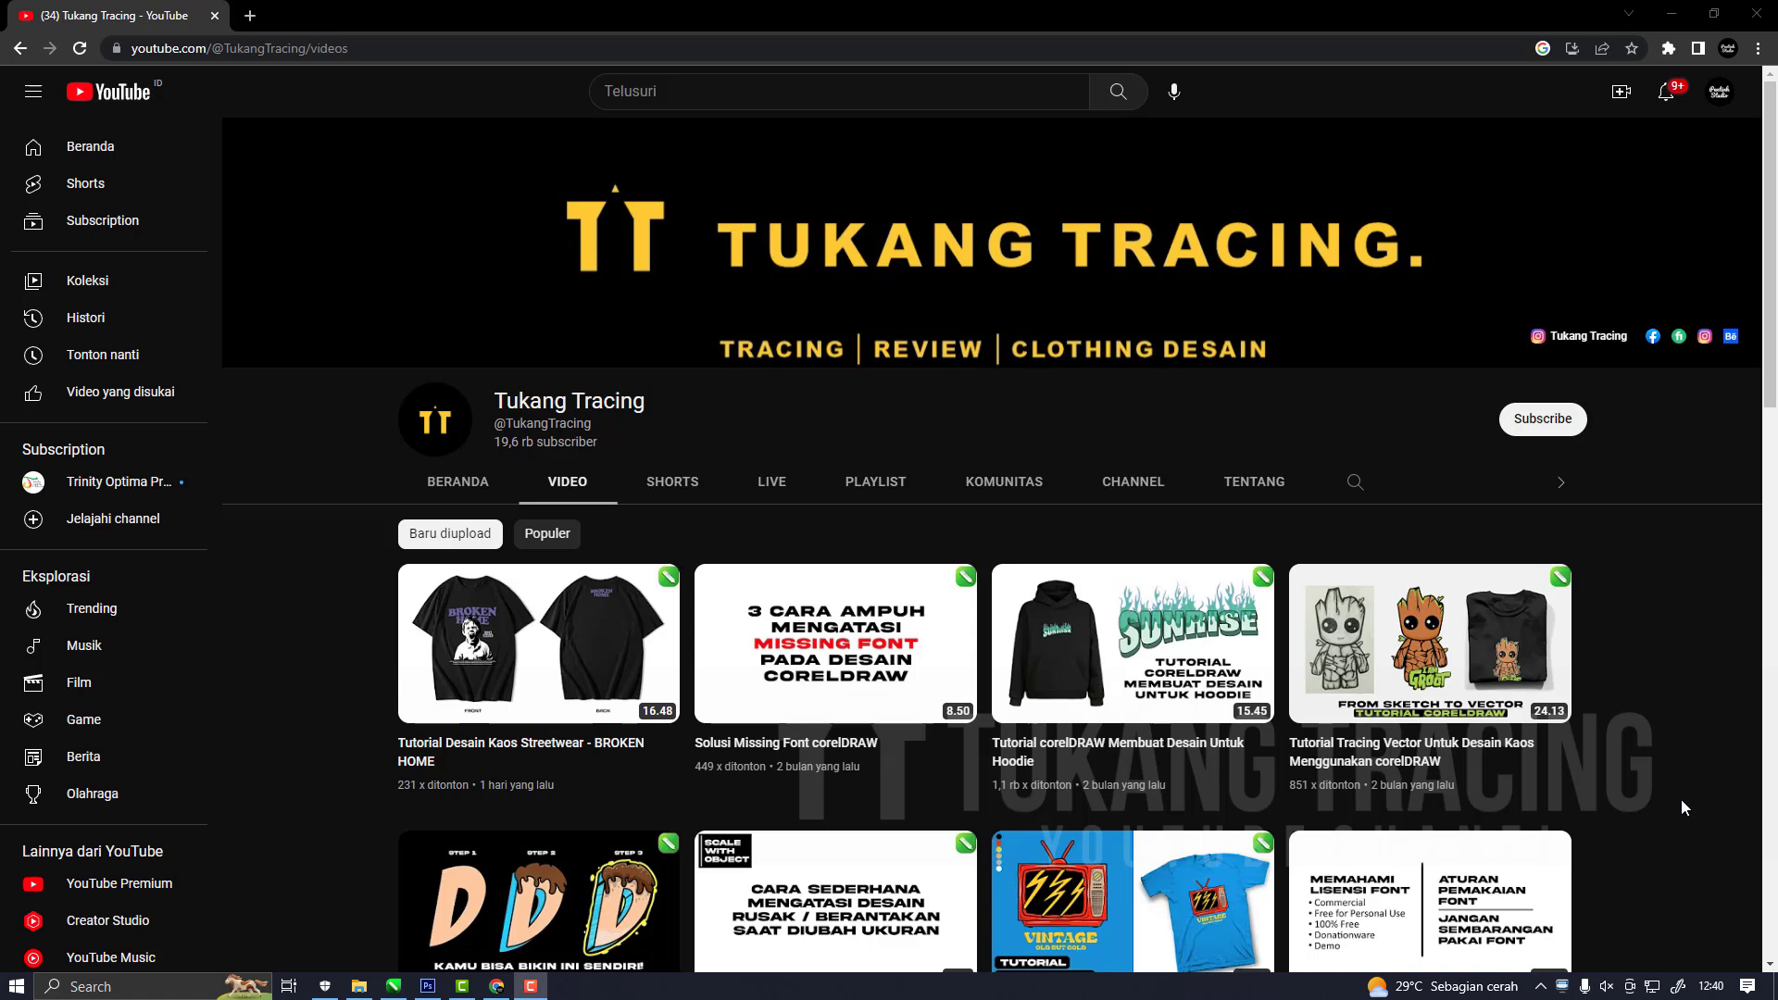
# Look over the most recently uploaded videos on the Tukang Tracing YouTube channel.
pyautogui.scroll(-1, 1709, 757)
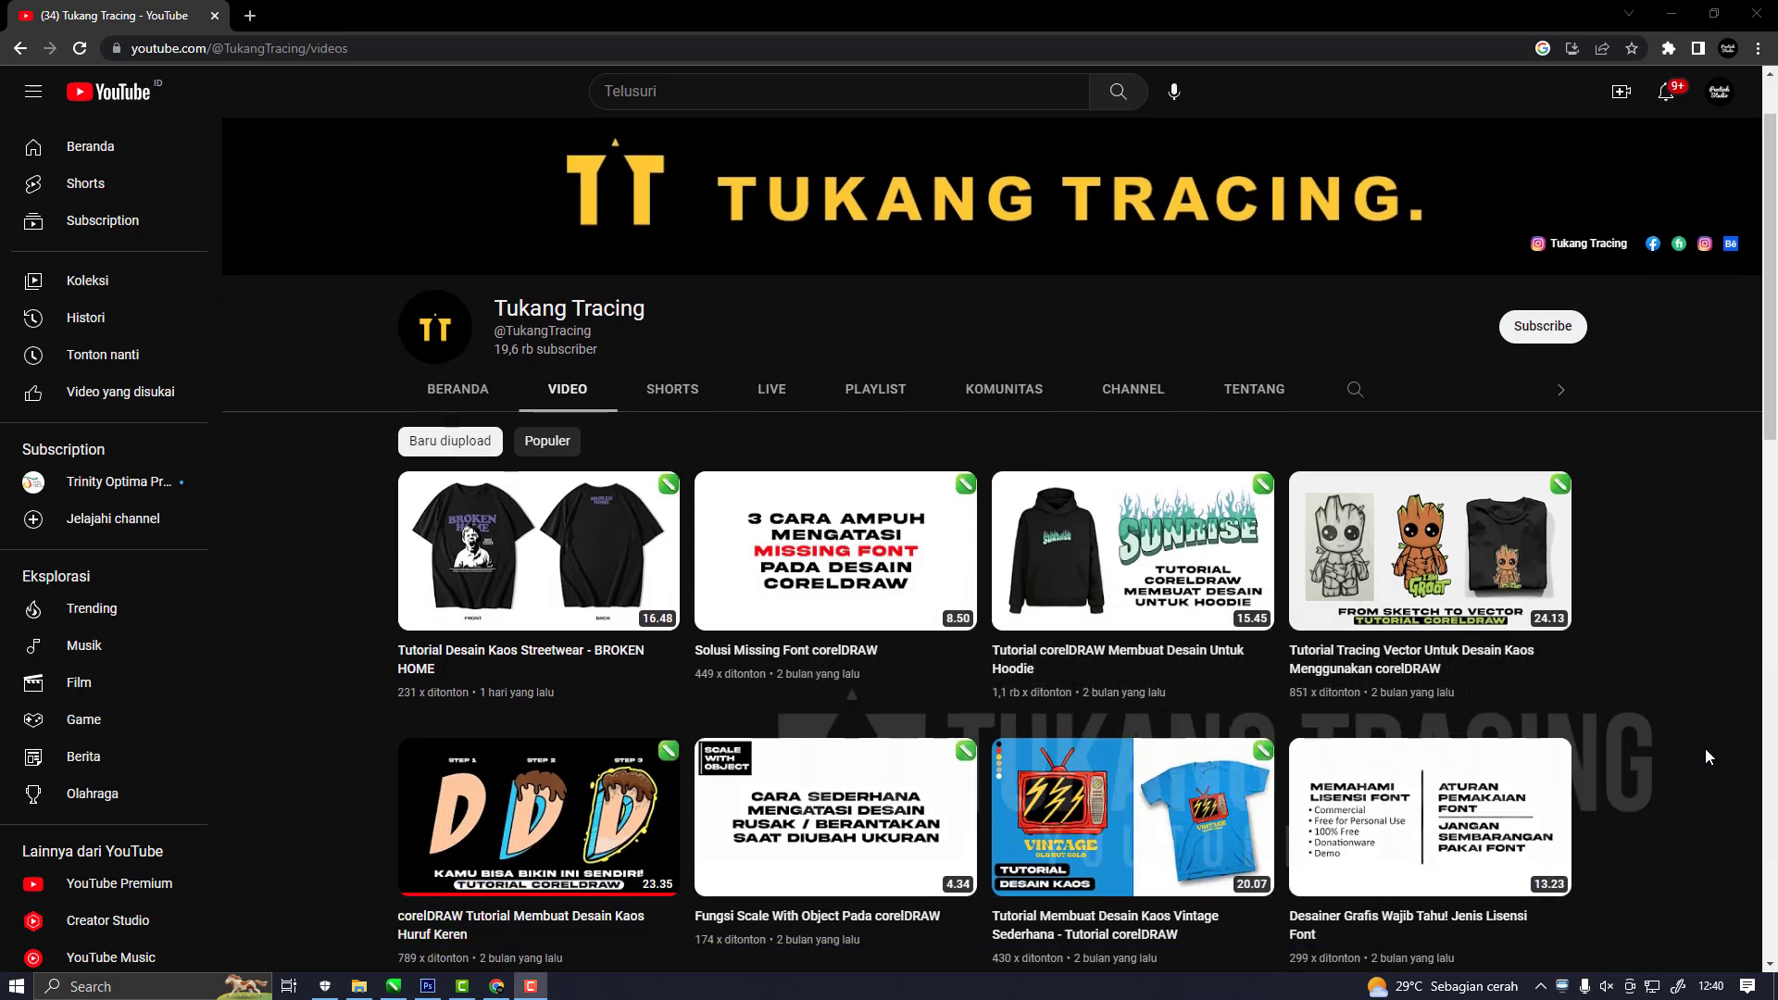
pyautogui.scroll(1, 1709, 757)
pyautogui.scroll(-4, 1709, 758)
pyautogui.scroll(4, 1709, 757)
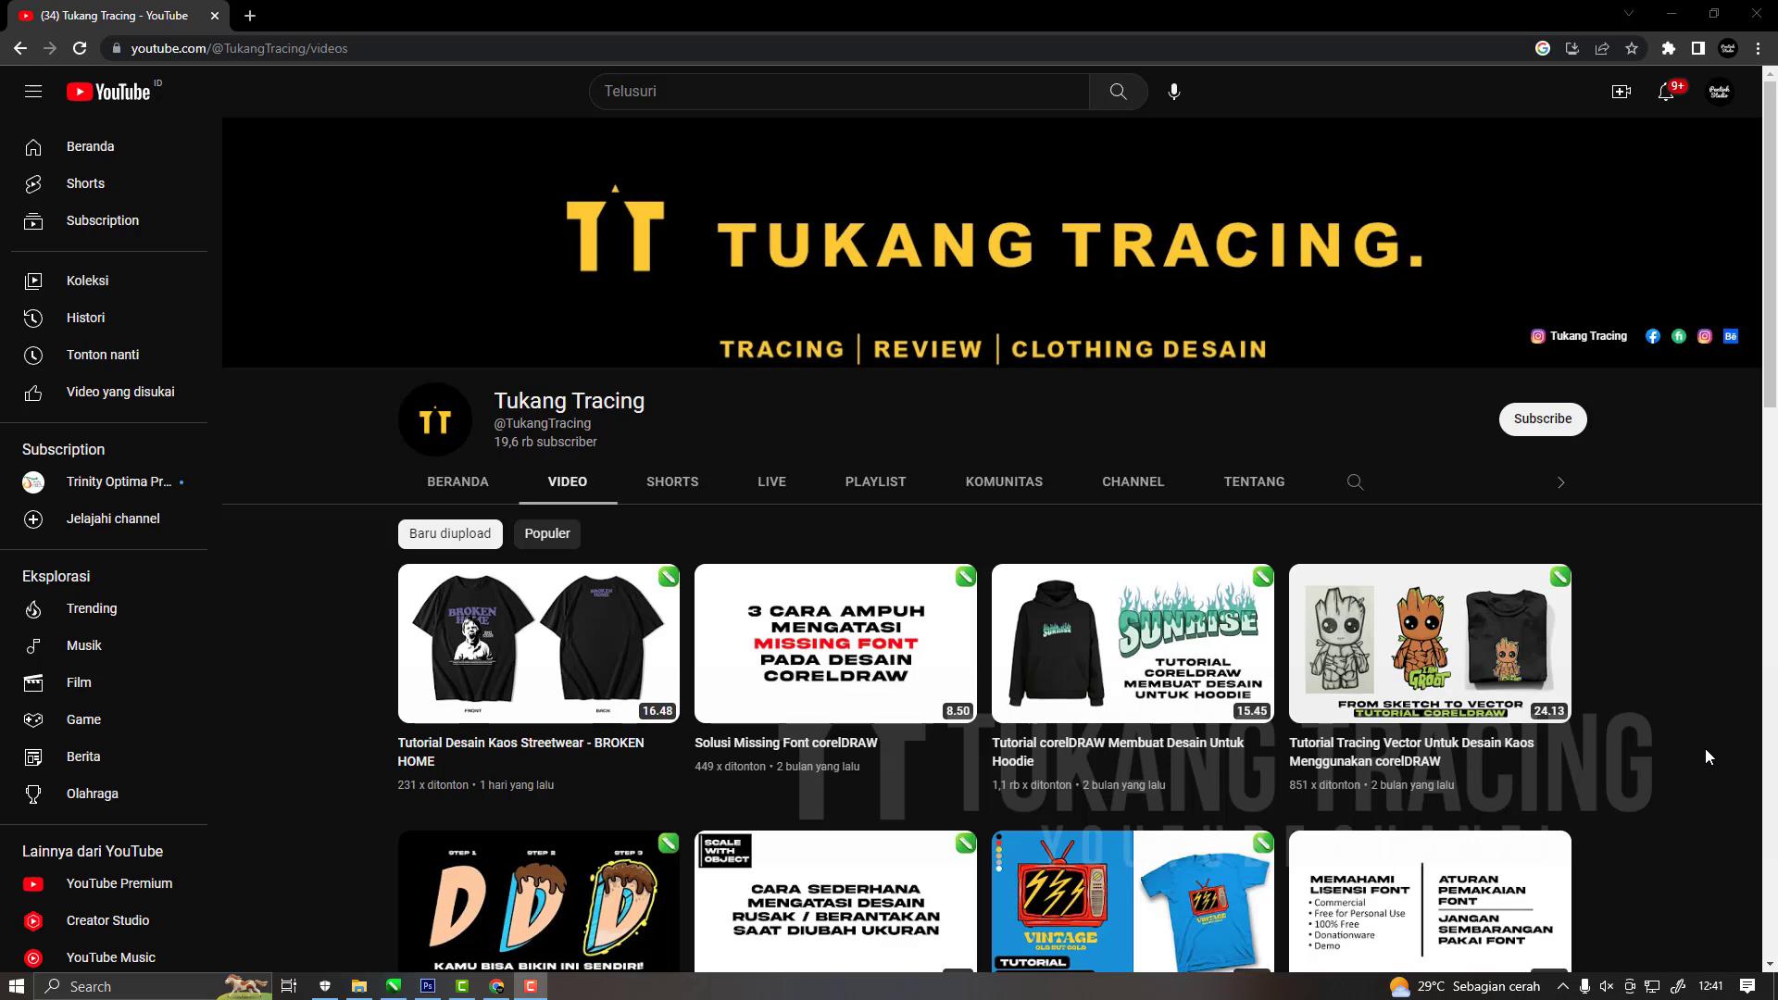
pyautogui.scroll(-2, 1707, 750)
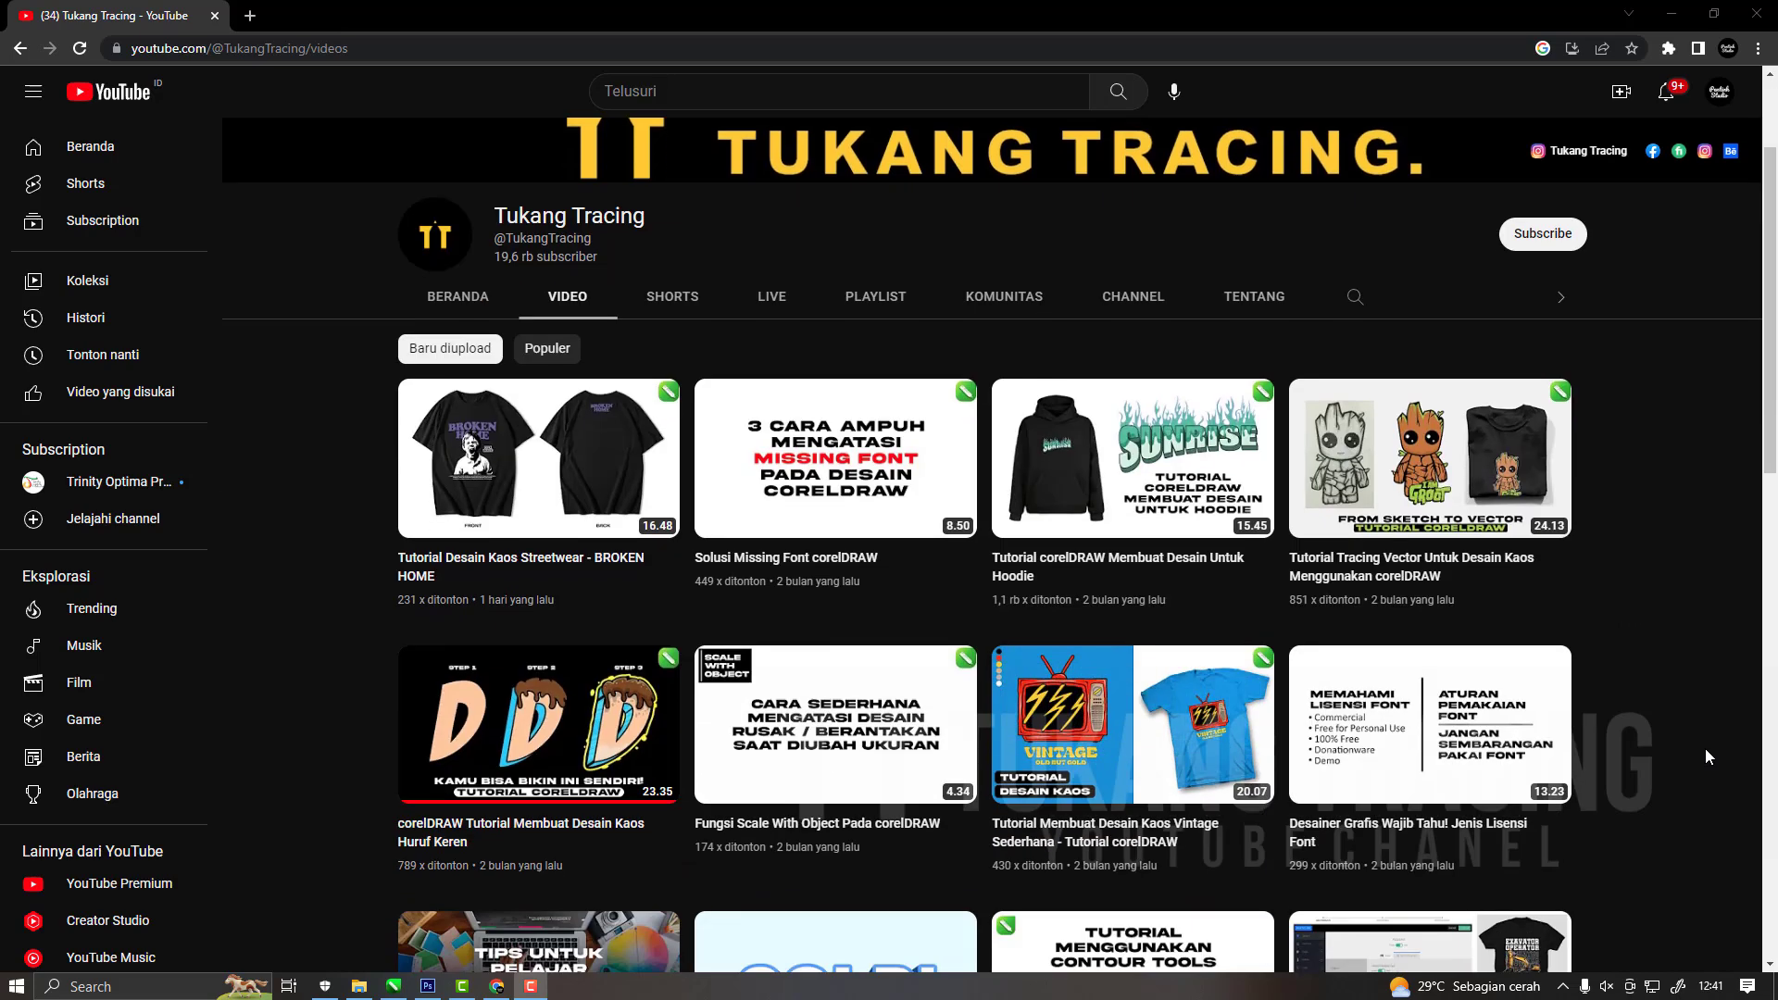
pyautogui.scroll(2, 1709, 757)
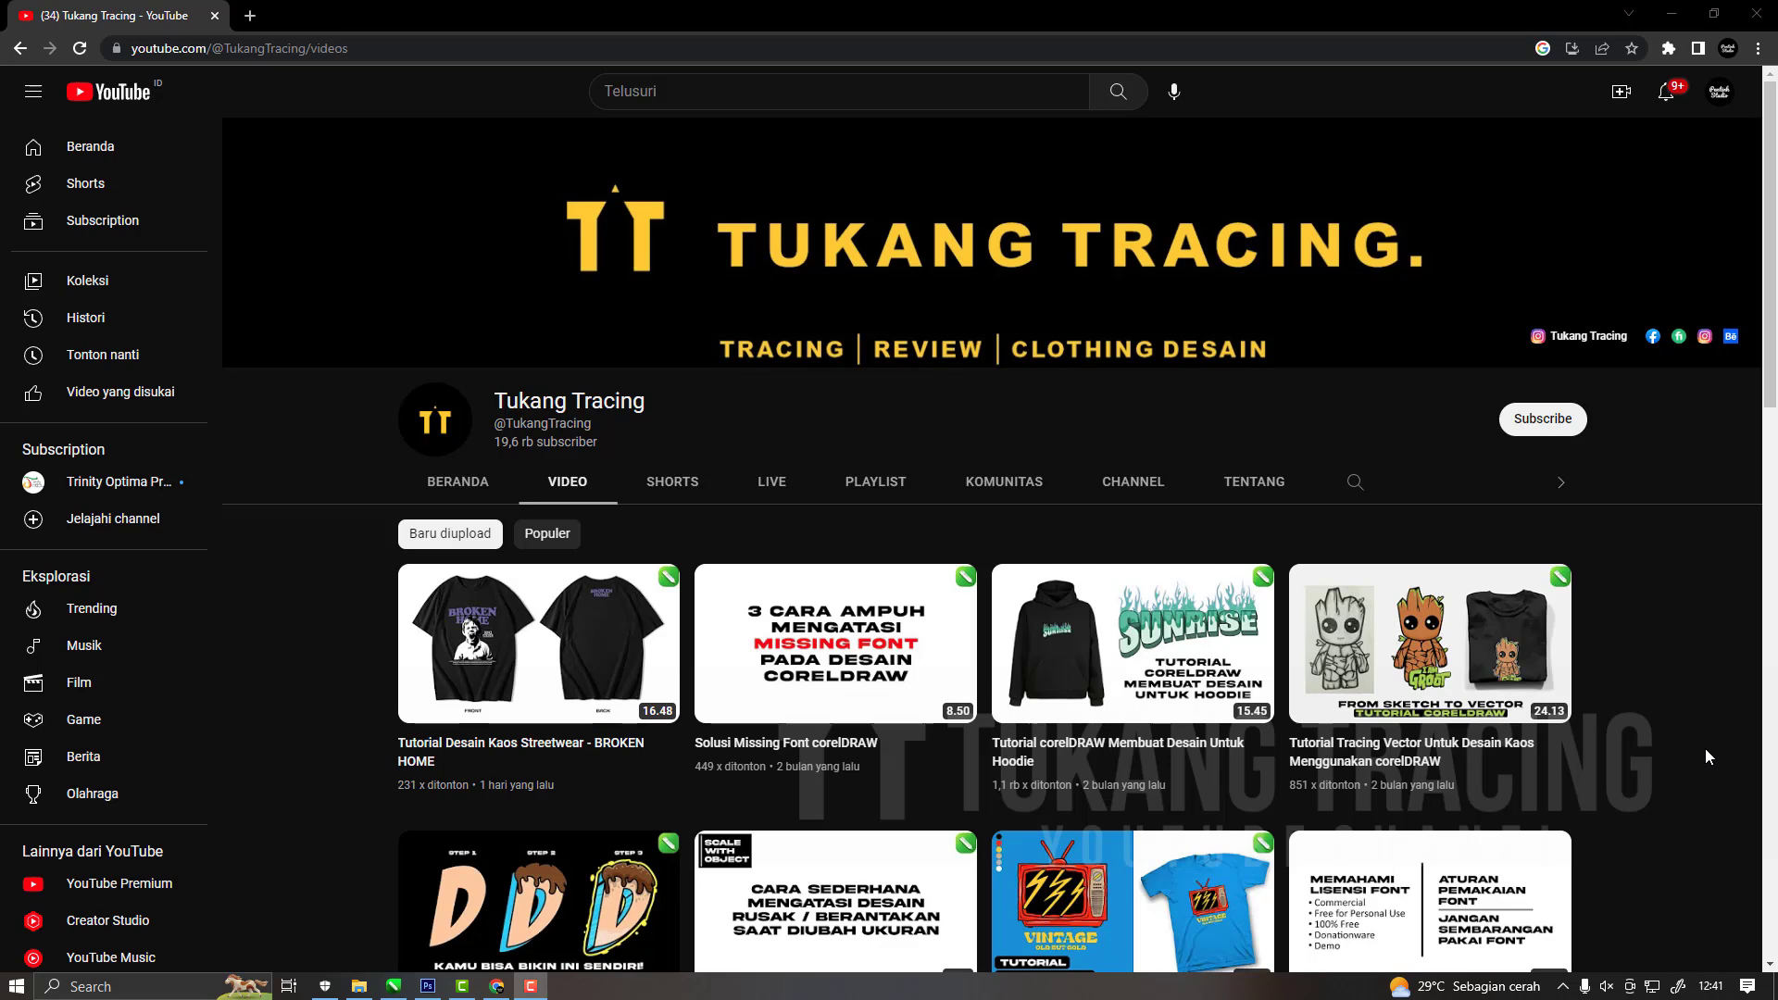
pyautogui.scroll(-3, 1709, 757)
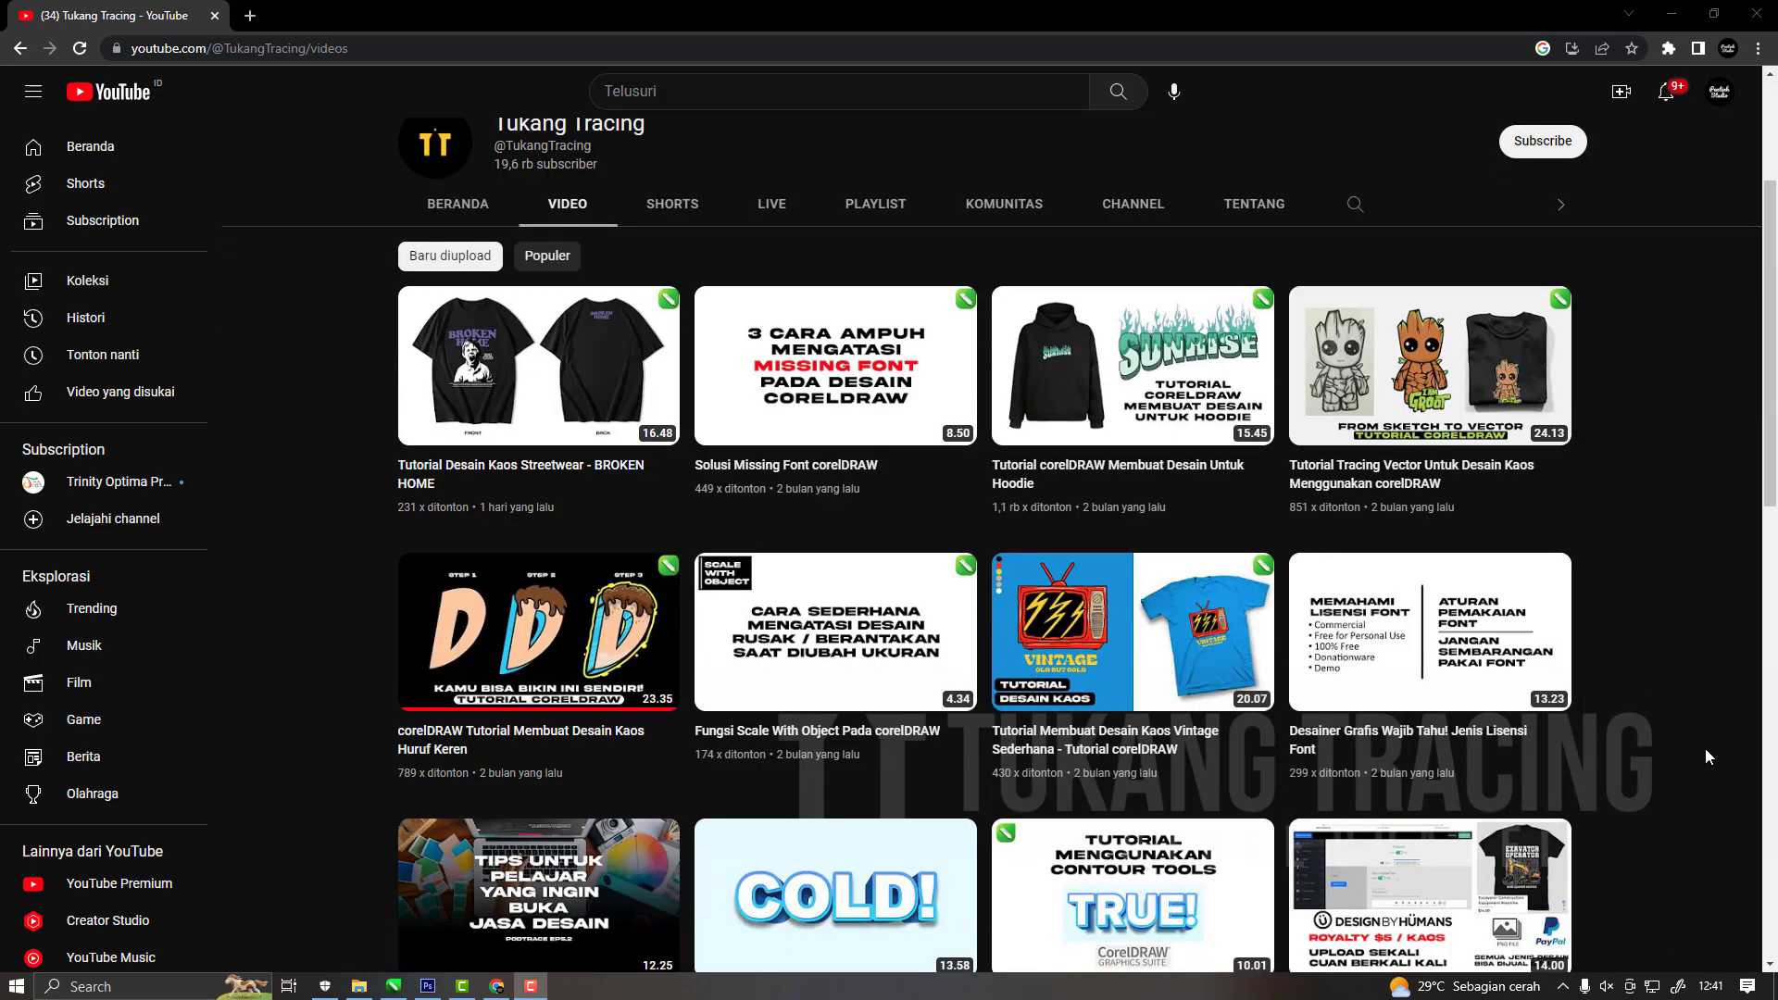
pyautogui.scroll(3, 1706, 750)
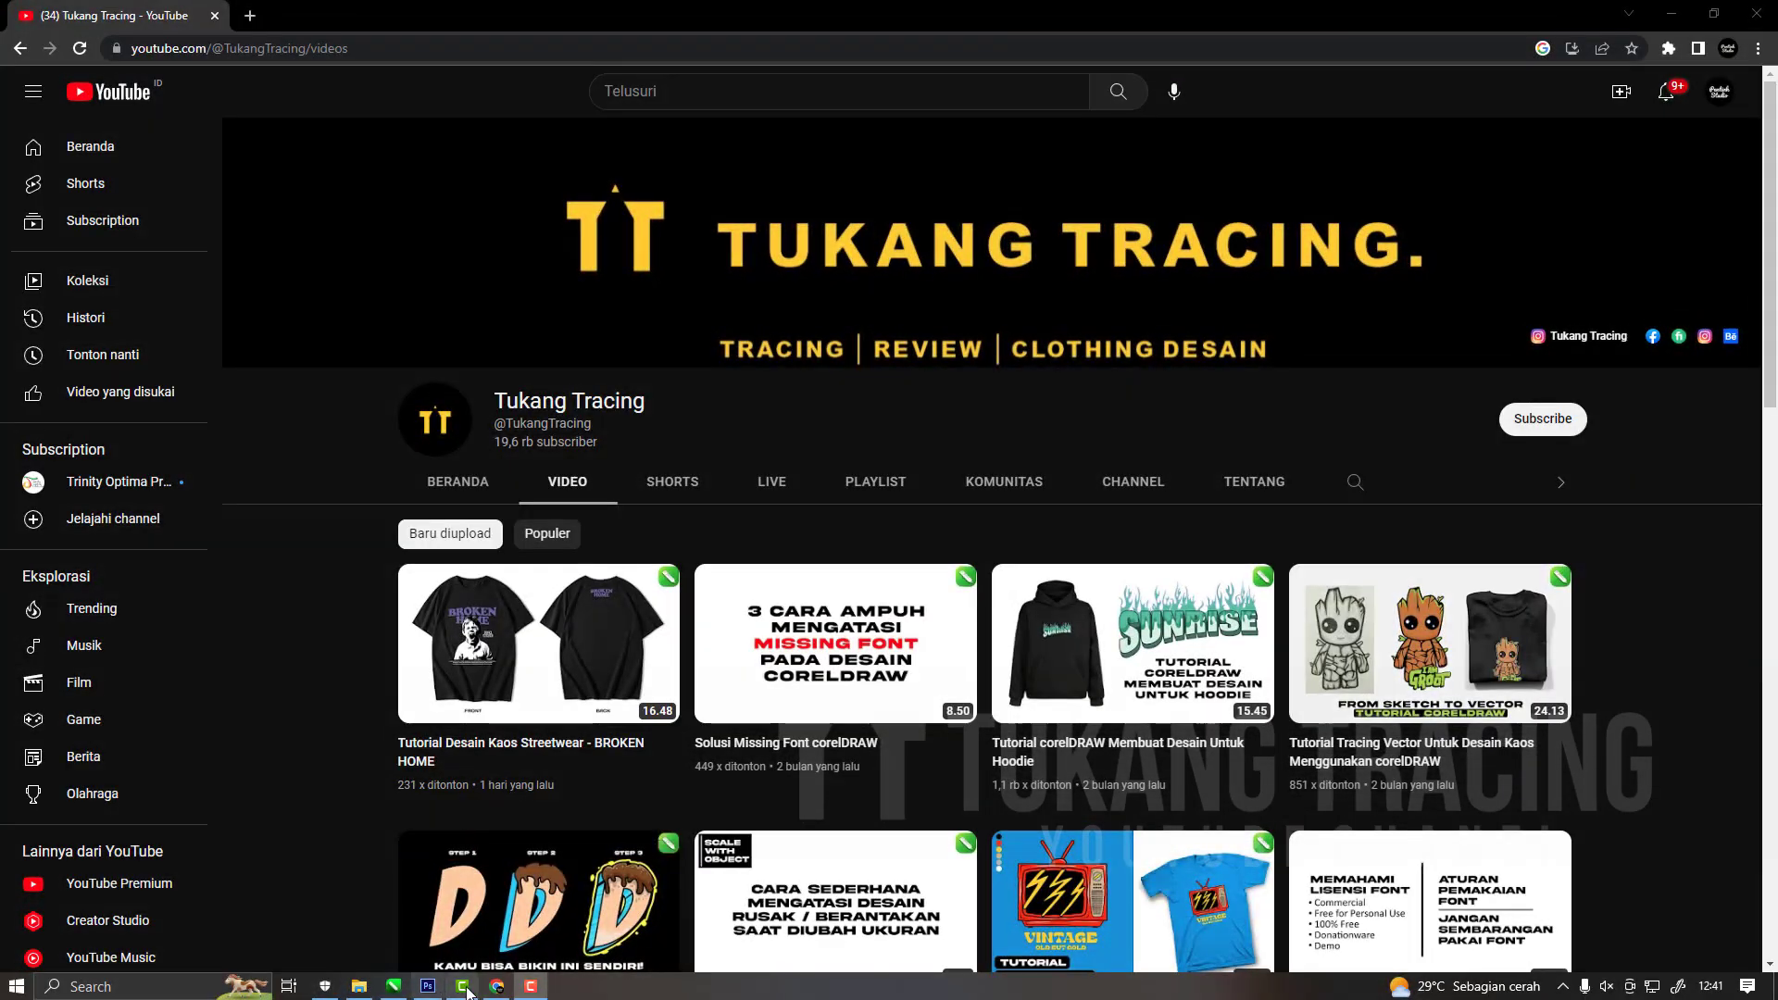
# Switch to CorelDRAW and close the open Untitled-1 document without saving.
pyautogui.click(429, 989)
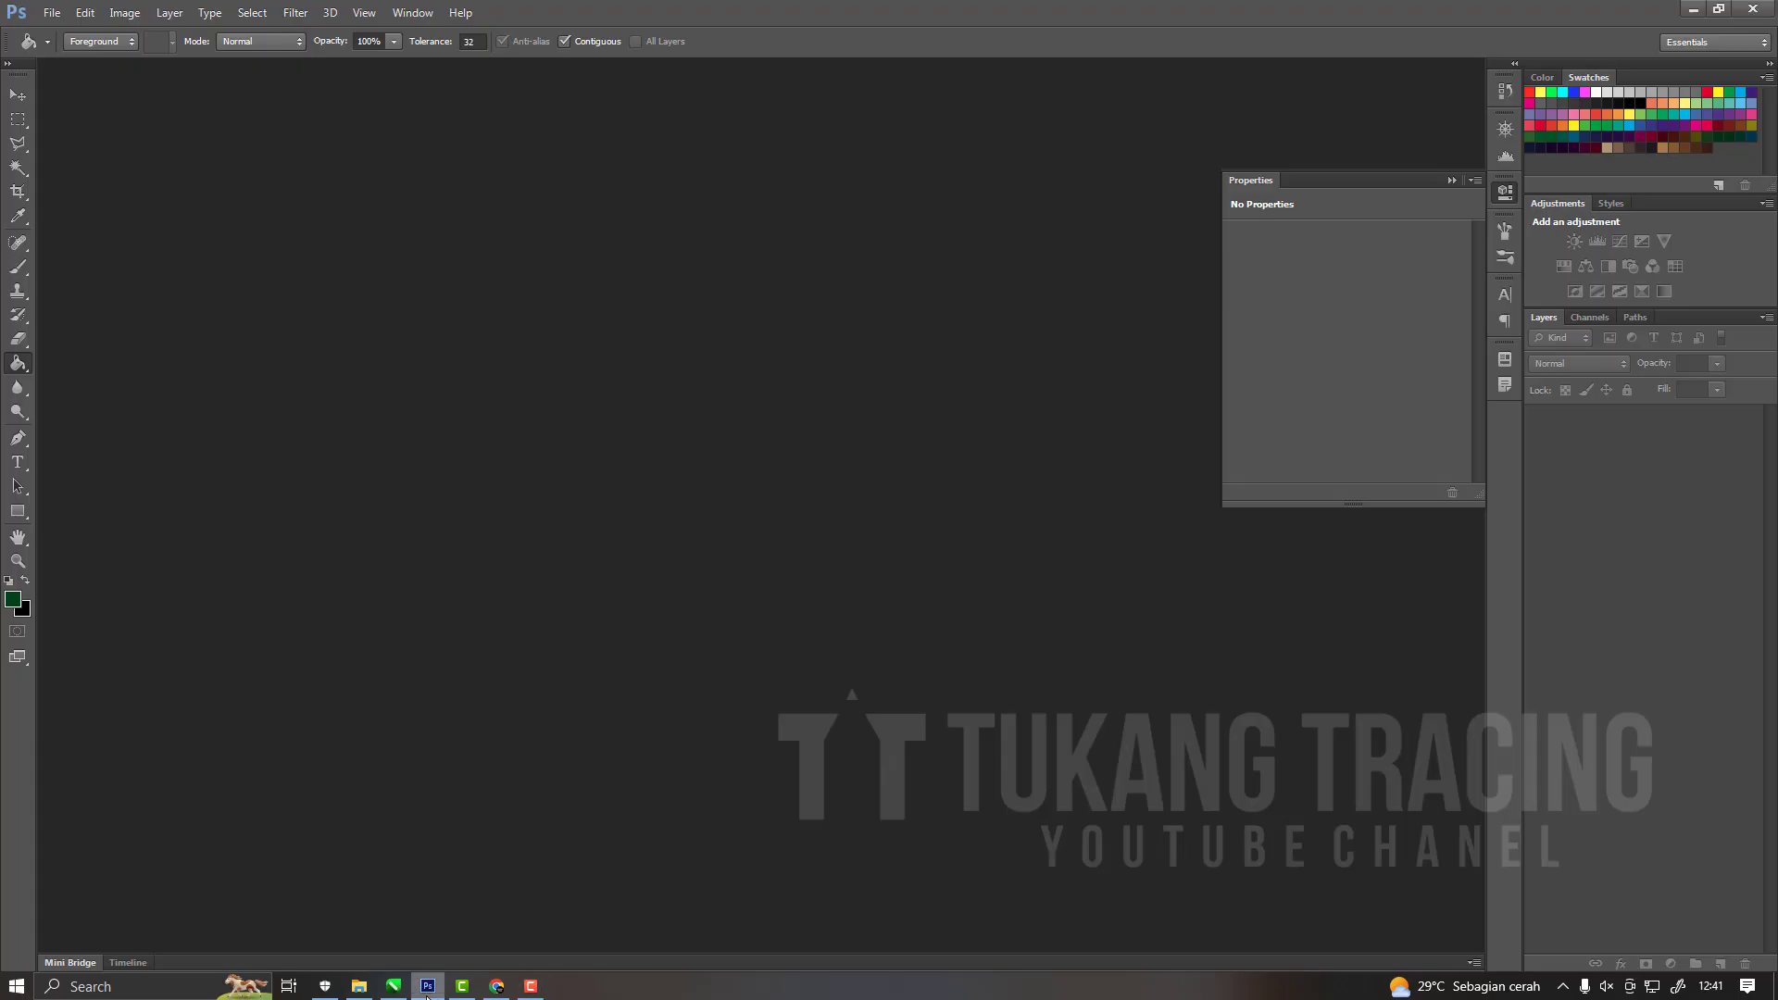
pyautogui.click(394, 986)
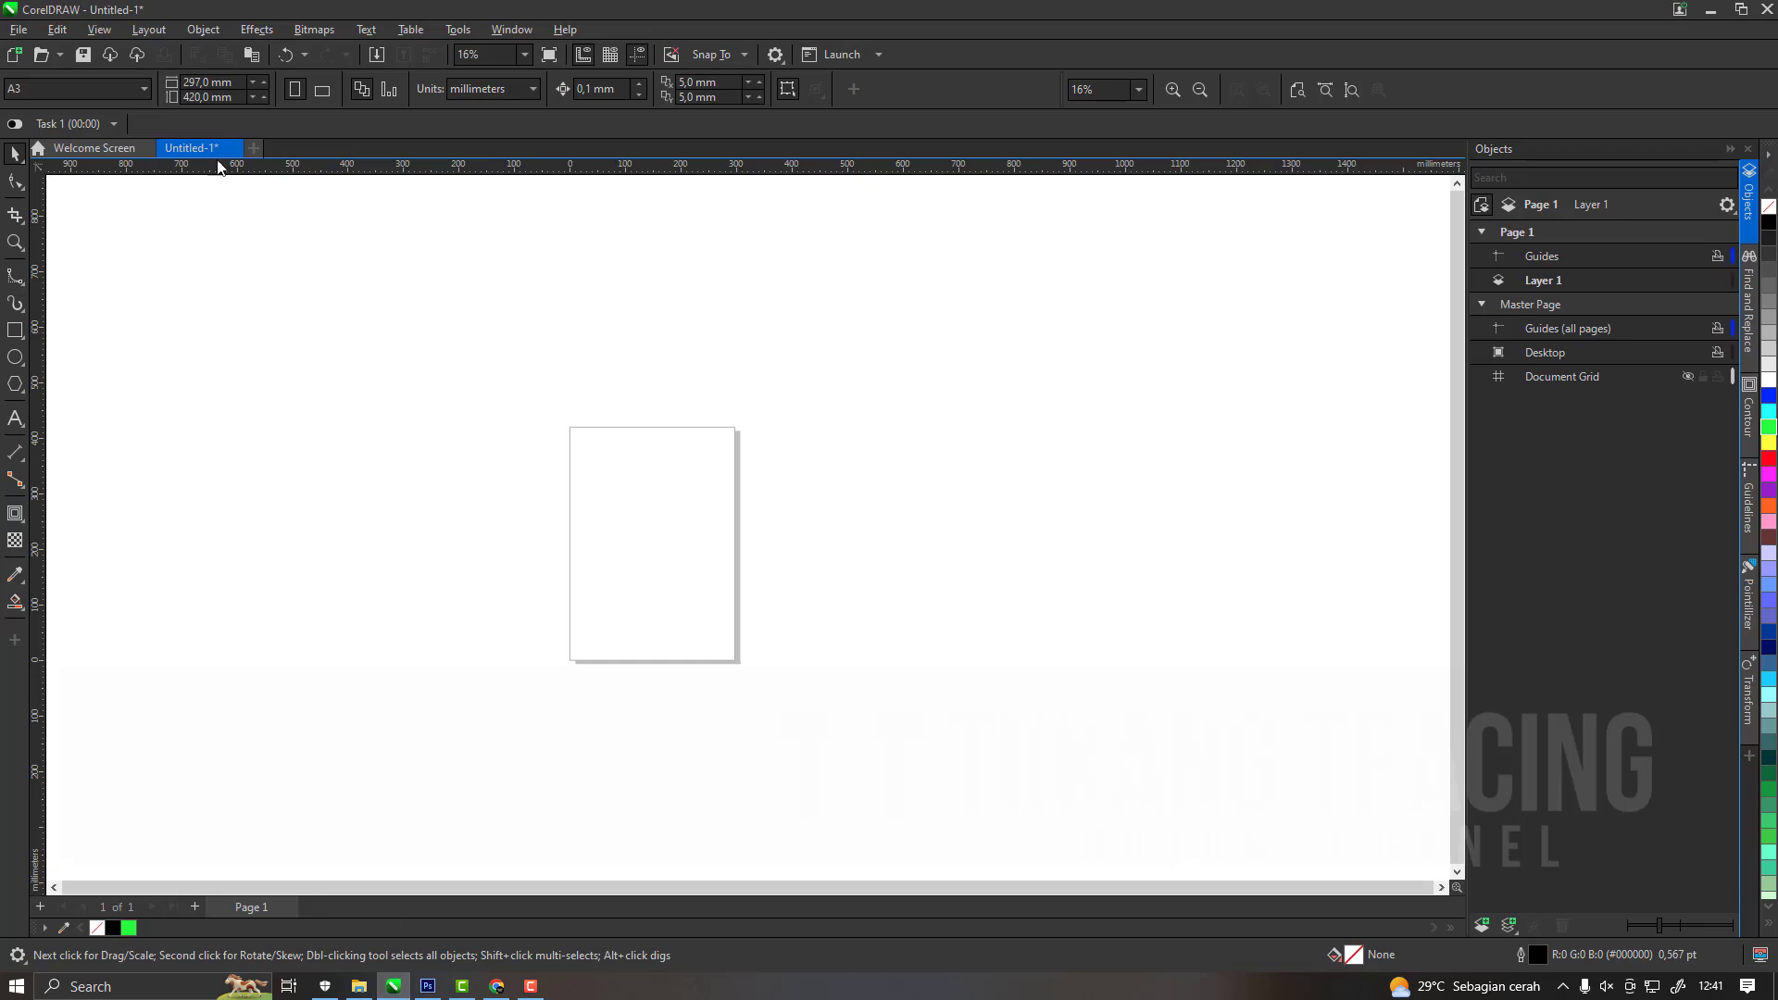
pyautogui.click(234, 148)
pyautogui.click(881, 538)
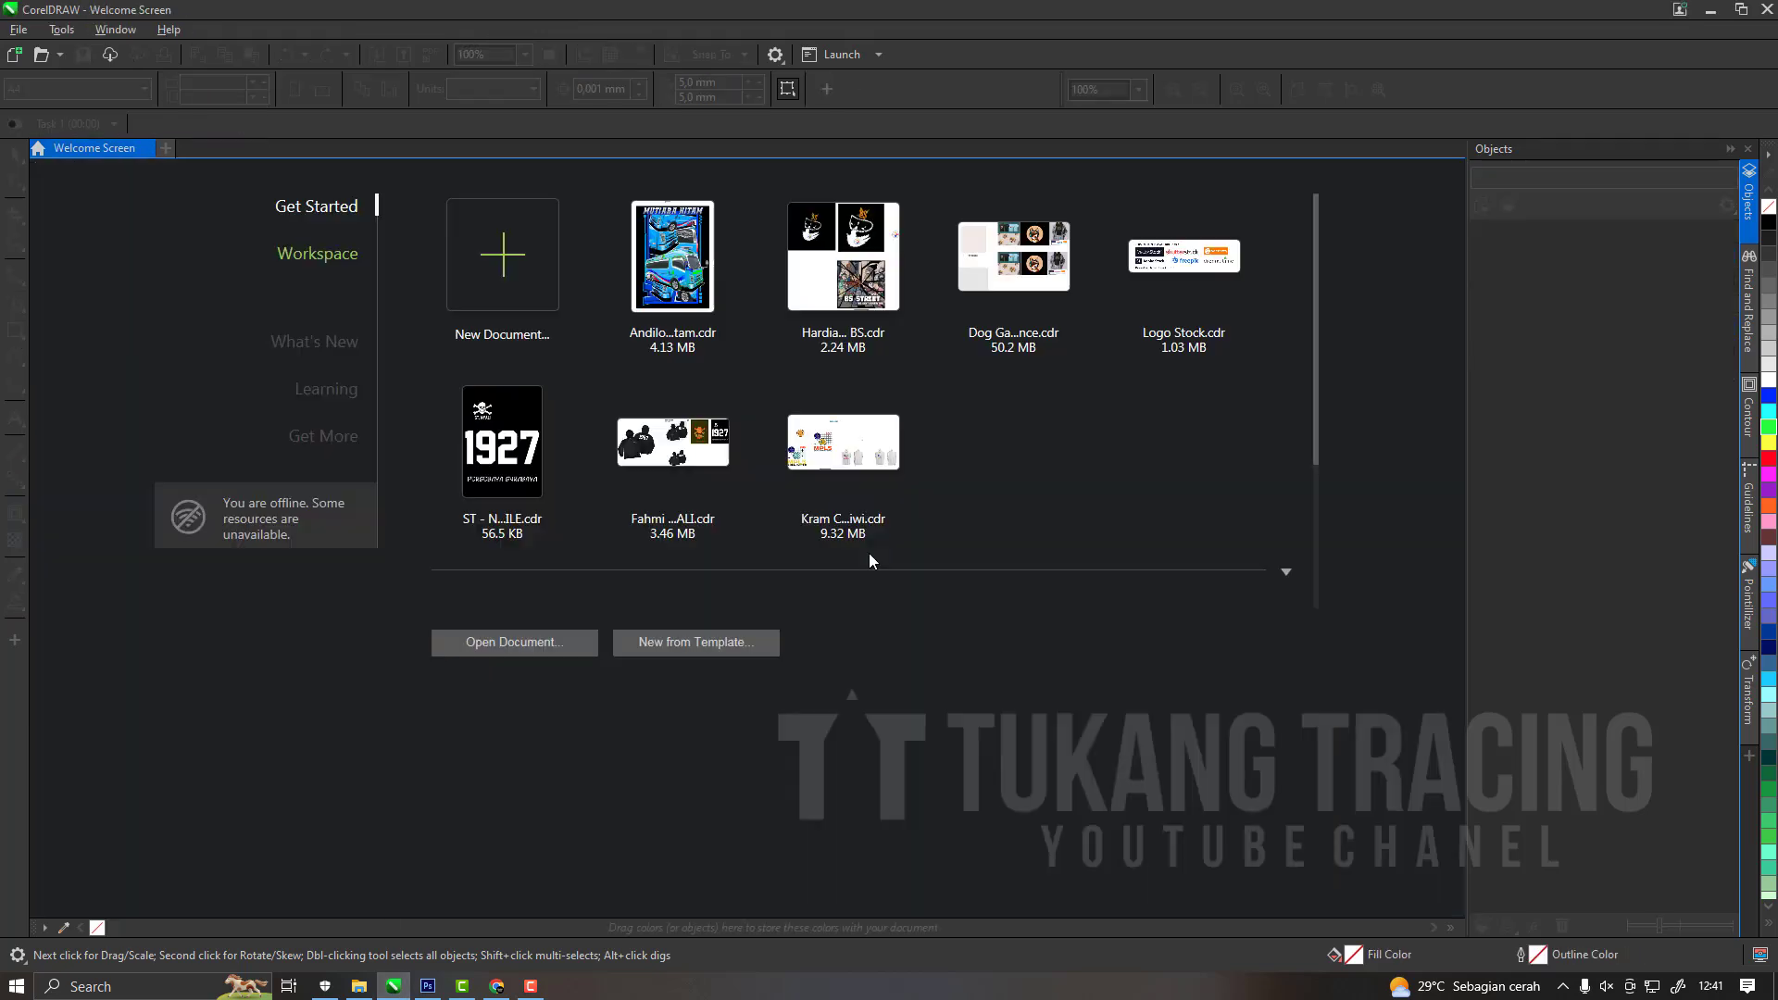
pyautogui.click(330, 265)
pyautogui.click(428, 986)
pyautogui.click(427, 986)
pyautogui.click(427, 987)
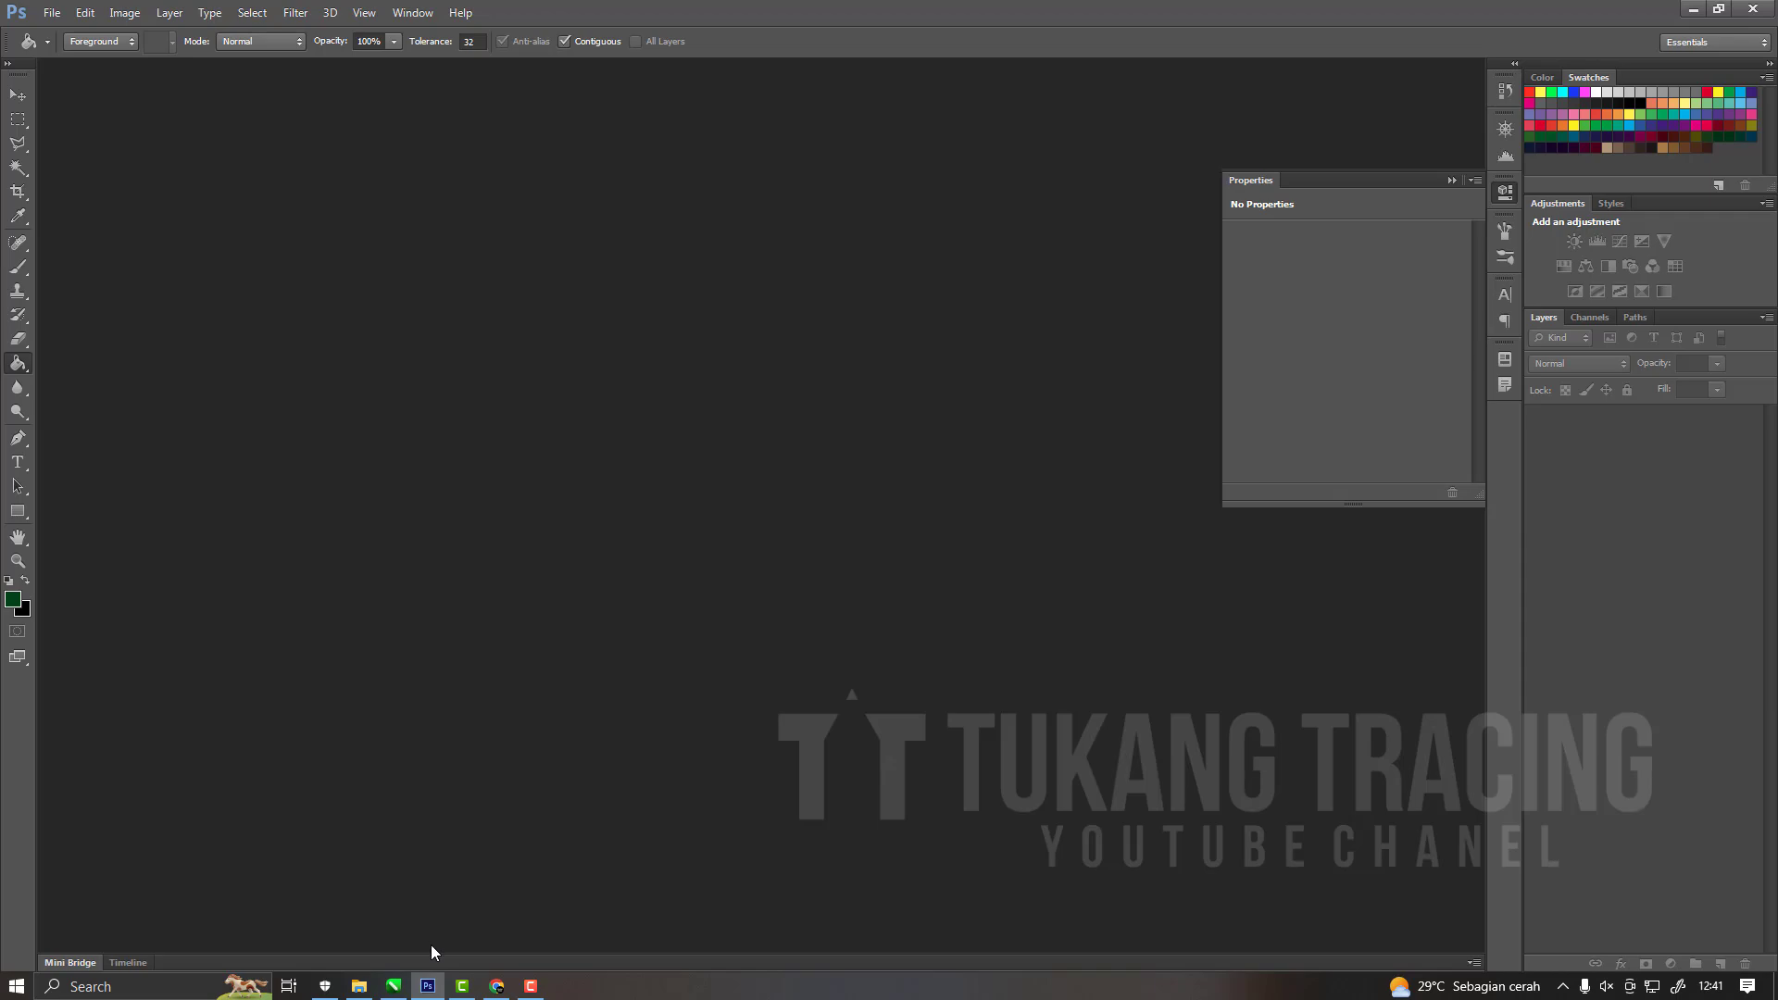
pyautogui.click(414, 993)
pyautogui.click(414, 993)
pyautogui.click(403, 993)
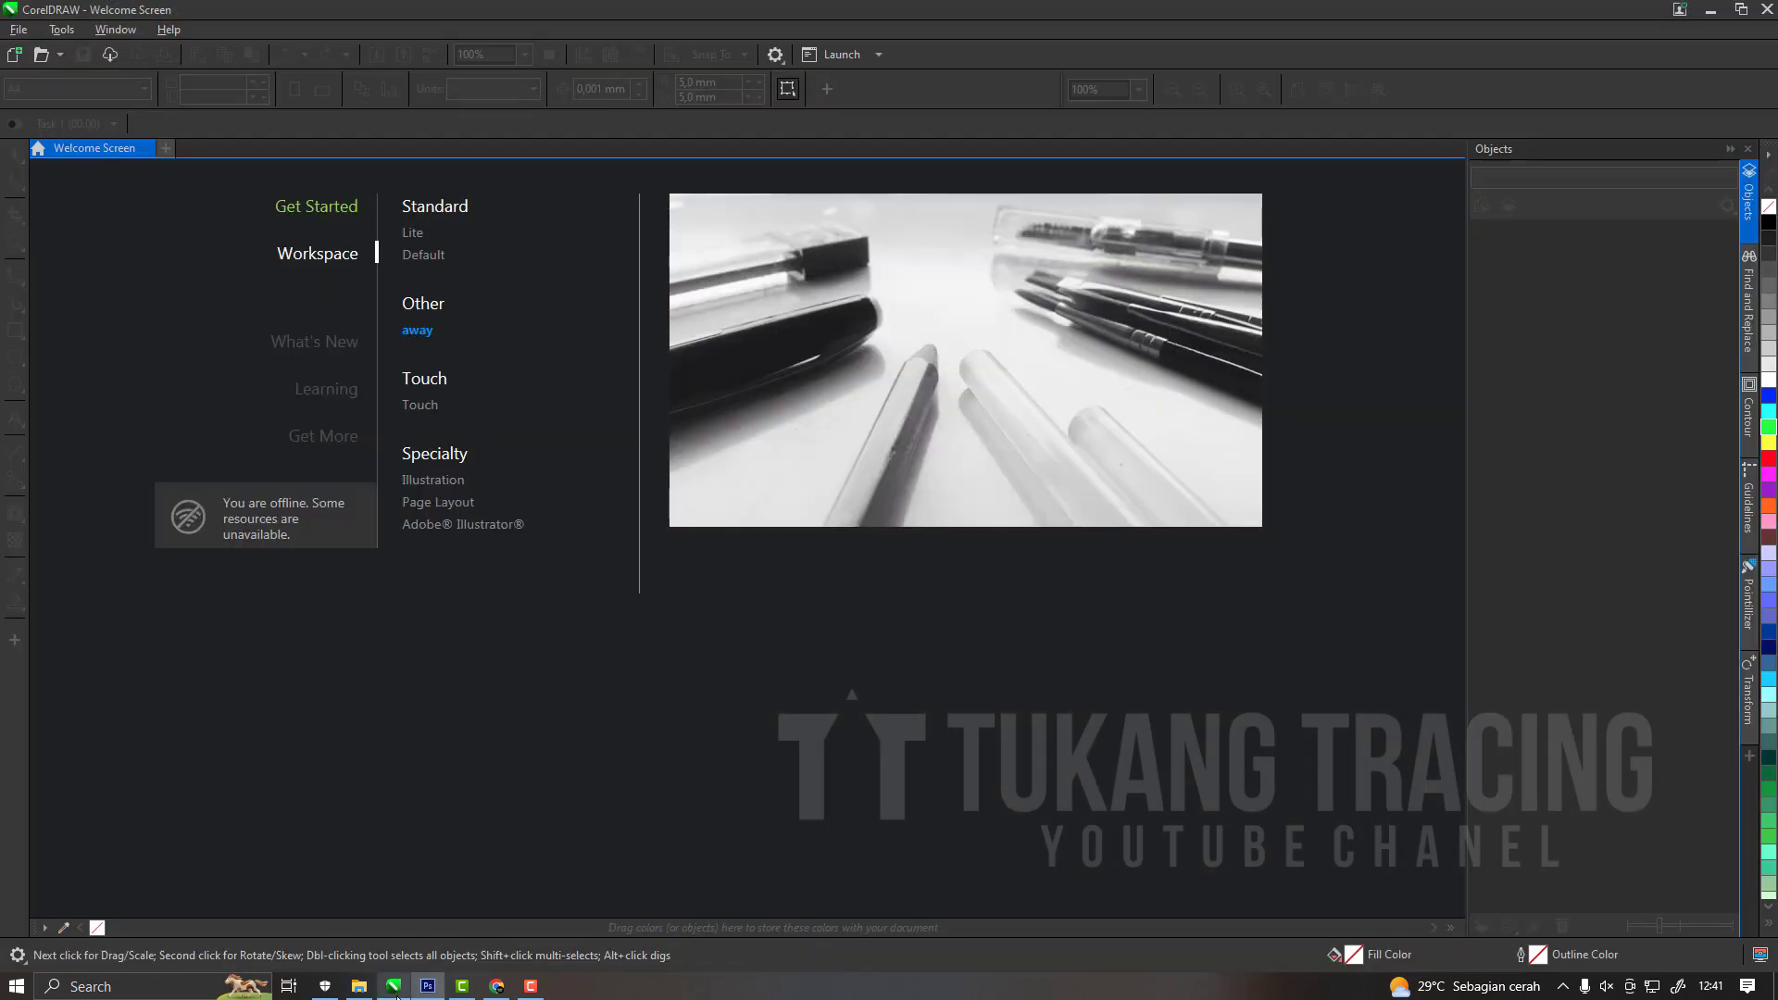
pyautogui.click(403, 993)
pyautogui.click(401, 991)
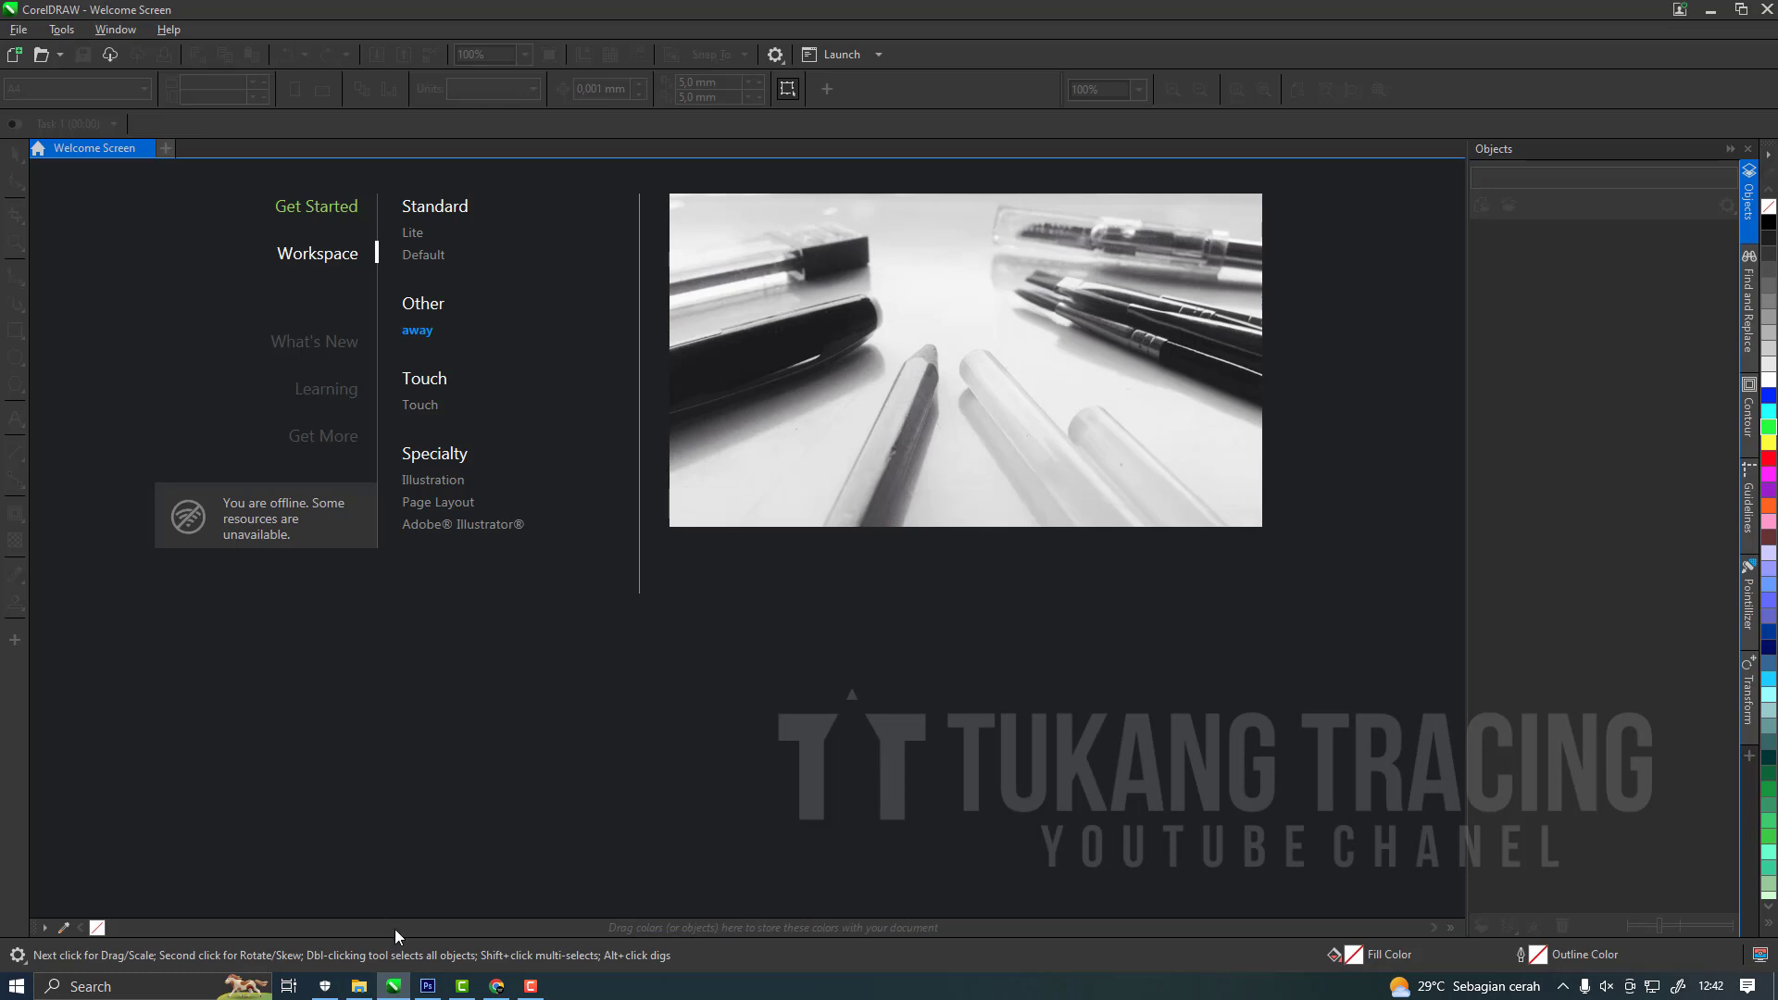
# Switch to Photoshop, collapse the Properties panel and activate the Move tool.
pyautogui.click(427, 988)
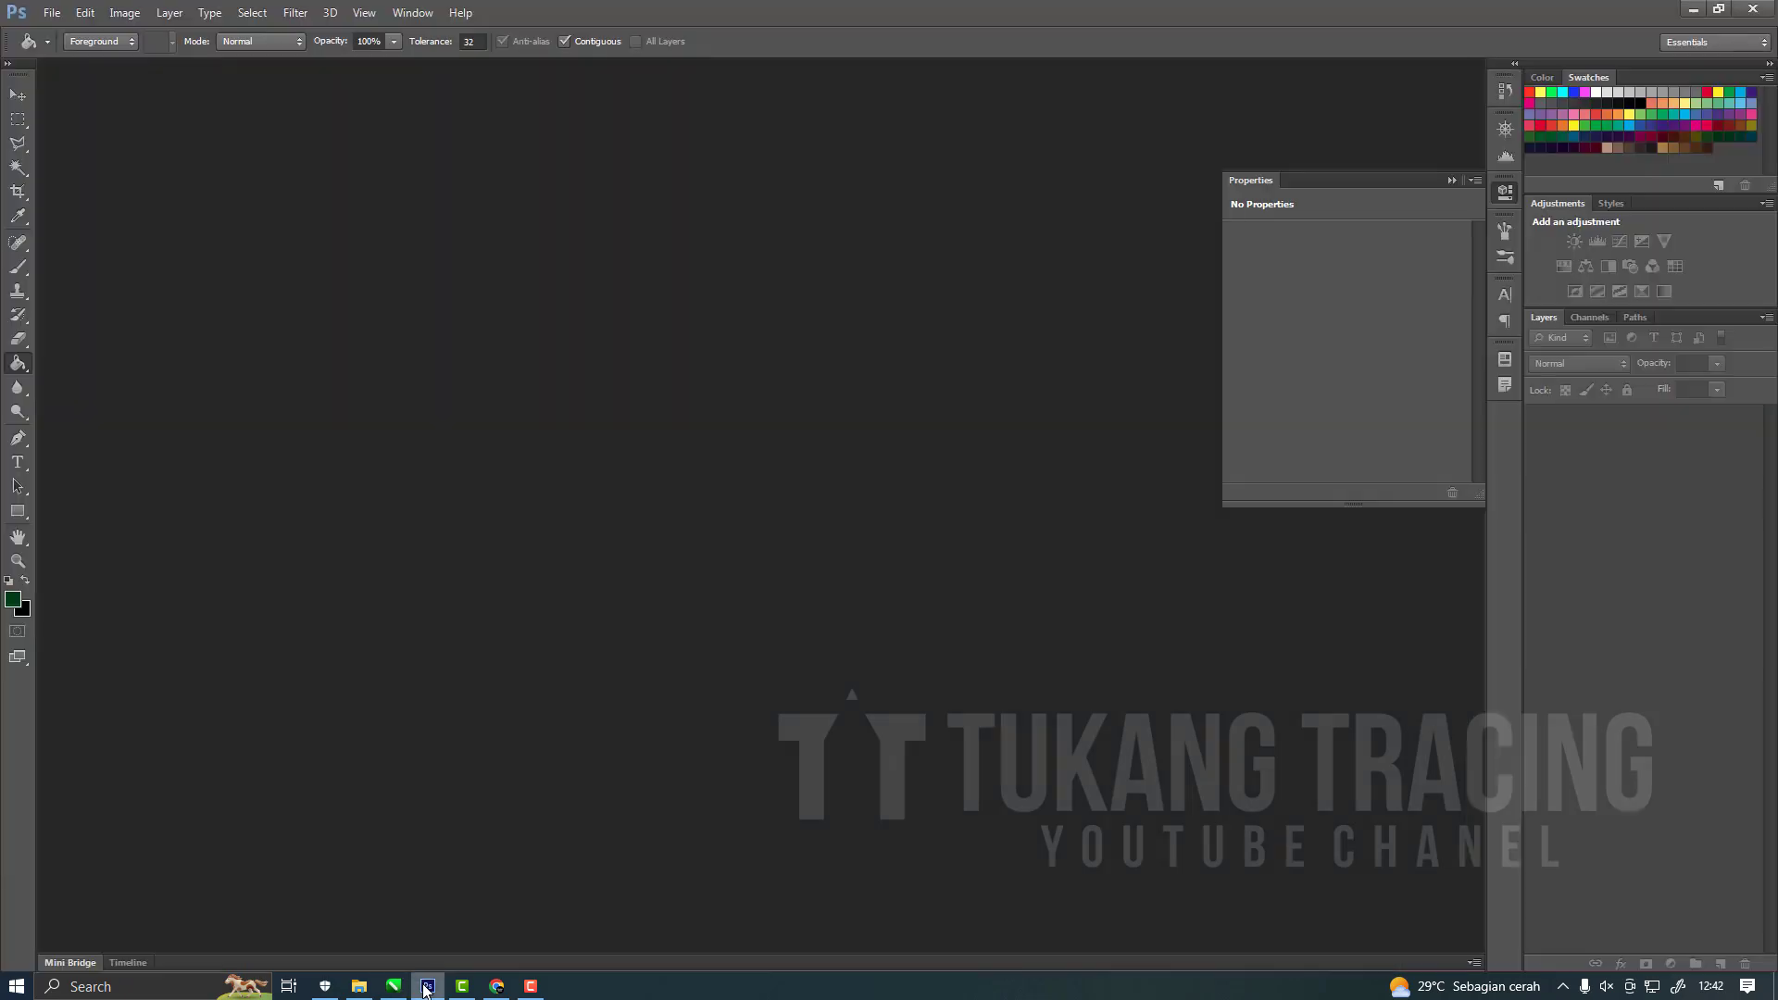
pyautogui.click(16, 989)
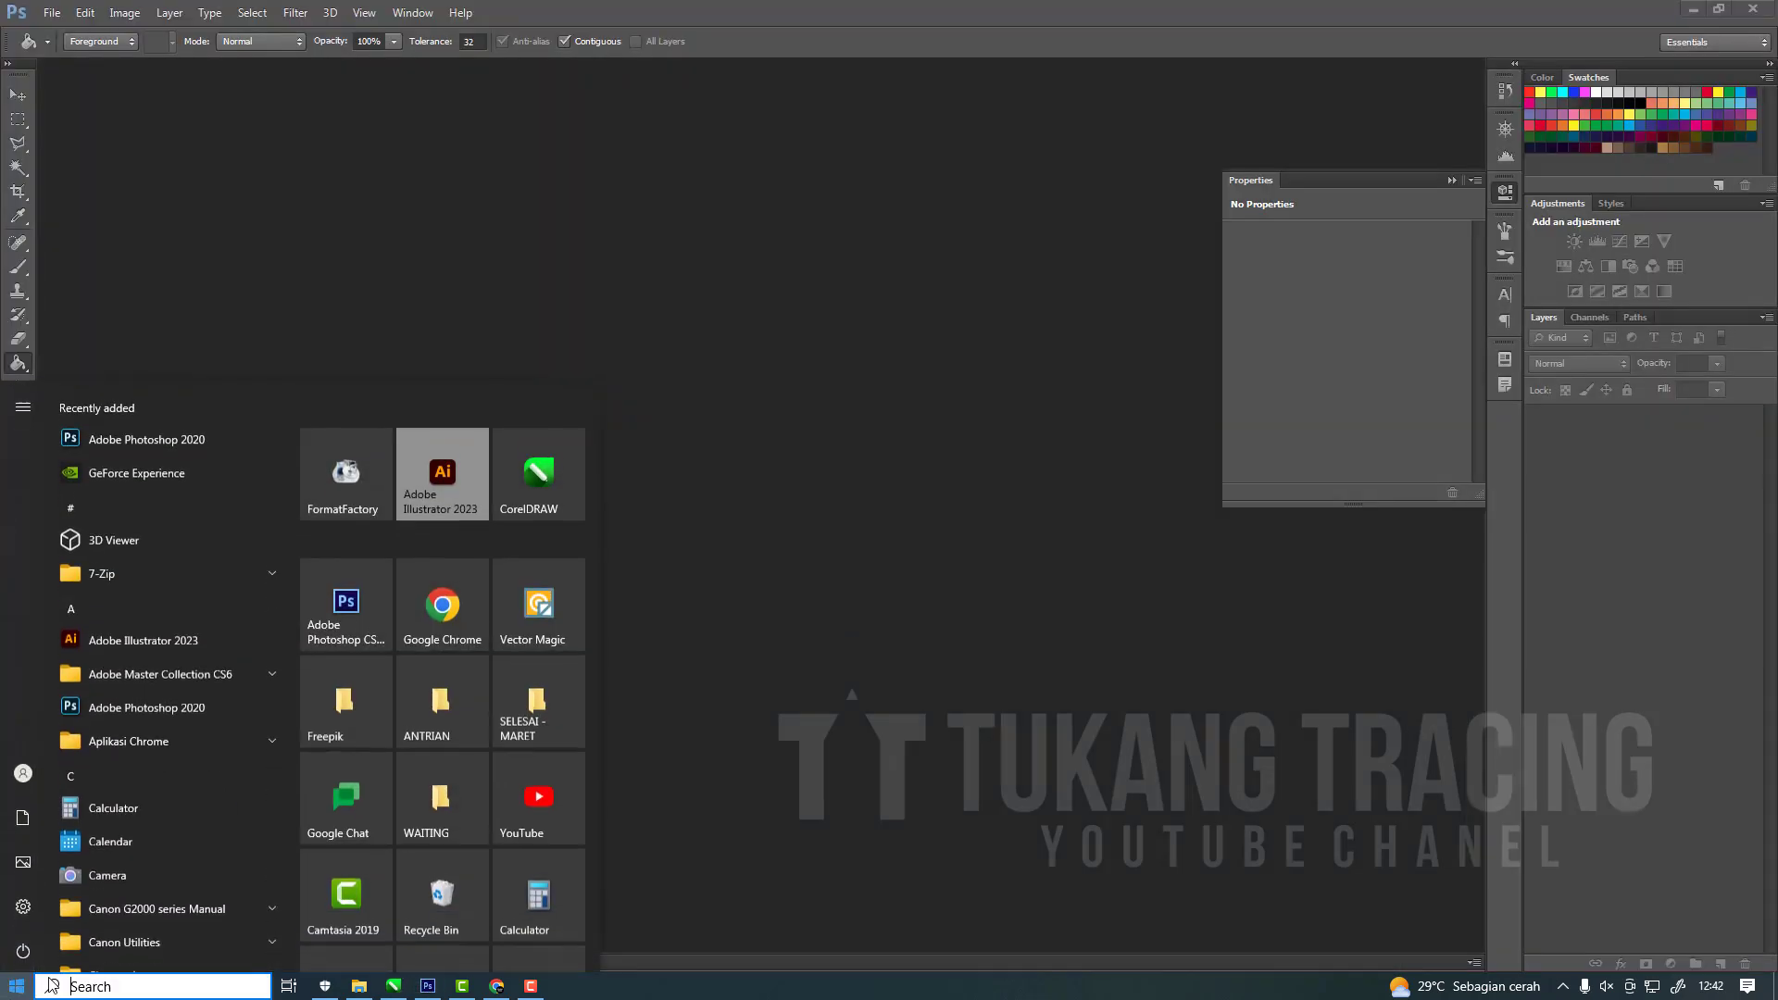
pyautogui.scroll(-1, 216, 815)
pyautogui.scroll(-3, 216, 816)
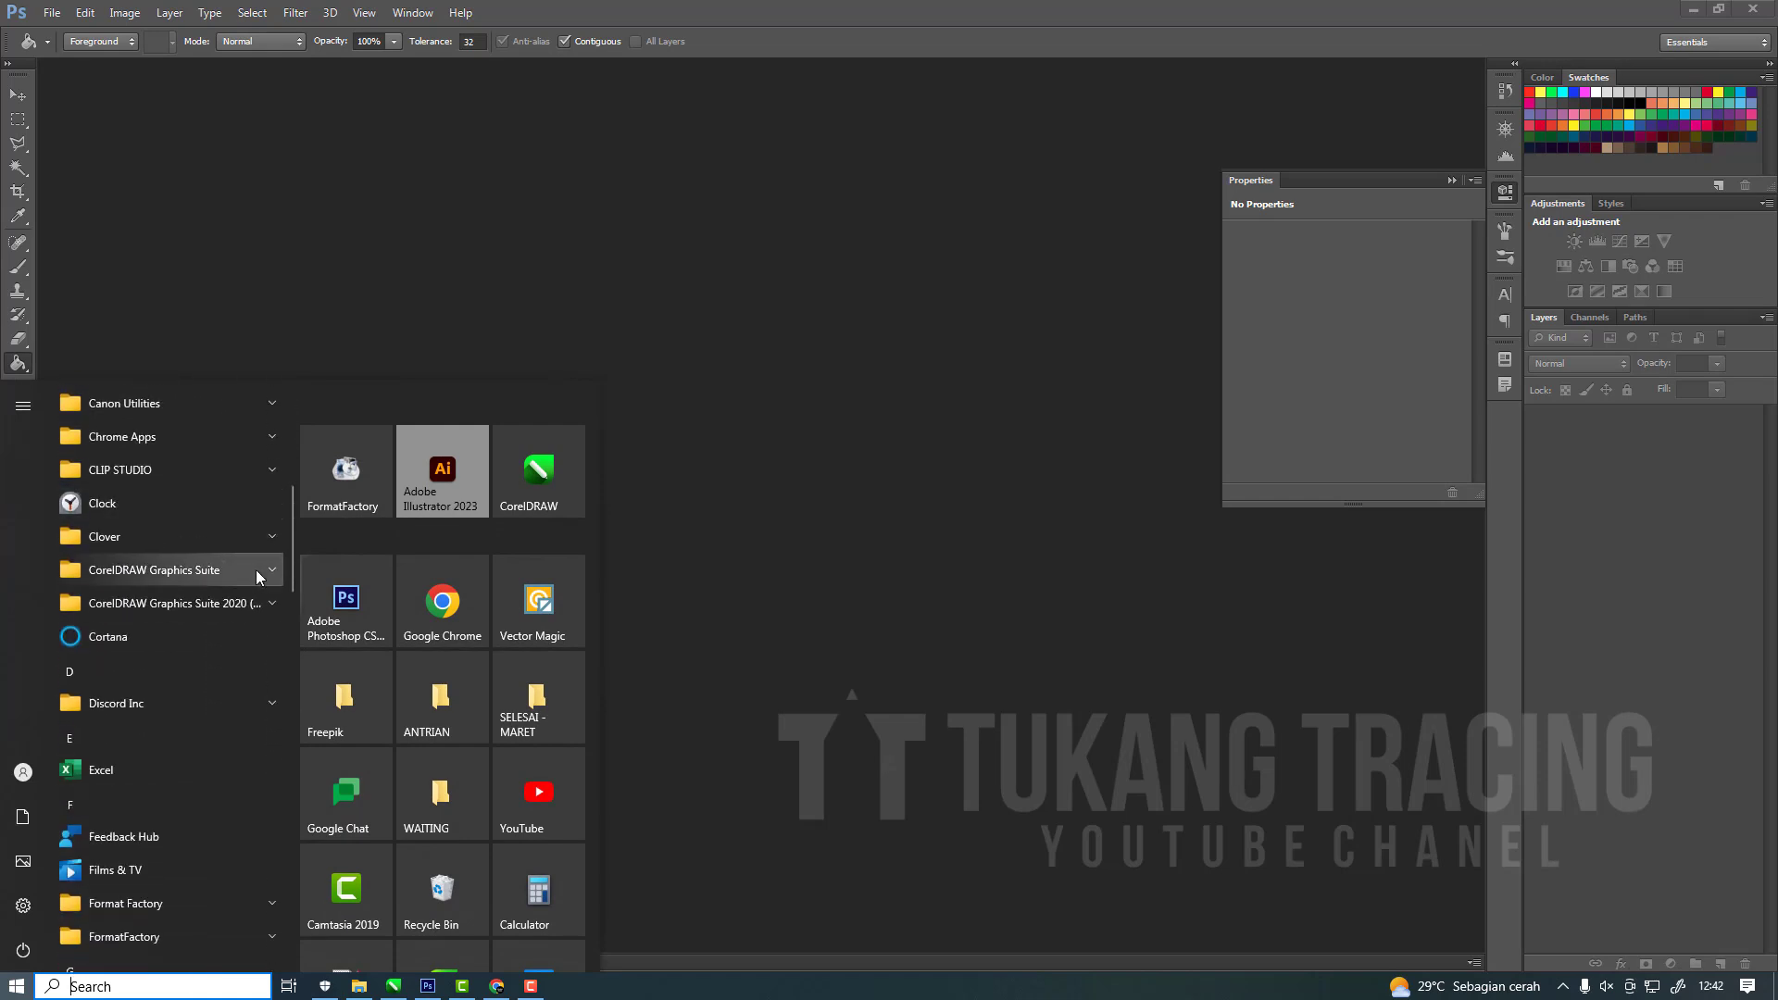
pyautogui.scroll(2, 256, 611)
pyautogui.click(374, 611)
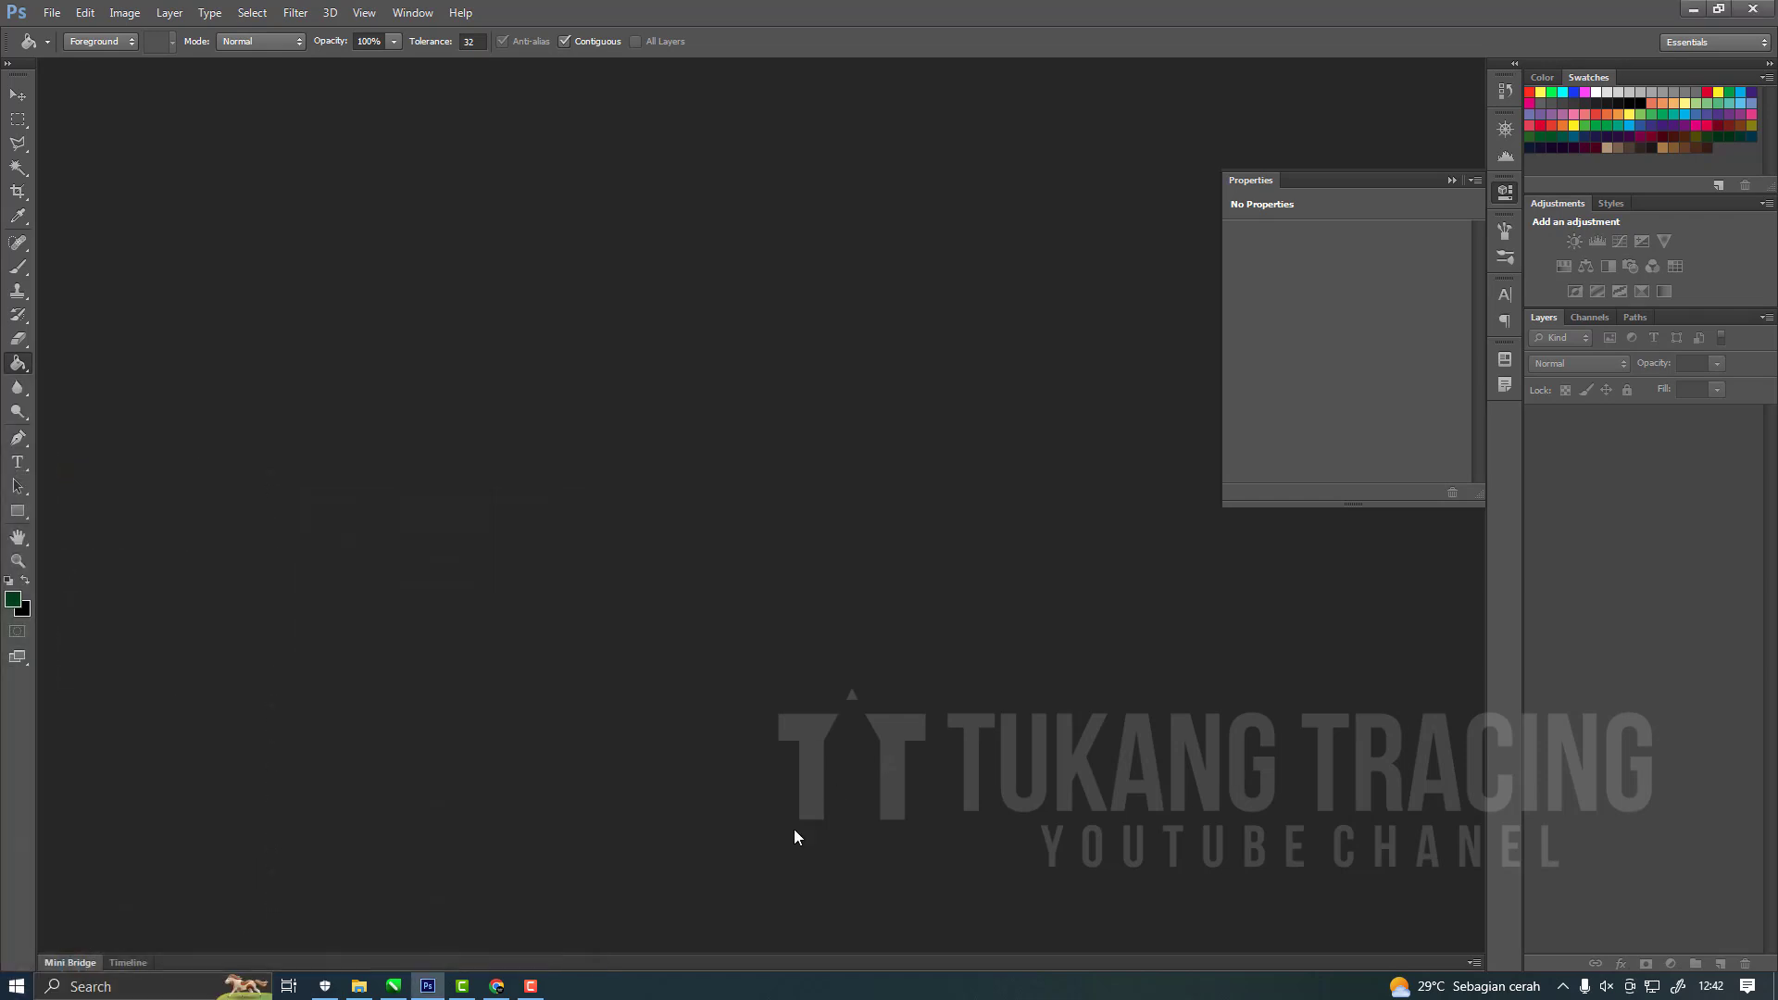
pyautogui.click(1451, 180)
pyautogui.click(18, 98)
# Switch to CorelDRAW and create a new A3 document in RGB mode at 300 dpi.
pyautogui.click(406, 989)
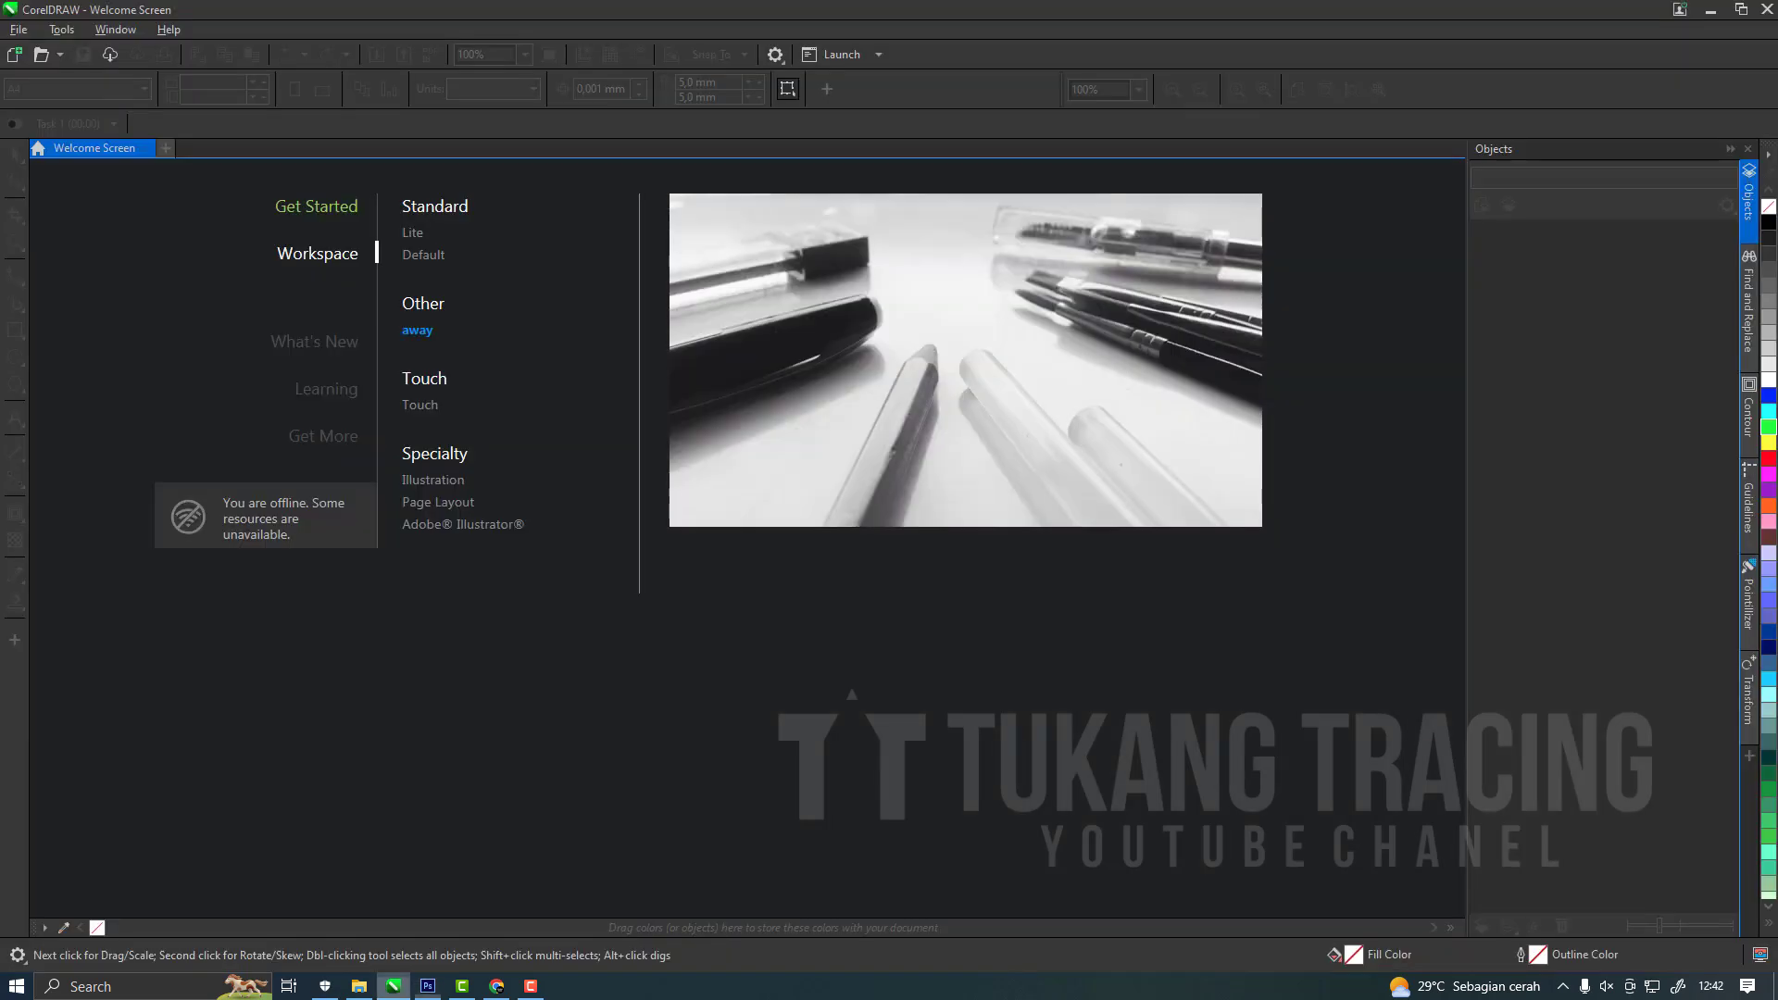
pyautogui.click(19, 29)
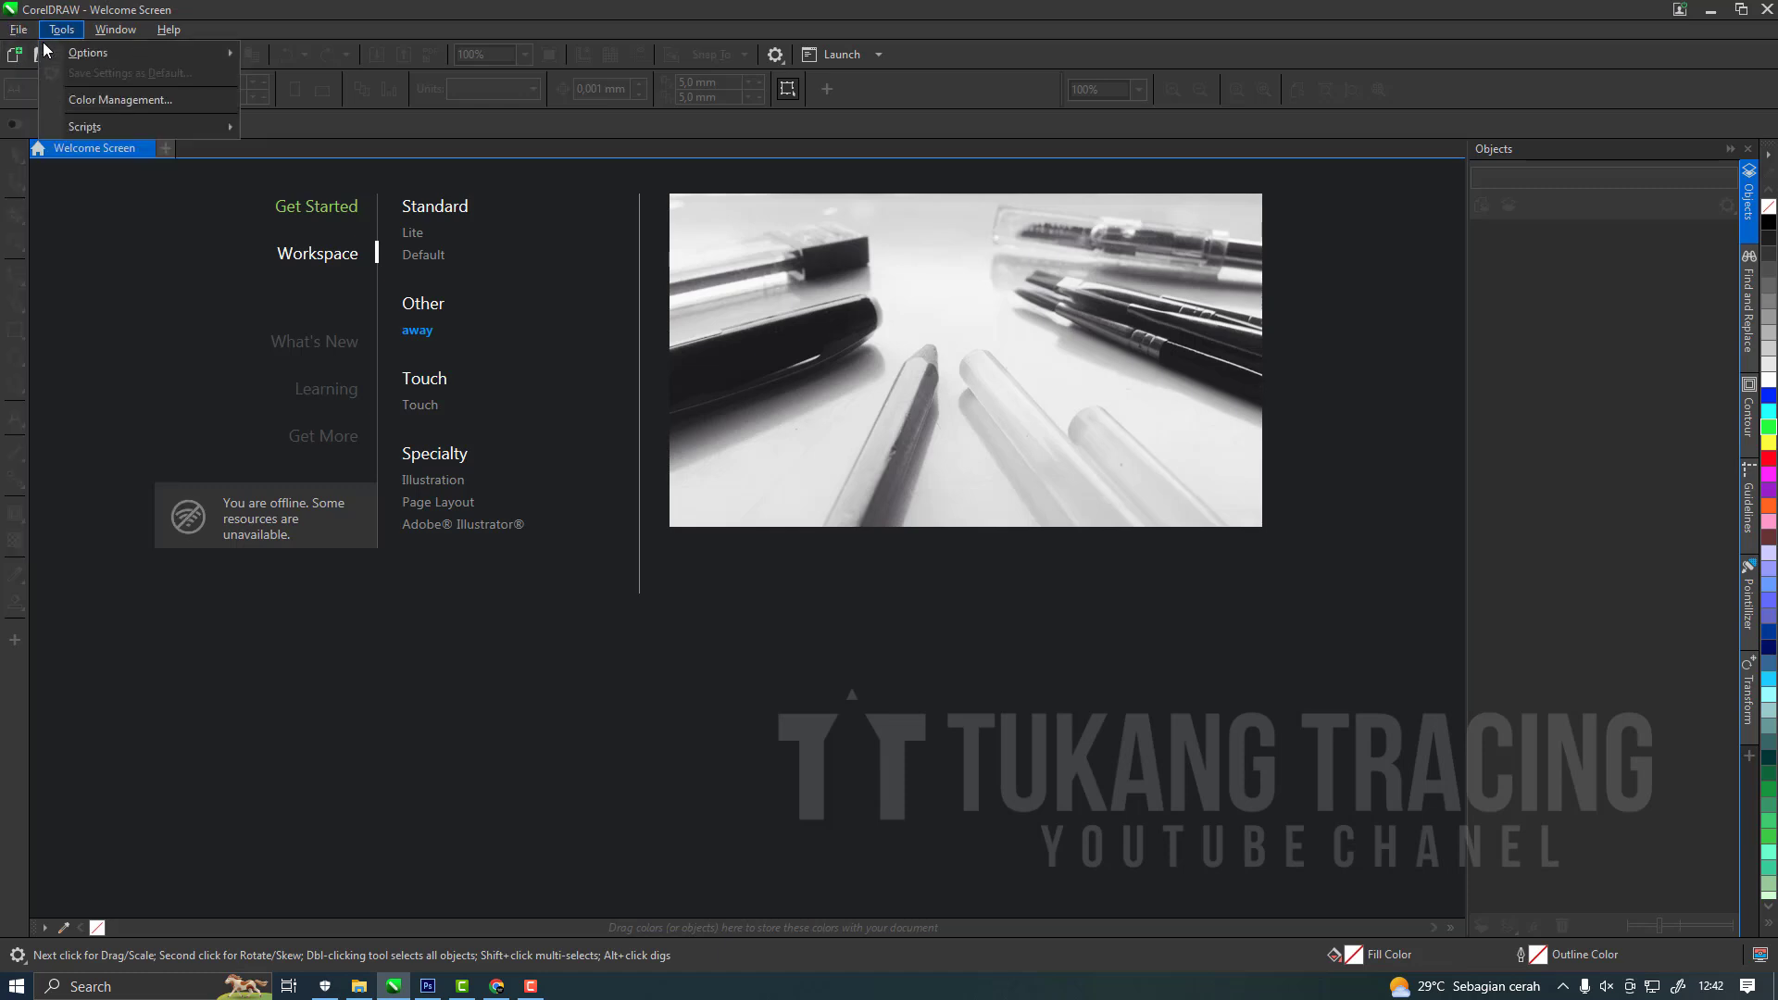
pyautogui.click(28, 58)
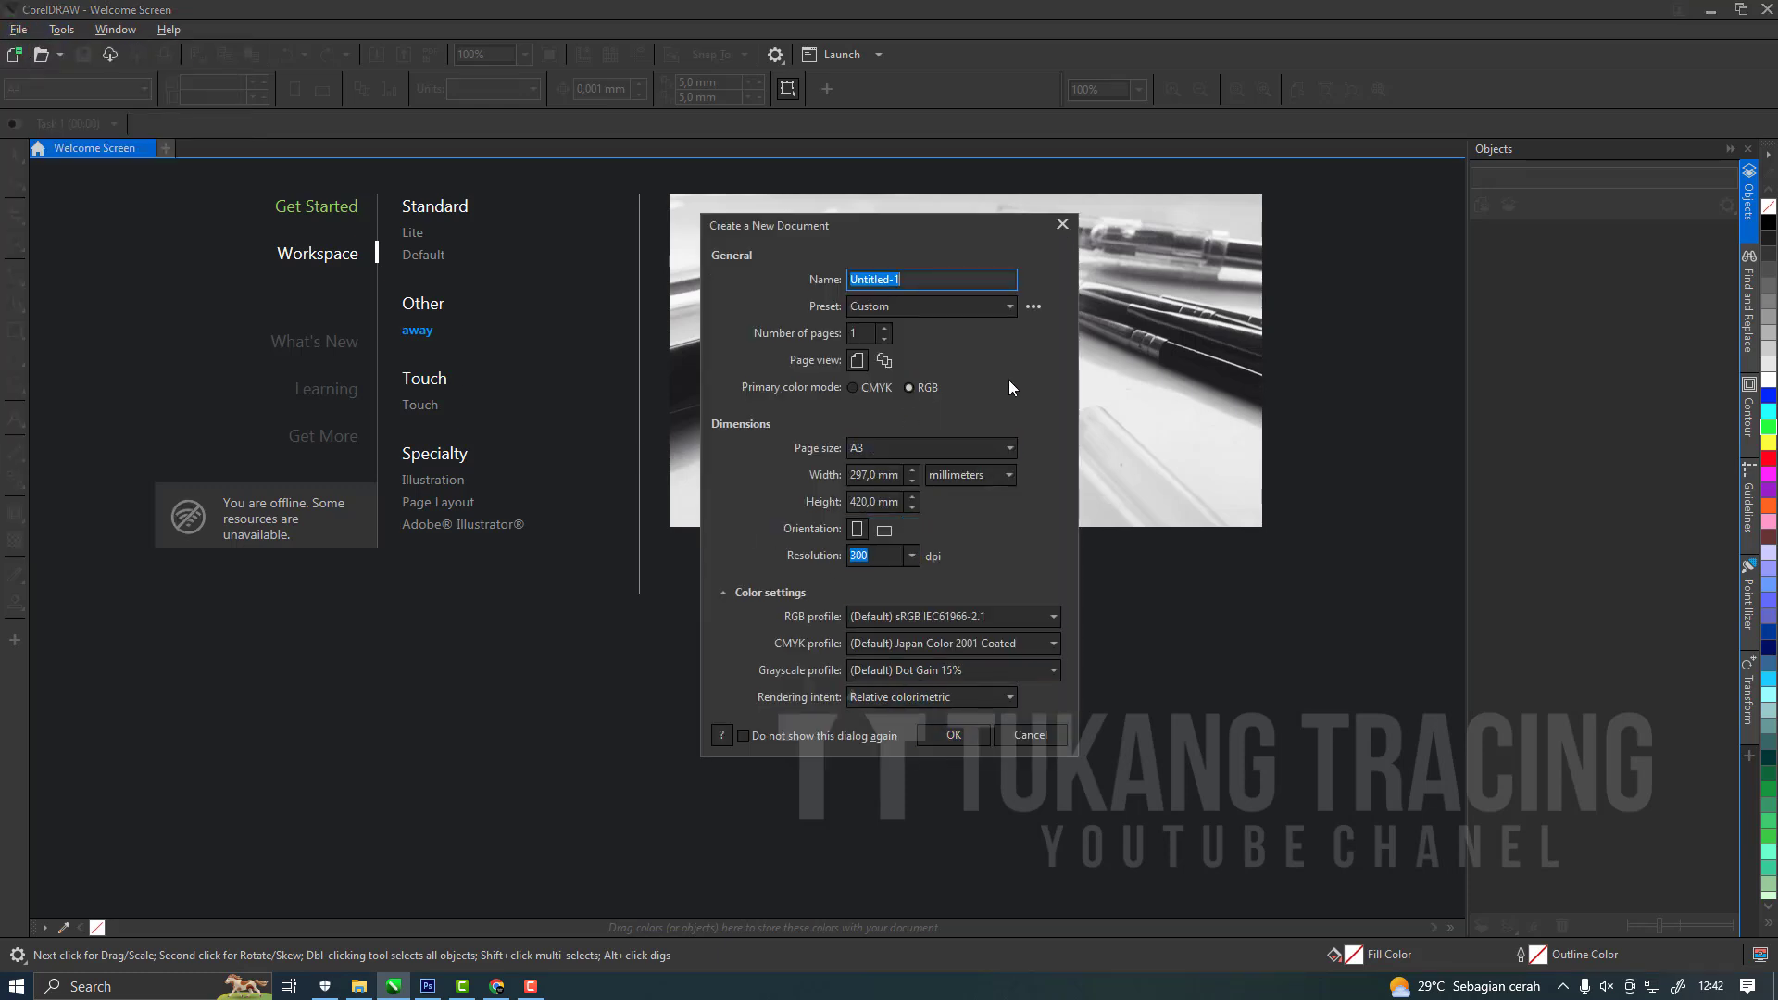
pyautogui.click(955, 735)
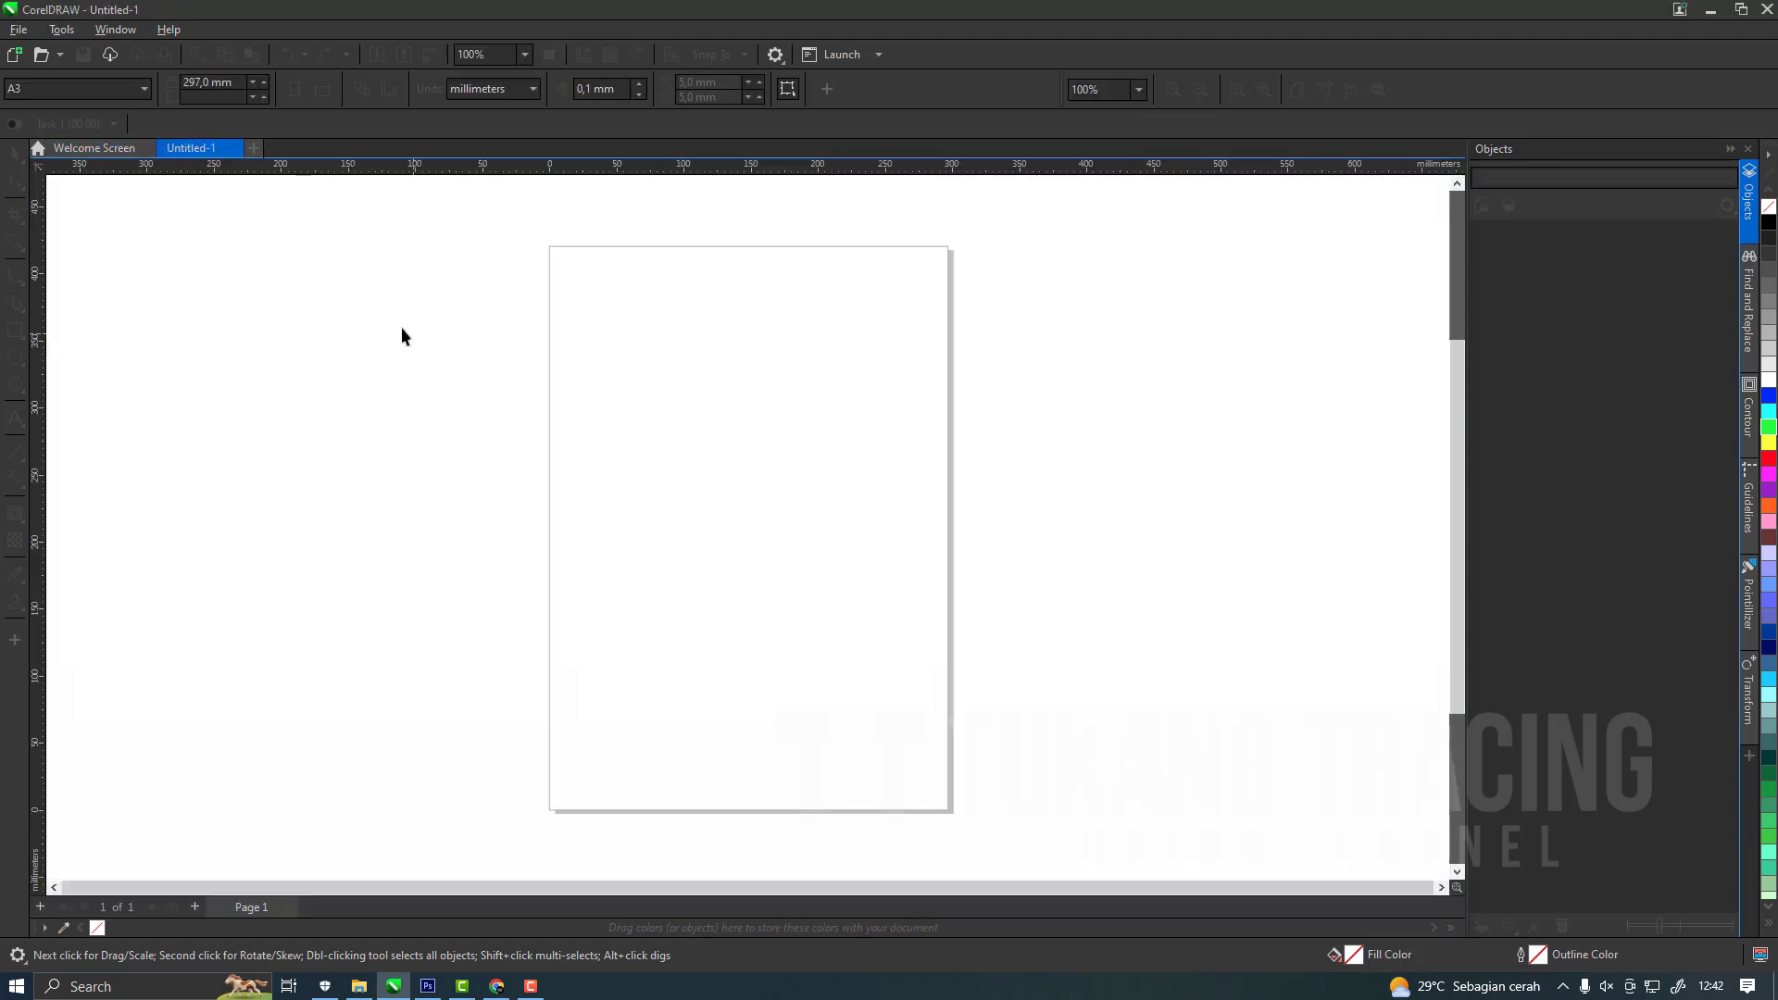
# Switch to Photoshop, create an International Paper A3 document at 300 pixels/inch in RGB Color, and convert its Background into a regular layer.
pyautogui.click(427, 986)
pyautogui.click(51, 15)
pyautogui.click(64, 33)
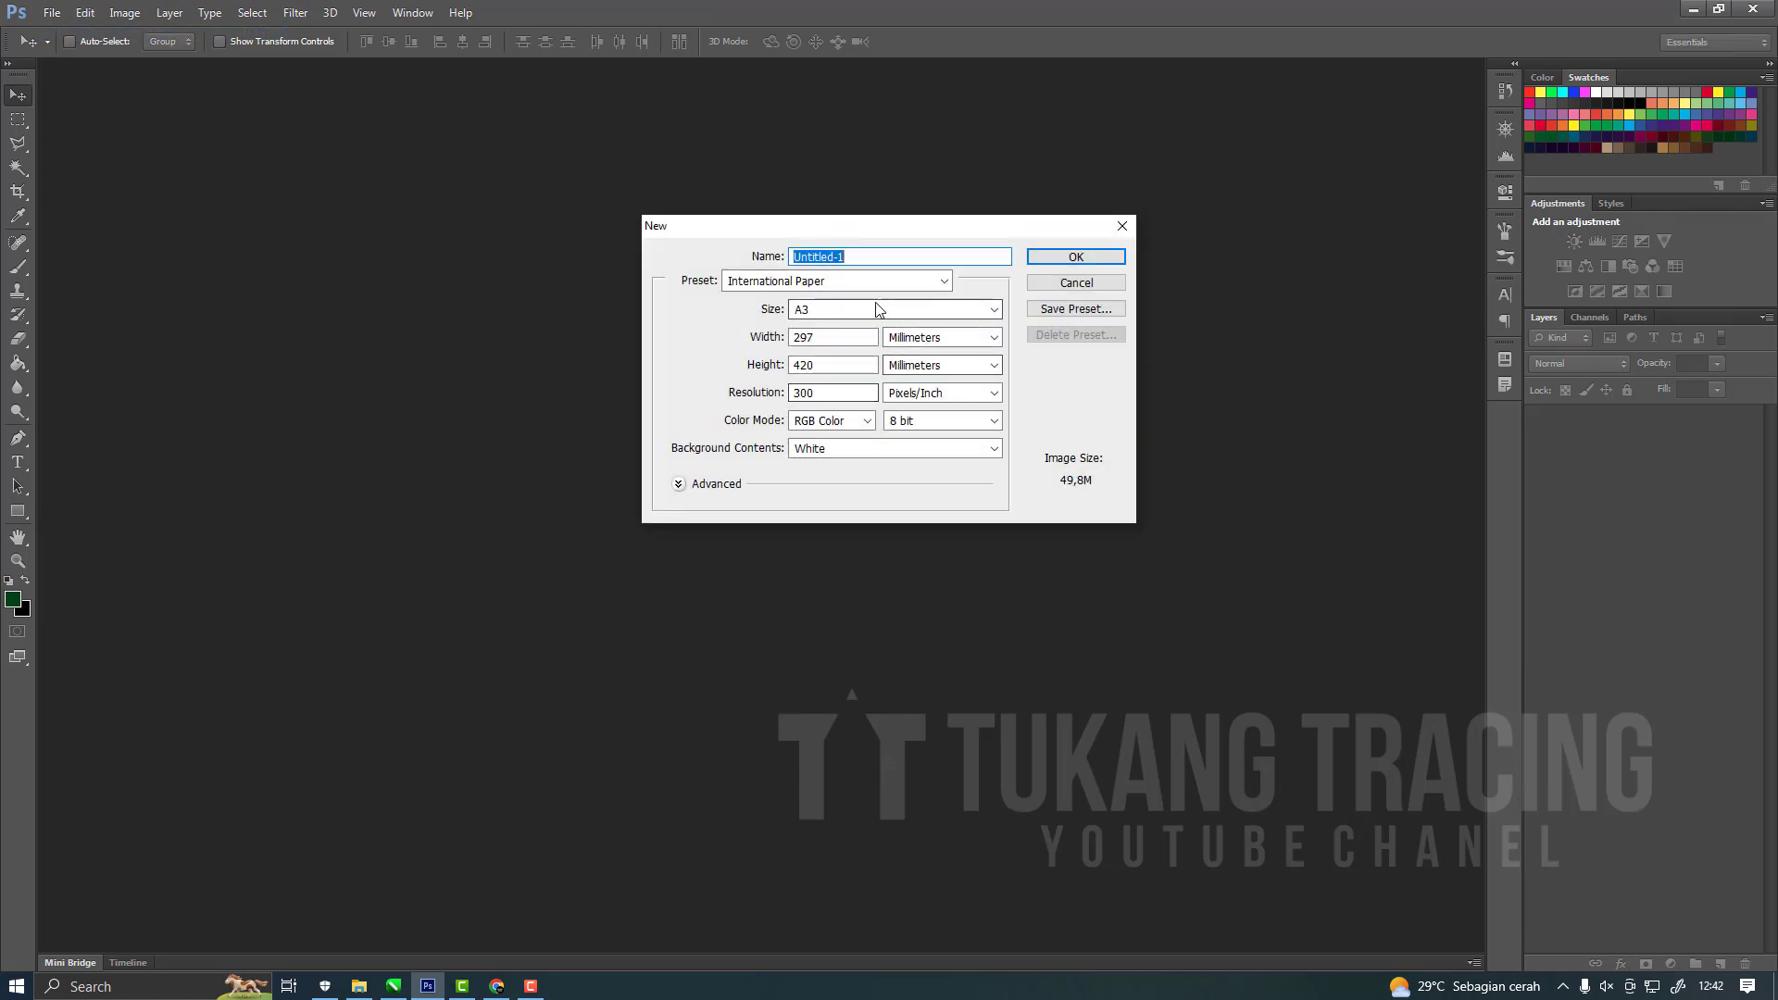
pyautogui.click(854, 290)
pyautogui.click(845, 358)
pyautogui.click(833, 311)
pyautogui.click(871, 377)
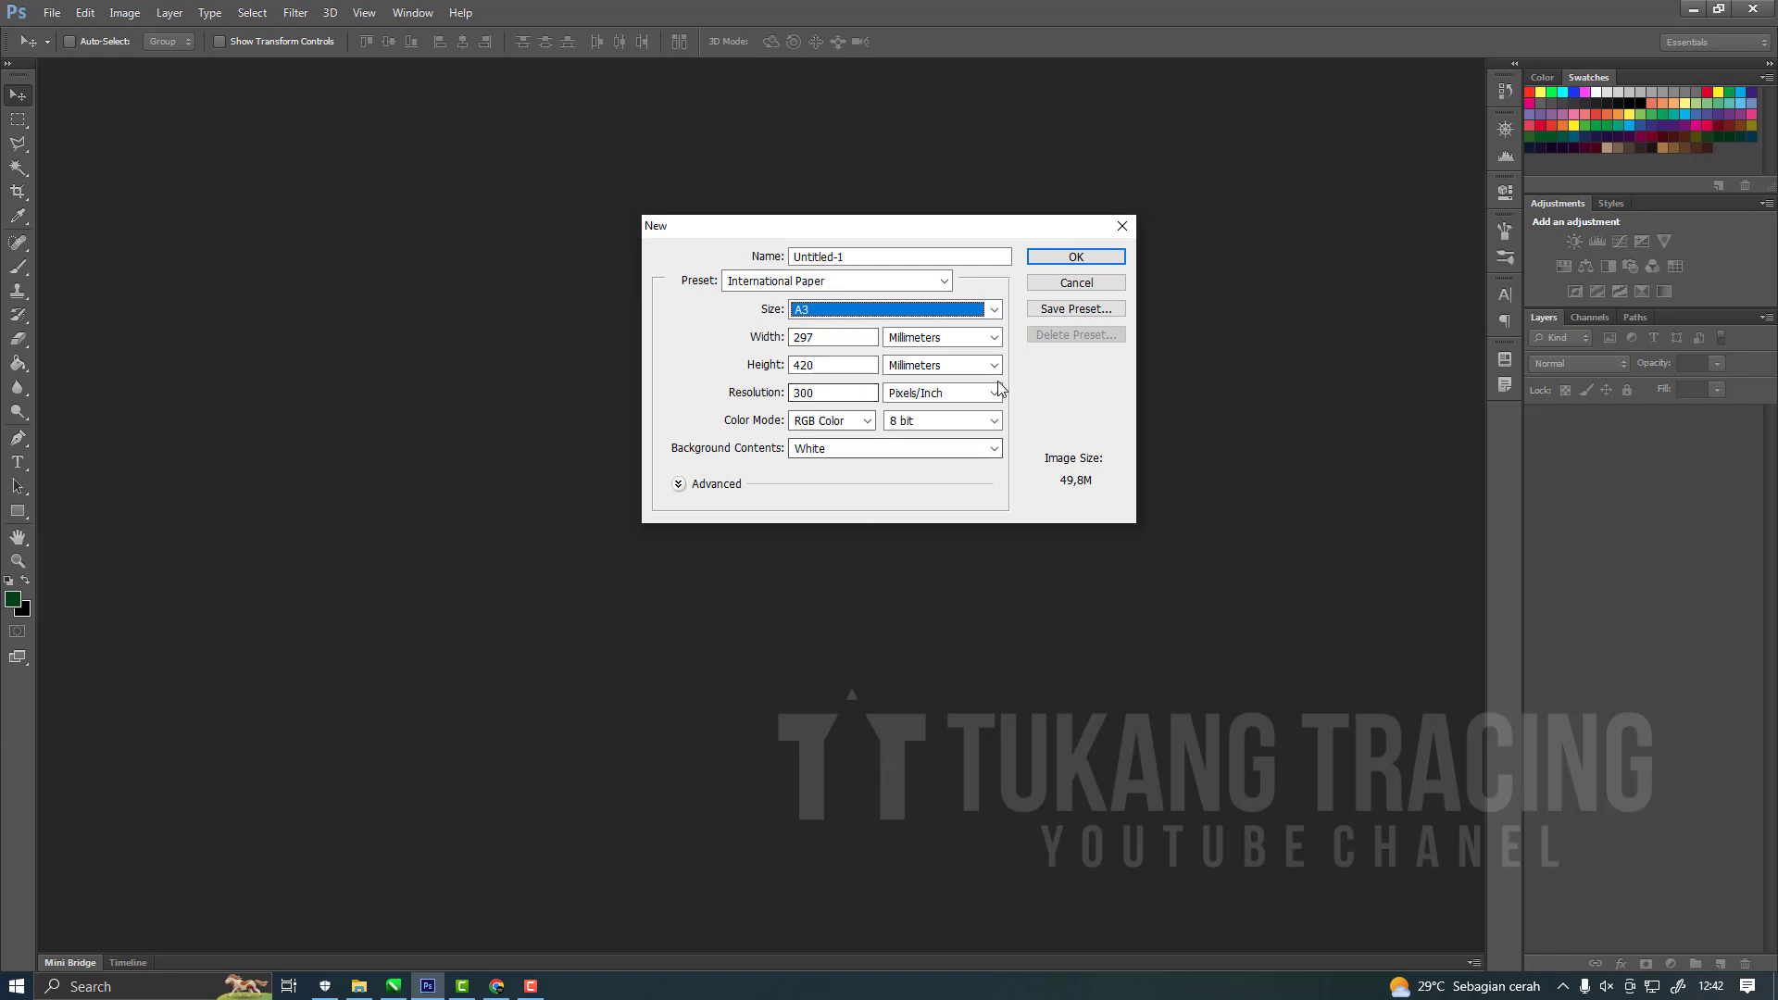
pyautogui.click(1077, 259)
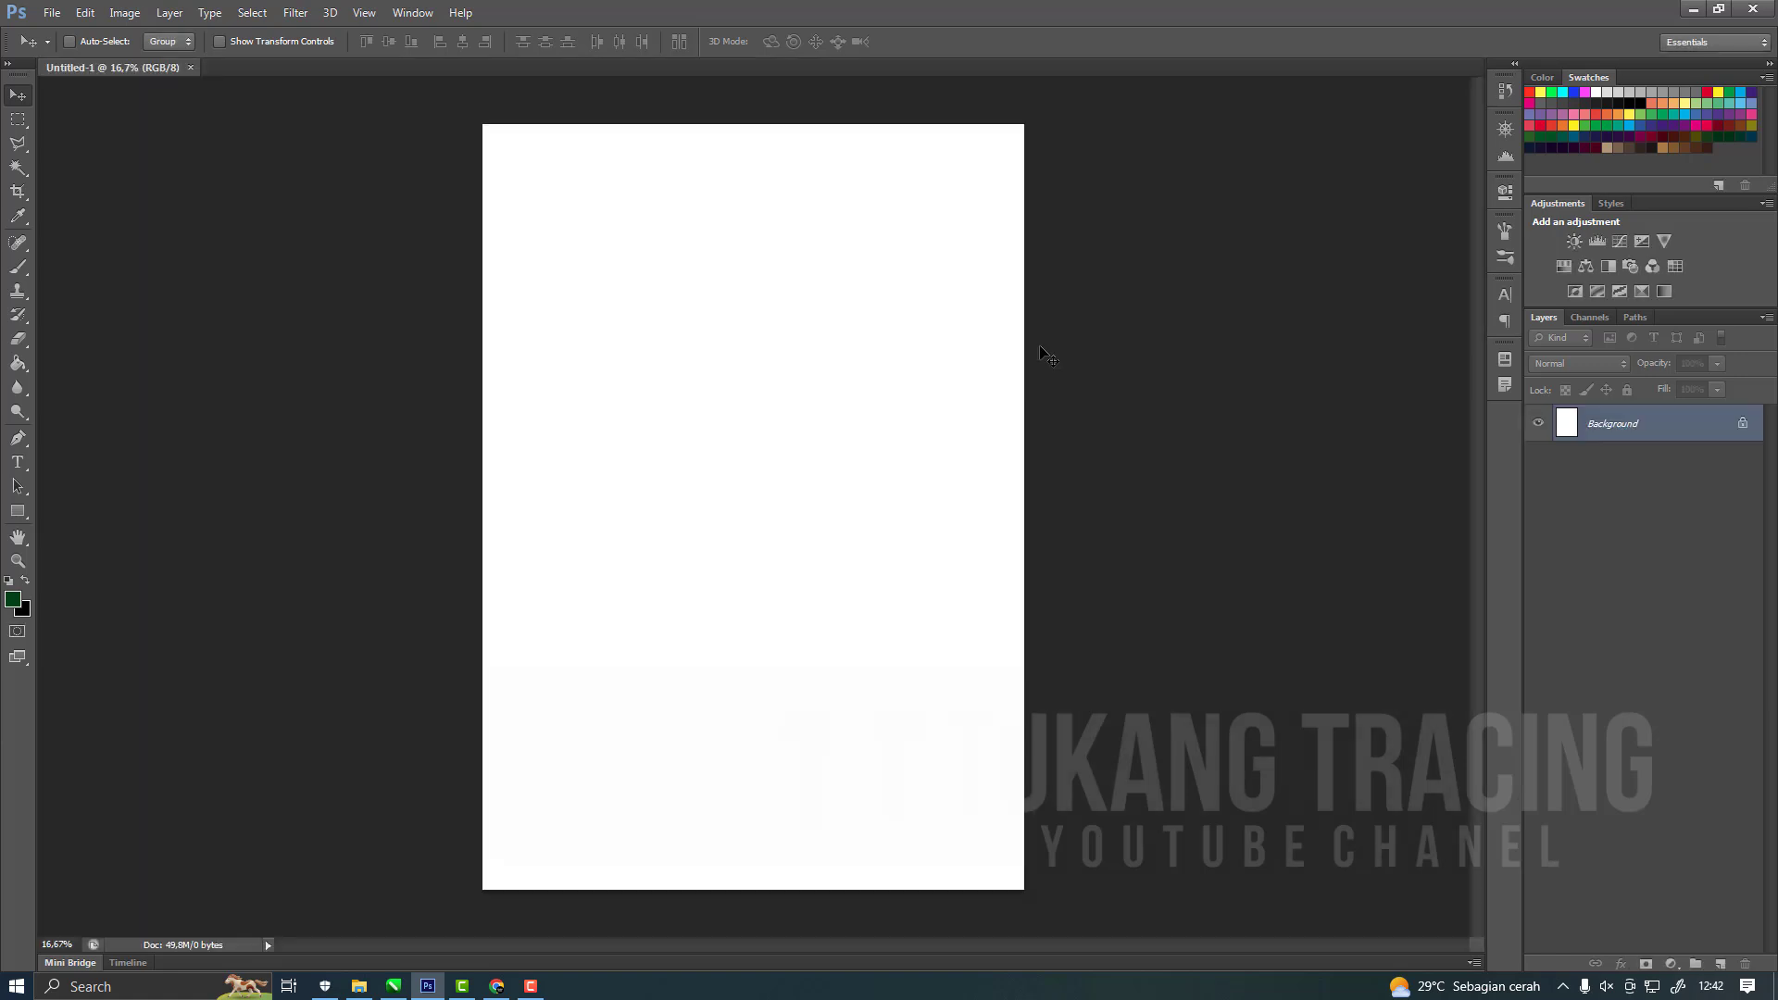
pyautogui.doubleClick(1612, 423)
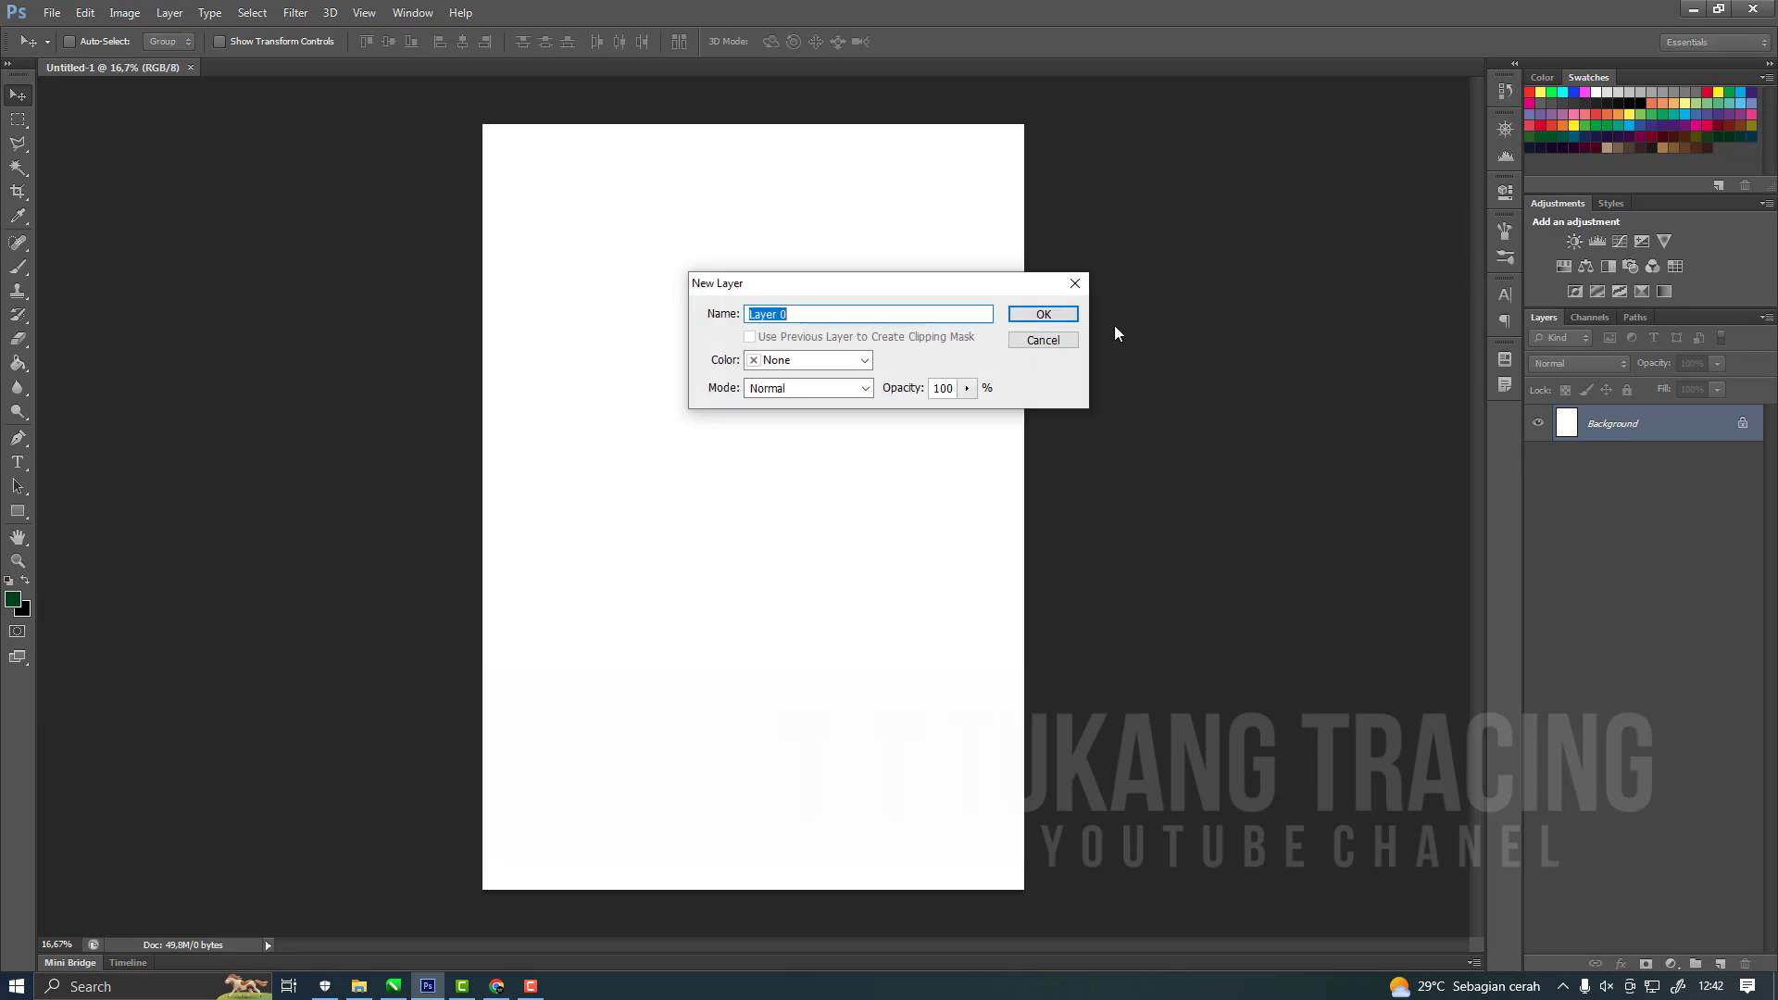
pyautogui.click(1043, 314)
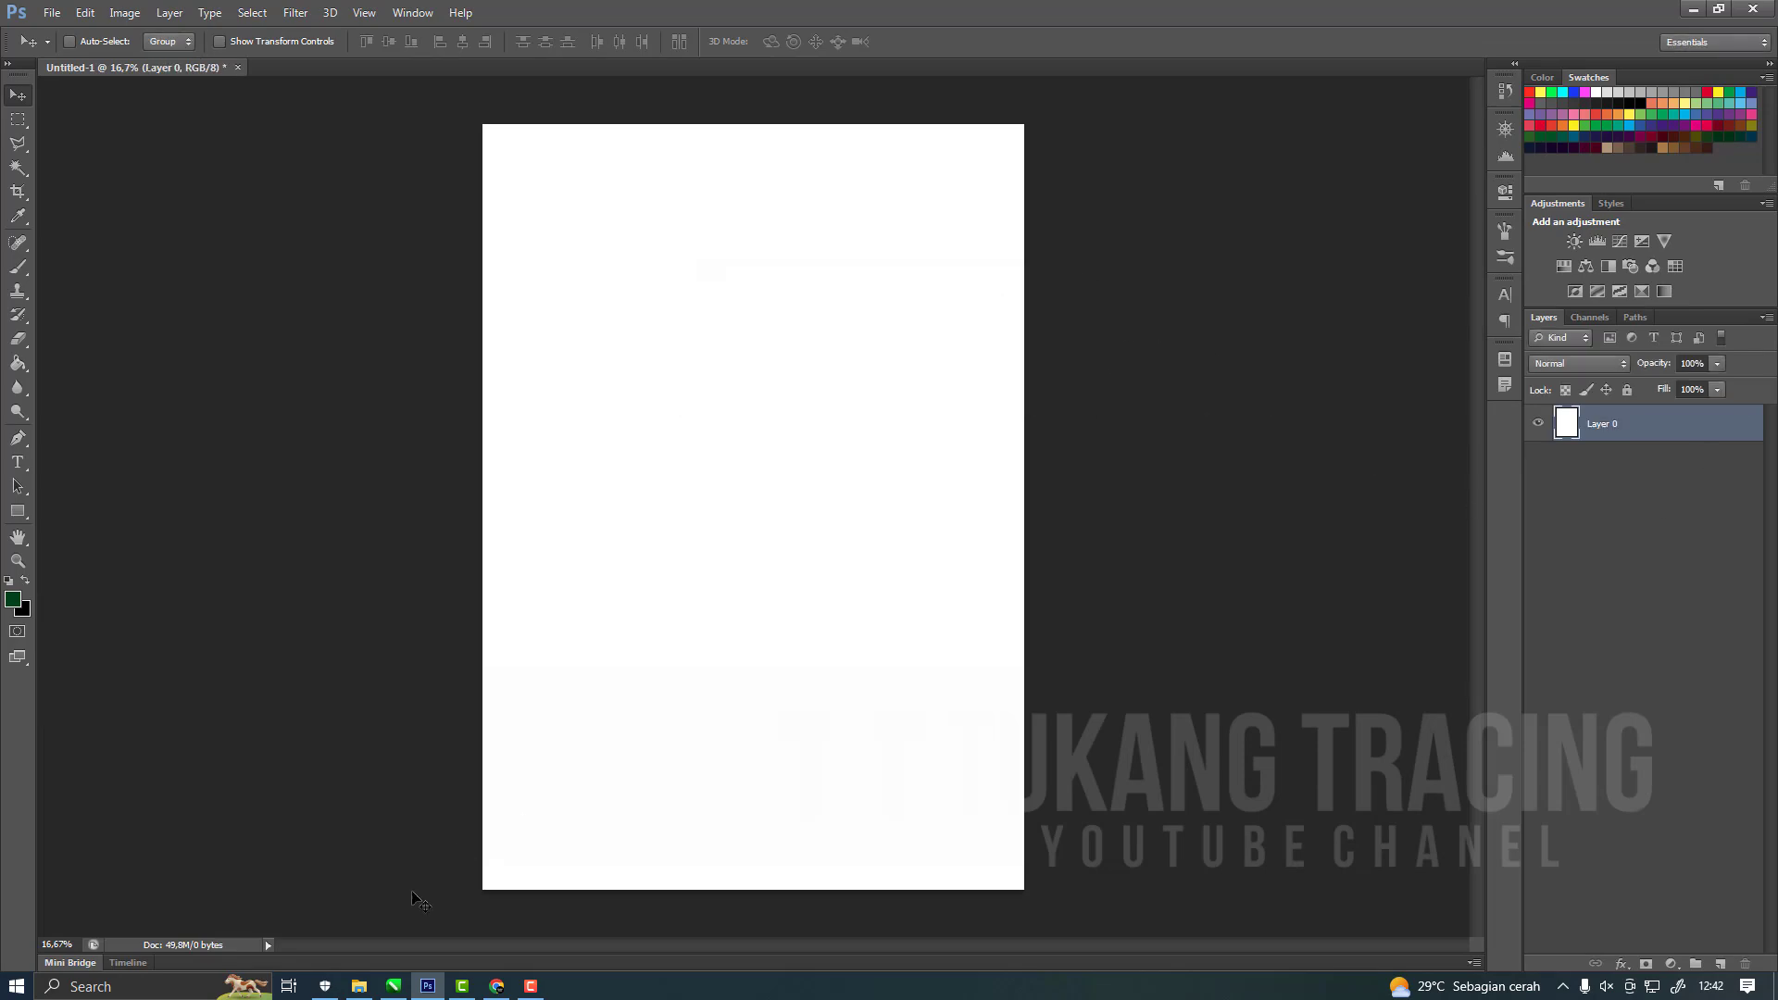
# Switch to folder 111 in File Explorer and view the reference design image 111.jpg.
pyautogui.click(358, 987)
pyautogui.rightClick(947, 597)
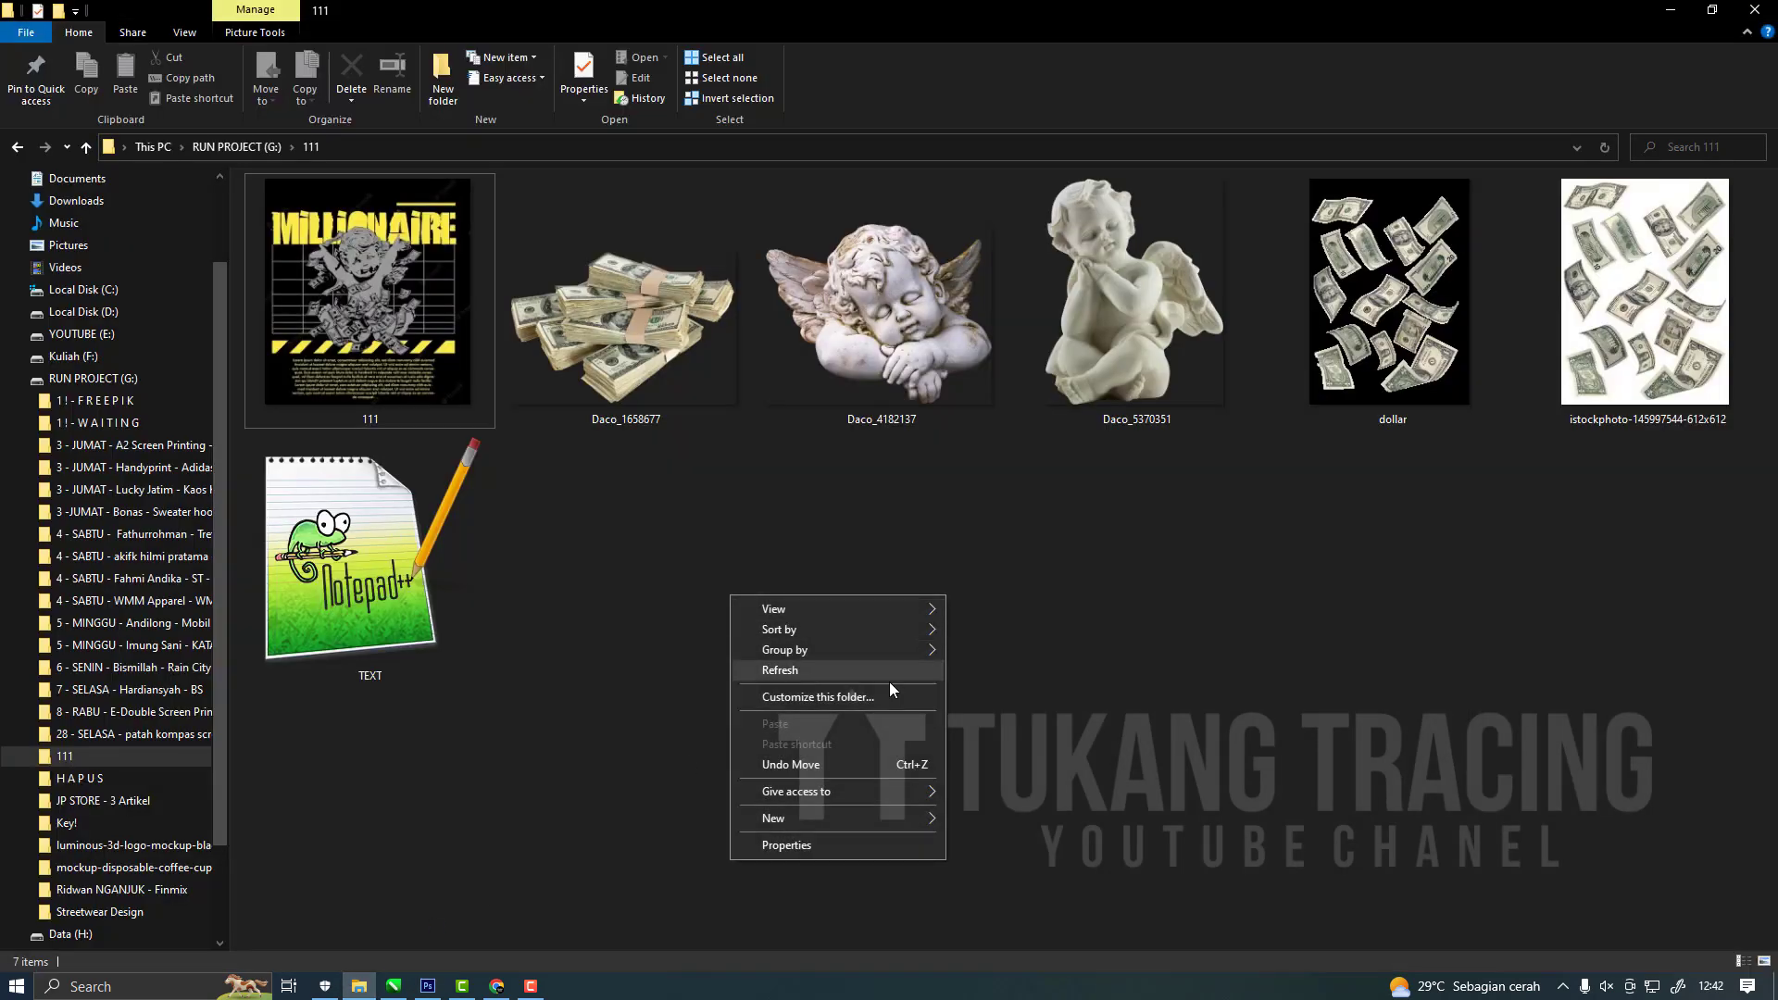
pyautogui.click(891, 669)
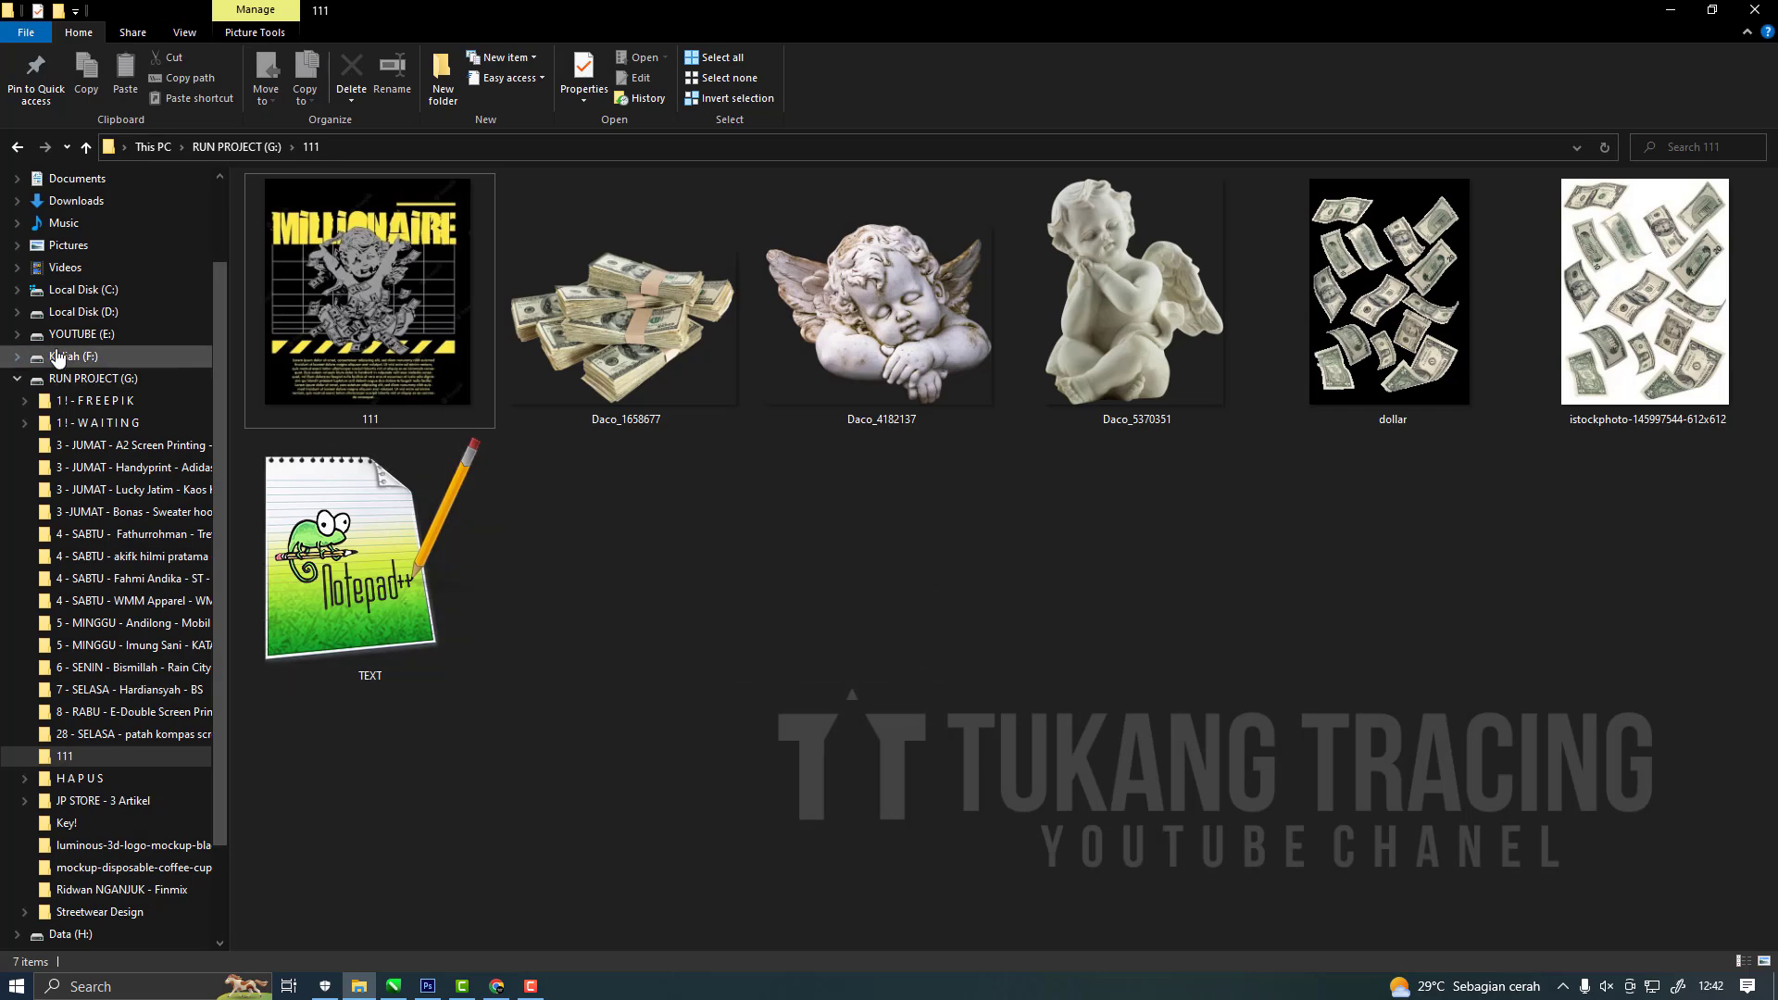
pyautogui.click(21, 379)
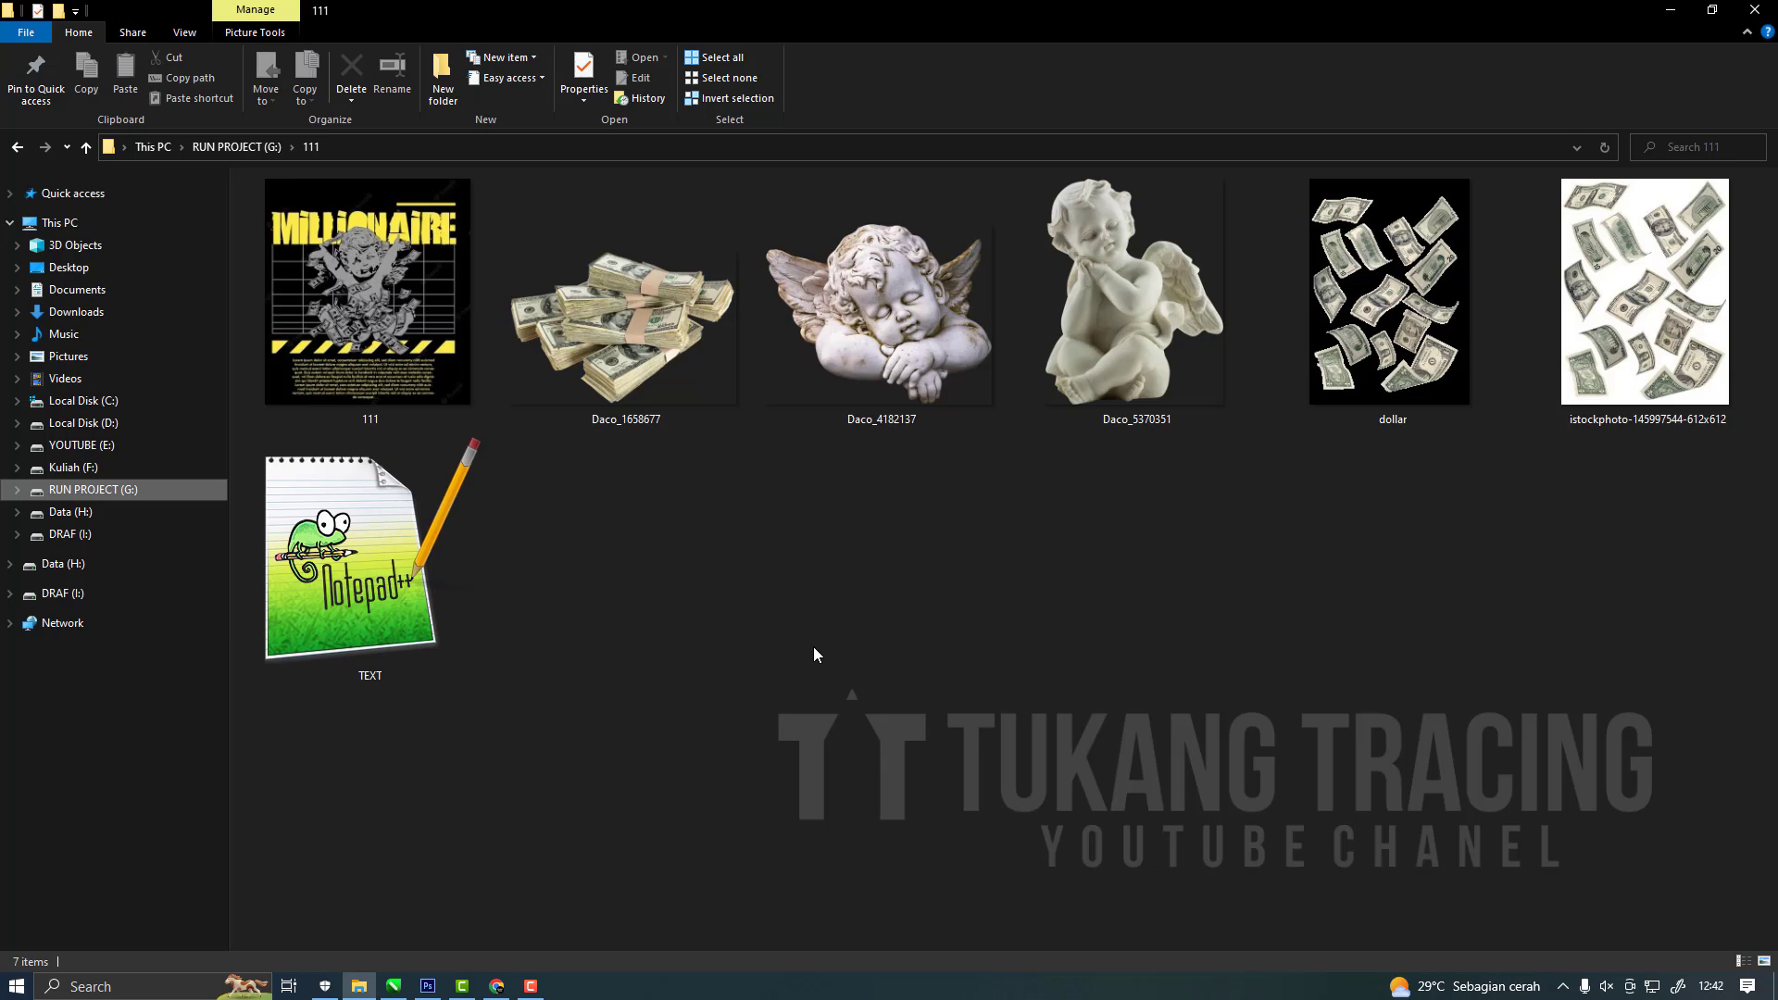
pyautogui.doubleClick(389, 349)
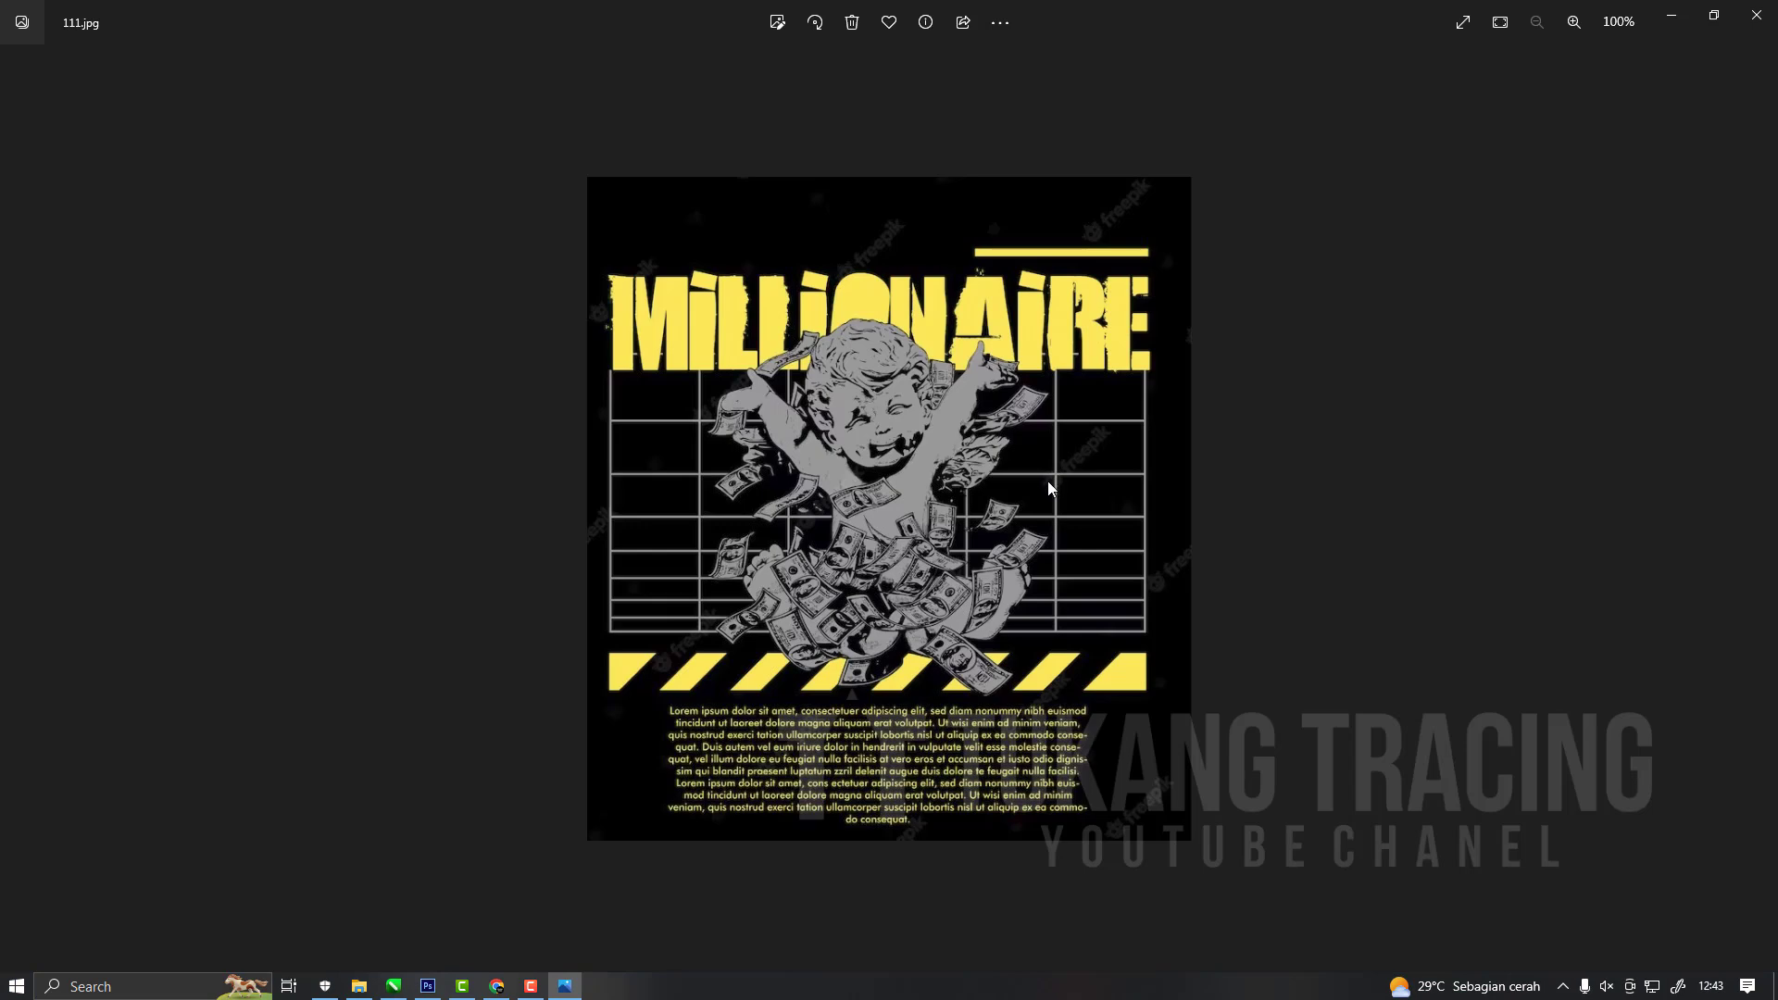
pyautogui.click(1757, 15)
# Look over the cherub statue and dollar source images in folder 111.
pyautogui.click(1141, 315)
pyautogui.click(862, 369)
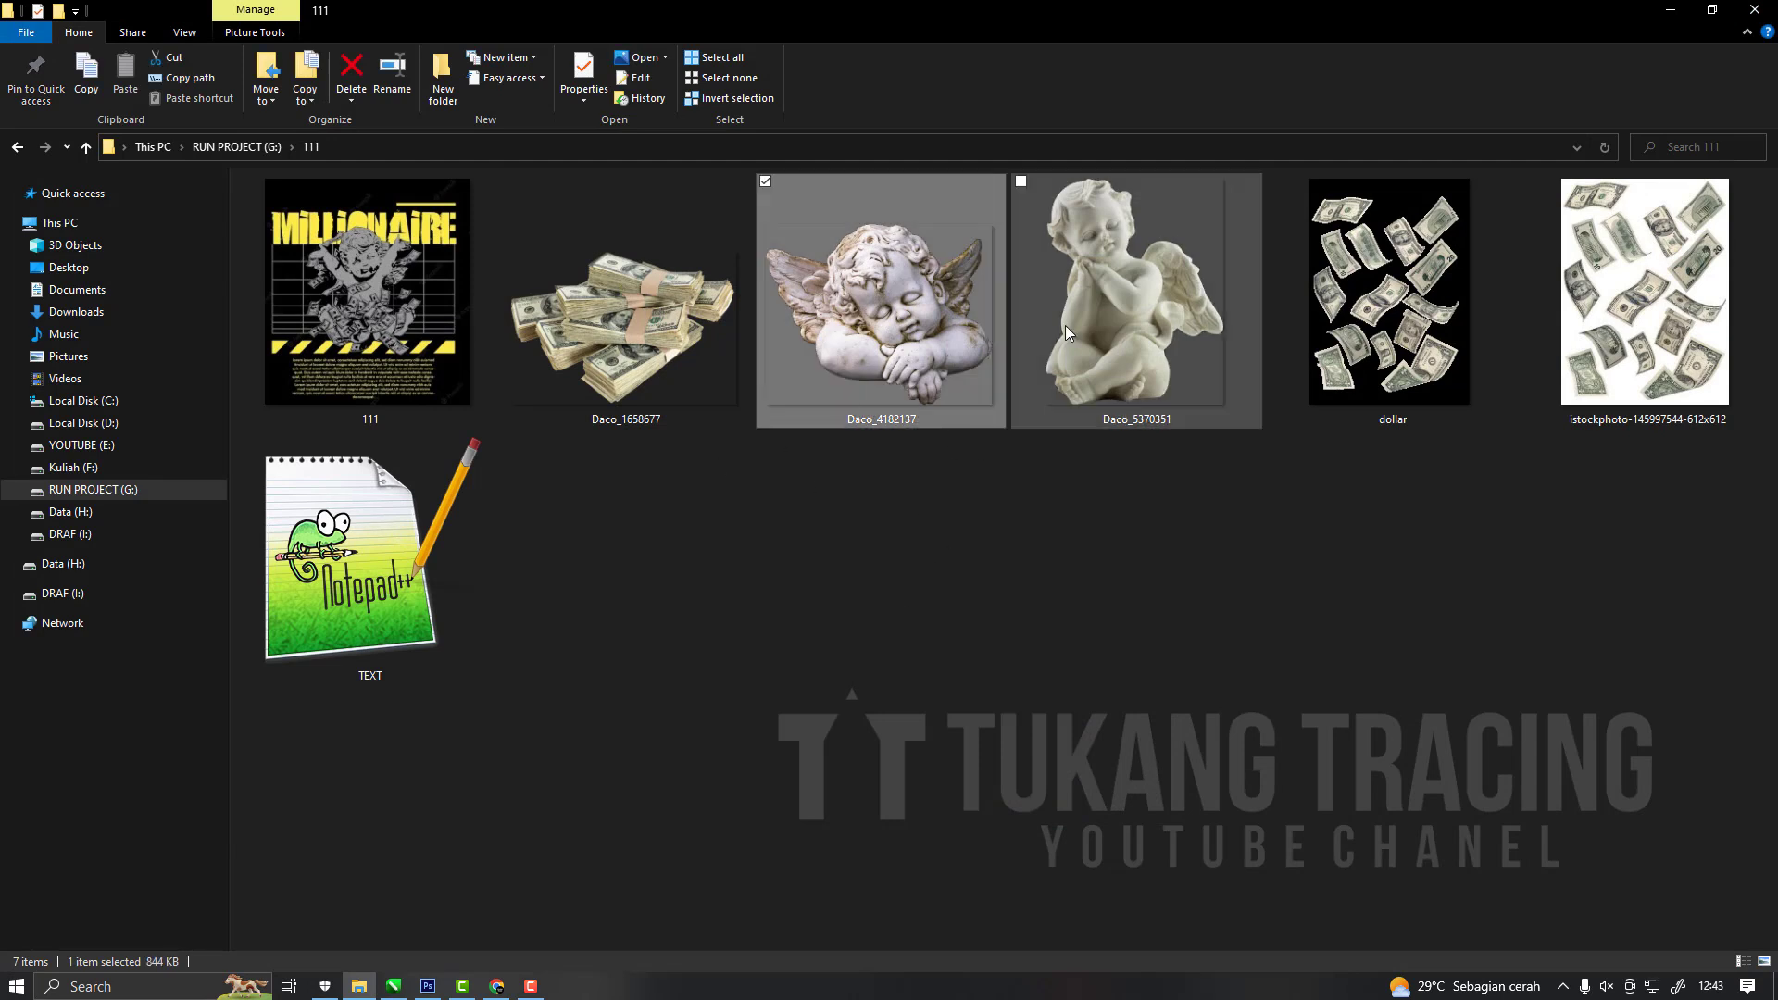
pyautogui.click(1157, 350)
pyautogui.click(1080, 532)
pyautogui.press('Right')
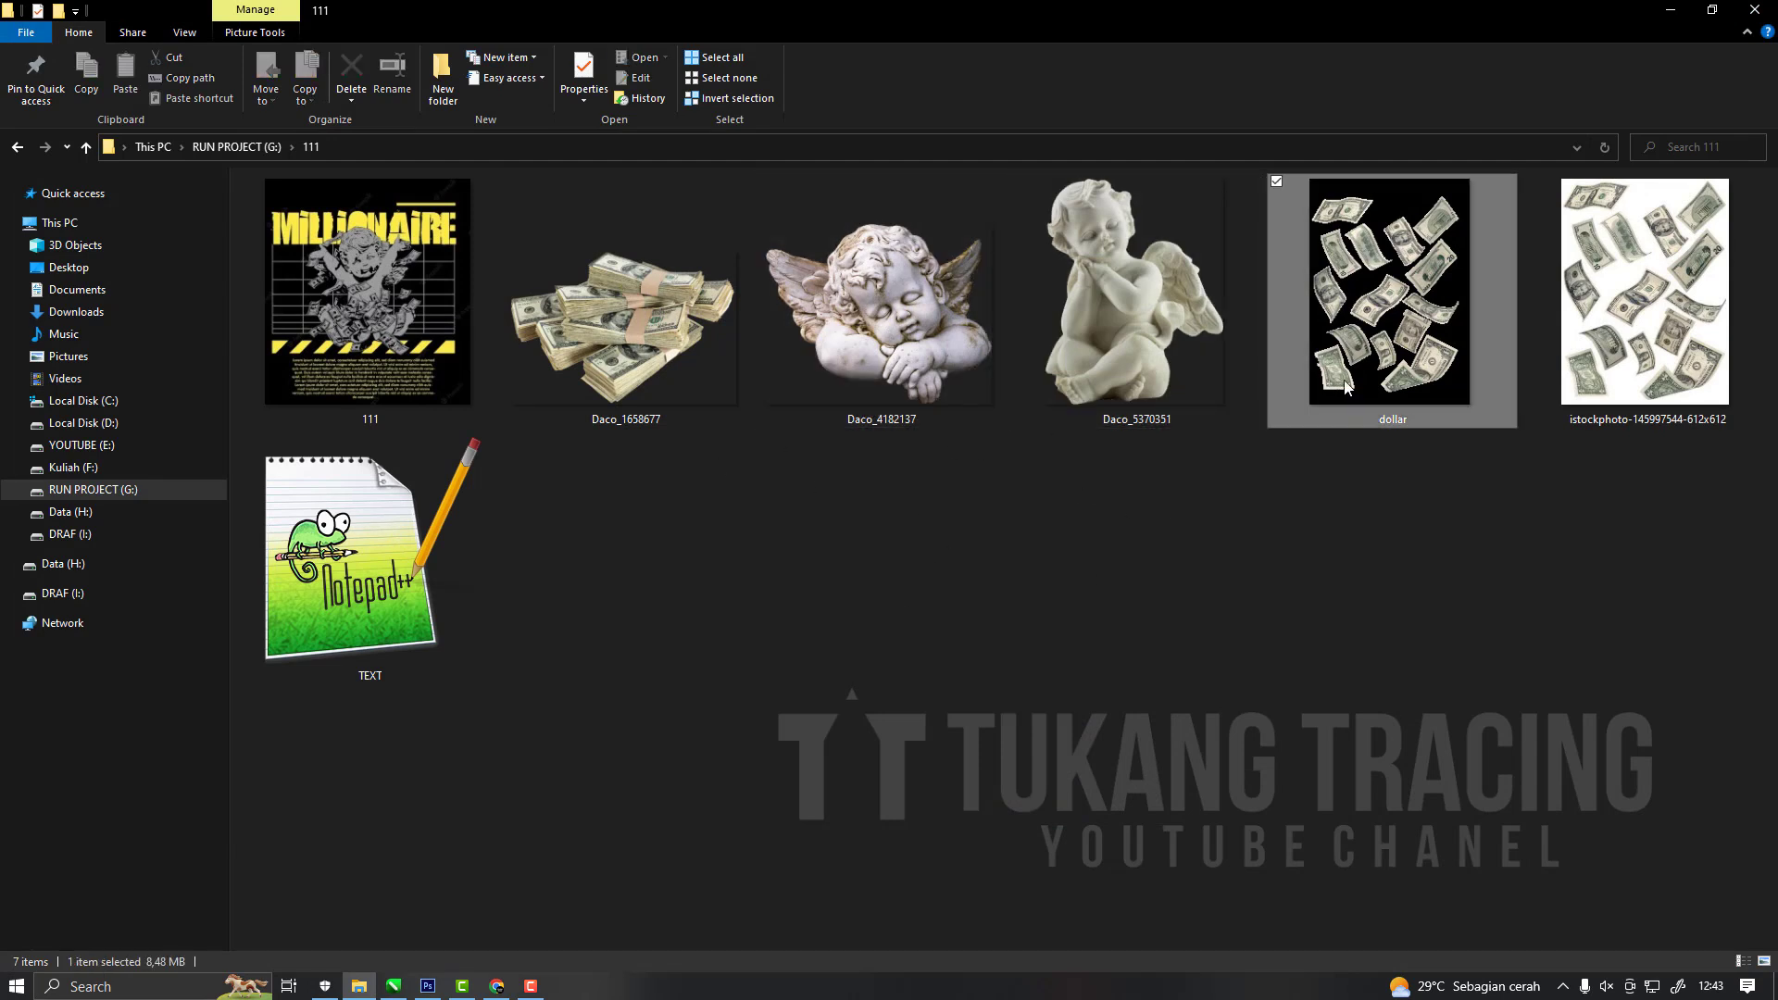
pyautogui.click(1398, 566)
pyautogui.rightClick(1134, 565)
pyautogui.click(1084, 648)
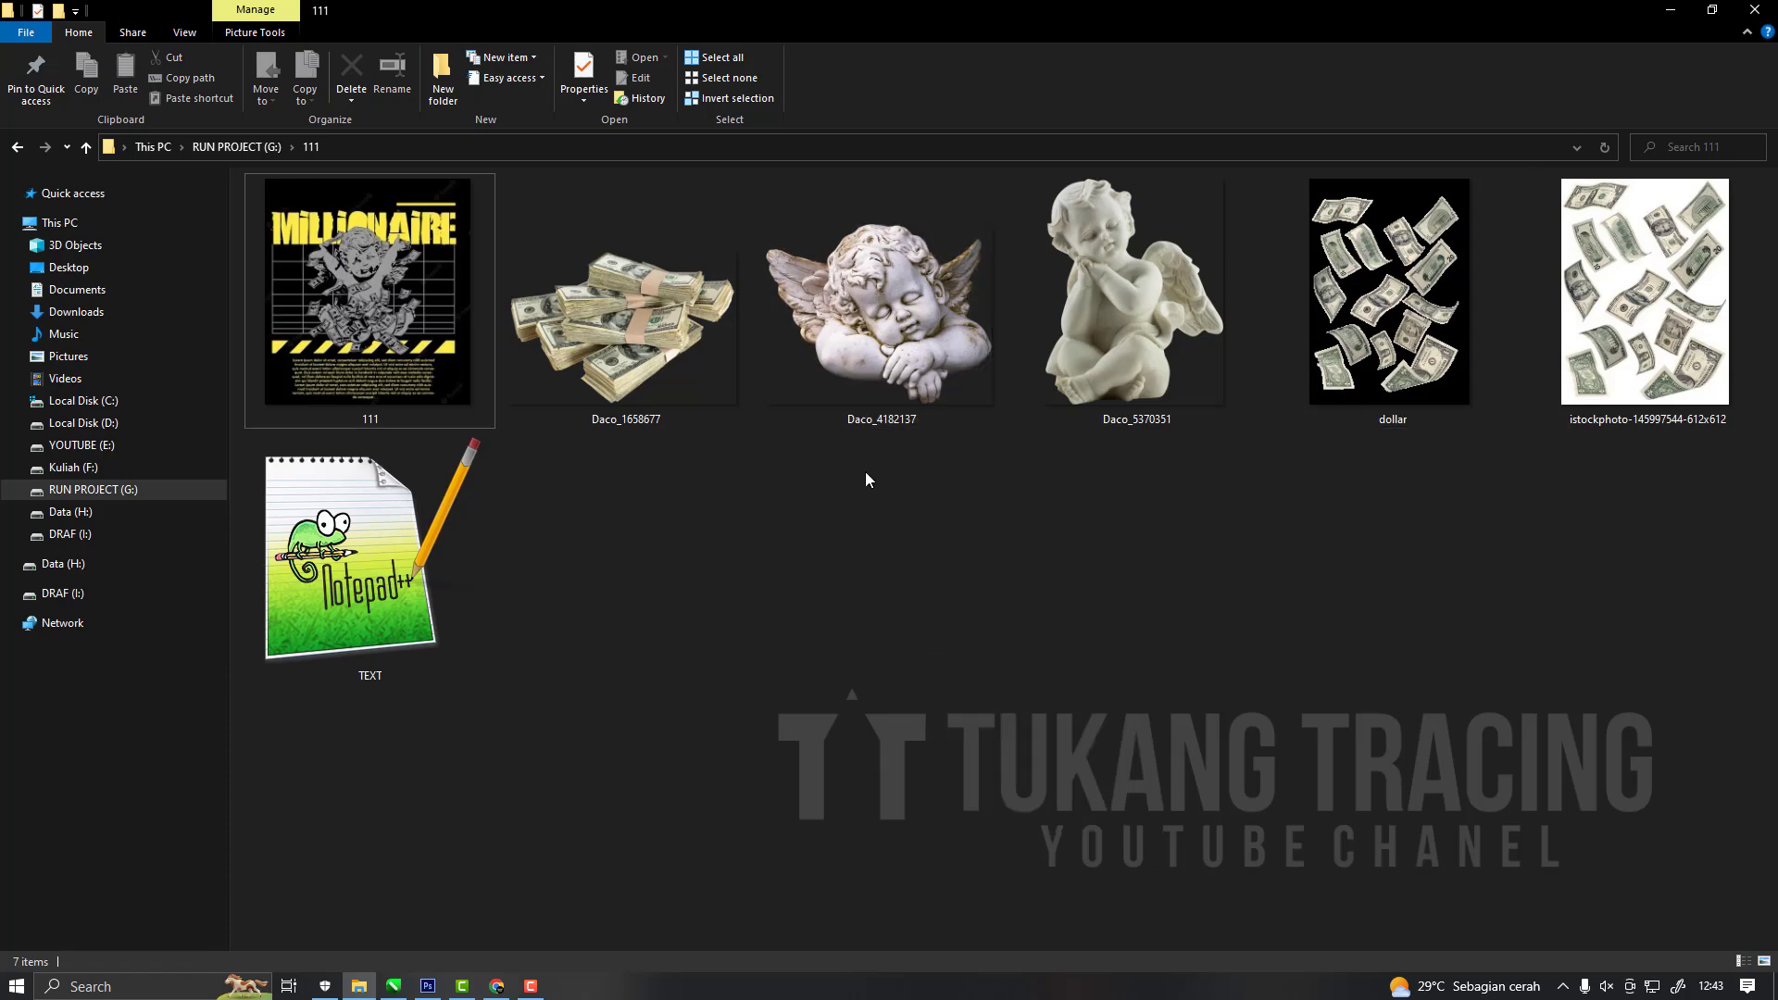
pyautogui.click(1385, 319)
pyautogui.click(1102, 337)
pyautogui.click(1052, 530)
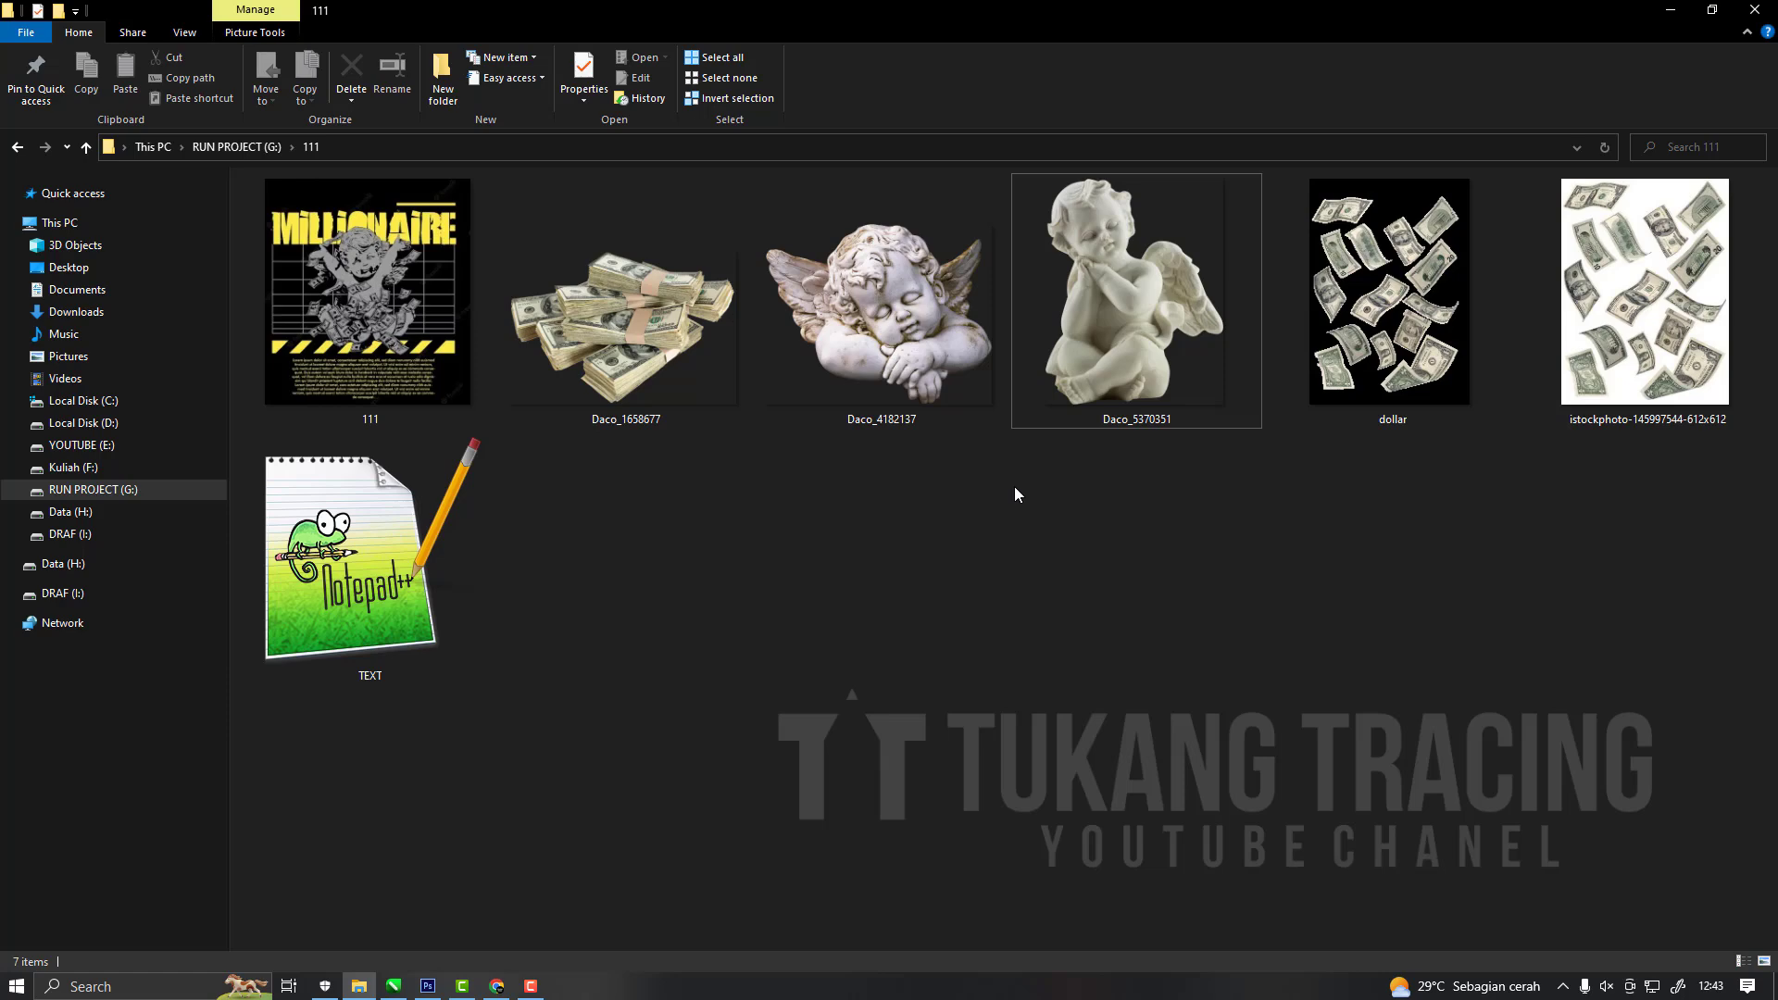
# Place the Daco_5370351 cherub image from folder 111 into the blank A3 Photoshop document.
pyautogui.click(1140, 339)
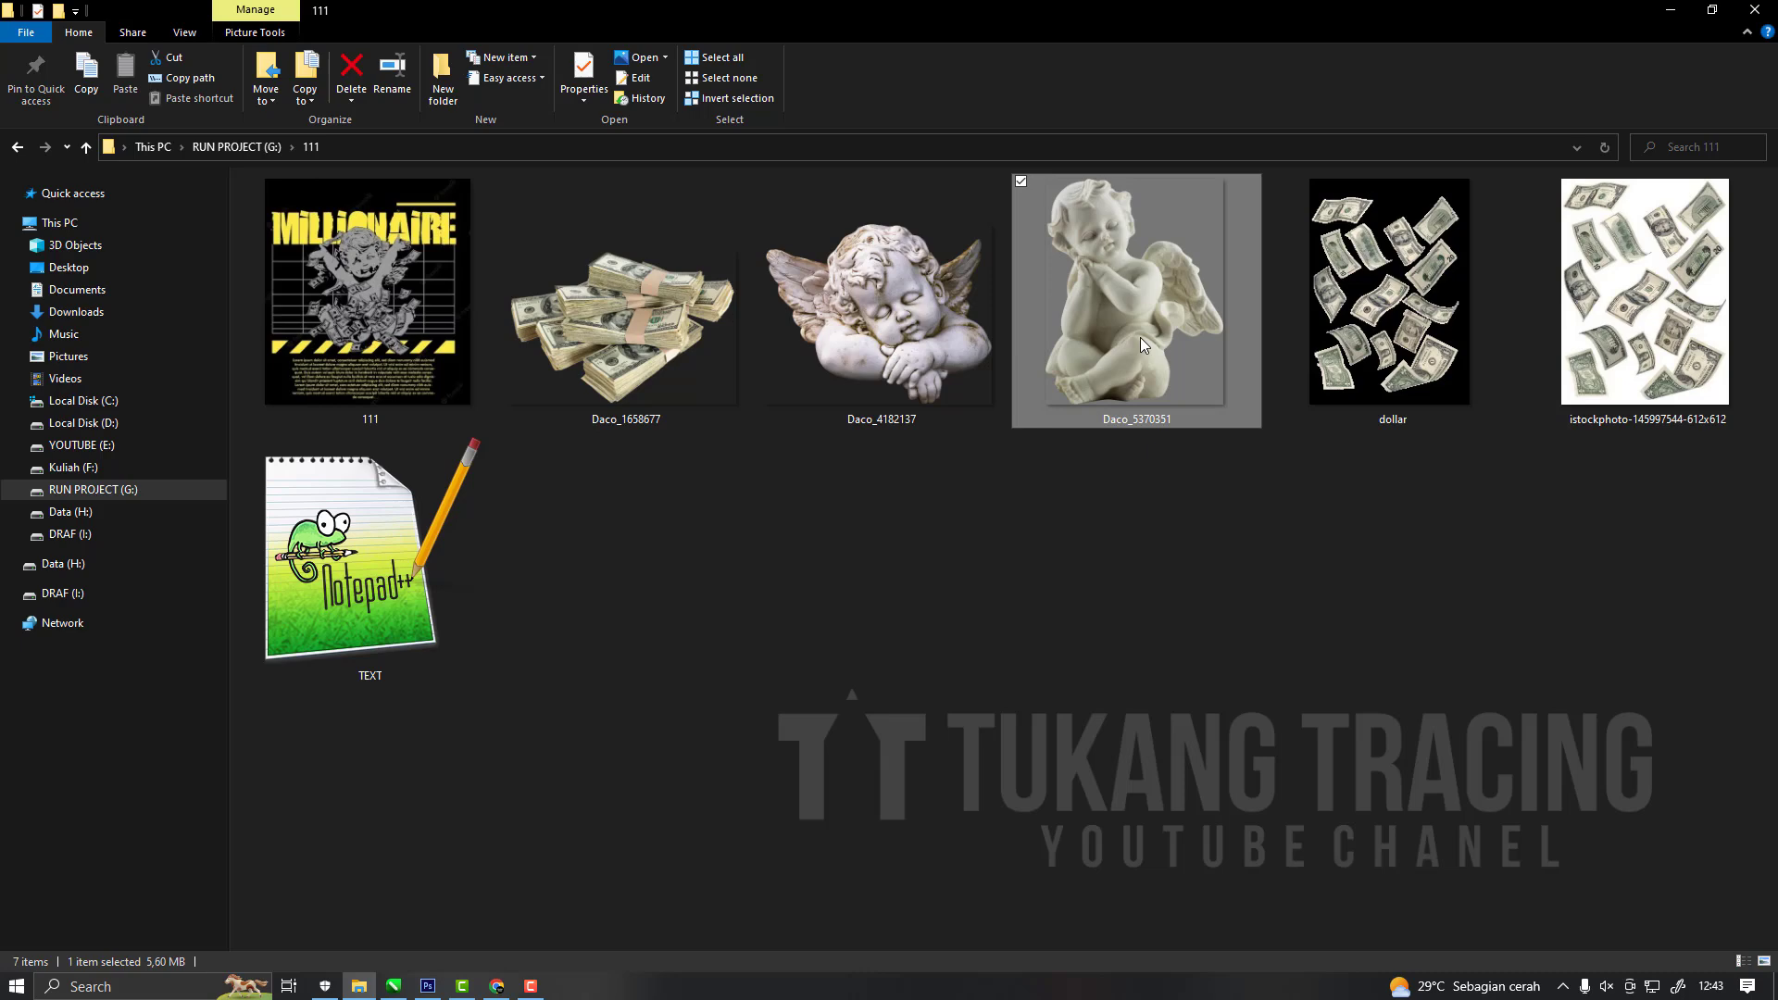
pyautogui.moveTo(1159, 336); pyautogui.dragTo(665, 582)
pyautogui.click(18, 94)
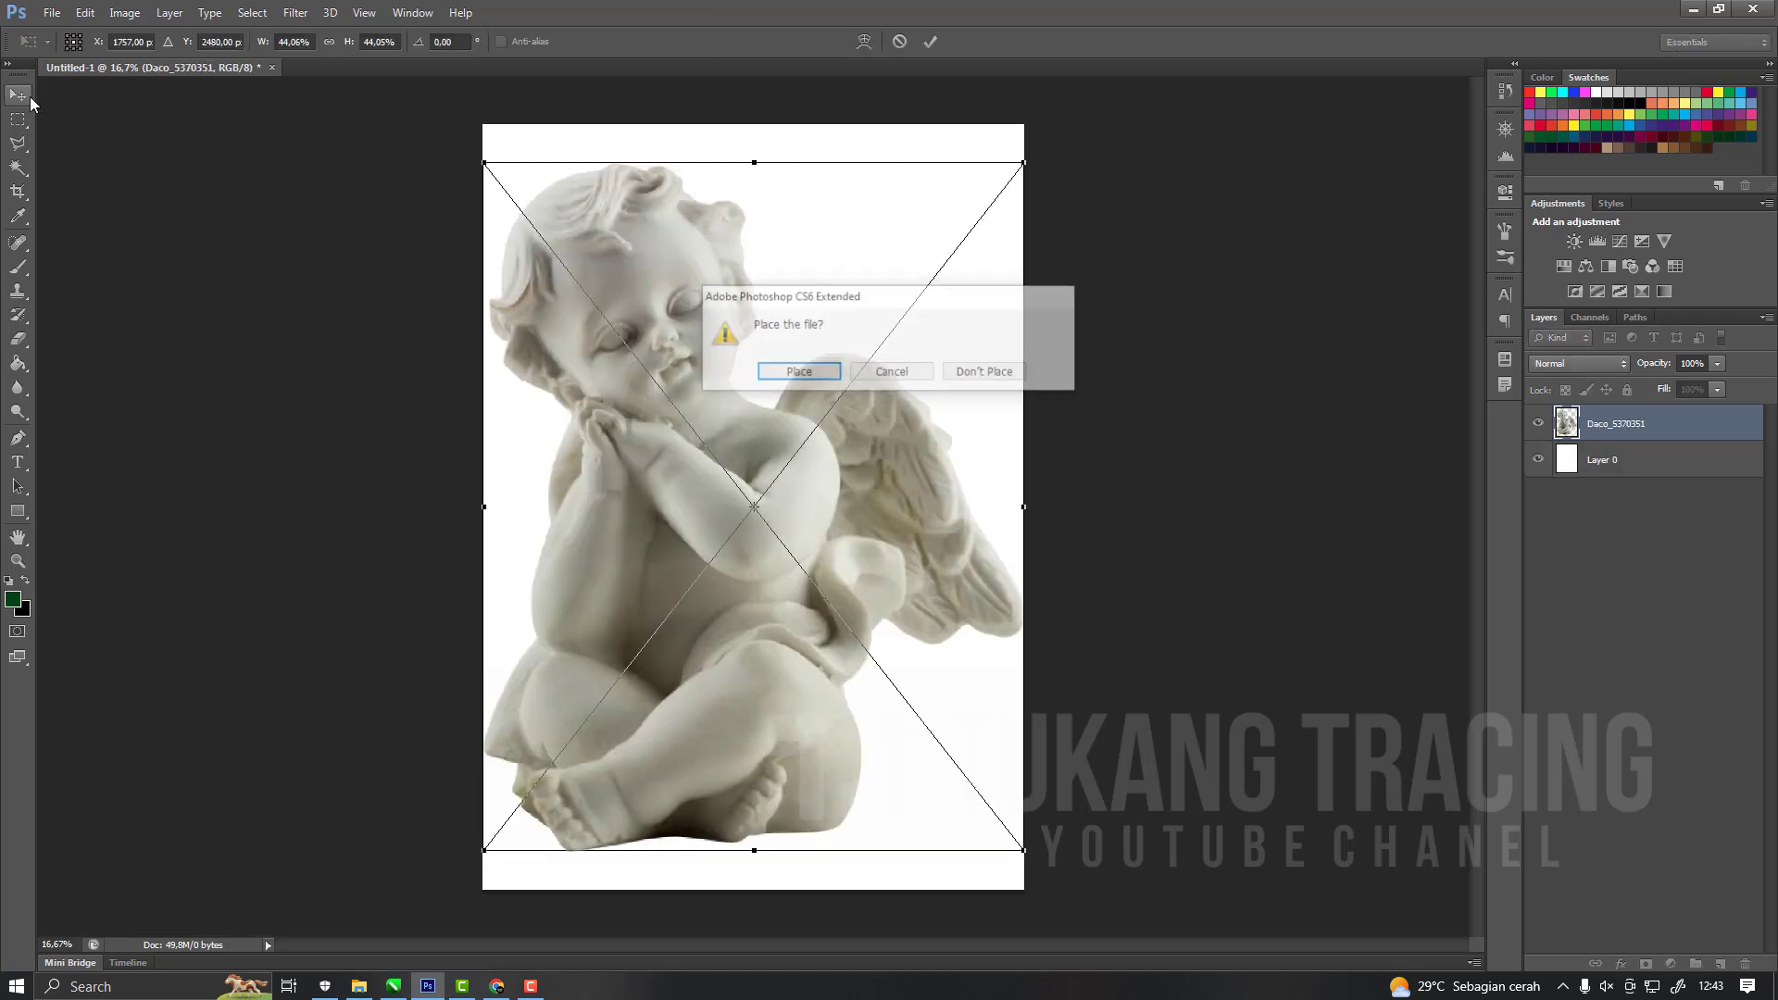
pyautogui.click(785, 371)
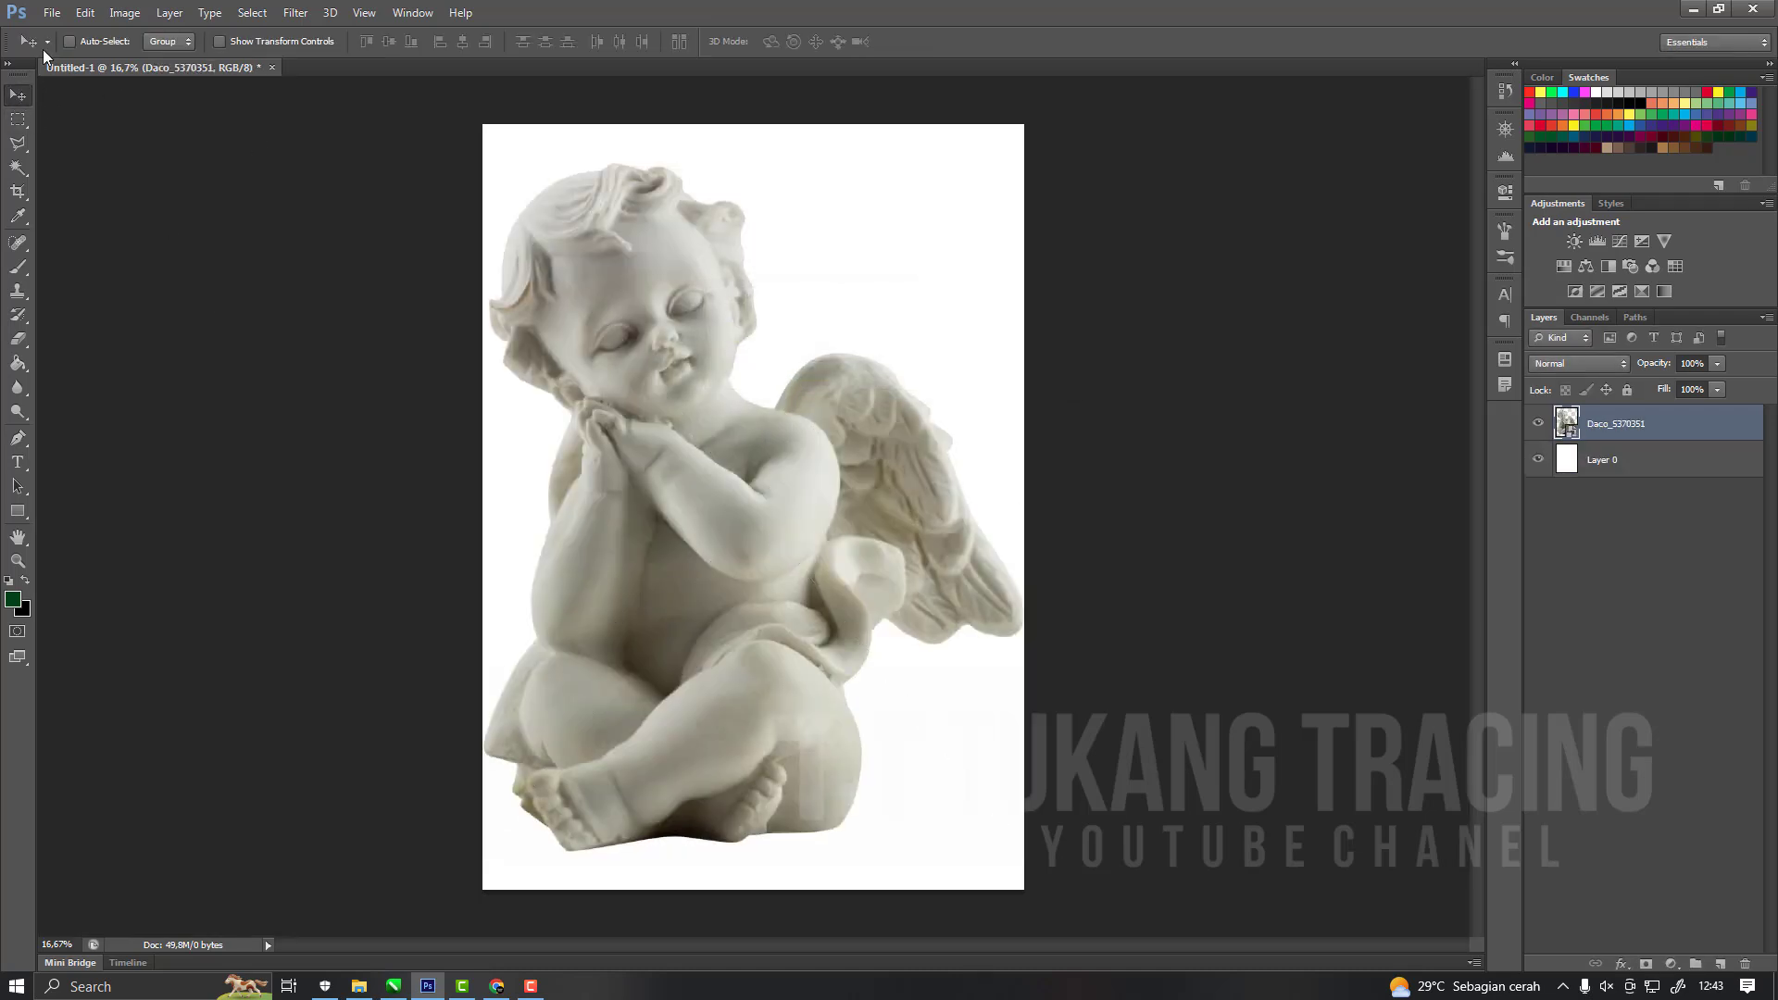
# Save the document as angel.psd in folder 111 on the RUN PROJECT (G:) drive.
pyautogui.click(52, 13)
pyautogui.click(96, 233)
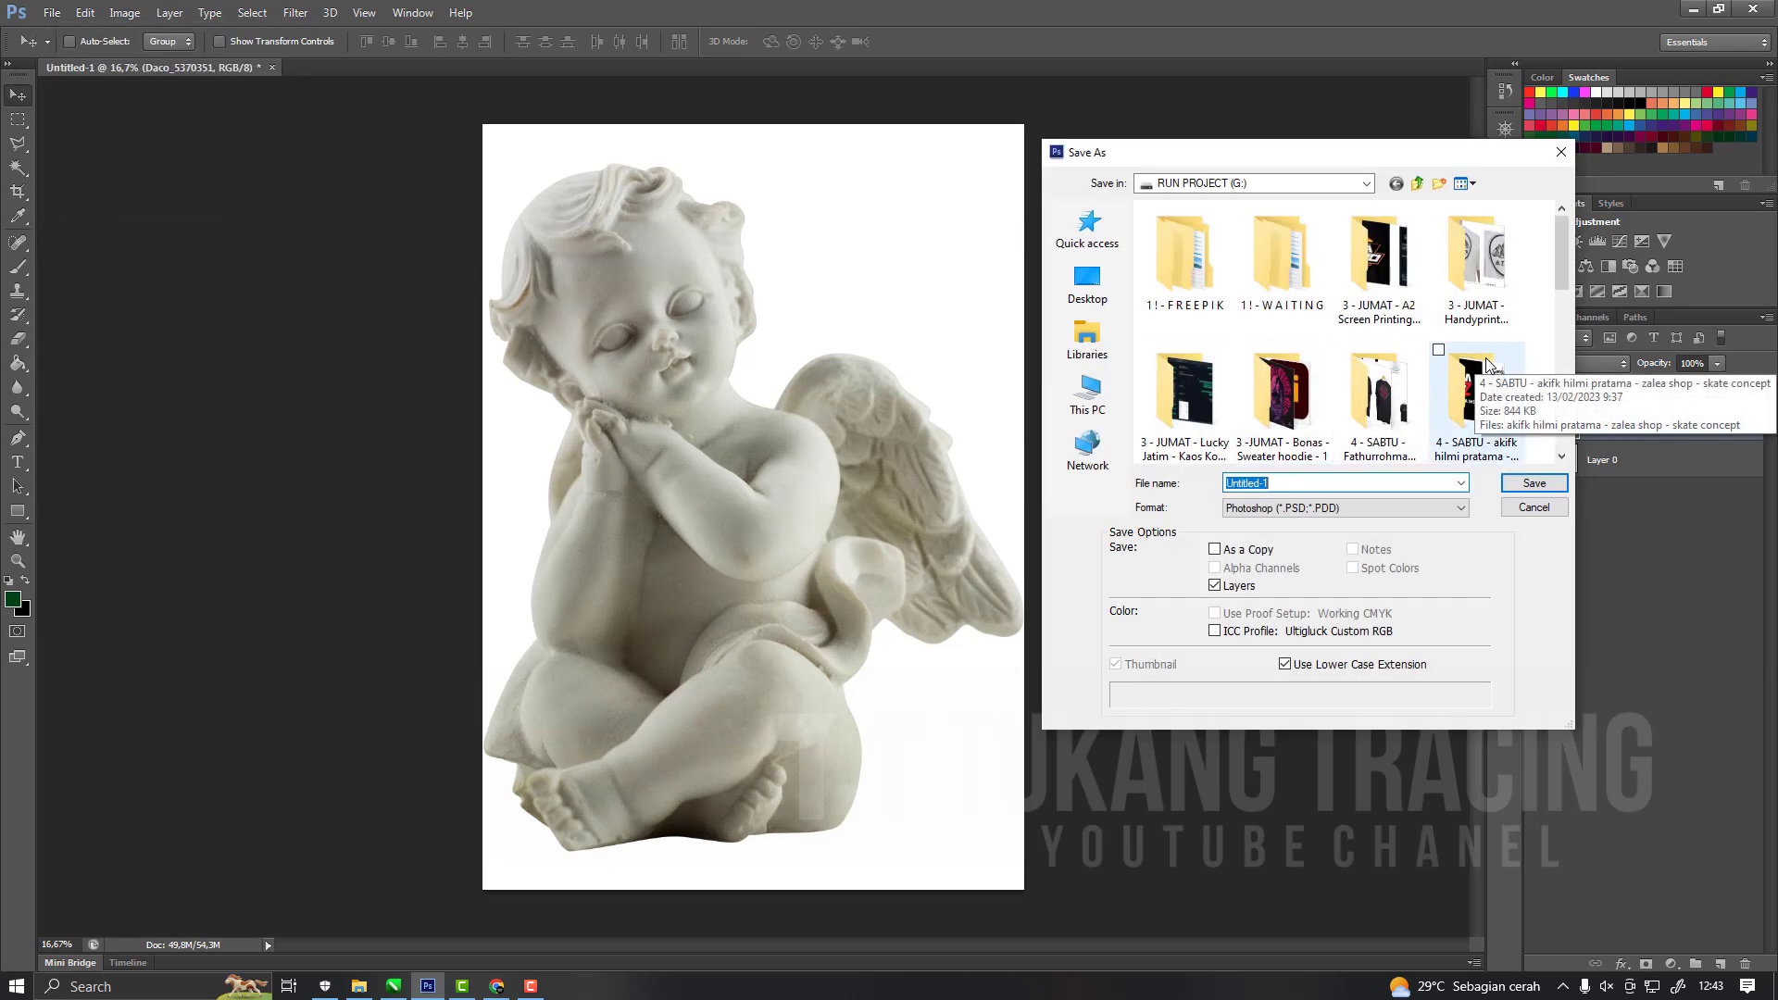
pyautogui.scroll(-3, 1487, 364)
pyautogui.click(1187, 269)
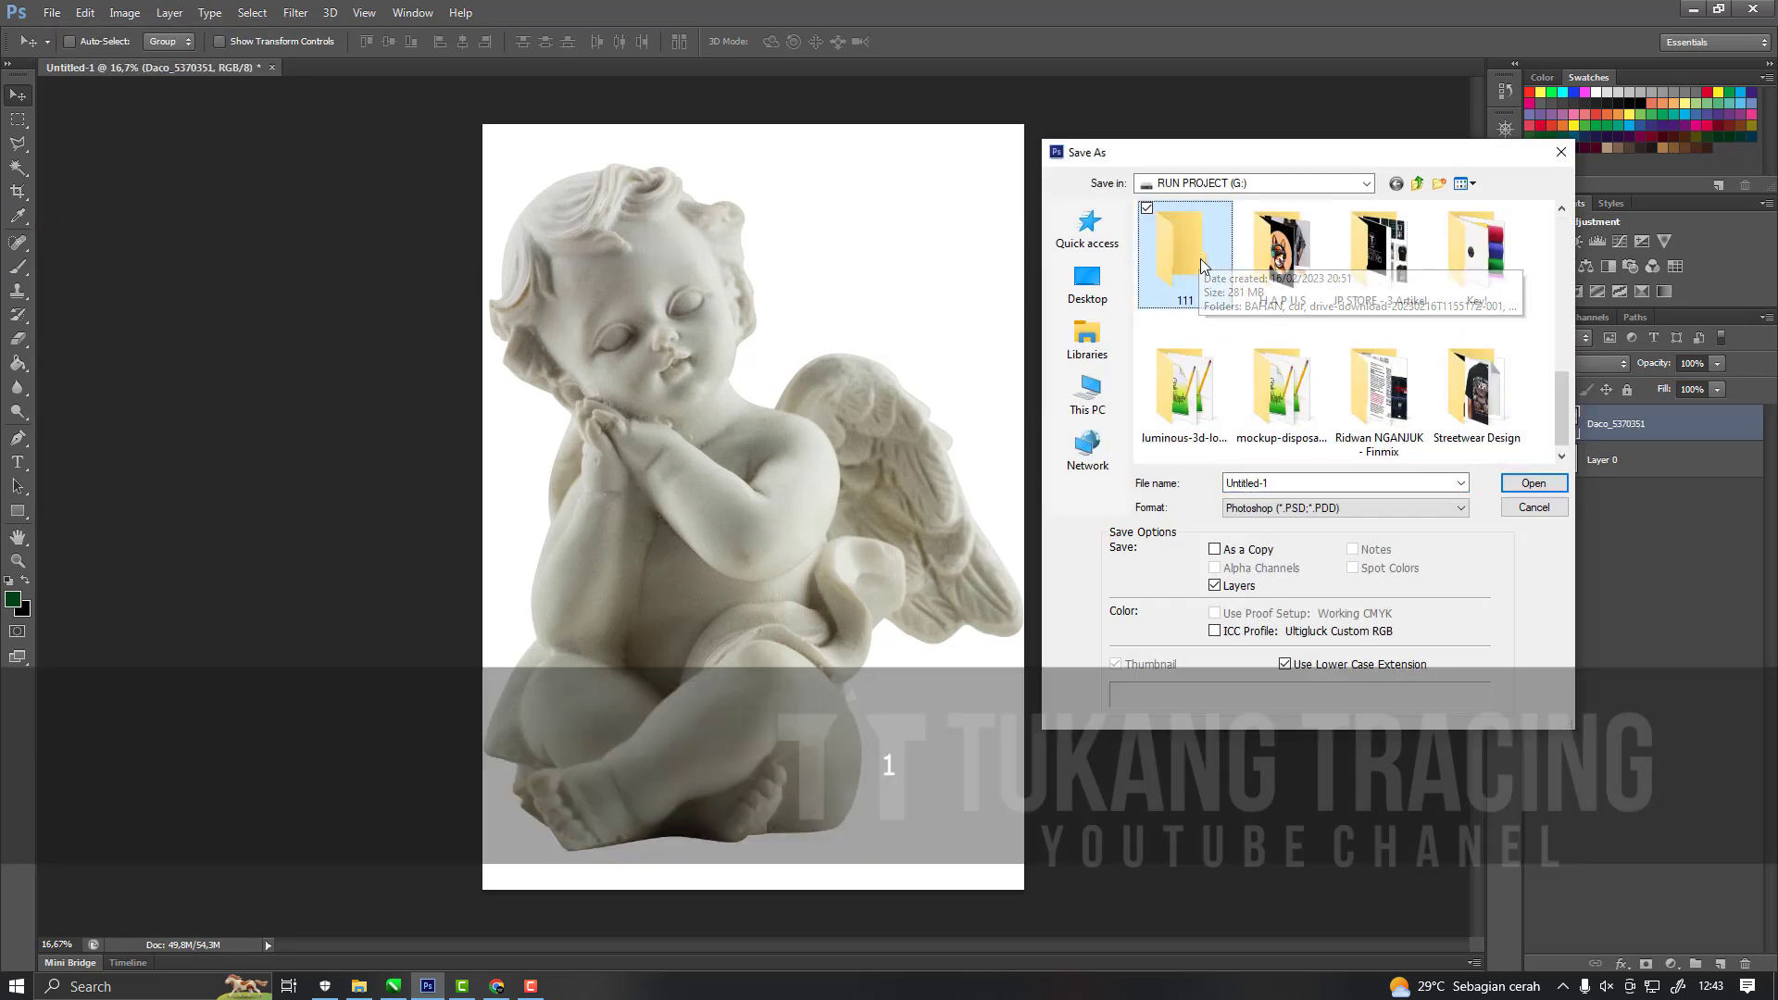
pyautogui.doubleClick(1187, 278)
pyautogui.click(1267, 483)
pyautogui.click(1267, 483)
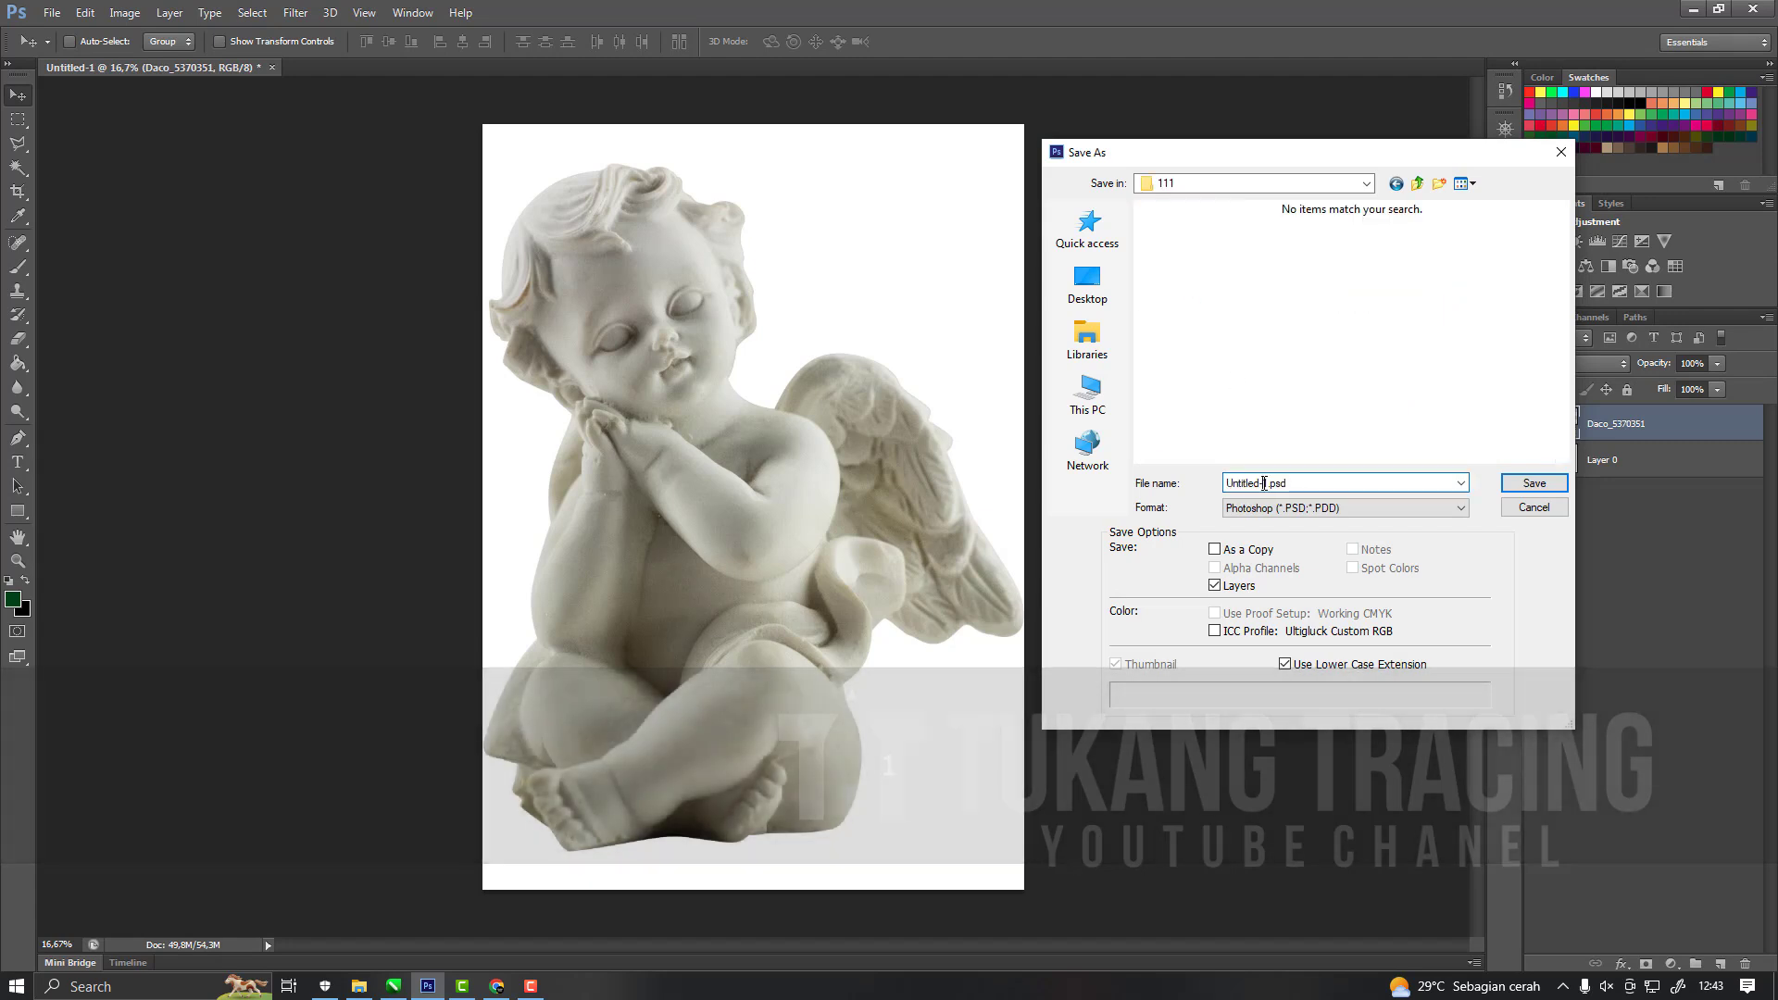
pyautogui.moveTo(1267, 482); pyautogui.dragTo(985, 463)
pyautogui.write('angel')
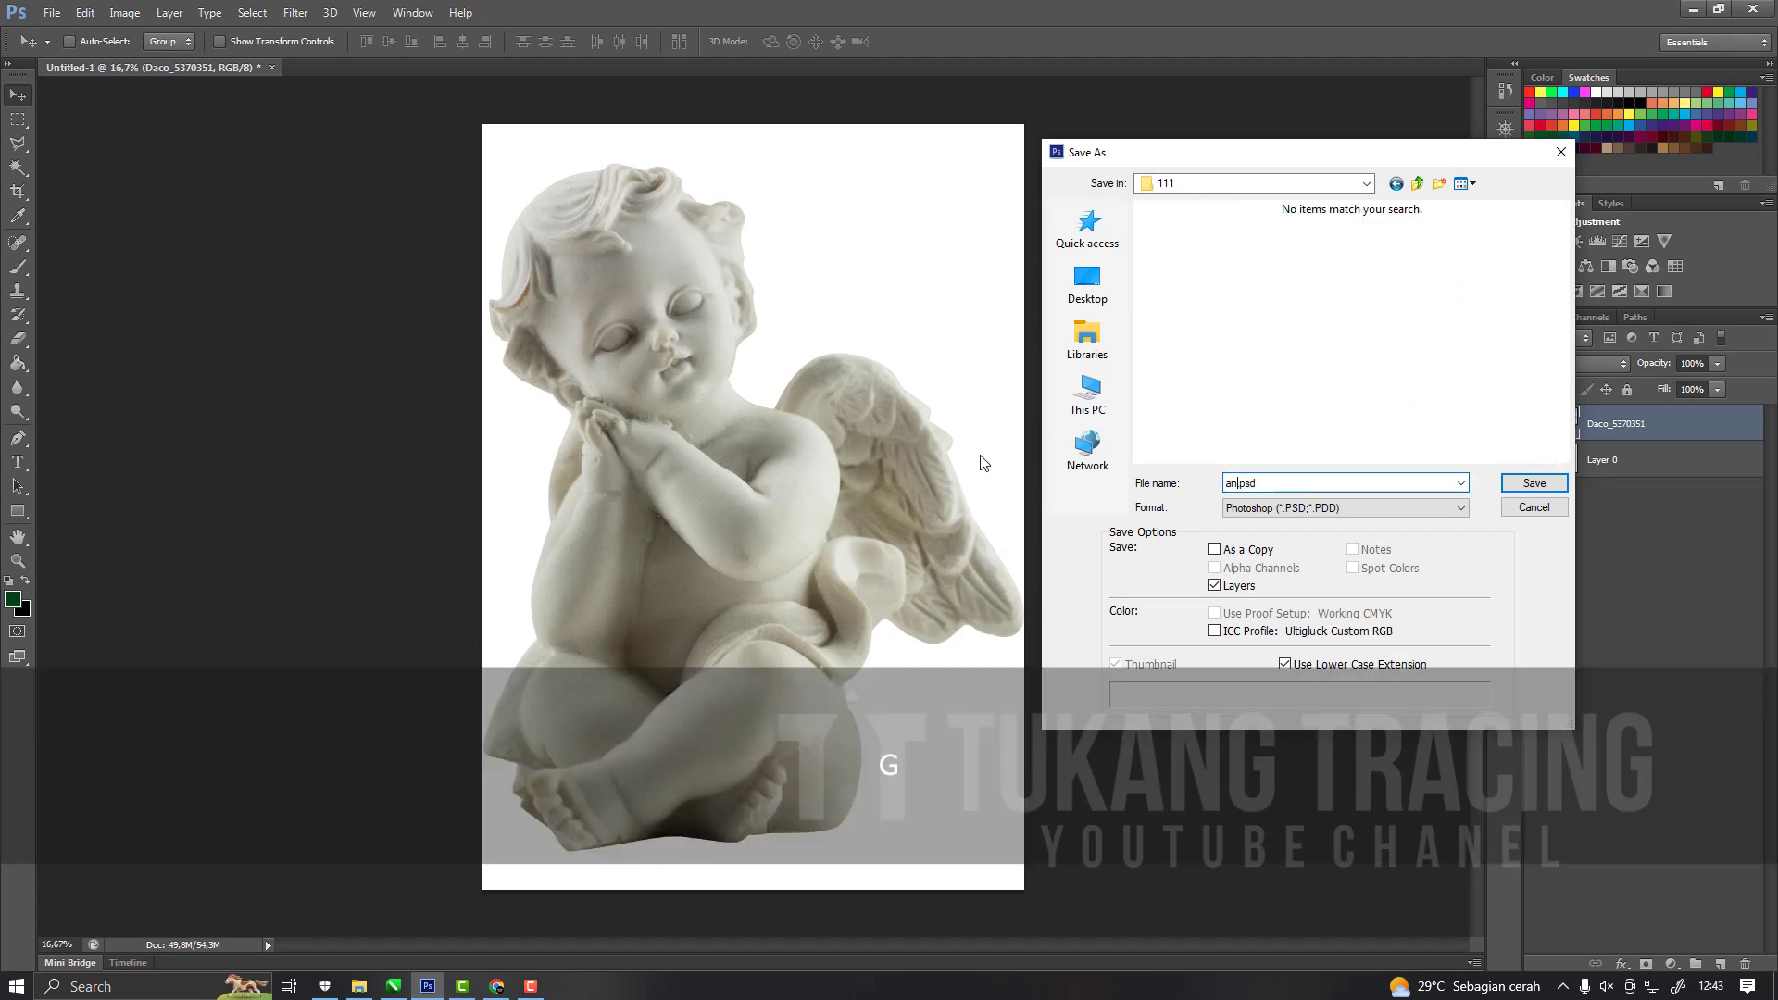
pyautogui.click(1534, 483)
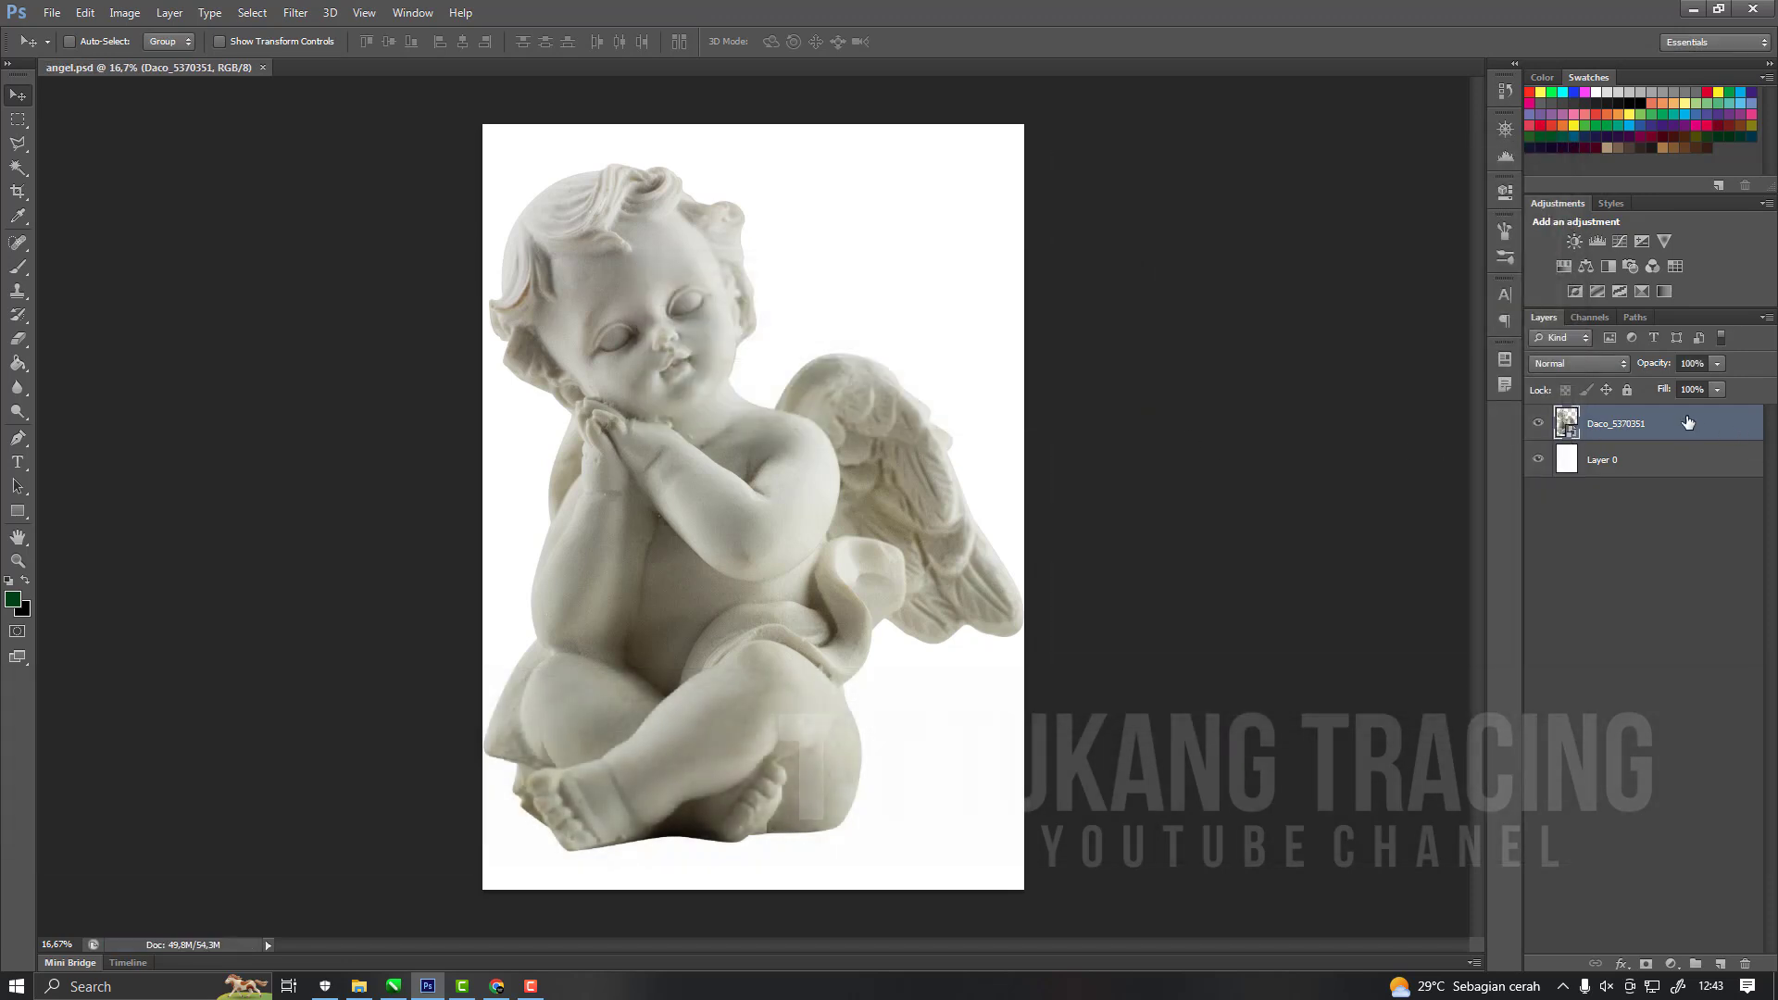
# Rasterize the Daco_5370351 cherub layer.
pyautogui.rightClick(1688, 422)
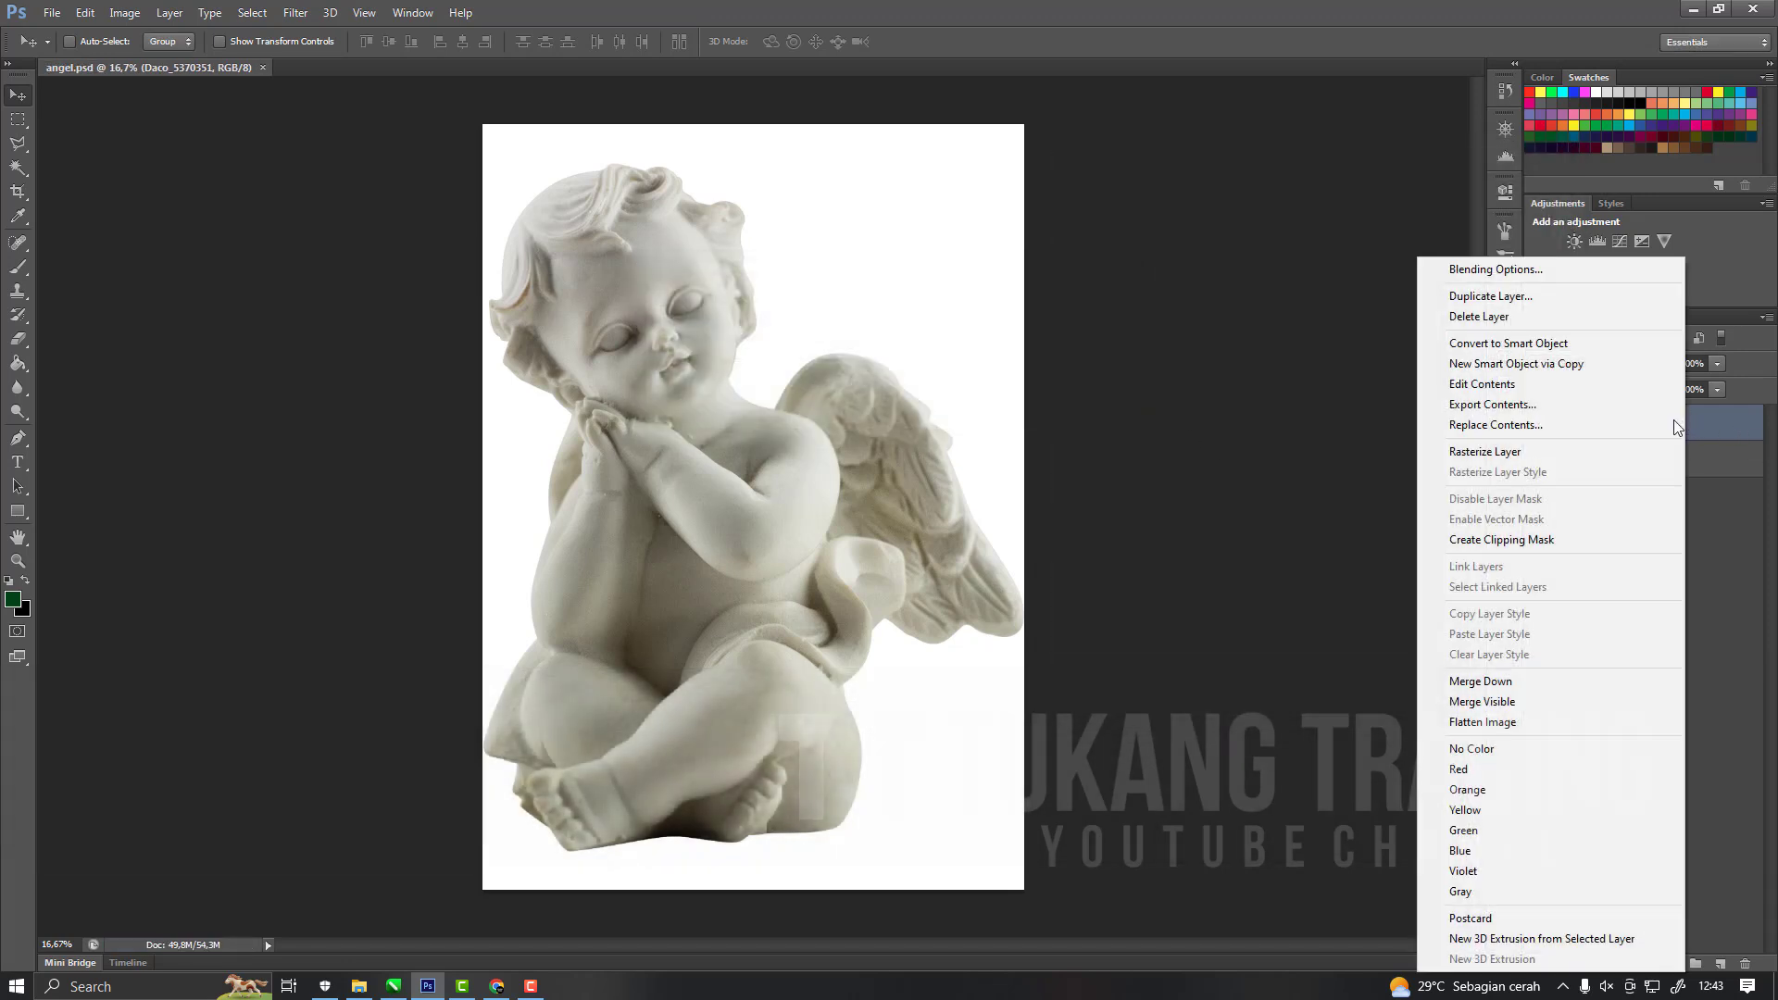
pyautogui.click(1516, 454)
pyautogui.click(1539, 426)
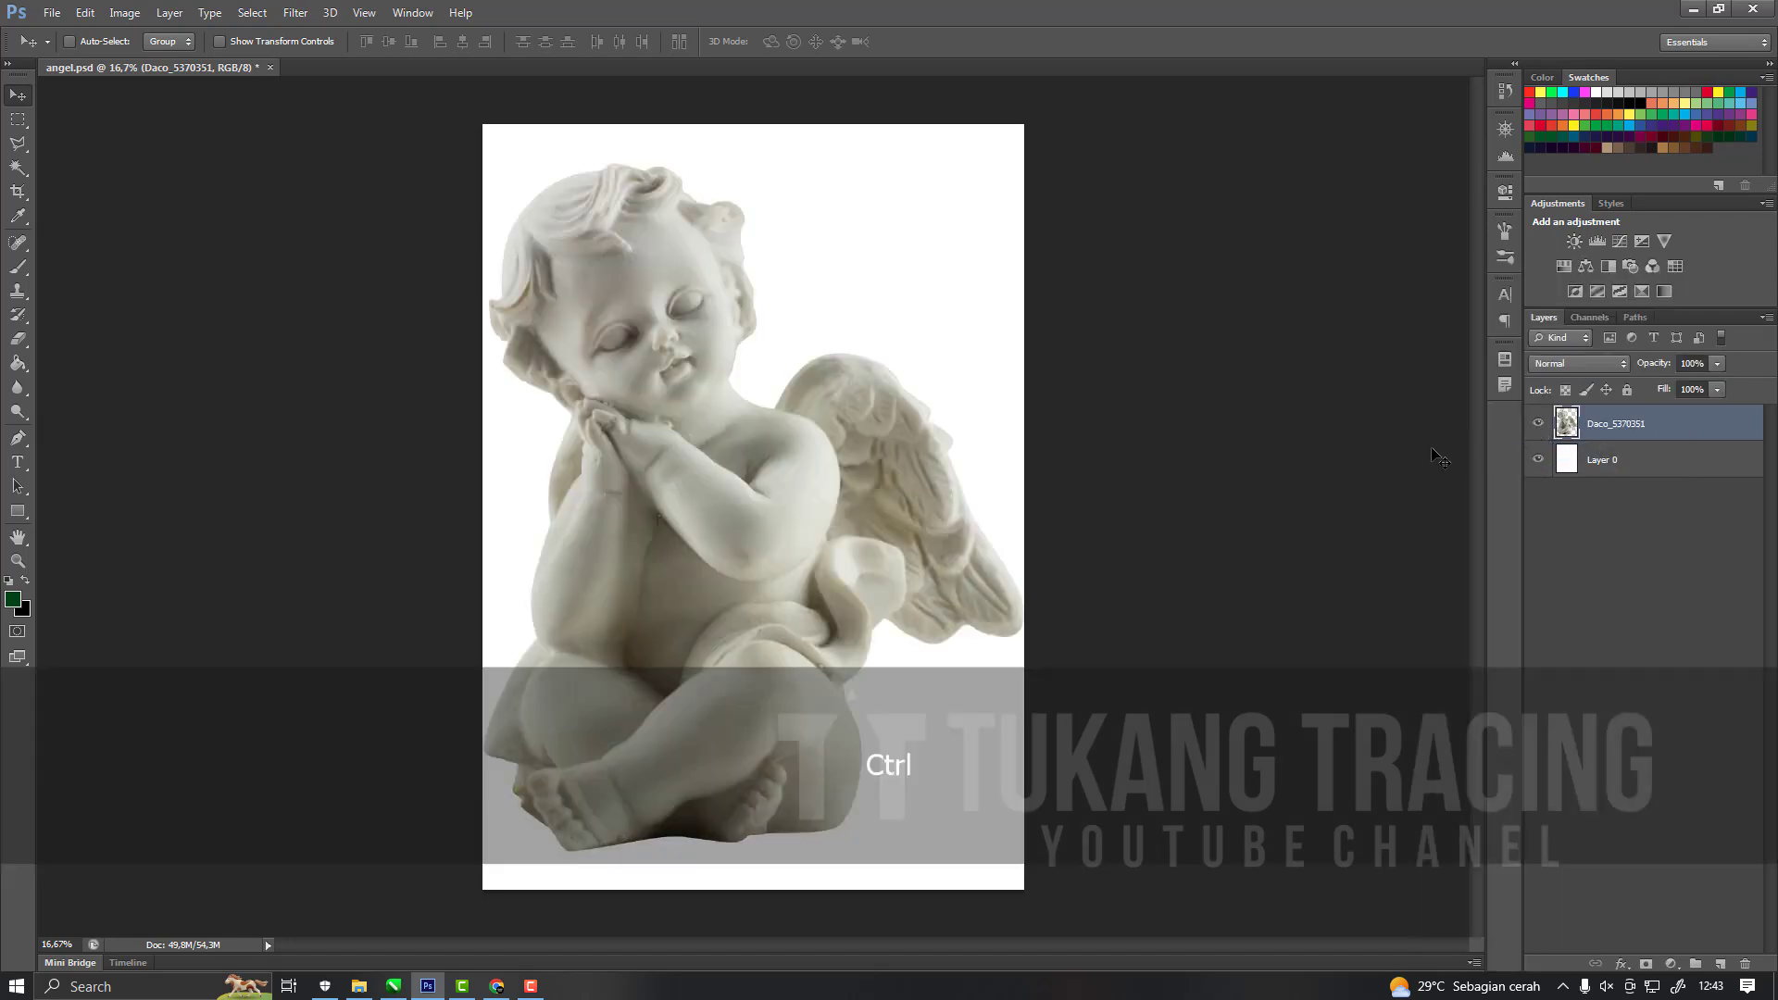
# Scale the cherub proportionally to about 83.5%, position it in the middle of the page, and save the document.
pyautogui.hotkey('ctrl', 't')
pyautogui.moveTo(483, 164); pyautogui.dragTo(576, 278)
pyautogui.moveTo(805, 437); pyautogui.dragTo(761, 400)
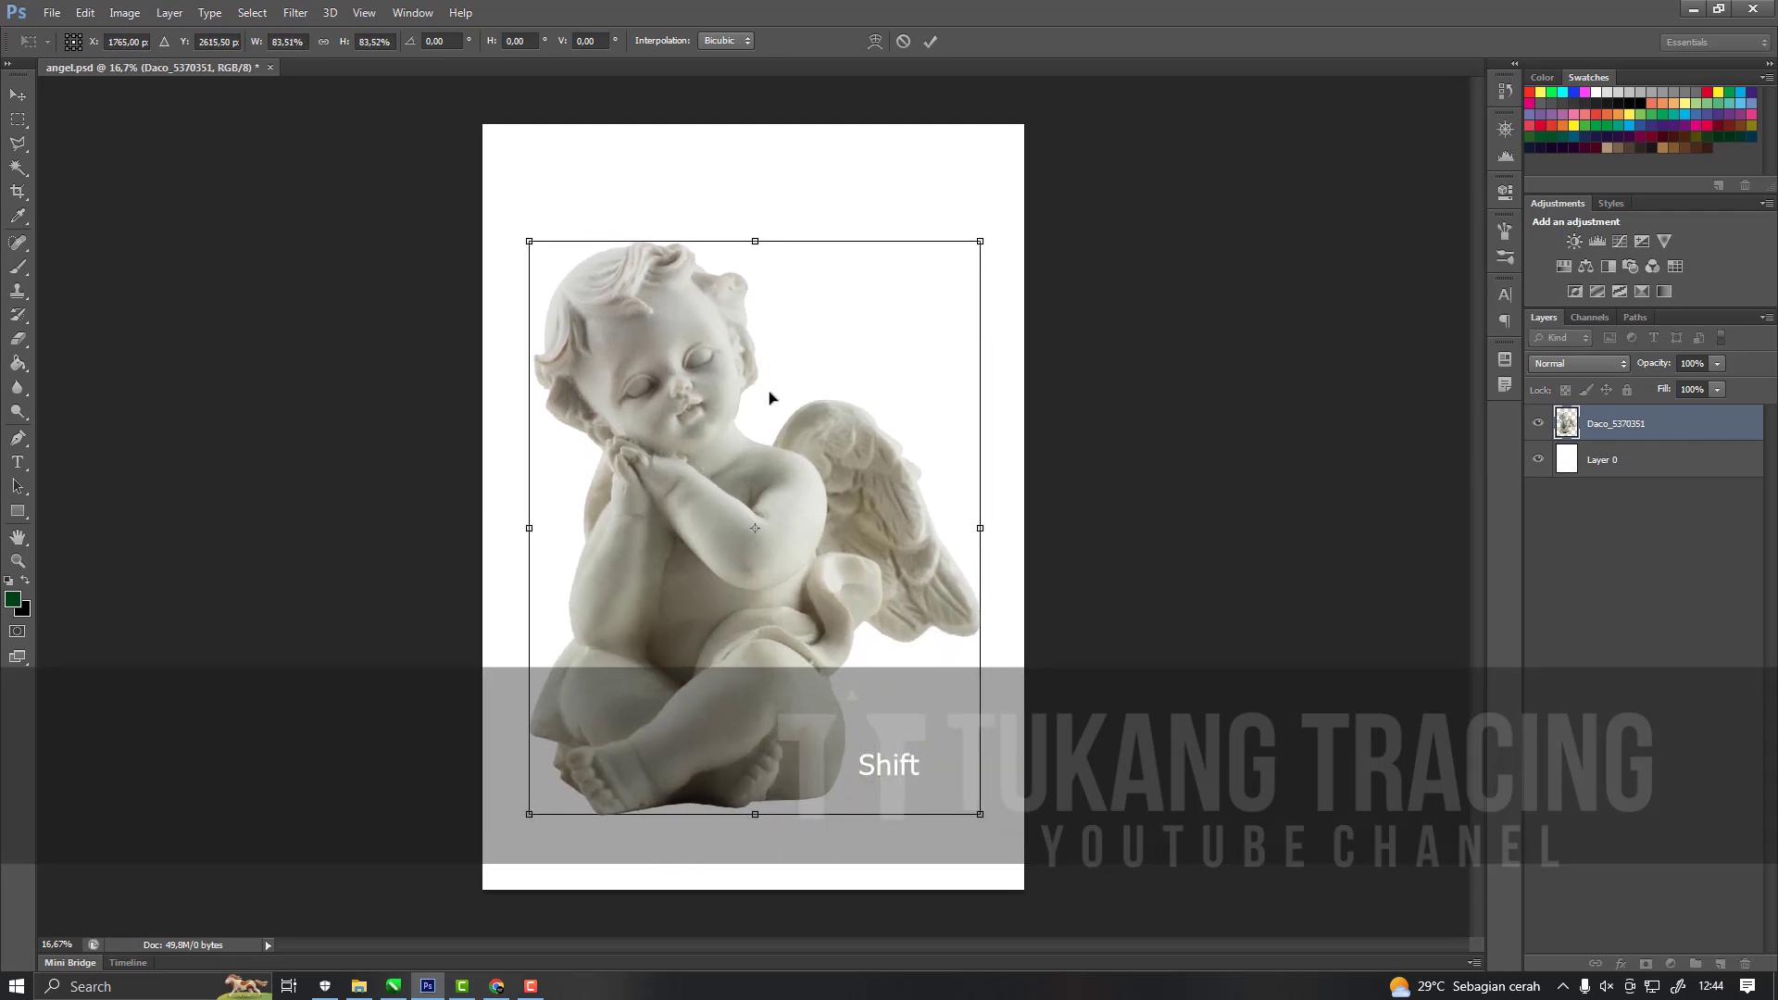
pyautogui.press('Return')
pyautogui.press('Right')
pyautogui.press('Up')
pyautogui.press('Right')
pyautogui.scroll(-3, 903, 468)
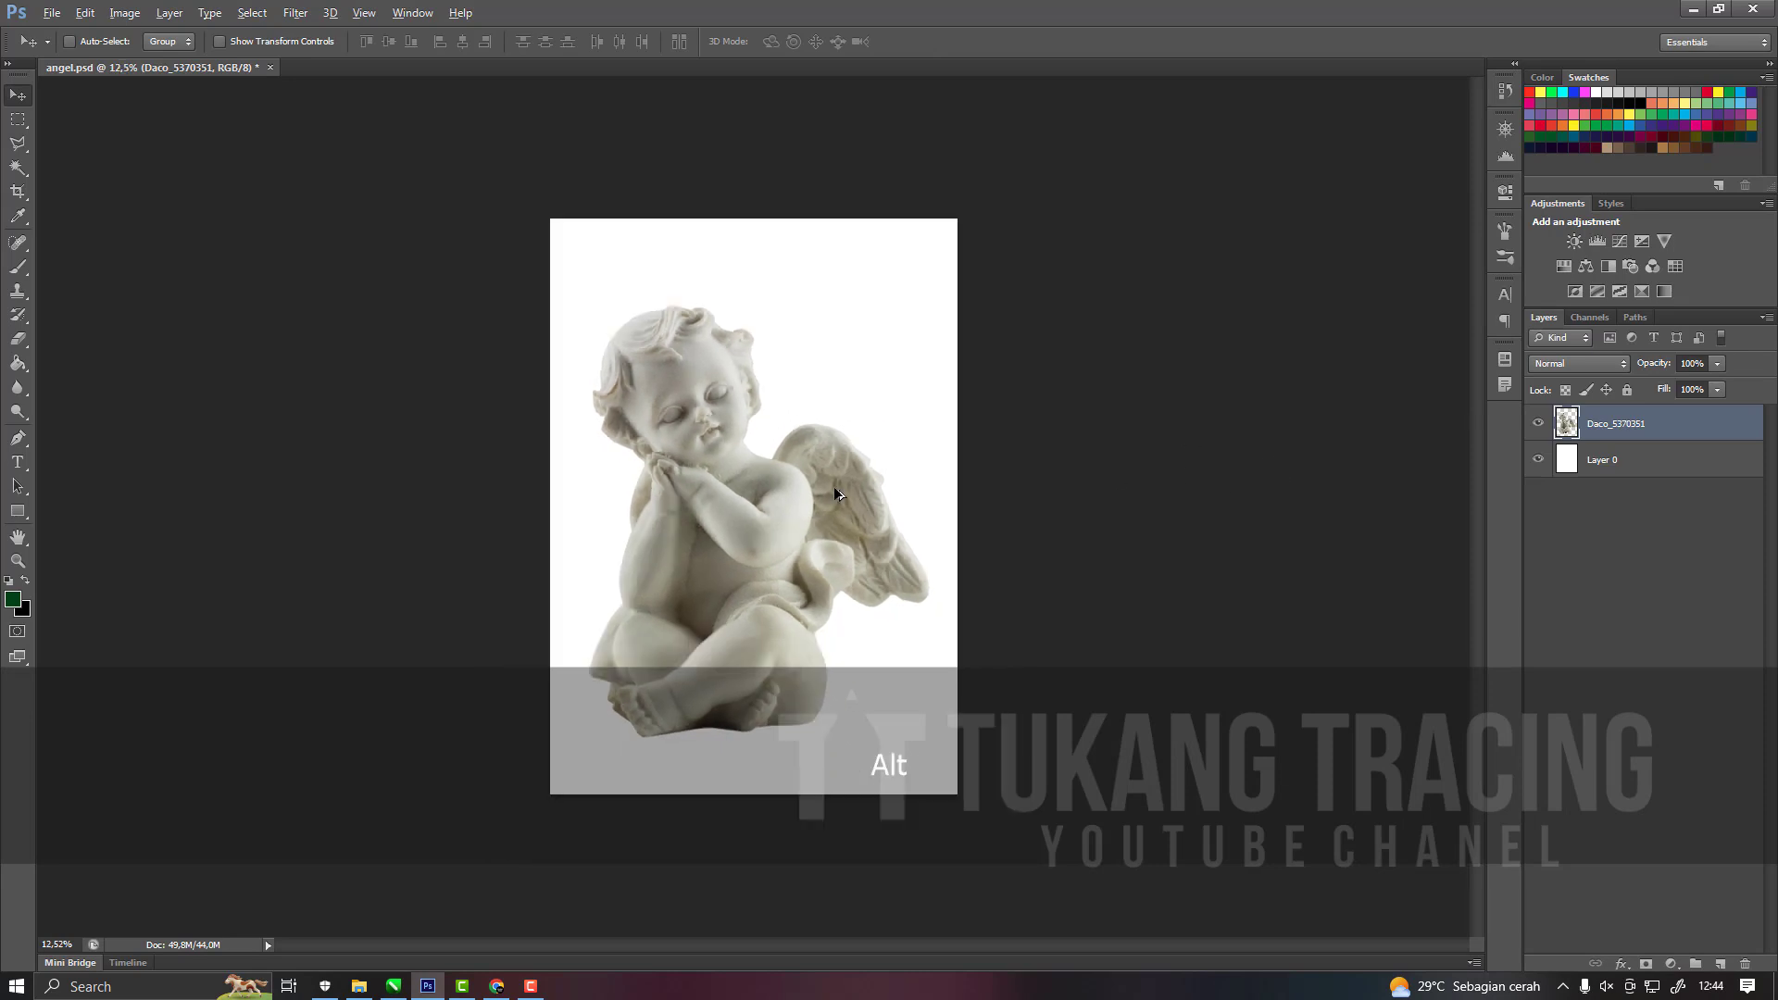
pyautogui.scroll(5, 884, 482)
pyautogui.moveTo(749, 506); pyautogui.dragTo(757, 503)
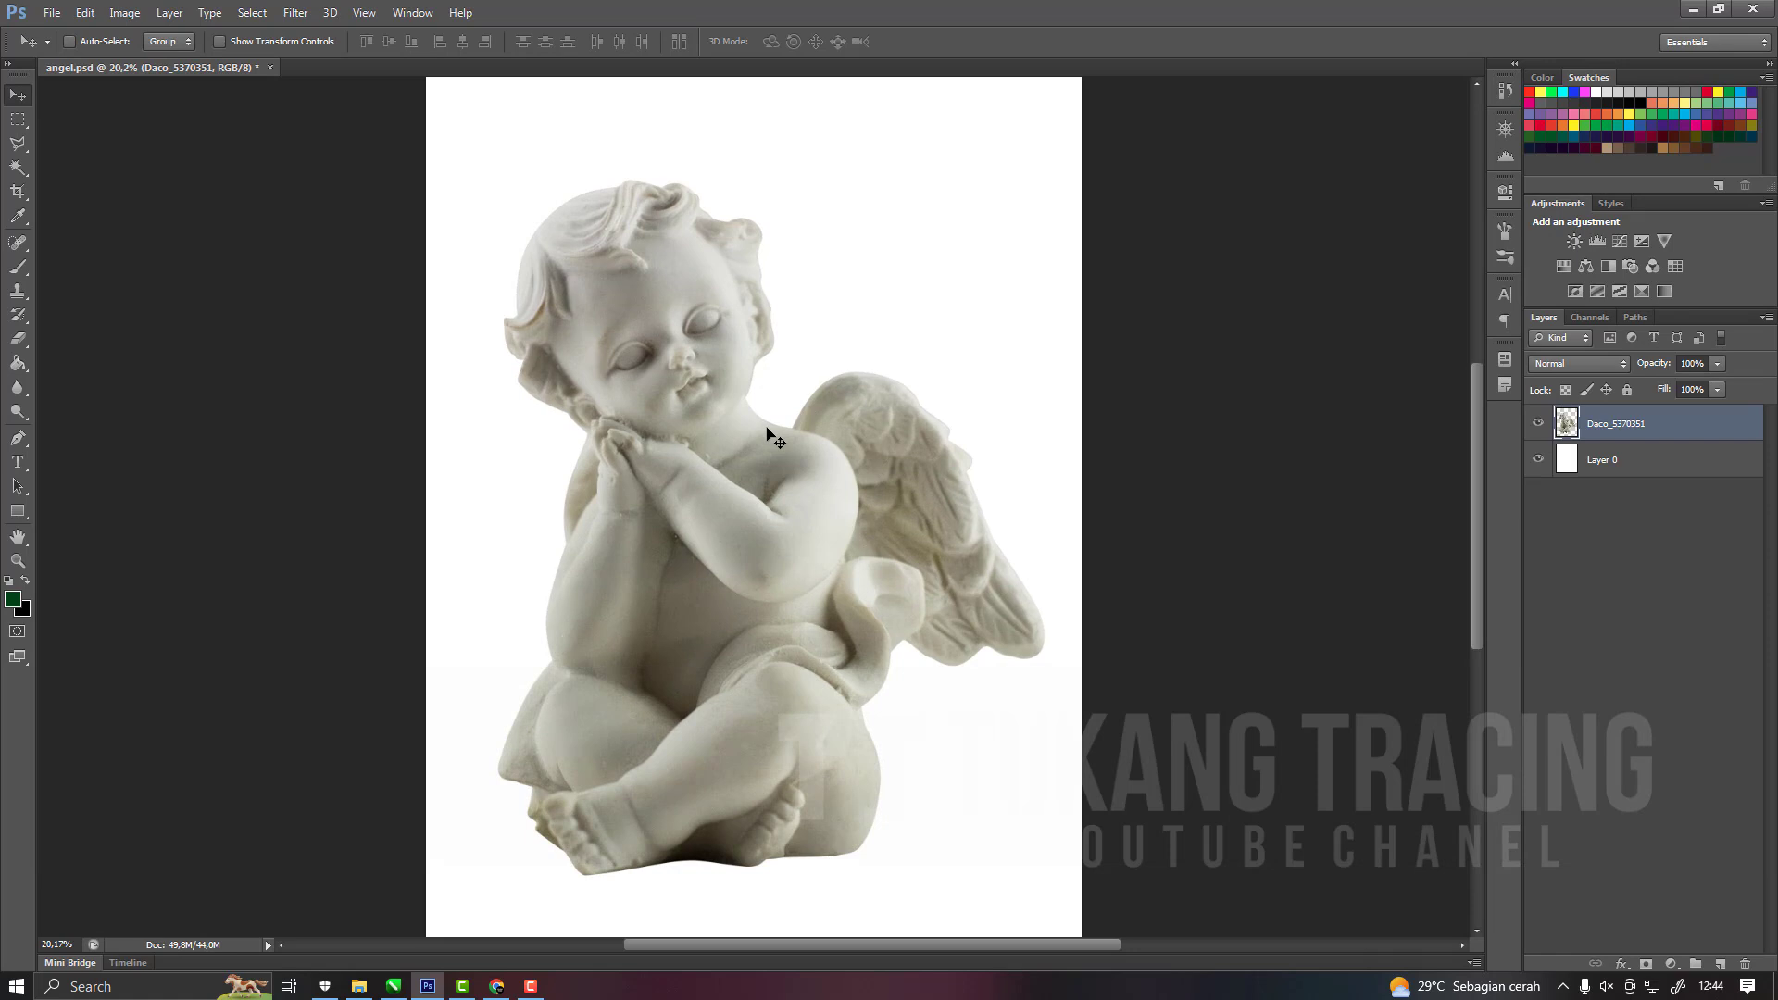
pyautogui.click(52, 12)
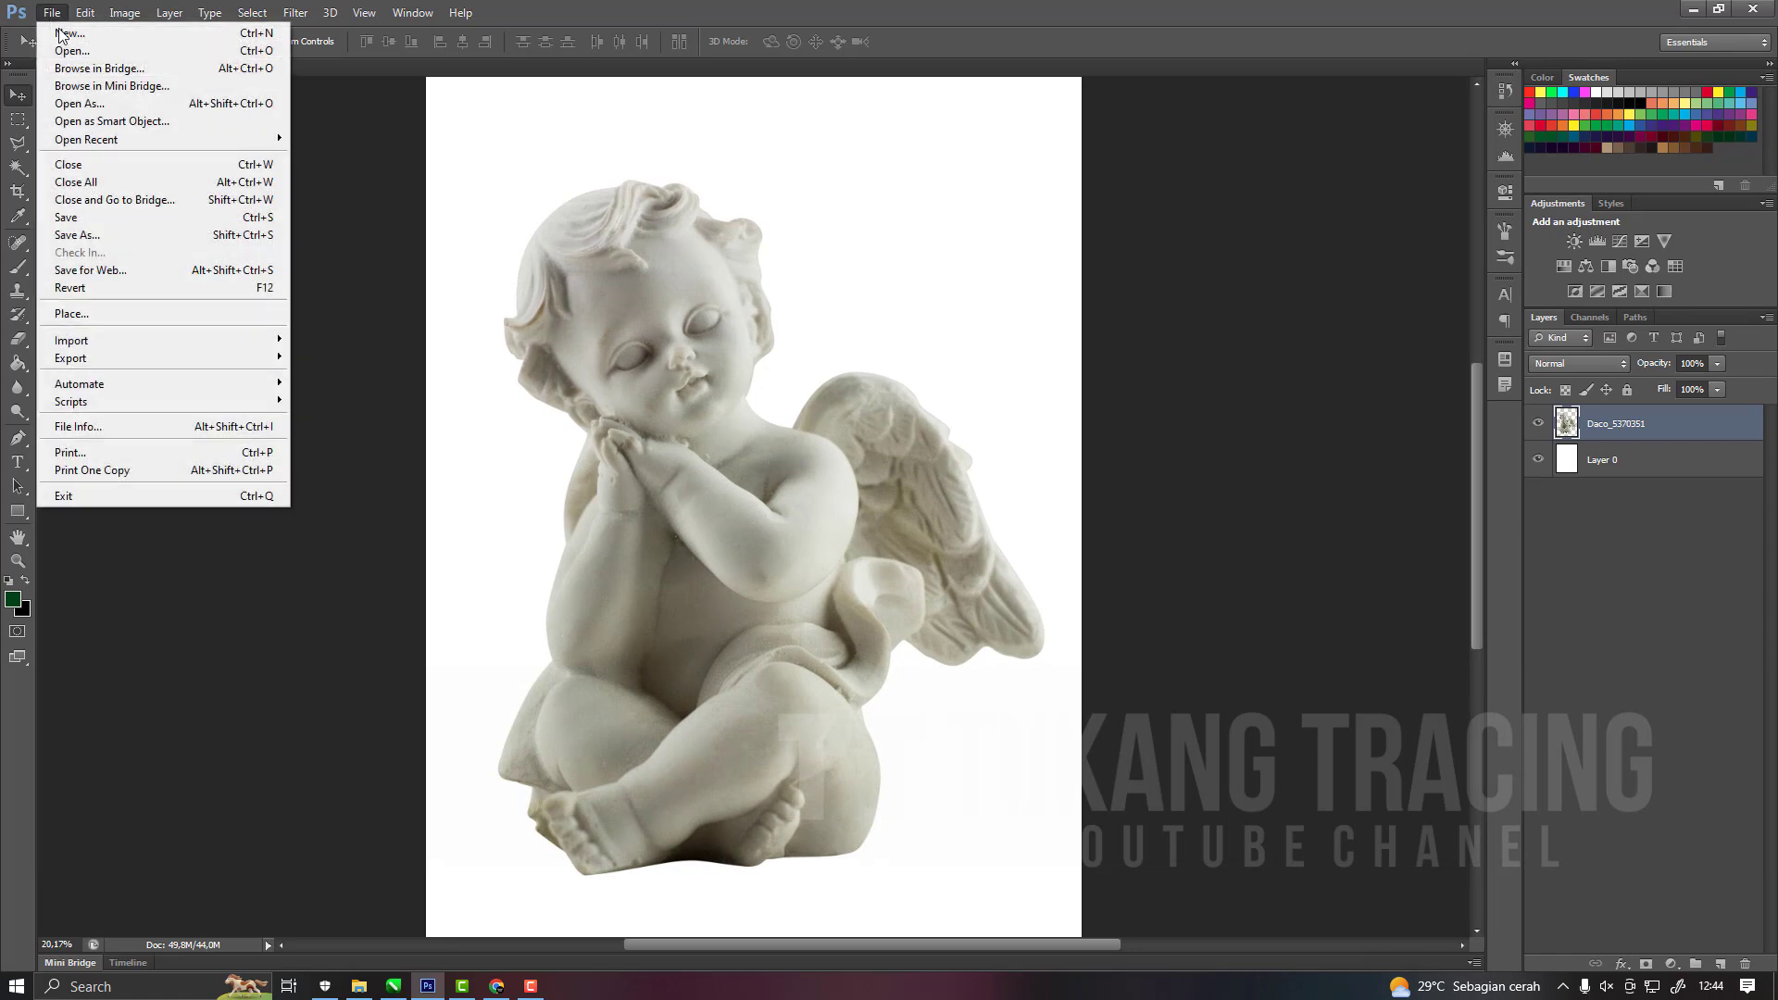
pyautogui.click(98, 222)
# Try a Threshold adjustment layer over the cherub, hide it and delete its layer mask.
pyautogui.click(1540, 462)
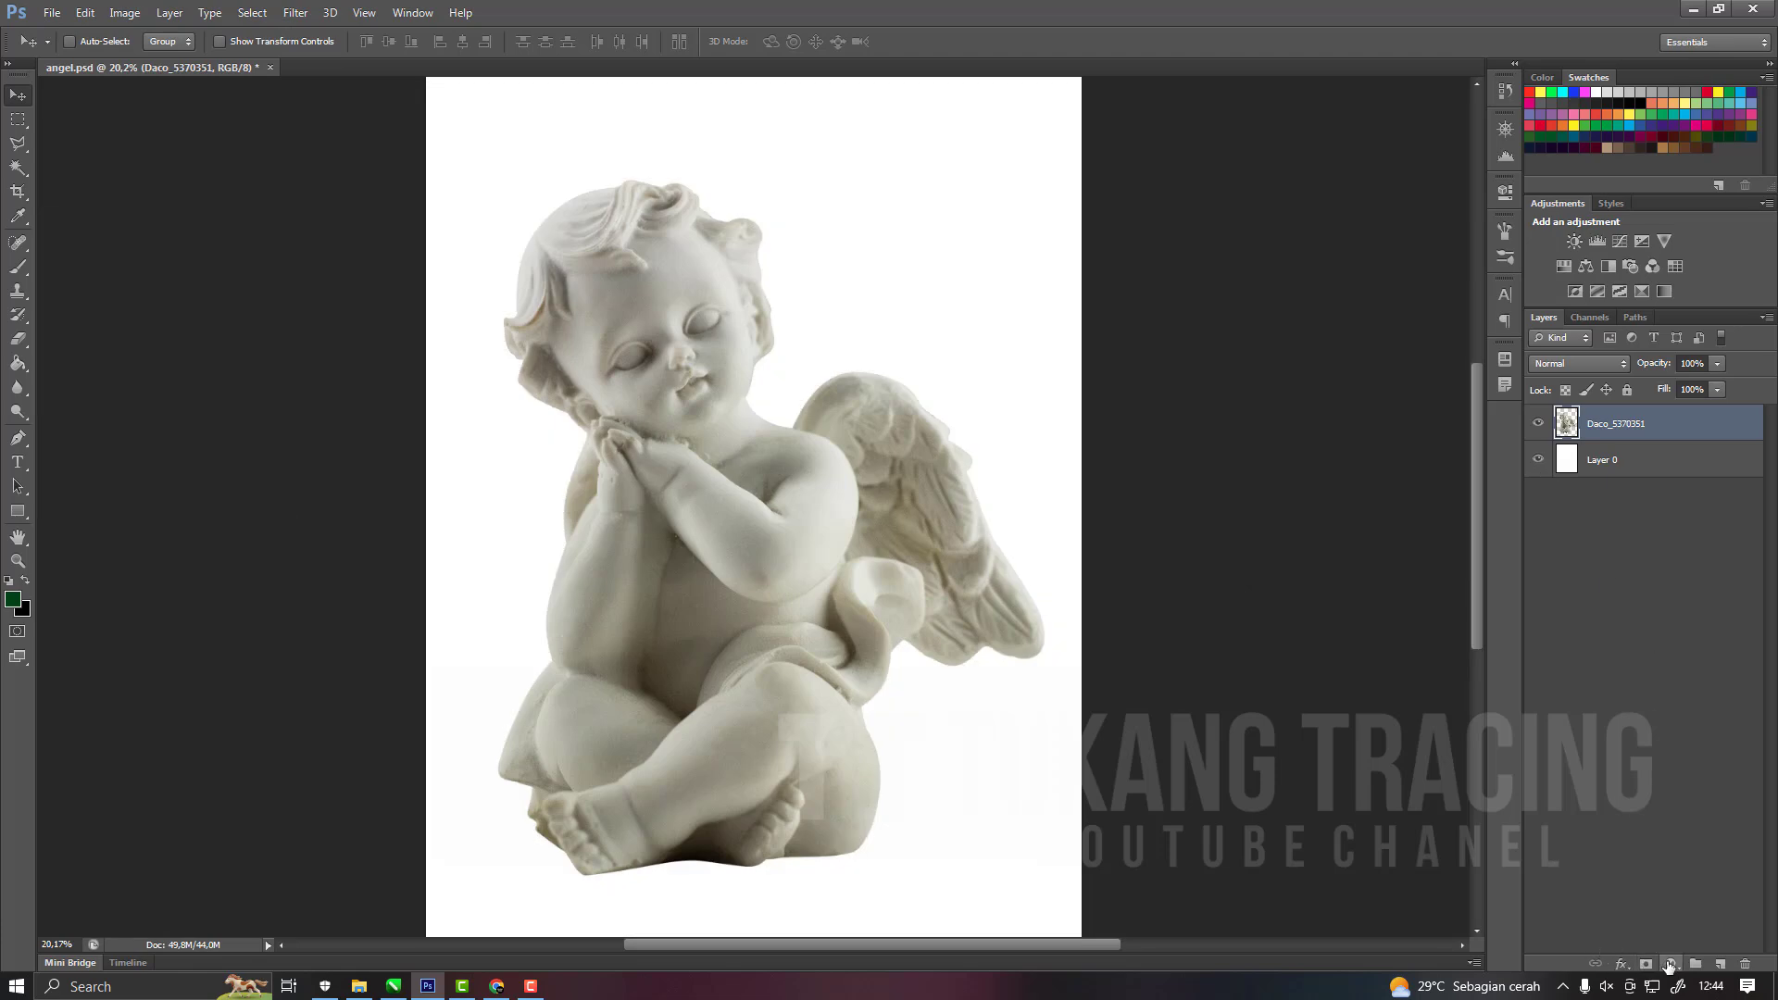
pyautogui.click(1670, 965)
pyautogui.click(1616, 905)
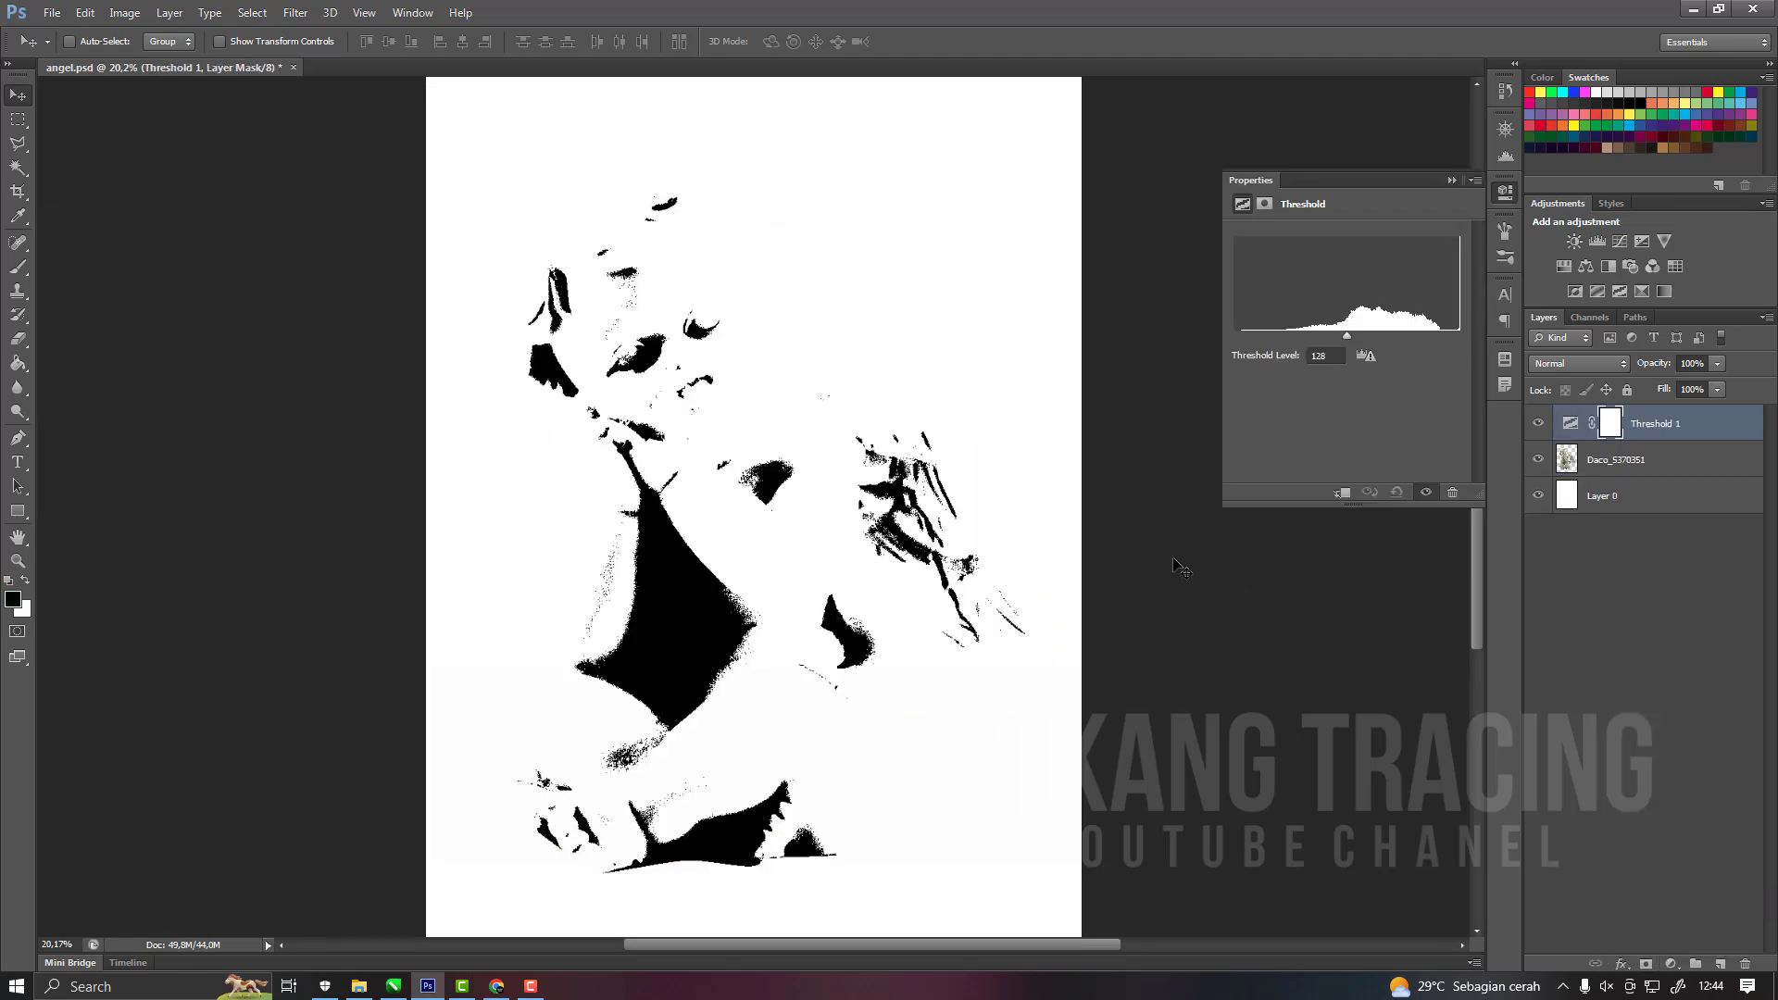
pyautogui.click(1451, 179)
pyautogui.click(1539, 423)
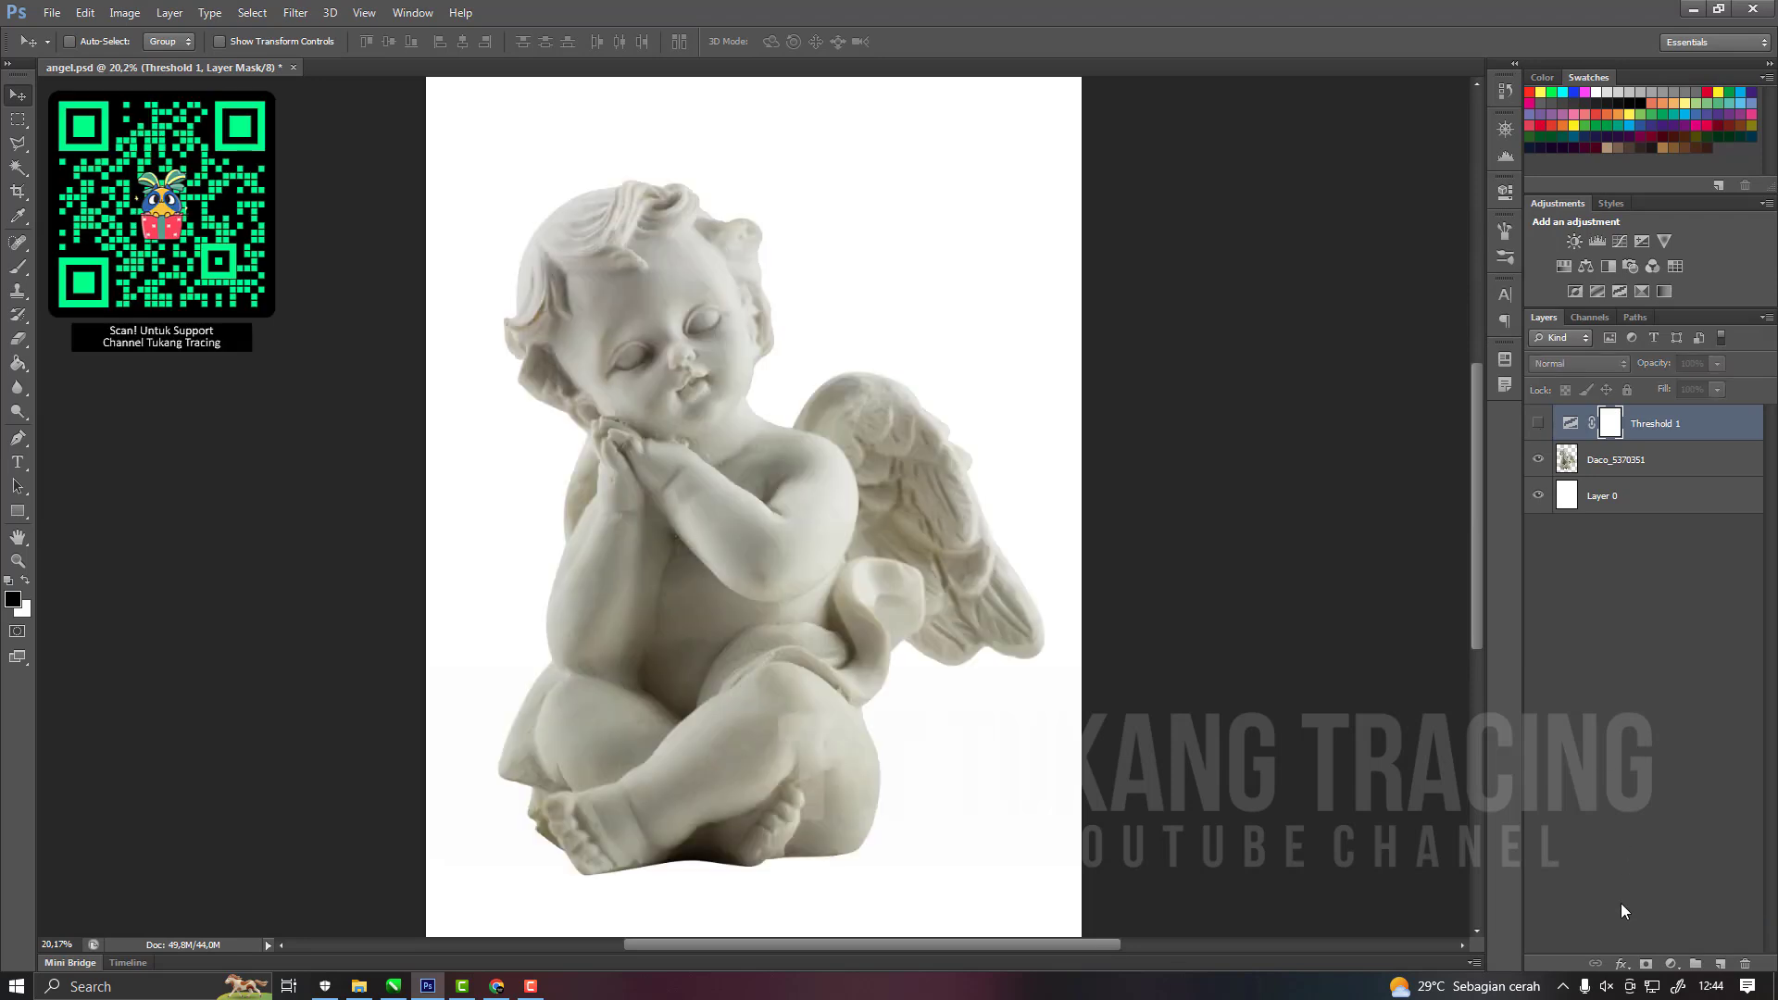
pyautogui.click(1749, 965)
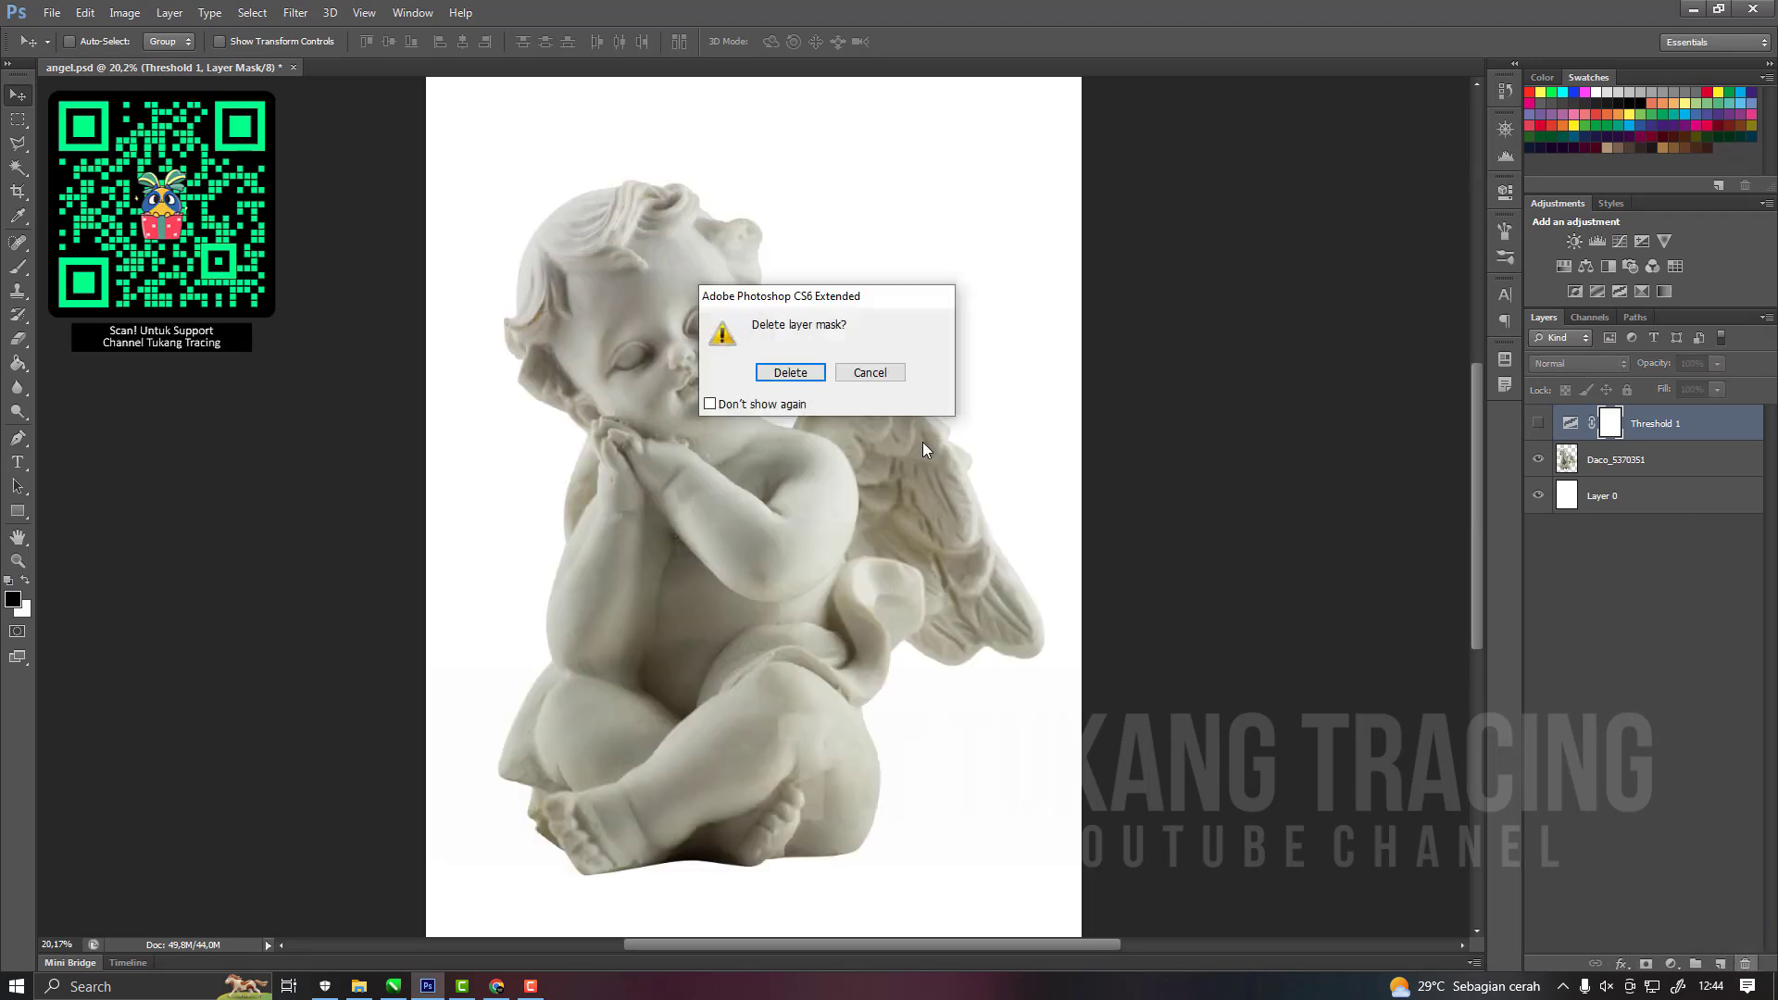
pyautogui.click(787, 374)
pyautogui.click(1621, 965)
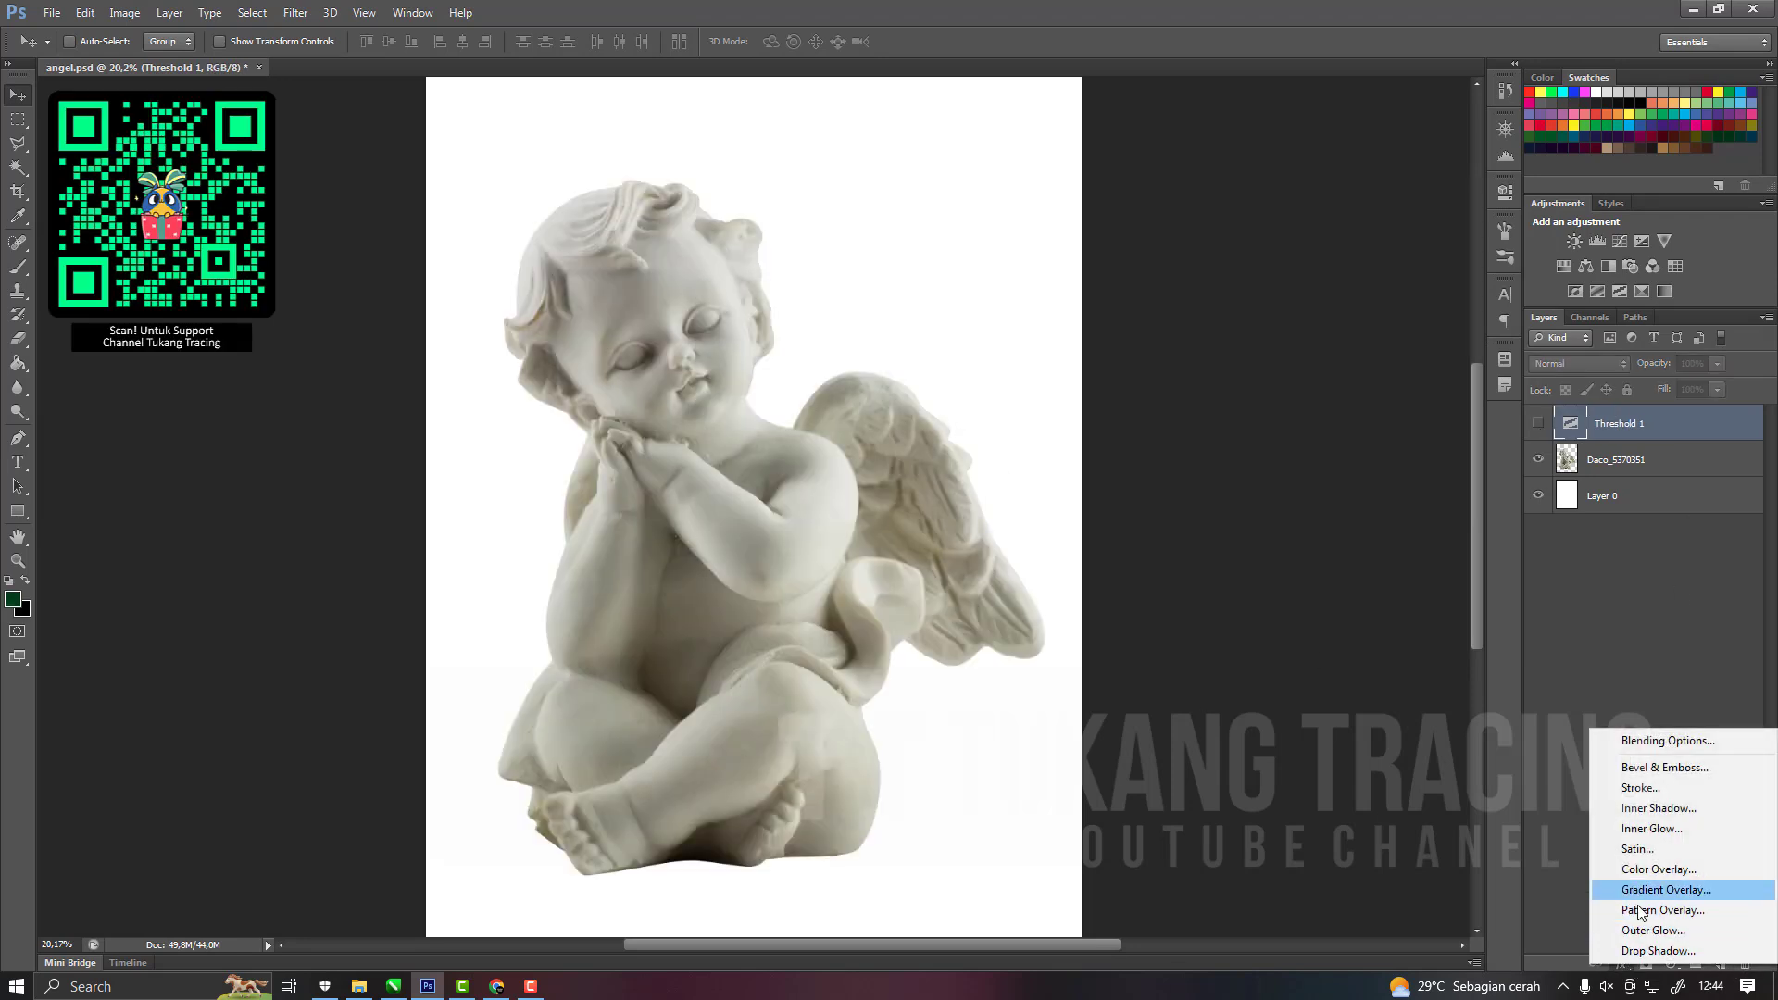
pyautogui.click(1655, 937)
# Add a Posterize adjustment layer above the cherub and invert the white Layer 0 background to black.
pyautogui.click(1671, 965)
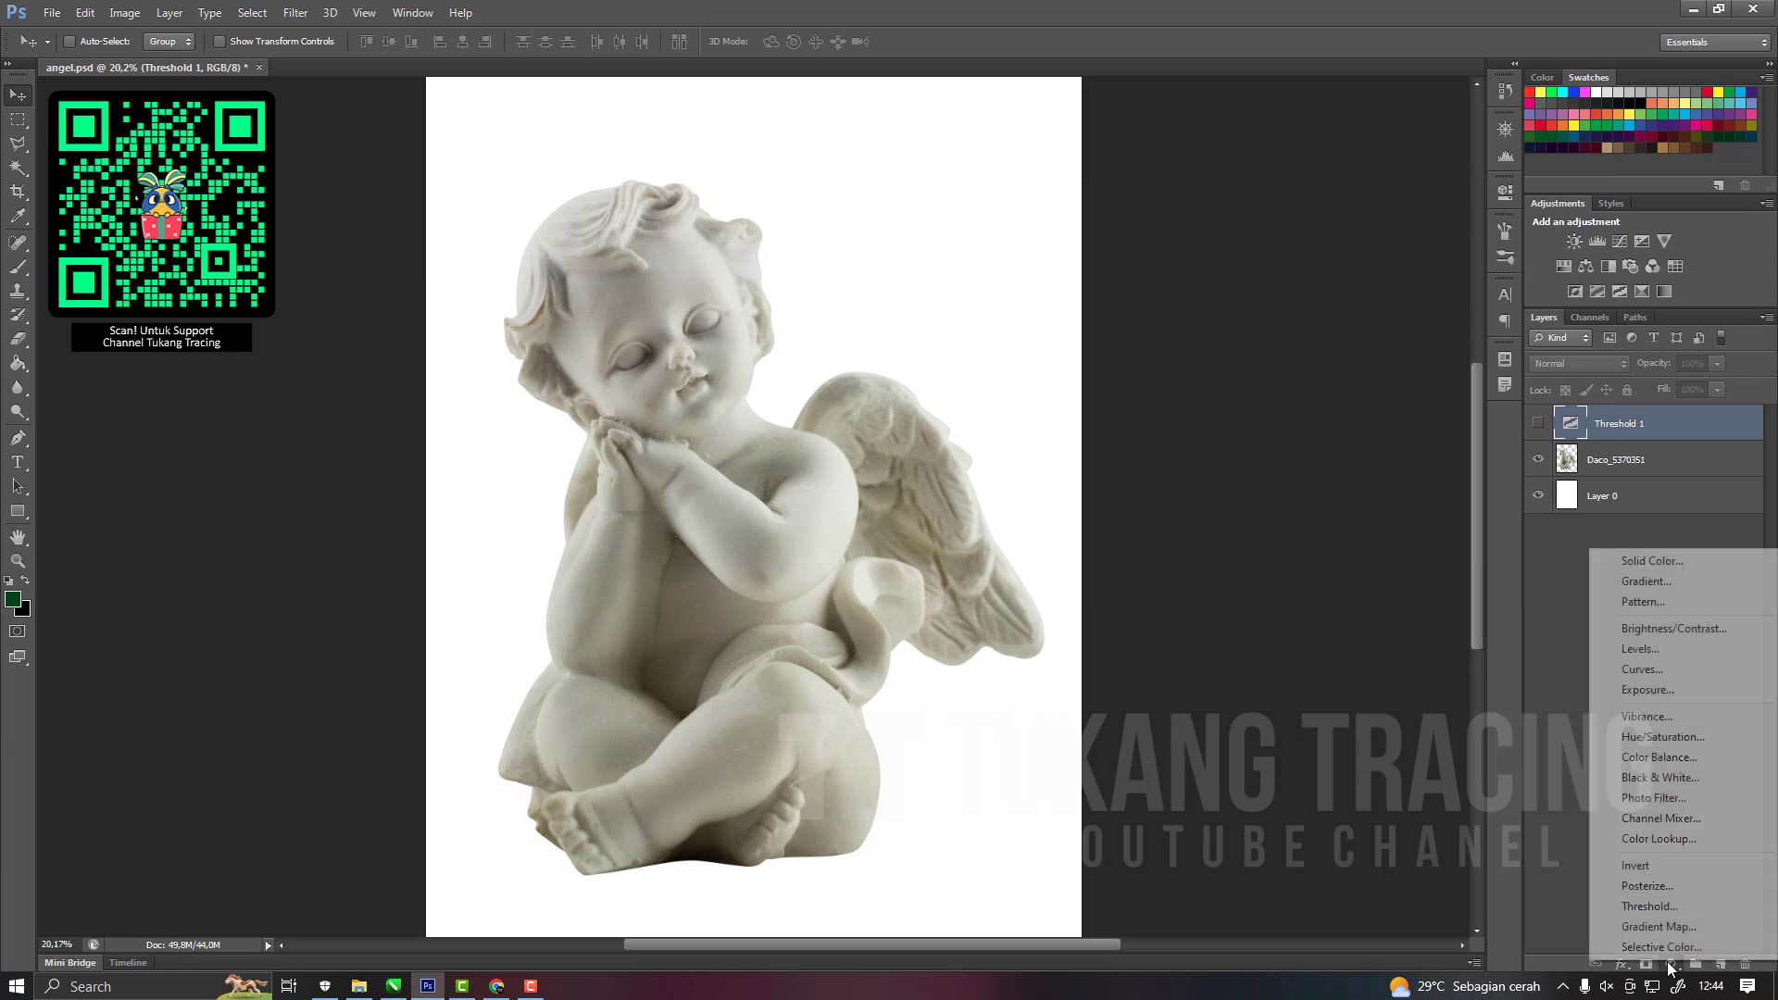
pyautogui.click(1648, 887)
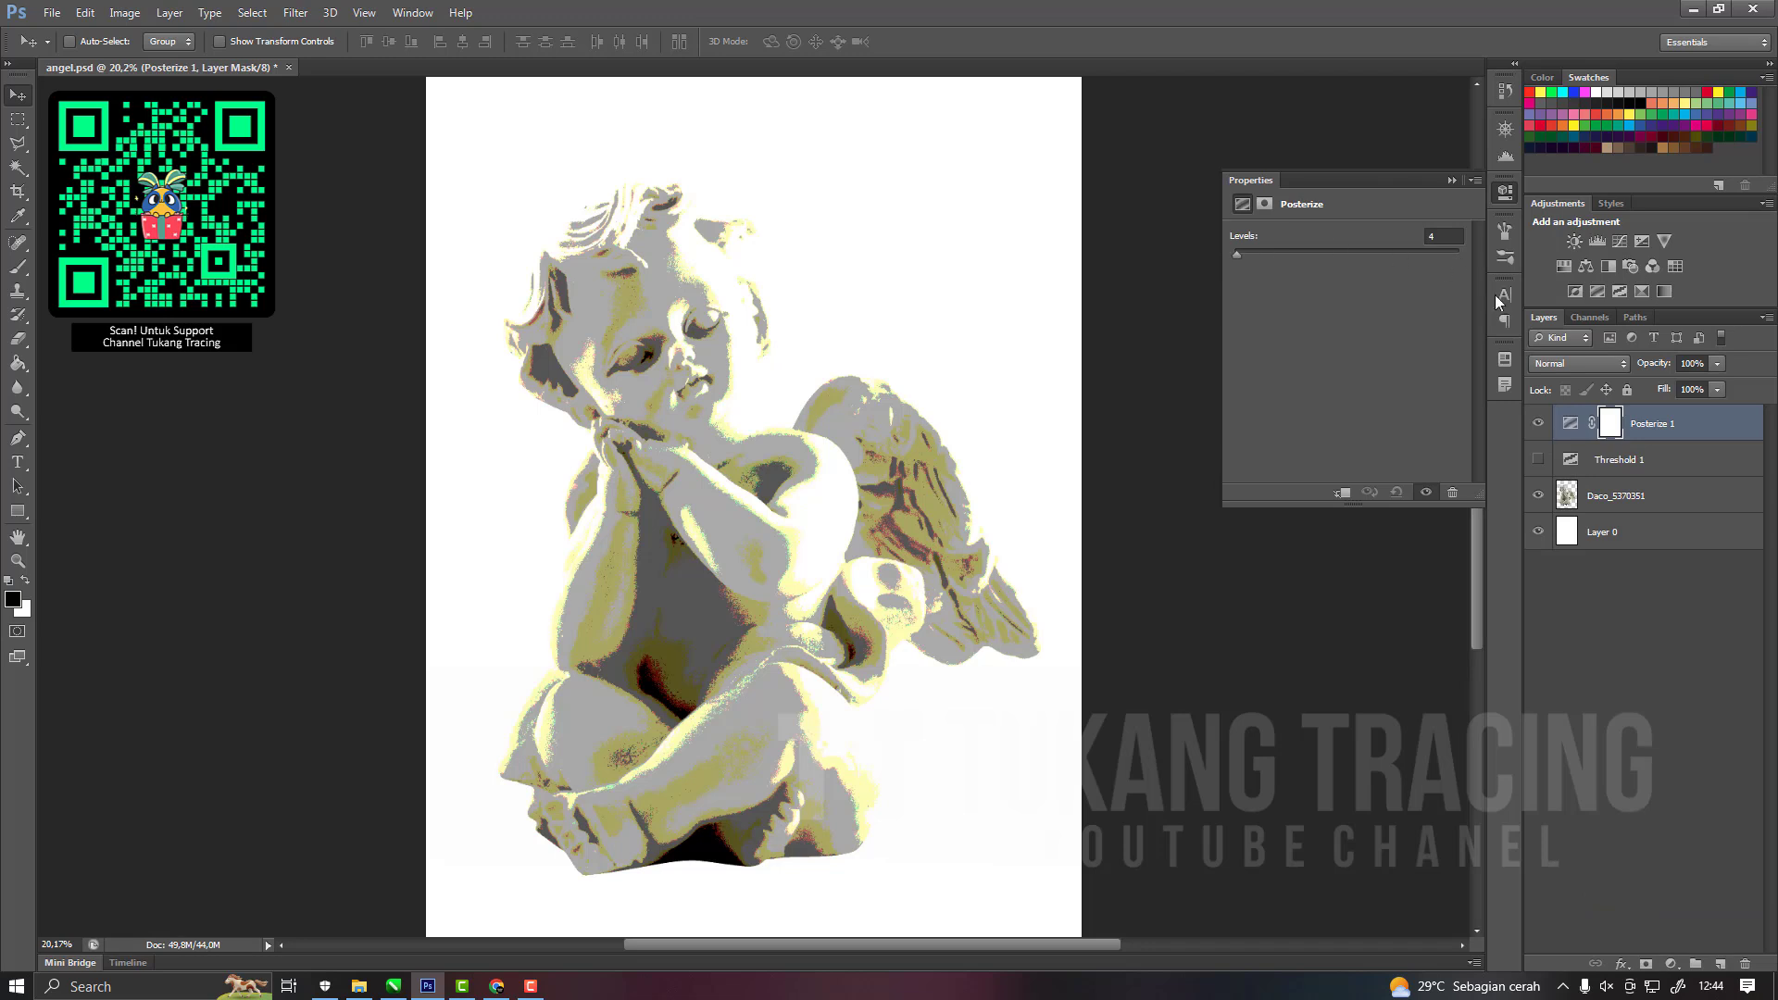
pyautogui.click(1639, 567)
pyautogui.click(1615, 530)
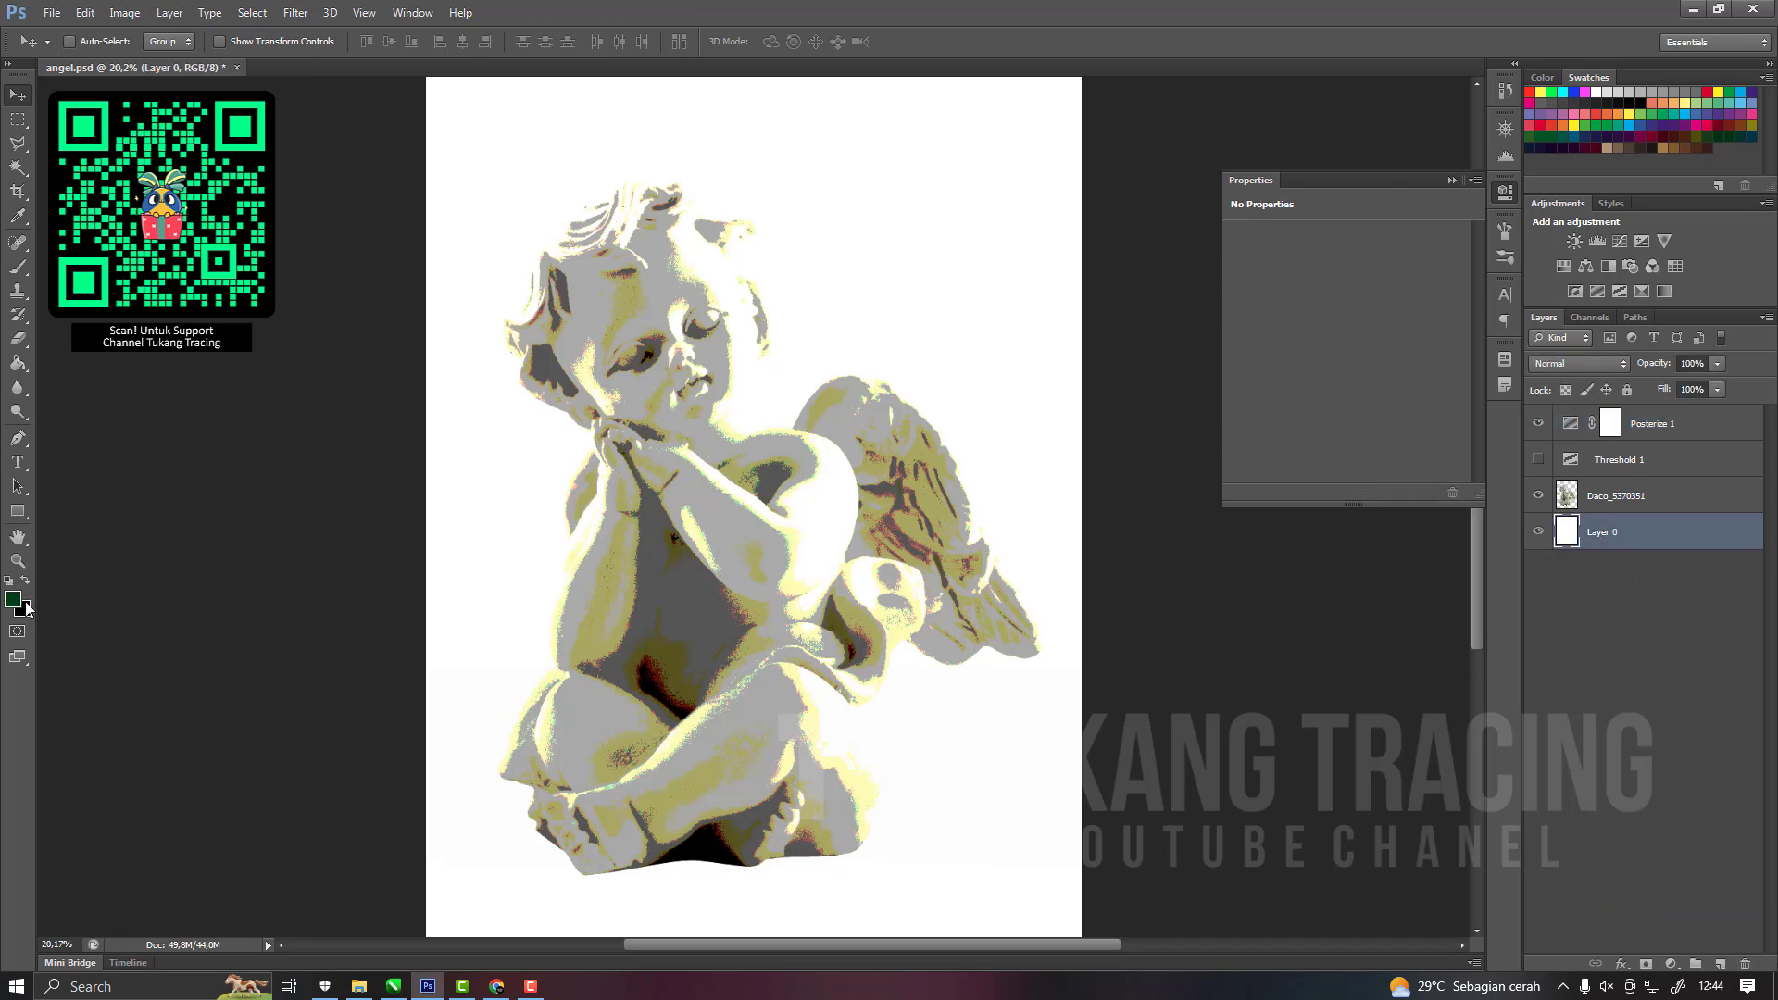
pyautogui.hotkey('ctrl', 'i')
# Try the Posterize adjustment at 2 levels, return it to 4 levels, and inspect the tones on the cherub.
pyautogui.click(1570, 497)
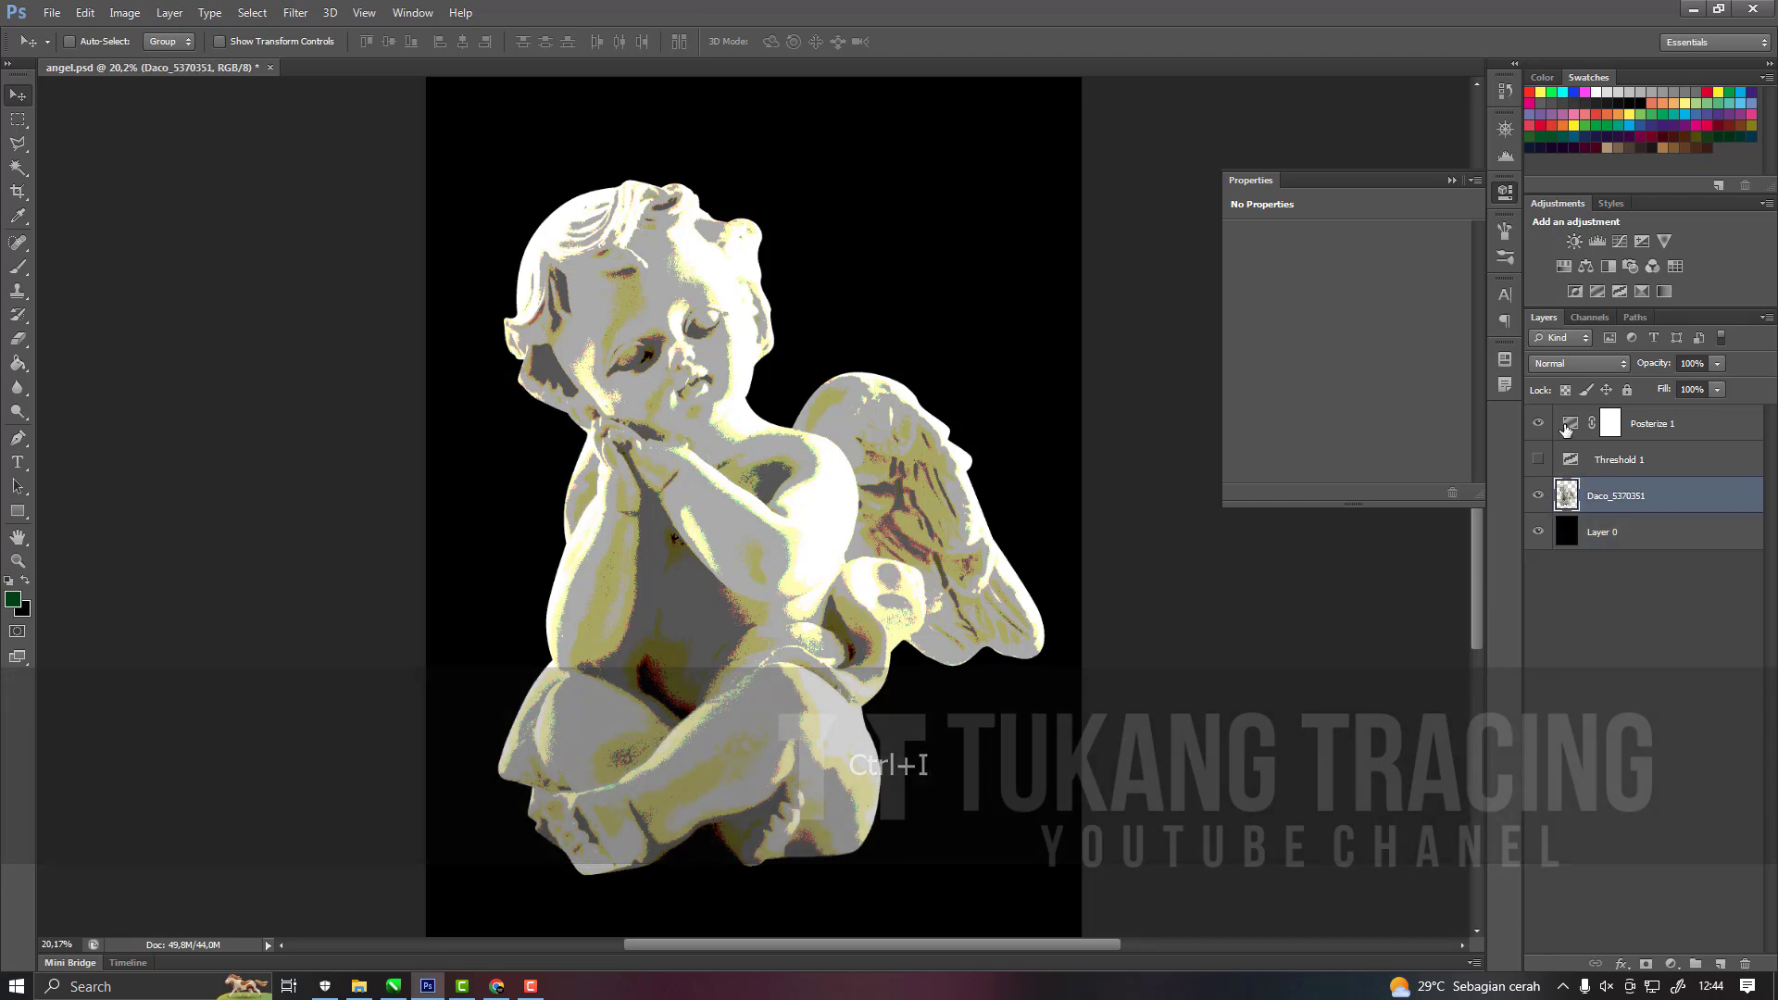
pyautogui.click(1568, 425)
pyautogui.moveTo(1241, 252)
pyautogui.mouseDown()
pyautogui.moveTo(1274, 254)
pyautogui.moveTo(1219, 259)
pyautogui.moveTo(1238, 258)
pyautogui.mouseUp()
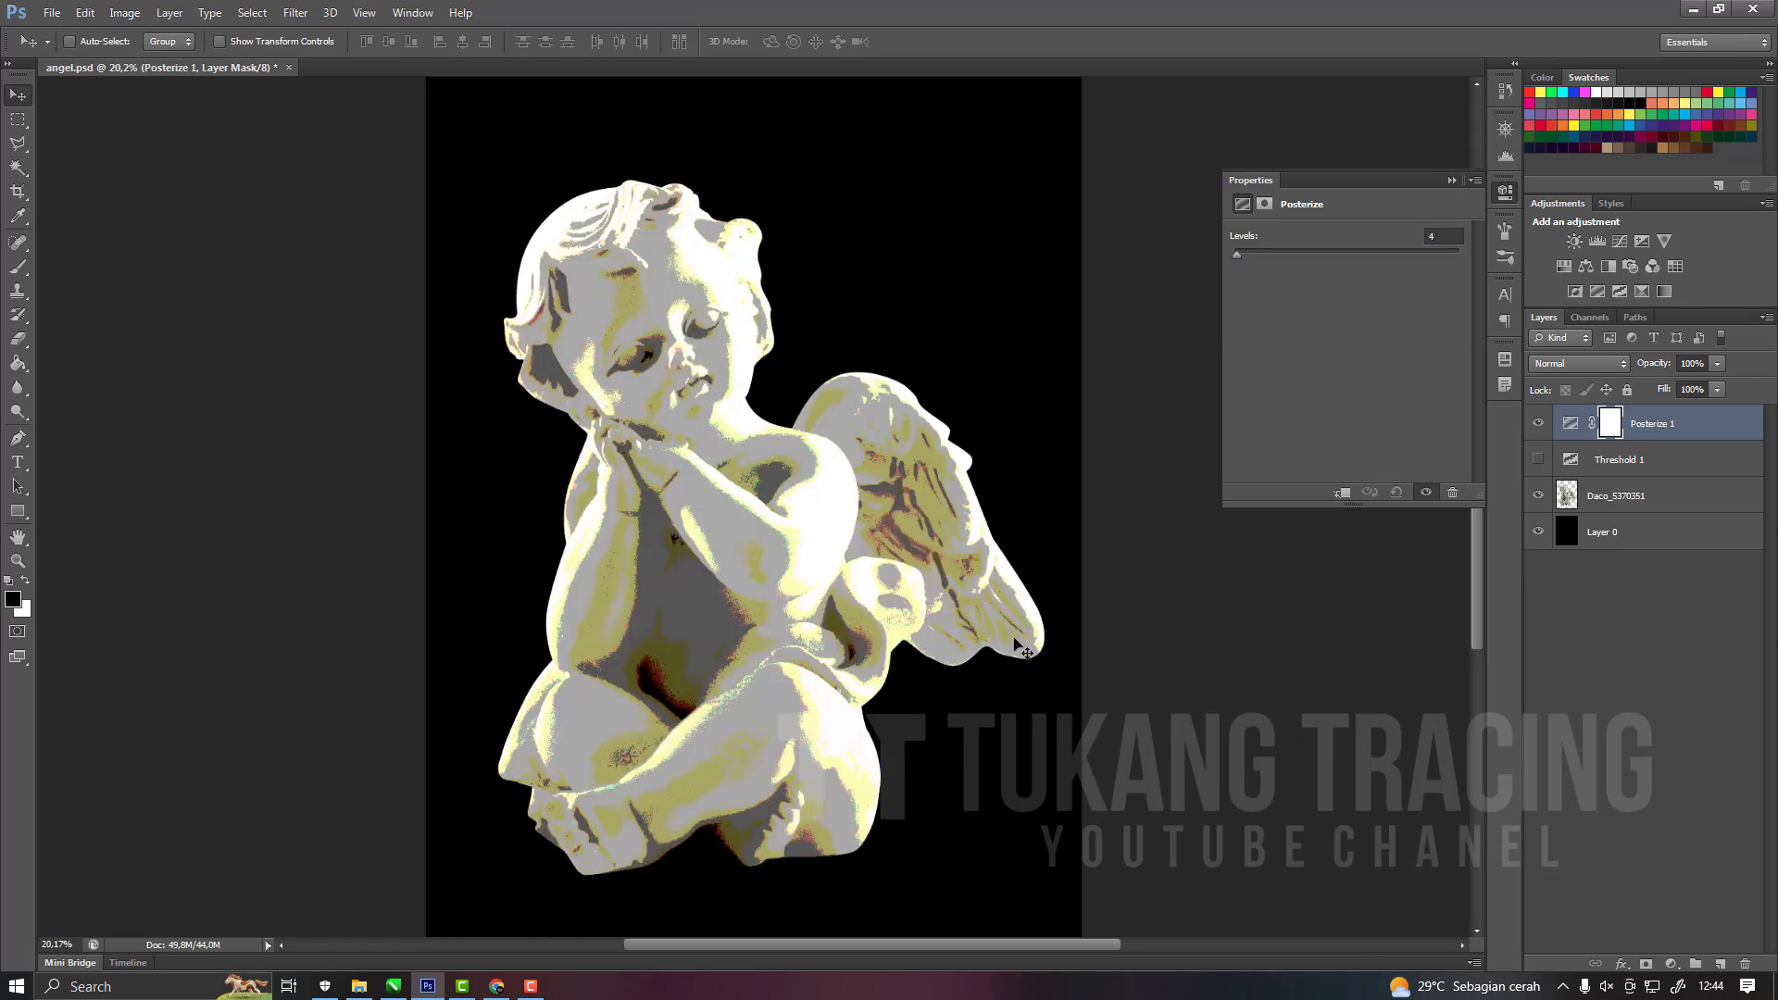
pyautogui.moveTo(1237, 256)
pyautogui.mouseDown()
pyautogui.moveTo(1280, 257)
pyautogui.moveTo(1205, 265)
pyautogui.mouseUp()
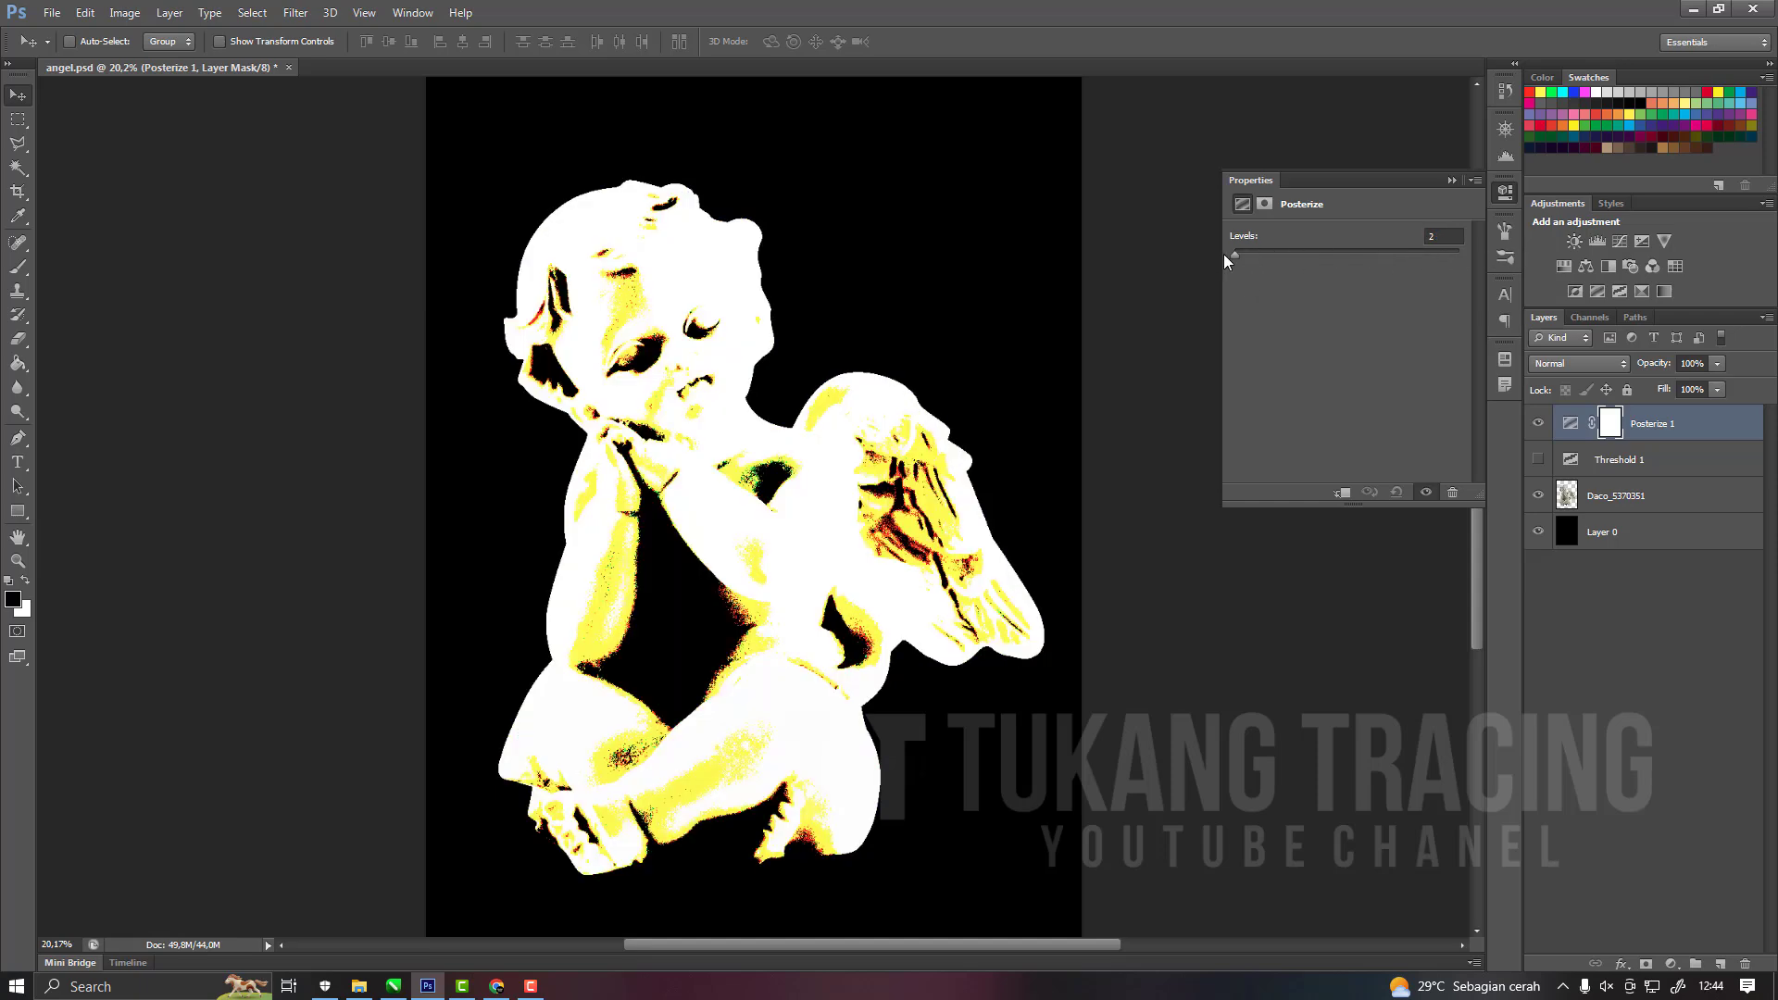
pyautogui.moveTo(1234, 254); pyautogui.dragTo(1236, 254)
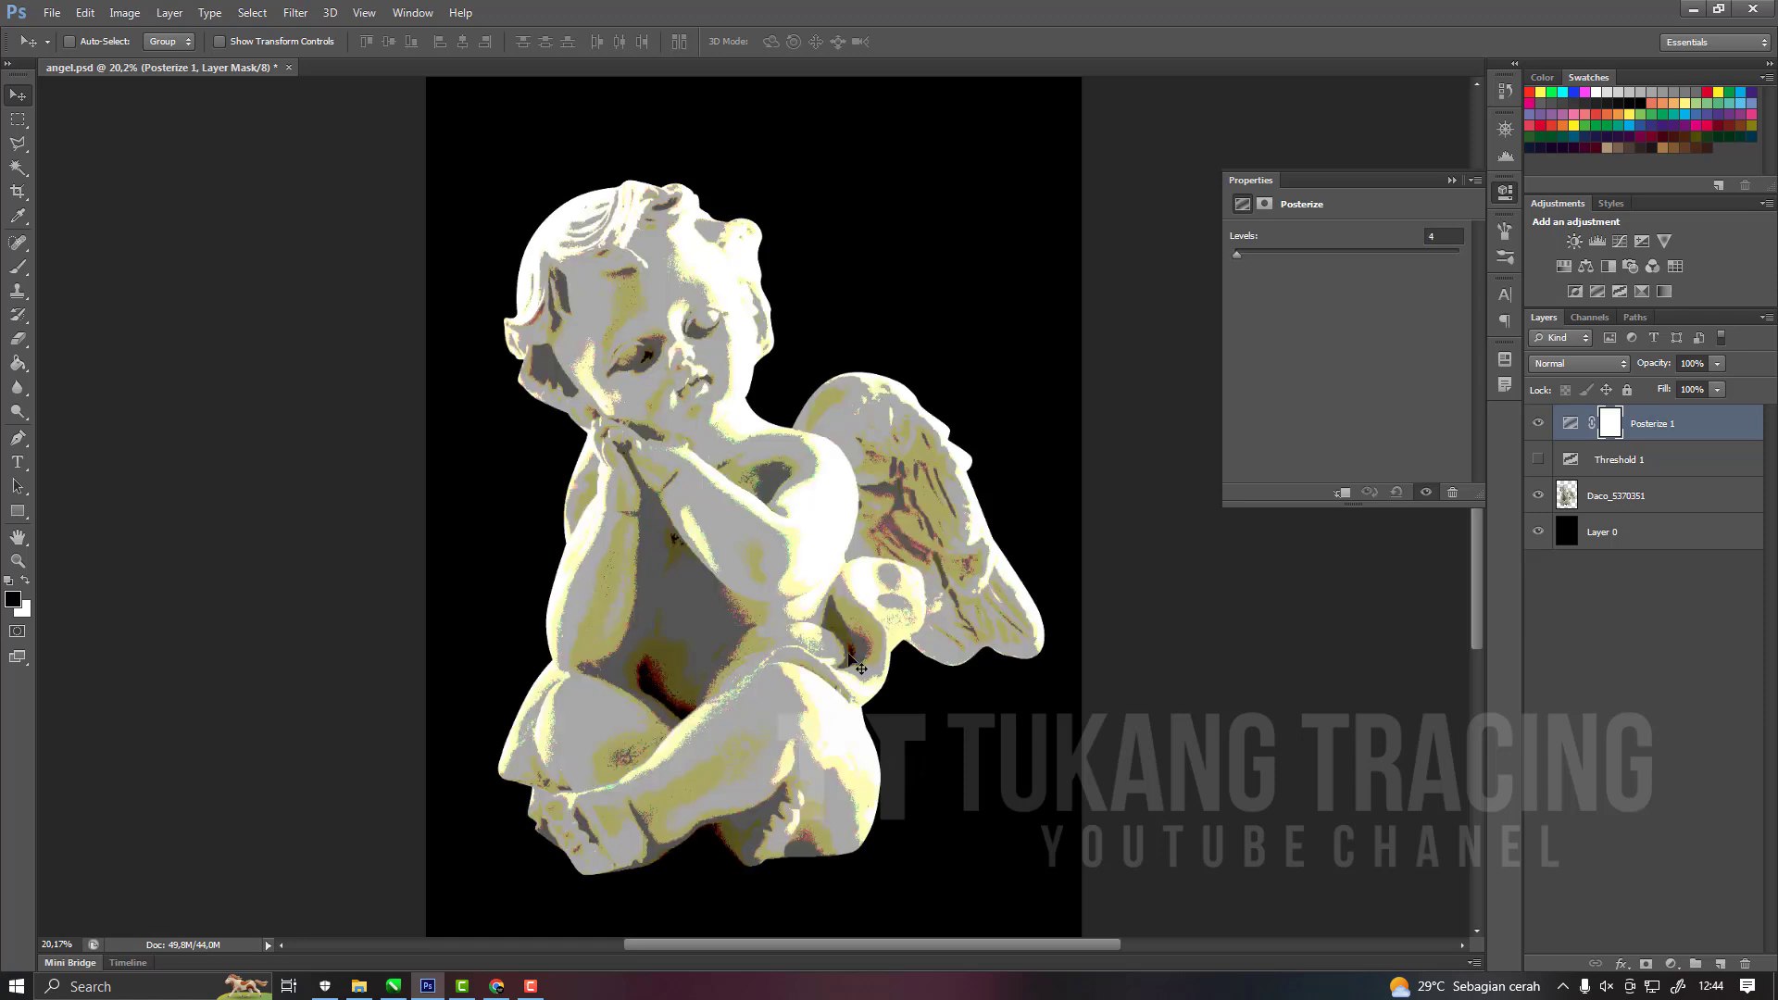
pyautogui.scroll(-1, 856, 665)
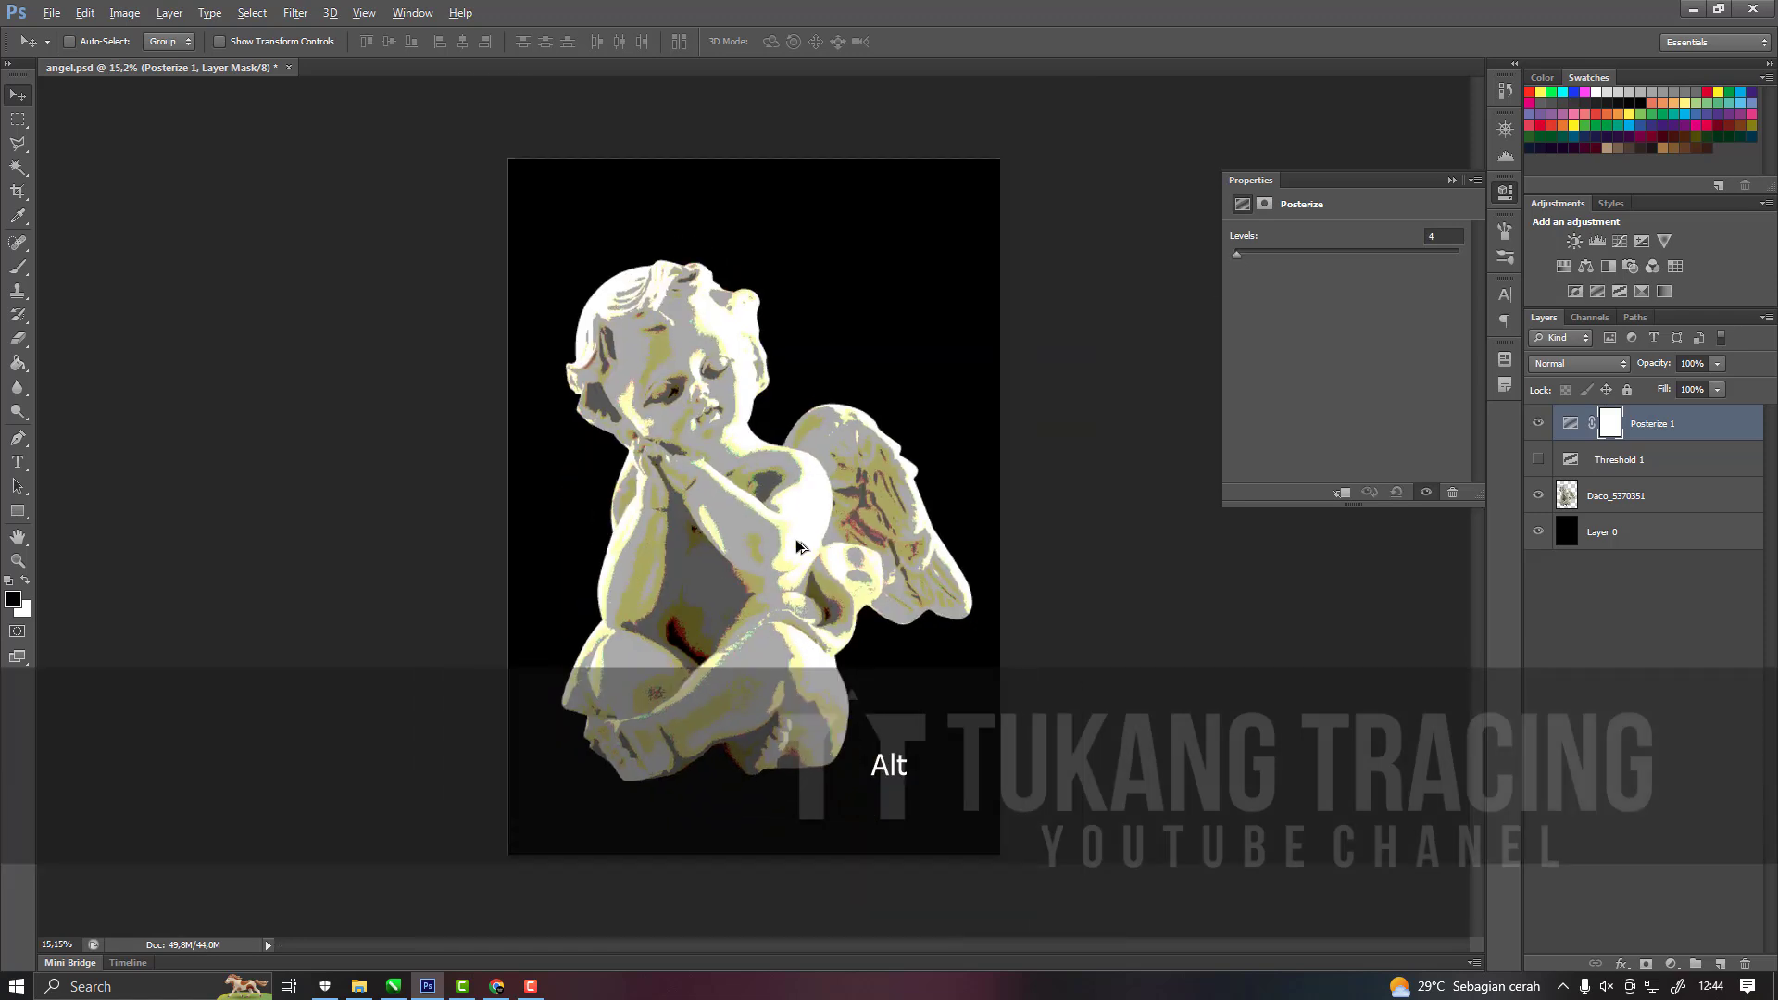
pyautogui.scroll(2, 713, 467)
pyautogui.scroll(2, 747, 465)
pyautogui.scroll(-4, 749, 469)
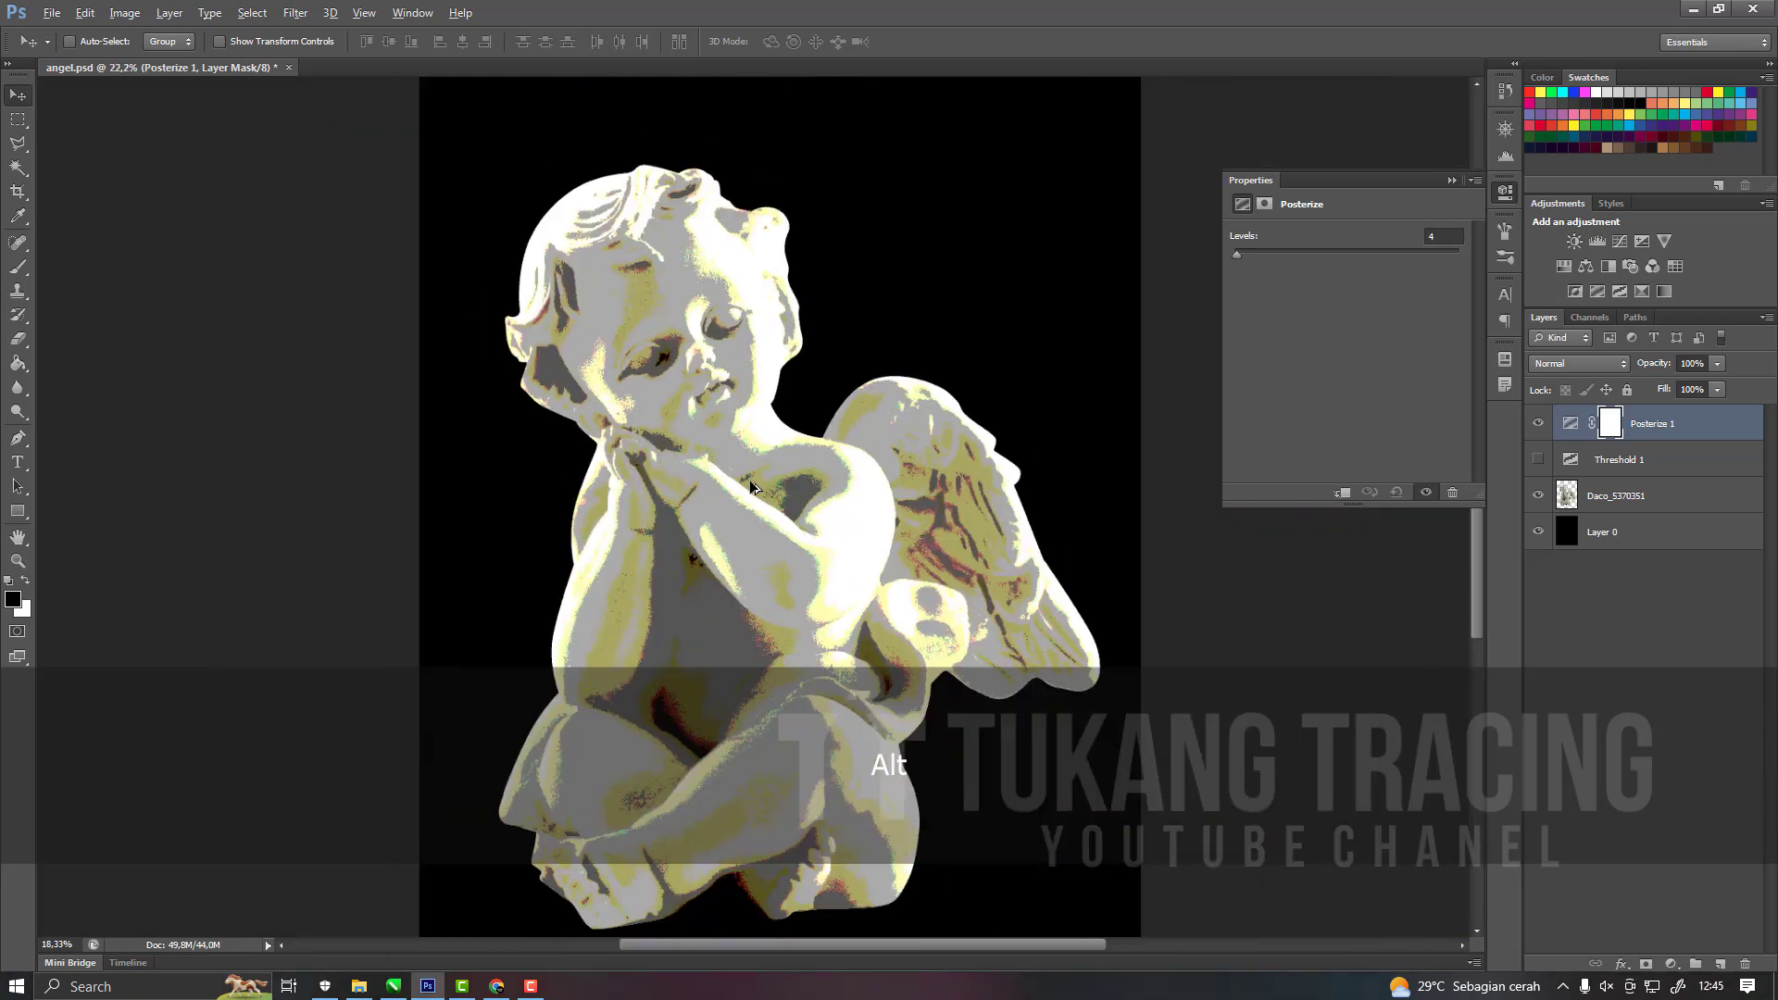
pyautogui.scroll(2, 766, 502)
pyautogui.scroll(-2, 857, 501)
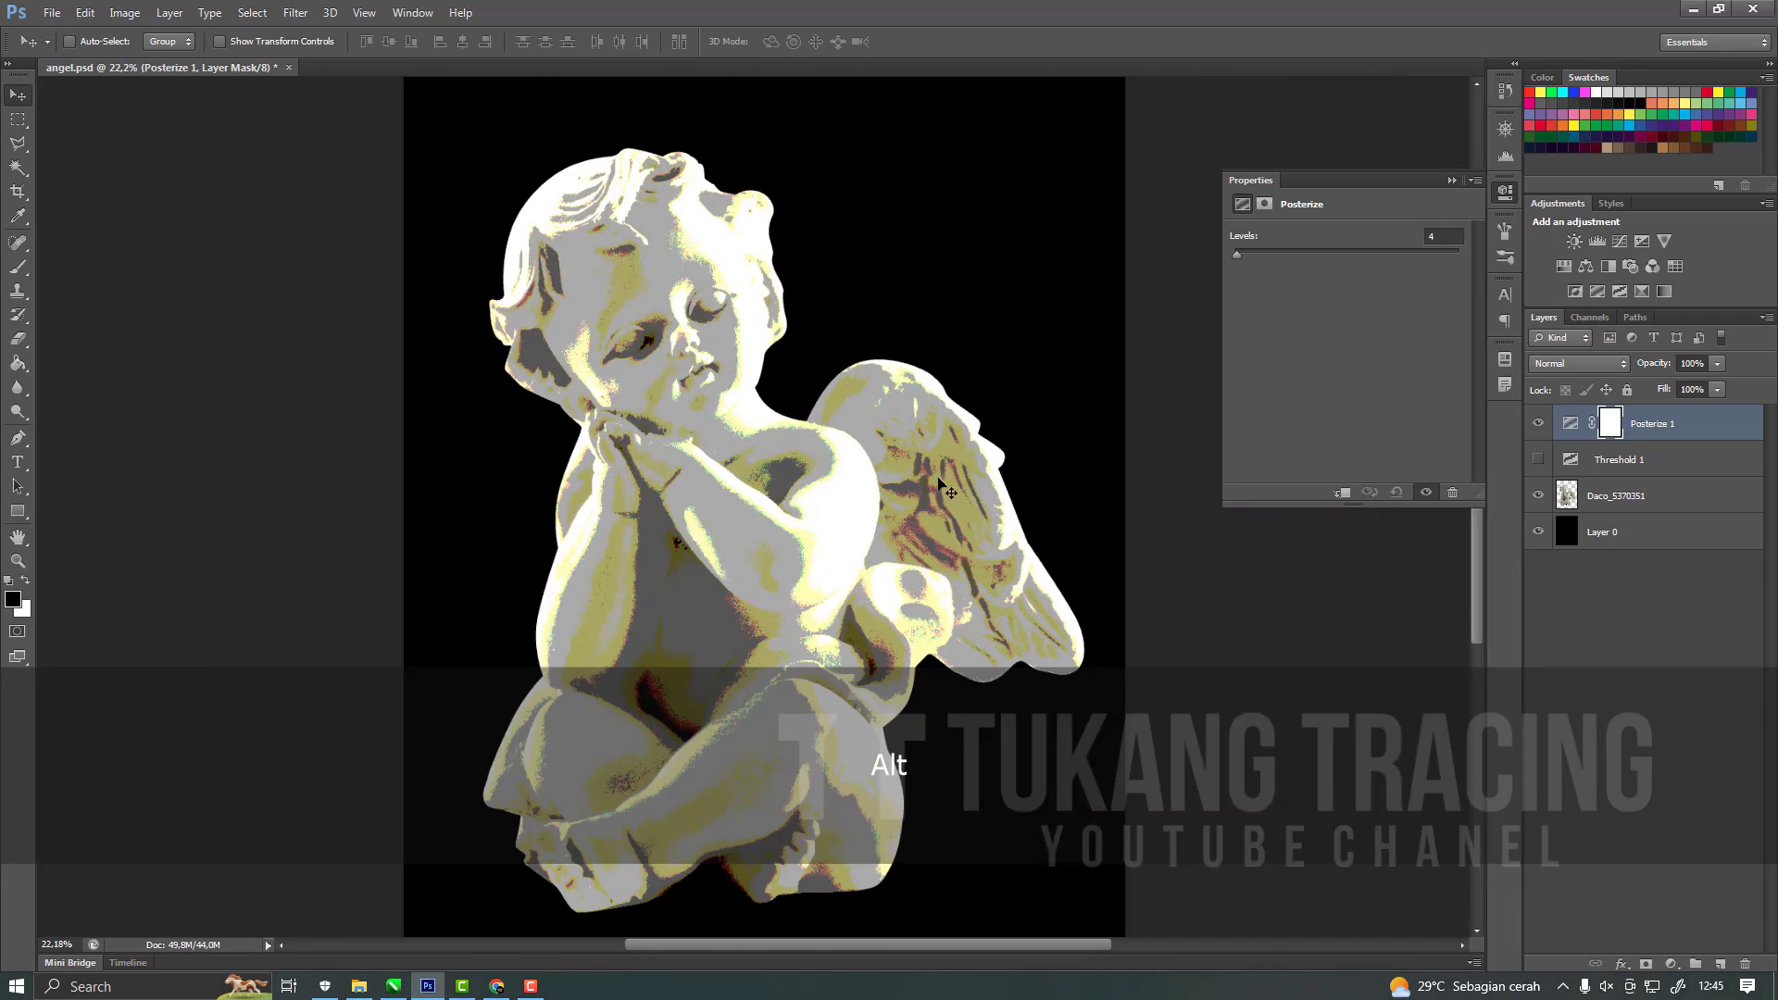
pyautogui.click(1450, 181)
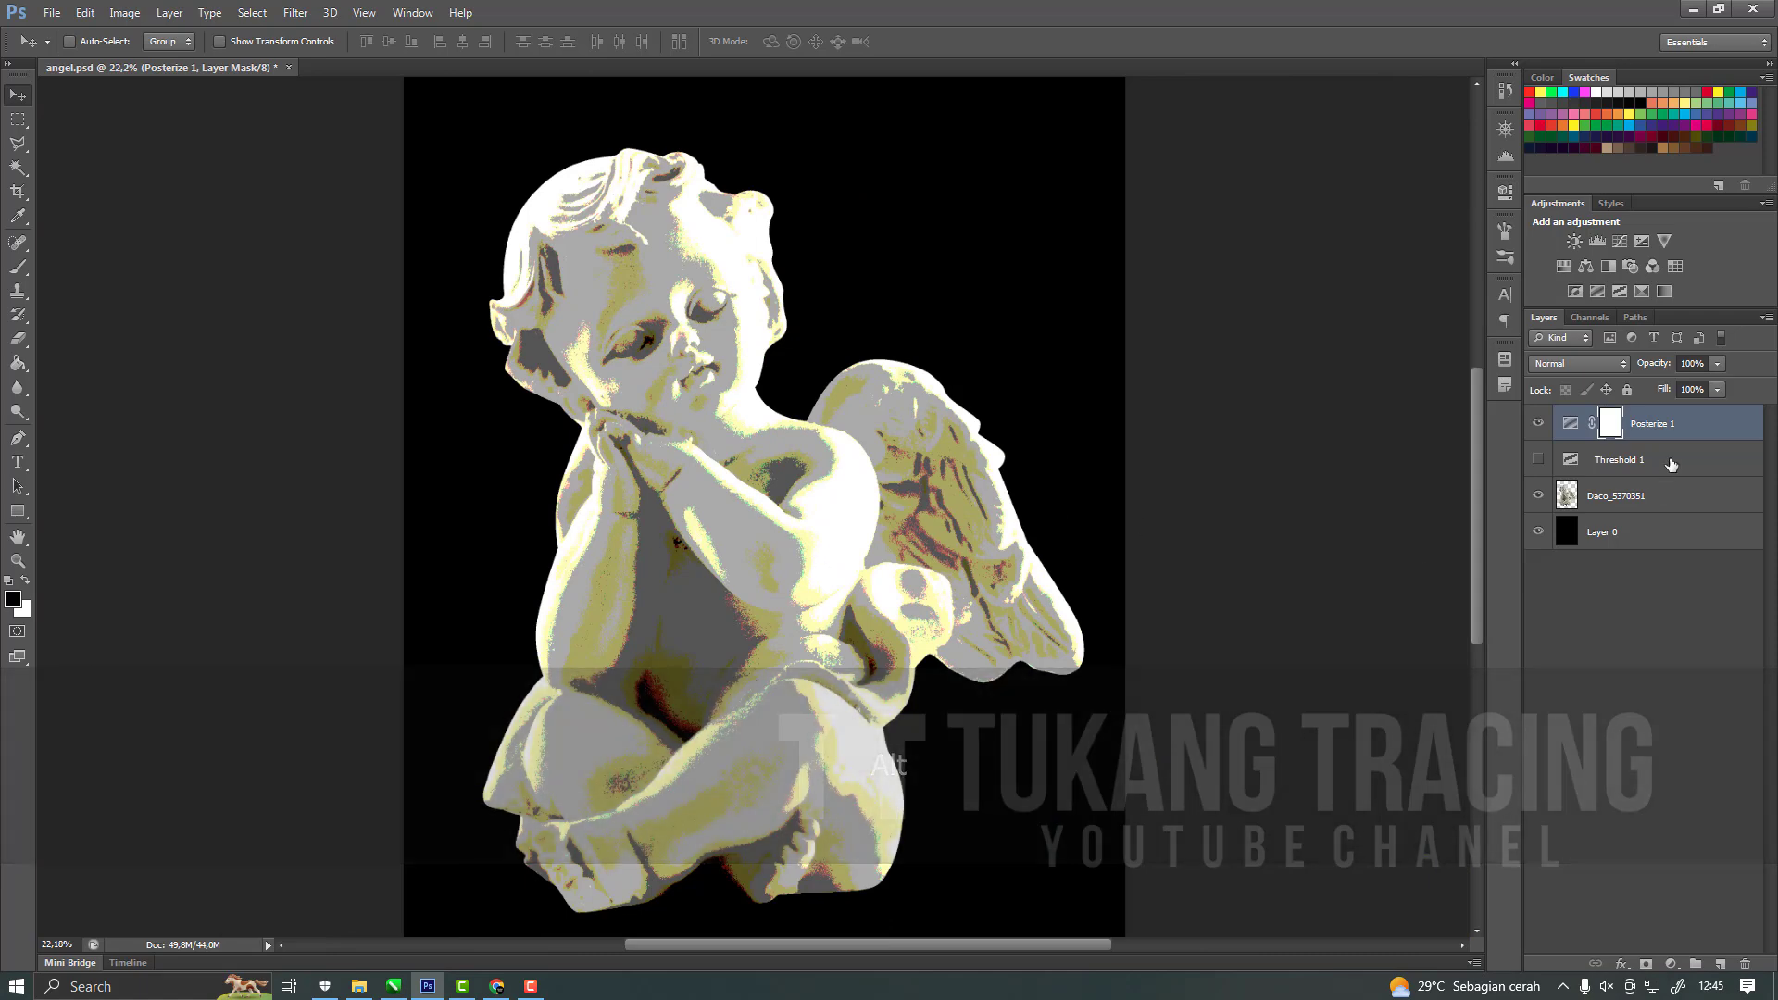
# Delete the hidden Threshold 1 adjustment layer.
pyautogui.click(1619, 460)
pyautogui.click(1746, 964)
pyautogui.click(806, 369)
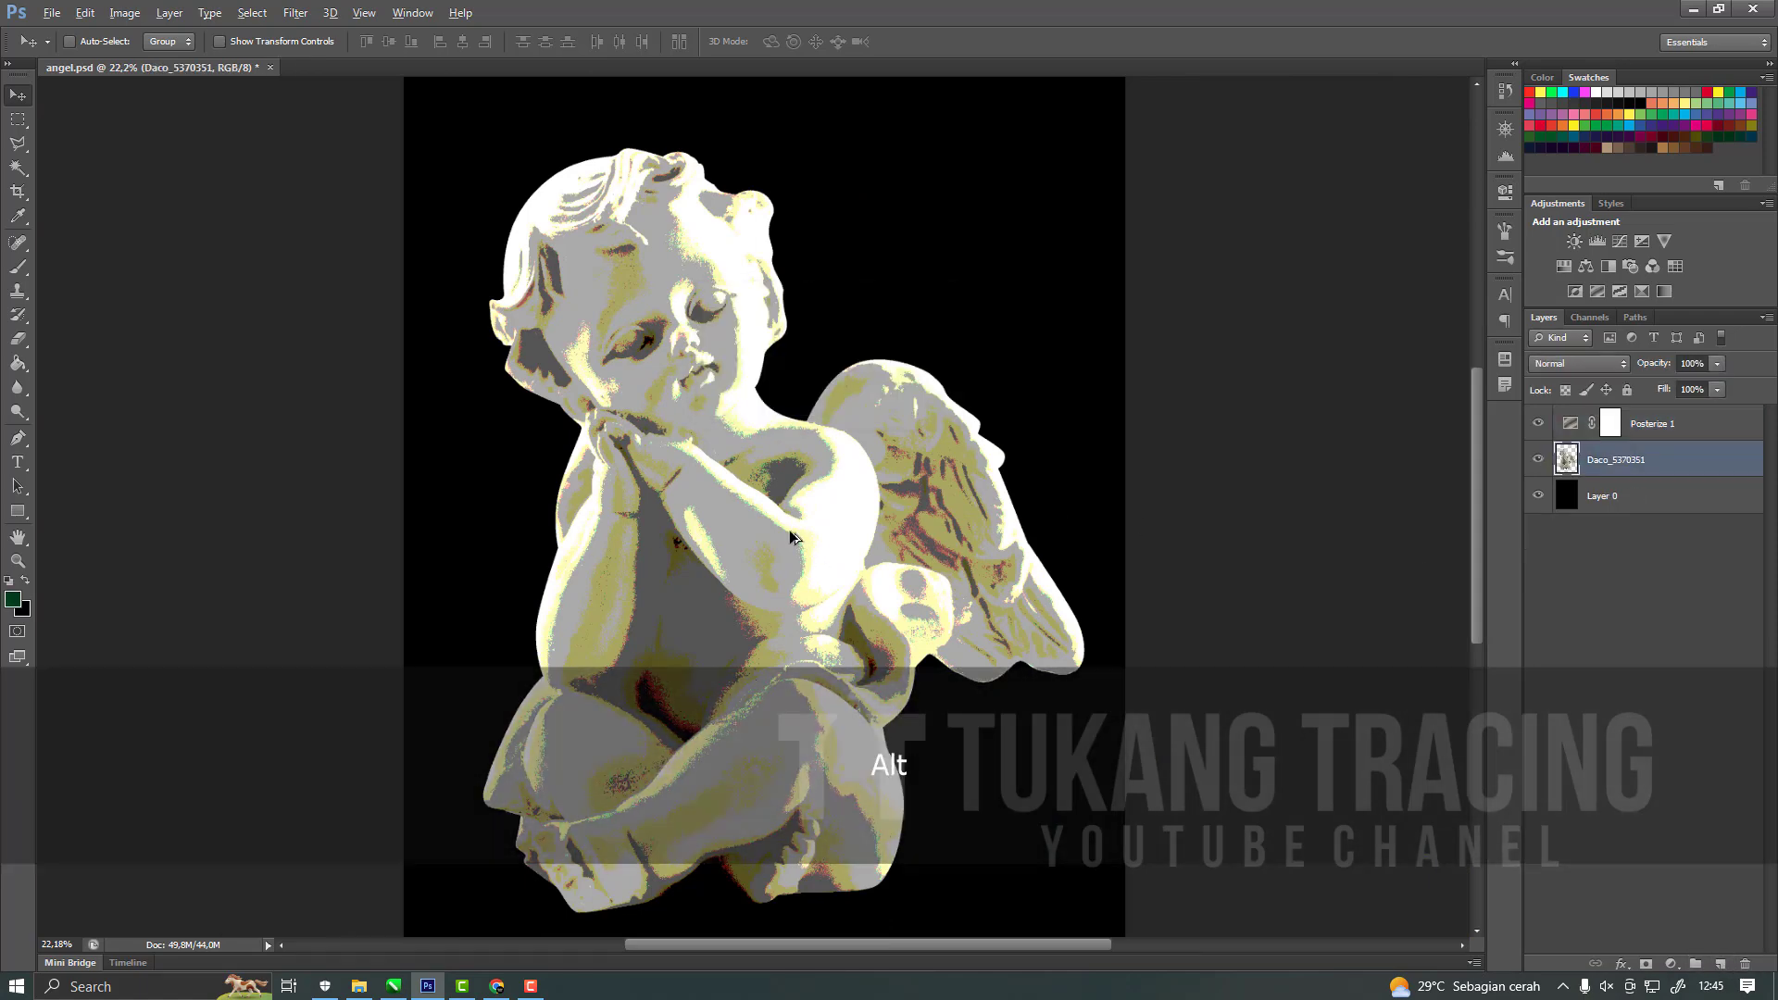
pyautogui.scroll(2, 809, 503)
pyautogui.scroll(-1, 784, 524)
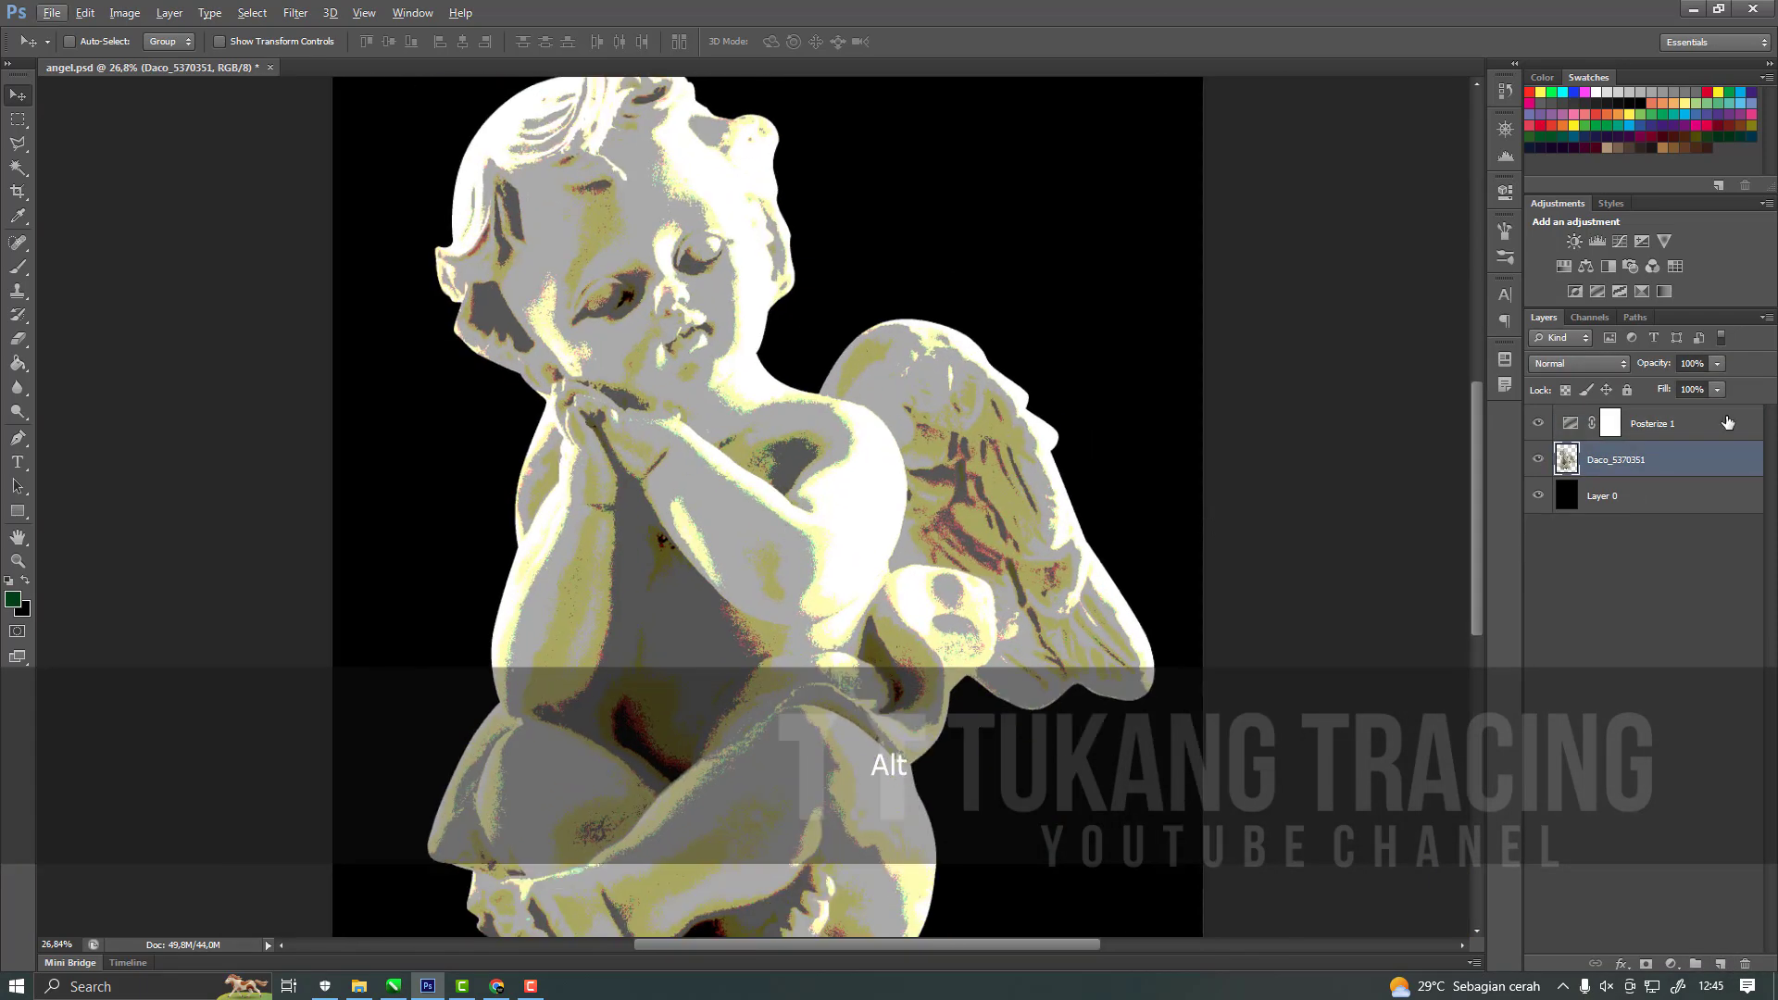
# Duplicate the Daco_5370351 cherub layer and hide the original beneath the copy.
pyautogui.click(1685, 429)
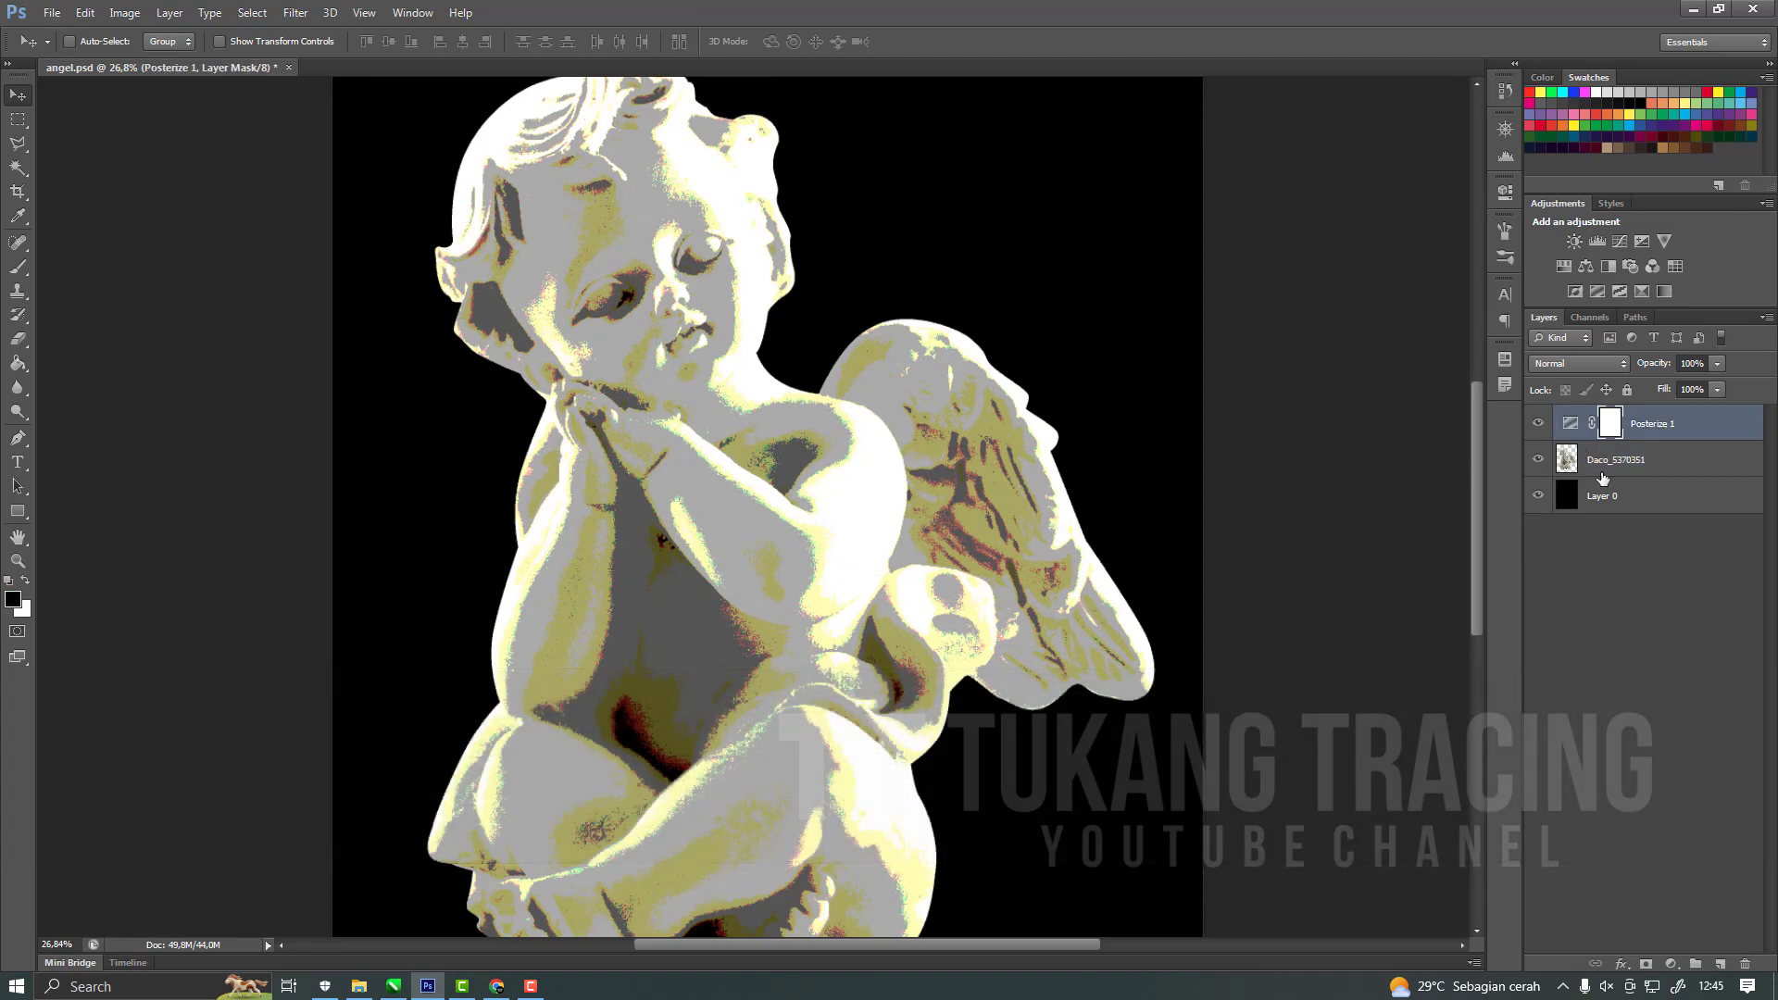
pyautogui.click(1603, 468)
pyautogui.click(1539, 459)
pyautogui.click(1539, 459)
pyautogui.click(1538, 423)
pyautogui.click(1539, 424)
pyautogui.rightClick(1699, 460)
pyautogui.moveTo(1699, 460); pyautogui.dragTo(1721, 961)
pyautogui.click(1625, 505)
pyautogui.click(1538, 495)
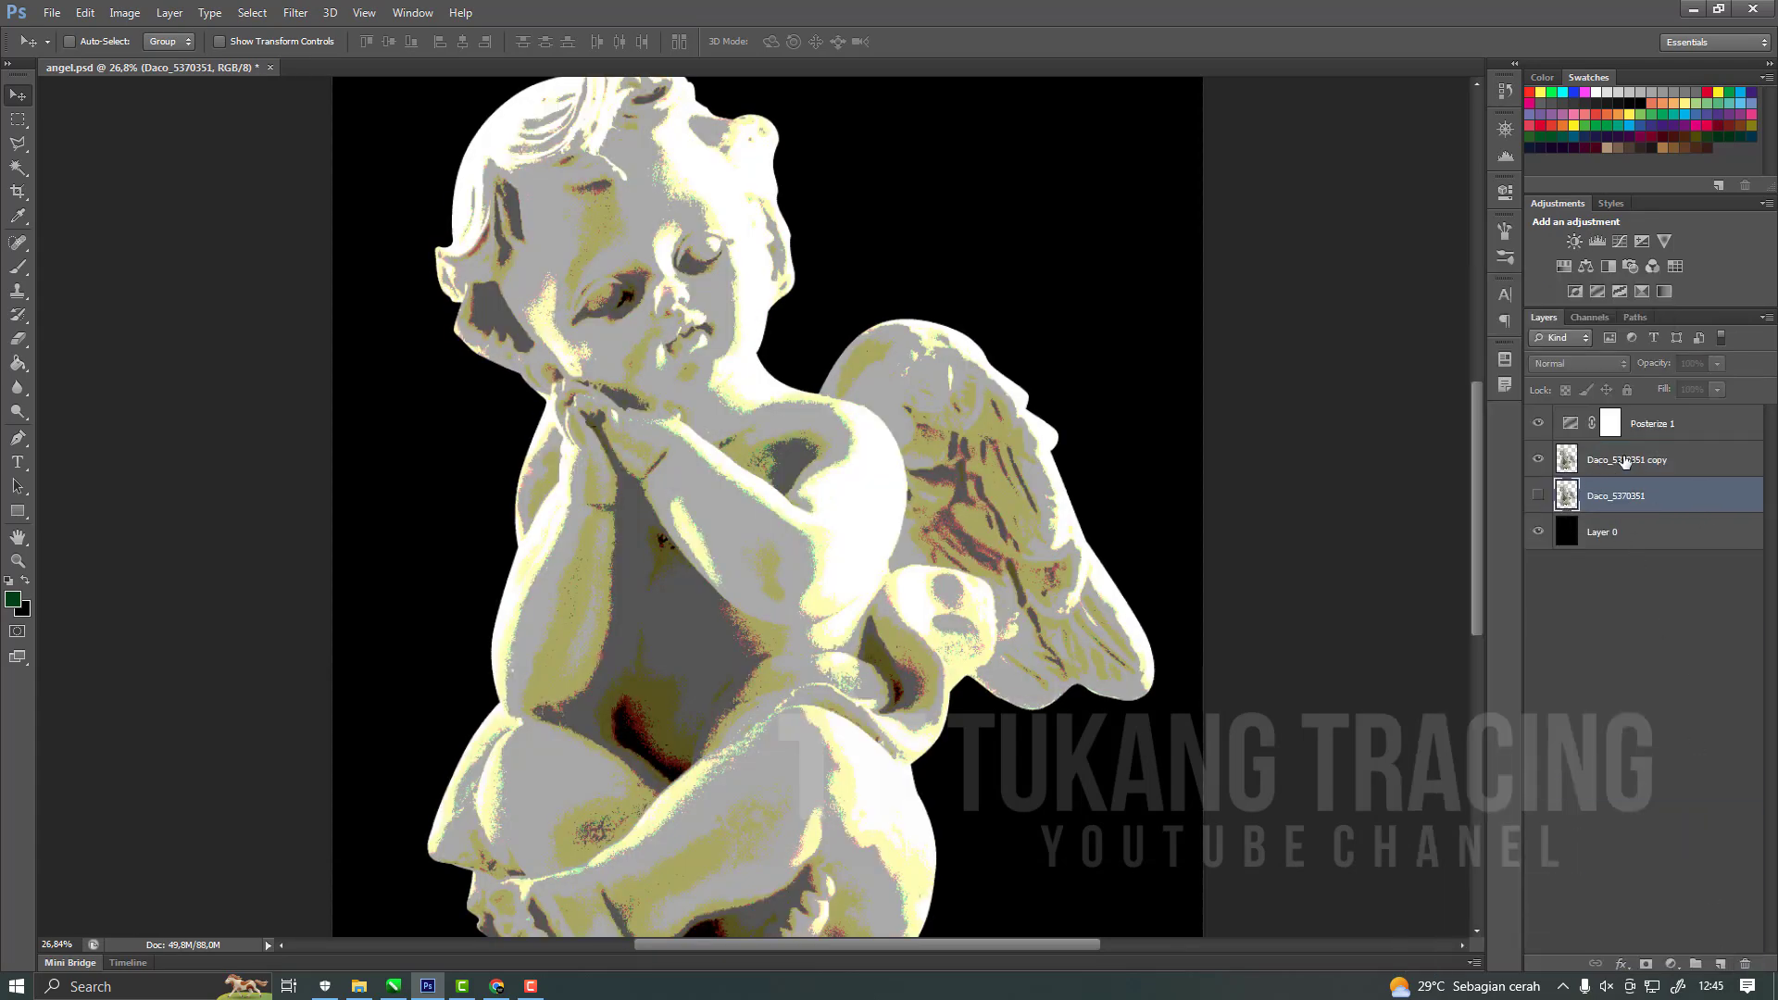
# Merge the Posterize 1 adjustment with the Daco_5370351 copy layer into a single posterized cherub layer.
pyautogui.click(1625, 461)
pyautogui.click(1646, 424)
pyautogui.keyDown('shift'); pyautogui.click(1593, 460); pyautogui.keyUp('shift')
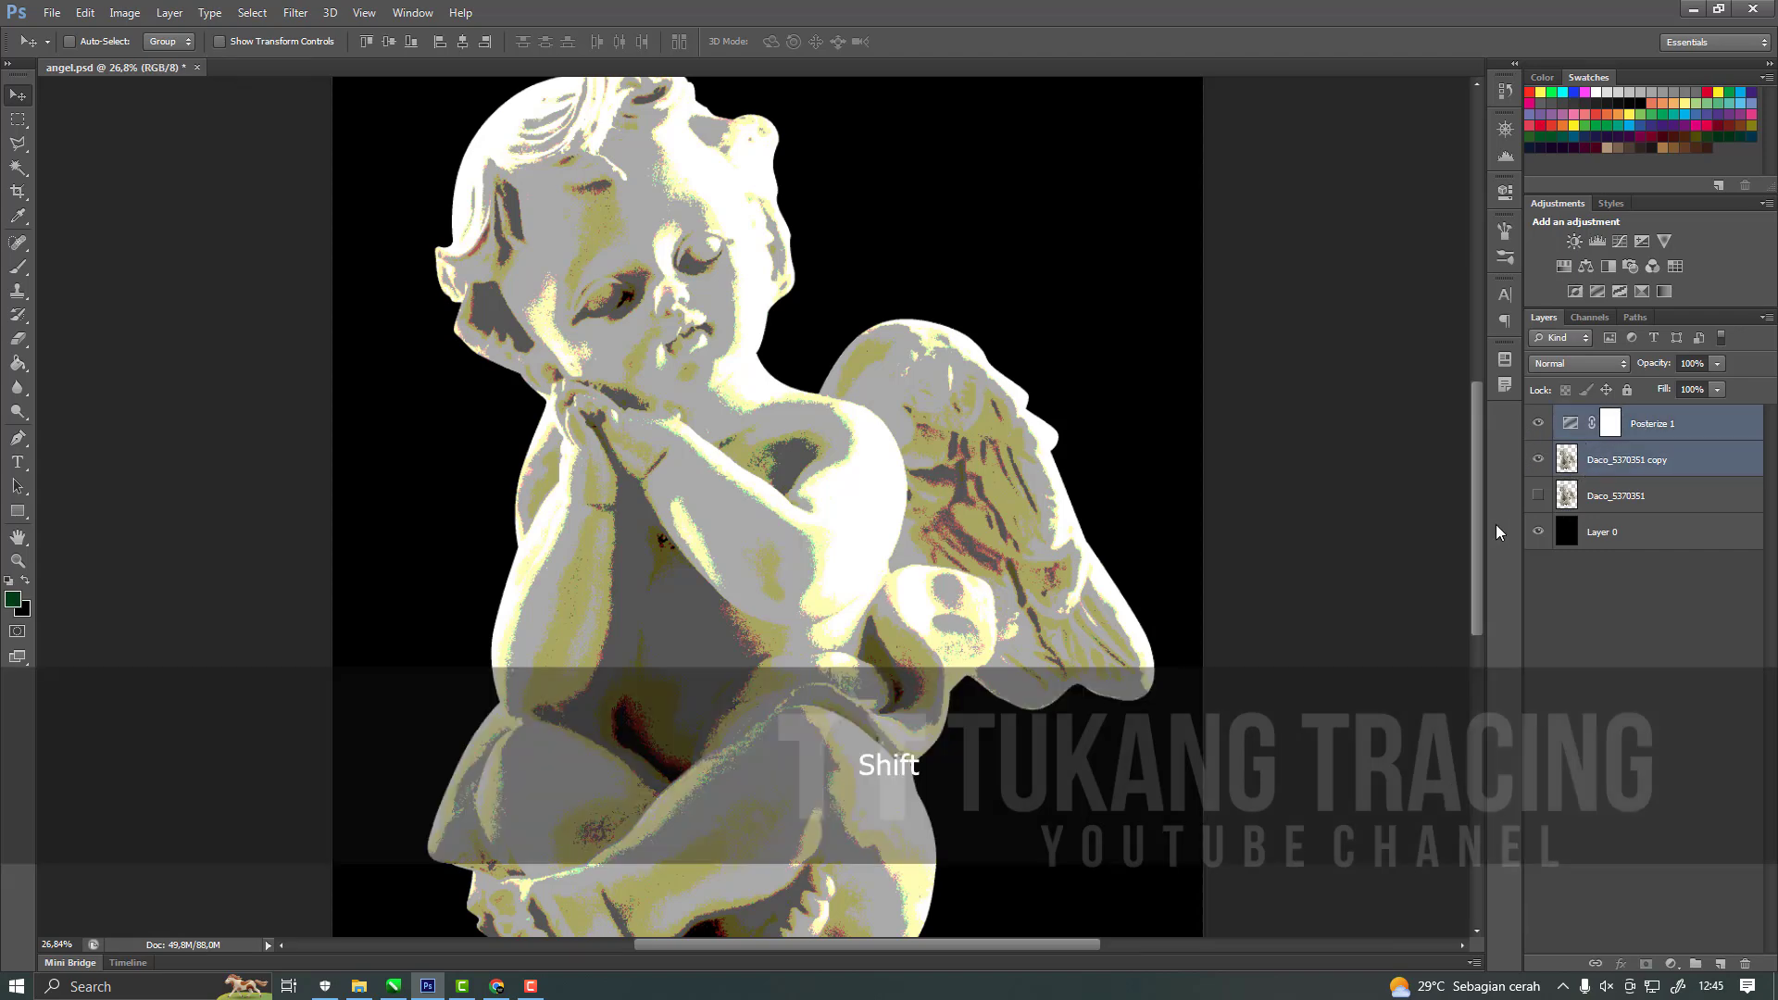
pyautogui.rightClick(1608, 473)
pyautogui.click(1478, 683)
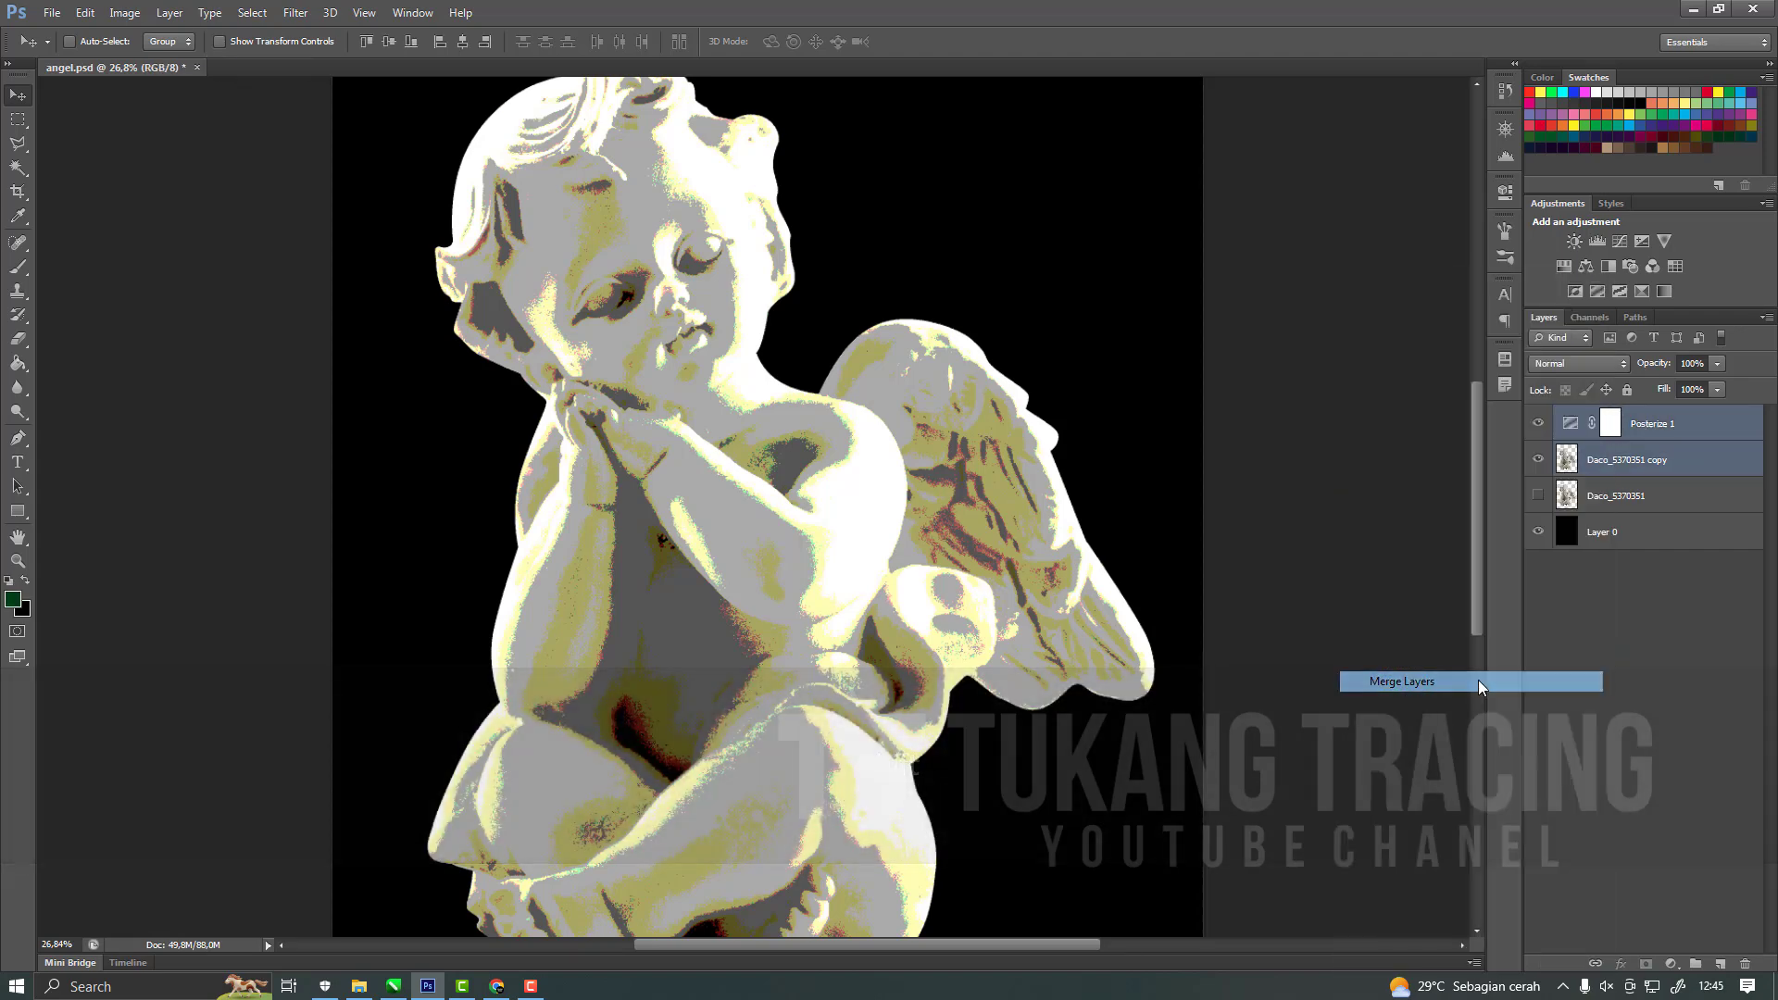
# Compare the merged Posterize 1 layer with the hidden original cherub and examine its tonal areas up close.
pyautogui.click(1540, 428)
pyautogui.click(1539, 428)
pyautogui.click(1538, 495)
pyautogui.click(1539, 495)
pyautogui.keyDown('alt'); pyautogui.scroll(-3, 802, 590); pyautogui.keyUp('alt')
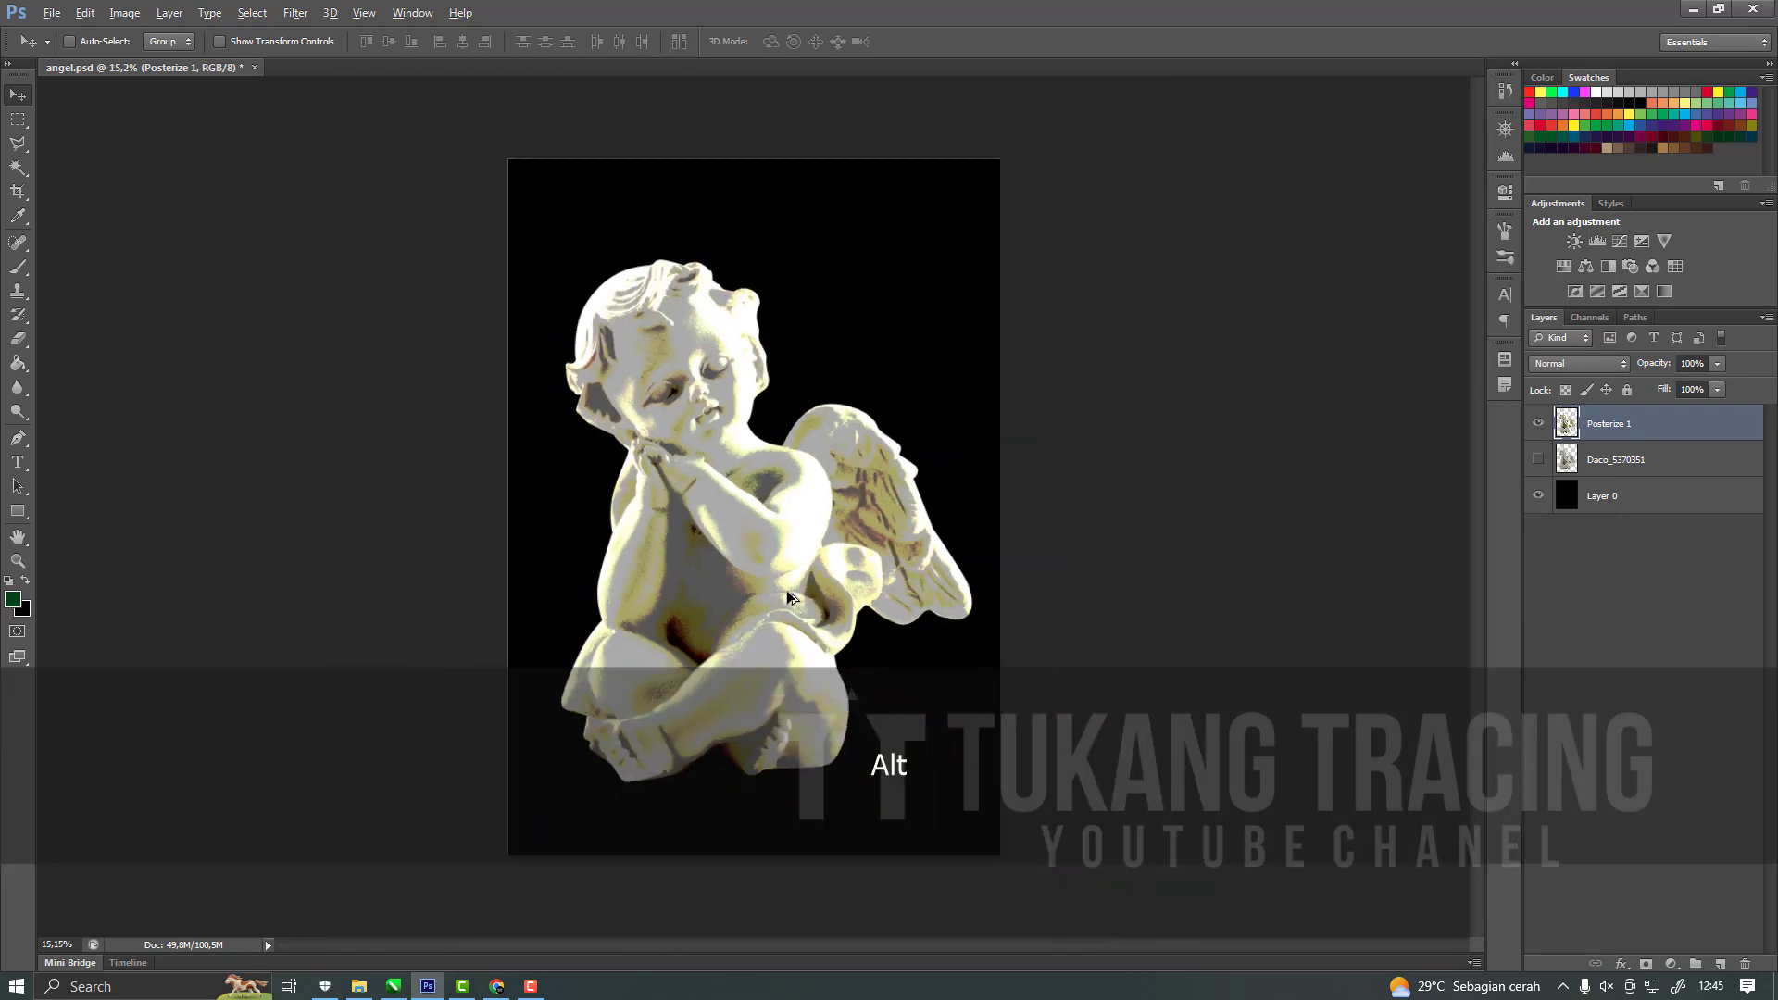
pyautogui.keyDown('alt'); pyautogui.scroll(6, 802, 590); pyautogui.keyUp('alt')
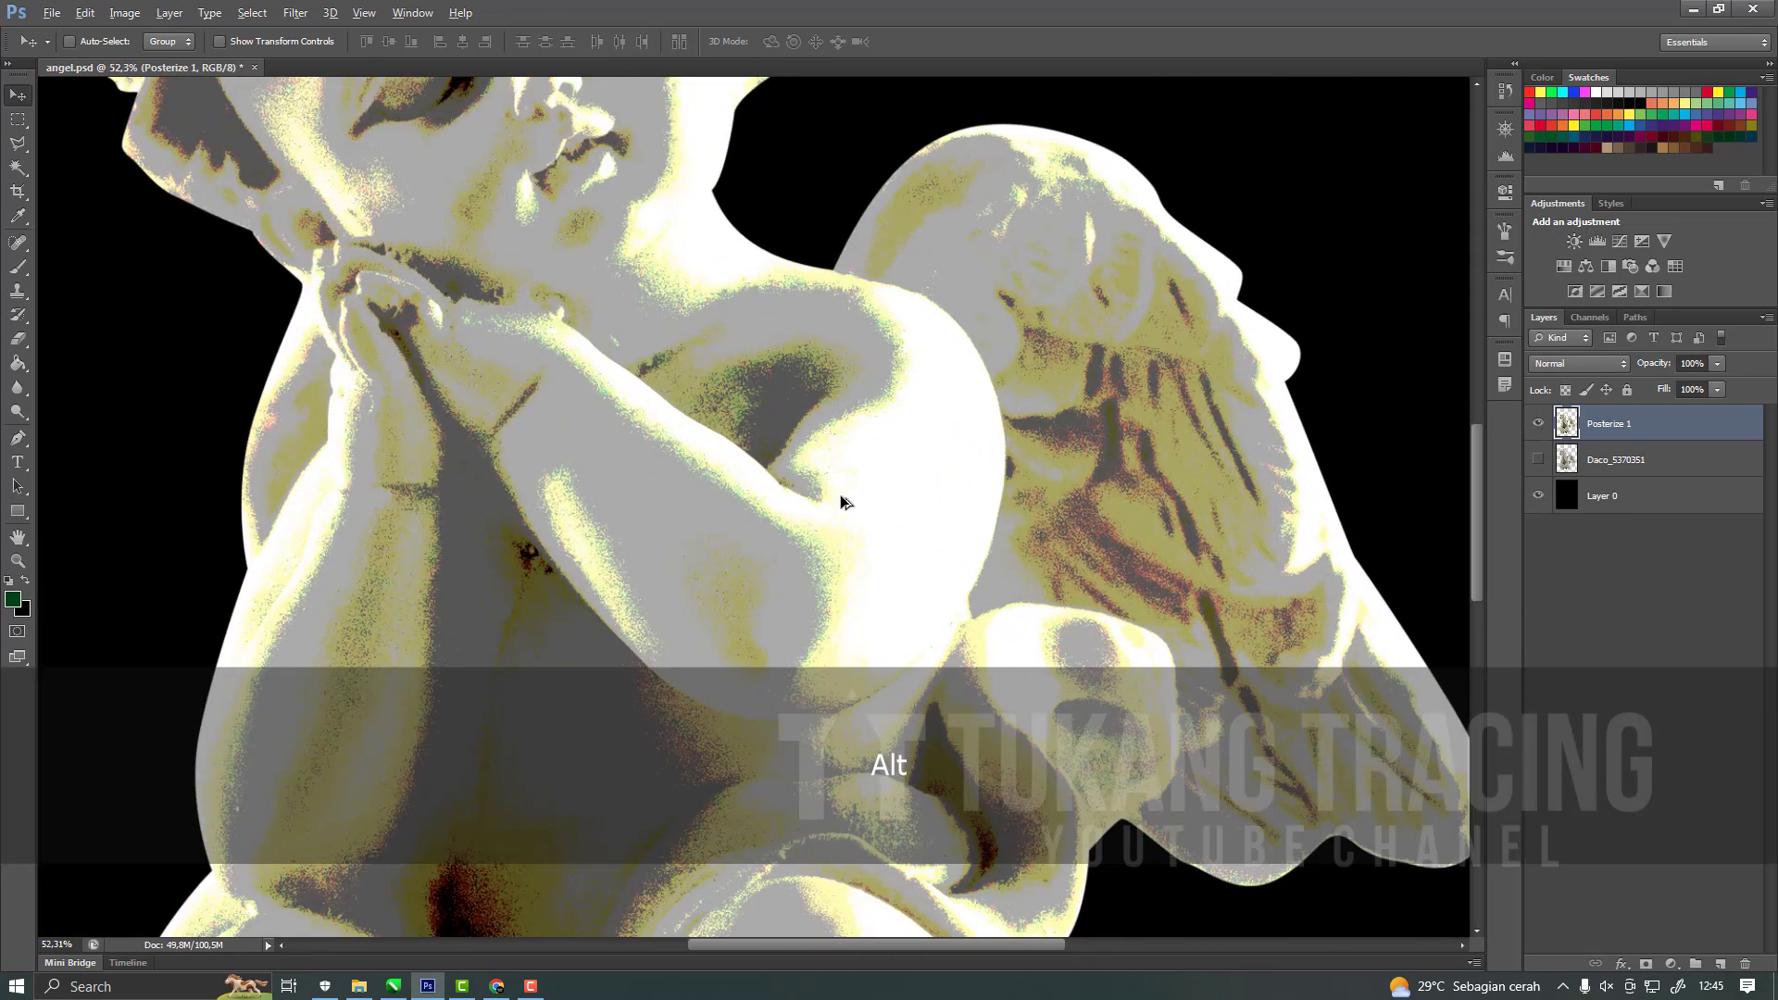
pyautogui.scroll(-3, 831, 481)
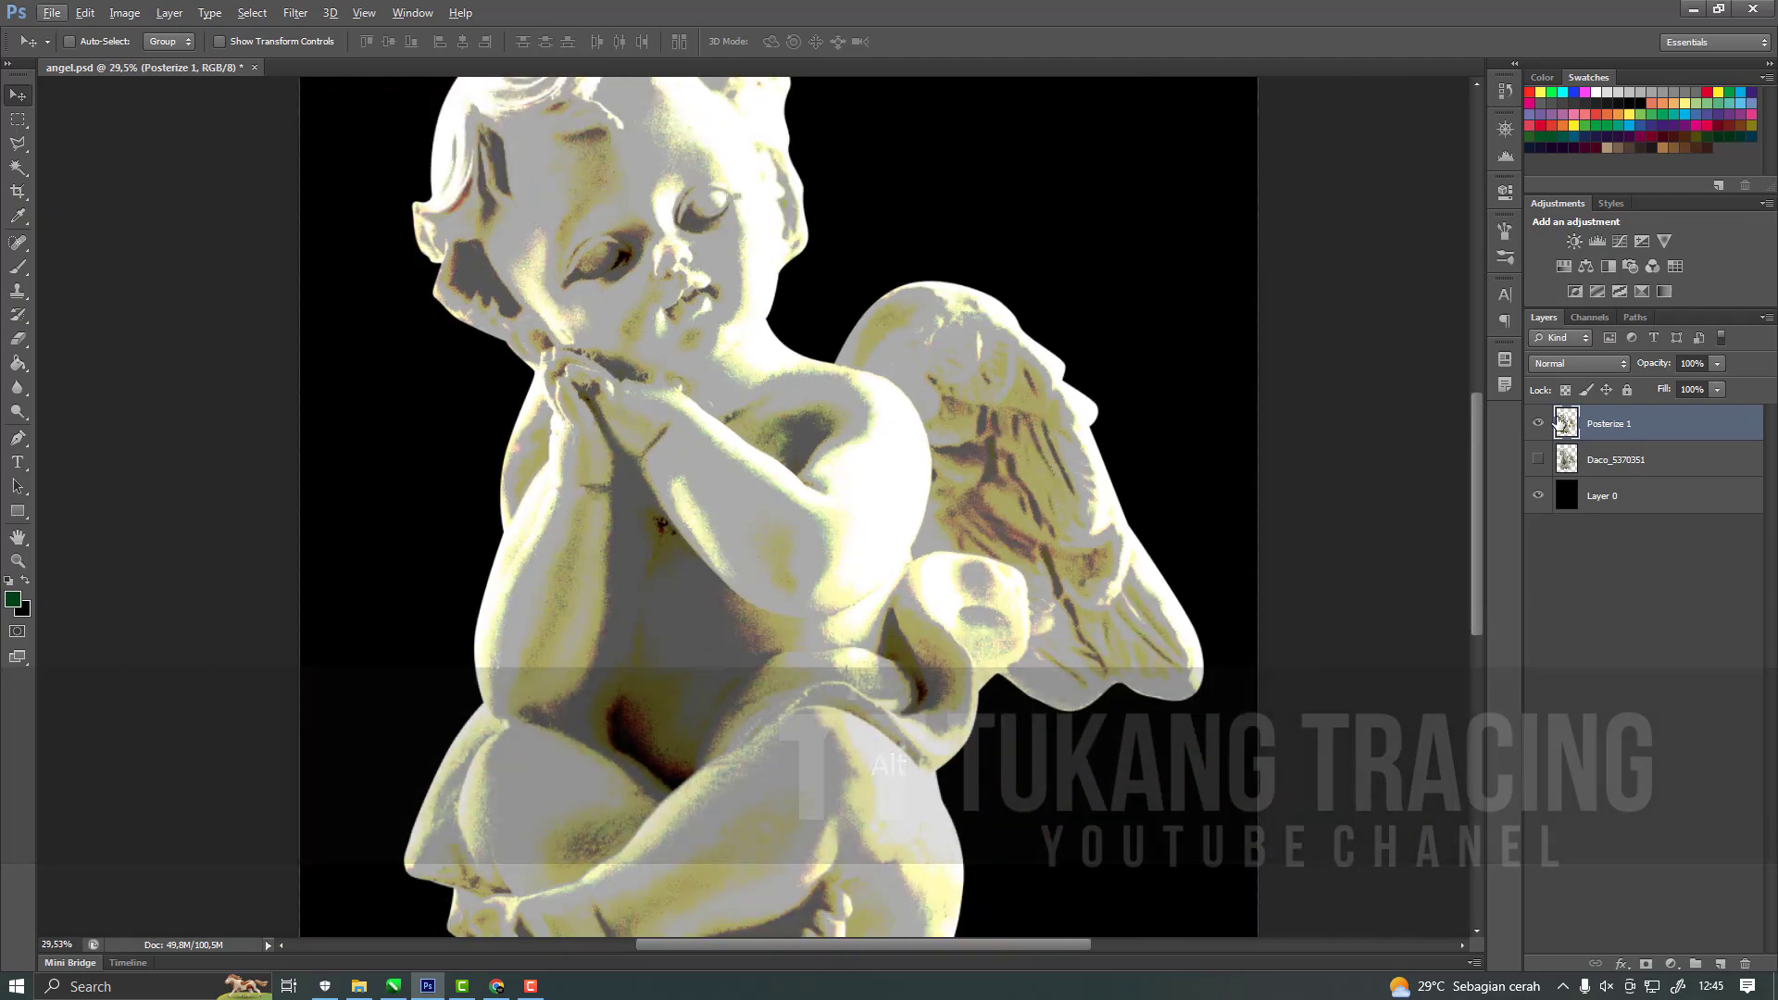
pyautogui.keyDown('alt'); pyautogui.scroll(2, 786, 571); pyautogui.keyUp('alt')
pyautogui.keyDown('alt'); pyautogui.scroll(3, 785, 571); pyautogui.keyUp('alt')
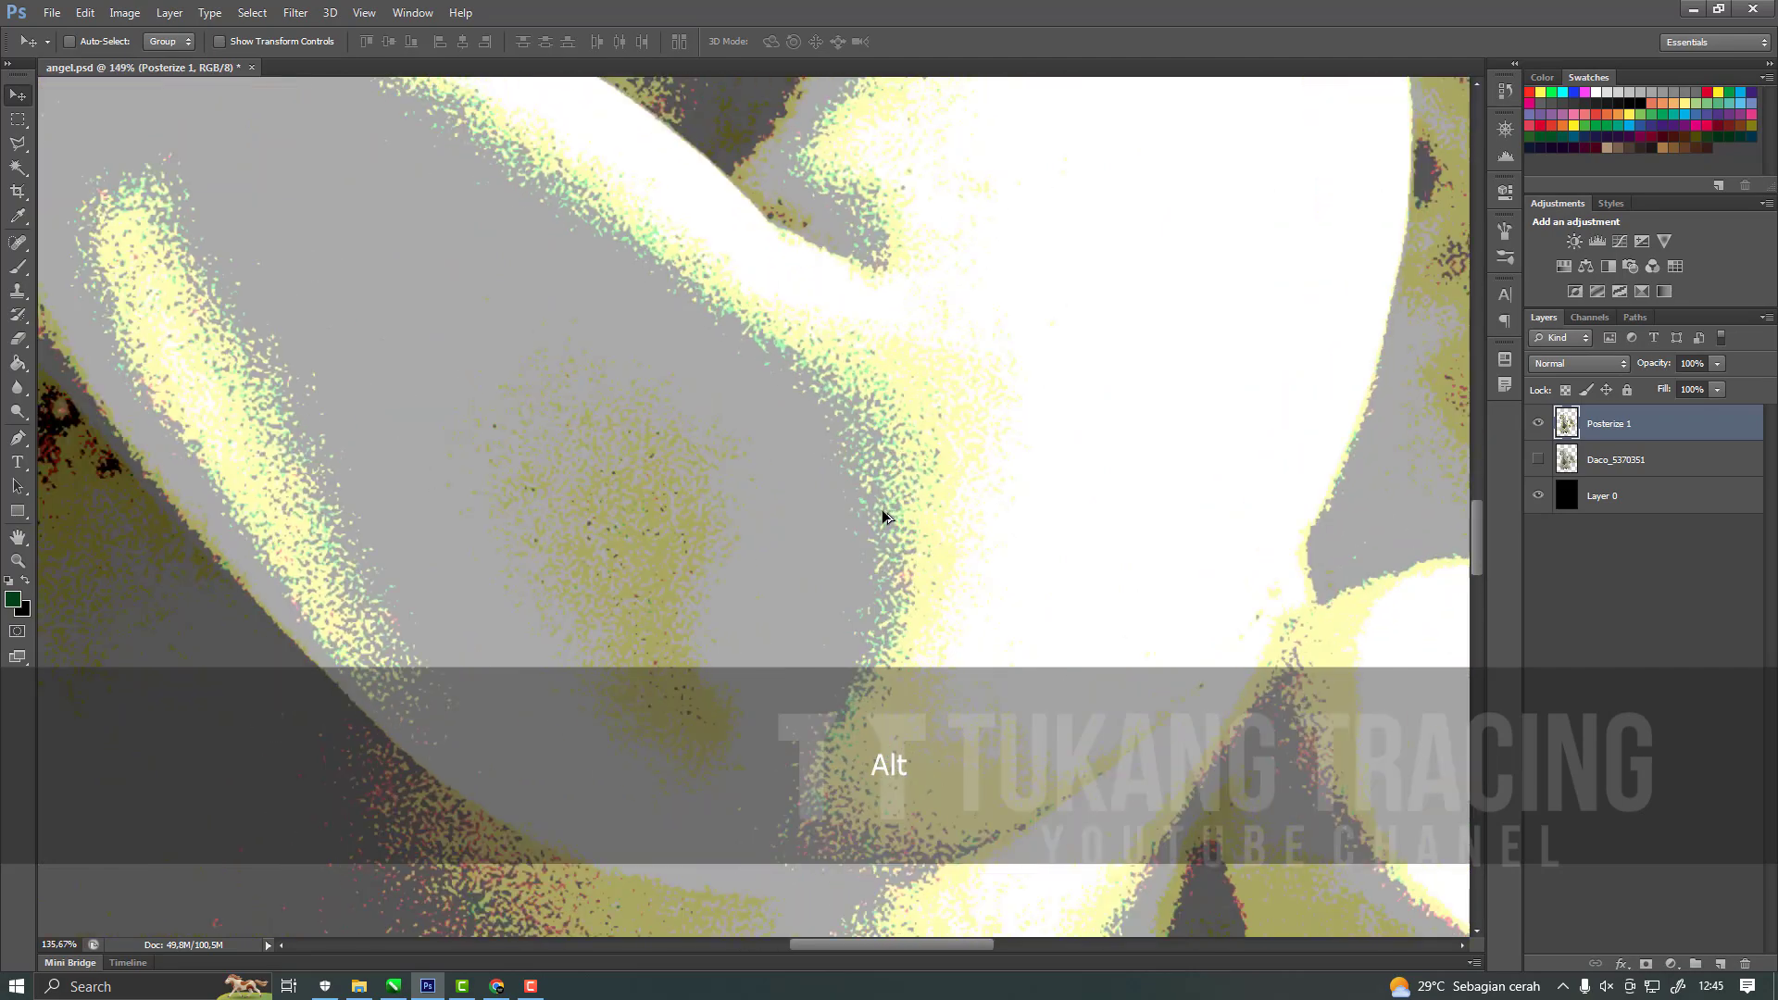
pyautogui.keyDown('alt'); pyautogui.scroll(-4, 889, 513); pyautogui.keyUp('alt')
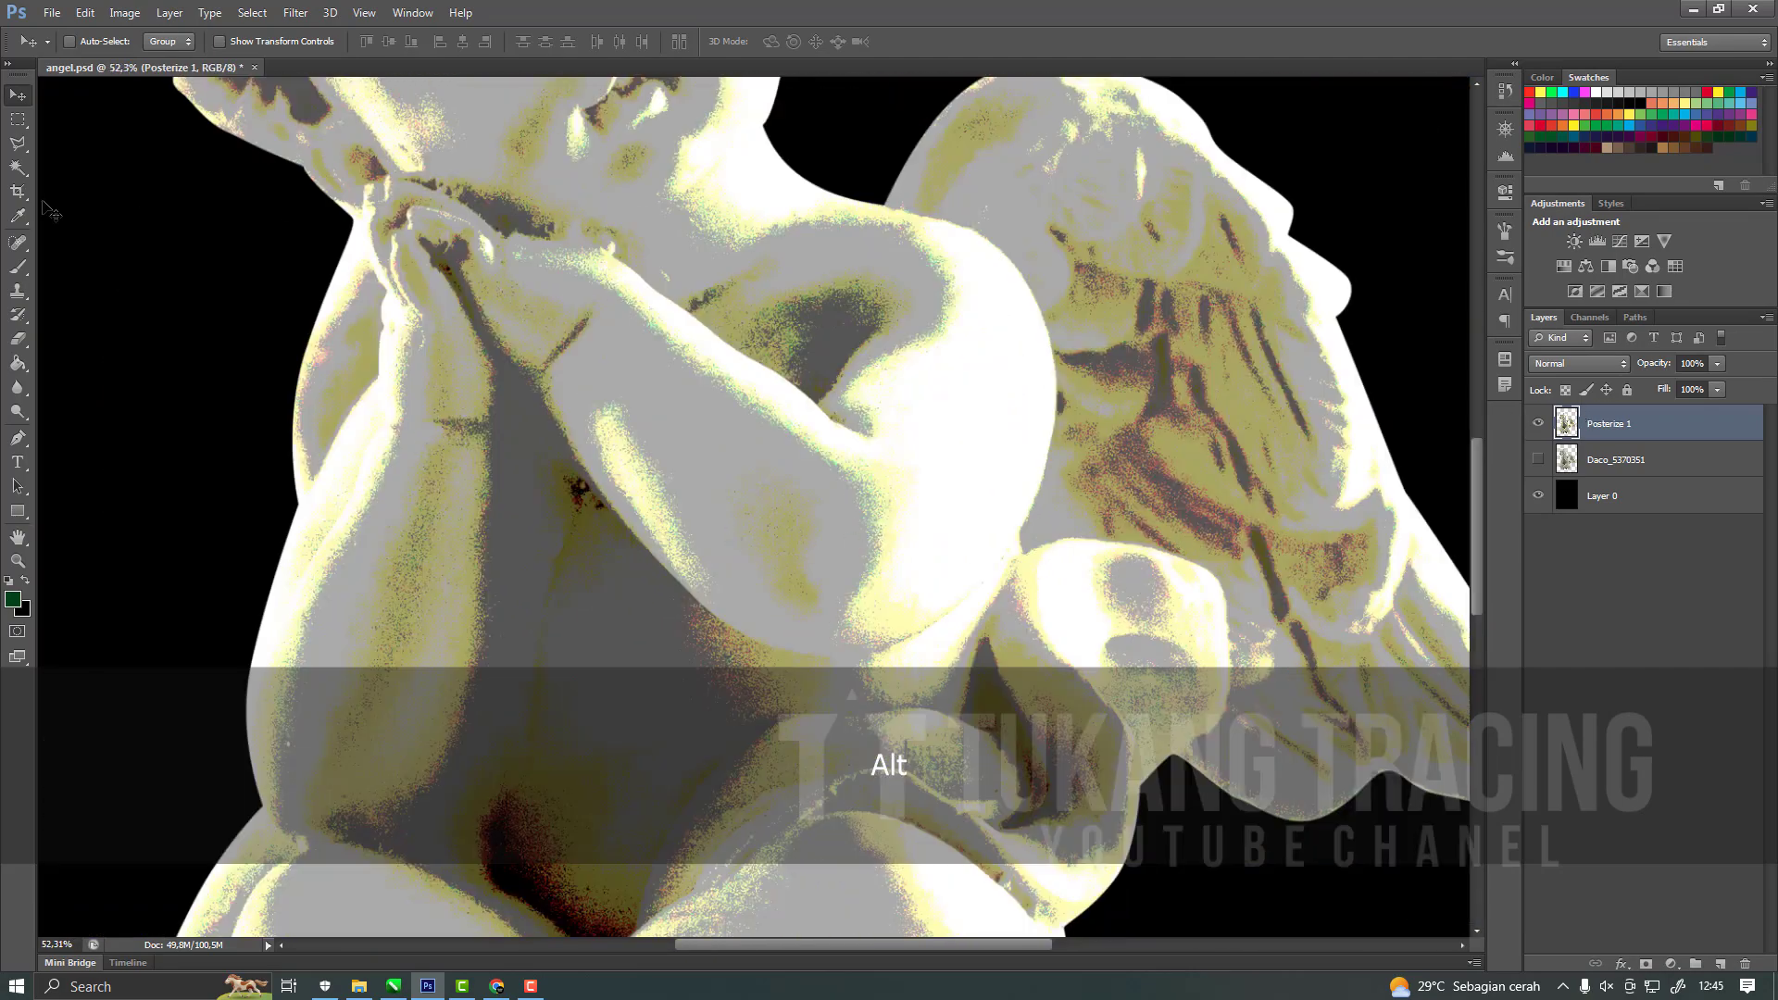
# Select the dark grey tone on the cherub's torso with the Magic Wand and extend the selection to similar tones across the statue.
pyautogui.click(18, 168)
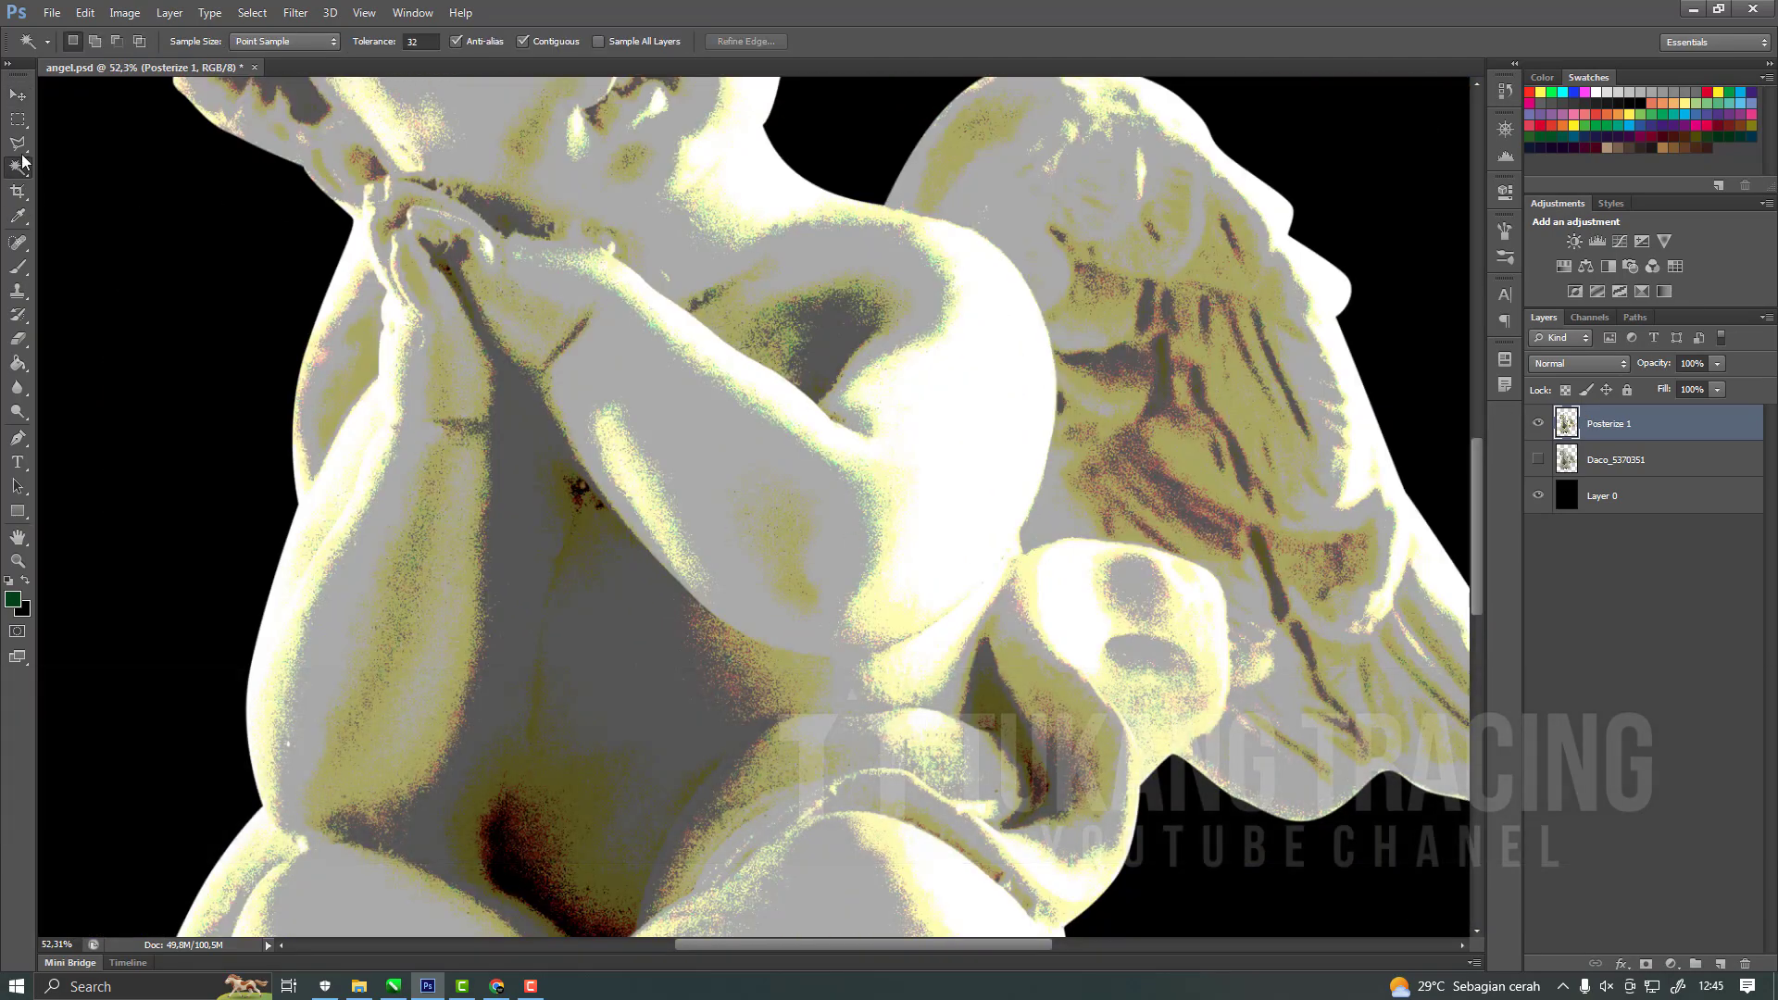
pyautogui.keyDown('alt'); pyautogui.scroll(1, 781, 646); pyautogui.keyUp('alt')
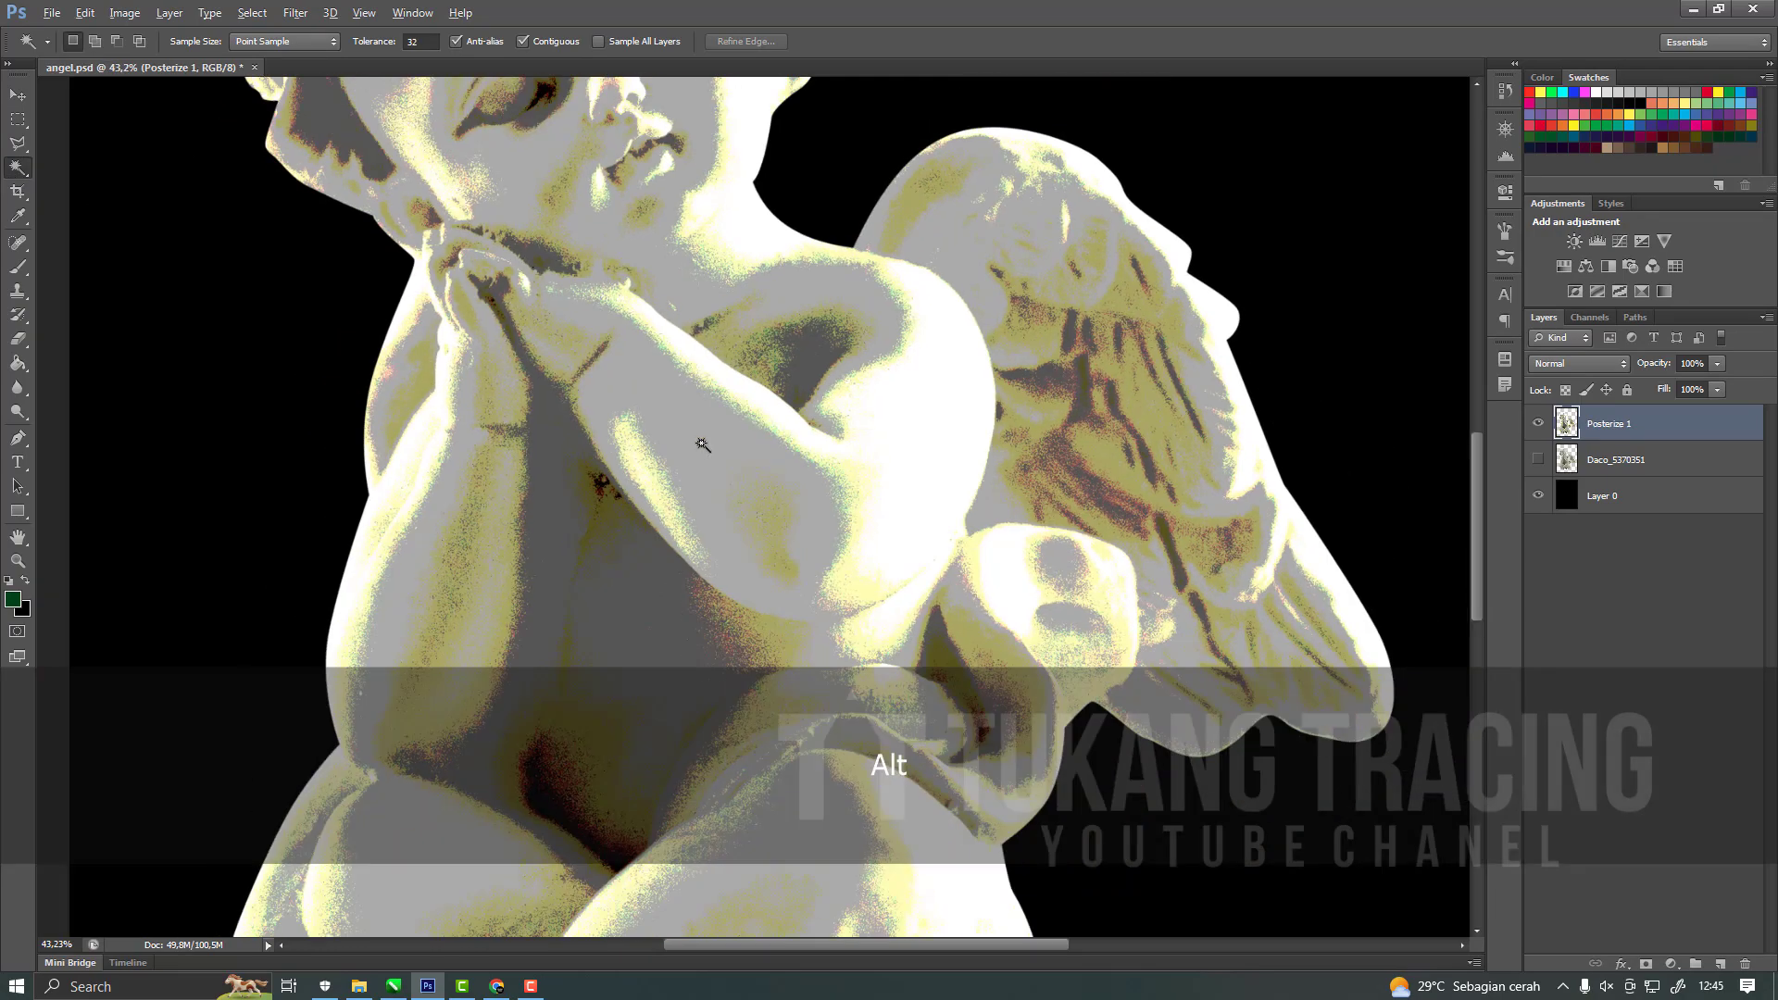
pyautogui.keyDown('alt'); pyautogui.scroll(-4, 795, 408); pyautogui.keyUp('alt')
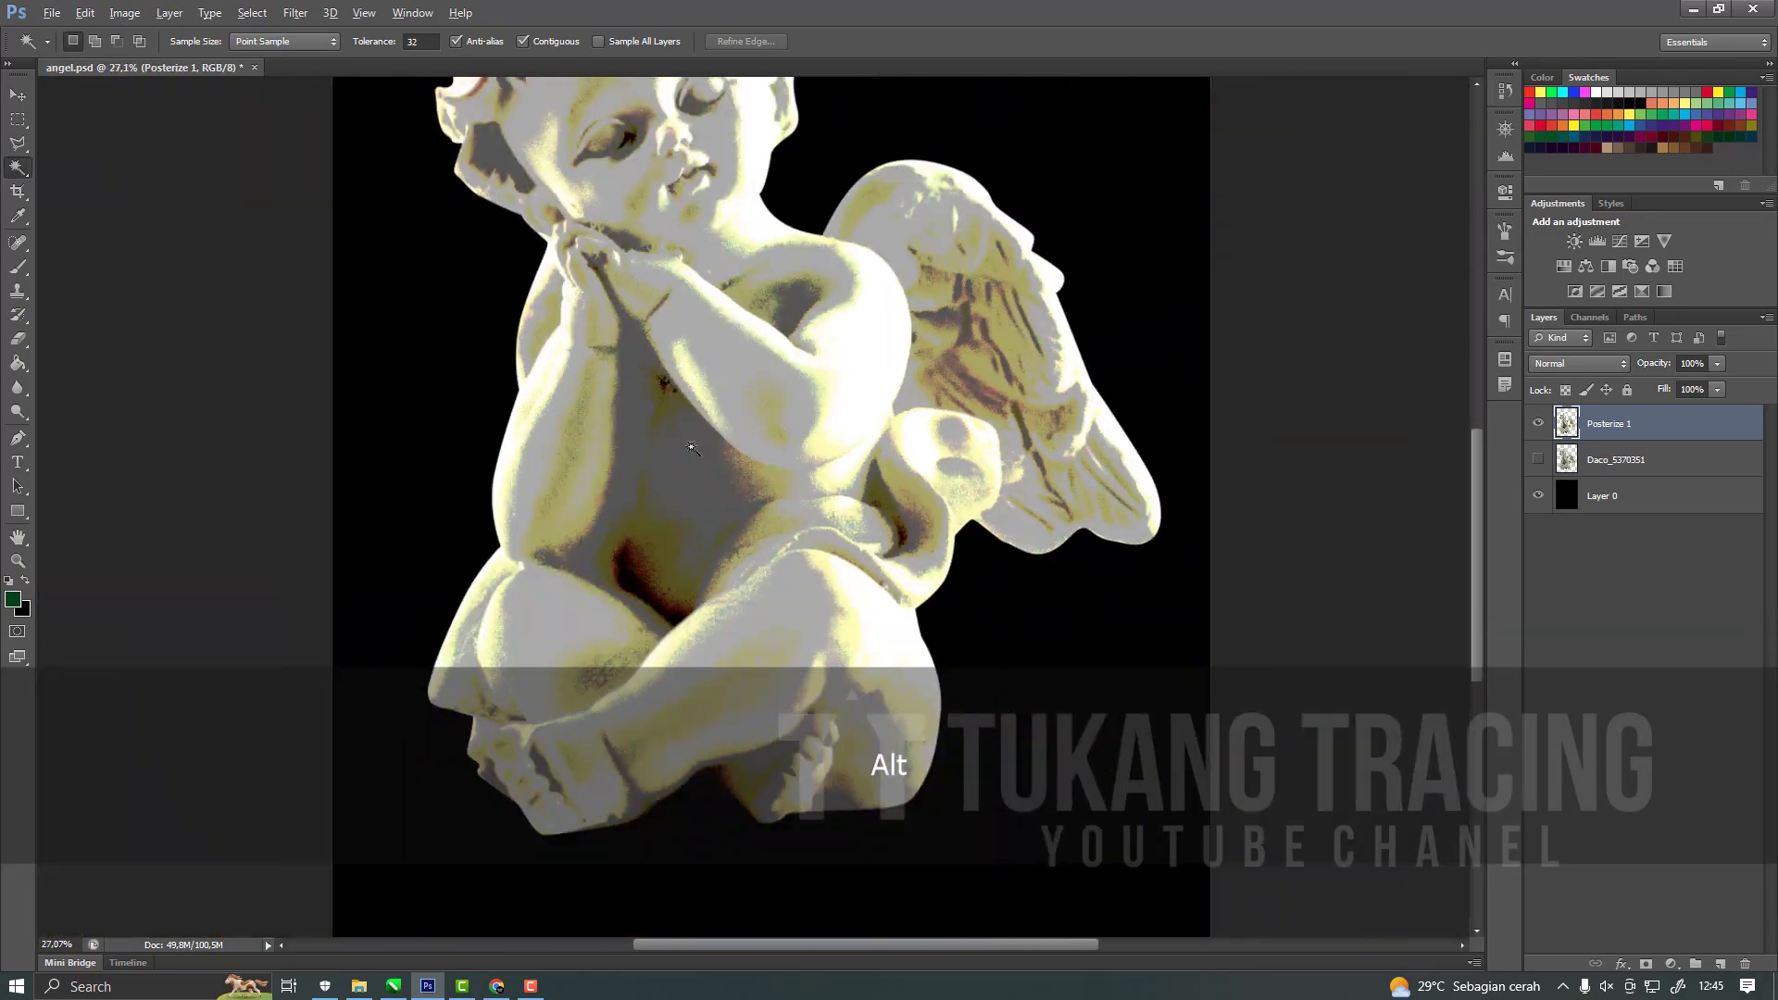
pyautogui.keyDown('alt'); pyautogui.scroll(3, 709, 404); pyautogui.keyUp('alt')
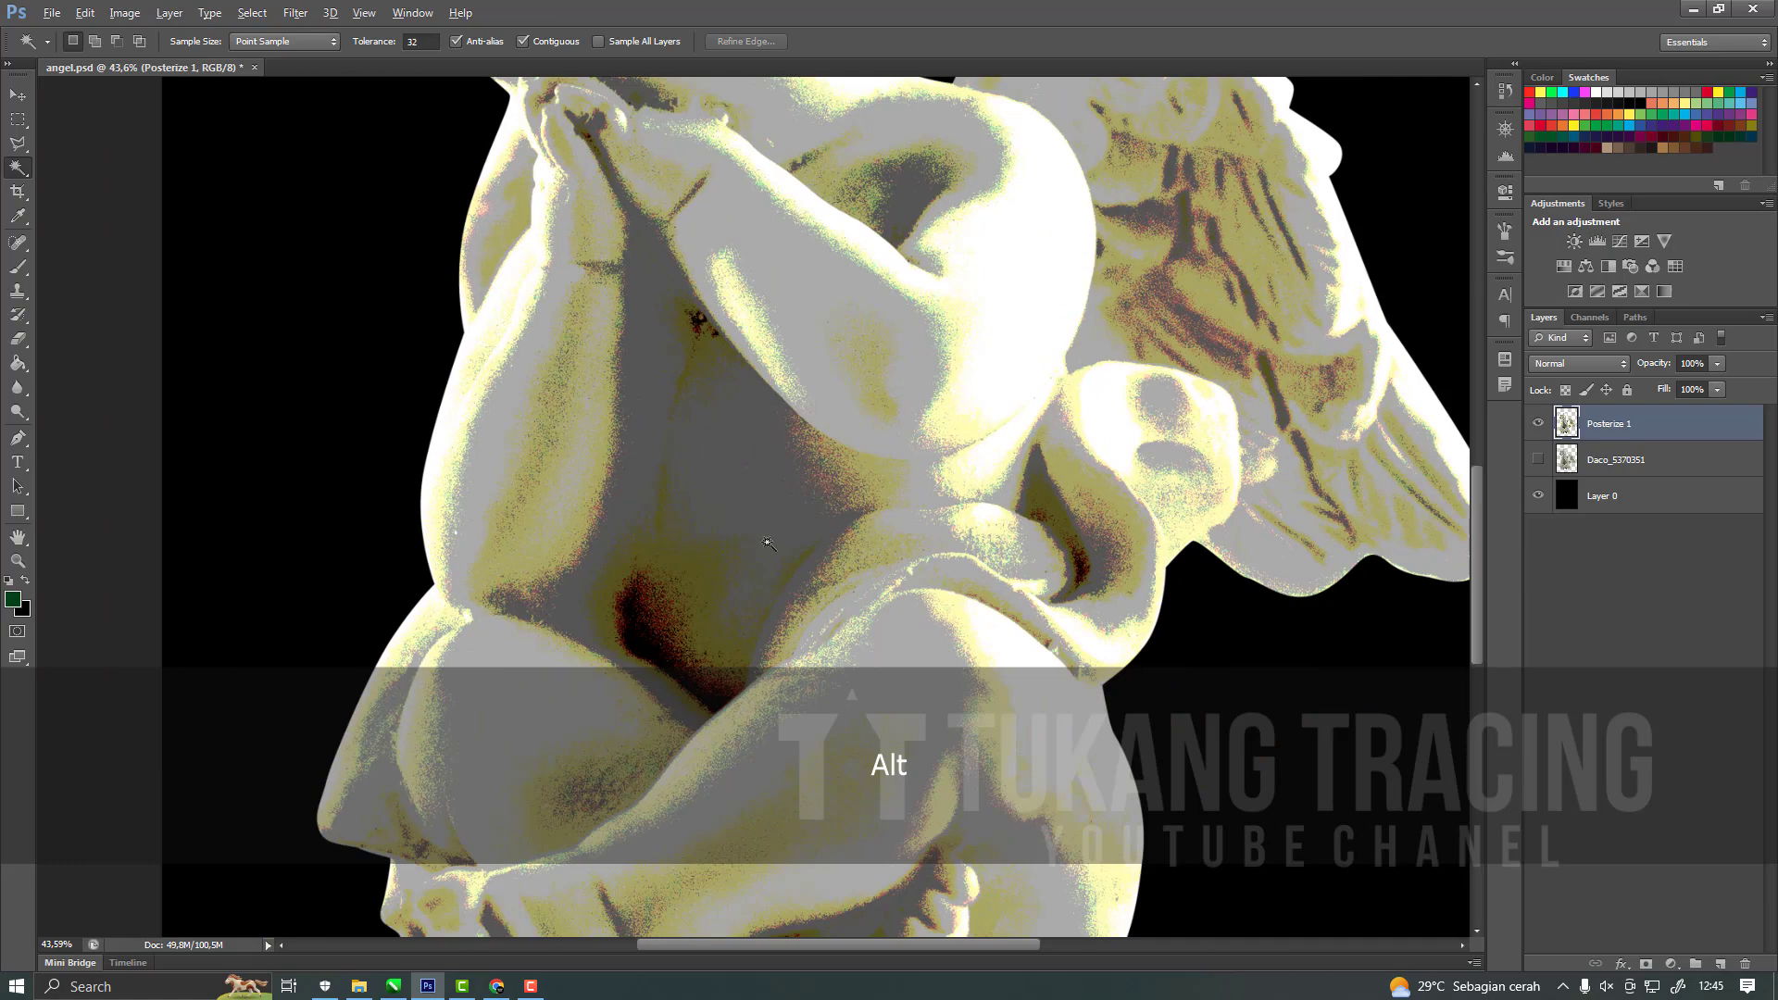
pyautogui.keyDown('alt'); pyautogui.scroll(2, 756, 466); pyautogui.keyUp('alt')
pyautogui.click(713, 469)
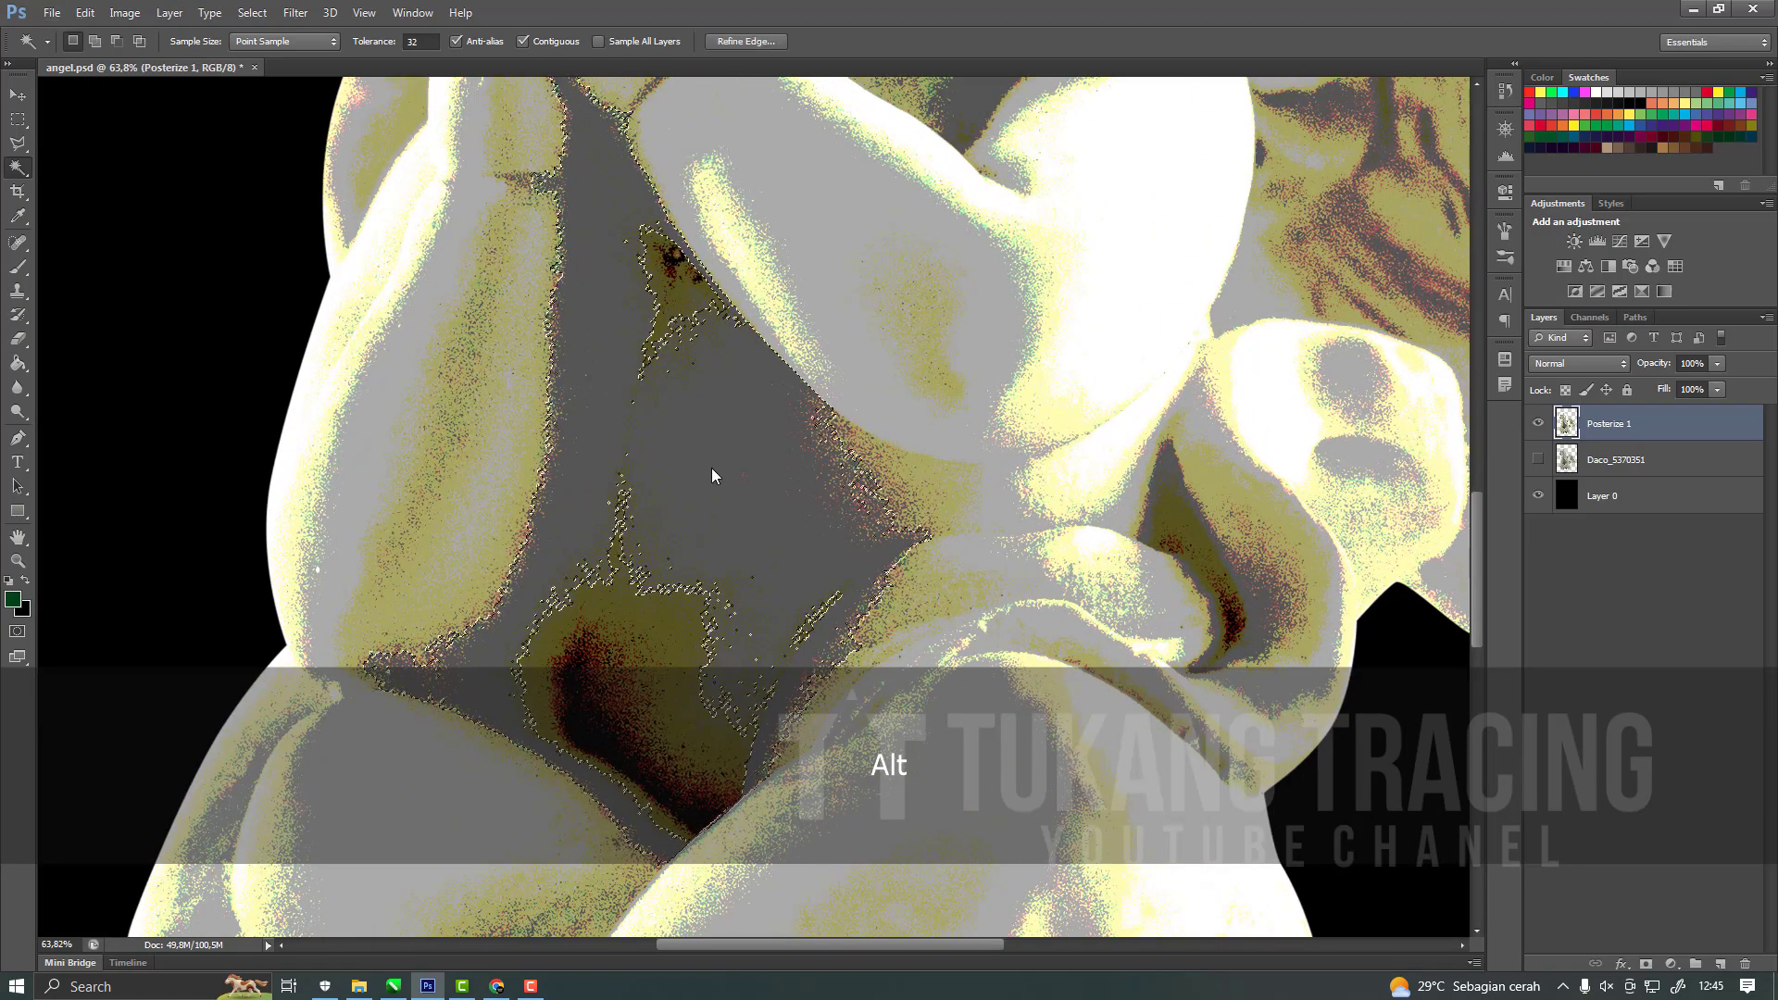
pyautogui.rightClick(714, 489)
pyautogui.click(790, 731)
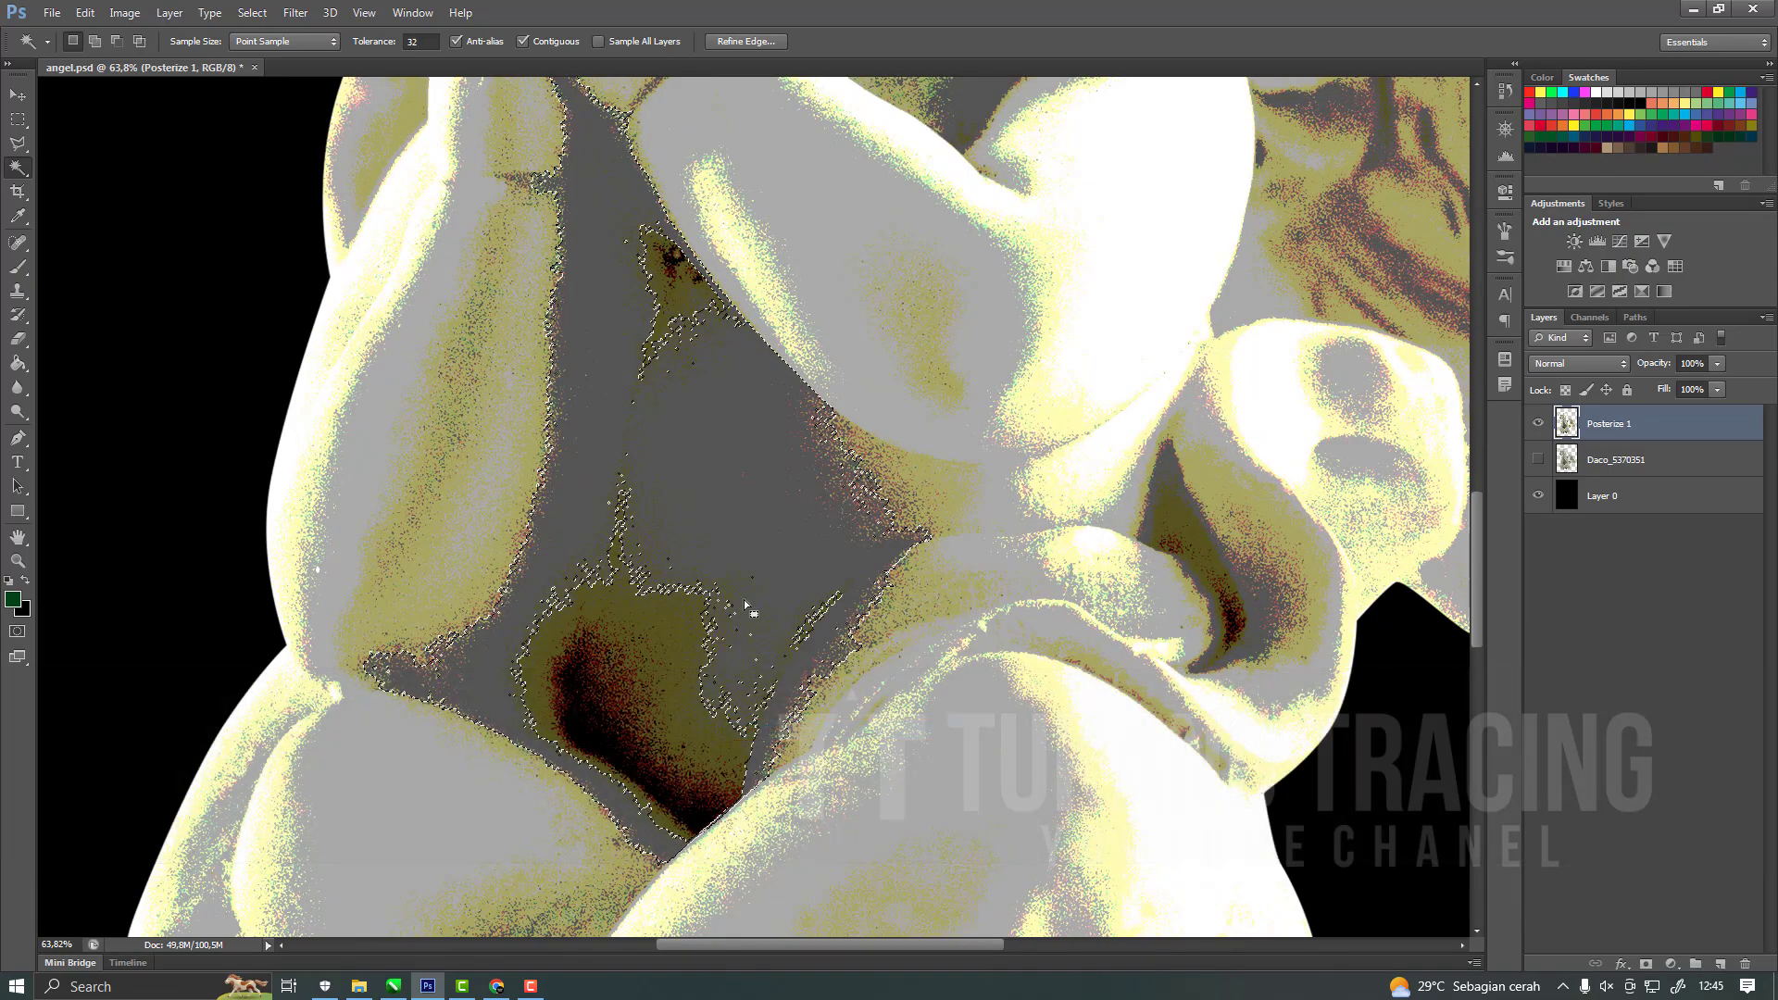
pyautogui.keyDown('alt'); pyautogui.scroll(-3, 712, 505); pyautogui.keyUp('alt')
pyautogui.keyDown('alt'); pyautogui.scroll(6, 713, 505); pyautogui.keyUp('alt')
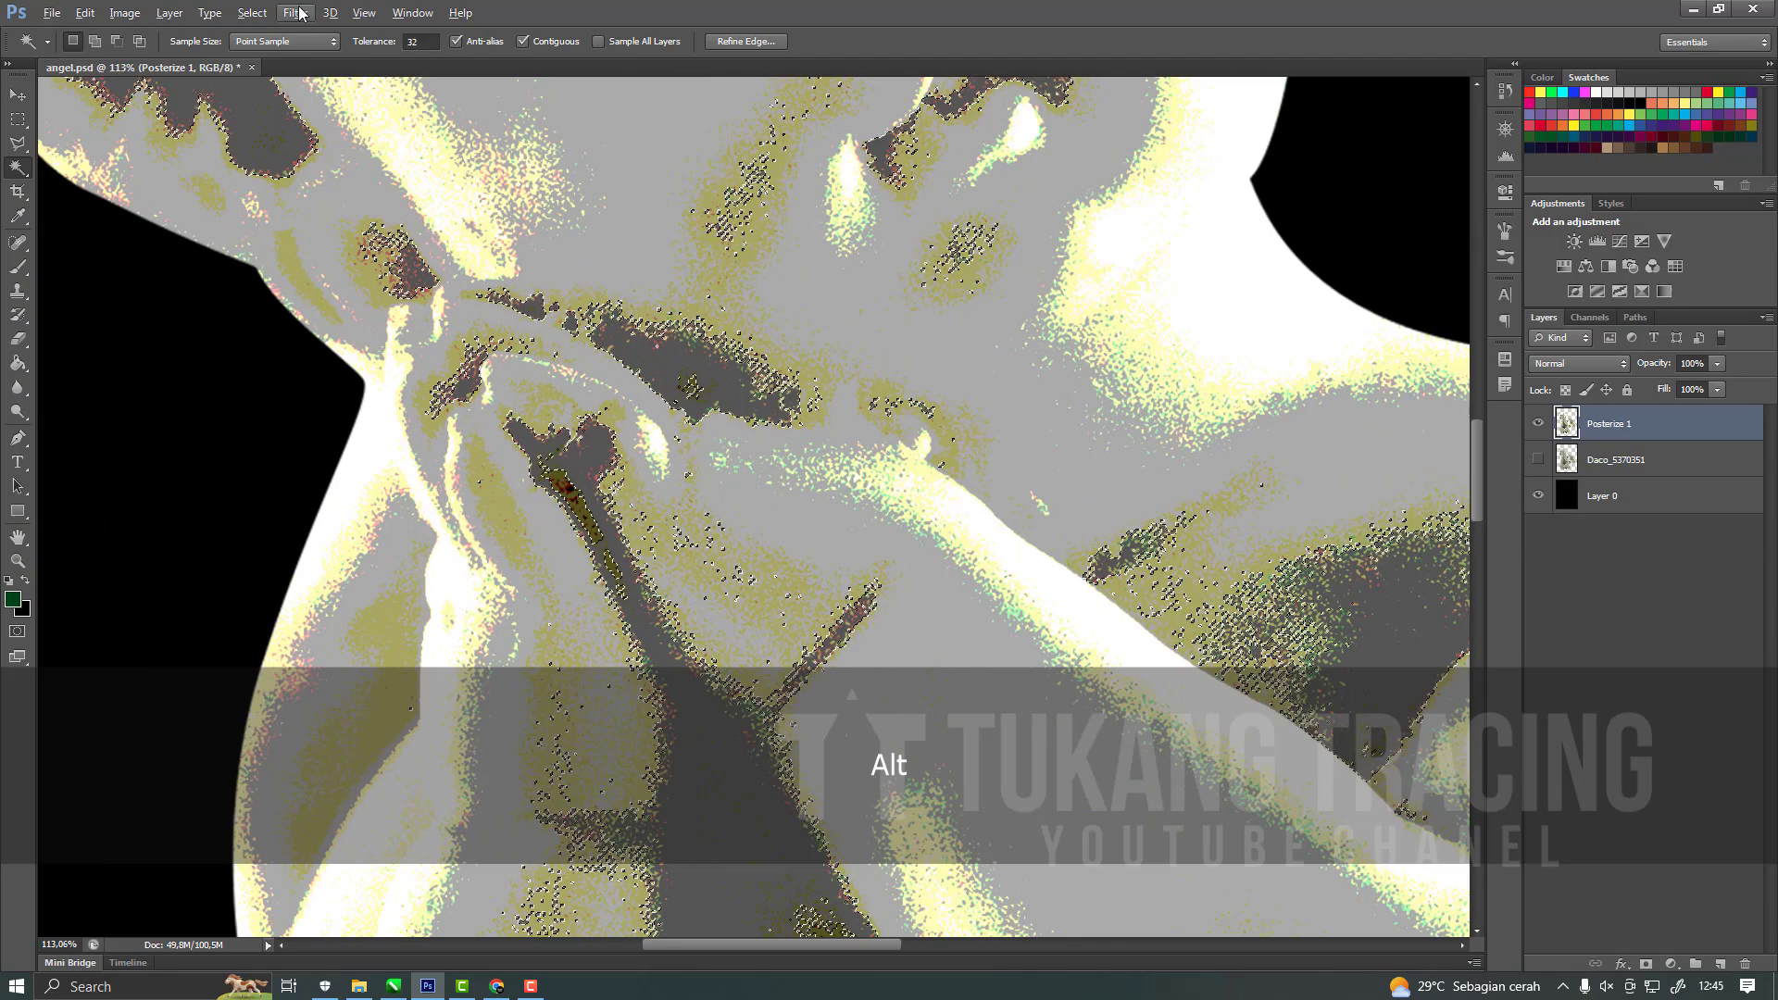
# Expand the dark grey selection by 2 pixels.
pyautogui.click(252, 13)
pyautogui.moveTo(320, 217)
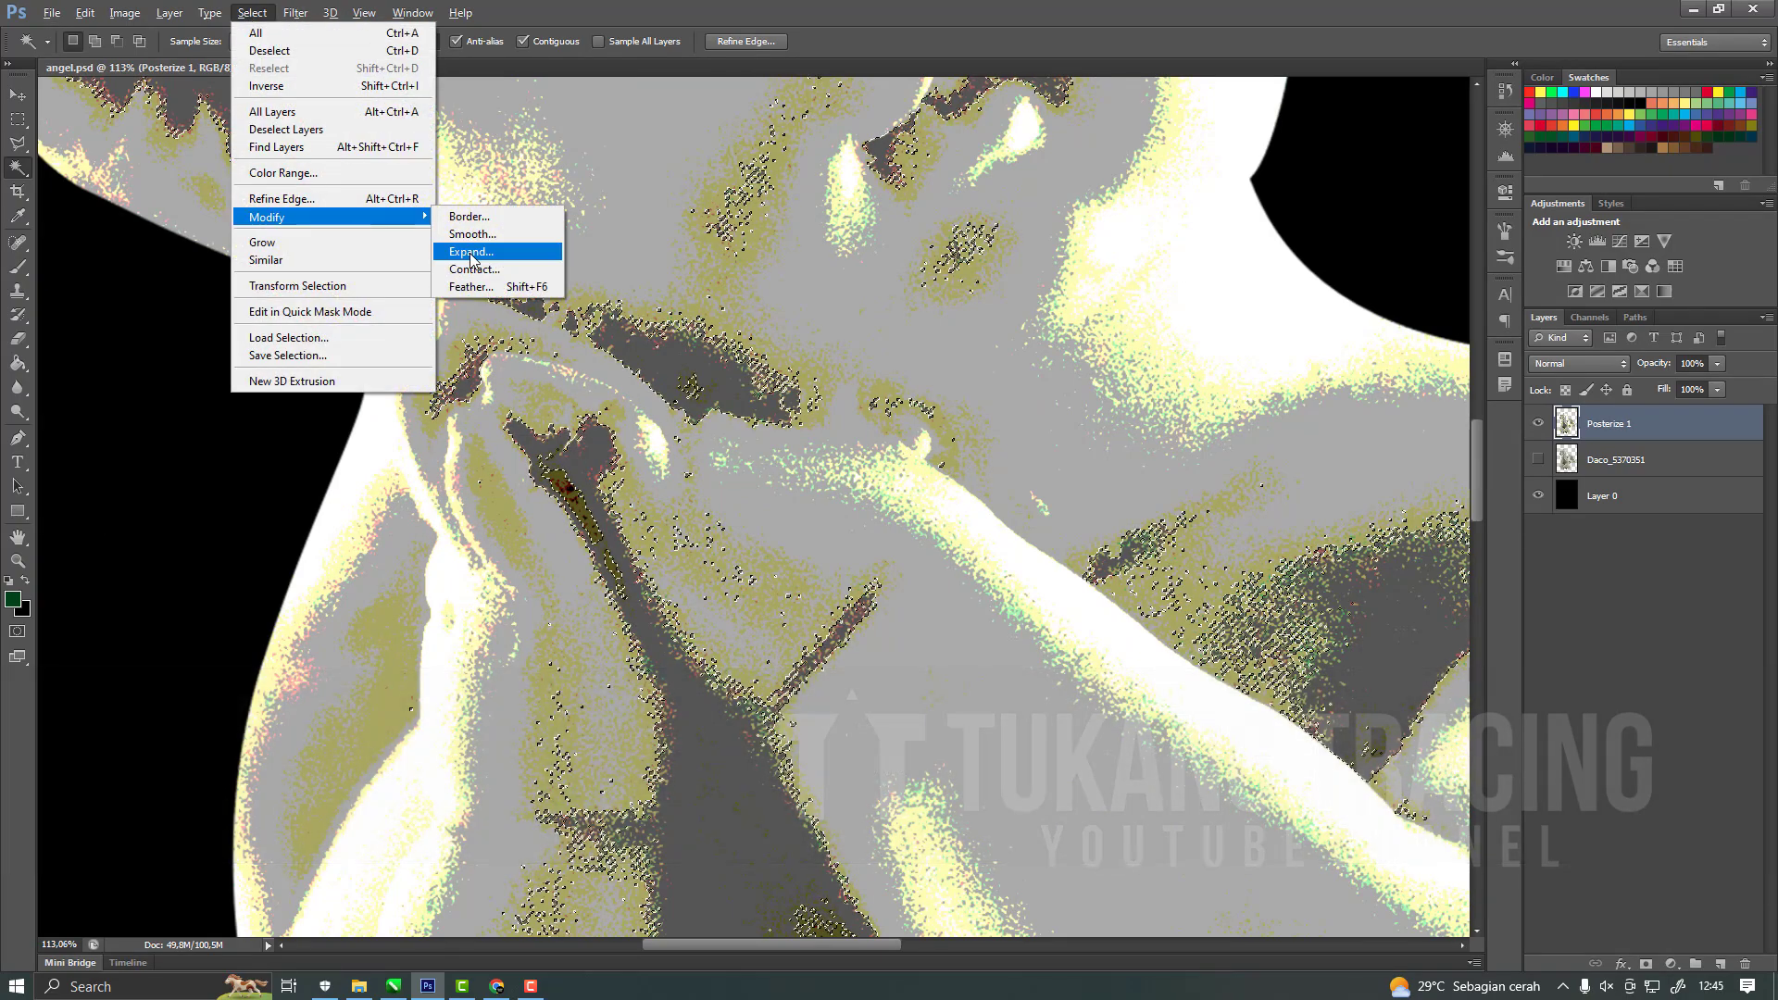
pyautogui.click(482, 246)
pyautogui.write('2')
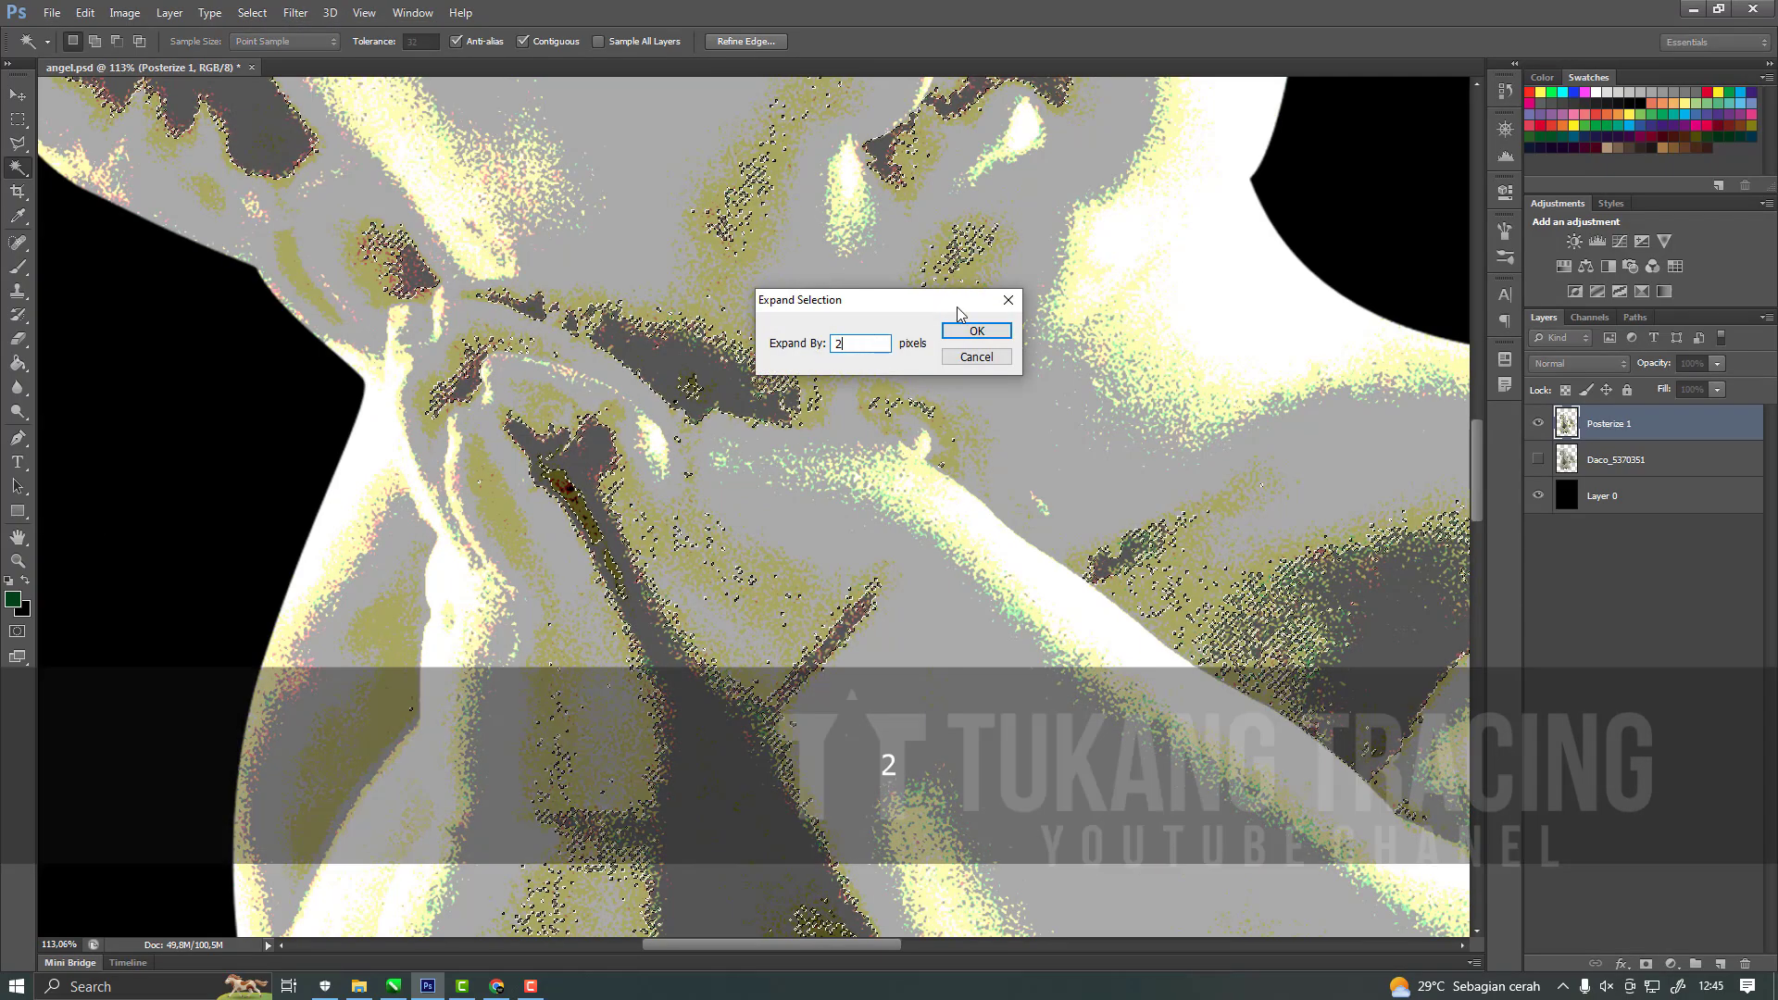
pyautogui.click(977, 332)
# Examine the expanded selection's edges on the cherub's torso, arms and wing.
pyautogui.scroll(-5, 975, 333)
pyautogui.scroll(5, 729, 637)
pyautogui.scroll(-6, 729, 637)
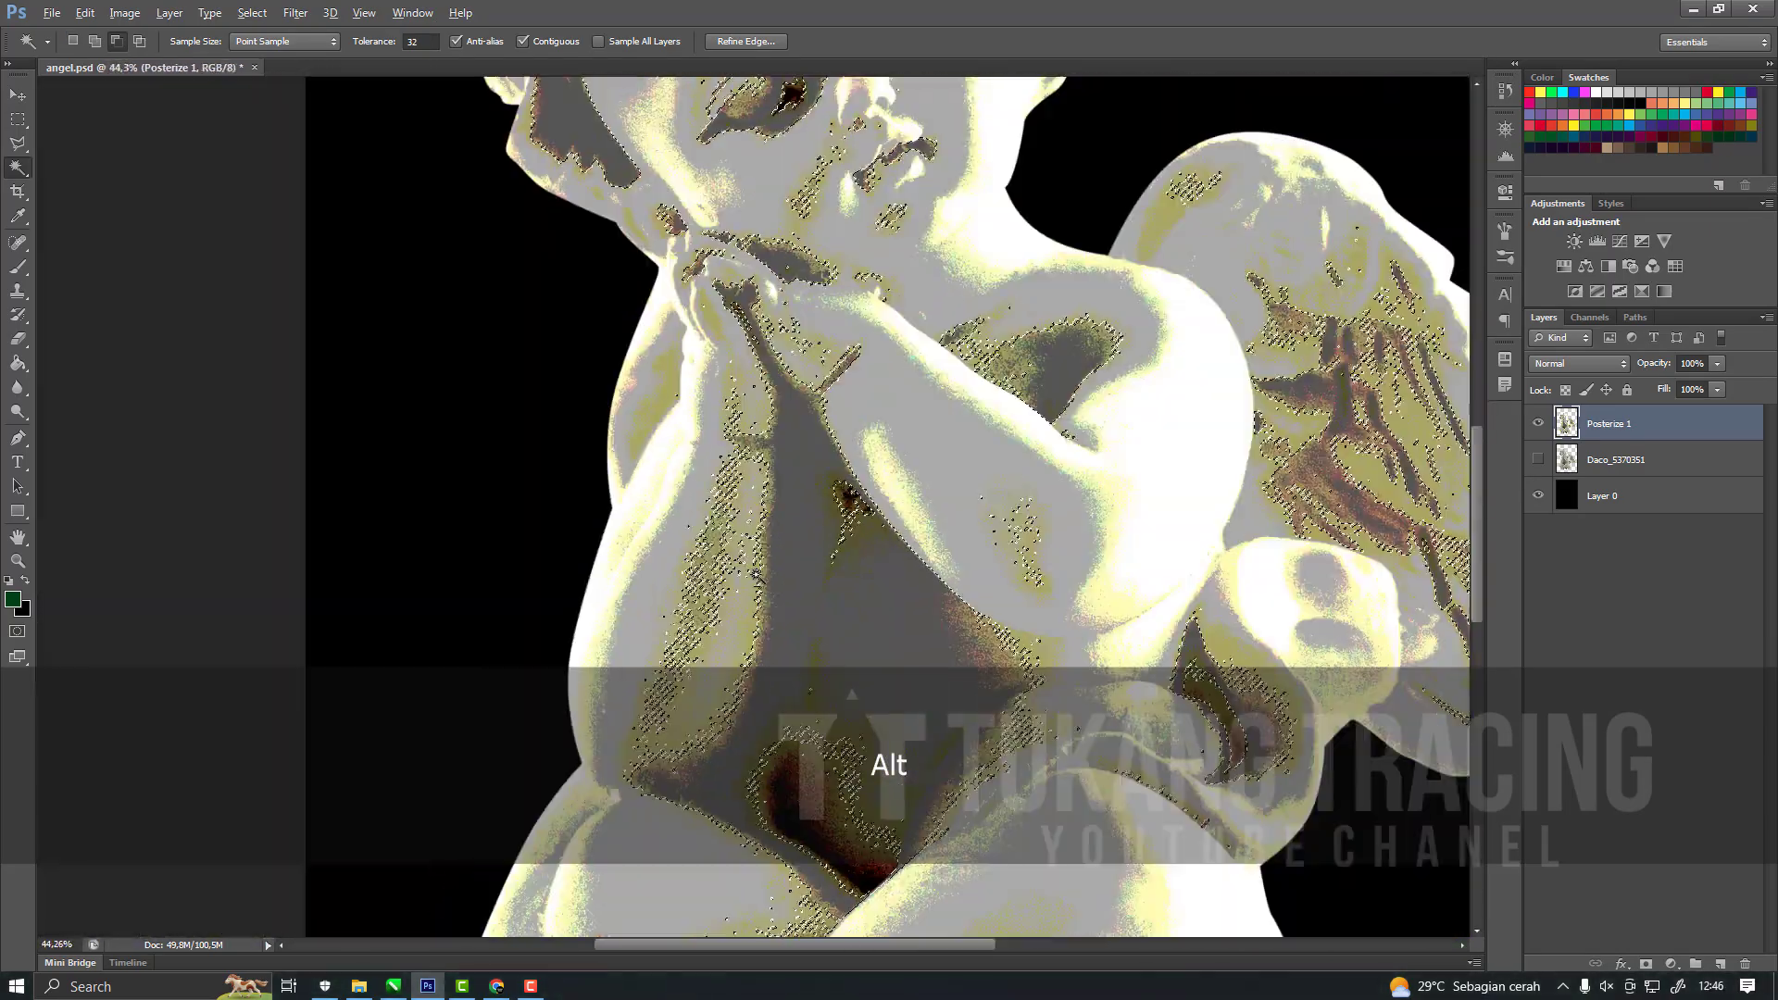
pyautogui.scroll(5, 1009, 575)
pyautogui.scroll(-4, 1009, 574)
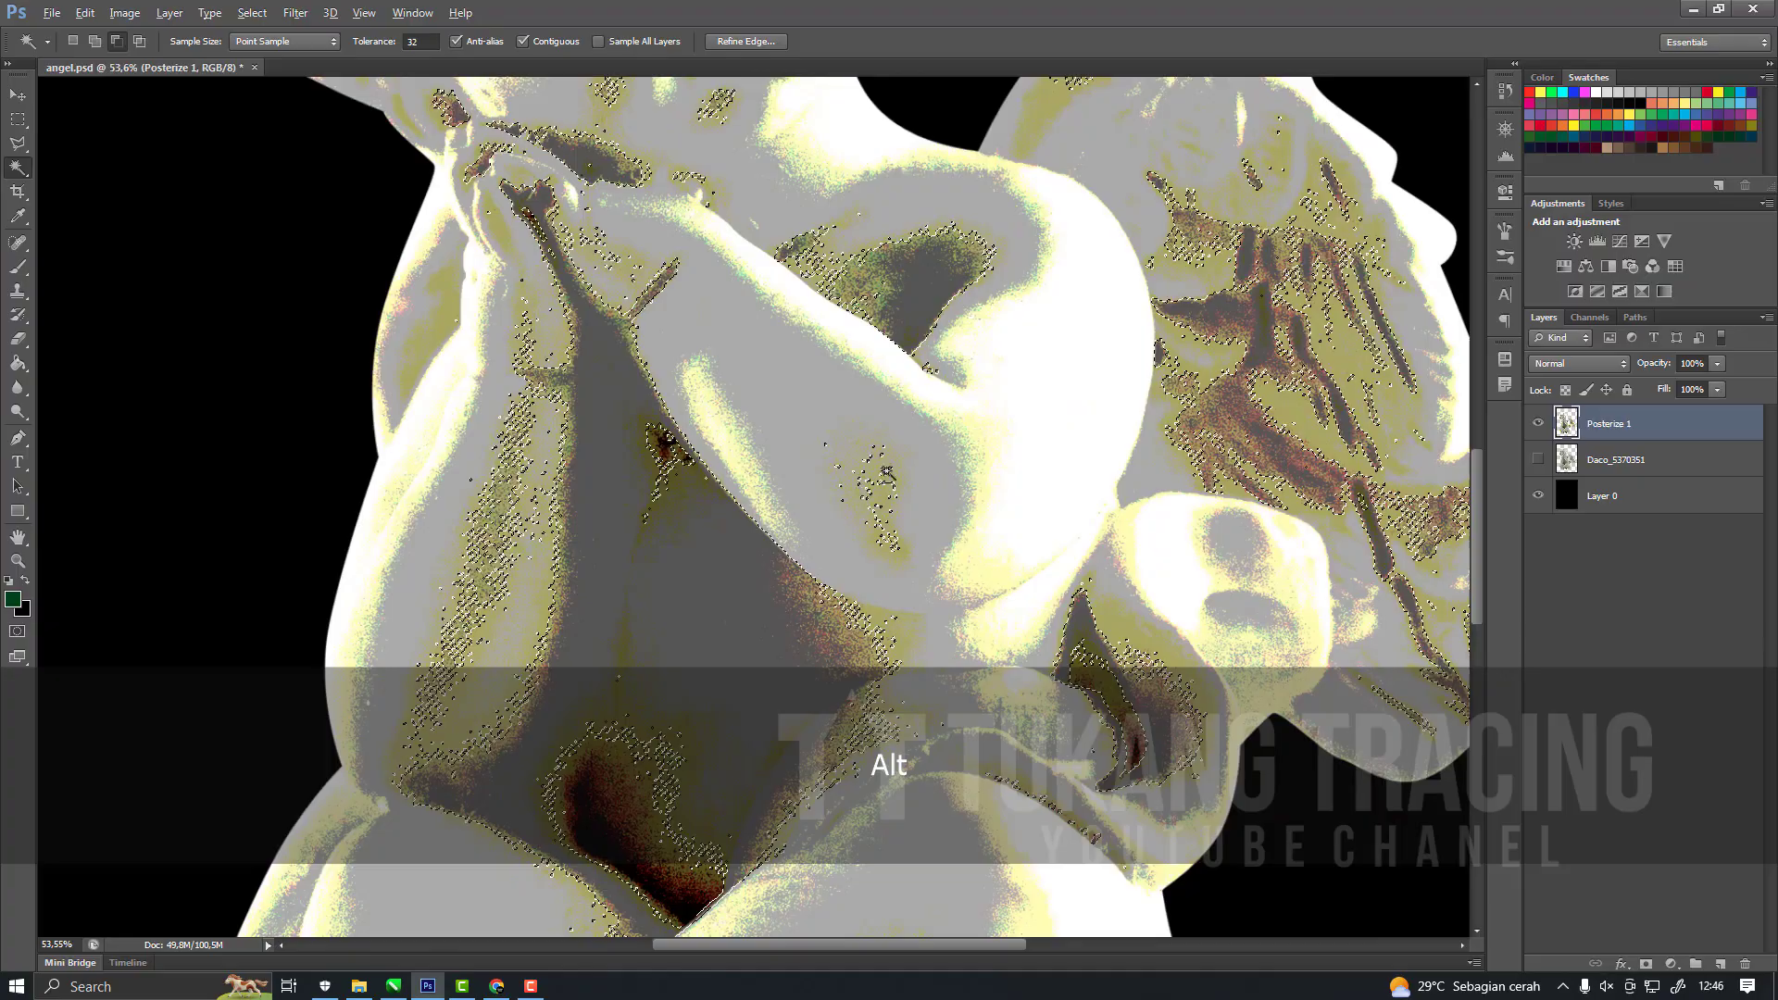
pyautogui.scroll(4, 1296, 554)
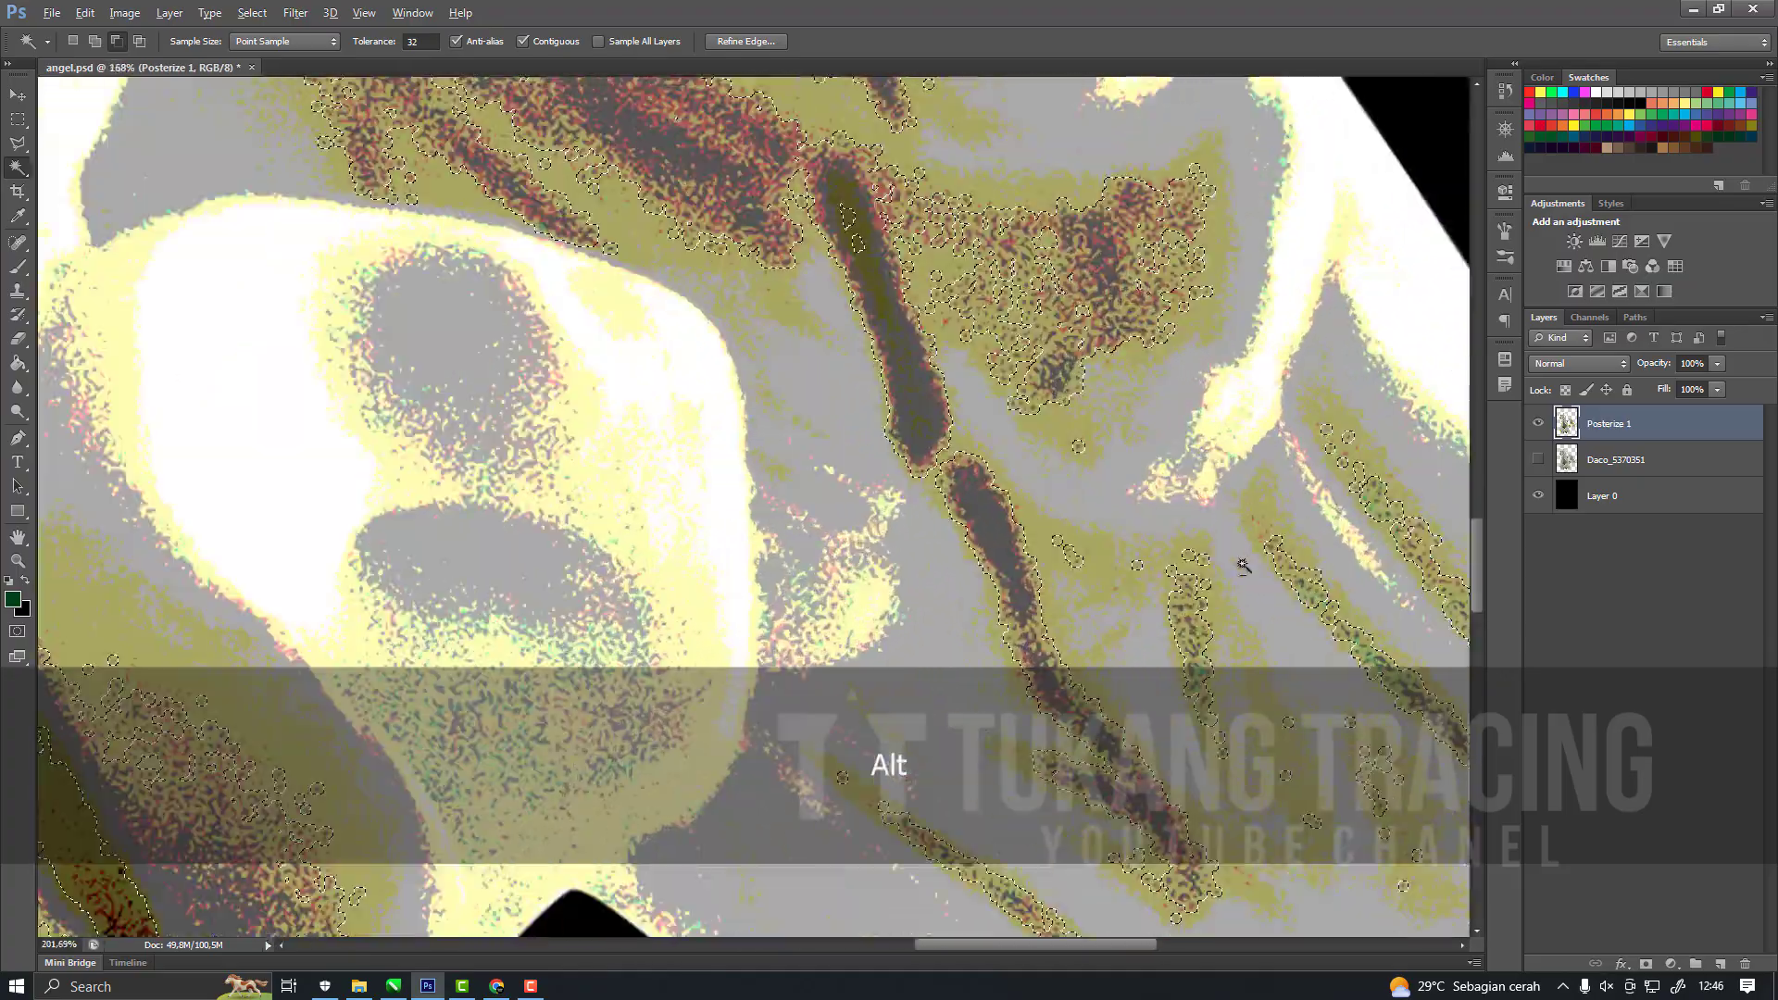
pyautogui.scroll(2, 686, 456)
pyautogui.scroll(-2, 798, 481)
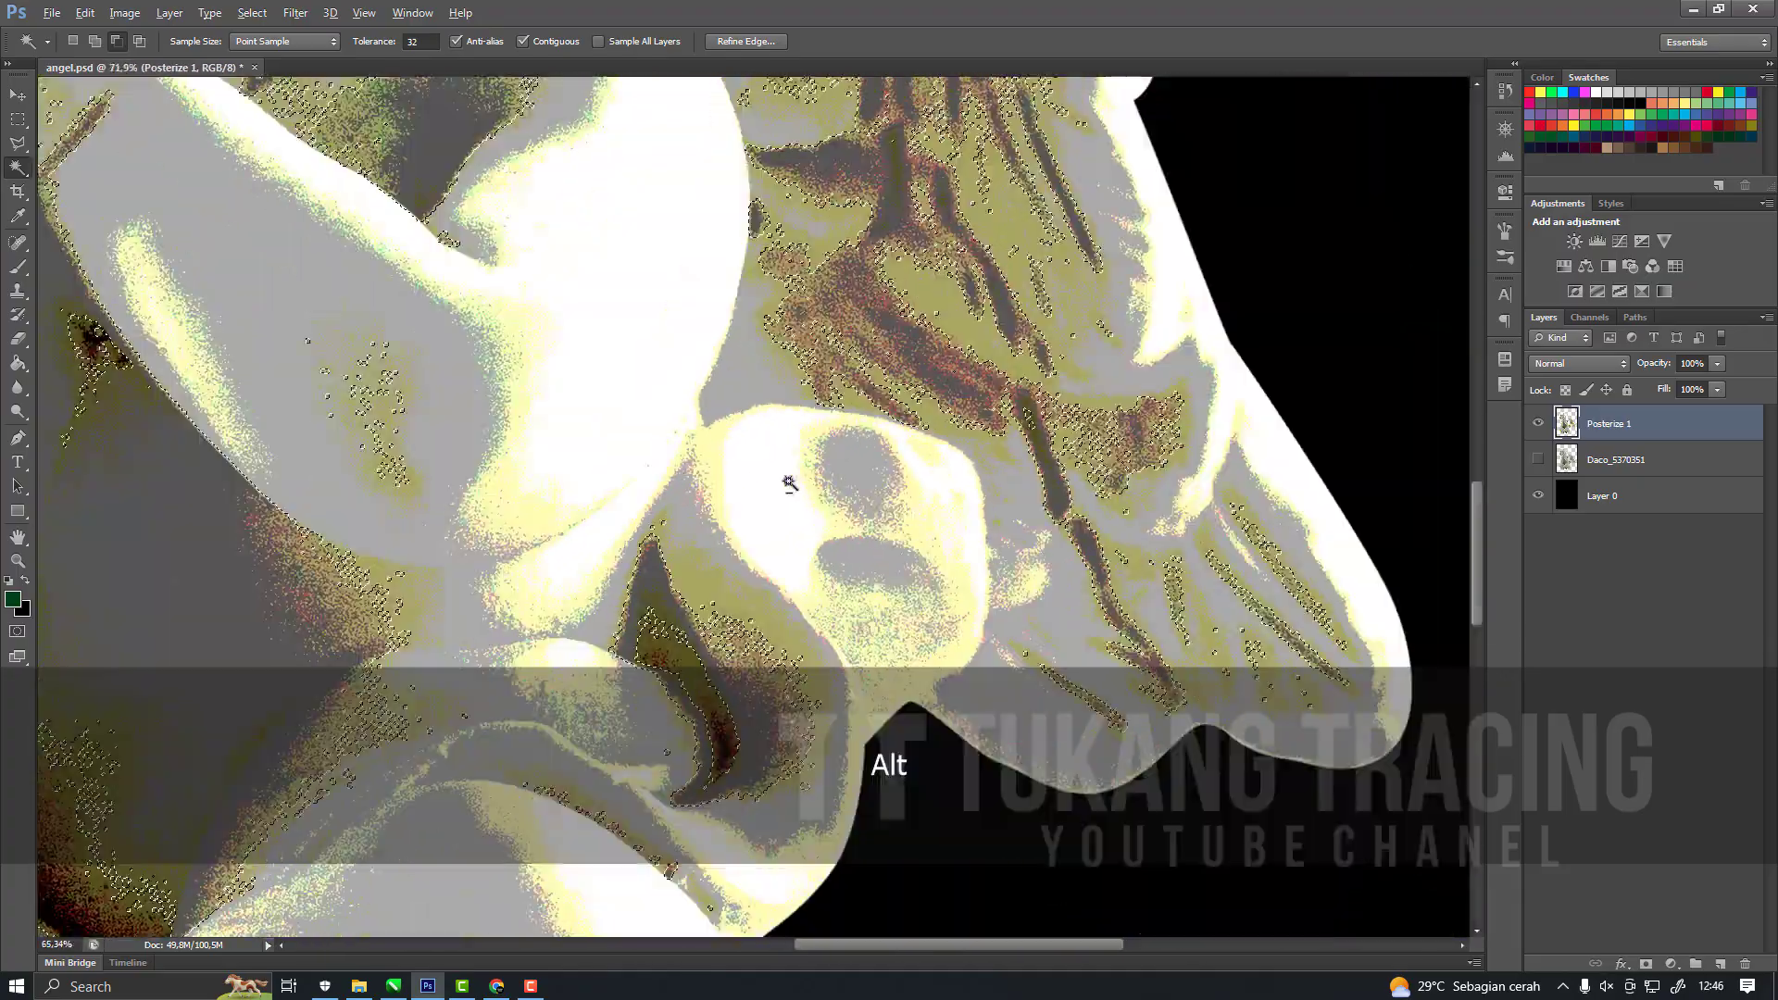
pyautogui.scroll(3, 342, 496)
# Smooth the dark grey selection with a sample radius of 2 pixels and check its edges over the cherub.
pyautogui.click(252, 13)
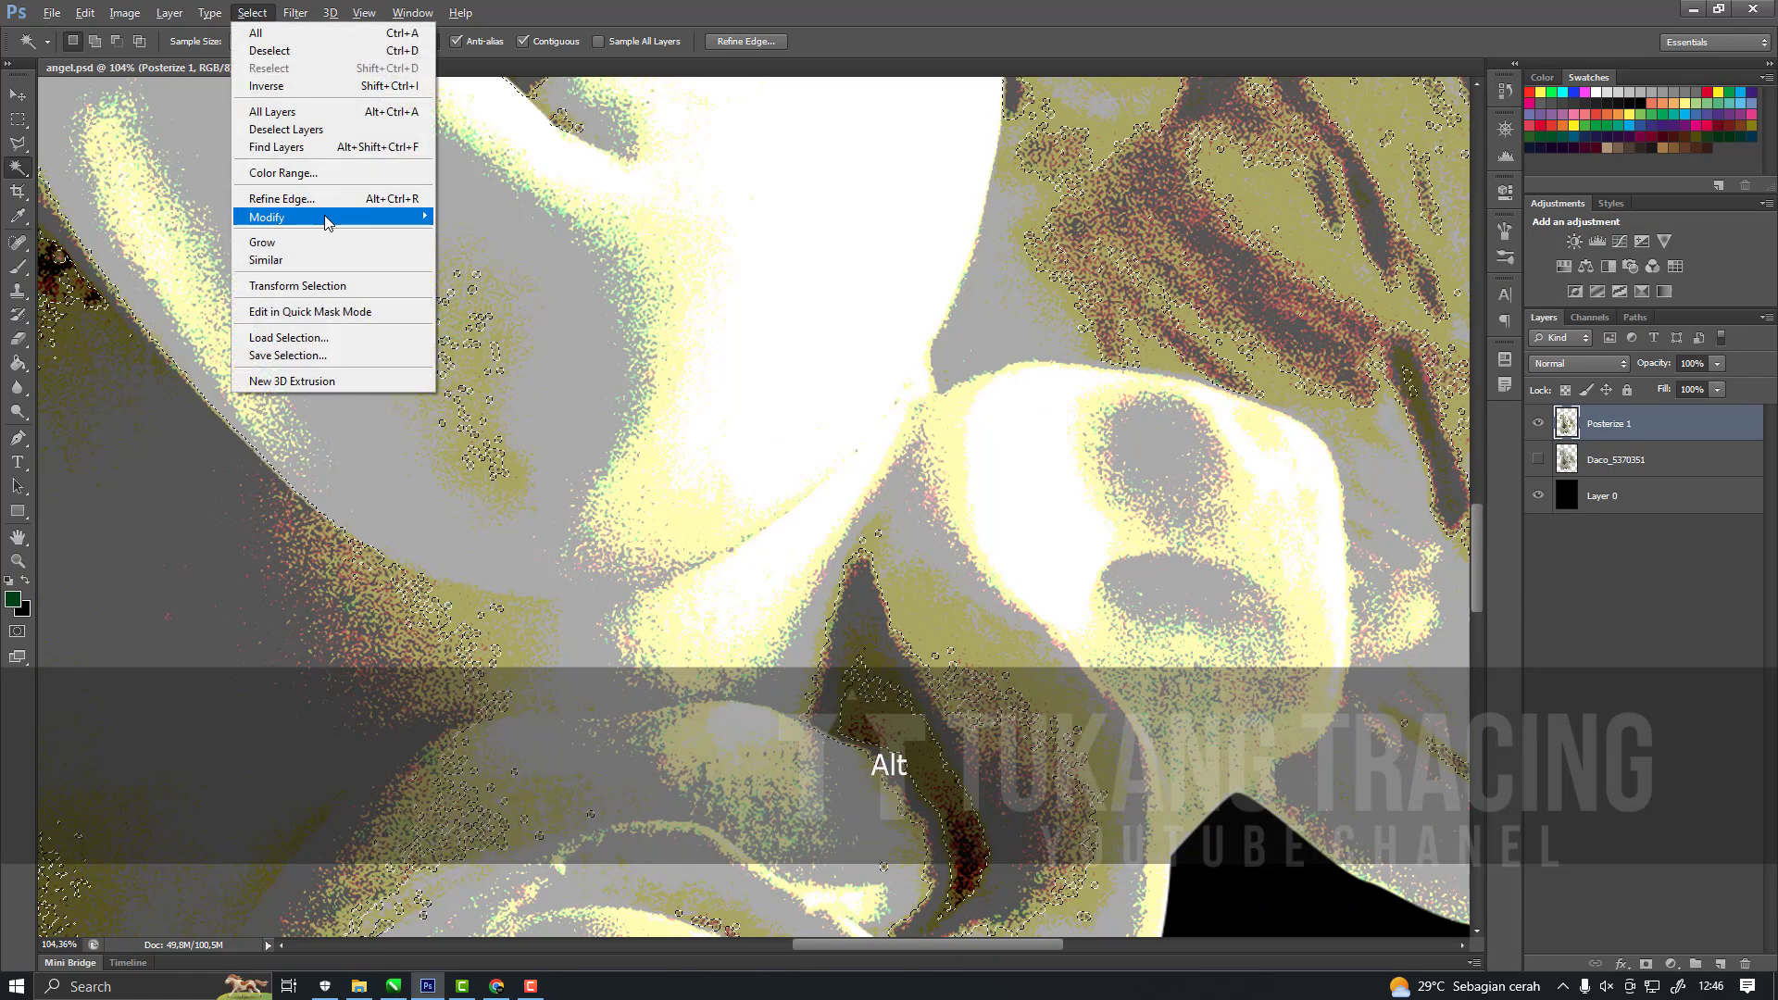
pyautogui.moveTo(324, 216)
pyautogui.click(508, 234)
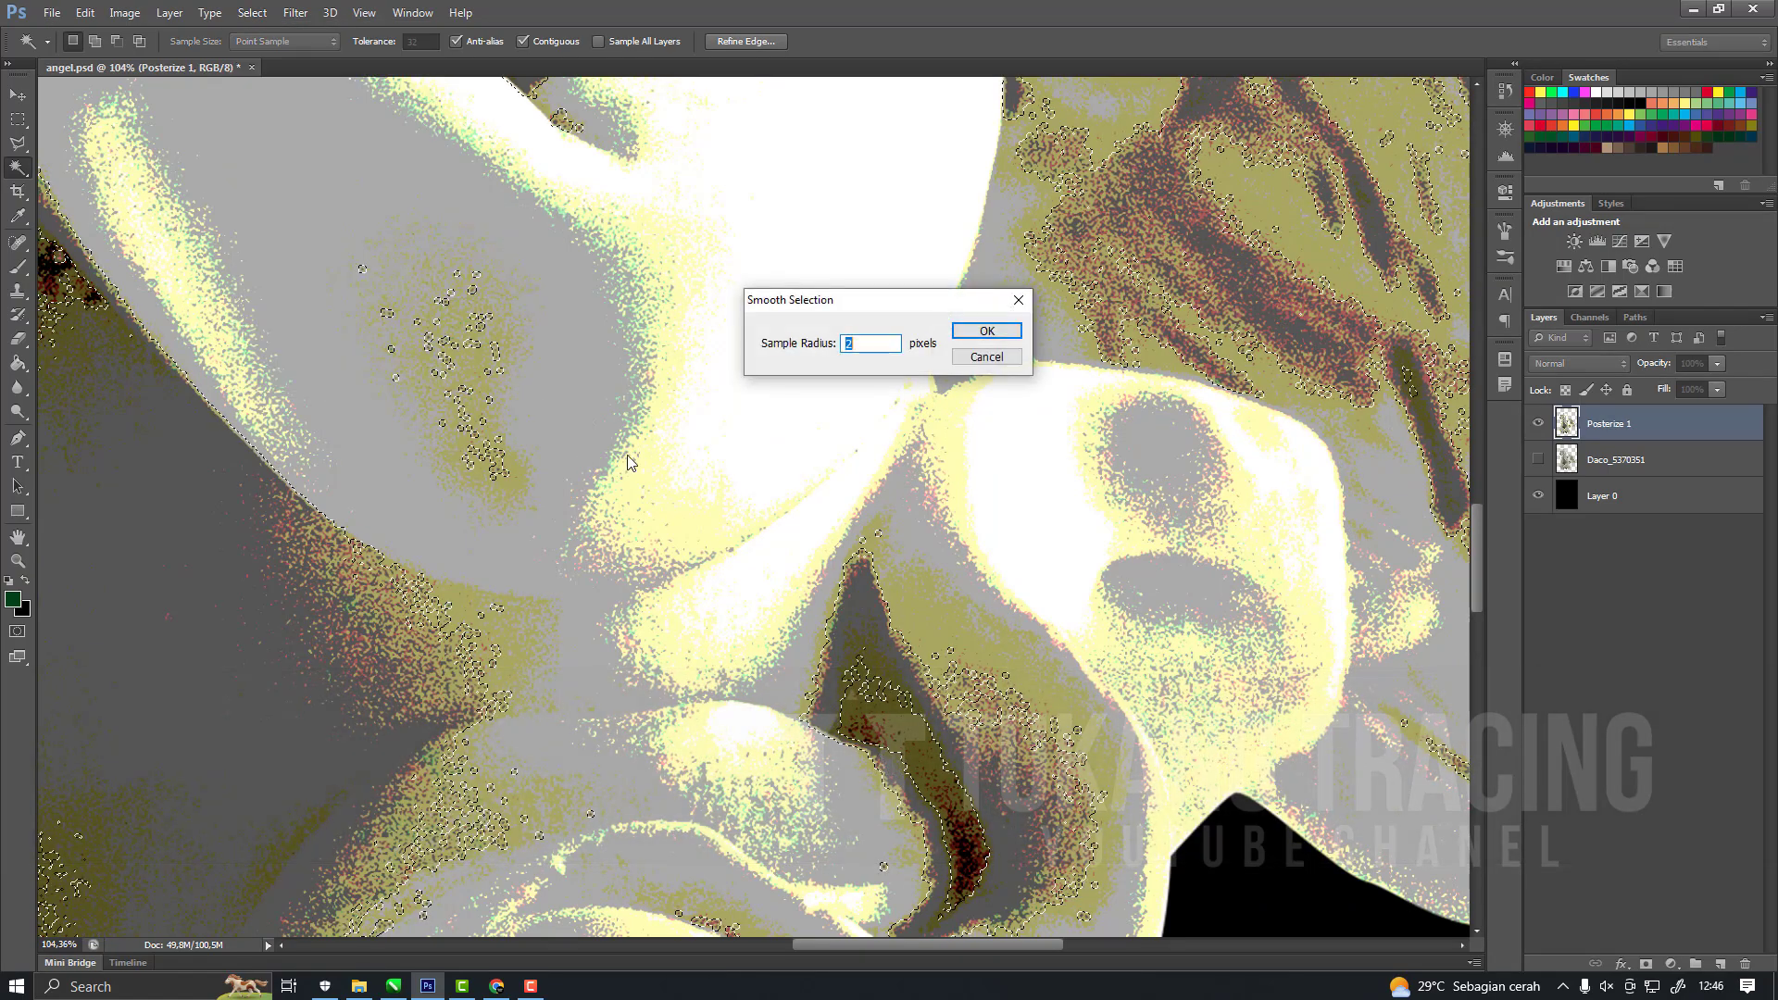
pyautogui.click(1012, 331)
pyautogui.scroll(4, 733, 542)
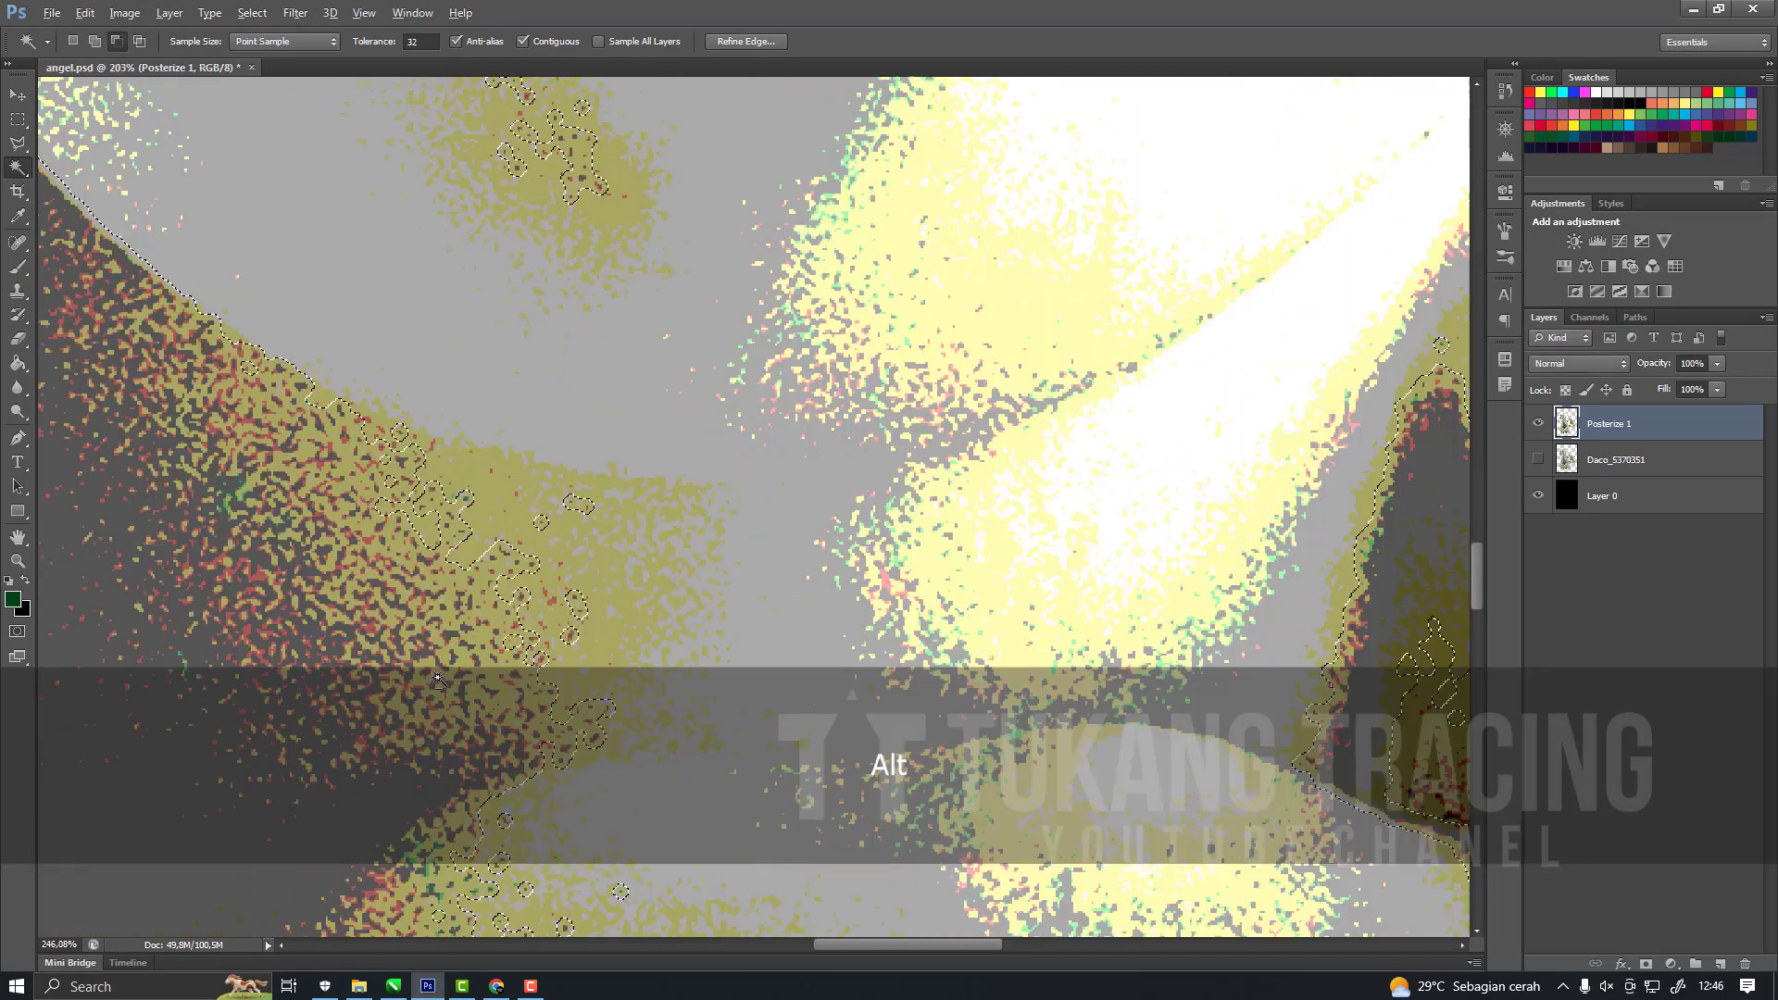
pyautogui.scroll(-5, 732, 541)
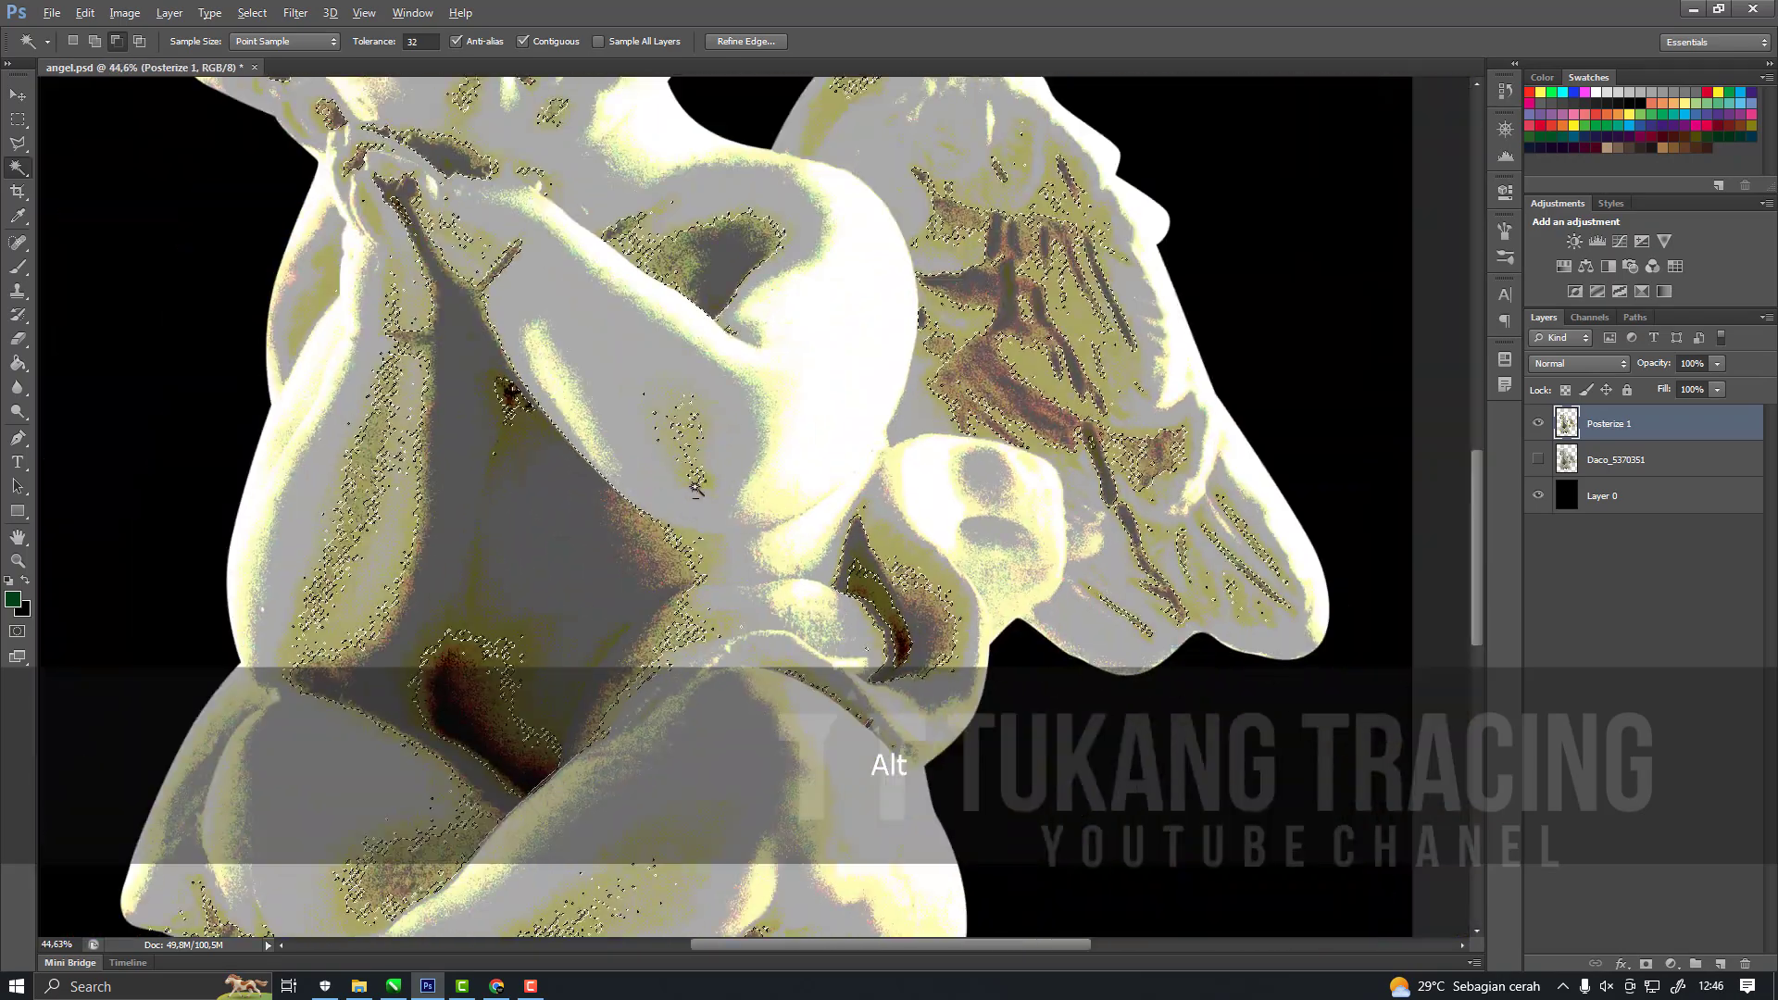
pyautogui.scroll(3, 570, 771)
pyautogui.scroll(-4, 738, 524)
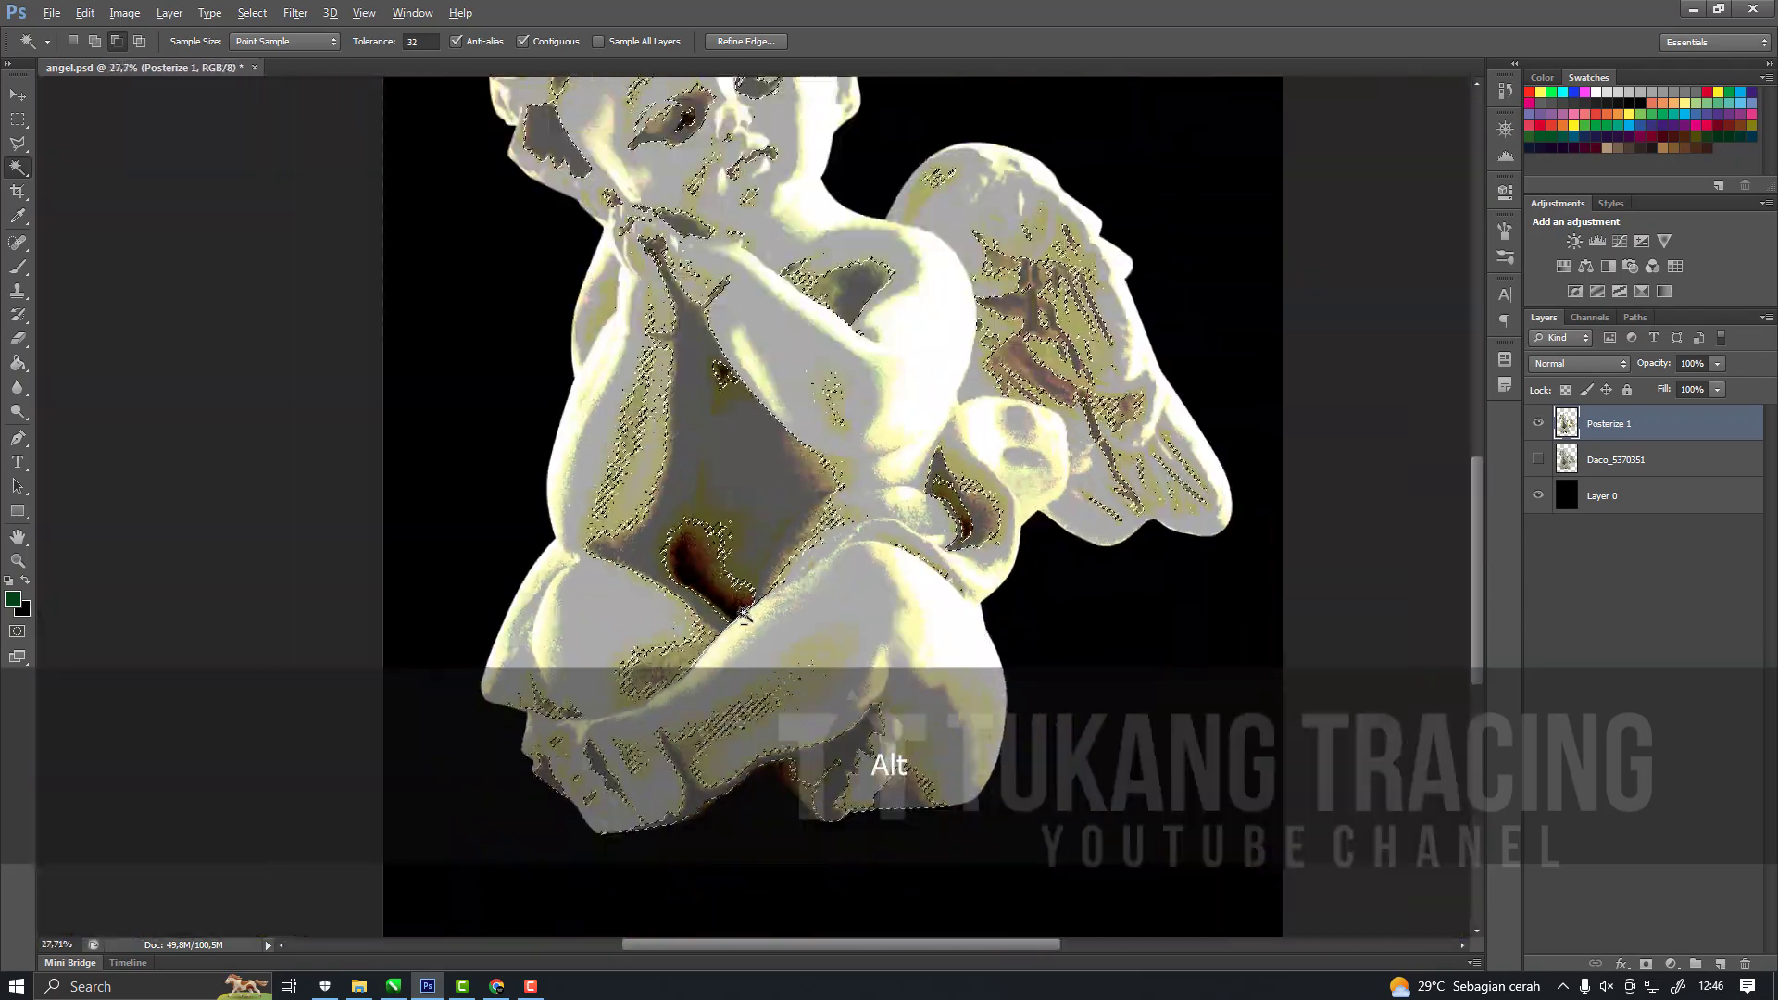
pyautogui.scroll(3, 739, 524)
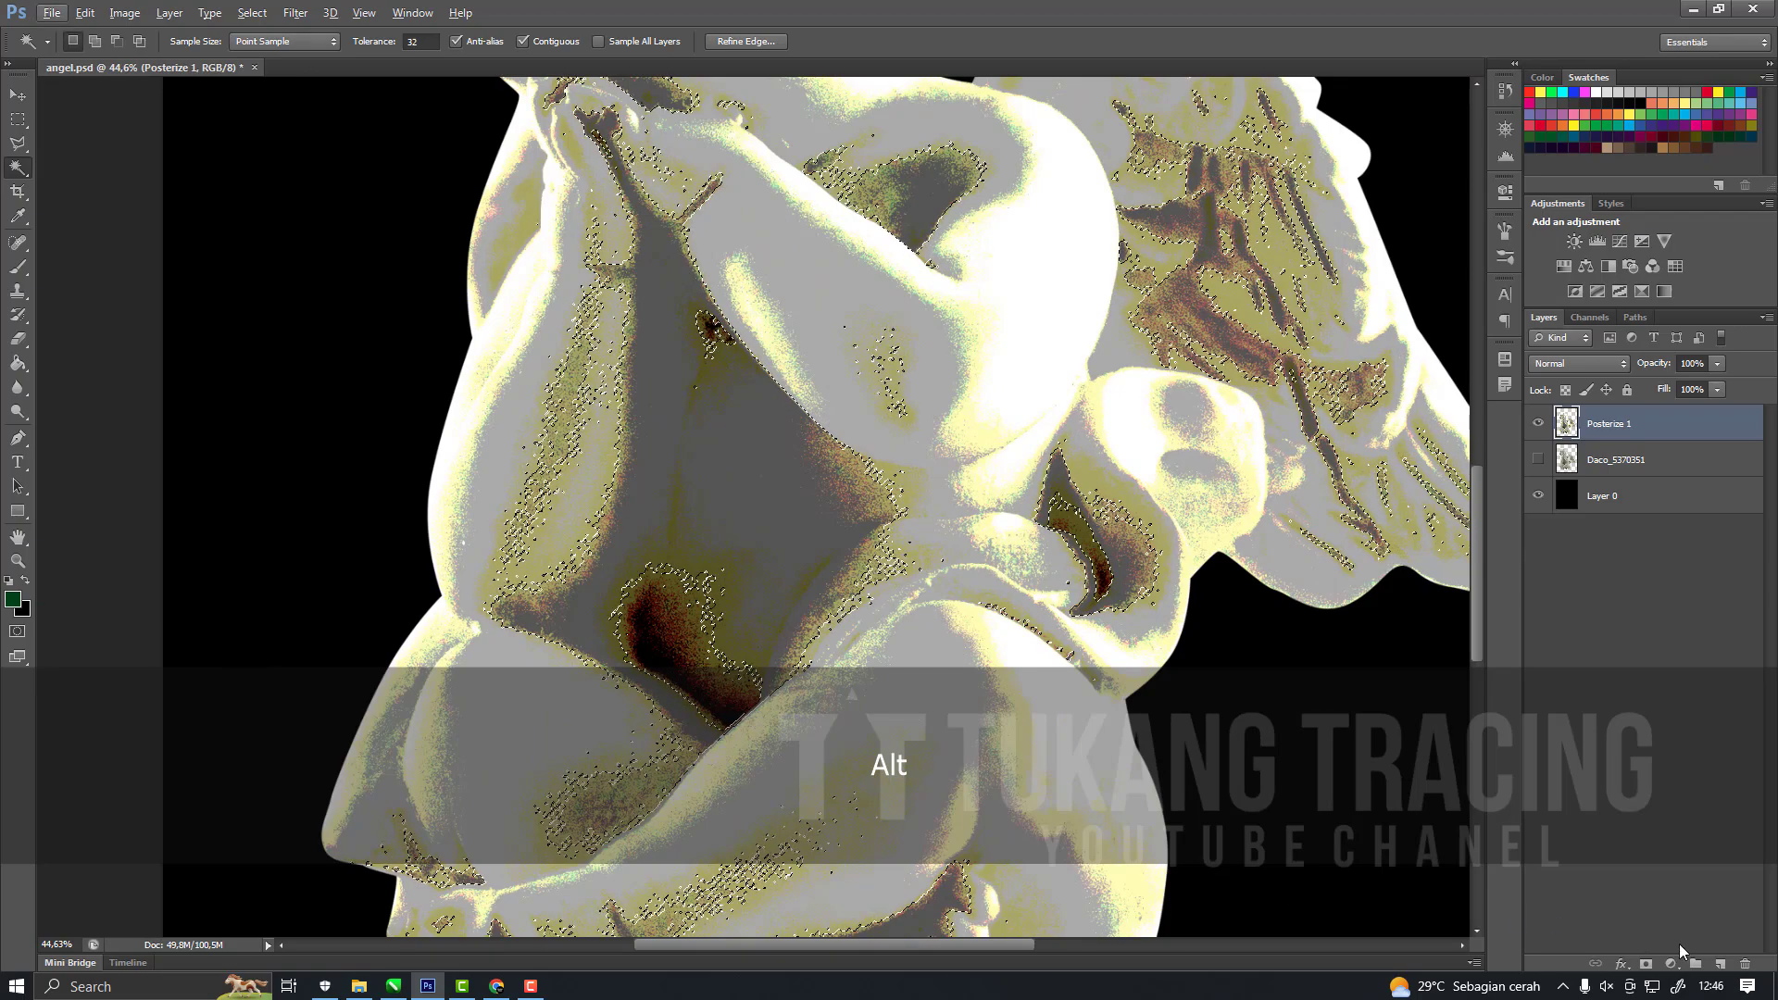
# Fill the selection on a new layer with dark grey sampled from the torso, deselect it, and check the flat shadow areas.
pyautogui.click(1721, 964)
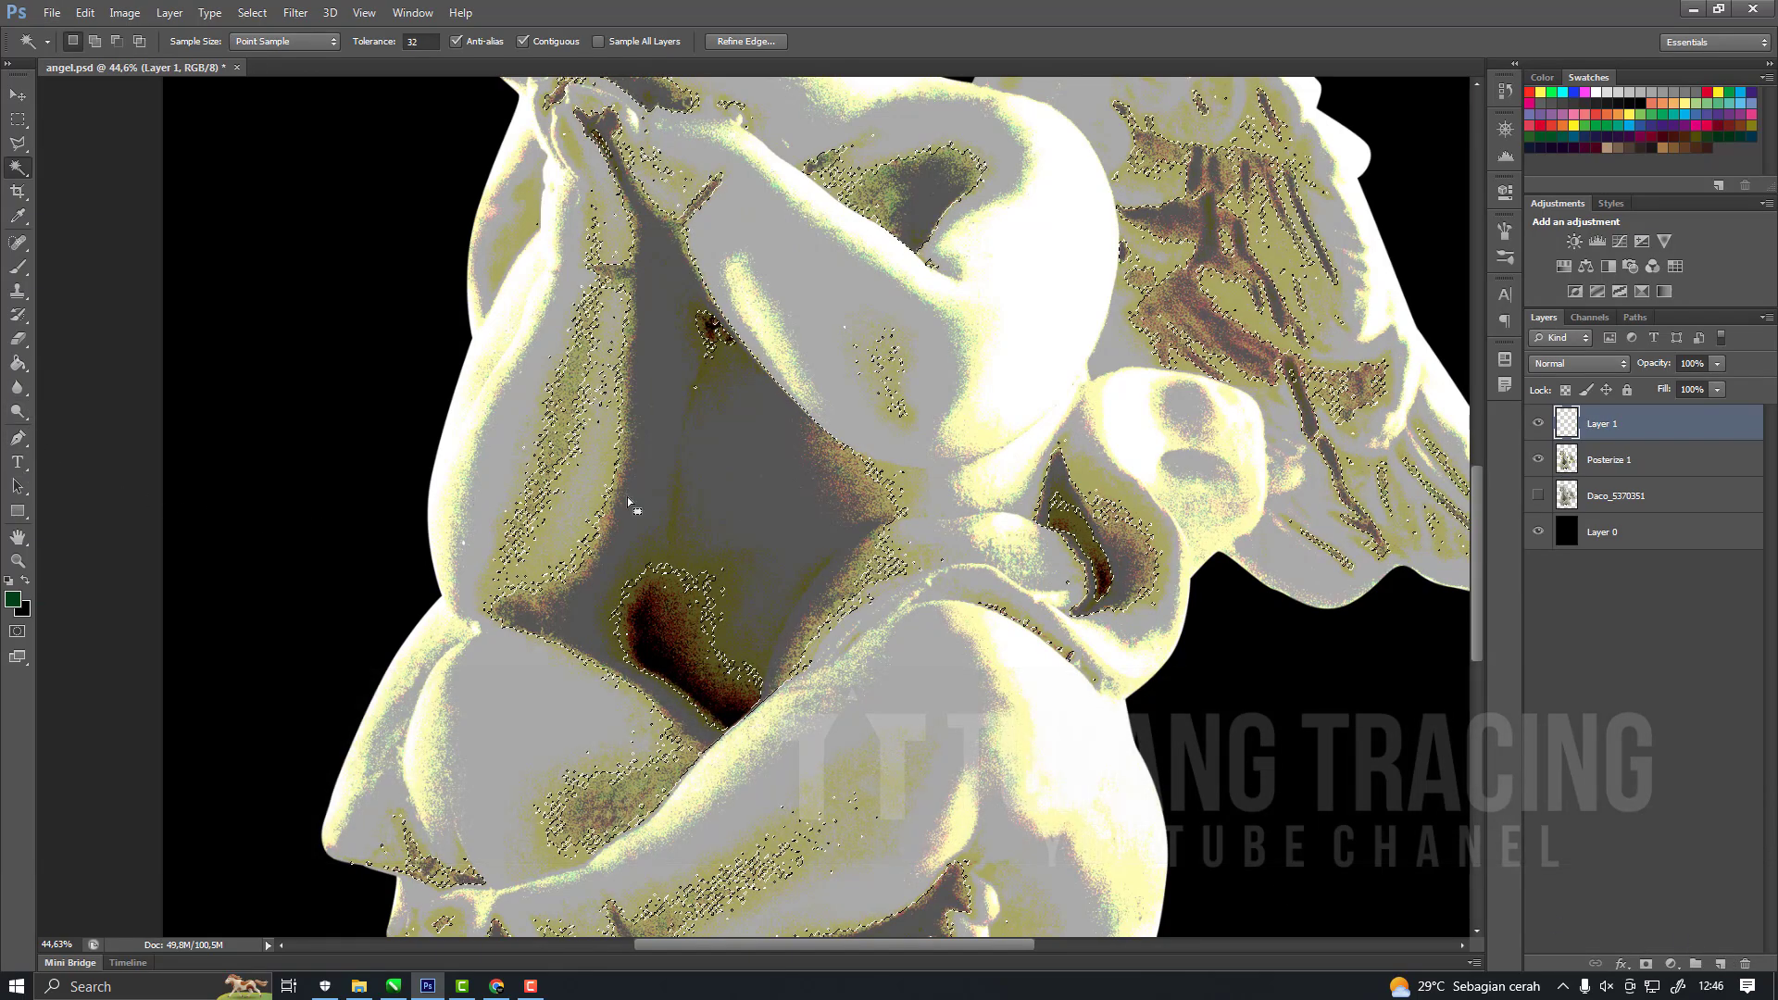
pyautogui.press('i')
pyautogui.click(745, 481)
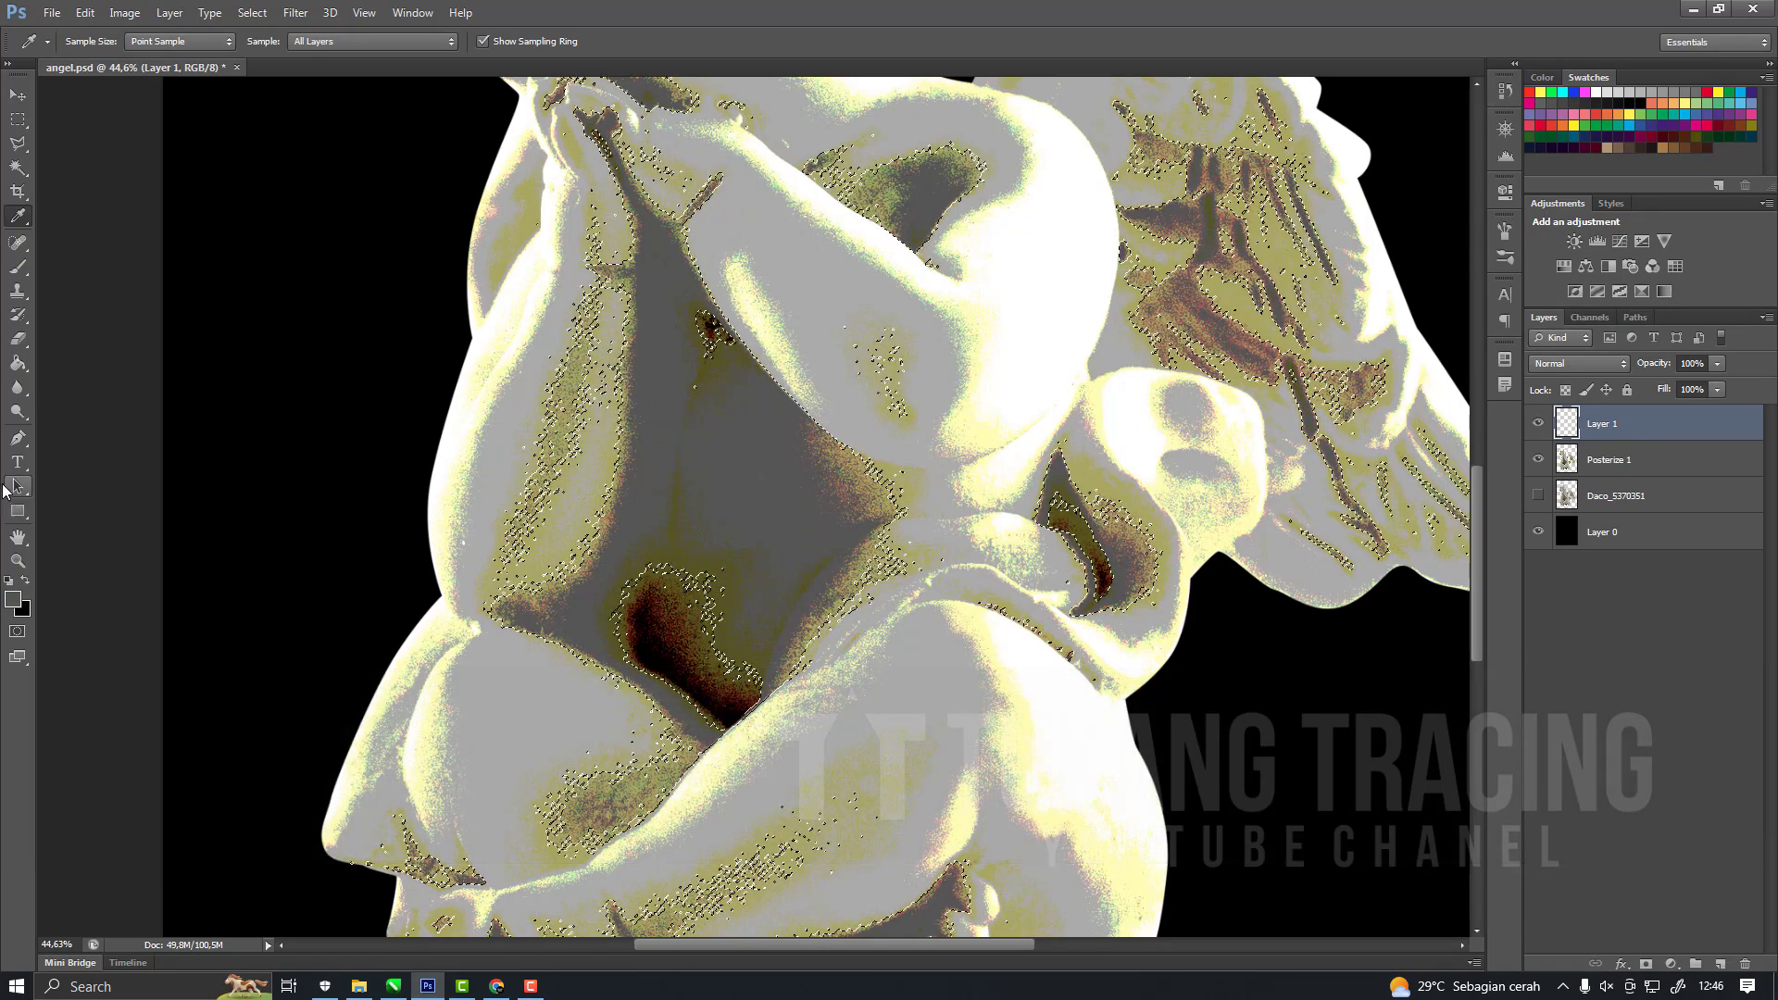
pyautogui.press('g')
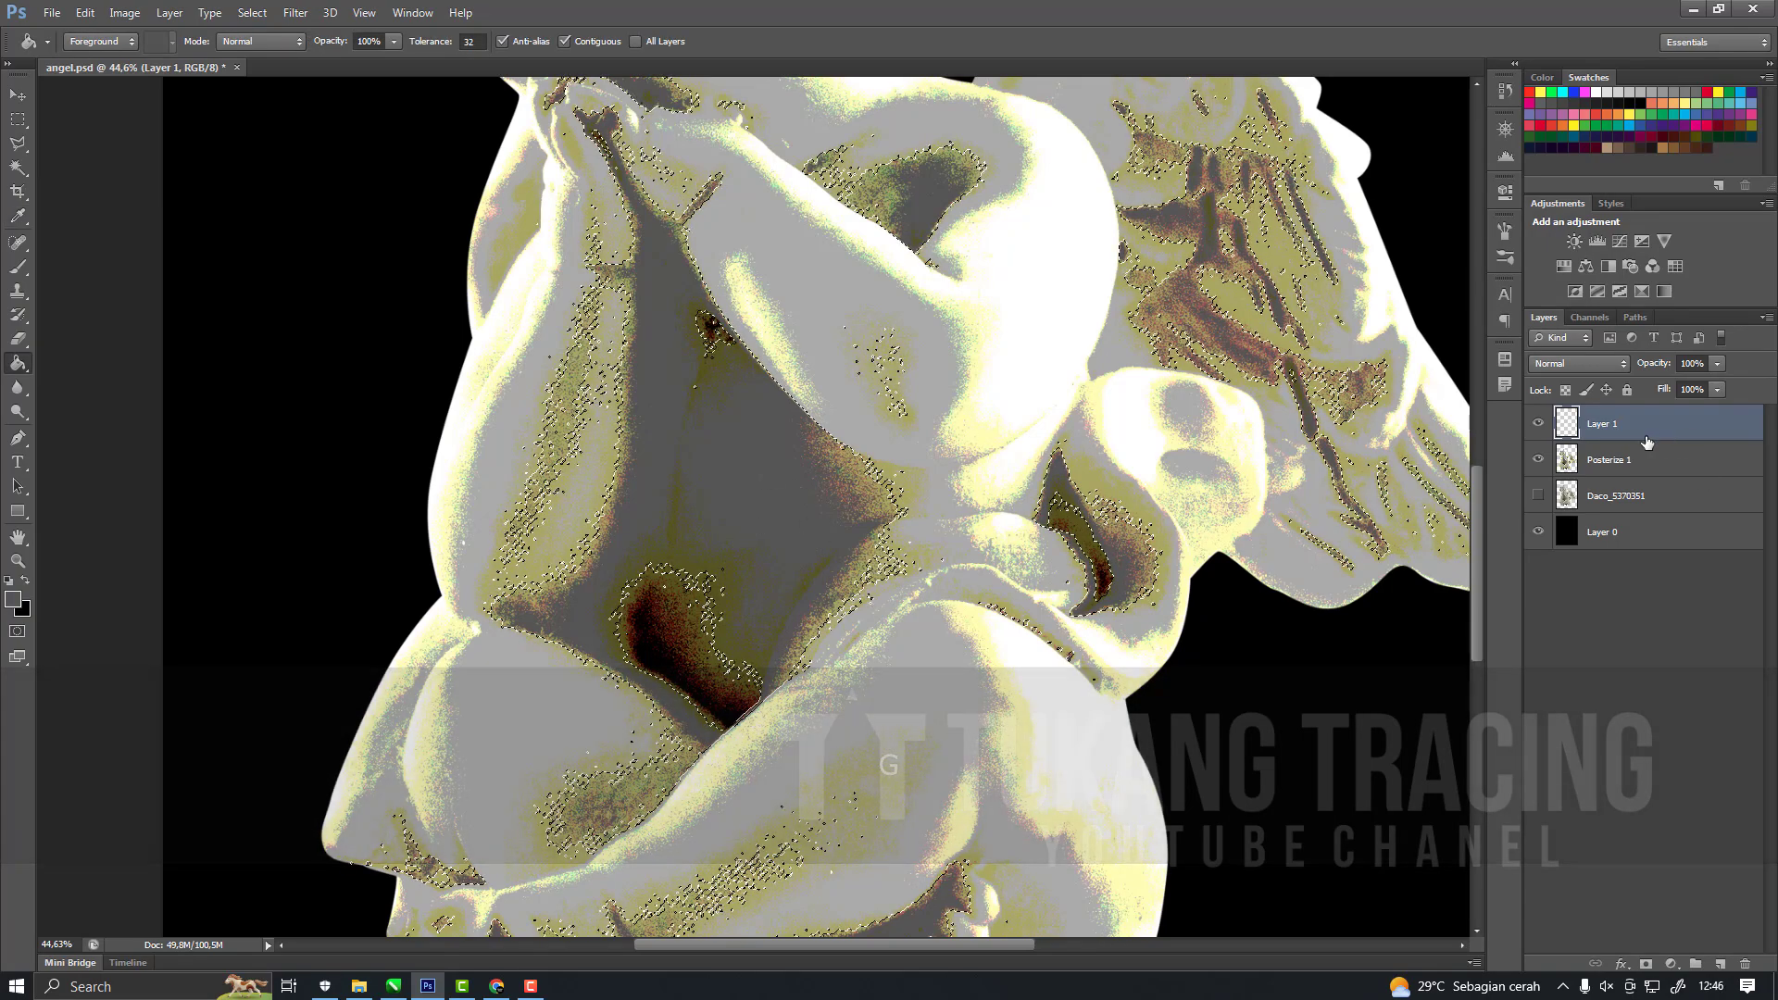
pyautogui.click(806, 483)
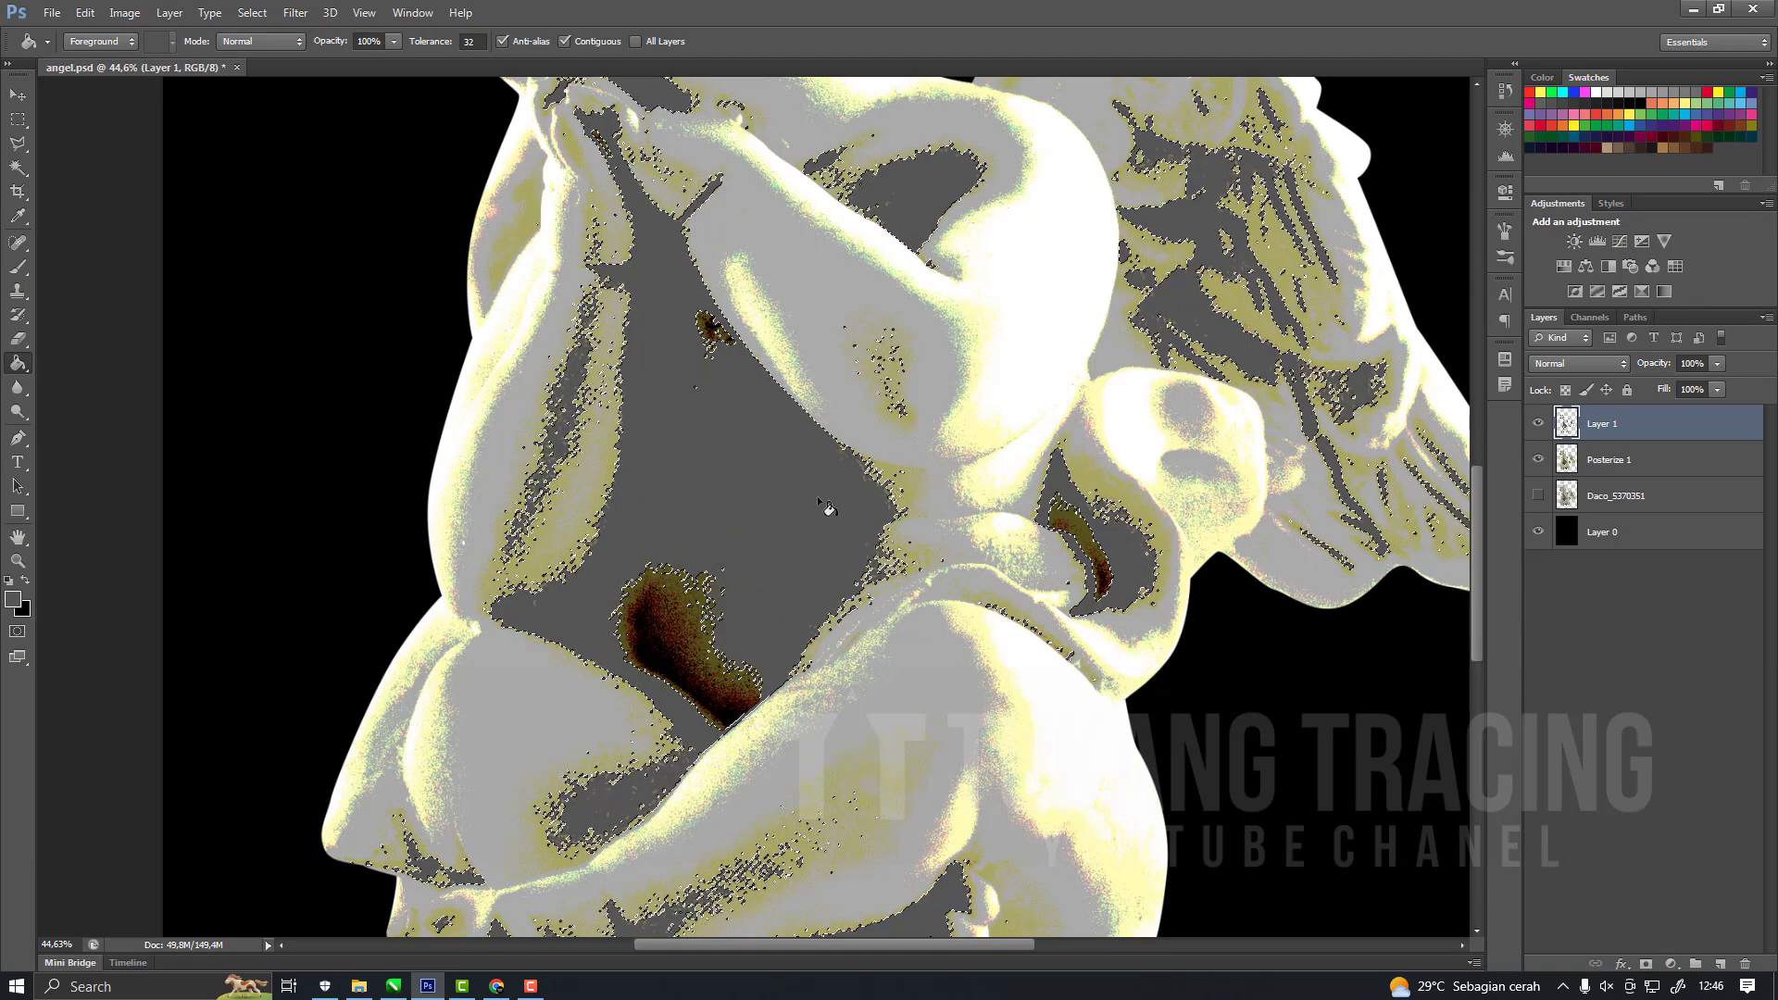
pyautogui.hotkey('ctrl', 'd')
pyautogui.scroll(-5, 778, 574)
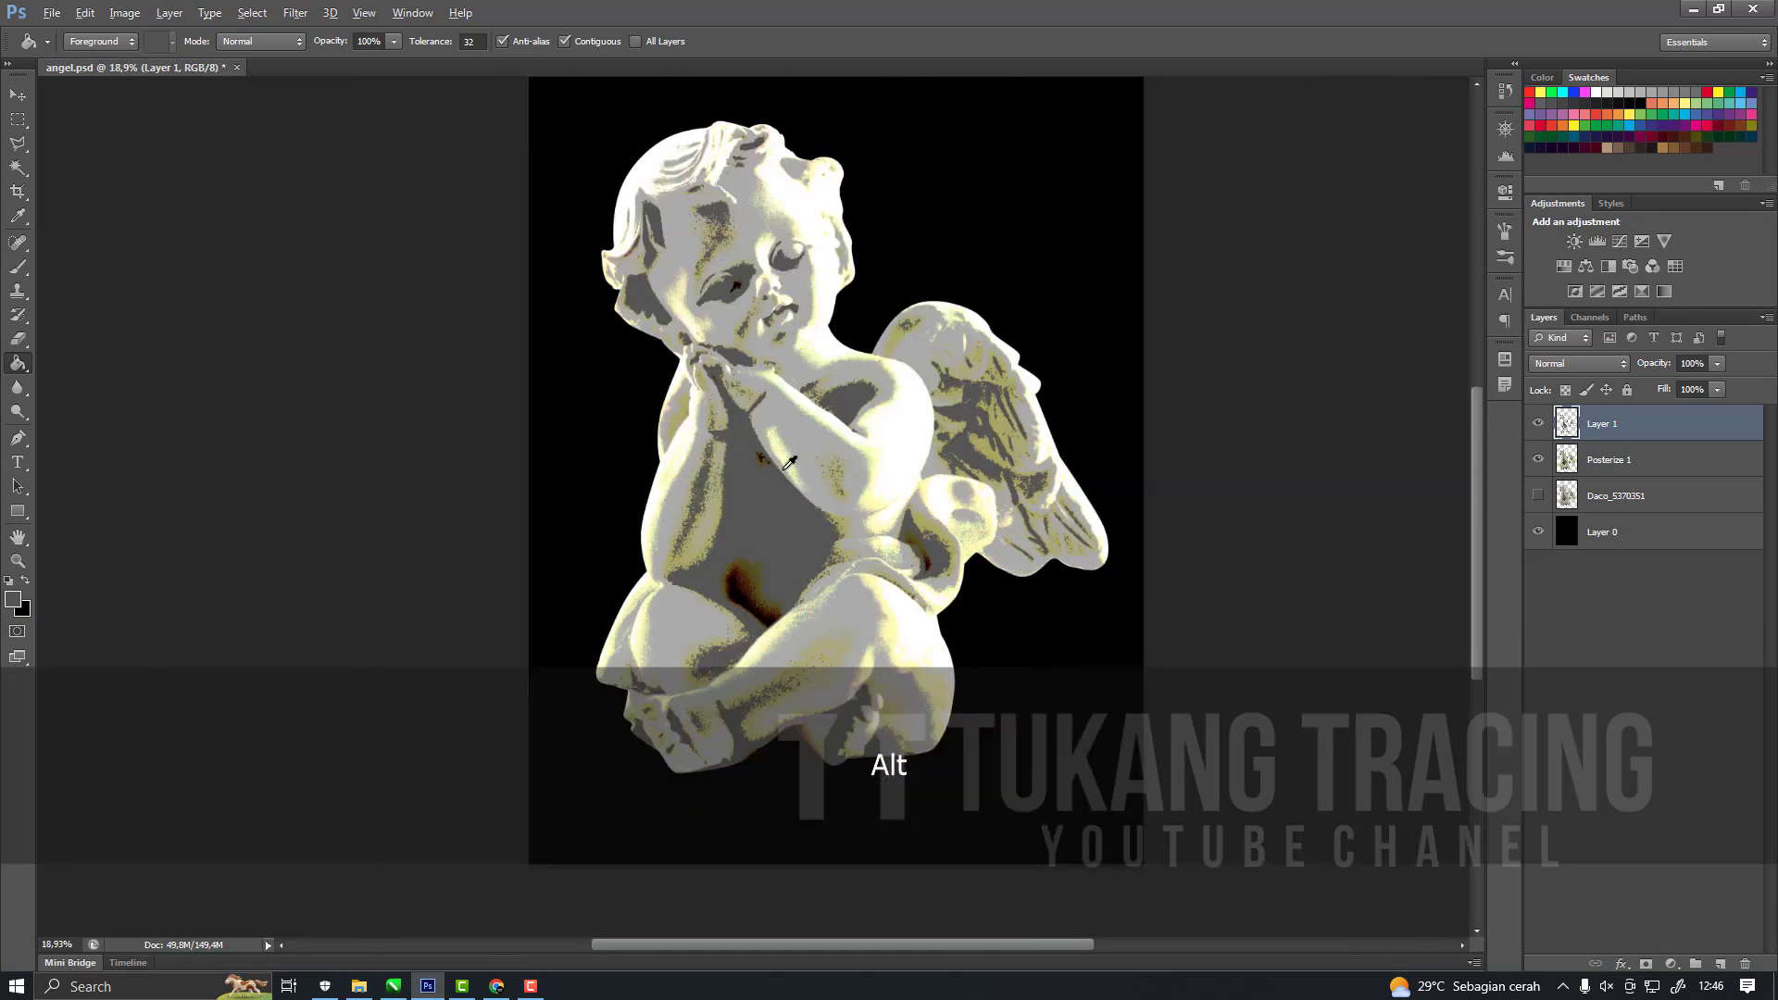
pyautogui.scroll(5, 790, 463)
pyautogui.scroll(2, 861, 574)
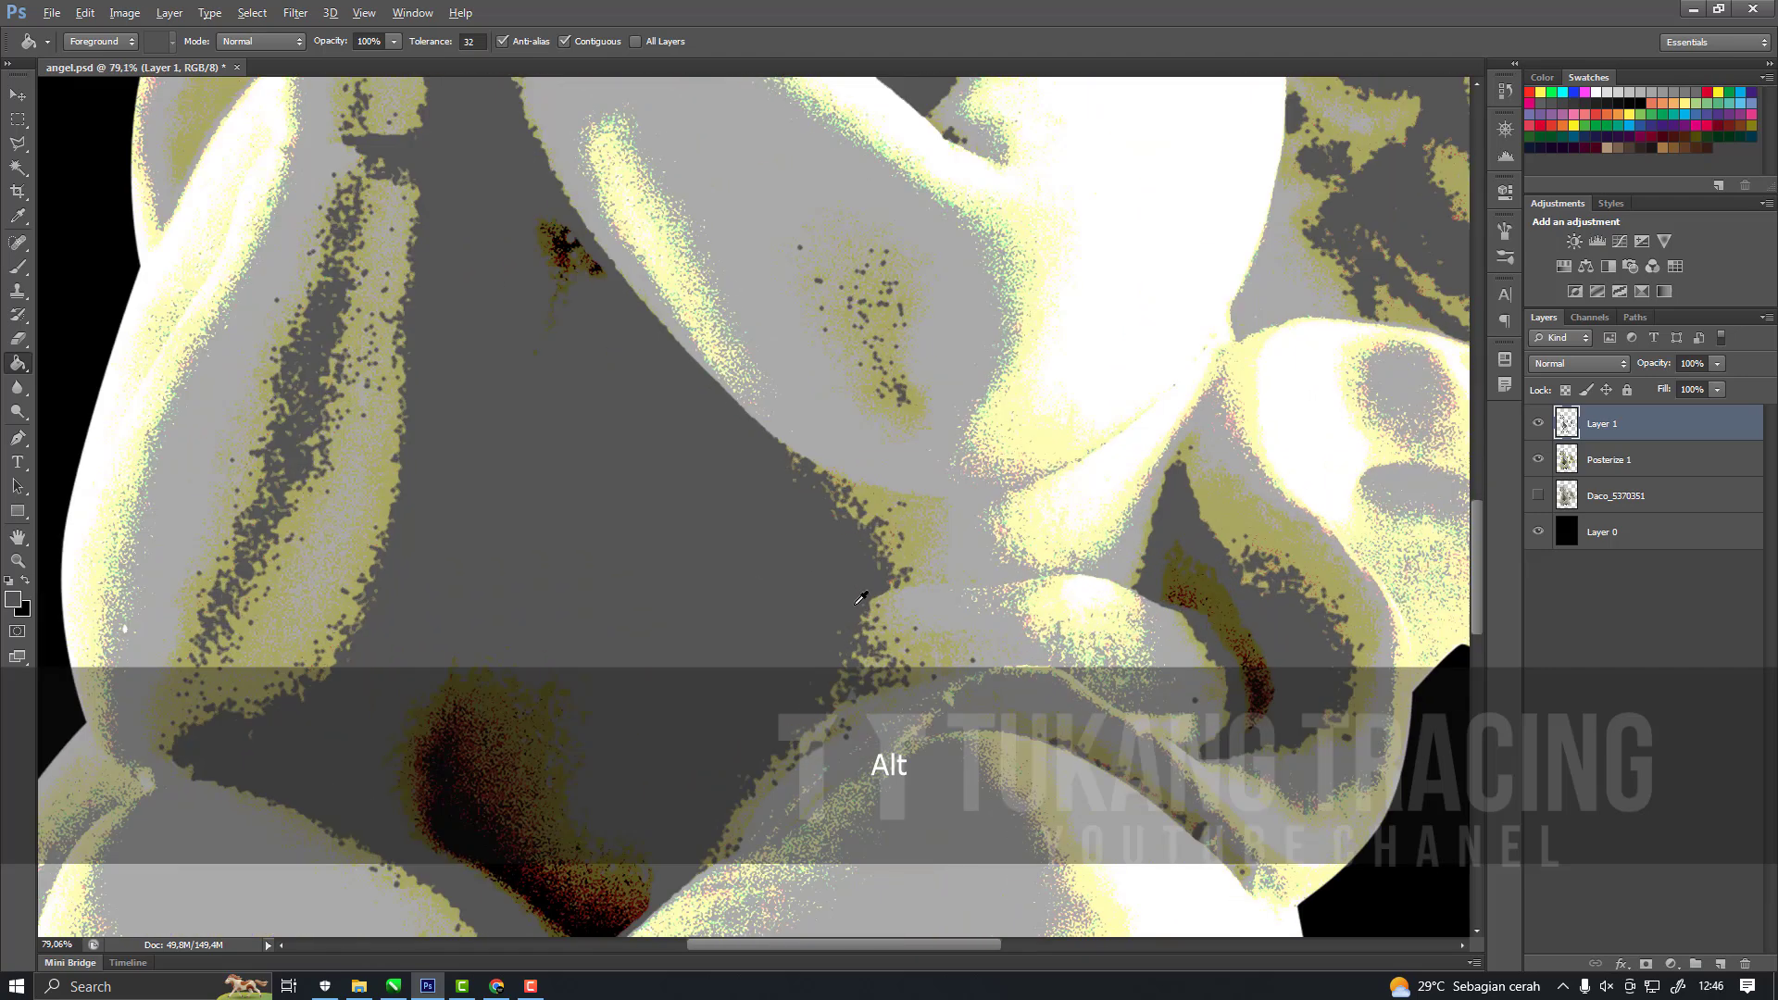
pyautogui.scroll(-3, 802, 546)
# Select the light grey tone on the Posterize 1 layer with the Magic Wand and extend the selection to similar tones.
pyautogui.click(1629, 463)
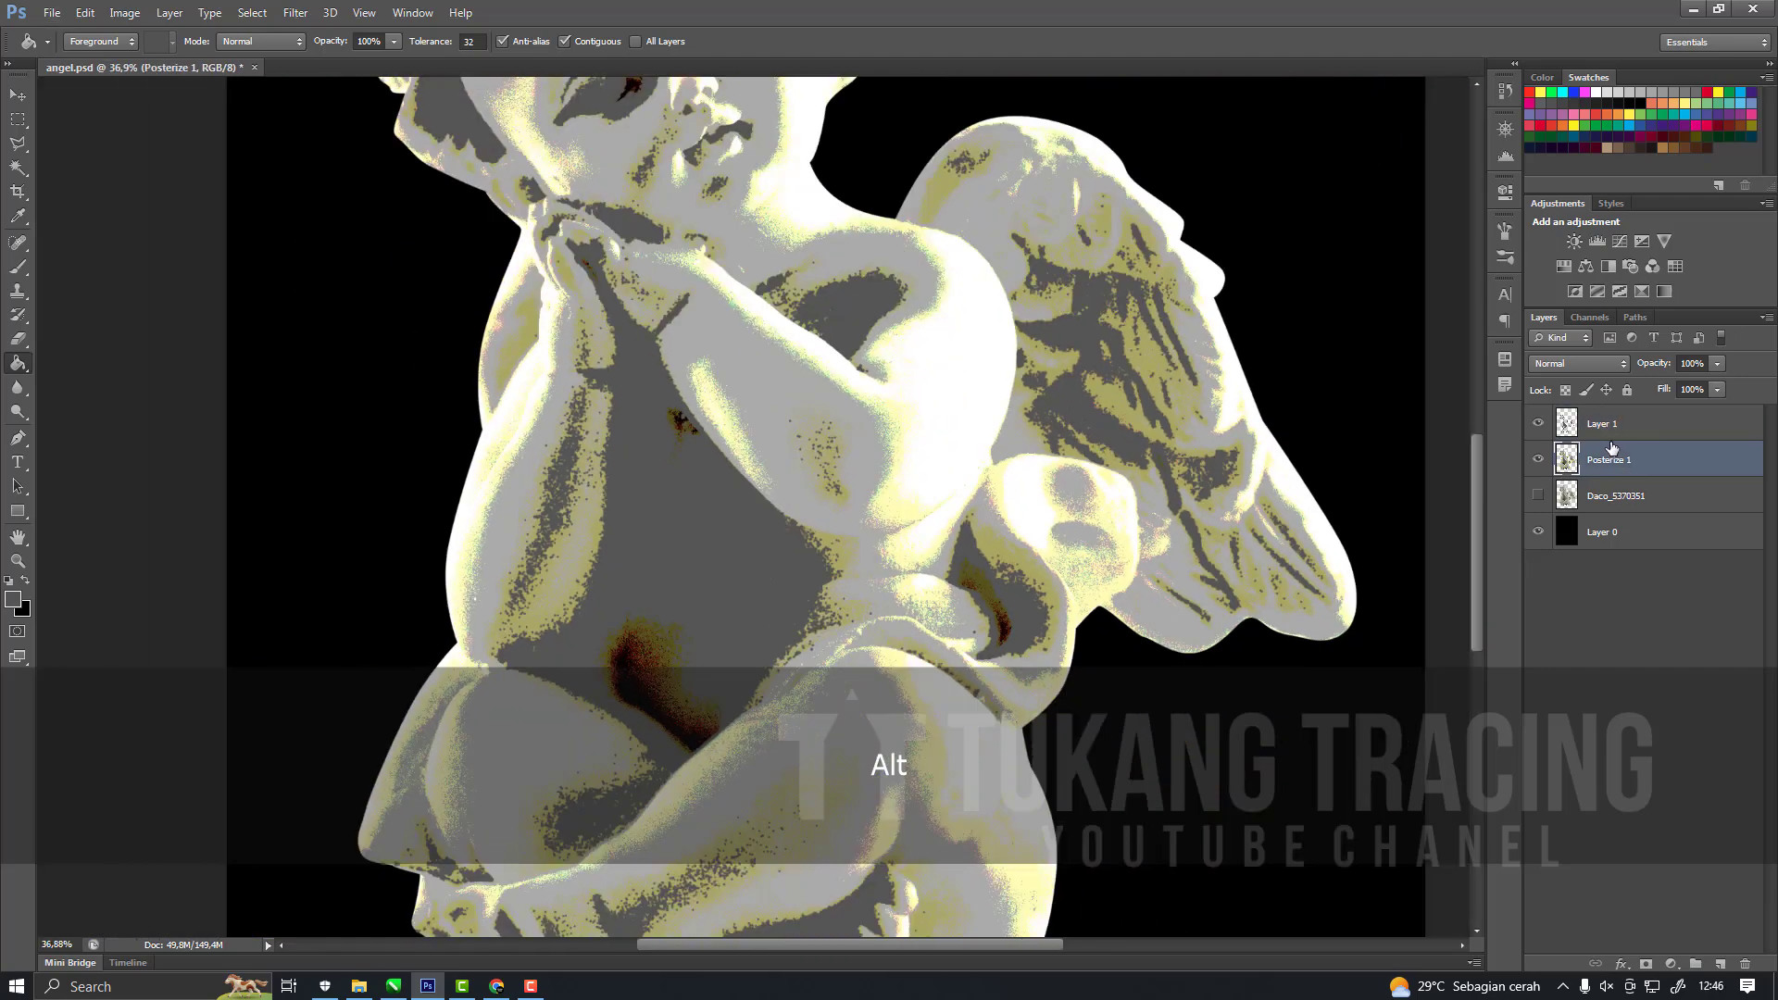
pyautogui.click(17, 168)
pyautogui.scroll(2, 832, 542)
pyautogui.rightClick(802, 527)
pyautogui.click(867, 283)
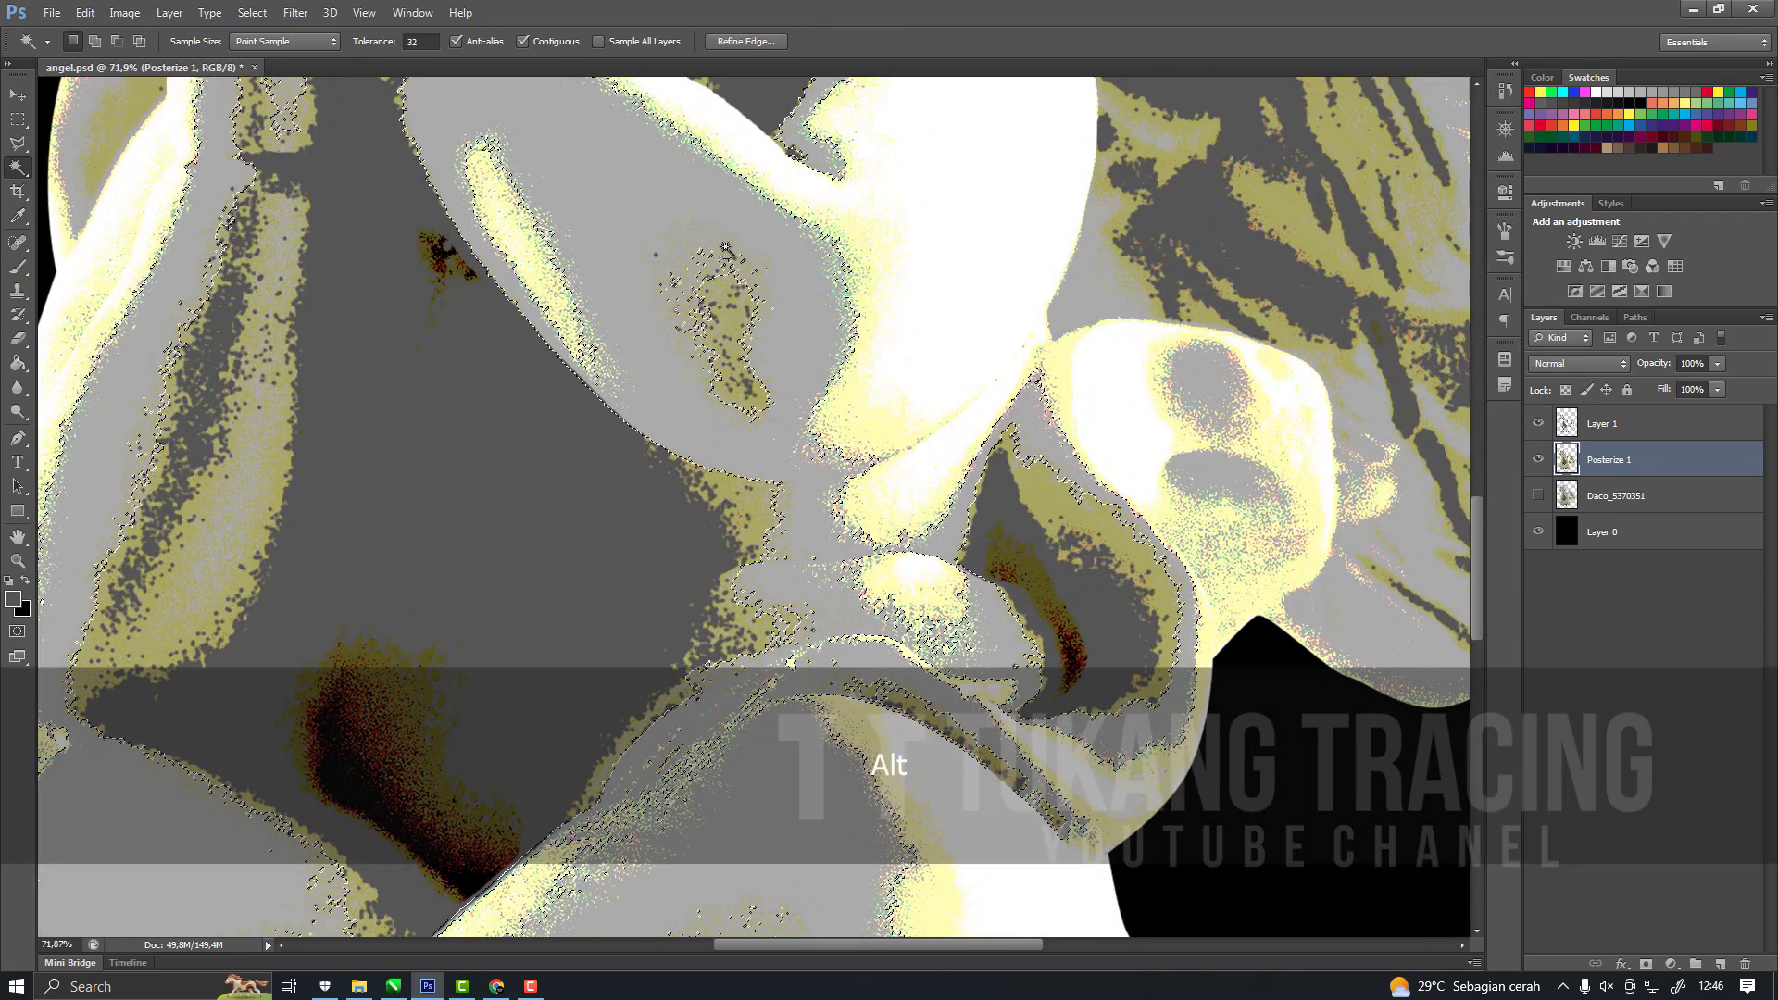
# Smooth the light grey selection with a sample radius of 2 pixels and check its edges over the arm.
pyautogui.scroll(3, 719, 246)
pyautogui.click(264, 13)
pyautogui.moveTo(398, 217)
pyautogui.click(503, 234)
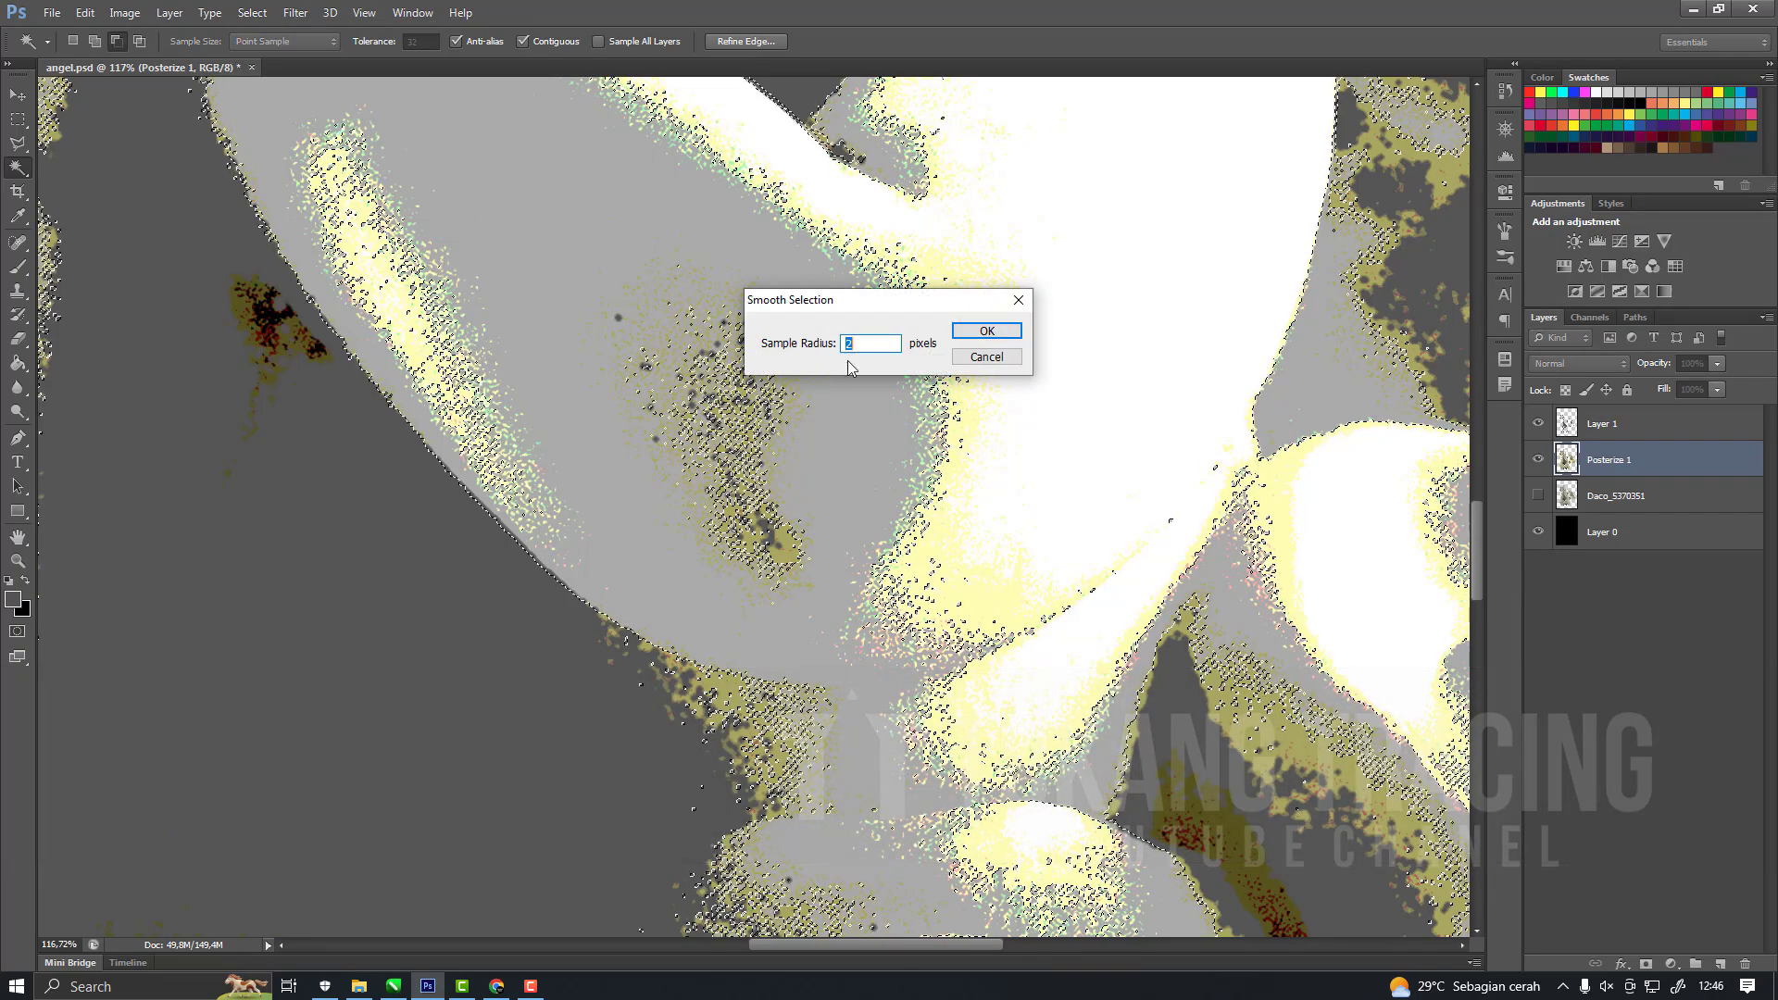
pyautogui.click(977, 326)
pyautogui.scroll(-12, 937, 528)
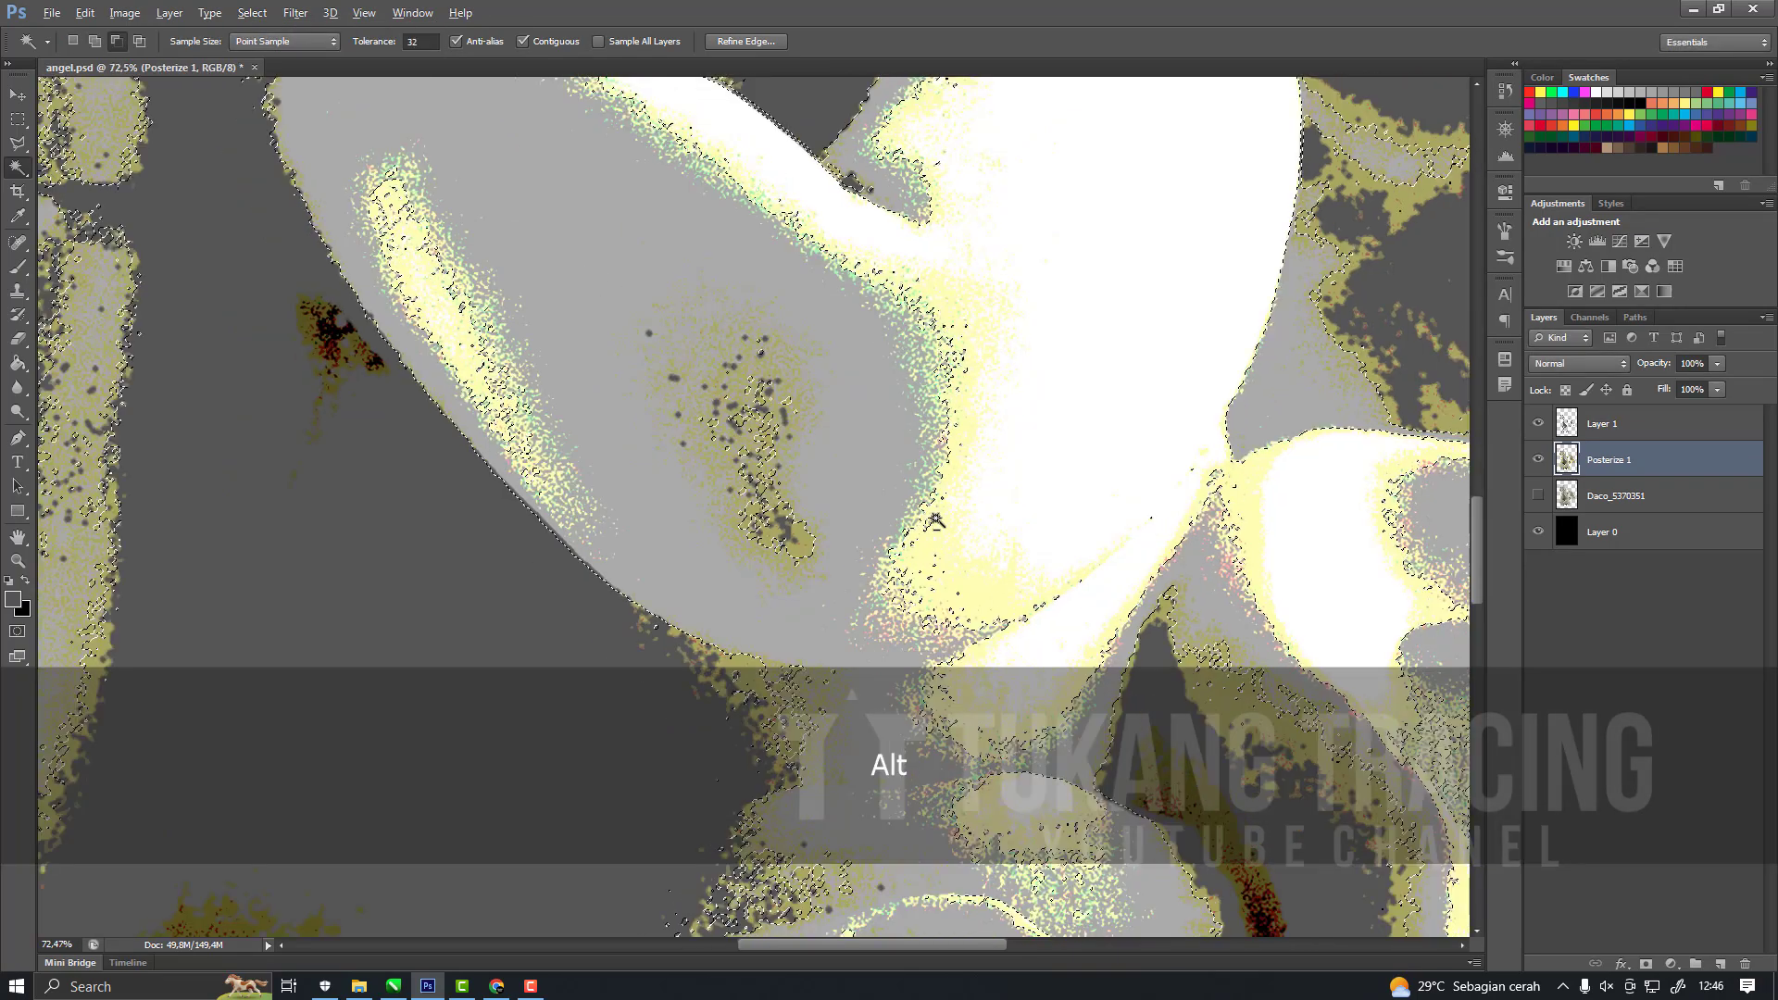
pyautogui.scroll(10, 778, 326)
# Fill the selection on a new layer above Layer 1 with light grey sampled from the arm, and deselect it.
pyautogui.click(1606, 428)
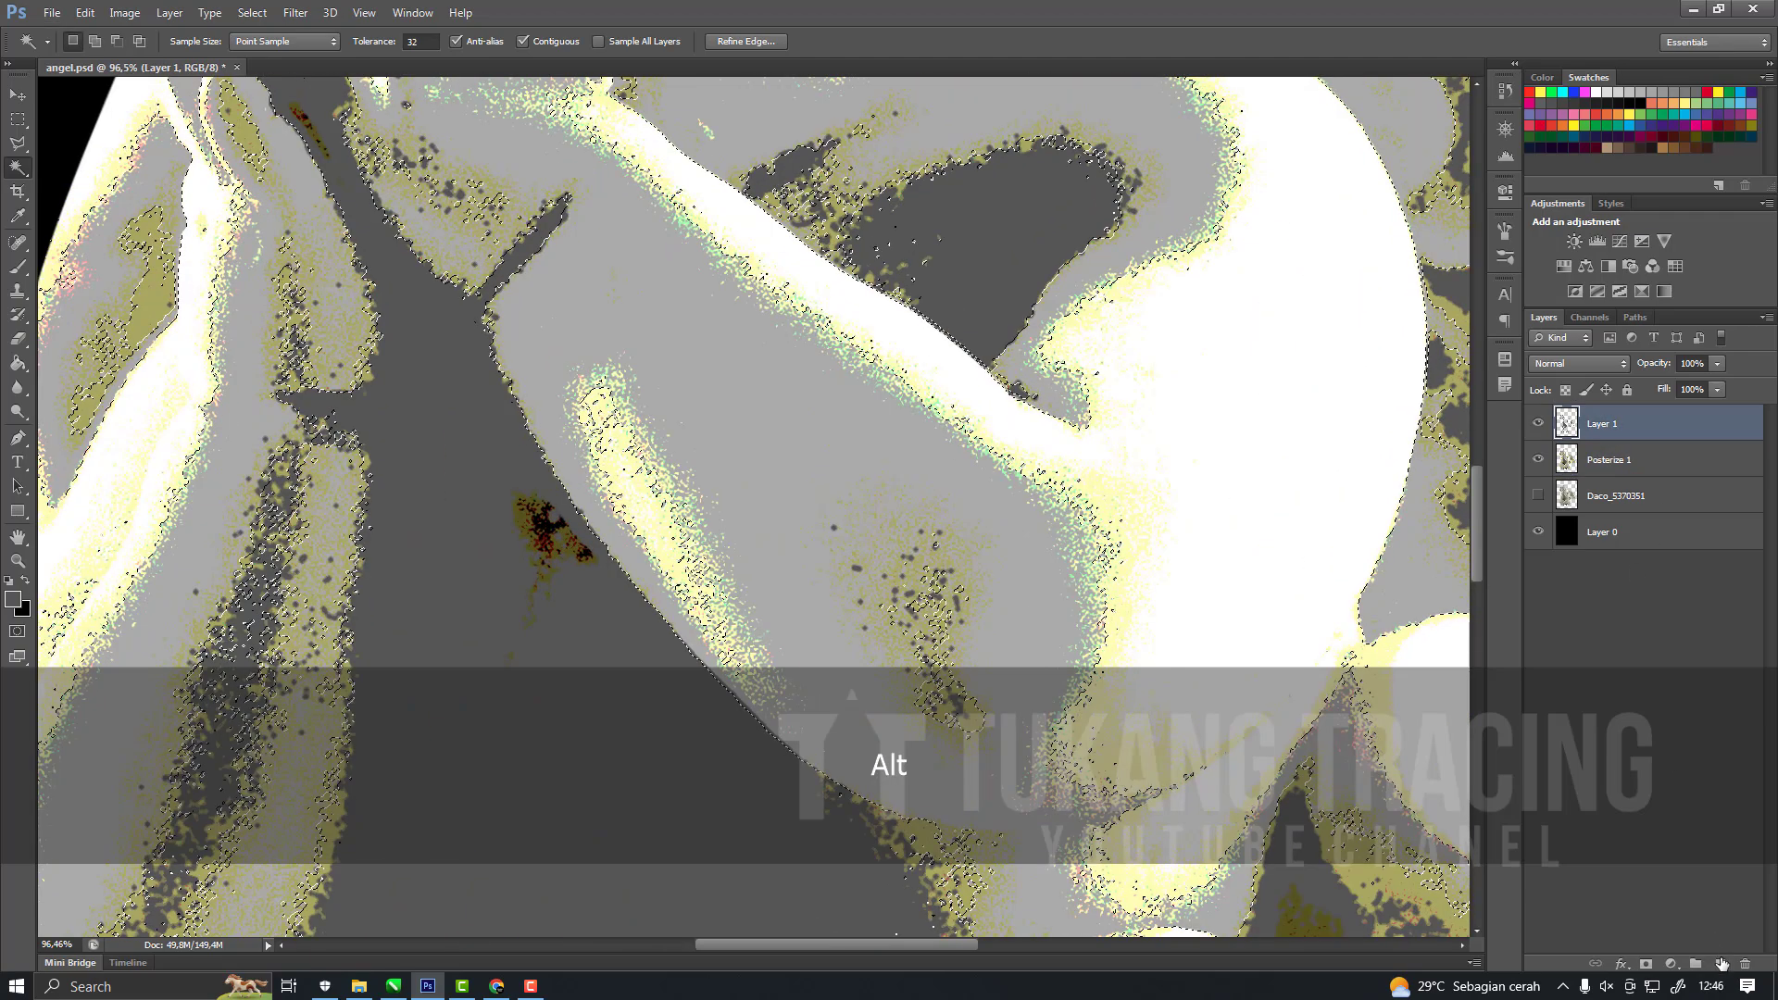
pyautogui.click(1720, 964)
pyautogui.scroll(6, 848, 559)
pyautogui.press('i')
pyautogui.click(762, 355)
pyautogui.press('w')
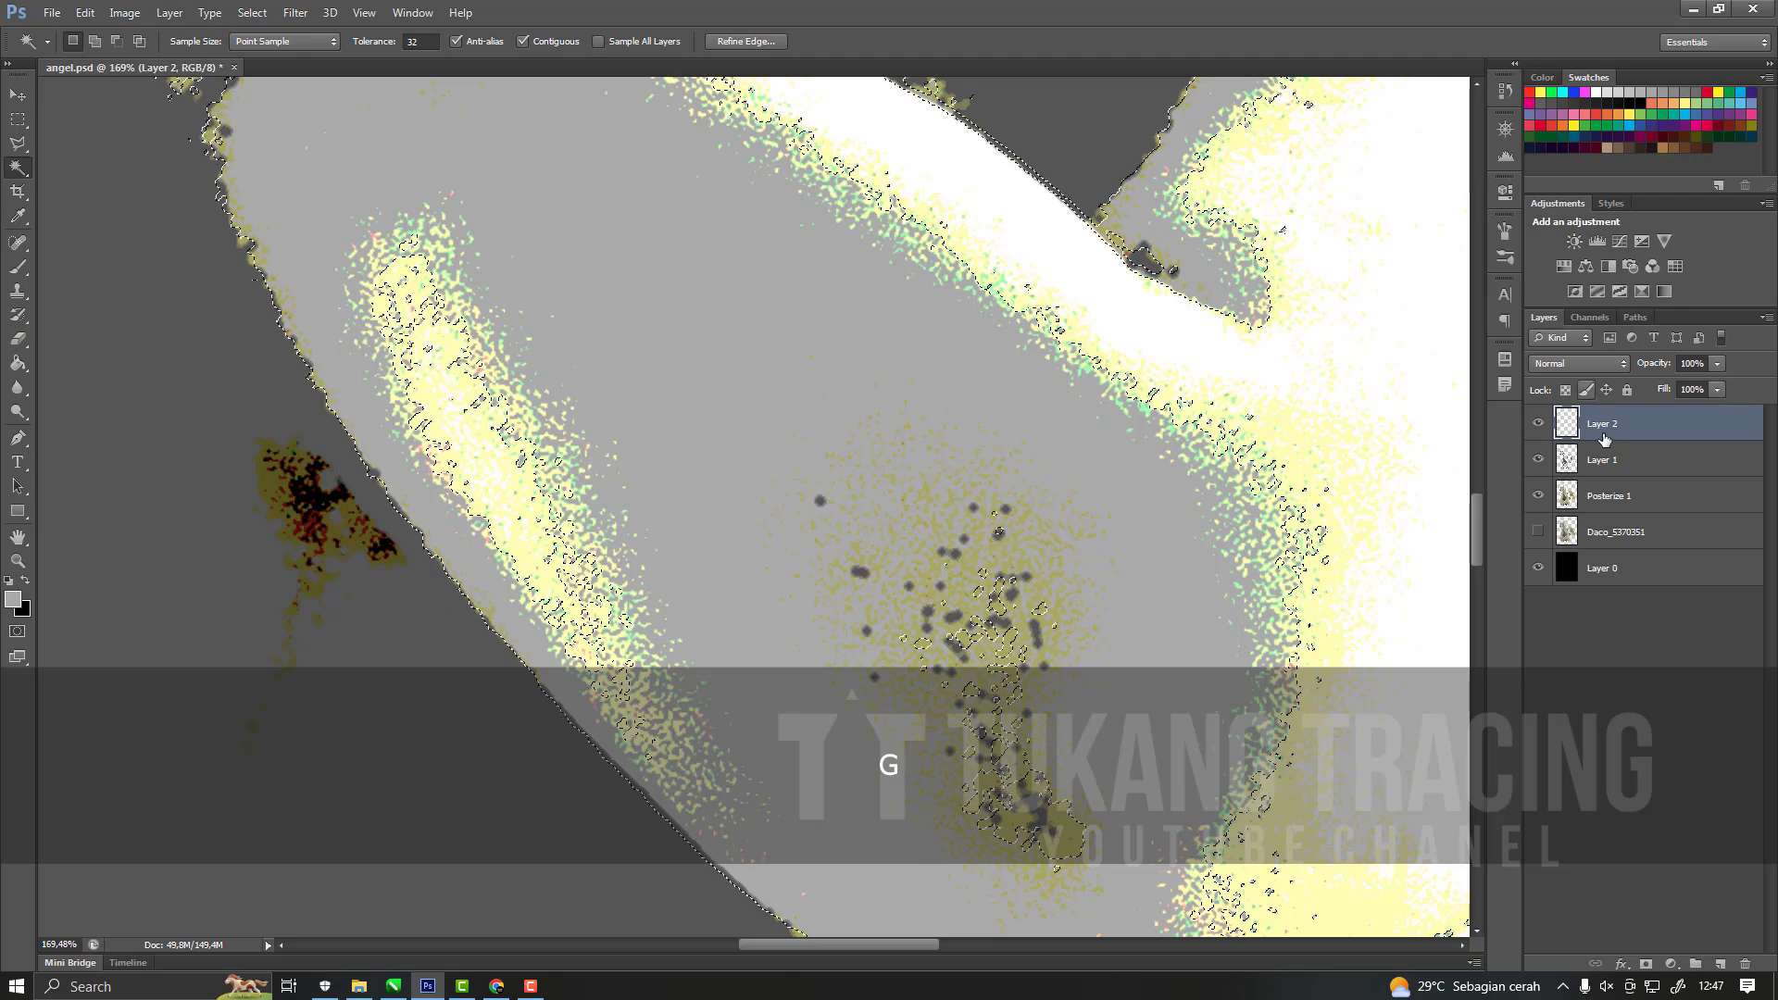
pyautogui.hotkey('ctrl', 'z')
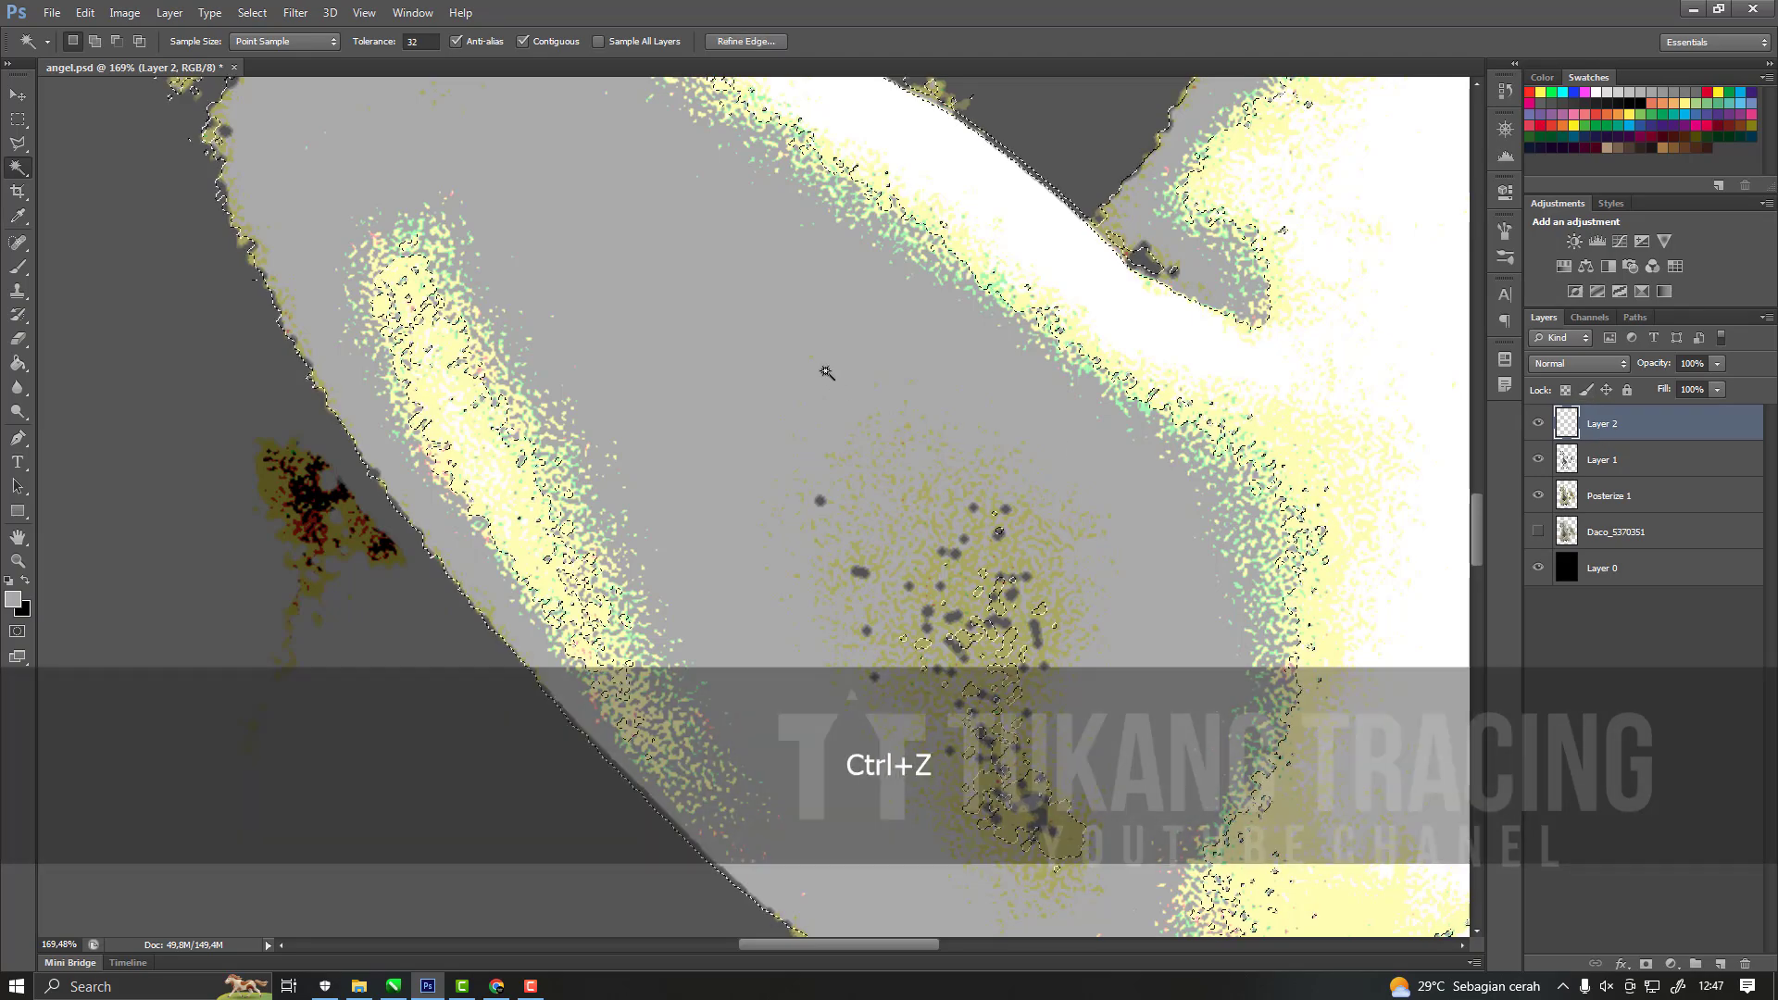
pyautogui.keyDown('alt'); pyautogui.scroll(-5, 821, 371); pyautogui.keyUp('alt')
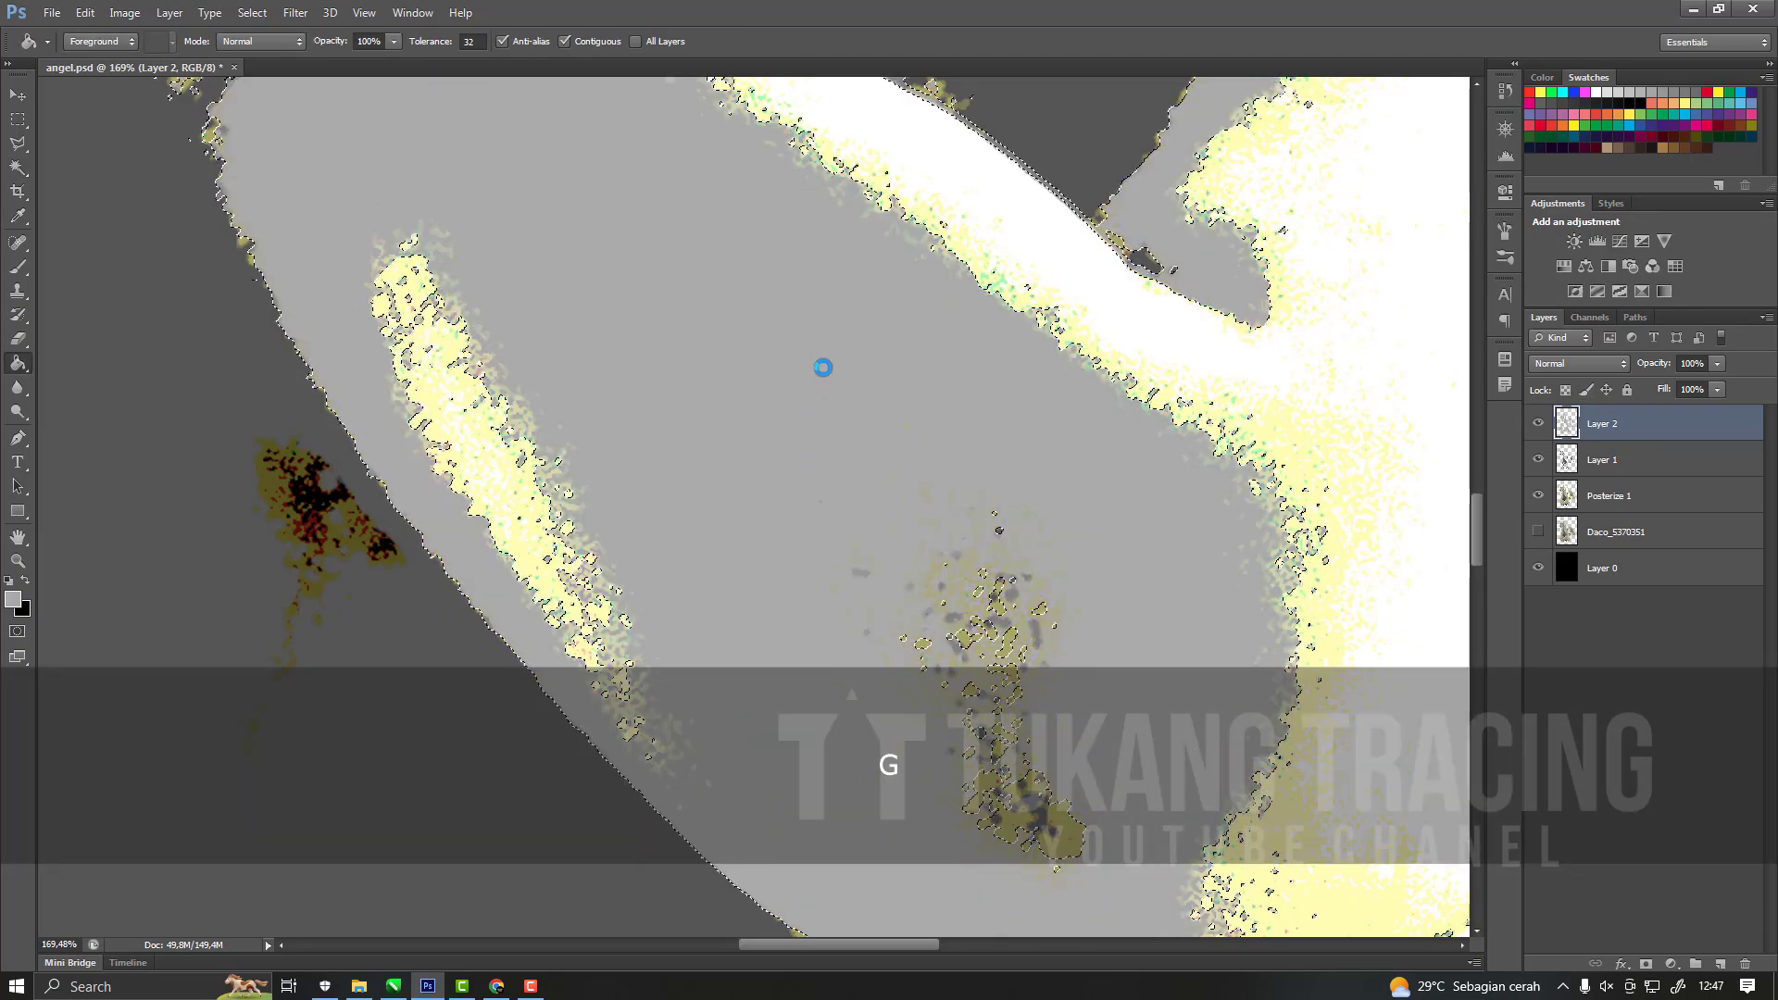
pyautogui.hotkey('ctrl', 'd')
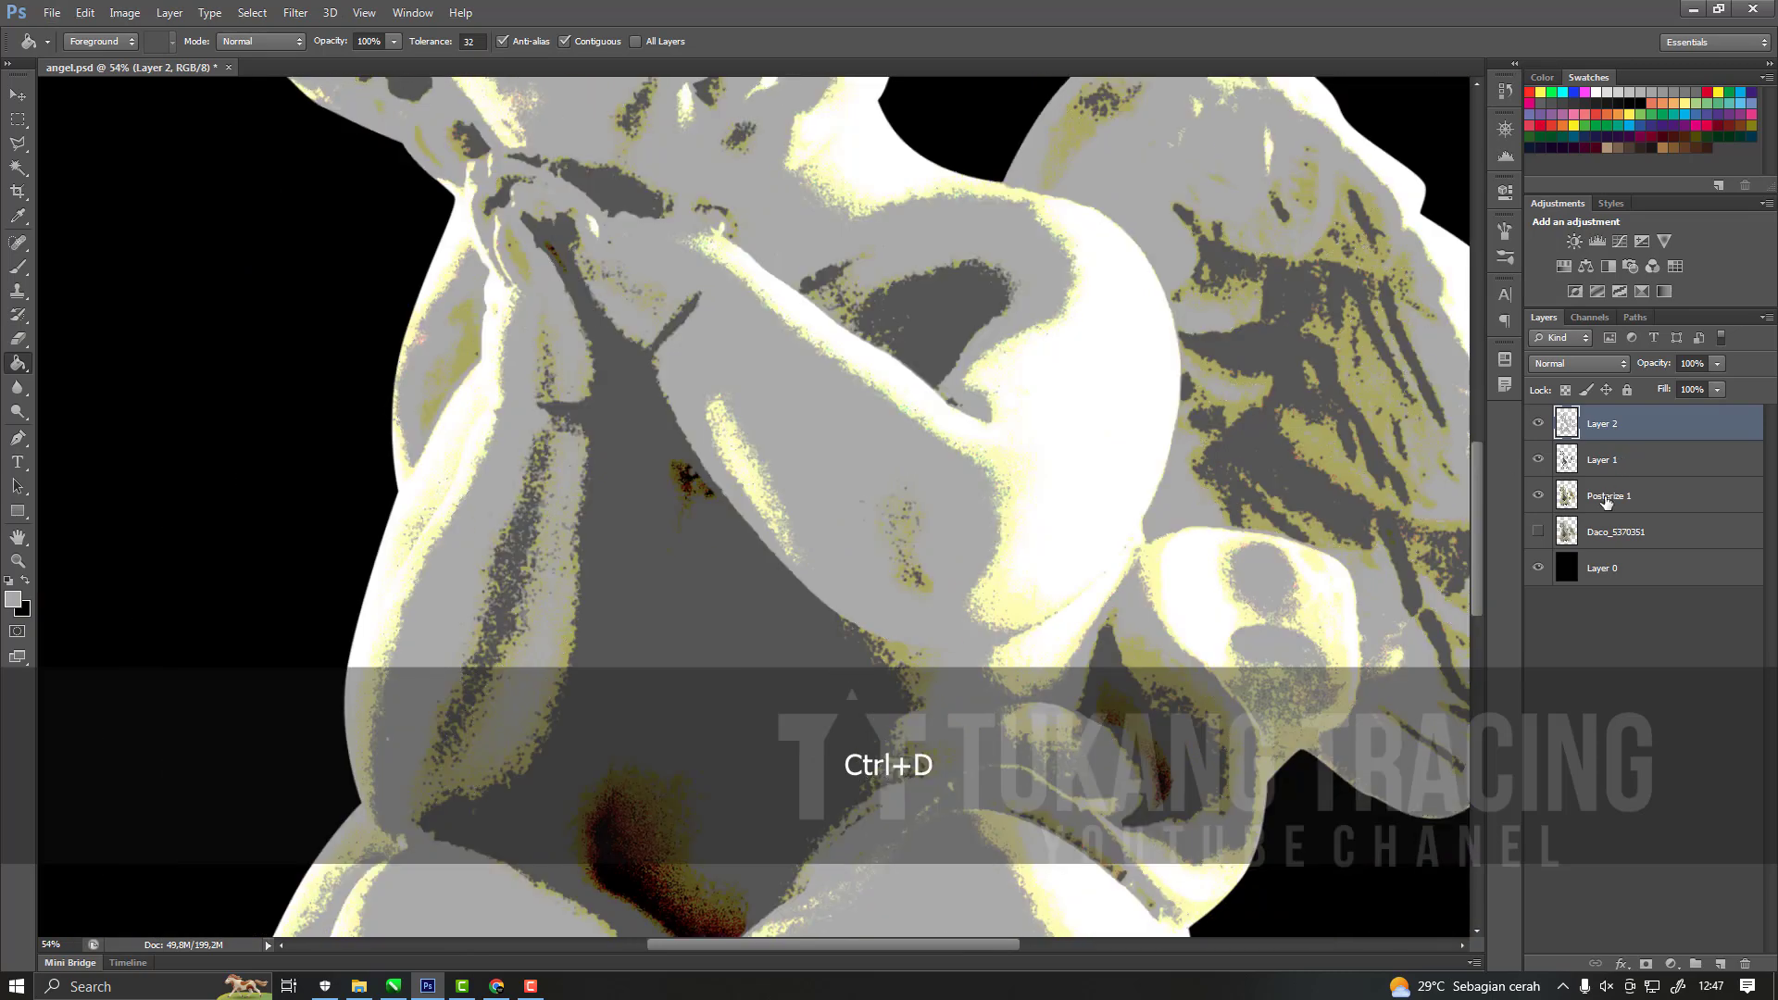
# Select the pale yellow tone by the elbow on the Posterize 1 layer with the Magic Wand and extend it to similar tones.
pyautogui.click(1547, 482)
pyautogui.keyDown('alt'); pyautogui.scroll(7, 902, 470); pyautogui.keyUp('alt')
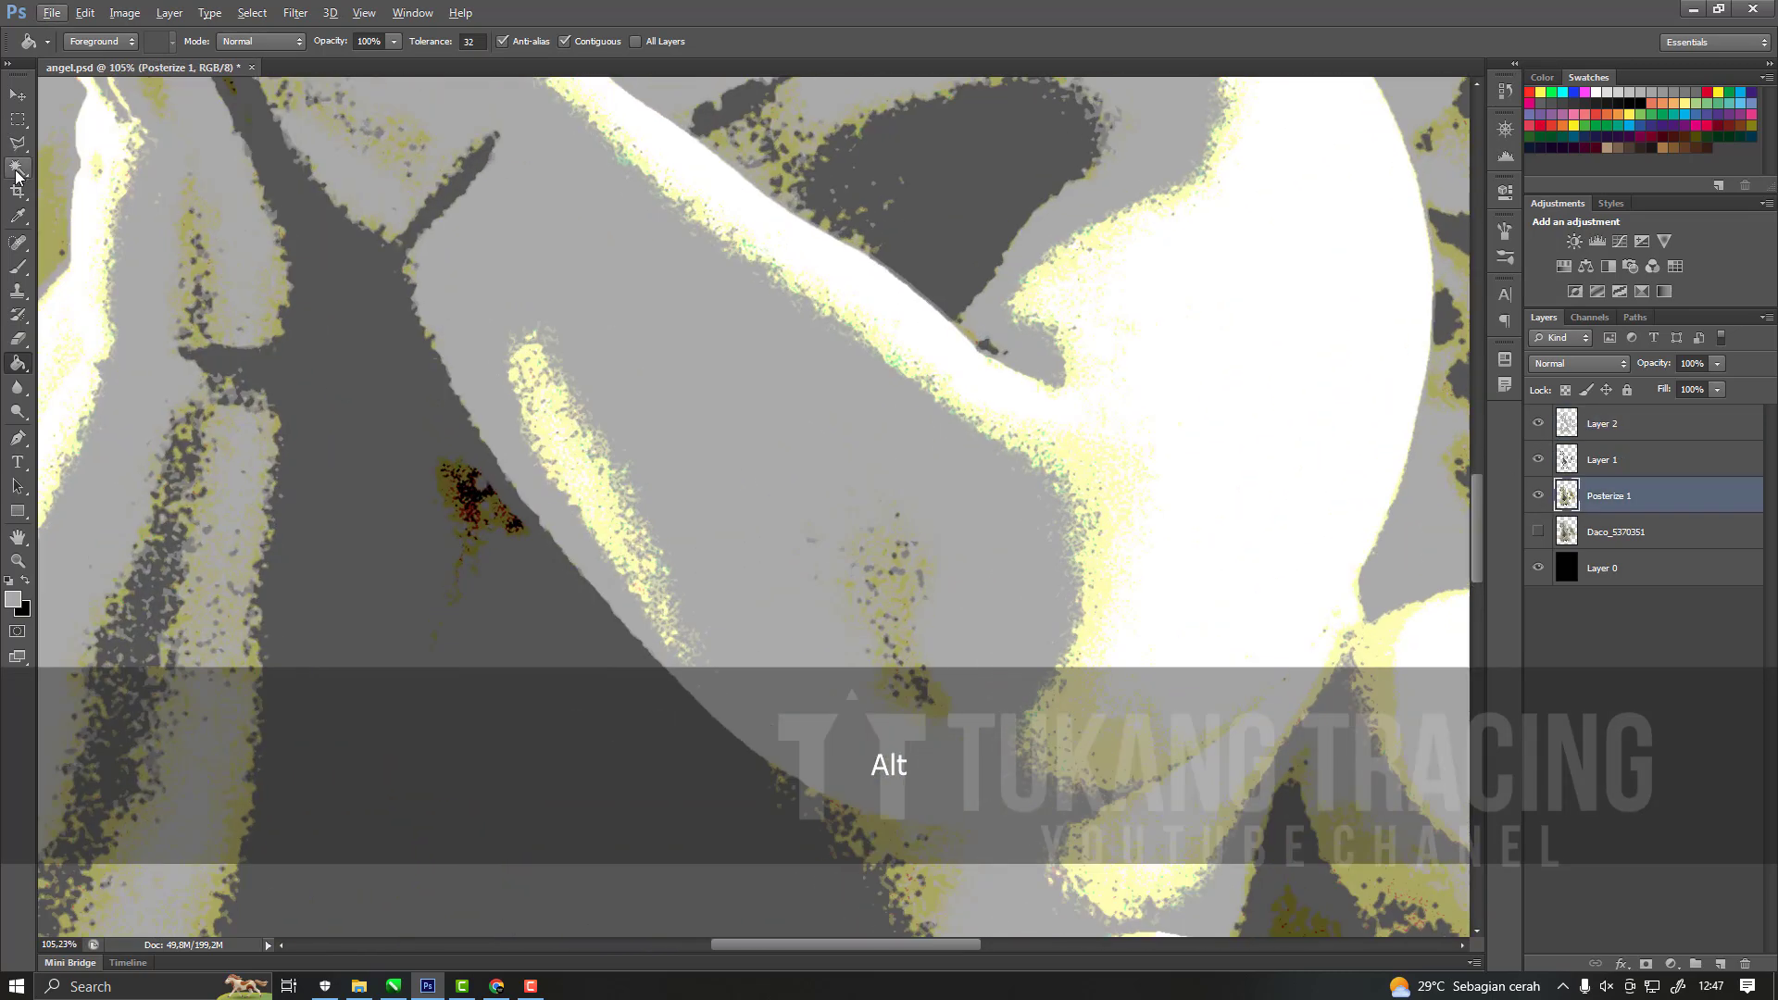
pyautogui.click(17, 168)
pyautogui.keyDown('alt'); pyautogui.scroll(-7, 901, 561); pyautogui.keyUp('alt')
pyautogui.scroll(-1, 941, 573)
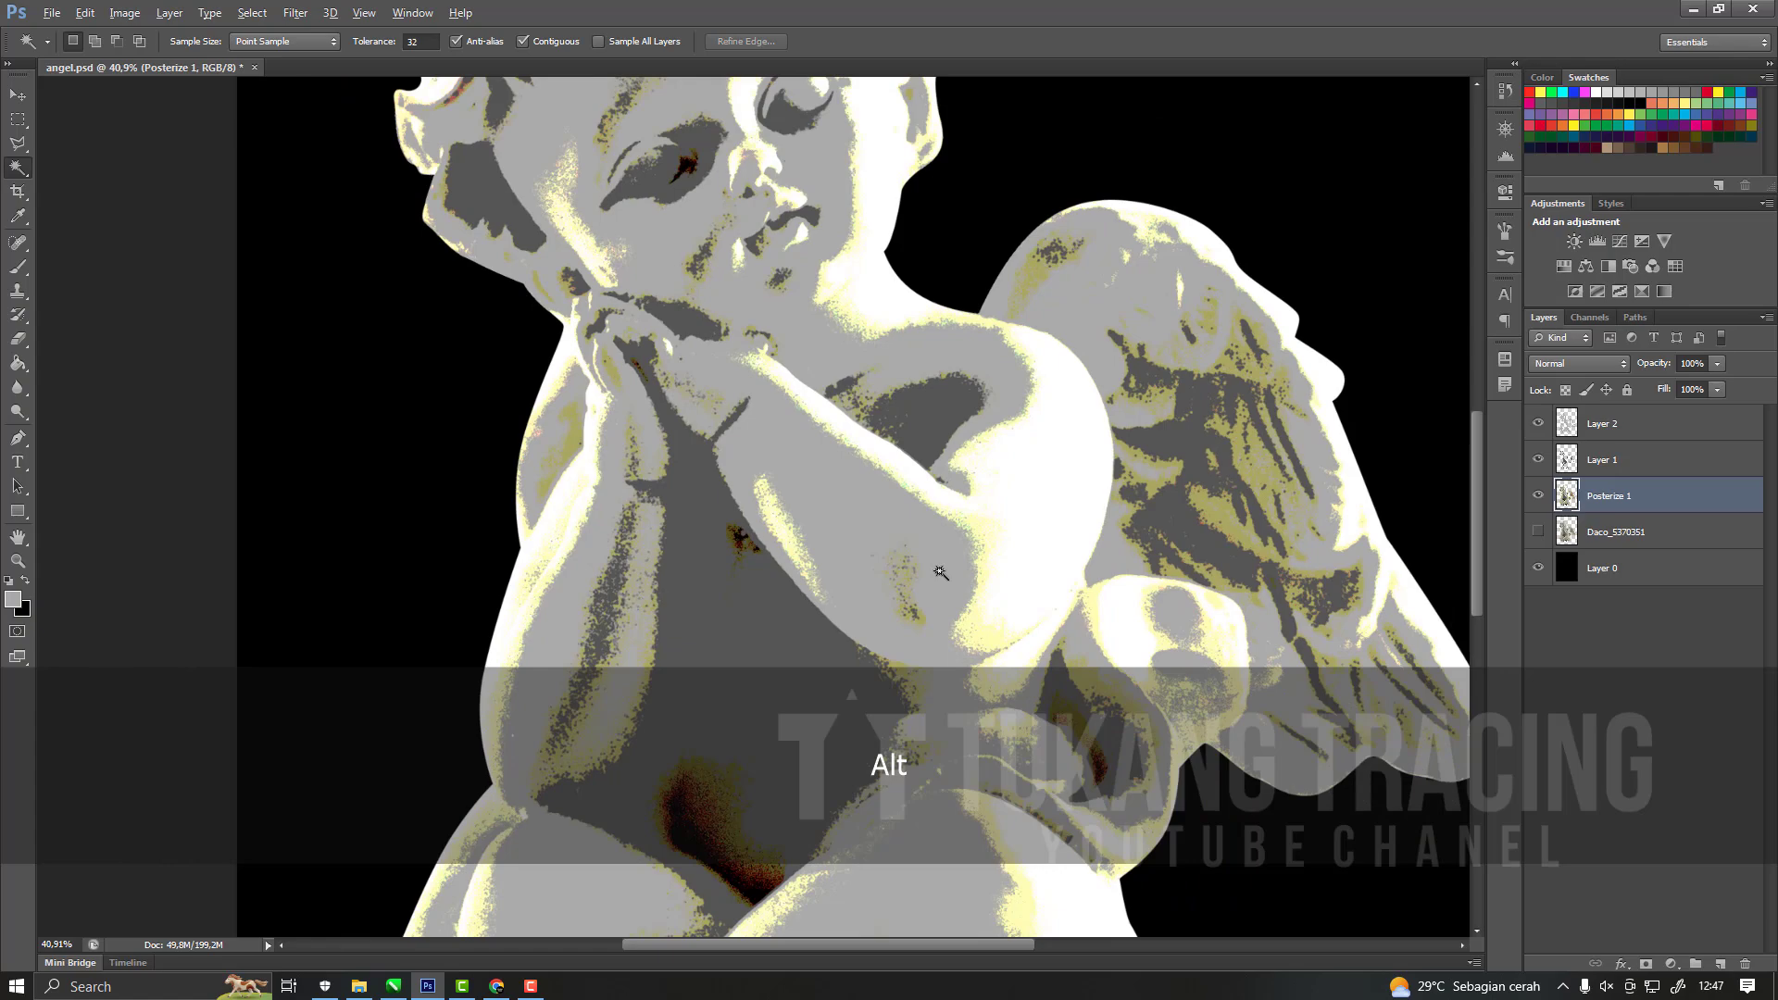
pyautogui.scroll(6, 1007, 622)
pyautogui.click(969, 696)
pyautogui.rightClick(970, 695)
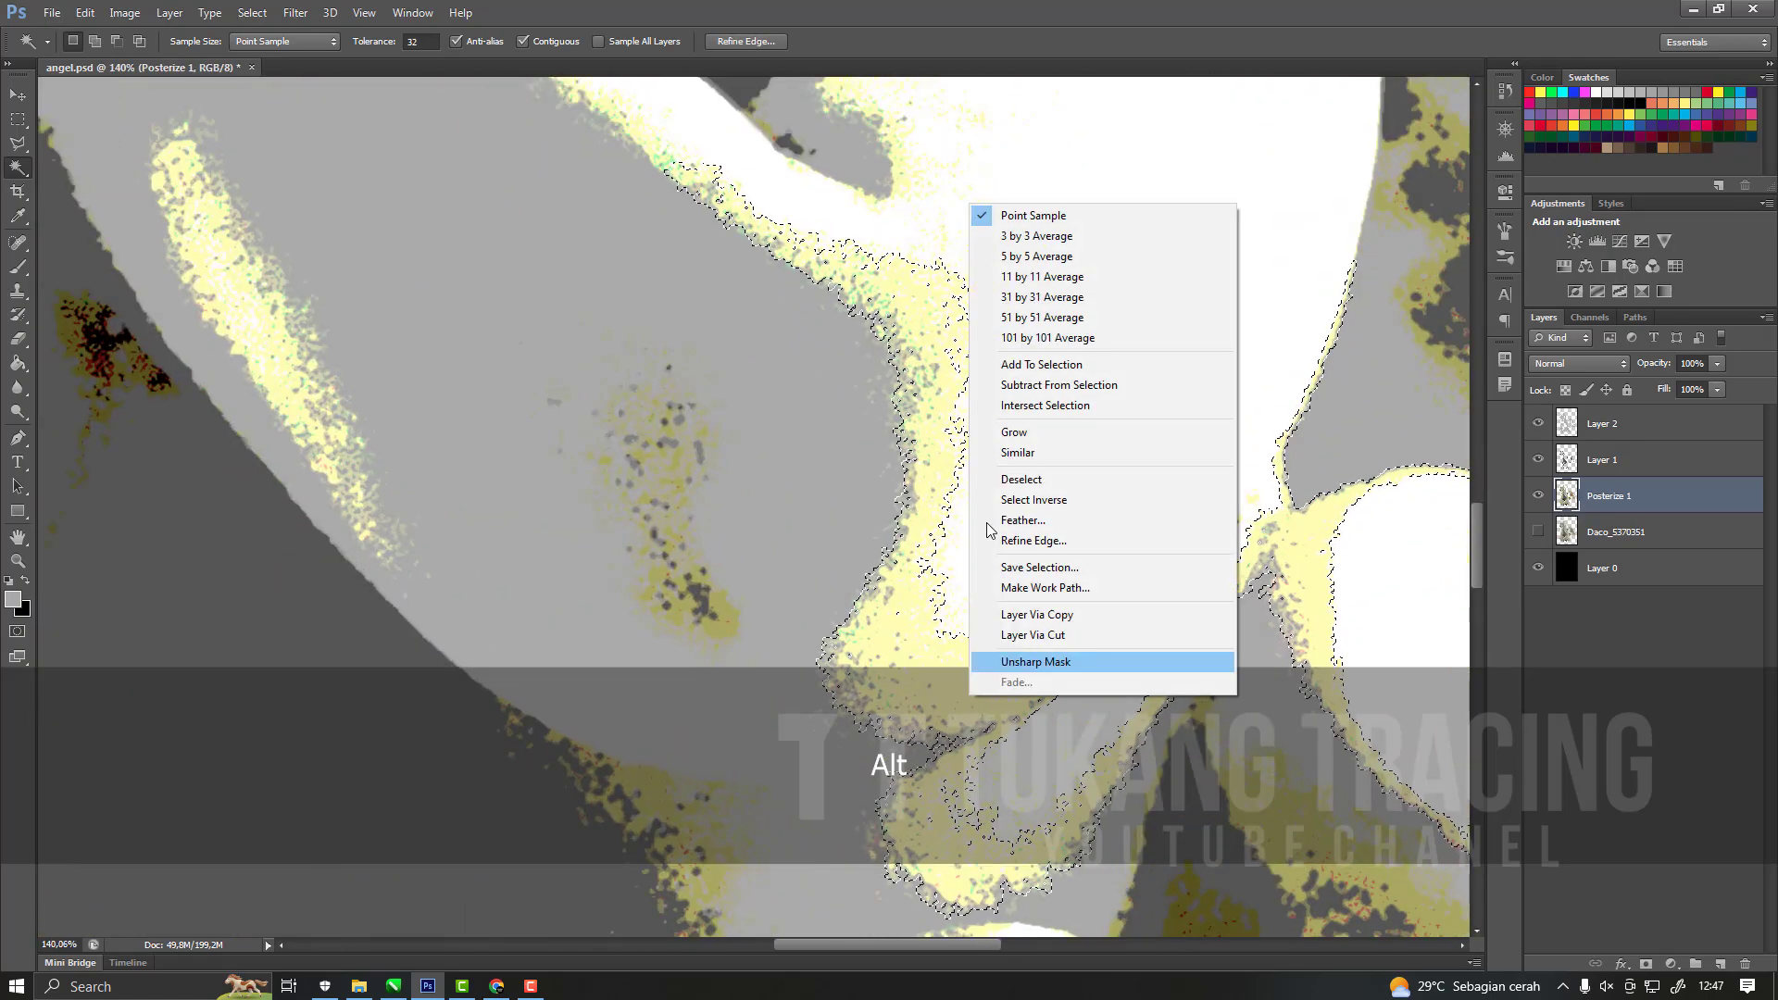
pyautogui.click(1017, 453)
# Add a new empty layer above Layer 2 and drop the current selection.
pyautogui.click(1658, 424)
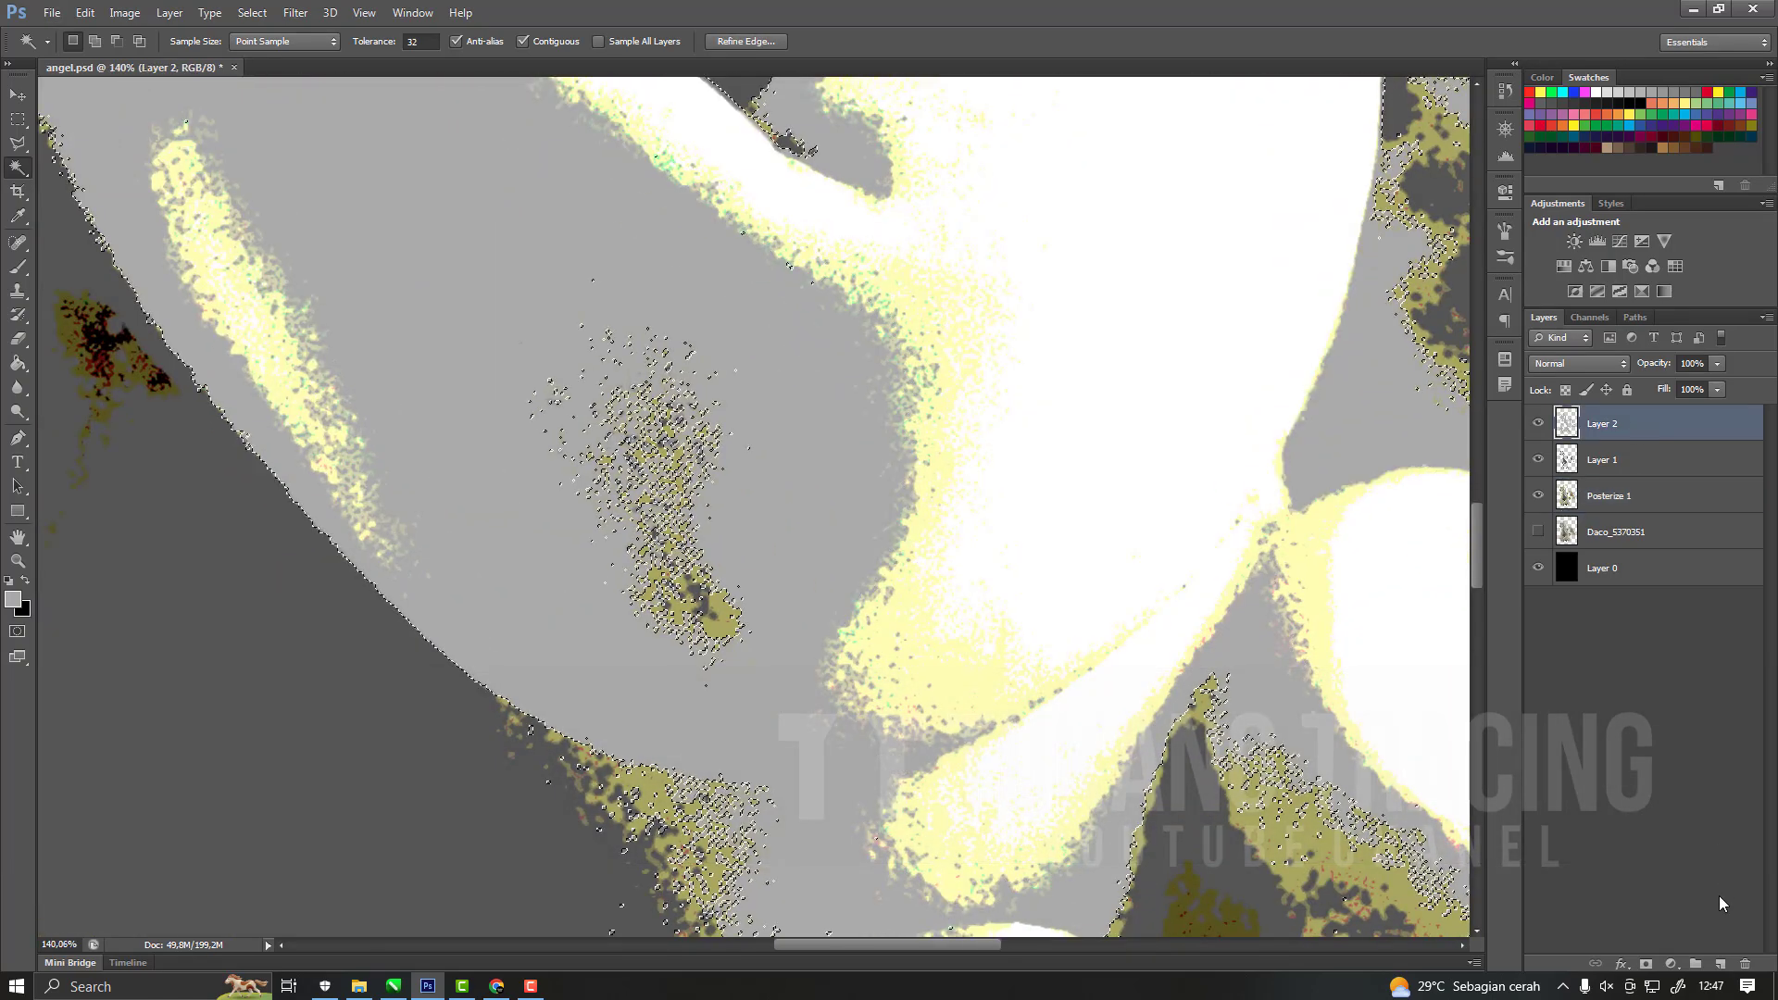
pyautogui.click(1722, 964)
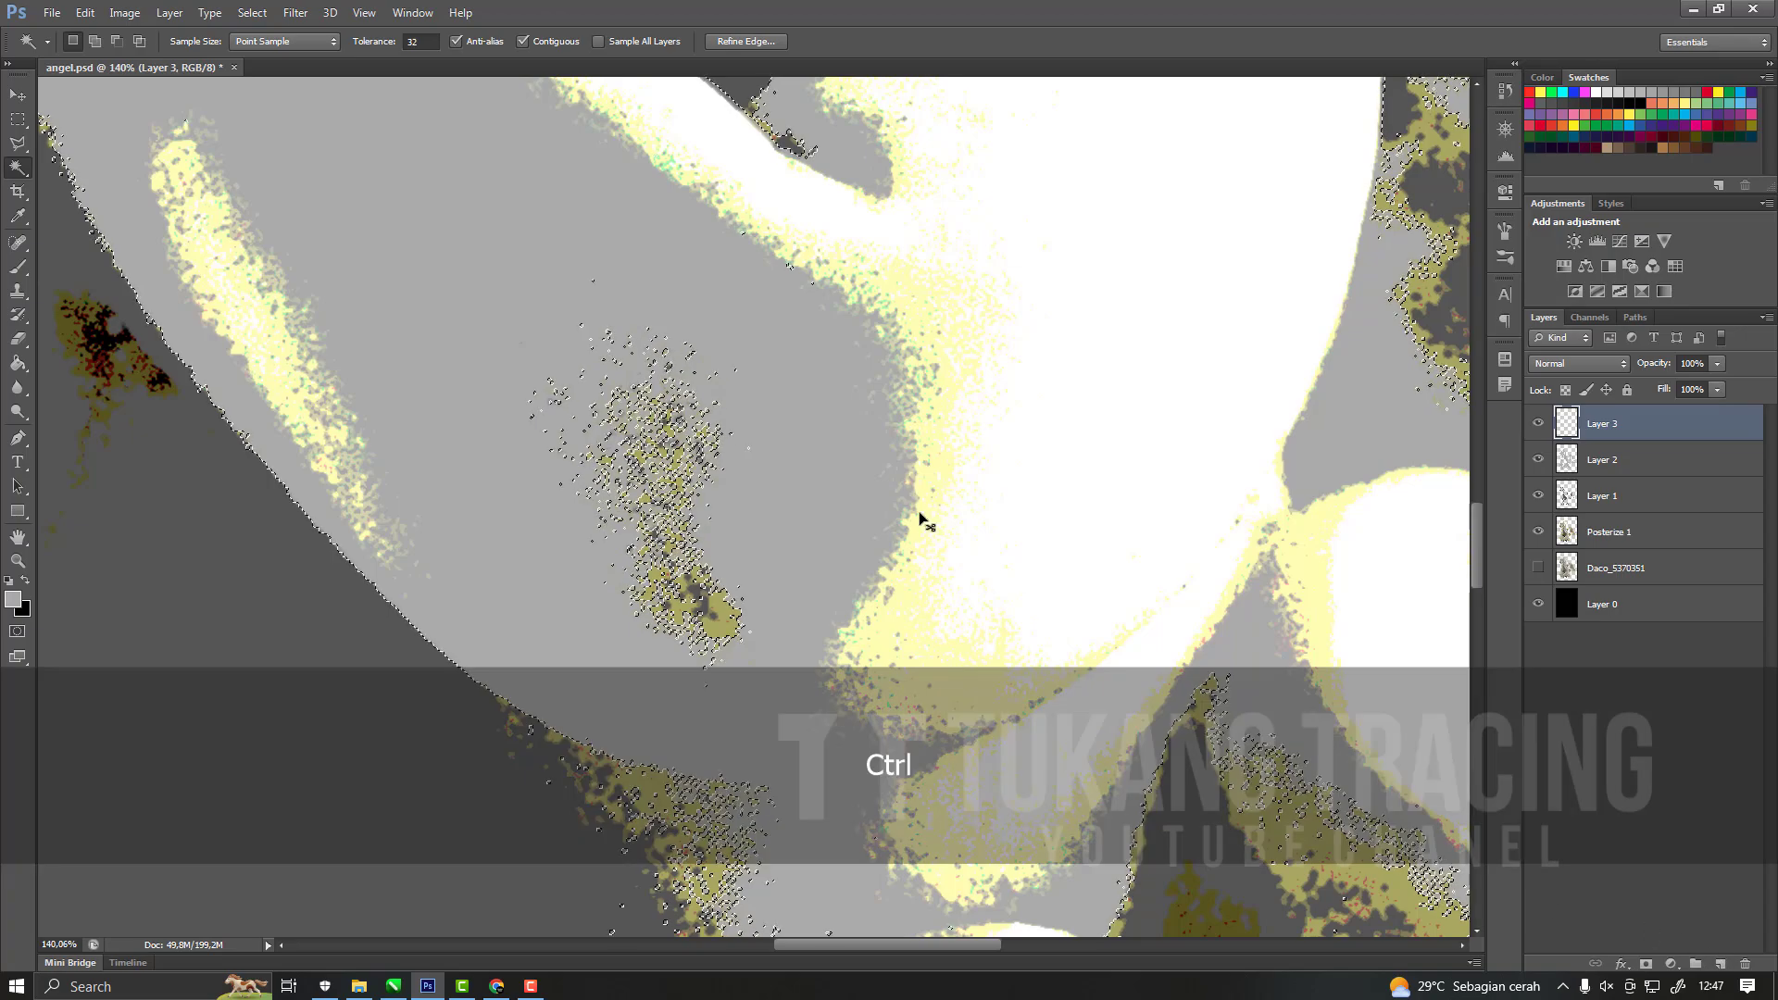
pyautogui.scroll(-2, 919, 512)
pyautogui.scroll(-2, 918, 512)
pyautogui.hotkey('ctrl', 'd')
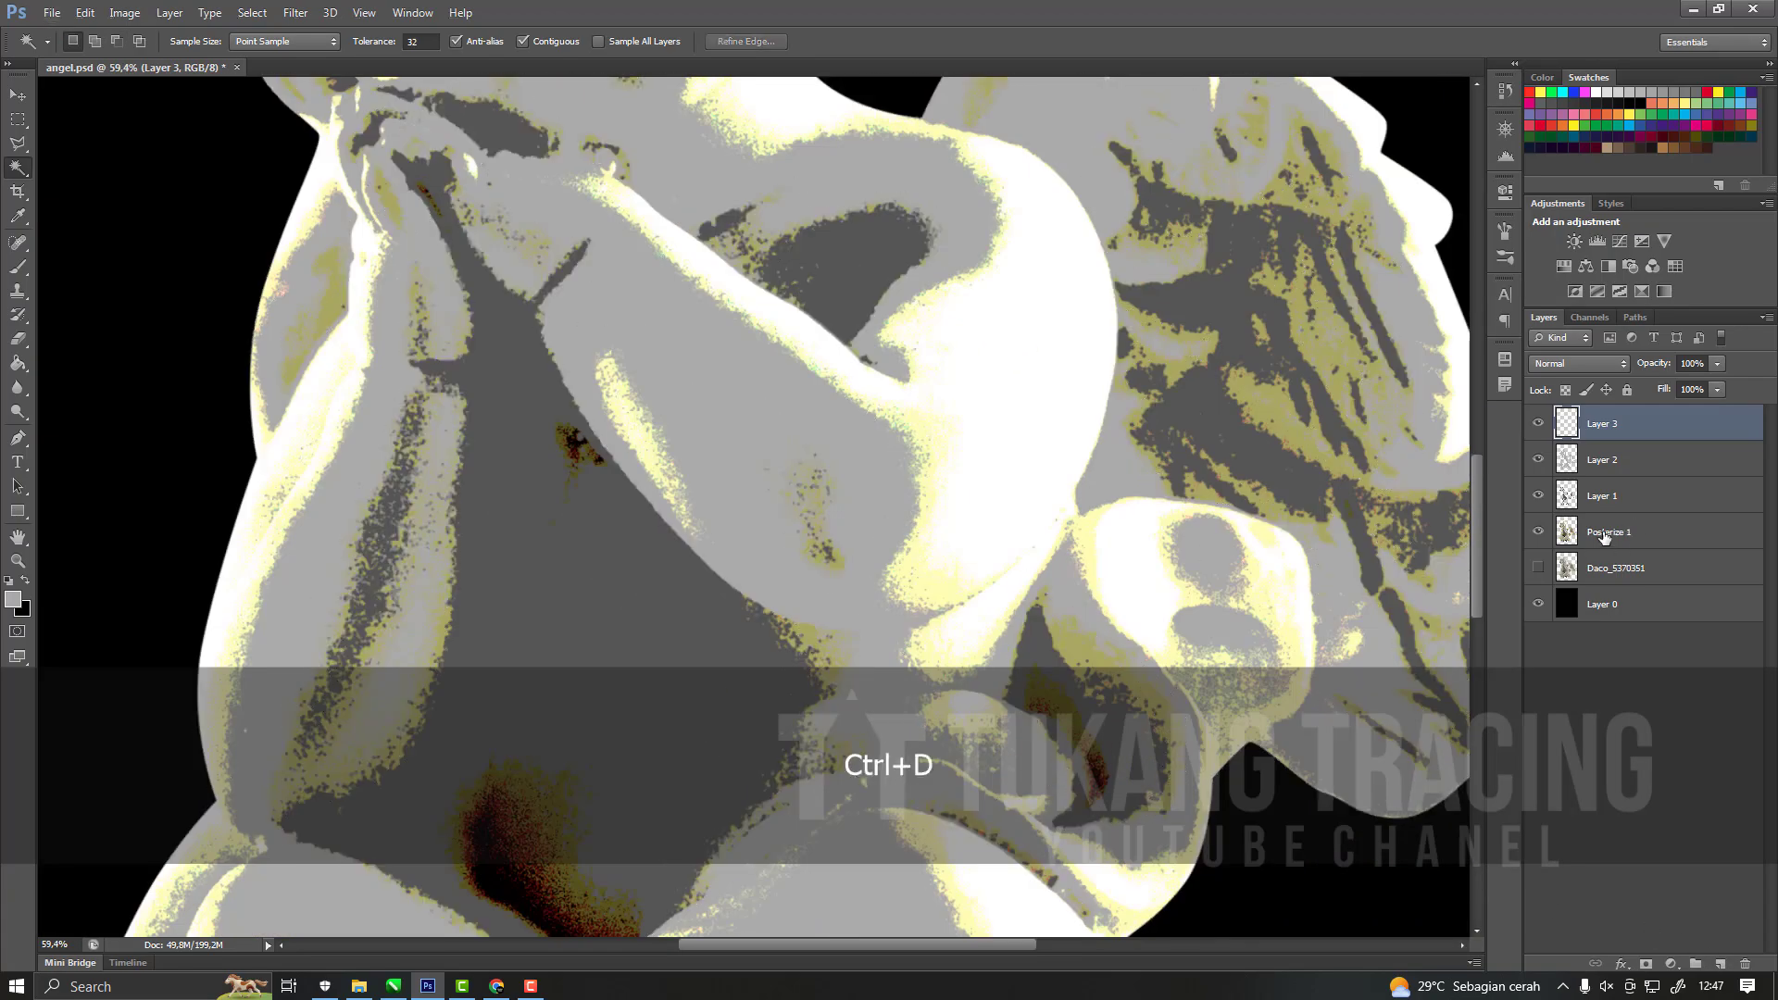
# Hide Layer 1, Layer 2 and Layer 3, and make Posterize 1 the active layer.
pyautogui.click(1540, 496)
pyautogui.click(1538, 462)
pyautogui.click(1539, 426)
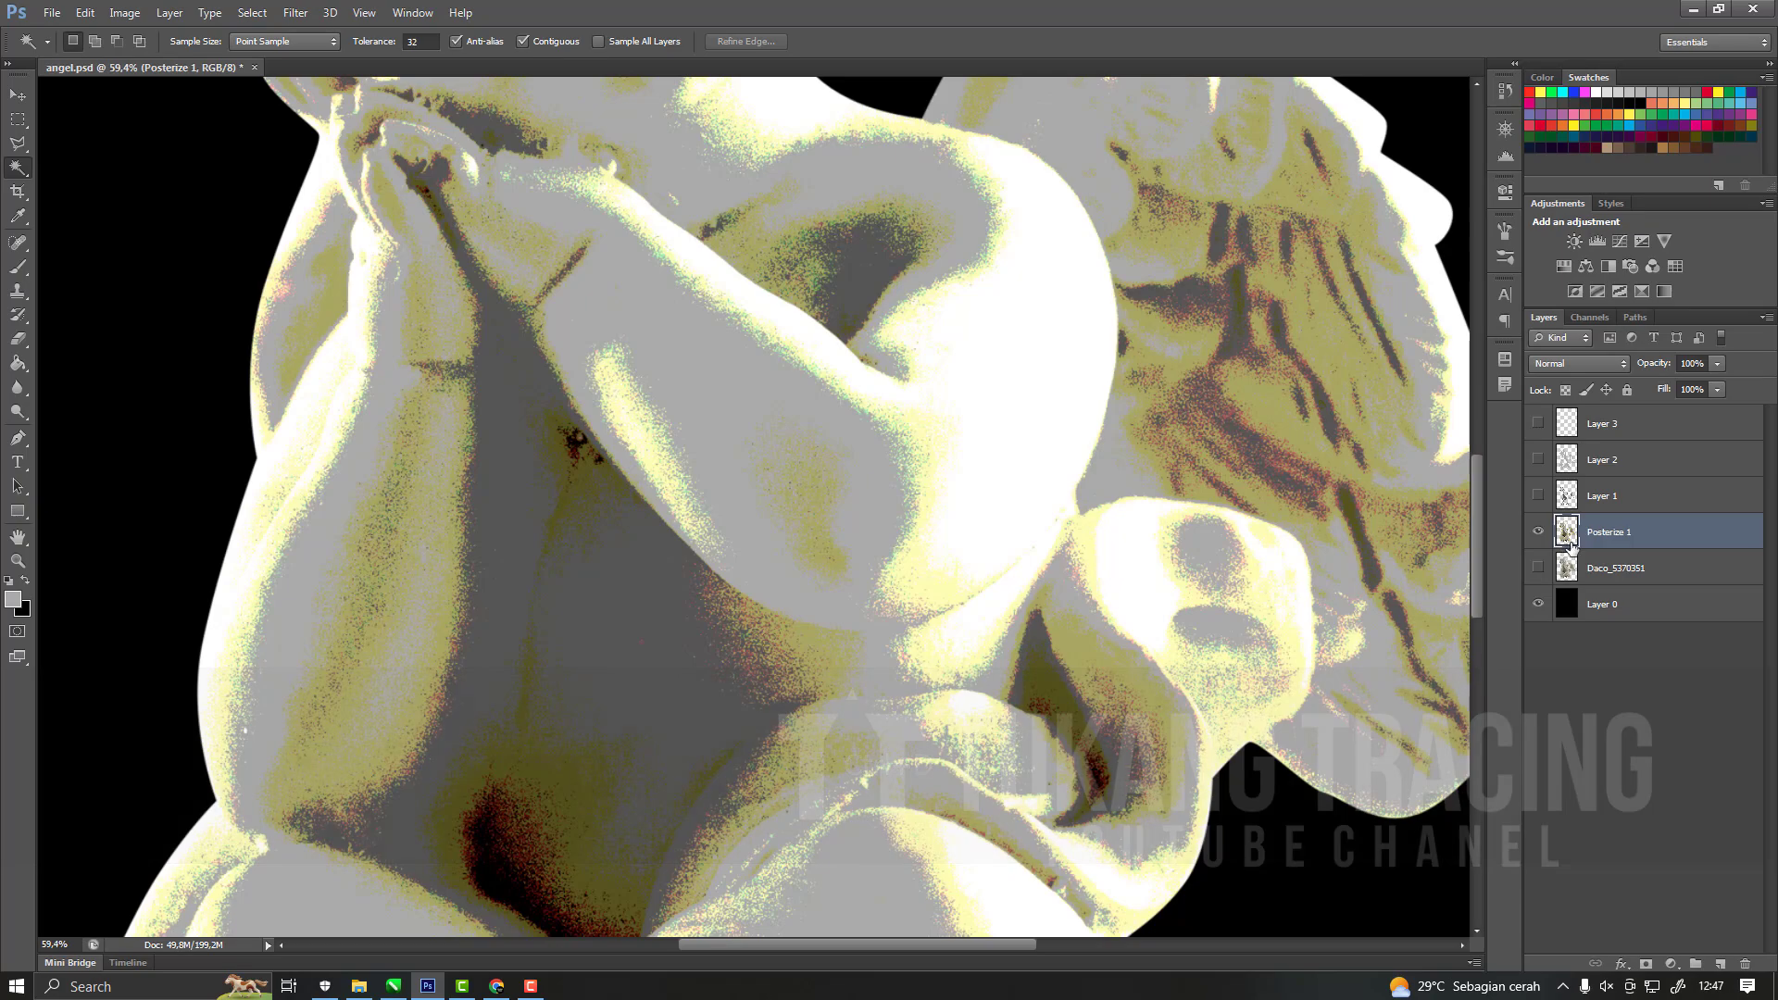
# Try to extend a pale yellow selection beside the elbow to similar tones, and undo it.
pyautogui.rightClick(947, 602)
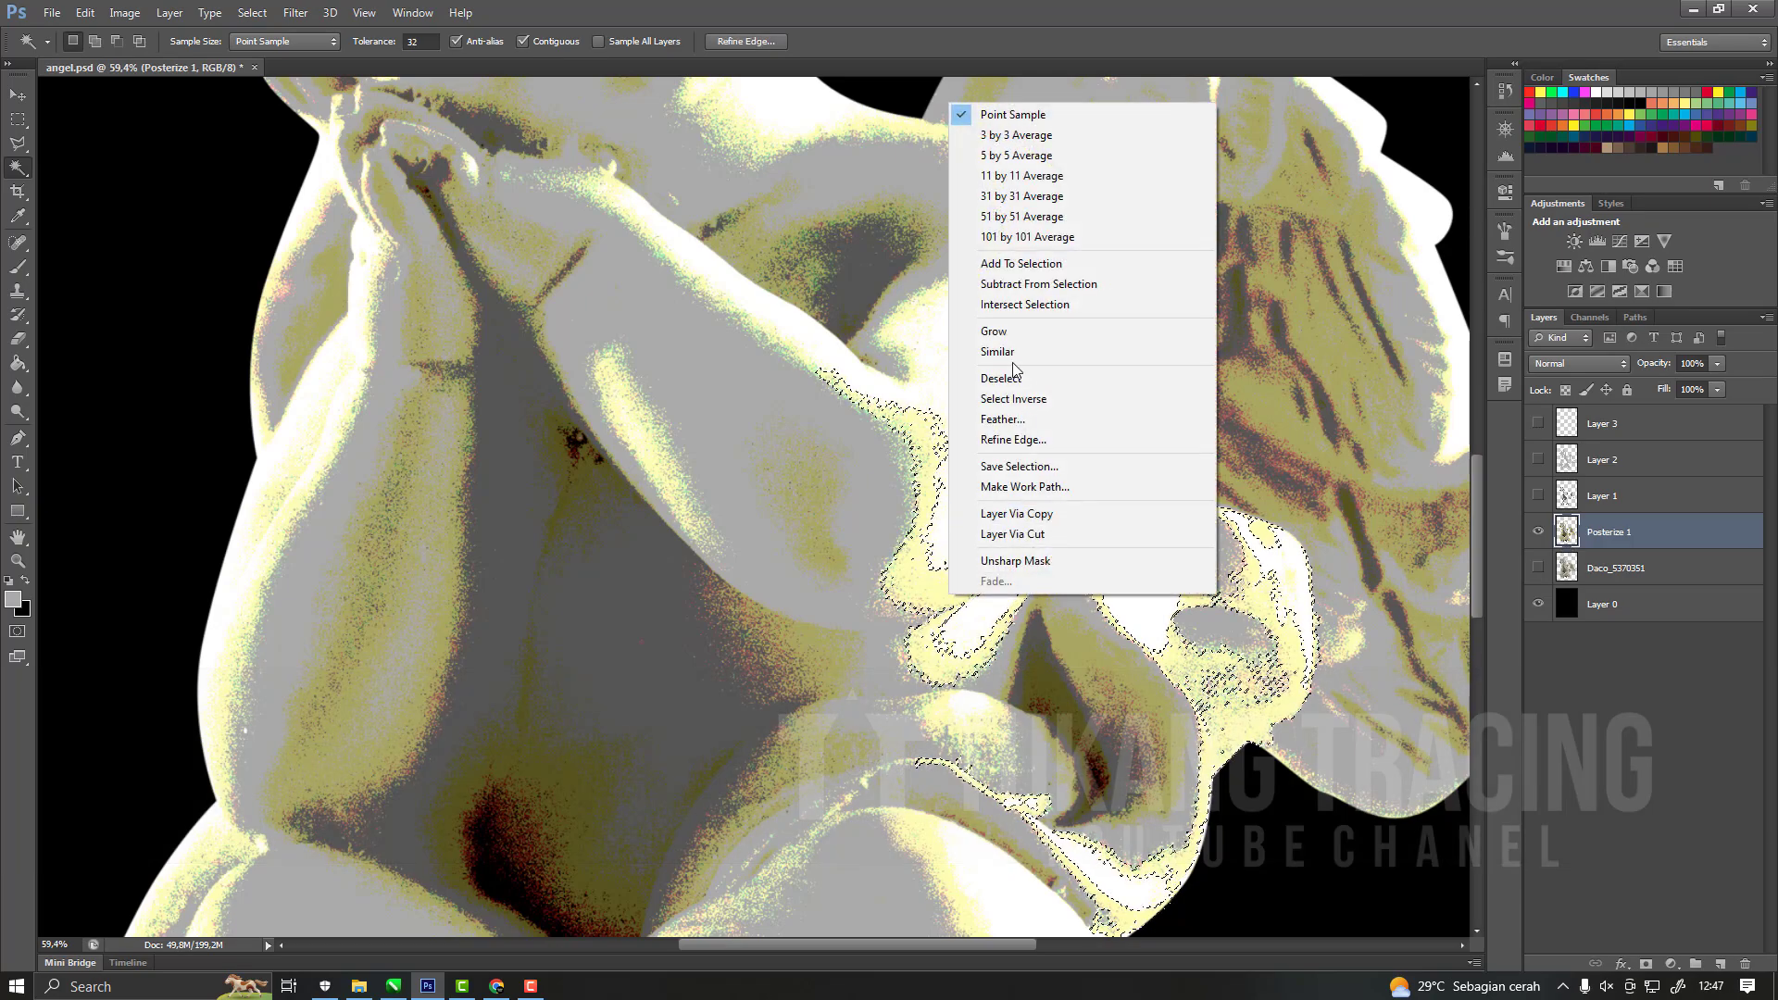
pyautogui.click(998, 352)
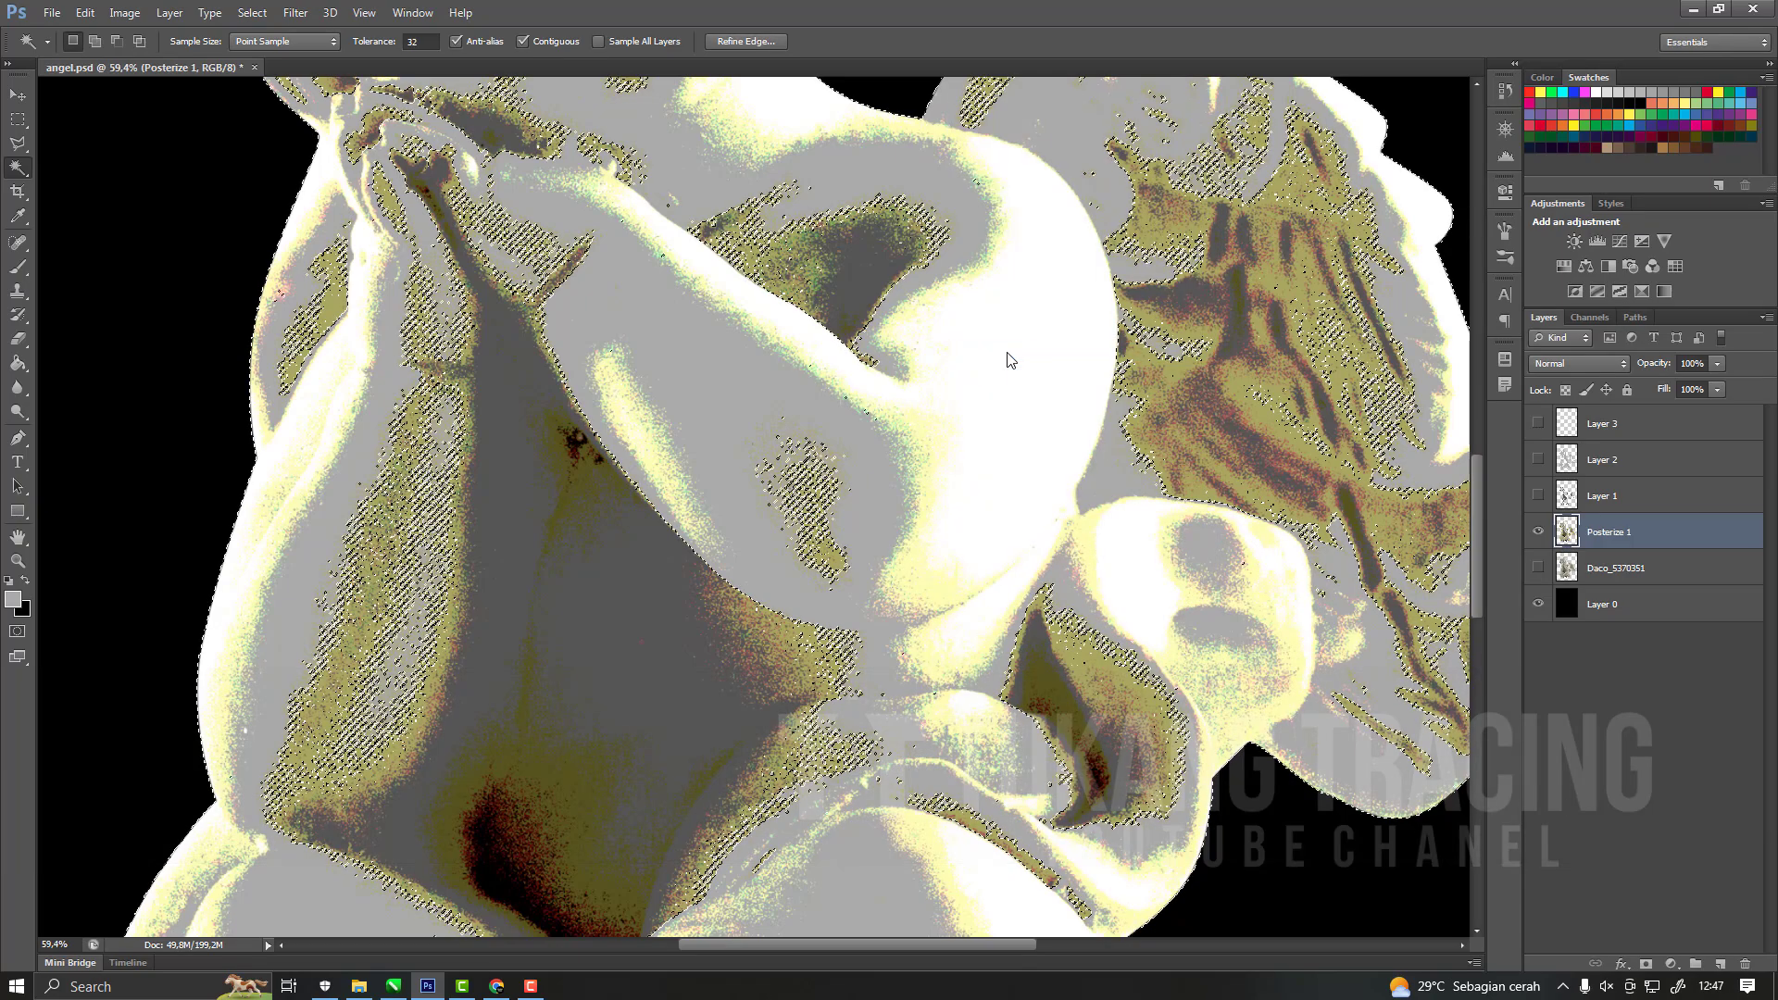
pyautogui.hotkey('ctrl', 'z')
pyautogui.scroll(-2, 907, 460)
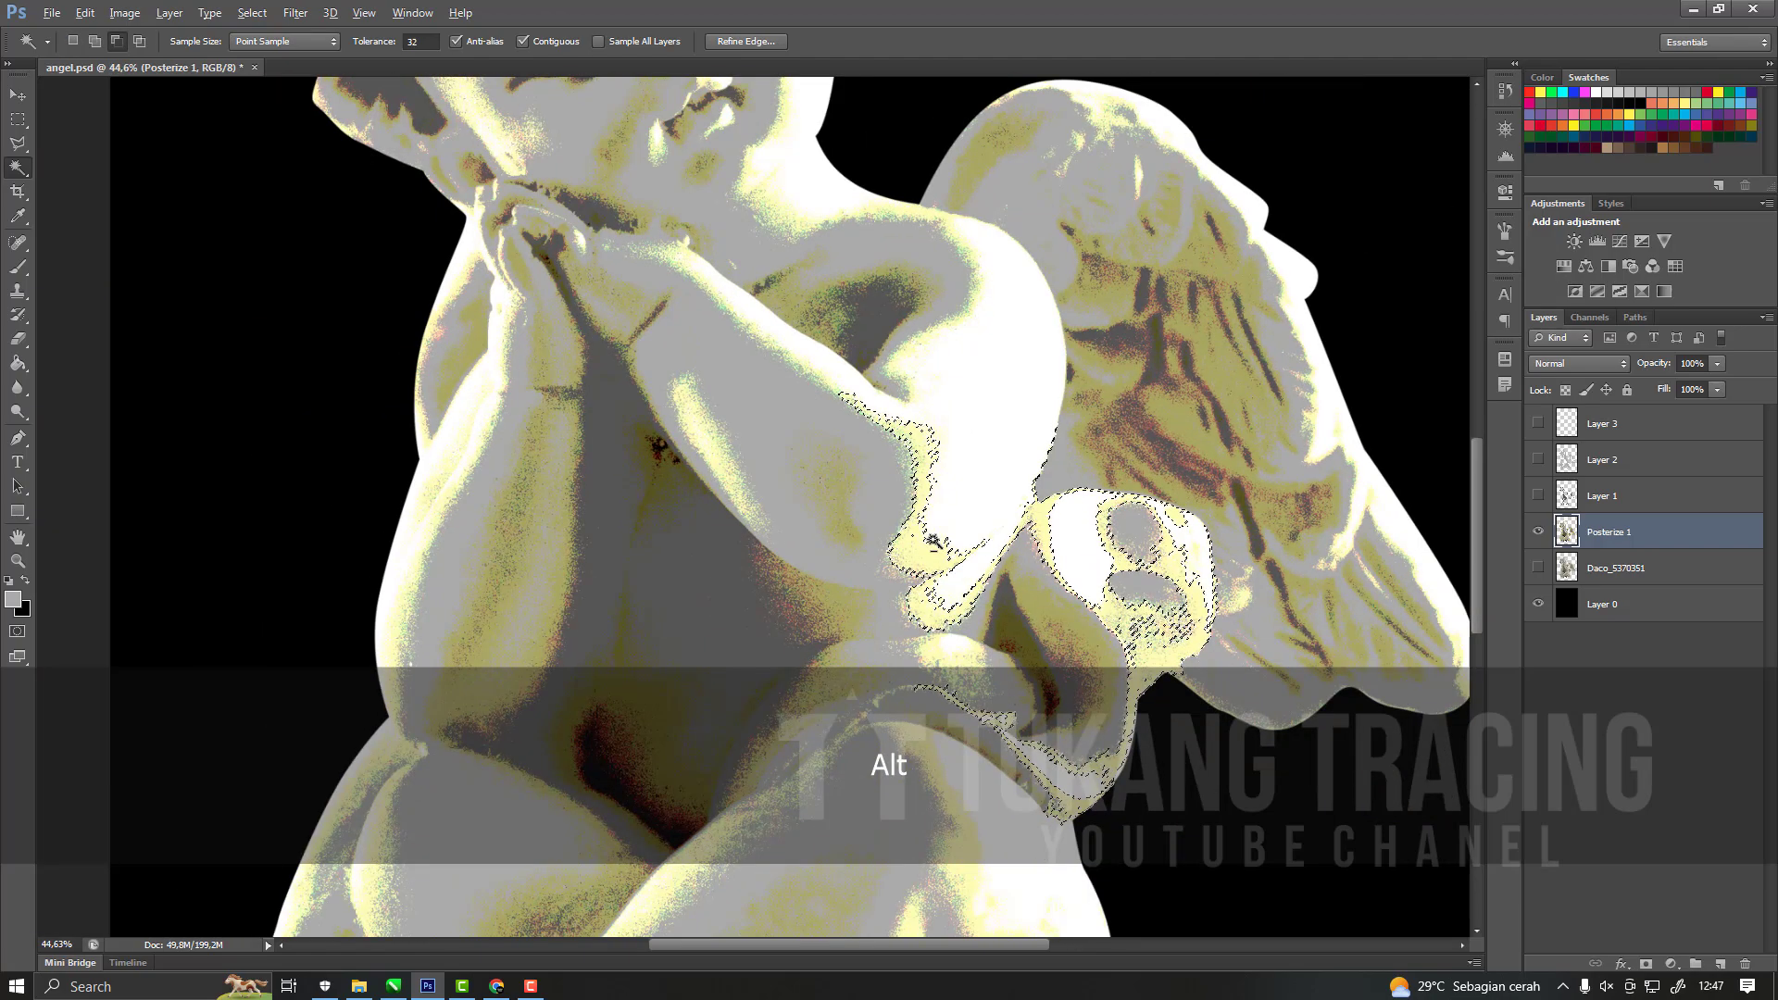
pyautogui.scroll(3, 547, 483)
pyautogui.hotkey('ctrl', 'z')
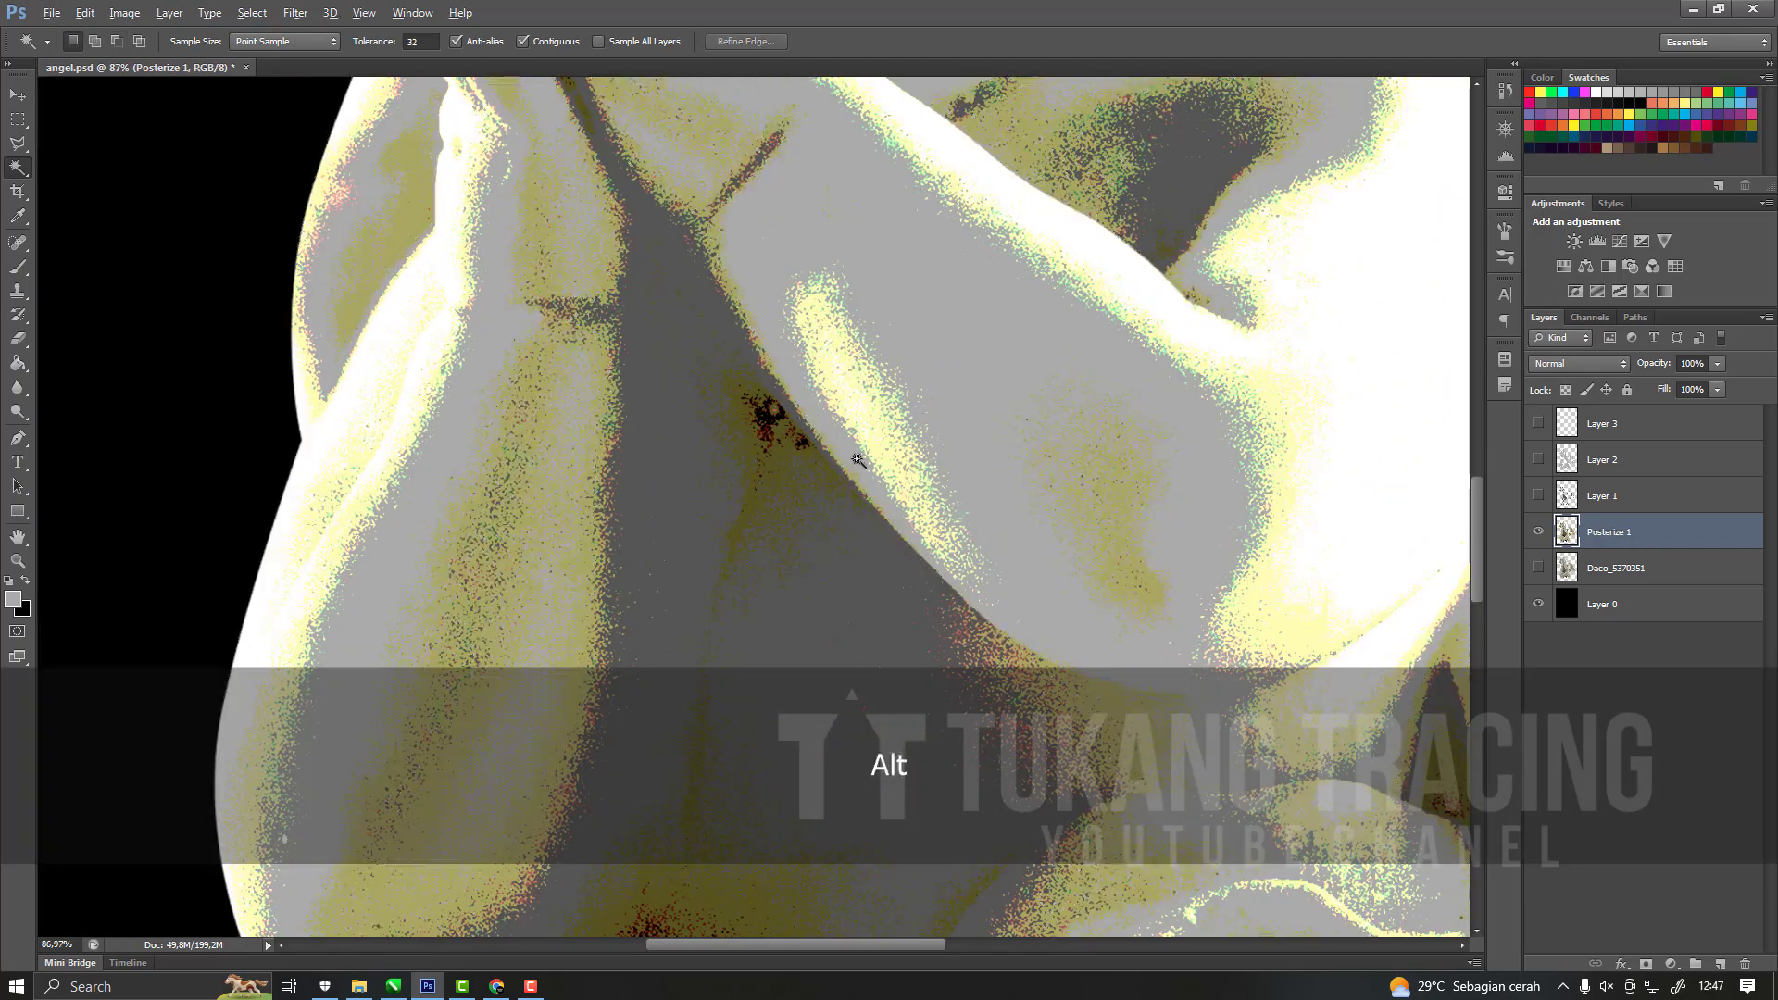
# Select the pale yellow edge of the outer forearm with the Magic Wand and extend the selection to similar tones.
pyautogui.scroll(-3, 860, 461)
pyautogui.scroll(5, 514, 553)
pyautogui.click(530, 562)
pyautogui.rightClick(530, 562)
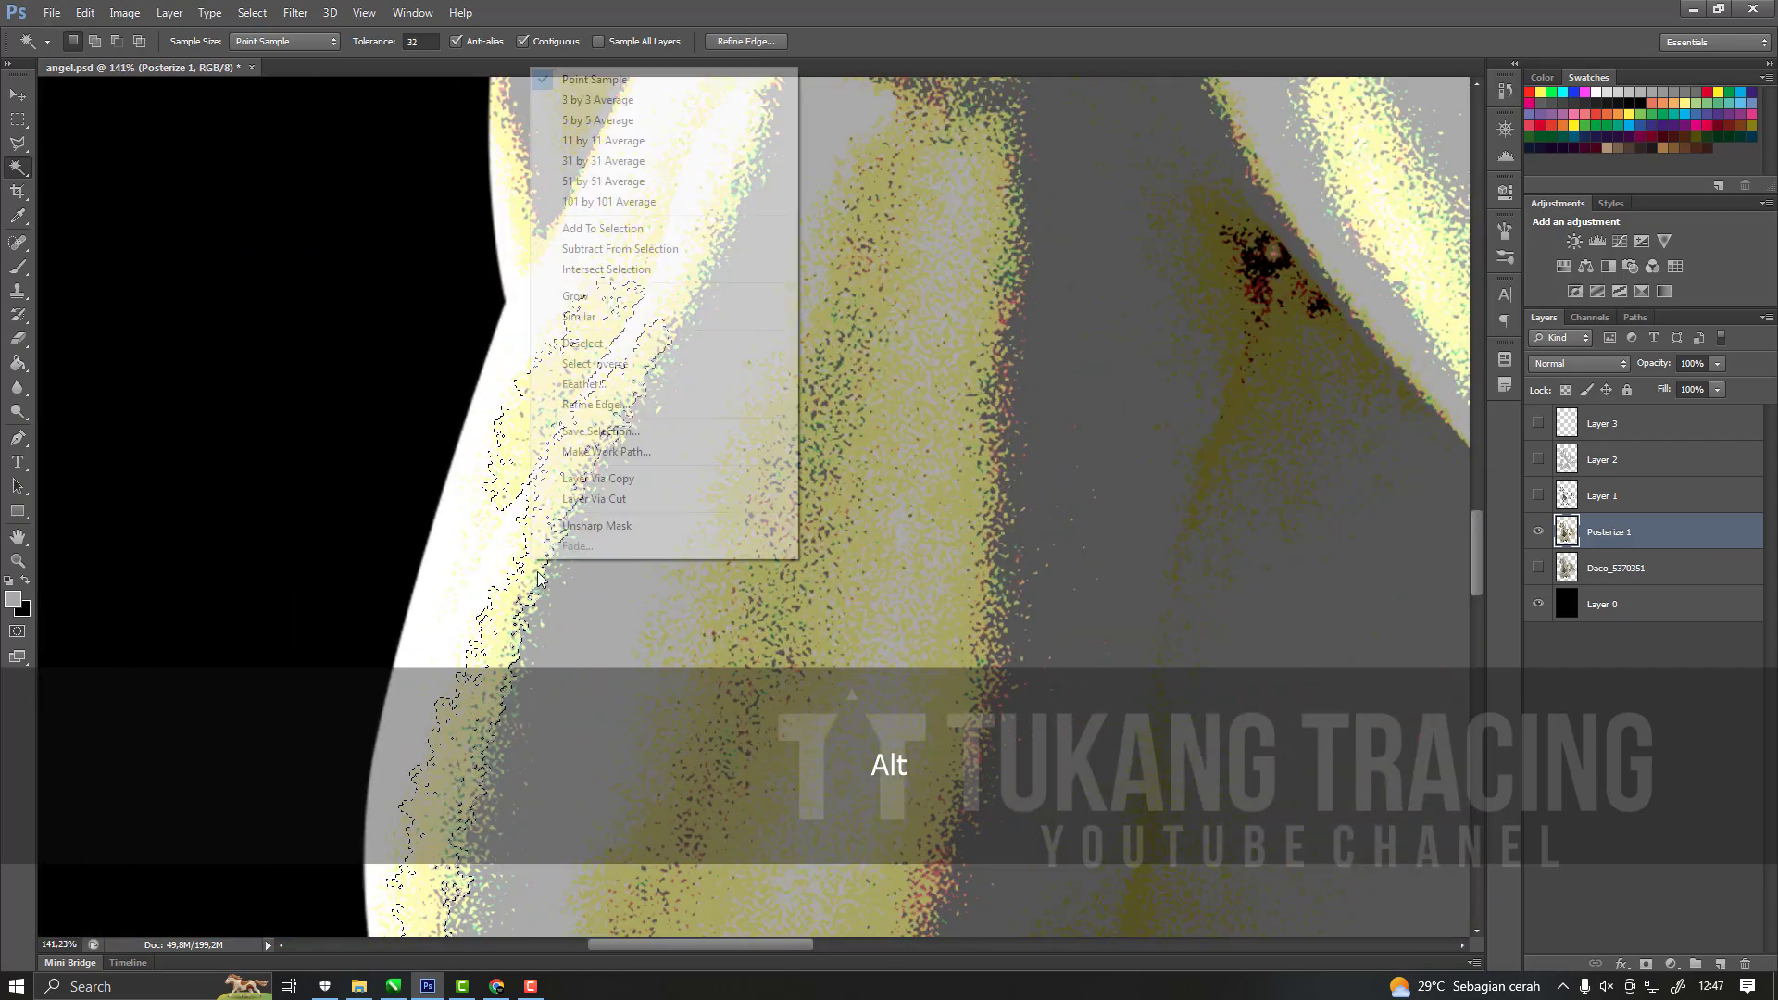
pyautogui.click(593, 316)
pyautogui.scroll(-4, 685, 445)
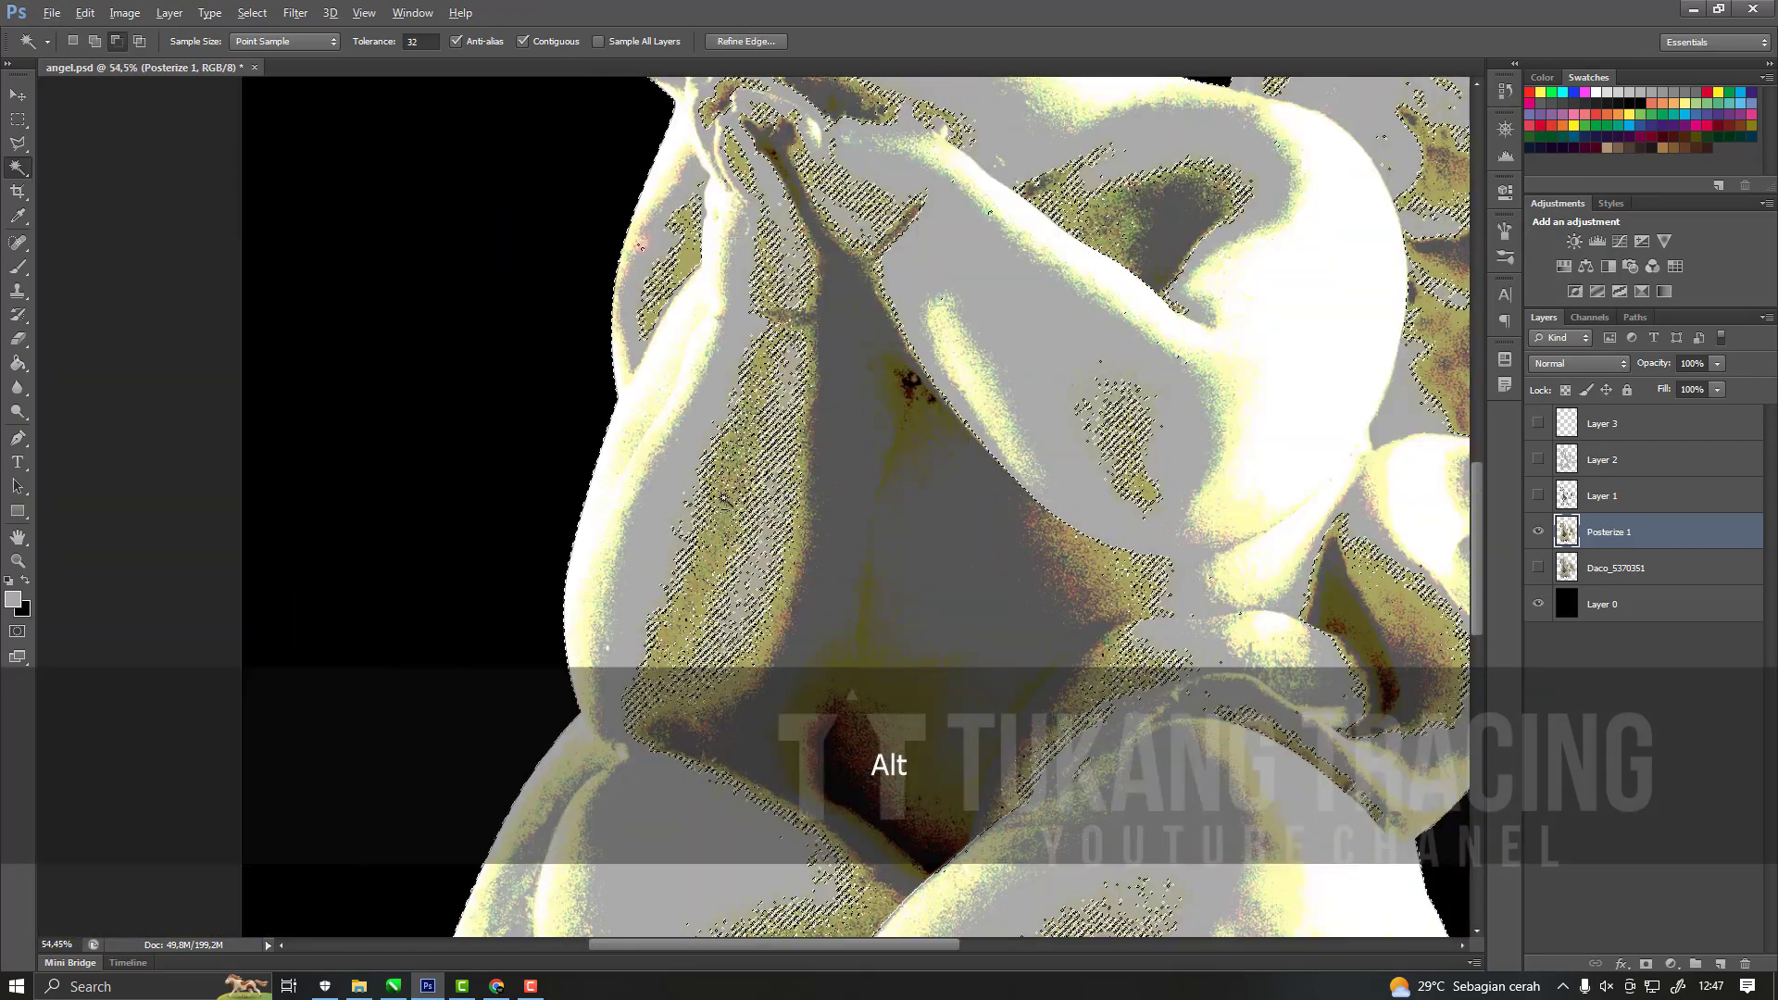
# Examine the extended selection's edges on the cherub's legs, torso, wing and head.
pyautogui.scroll(-3, 719, 503)
pyautogui.scroll(6, 772, 589)
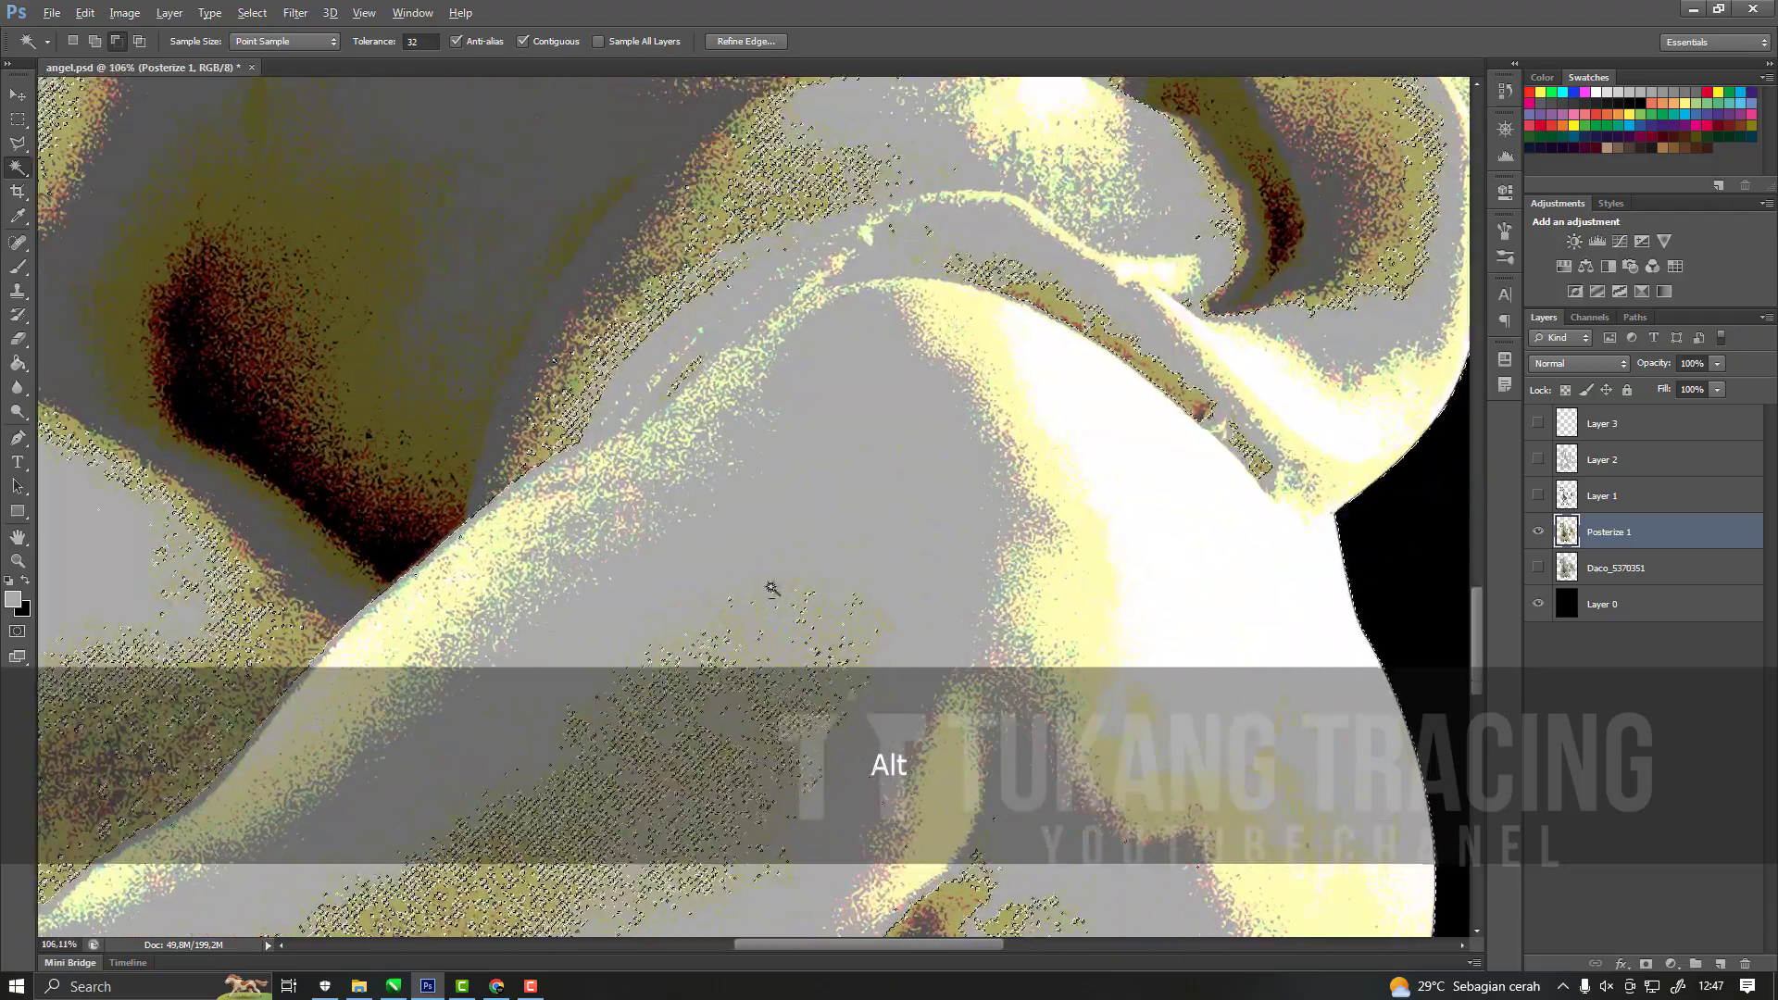
pyautogui.scroll(-3, 686, 500)
pyautogui.scroll(2, 445, 564)
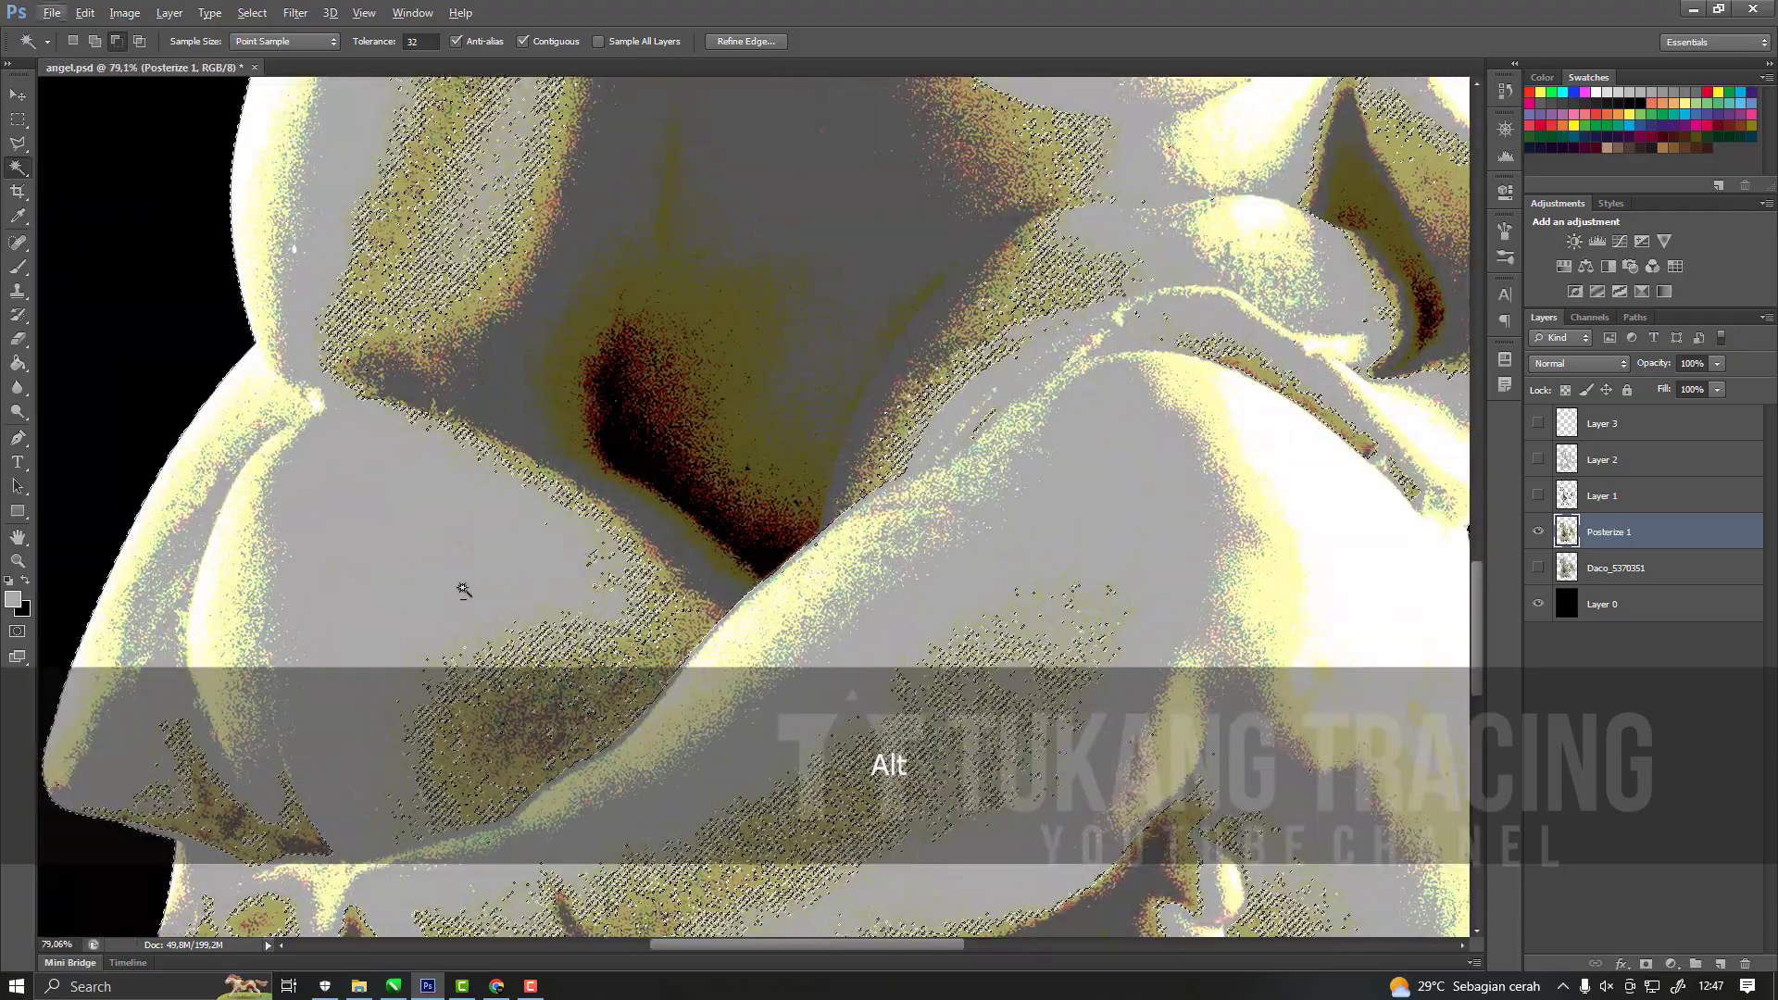
pyautogui.scroll(-3, 809, 555)
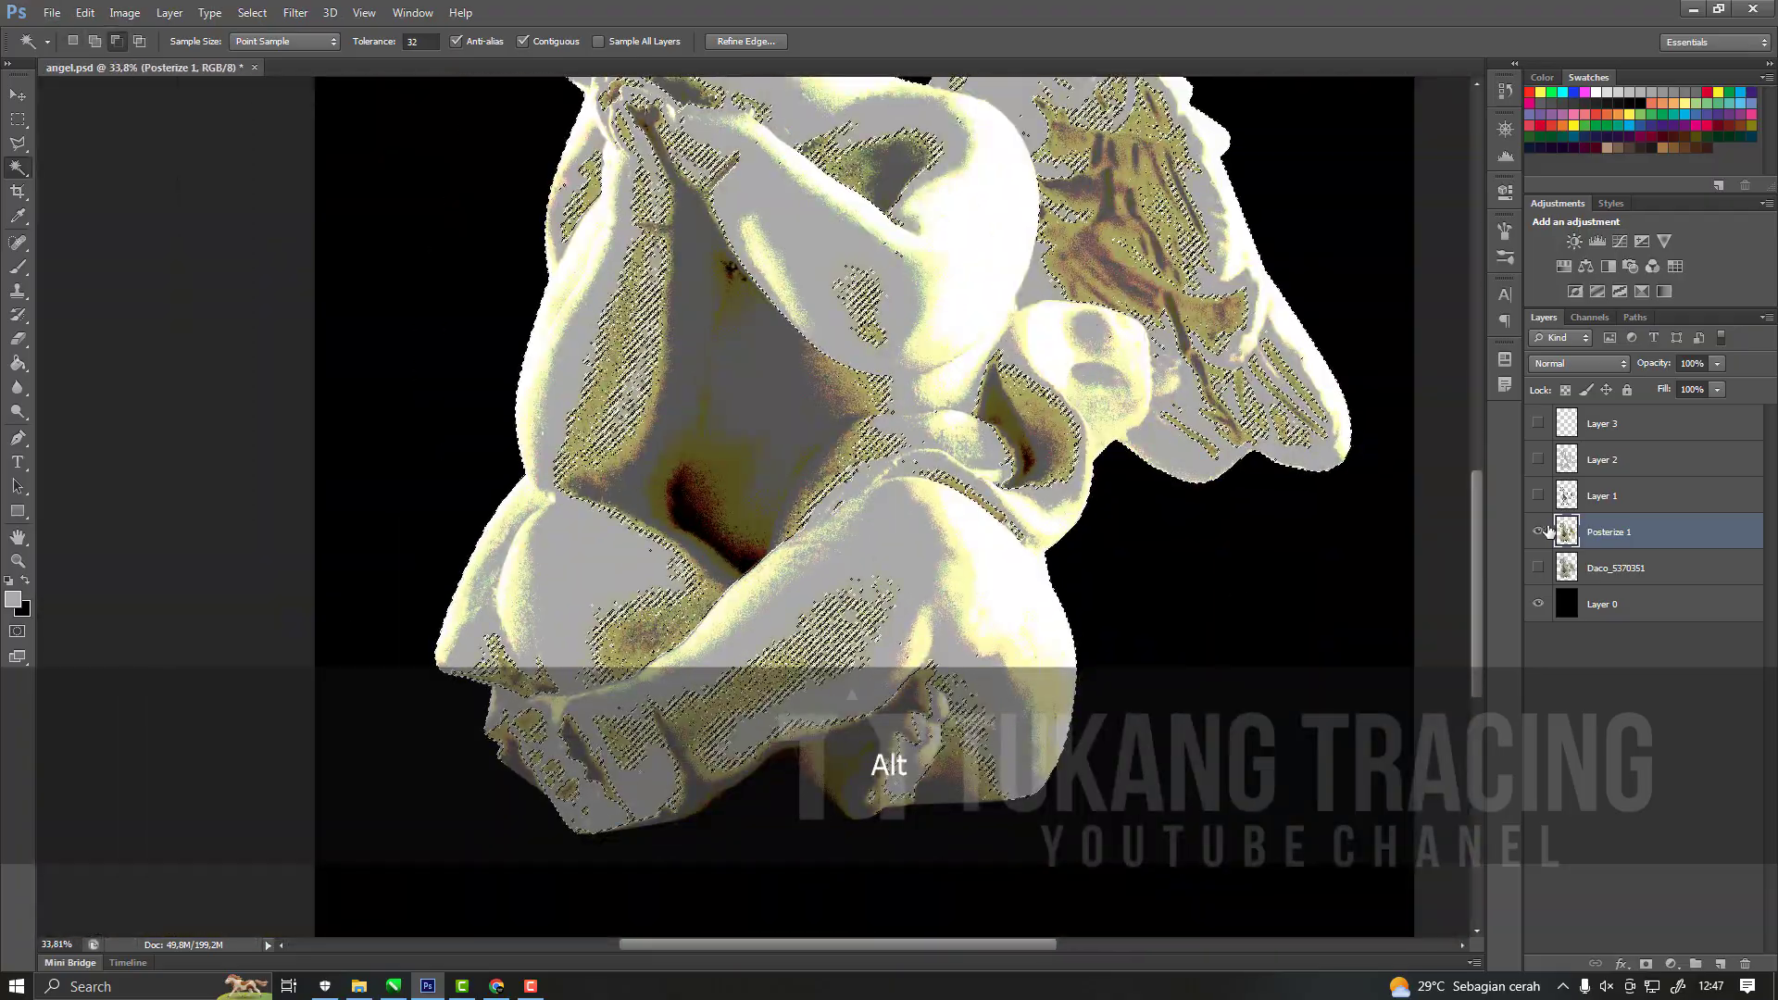
pyautogui.scroll(-2, 1059, 365)
pyautogui.scroll(5, 649, 463)
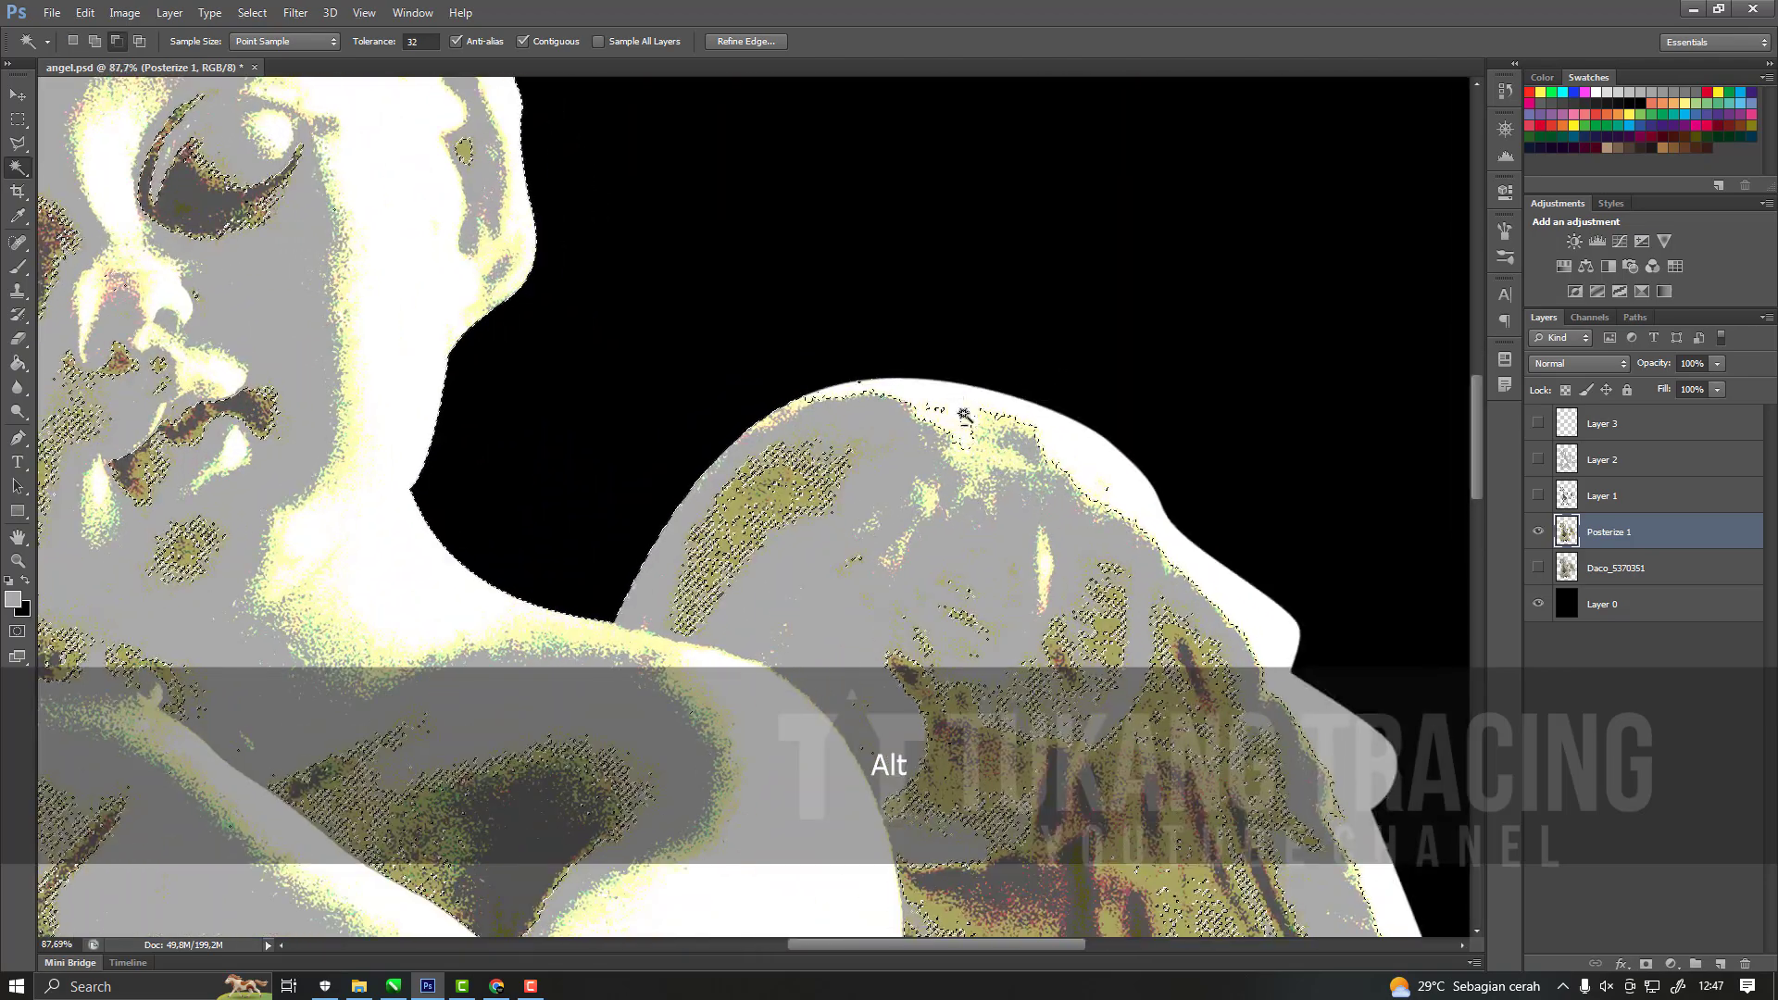
pyautogui.scroll(3, 425, 266)
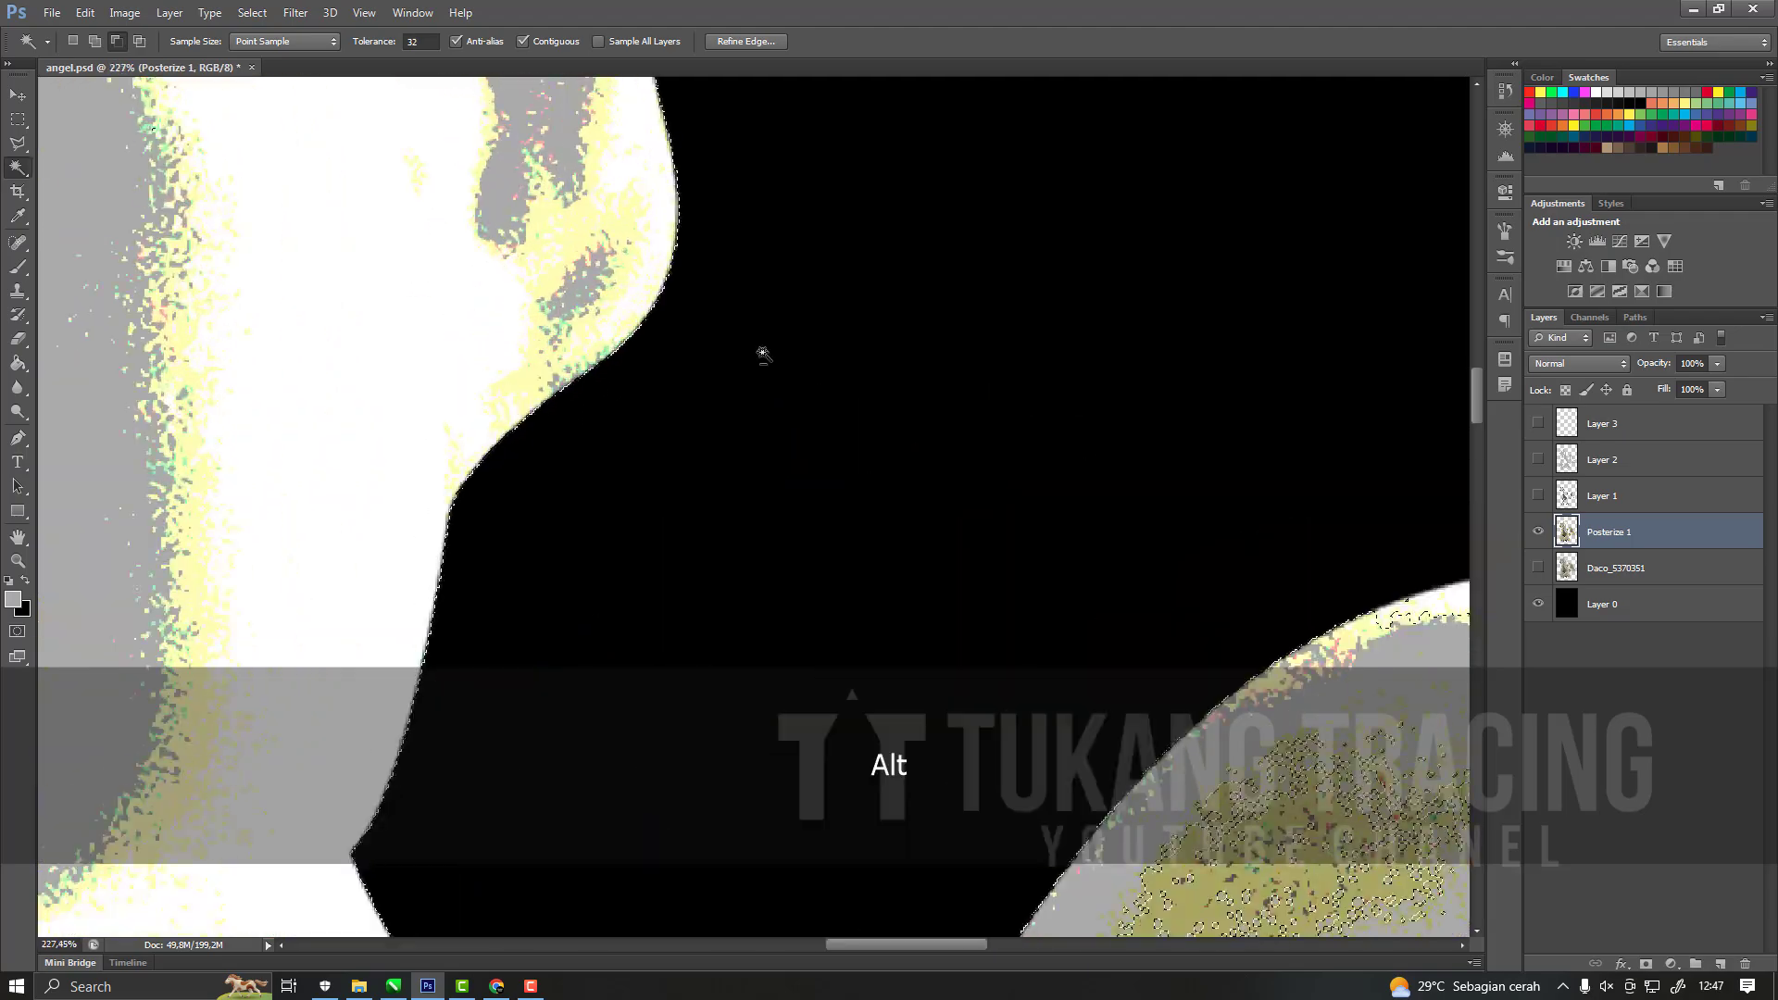
pyautogui.scroll(-5, 866, 444)
pyautogui.scroll(3, 537, 241)
pyautogui.scroll(-3, 1079, 432)
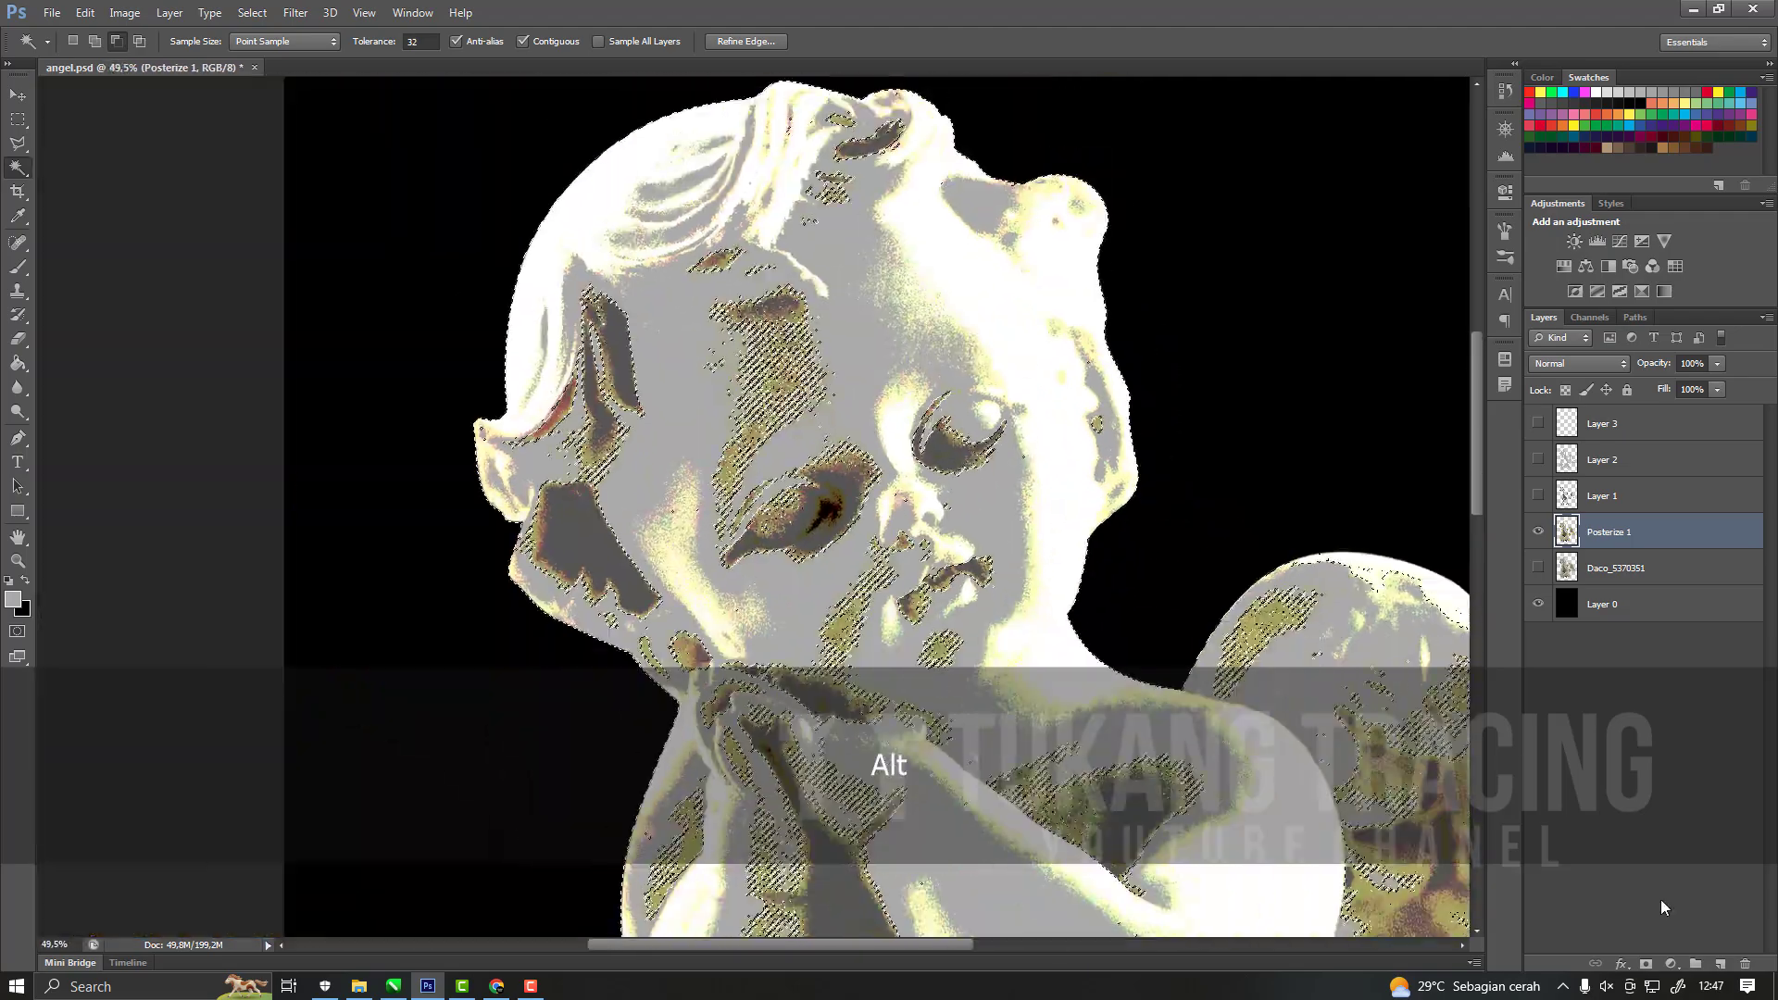
# Add a new layer at the top of the layer stack and sample pale yellow from the cherub's neck.
pyautogui.click(1721, 964)
pyautogui.moveTo(1635, 538); pyautogui.dragTo(1630, 413)
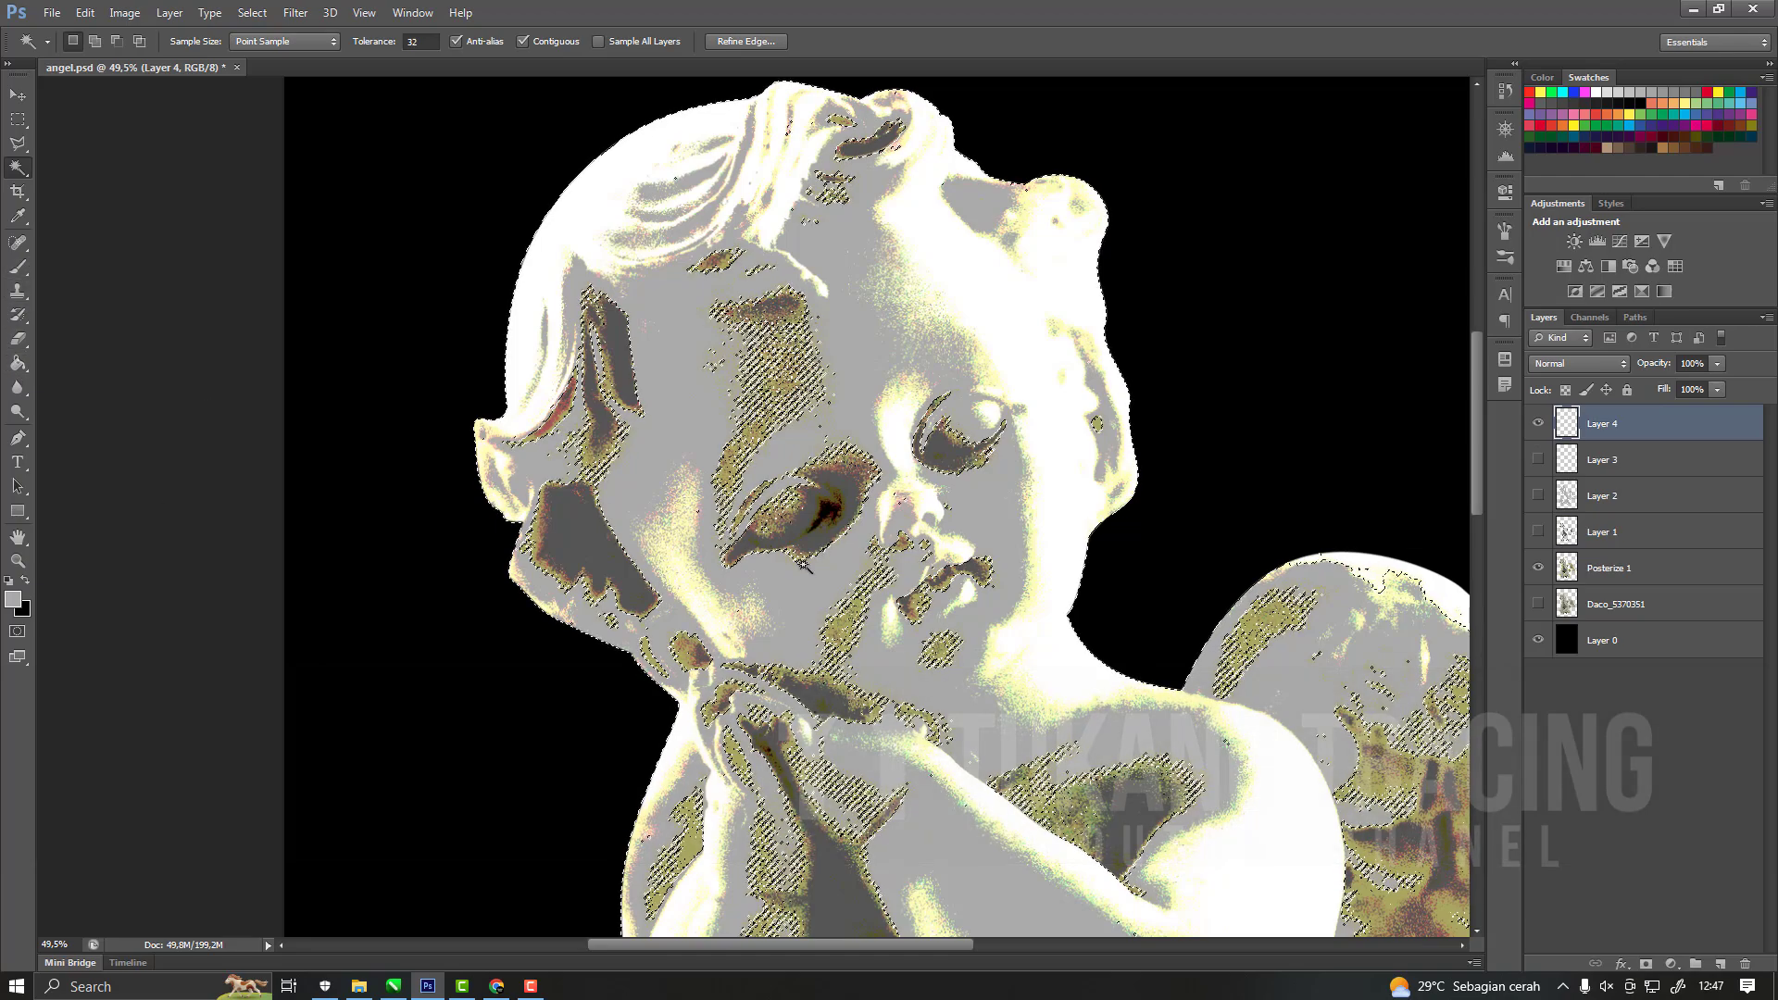
pyautogui.press('i')
pyautogui.scroll(5, 813, 557)
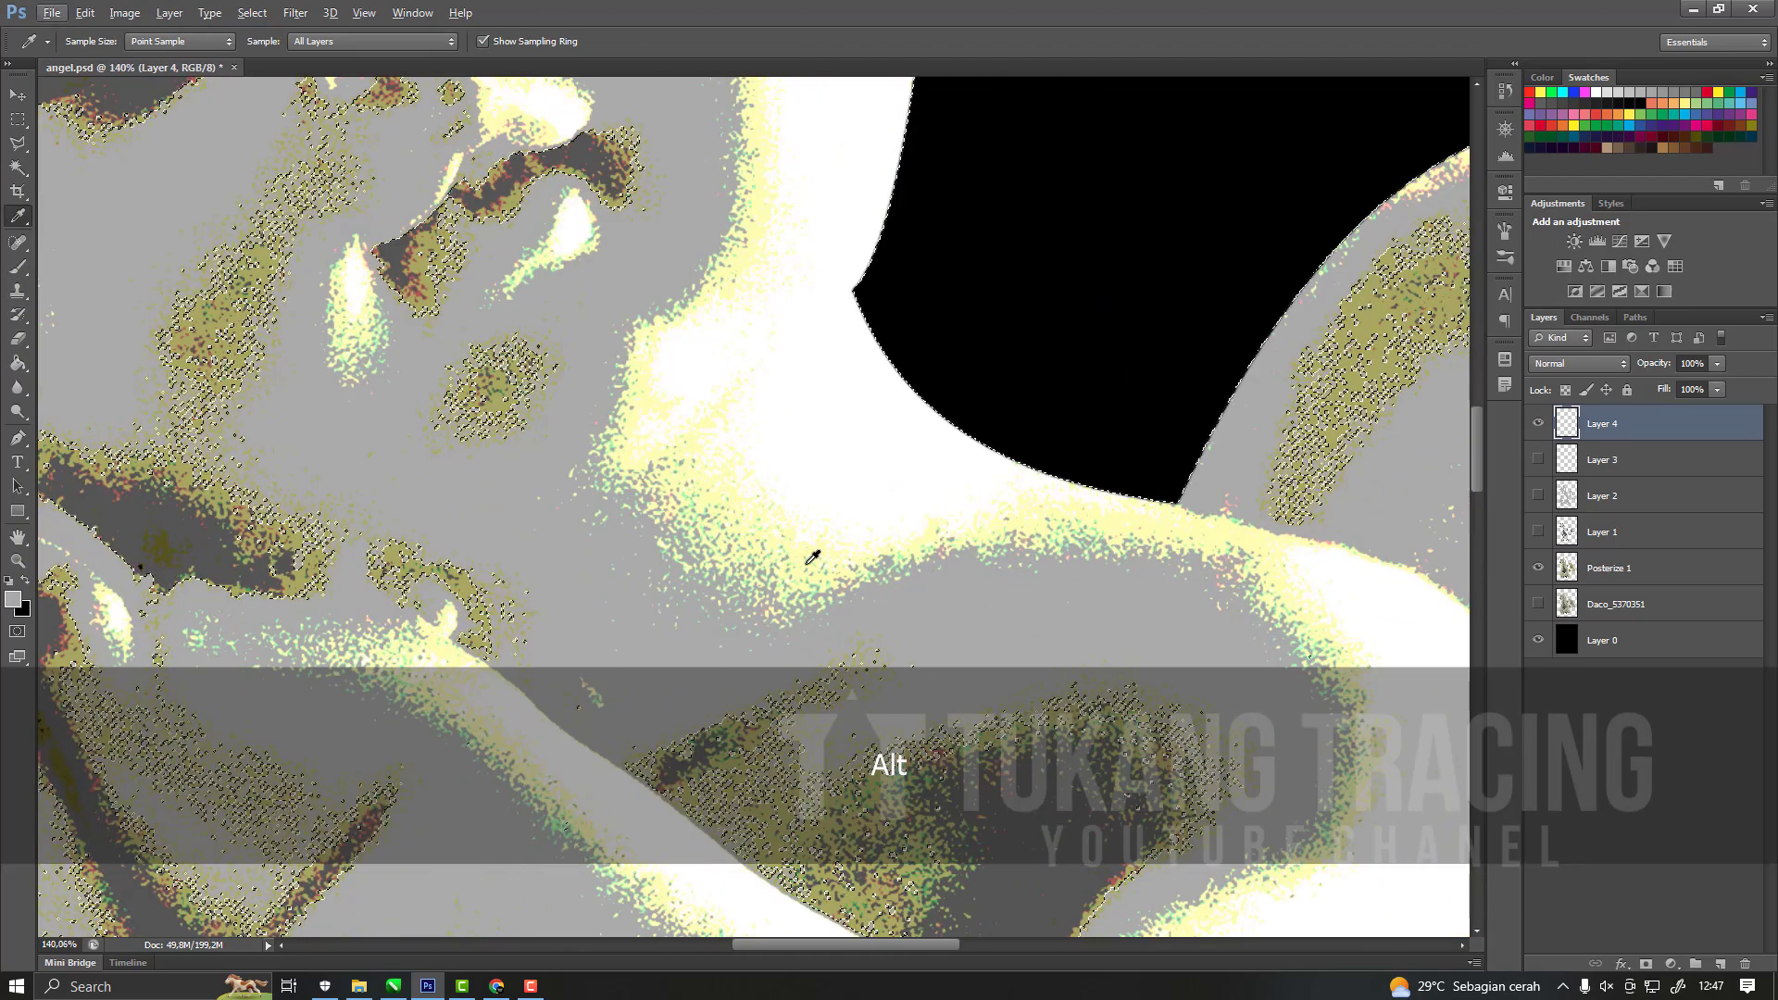
# Try filling the selection on Layer 4 with the sampled pale yellow, and undo the fill.
pyautogui.press('g')
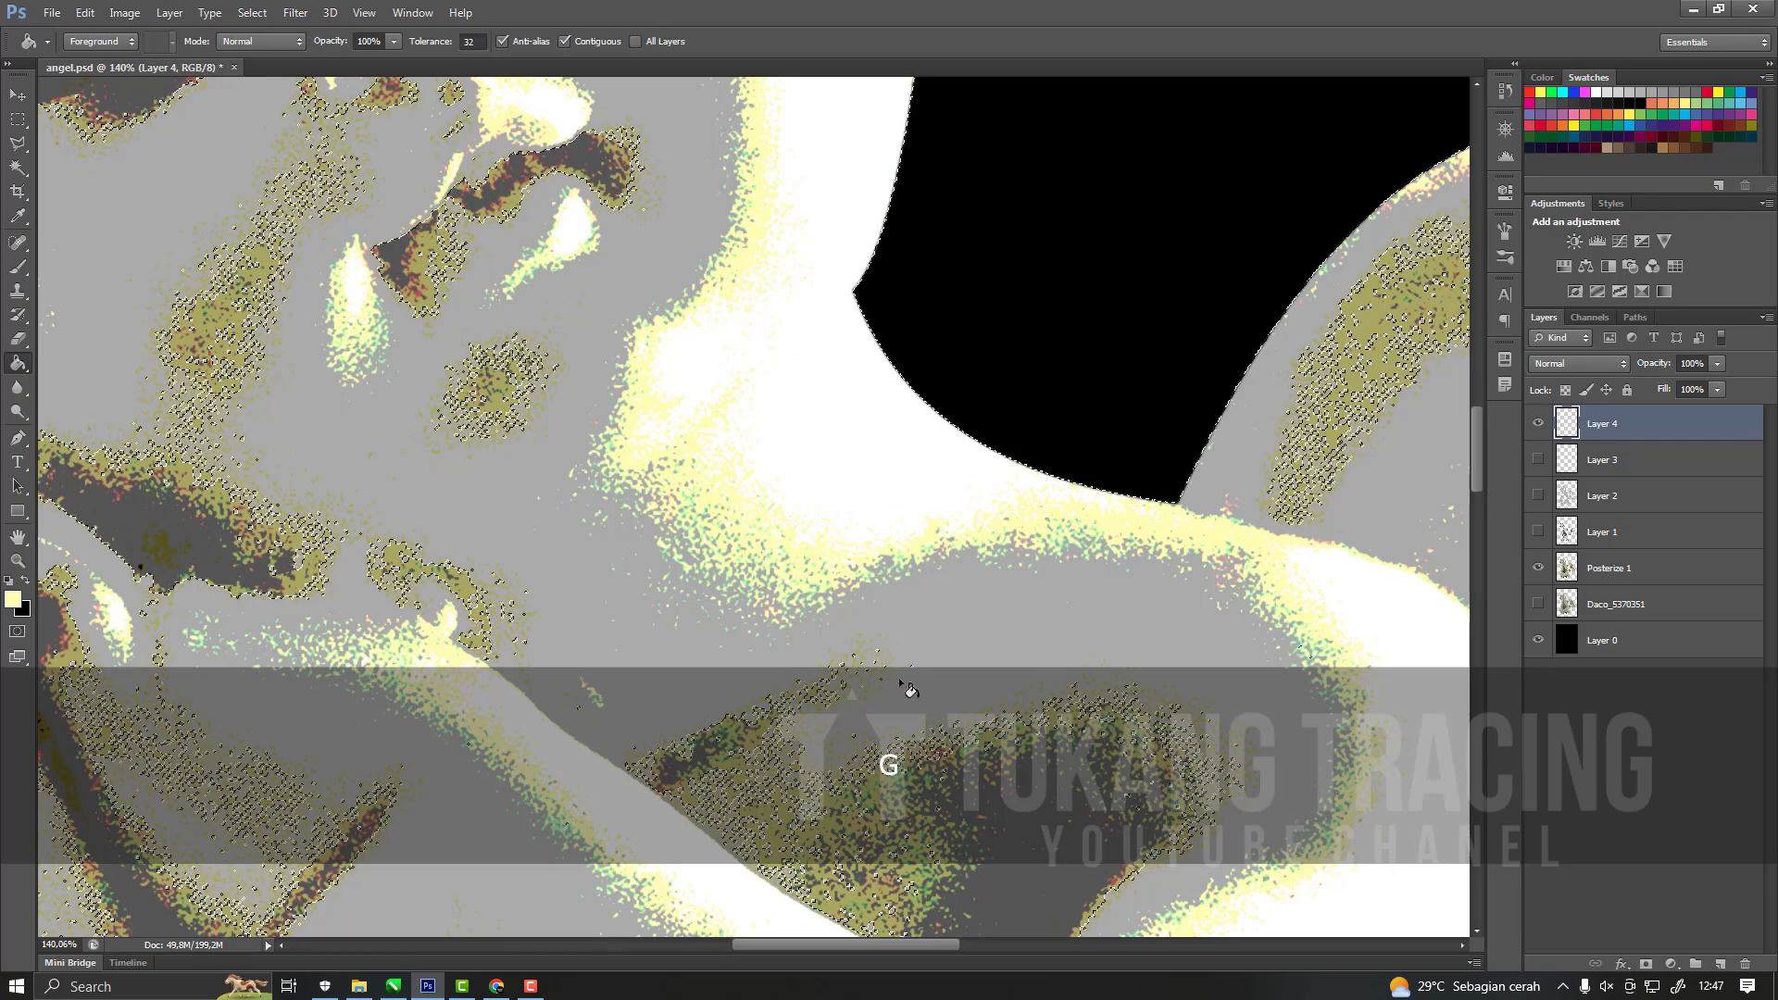
pyautogui.click(905, 685)
pyautogui.scroll(-5, 906, 528)
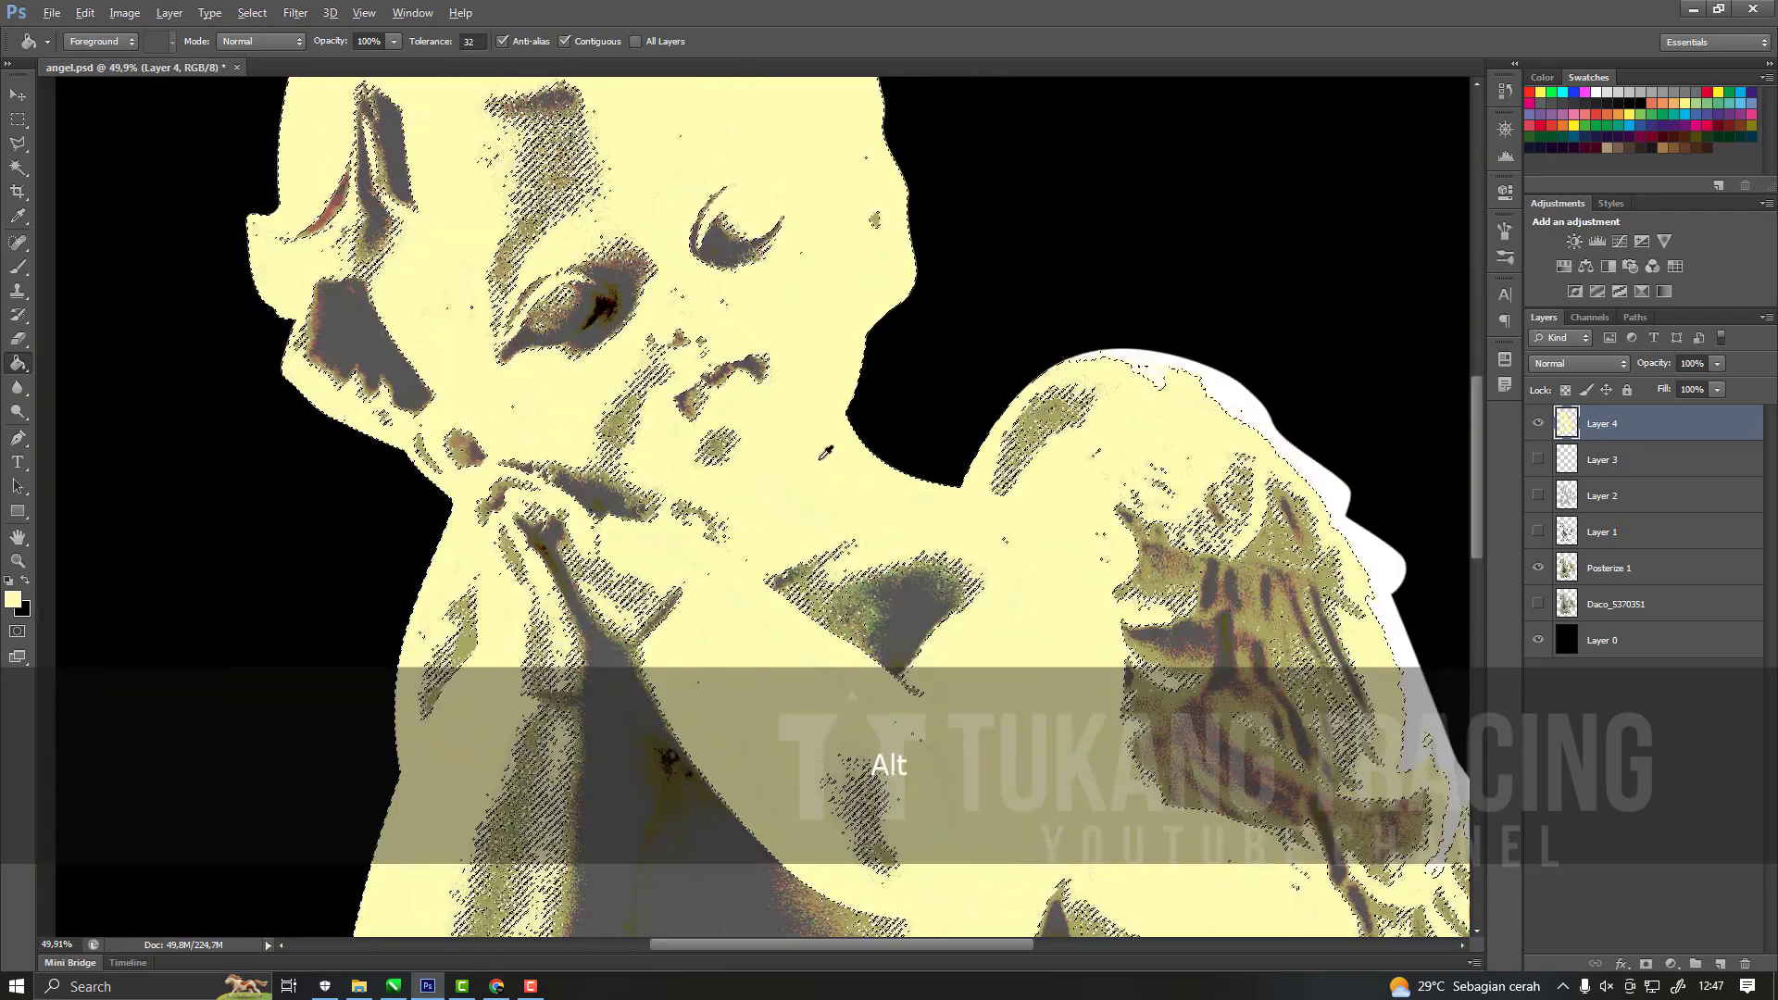
pyautogui.hotkey('ctrl', 'z')
pyautogui.scroll(4, 782, 345)
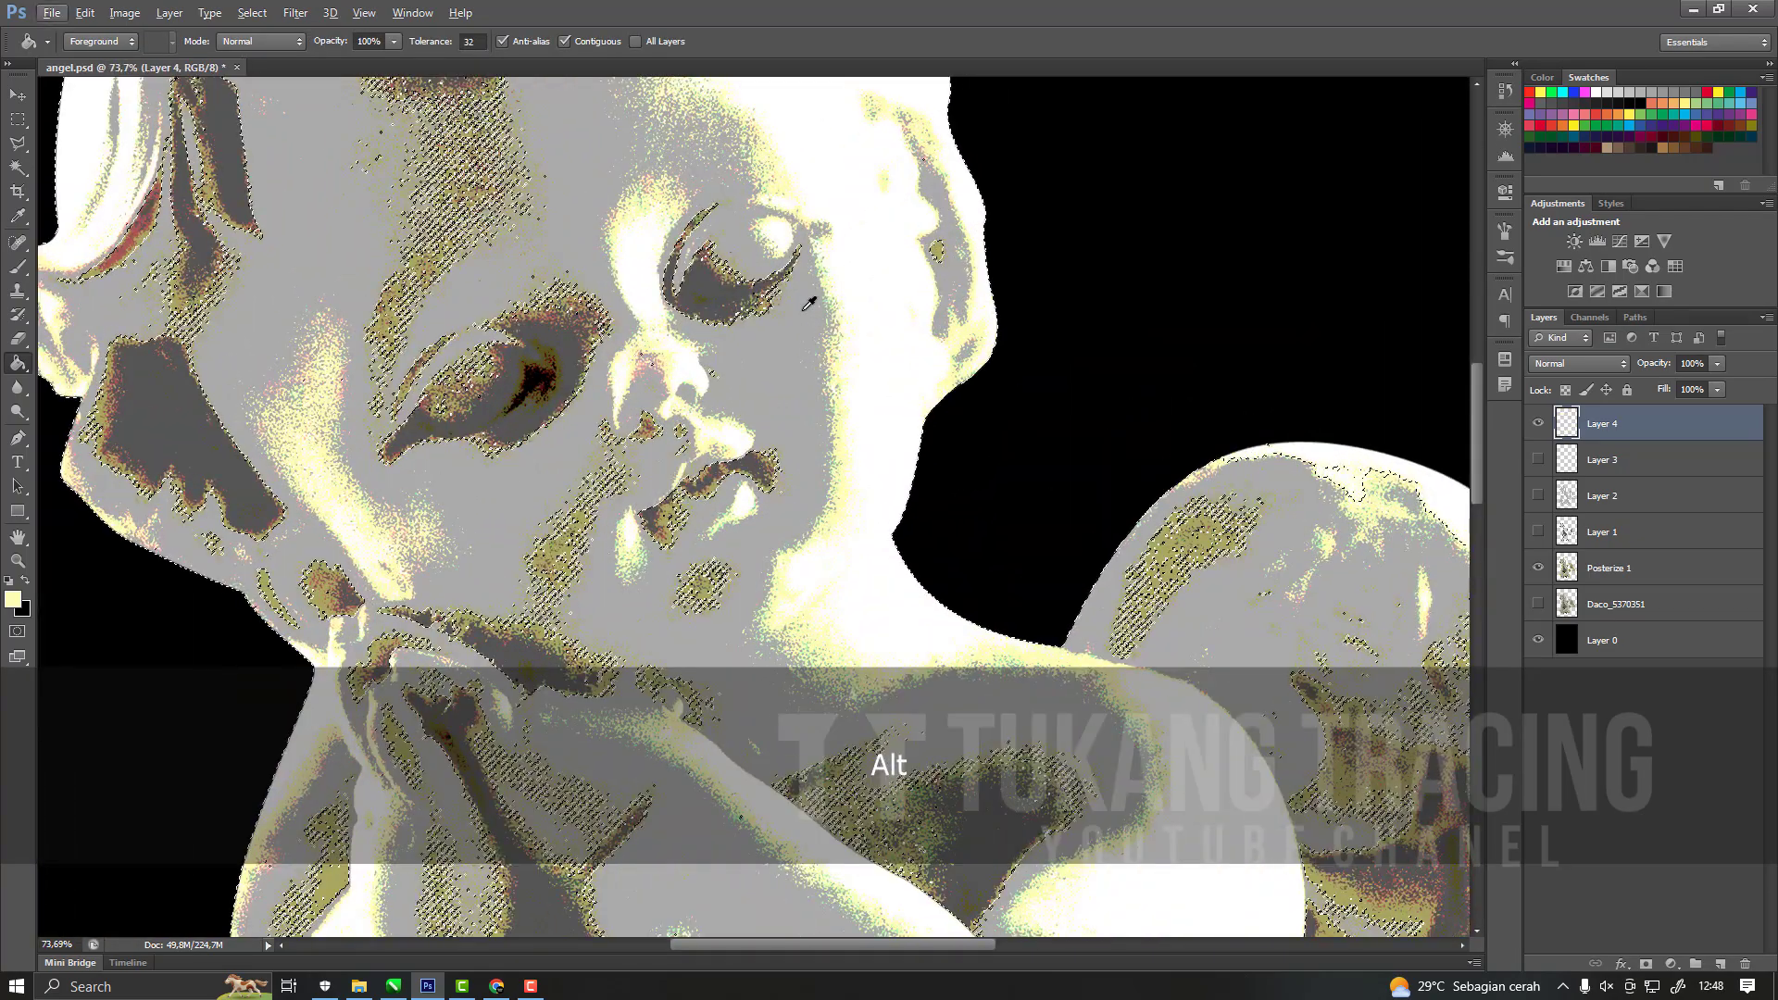
# Invert the selection, try filling it with pale yellow, undo the fill and deselect.
pyautogui.click(255, 14)
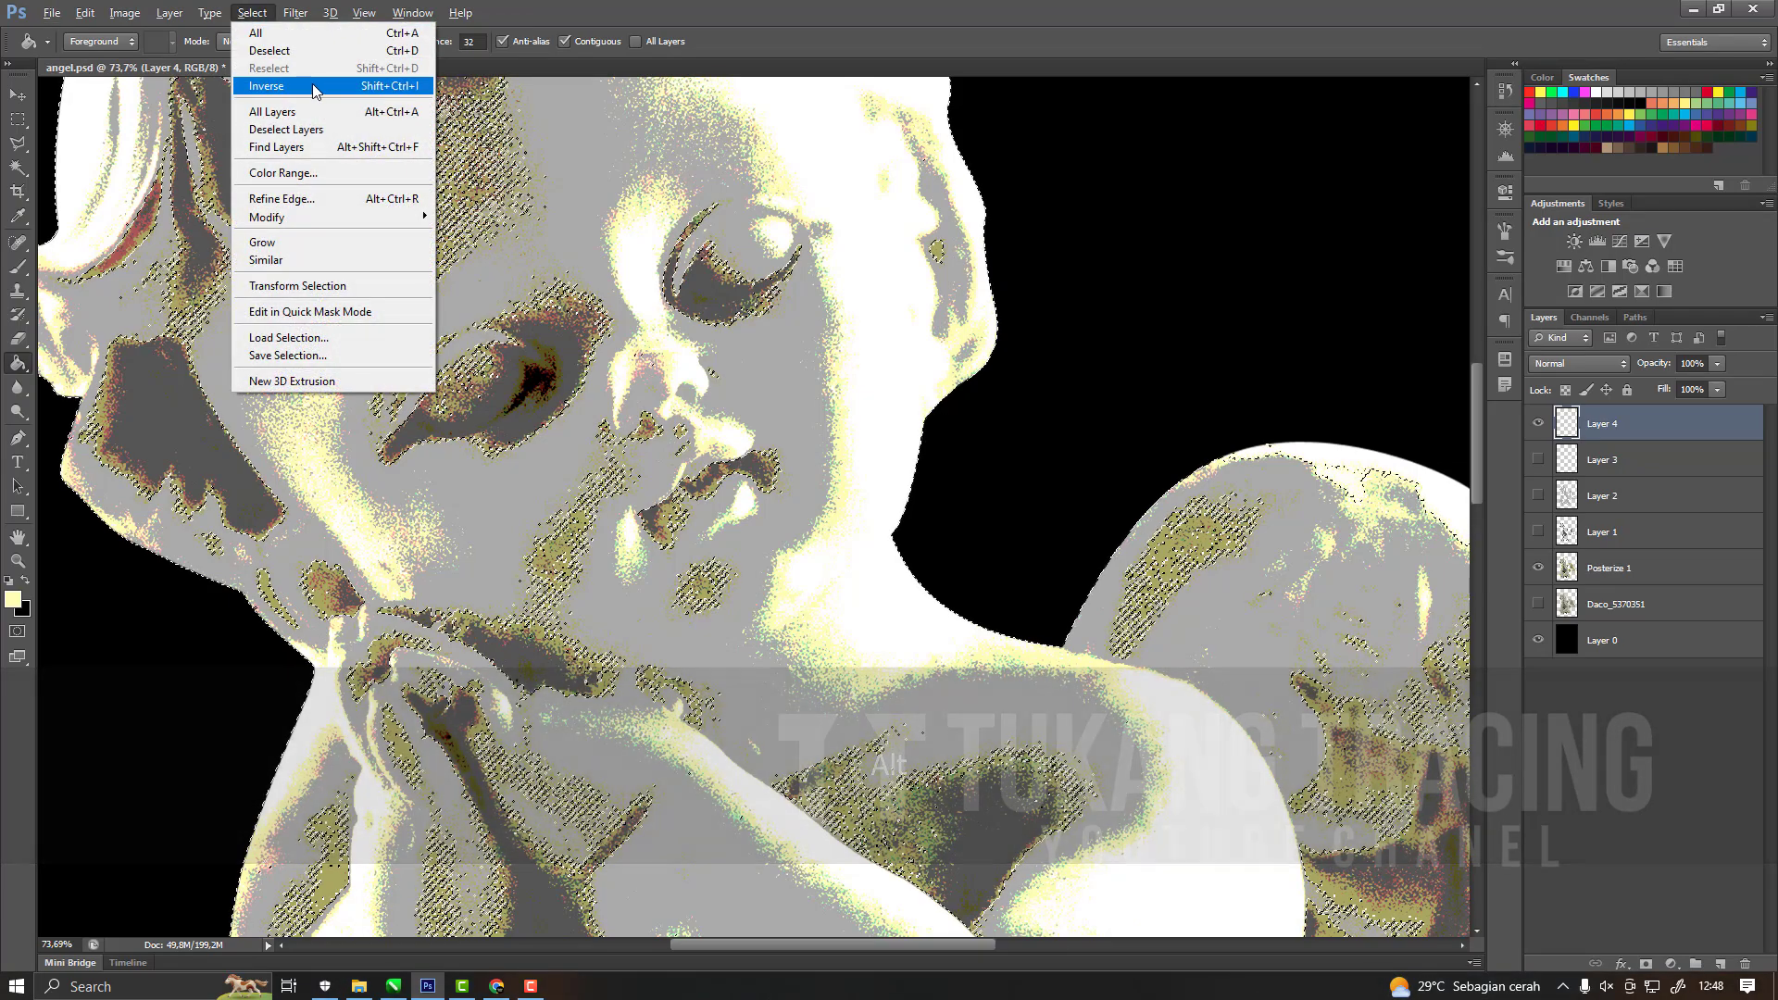
pyautogui.click(316, 88)
pyautogui.click(850, 414)
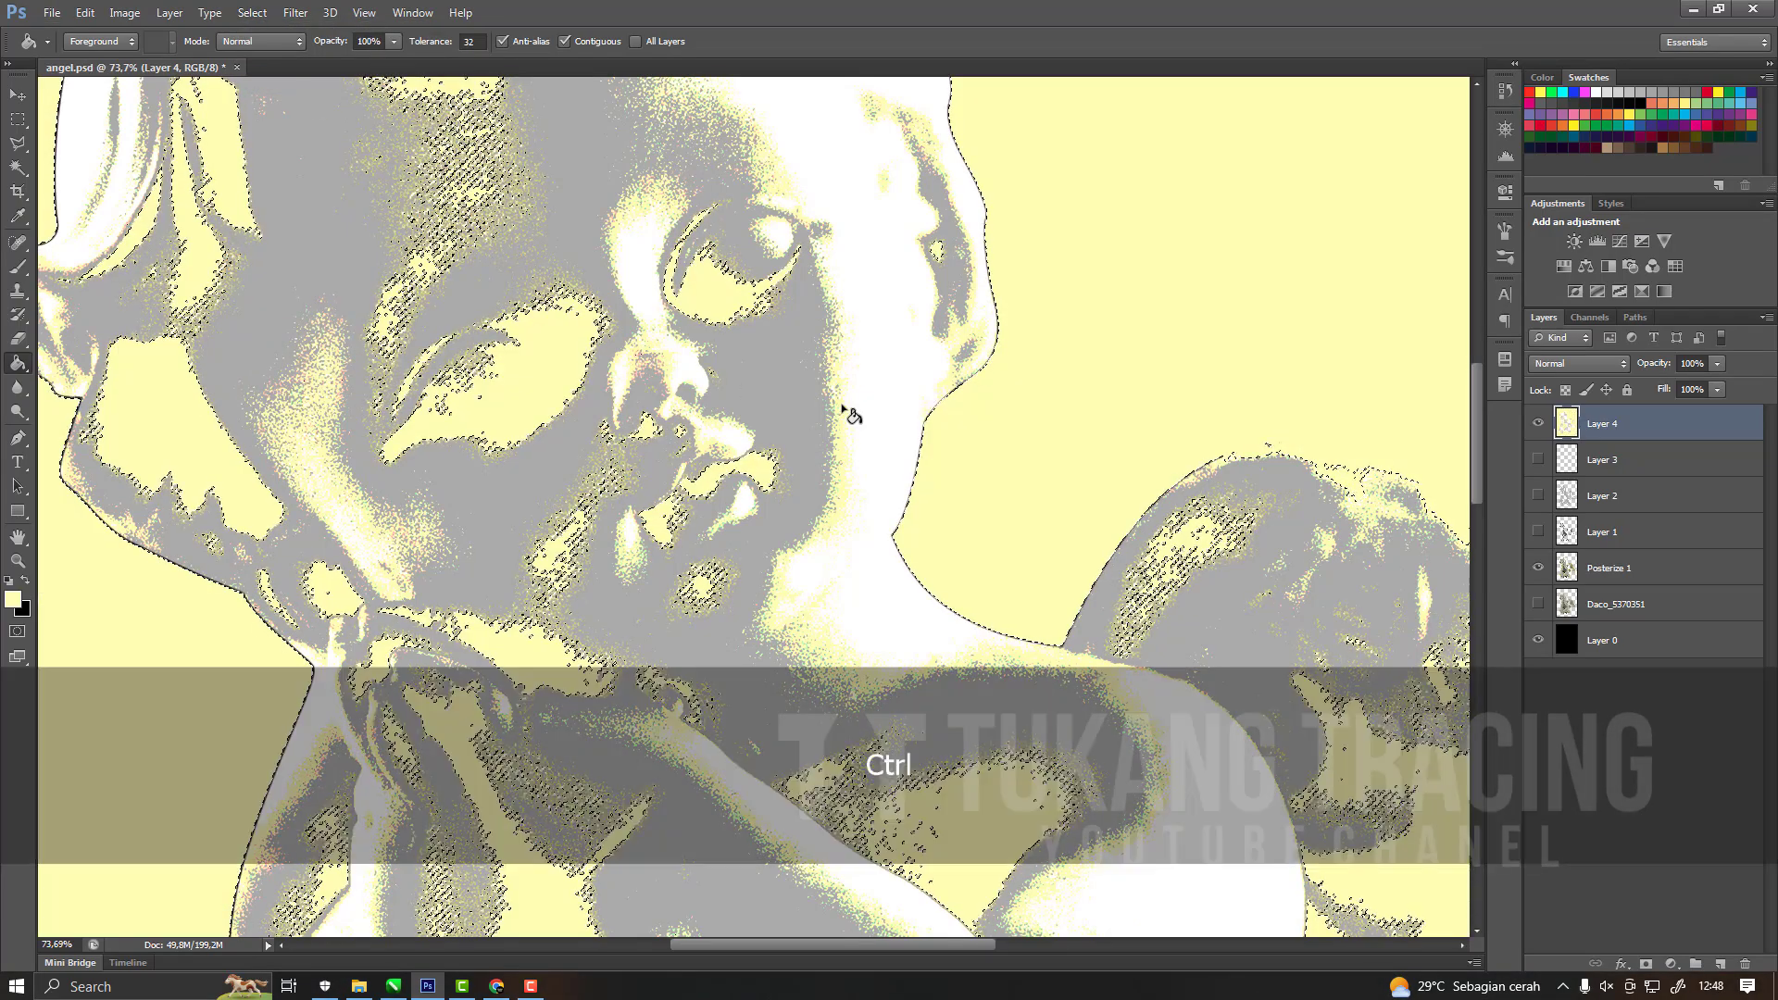
pyautogui.hotkey('ctrl', 'z')
pyautogui.hotkey('ctrl', 'd')
# Hide Layer 4 and make the Posterize 1 layer active.
pyautogui.scroll(-5, 850, 414)
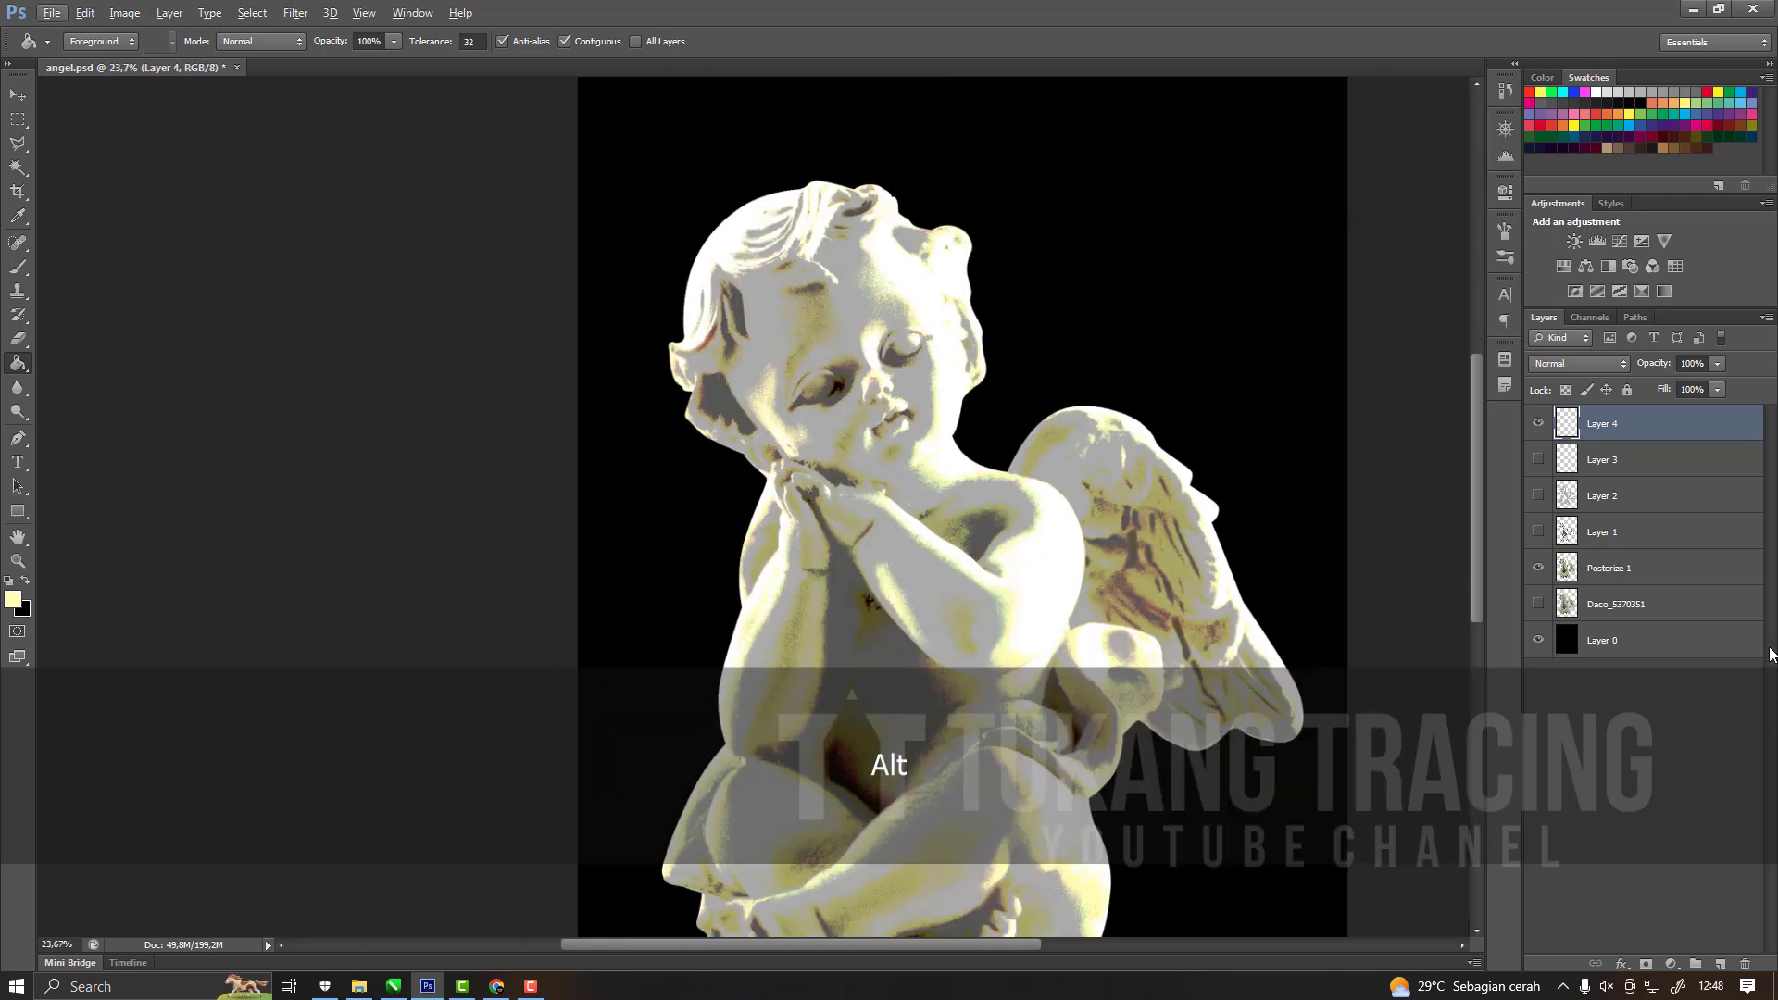
pyautogui.scroll(-2, 920, 463)
pyautogui.scroll(4, 676, 683)
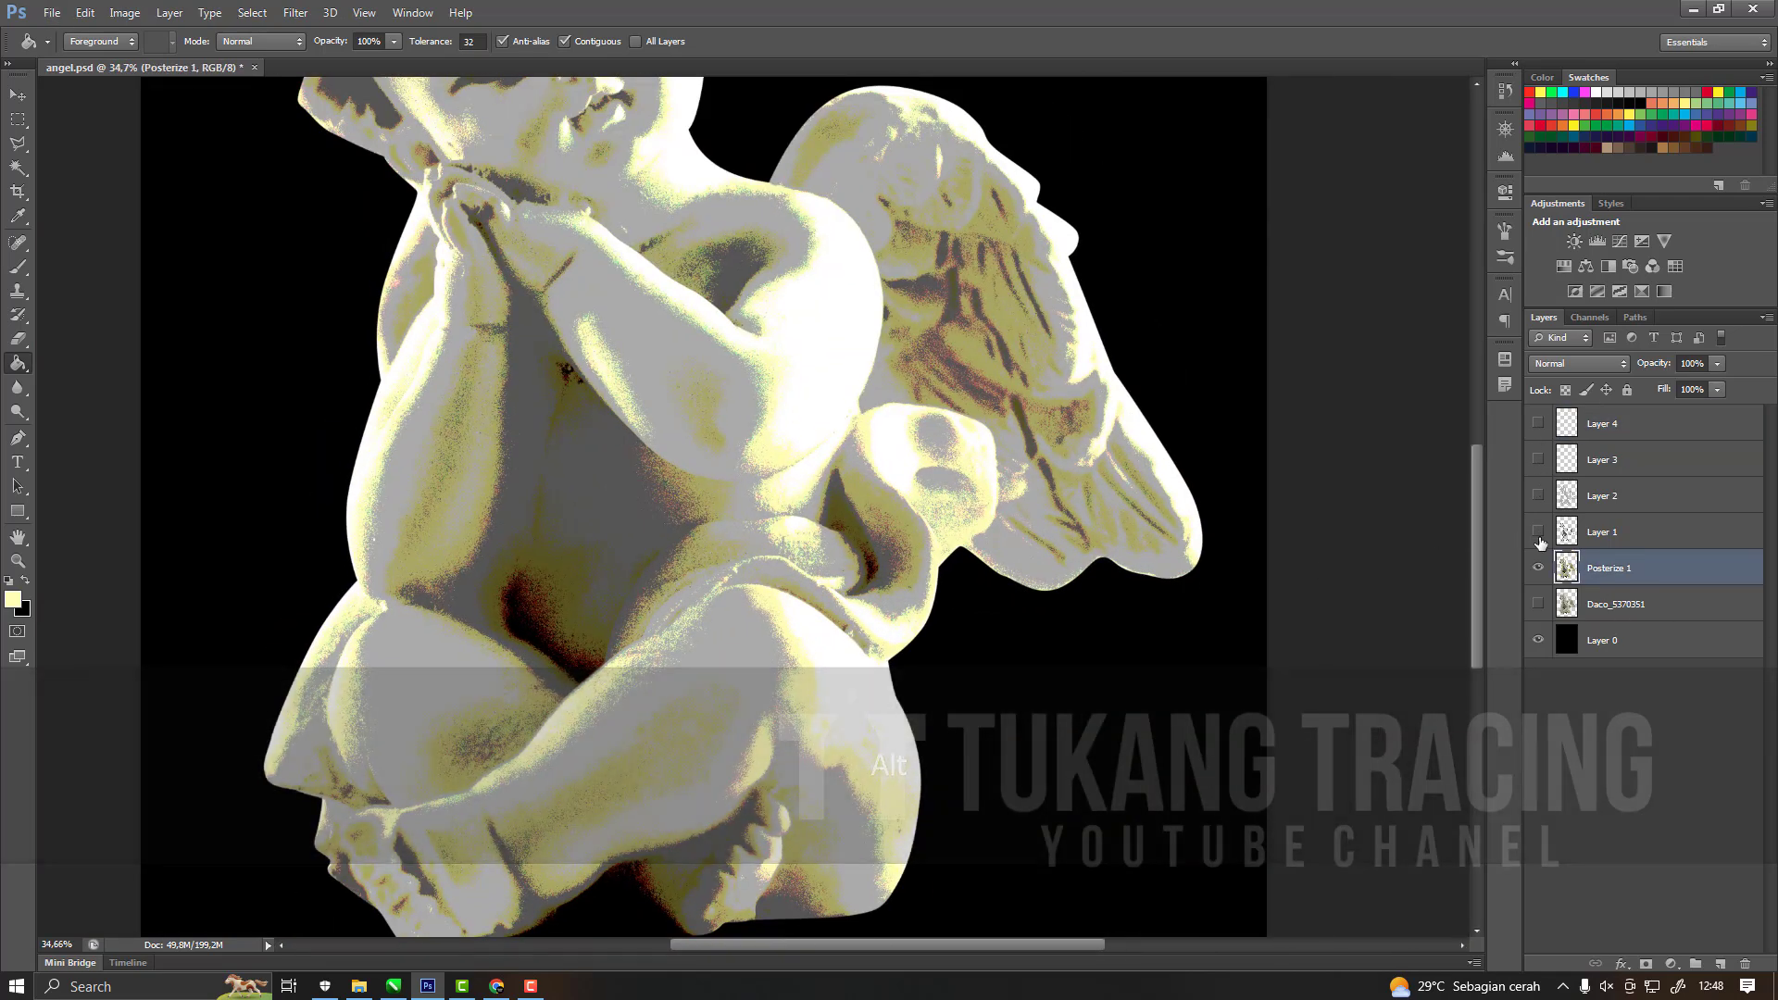
# Select the pale yellow tone on the cherub's thigh in Posterize 1 with the Magic Wand and extend the selection to similar colours.
pyautogui.click(1540, 571)
pyautogui.click(1539, 571)
pyautogui.scroll(4, 699, 674)
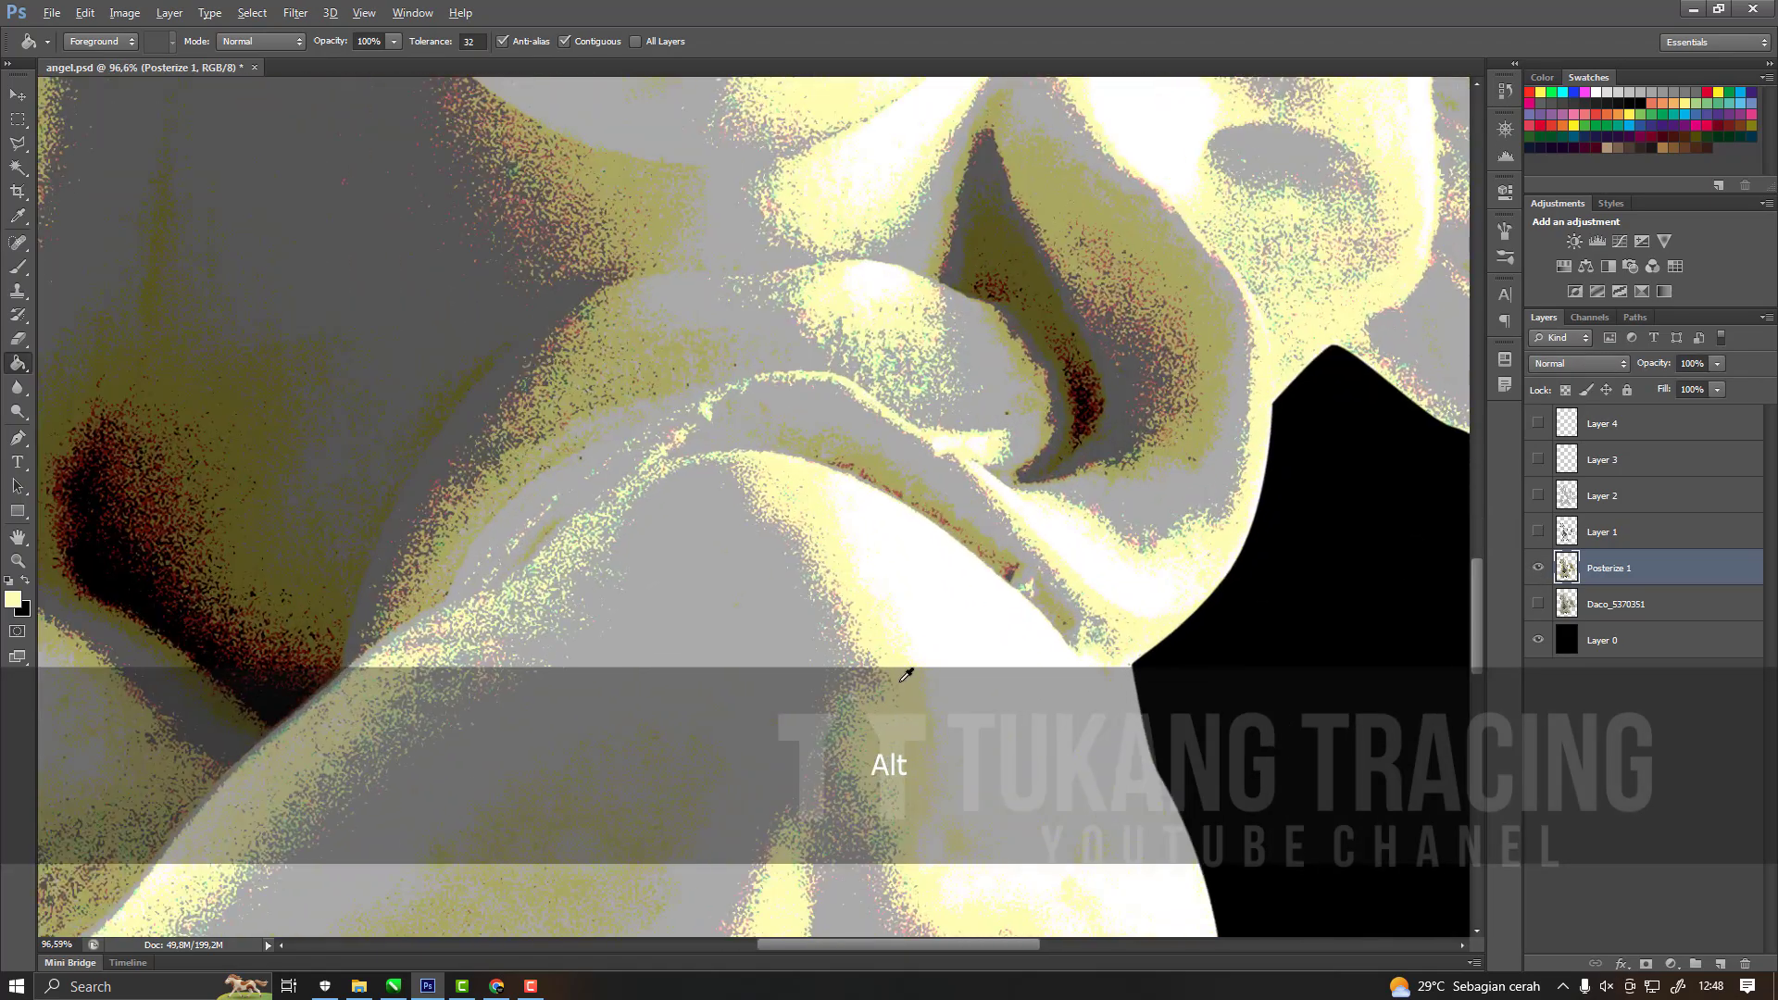
pyautogui.scroll(3, 915, 646)
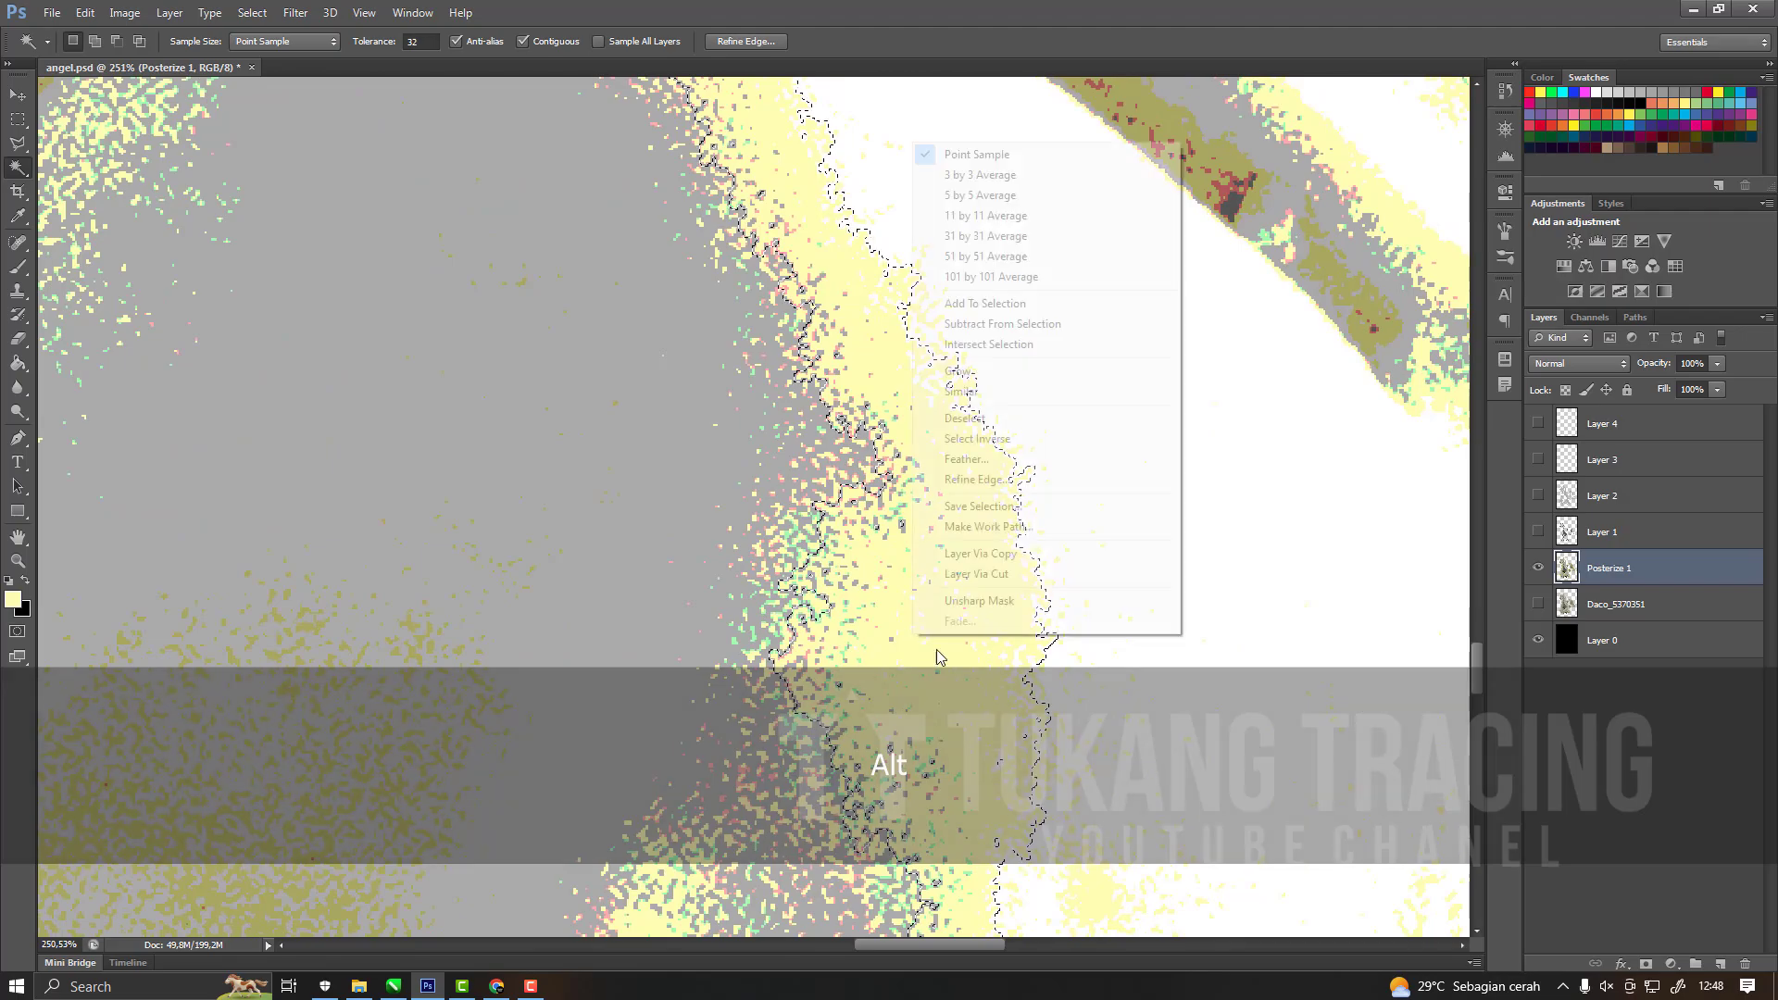
pyautogui.click(986, 392)
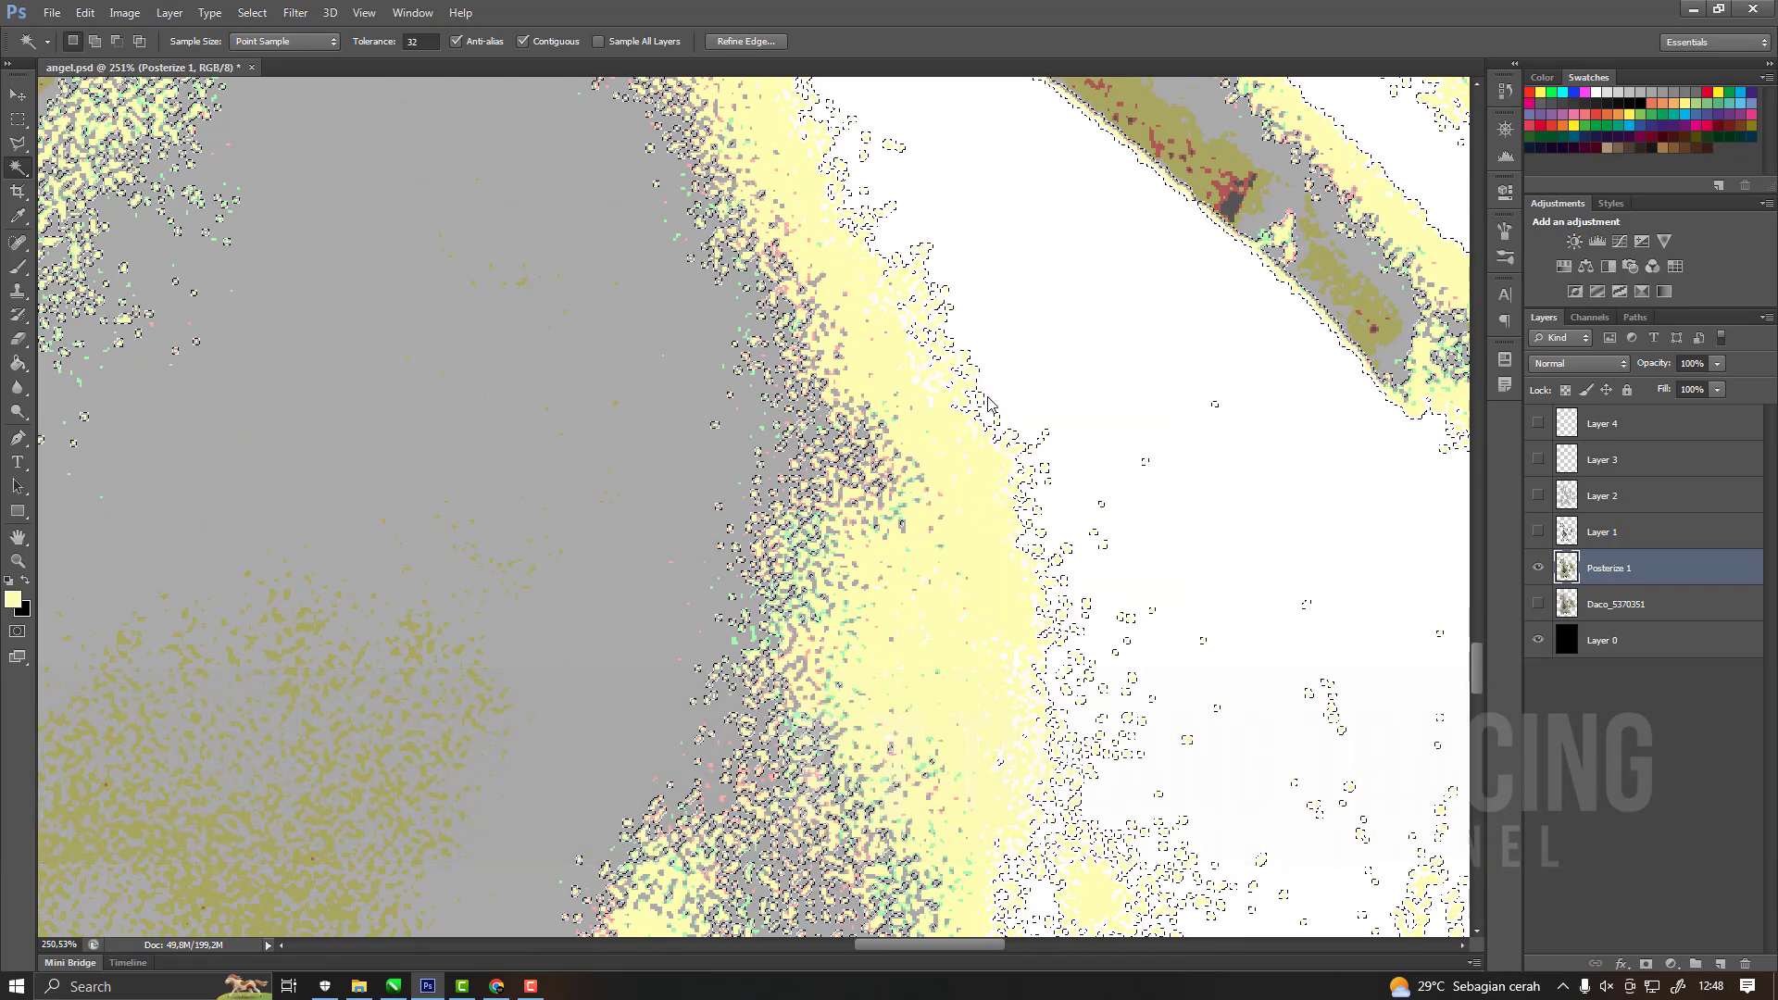
pyautogui.scroll(-7, 987, 403)
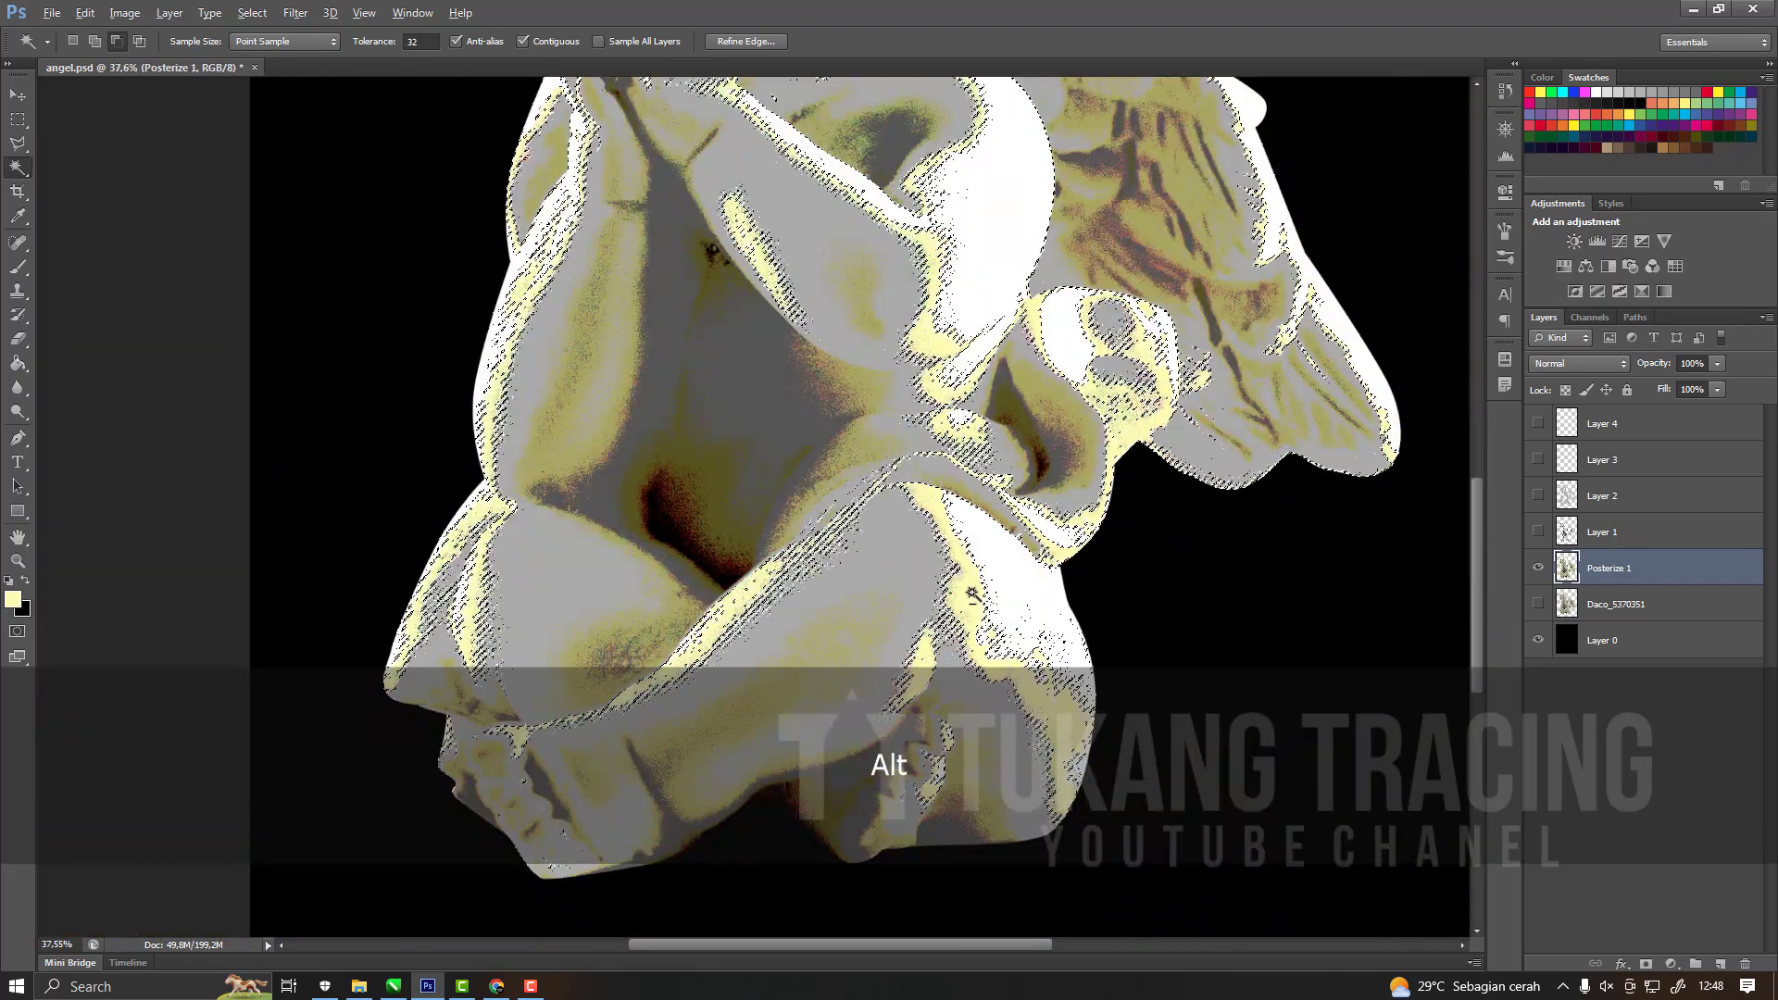
# Show Layer 4, fill the selection on it with pale yellow using the Paint Bucket, and deselect.
pyautogui.scroll(5, 972, 594)
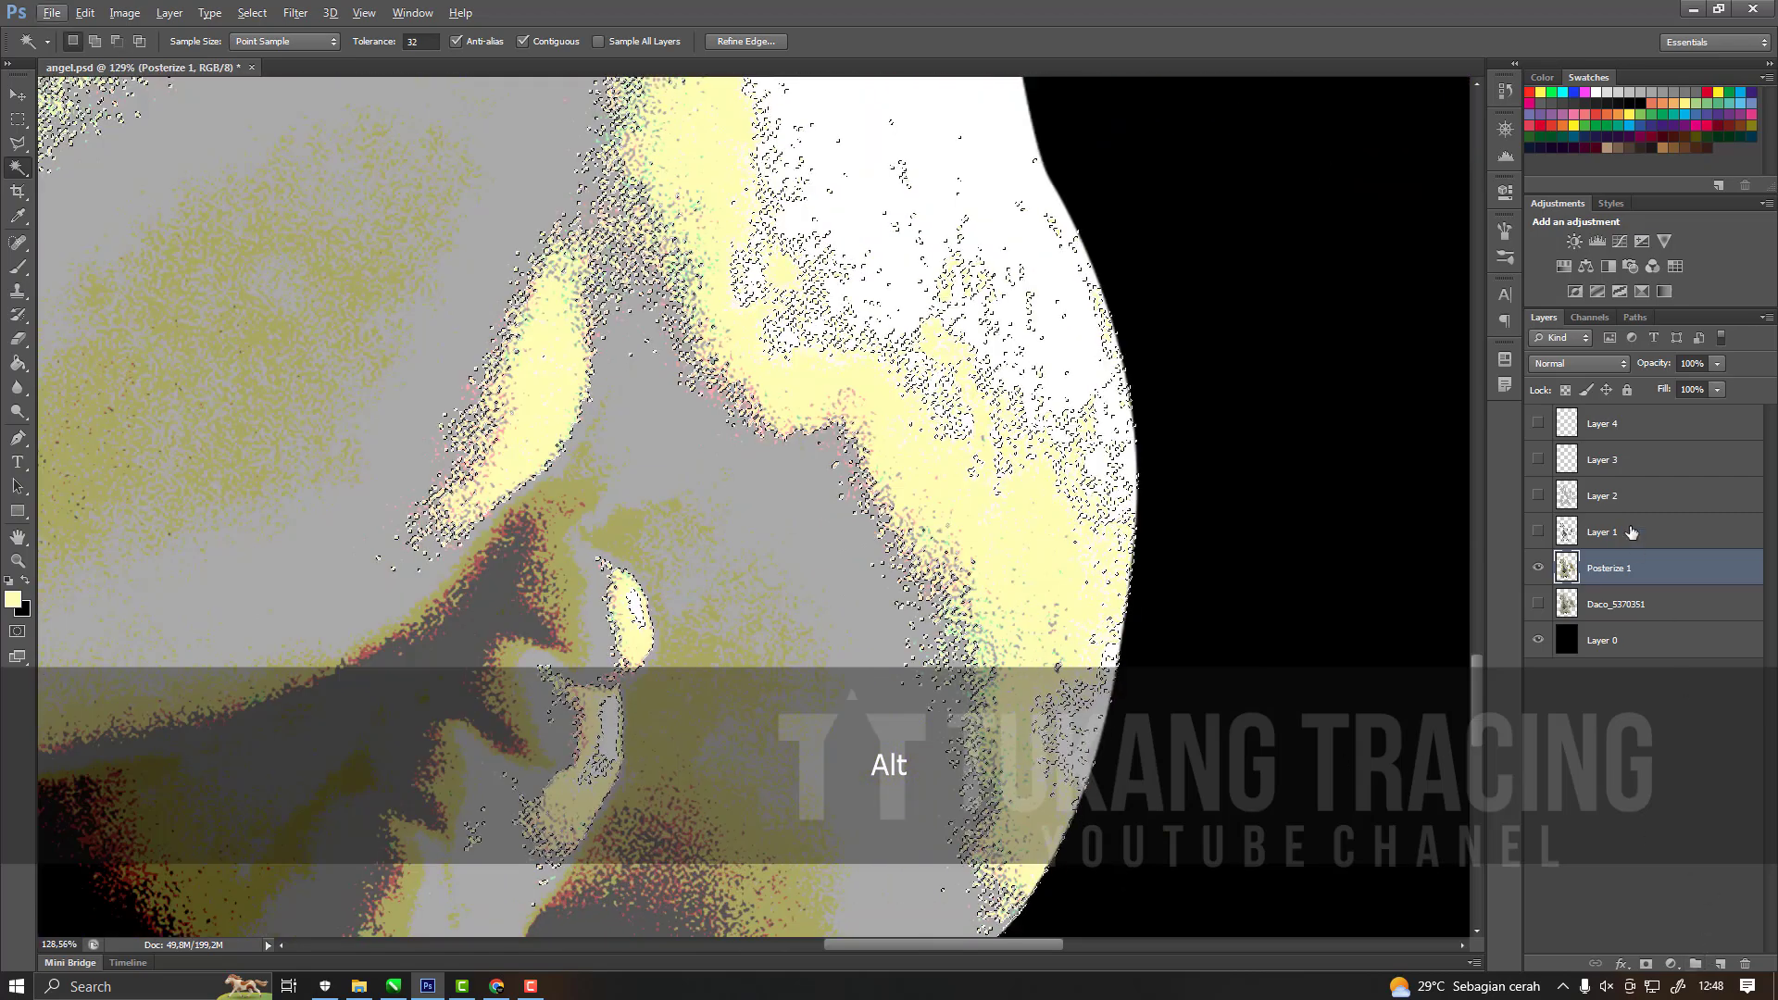
pyautogui.click(1638, 429)
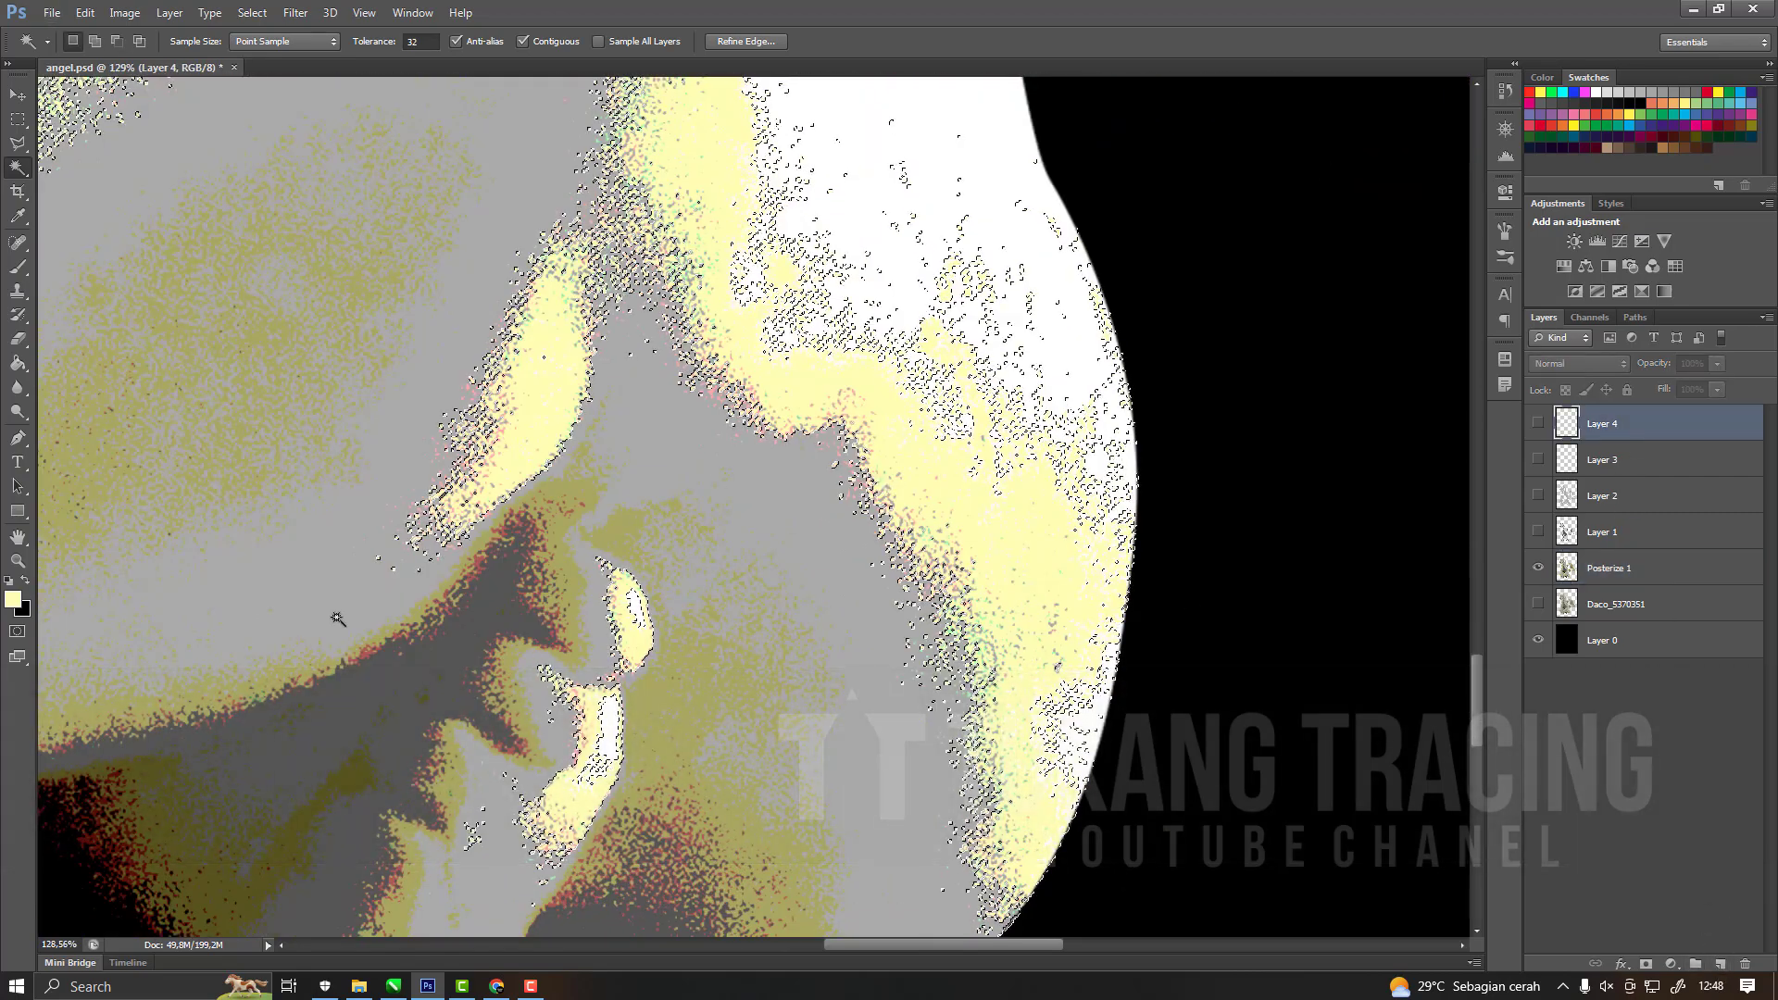
pyautogui.press('g')
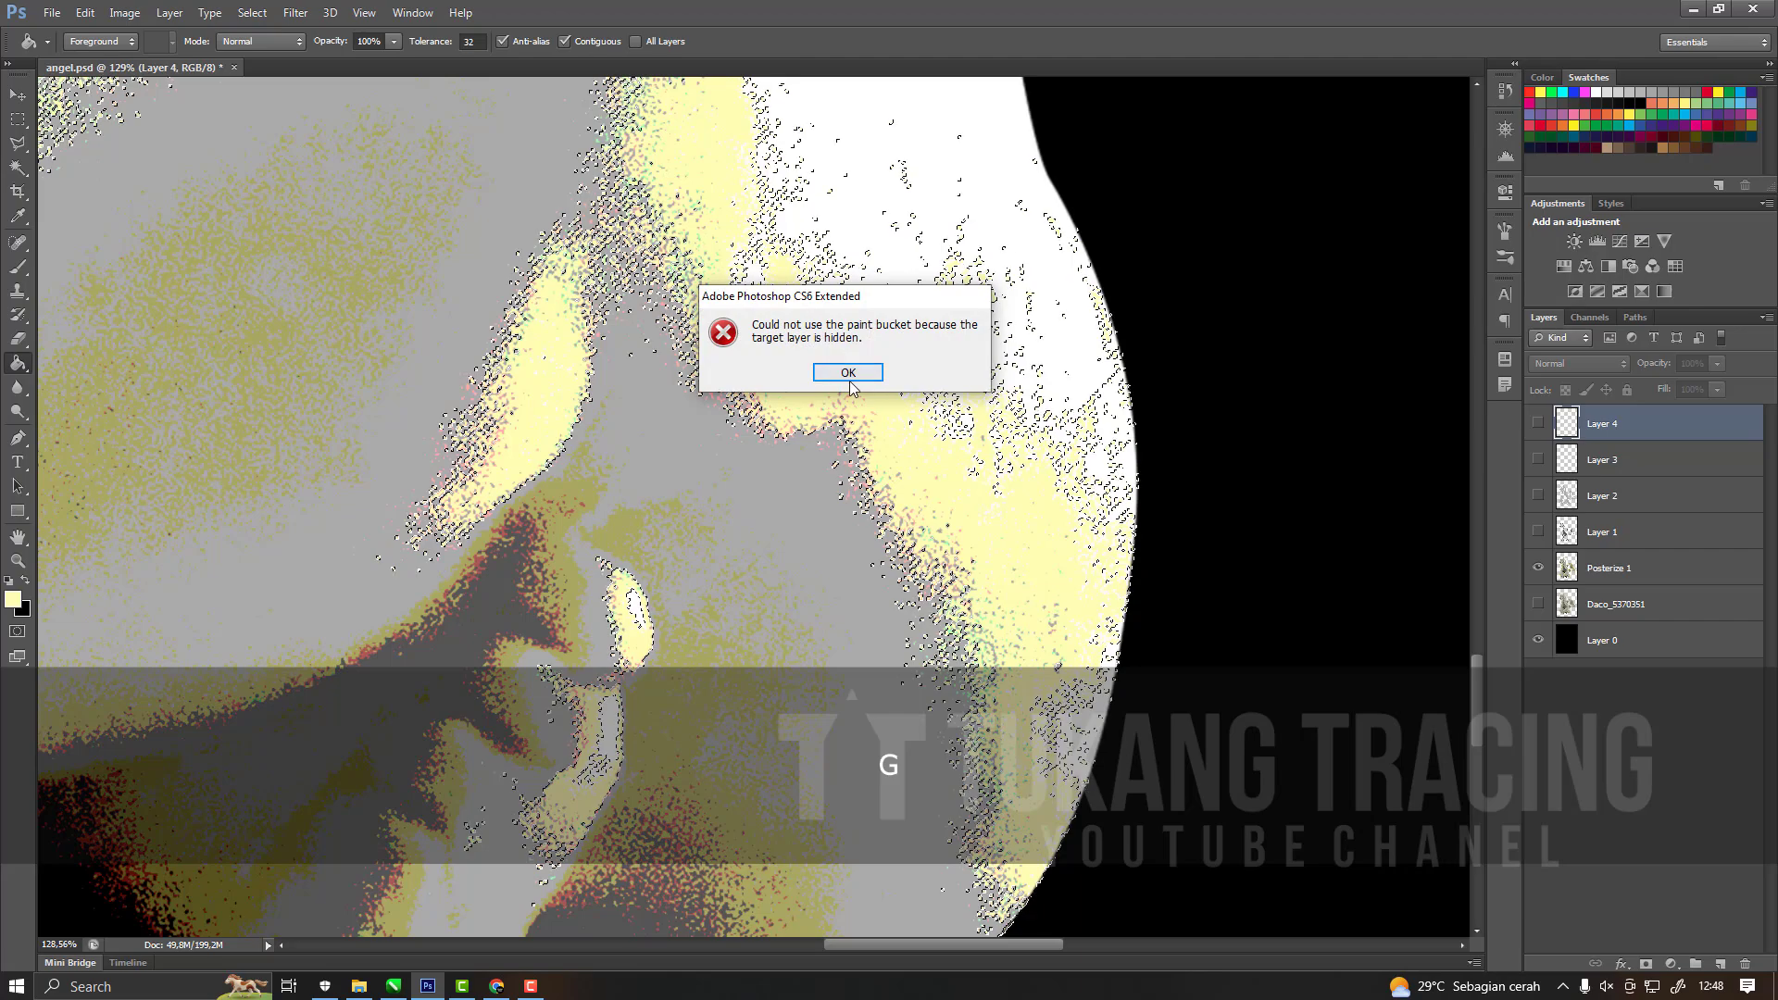
pyautogui.click(1539, 425)
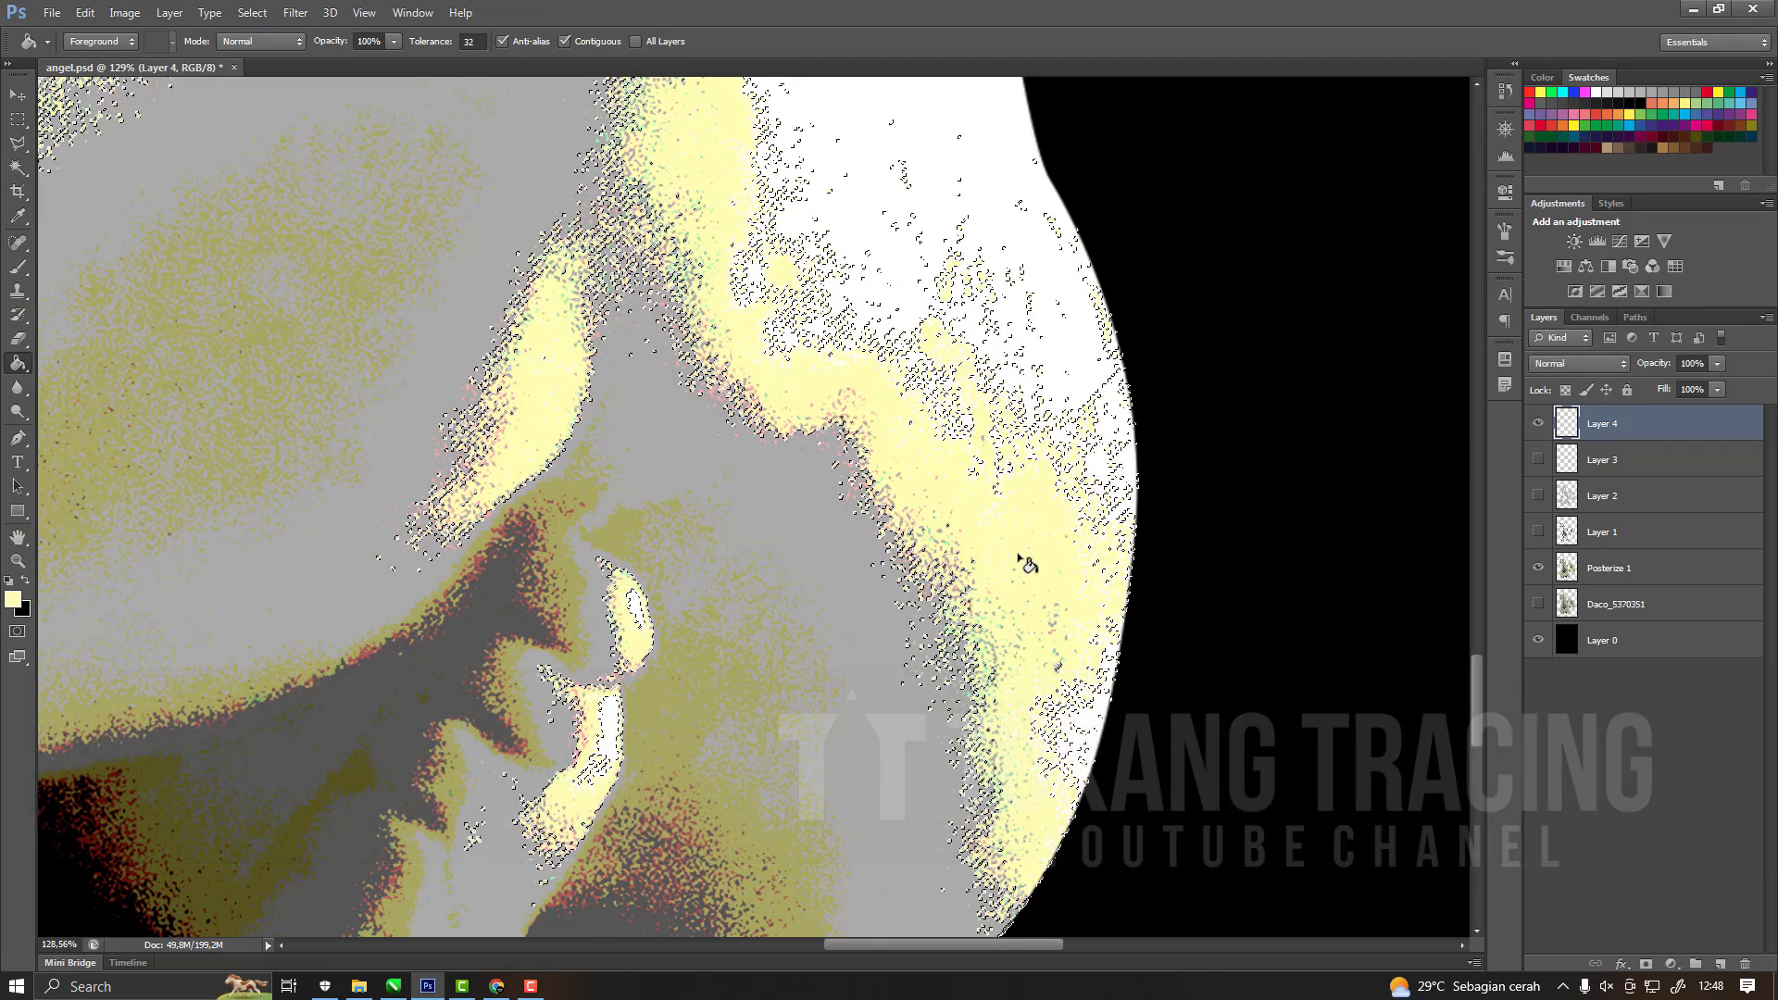
pyautogui.scroll(-5, 1028, 565)
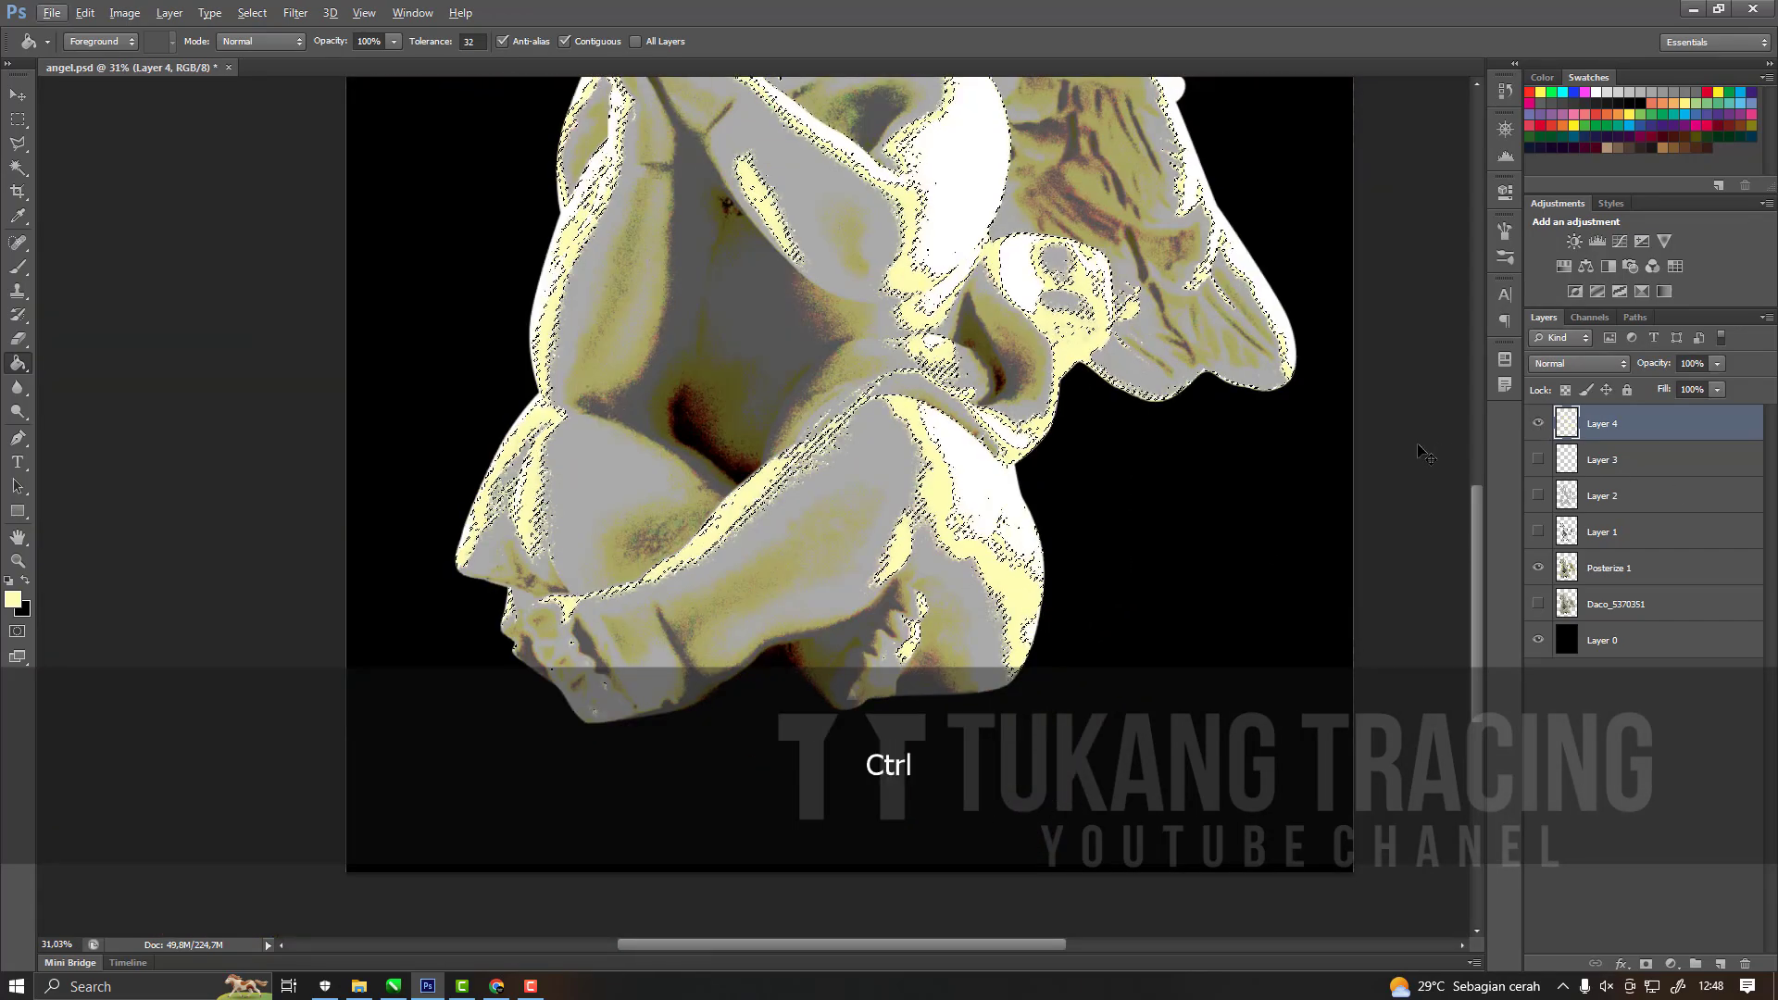
pyautogui.scroll(5, 1039, 663)
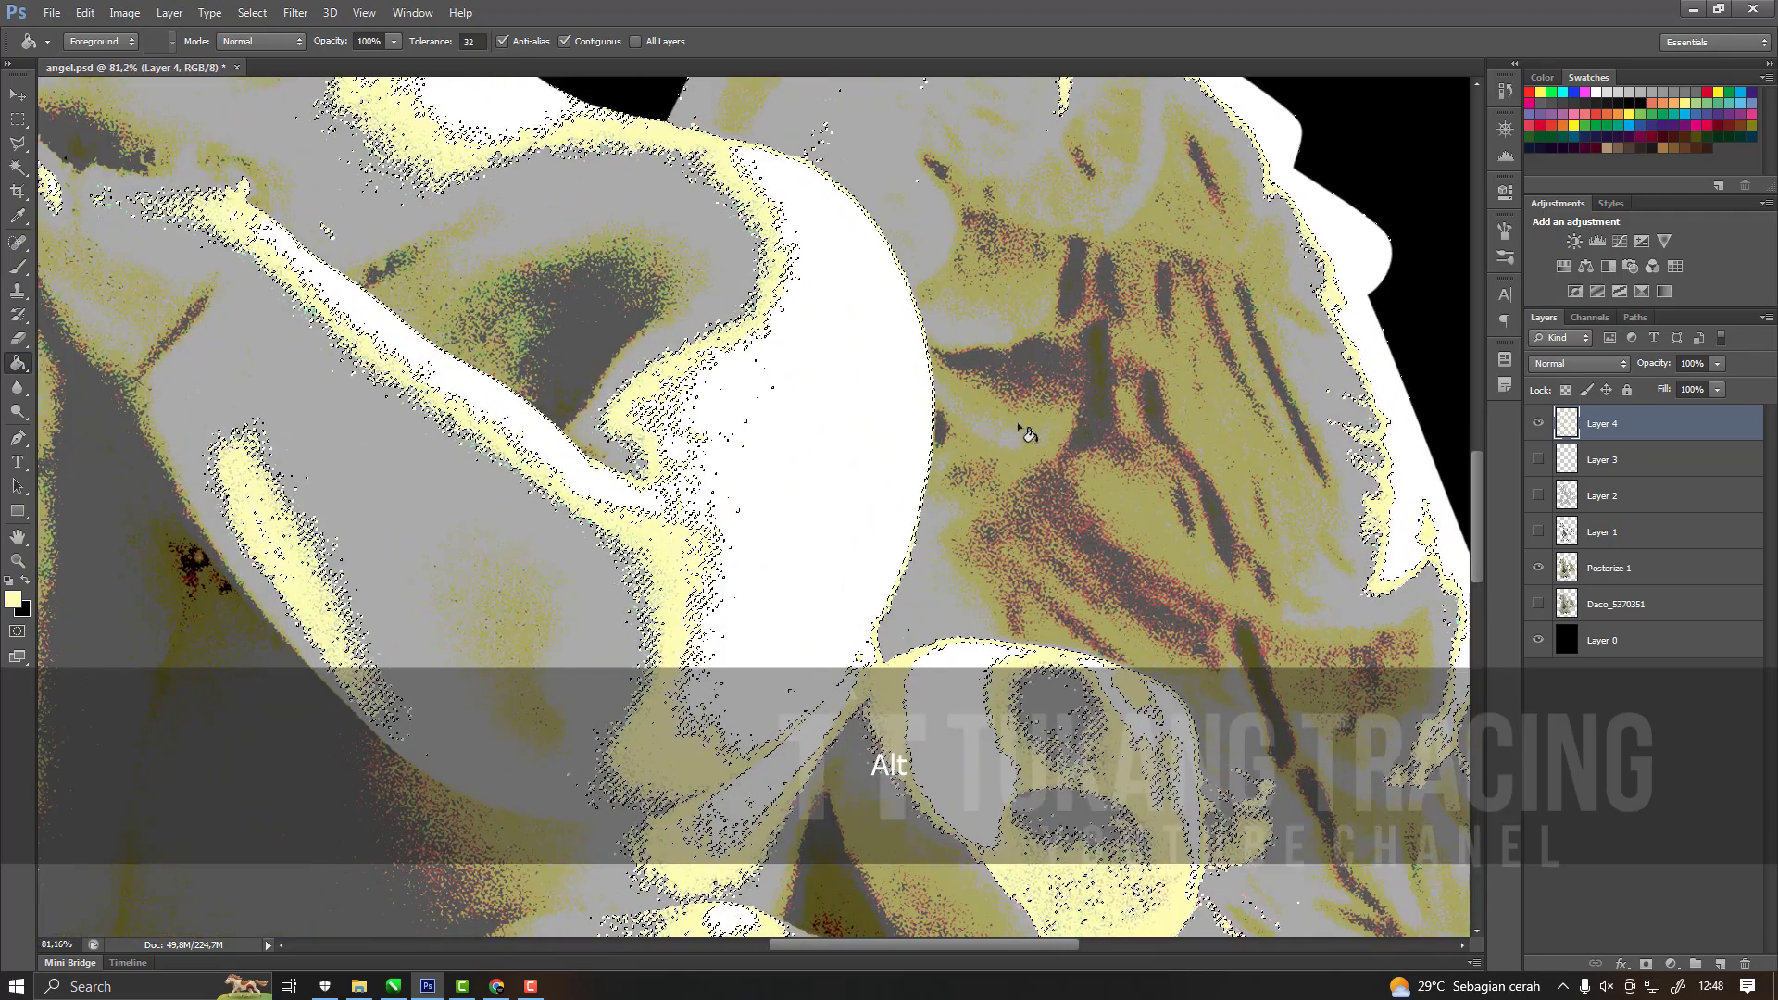
pyautogui.hotkey('ctrl', 'd')
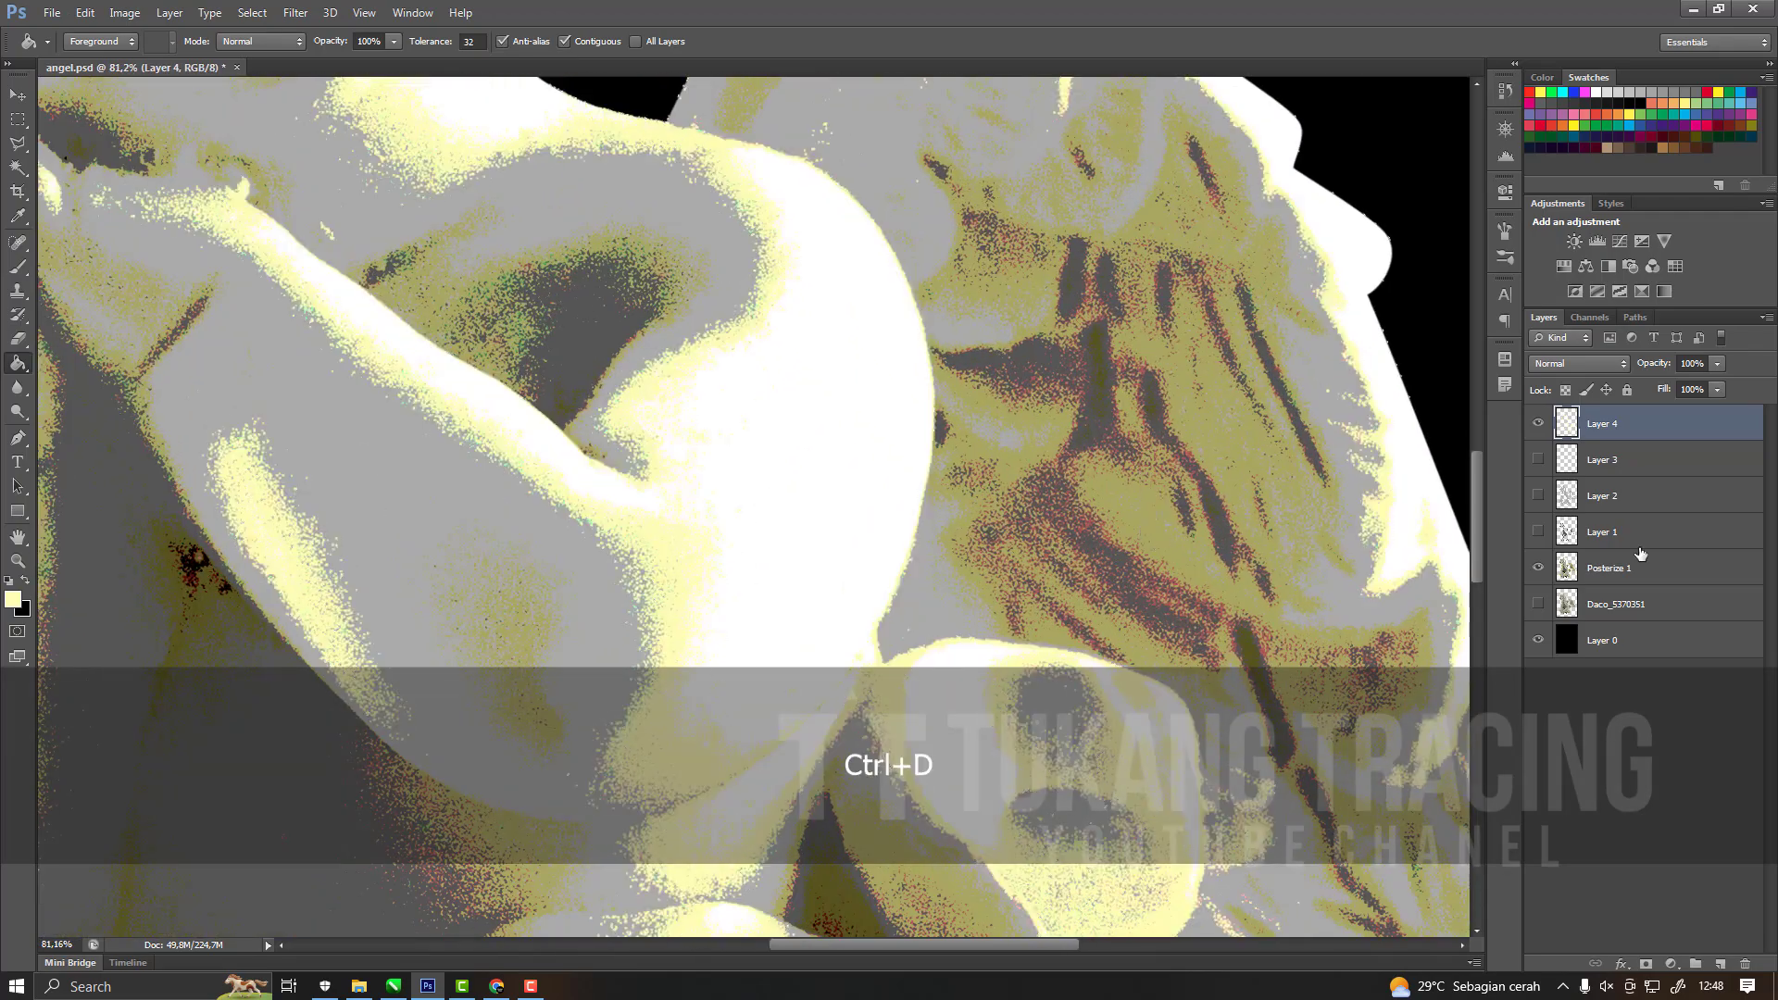
# Select the olive tone on the wing in Posterize 1 with the Magic Wand and extend the selection to similar colours.
pyautogui.press('w')
pyautogui.scroll(2, 1219, 435)
pyautogui.scroll(-1, 1219, 436)
pyautogui.click(1208, 443)
pyautogui.rightClick(1208, 443)
pyautogui.click(1140, 474)
pyautogui.scroll(5, 1219, 495)
pyautogui.click(1219, 495)
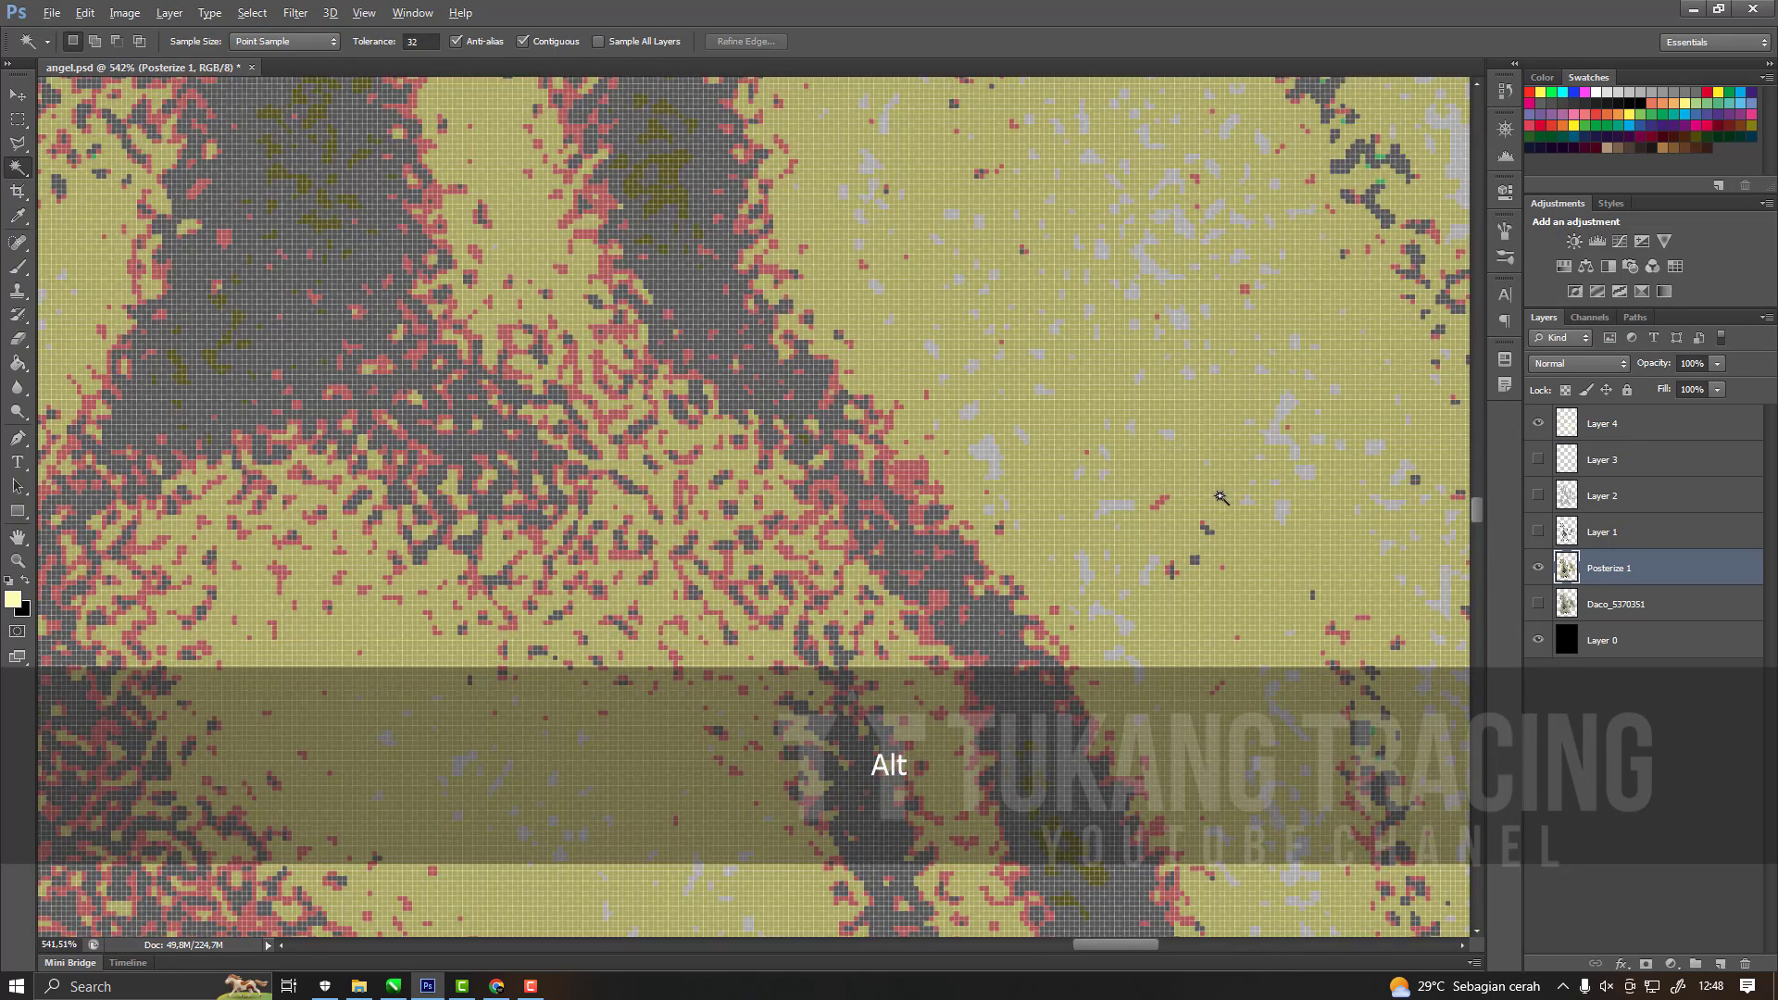
pyautogui.rightClick(1219, 494)
pyautogui.scroll(-1, 1224, 527)
pyautogui.click(1242, 252)
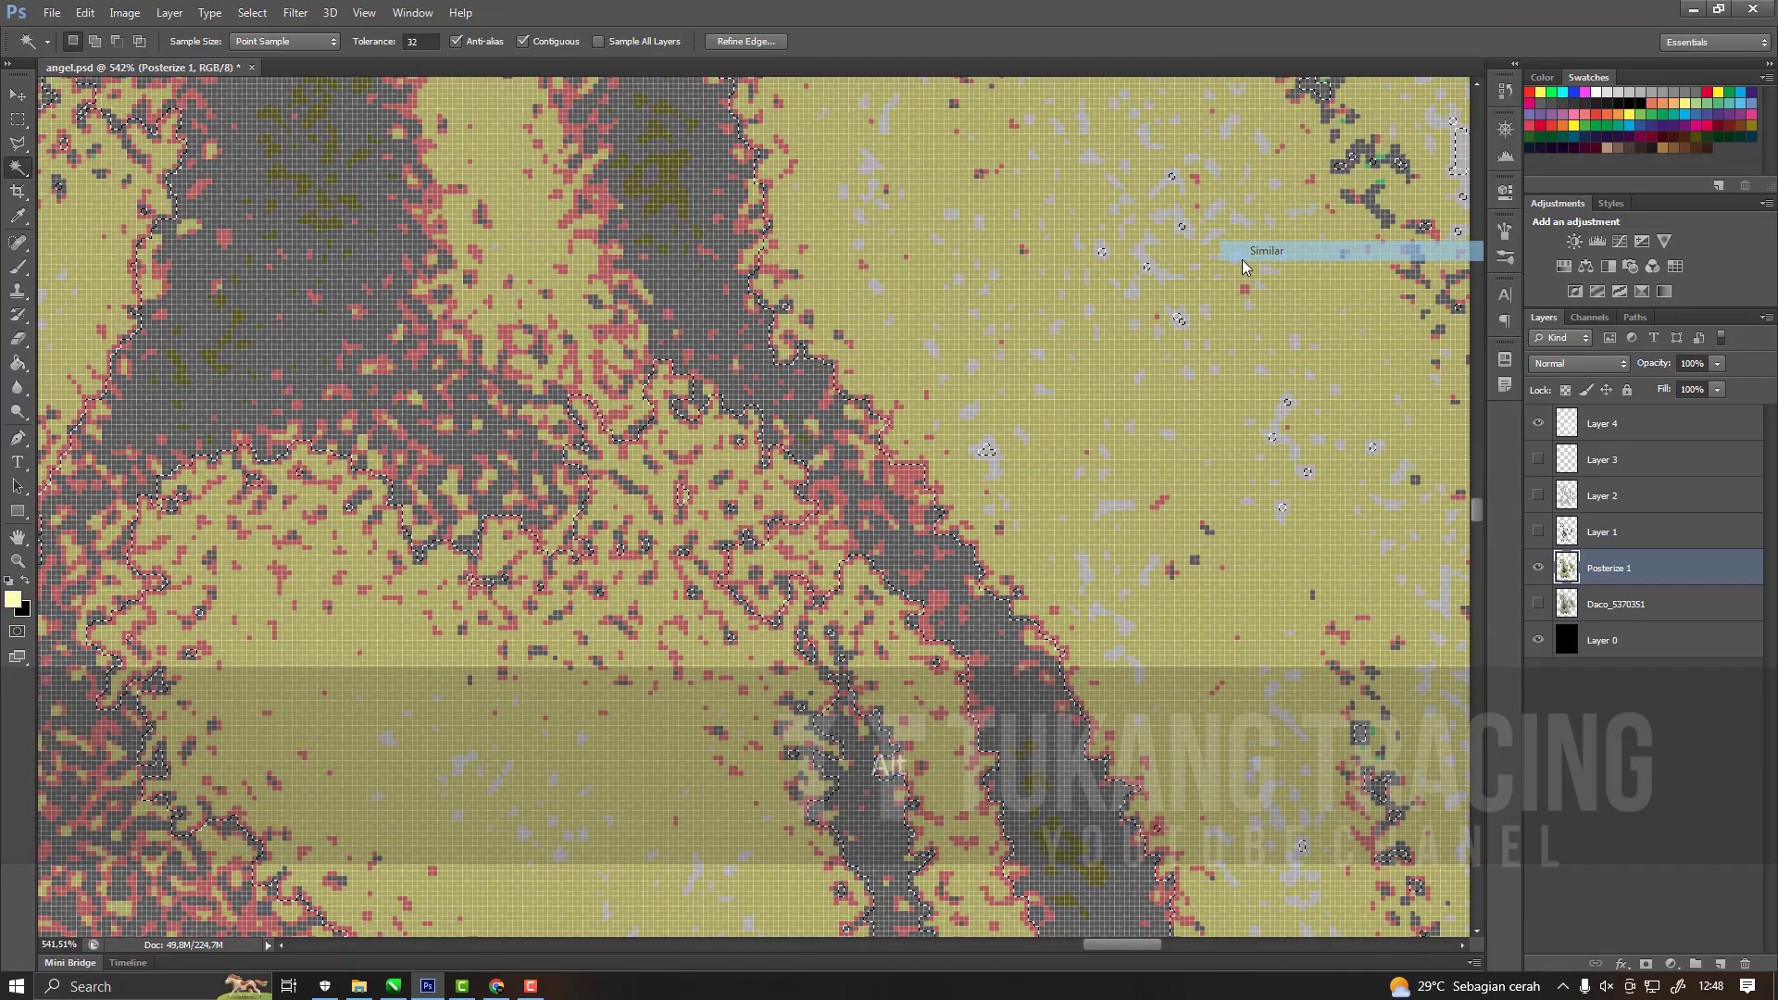
pyautogui.scroll(-6, 1023, 503)
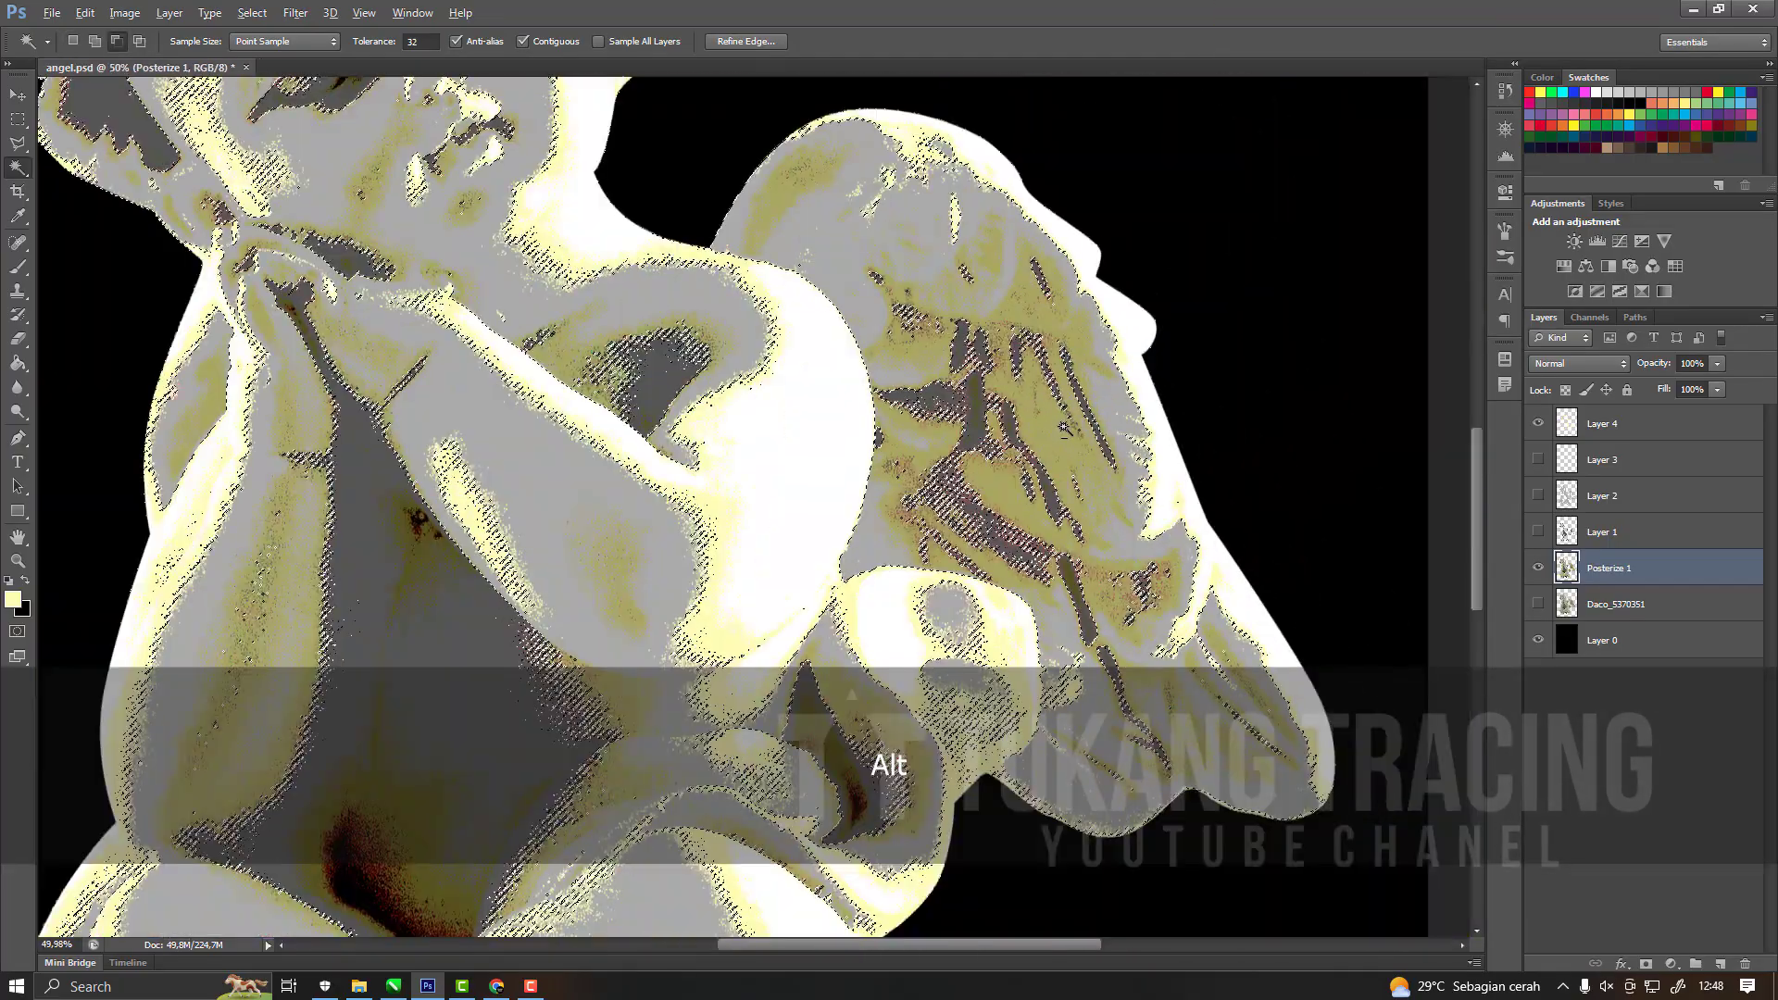
# Try filling the olive-tone selection on Layer 4 with pale yellow, undo the fill, deselect and hide Layer 4.
pyautogui.click(1579, 437)
pyautogui.scroll(3, 1047, 454)
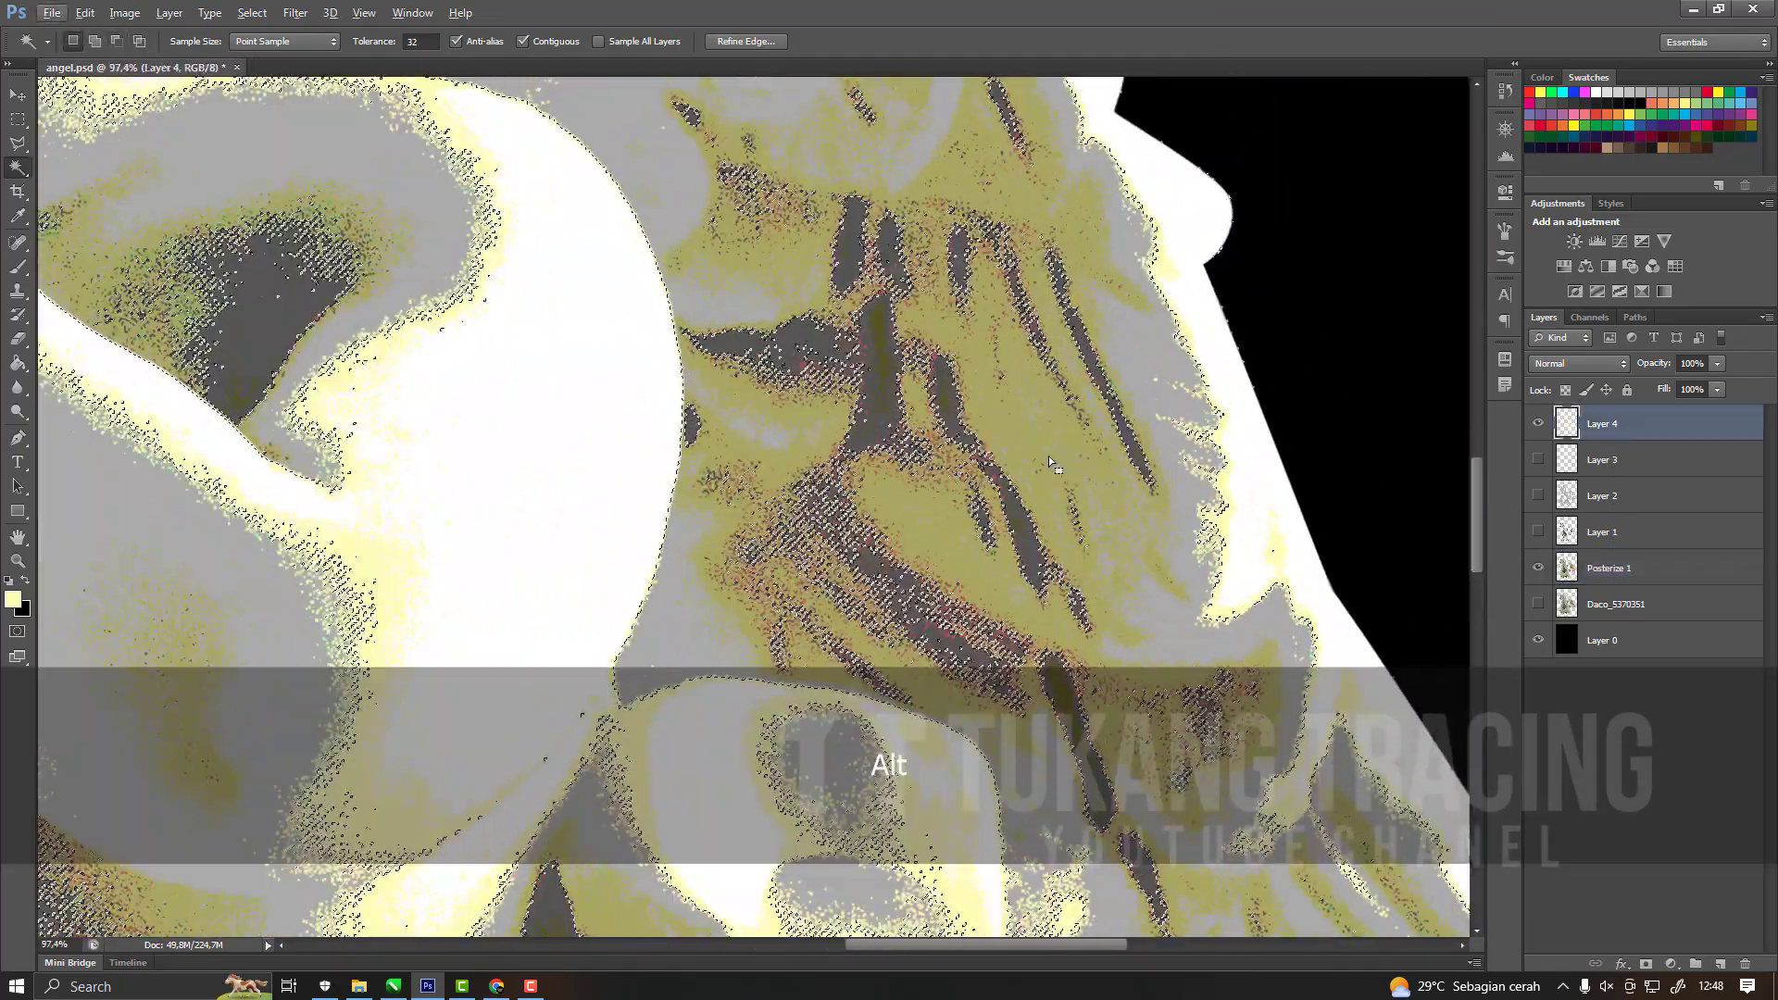
pyautogui.press('g')
pyautogui.click(1043, 452)
pyautogui.hotkey('ctrl', 'd')
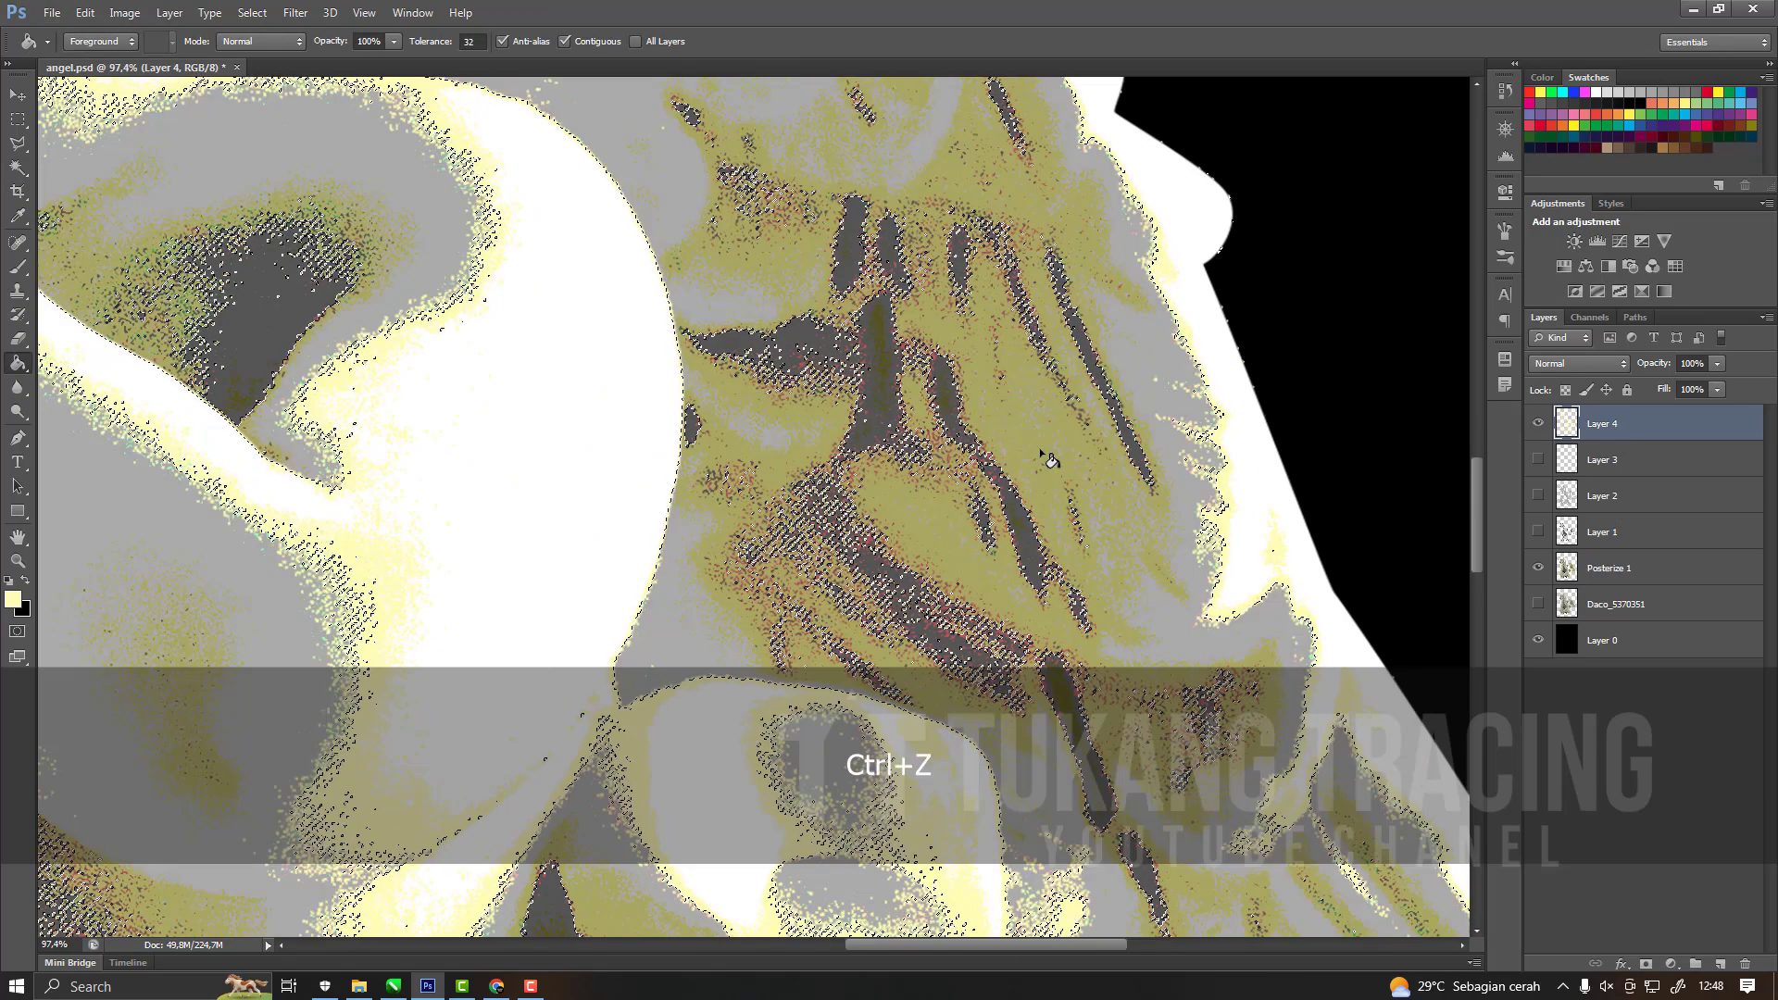
pyautogui.scroll(3, 1044, 456)
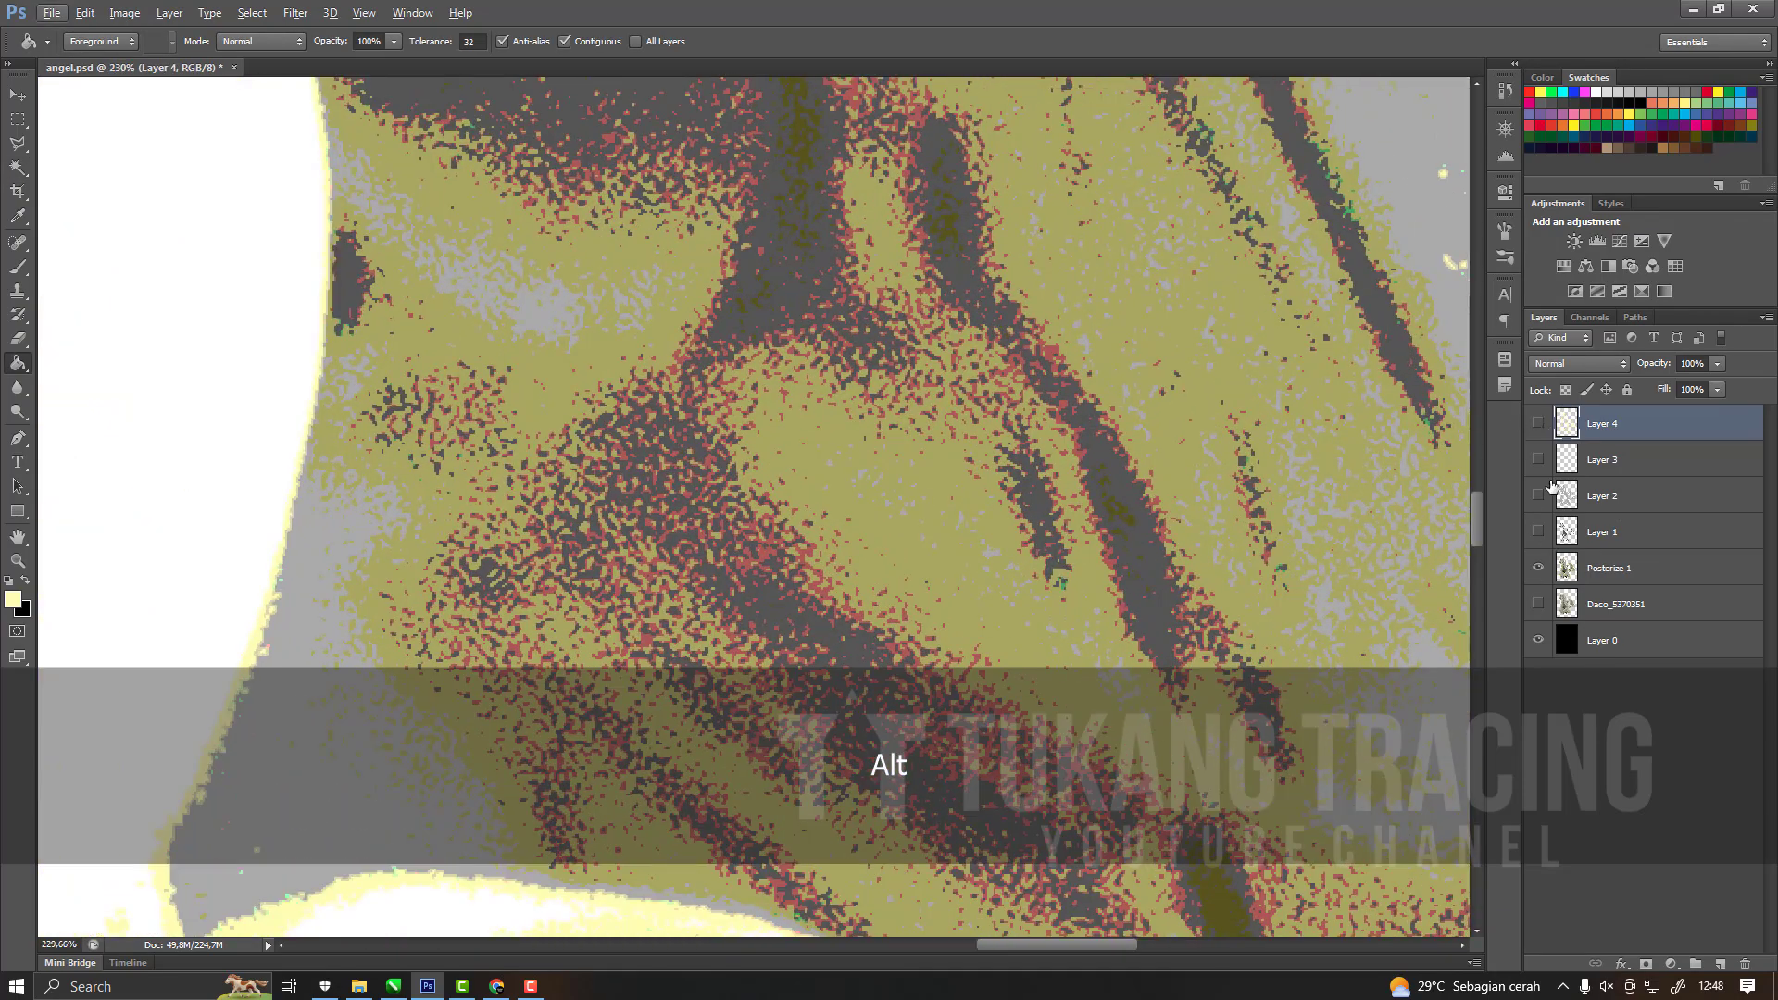
# Make Posterize 1 active and reselect the wing's olive tone and its similar colours with the Magic Wand.
pyautogui.click(1590, 562)
pyautogui.scroll(2, 435, 474)
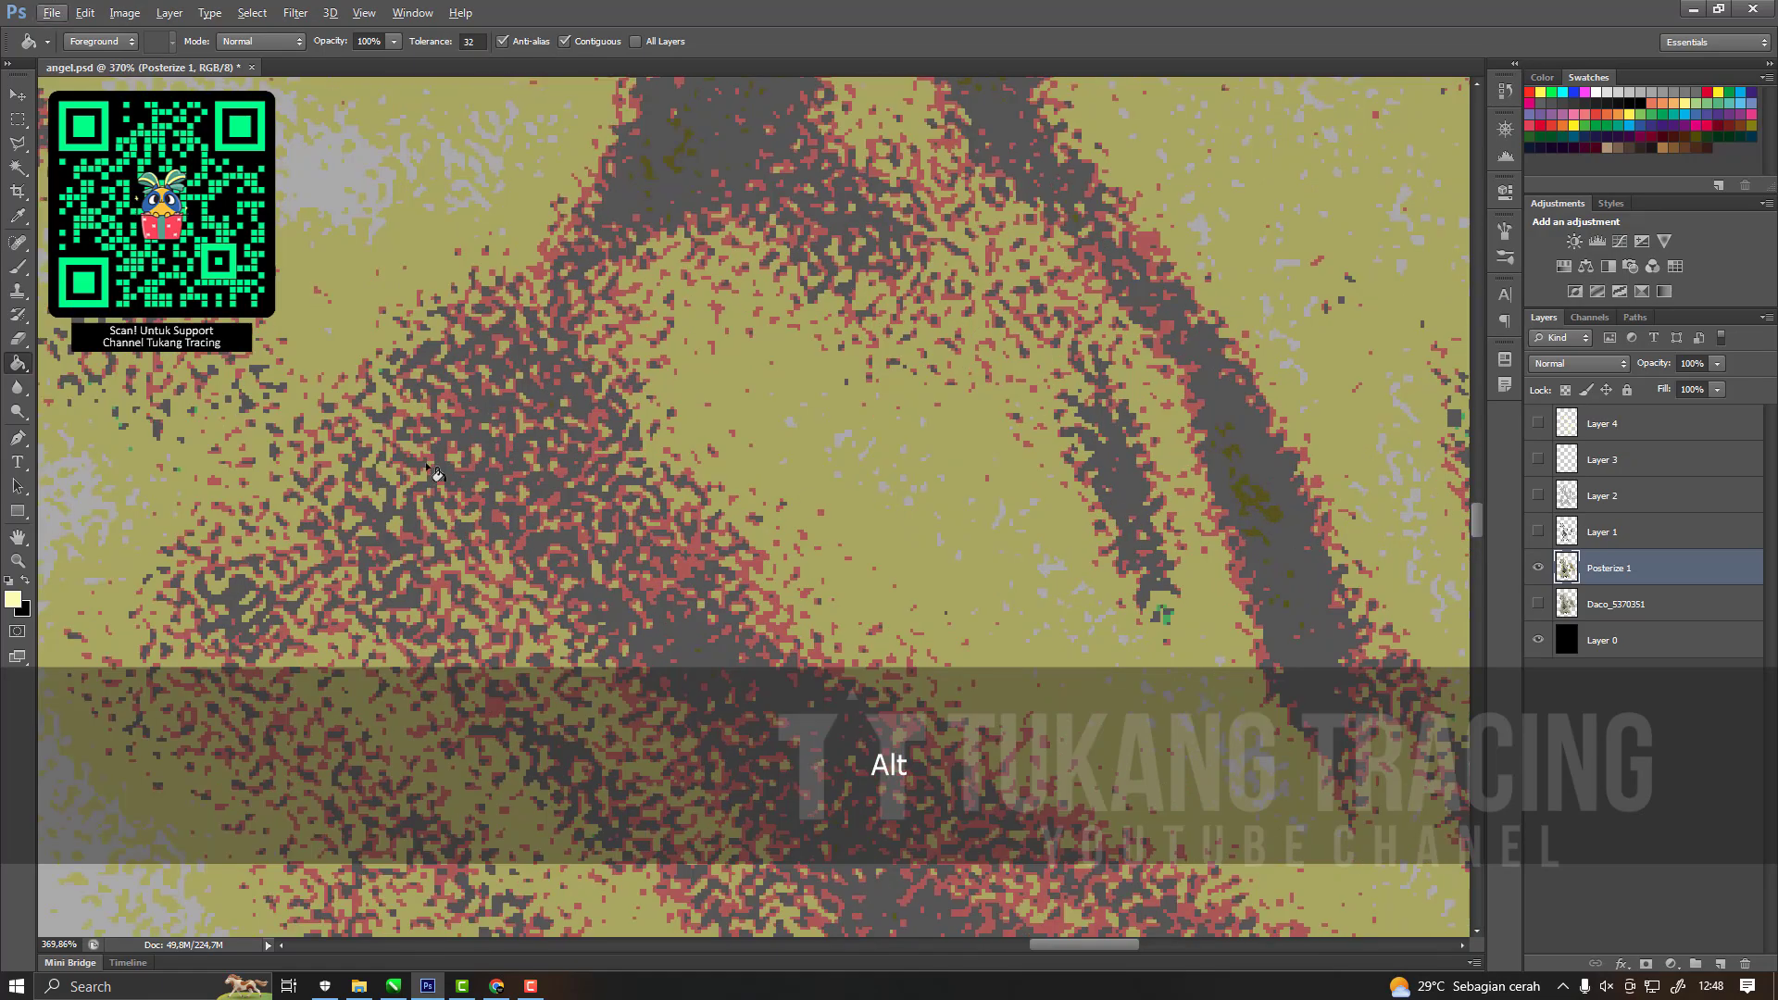
pyautogui.click(18, 168)
pyautogui.scroll(-2, 549, 585)
pyautogui.scroll(3, 549, 585)
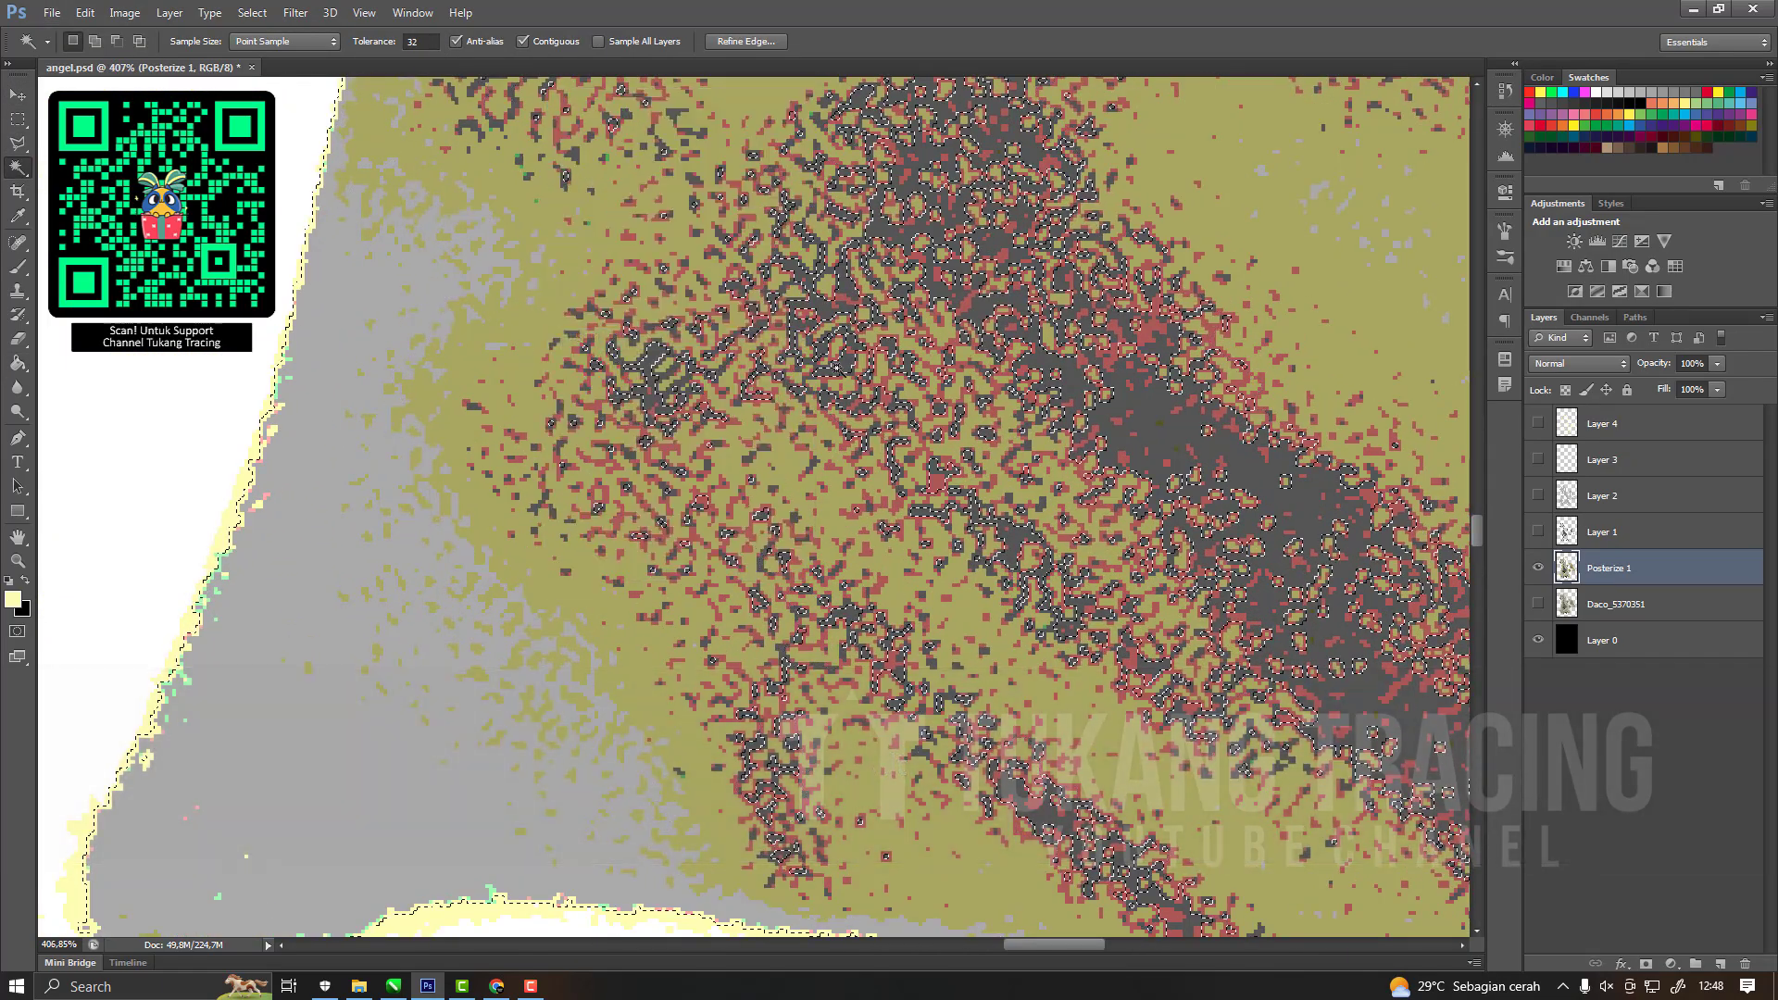
pyautogui.scroll(-6, 548, 585)
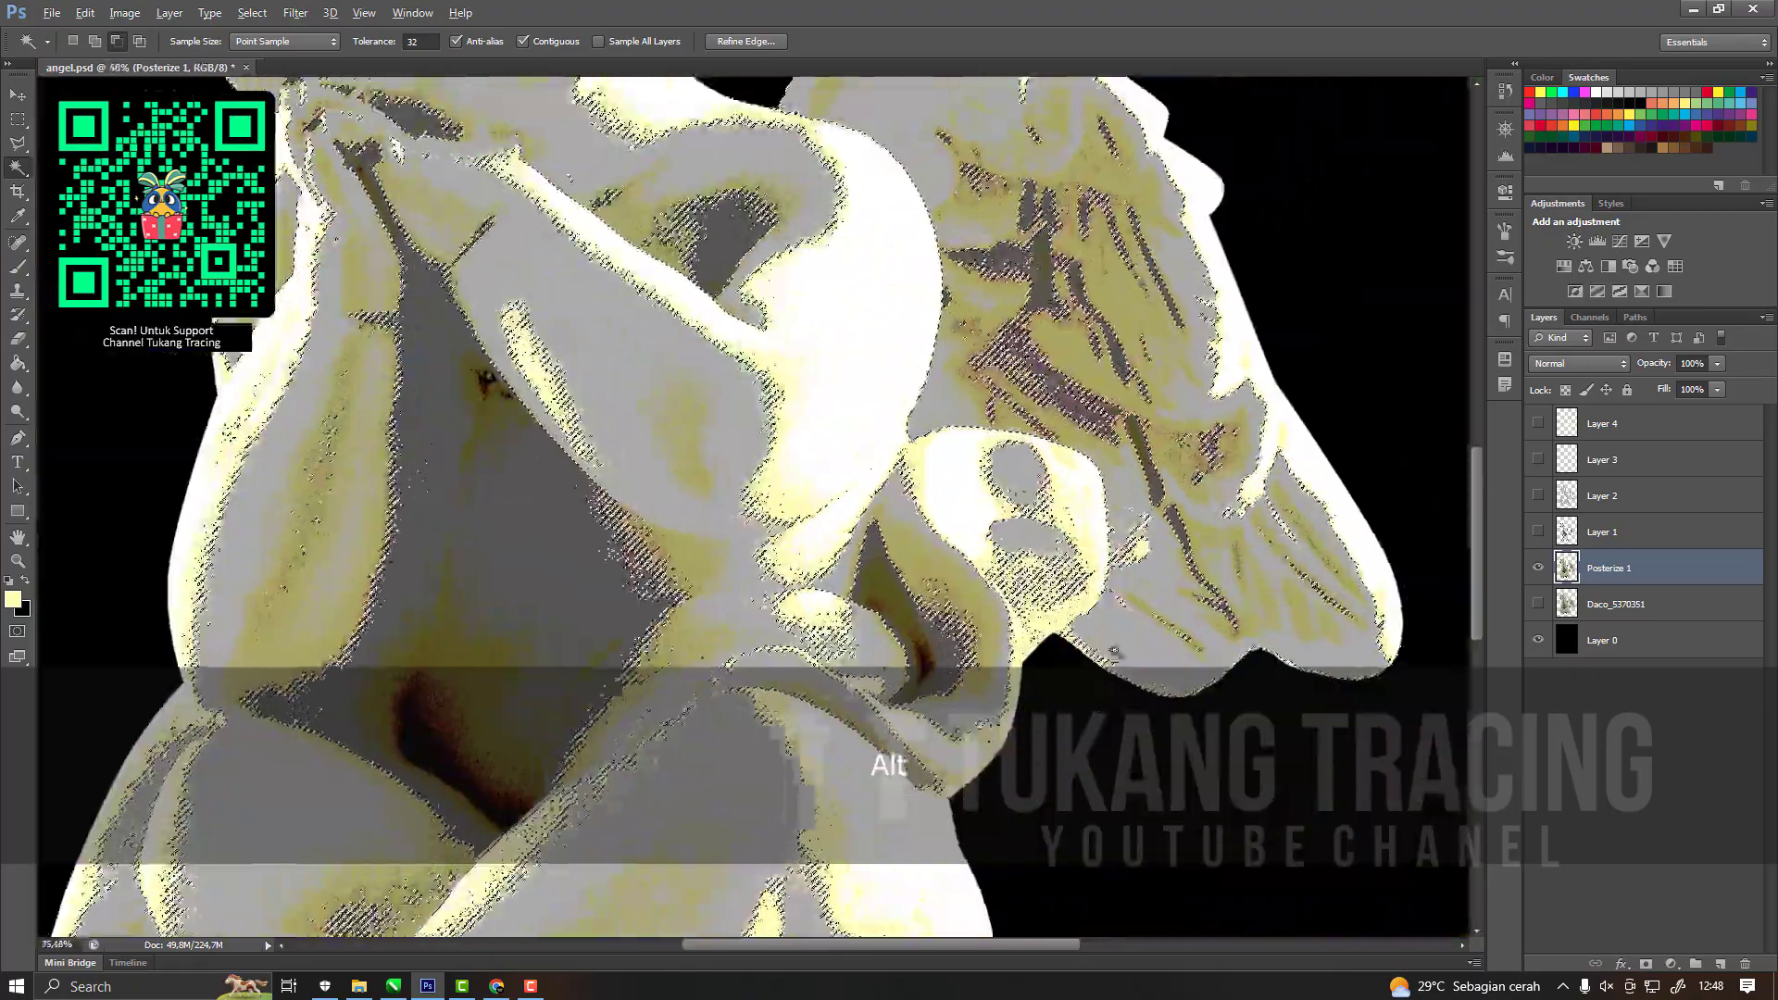
pyautogui.scroll(4, 1102, 633)
# Show Layer 4, try filling the reselected wing tone with pale yellow, undo the fill and deselect.
pyautogui.click(1533, 426)
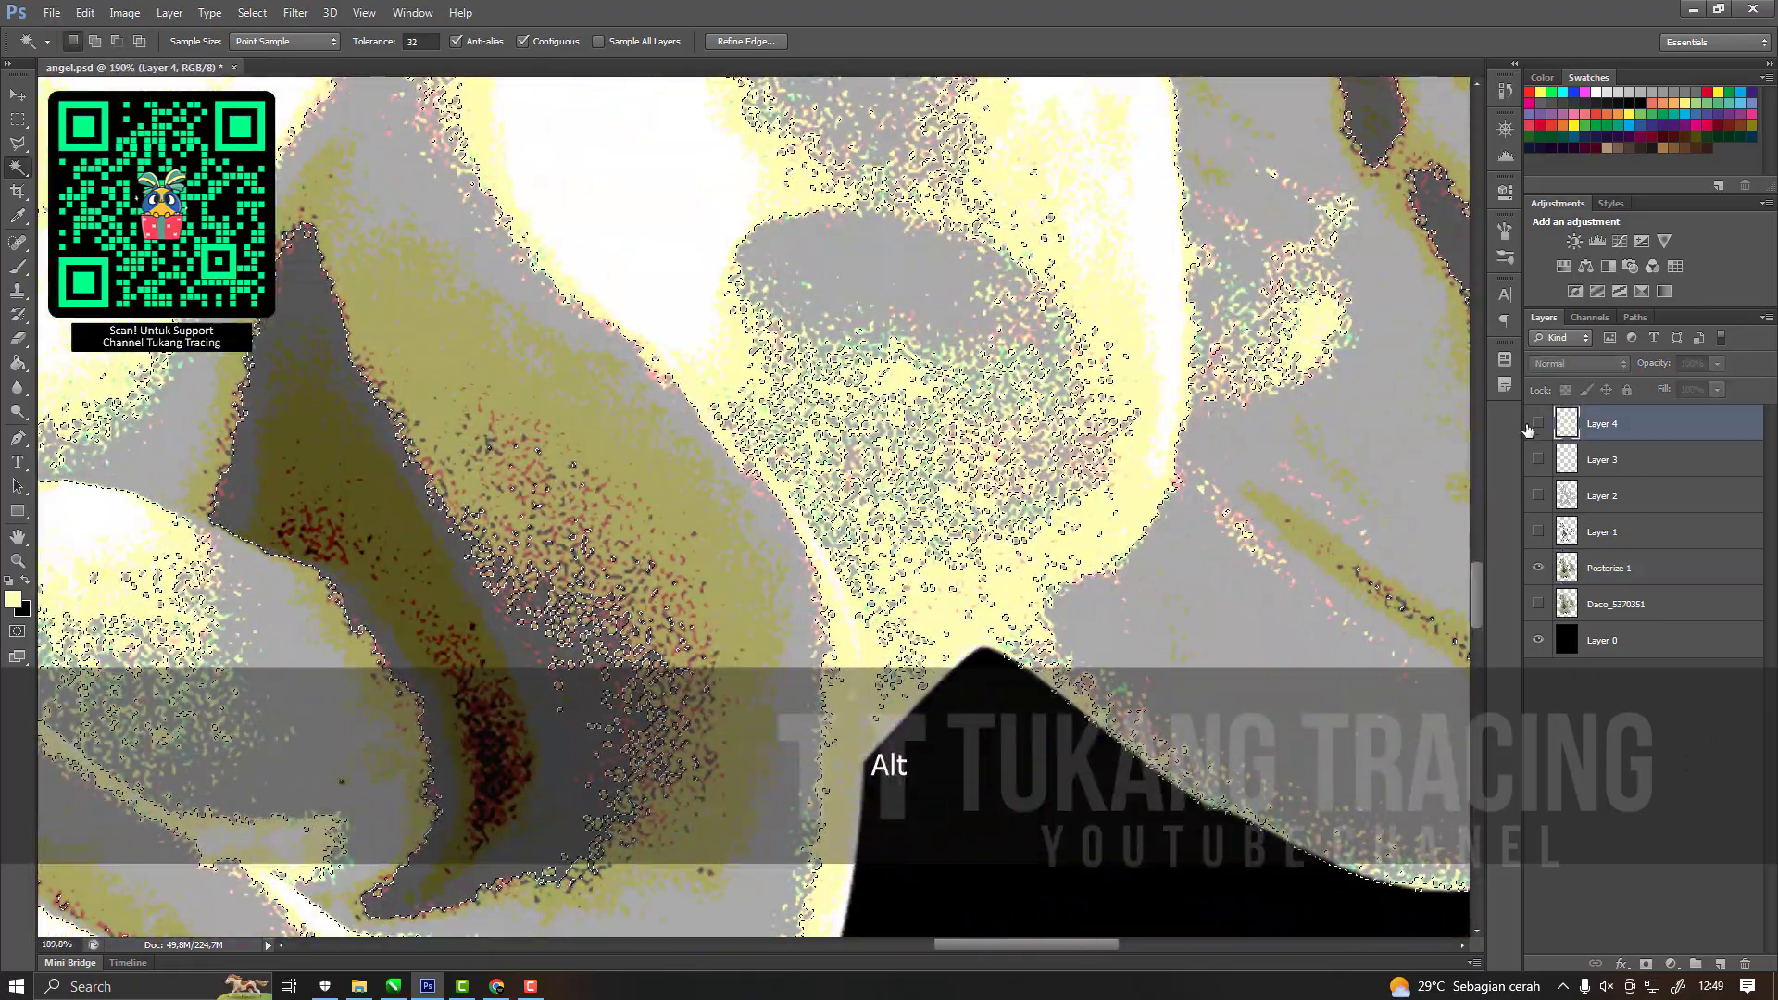
pyautogui.click(1536, 424)
pyautogui.press('g')
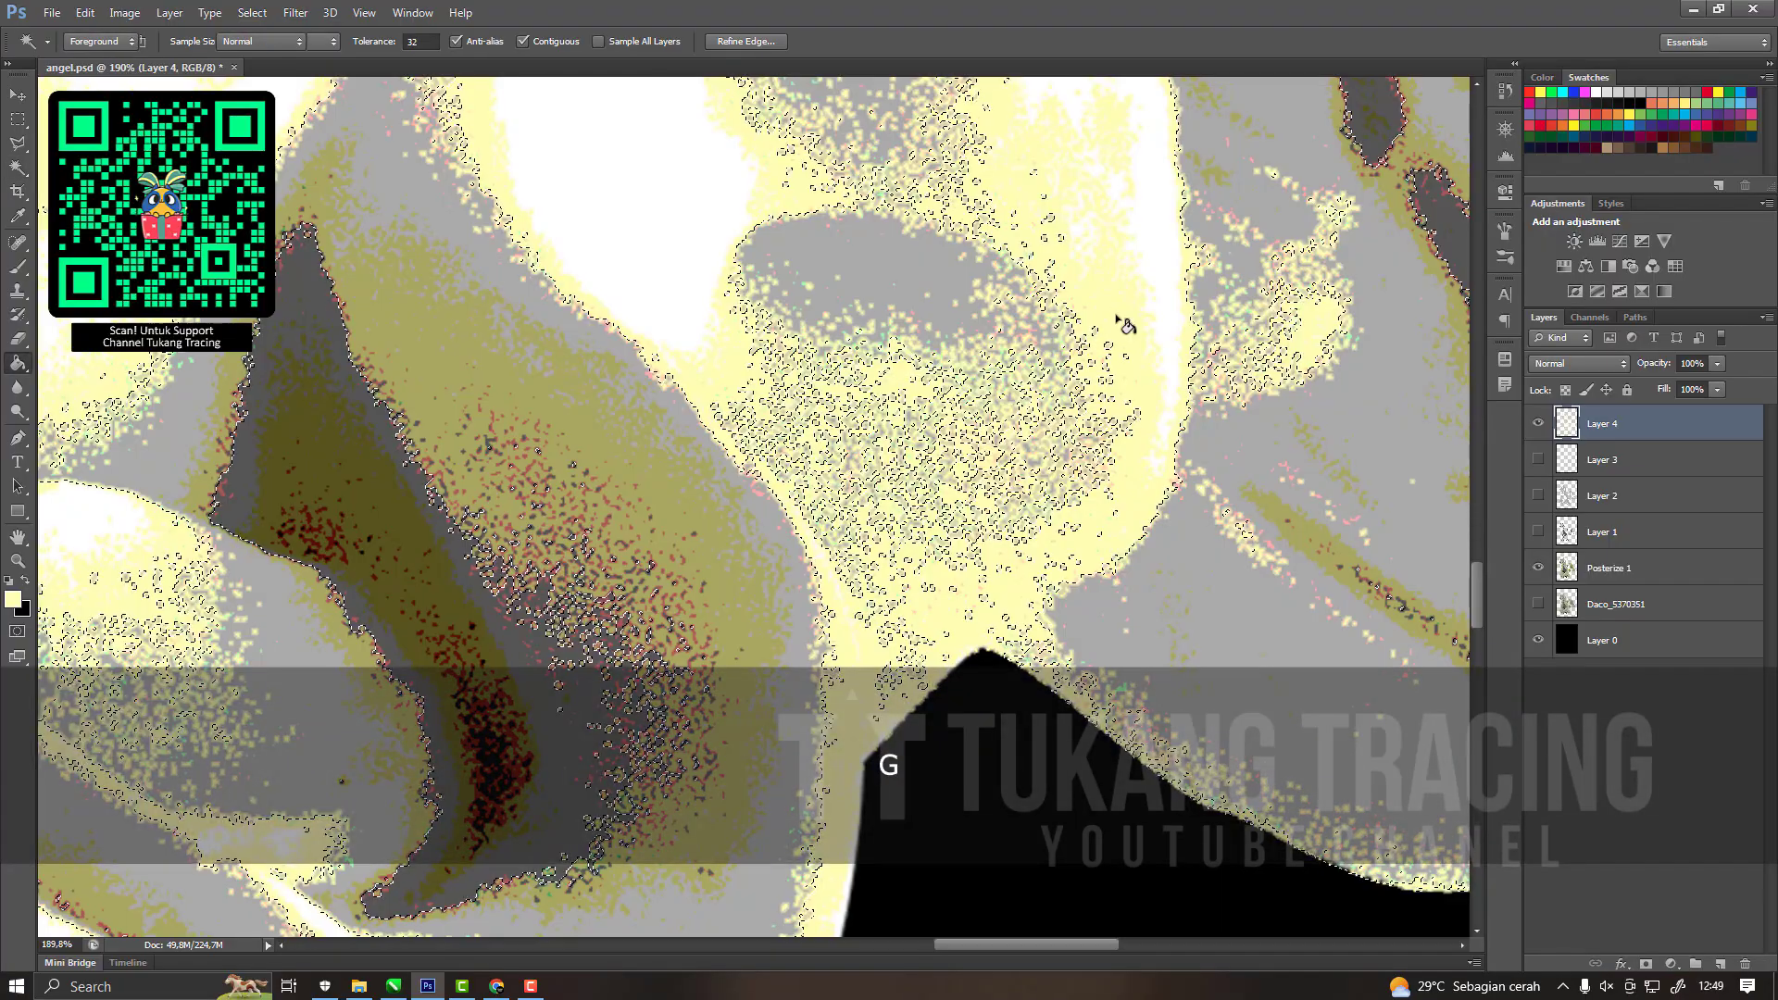
pyautogui.scroll(-10, 1049, 546)
pyautogui.scroll(6, 1065, 239)
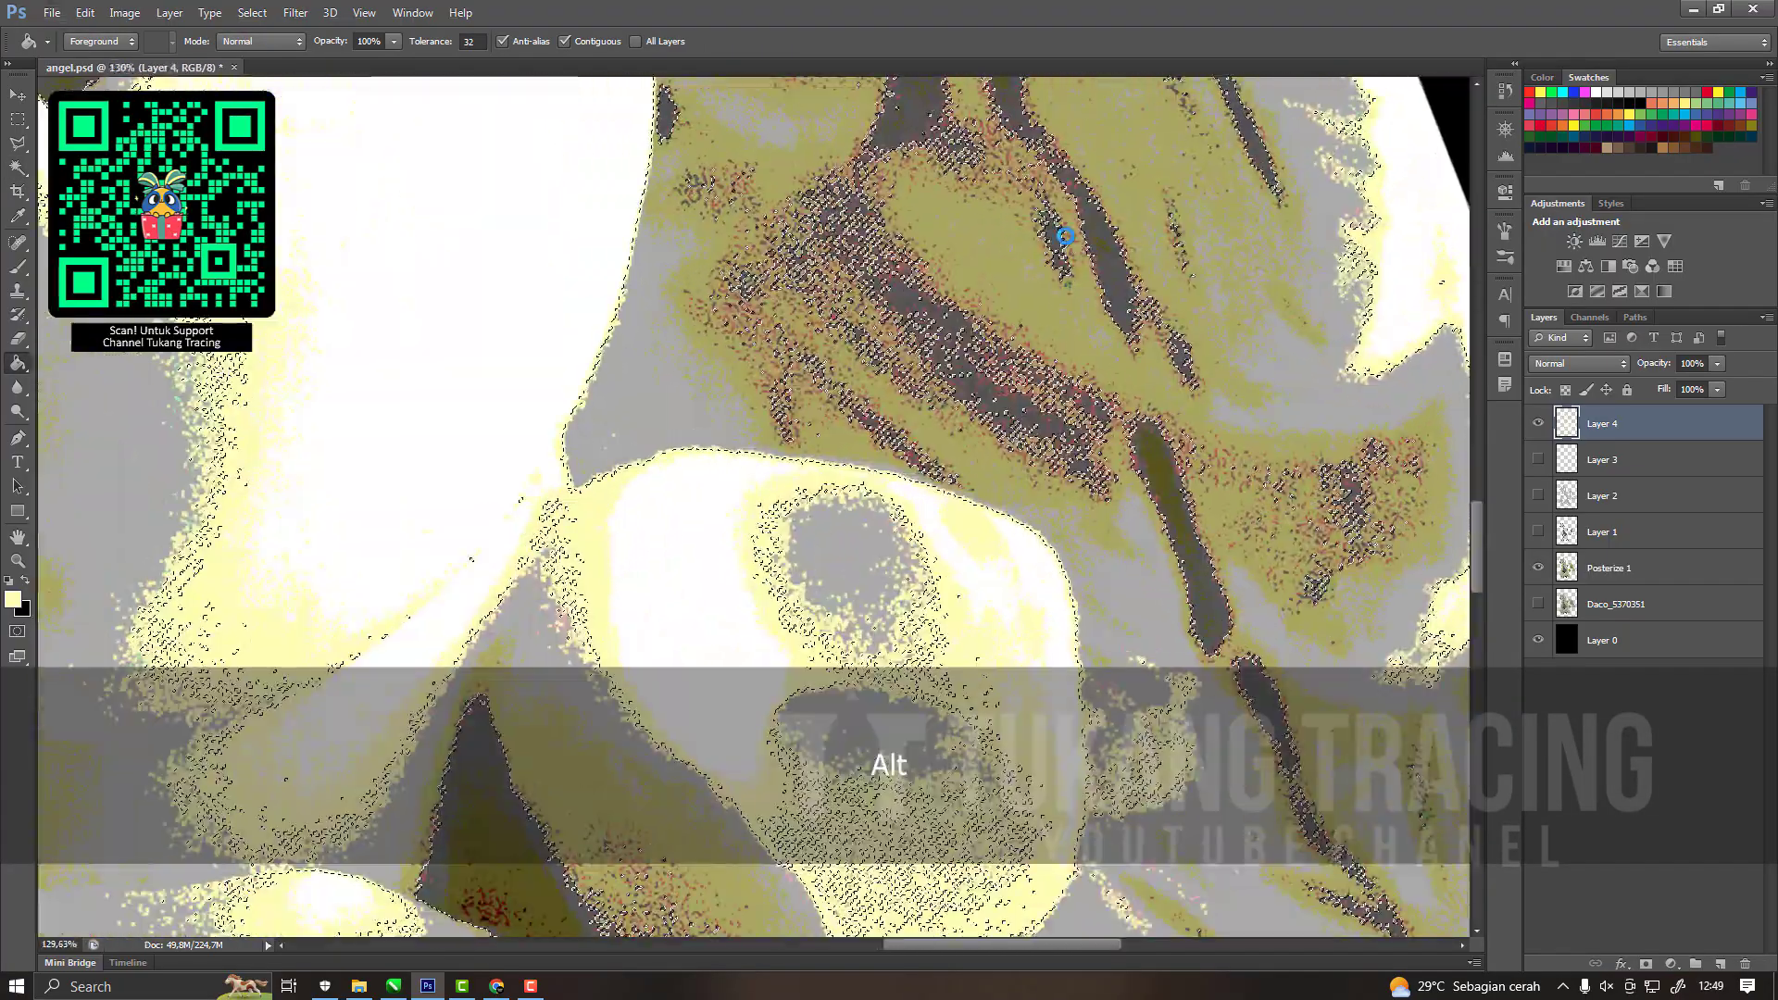
pyautogui.click(1065, 236)
pyautogui.hotkey('ctrl', 'z')
pyautogui.scroll(-3, 1263, 294)
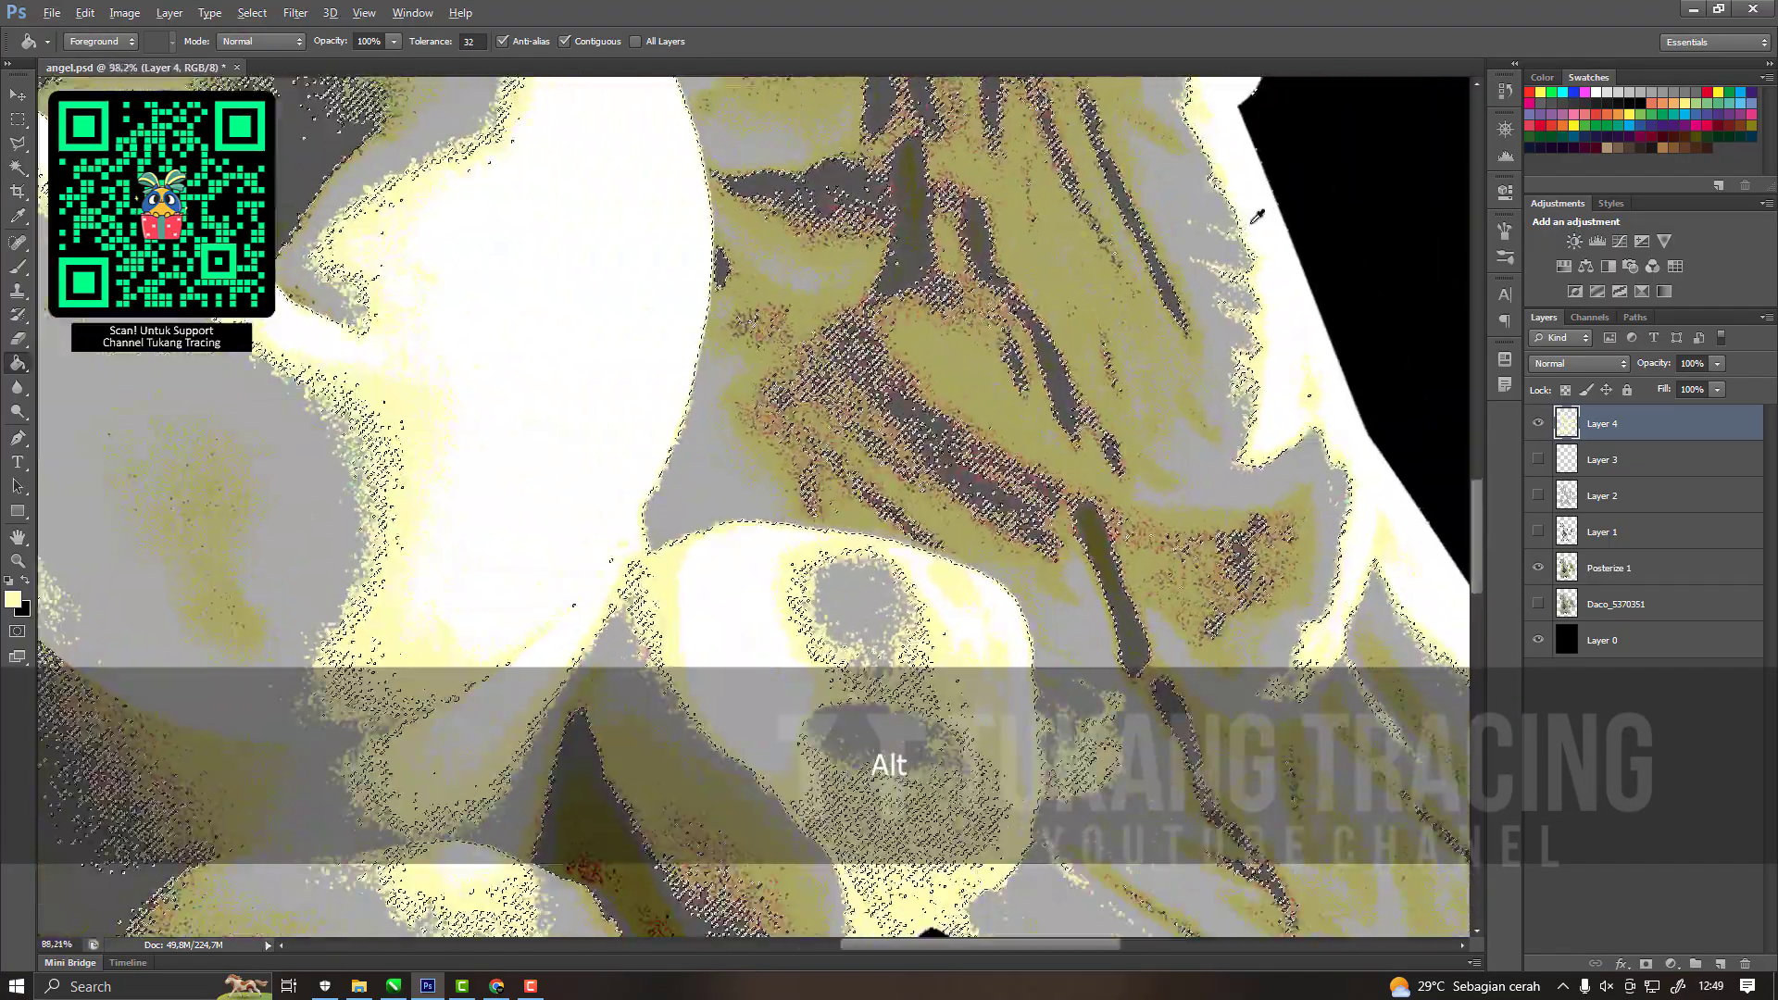
pyautogui.hotkey('ctrl', 'z')
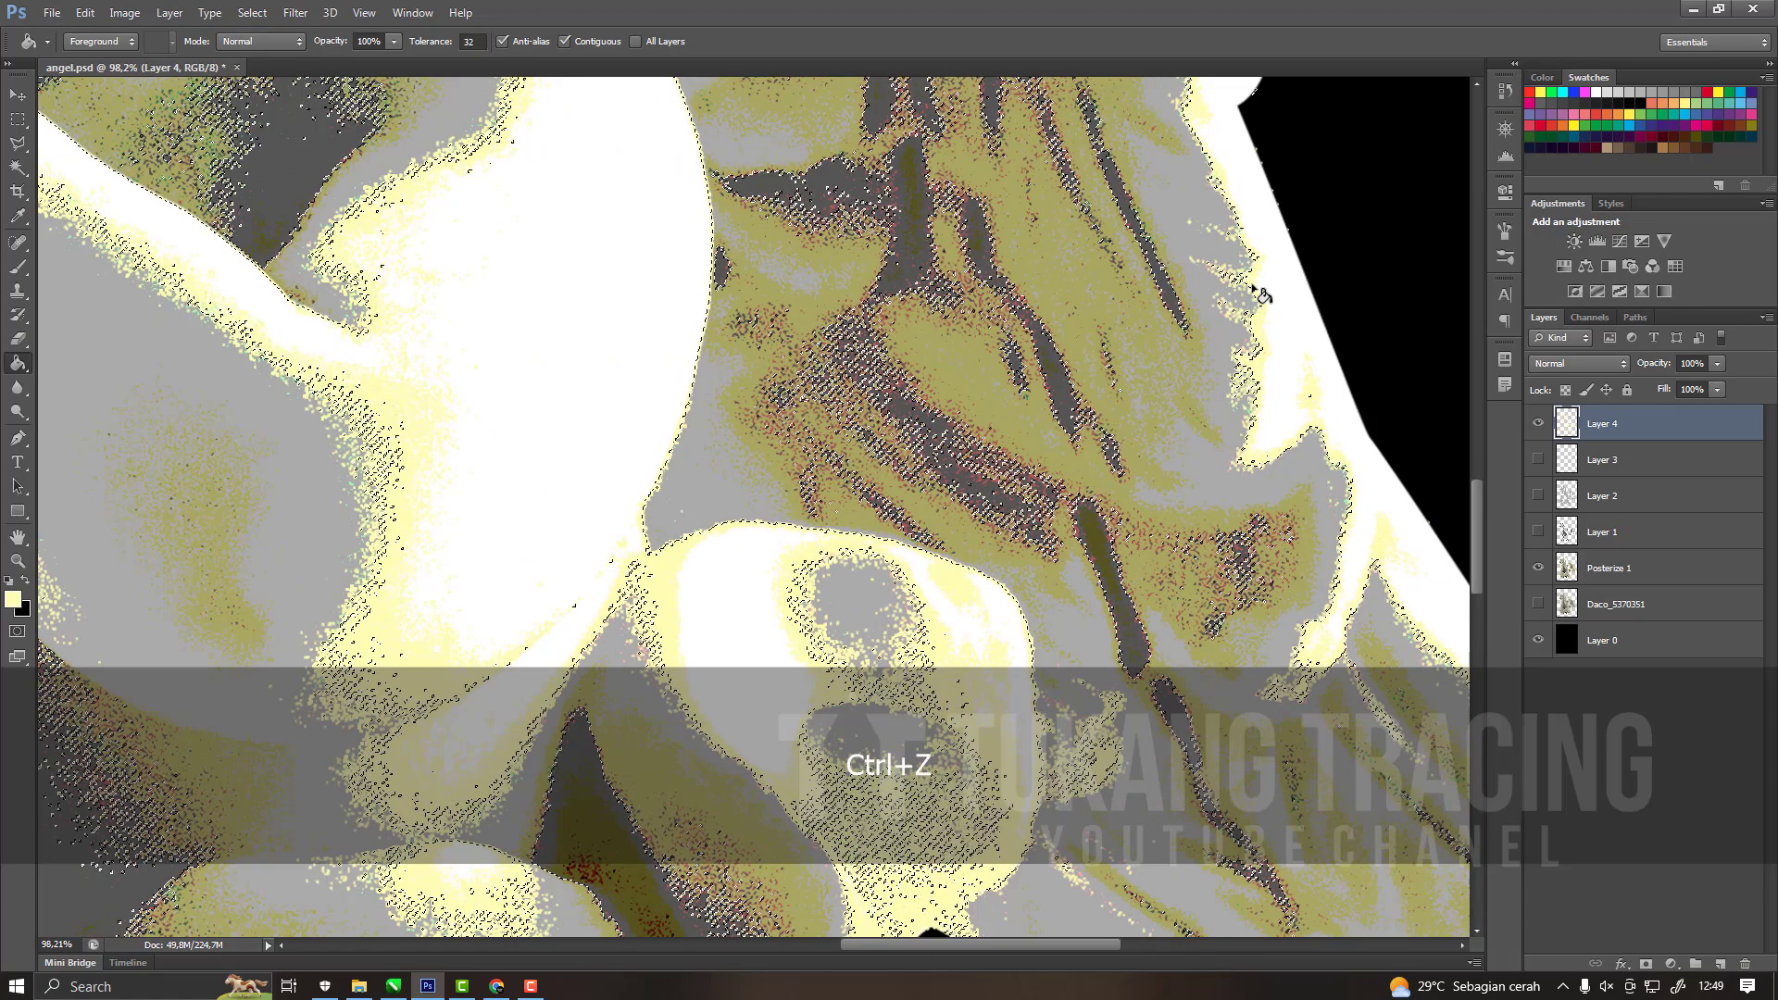
pyautogui.hotkey('ctrl', 'd')
# Hide Posterize 1 and show Layers 1, 2 and 3 to check the separated tones over the black background.
pyautogui.scroll(-2, 1236, 437)
pyautogui.click(1539, 421)
pyautogui.scroll(-2, 1524, 454)
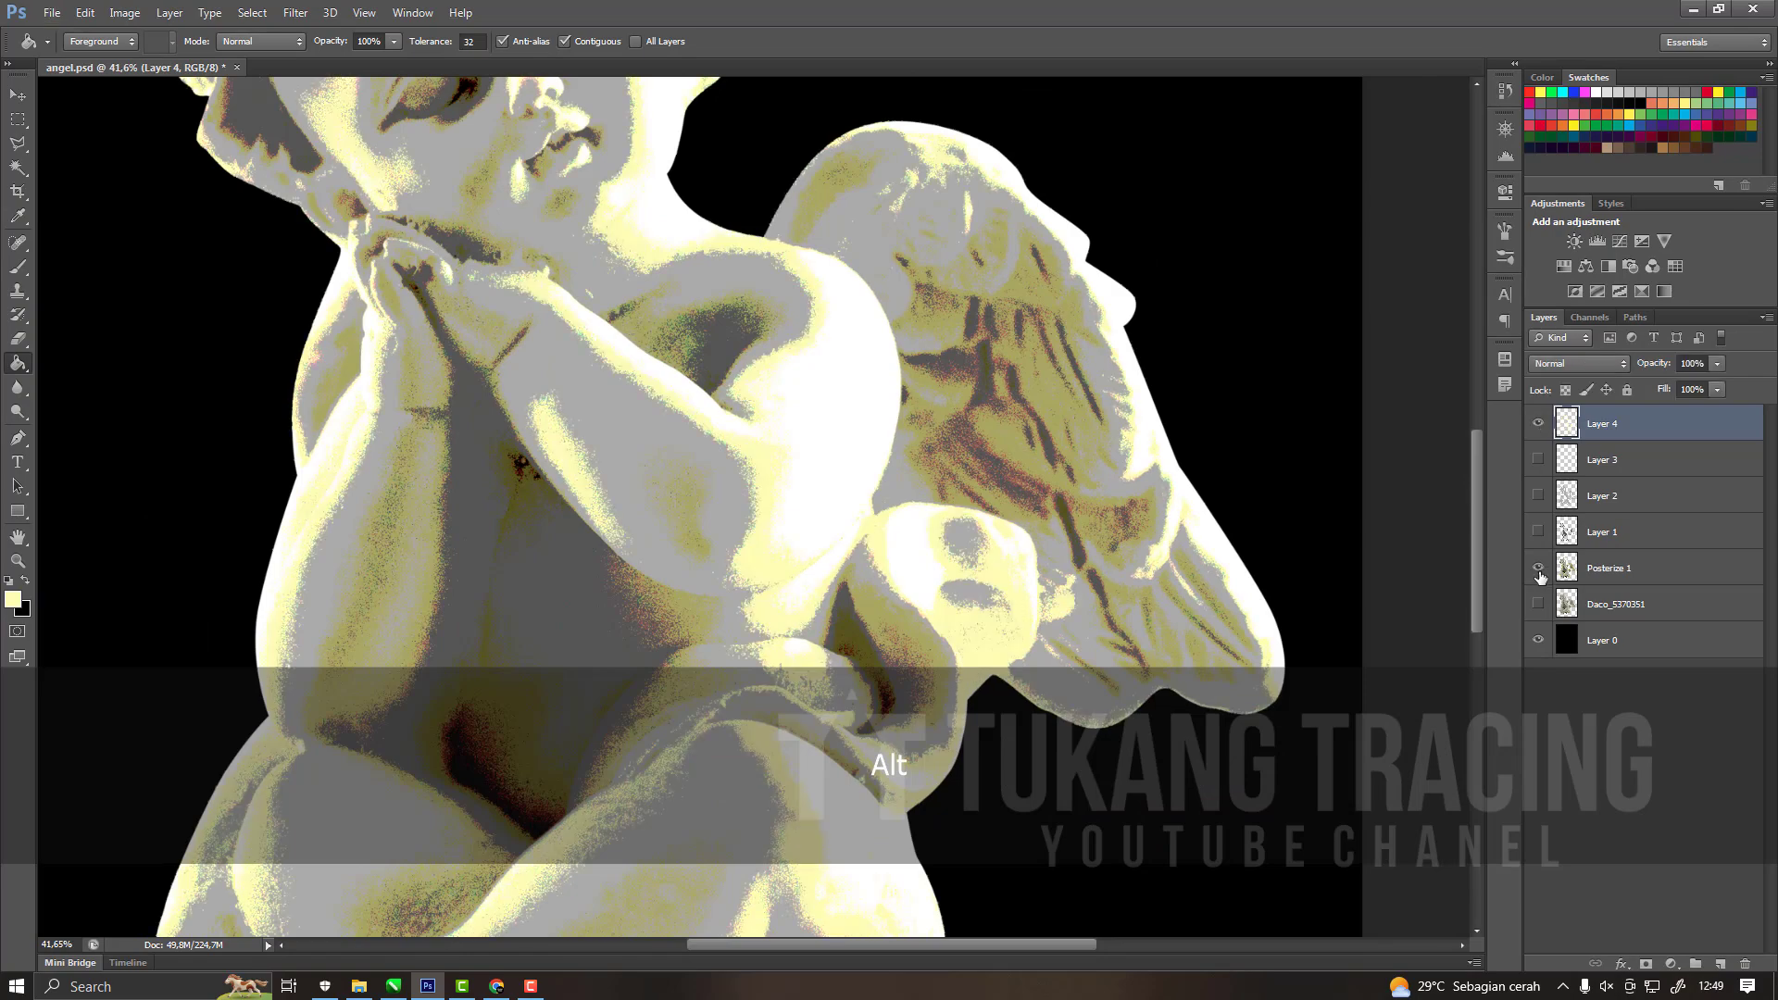
pyautogui.click(1538, 567)
pyautogui.click(1538, 495)
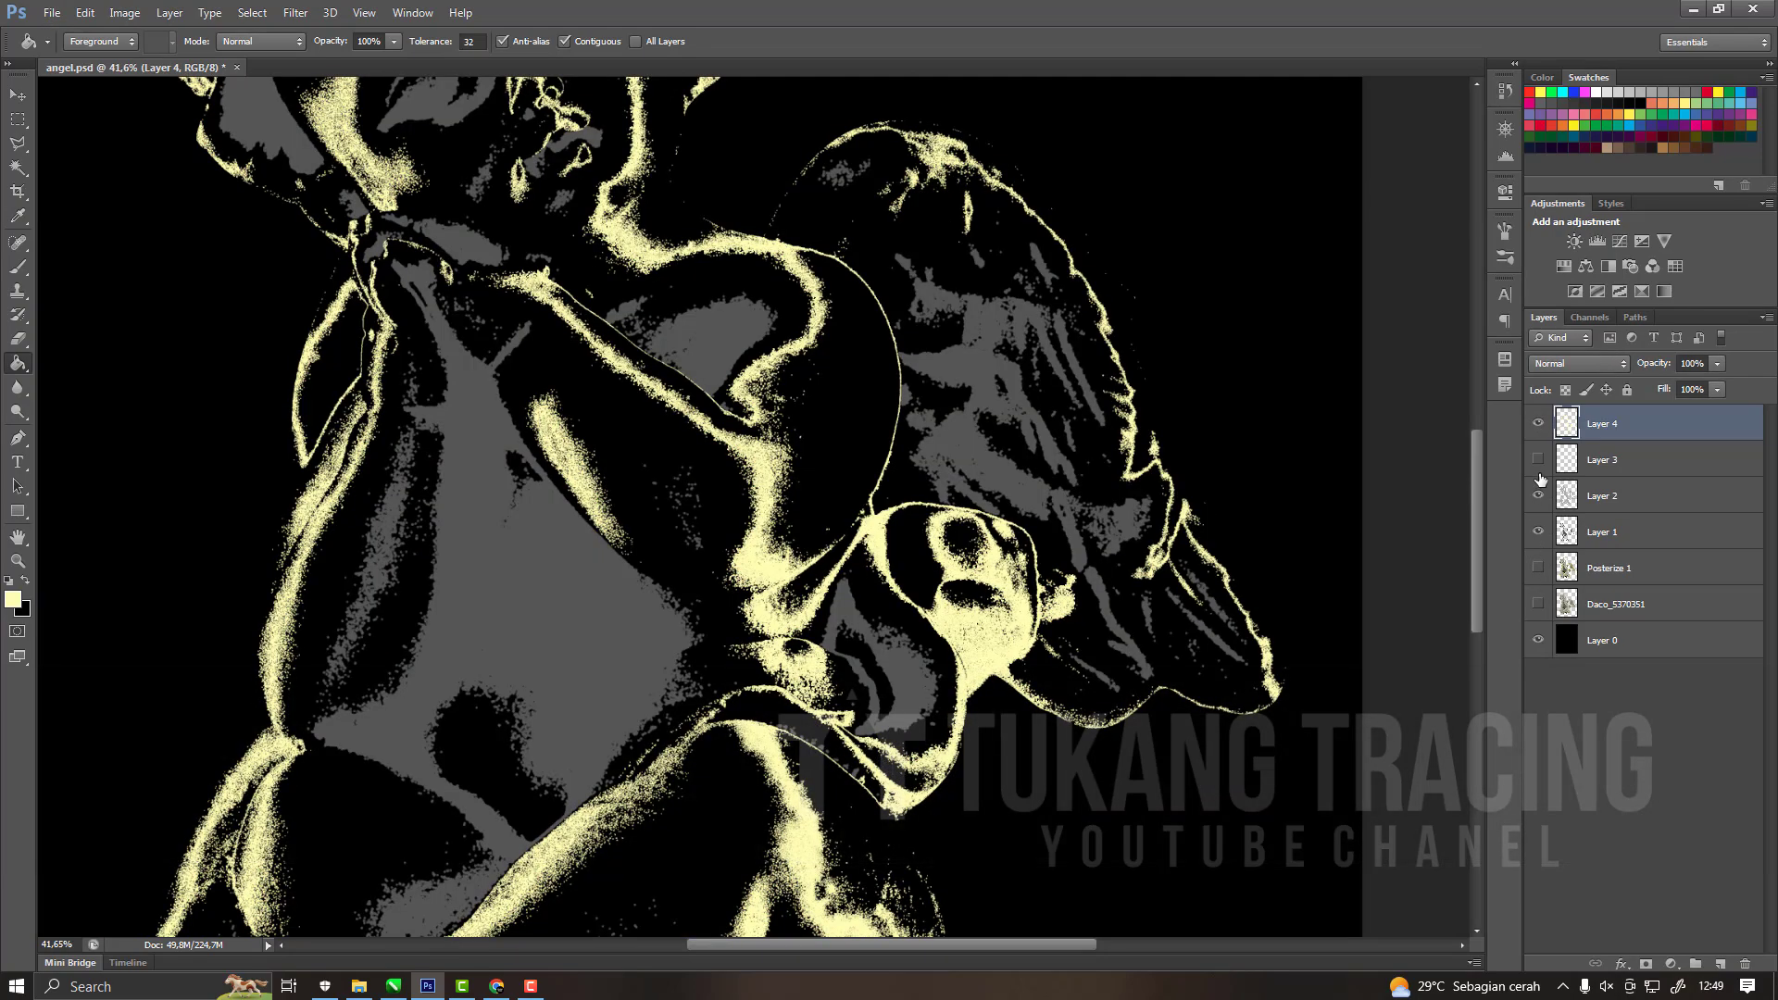
pyautogui.click(1538, 459)
pyautogui.scroll(-3, 993, 312)
pyautogui.scroll(4, 993, 311)
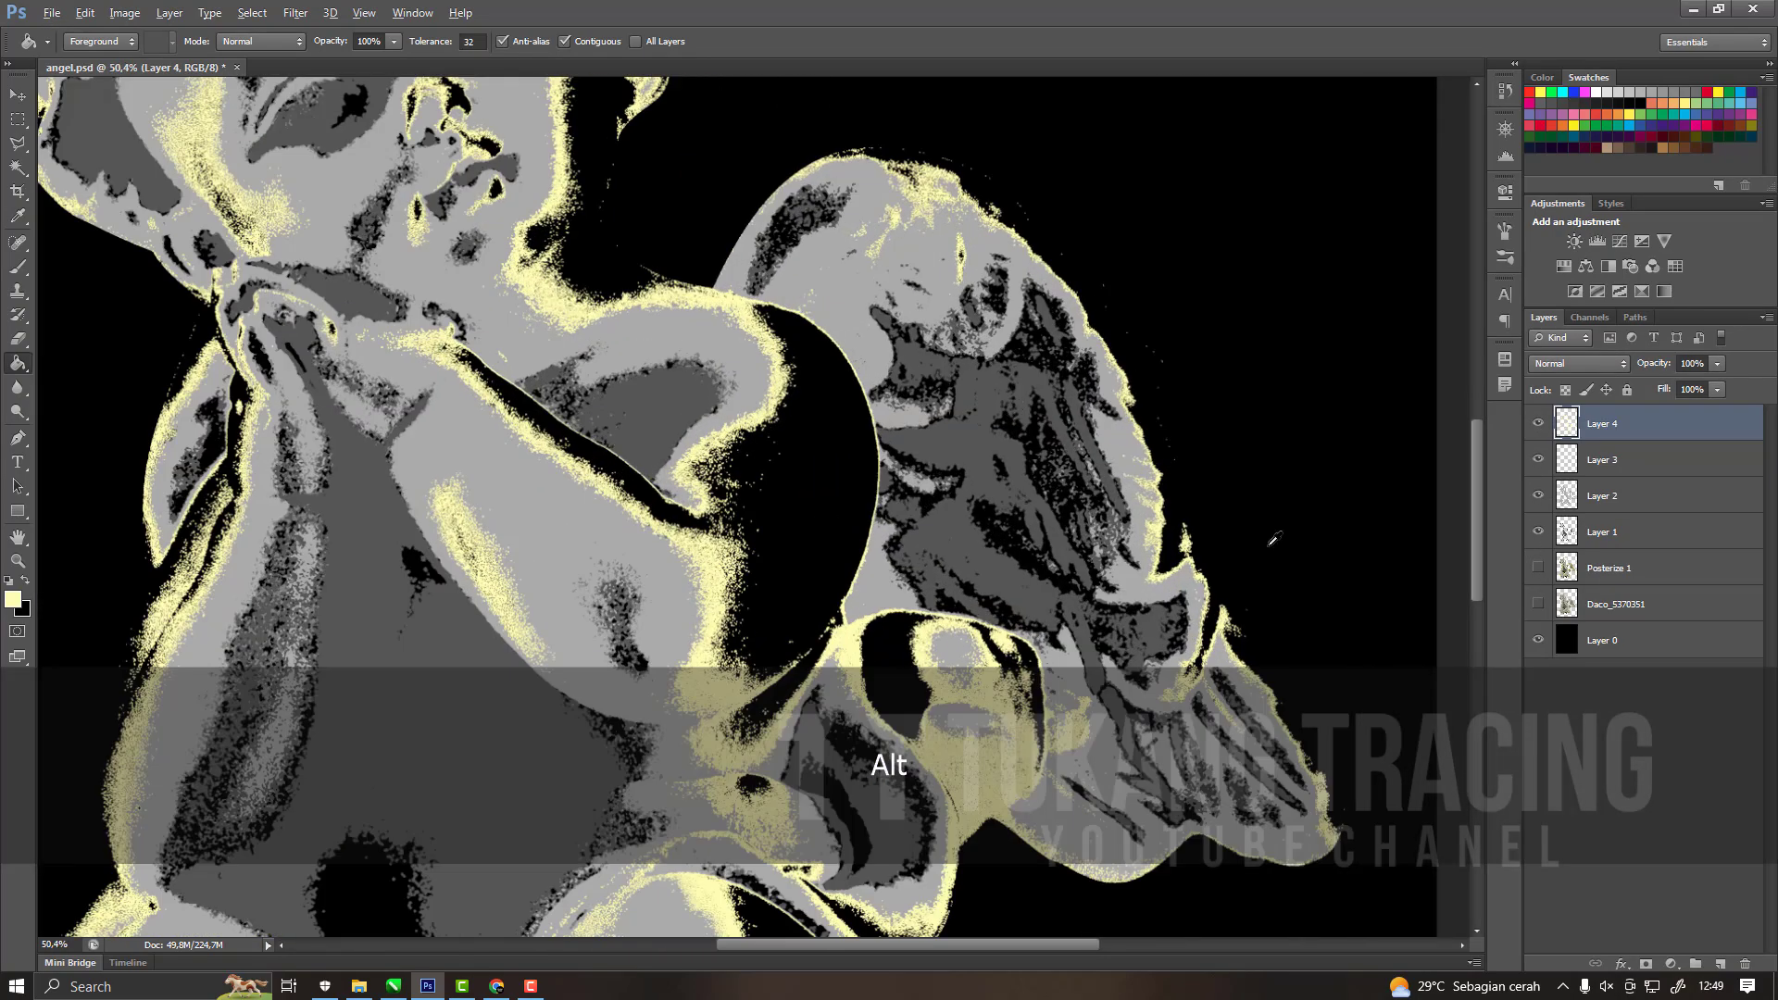
# Show Posterize 1, make it active, try selecting the wing's olive tone with the Magic Wand, and undo the selection.
pyautogui.click(1539, 568)
pyautogui.scroll(4, 1226, 501)
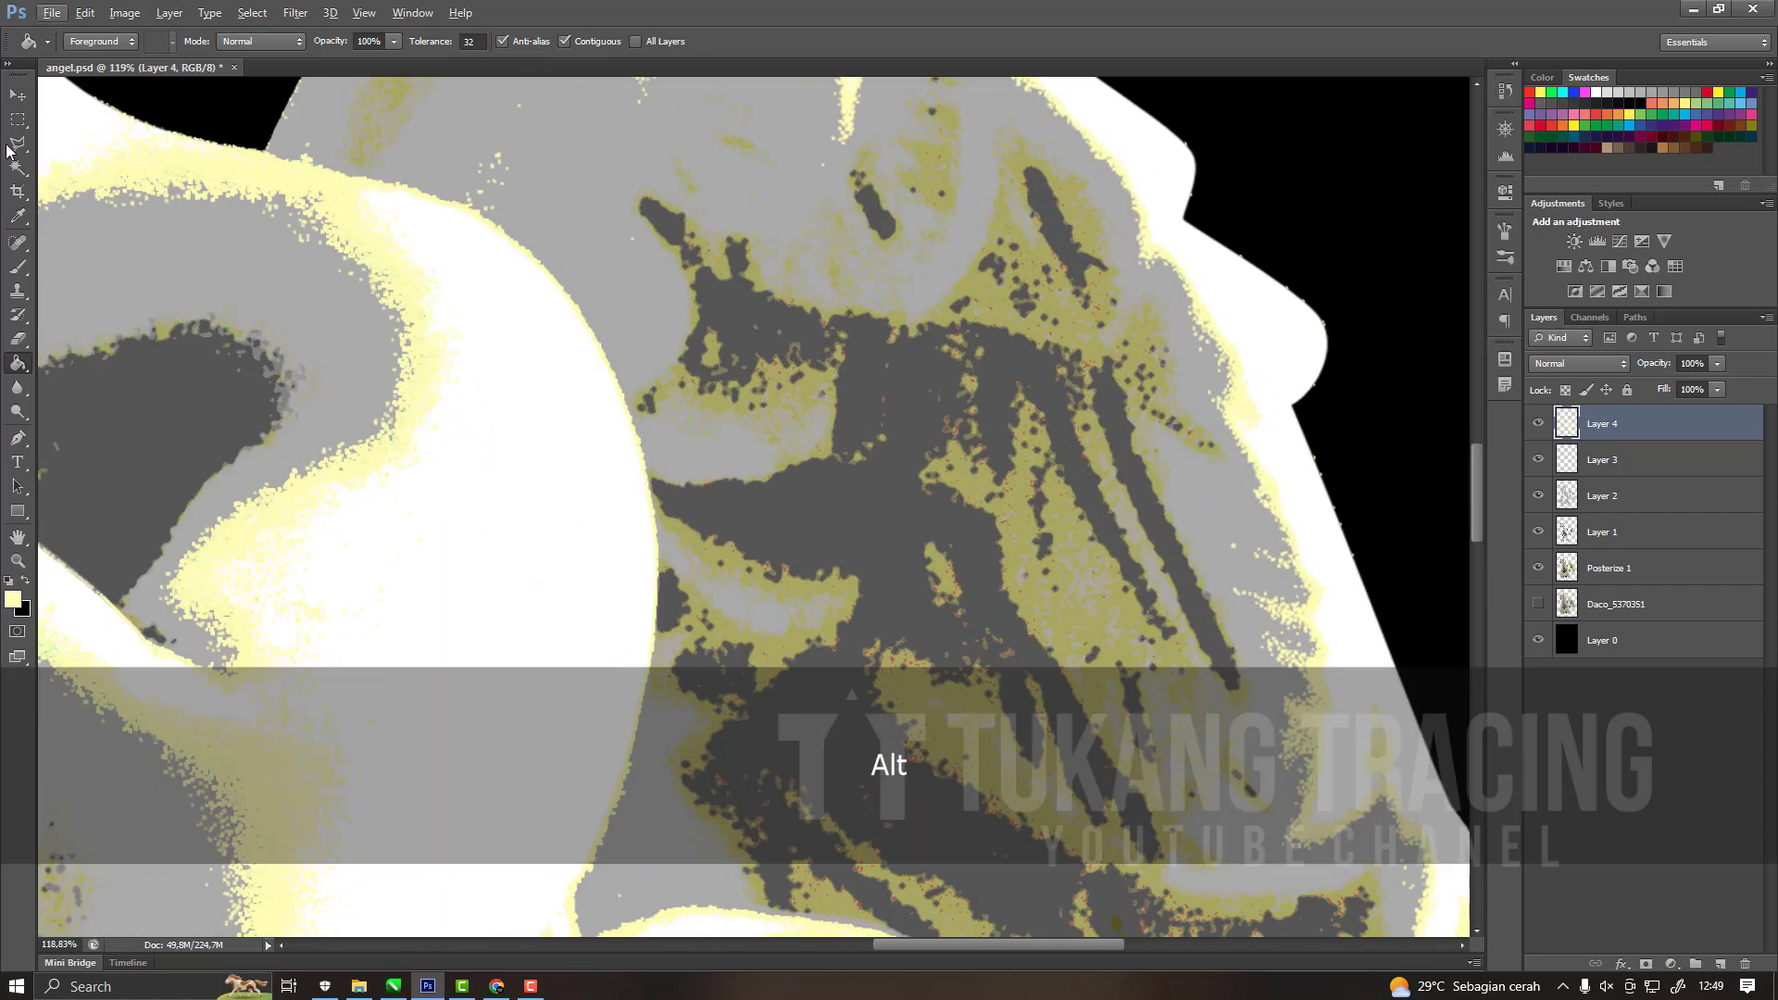
pyautogui.click(17, 171)
pyautogui.scroll(3, 1232, 574)
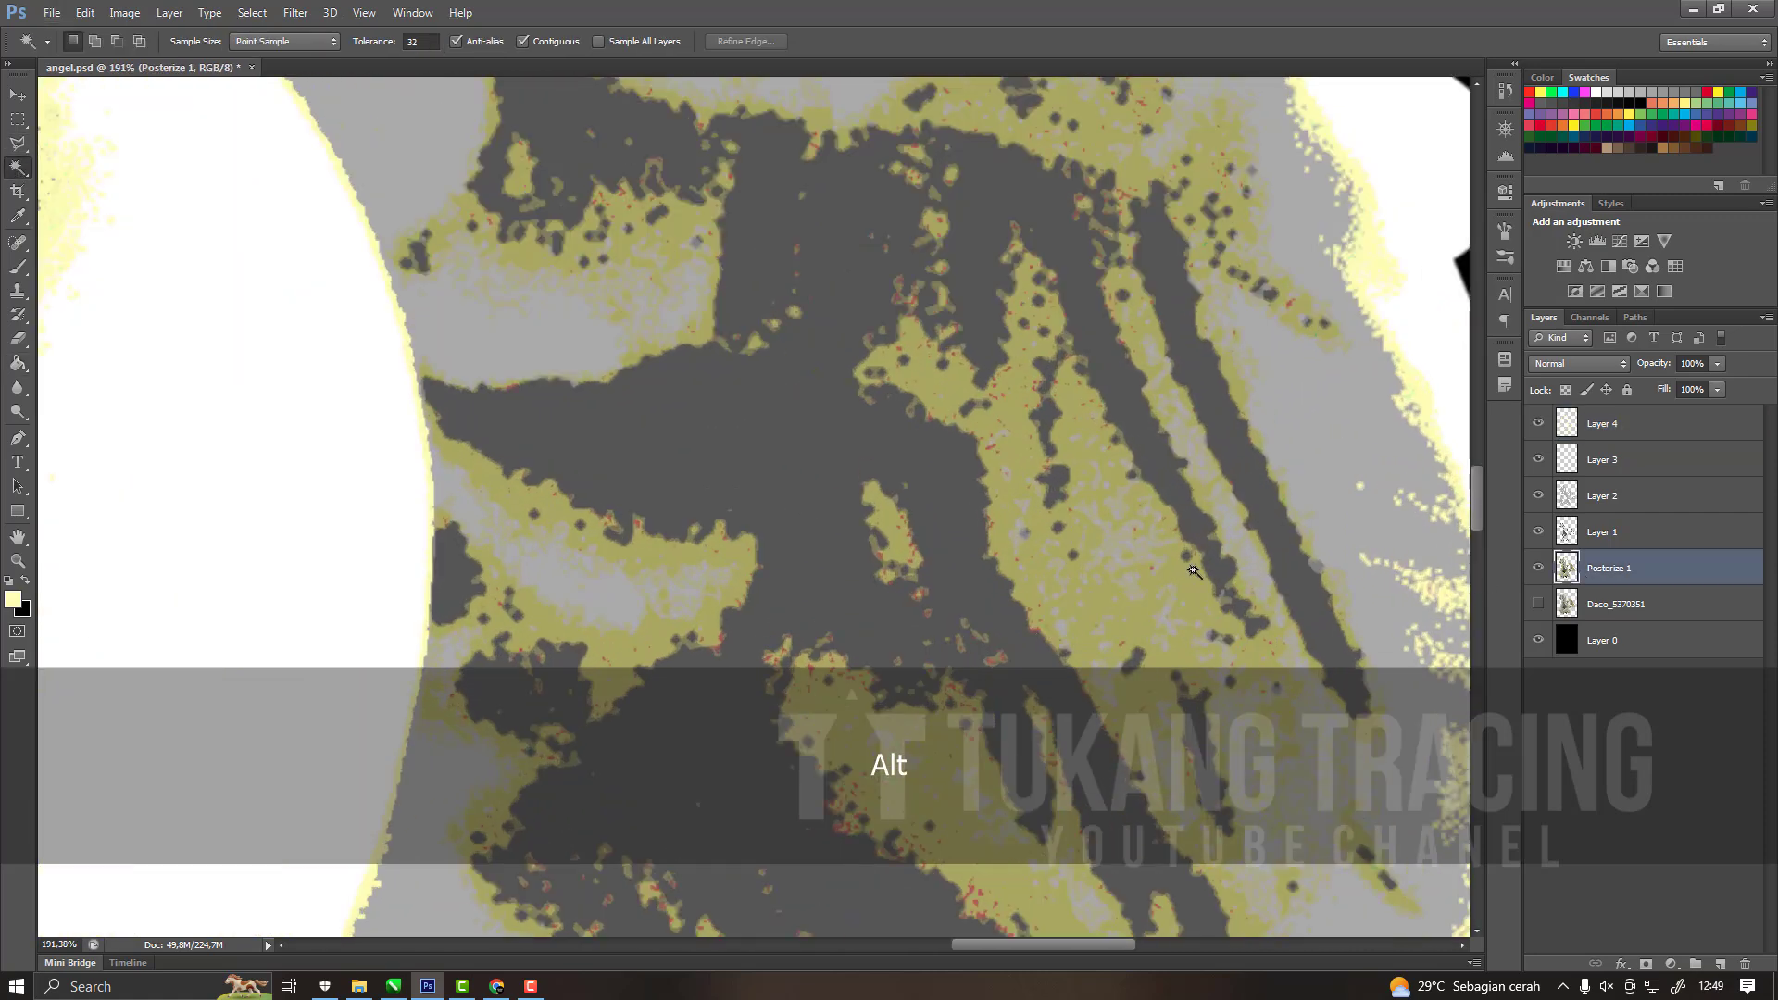
pyautogui.hotkey('ctrl', 'z')
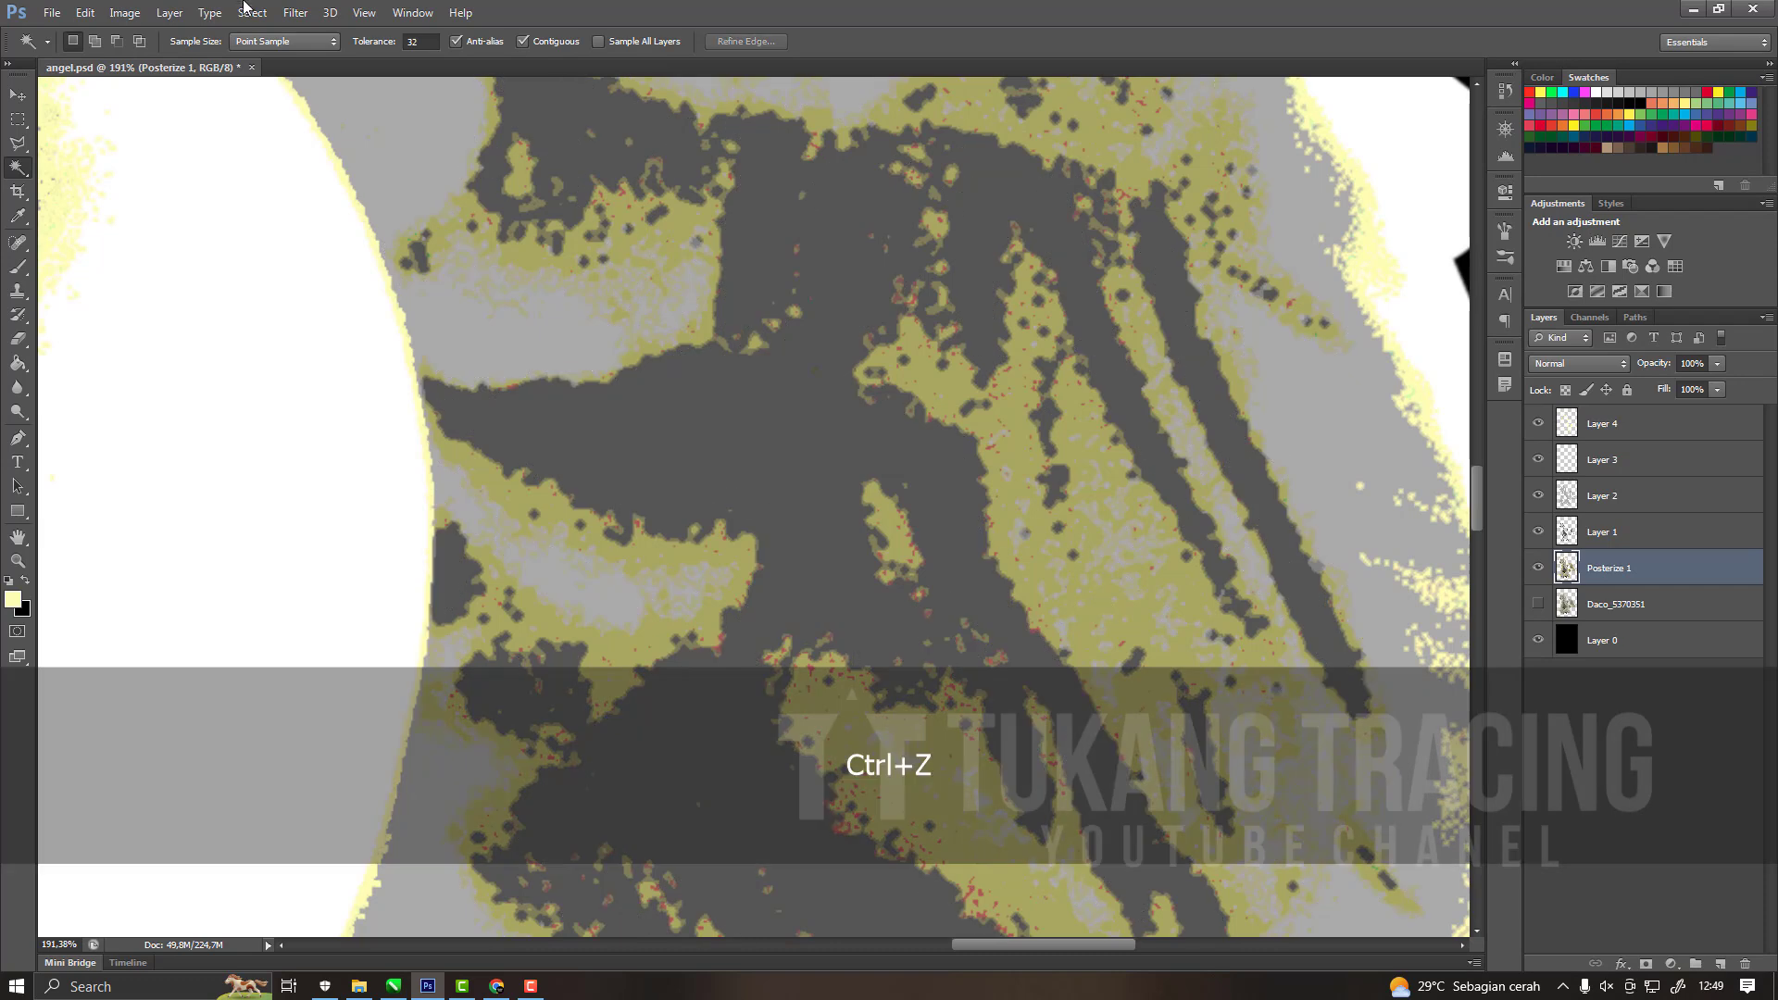
# Create a Color Range selection from the sampled olive tone with Sampled Colors, Invert enabled and Fuzziness 115.
pyautogui.click(169, 13)
pyautogui.moveTo(252, 13)
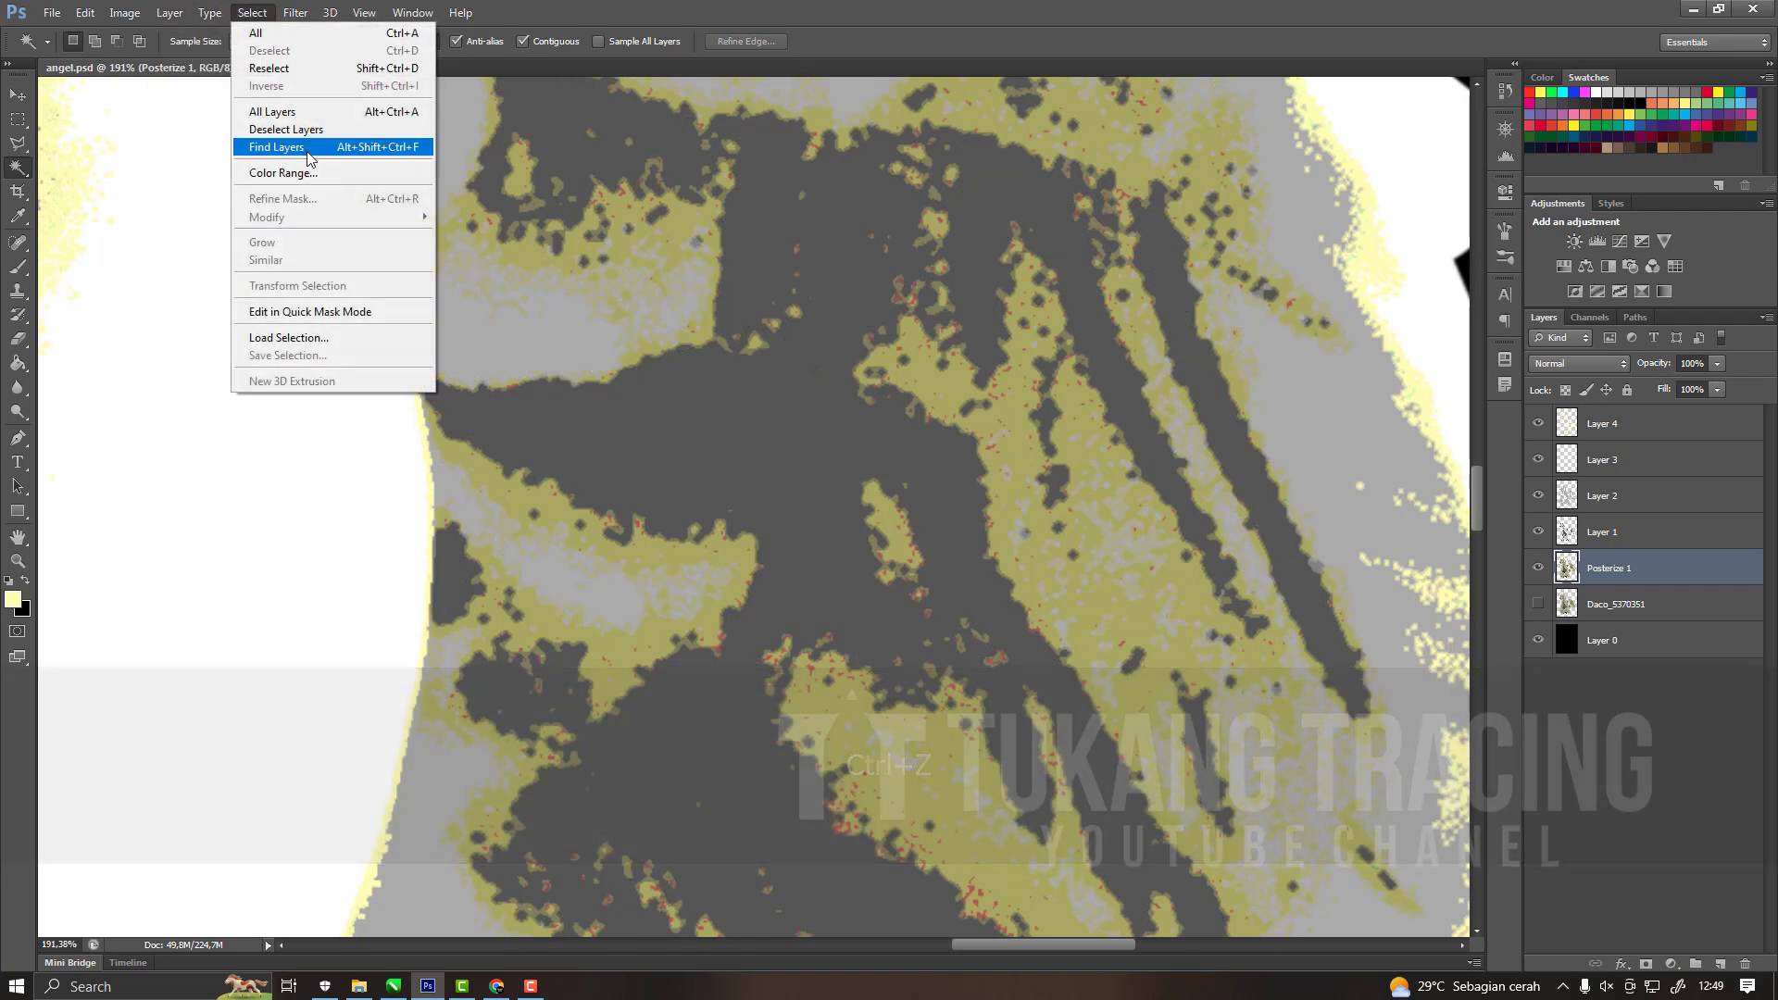
pyautogui.click(282, 173)
pyautogui.click(827, 206)
pyautogui.click(829, 218)
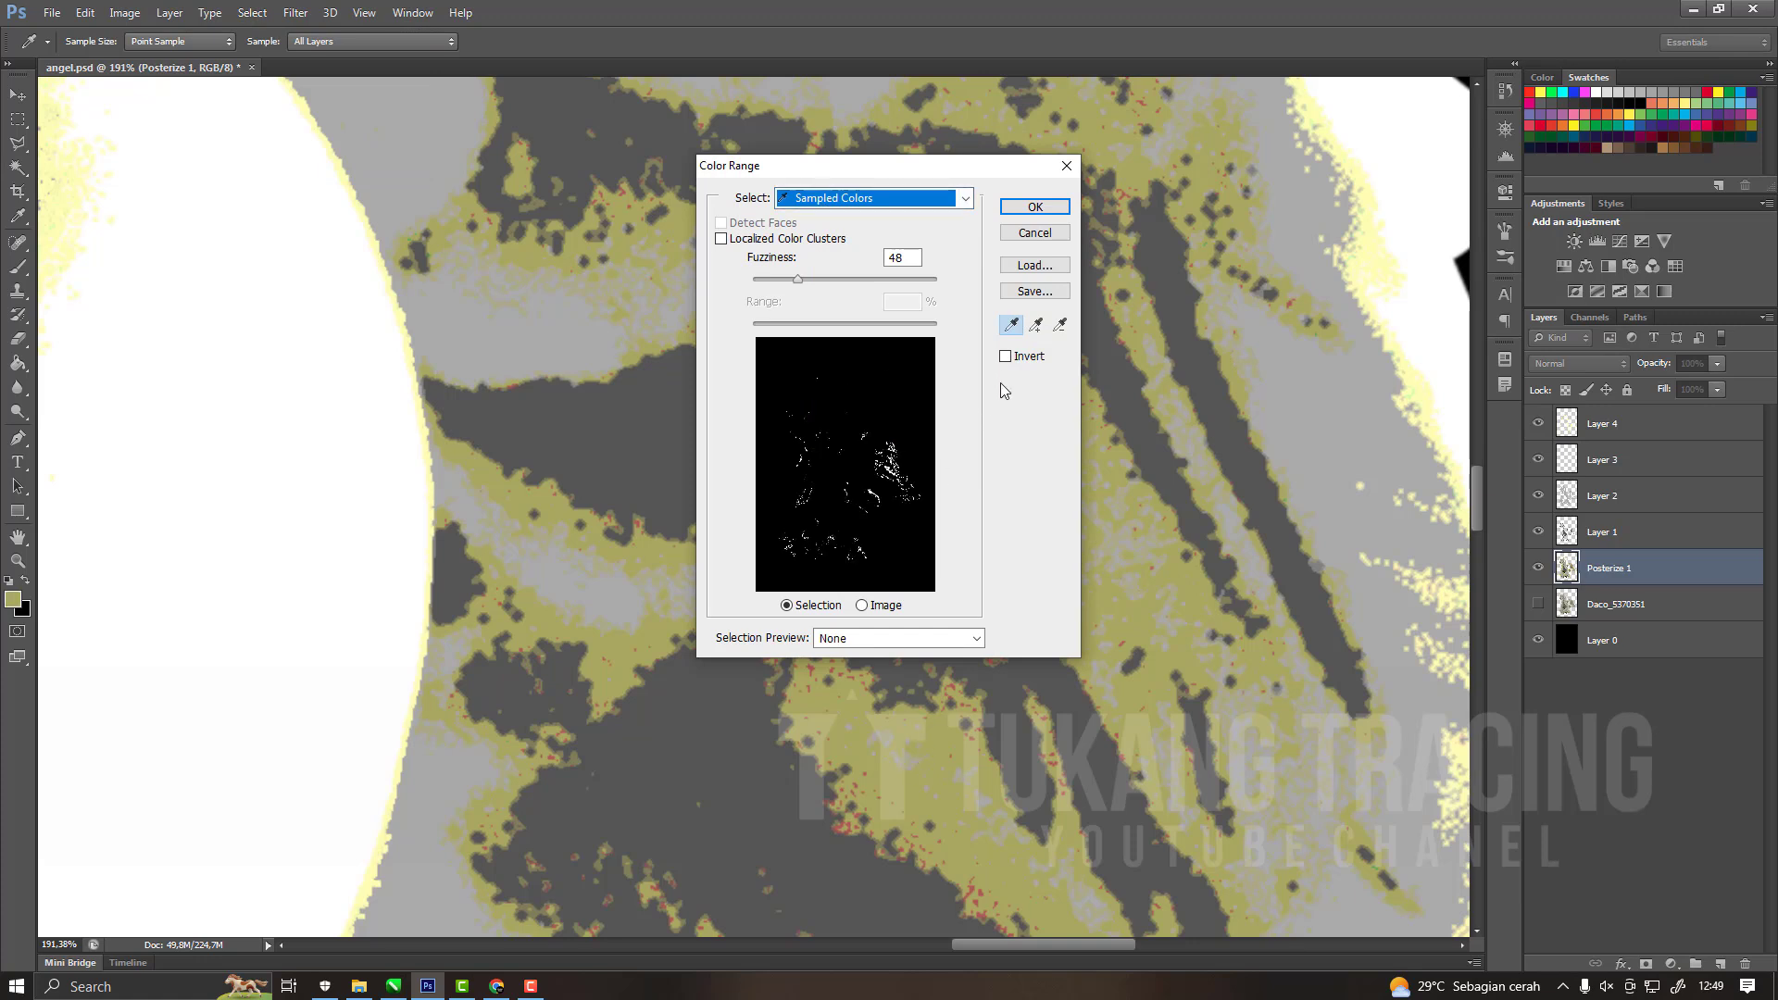
pyautogui.click(1006, 357)
pyautogui.moveTo(797, 277); pyautogui.dragTo(854, 282)
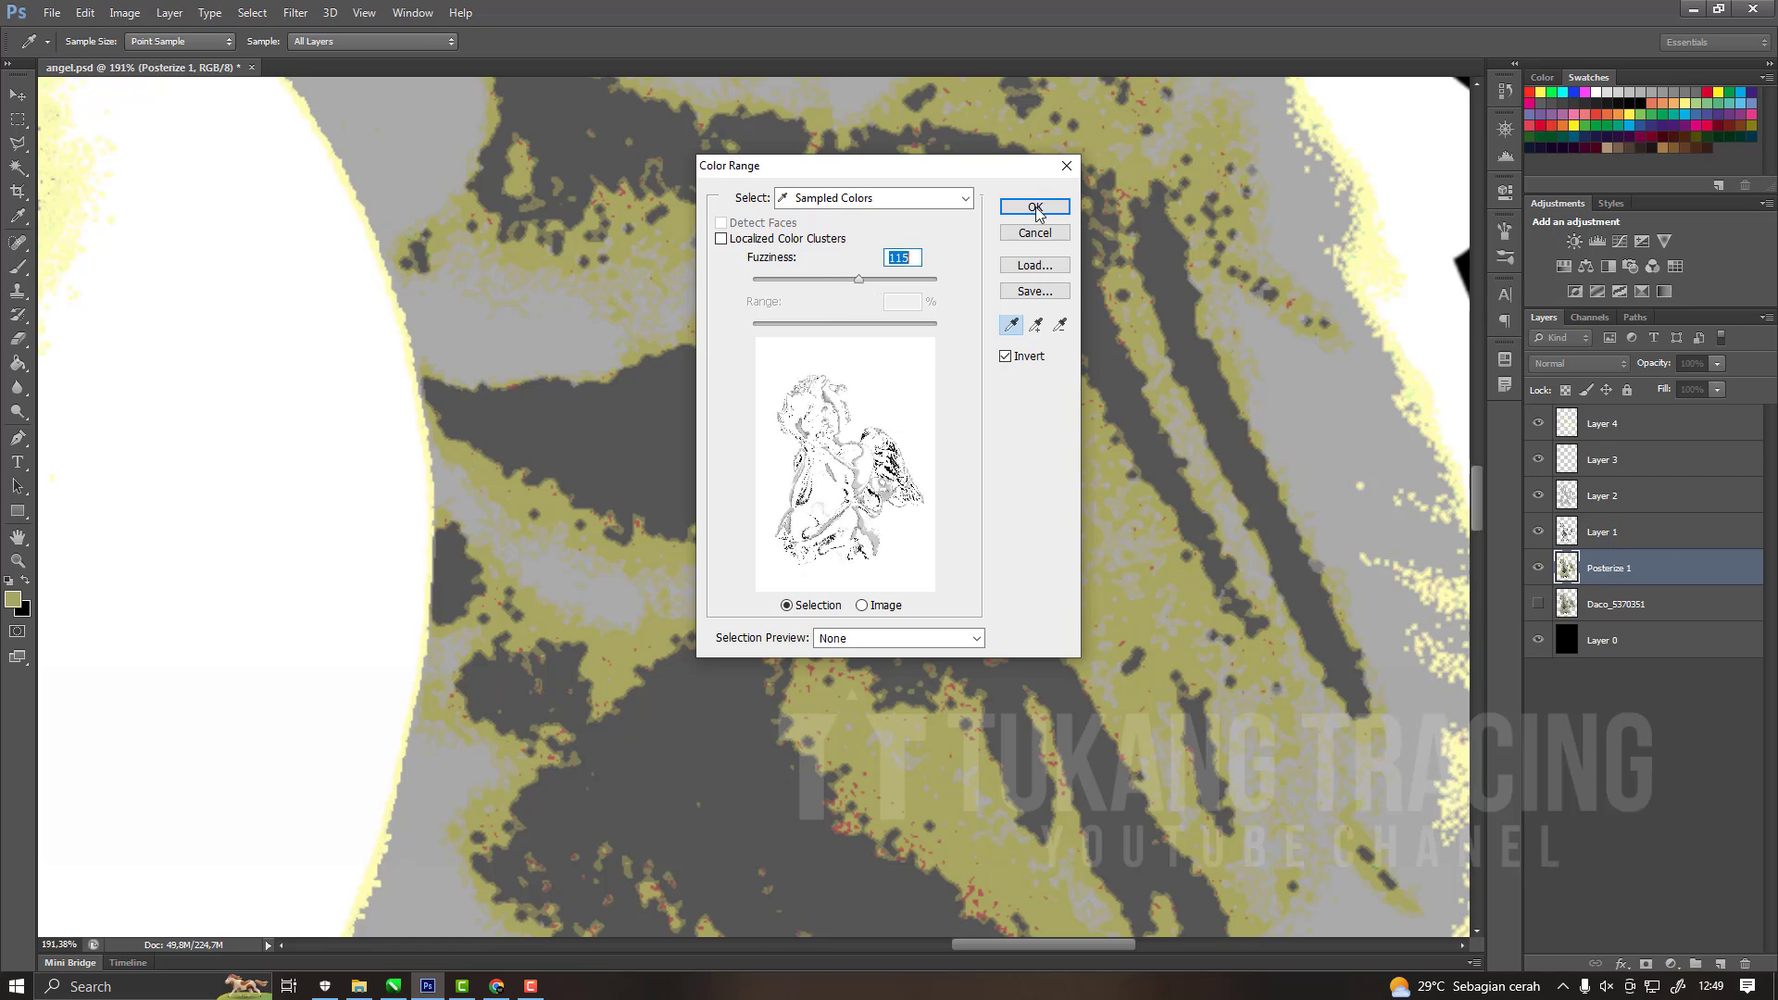
pyautogui.click(1037, 207)
# Make Layer 4 active and sample the statue's pale yellow tone as the foreground colour for the Paint Bucket.
pyautogui.press('alt')
pyautogui.scroll(-6, 984, 514)
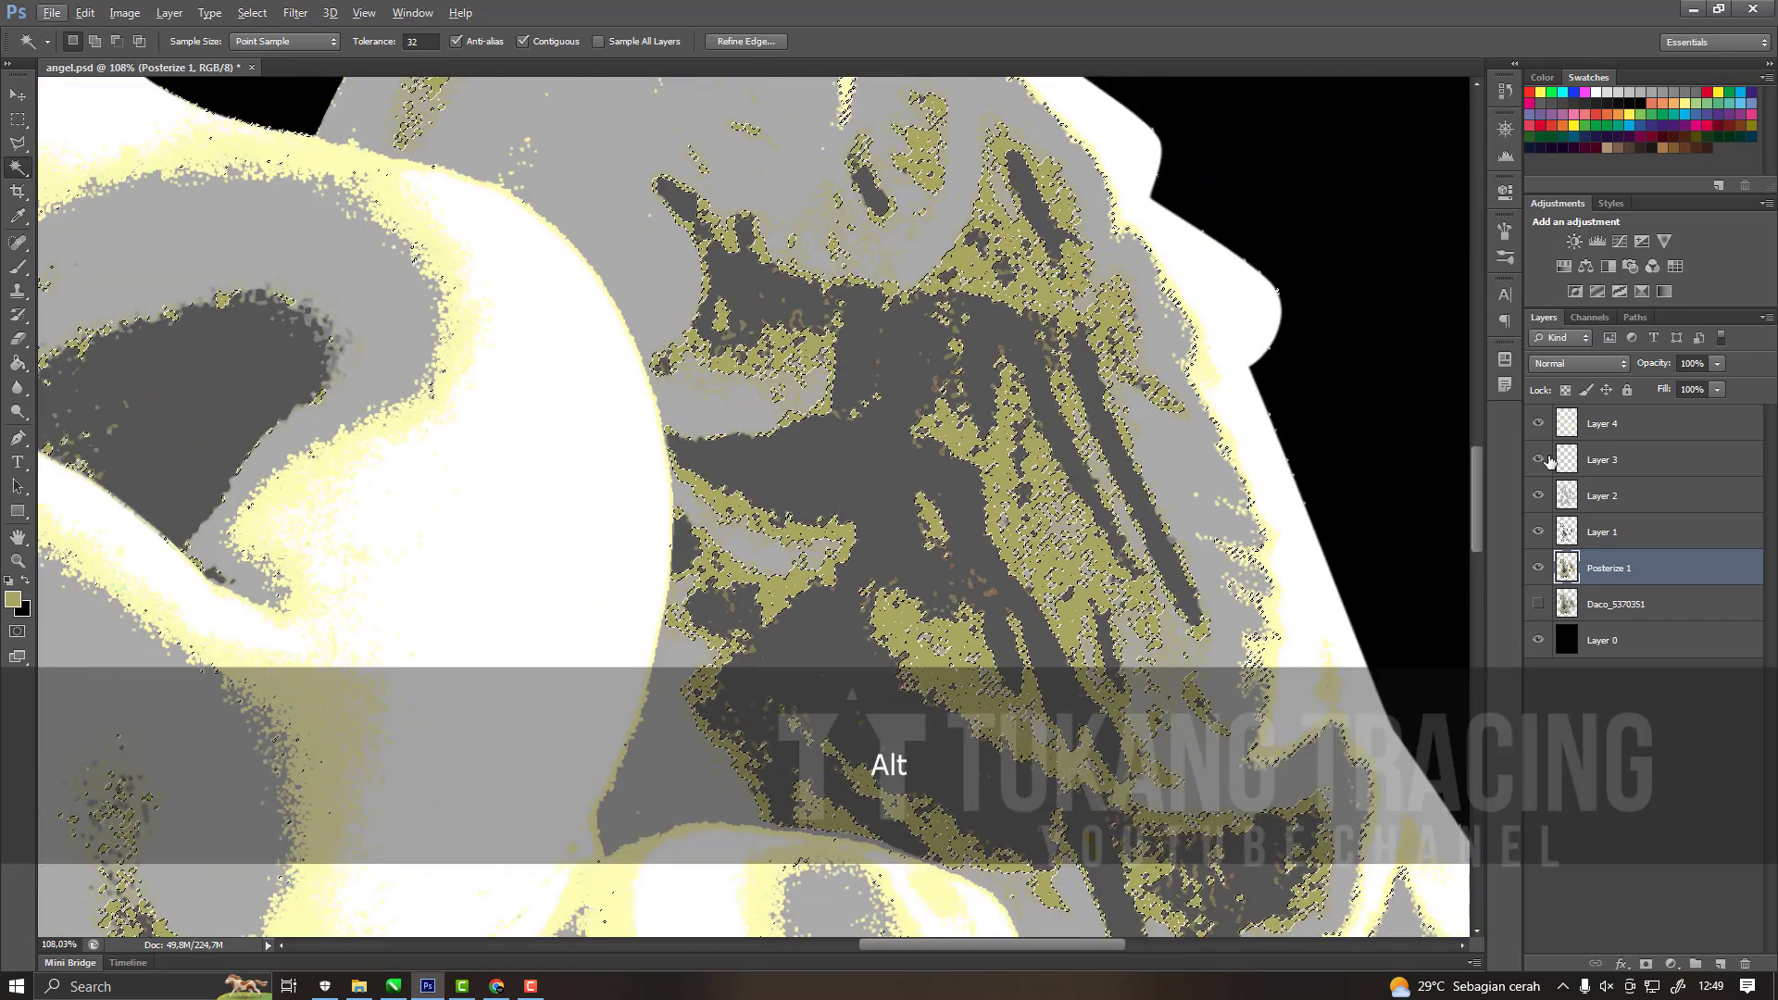
pyautogui.click(1600, 425)
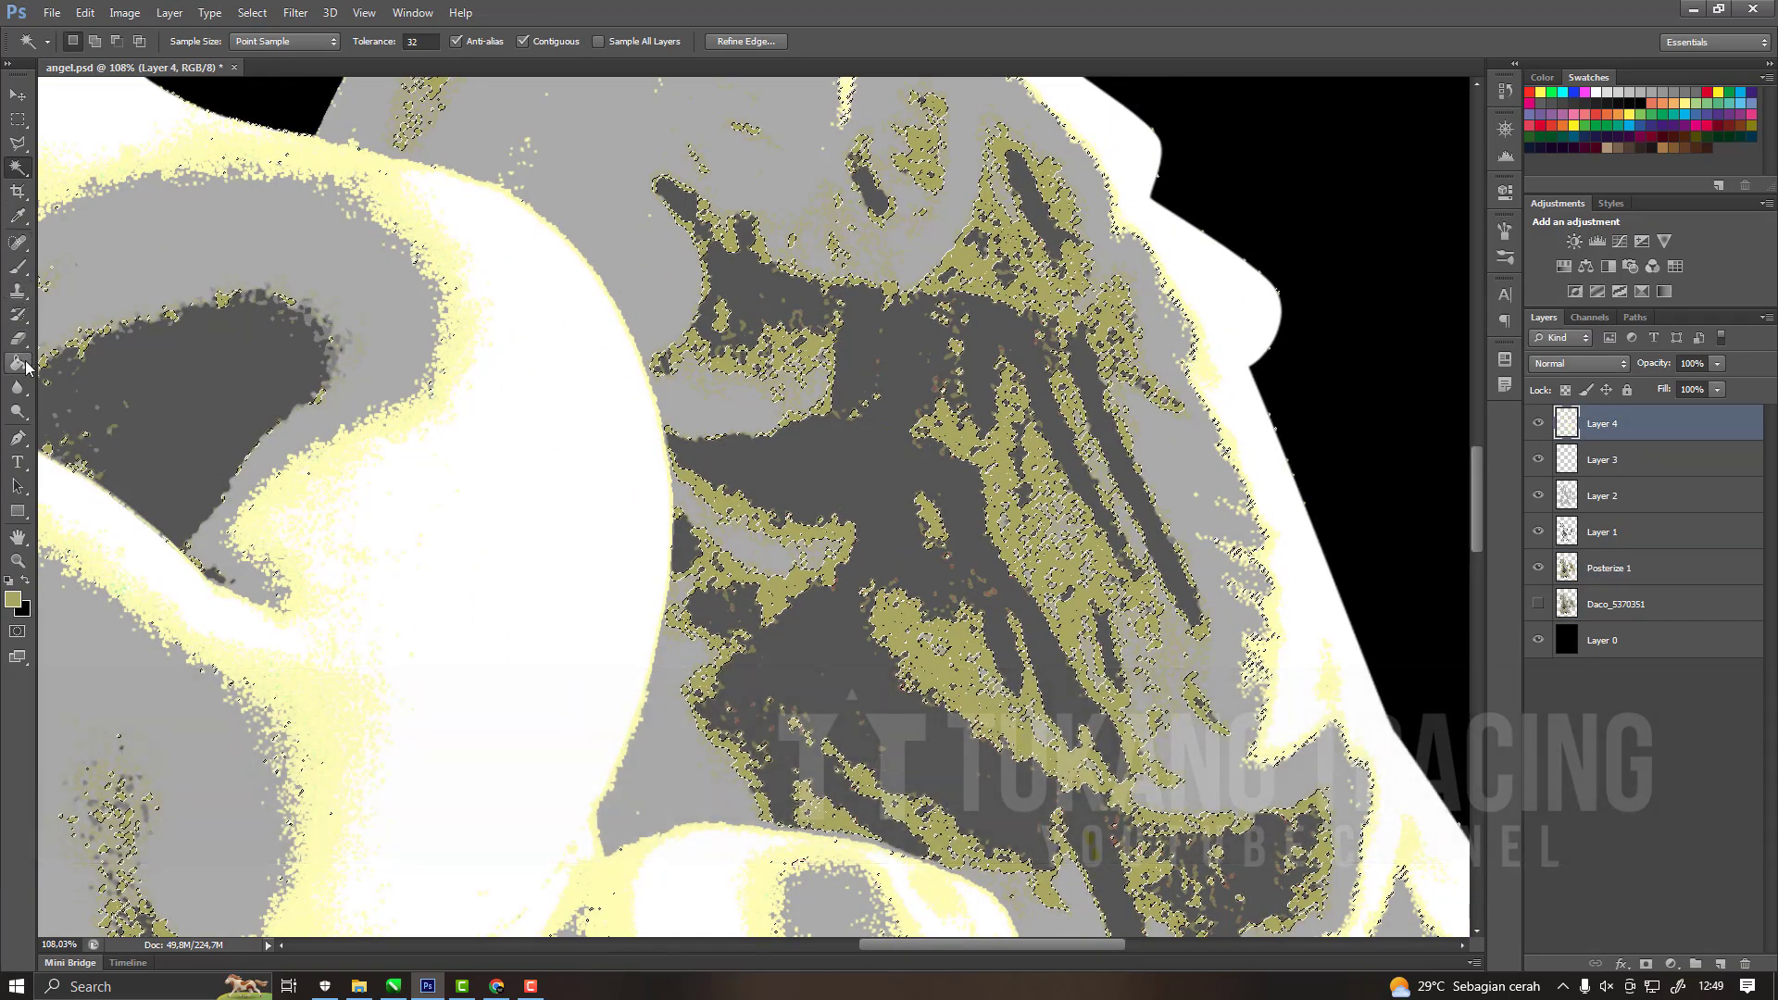
pyautogui.press('g')
pyautogui.scroll(4, 1017, 579)
pyautogui.press('i')
pyautogui.click(64, 414)
pyautogui.click(103, 365)
pyautogui.press('g')
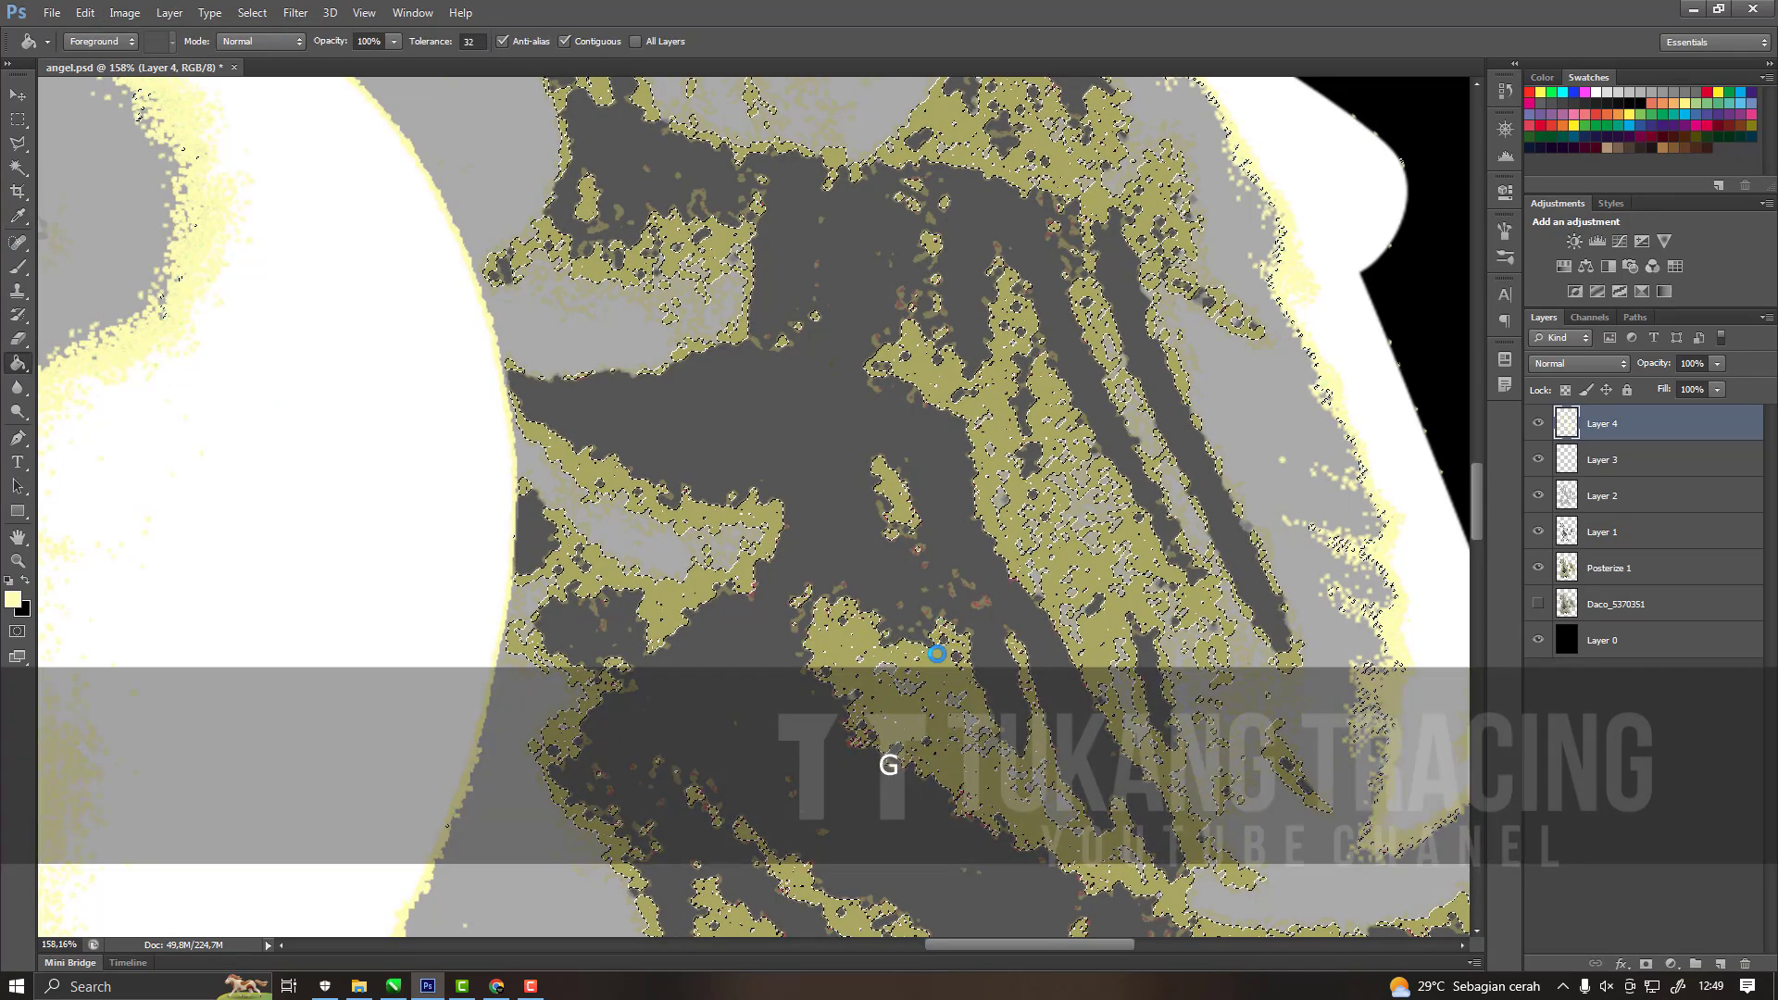
# Try filling the current Color Range selection on Layer 4 with pale yellow and undo the fill.
pyautogui.click(938, 654)
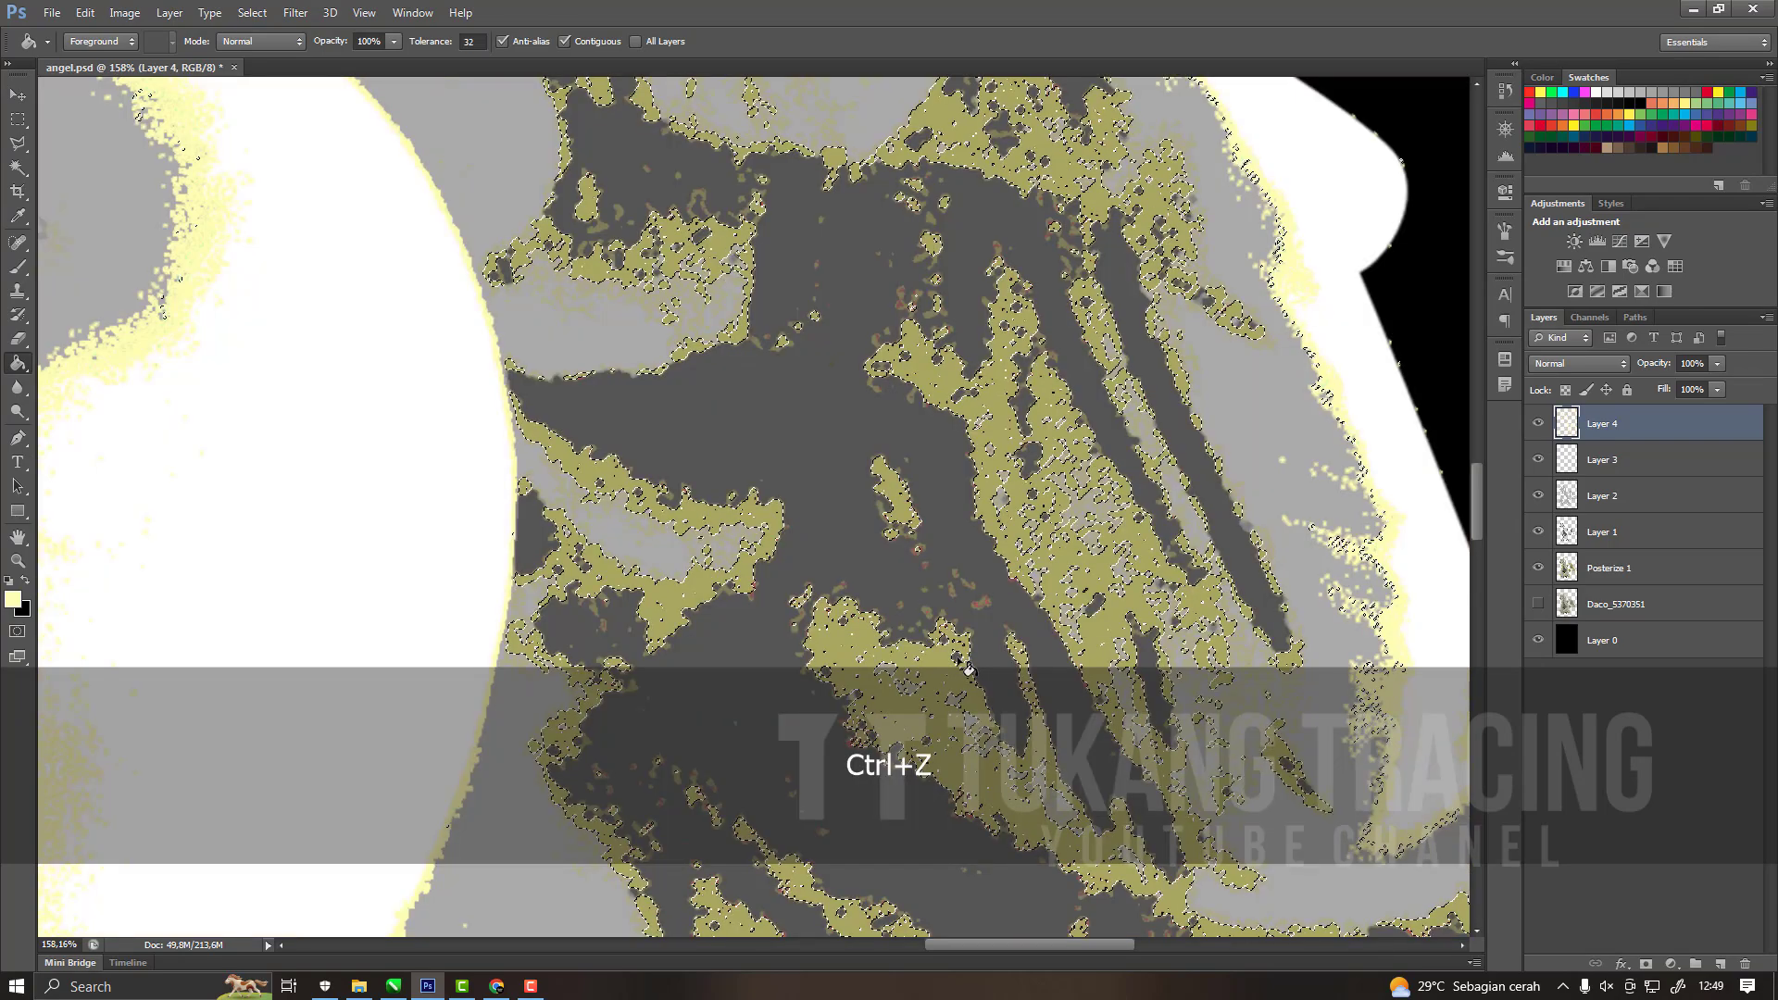
pyautogui.hotkey('ctrl', 'z')
pyautogui.hotkey('ctrl', 'z')
pyautogui.scroll(-10, 970, 557)
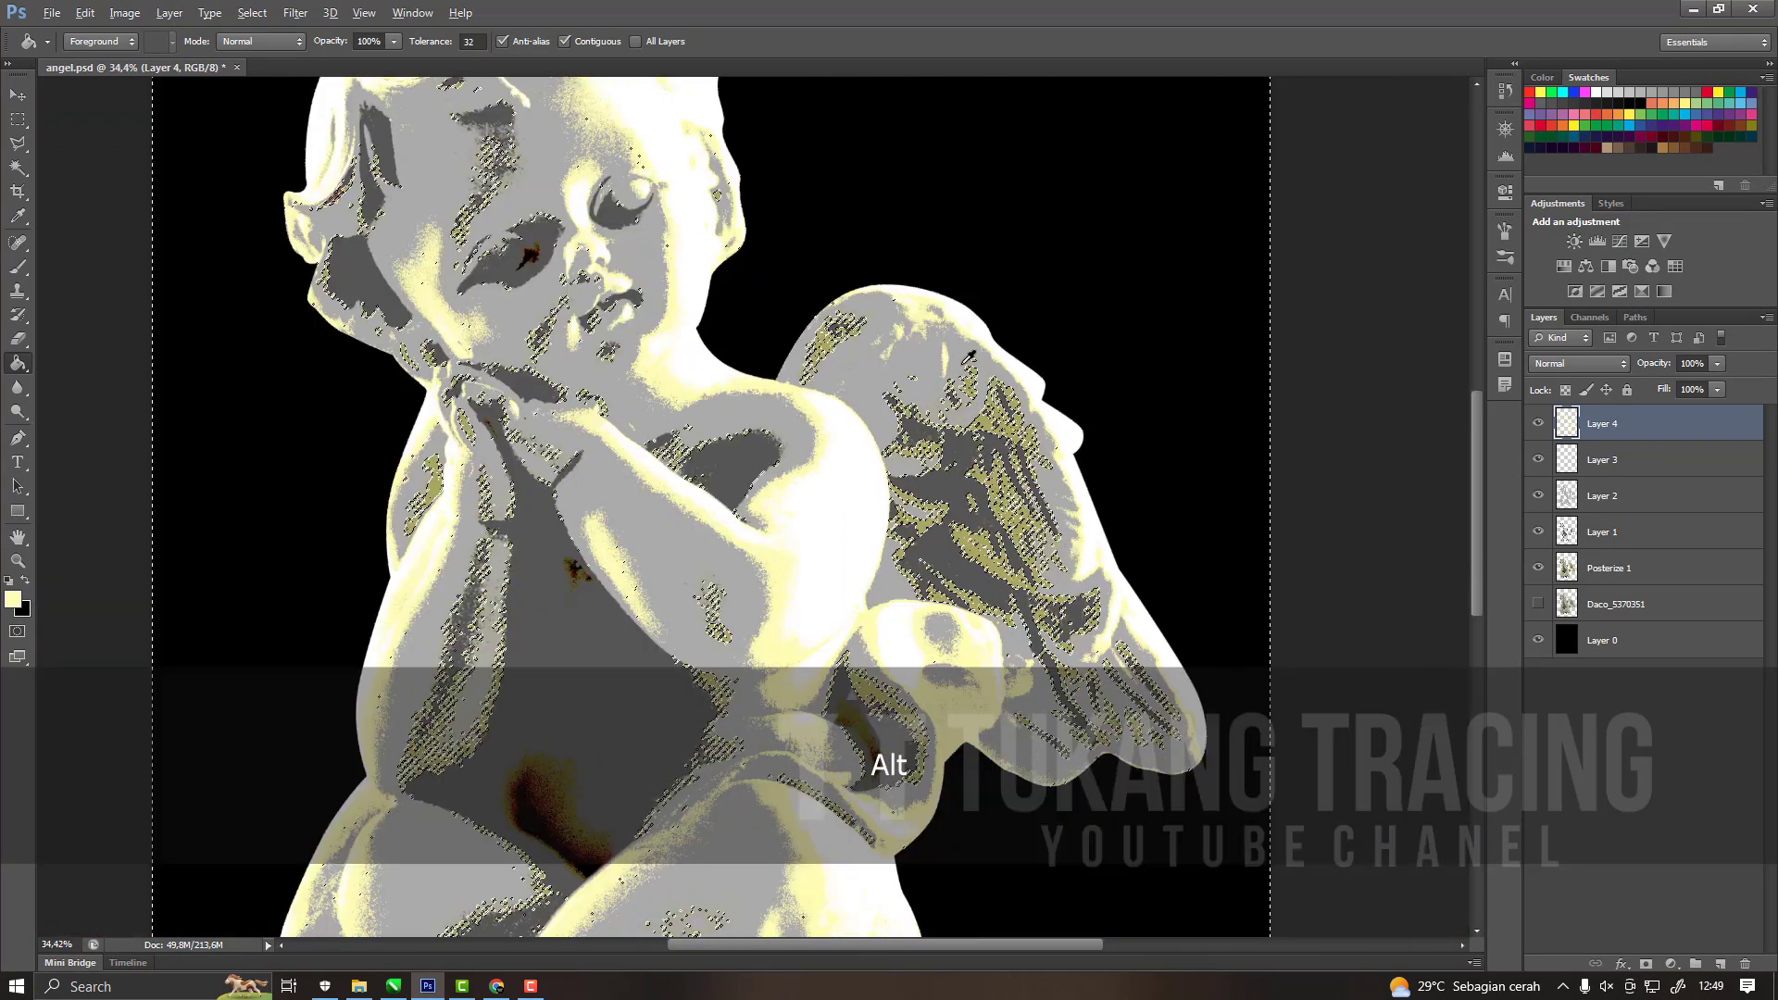
pyautogui.scroll(3, 971, 550)
pyautogui.scroll(-3, 971, 549)
pyautogui.scroll(6, 971, 546)
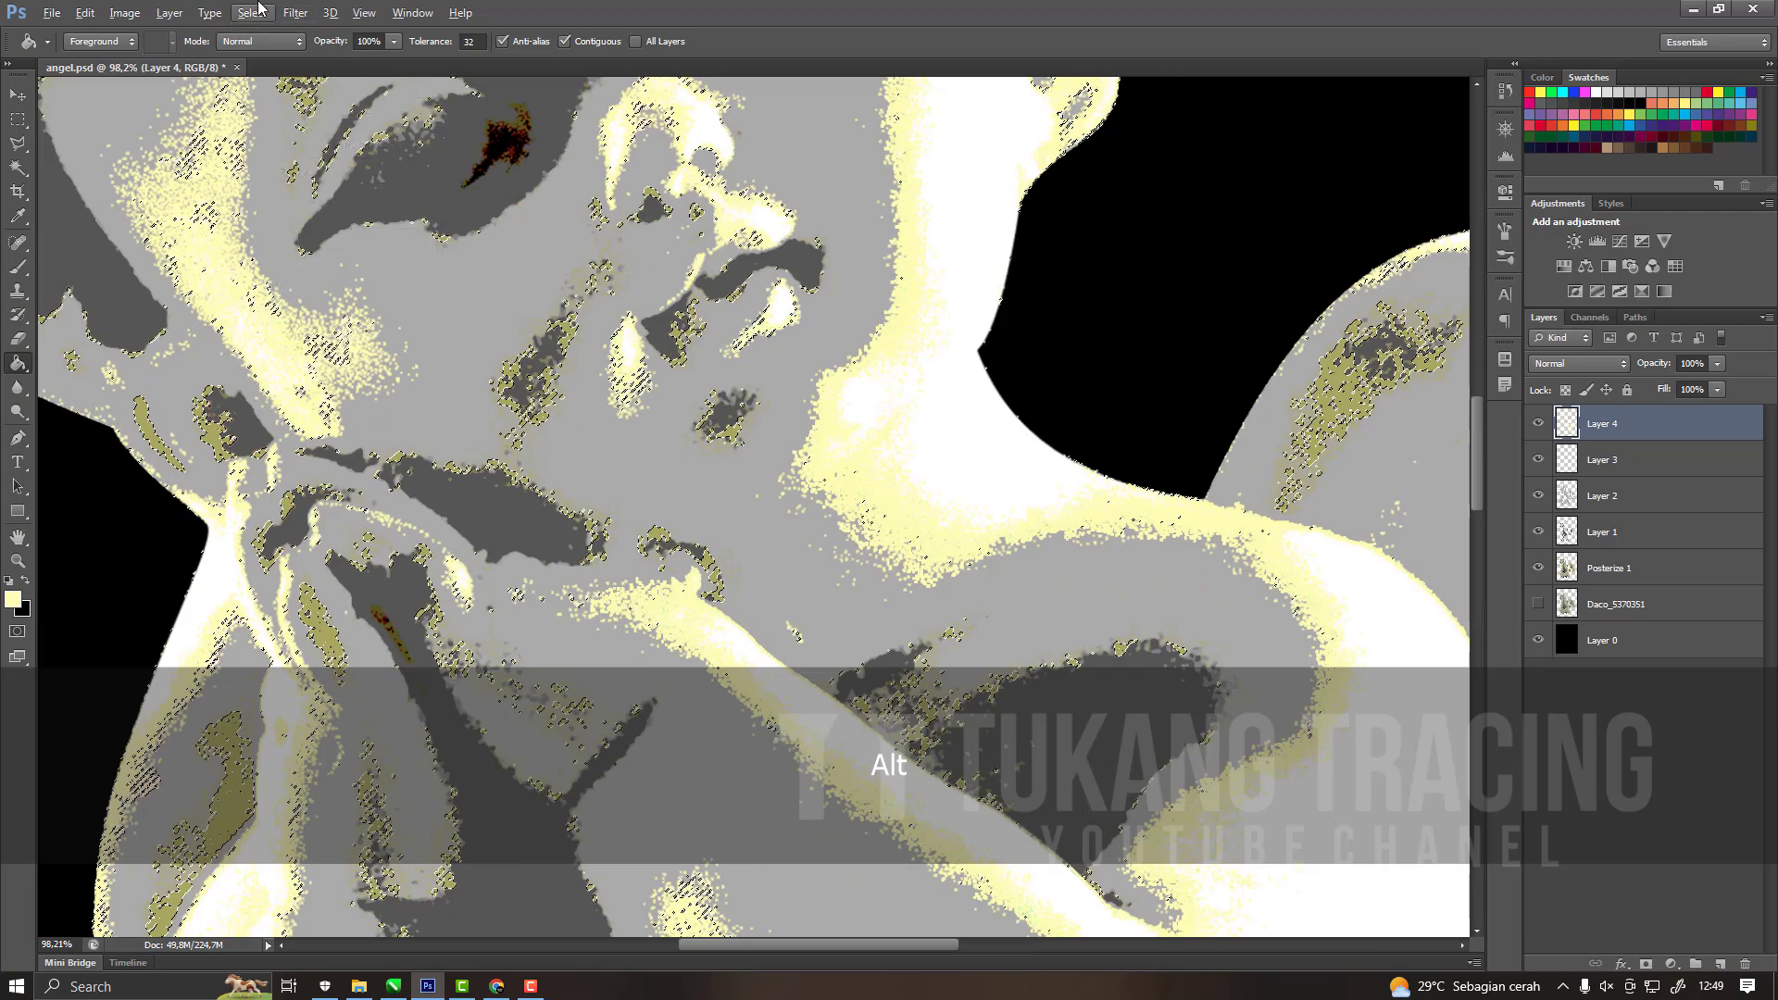
# Invert the selection, fill the olive tone areas with pale yellow on Layer 4, and deselect.
pyautogui.click(252, 13)
pyautogui.click(278, 86)
pyautogui.scroll(-7, 1097, 577)
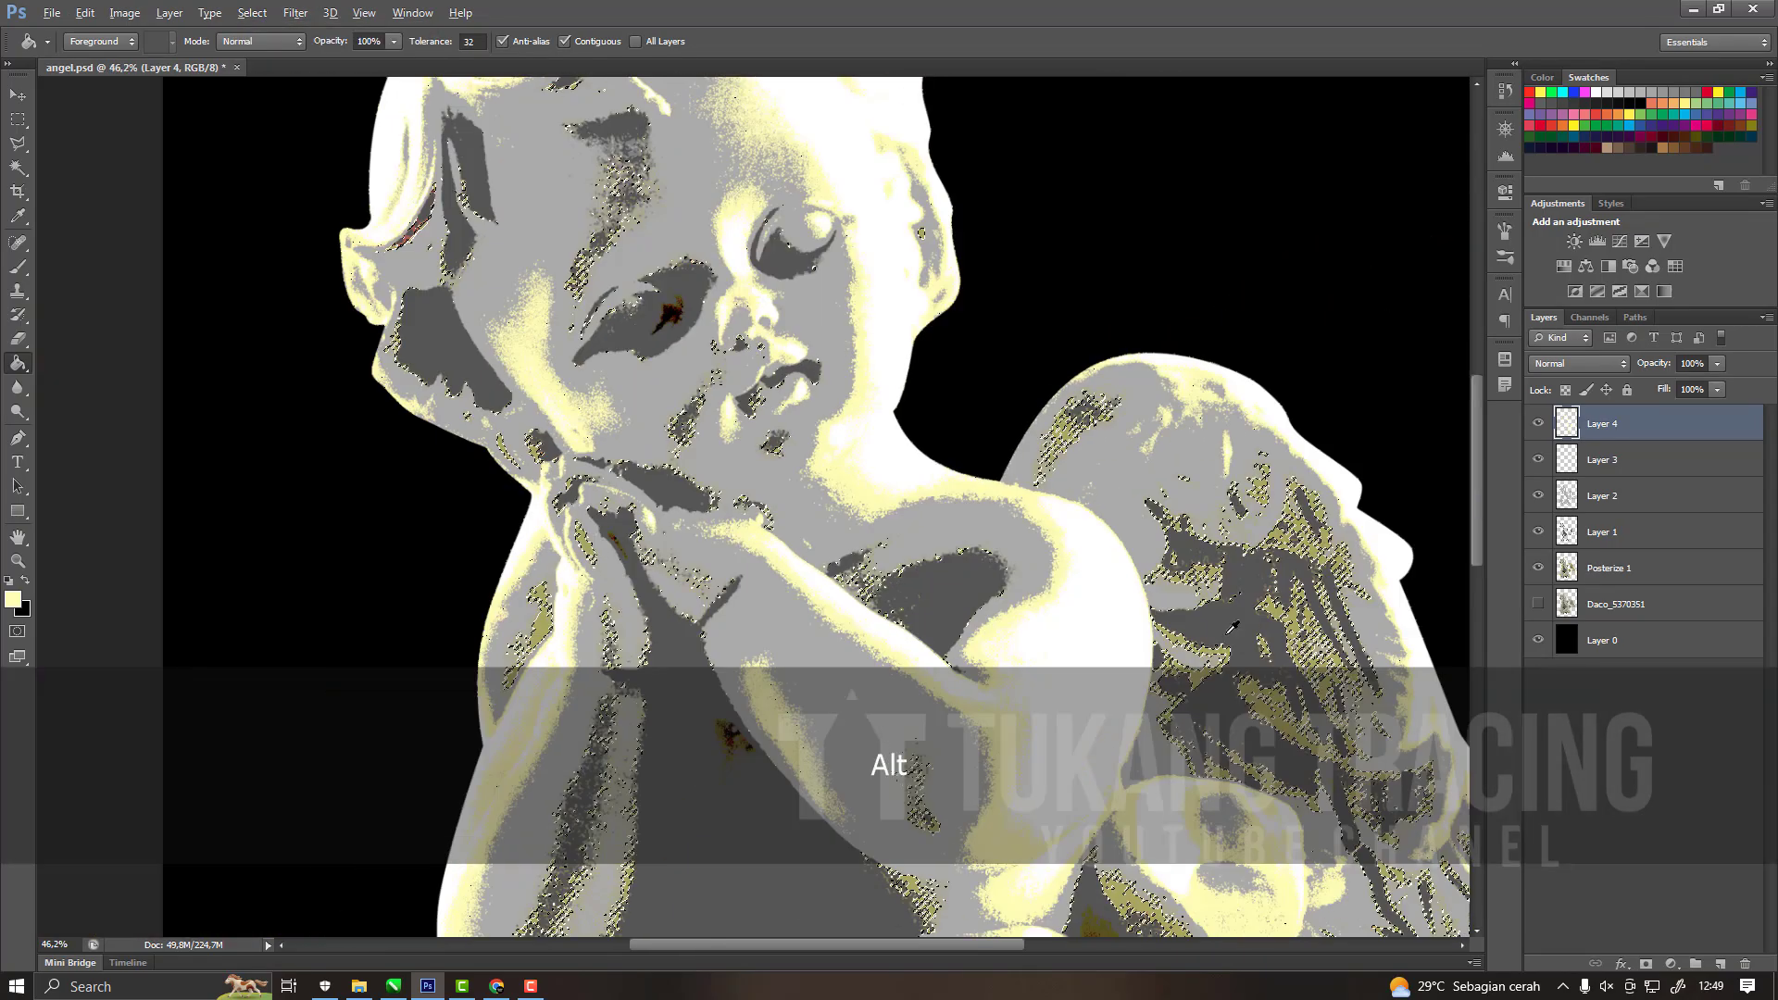
pyautogui.scroll(7, 1307, 717)
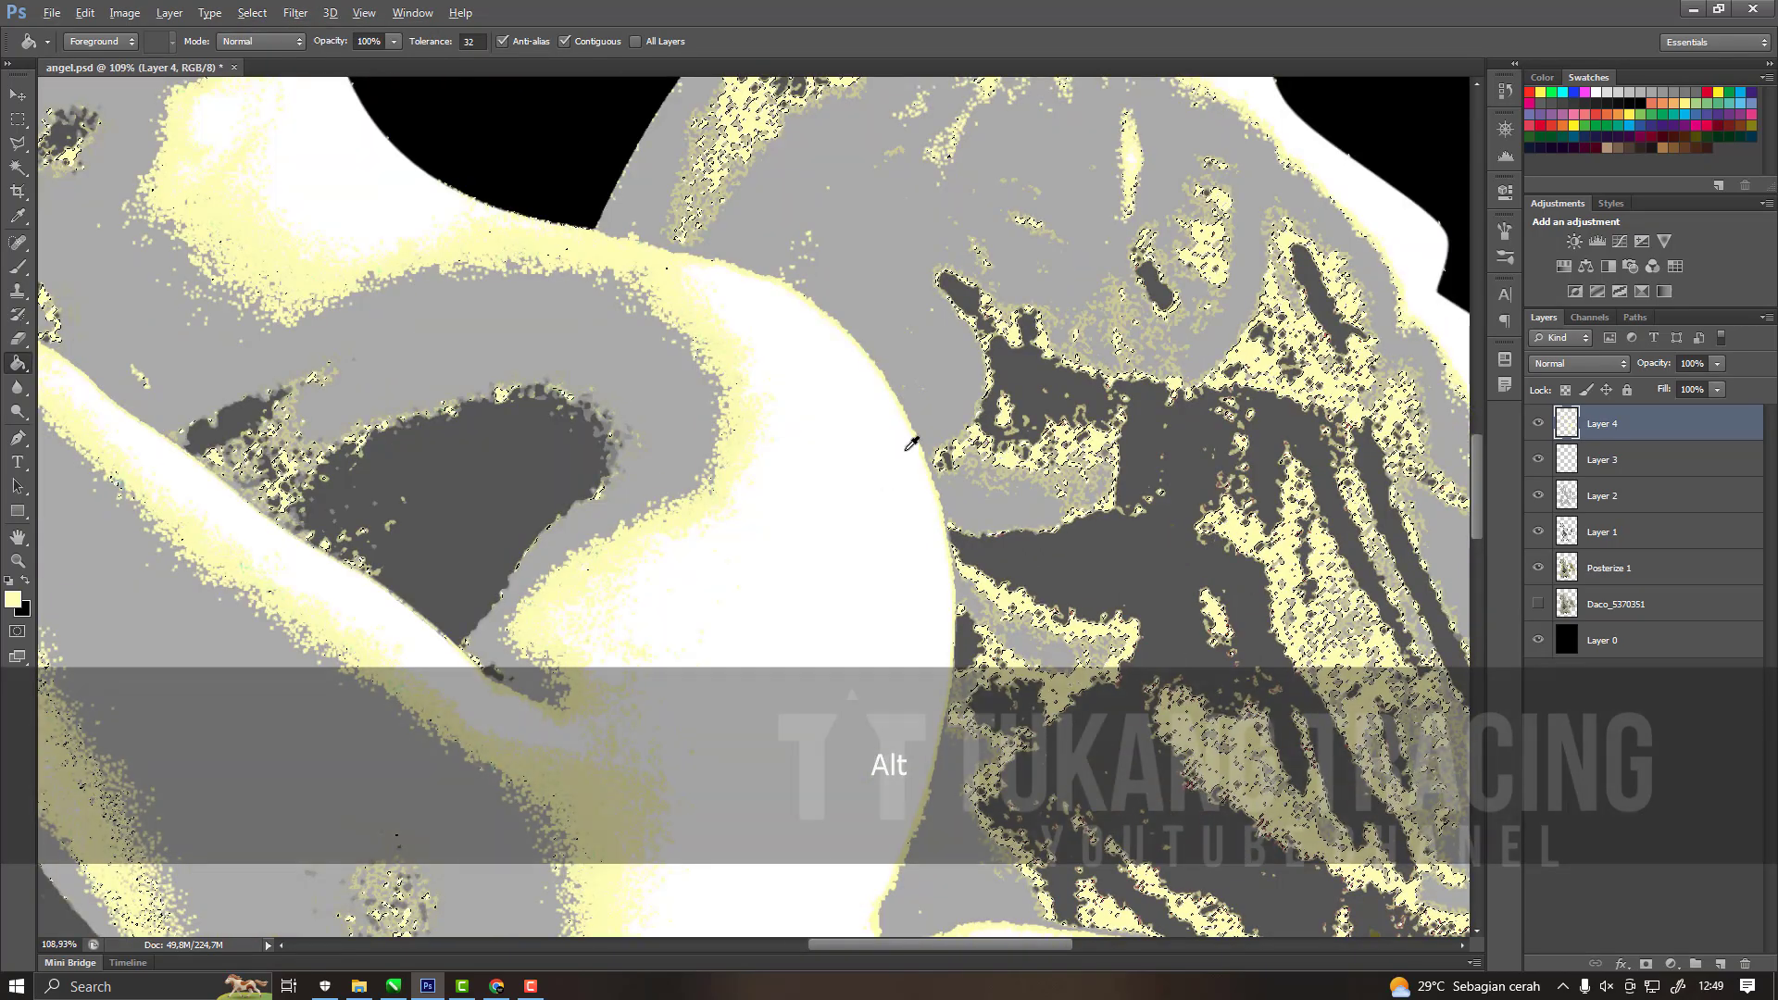
pyautogui.scroll(-8, 917, 440)
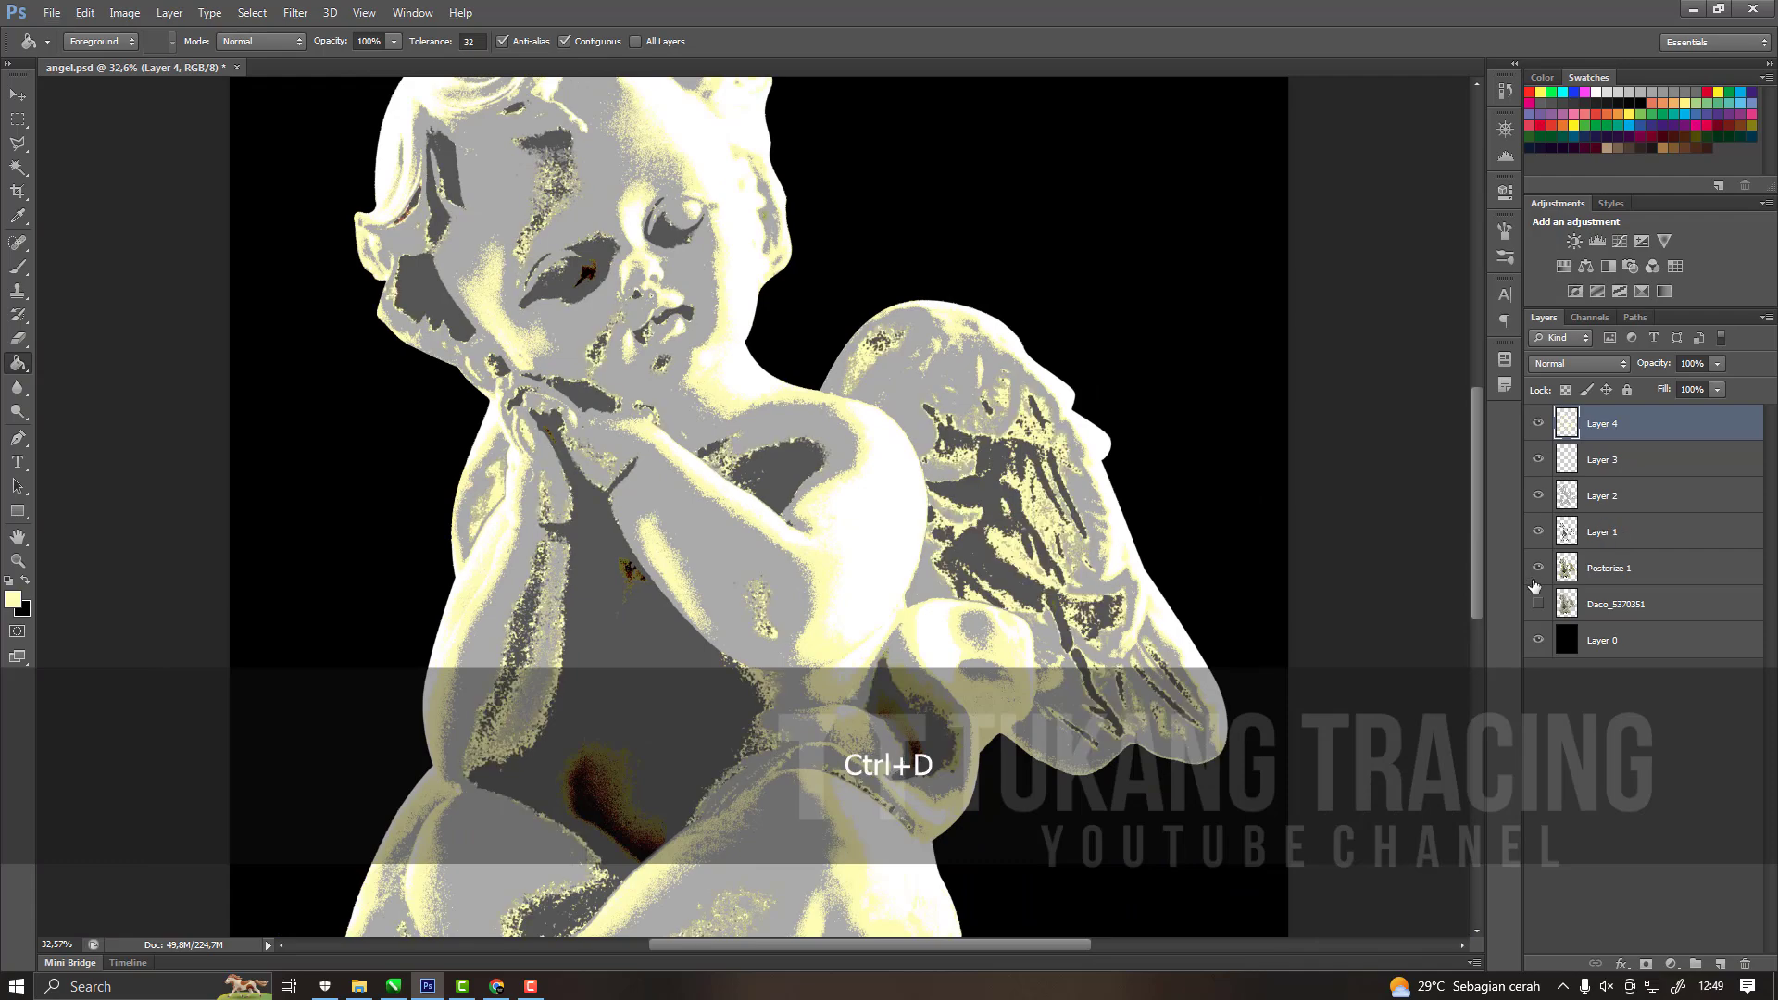
# Check the tone layers over the original Daco_5370351 image with Posterize 1 hidden, and switch back to Posterize 1.
pyautogui.scroll(-5, 954, 573)
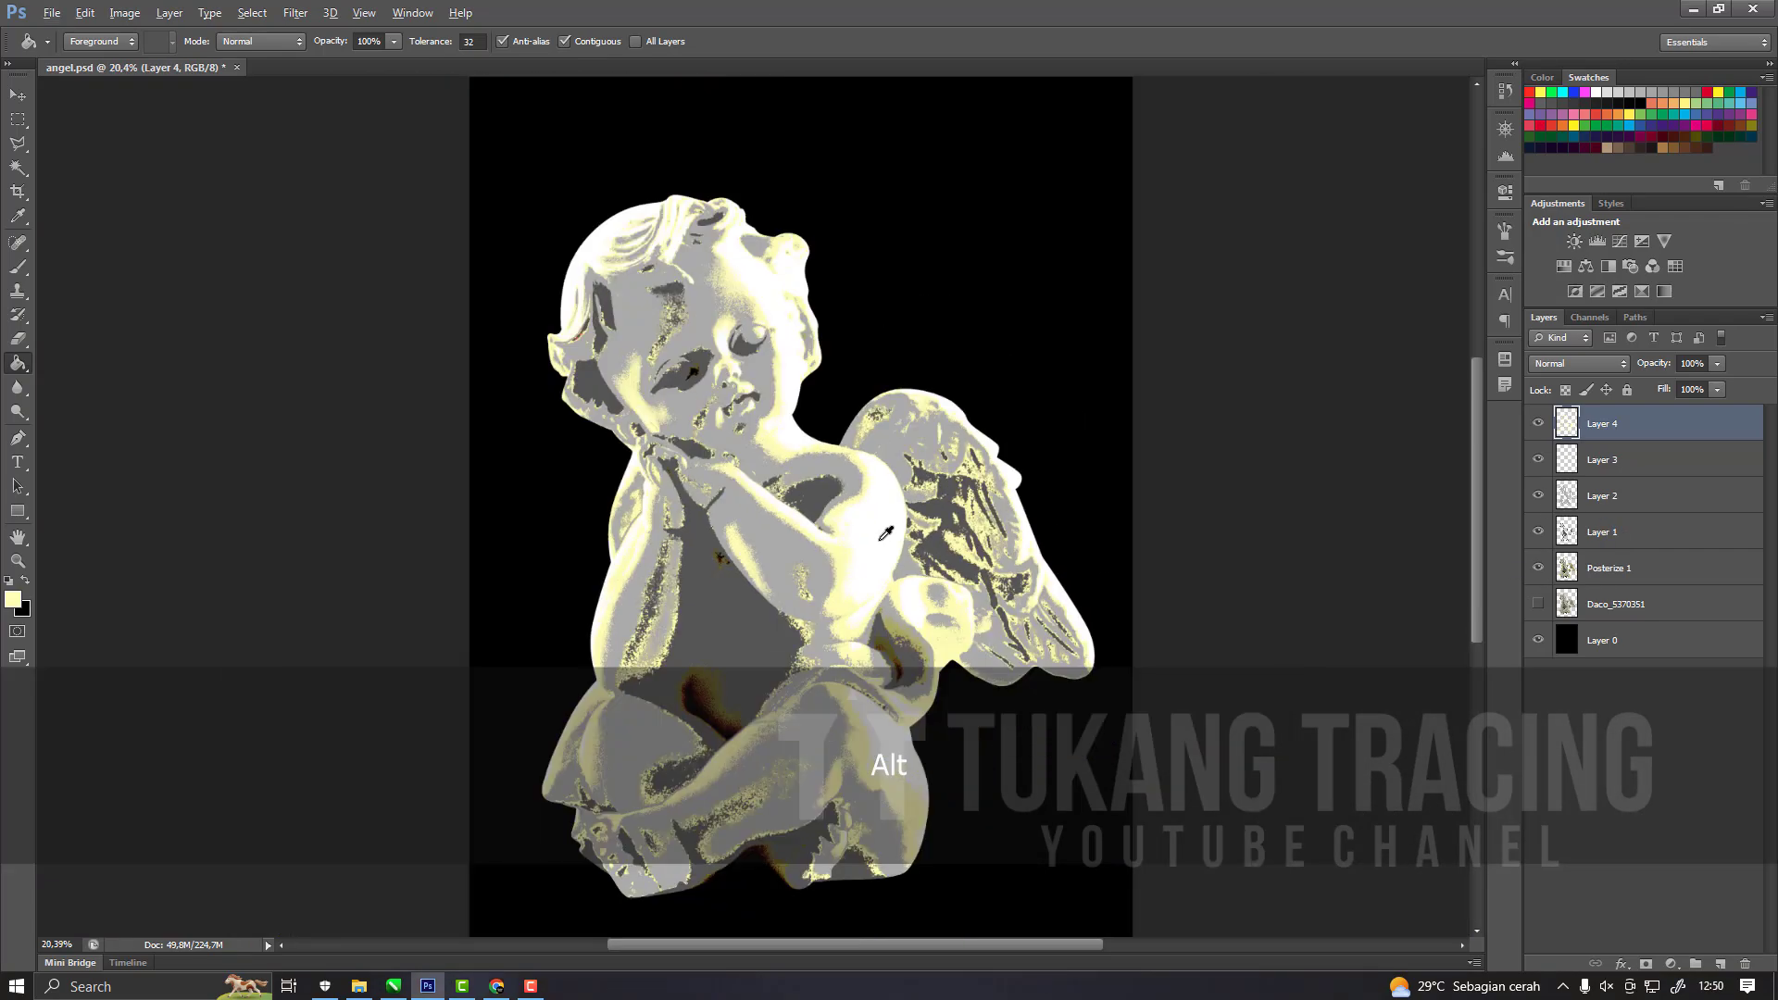
pyautogui.scroll(6, 1047, 556)
pyautogui.click(1539, 571)
pyautogui.click(1538, 603)
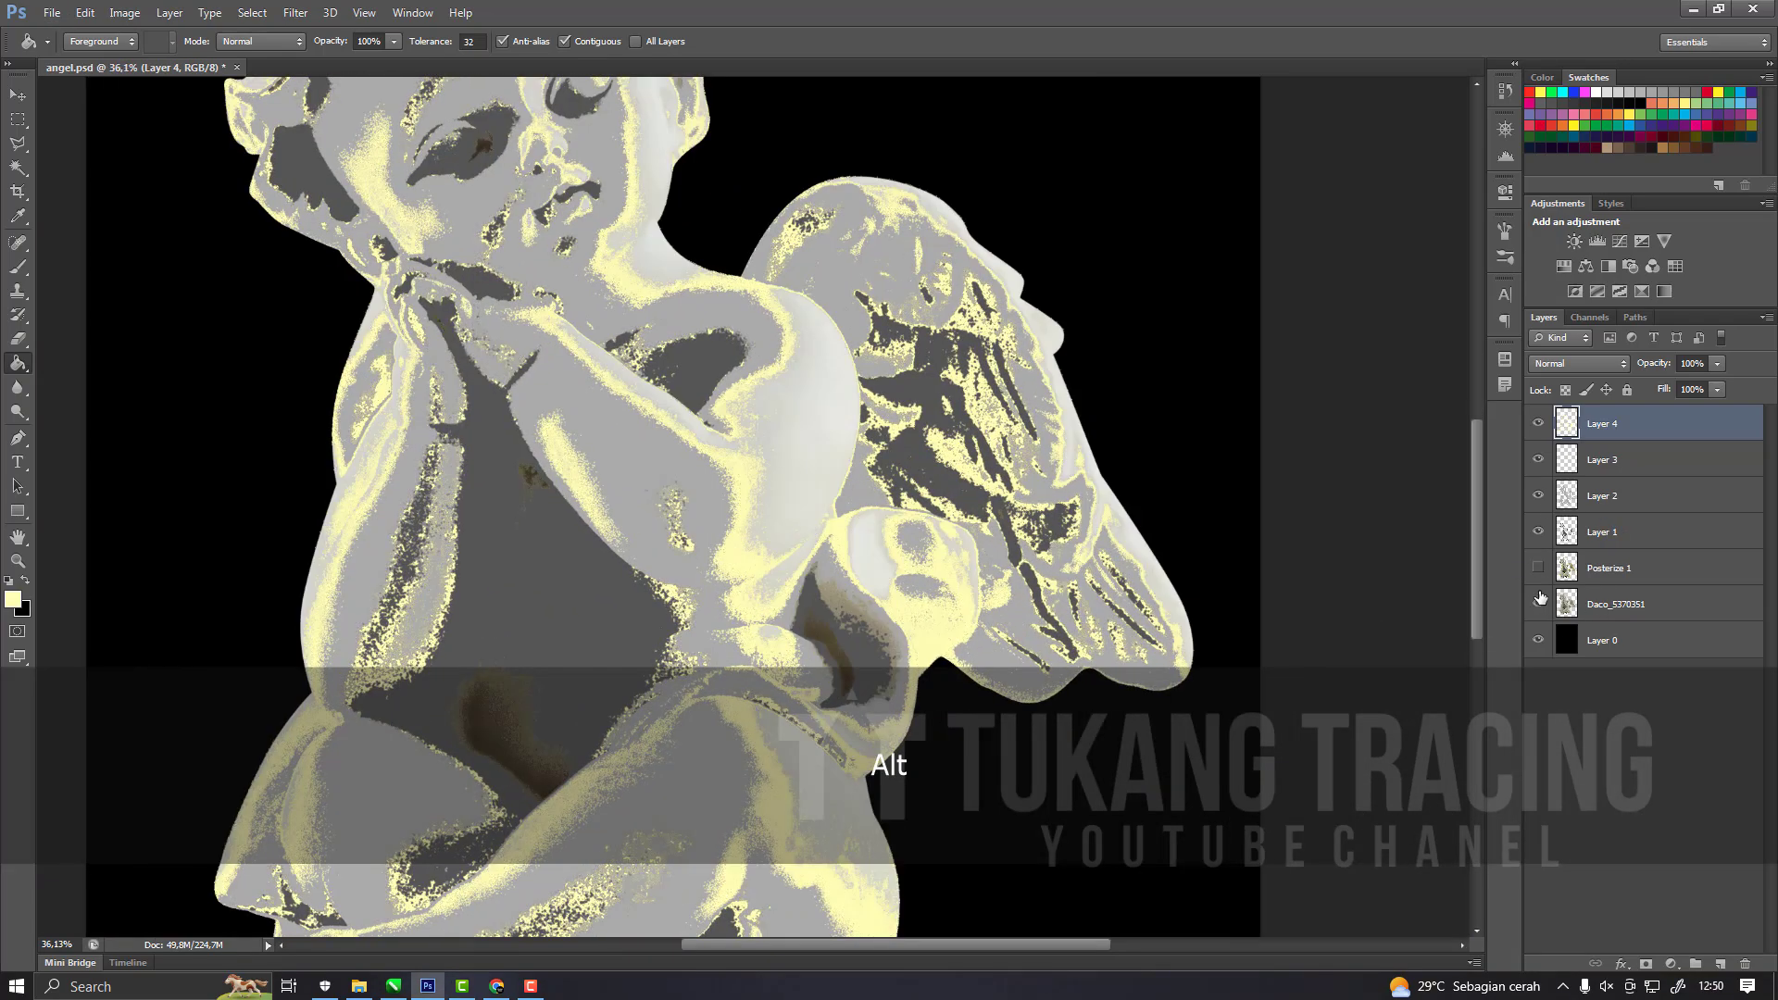
pyautogui.click(1540, 571)
pyautogui.scroll(-7, 1009, 482)
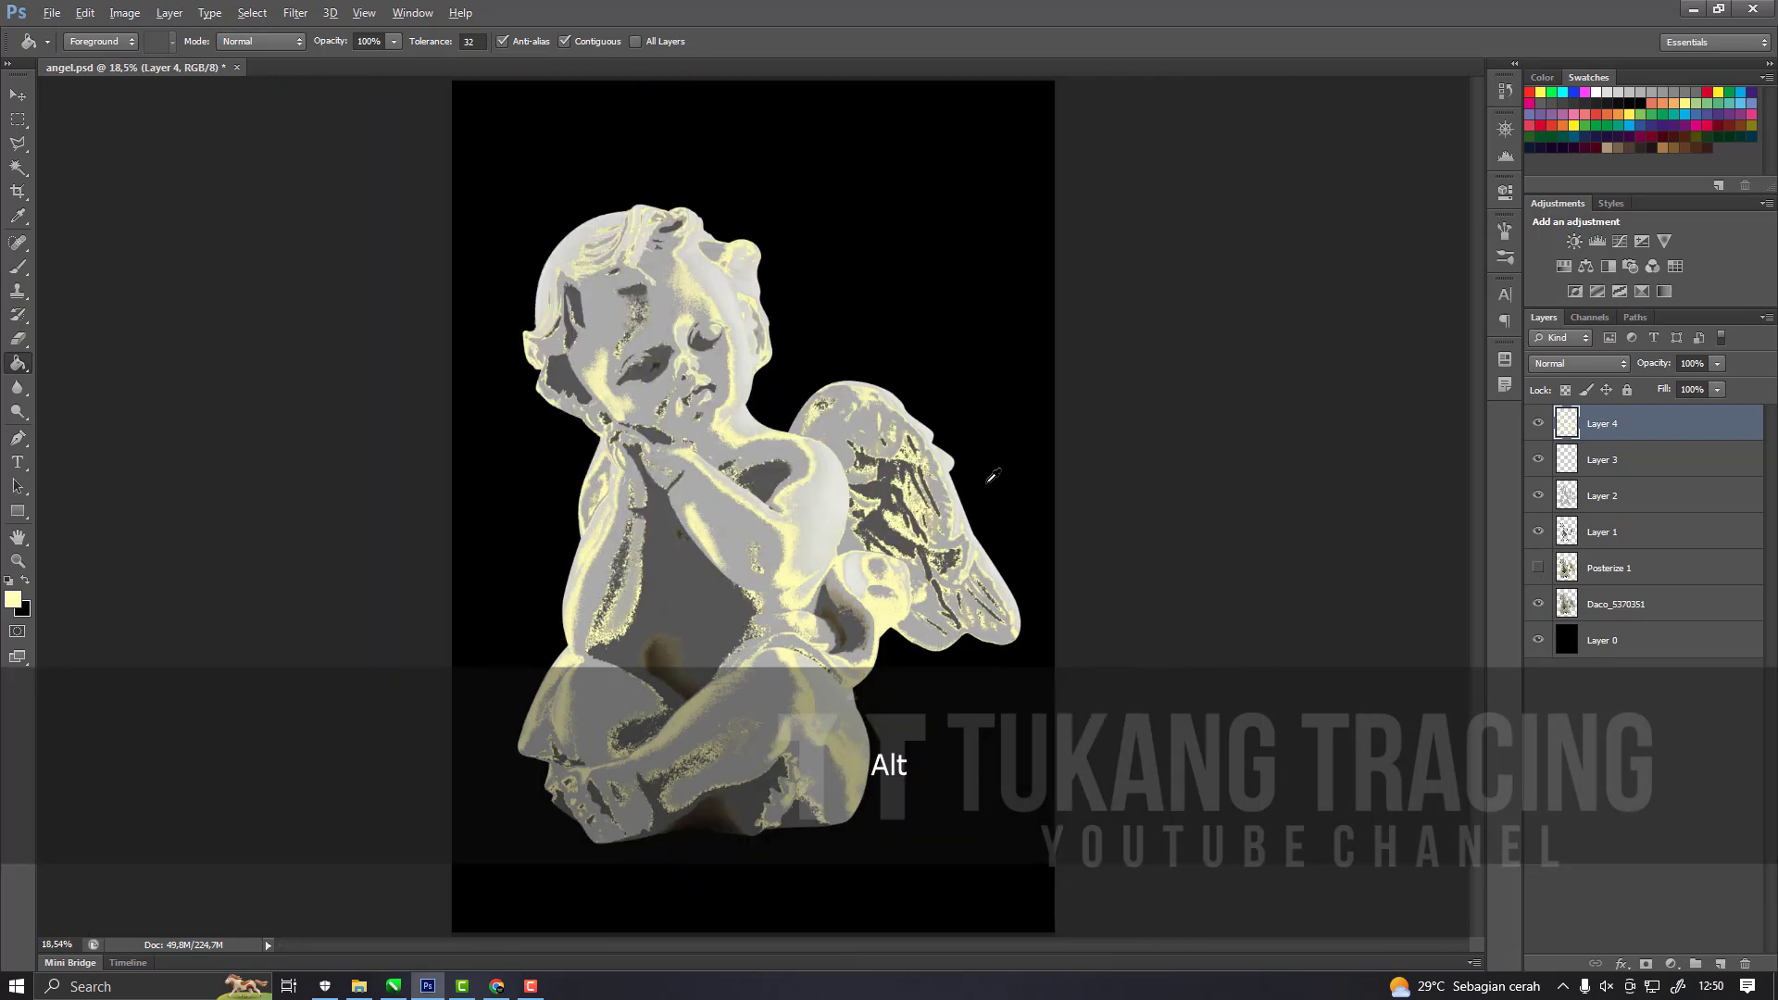
pyautogui.scroll(5, 746, 537)
pyautogui.scroll(2, 745, 537)
pyautogui.scroll(-3, 746, 528)
pyautogui.scroll(4, 695, 463)
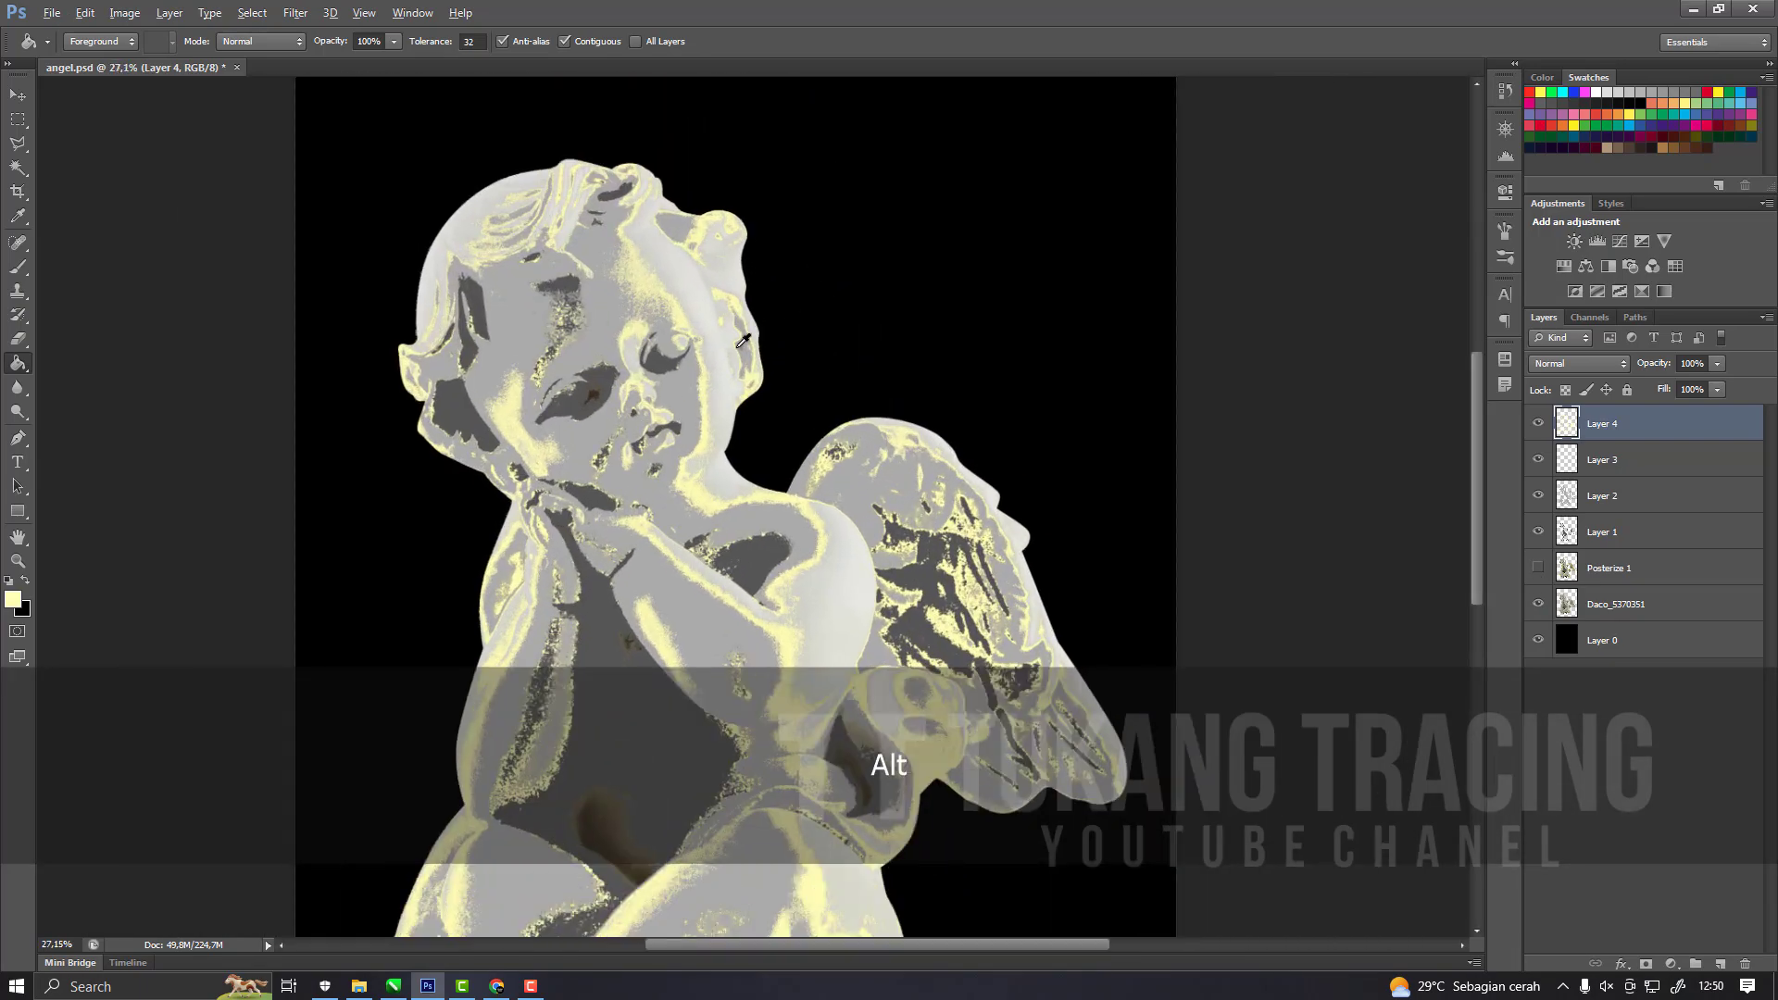
pyautogui.scroll(3, 607, 440)
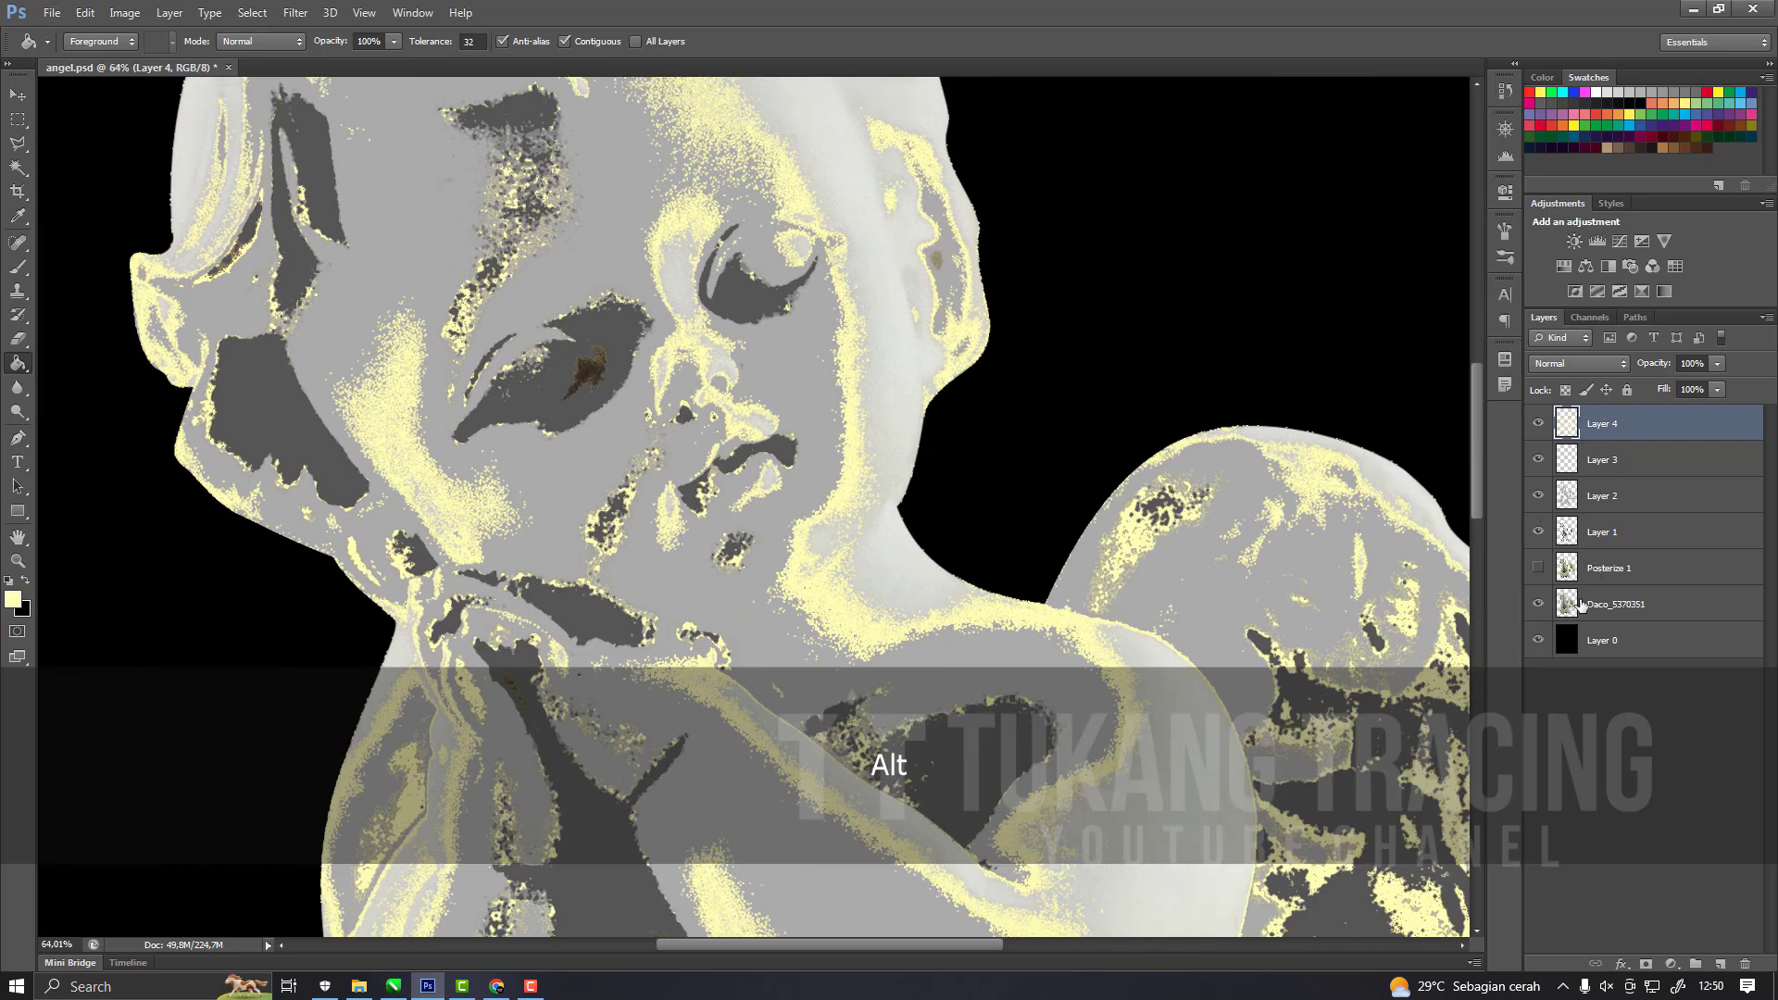
pyautogui.click(1543, 572)
pyautogui.click(1540, 606)
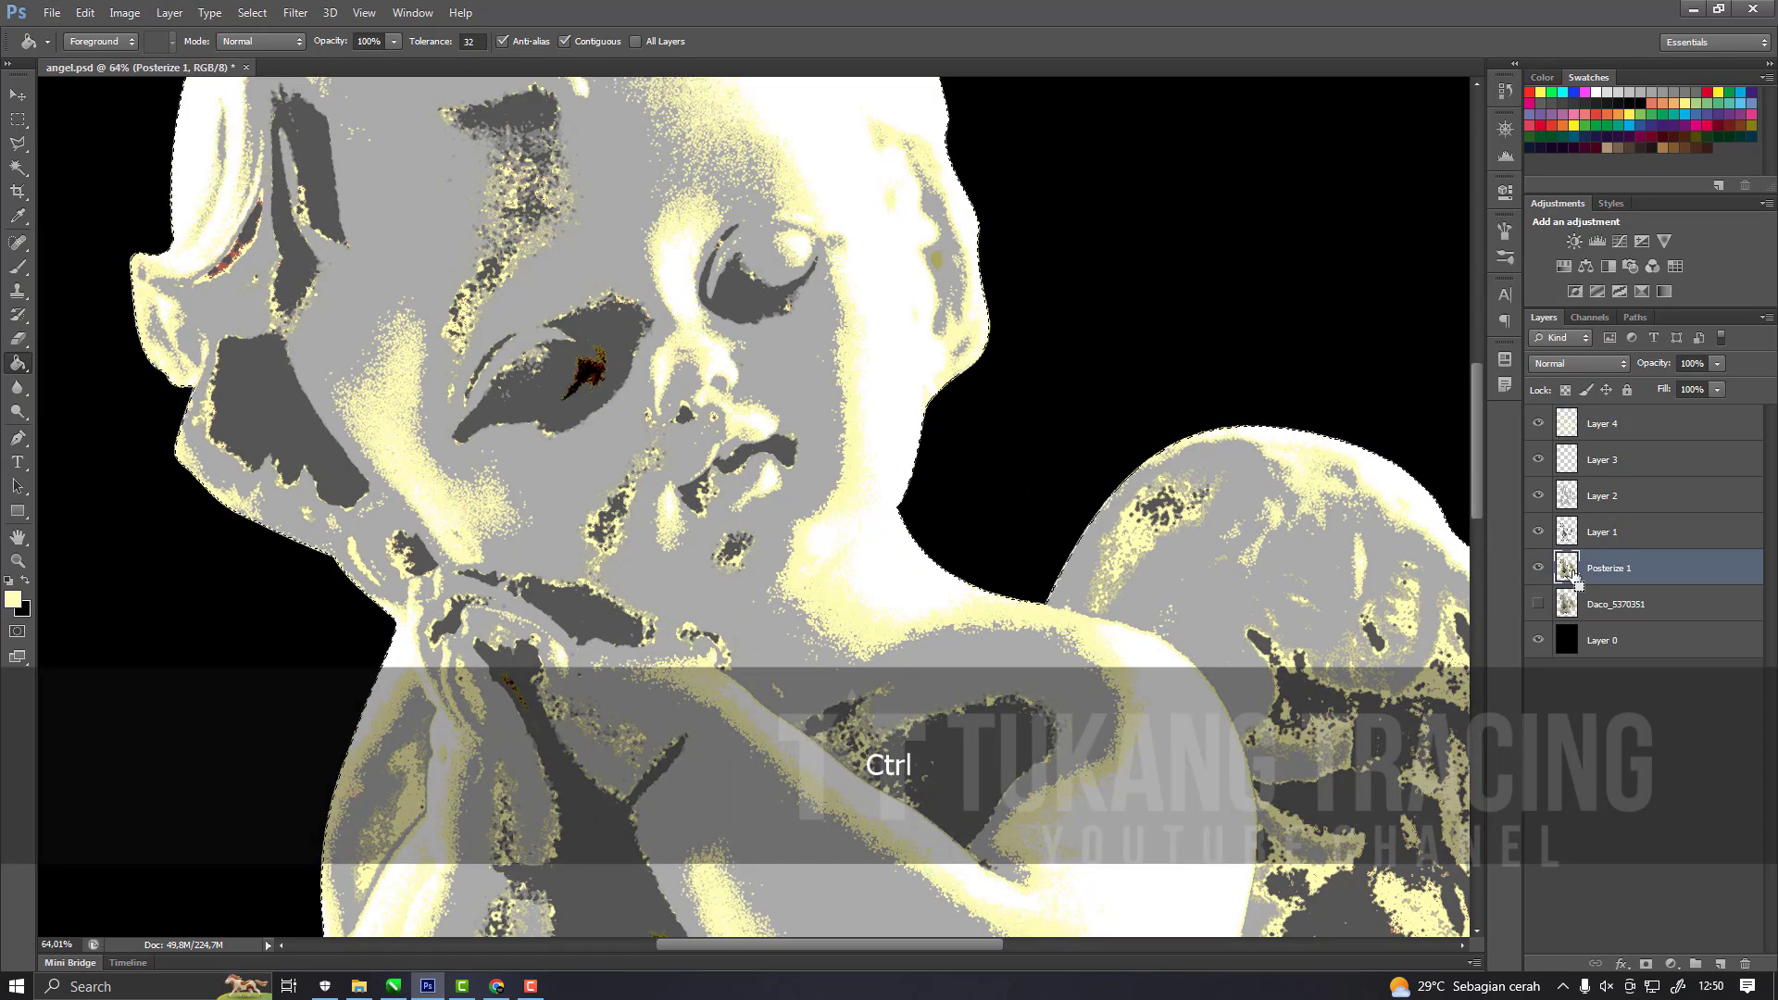
# Load the statue's silhouette from Posterize 1 as a selection and hide Layers 1 to 4.
pyautogui.scroll(-3, 1025, 431)
pyautogui.moveTo(1540, 501); pyautogui.dragTo(1542, 425)
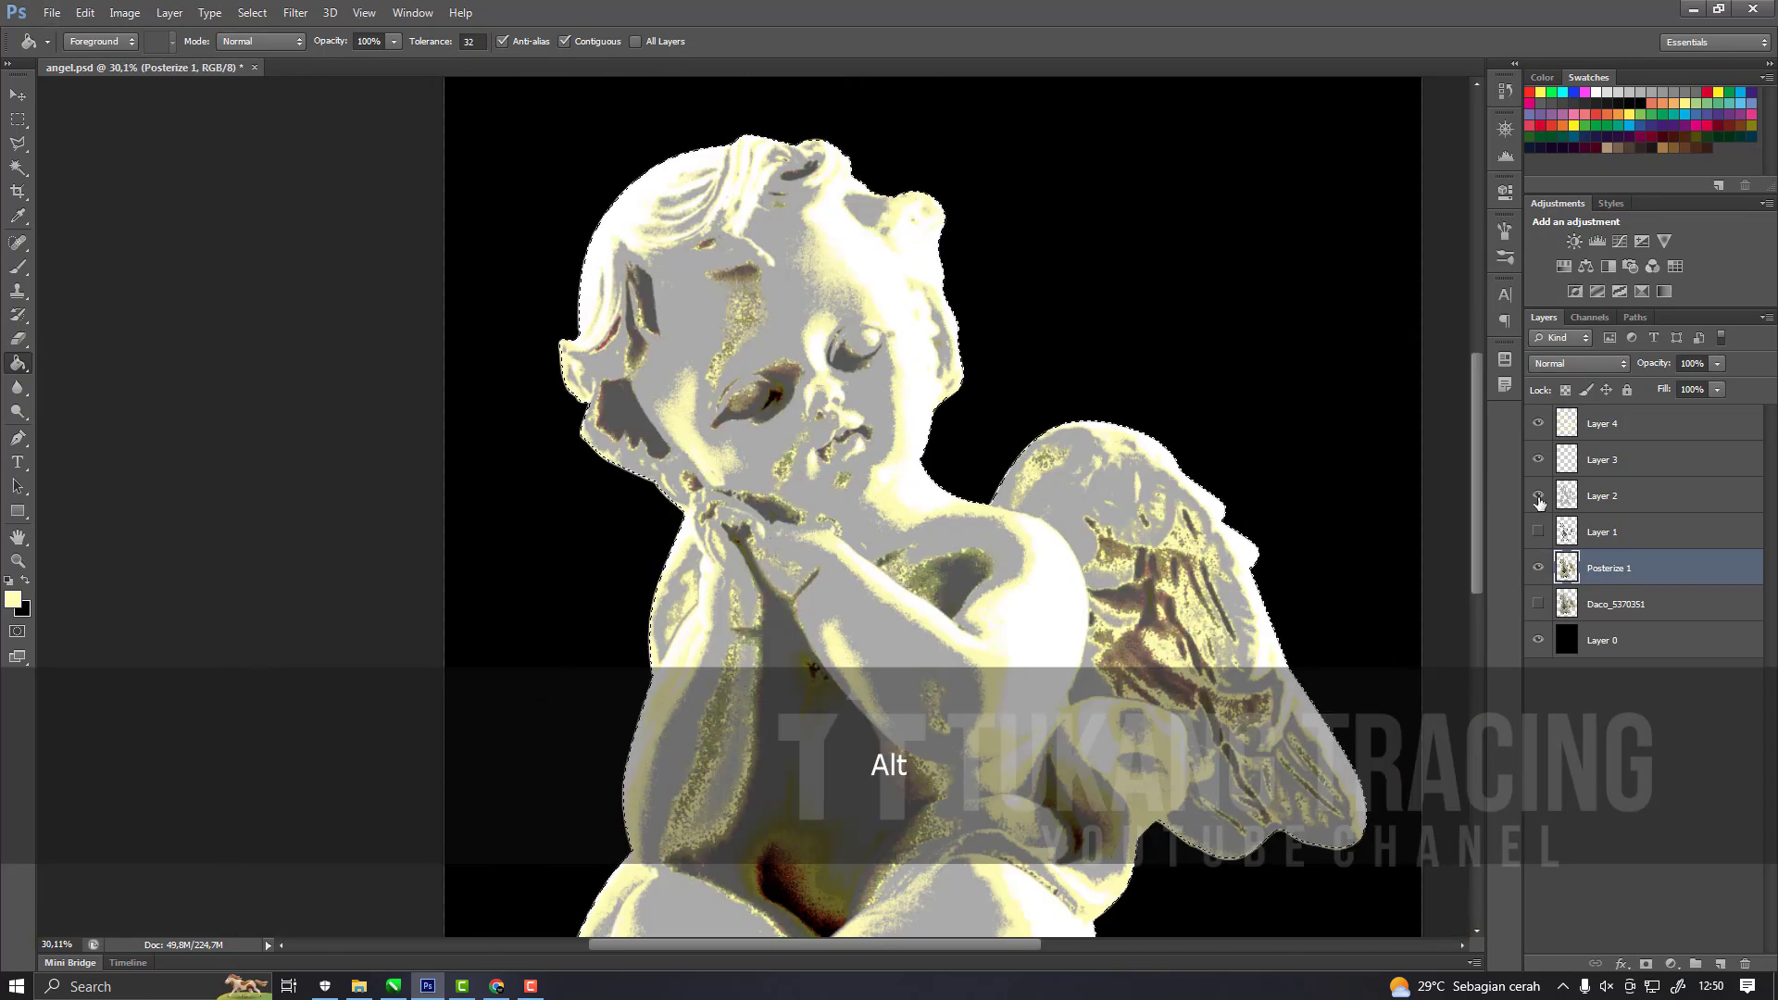
pyautogui.scroll(-6, 1004, 400)
pyautogui.scroll(5, 829, 690)
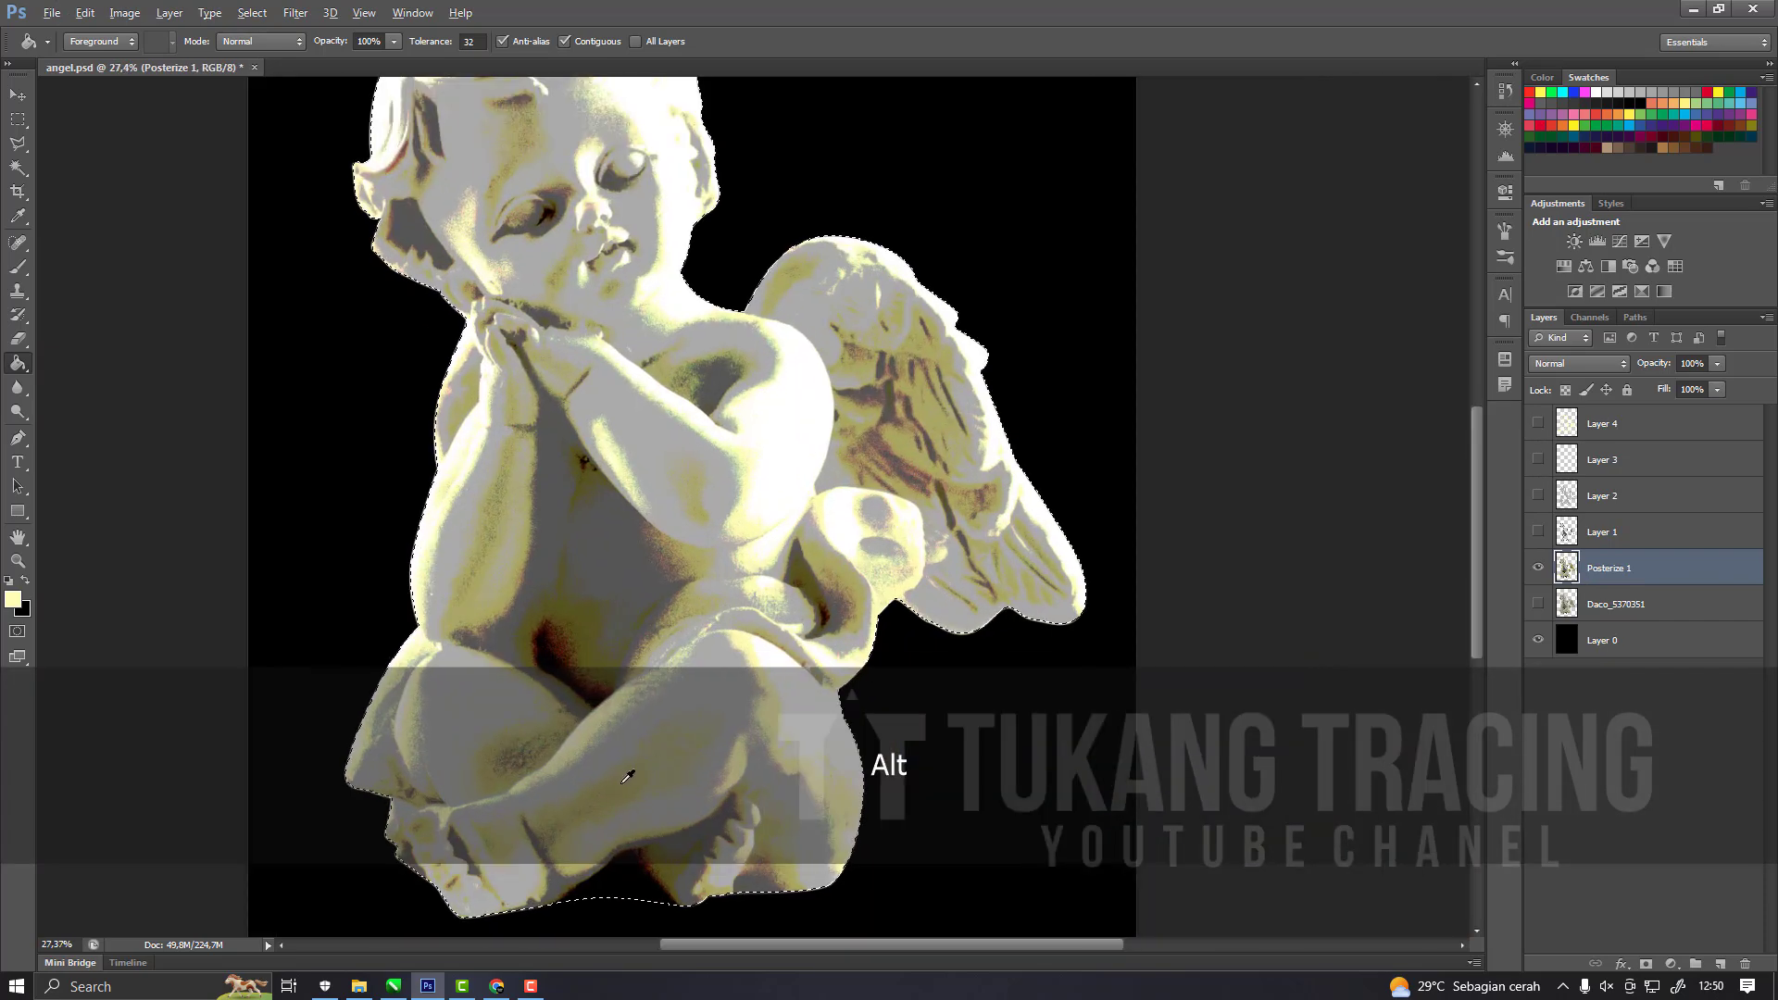
# Create a new layer beneath Posterize 1, fill the silhouette selection with black on it, and deselect.
pyautogui.click(1721, 965)
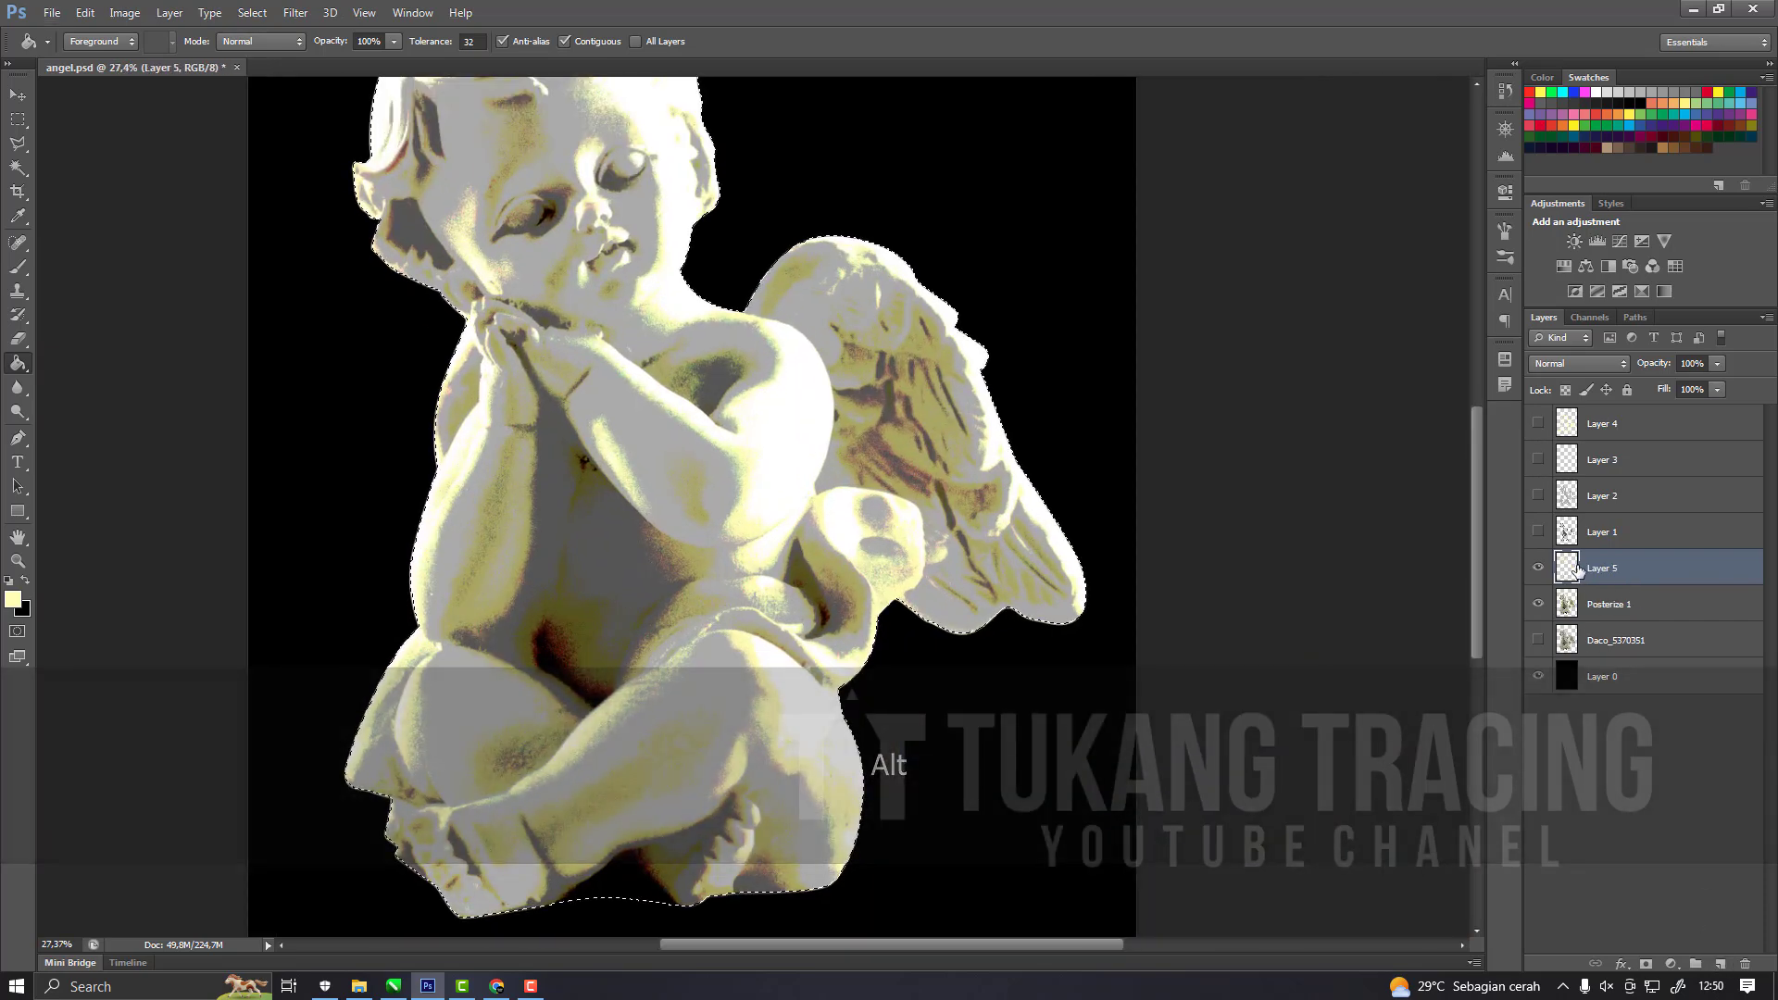
pyautogui.moveTo(1586, 569); pyautogui.dragTo(1584, 617)
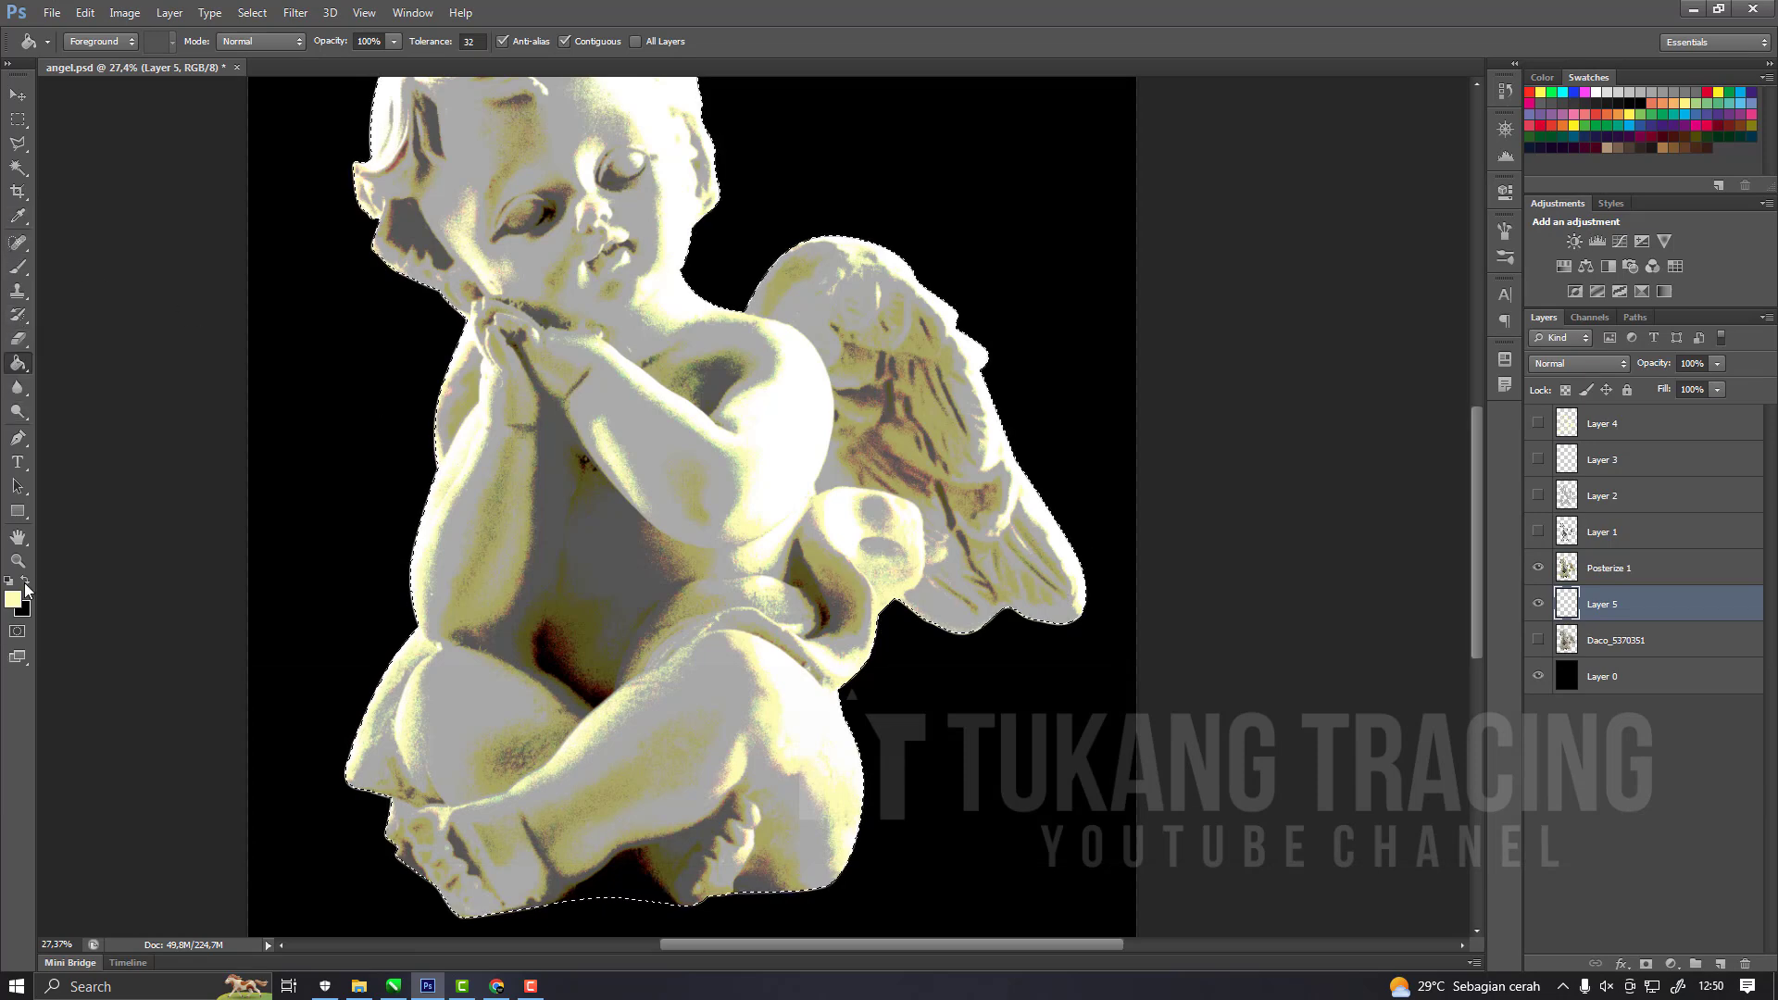
pyautogui.scroll(-2, 889, 542)
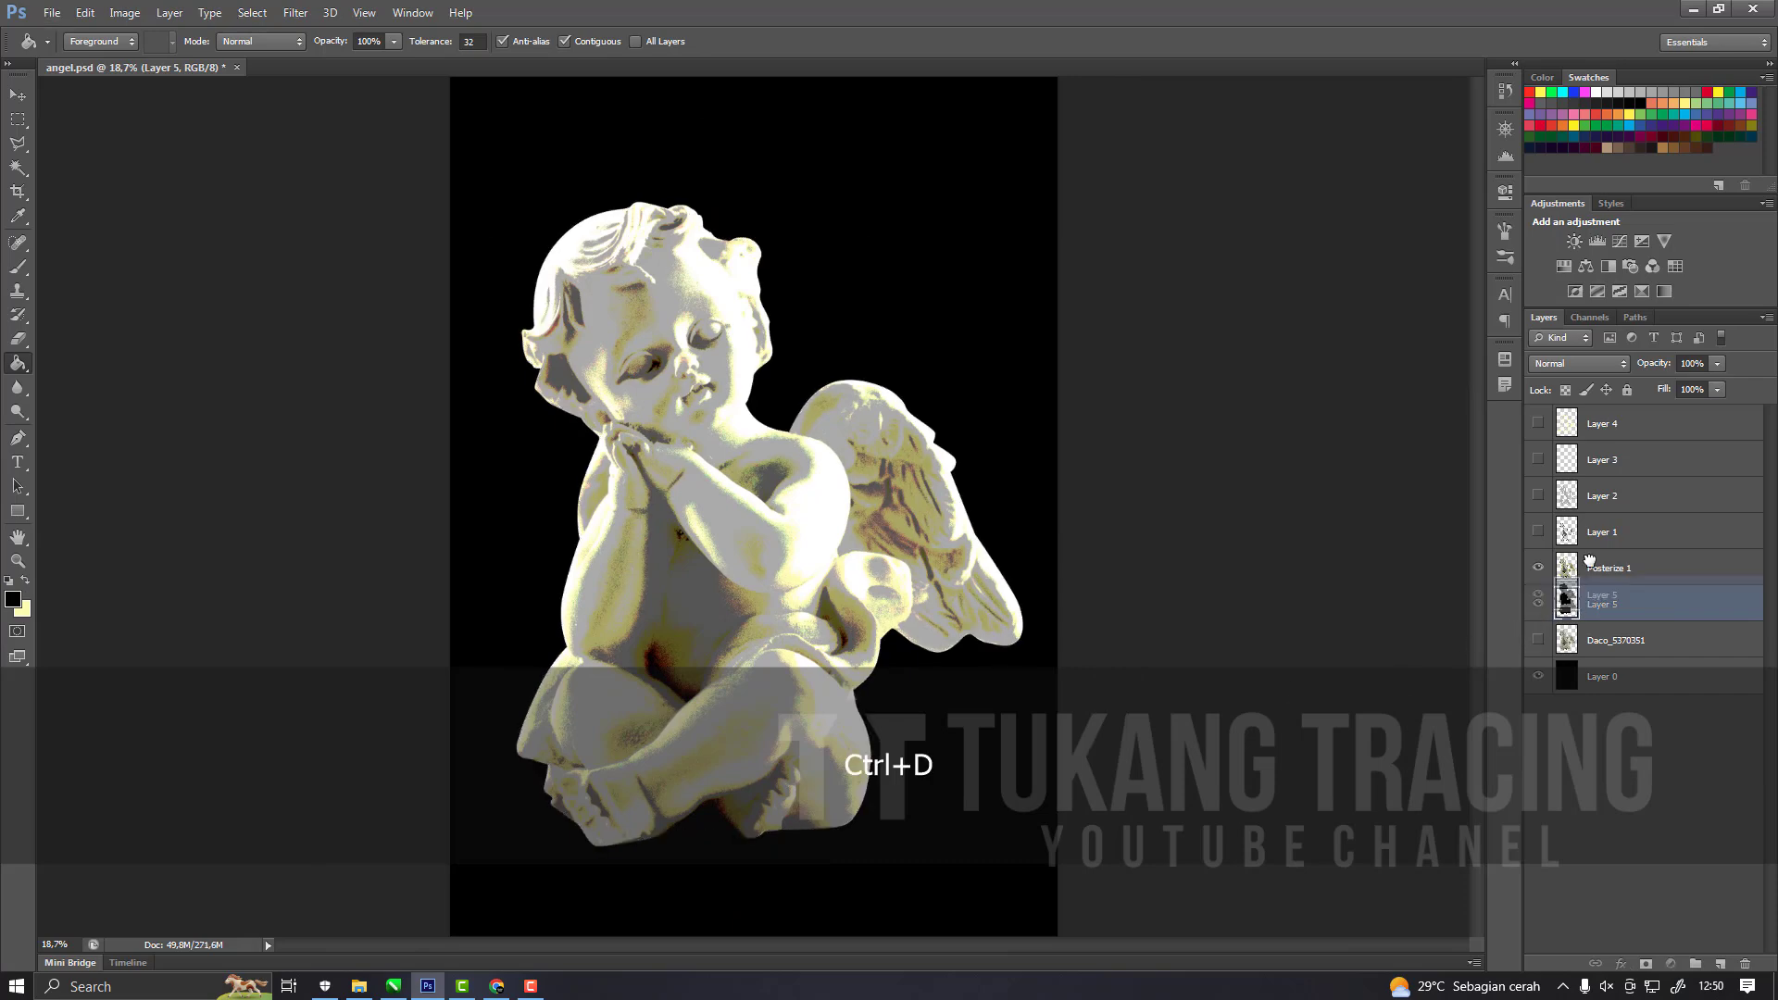
# Move Layer 5 above Posterize 1, hide Posterize 1, and show Layers 1 to 4 over the black silhouette.
pyautogui.moveTo(1581, 572); pyautogui.dragTo(1576, 555)
pyautogui.click(1539, 605)
pyautogui.click(1537, 531)
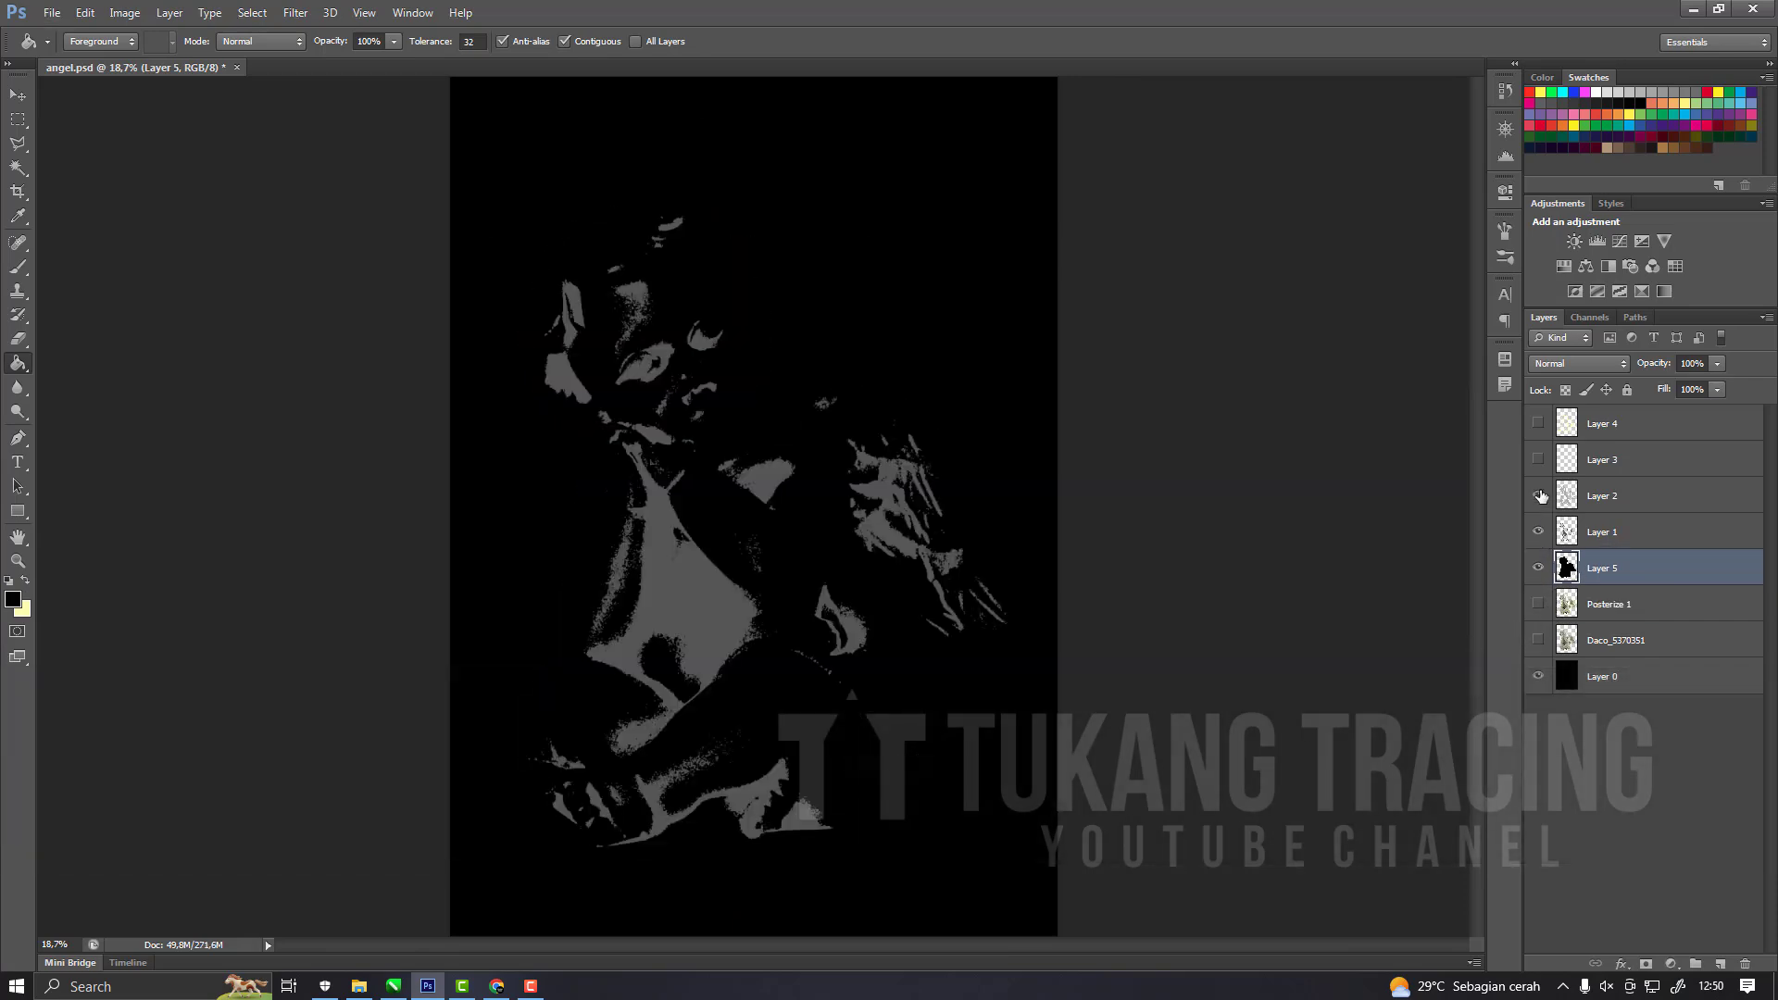
pyautogui.click(1539, 496)
pyautogui.click(1539, 424)
pyautogui.scroll(2, 911, 548)
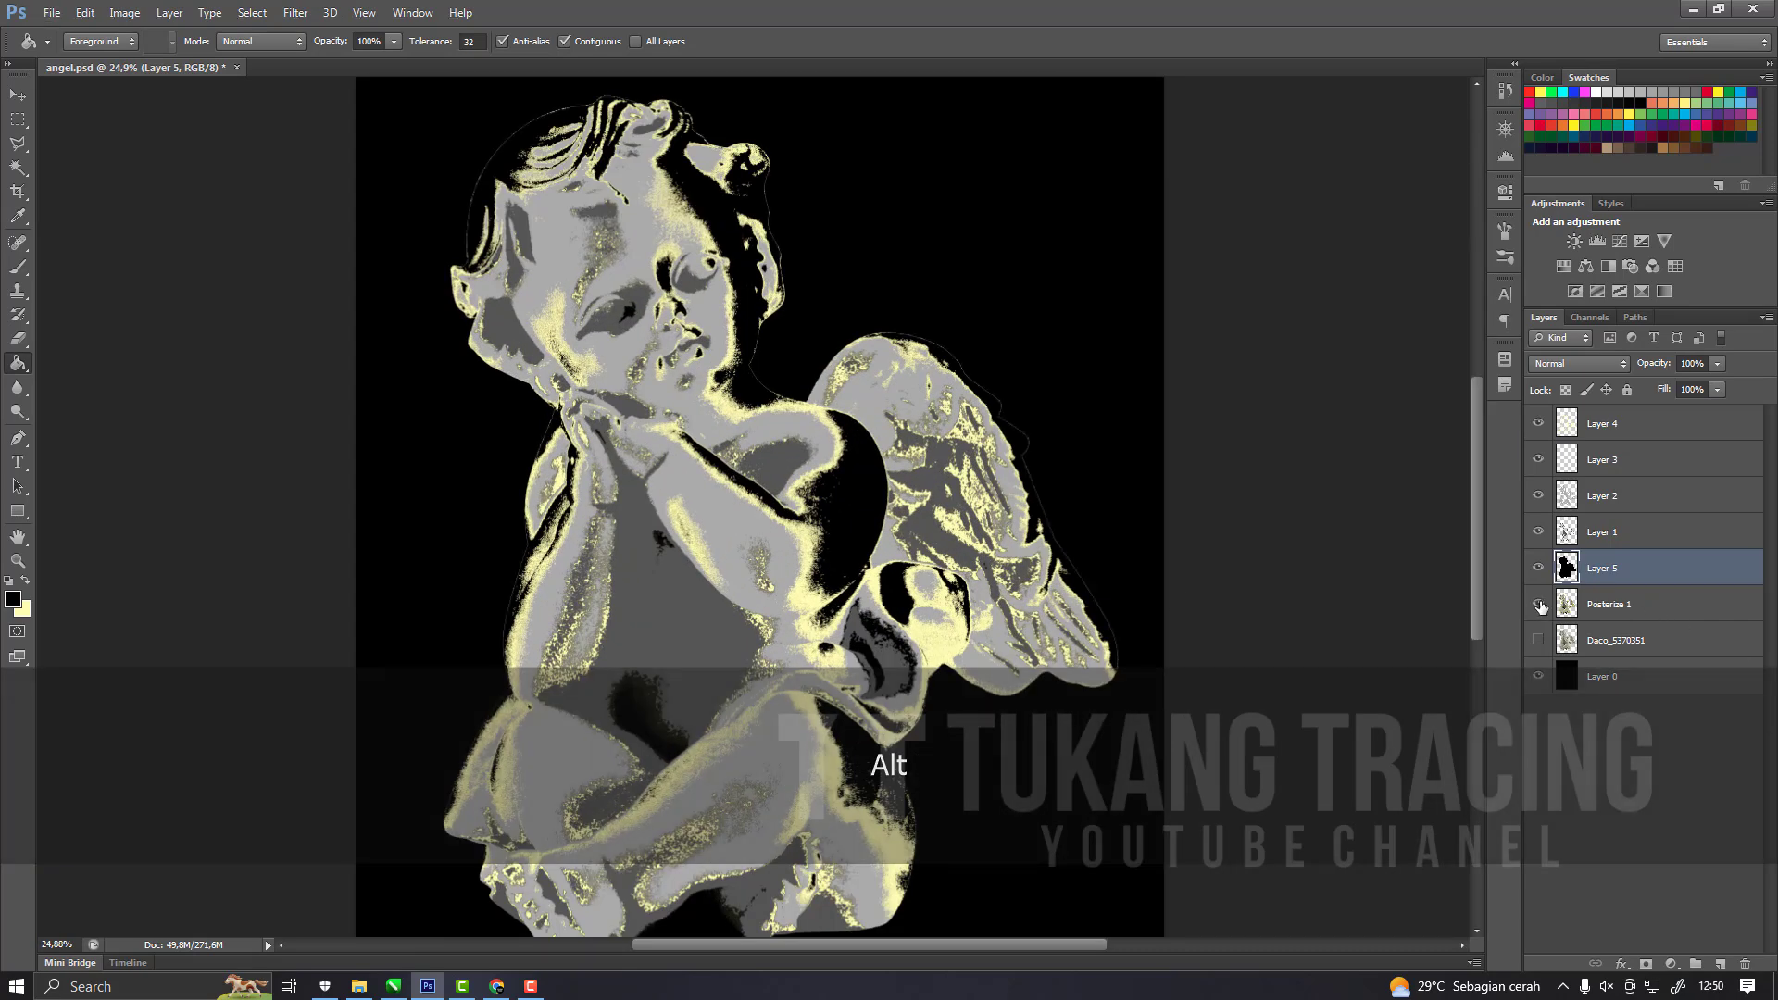
# Move Layer 5 back below the visible Posterize 1 layer and make Posterize 1 active.
pyautogui.moveTo(1585, 570)
pyautogui.mouseDown()
pyautogui.moveTo(1585, 605)
pyautogui.moveTo(1560, 594)
pyautogui.mouseUp()
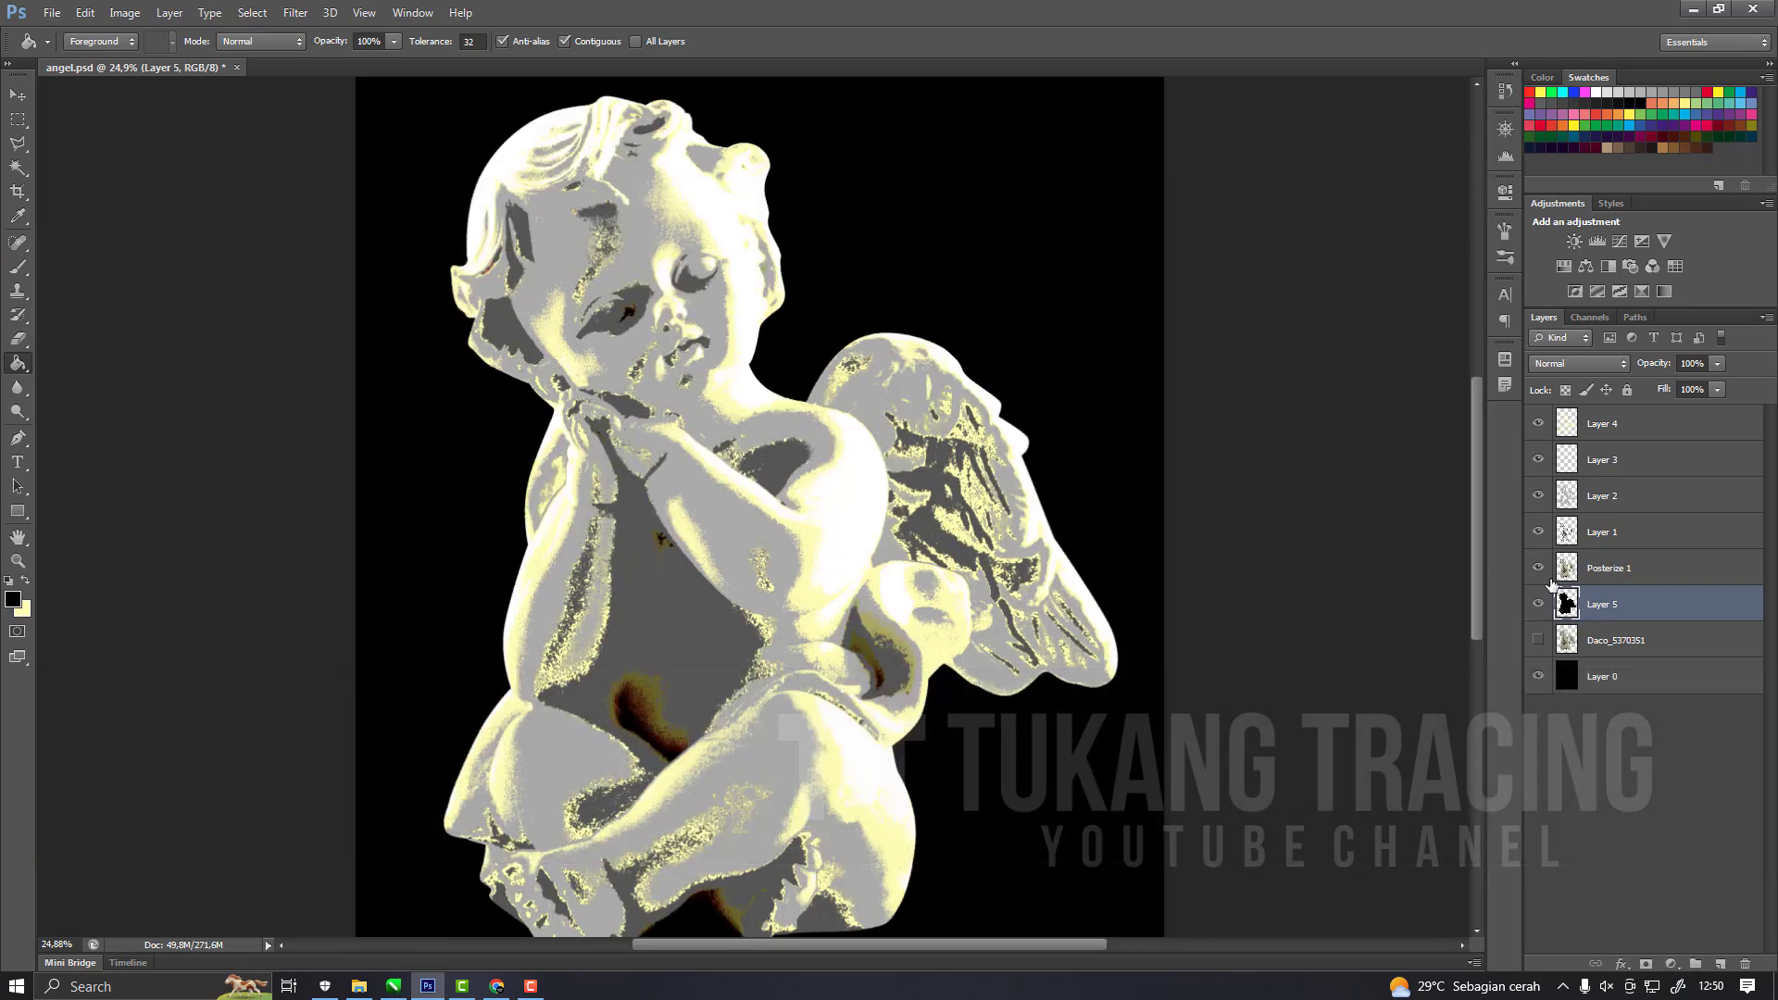
pyautogui.click(1540, 572)
pyautogui.click(1539, 572)
pyautogui.hotkey('alt', ']')
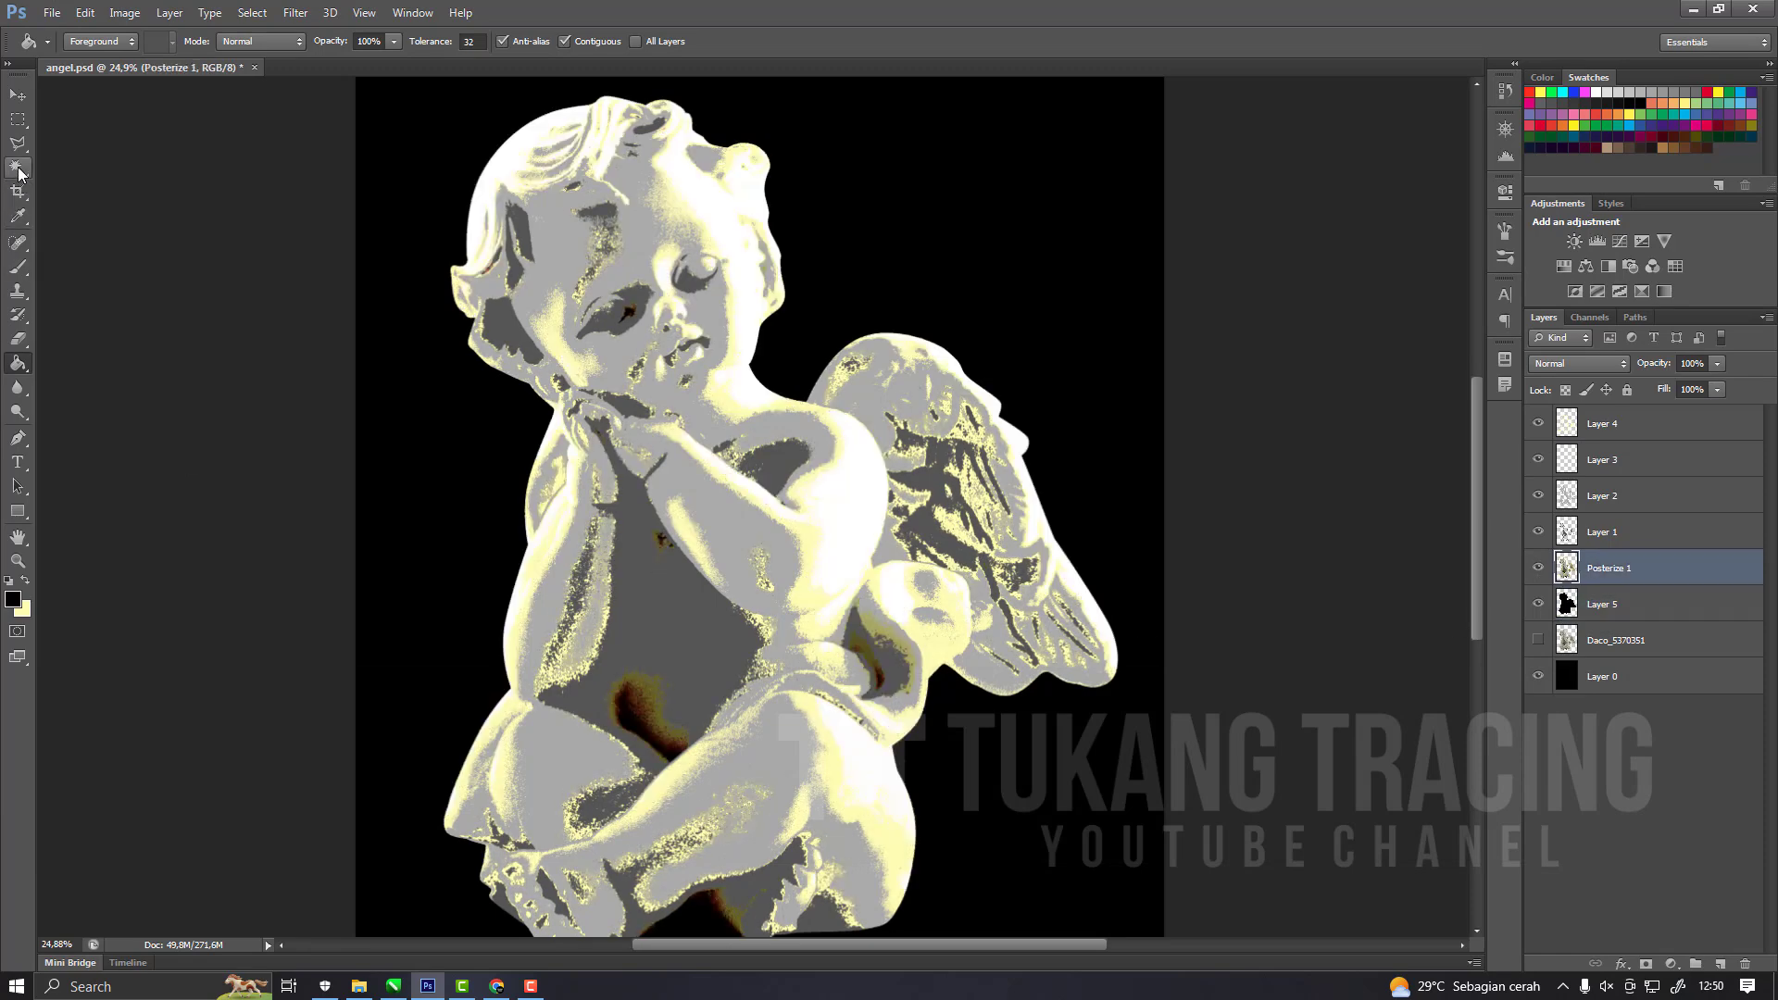
# Select the white area on the shoulder with the Magic Wand and extend it to all similar white tones.
pyautogui.click(20, 173)
pyautogui.scroll(3, 815, 518)
pyautogui.click(933, 501)
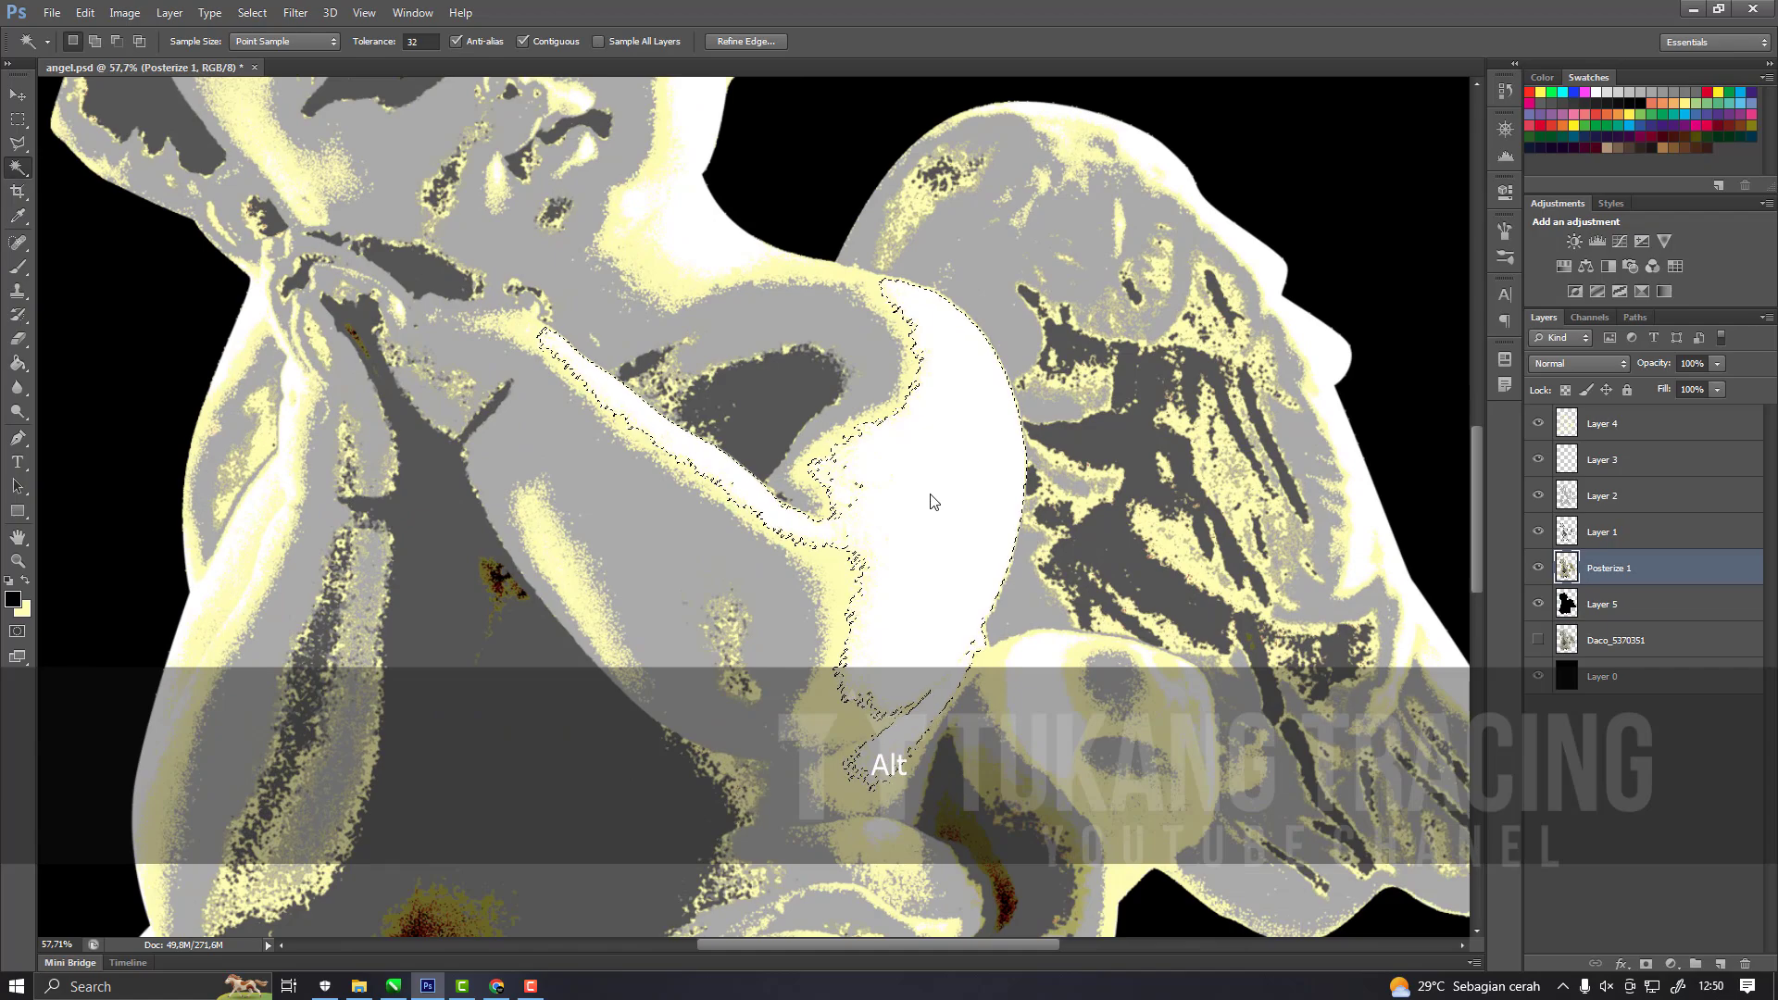
pyautogui.scroll(-2, 927, 505)
pyautogui.scroll(4, 856, 528)
pyautogui.rightClick(890, 532)
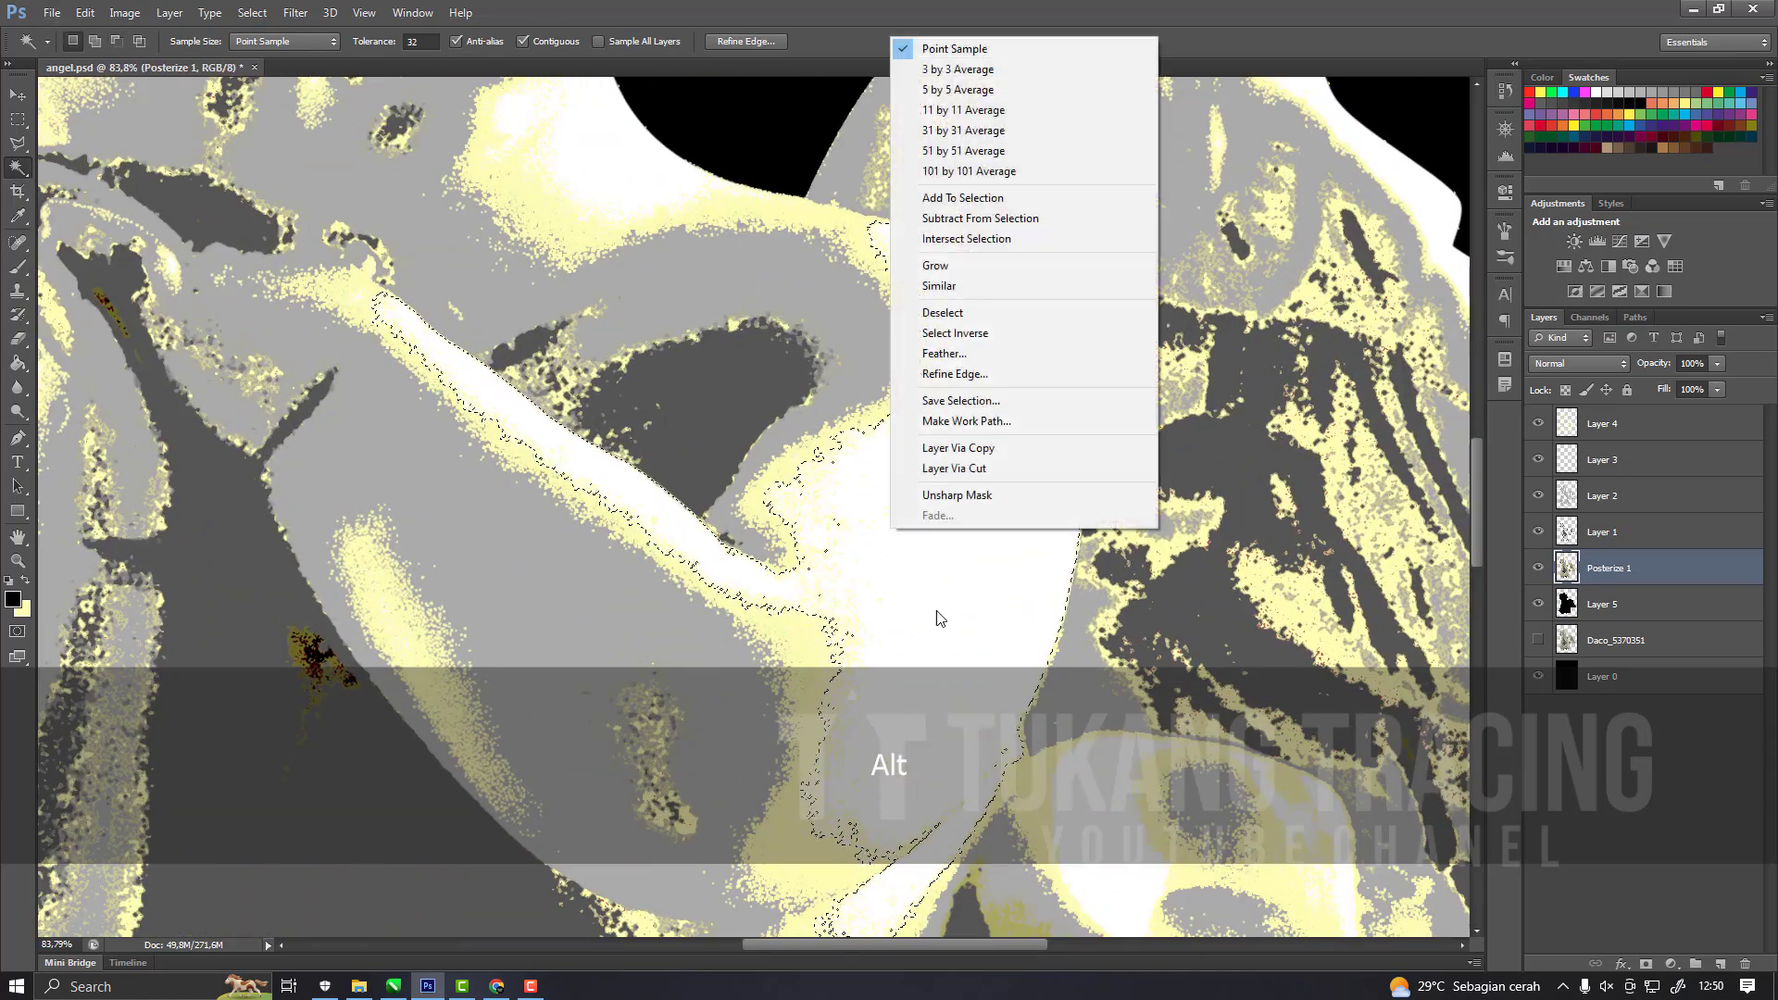
pyautogui.click(939, 285)
pyautogui.scroll(-3, 954, 562)
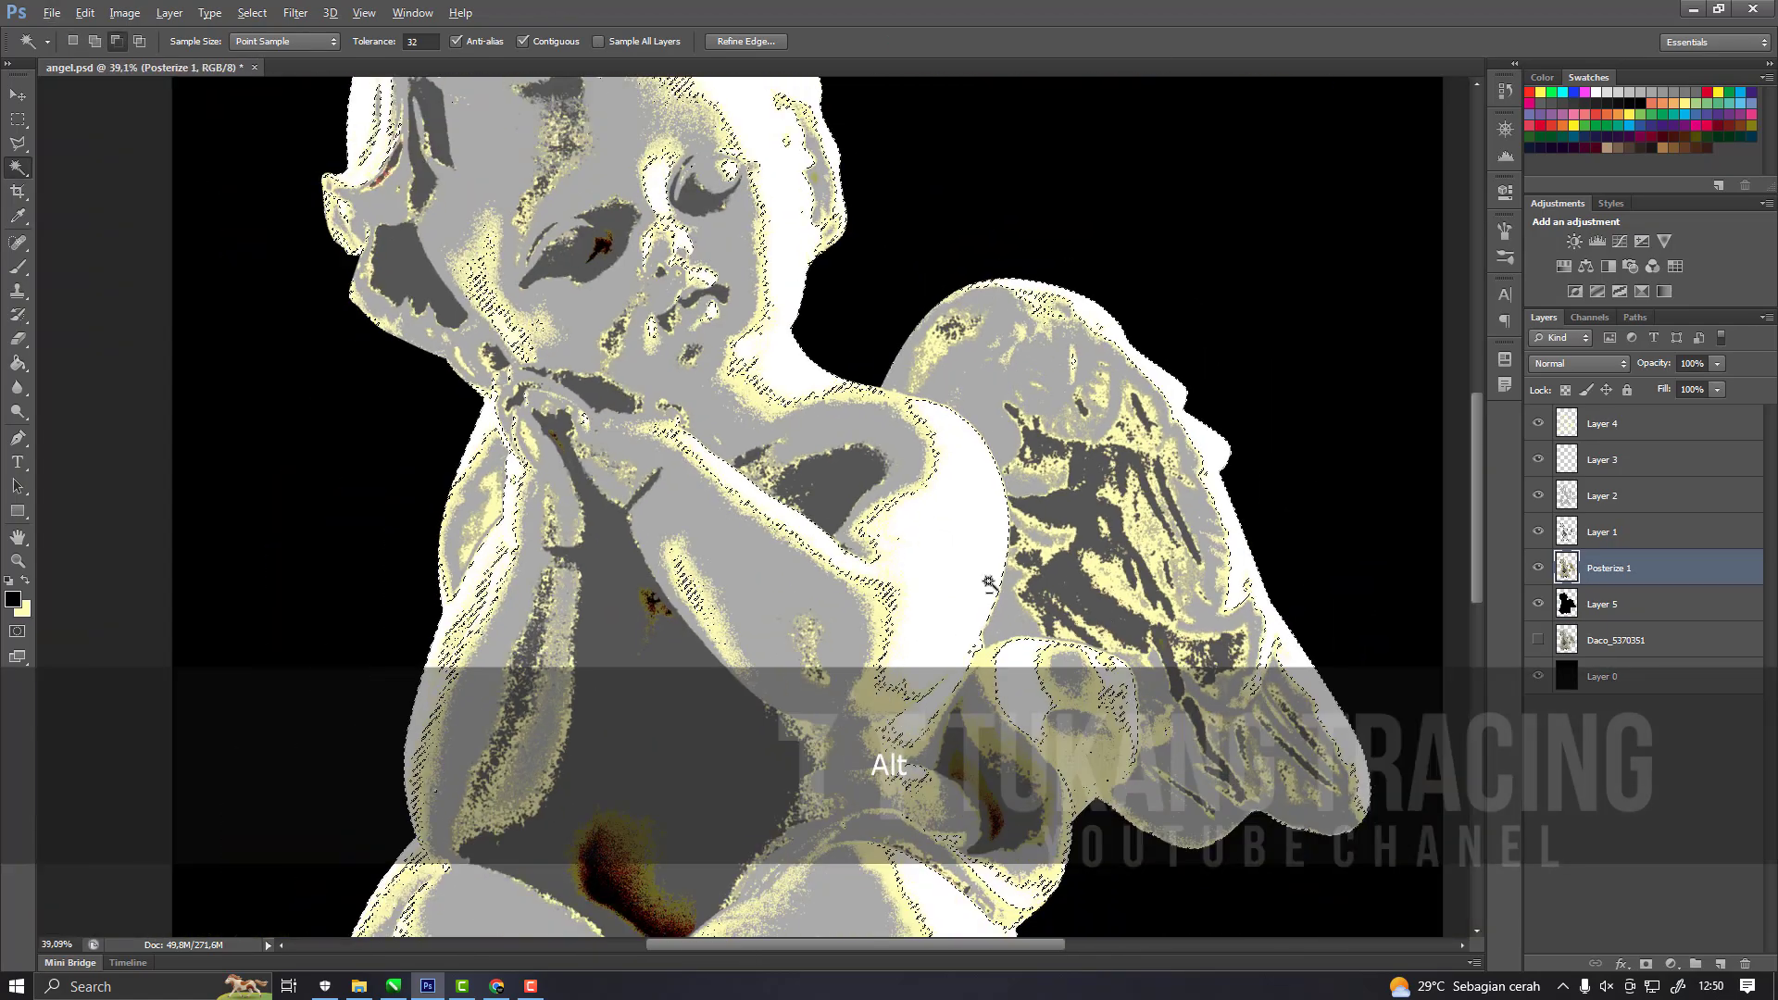
# Create a new layer above Layer 4, fill the selection with white (ffffff) on it, and deselect.
pyautogui.click(1655, 431)
pyautogui.click(1721, 964)
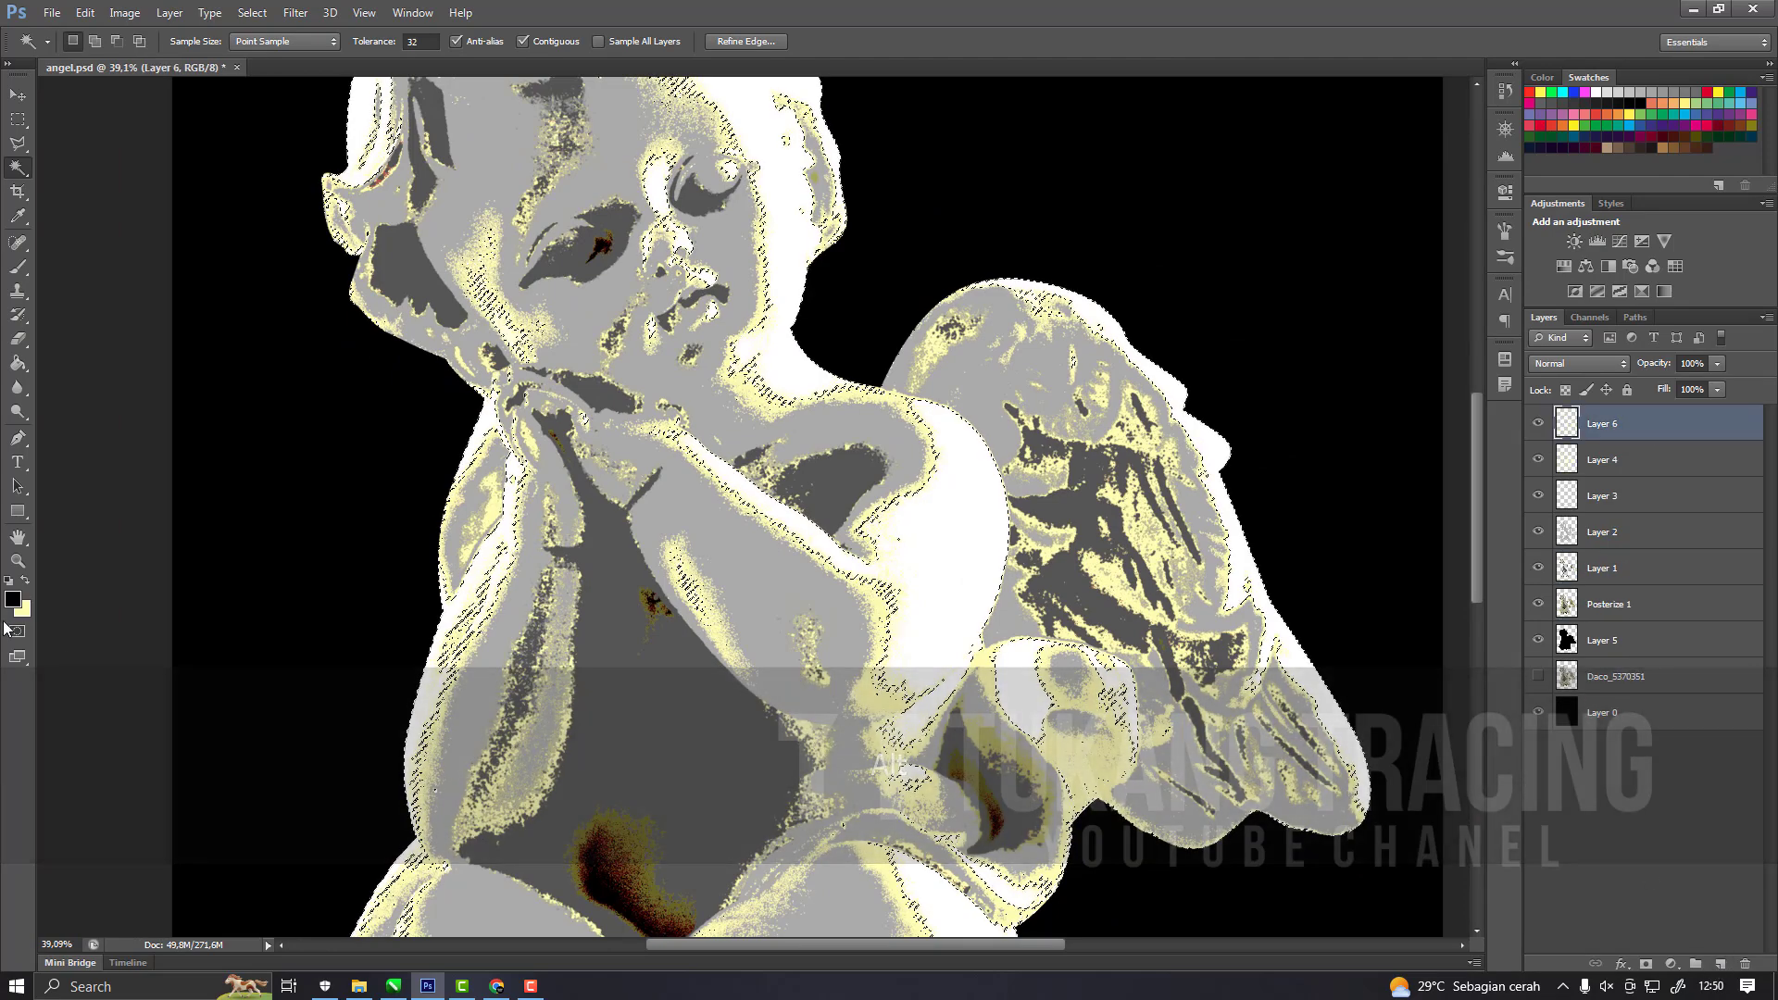
pyautogui.click(13, 600)
pyautogui.click(1345, 452)
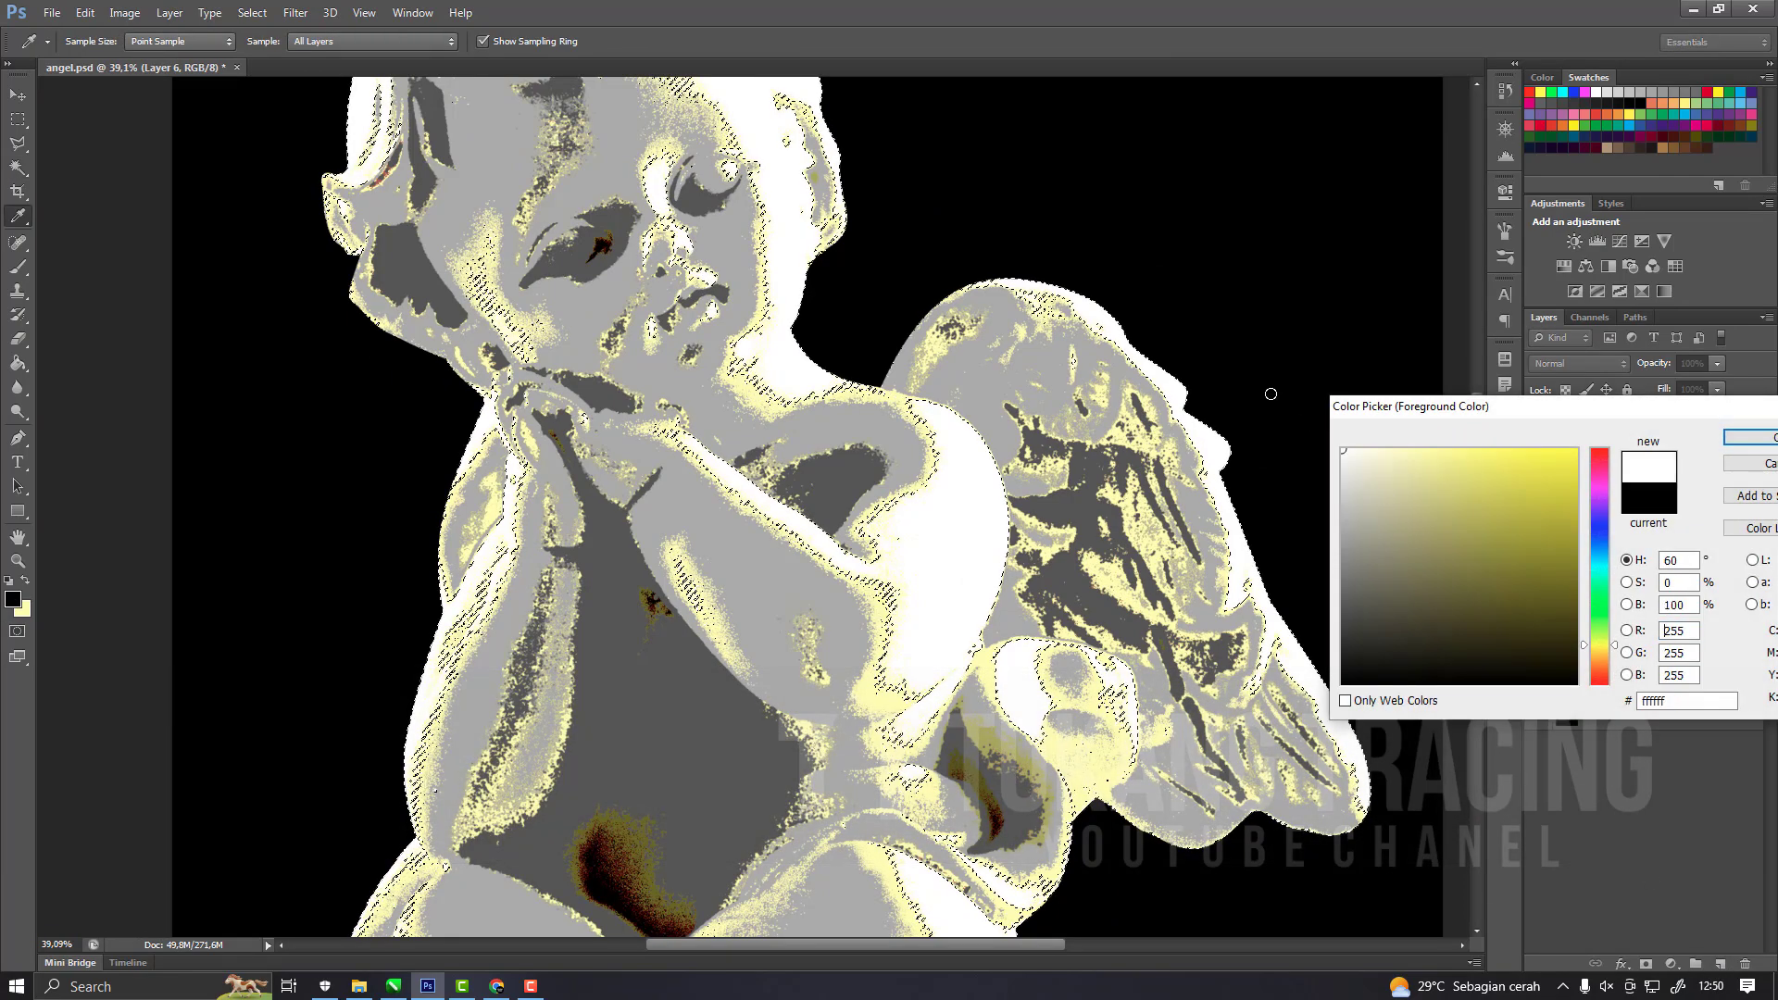
pyautogui.click(1728, 446)
pyautogui.press('g')
pyautogui.hotkey('ctrl', 'd')
# Hide Posterize 1 and check the separated flat tone layers over the black silhouette.
pyautogui.scroll(-3, 1563, 463)
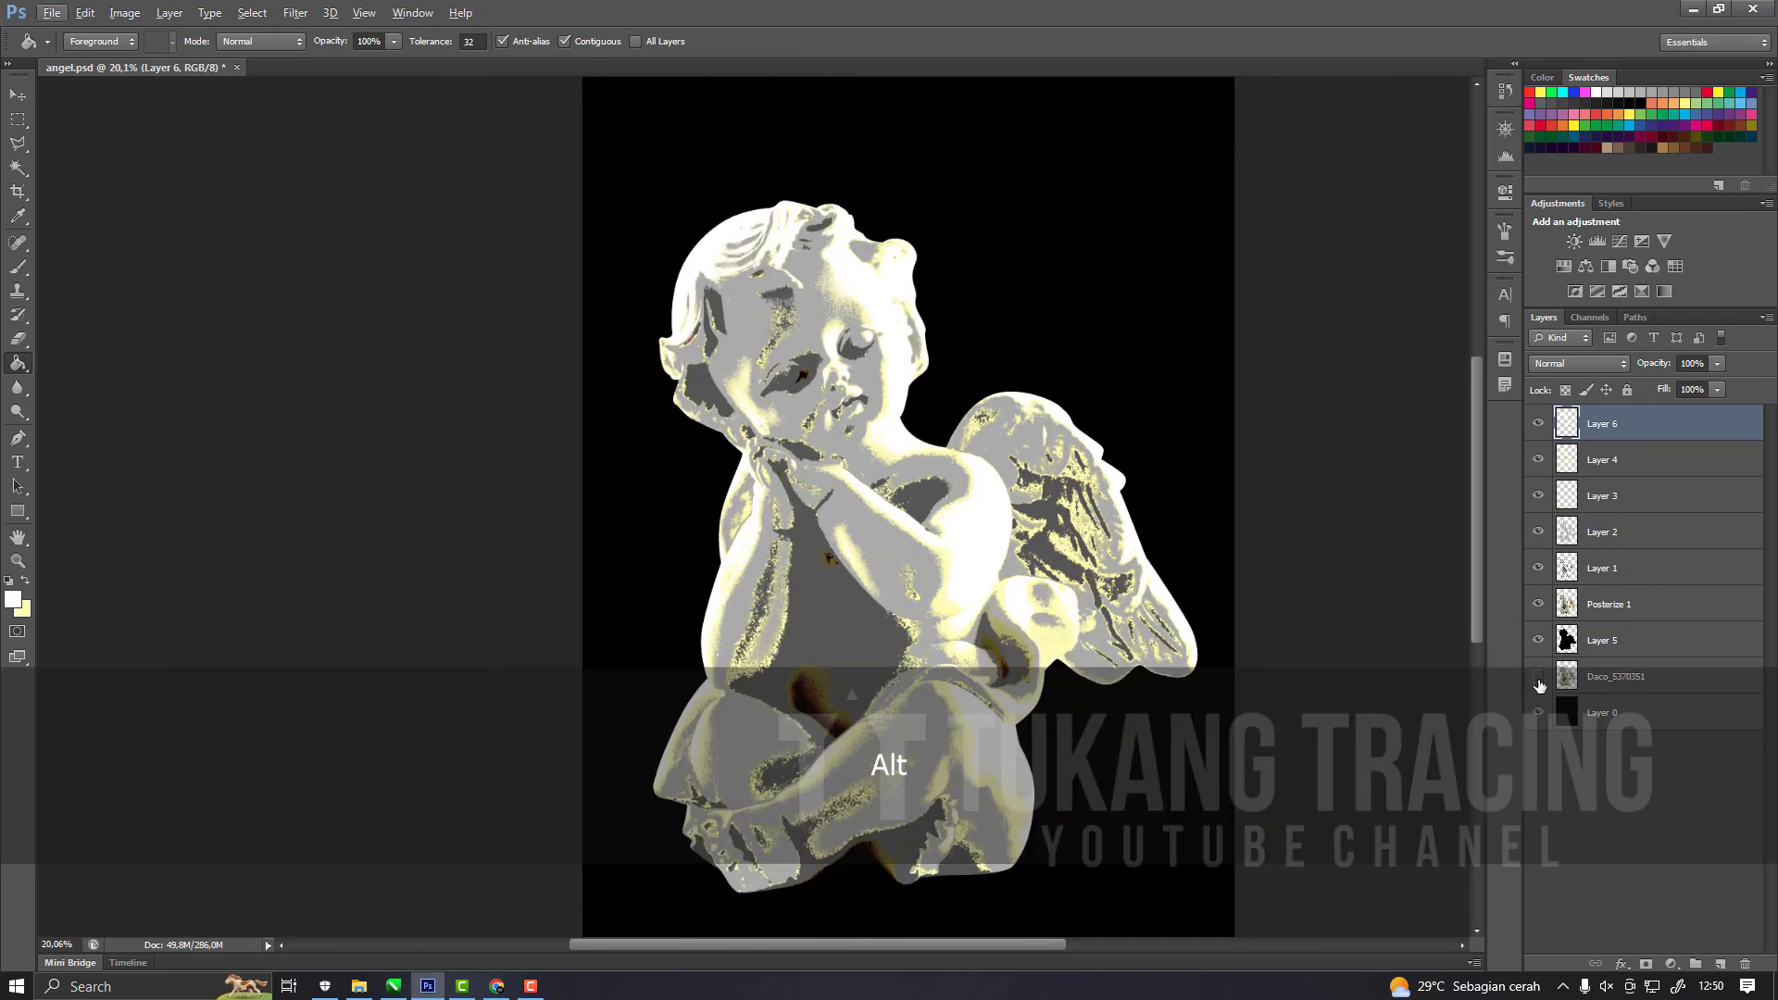
pyautogui.click(1538, 714)
pyautogui.click(1539, 713)
pyautogui.click(1539, 604)
pyautogui.scroll(3, 723, 602)
pyautogui.scroll(-3, 724, 602)
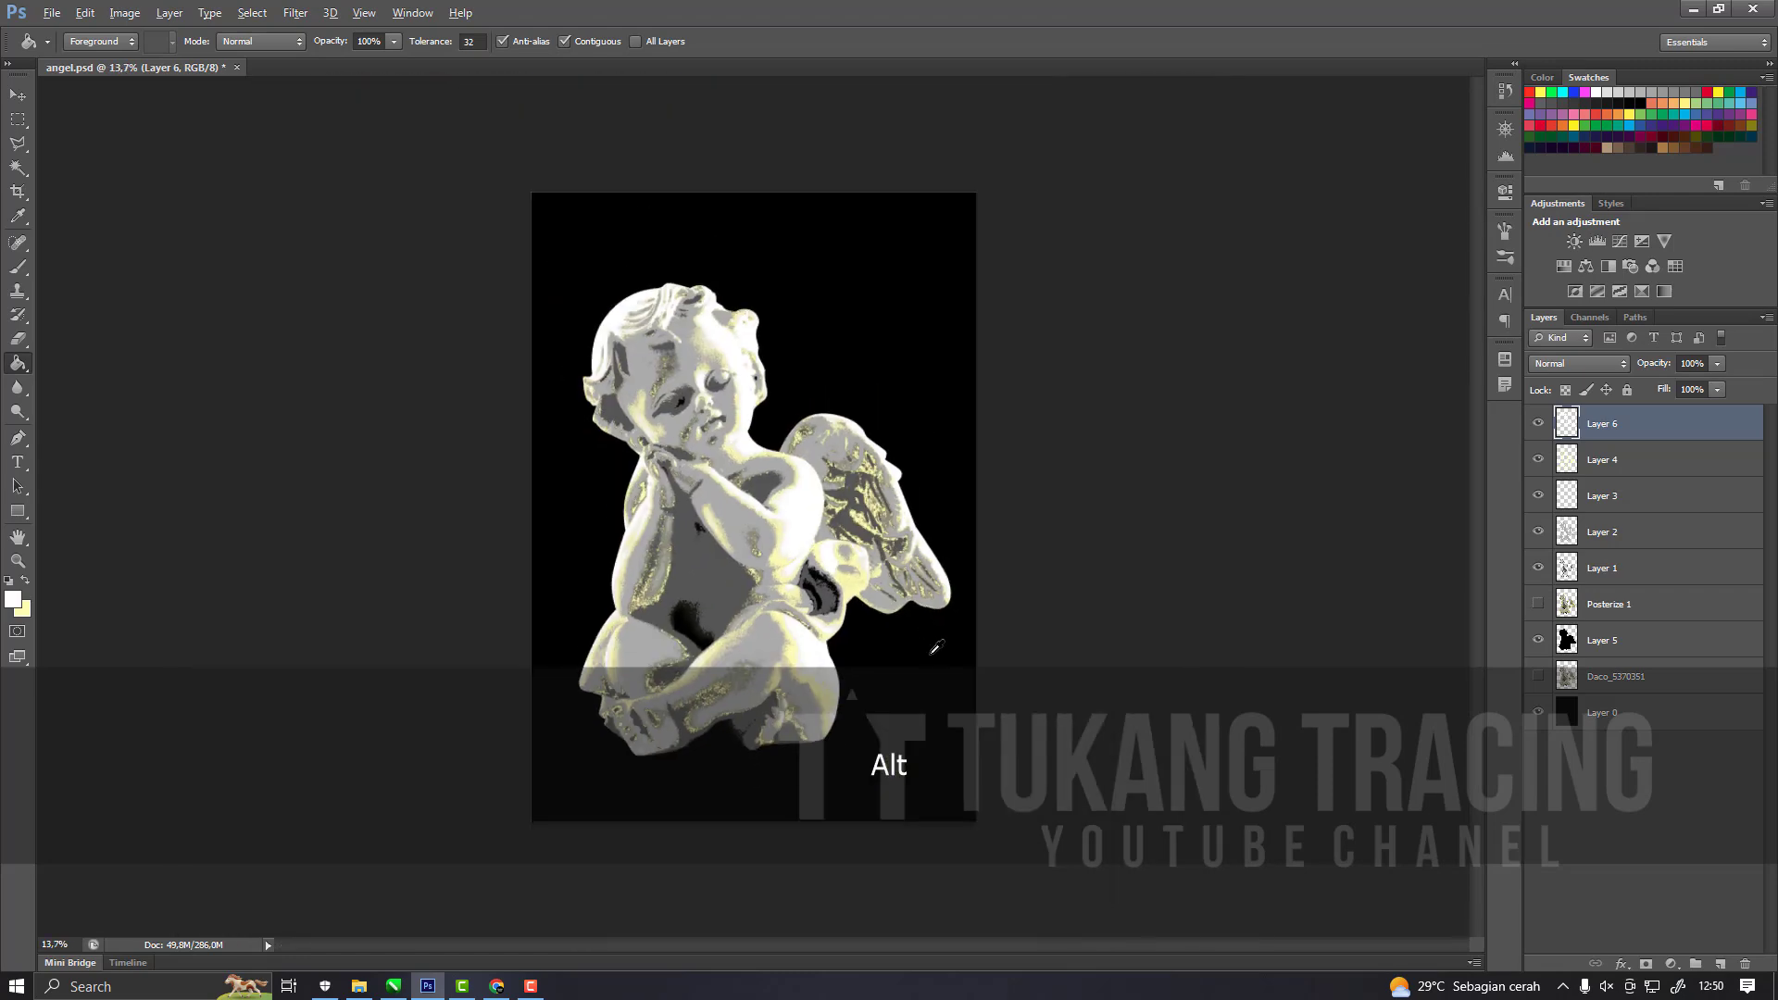
pyautogui.scroll(1, 724, 602)
pyautogui.click(17, 95)
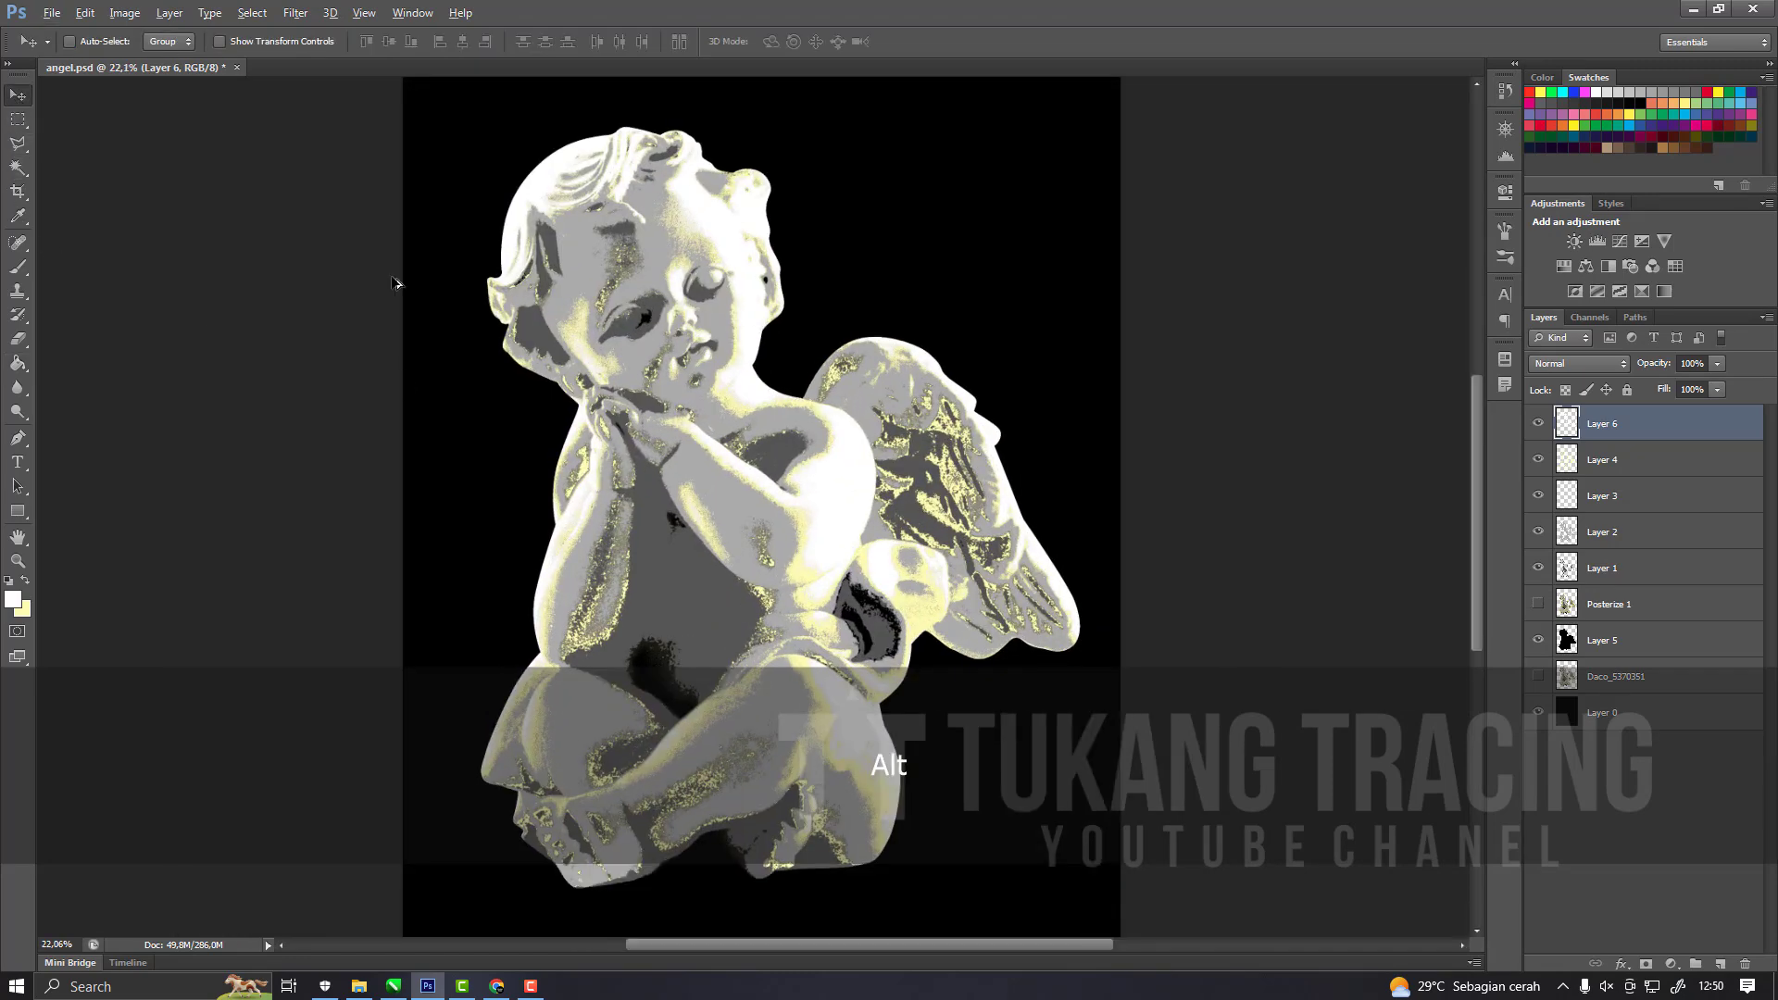
pyautogui.scroll(3, 838, 500)
pyautogui.moveTo(1542, 568); pyautogui.dragTo(1521, 634)
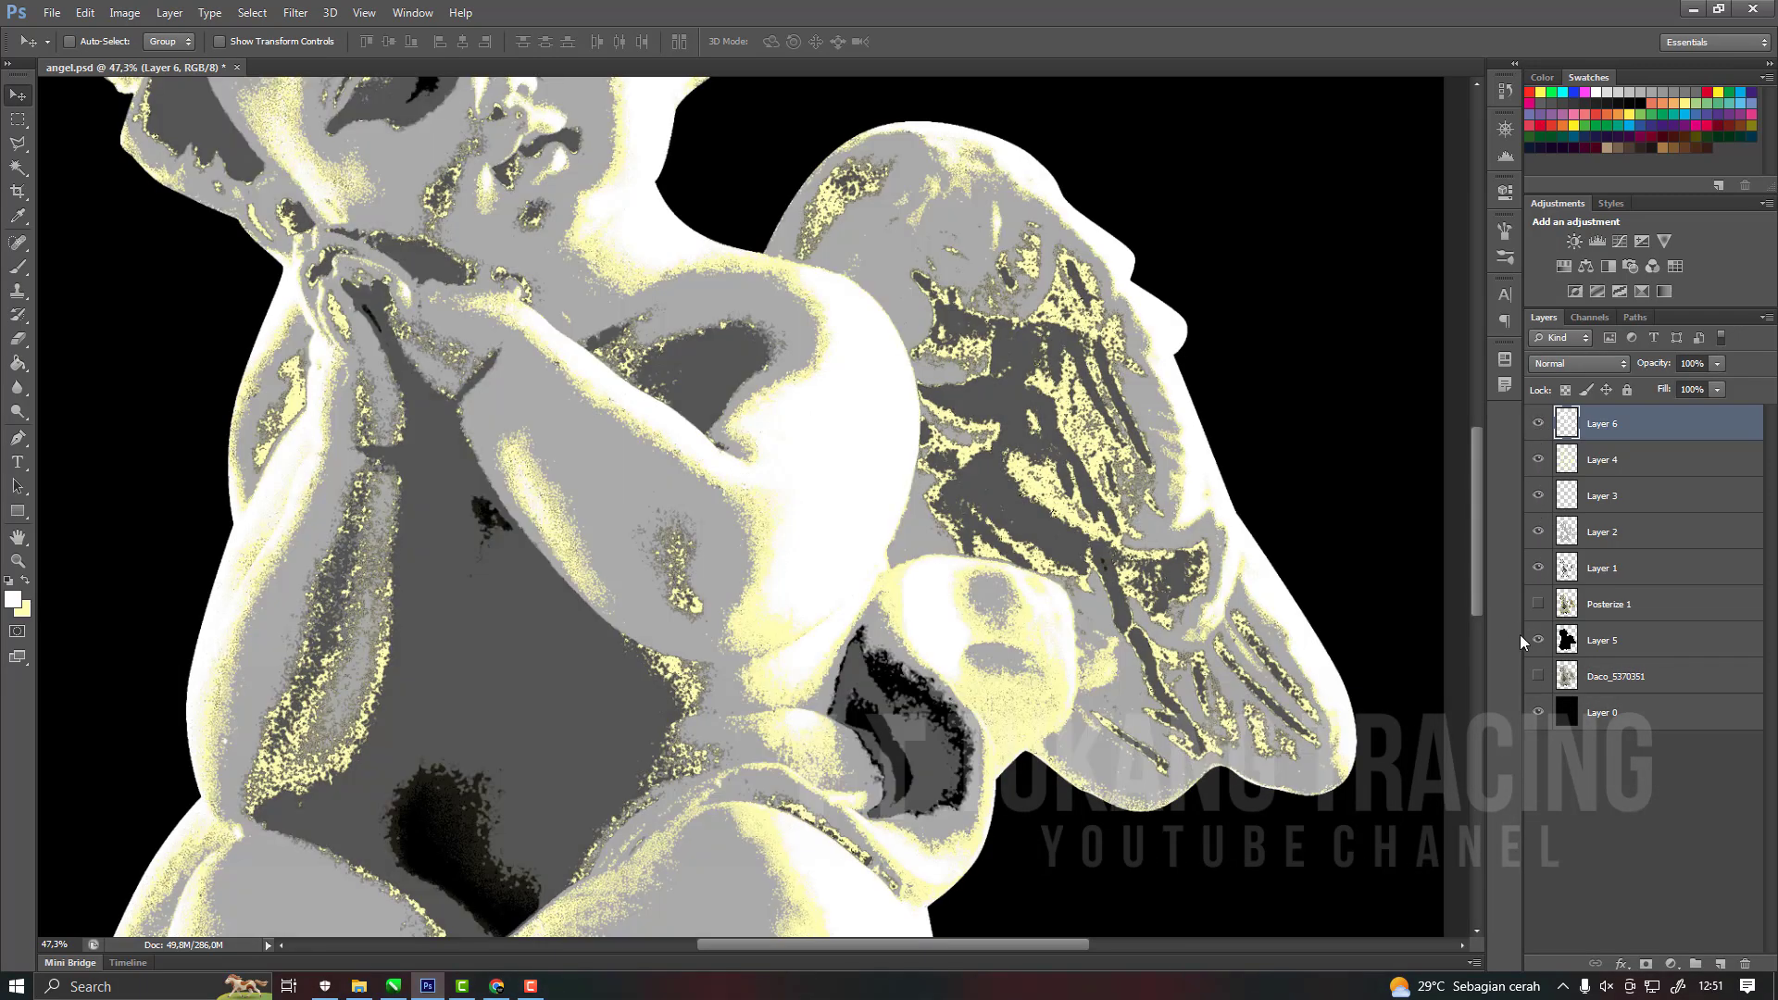
pyautogui.click(1539, 604)
pyautogui.scroll(-3, 959, 547)
pyautogui.scroll(-2, 861, 690)
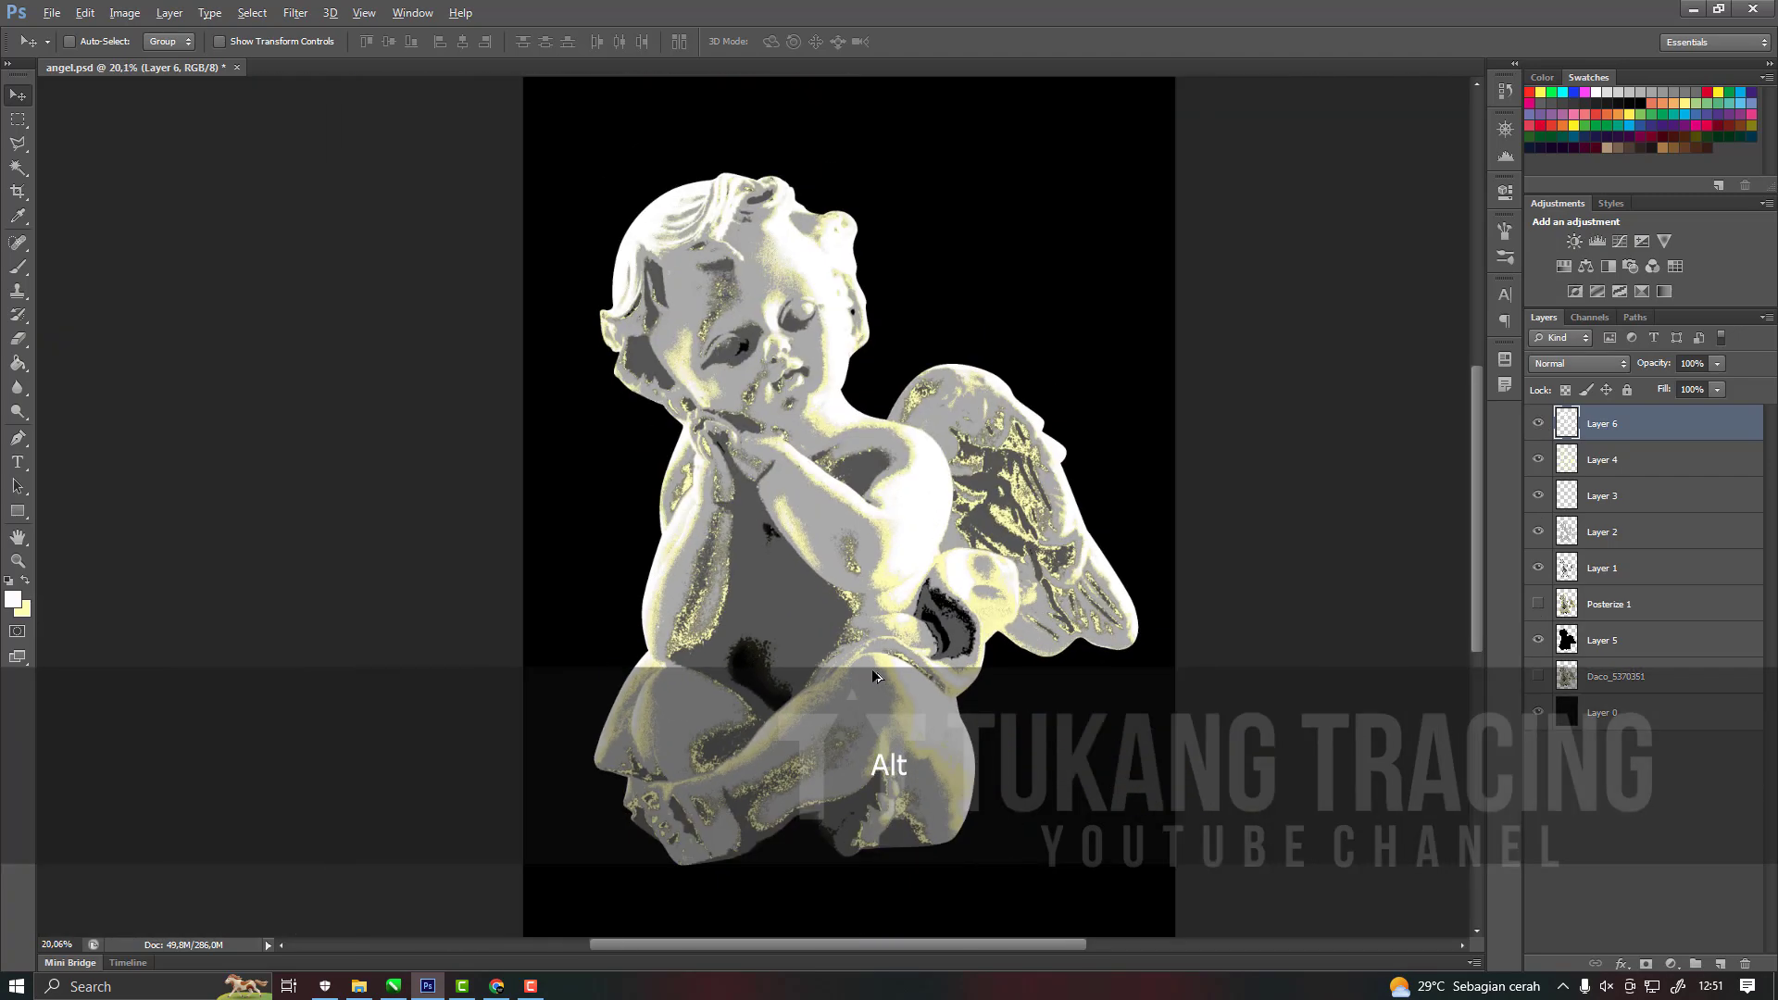
pyautogui.click(520, 991)
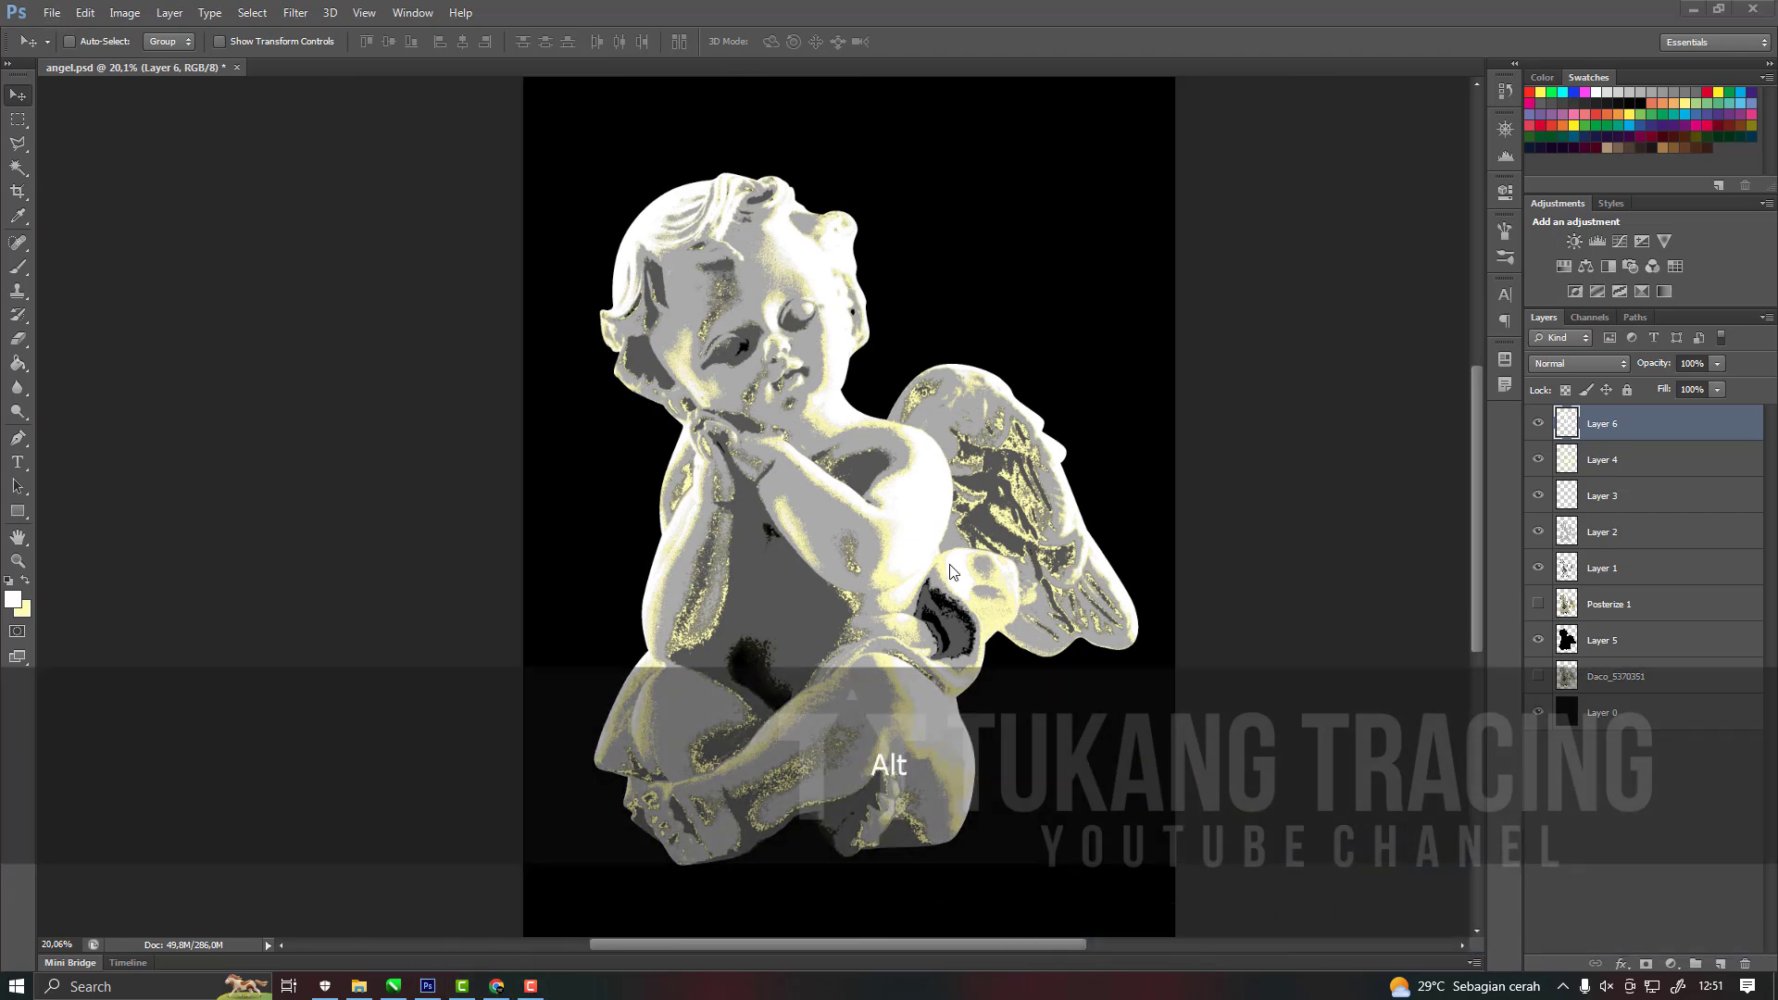
# Move the hidden Posterize 1 layer below the black silhouette on Layer 5.
pyautogui.scroll(1, 882, 638)
pyautogui.scroll(-2, 936, 634)
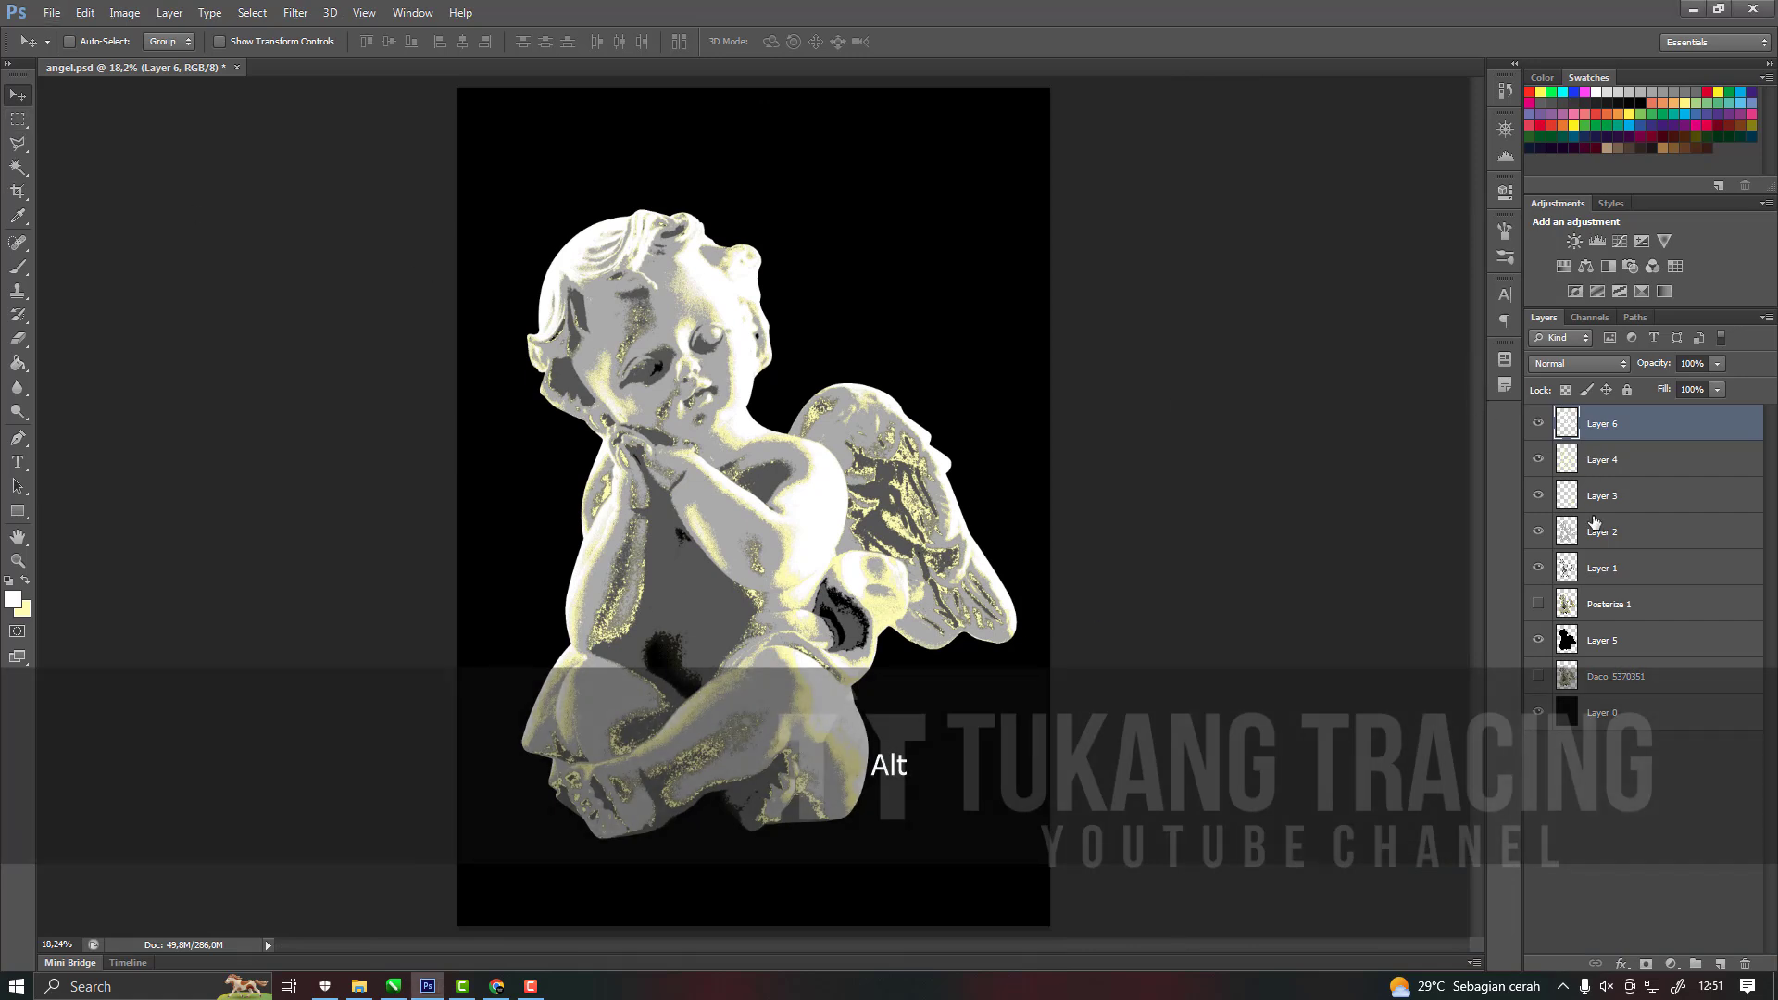
pyautogui.click(1595, 458)
pyautogui.click(1603, 569)
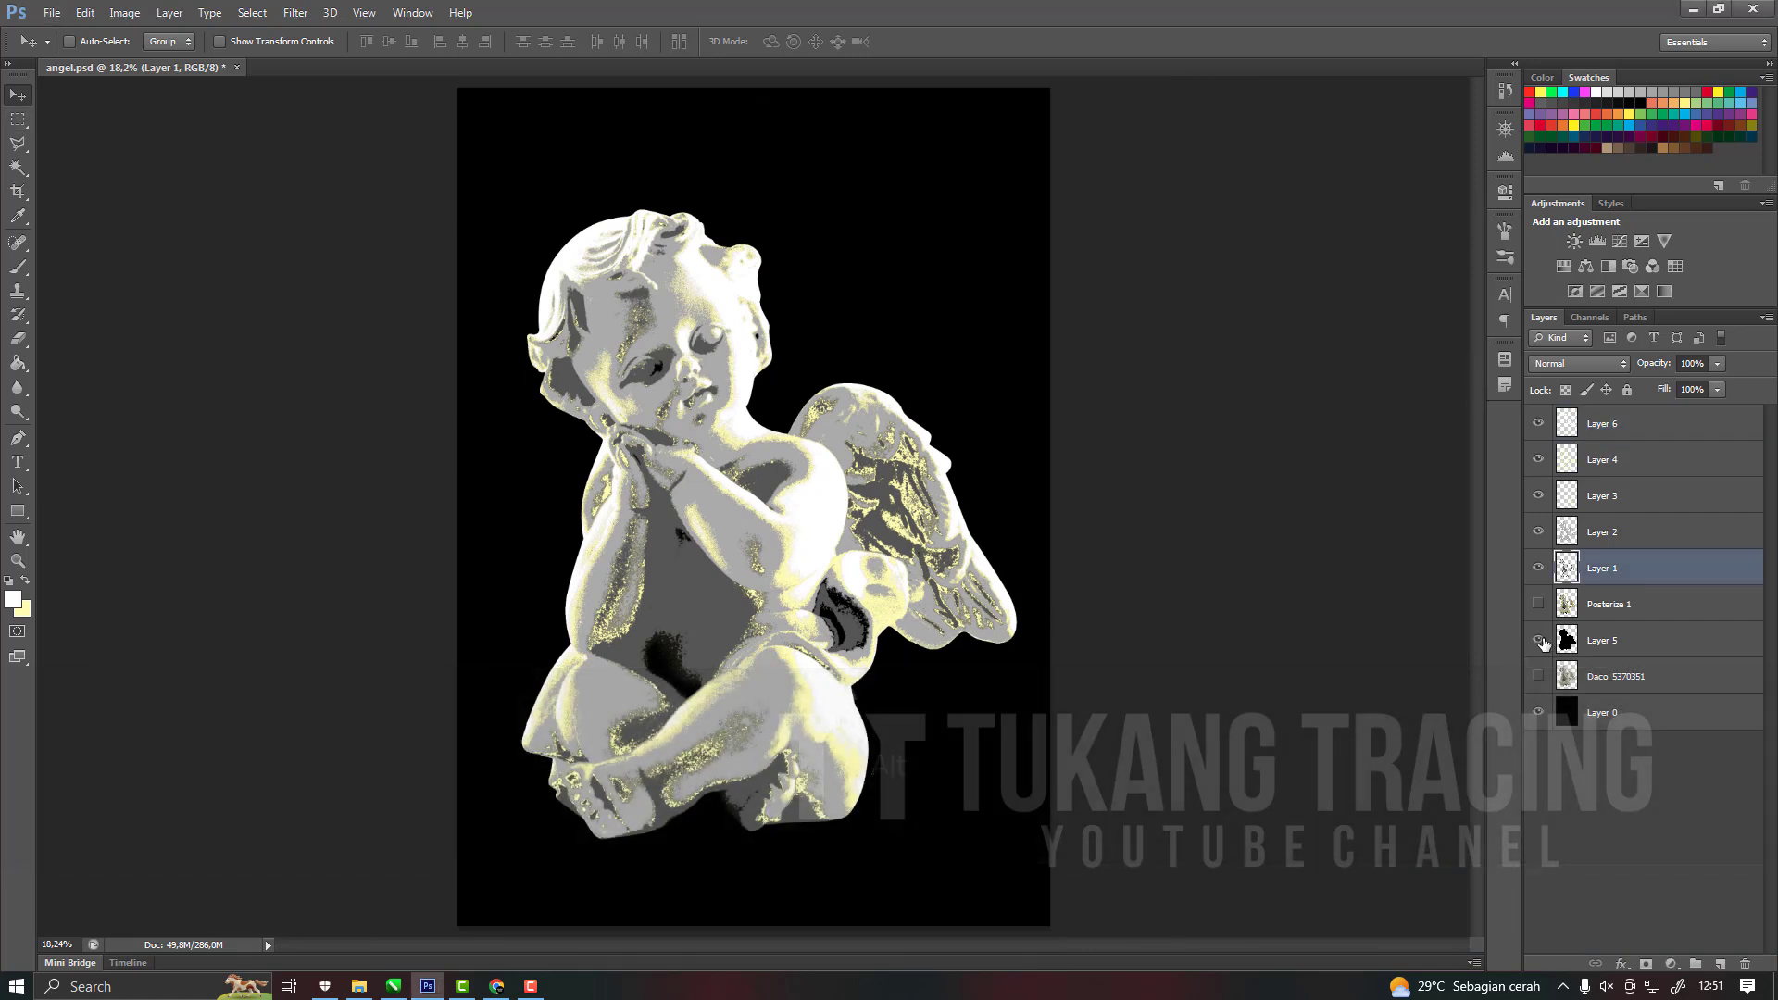
pyautogui.click(1565, 609)
pyautogui.hotkey('ctrl', '[')
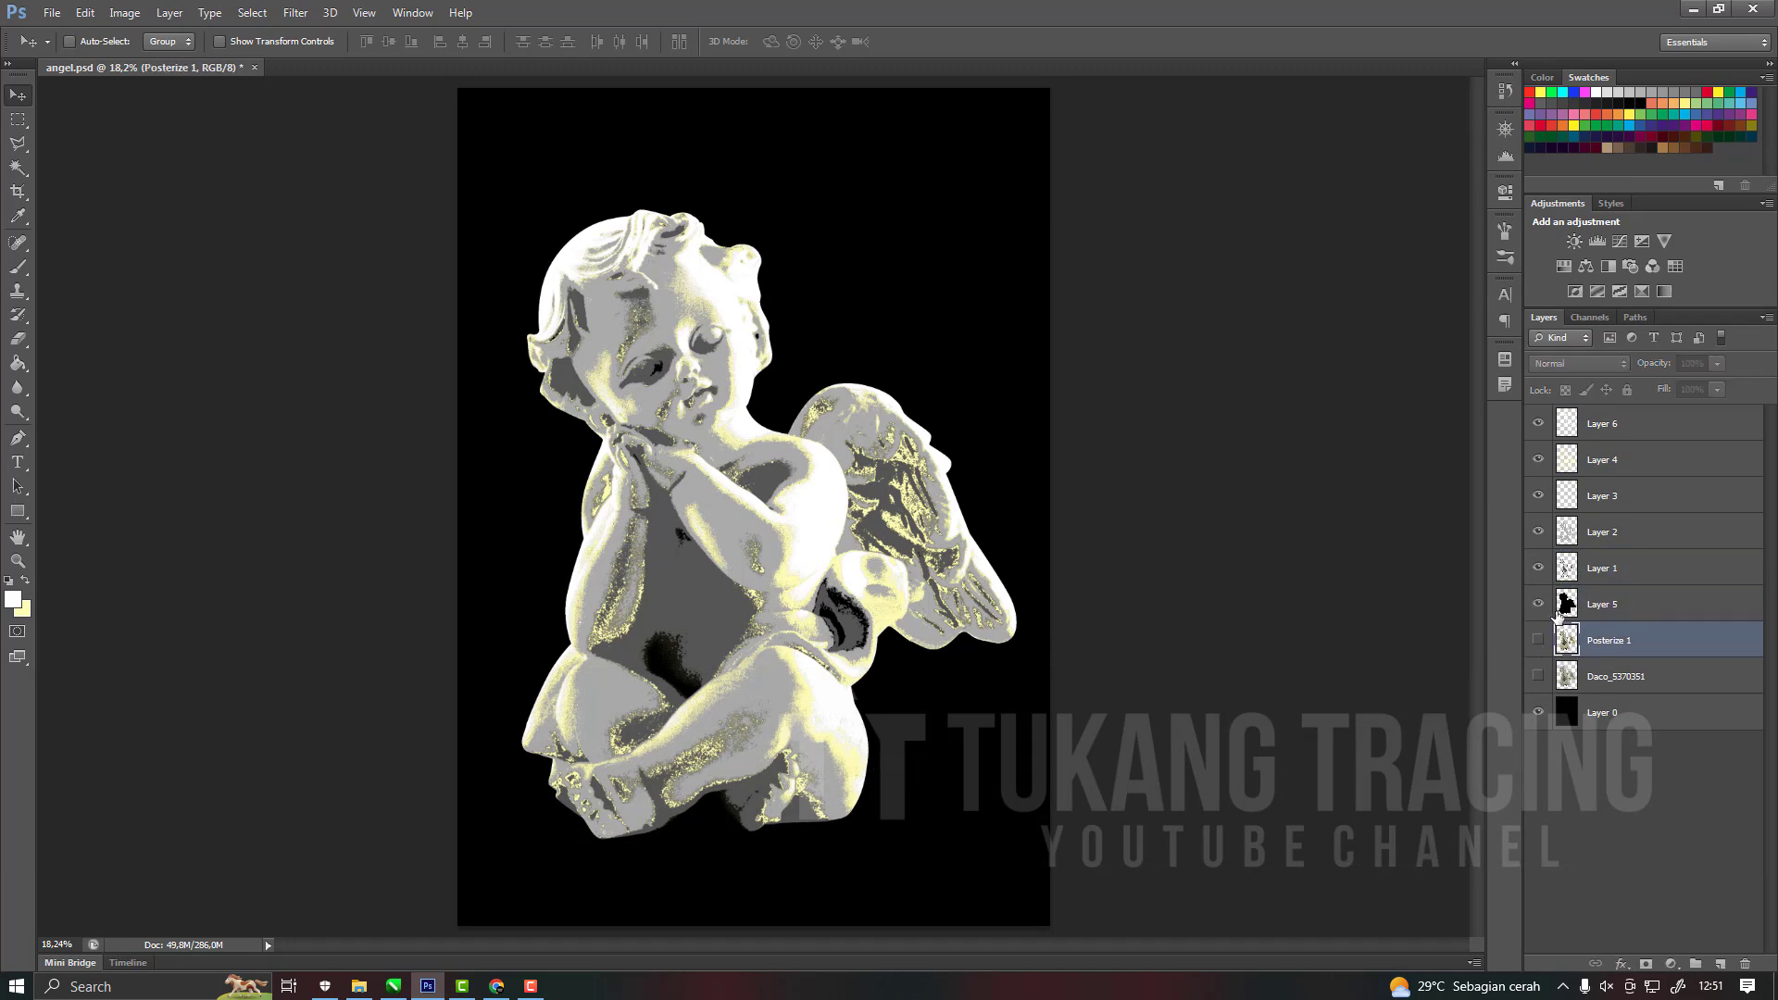
# Create a new layer above Layer 6 and select a thin rectangular border along the canvas edges.
pyautogui.click(1612, 423)
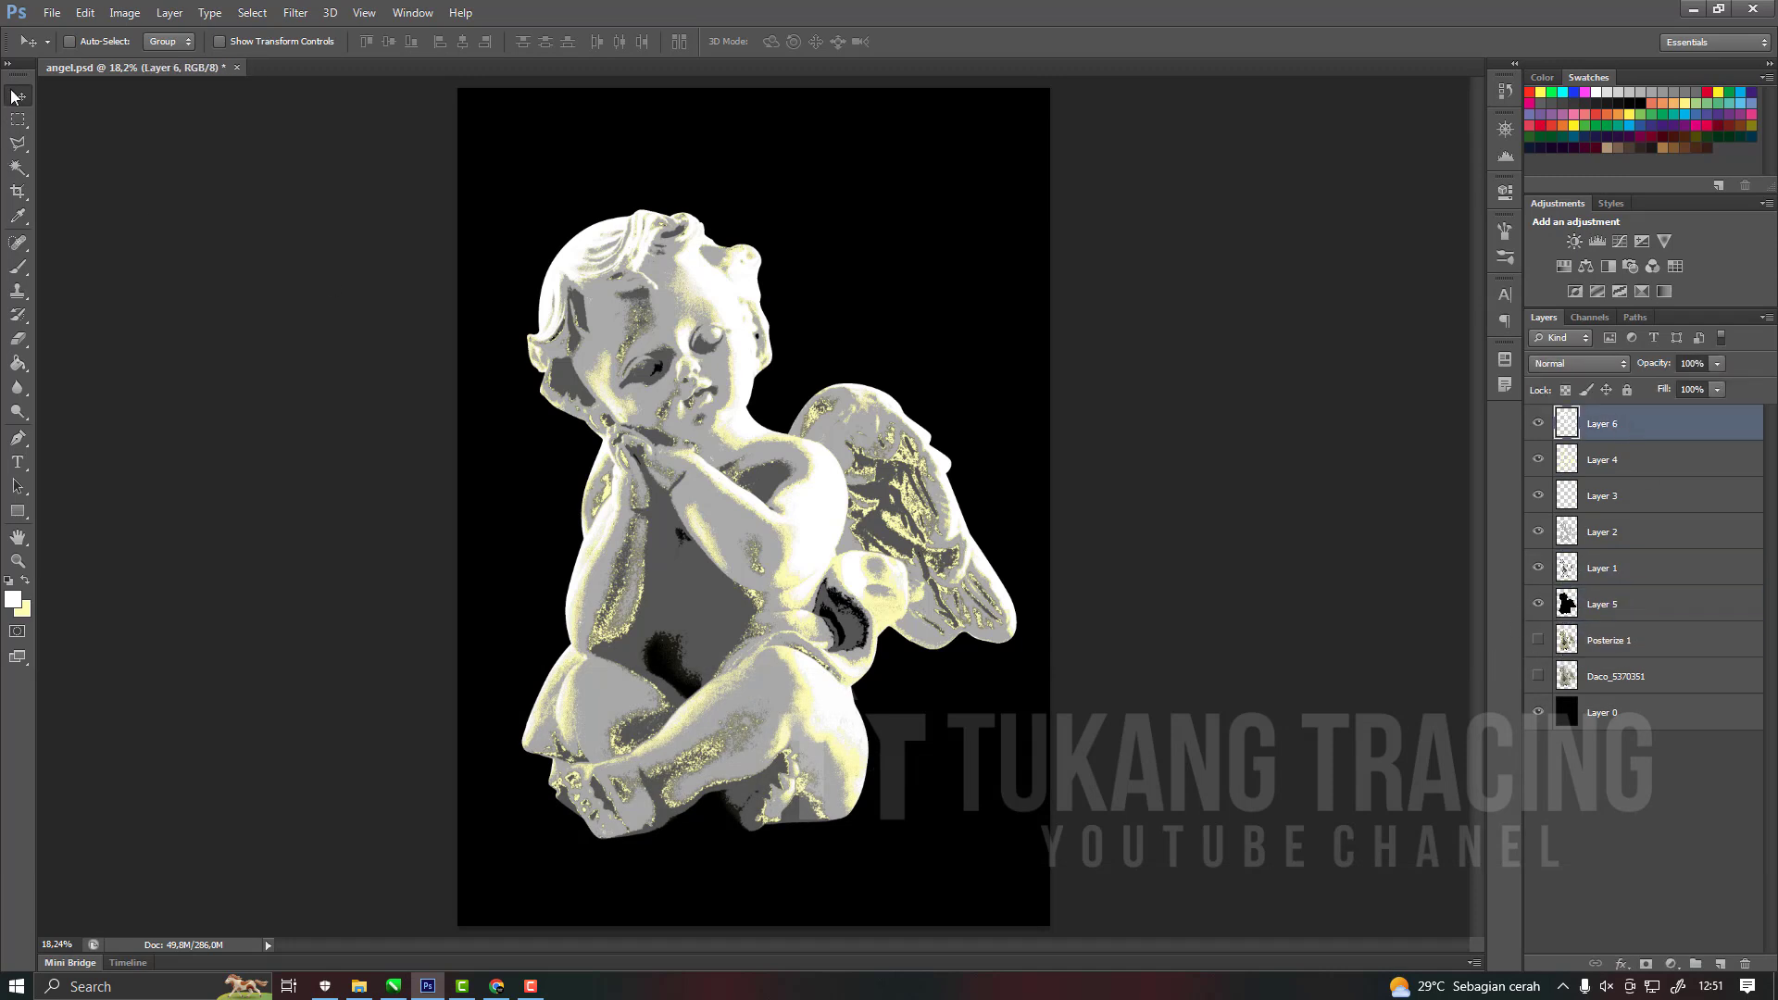
pyautogui.click(1720, 965)
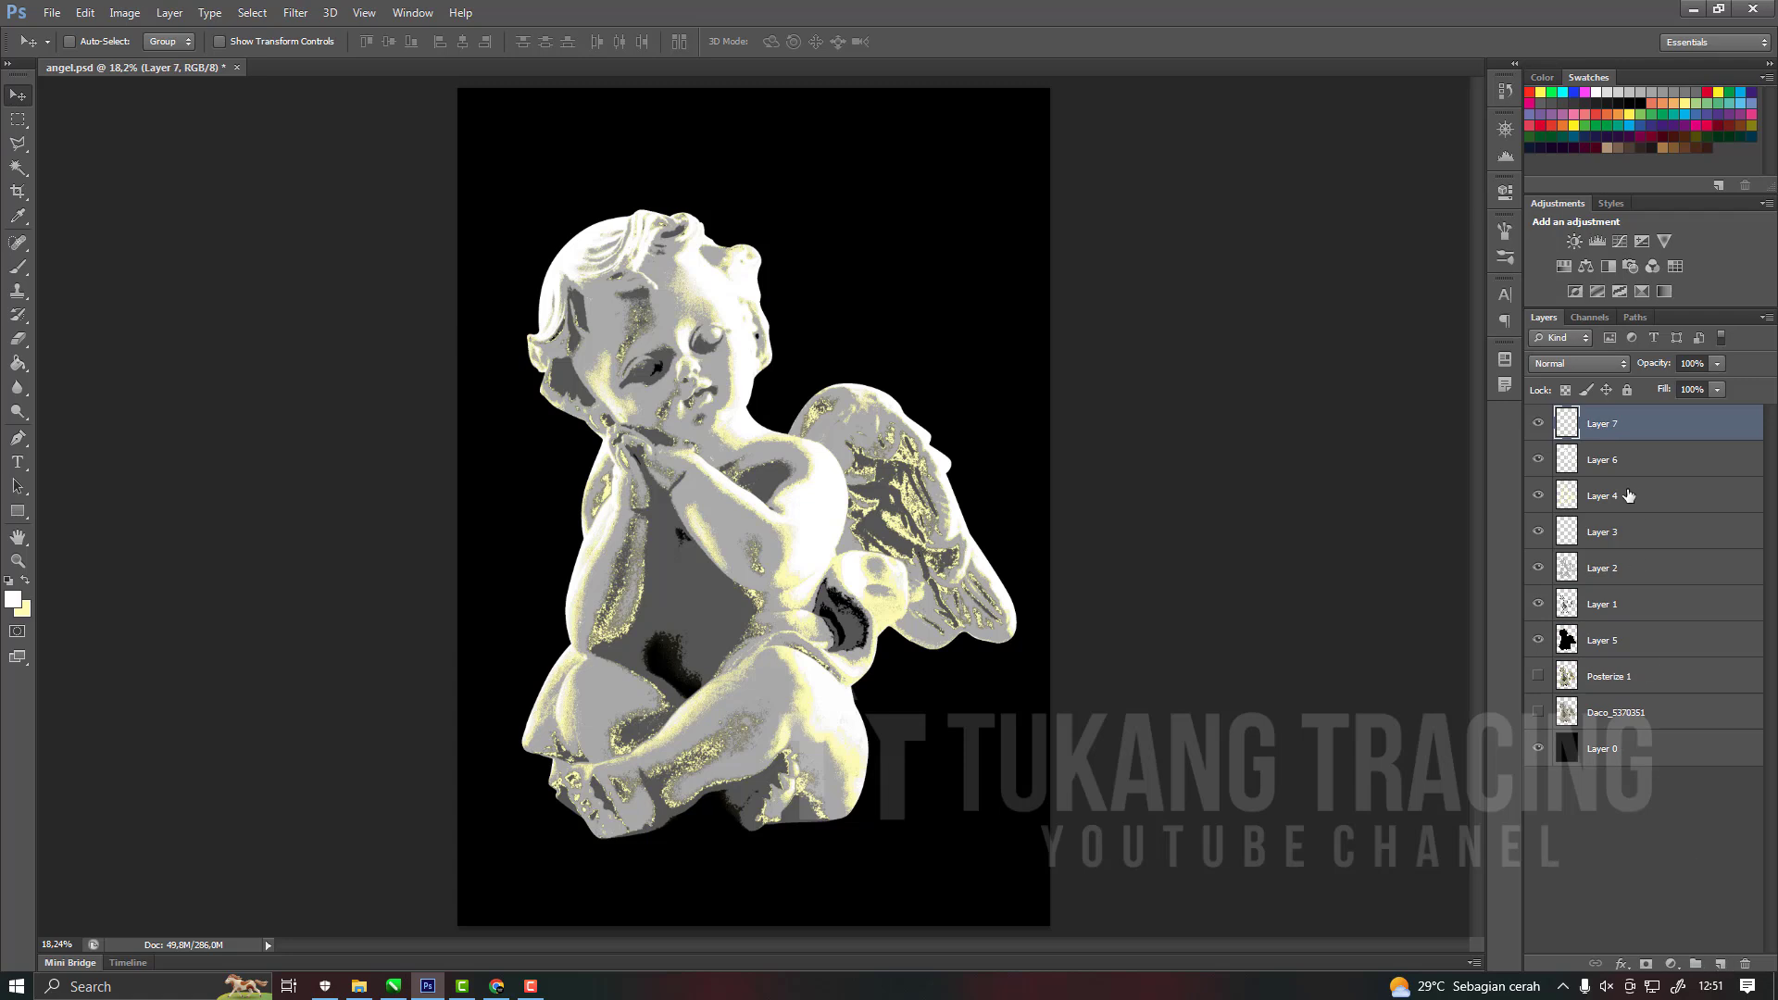
pyautogui.click(24, 127)
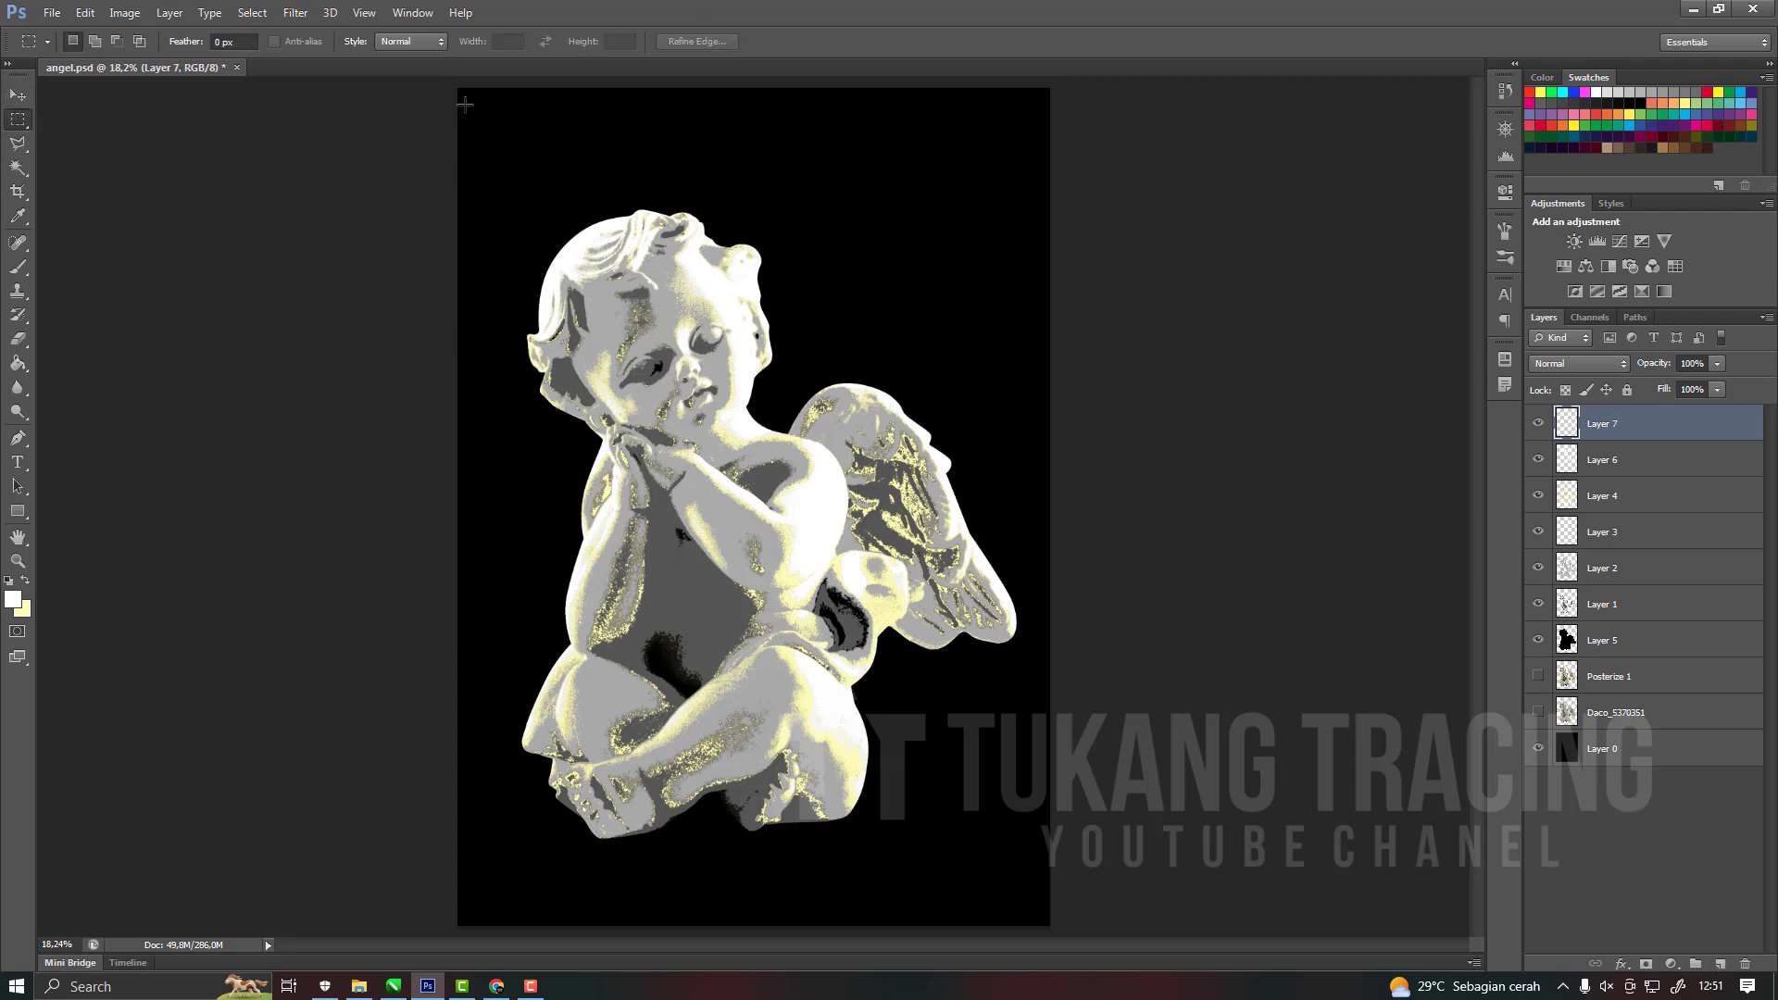
pyautogui.moveTo(461, 97); pyautogui.dragTo(913, 912)
pyautogui.hotkey('ctrl', 'z')
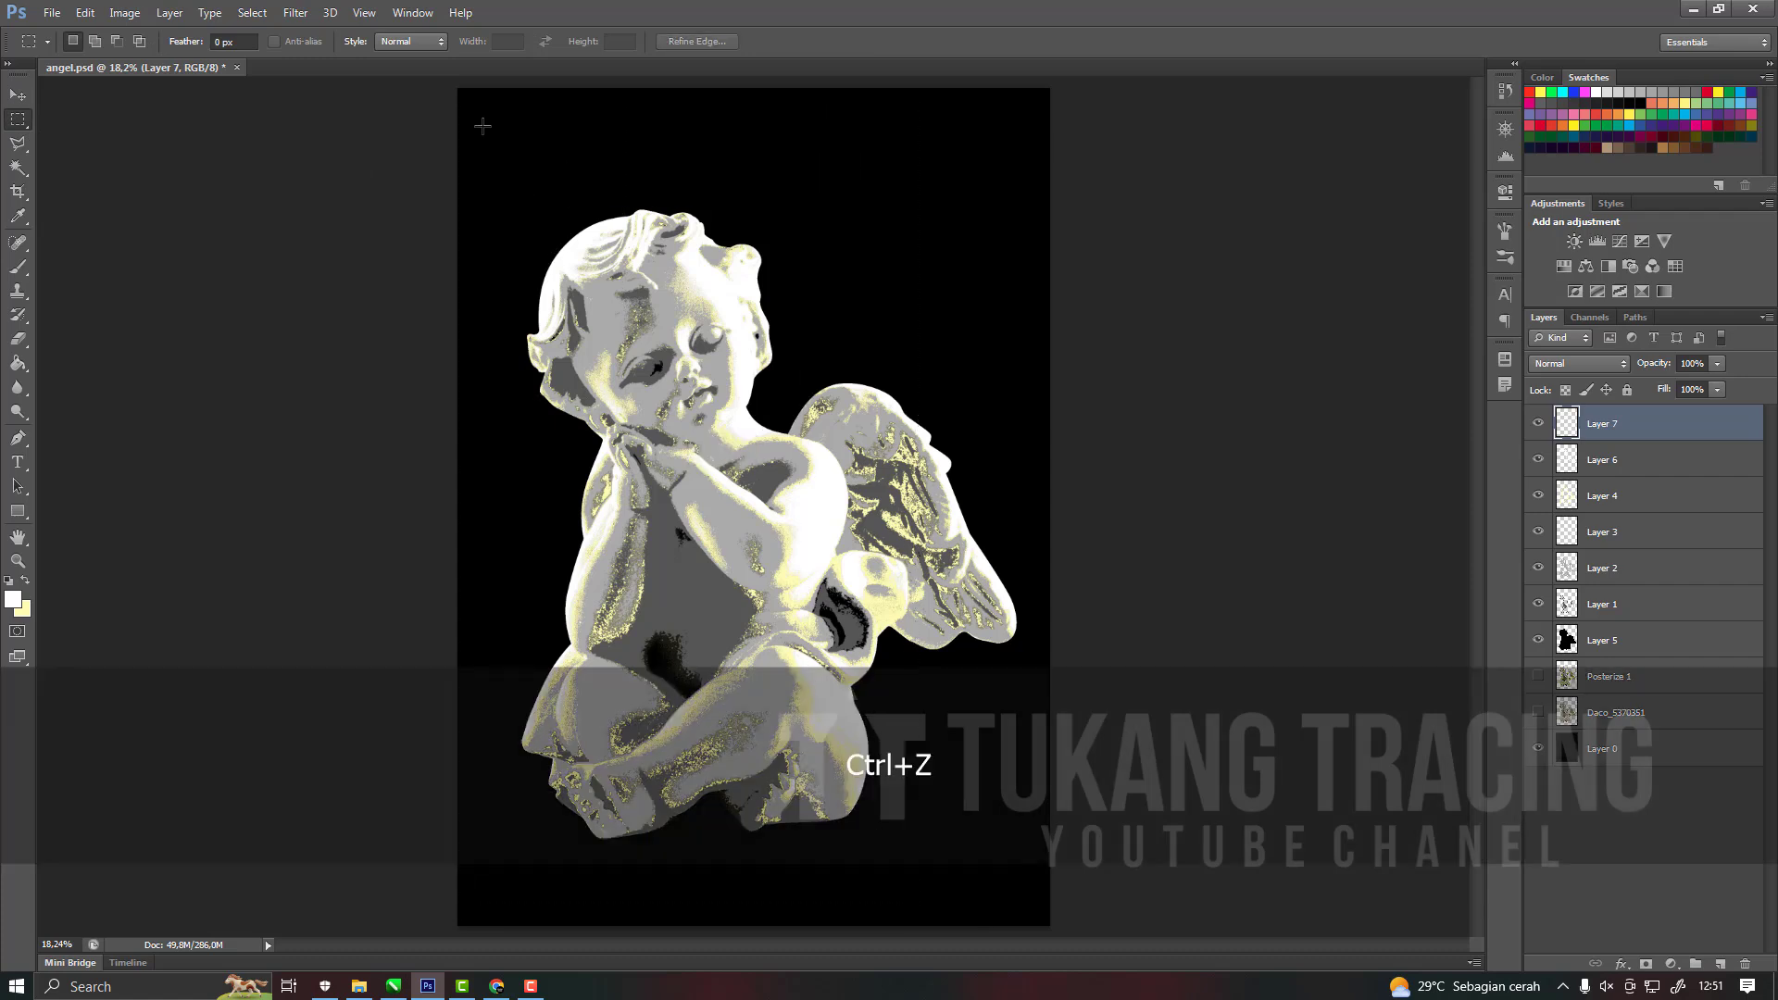
pyautogui.moveTo(468, 96)
pyautogui.mouseDown()
pyautogui.moveTo(945, 903)
pyautogui.moveTo(996, 861)
pyautogui.moveTo(1038, 915)
pyautogui.mouseUp()
pyautogui.click(252, 13)
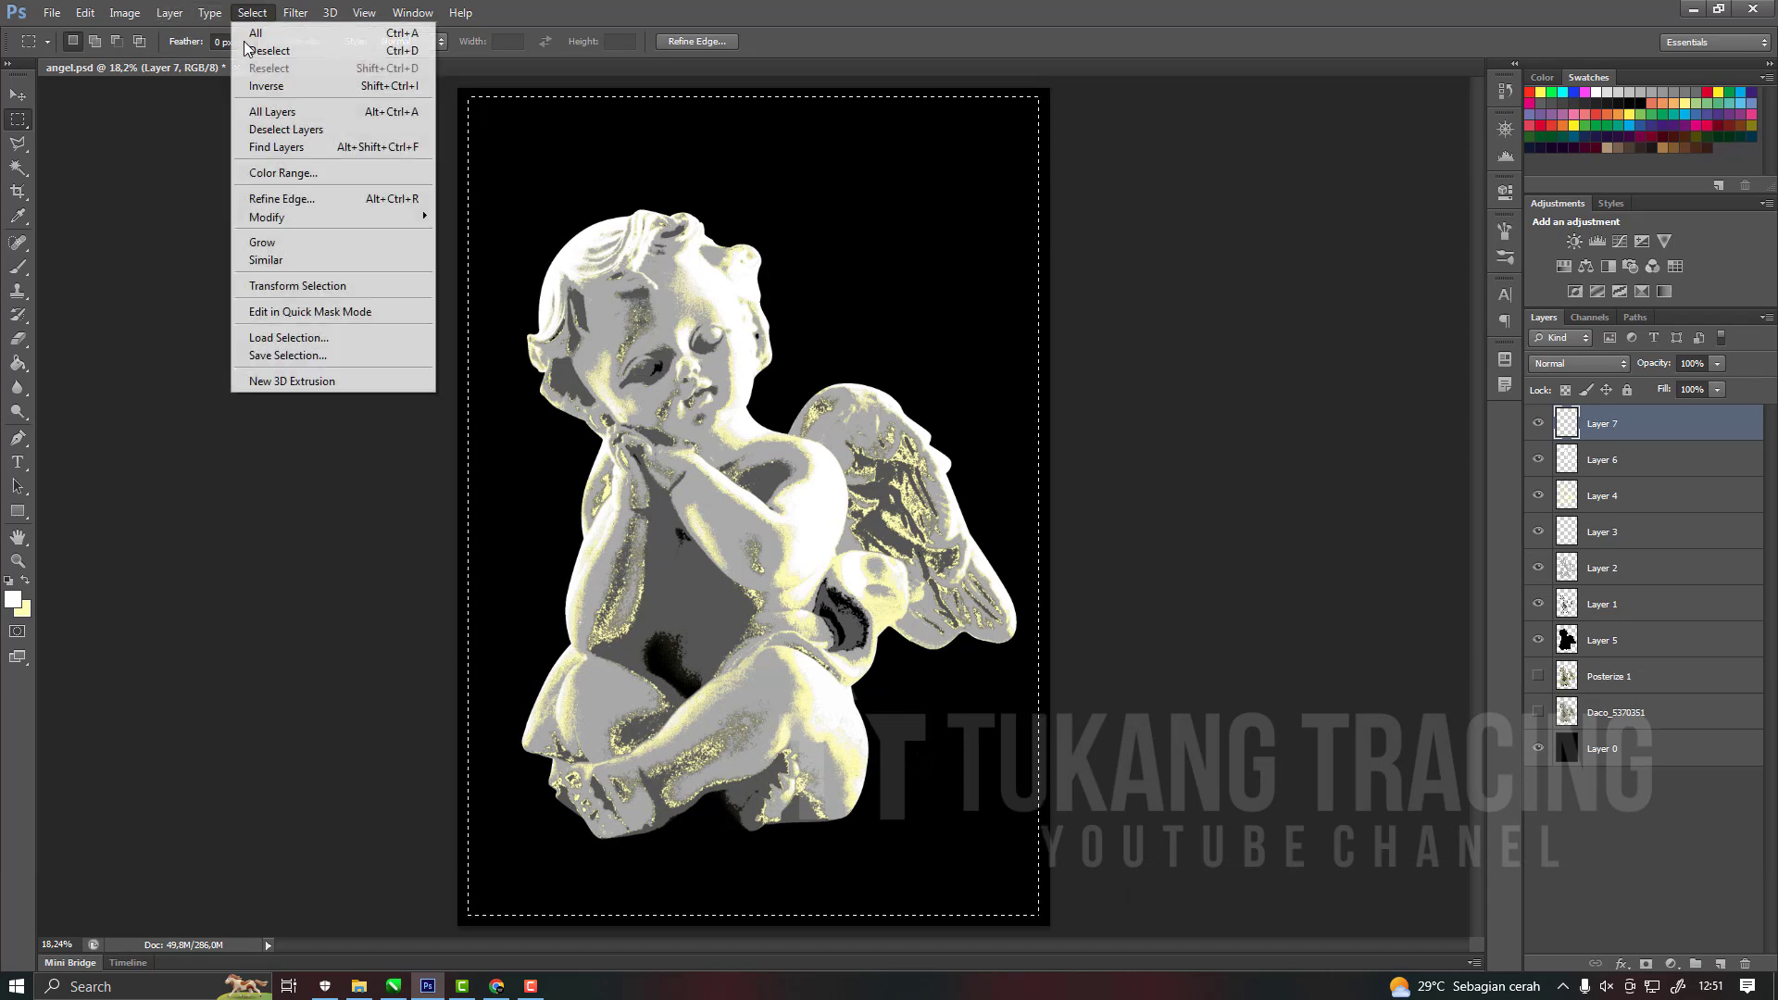
pyautogui.click(273, 88)
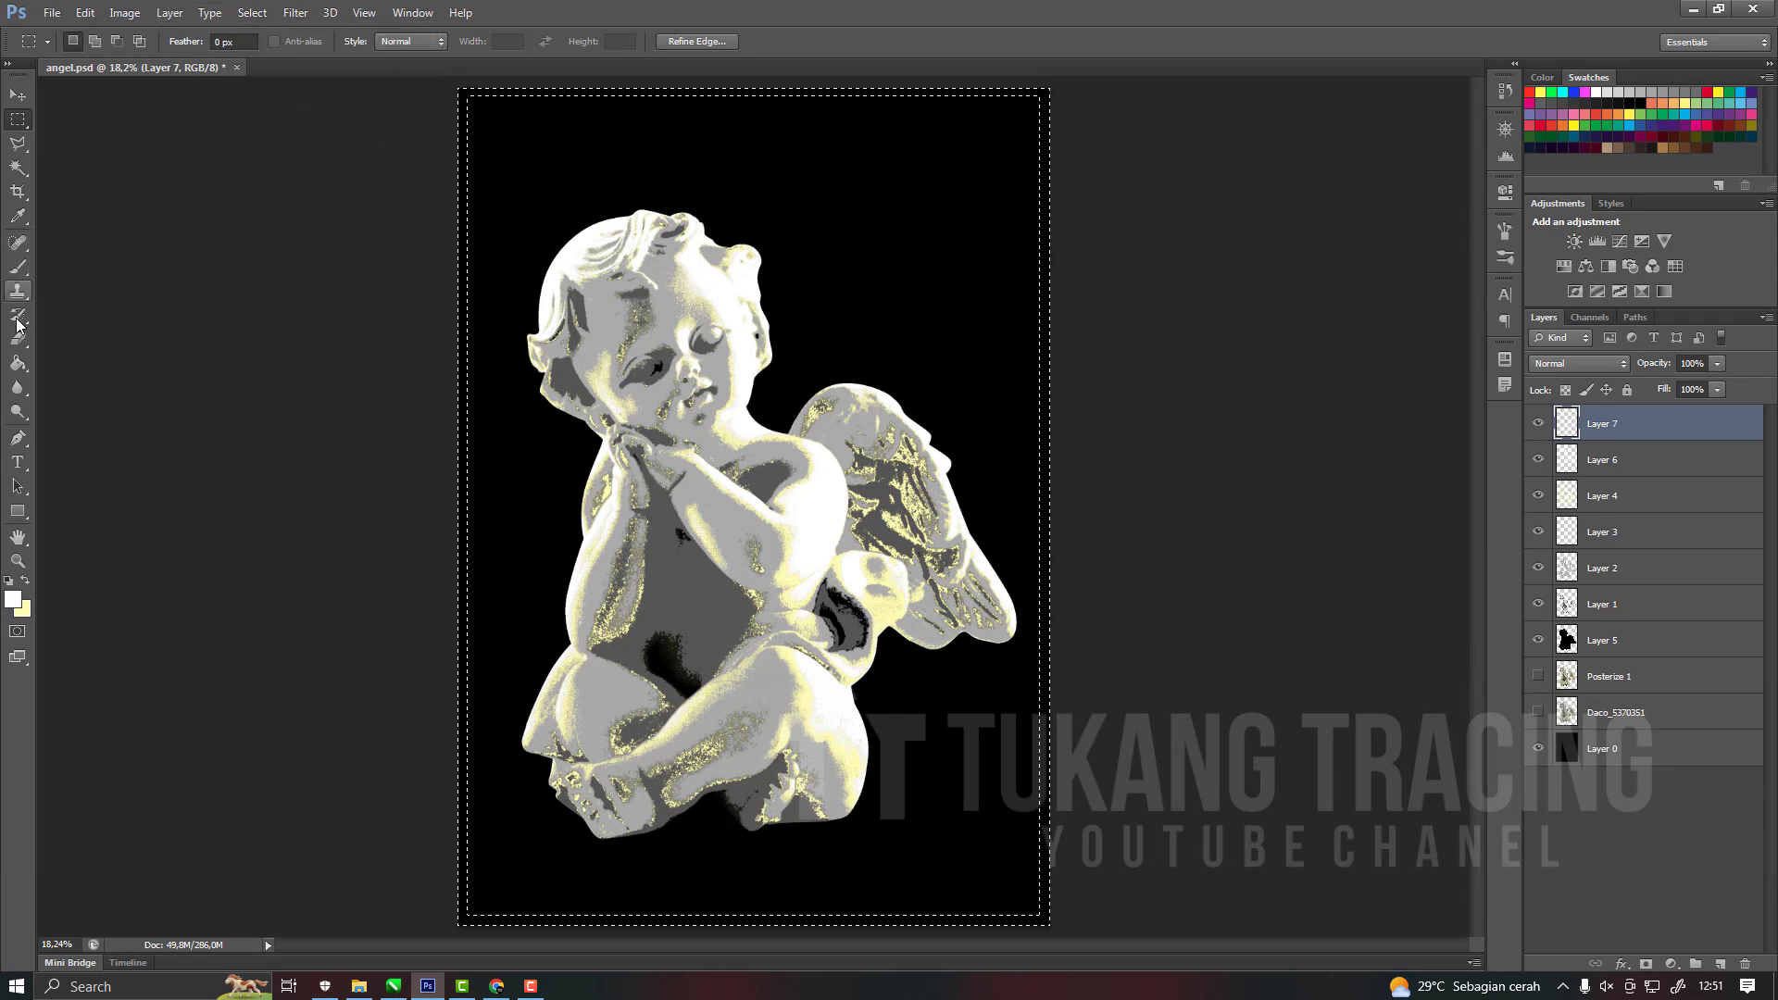
# Fill the border selection with red (ff0000) on the new layer and deselect.
pyautogui.click(18, 363)
pyautogui.click(24, 580)
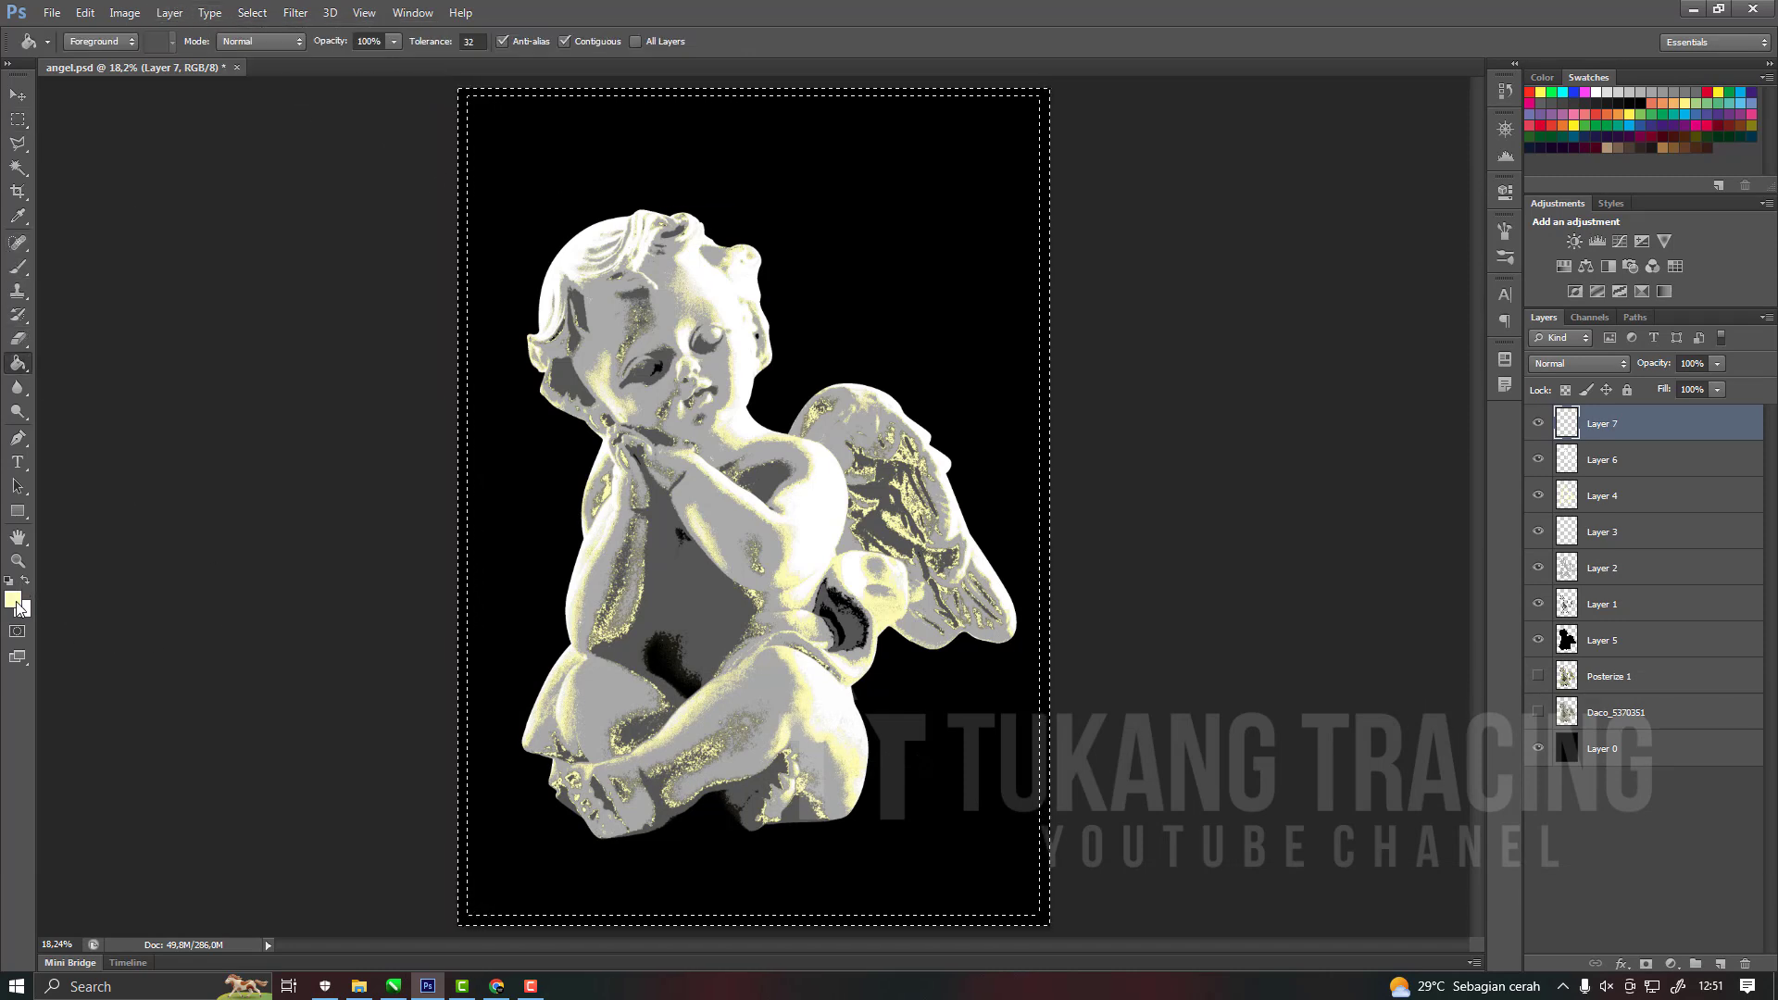
pyautogui.click(13, 599)
pyautogui.moveTo(1491, 500); pyautogui.dragTo(1608, 402)
pyautogui.click(1601, 450)
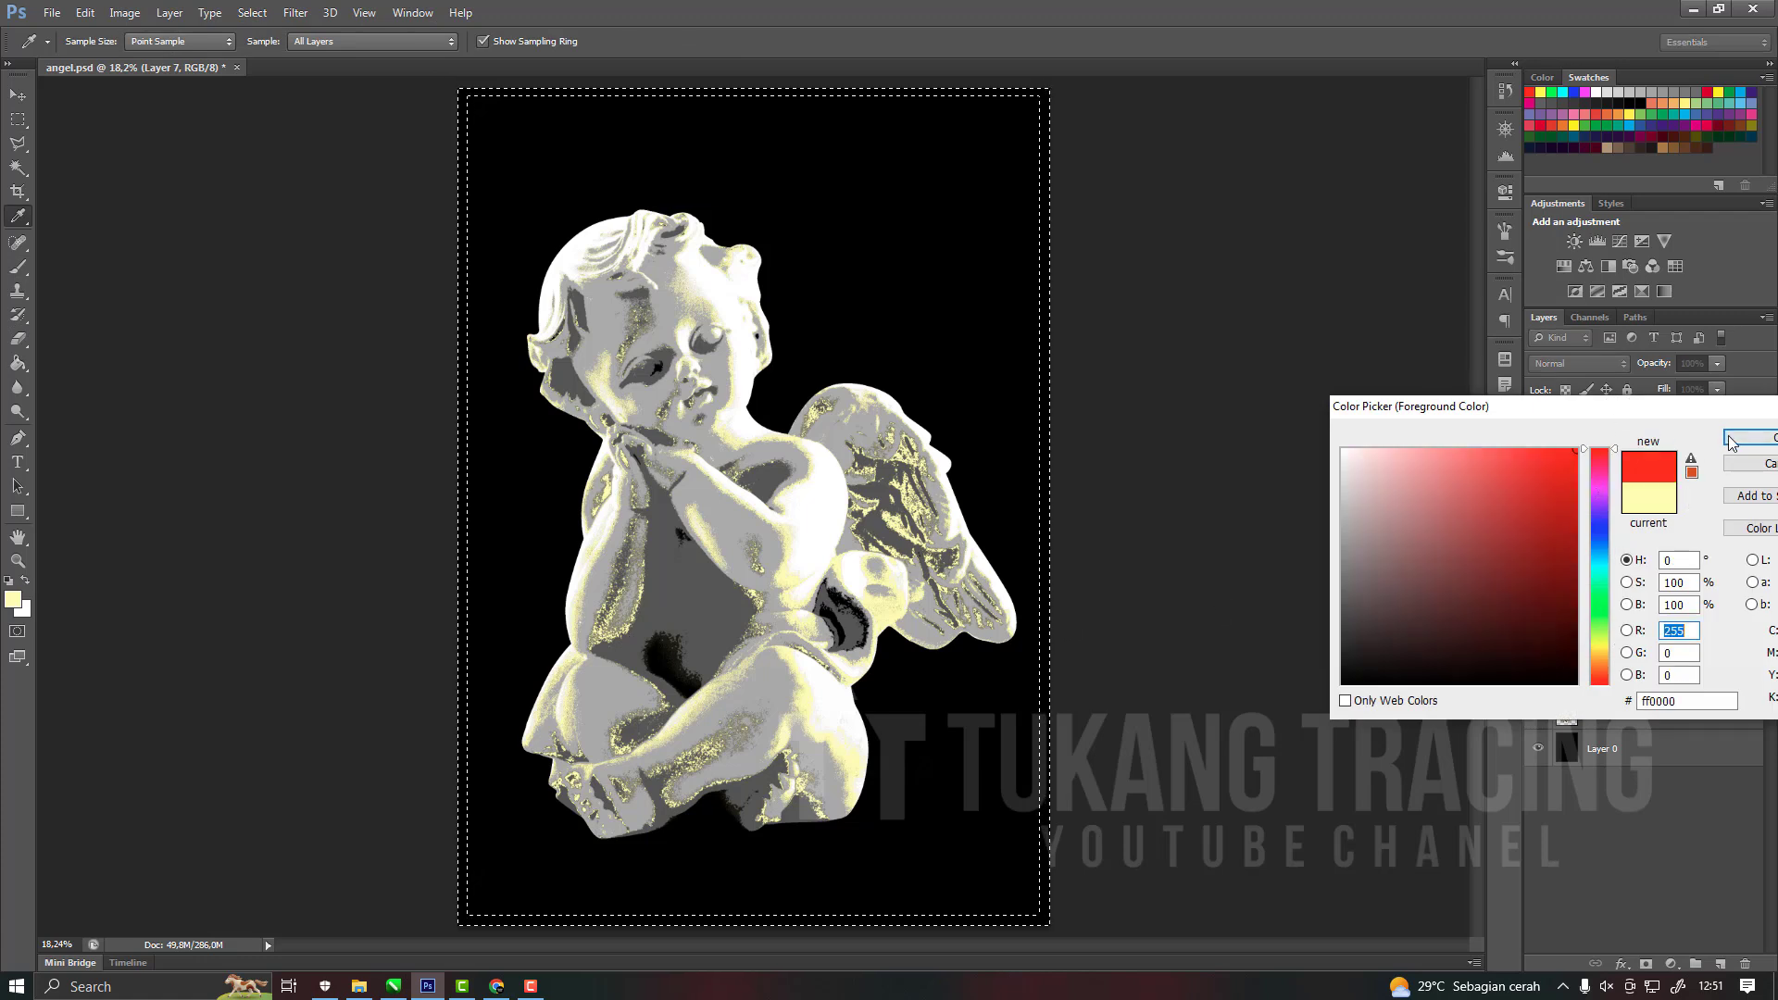
pyautogui.click(1749, 438)
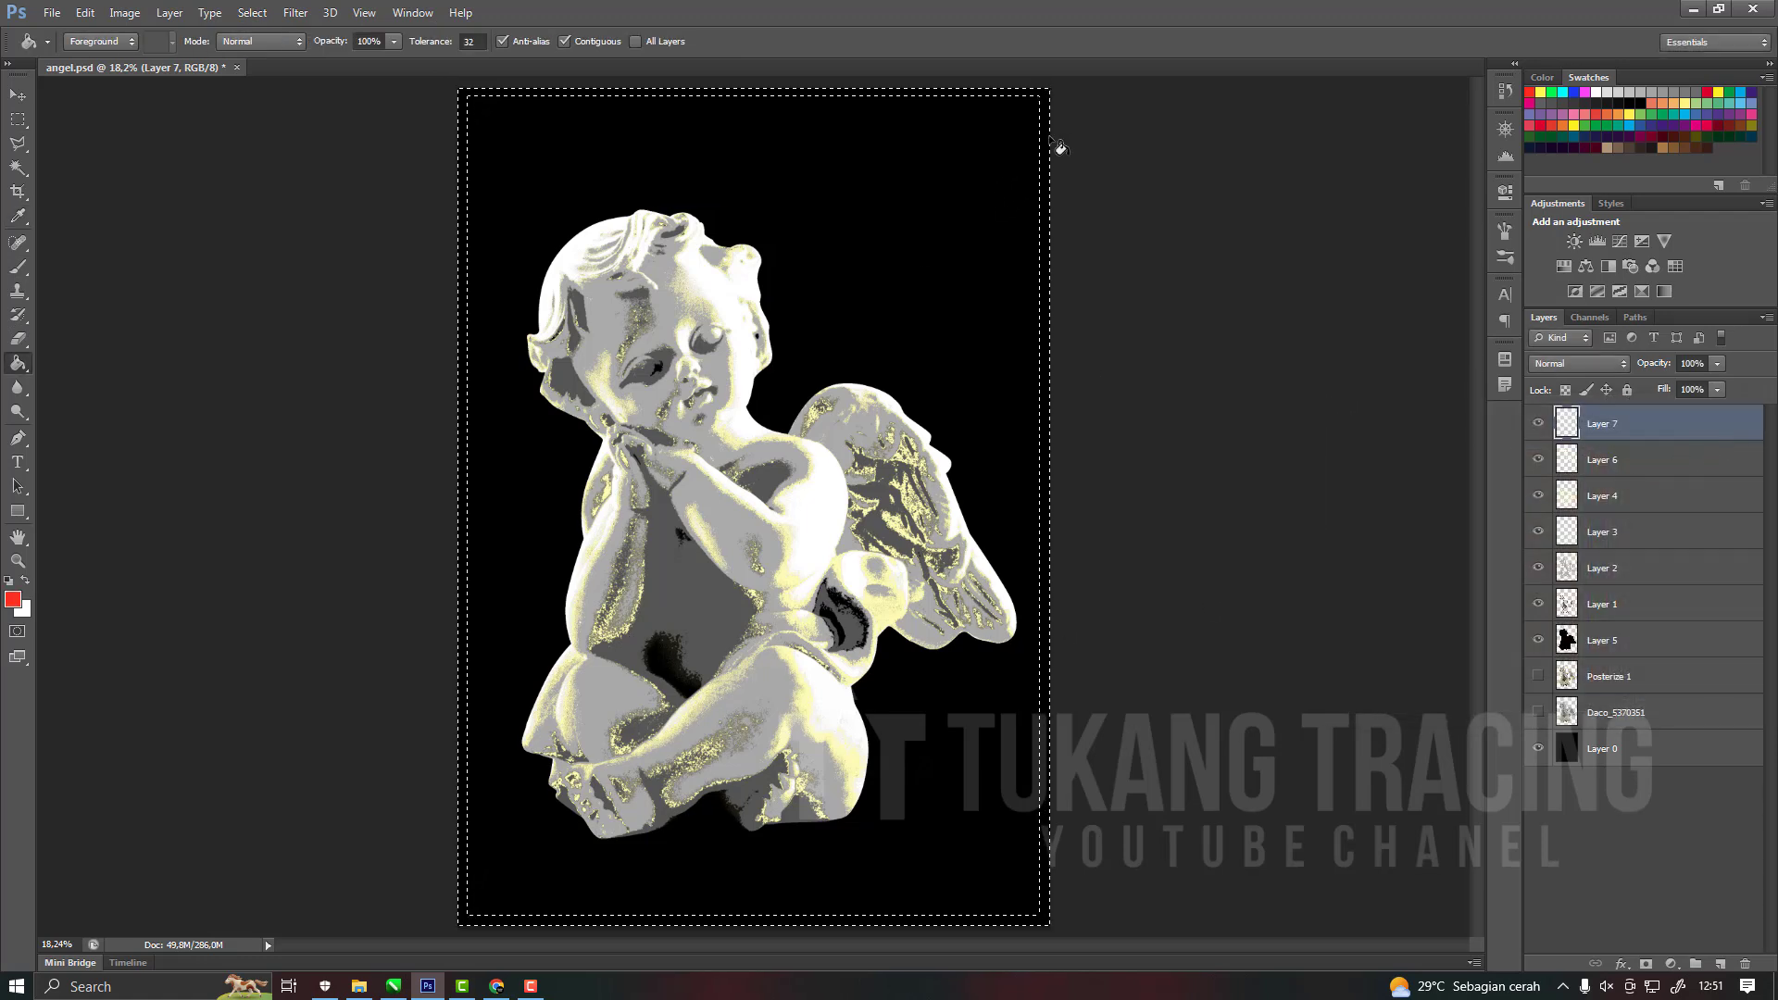
pyautogui.click(1041, 138)
pyautogui.hotkey('ctrl', 'd')
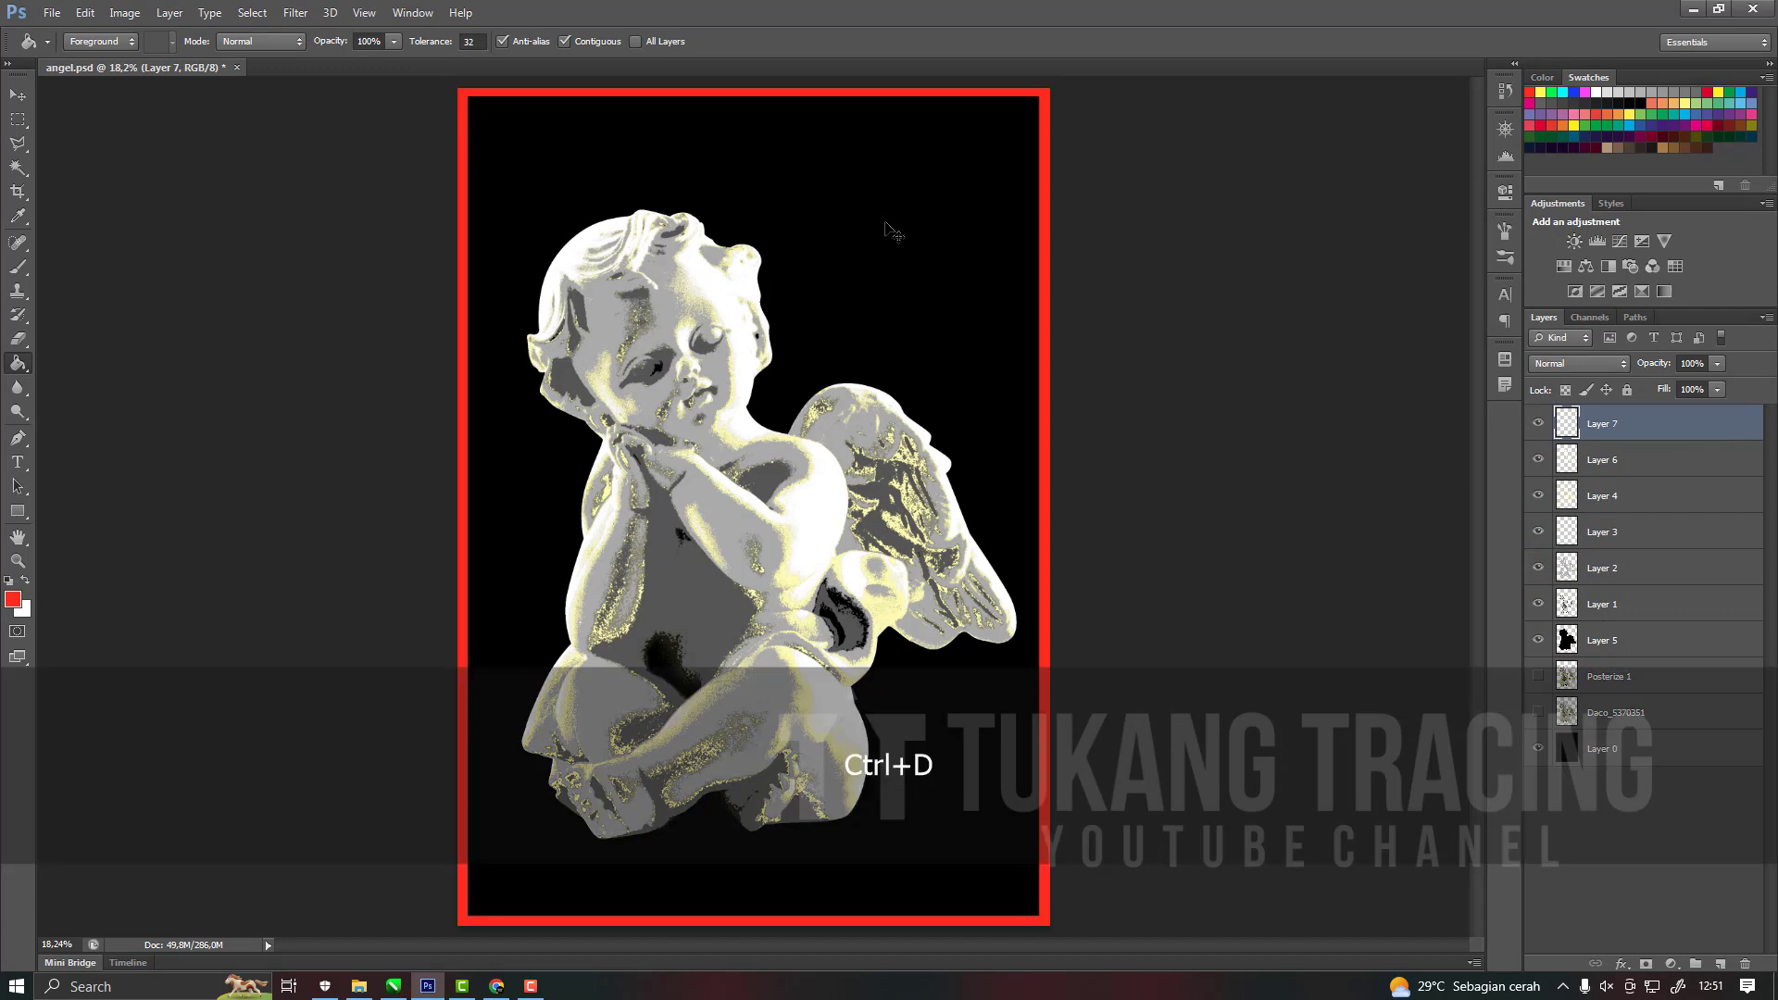
# Hide all layers except the red frame and the Layer 5 silhouette, and make Layer 5 active.
pyautogui.scroll(-2, 786, 506)
pyautogui.scroll(2, 787, 506)
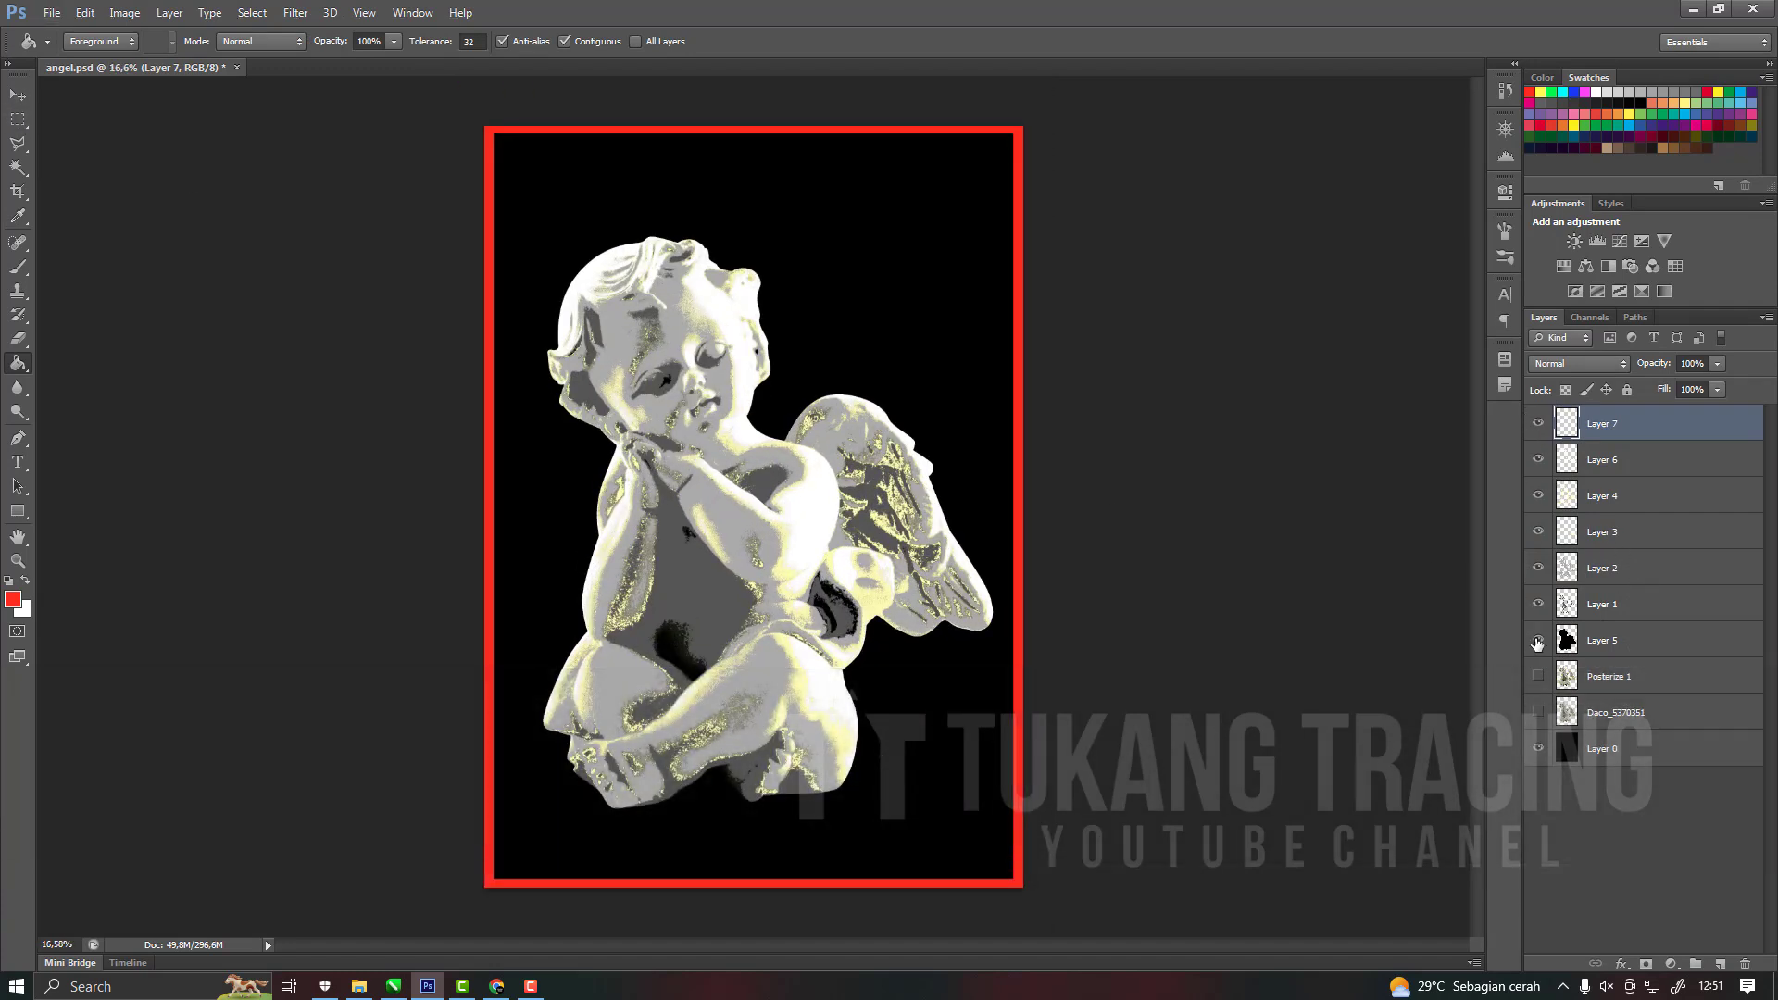
pyautogui.moveTo(1538, 595); pyautogui.dragTo(1538, 460)
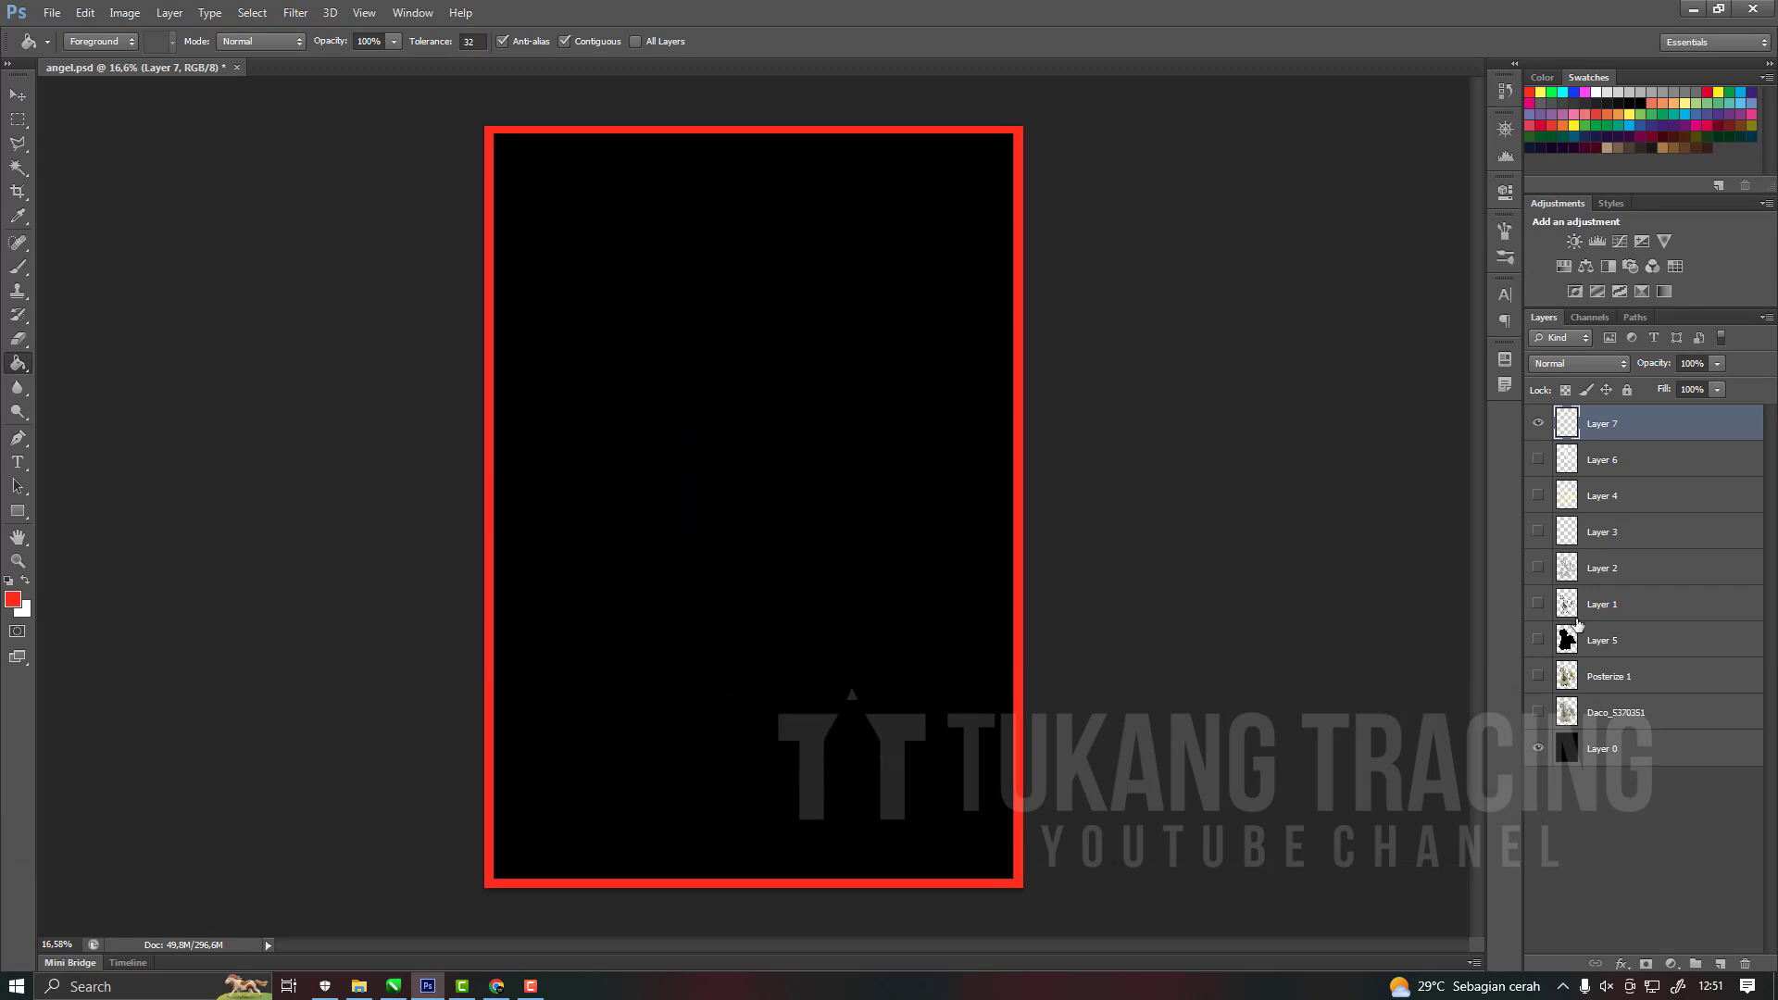
pyautogui.click(1538, 640)
pyautogui.scroll(-3, 895, 500)
pyautogui.scroll(4, 1025, 639)
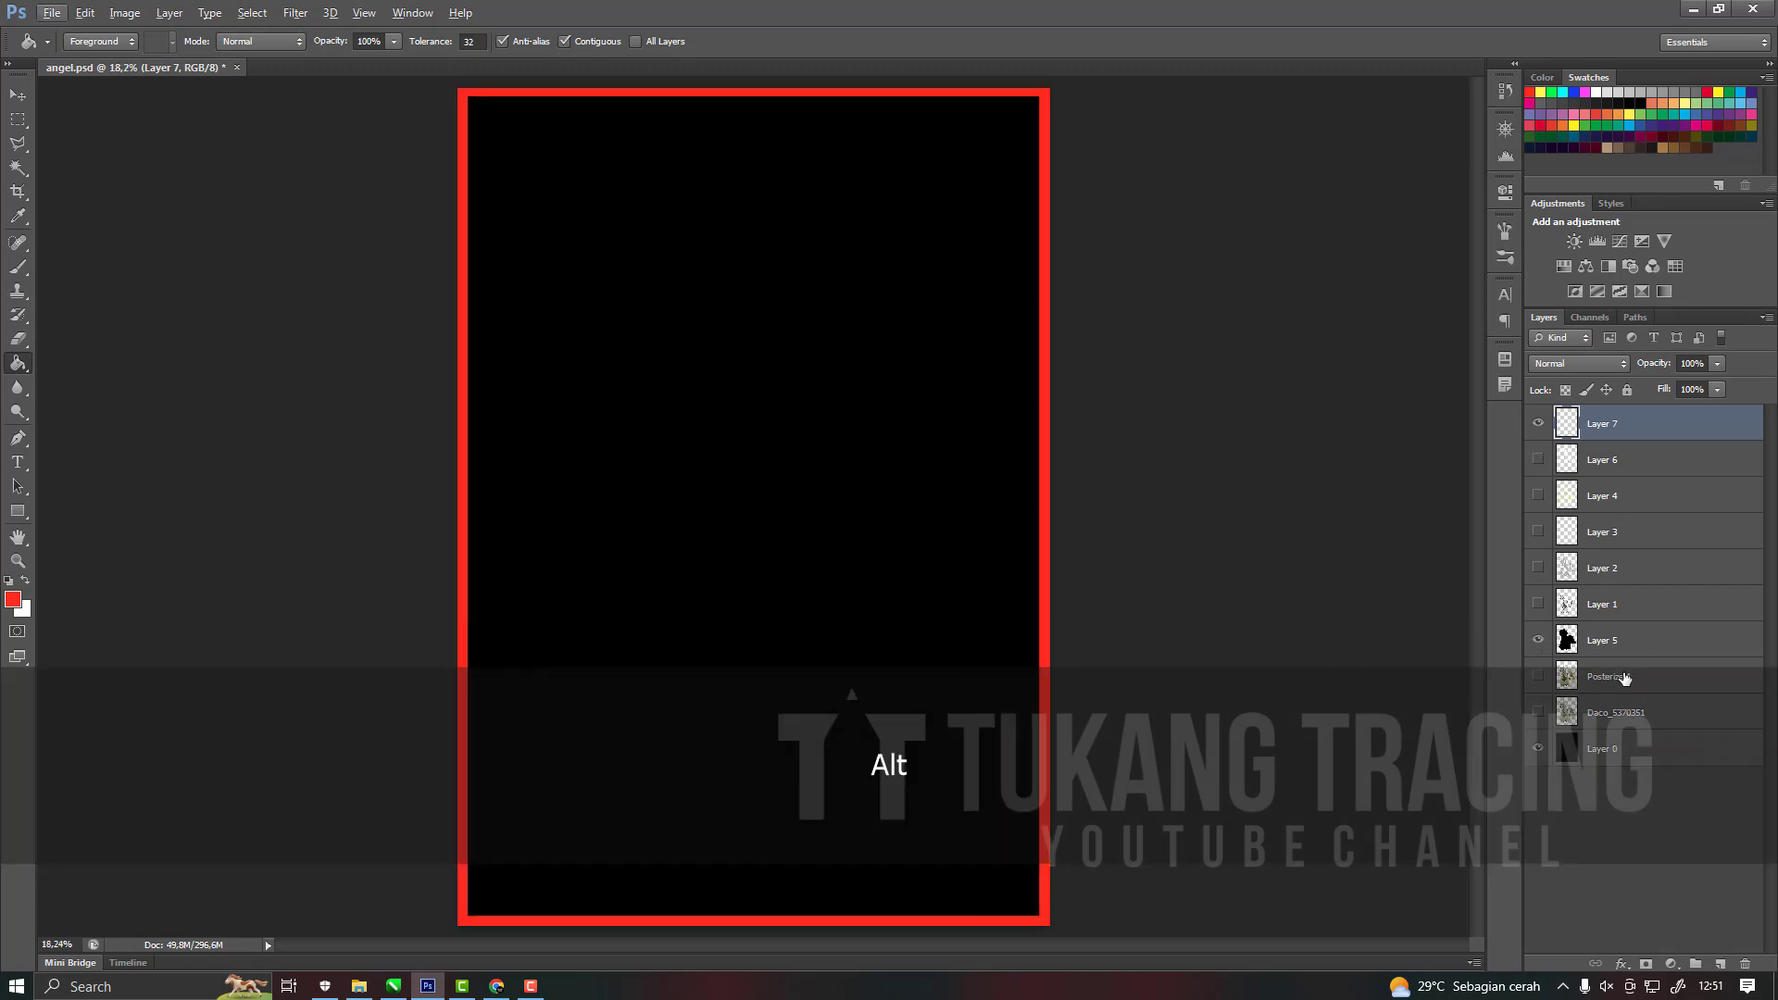
pyautogui.click(1538, 749)
pyautogui.click(1597, 640)
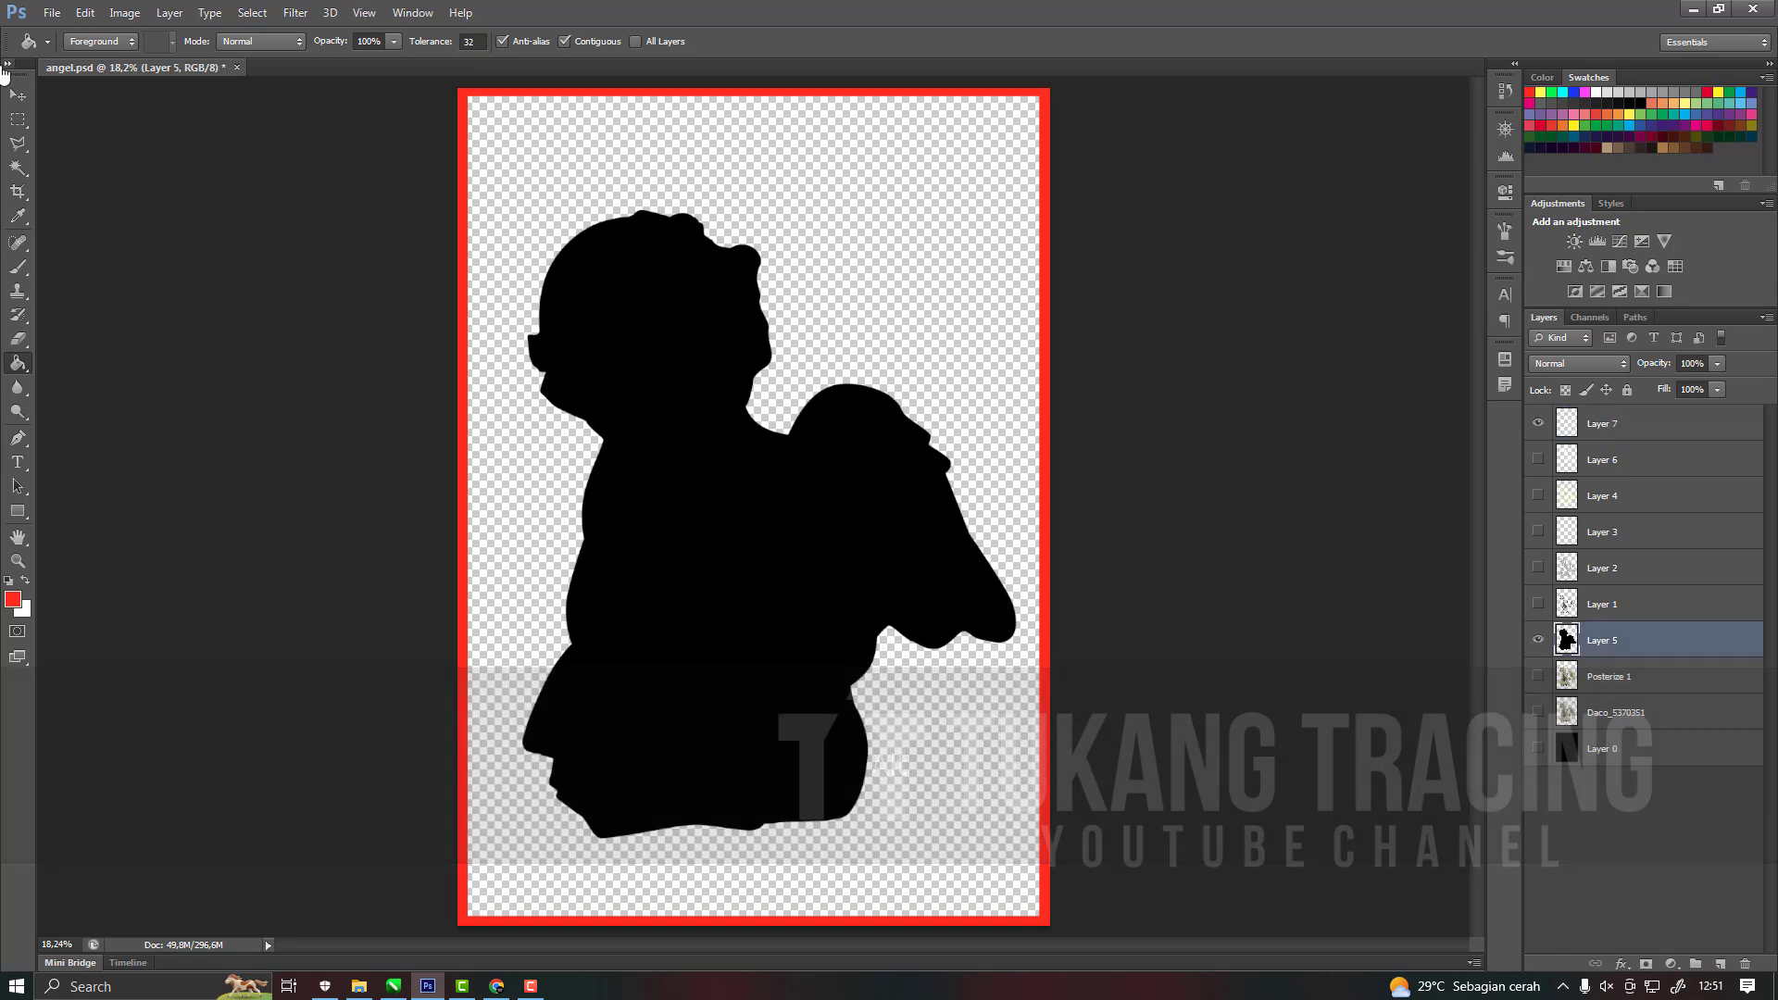
# Save the angel.psd document.
pyautogui.click(17, 94)
pyautogui.click(52, 12)
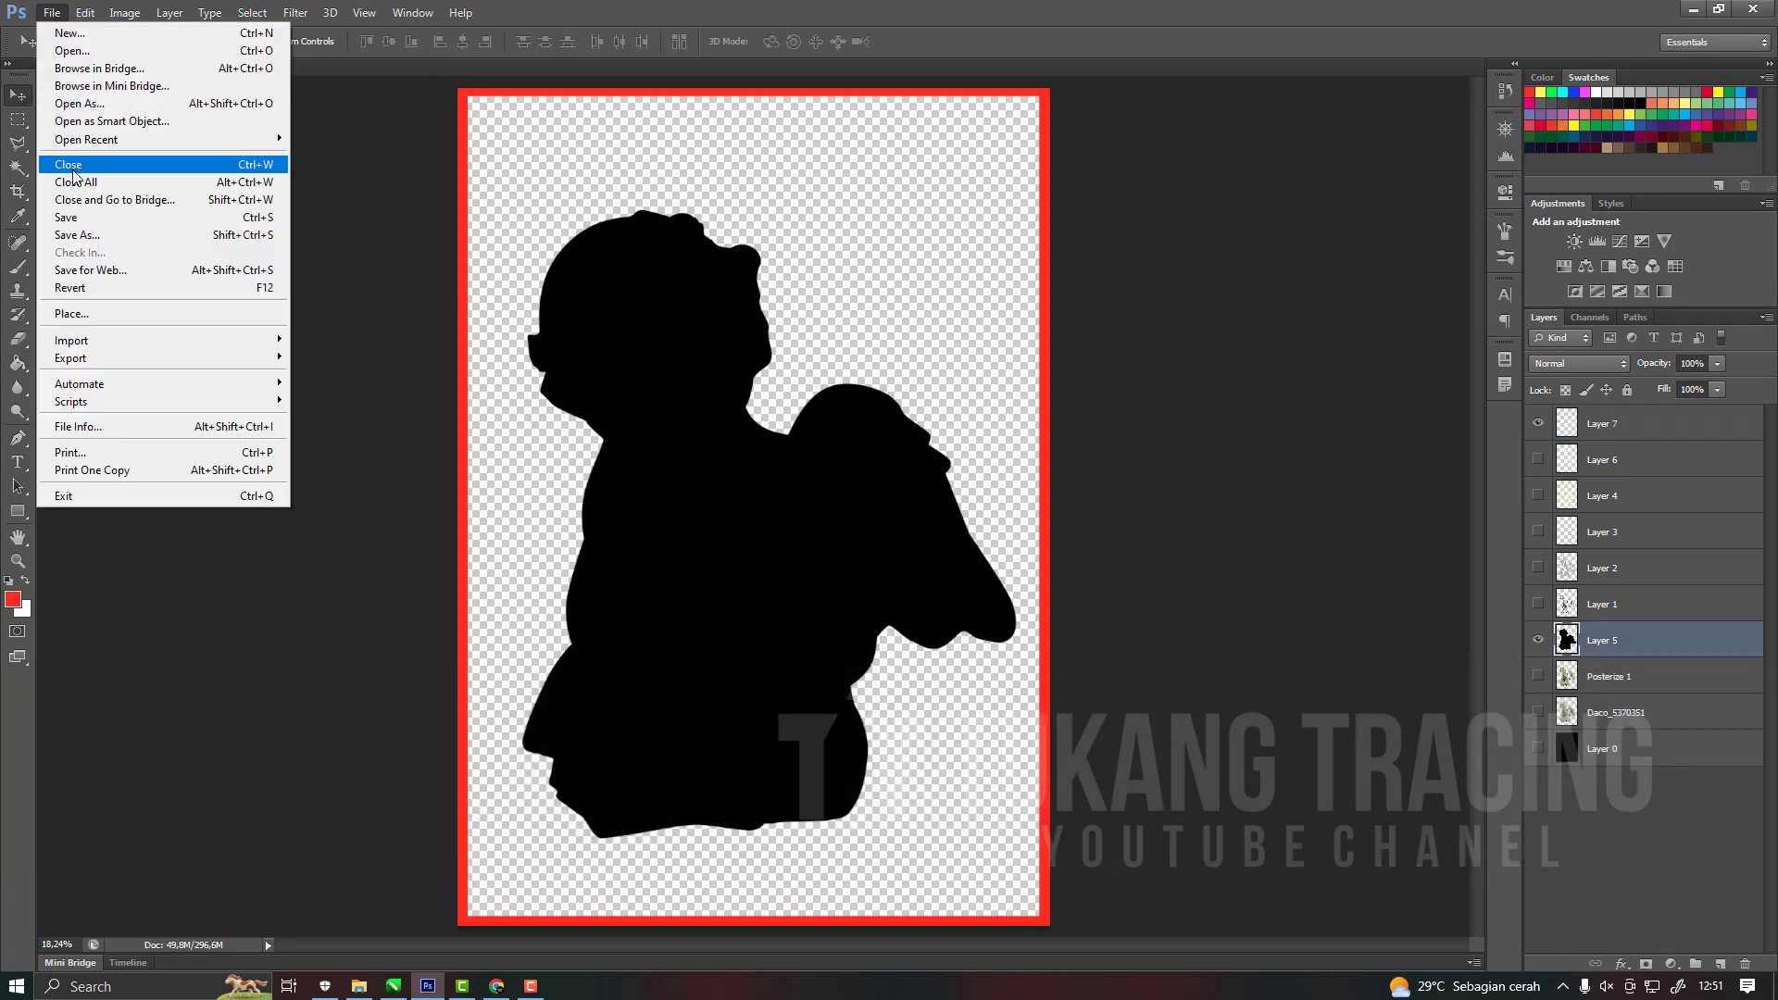
pyautogui.click(84, 220)
pyautogui.hotkey('ctrl', 'shift', 's')
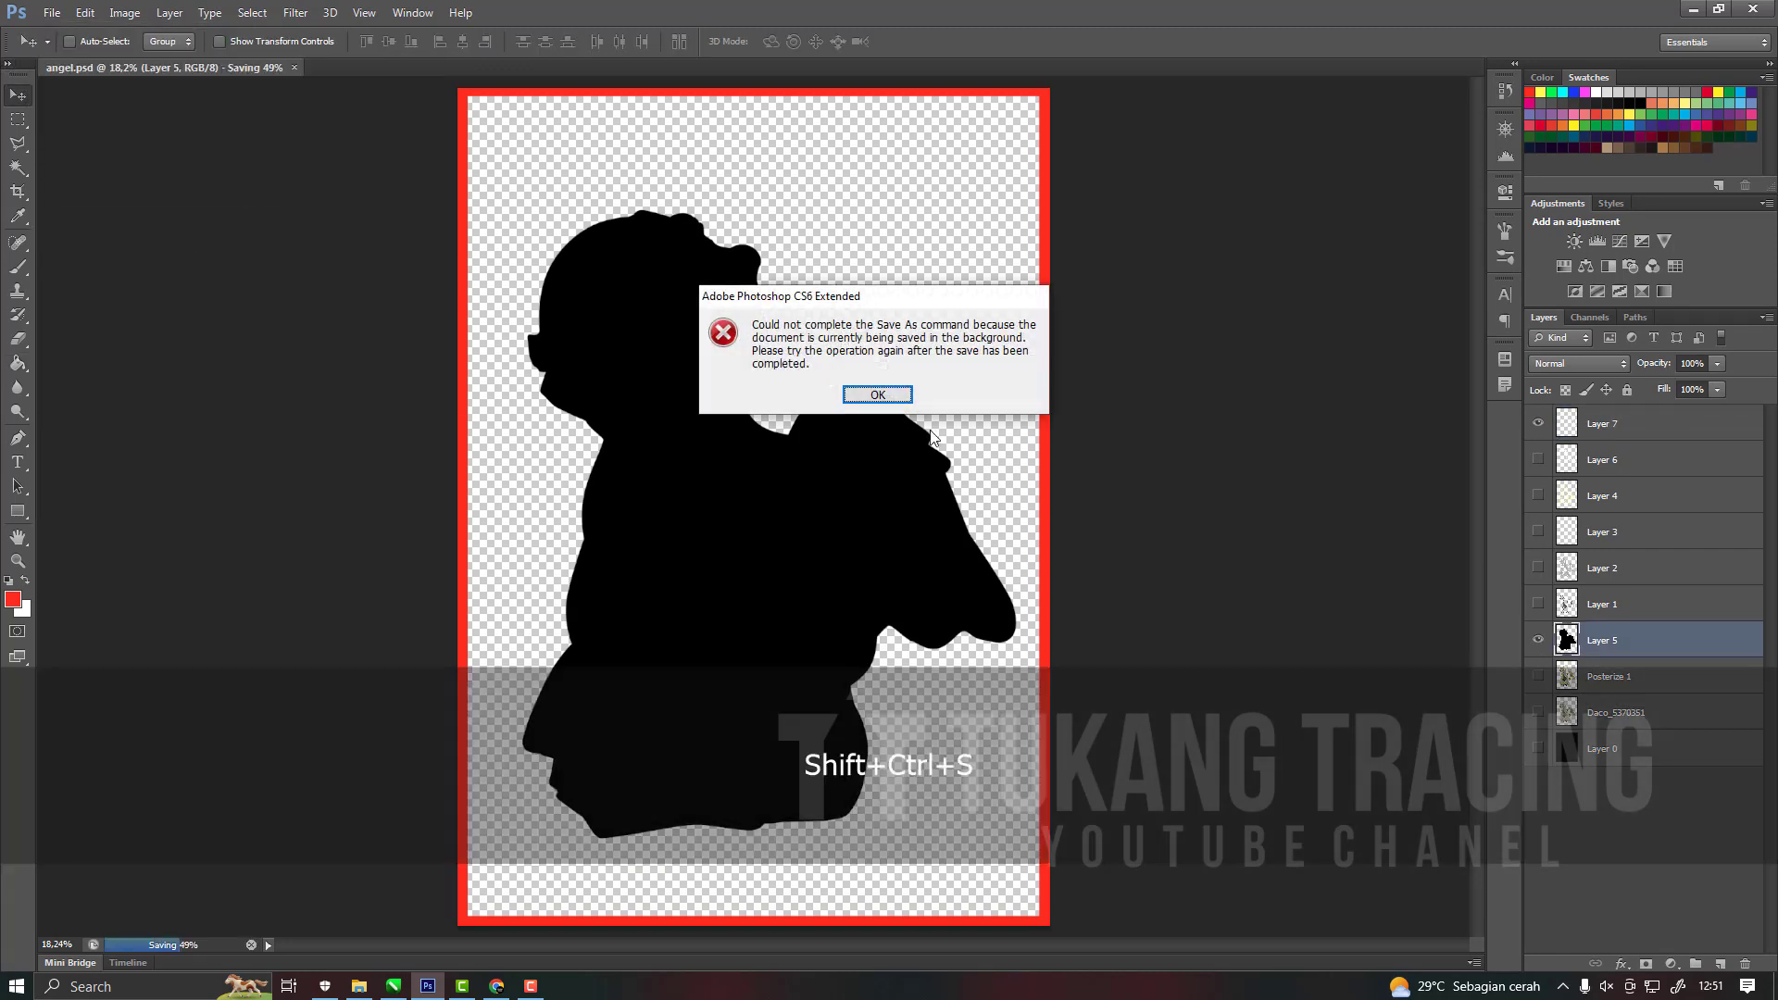
pyautogui.click(877, 395)
# Save a copy of the framed black silhouette as a PNG named 1.
pyautogui.hotkey('ctrl', 'shift', 's')
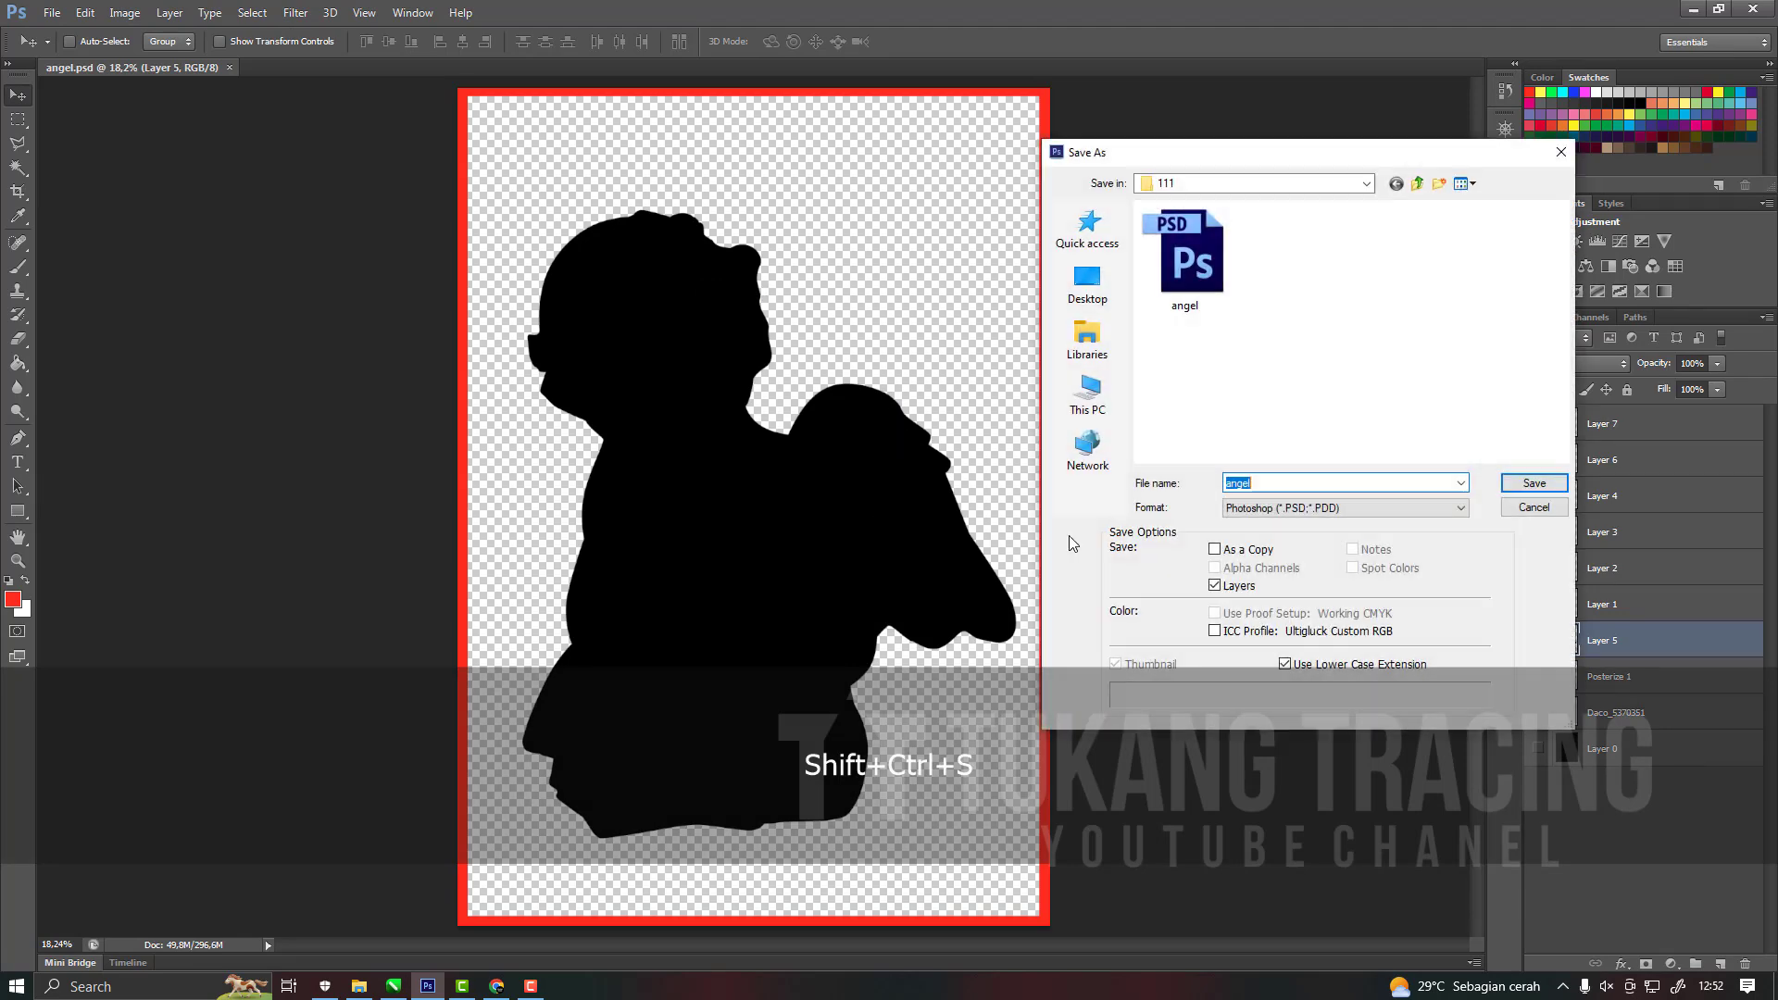
pyautogui.click(1275, 508)
pyautogui.click(1288, 735)
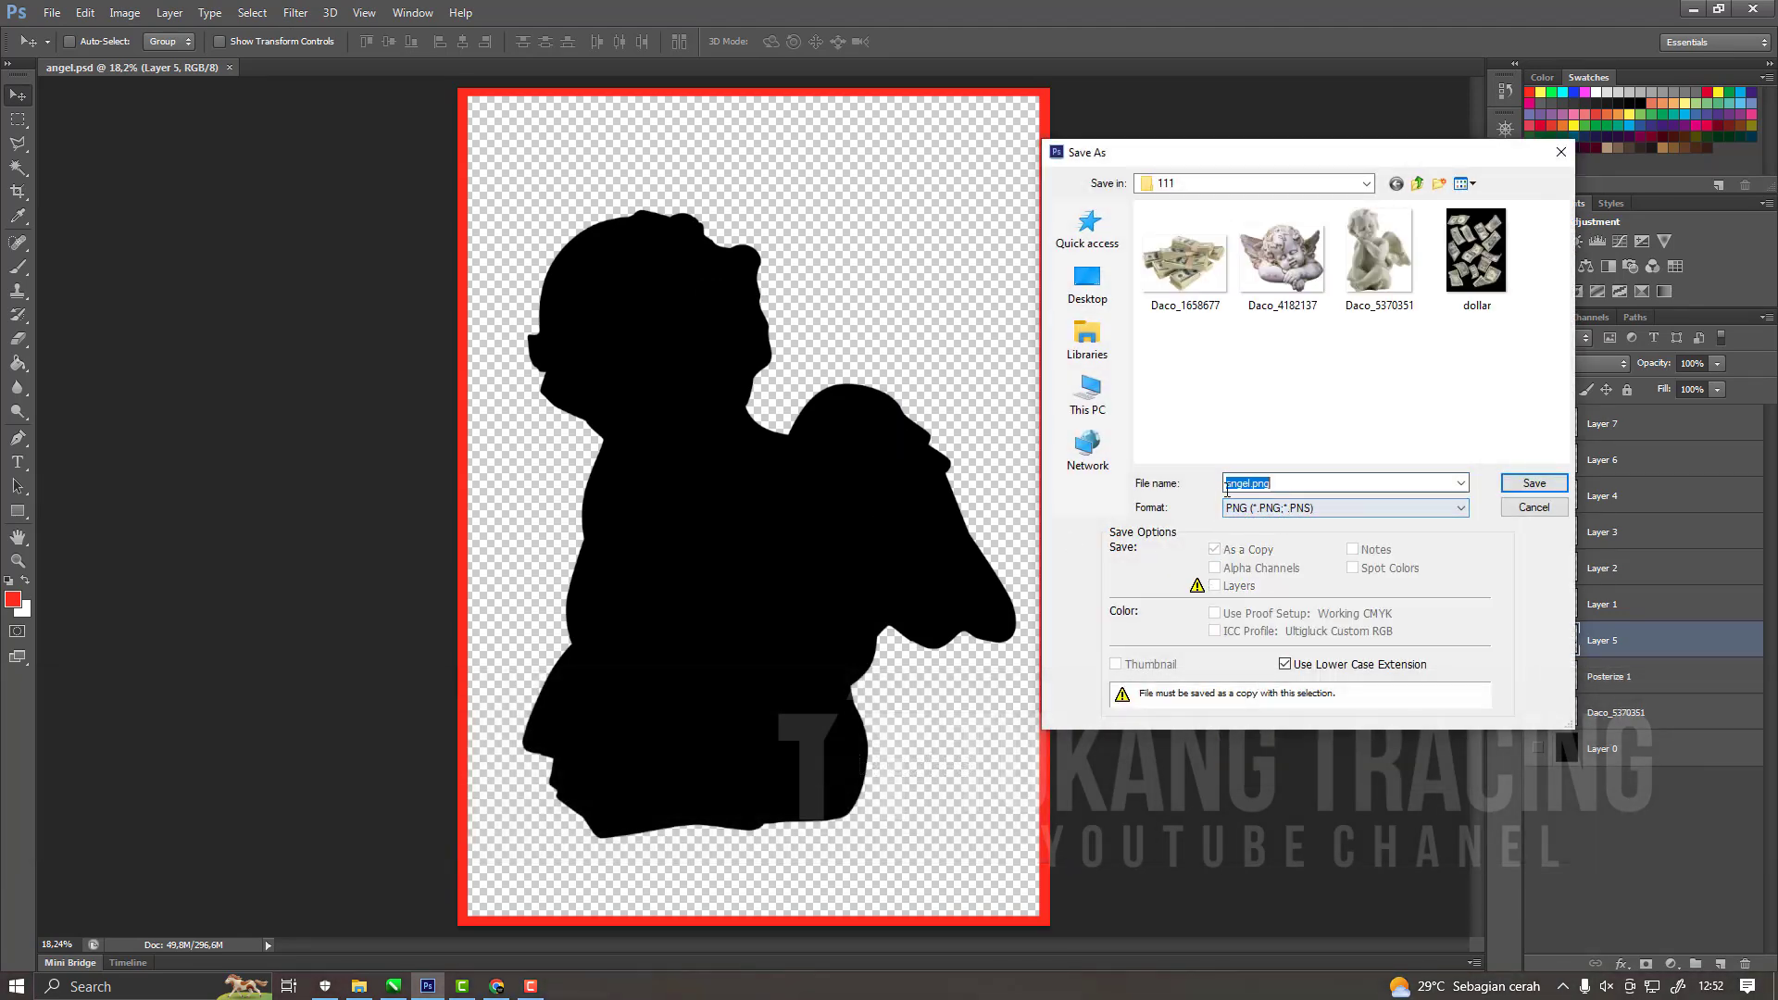
pyautogui.write('1')
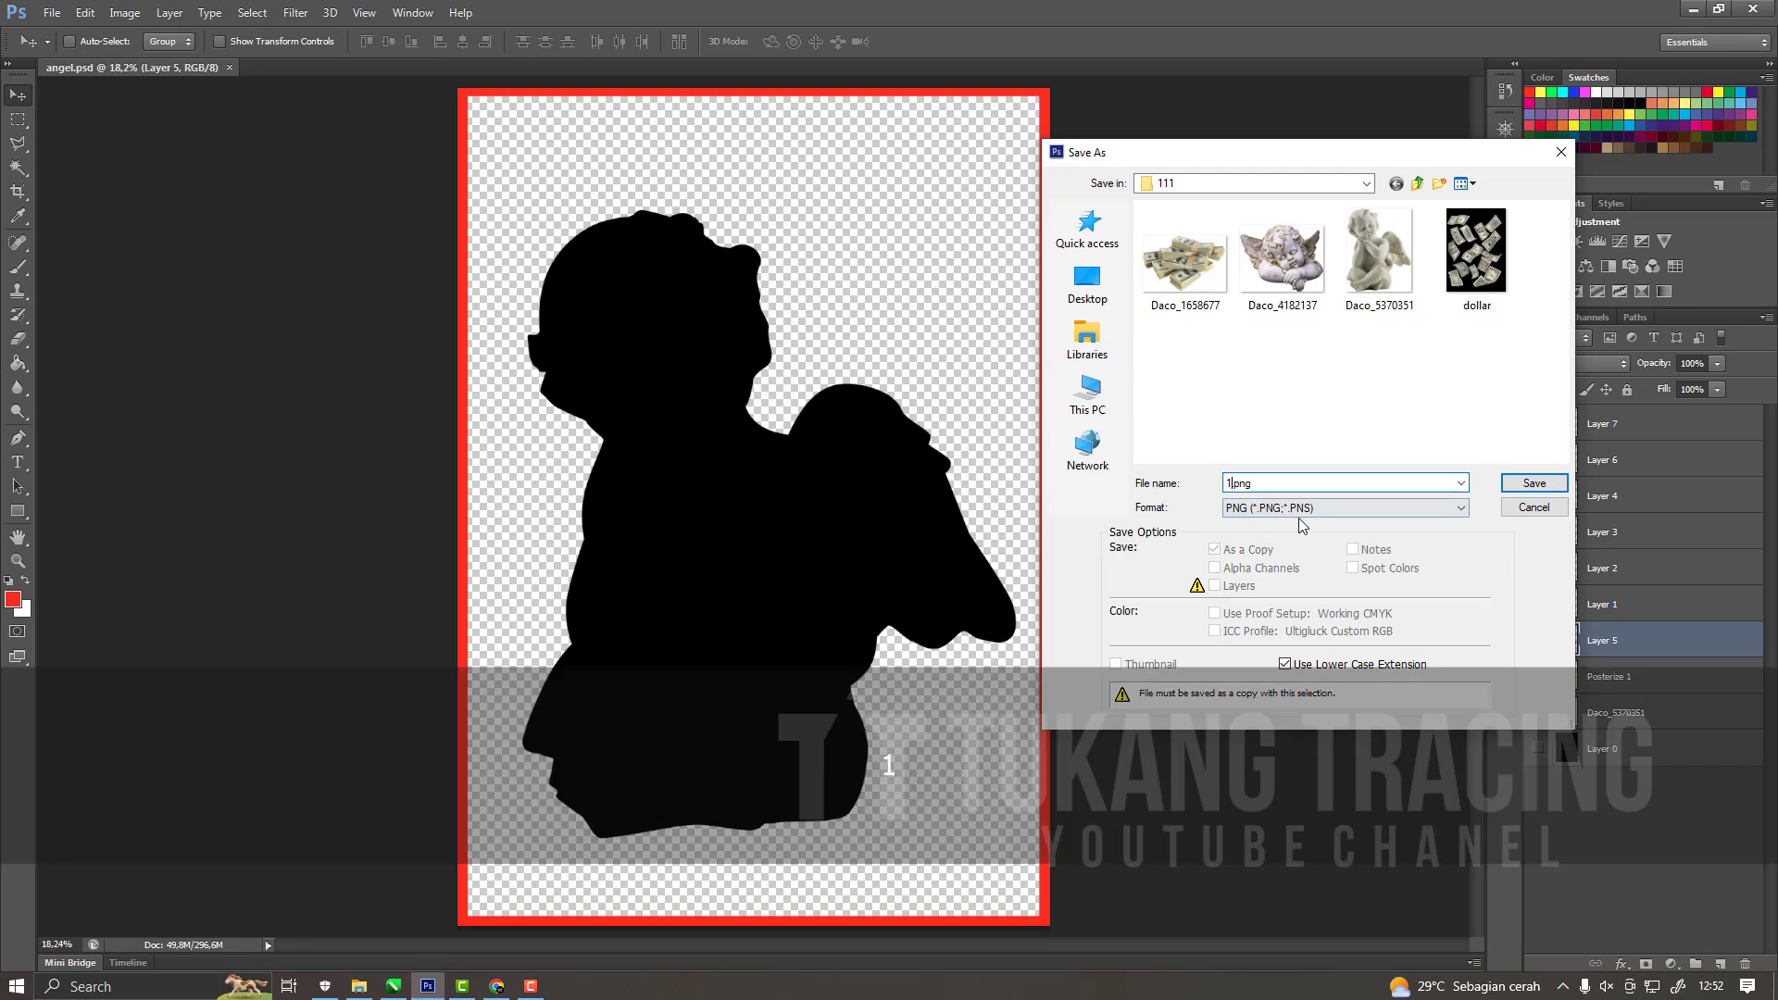
pyautogui.click(1519, 484)
pyautogui.press('Return')
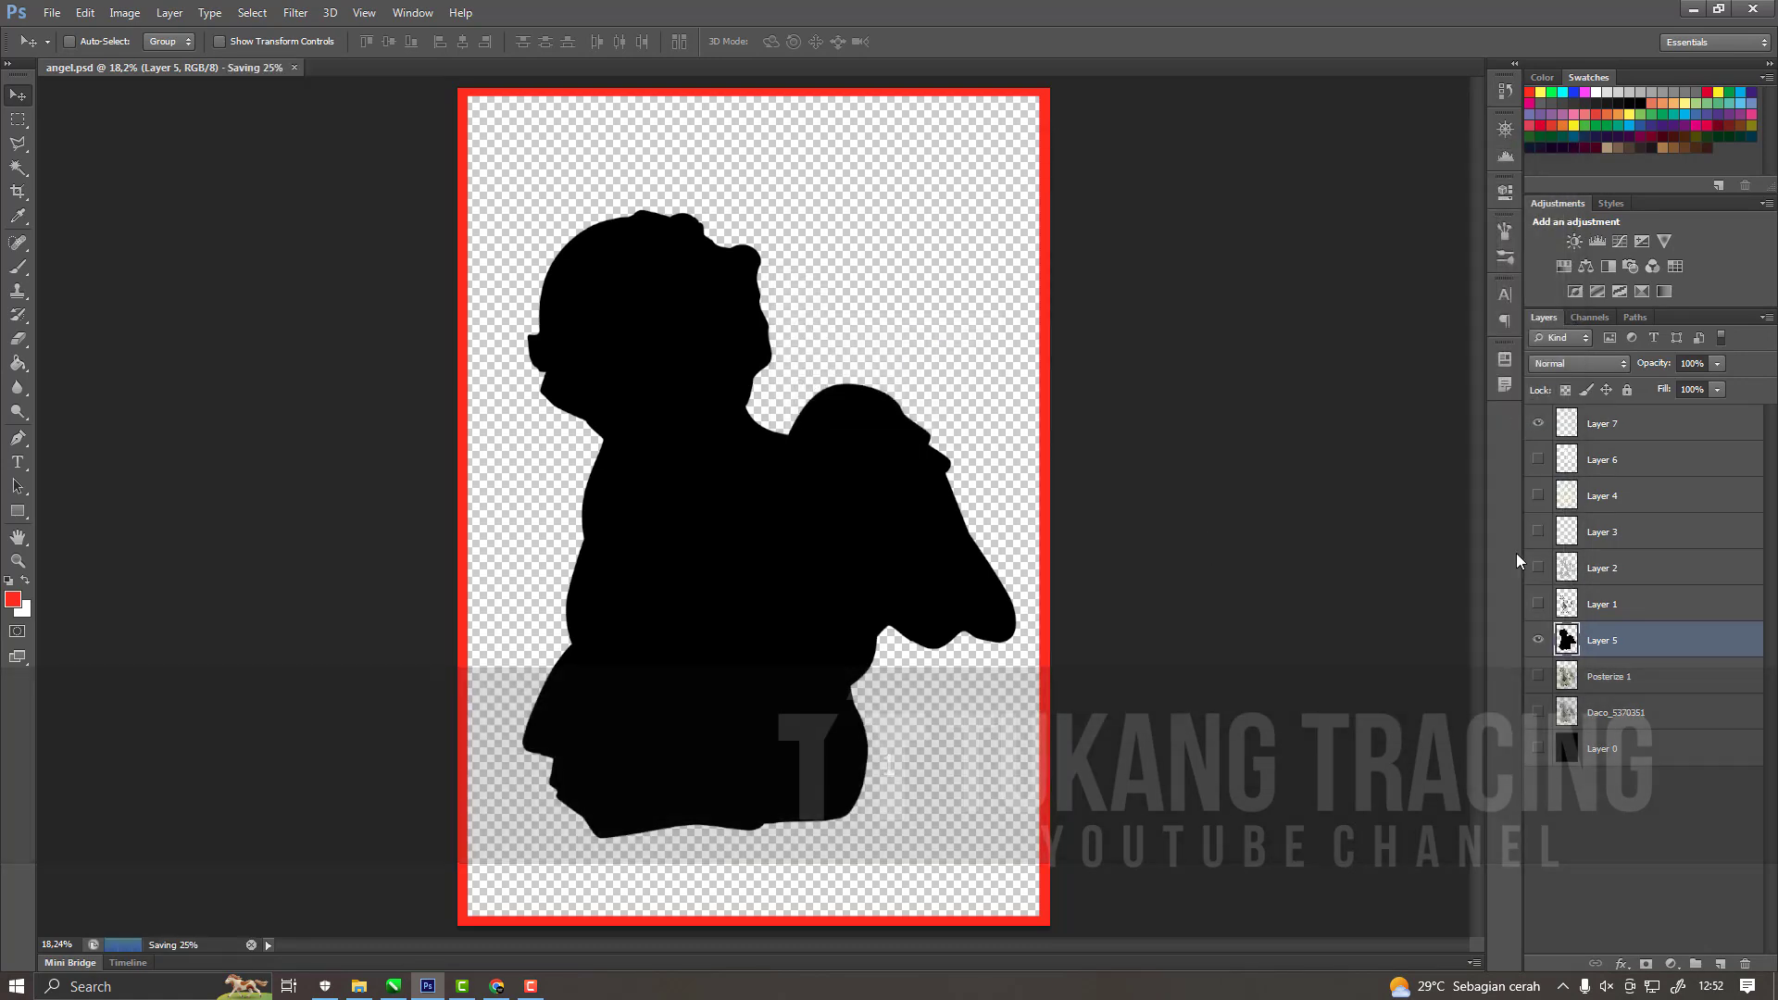
# Hide Layer 5, show the dark grey tone on Layer 1 within the red frame, and make Layer 1 active.
pyautogui.click(1538, 604)
pyautogui.click(1538, 640)
pyautogui.click(1539, 640)
pyautogui.click(1603, 604)
# Save a copy of the framed dark grey tone as a PNG named 2.
pyautogui.hotkey('ctrl', 'shift', 's')
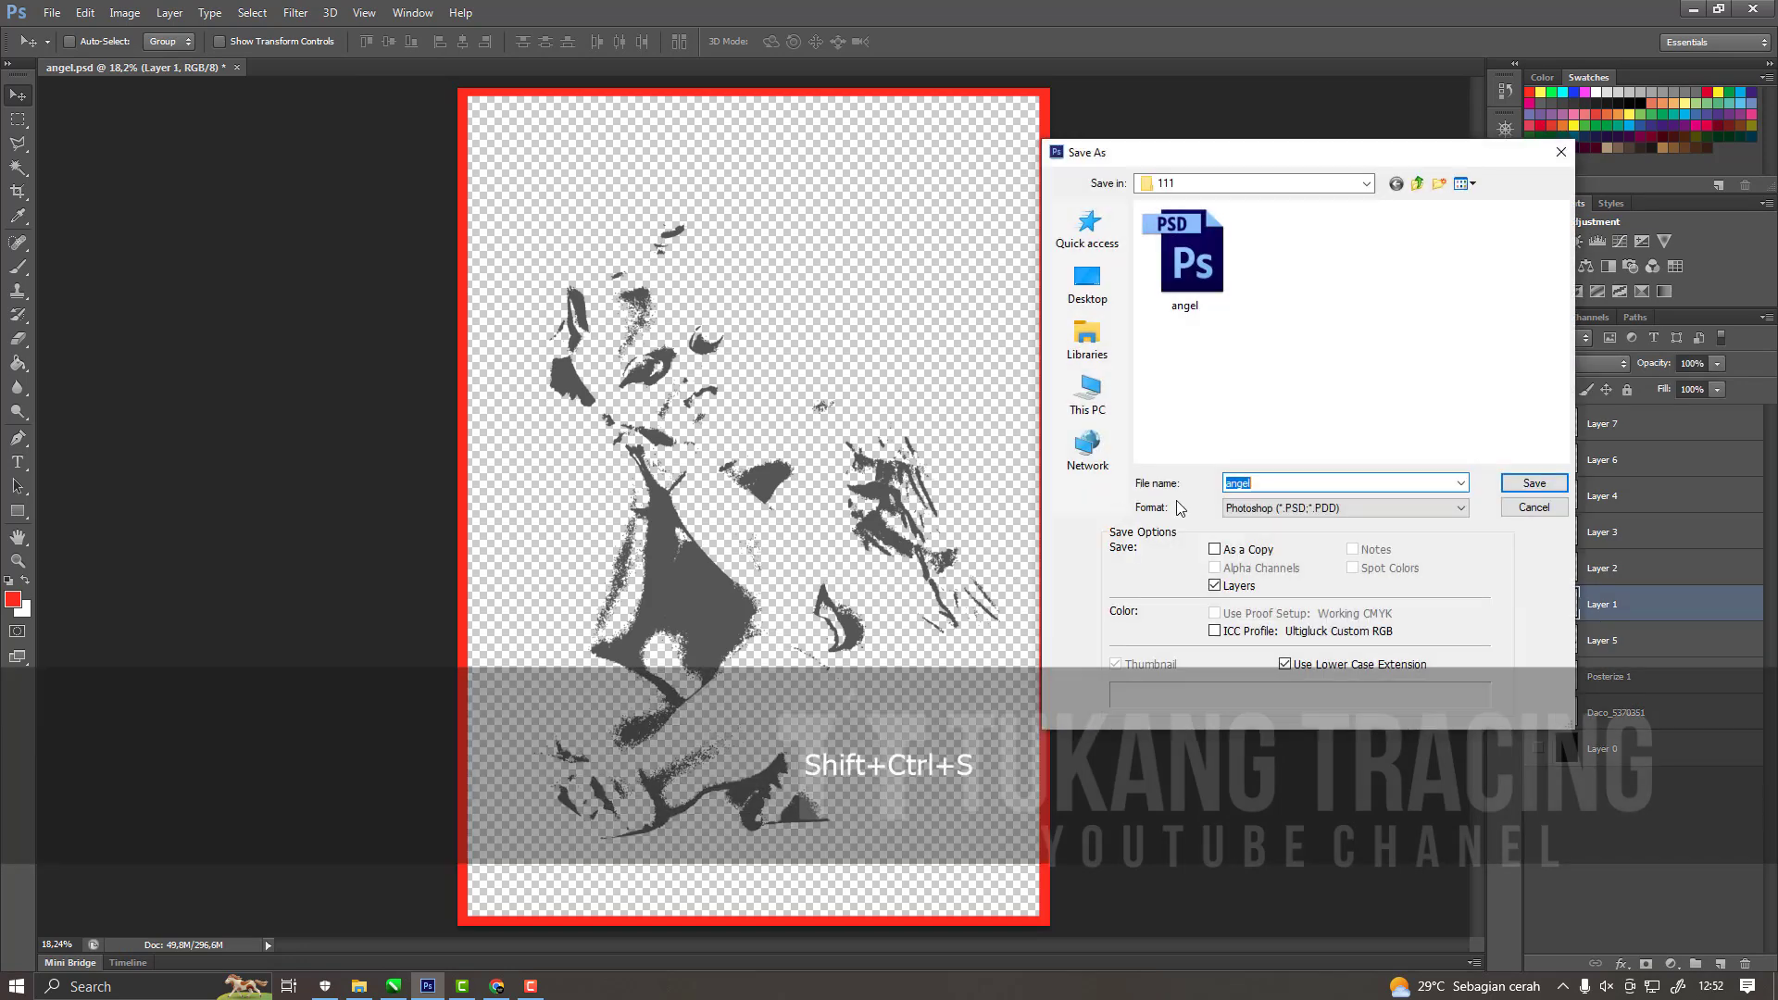
pyautogui.click(1234, 507)
pyautogui.click(1250, 730)
pyautogui.click(1249, 506)
pyautogui.click(1249, 508)
pyautogui.click(1519, 482)
pyautogui.click(963, 307)
# Hide Layer 1, show the light grey tone on Layer 2 within the red frame, and make Layer 2 active.
pyautogui.click(1538, 568)
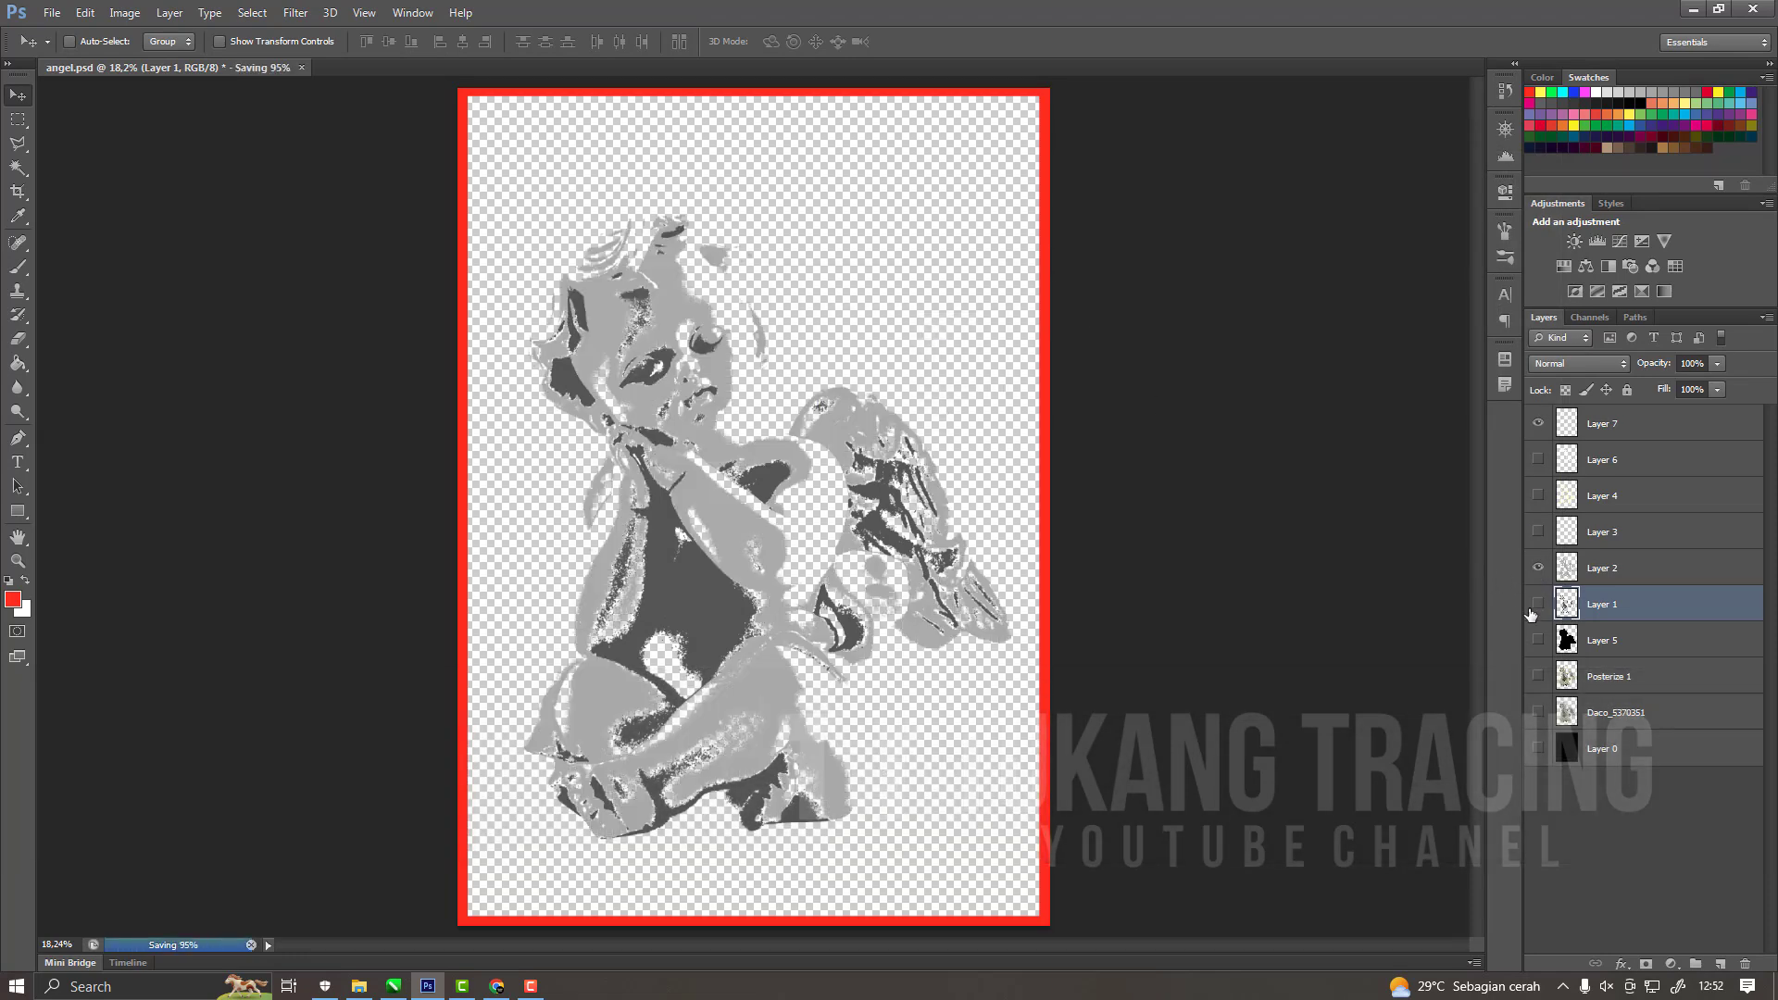
pyautogui.click(1539, 604)
pyautogui.click(1572, 580)
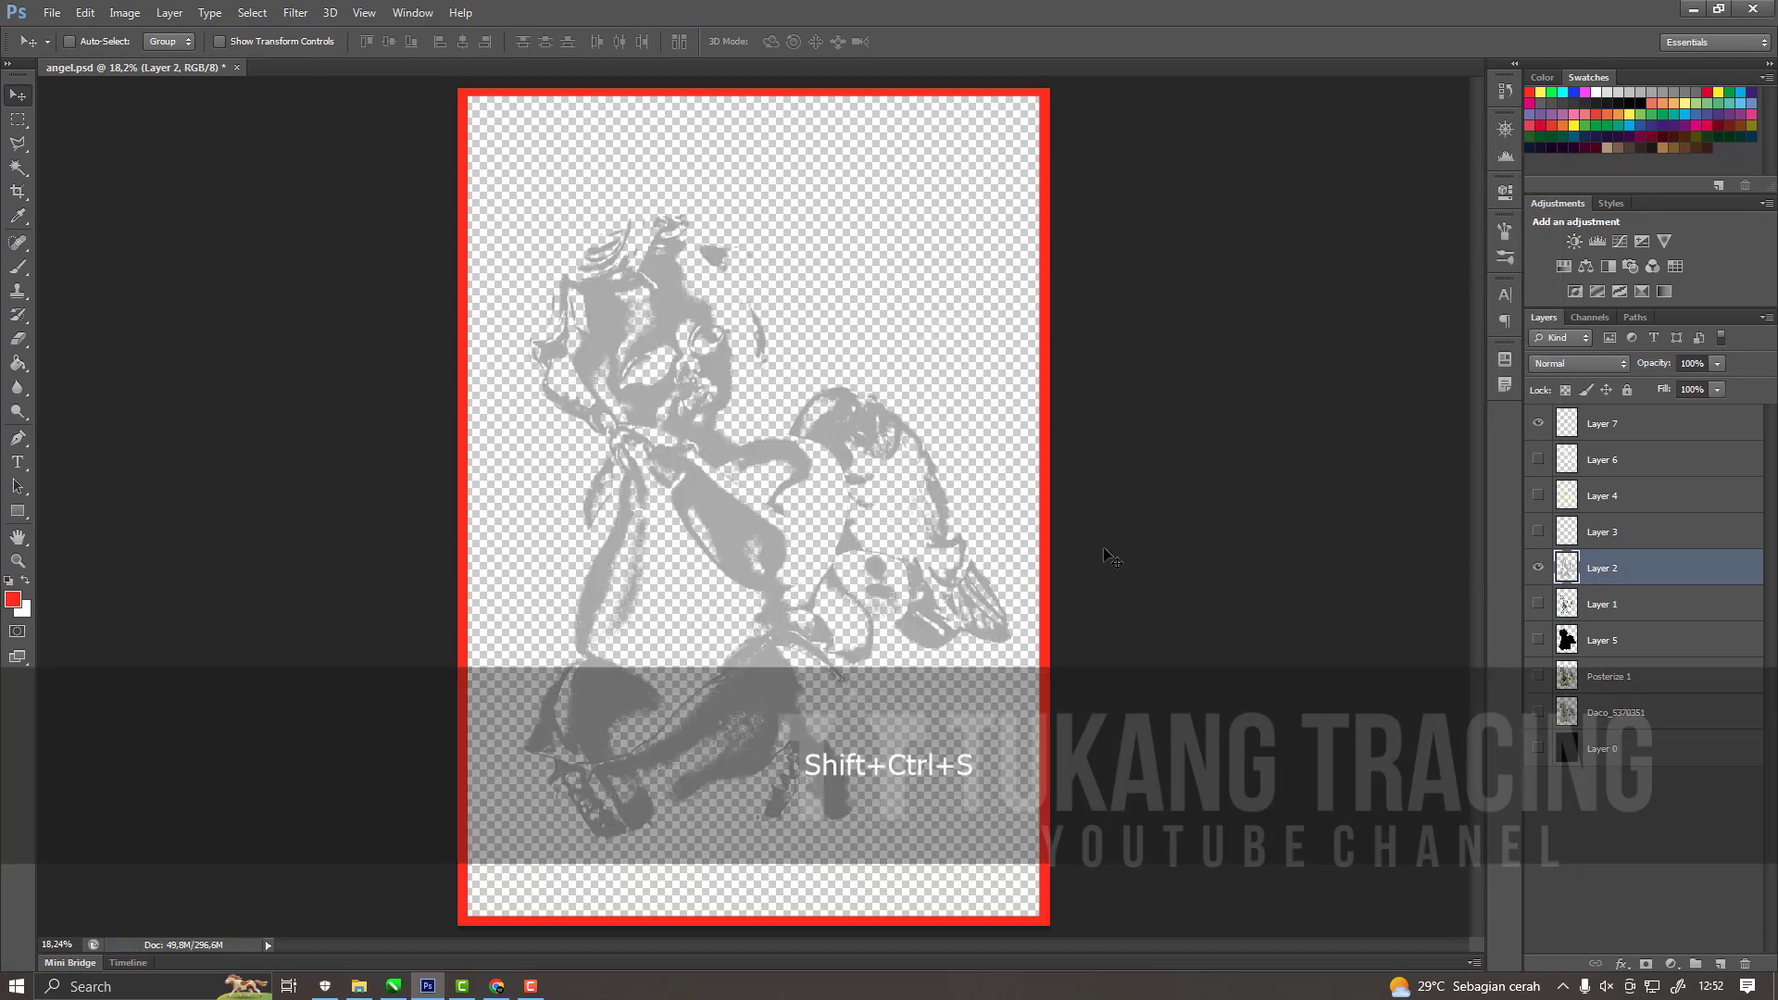
# Save a copy of the framed light grey tone as a PNG named 3.
pyautogui.hotkey('ctrl', 'shift', 's')
pyautogui.click(1343, 508)
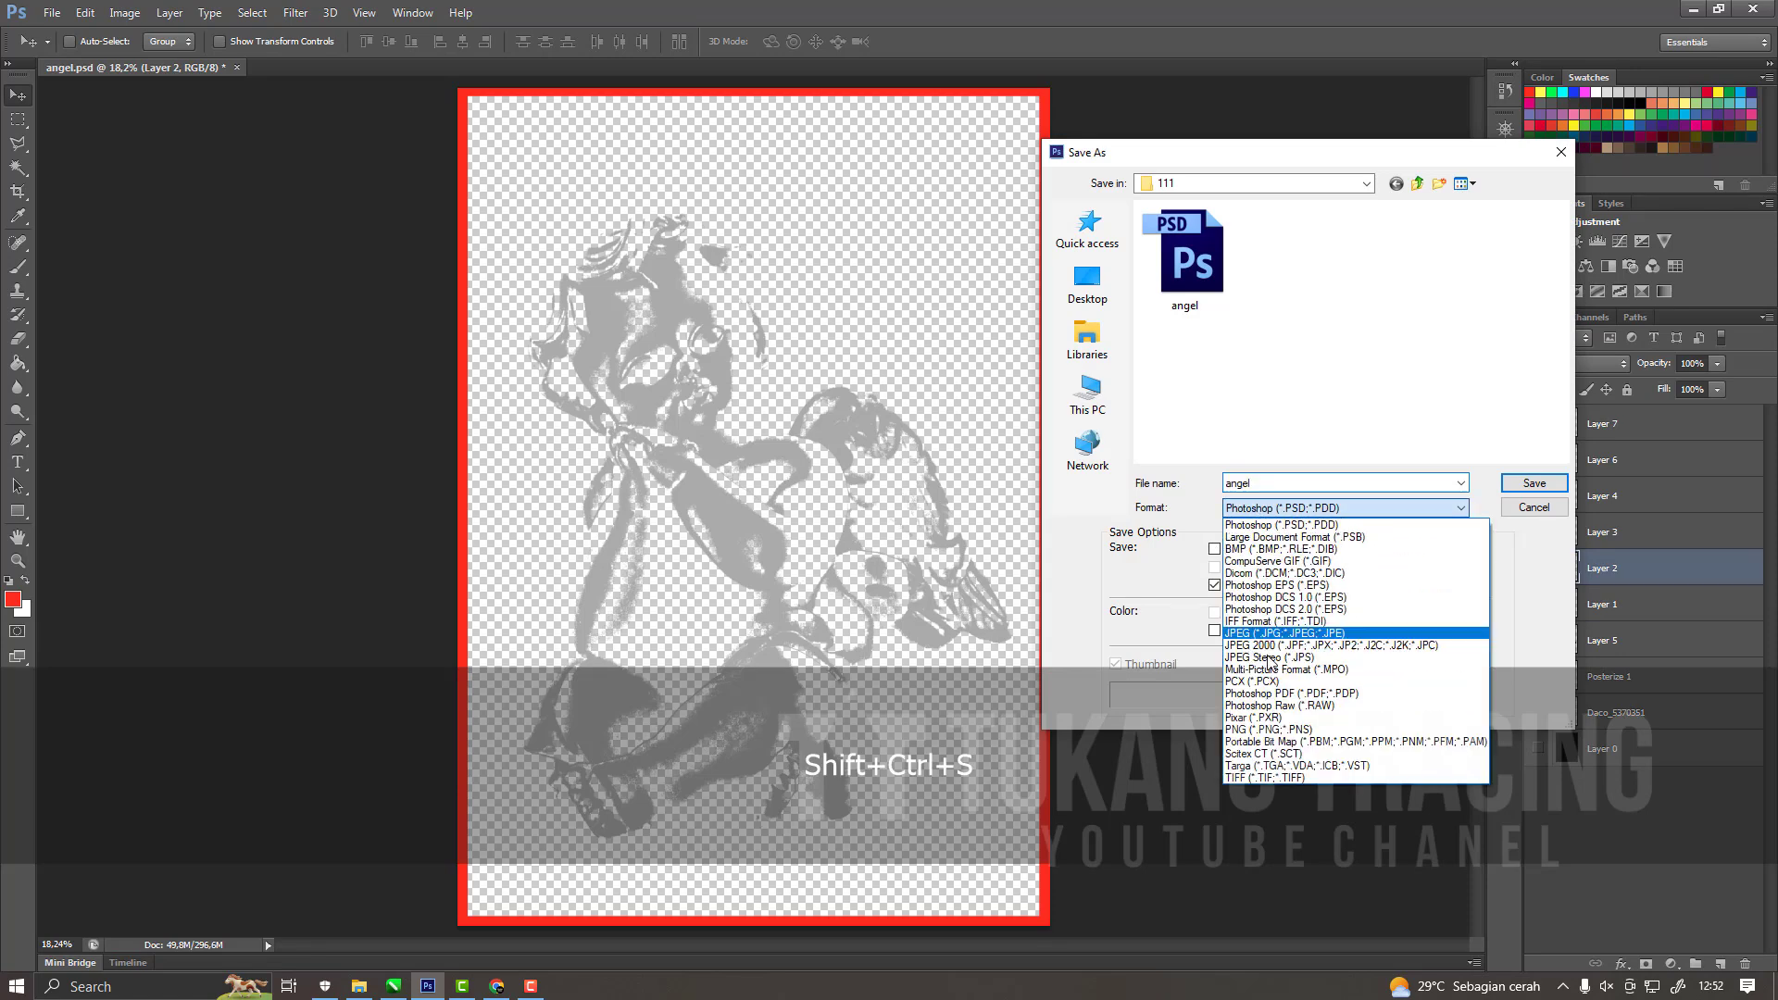
pyautogui.click(1256, 708)
pyautogui.click(1269, 507)
pyautogui.click(1274, 483)
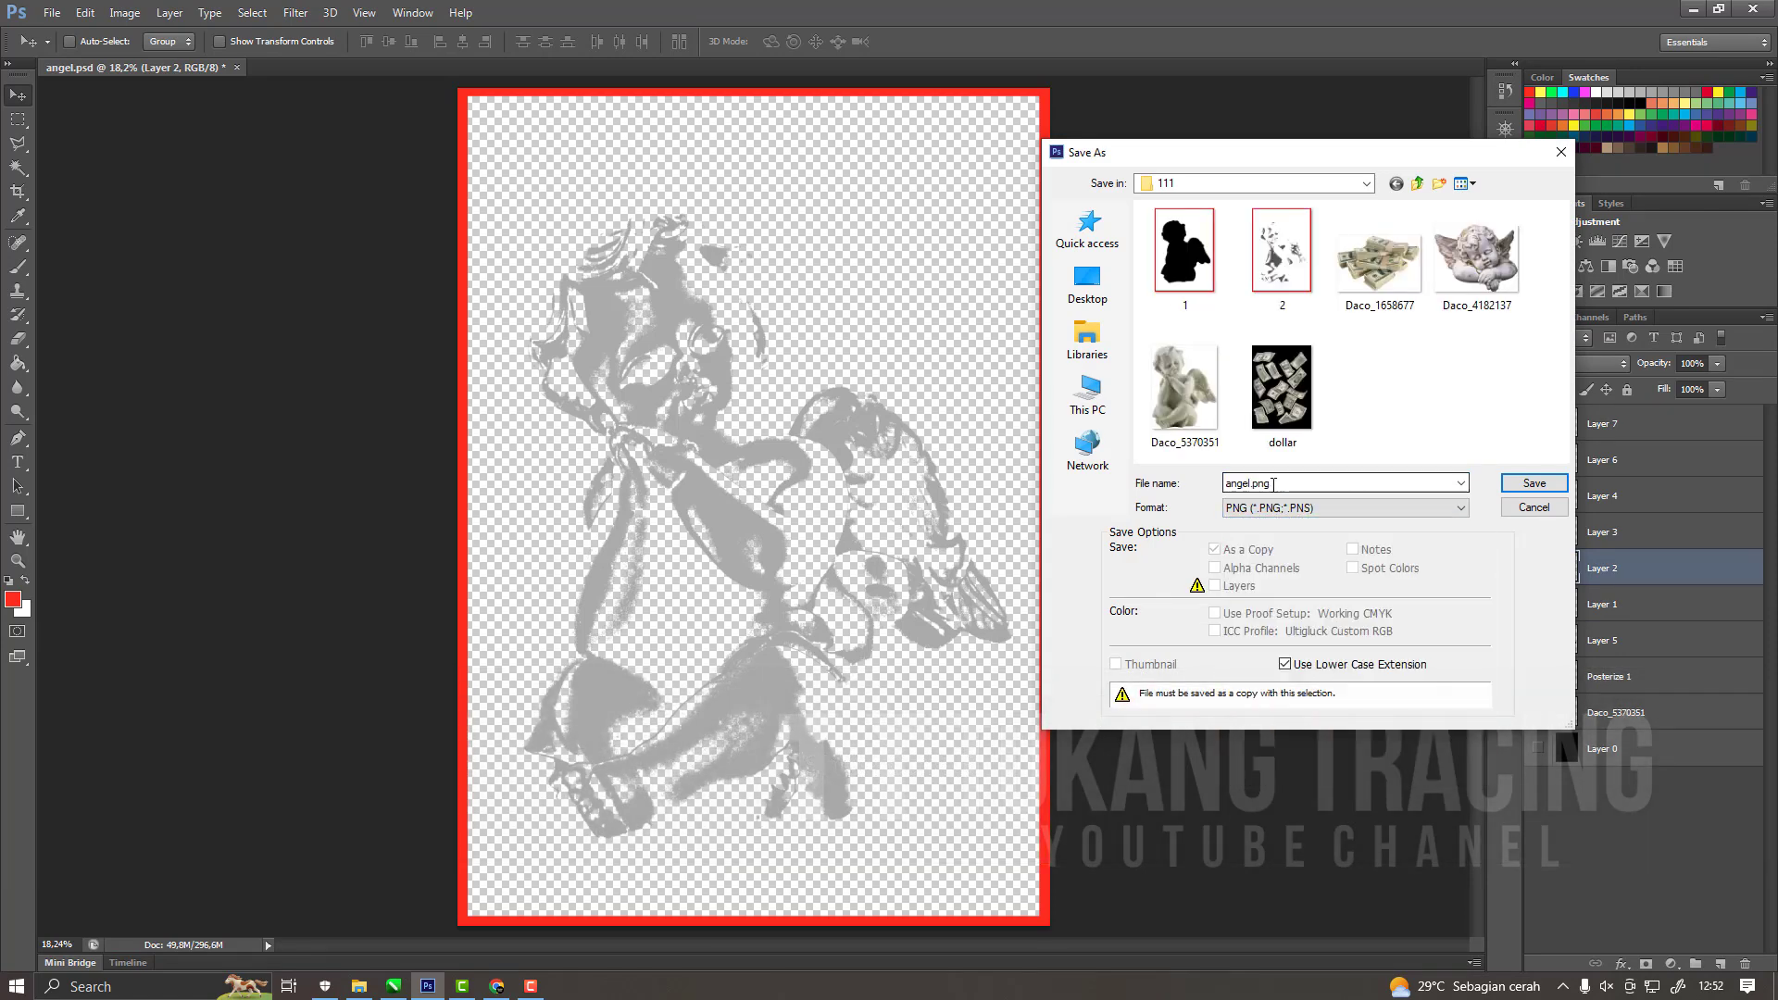
pyautogui.write('3')
pyautogui.click(1530, 483)
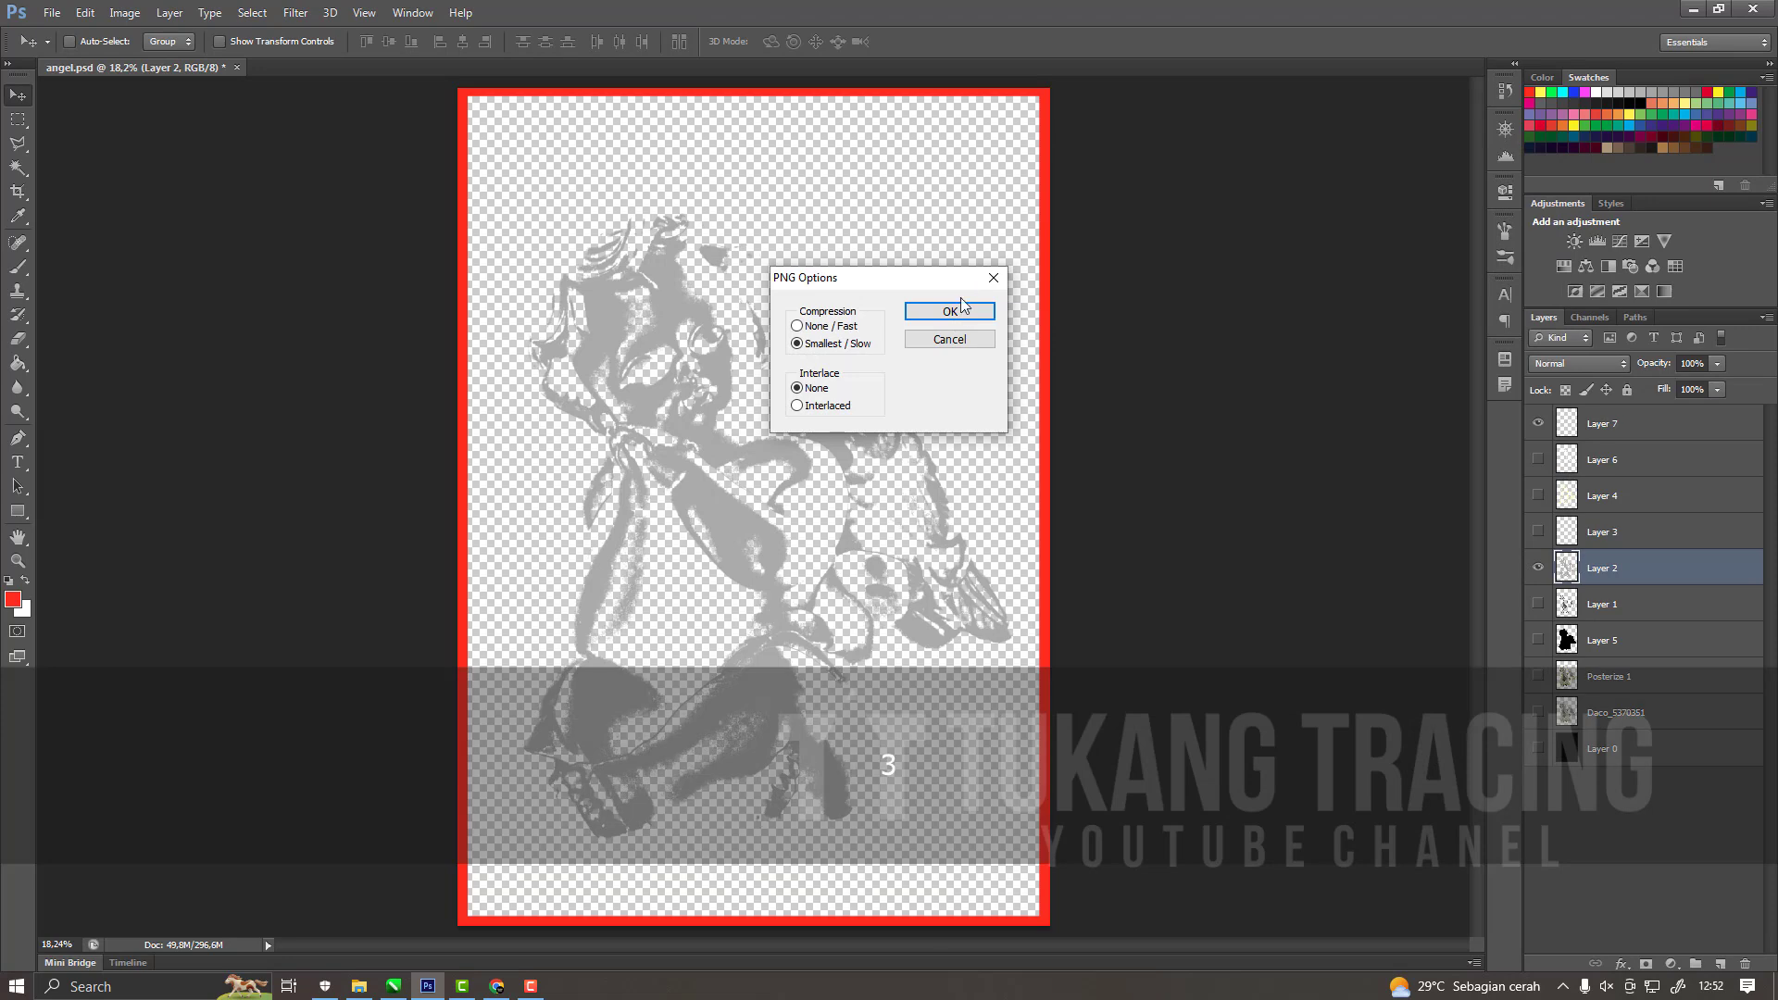
pyautogui.click(935, 298)
# Hide Layer 2, show Layer 3 within the red frame, and check its contents against the black background.
pyautogui.click(1603, 533)
pyautogui.click(1537, 532)
pyautogui.click(1538, 568)
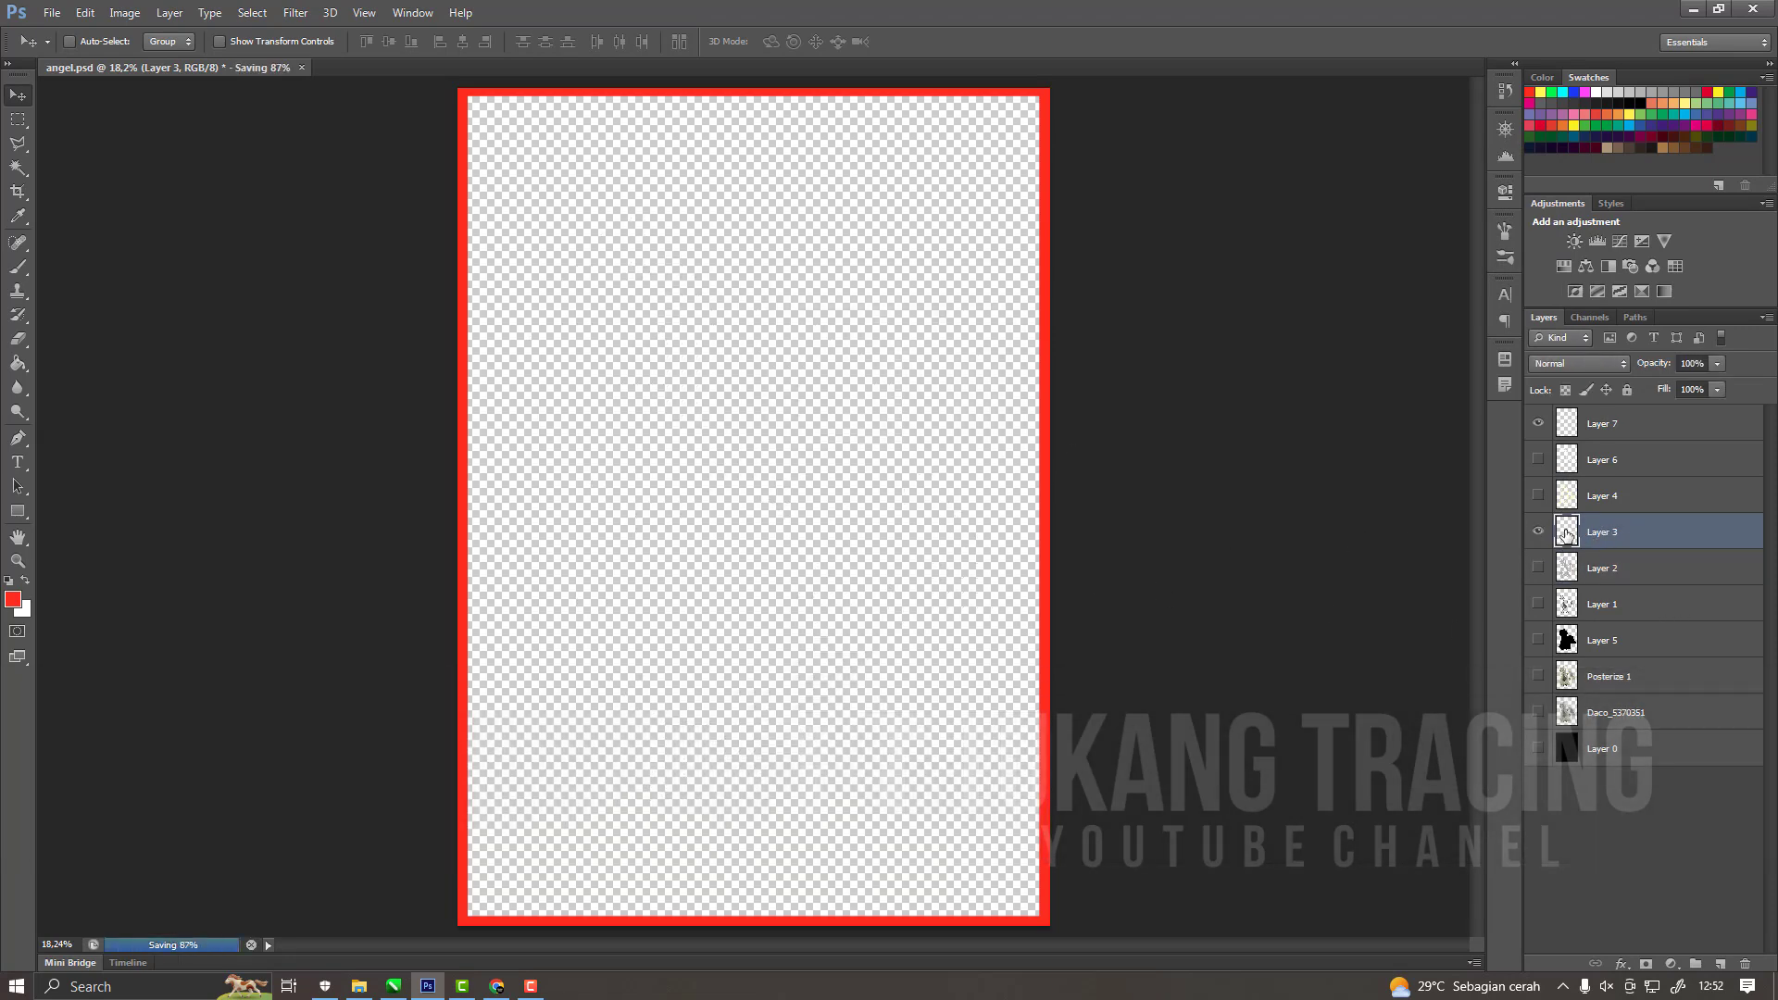
pyautogui.click(1539, 748)
pyautogui.click(1538, 749)
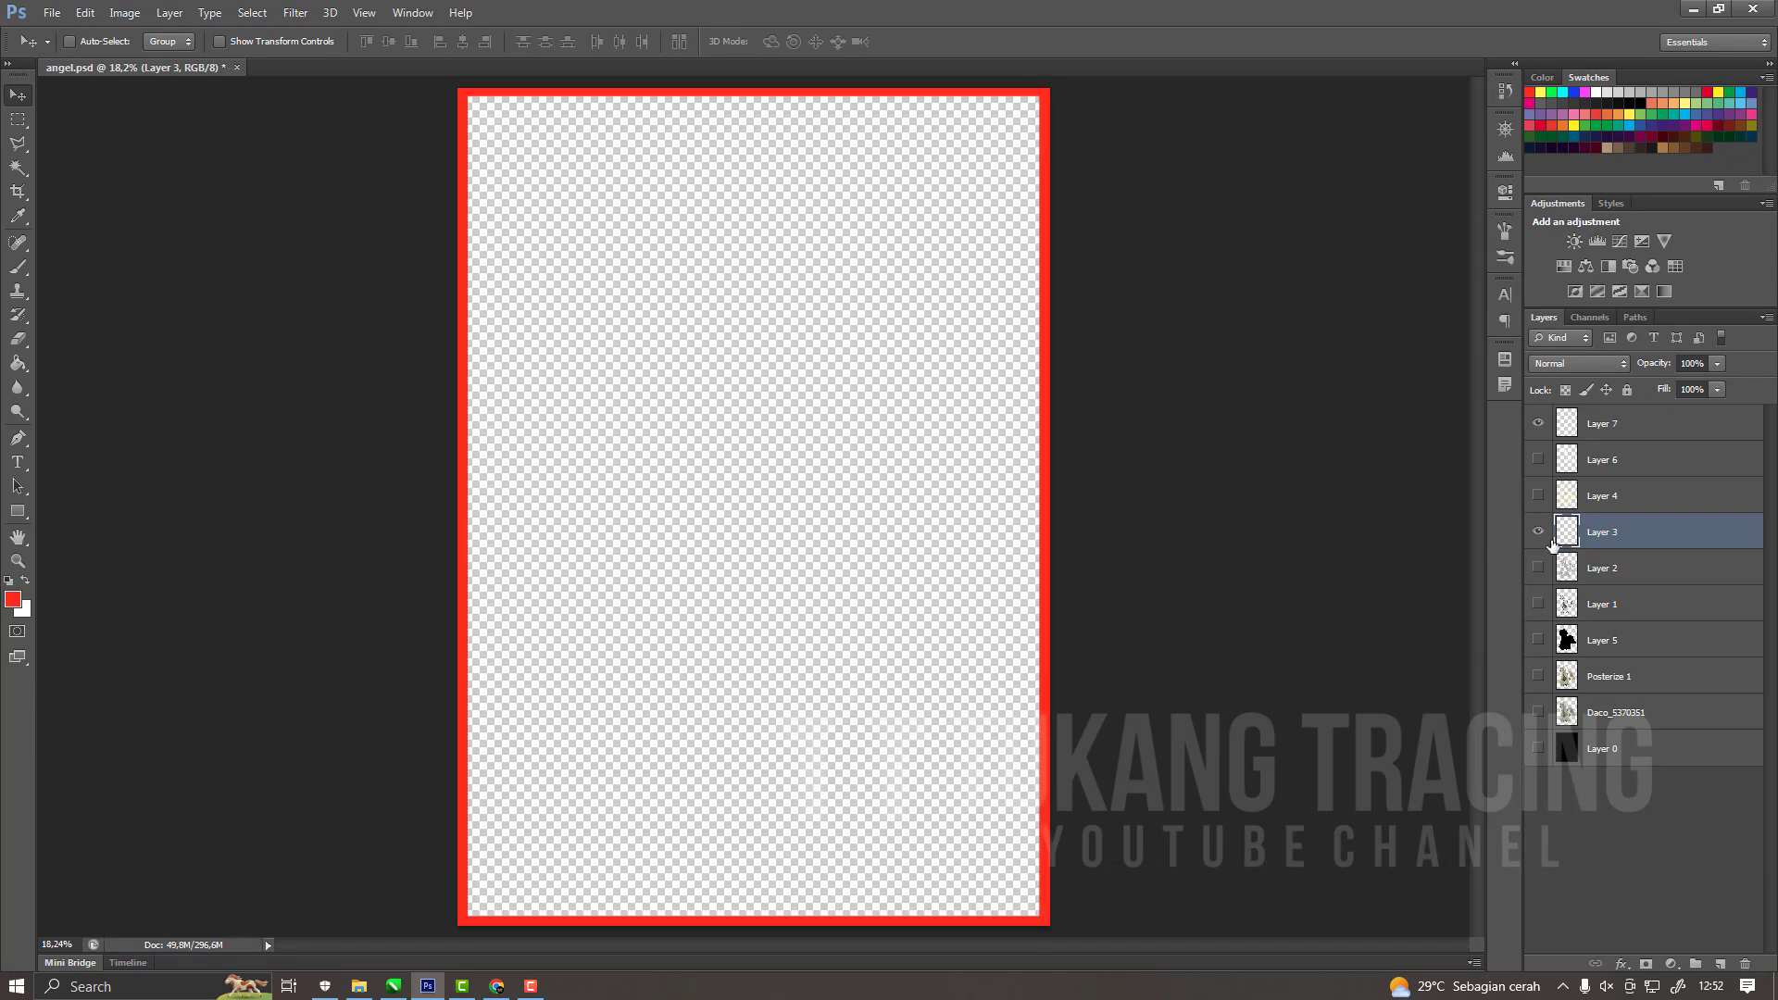
# Show only Layer 4's pale yellow tone with the red frame and save a copy as a PNG named 4.
pyautogui.click(1538, 532)
pyautogui.click(1622, 500)
pyautogui.hotkey('ctrl', 'shift', 's')
pyautogui.click(1287, 508)
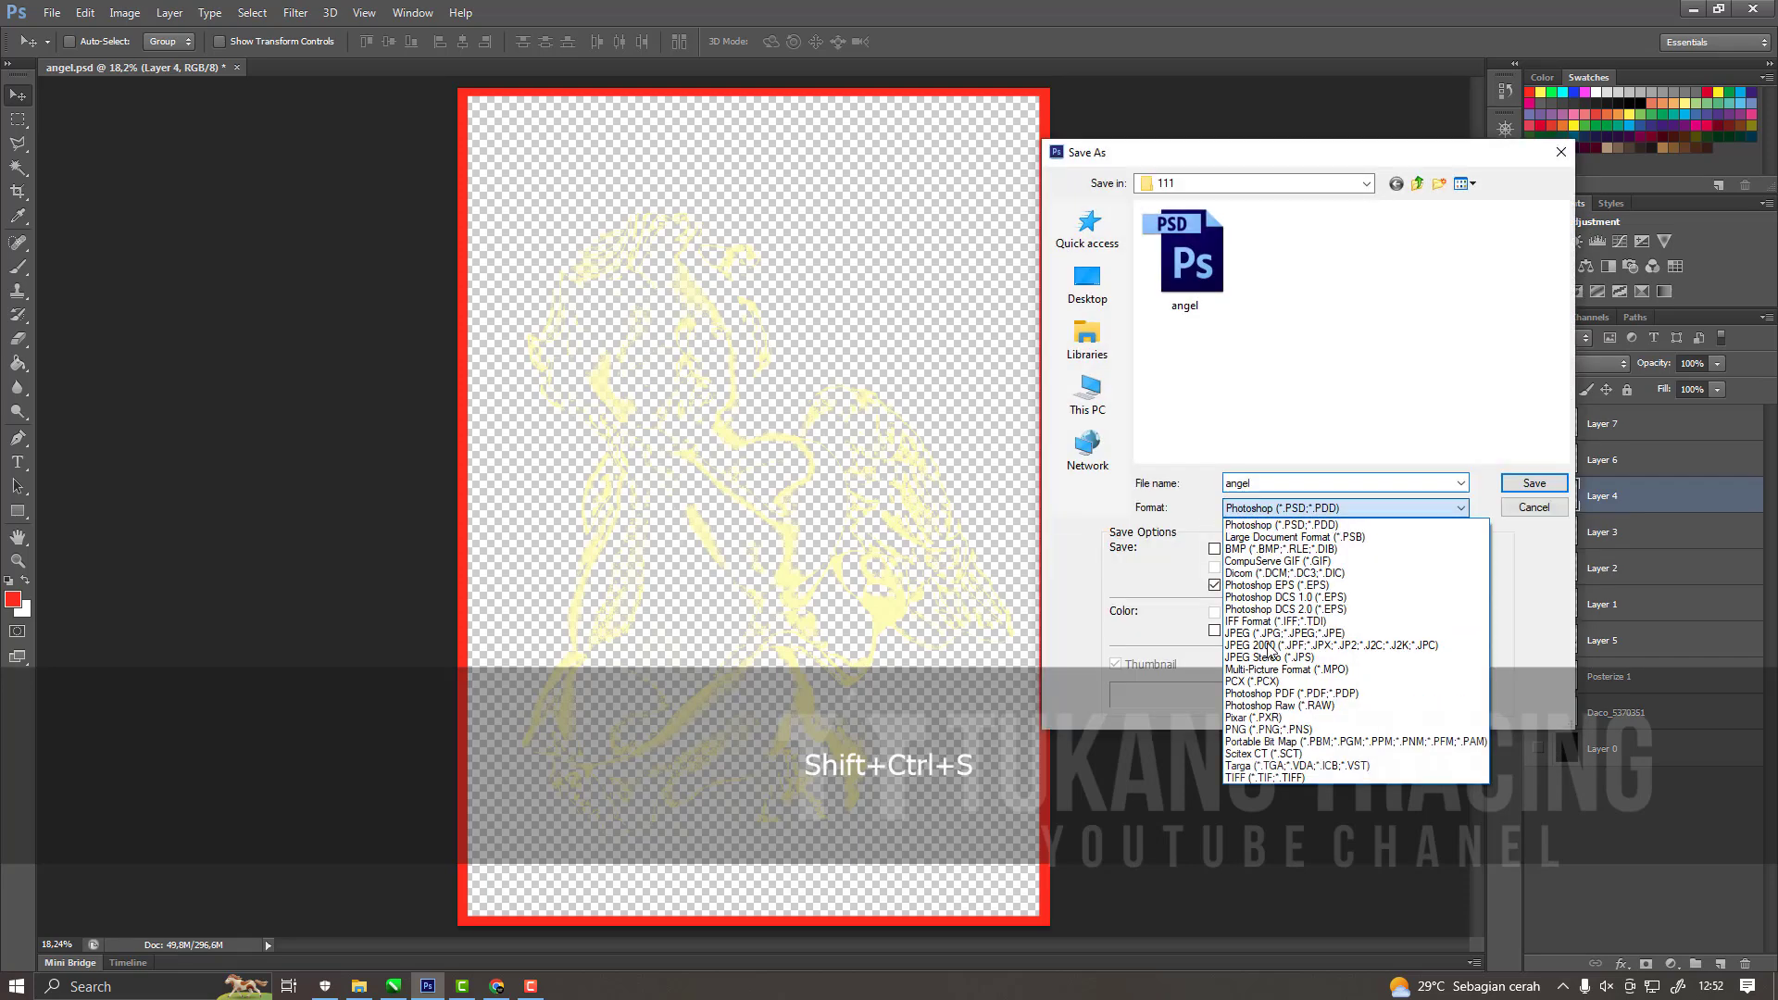
pyautogui.click(1269, 729)
pyautogui.doubleClick(1269, 483)
pyautogui.write('4')
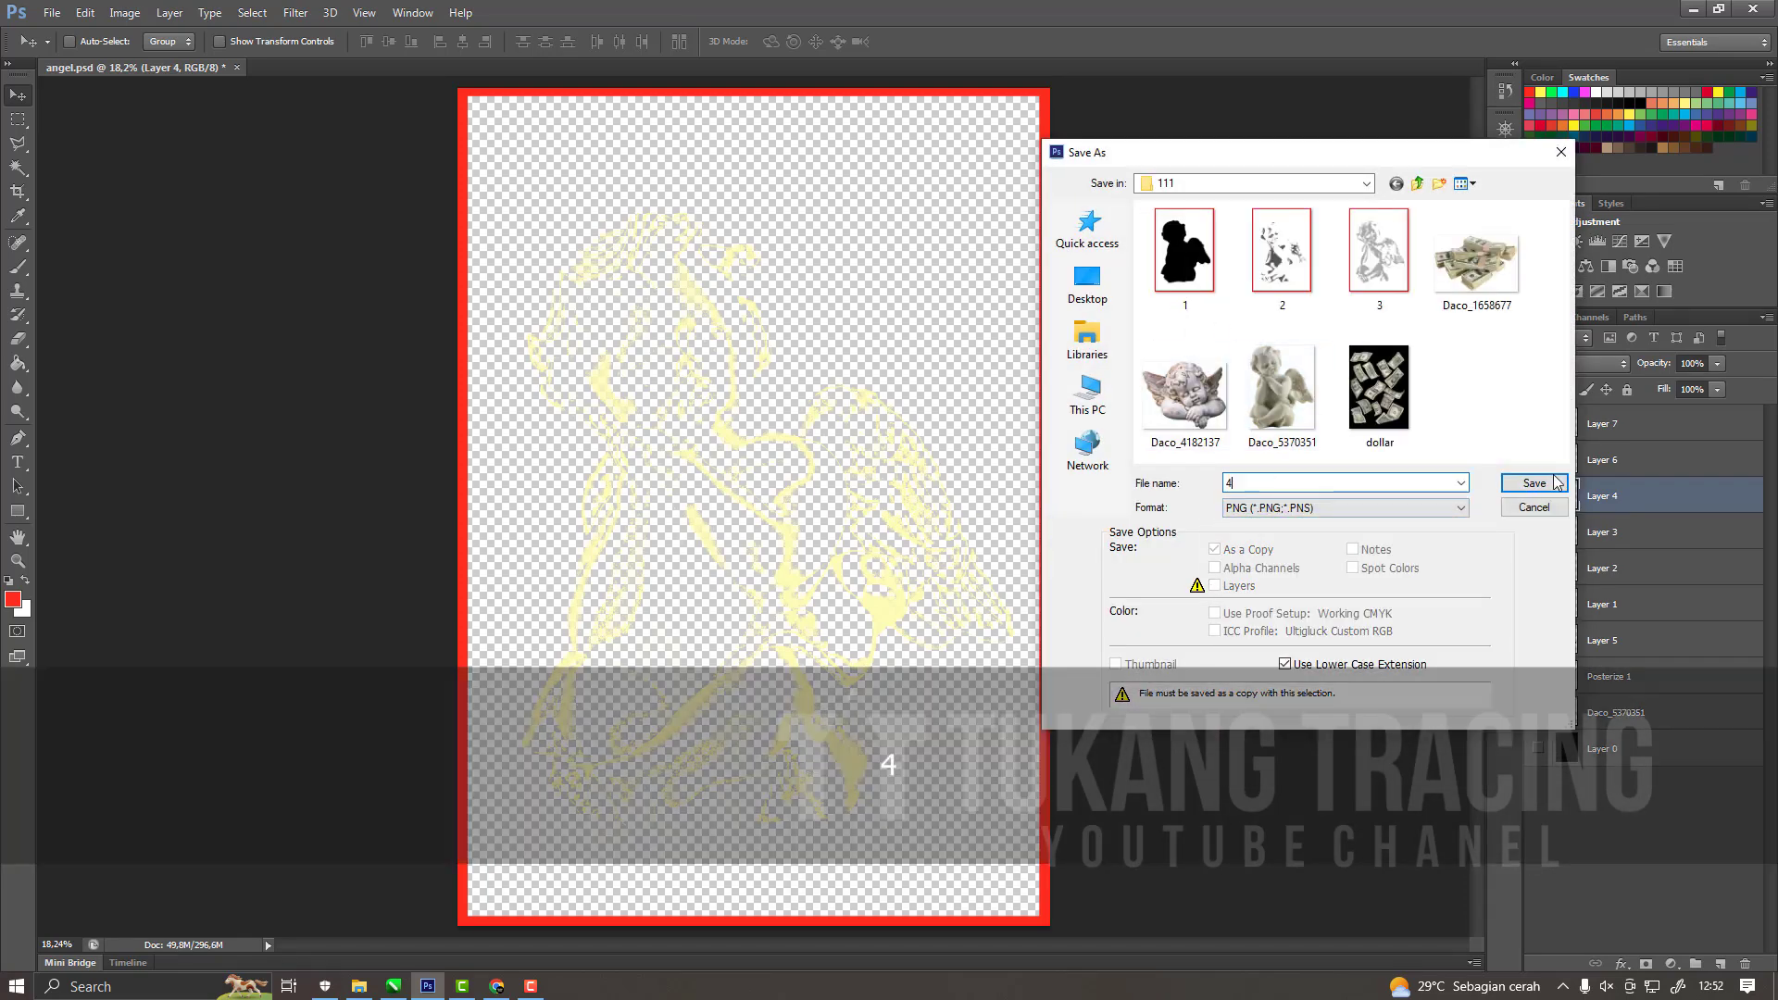
pyautogui.press('Return')
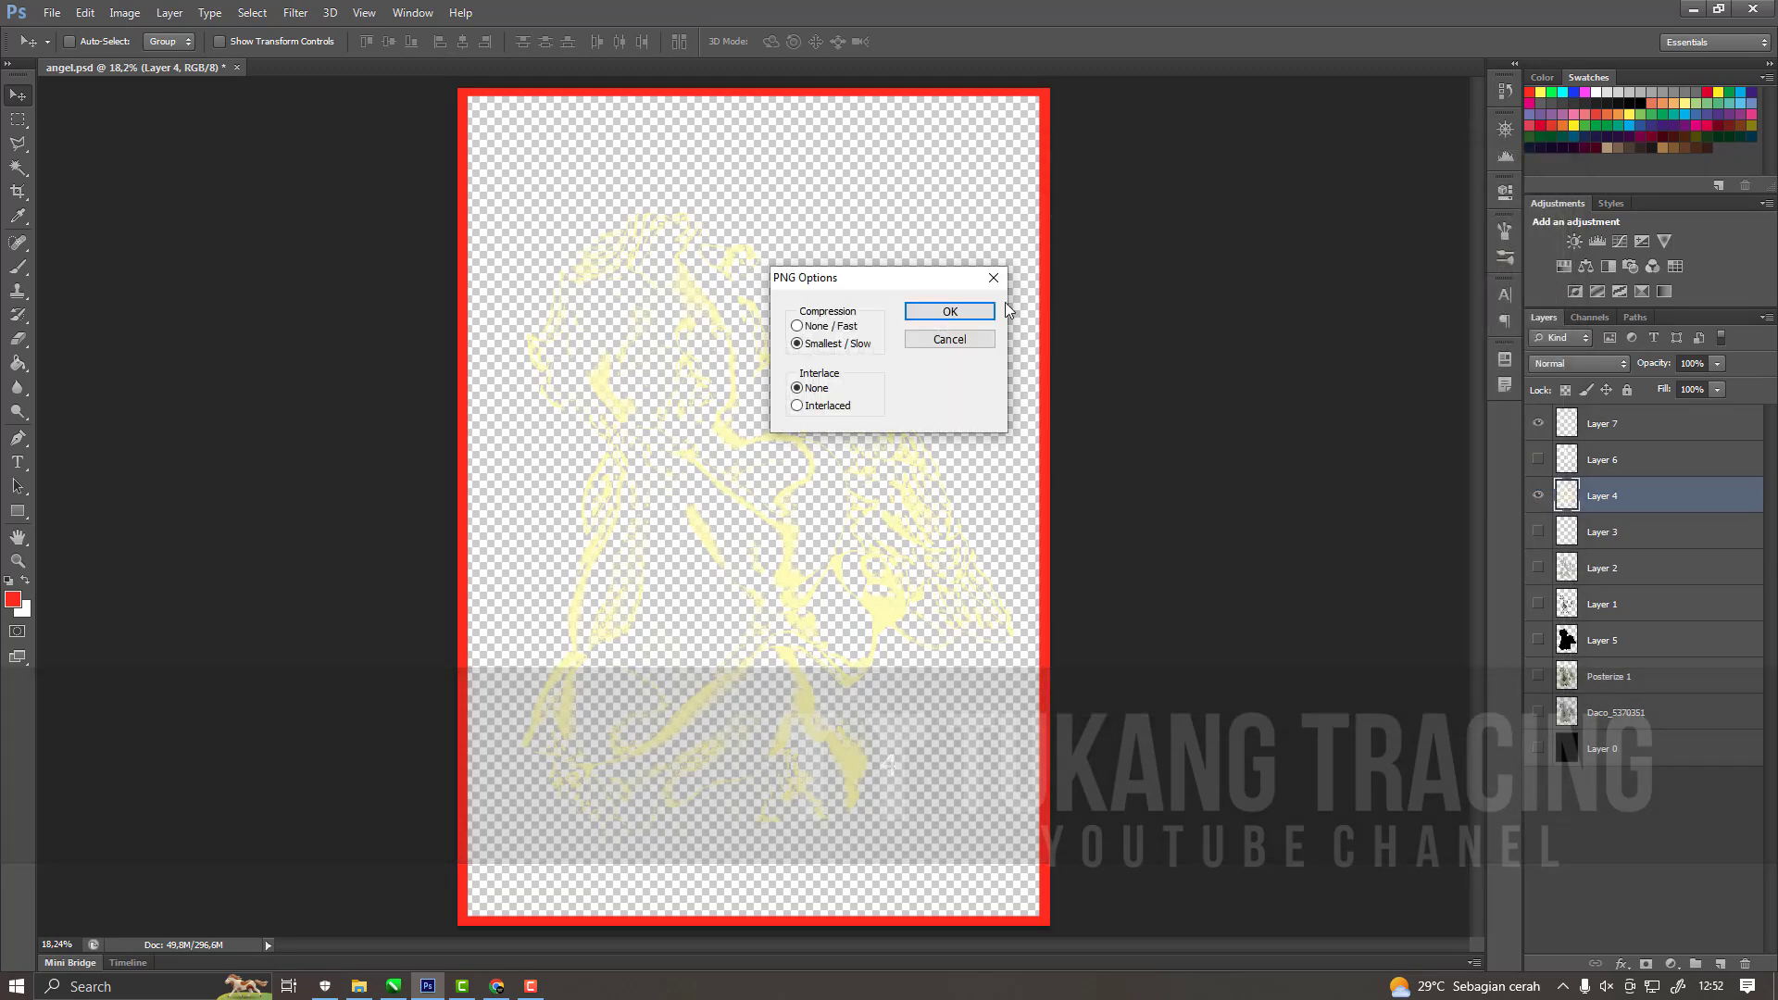
pyautogui.click(980, 298)
# Hide Layer 4, show Layer 6's white tone within the red frame, and make Layer 6 active.
pyautogui.click(1538, 459)
pyautogui.click(1539, 495)
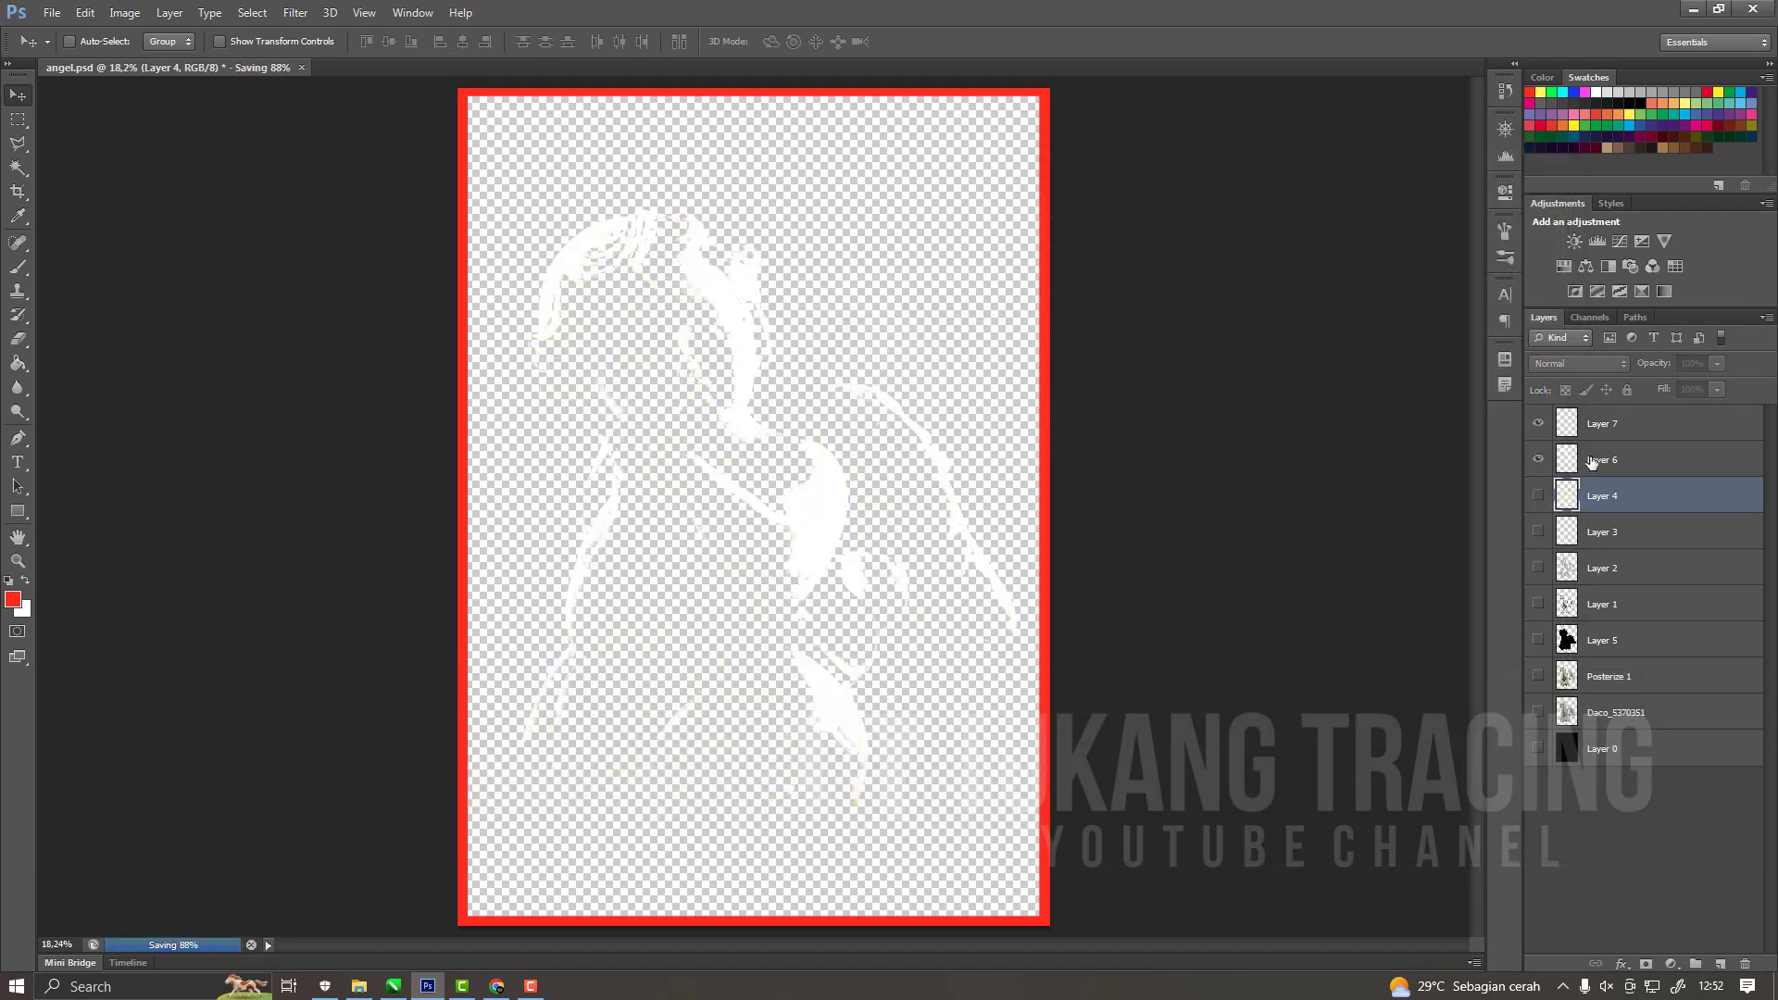
pyautogui.click(1611, 459)
pyautogui.click(892, 392)
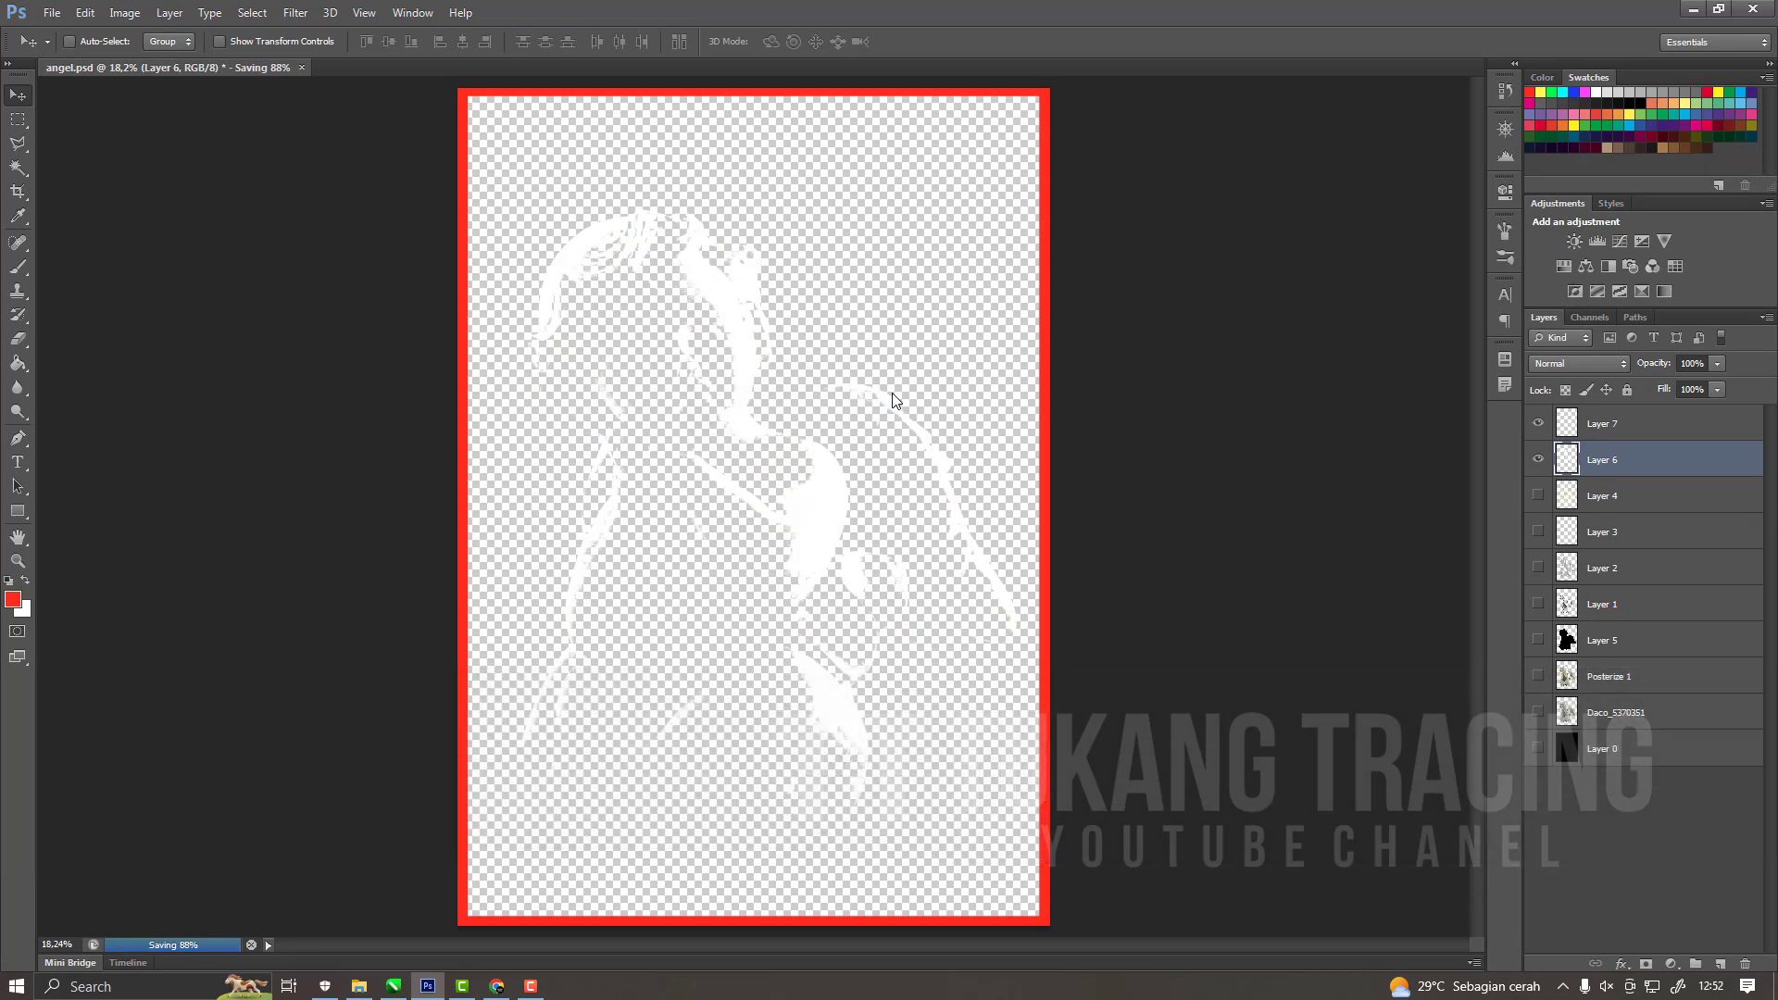
# Save a copy of the framed white tone in folder 111 as a PNG named 5.
pyautogui.press('shift')
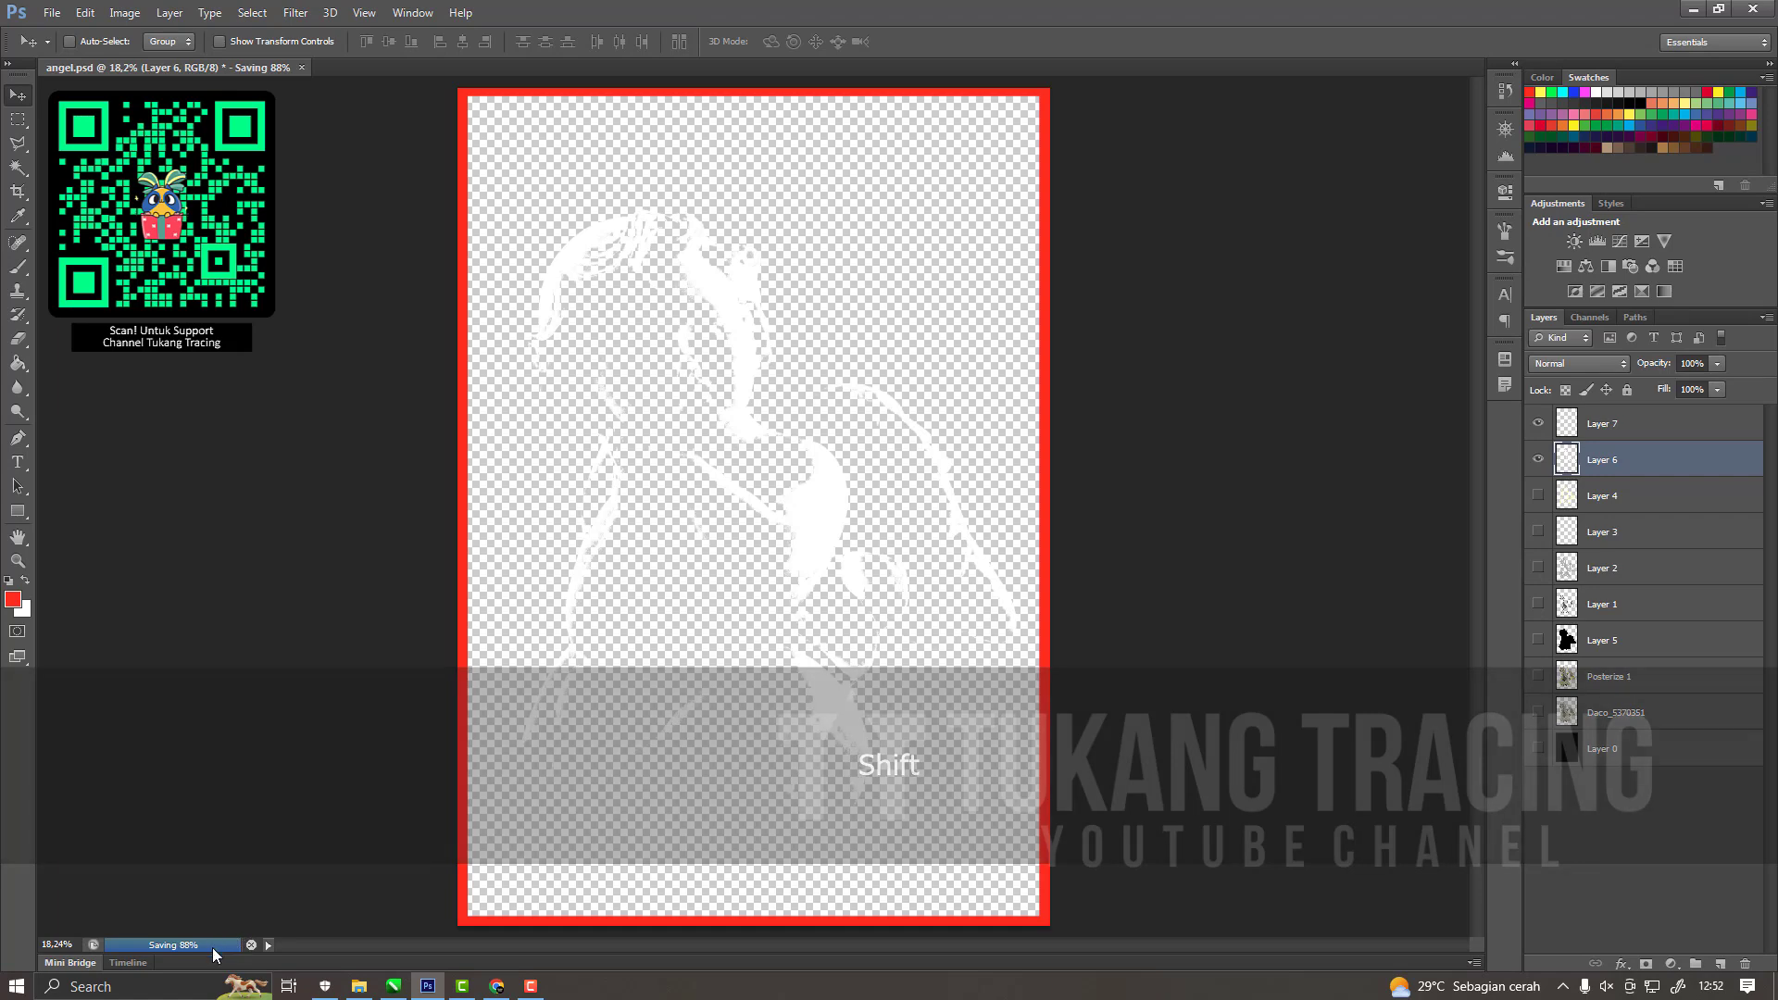
pyautogui.hotkey('ctrl', 'shift', 's')
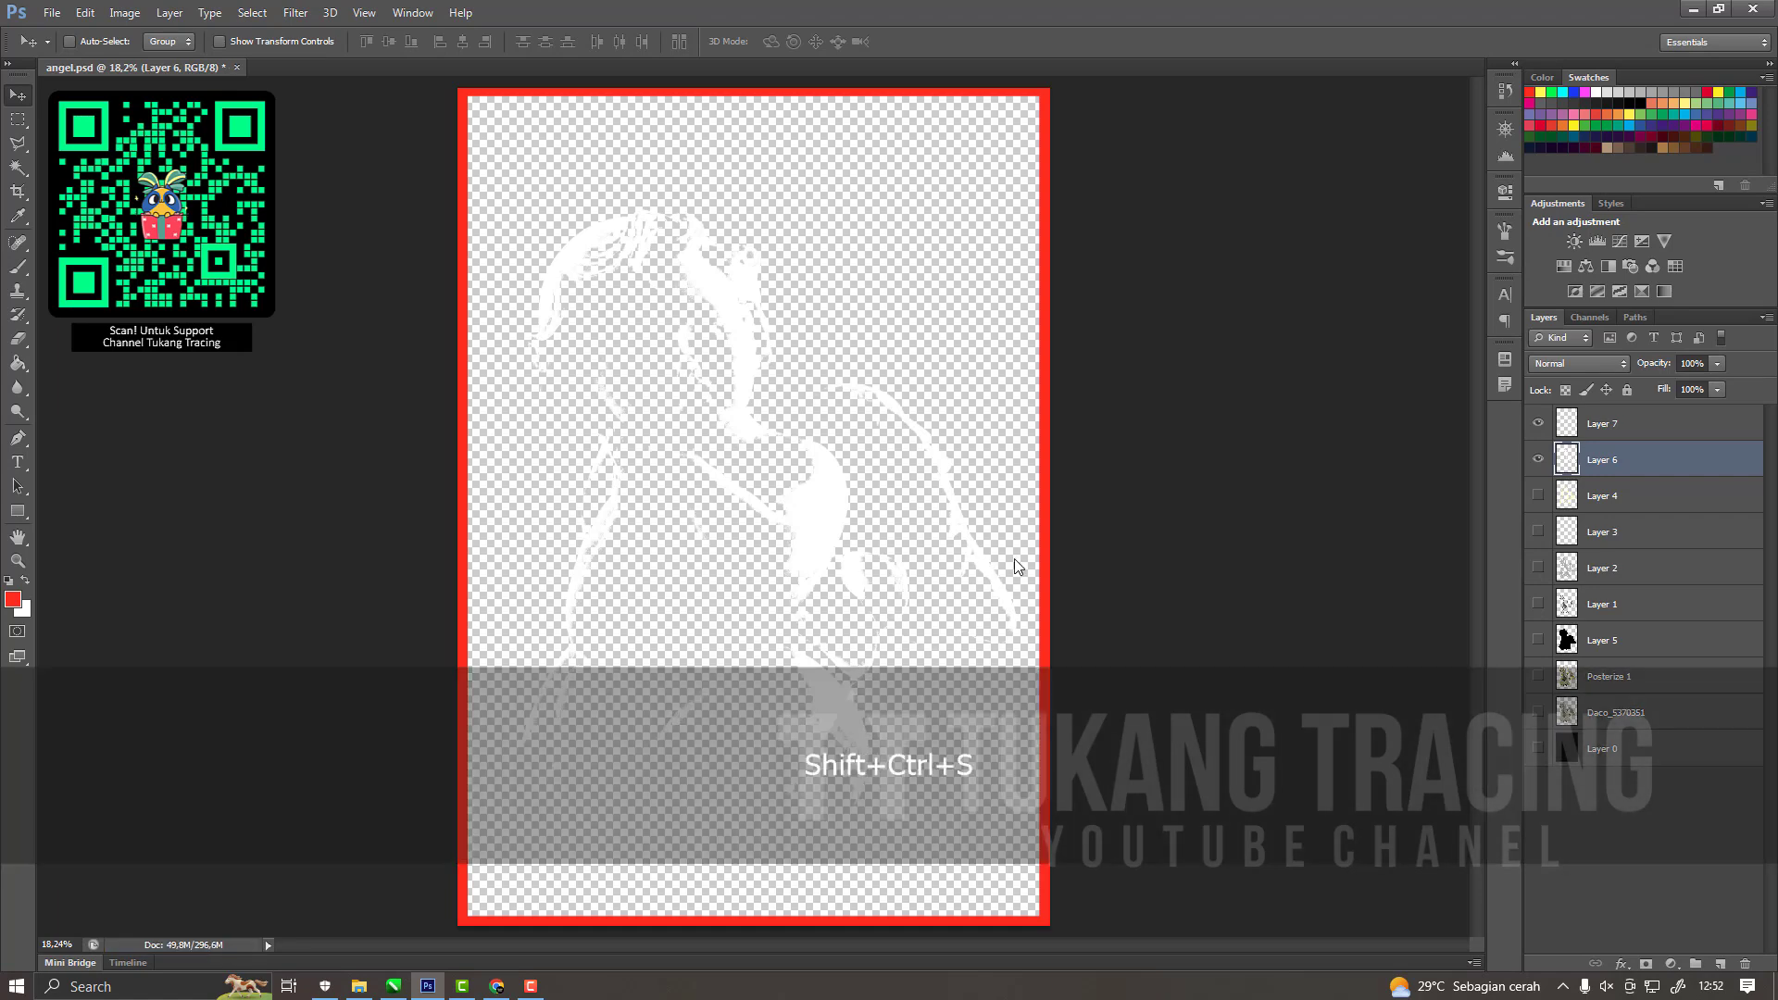
pyautogui.click(1343, 508)
pyautogui.click(1297, 729)
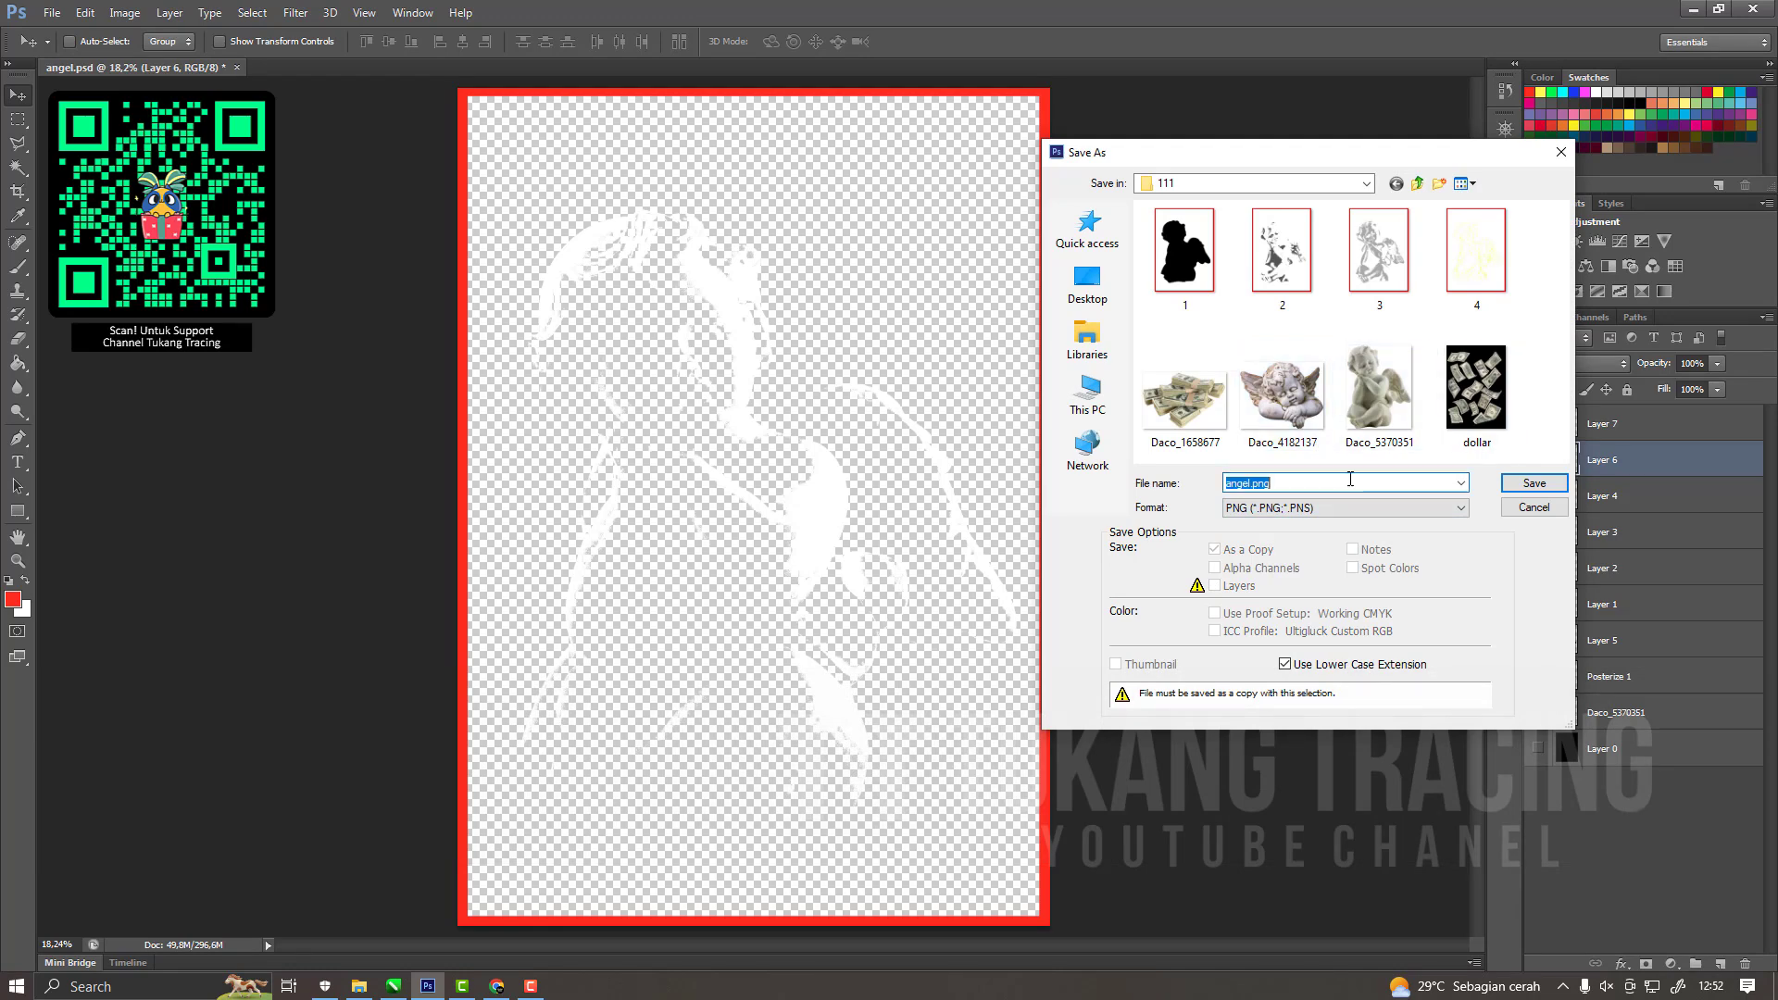
pyautogui.write('5')
pyautogui.click(1533, 484)
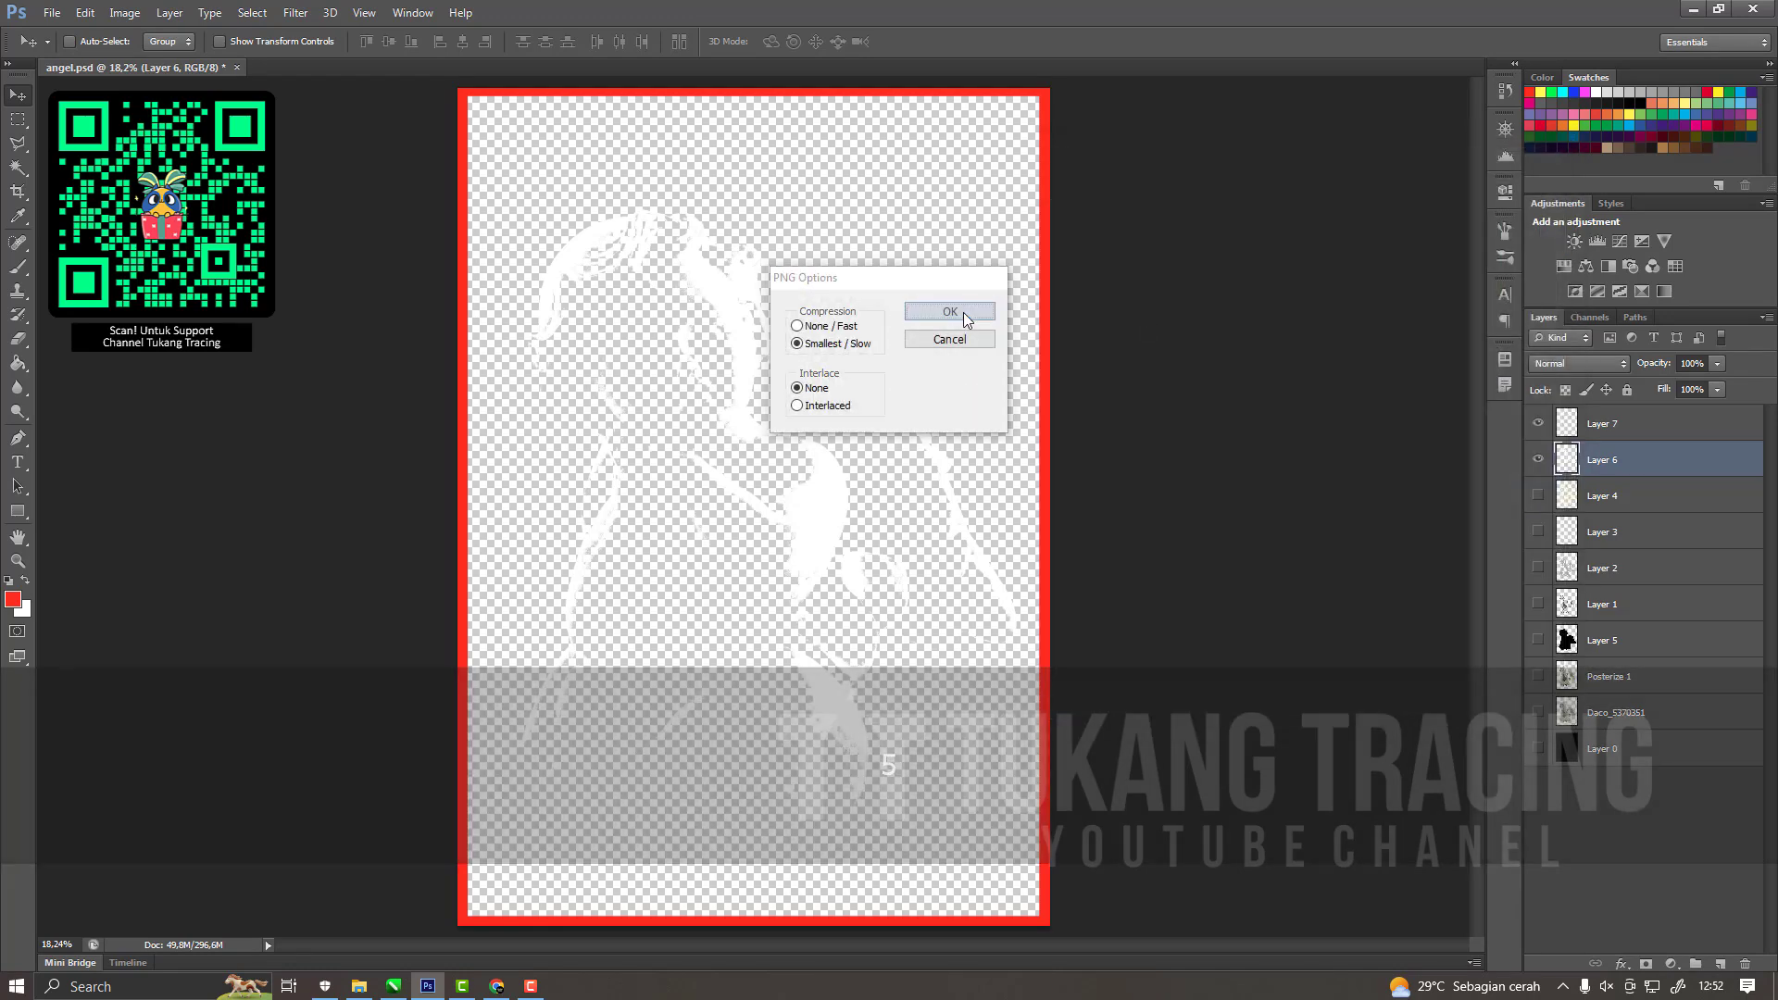
pyautogui.click(963, 306)
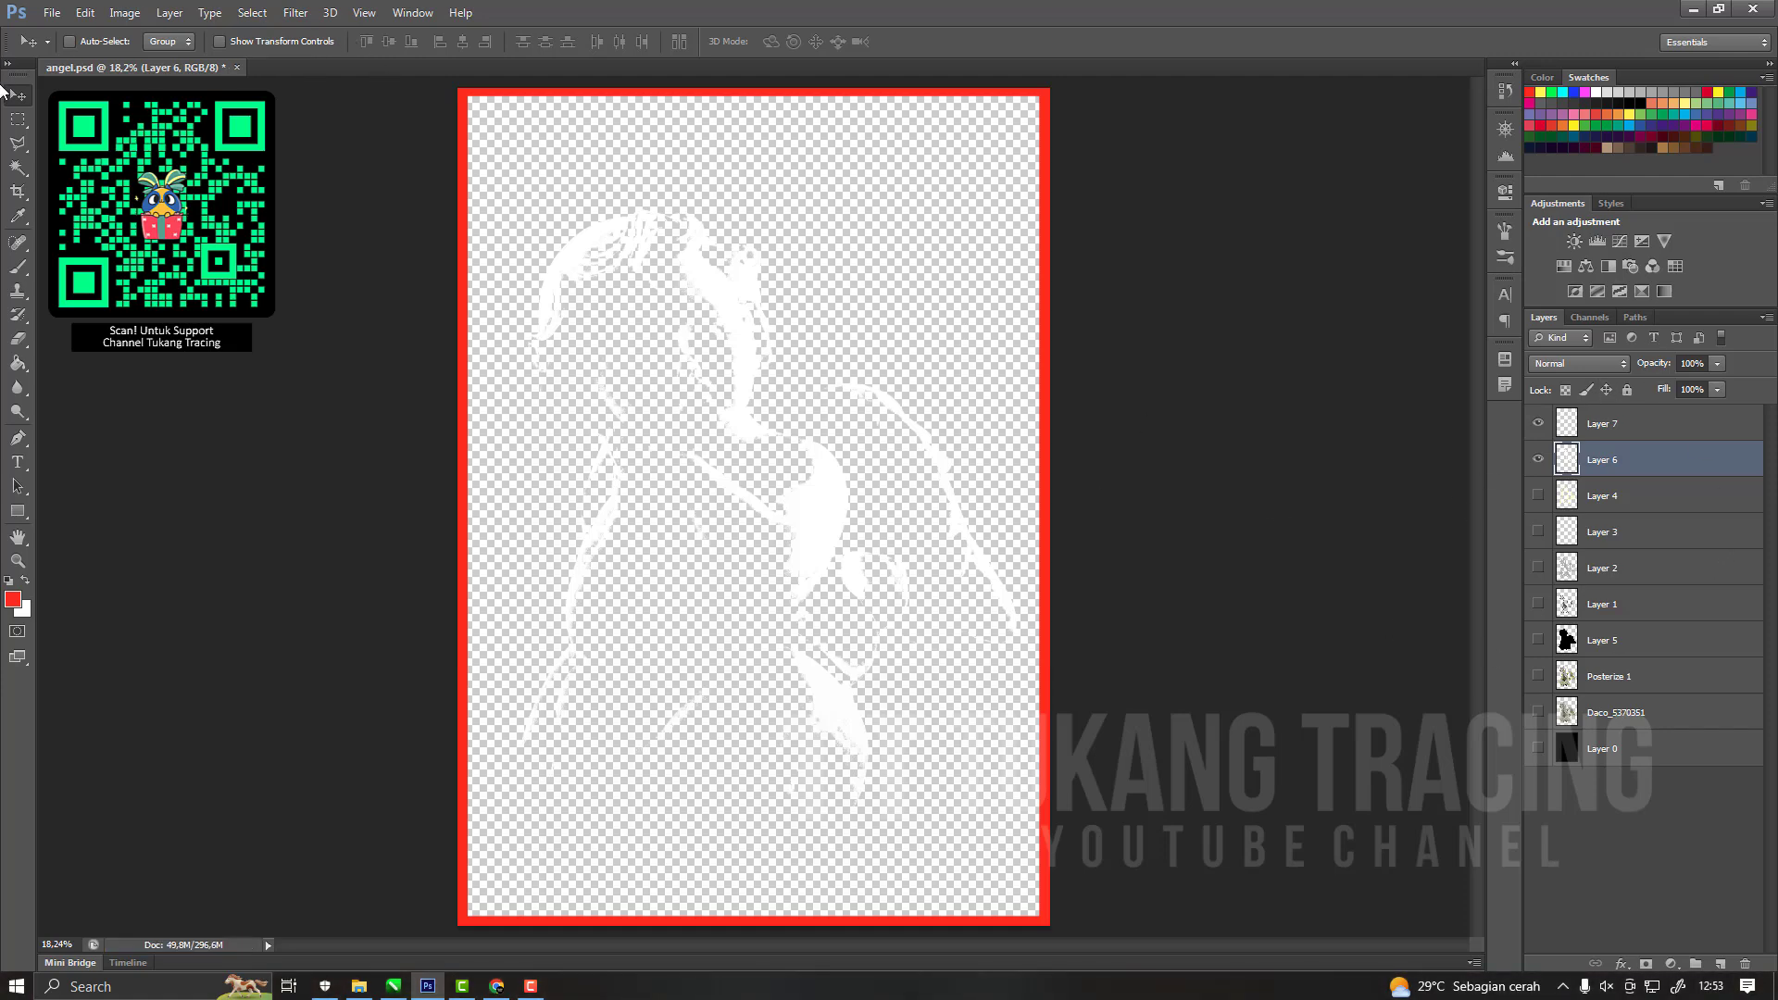
# Check the five exported tone PNGs in folder 111 in File Explorer.
pyautogui.click(359, 987)
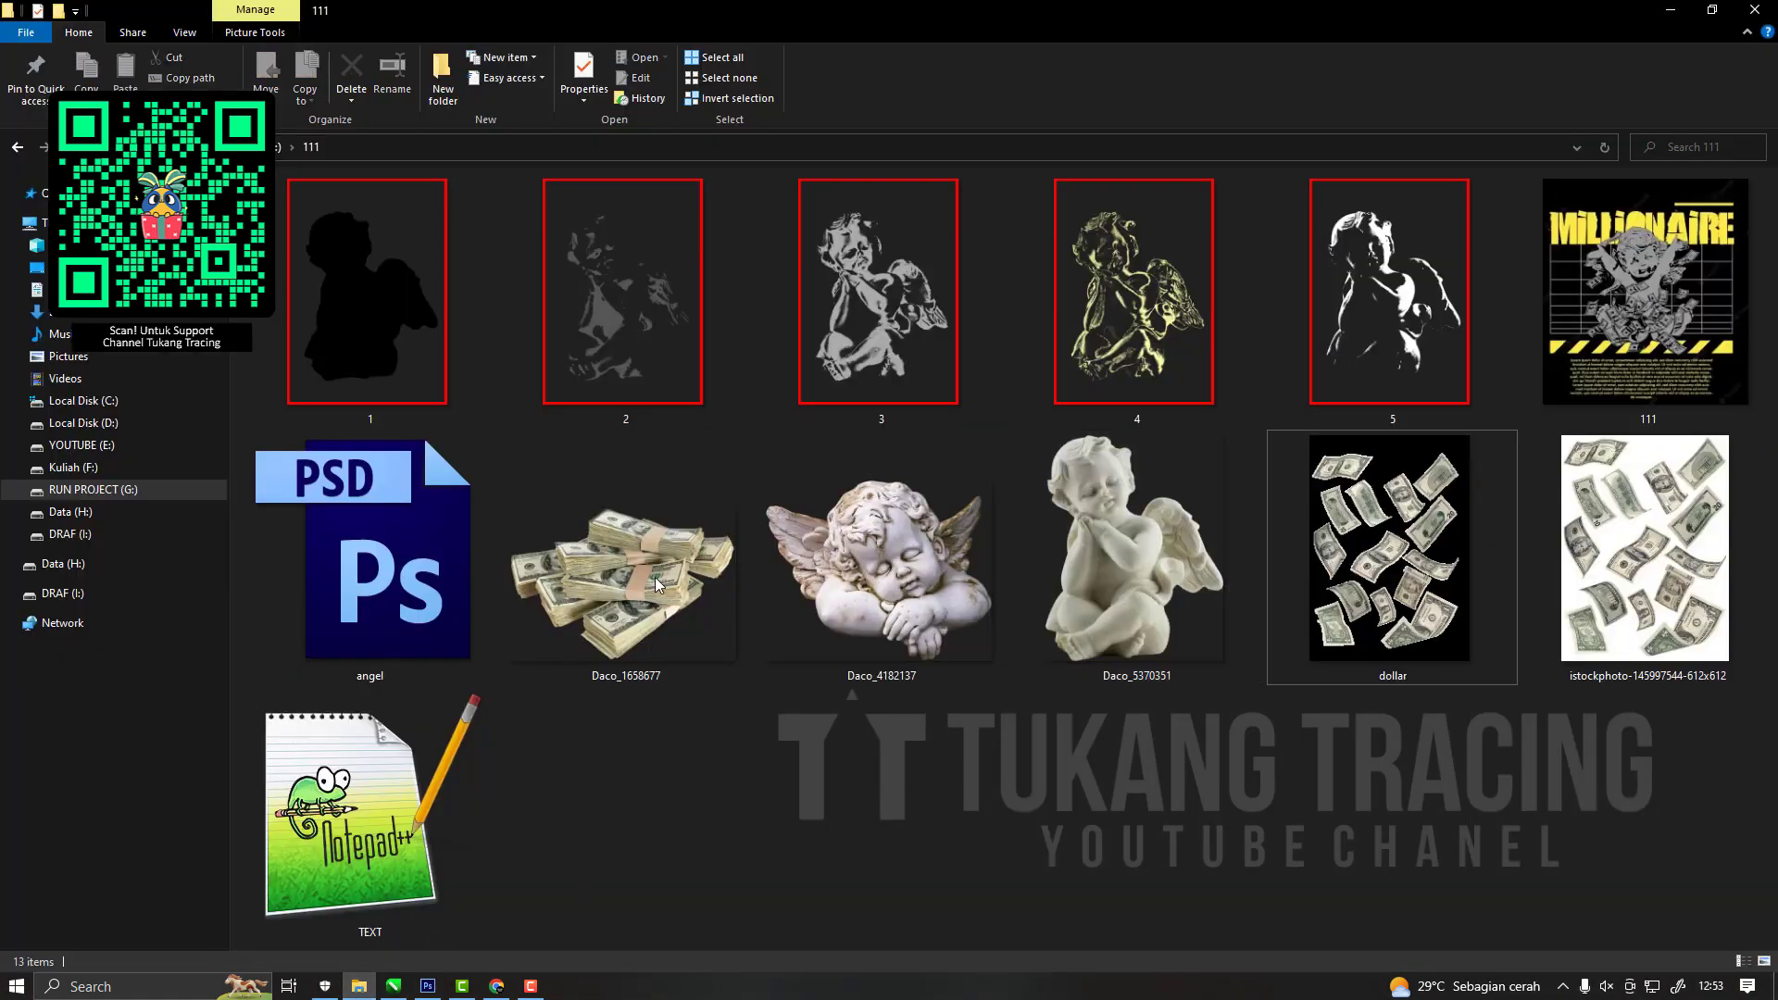
pyautogui.click(626, 306)
pyautogui.click(816, 362)
pyautogui.click(1135, 361)
pyautogui.click(1390, 357)
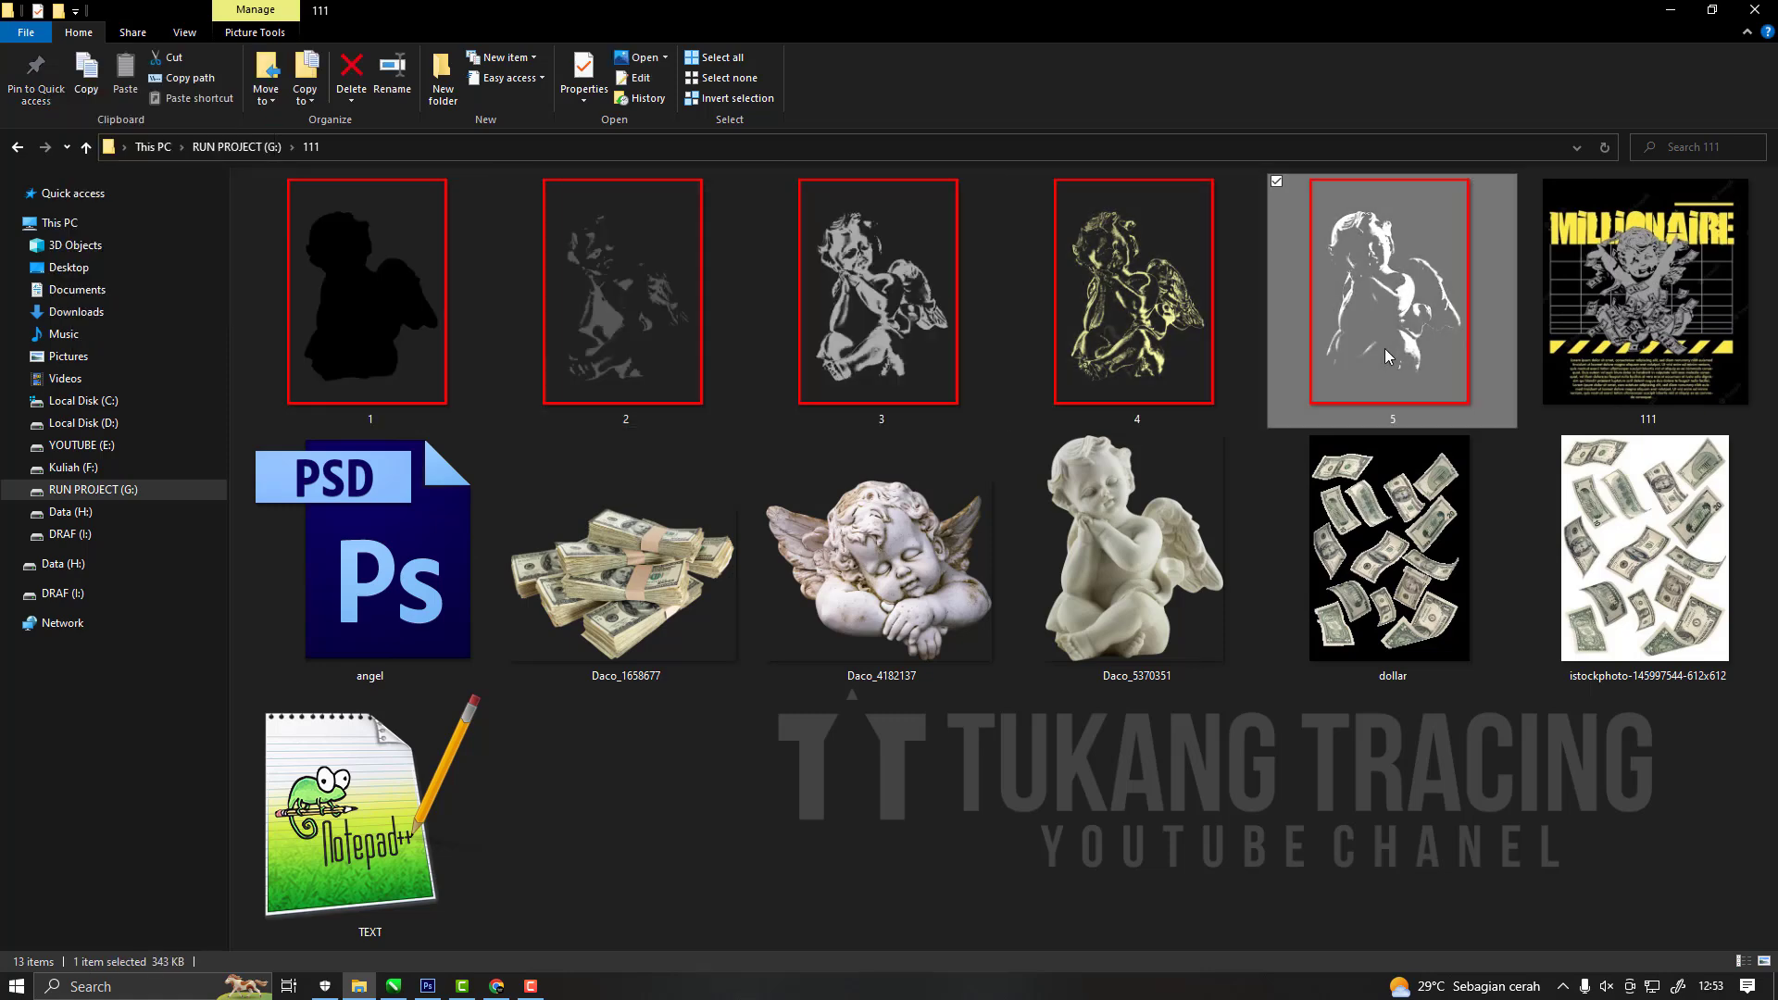
pyautogui.click(389, 370)
# Switch to CorelDRAW and save the blank A3 drawing as happy money in folder 111.
pyautogui.click(393, 988)
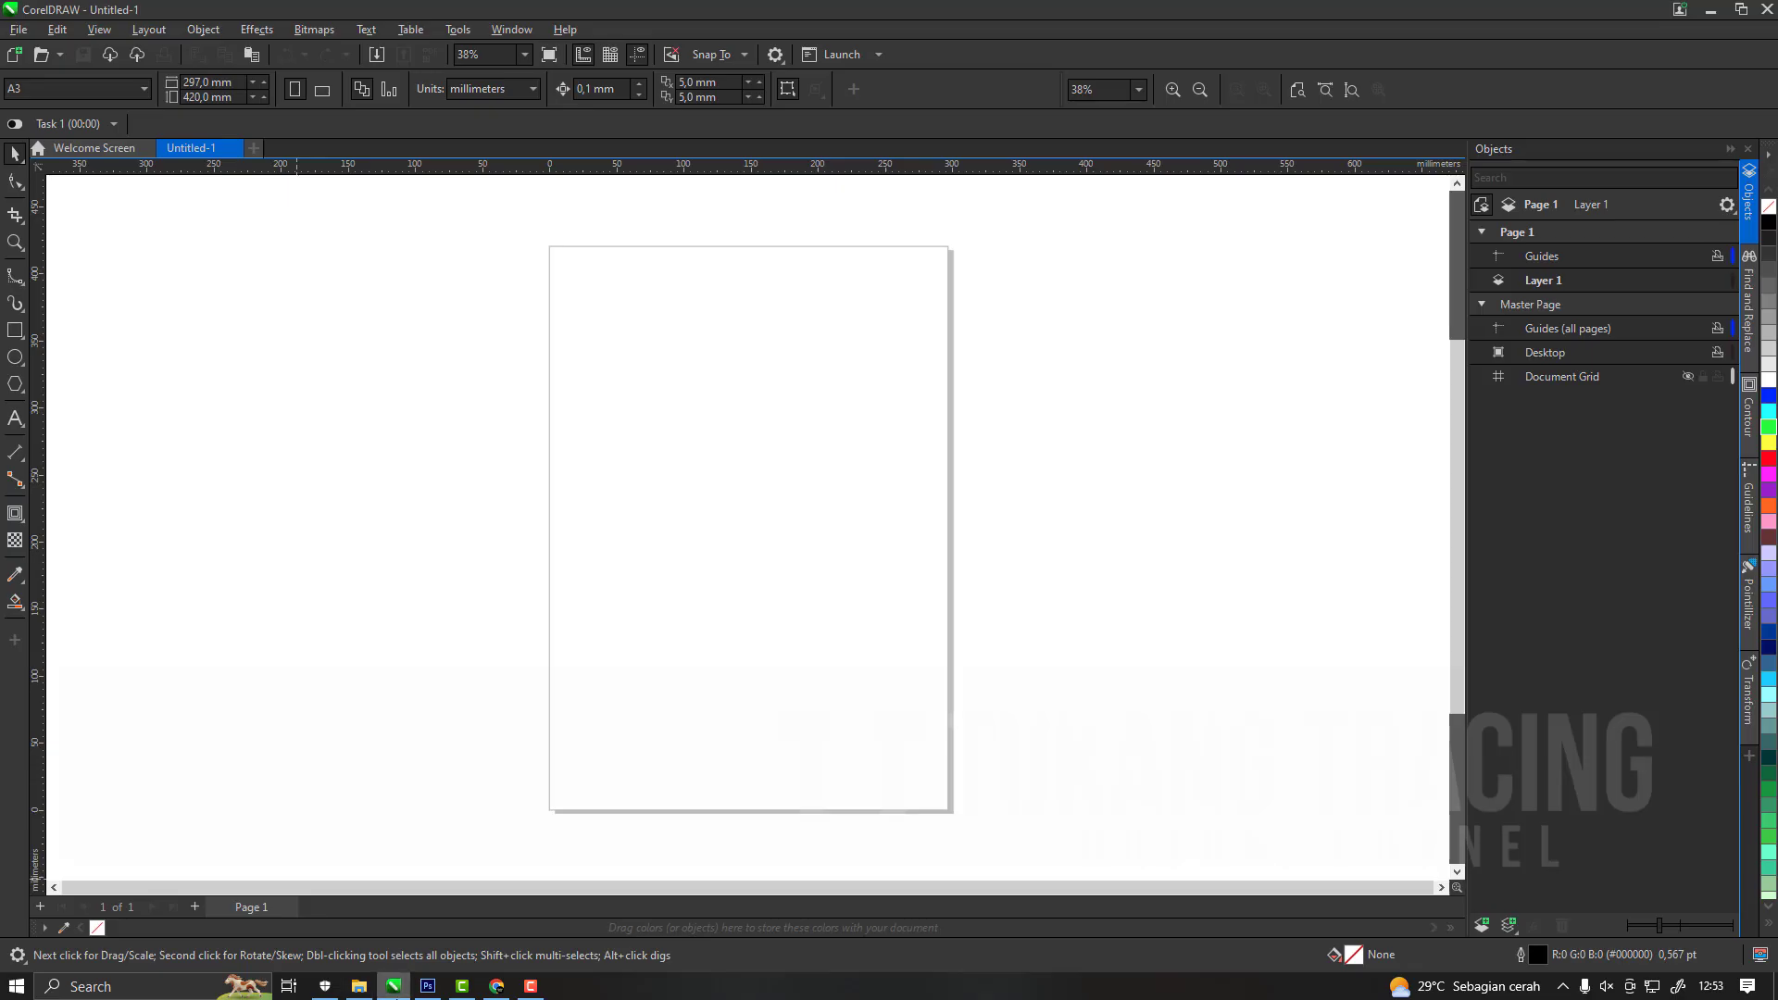
pyautogui.click(19, 30)
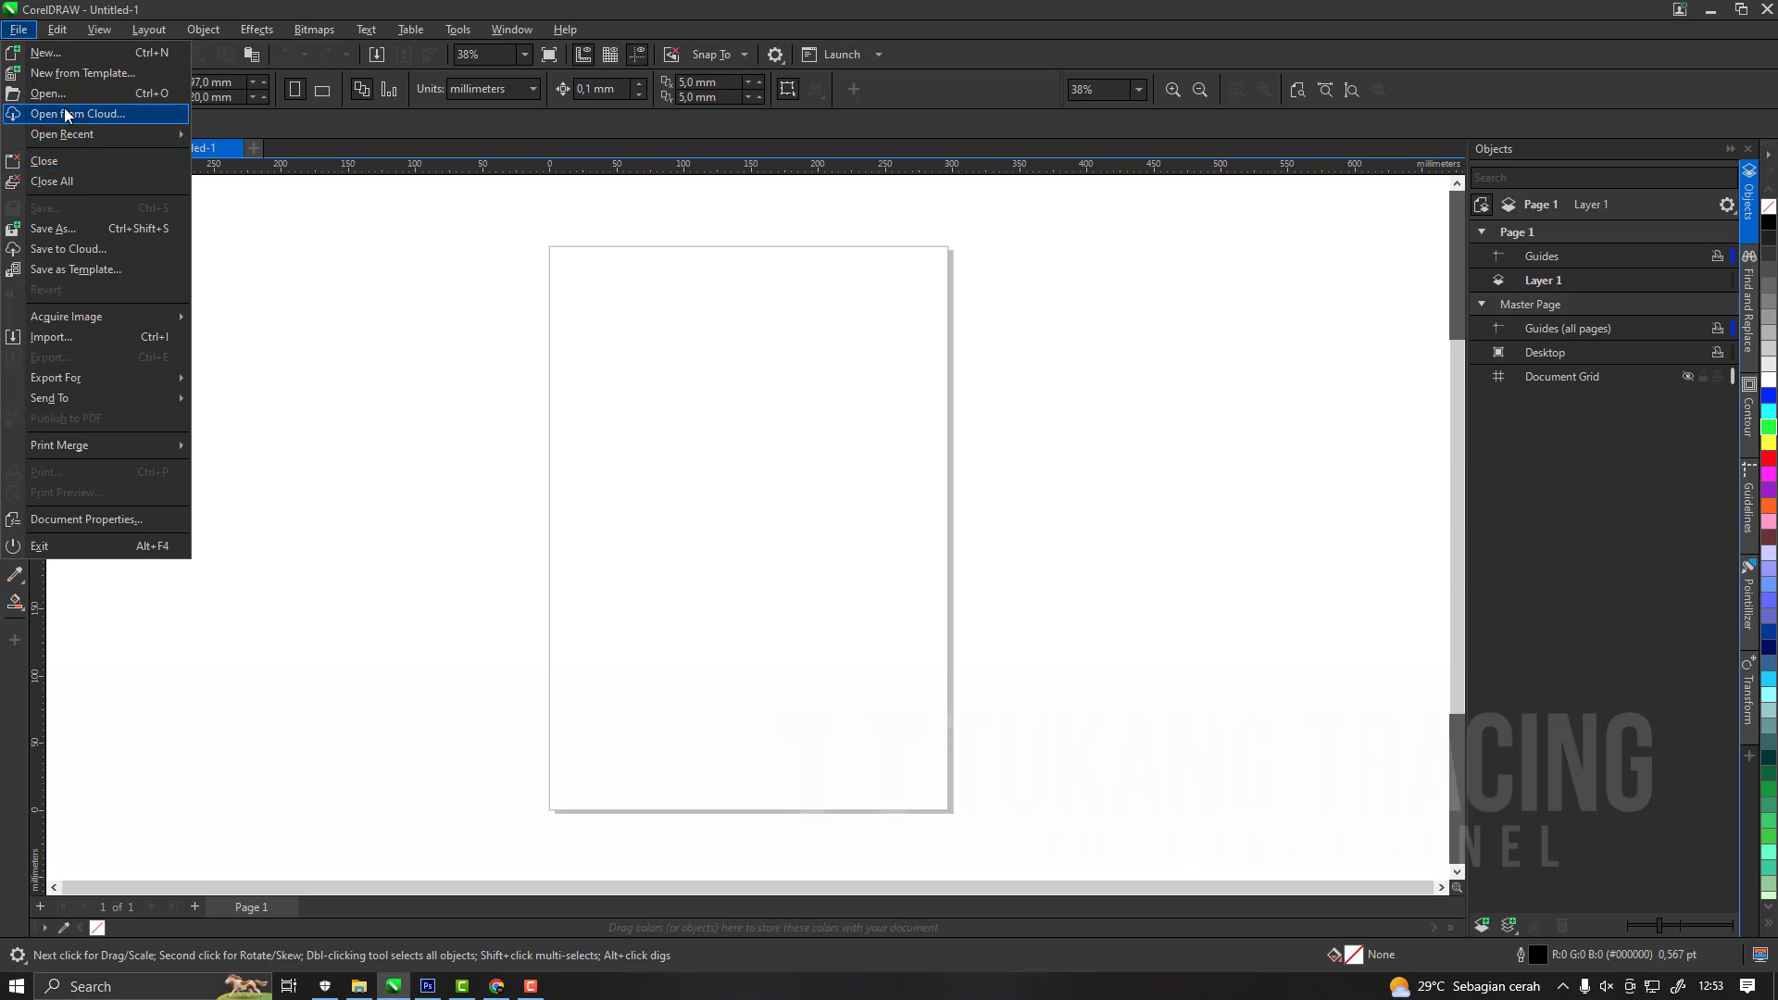
pyautogui.click(500, 403)
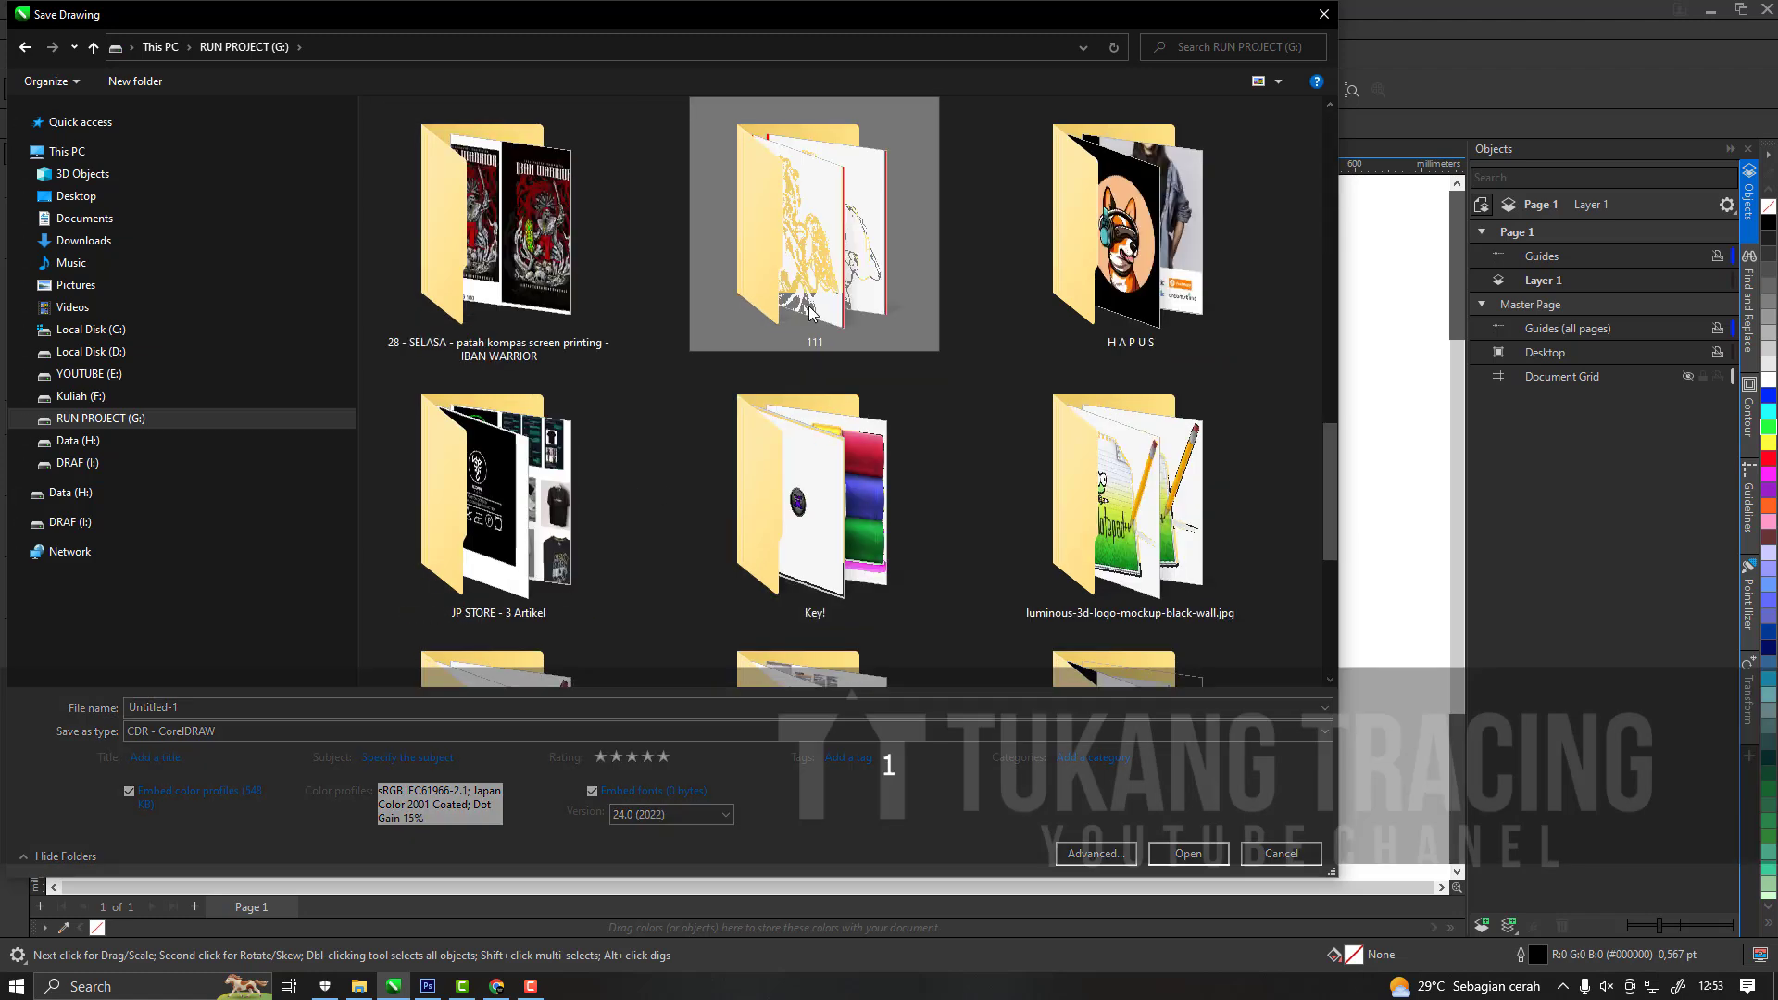
pyautogui.doubleClick(802, 223)
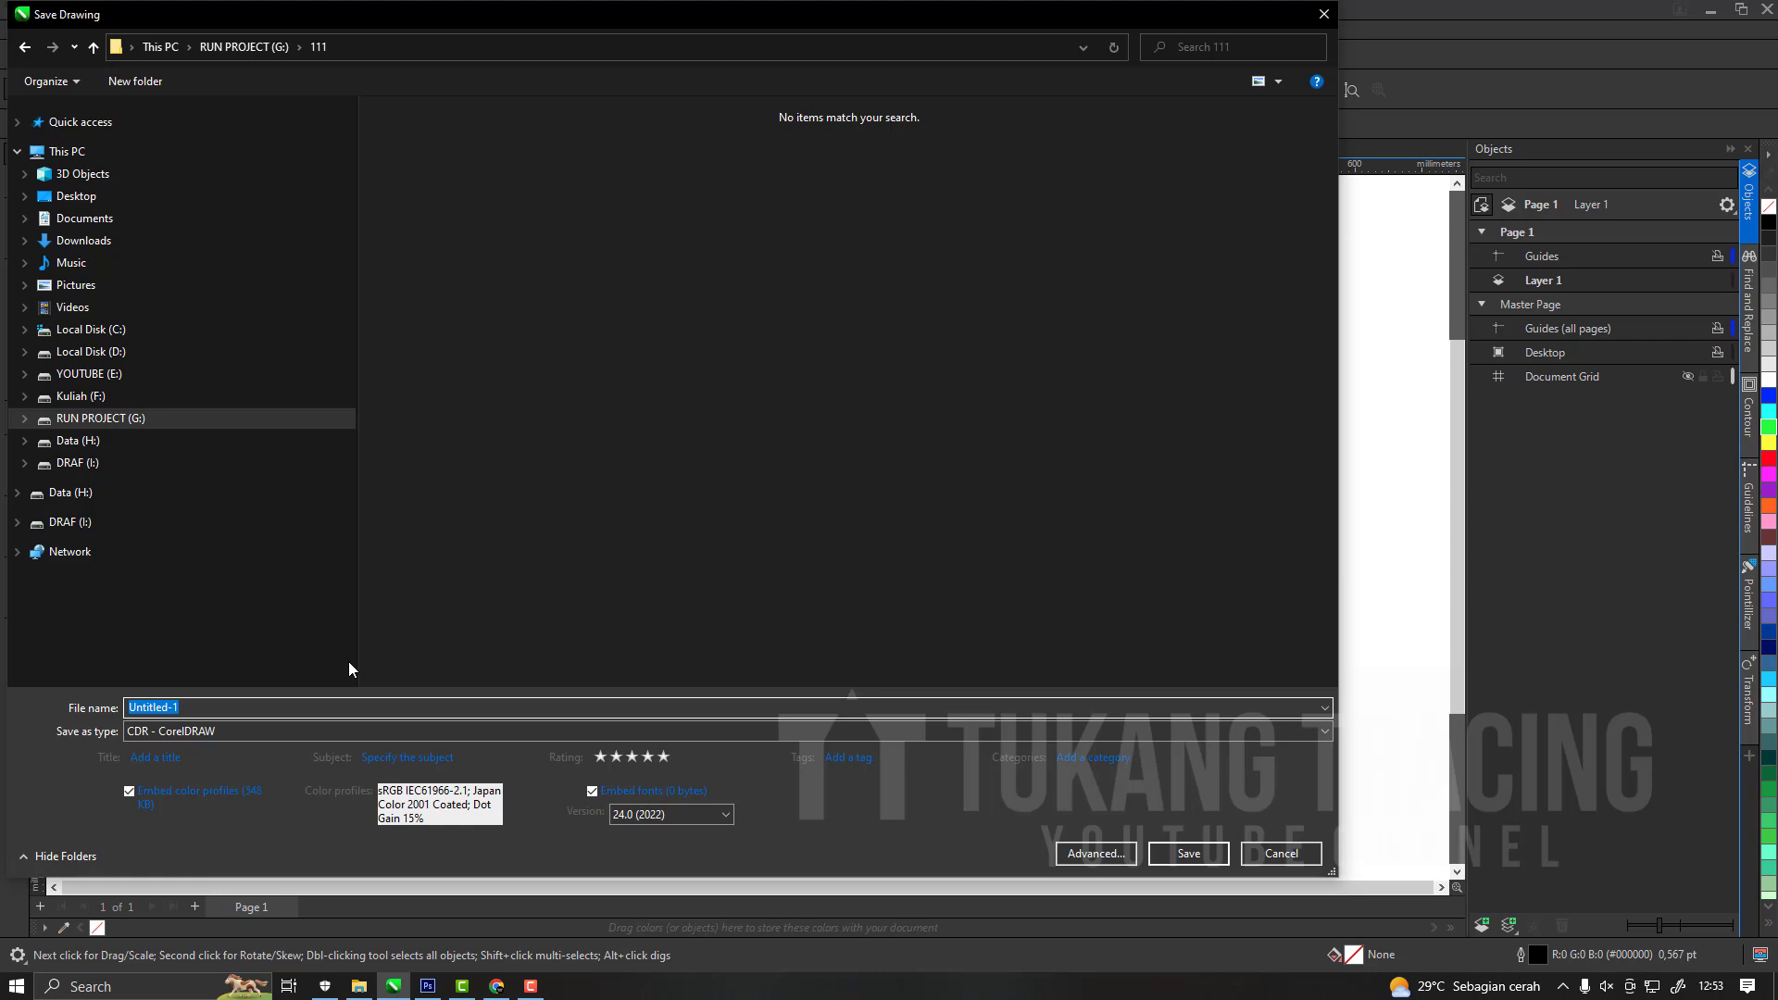
pyautogui.write('happy ')
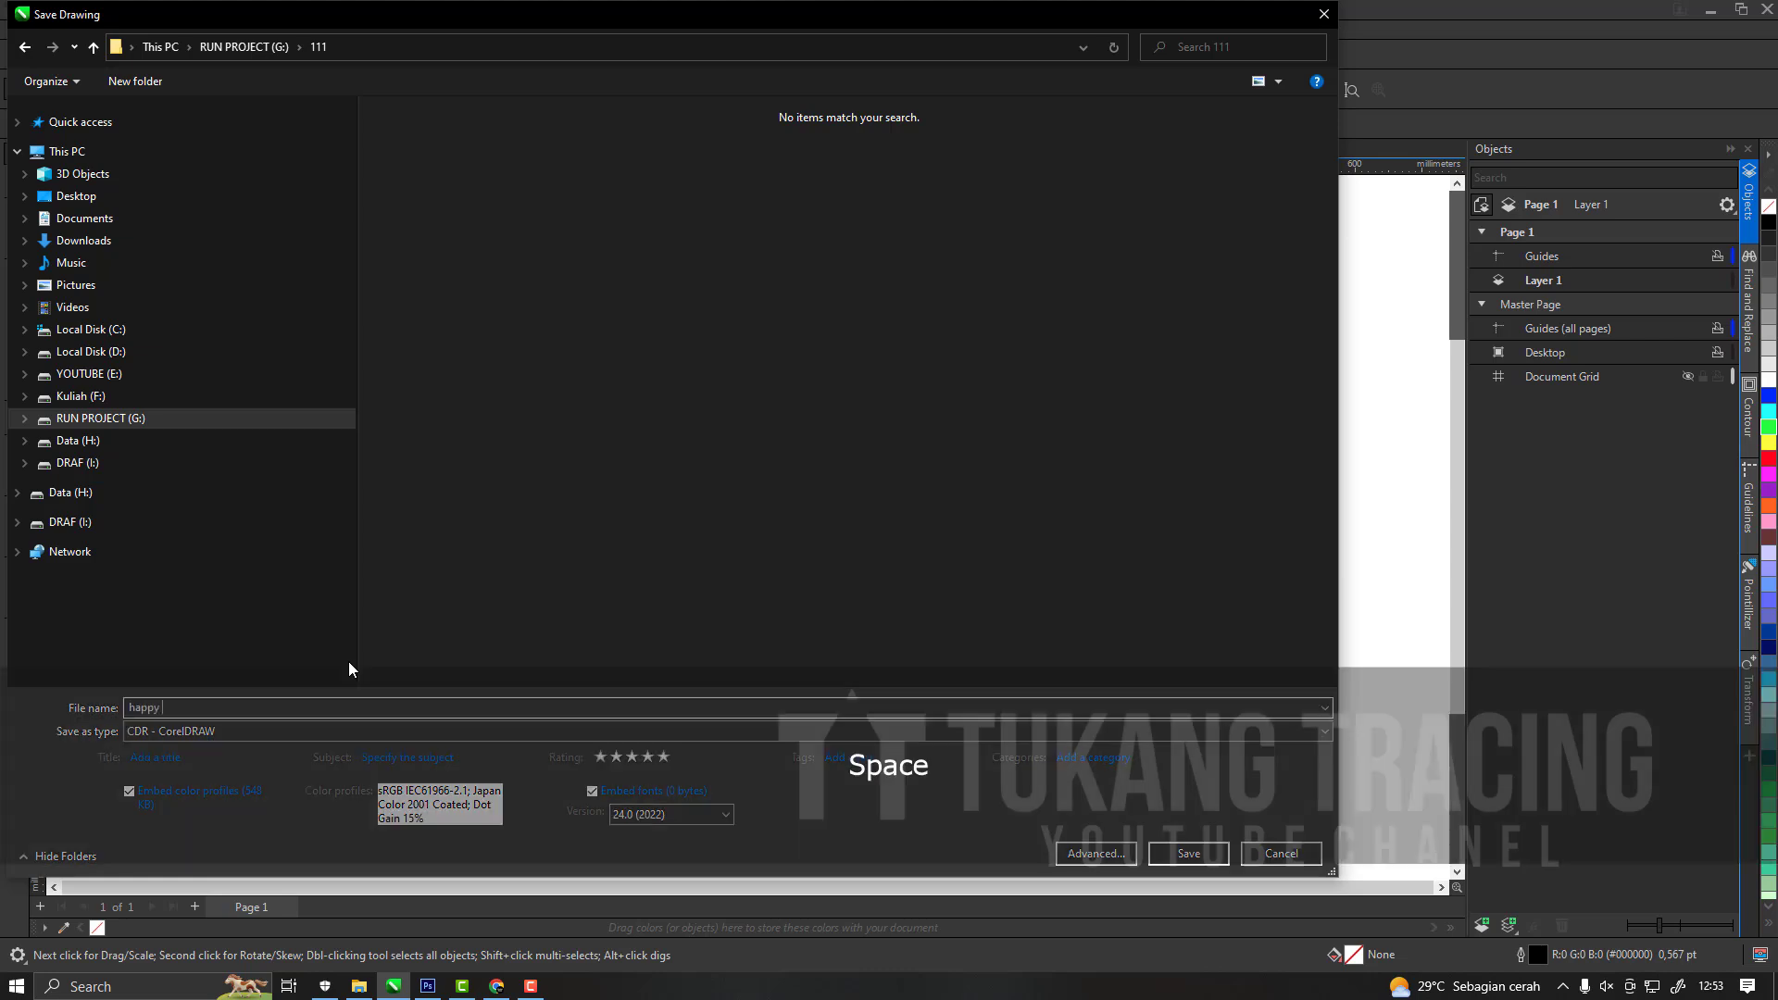
pyautogui.write('money')
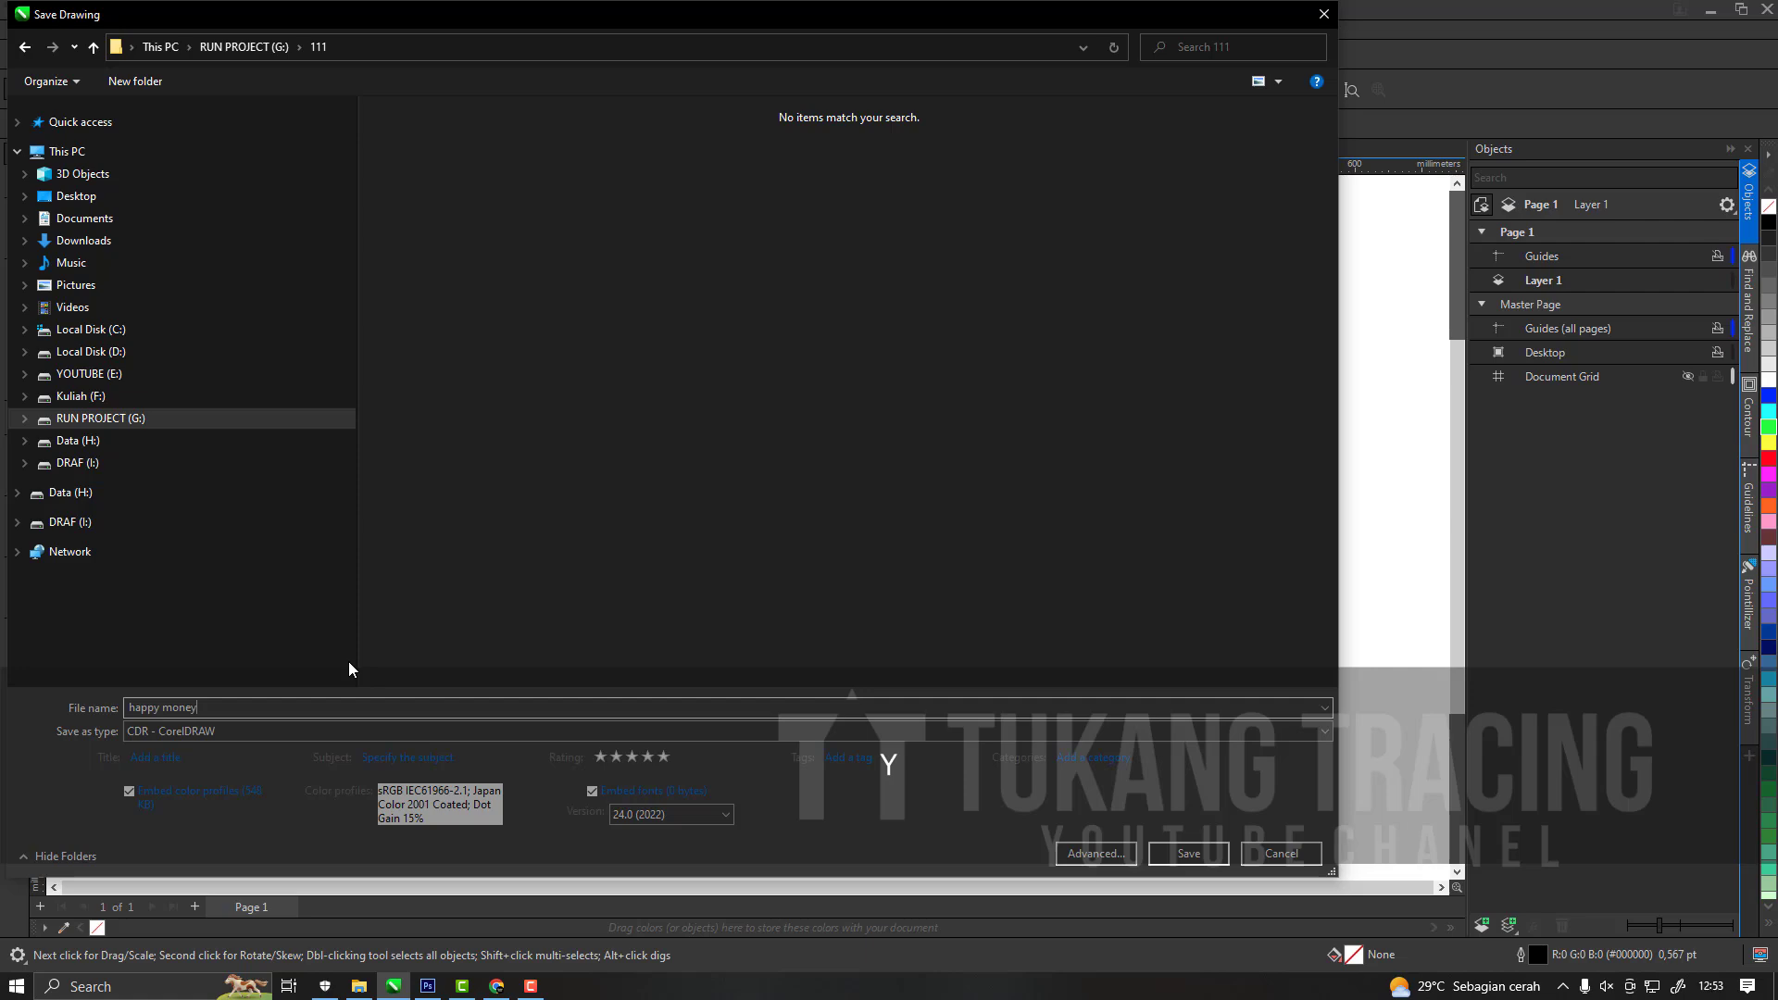
pyautogui.click(1188, 854)
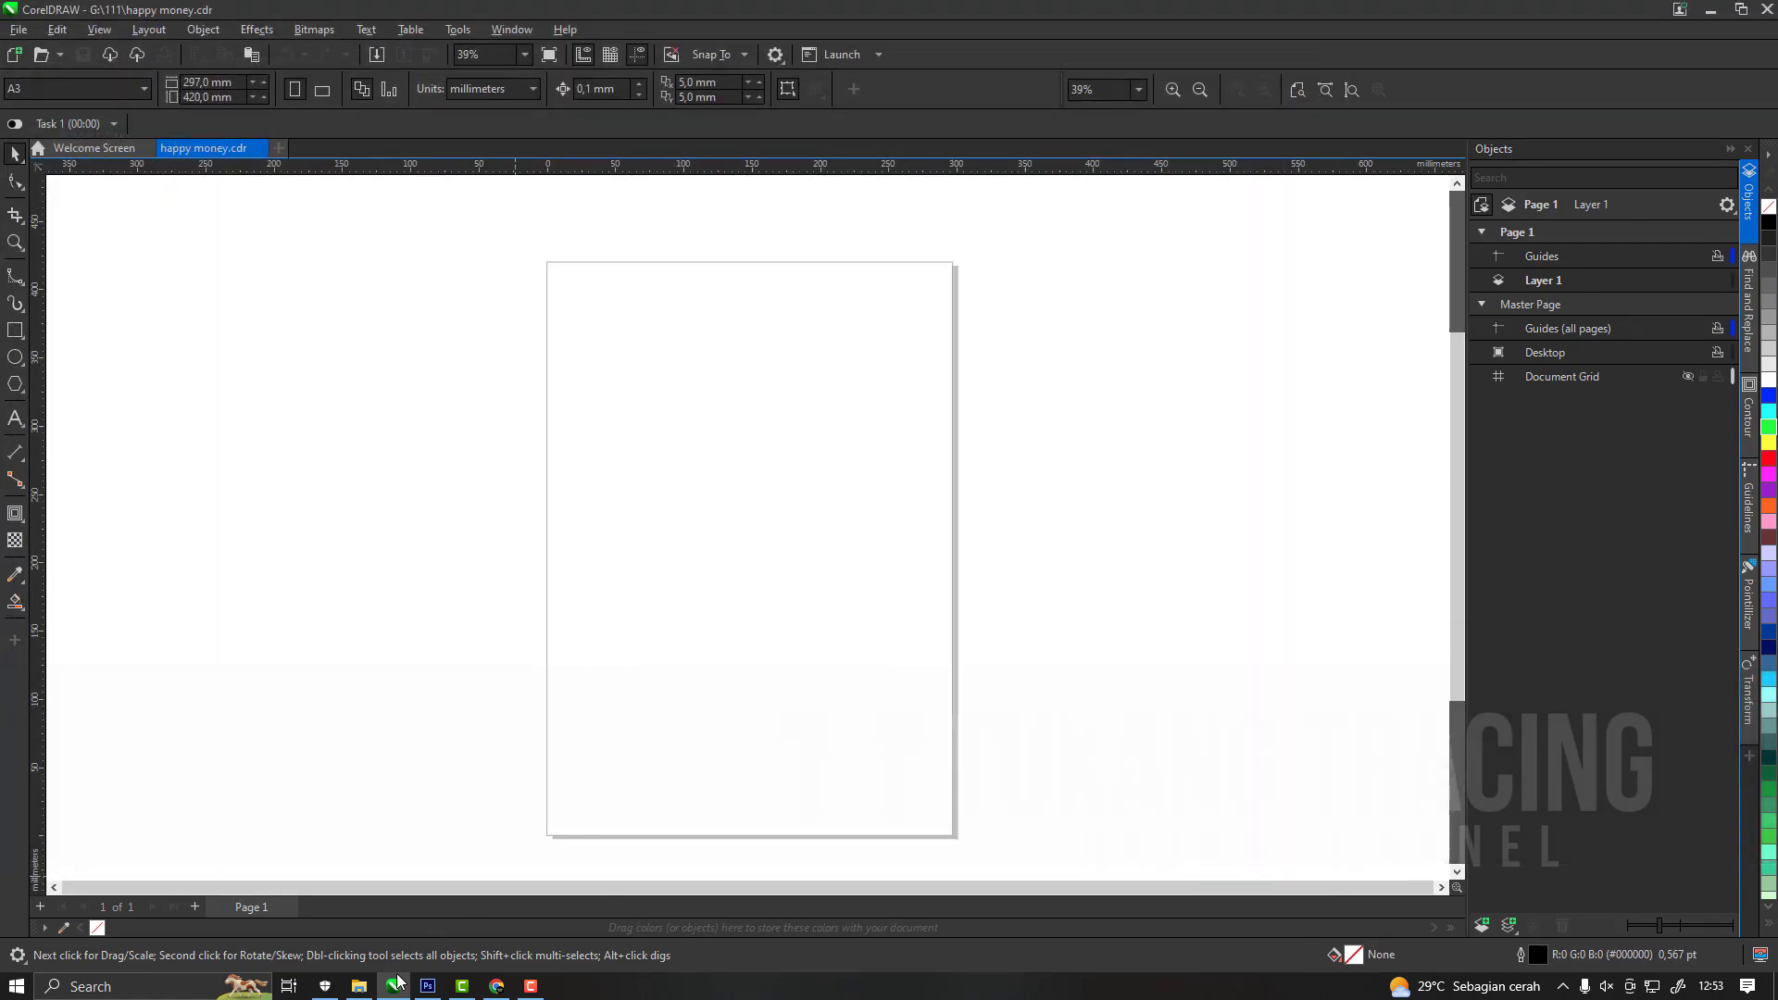
# Copy PNG 1, the black silhouette, from folder 111 and paste it onto the CorelDRAW page.
pyautogui.click(395, 985)
pyautogui.click(859, 706)
pyautogui.click(389, 371)
pyautogui.click(880, 379)
pyautogui.click(445, 396)
pyautogui.hotkey('ctrl', 'c')
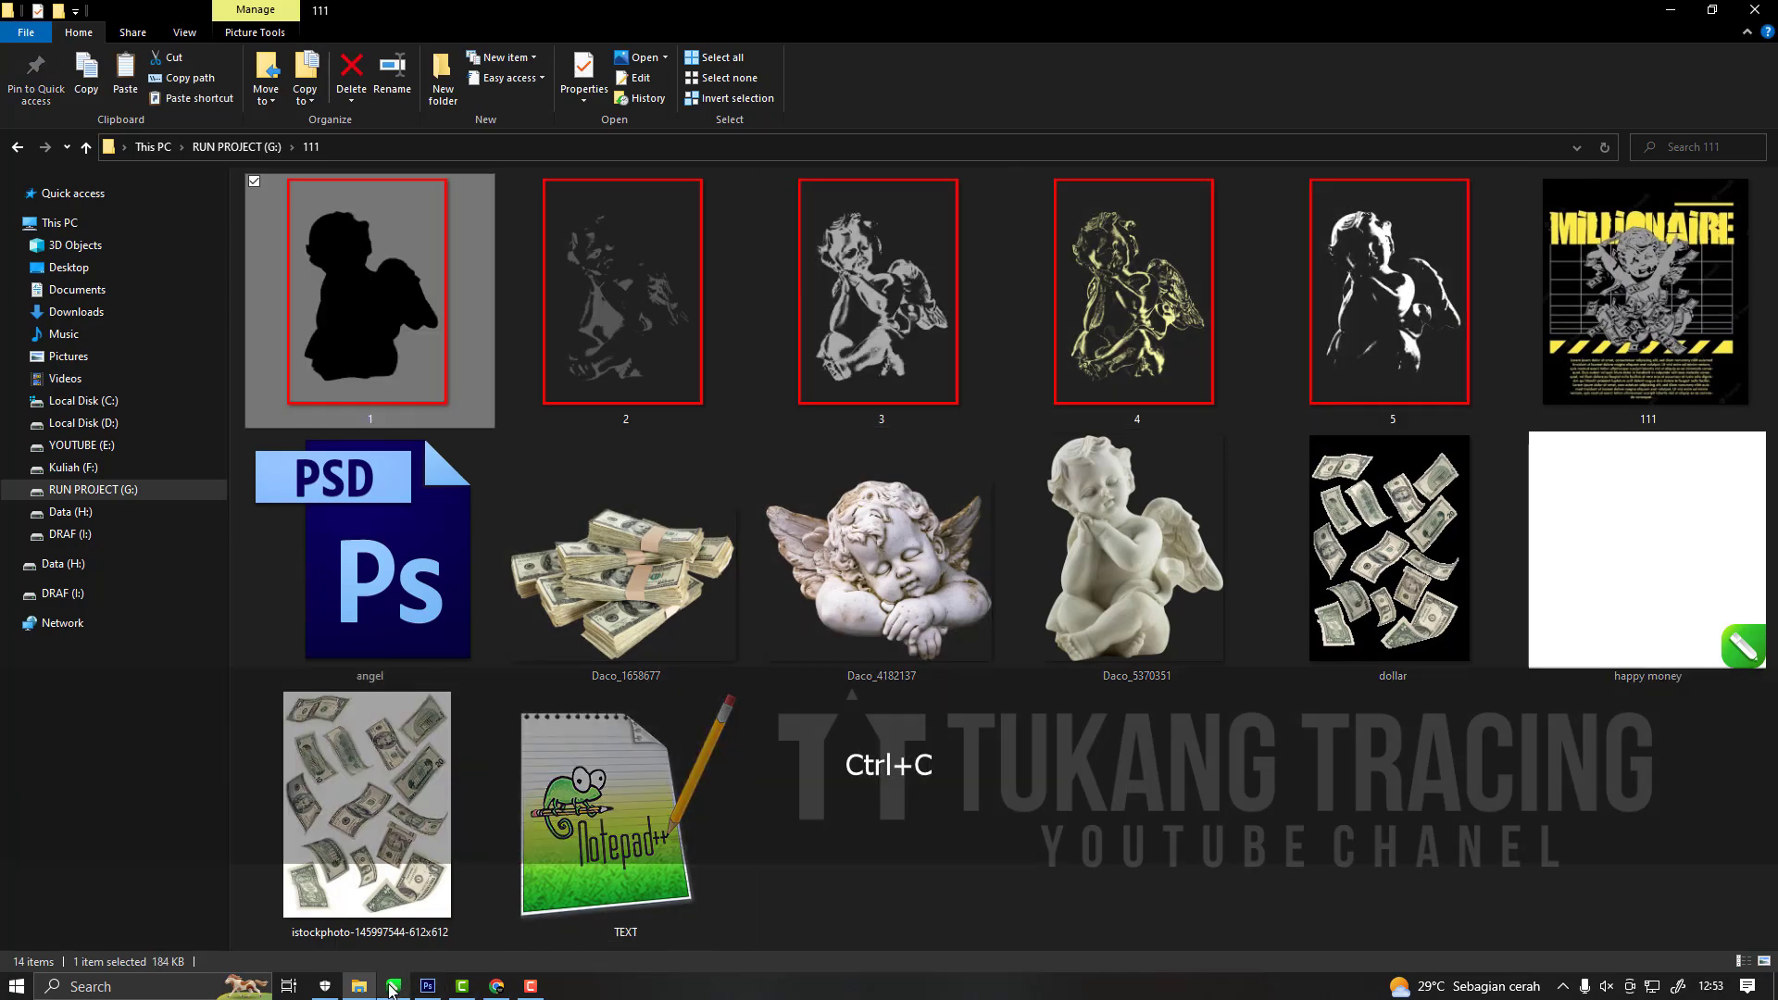
pyautogui.click(394, 986)
pyautogui.hotkey('ctrl', 'v')
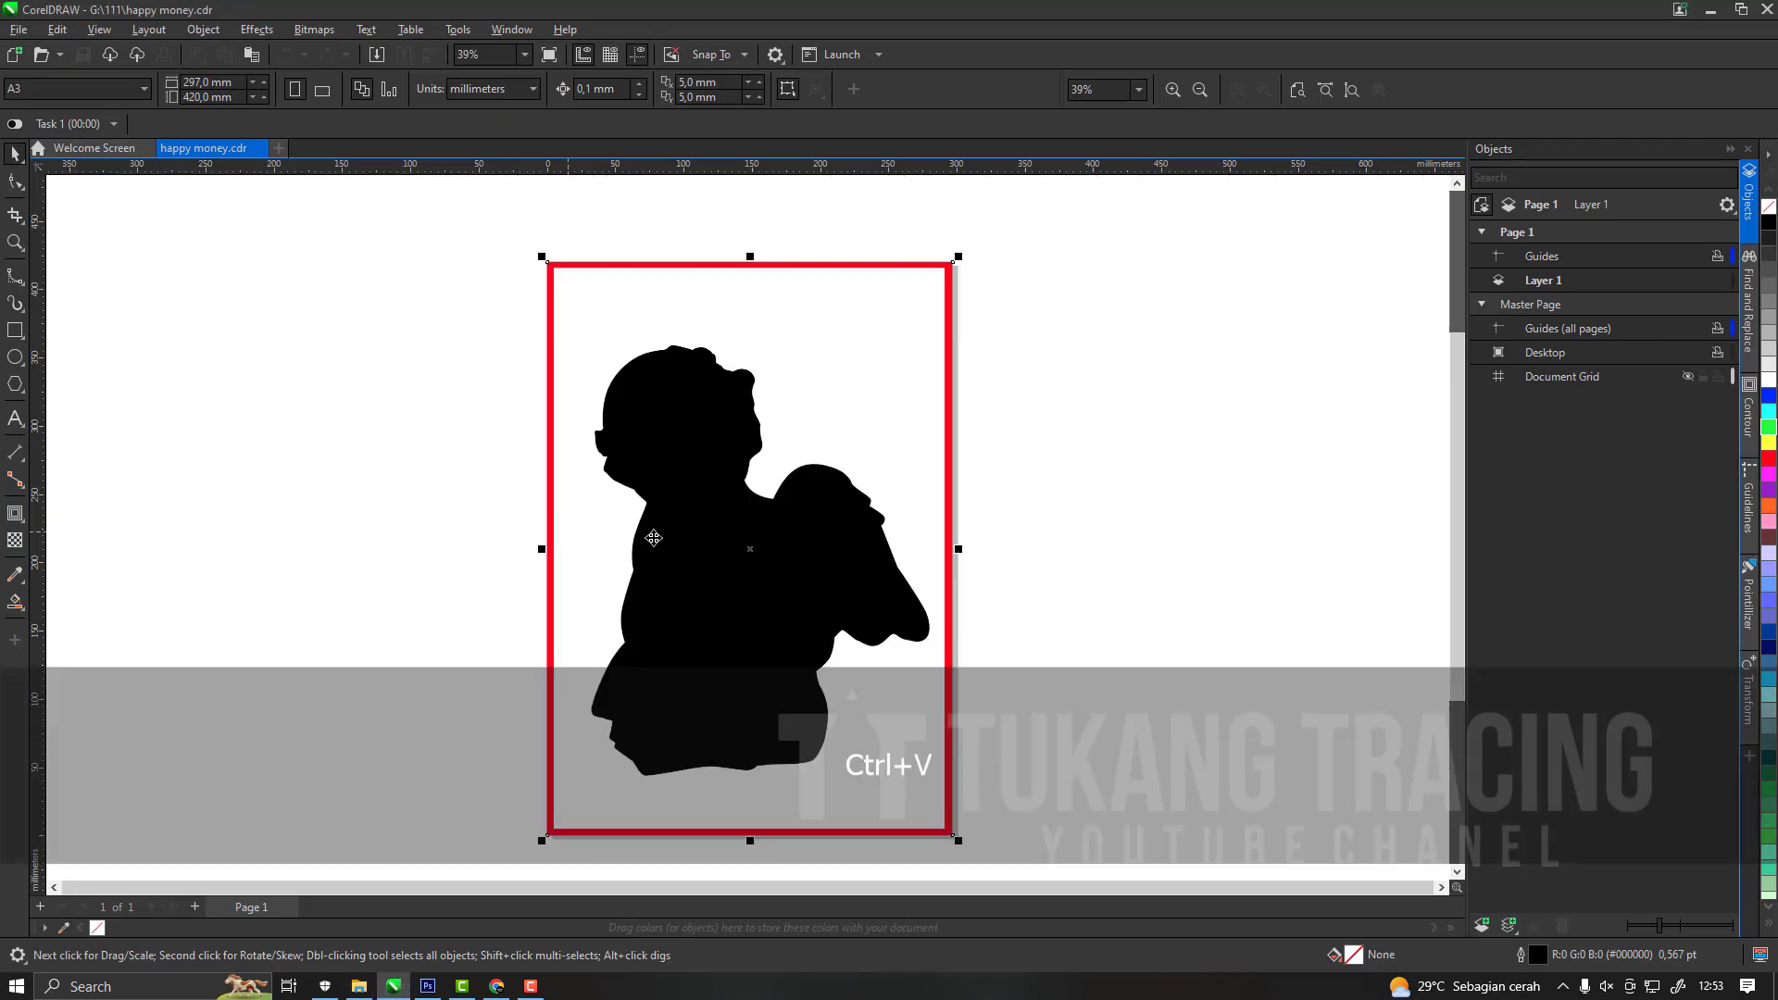
pyautogui.scroll(-1, 690, 520)
pyautogui.click(937, 550)
pyautogui.scroll(1, 738, 527)
pyautogui.click(729, 544)
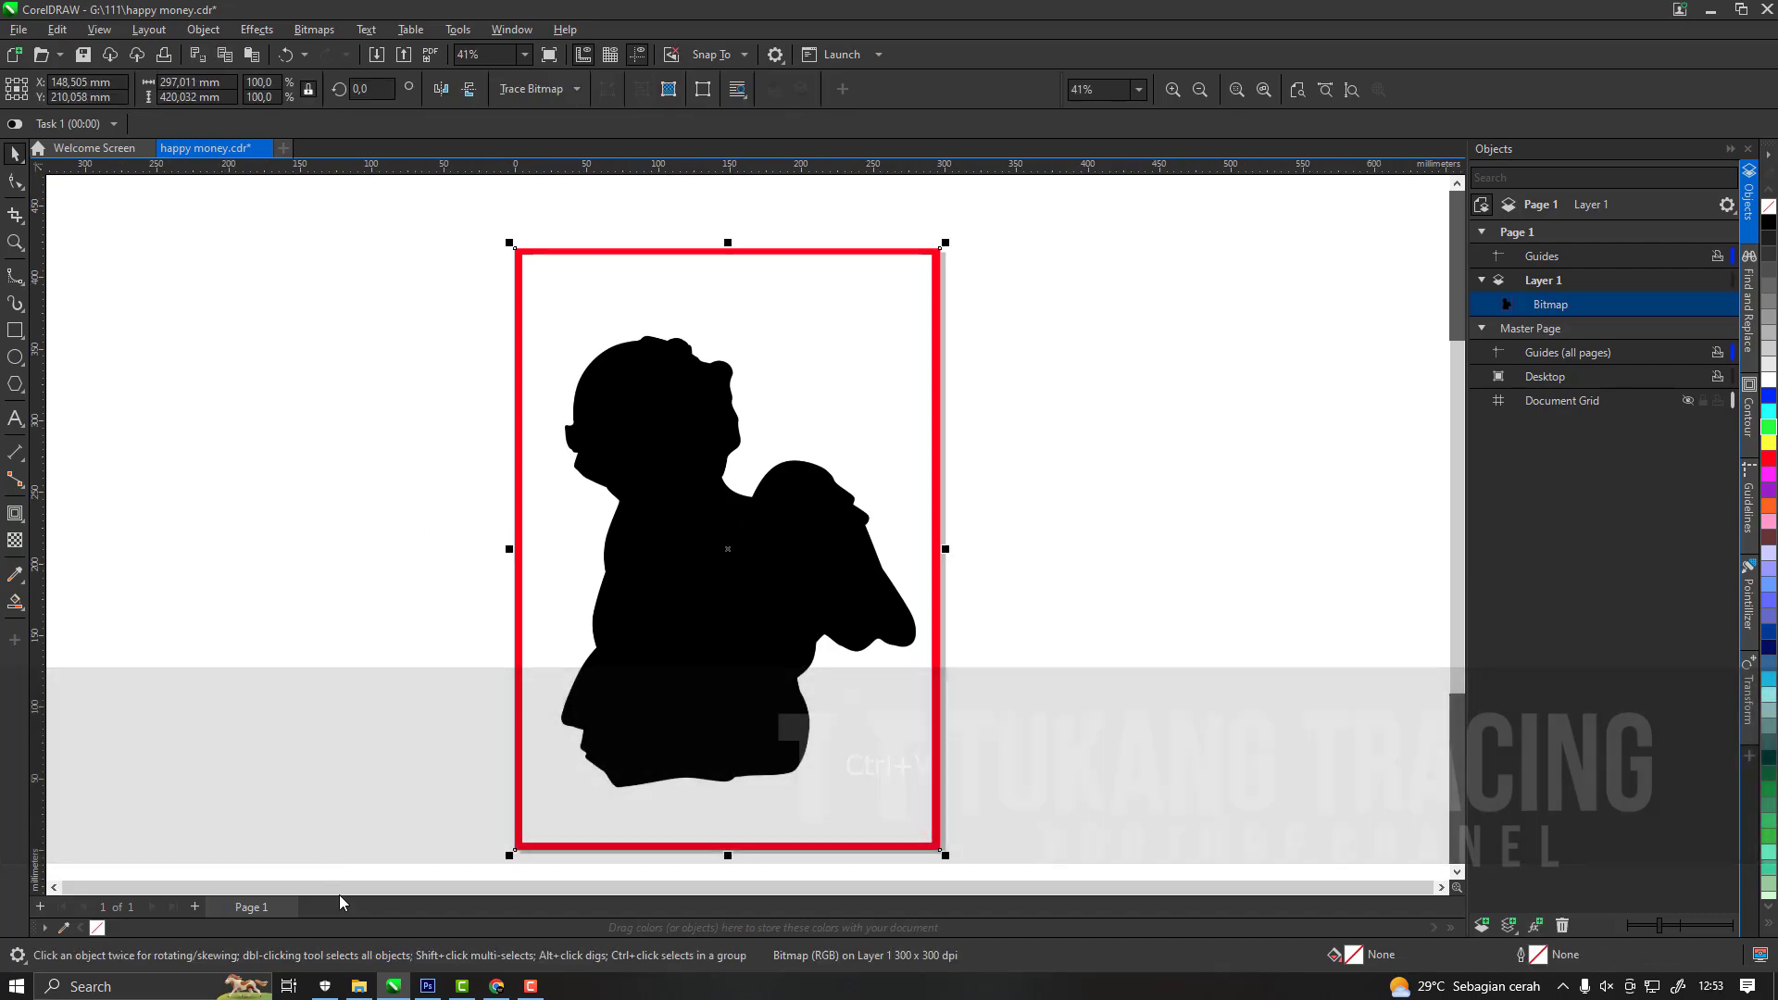
# Convert the pasted black silhouette bitmap to vectors with Quick Trace.
pyautogui.click(360, 986)
pyautogui.click(391, 985)
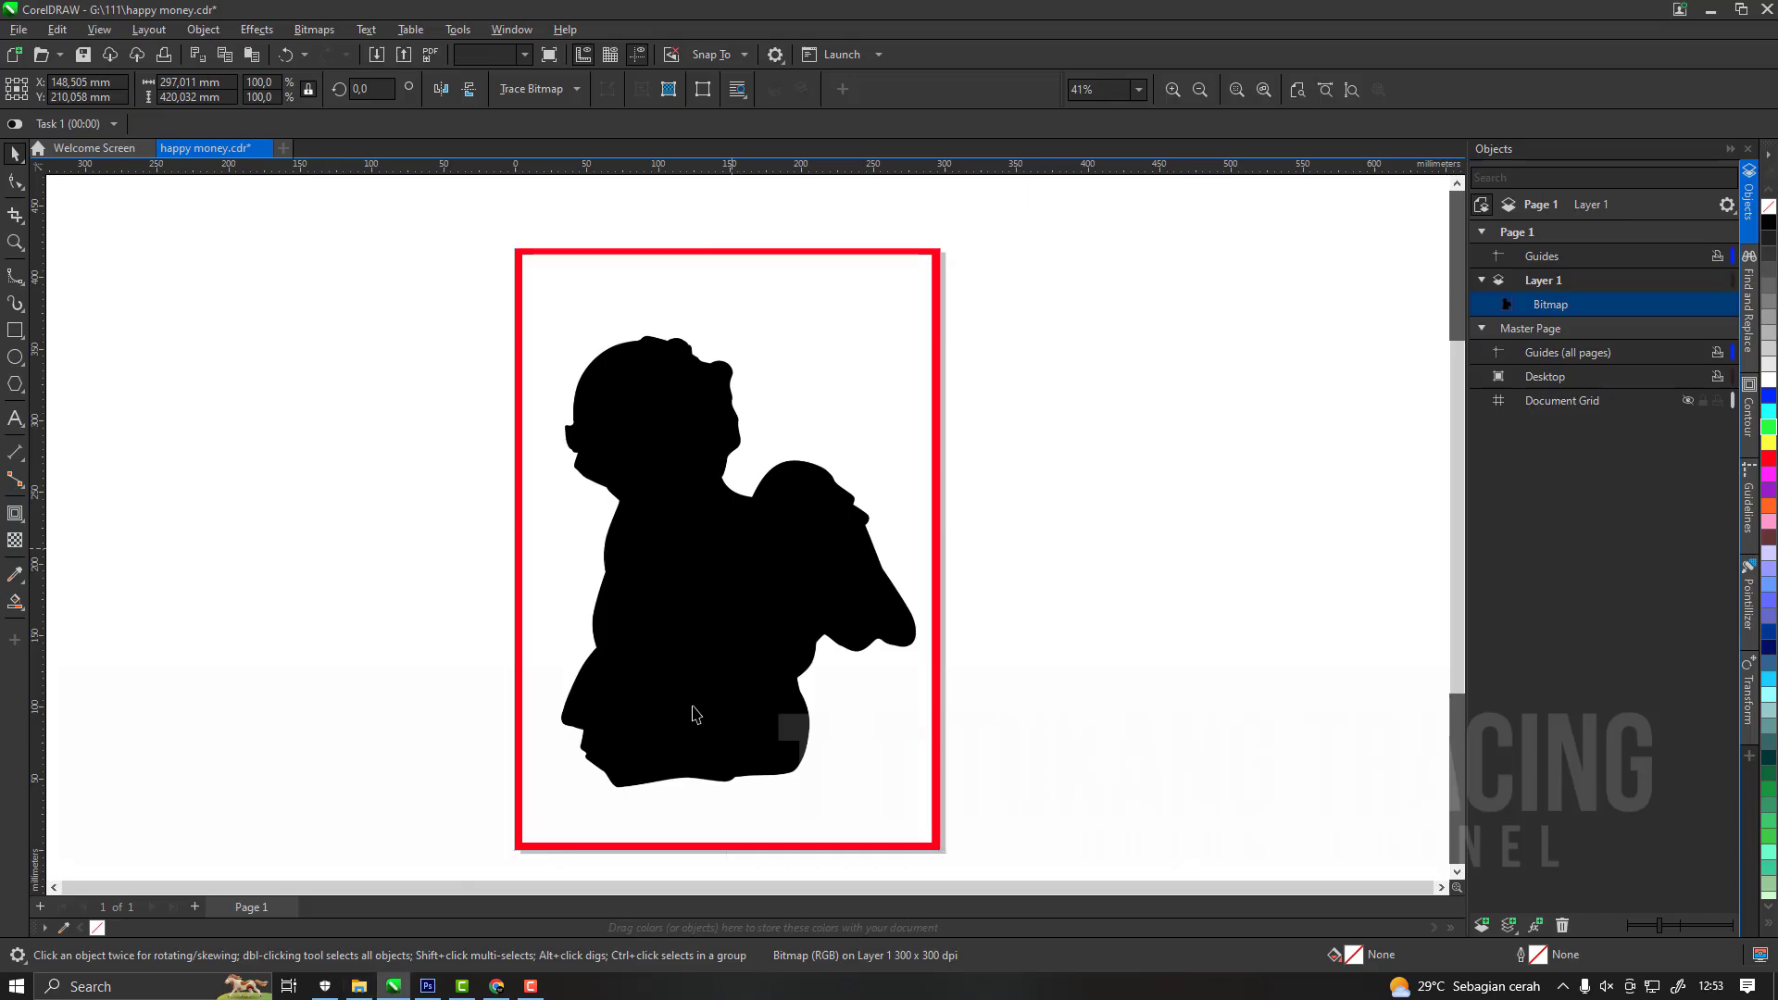
pyautogui.click(360, 987)
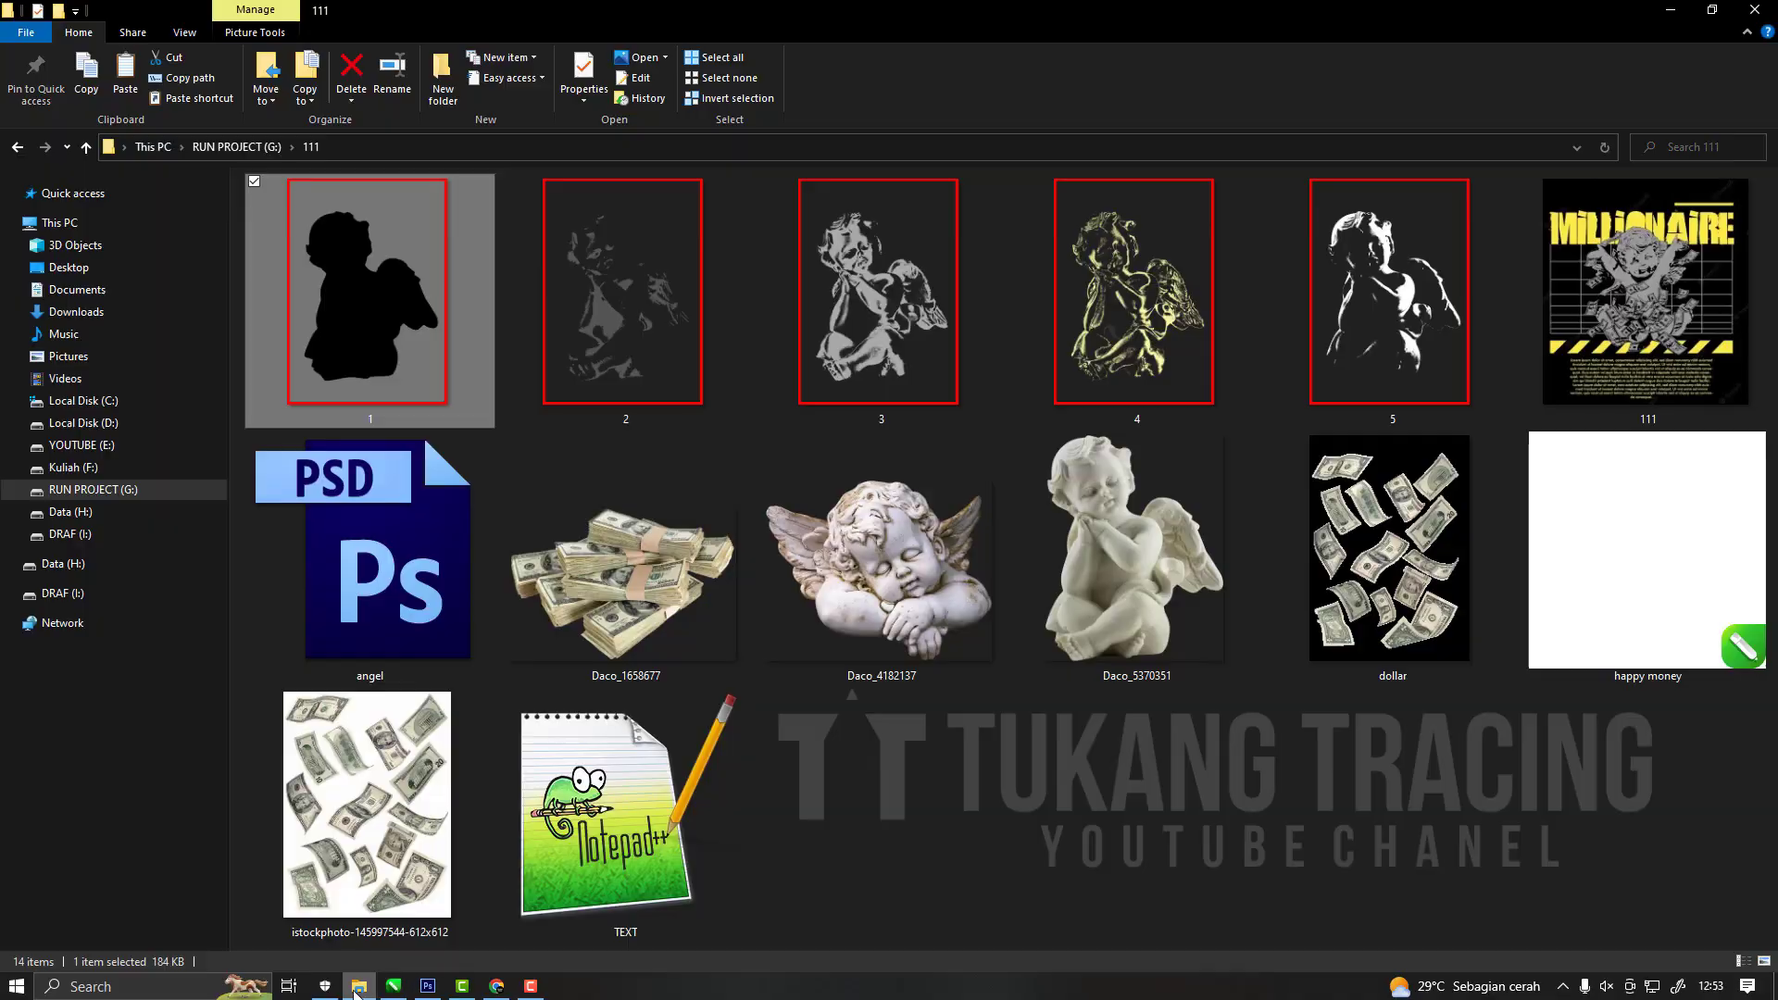
pyautogui.click(393, 987)
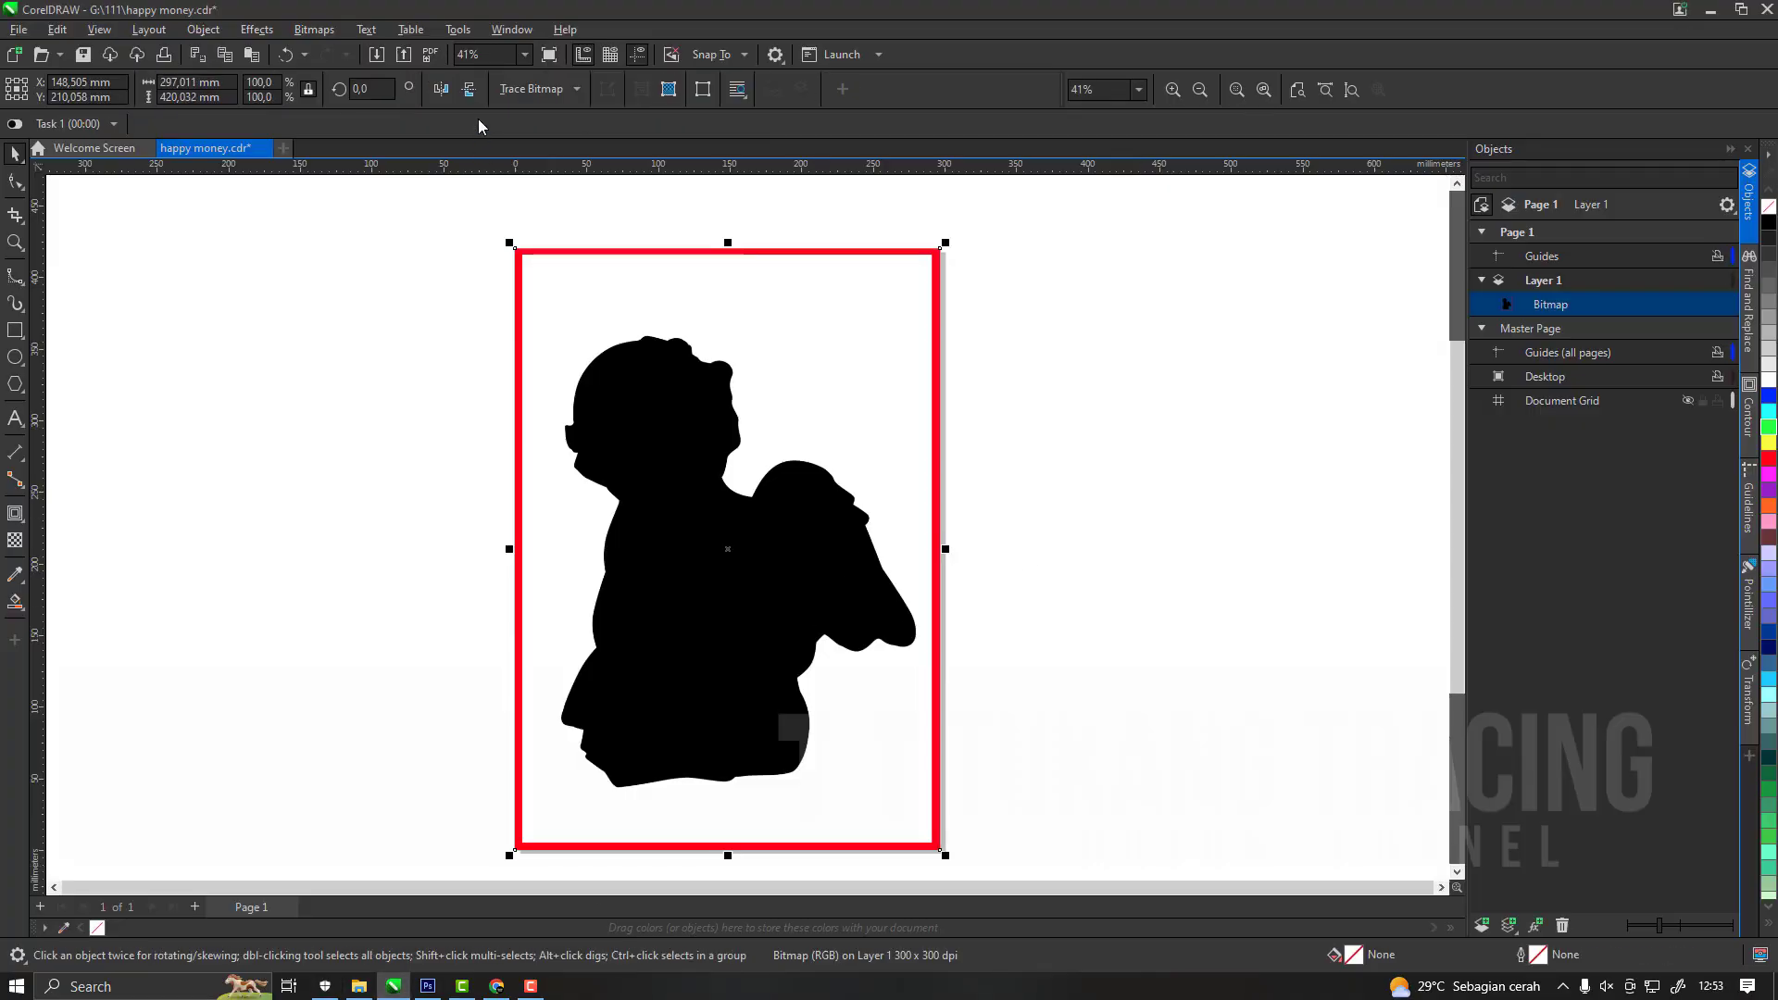
pyautogui.click(537, 90)
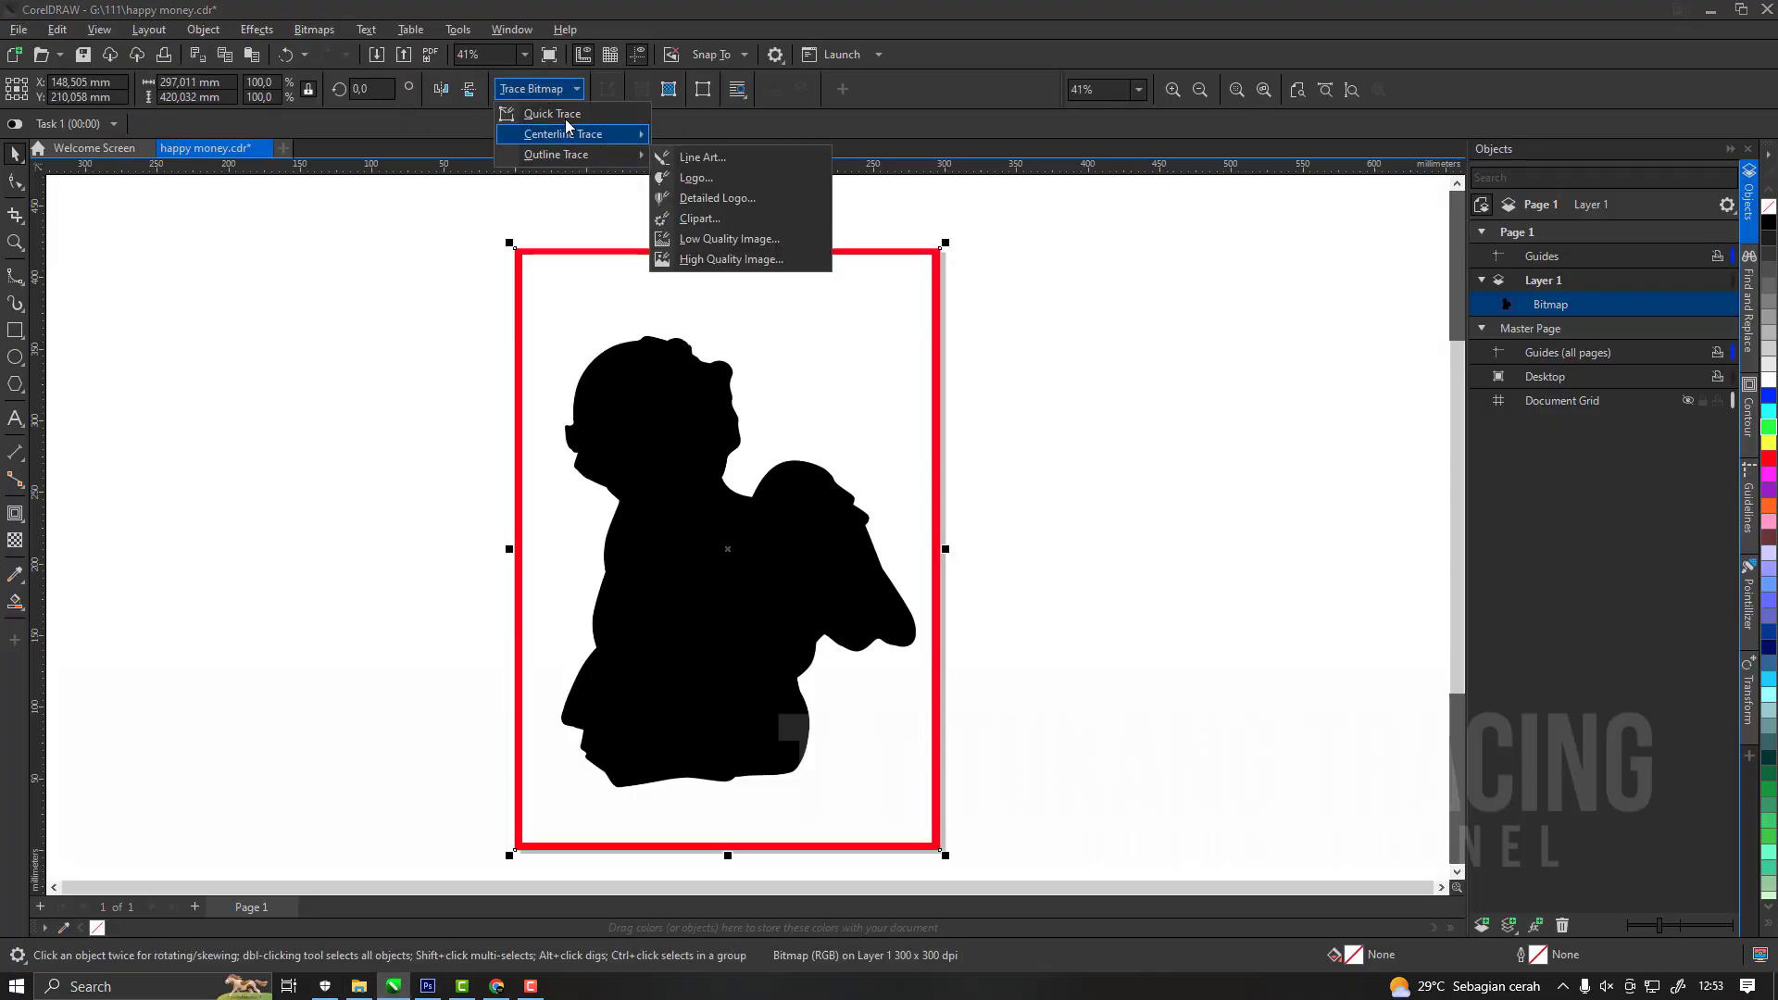
pyautogui.click(566, 116)
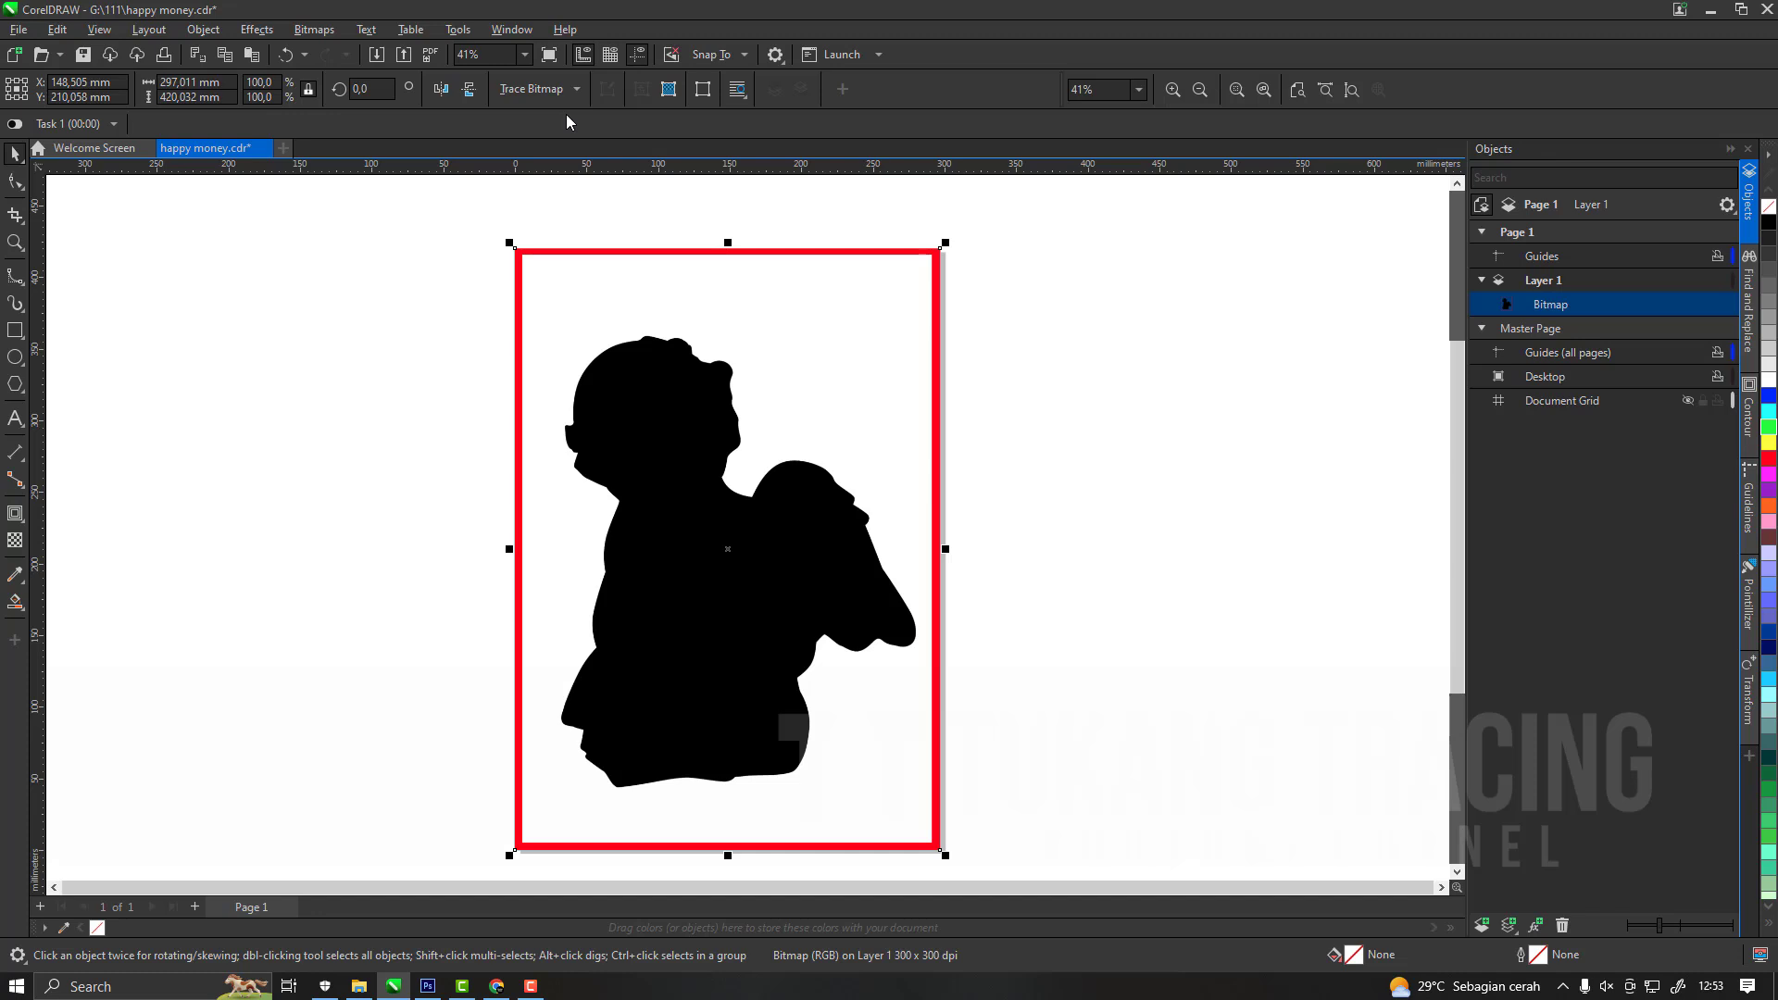
# Try moving the traced silhouette group, undo the move, and delete the original bitmap beneath it.
pyautogui.click(1008, 381)
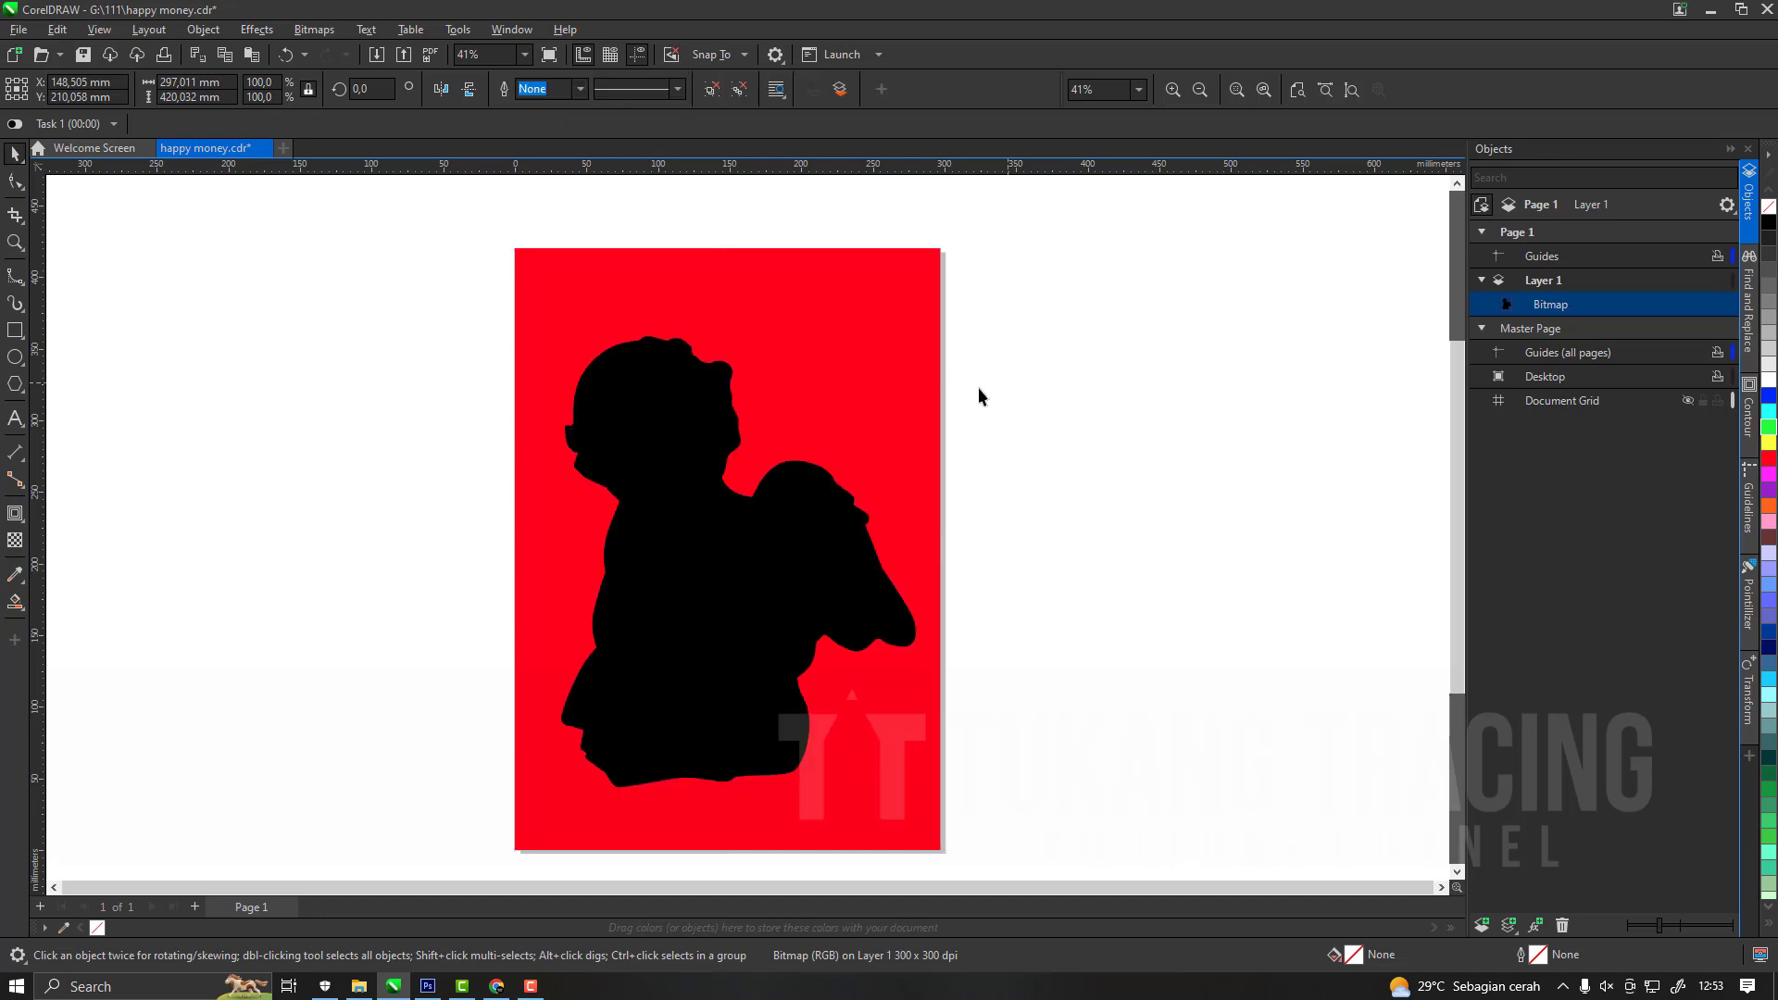
pyautogui.moveTo(795, 629); pyautogui.dragTo(863, 712)
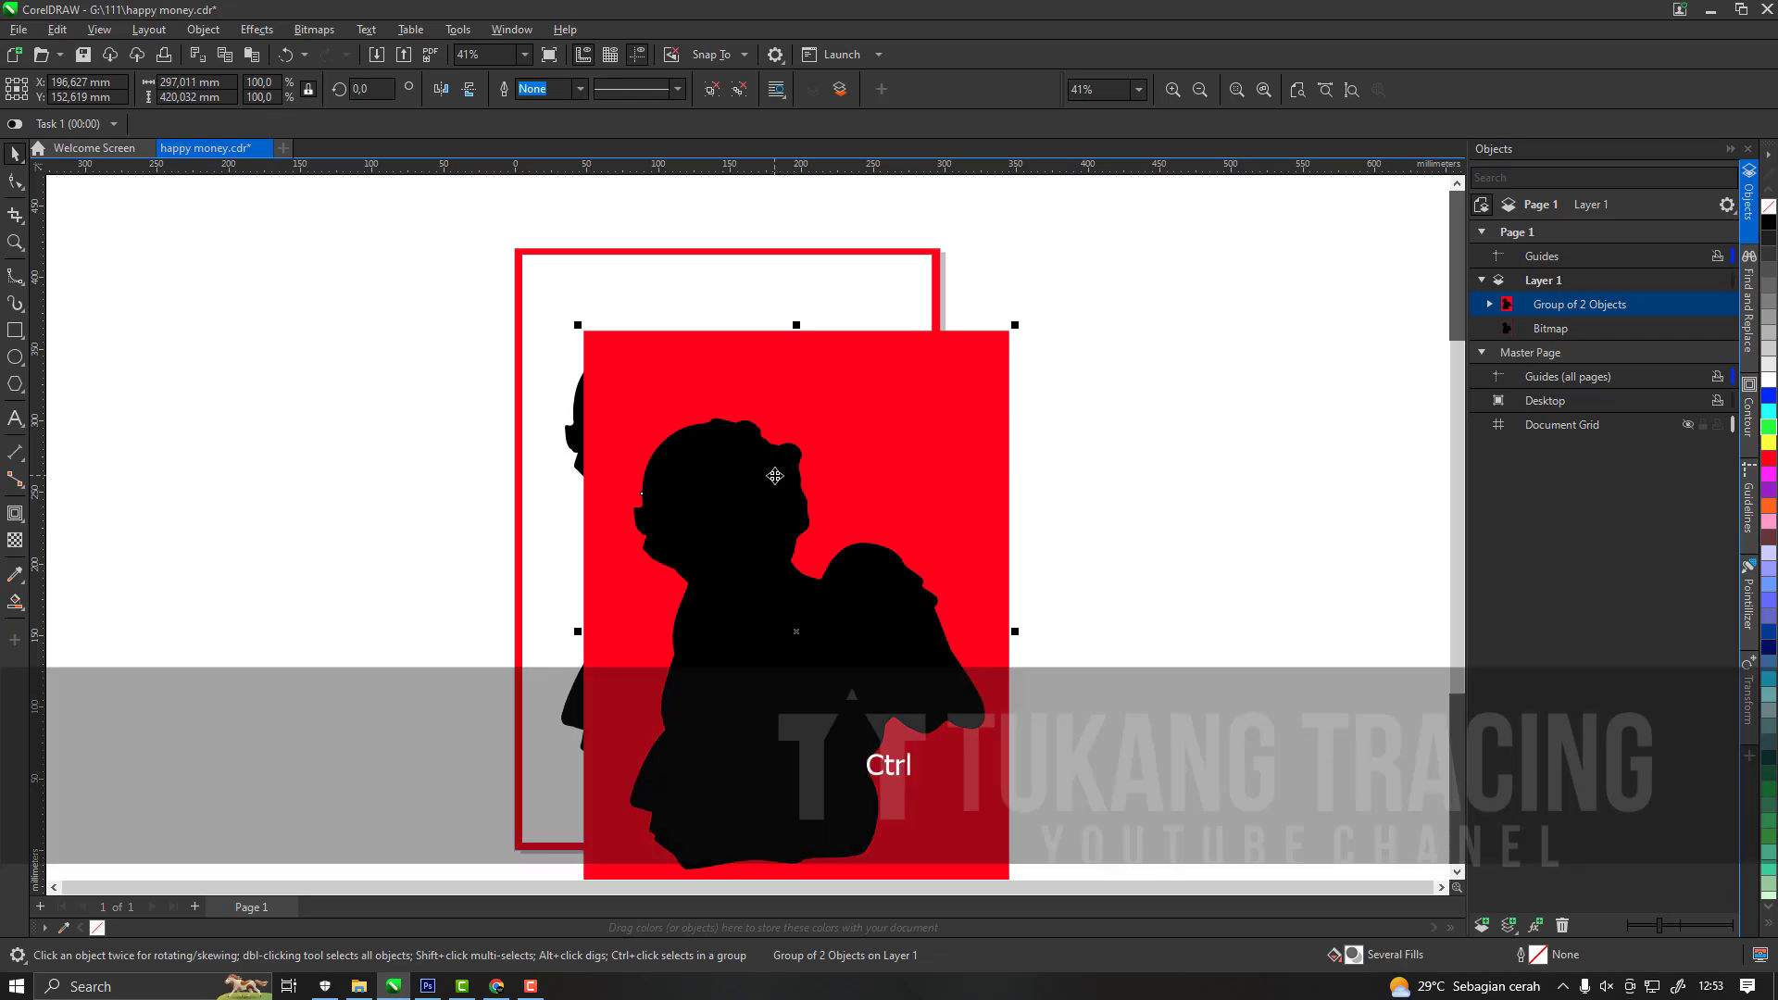
pyautogui.hotkey('ctrl', 'z')
pyautogui.click(1551, 329)
pyautogui.press('Delete')
# Copy PNG 2, the dark grey tone, from folder 111 and paste it over the traced silhouette in CorelDRAW.
pyautogui.click(360, 986)
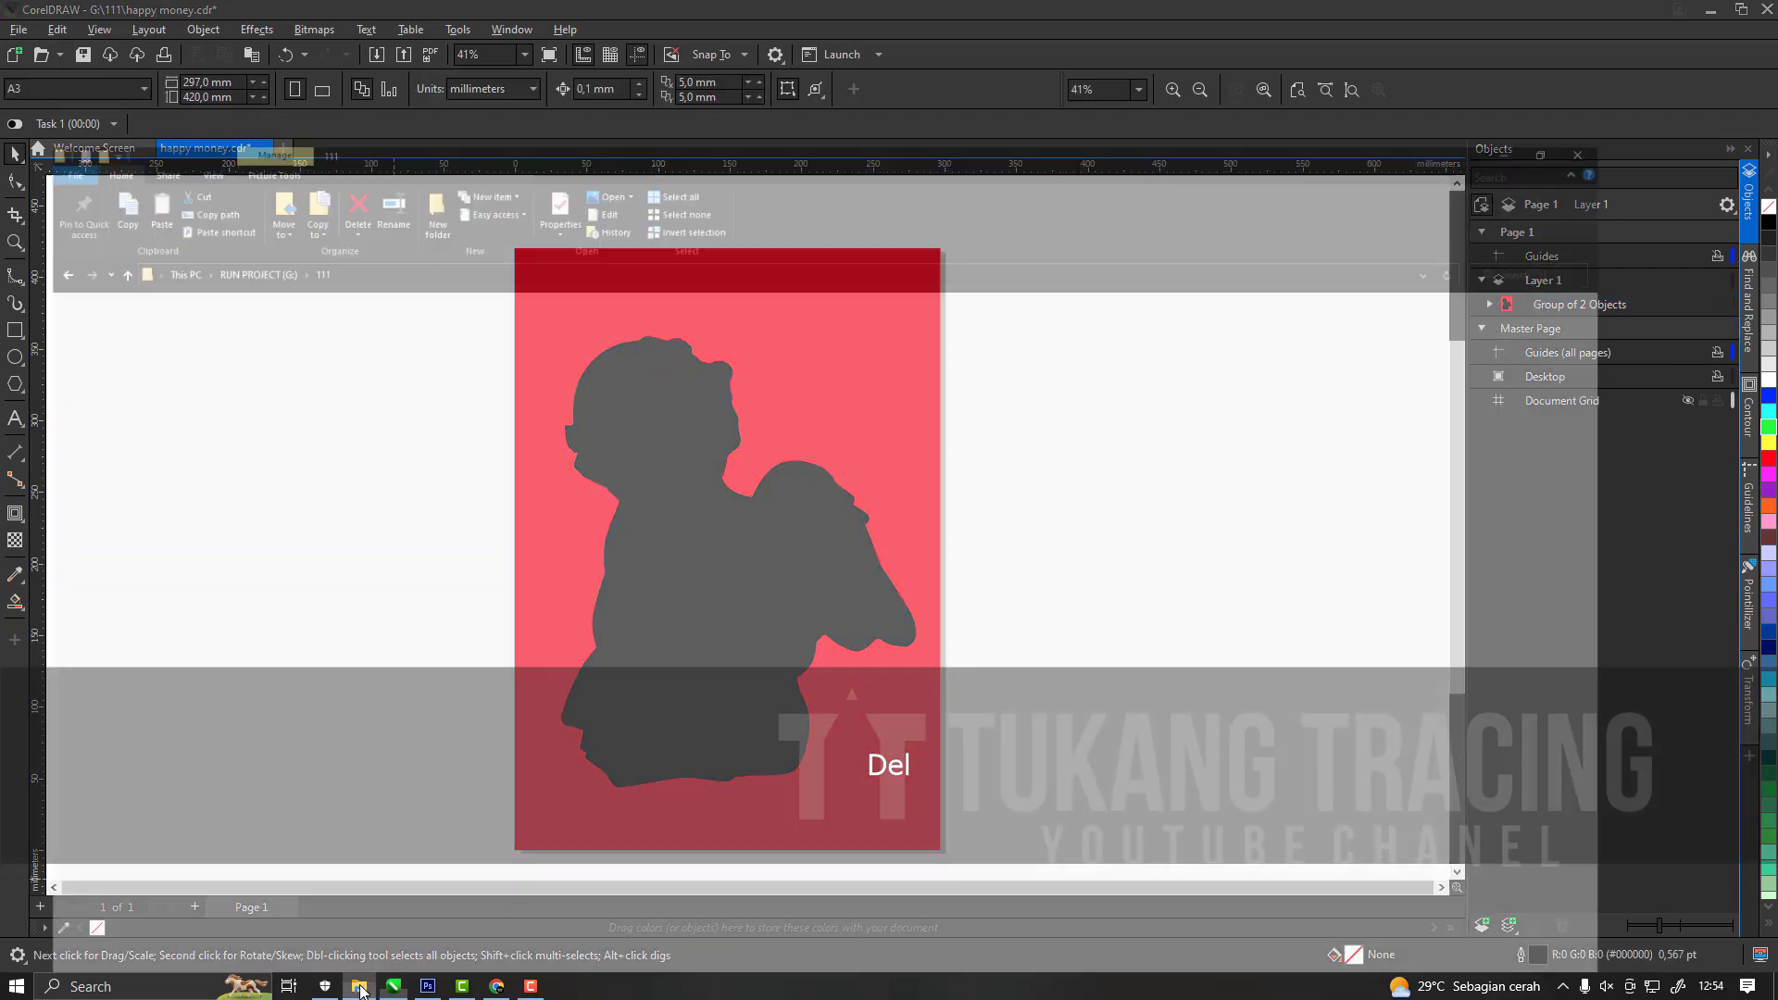
pyautogui.hotkey('ctrl', 'c')
pyautogui.click(427, 988)
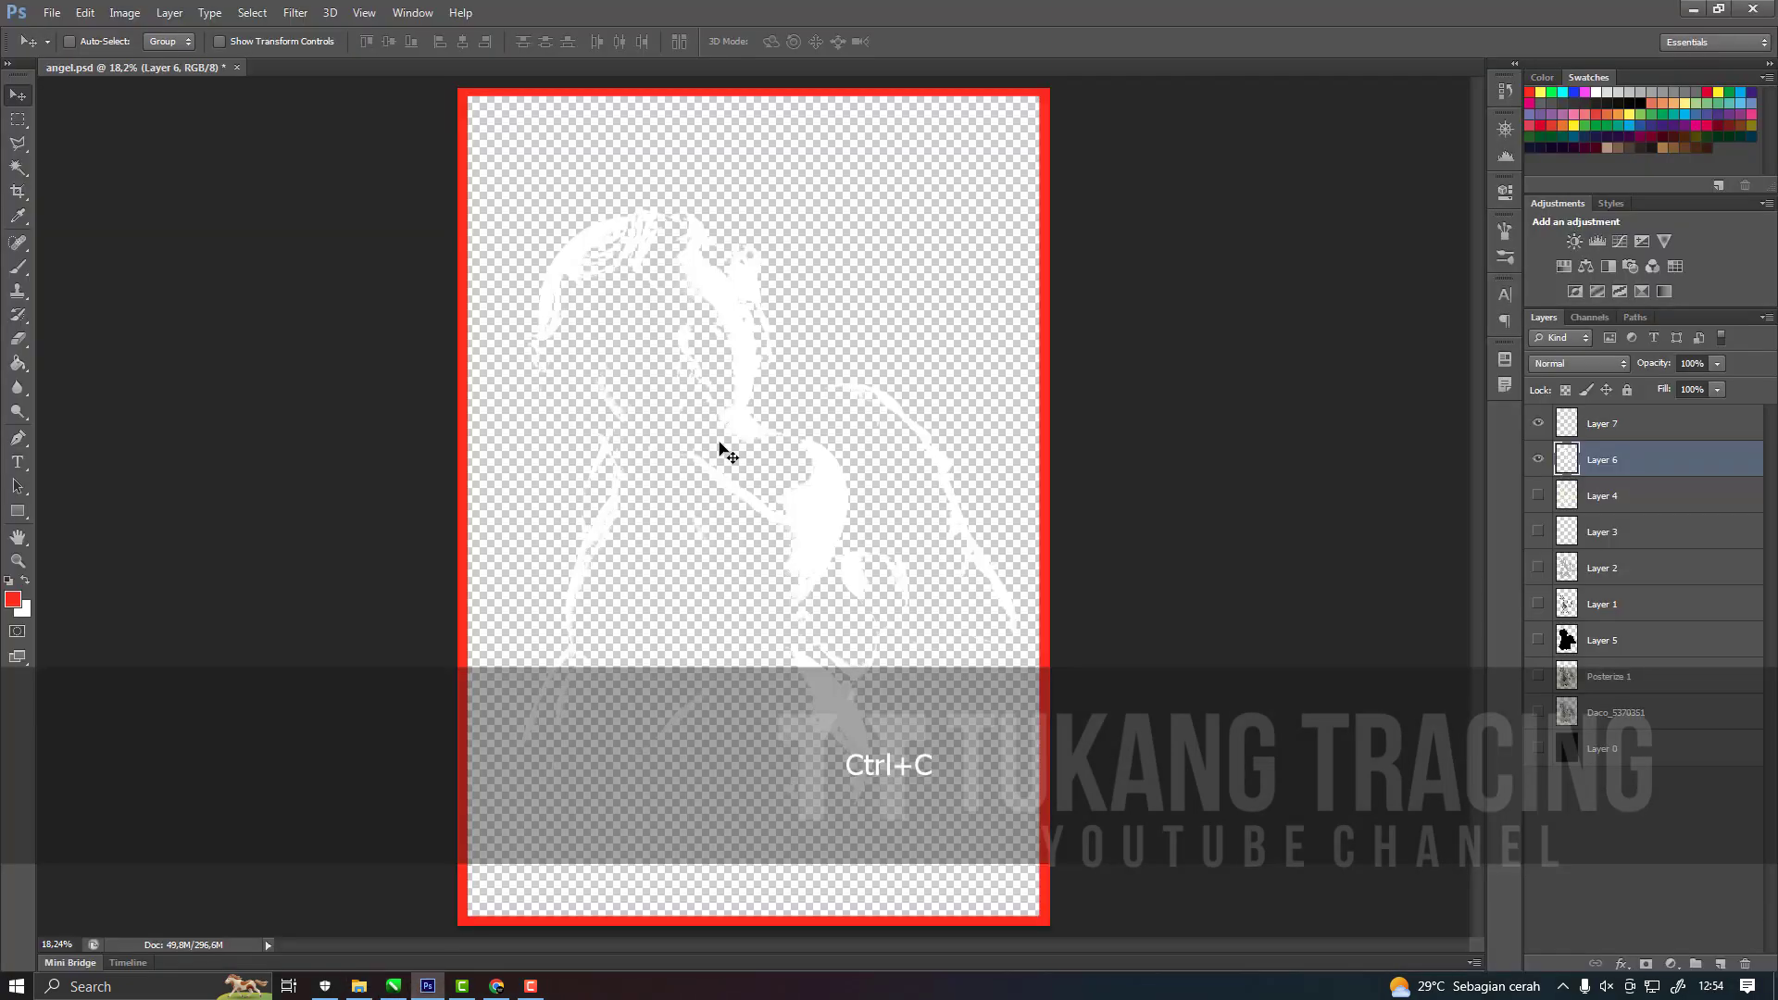
pyautogui.click(429, 989)
pyautogui.click(393, 987)
pyautogui.hotkey('ctrl', 'v')
# Outline-trace the dark grey tone bitmap with the Clipart preset and delete the original bitmap.
pyautogui.click(542, 89)
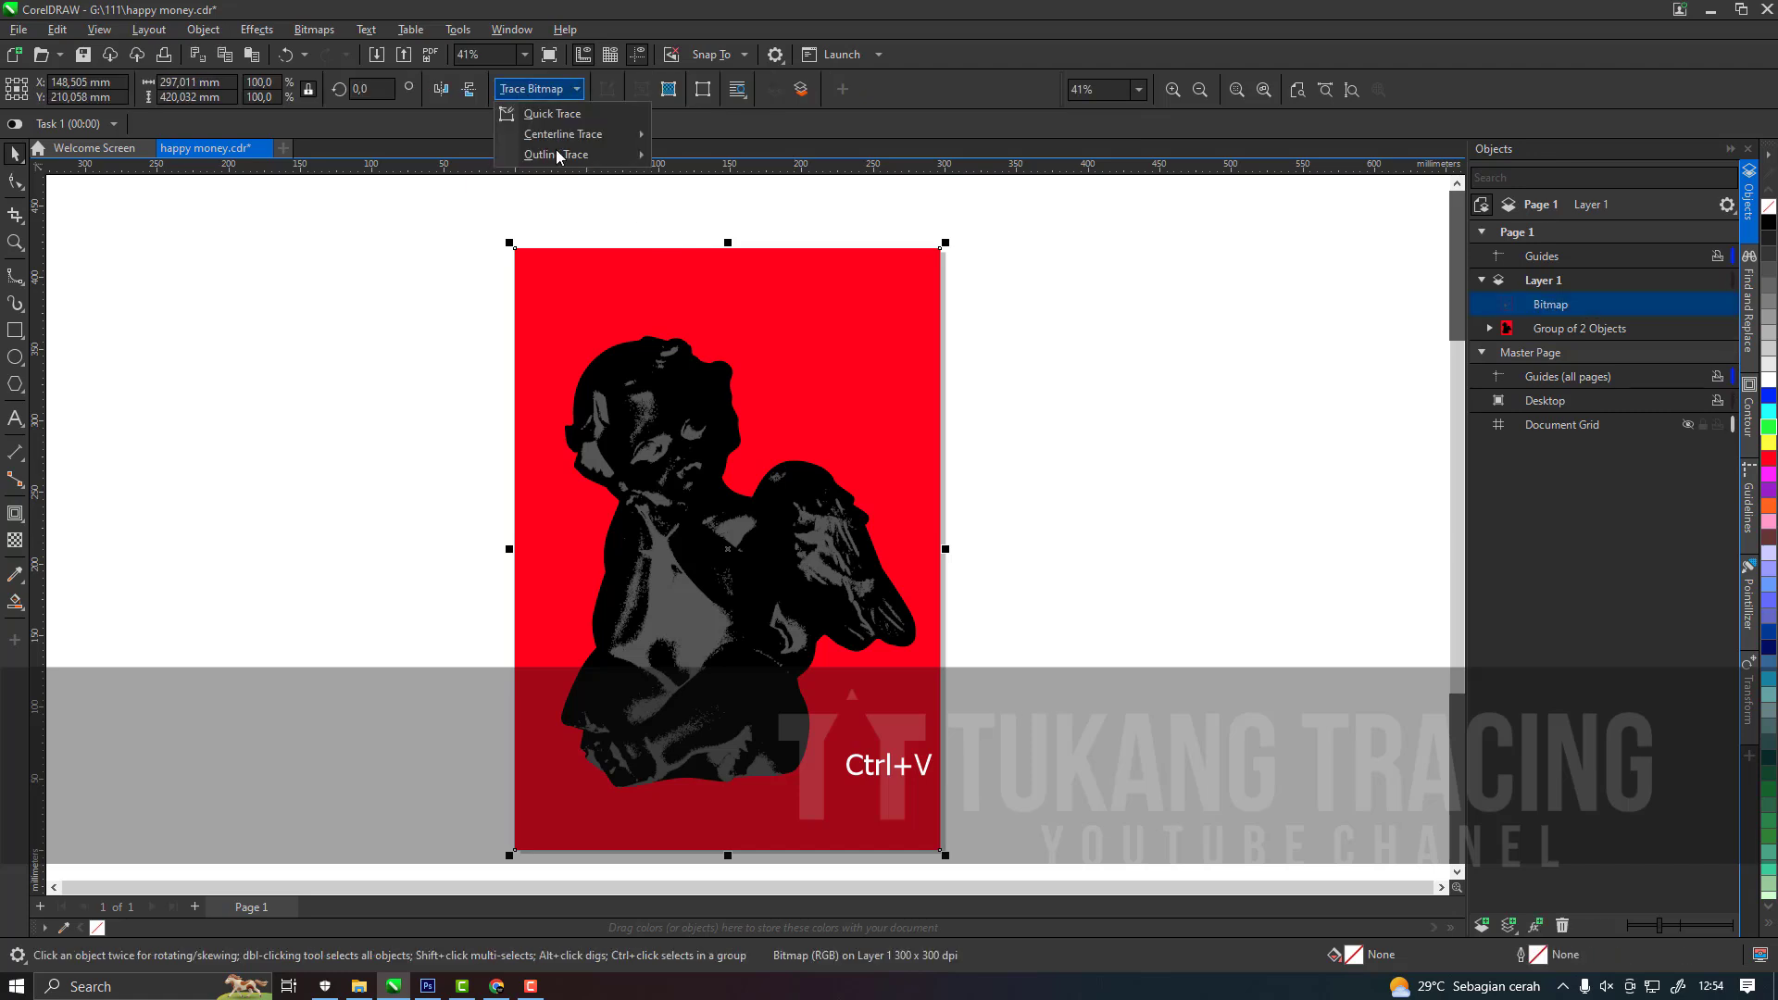
pyautogui.moveTo(565, 155)
pyautogui.click(772, 224)
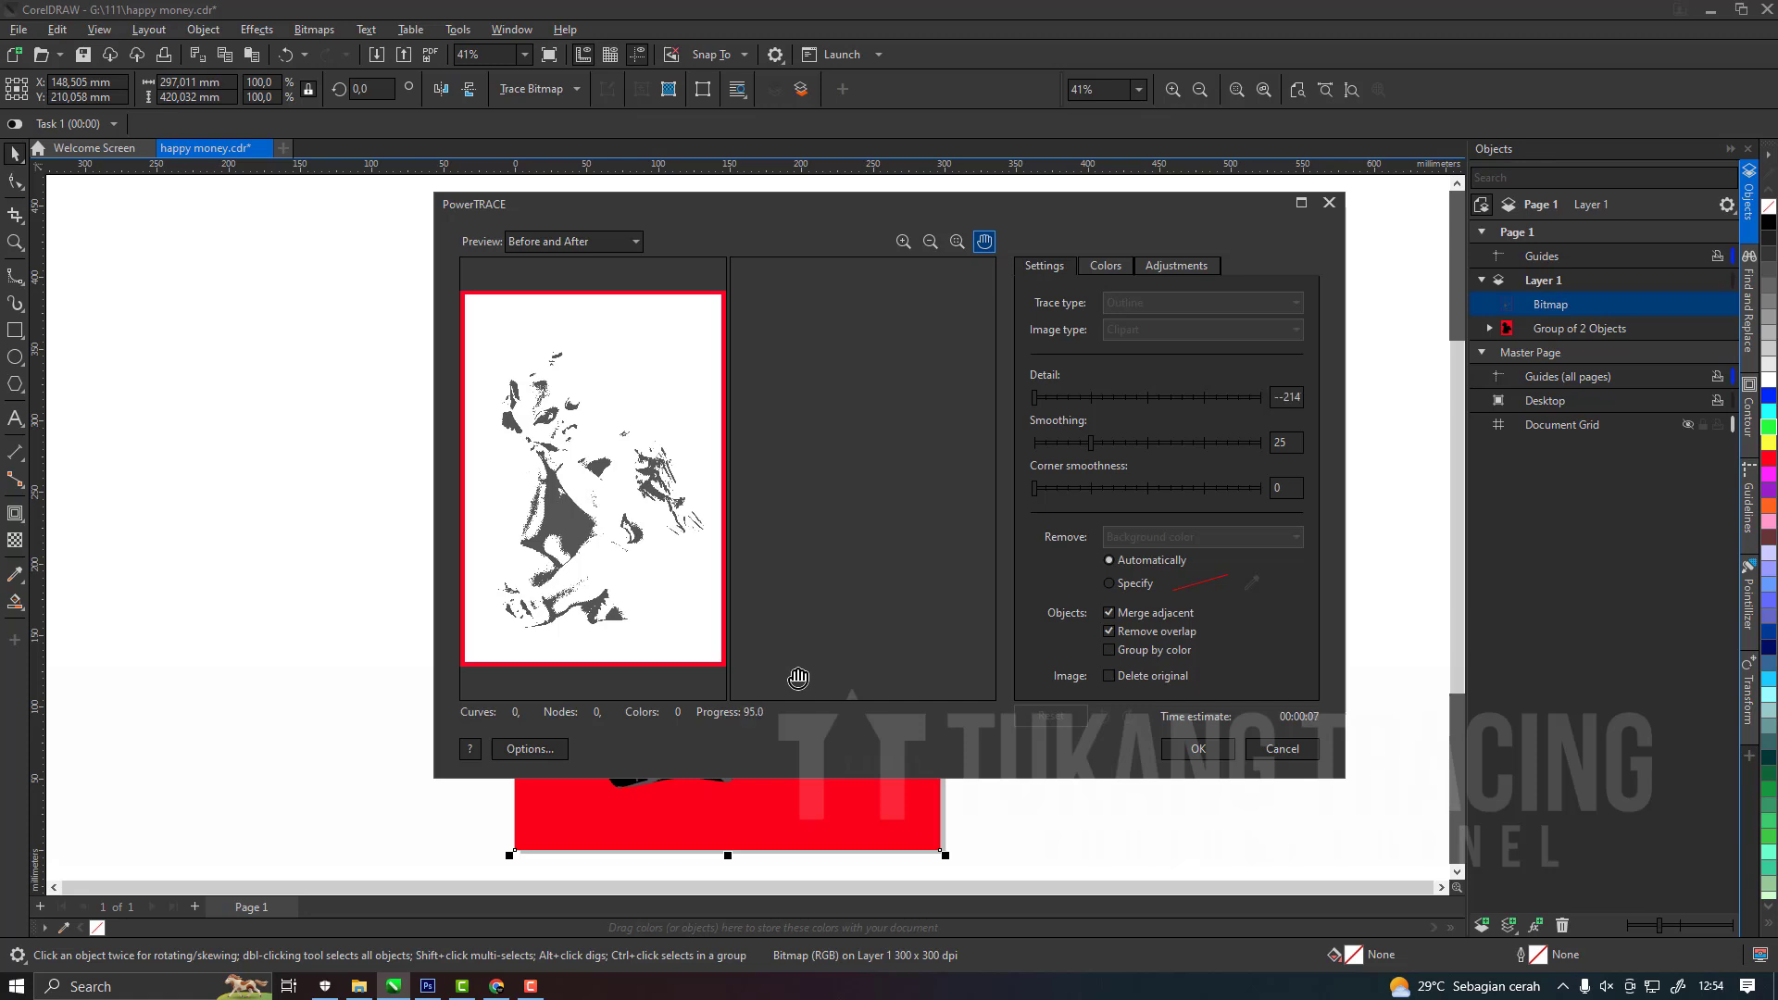
pyautogui.click(1191, 748)
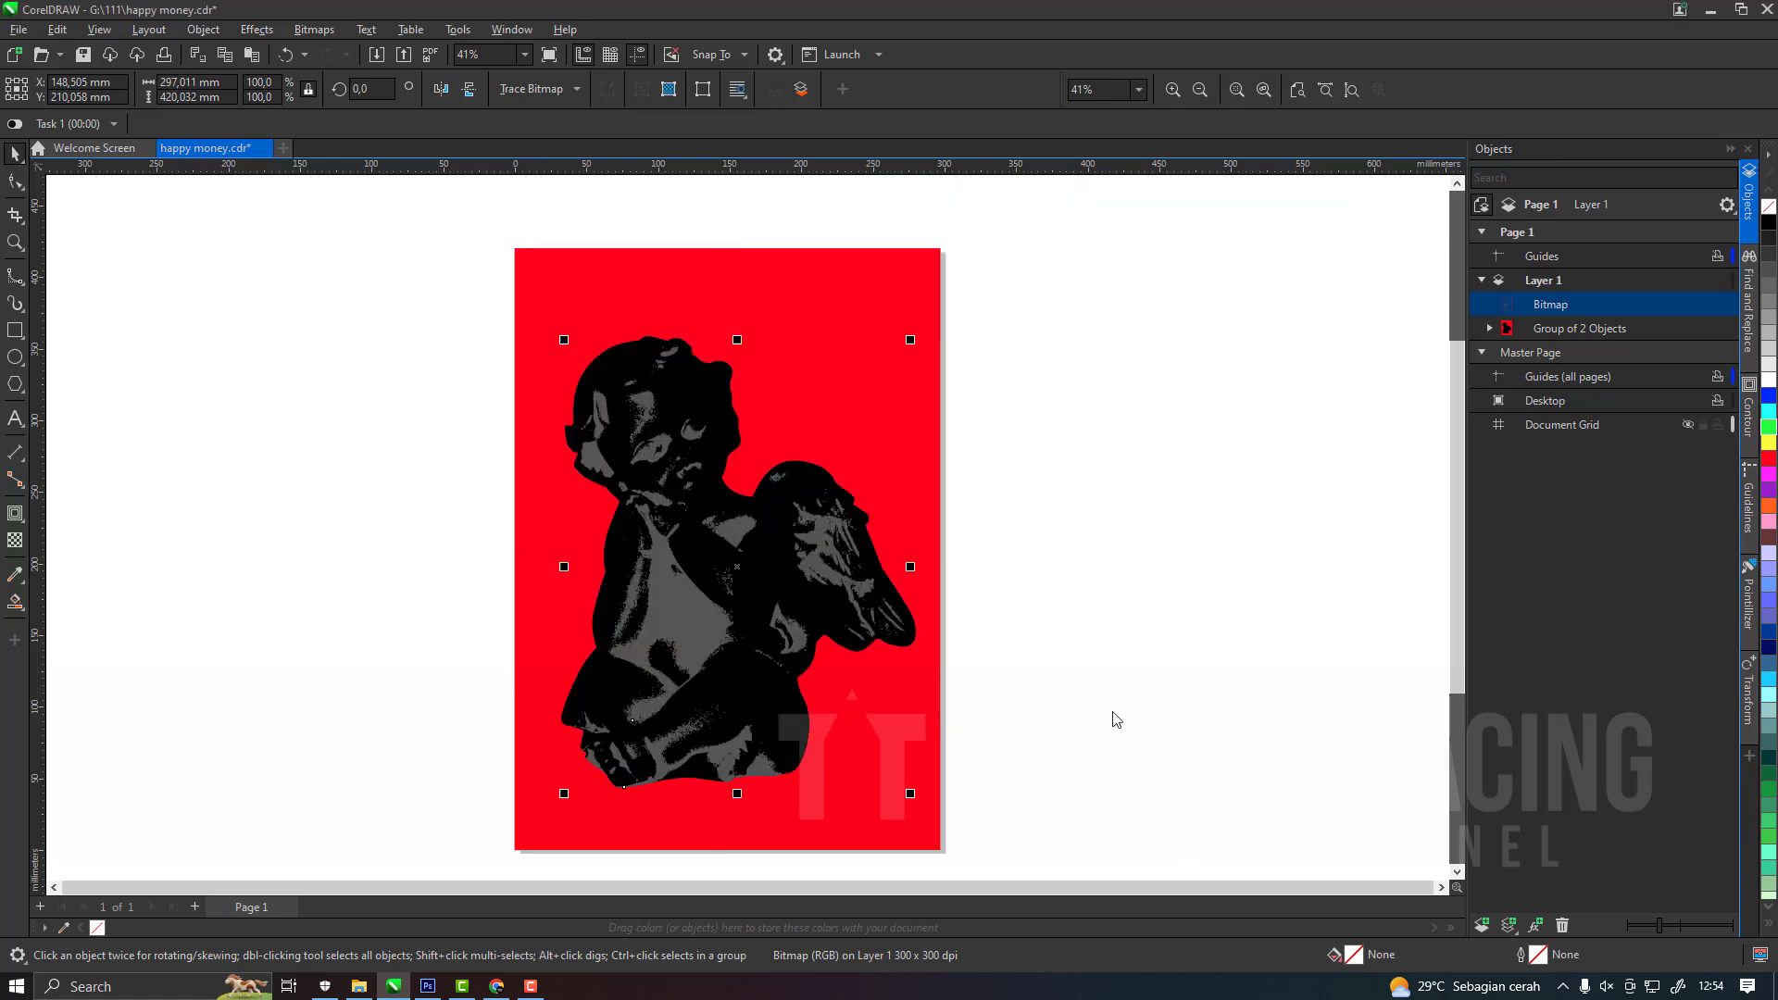
pyautogui.click(1539, 330)
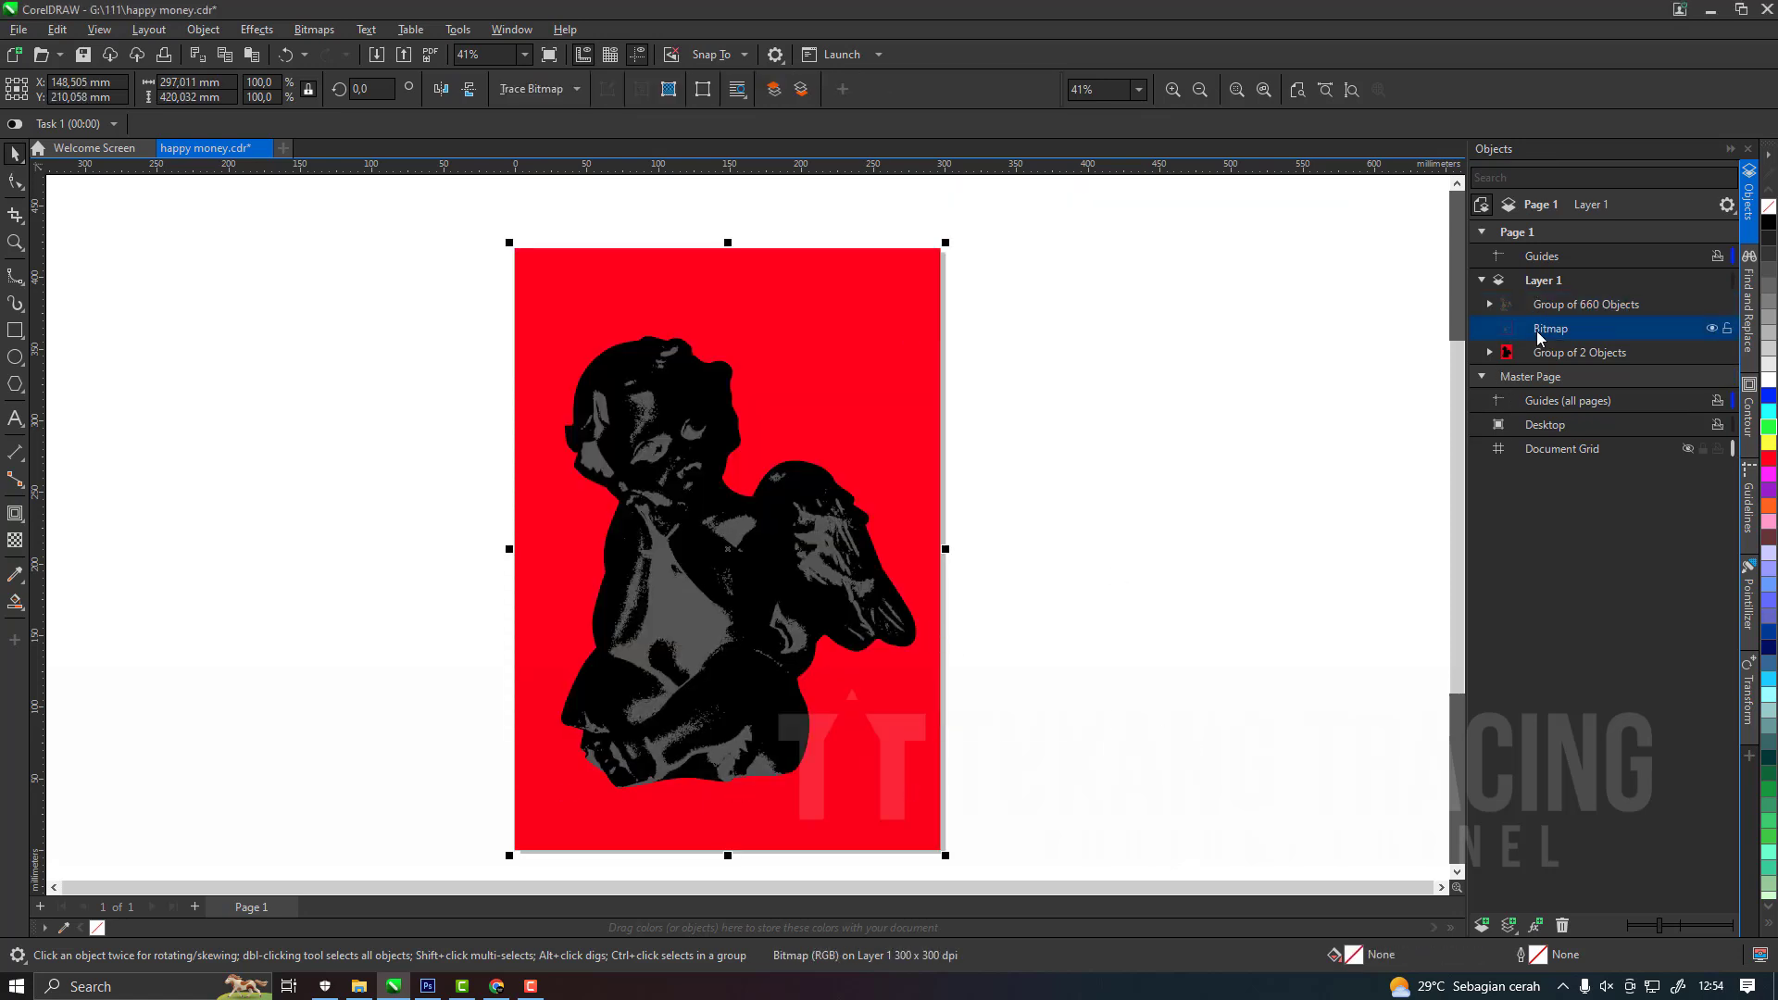
pyautogui.press('Delete')
pyautogui.click(820, 554)
pyautogui.press('Delete')
pyautogui.hotkey('ctrl', 'z')
# Ungroup the traced silhouette group and delete its red background shape, keeping the black silhouette.
pyautogui.click(924, 400)
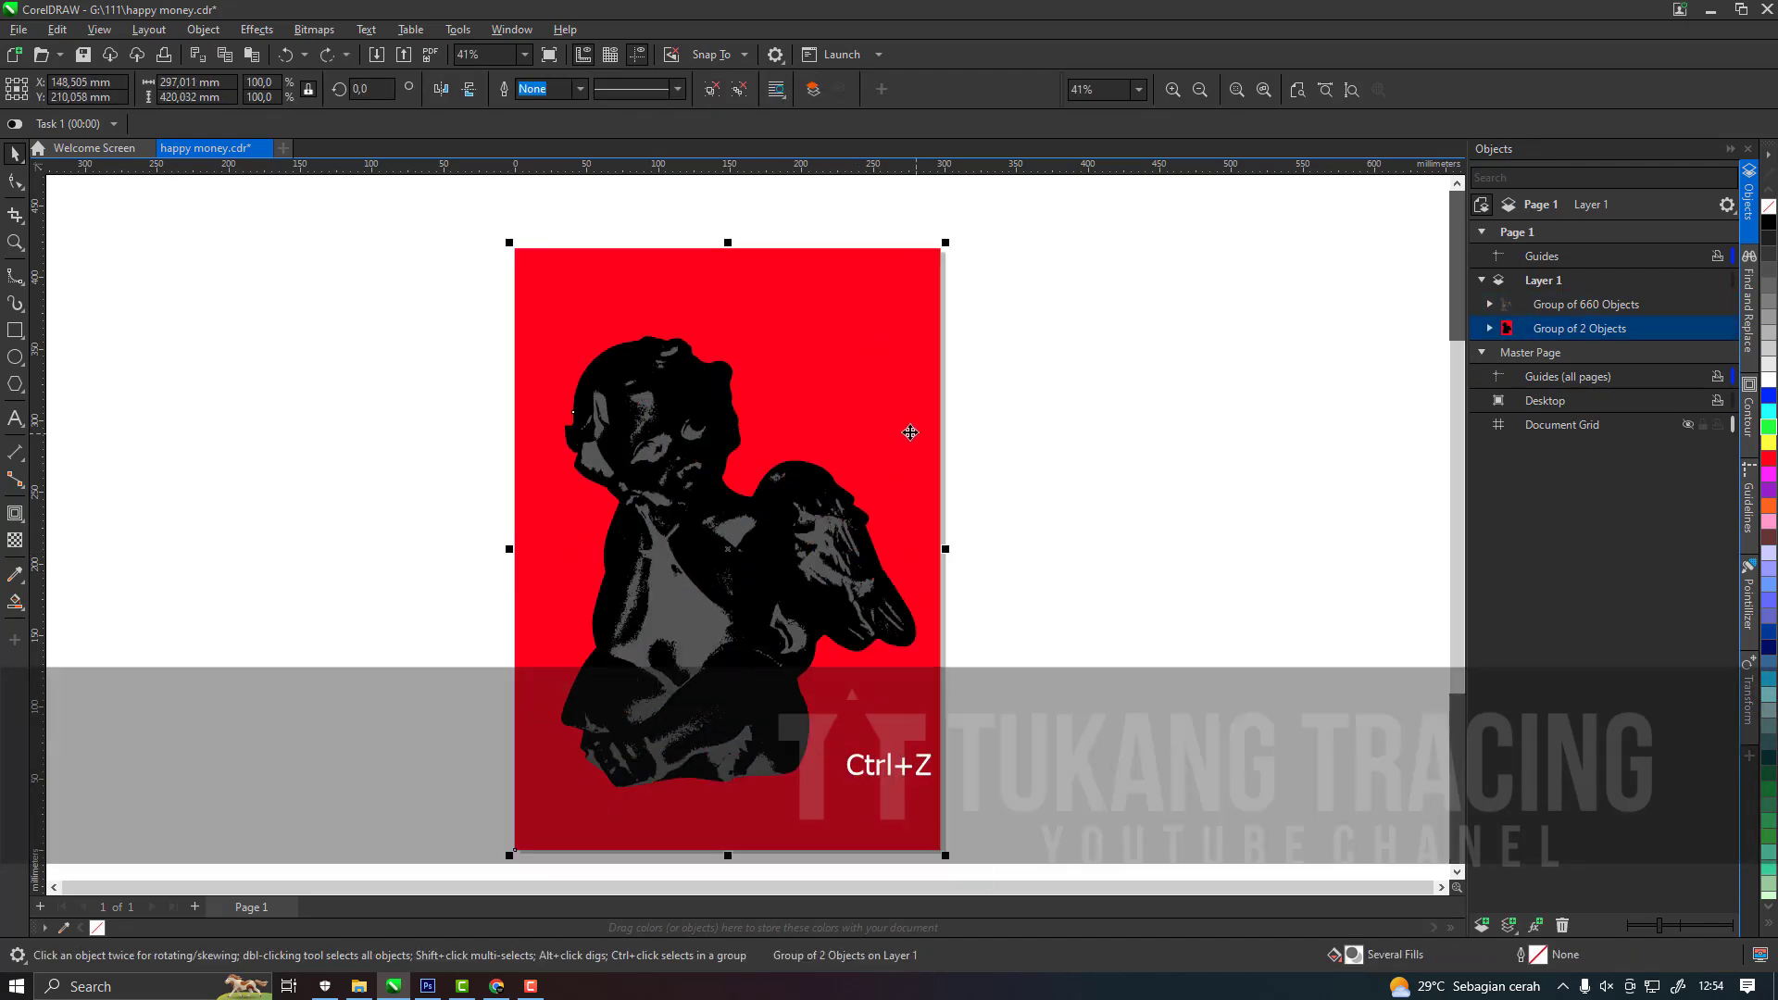
pyautogui.click(711, 89)
pyautogui.click(917, 350)
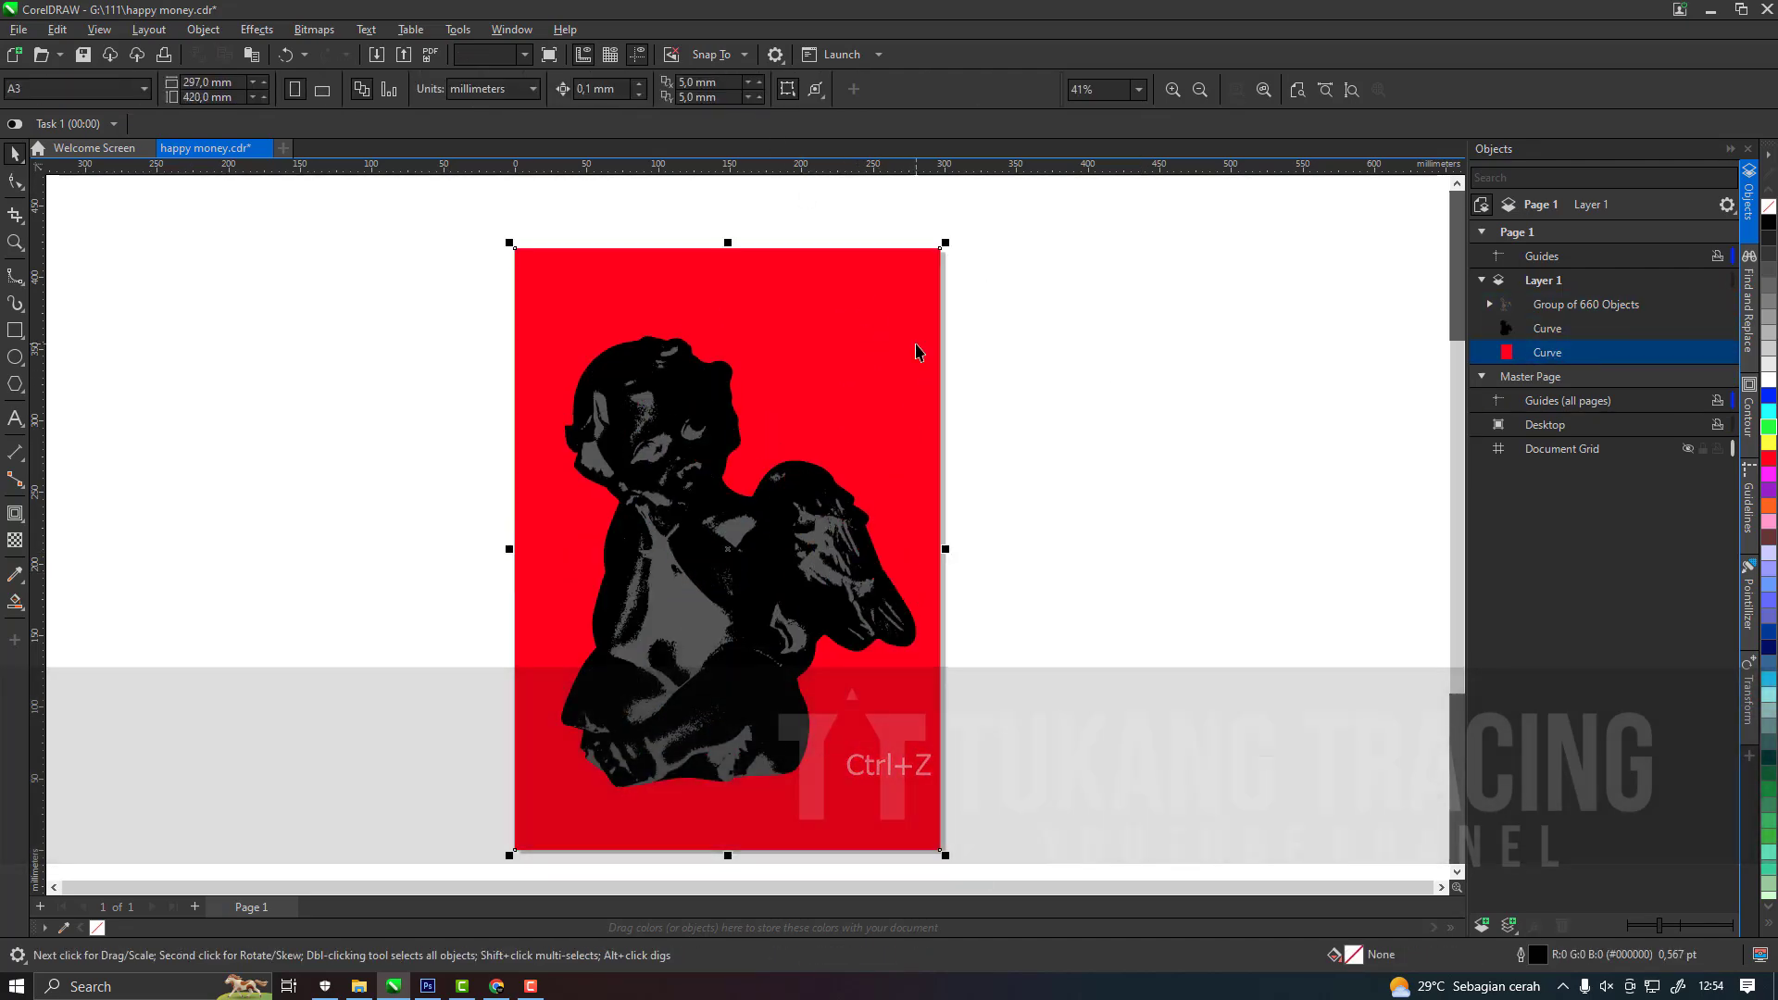
pyautogui.press('Delete')
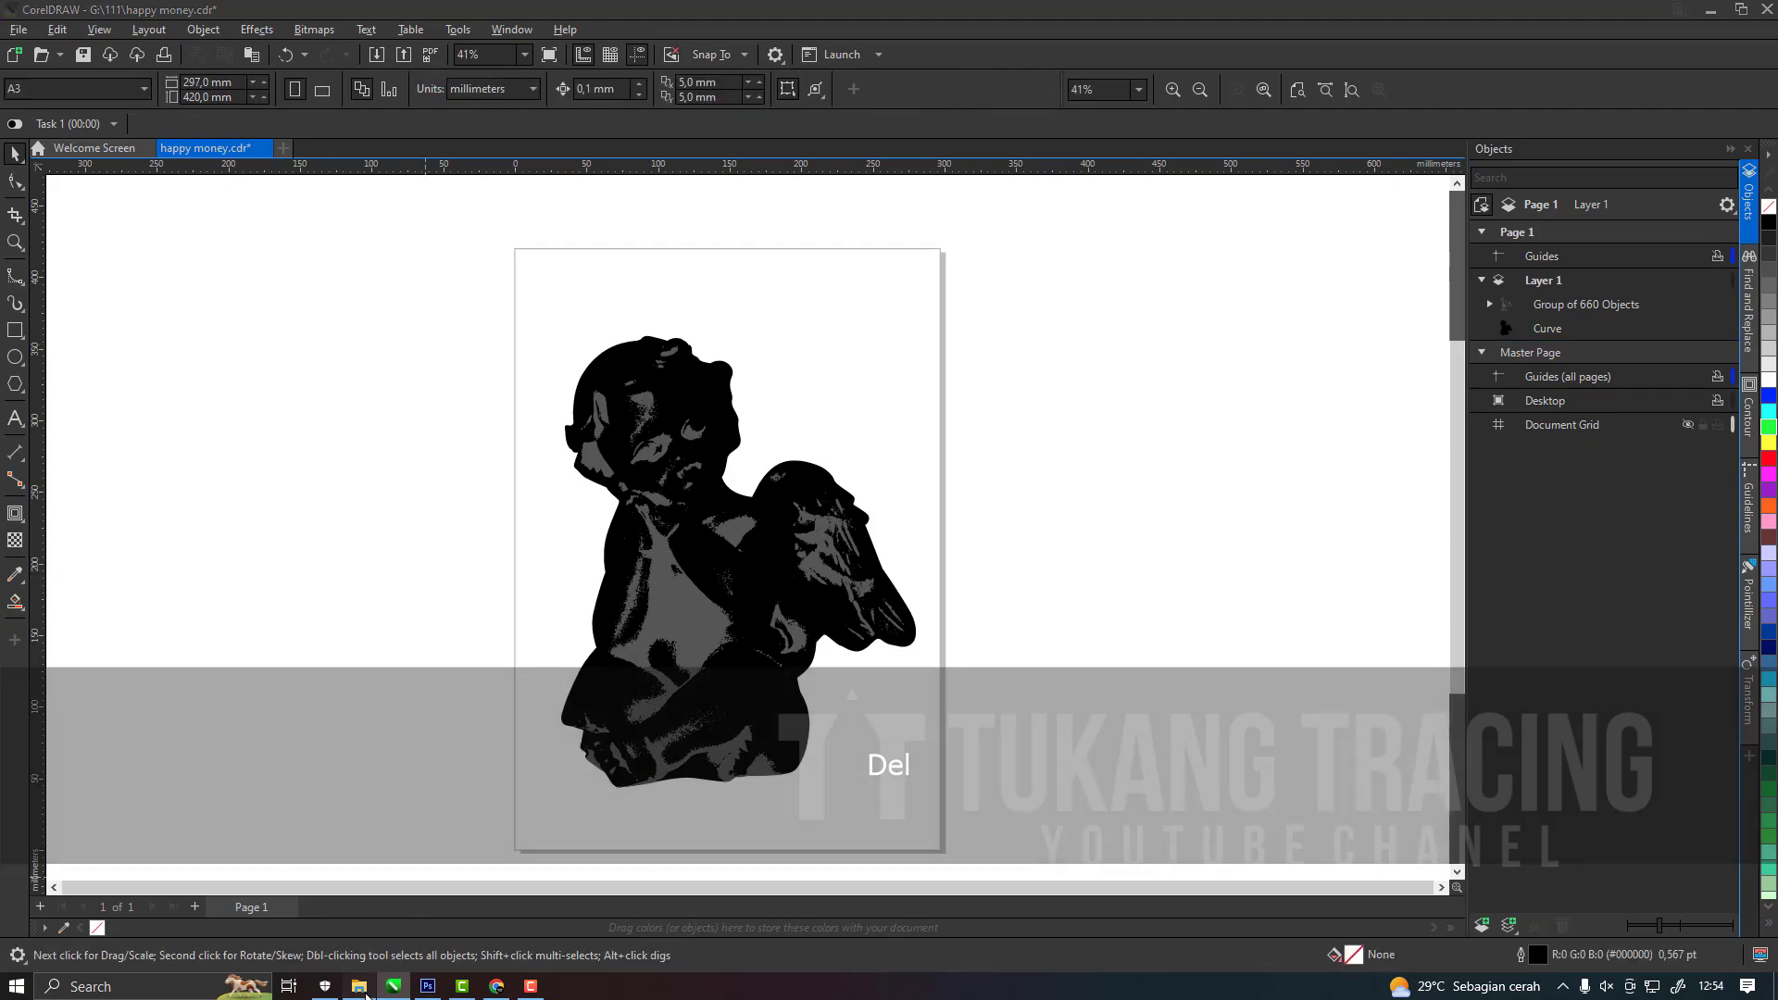
# Copy PNG 3, the light grey tone, from folder 111 and paste it over the traced tones in CorelDRAW.
pyautogui.click(359, 987)
pyautogui.click(912, 360)
pyautogui.hotkey('ctrl', 'c')
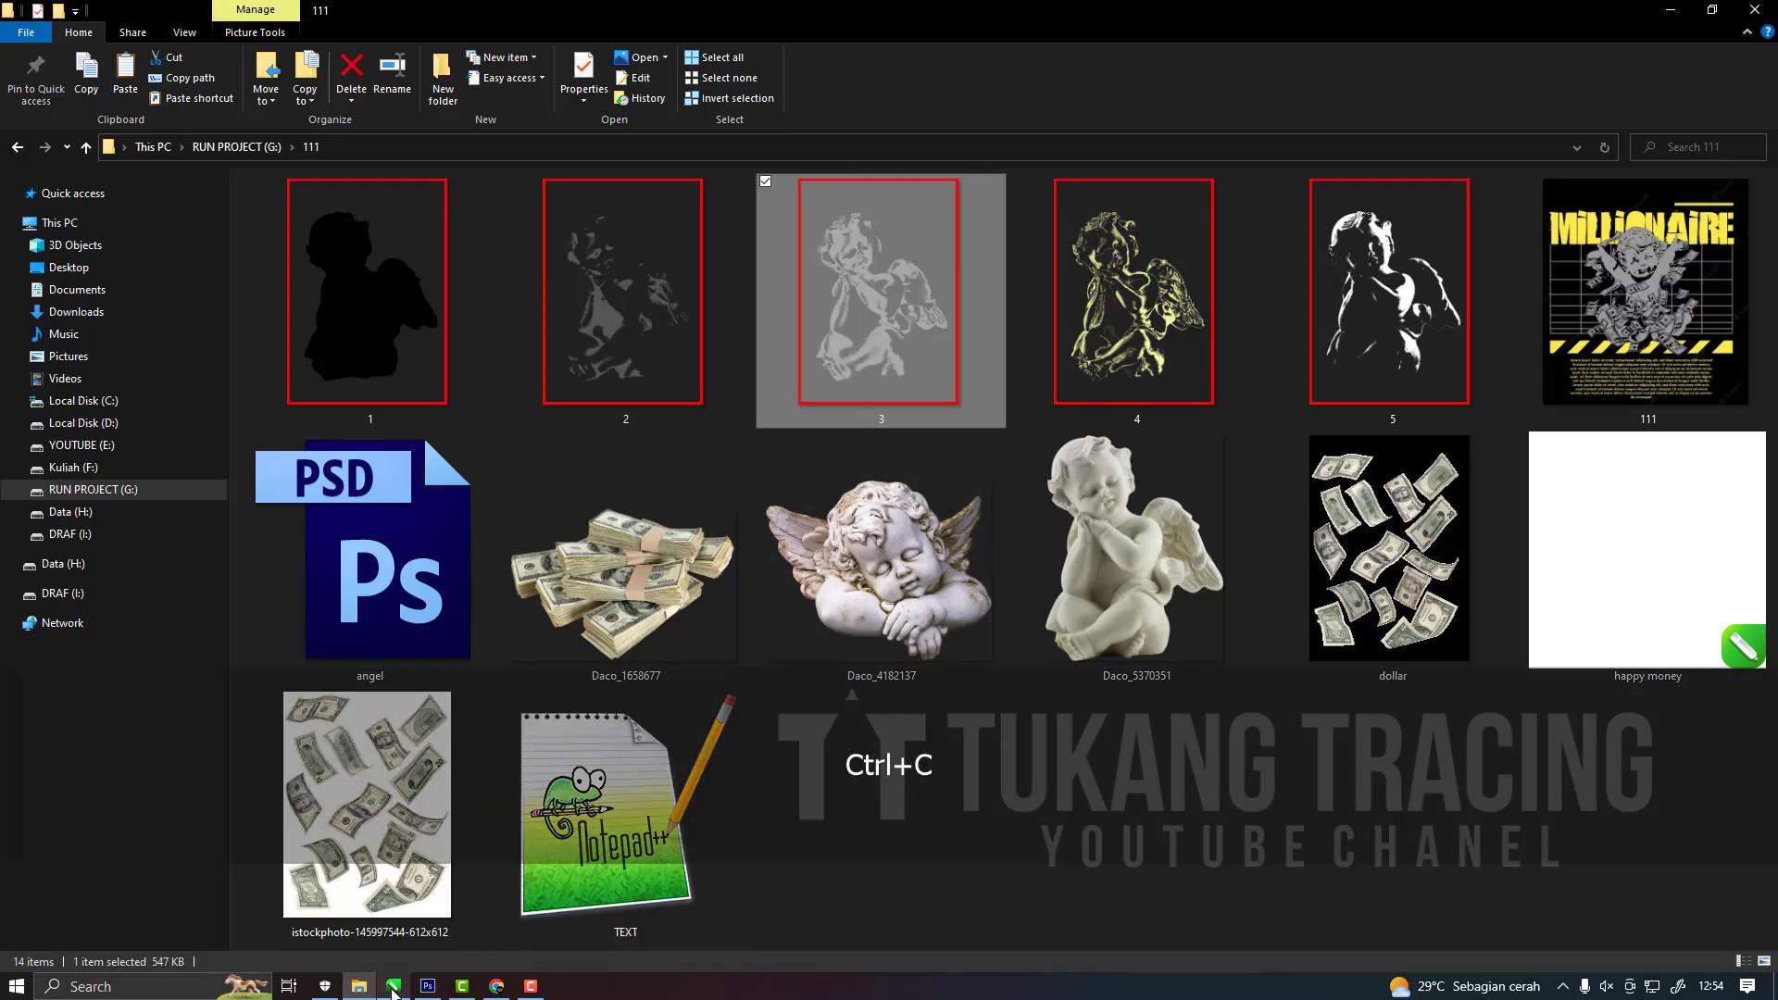
pyautogui.click(392, 987)
pyautogui.hotkey('ctrl', 'v')
# Outline-trace the light grey tone bitmap with the Clipart preset.
pyautogui.click(538, 88)
pyautogui.moveTo(574, 154)
pyautogui.click(711, 225)
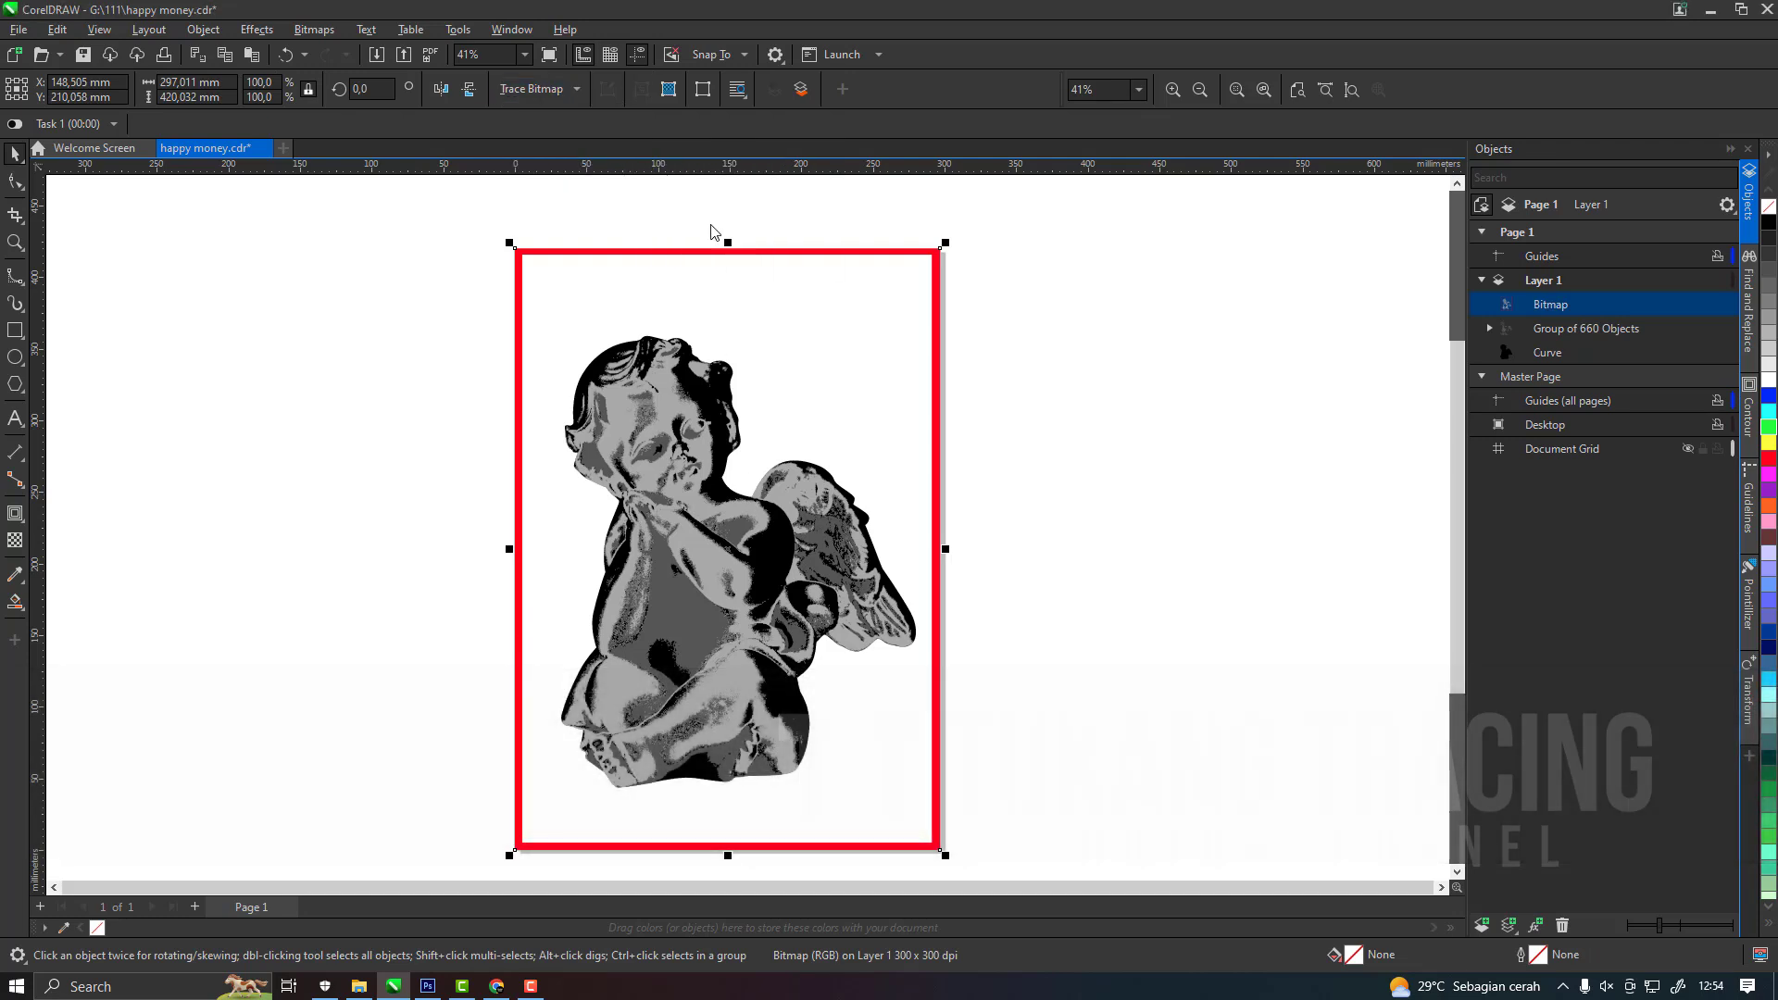
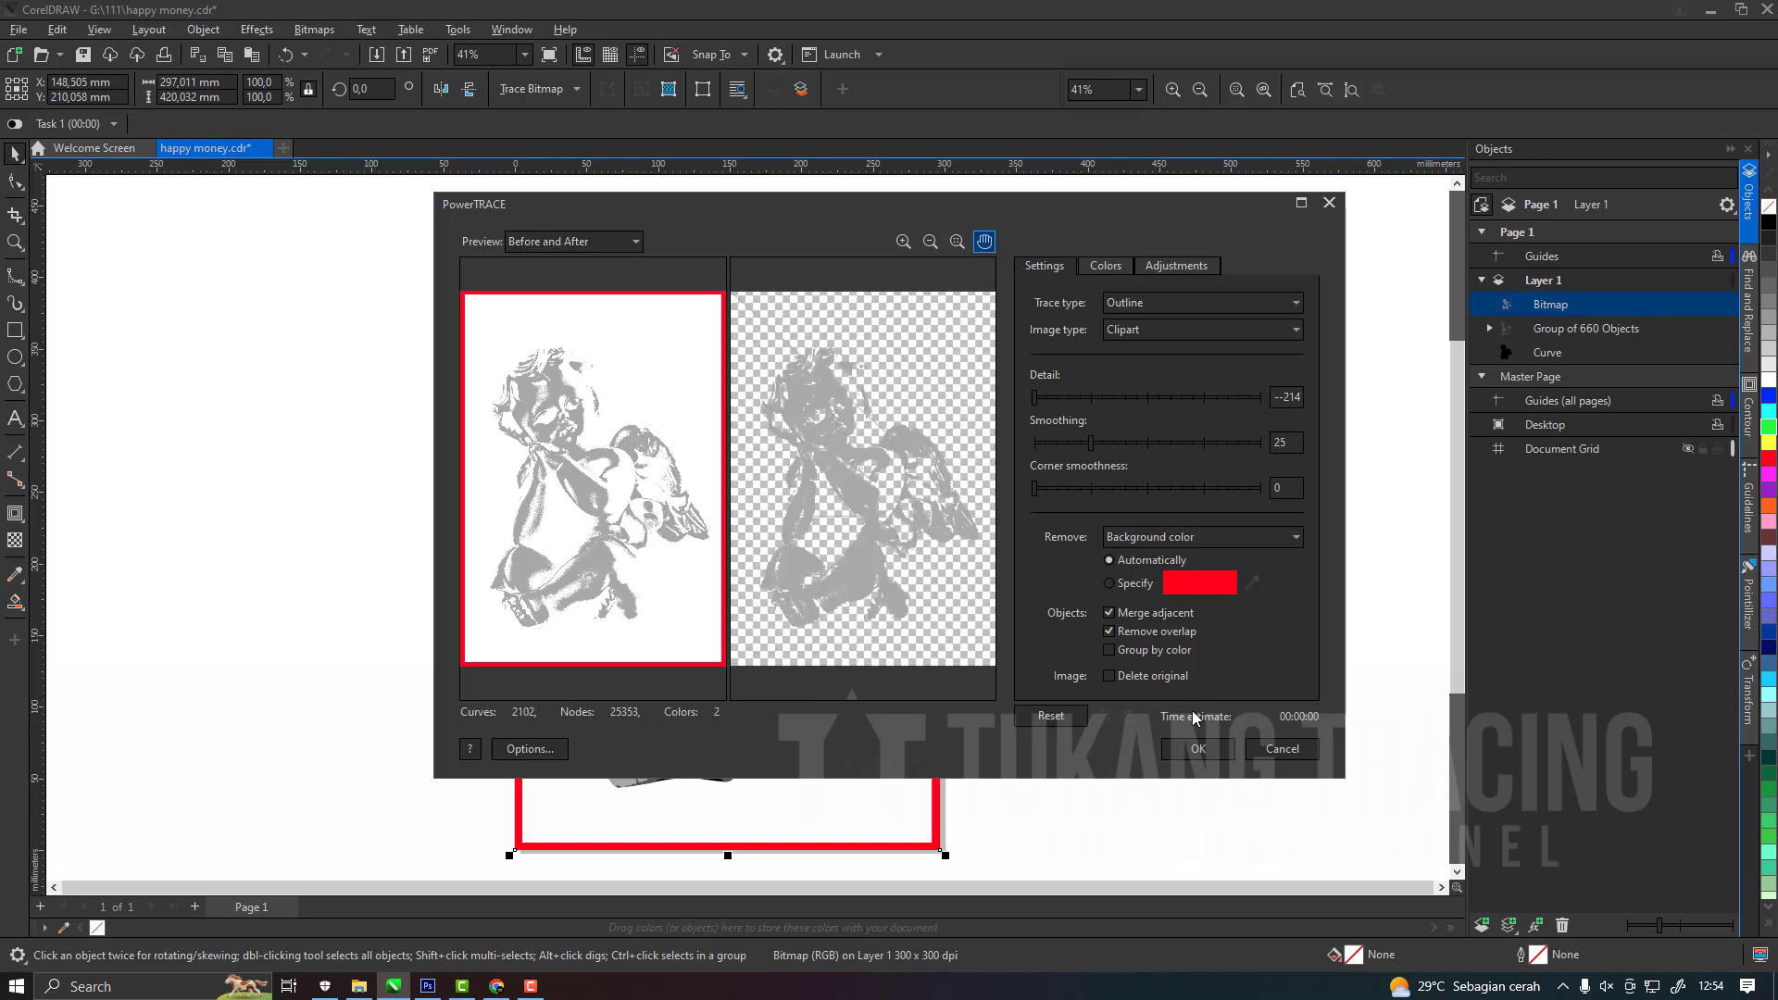
# Accept the light grey tone's trace and delete its original bitmap.
pyautogui.click(1199, 750)
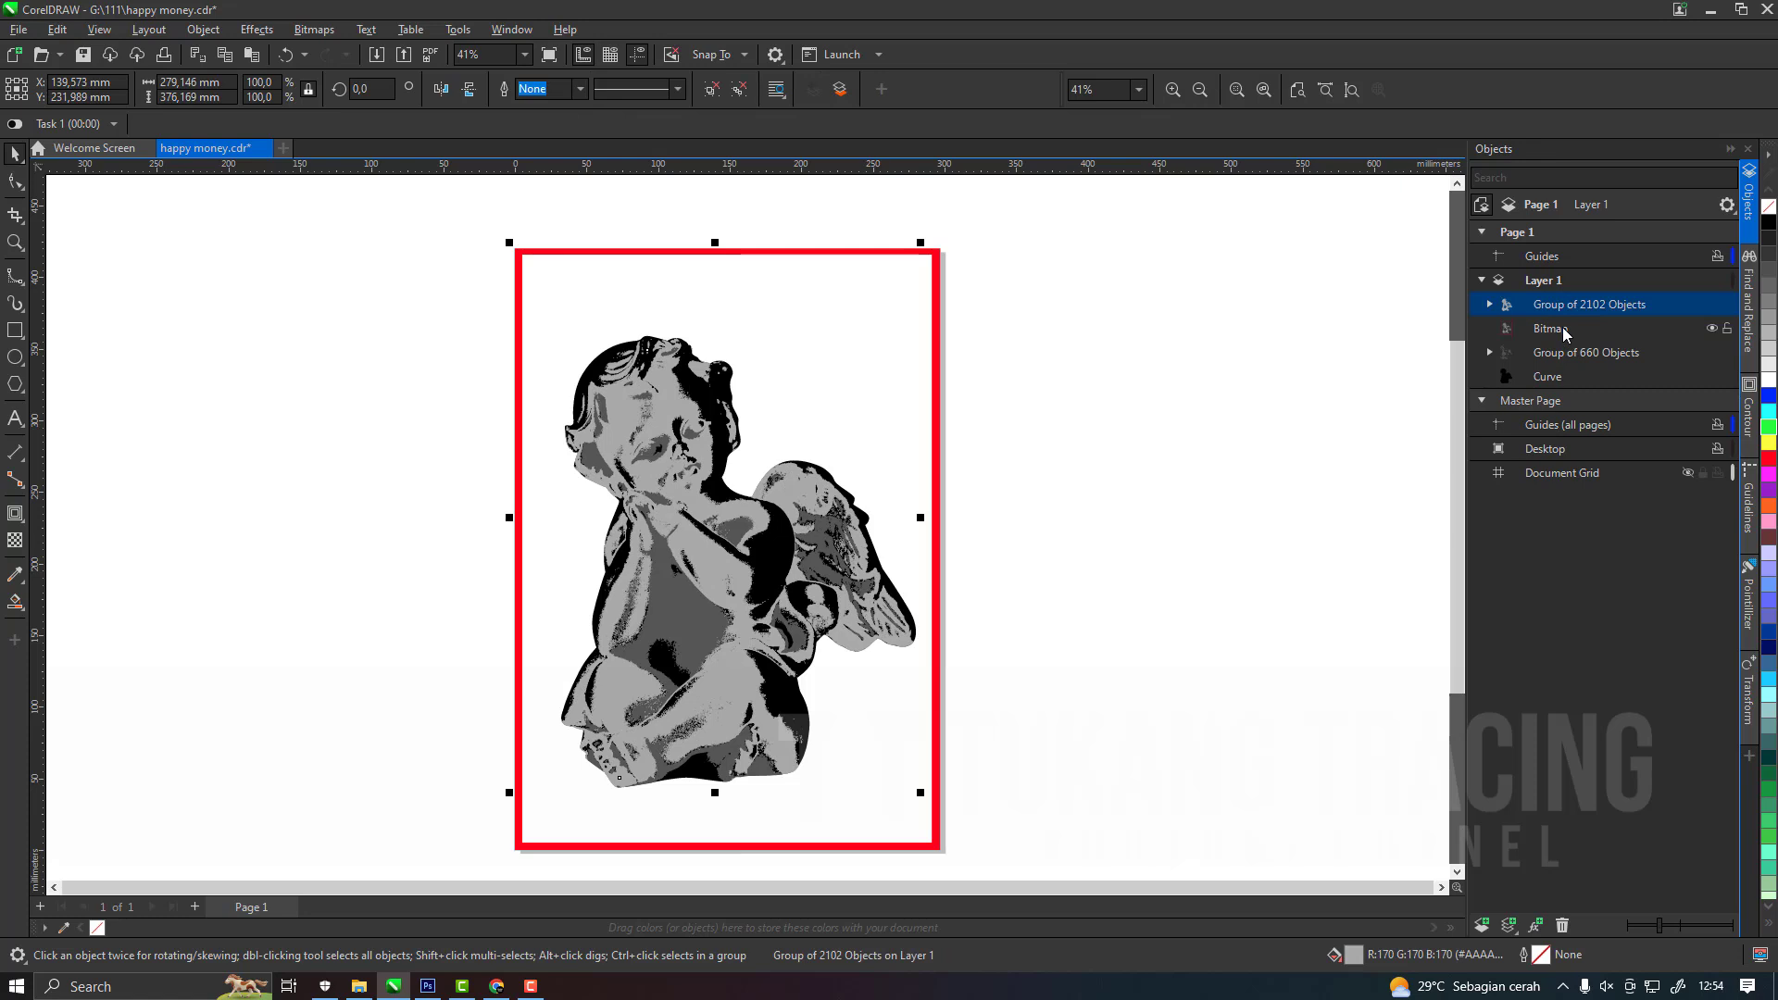
pyautogui.click(1566, 330)
pyautogui.press('Delete')
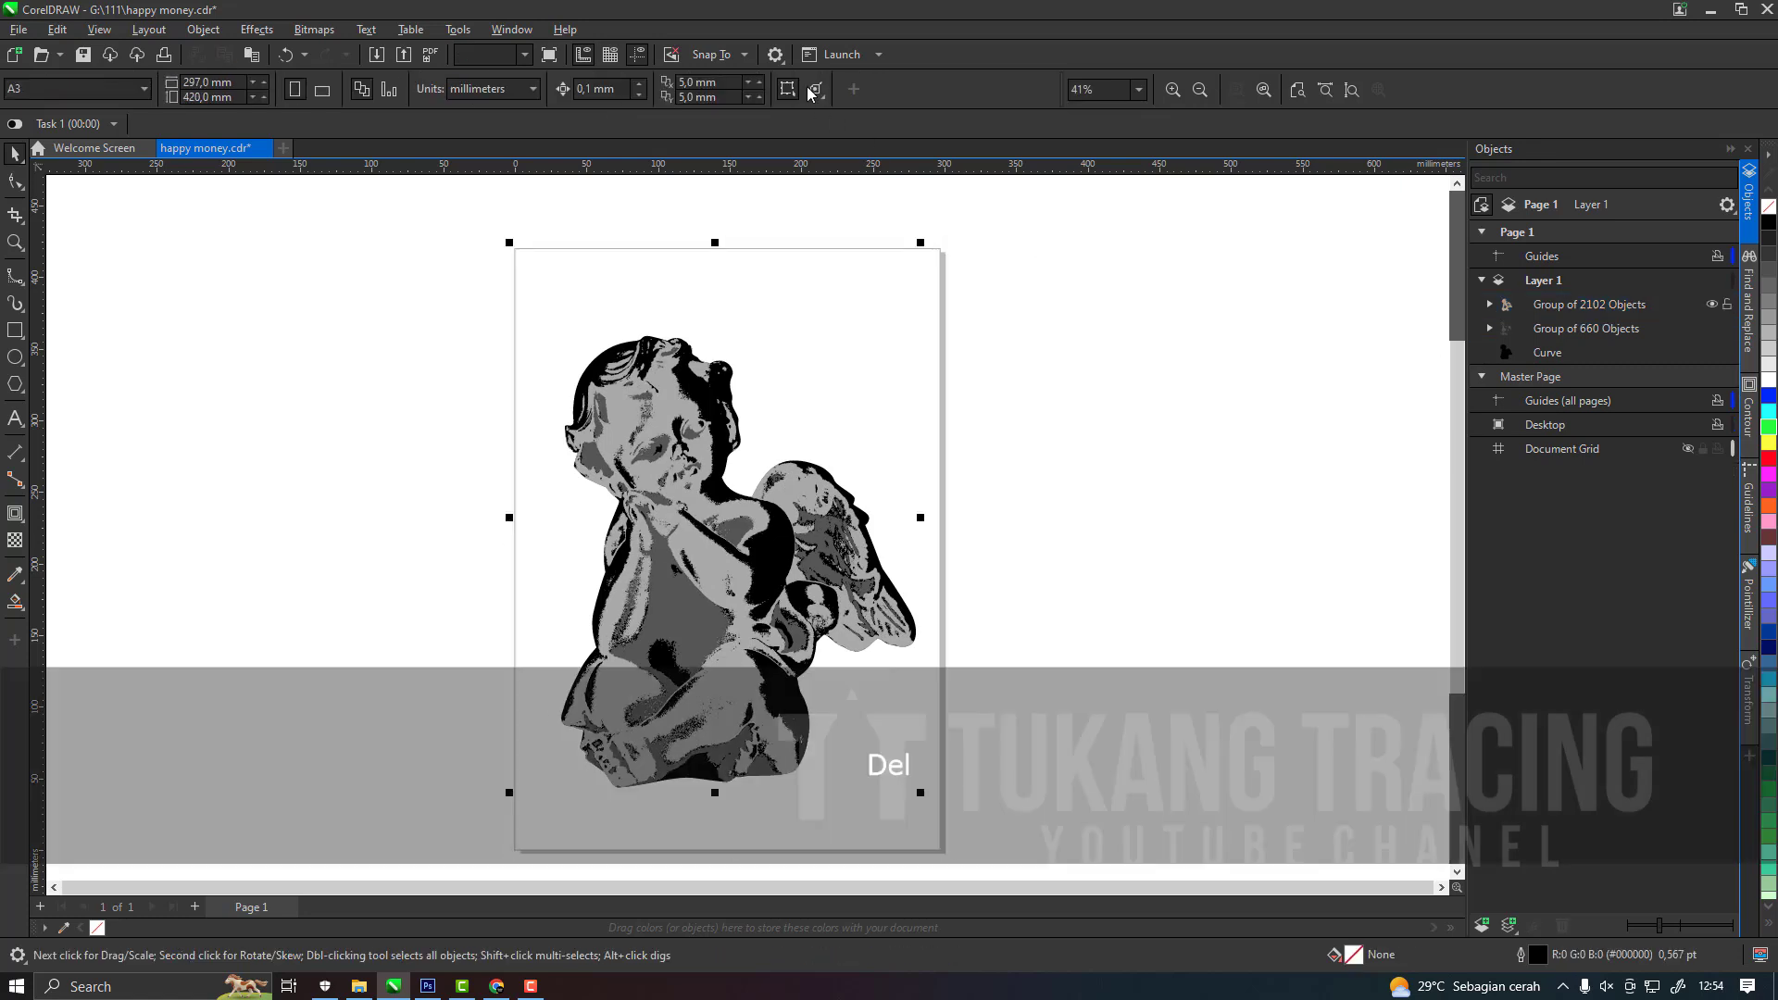
# Check the light grey trace's ungrouped curves with a temporary green outline, regroup them without an outline and save the file.
pyautogui.hotkey('ctrl', 'u')
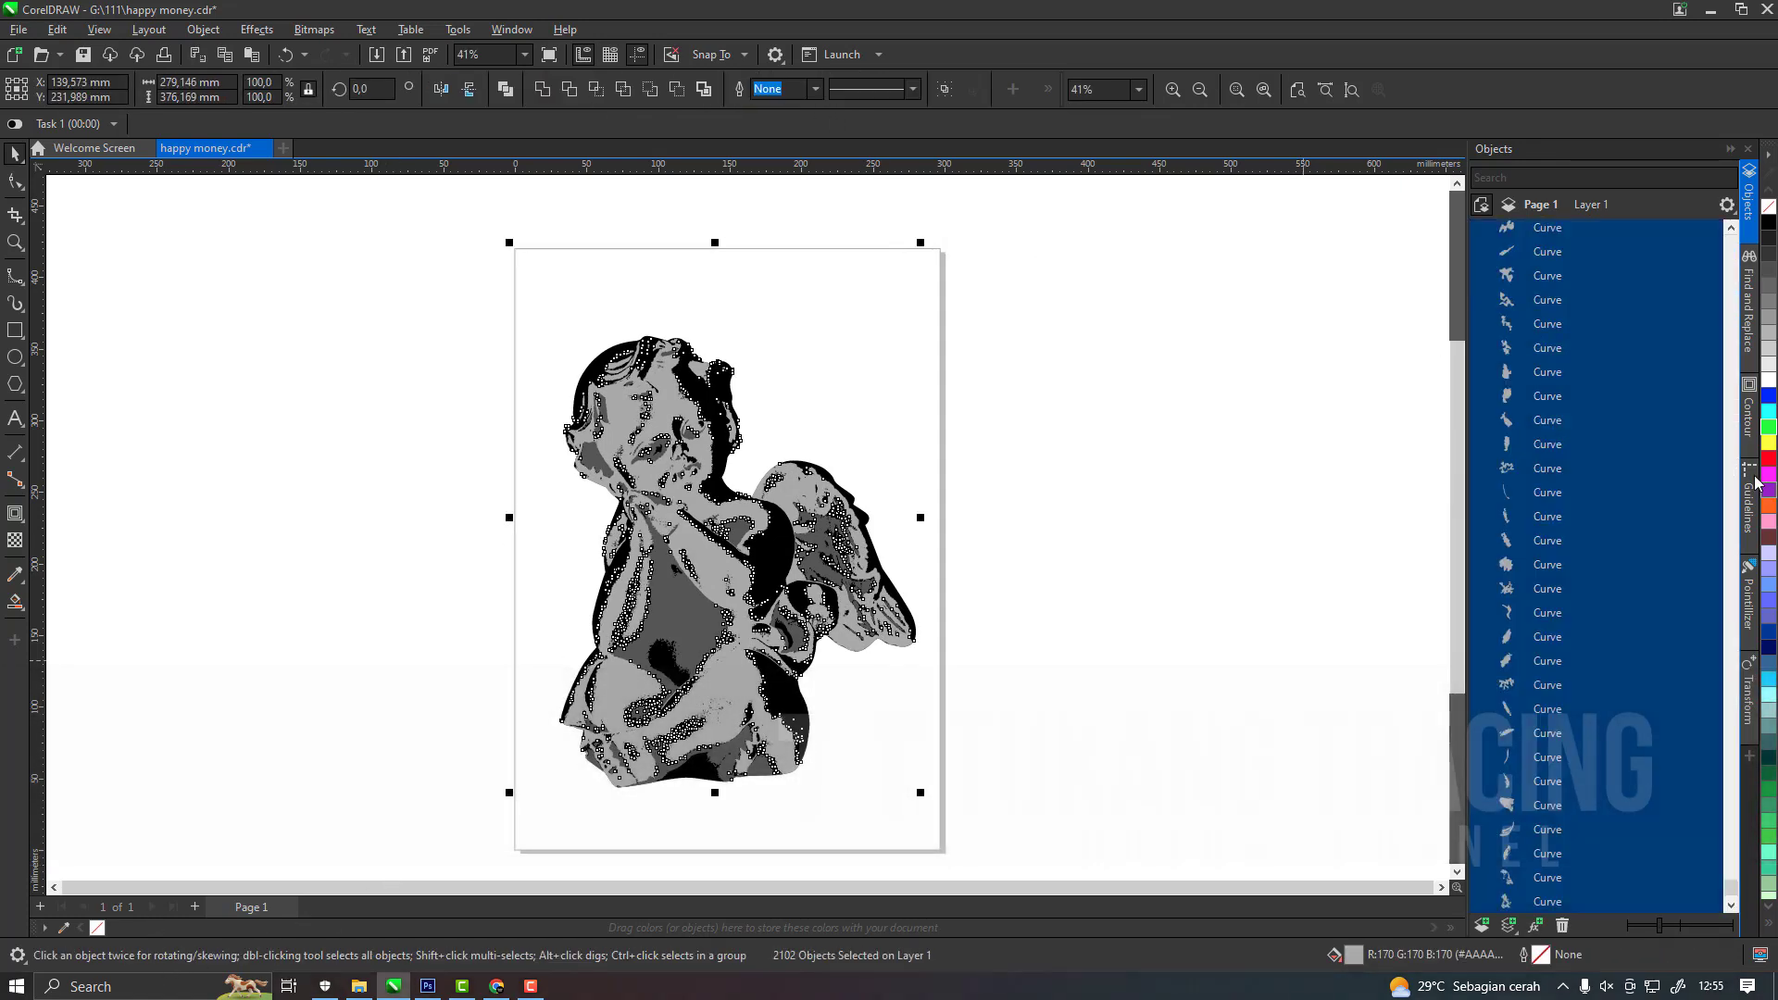
pyautogui.scroll(2, 760, 537)
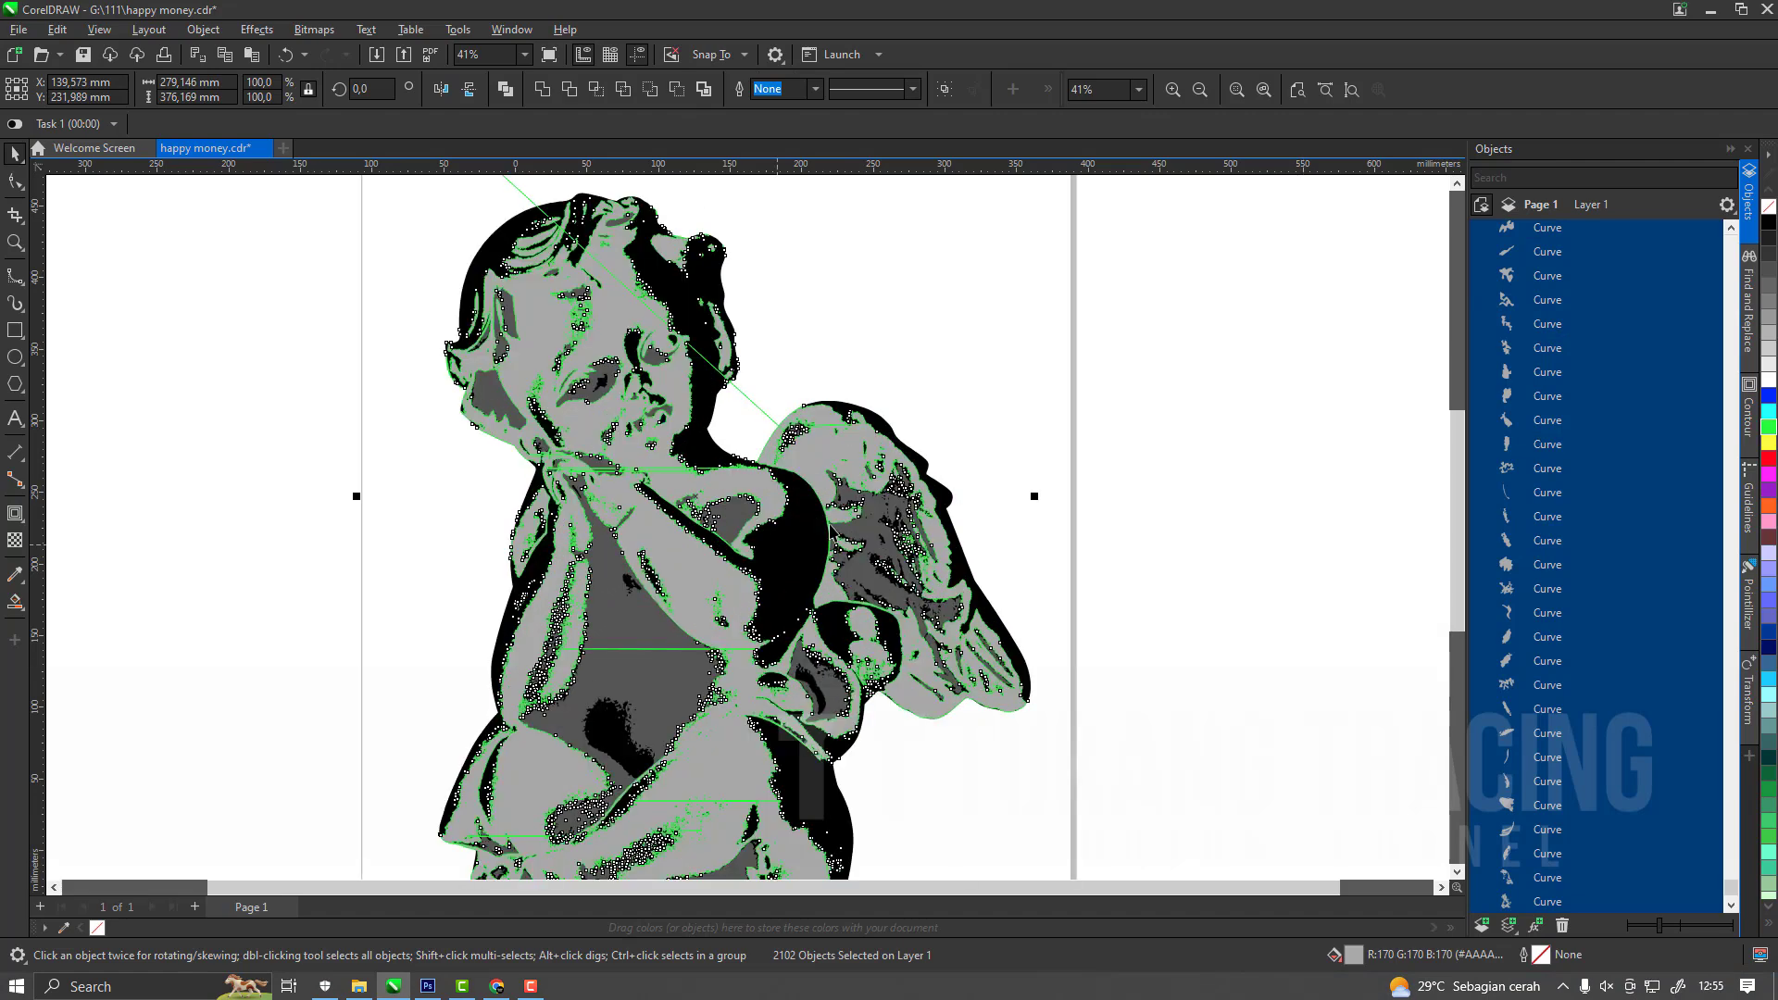
pyautogui.scroll(-2, 828, 531)
pyautogui.hotkey('ctrl', 'g')
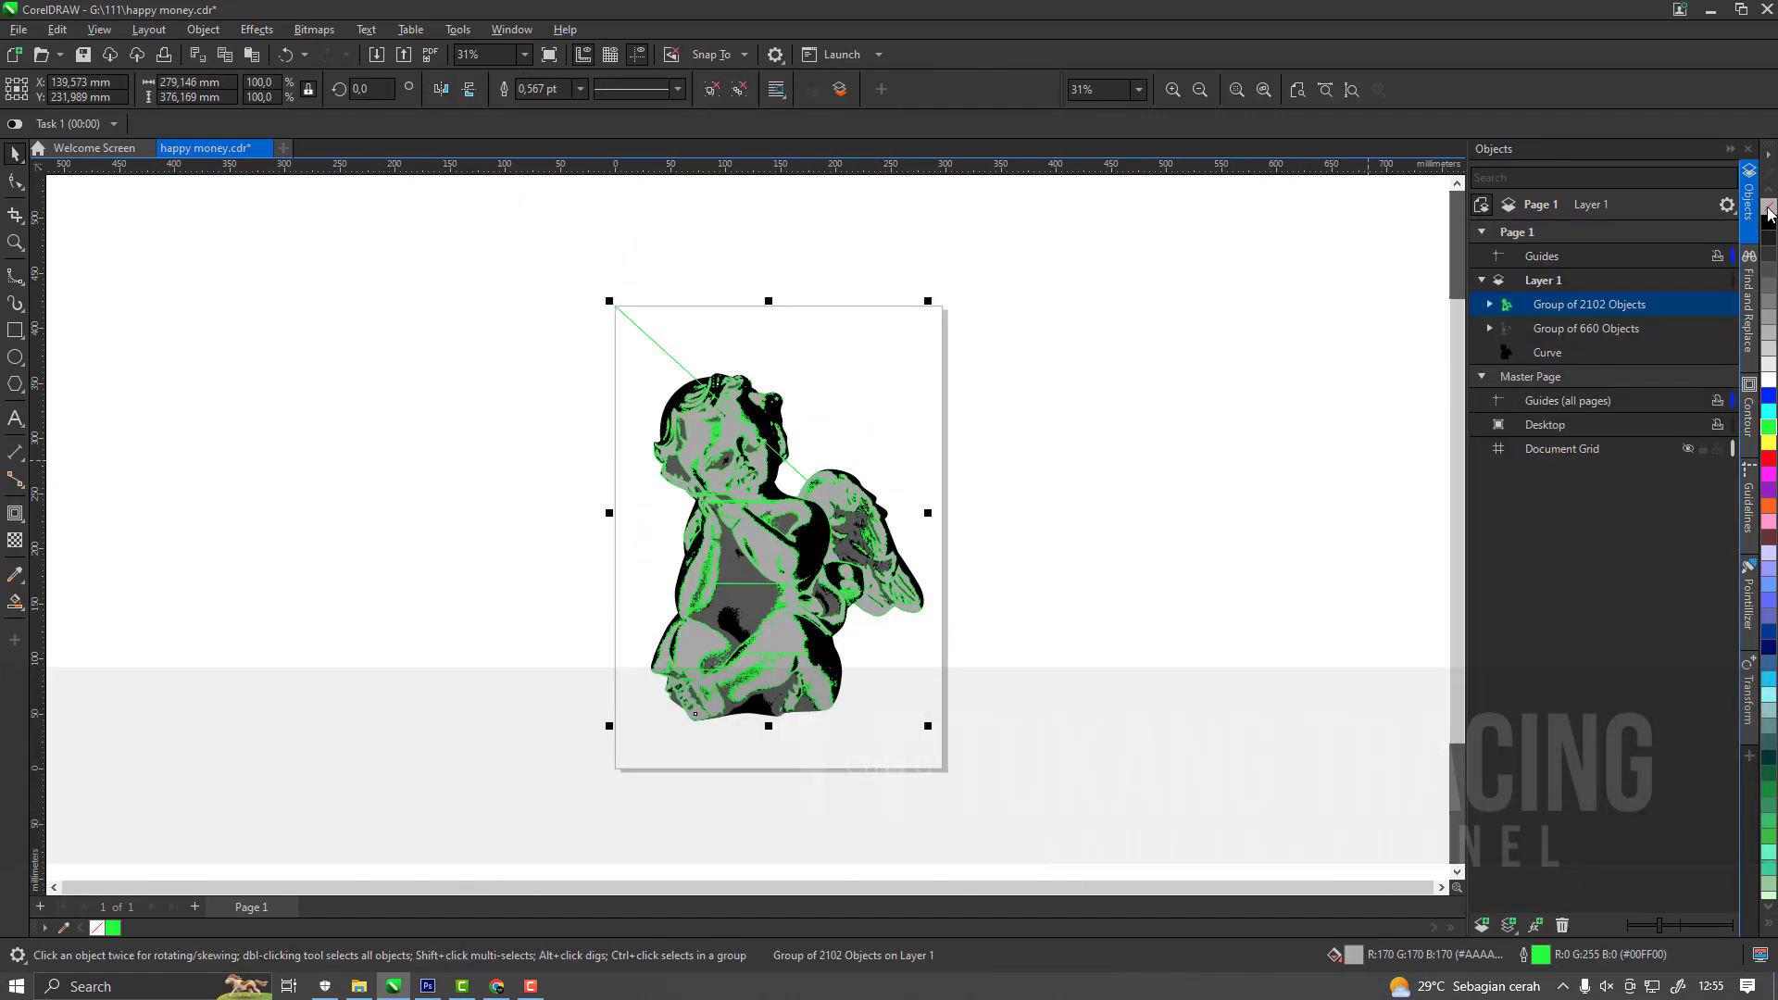
pyautogui.click(635, 846)
pyautogui.hotkey('ctrl', 's')
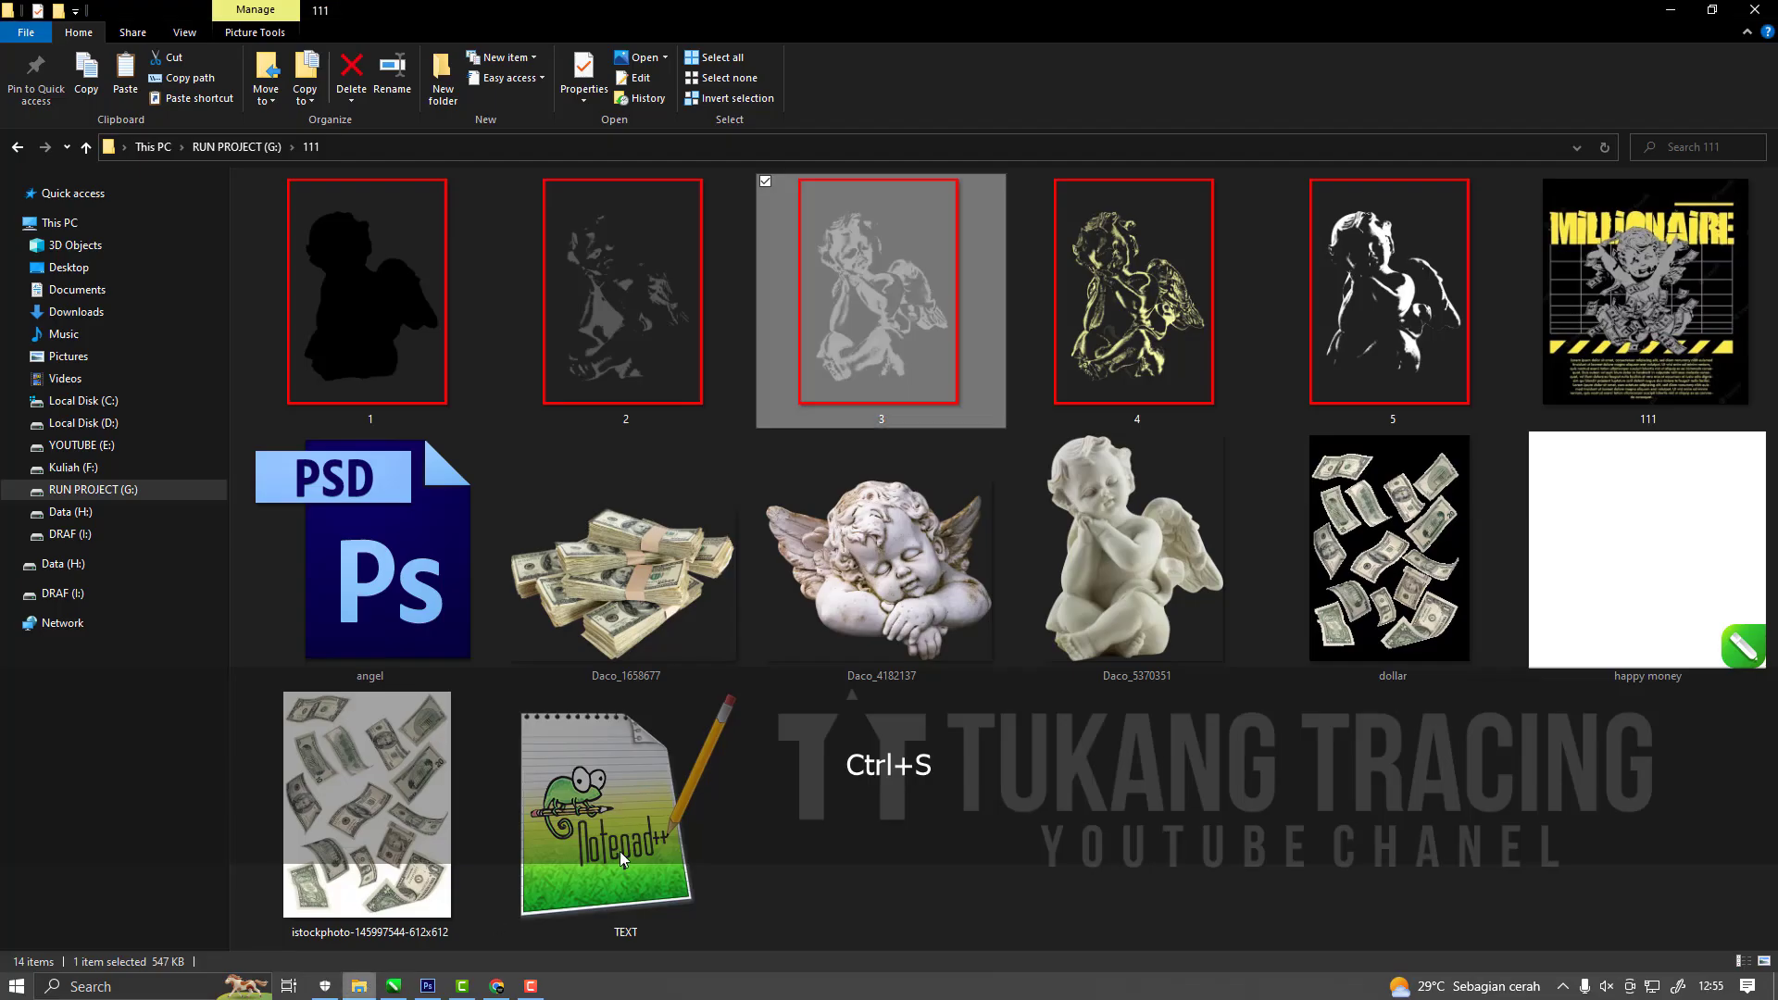
# Copy the pale yellow tone PNG from its folder and paste it over the traced tones in CorelDRAW.
pyautogui.click(1113, 406)
pyautogui.hotkey('ctrl', 'c')
pyautogui.click(395, 987)
pyautogui.hotkey('ctrl', 'v')
# Outline-trace the pale yellow tone bitmap with the Clipart preset.
pyautogui.click(576, 89)
pyautogui.moveTo(593, 155)
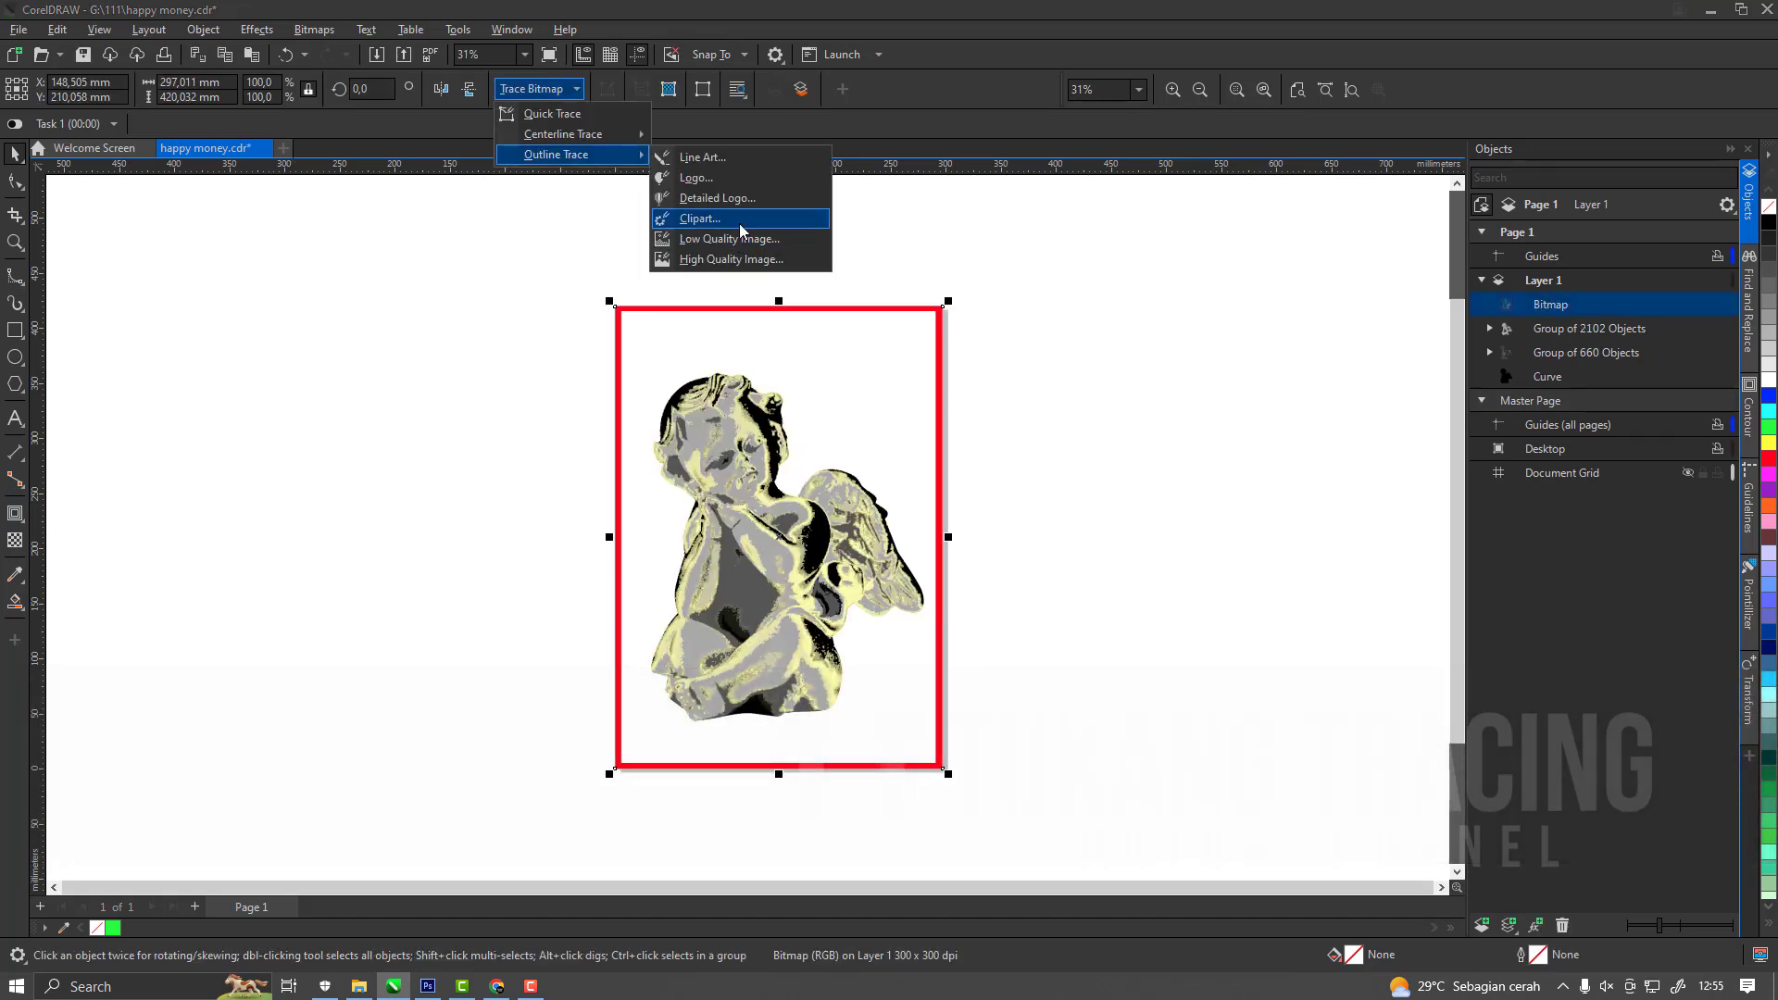
pyautogui.click(740, 226)
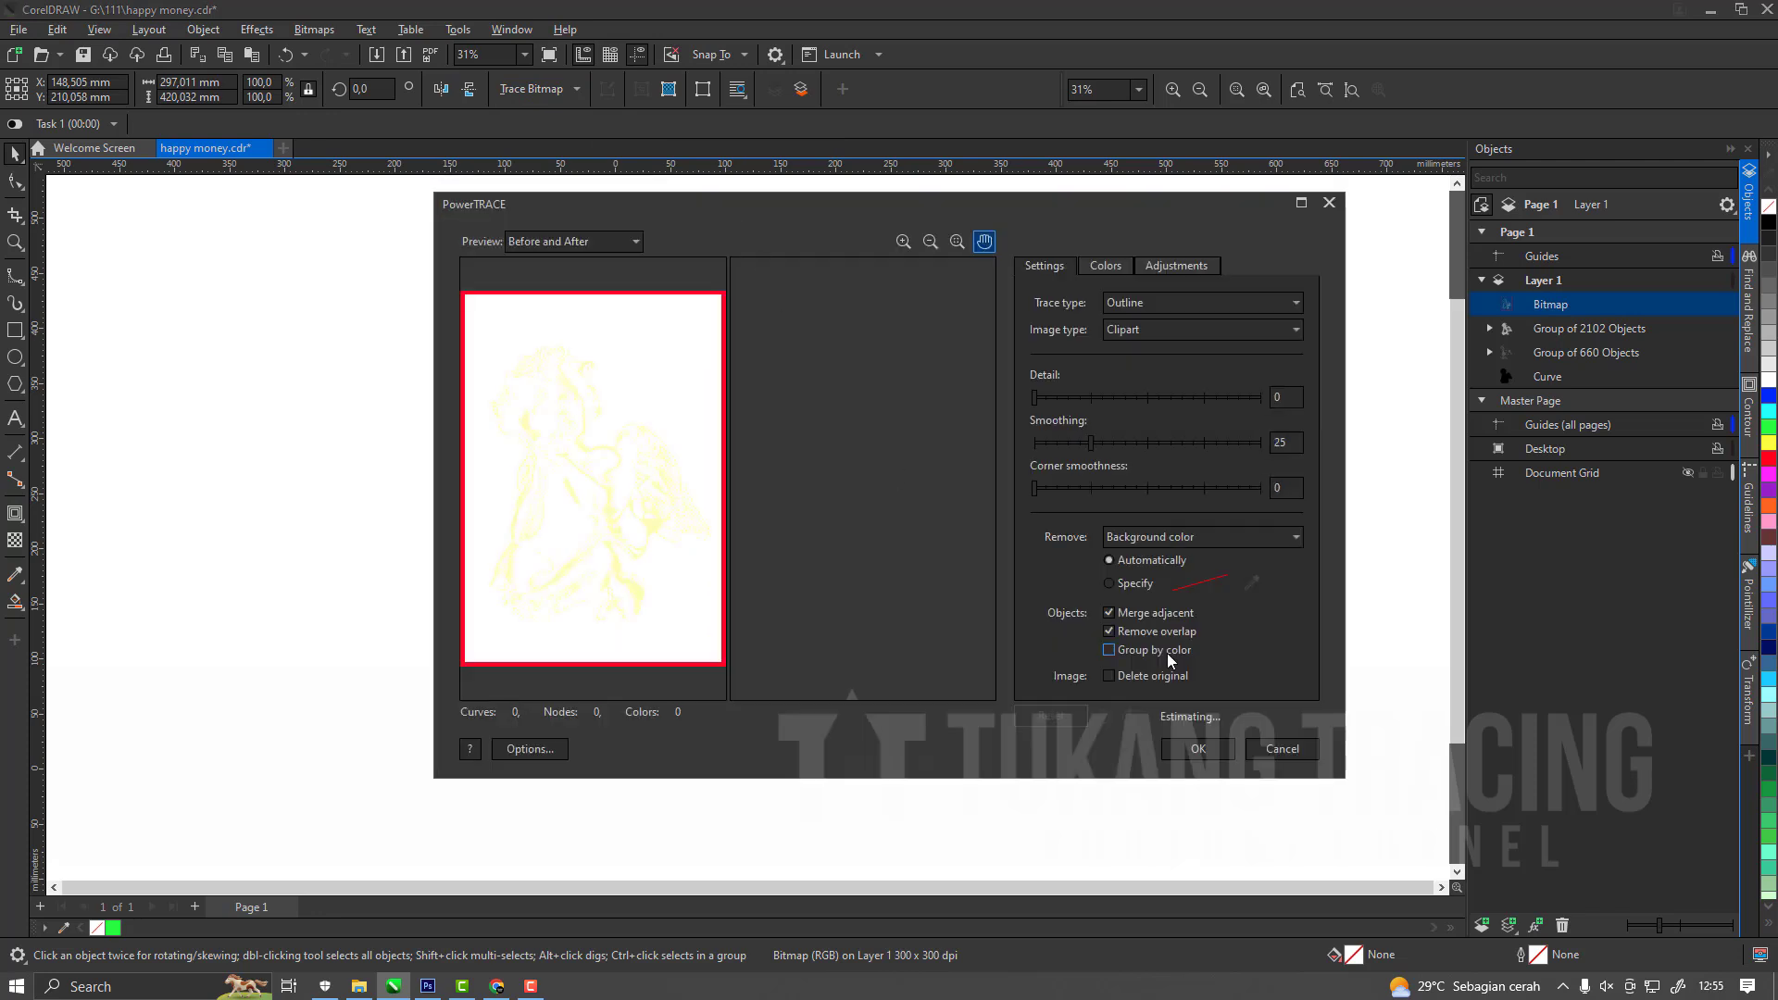
pyautogui.click(531, 987)
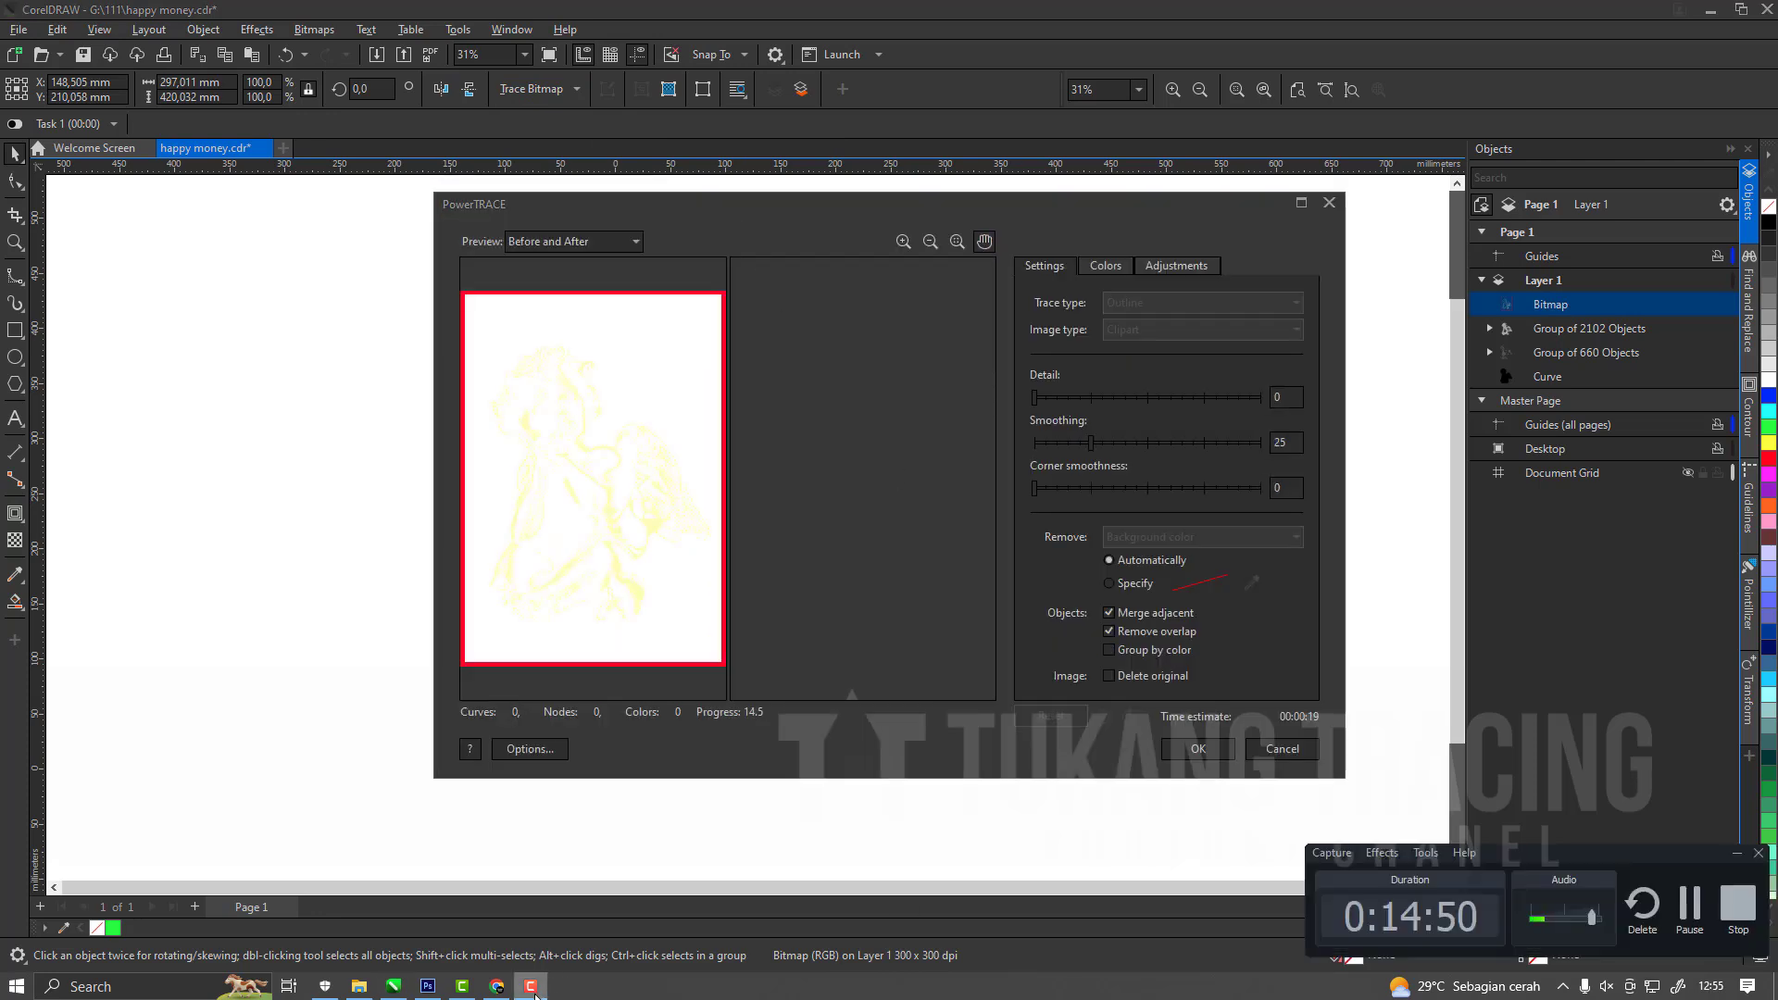
pyautogui.click(534, 987)
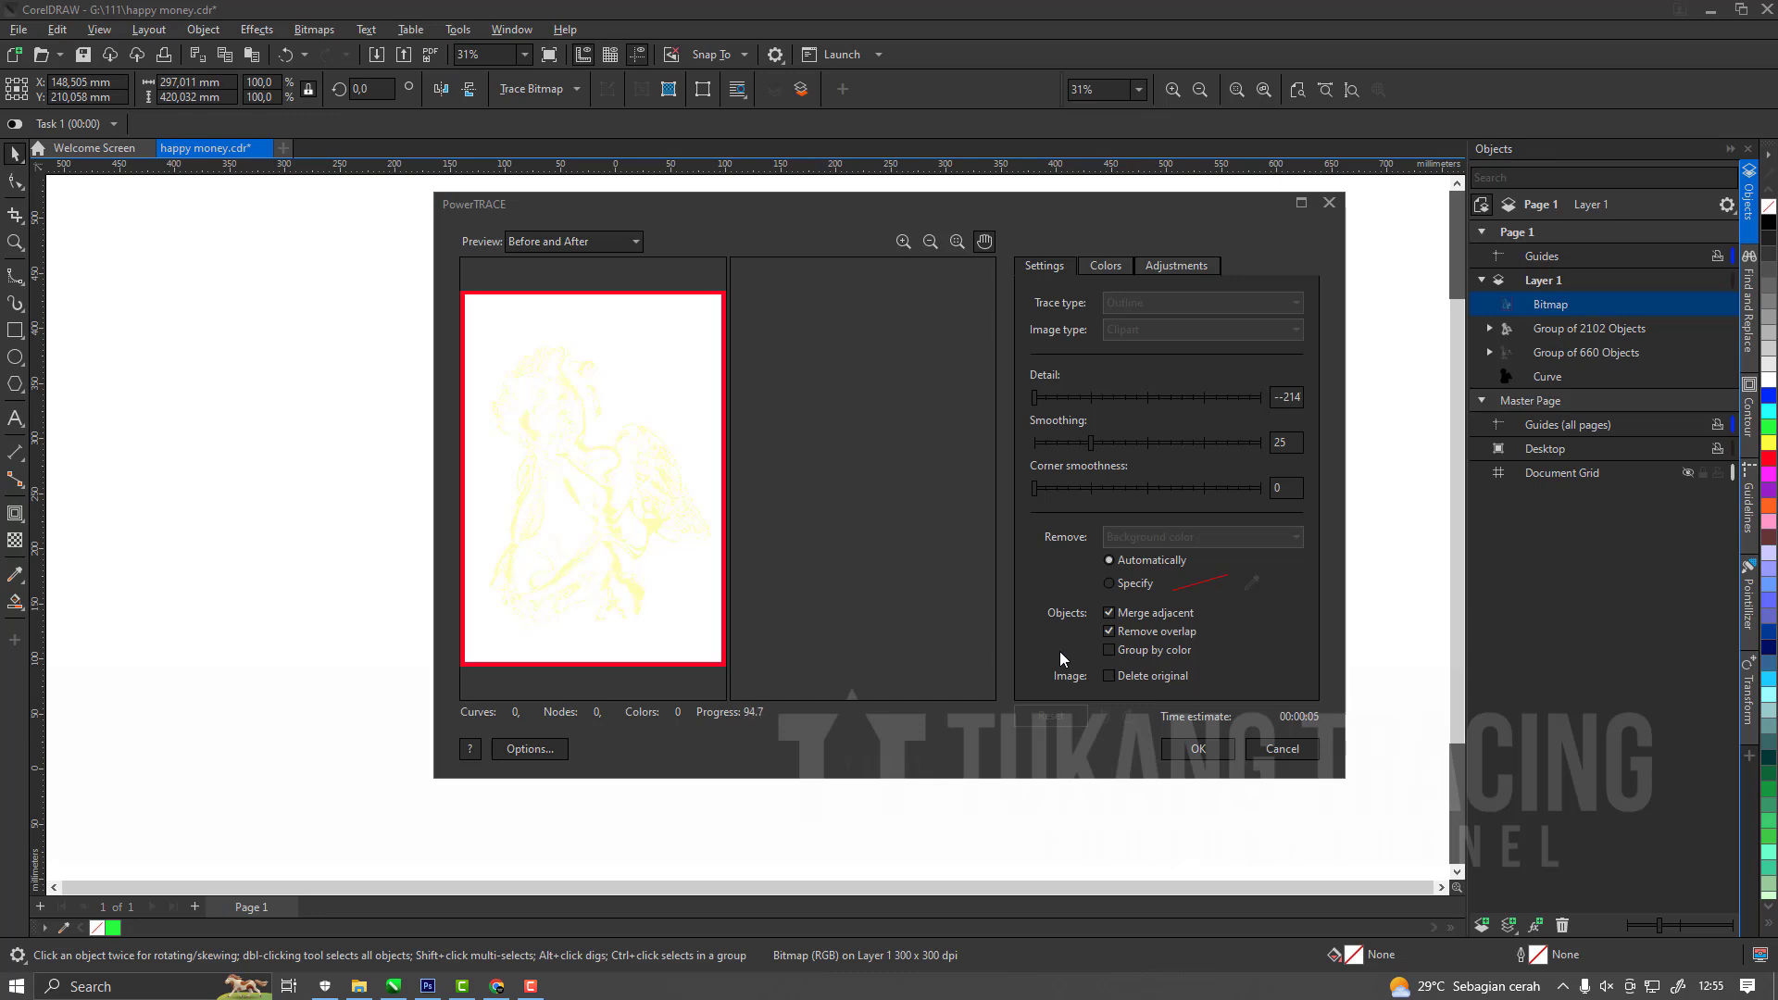
pyautogui.click(1189, 751)
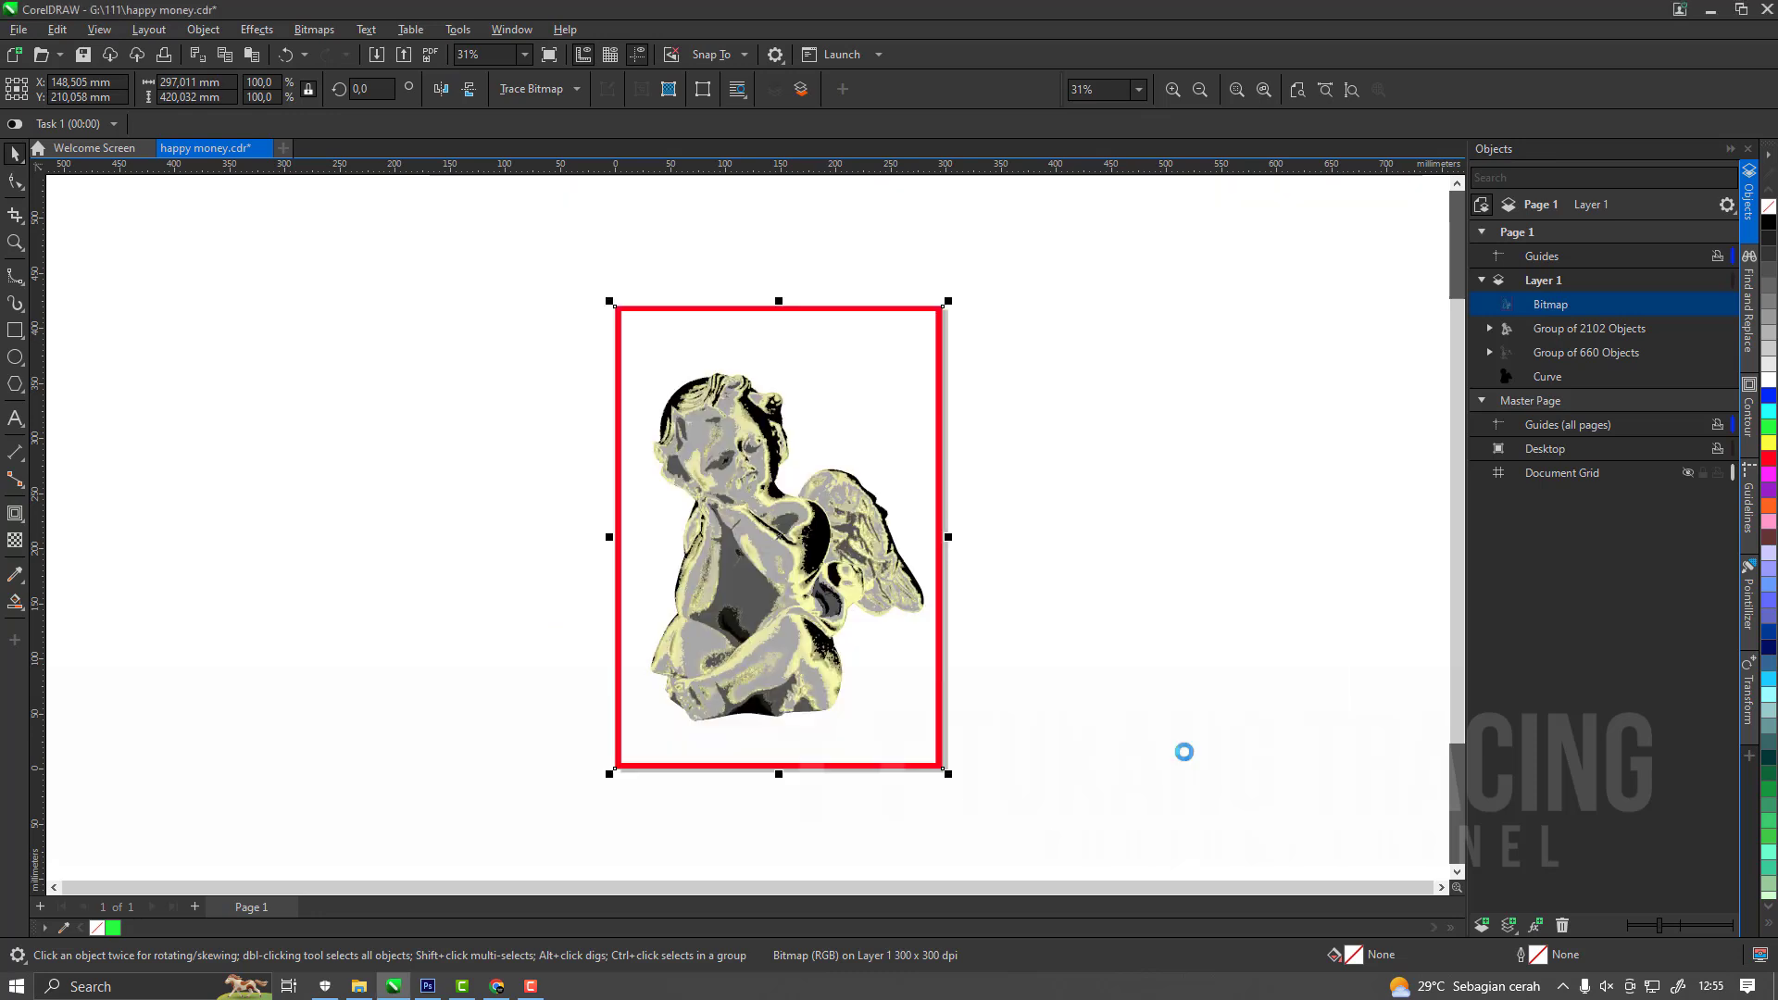
# Delete the original pale yellow tone bitmap beneath its traced group.
pyautogui.click(1538, 328)
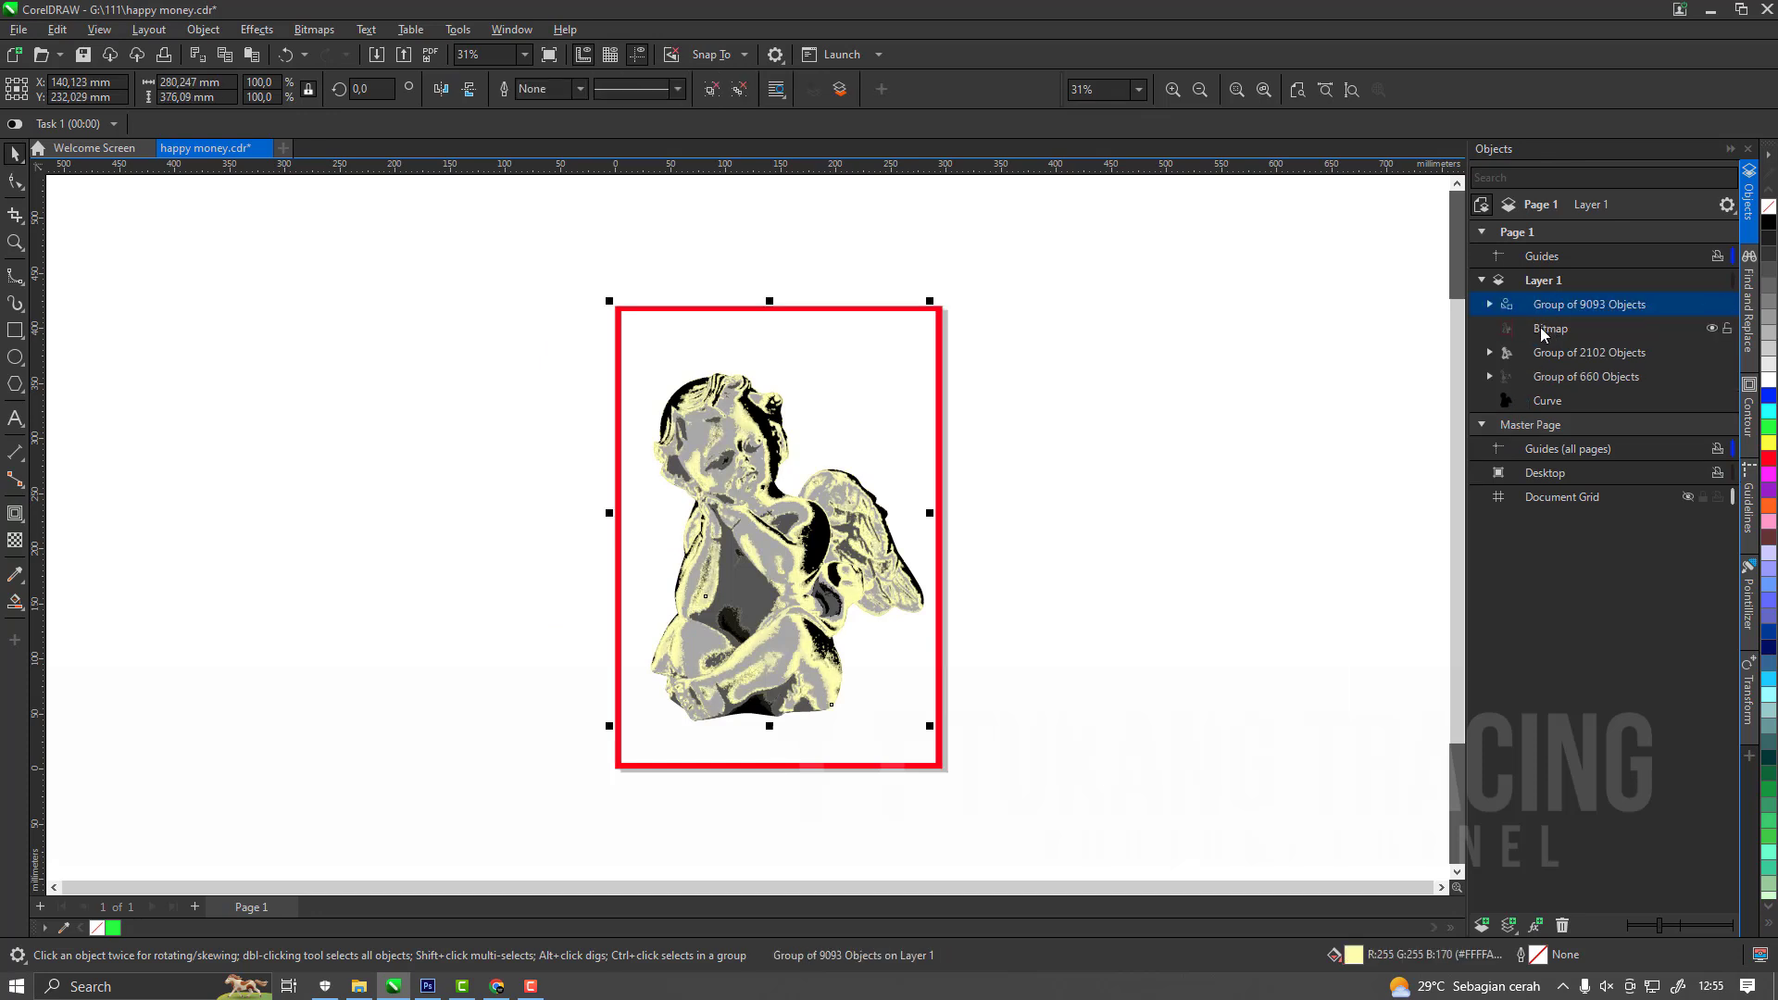
pyautogui.click(1543, 331)
pyautogui.rightClick(1543, 330)
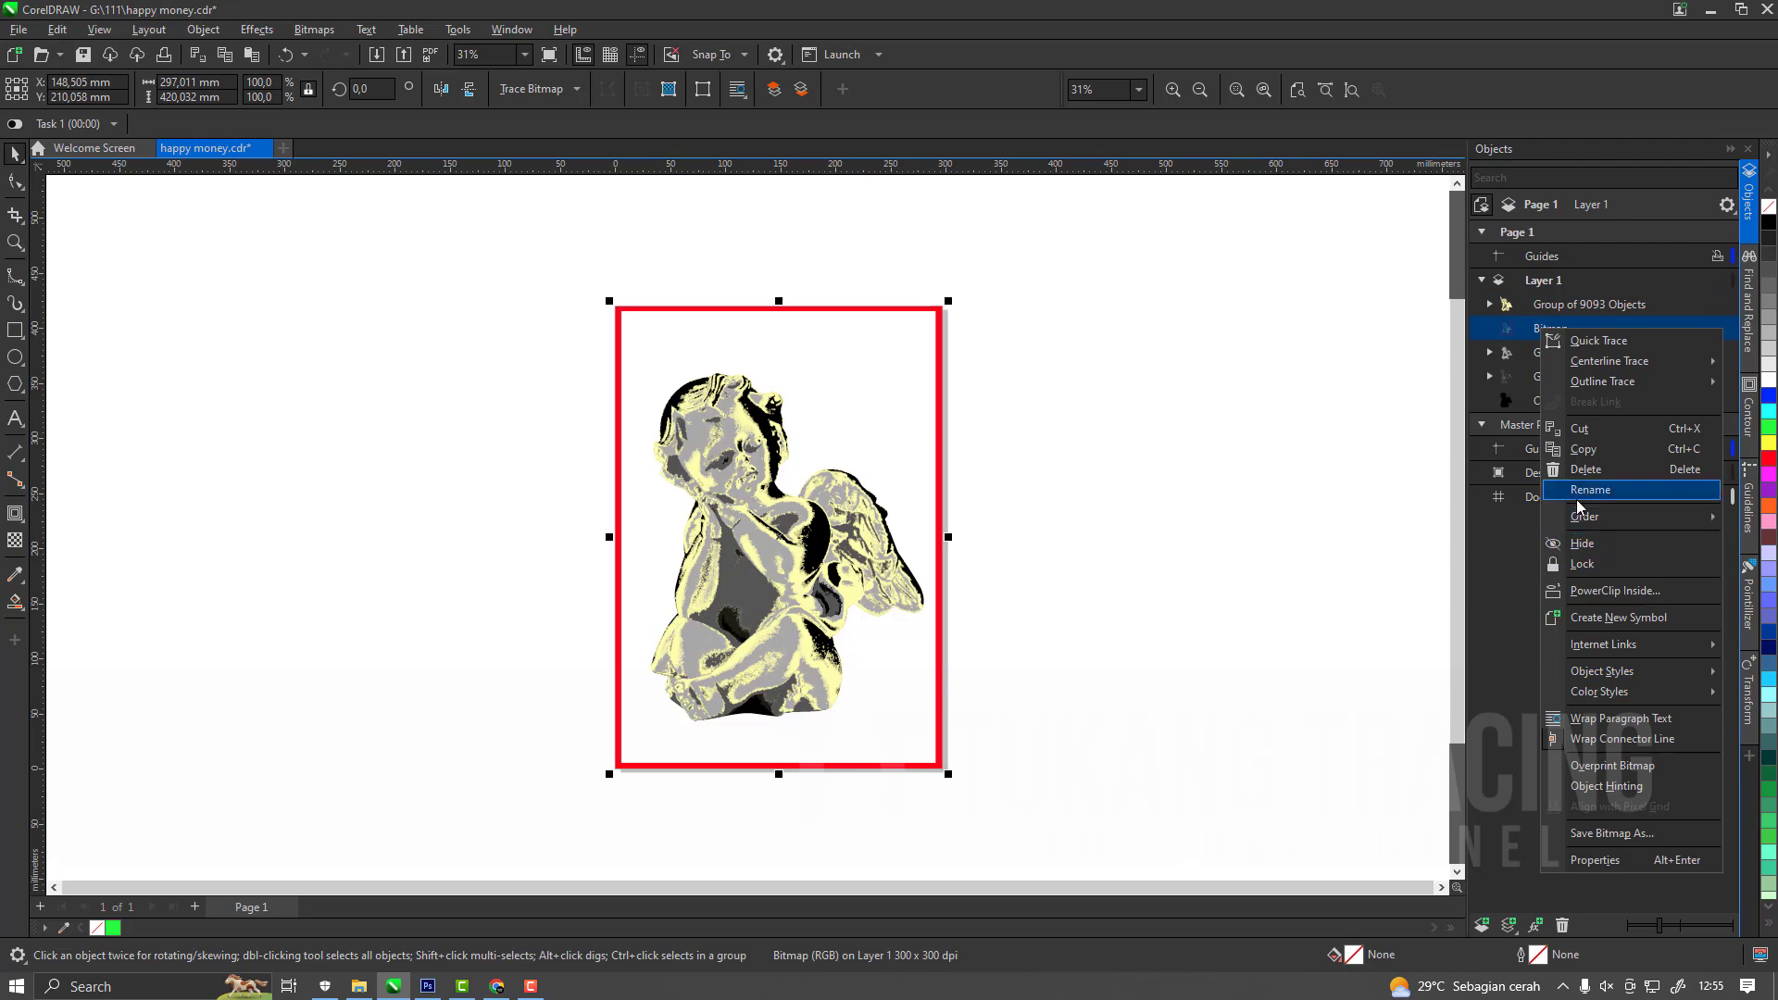
pyautogui.click(1586, 469)
# Save the drawing, copy the white tone PNG and paste it over the traced tones.
pyautogui.hotkey('ctrl', 's')
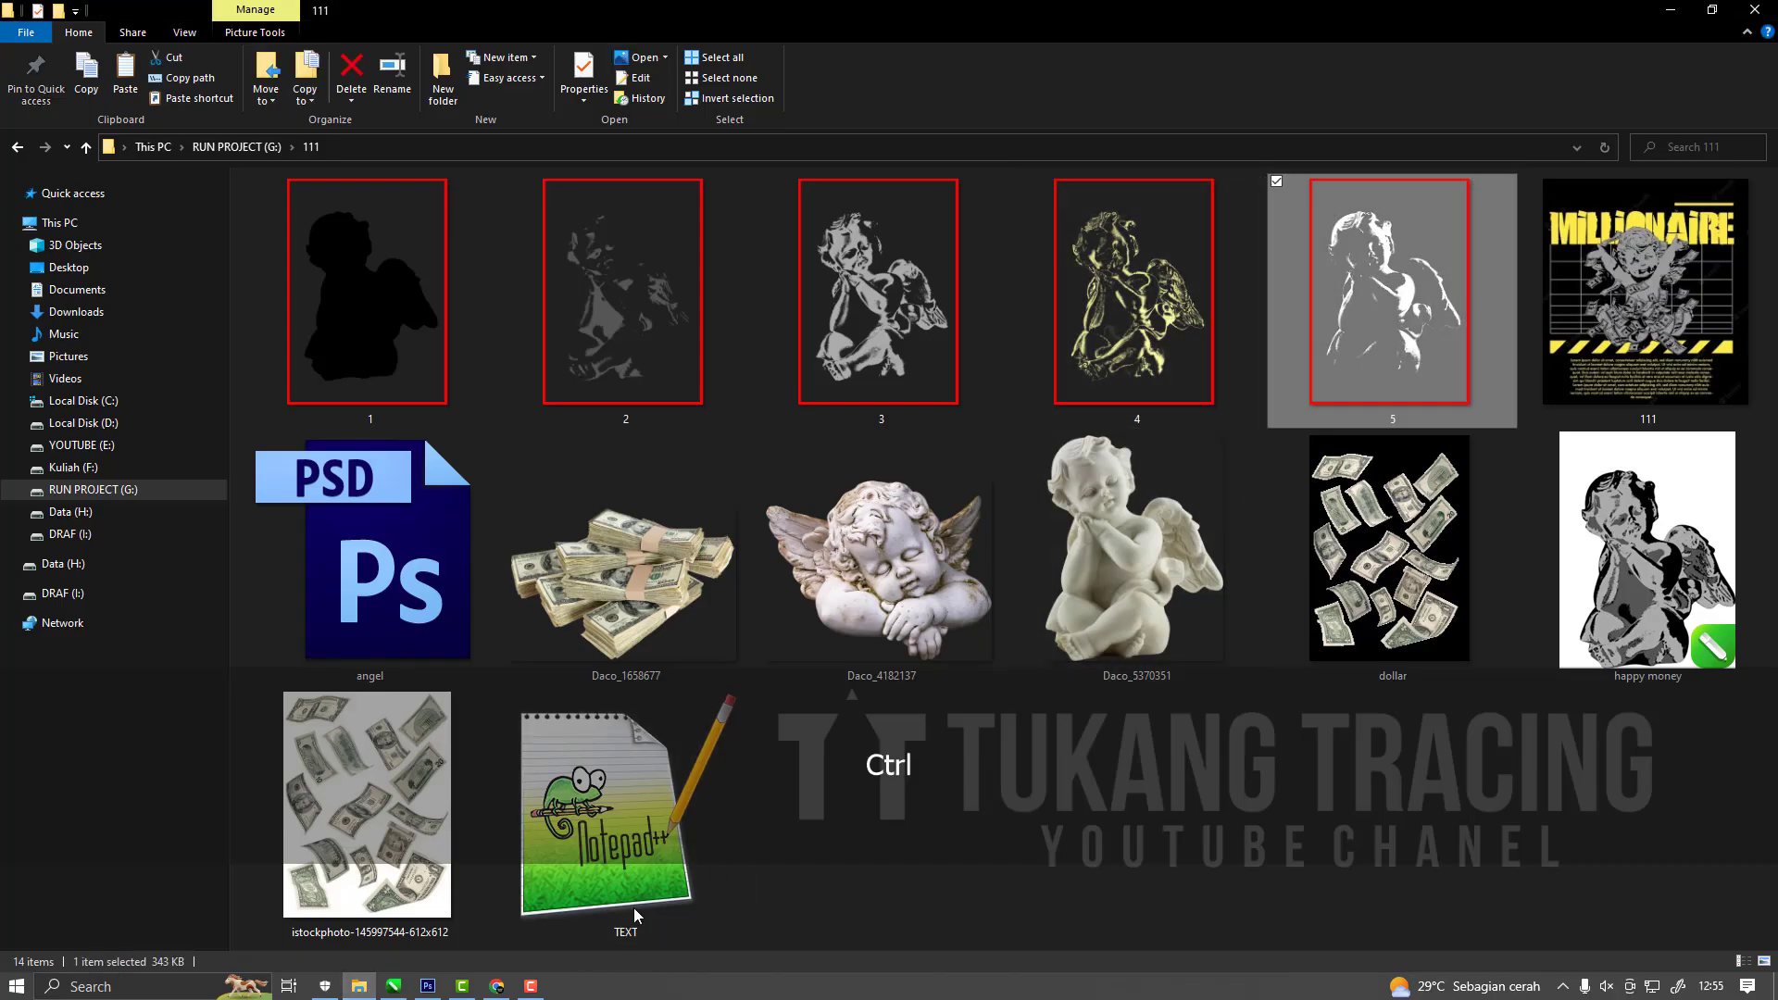
pyautogui.hotkey('ctrl', 'c')
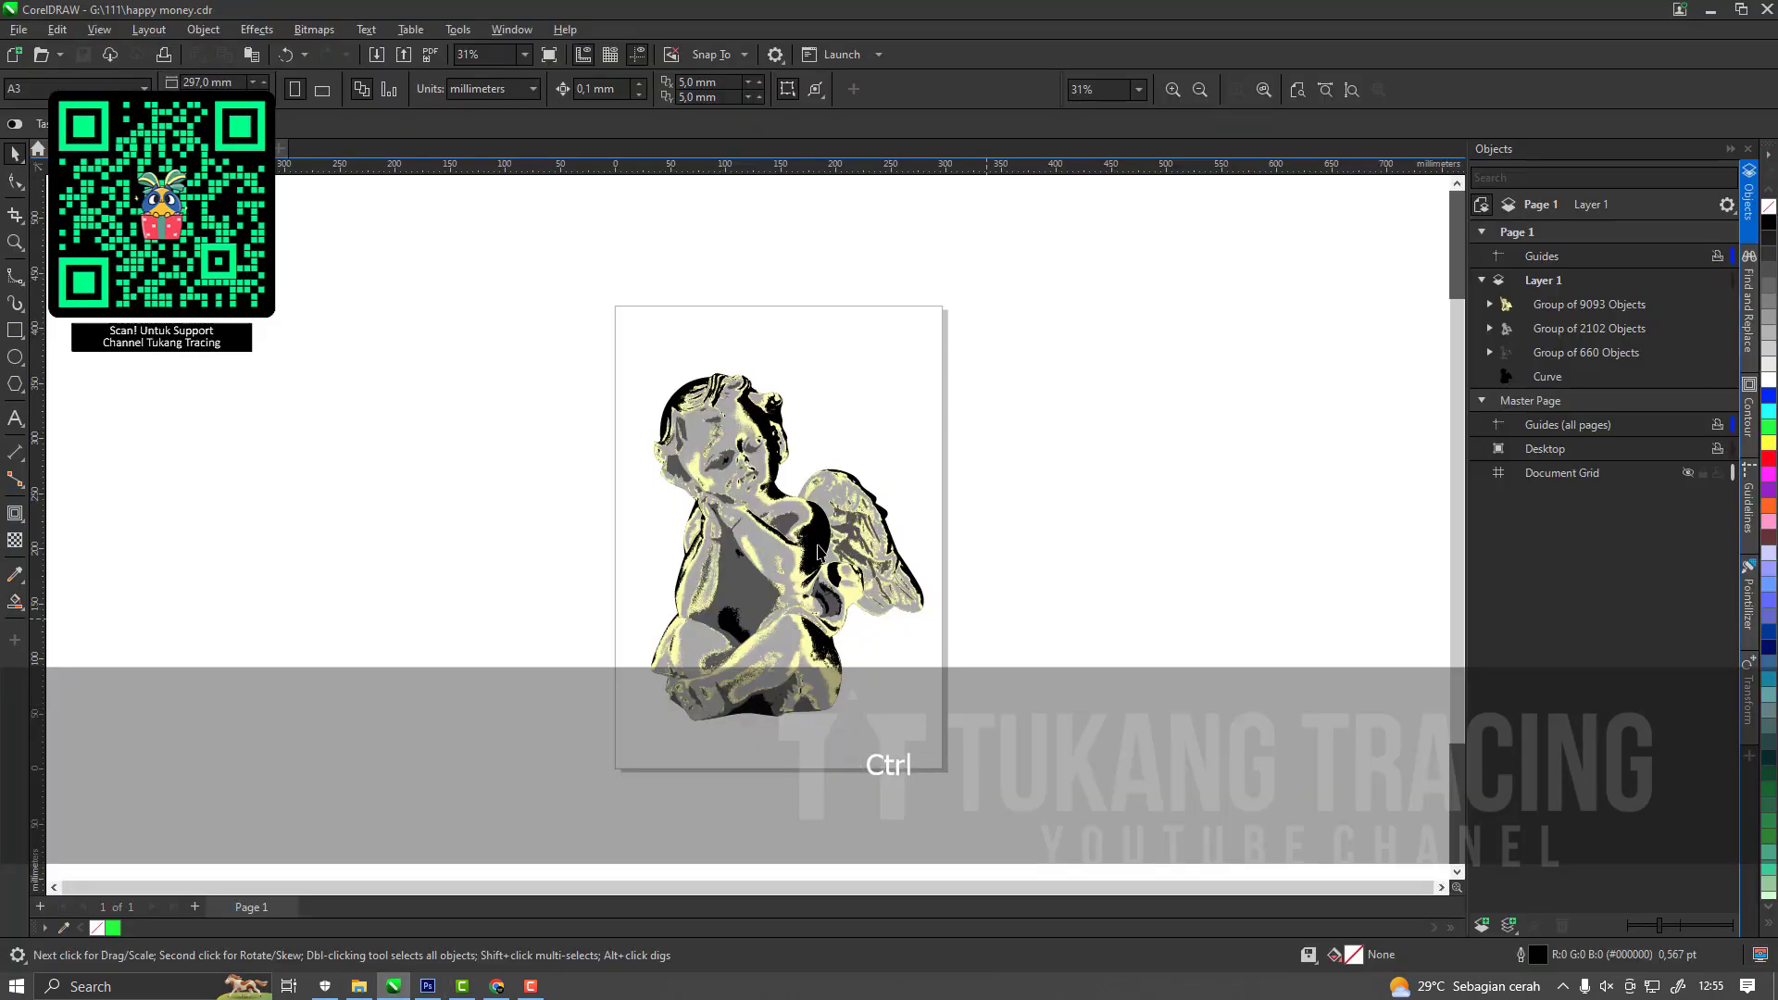
pyautogui.hotkey('ctrl', 'v')
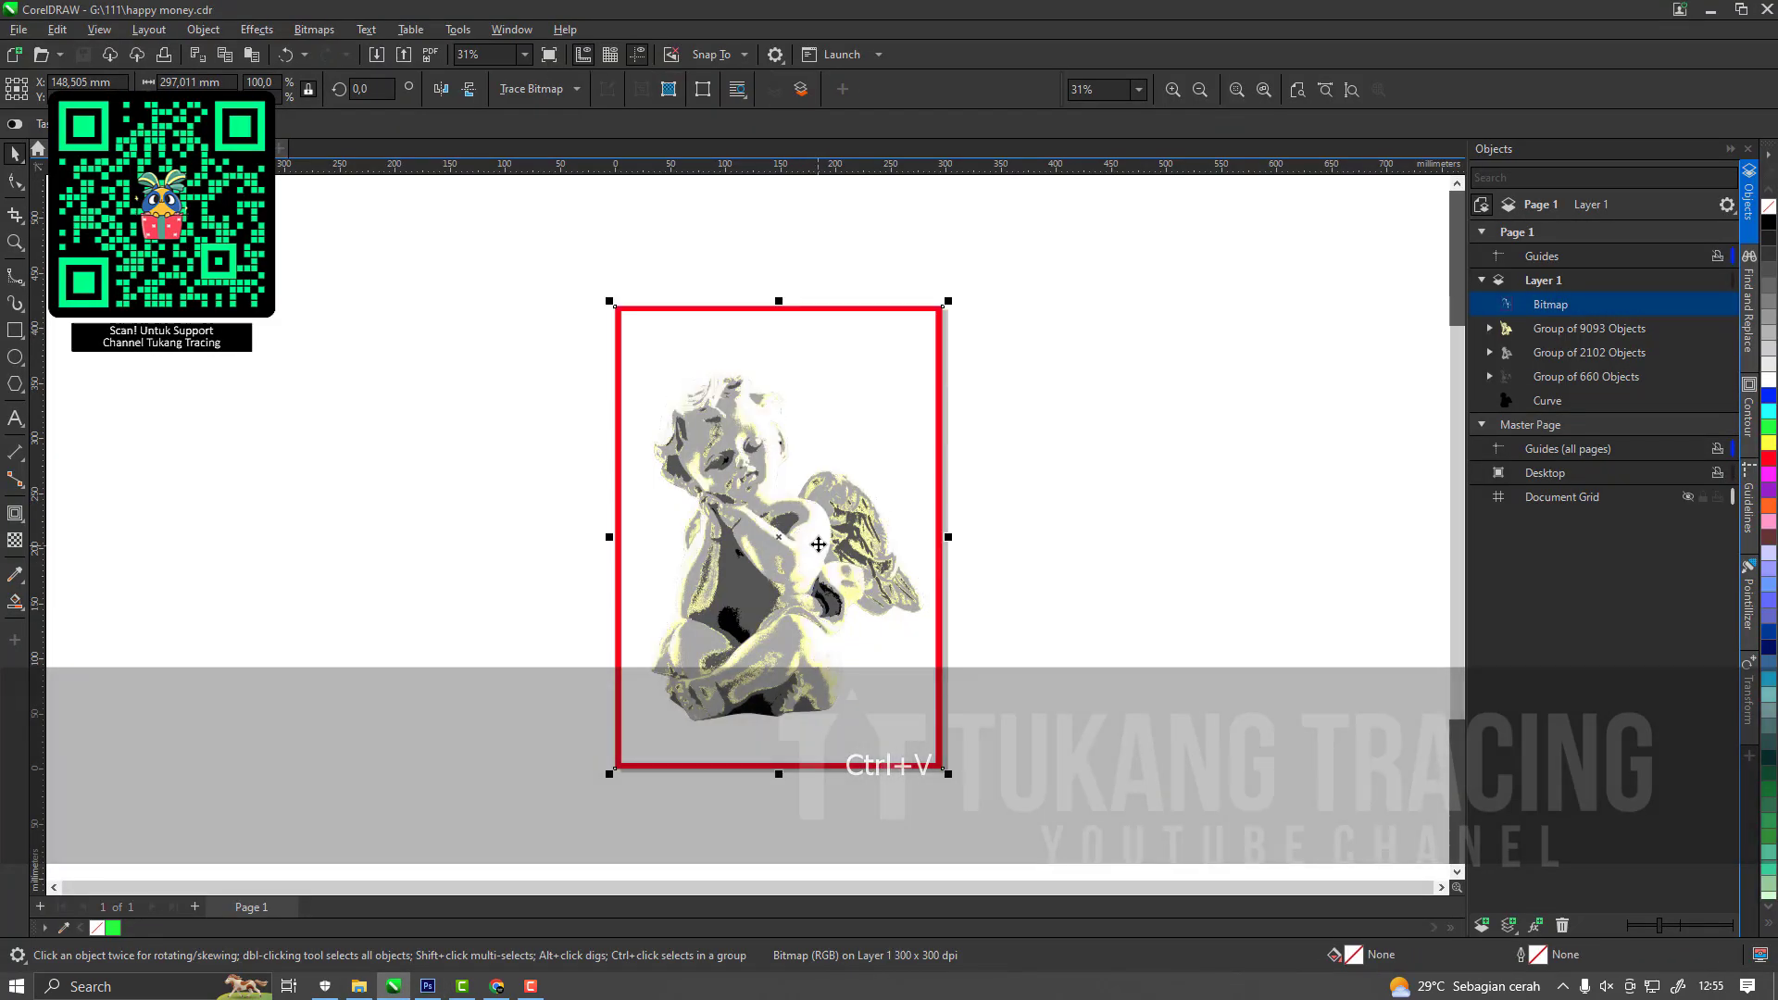
# Outline-trace the white tone bitmap with the Clipart preset and delete the original bitmap.
pyautogui.click(532, 89)
pyautogui.moveTo(593, 154)
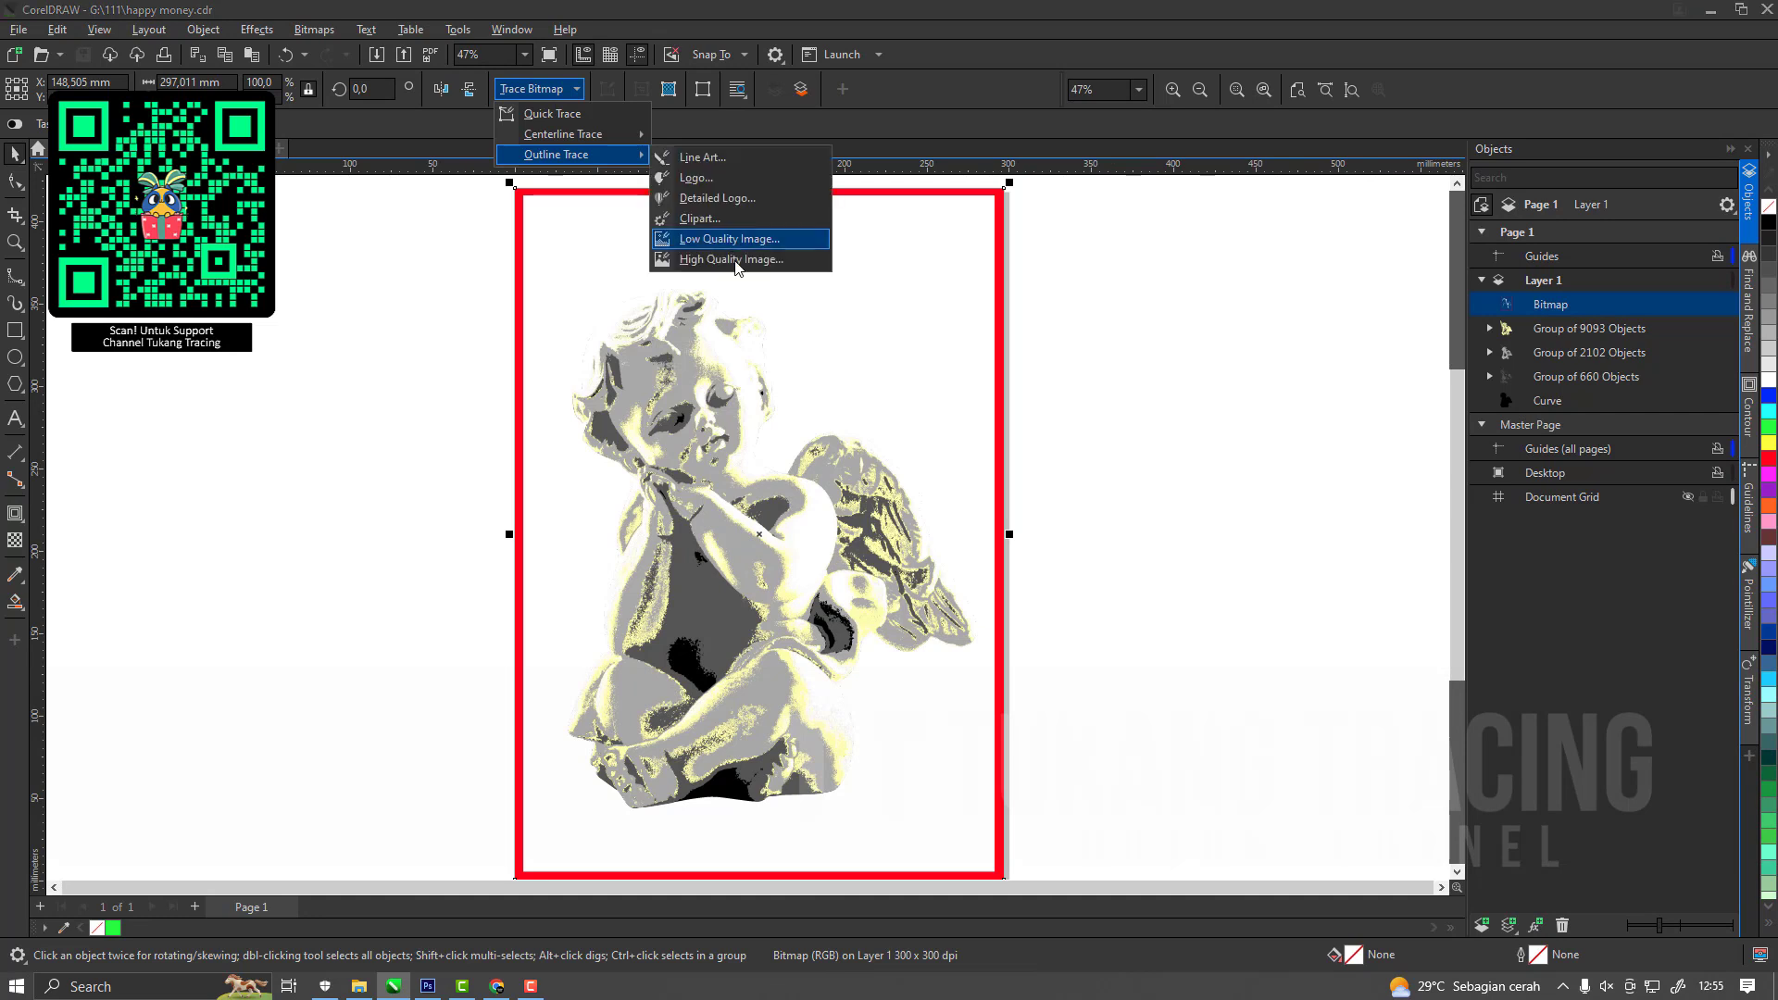
pyautogui.click(740, 229)
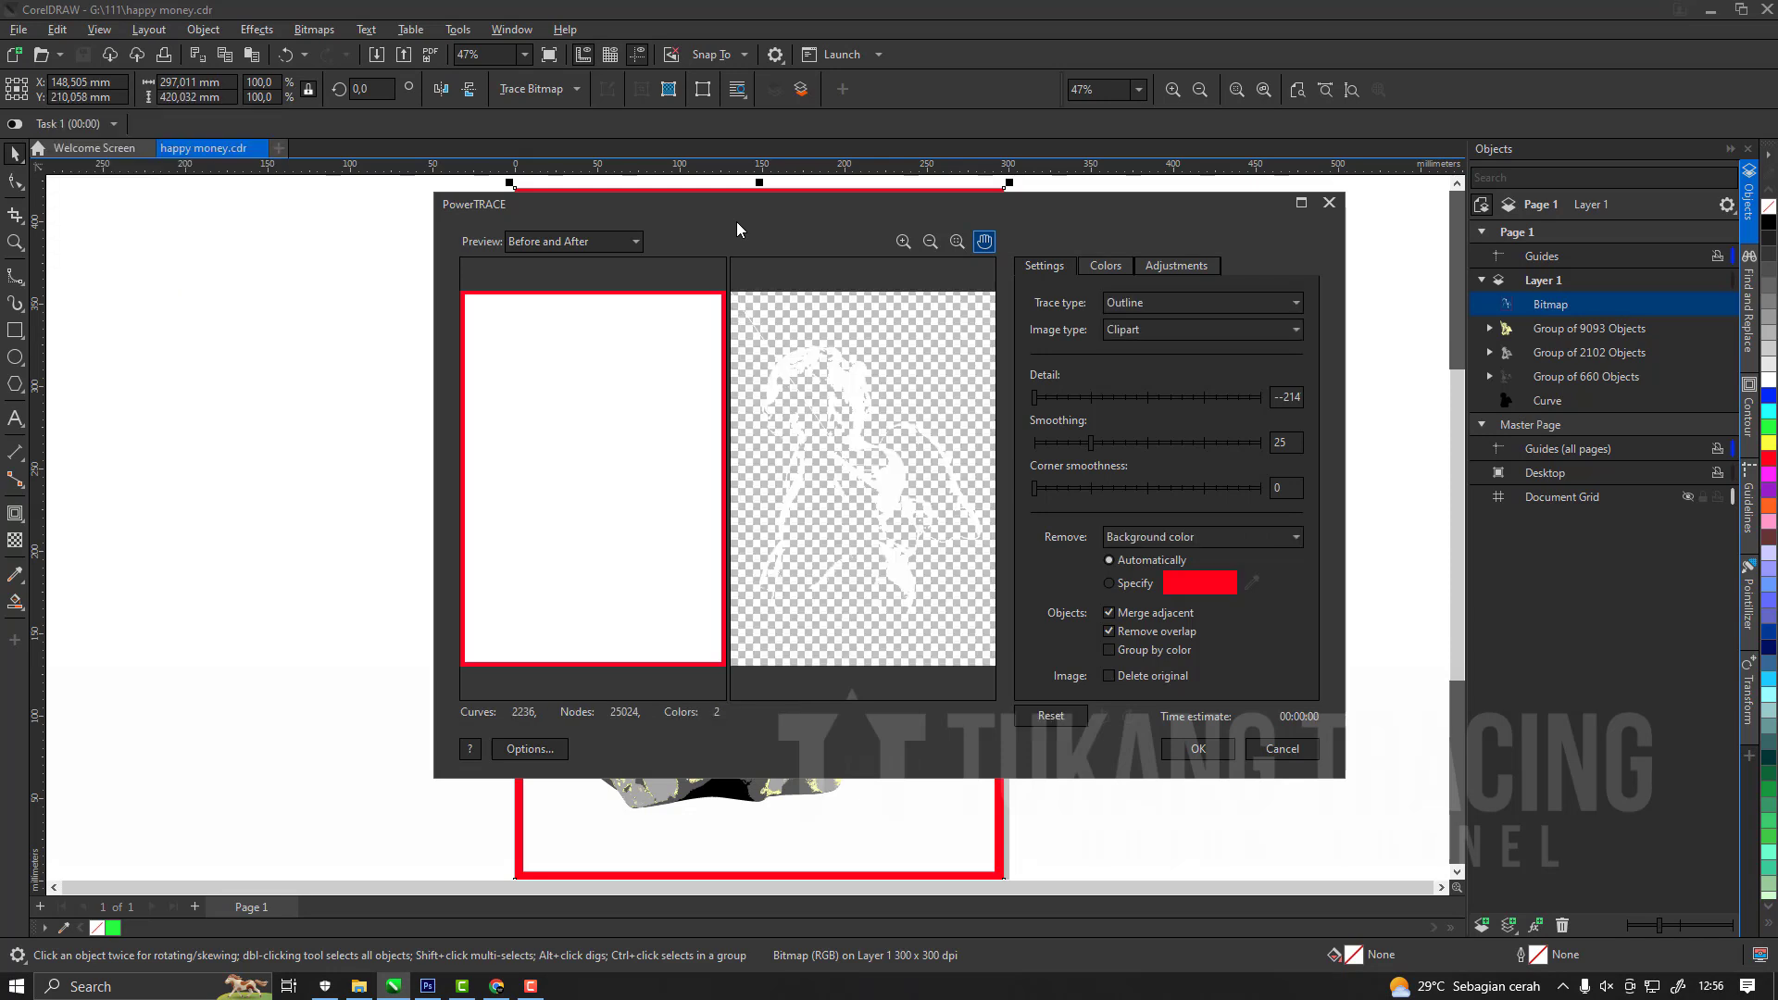
pyautogui.click(1198, 748)
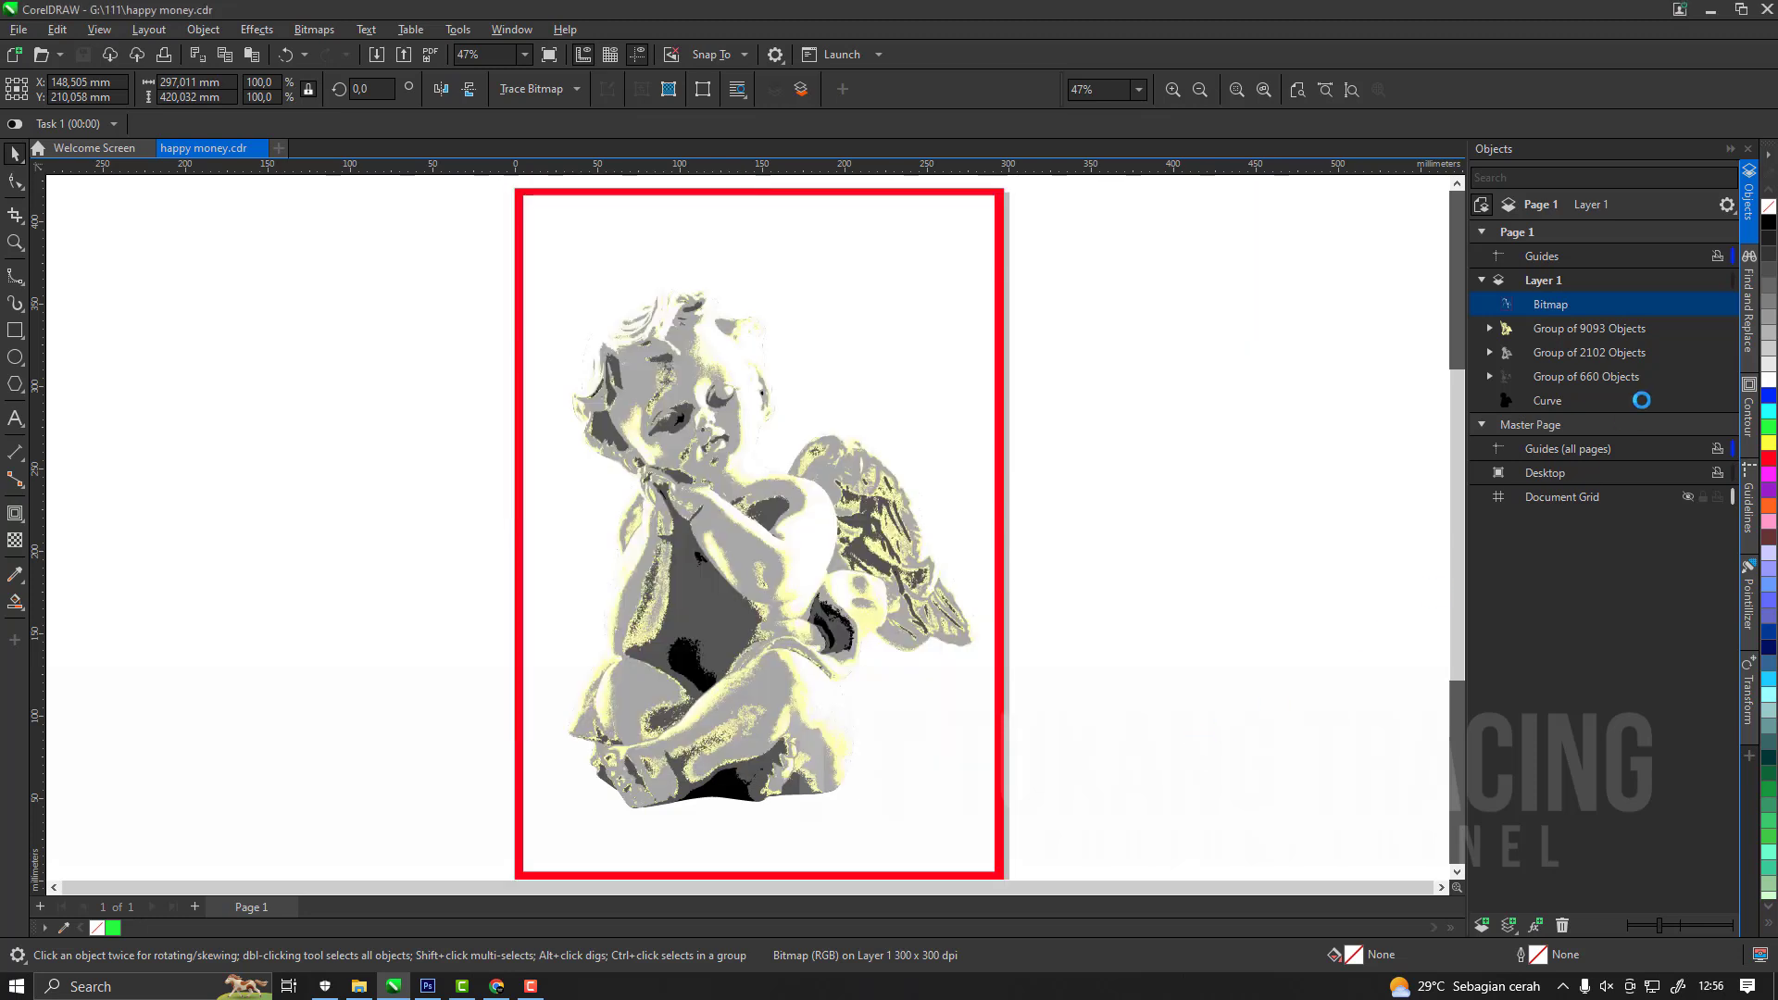
pyautogui.click(1554, 331)
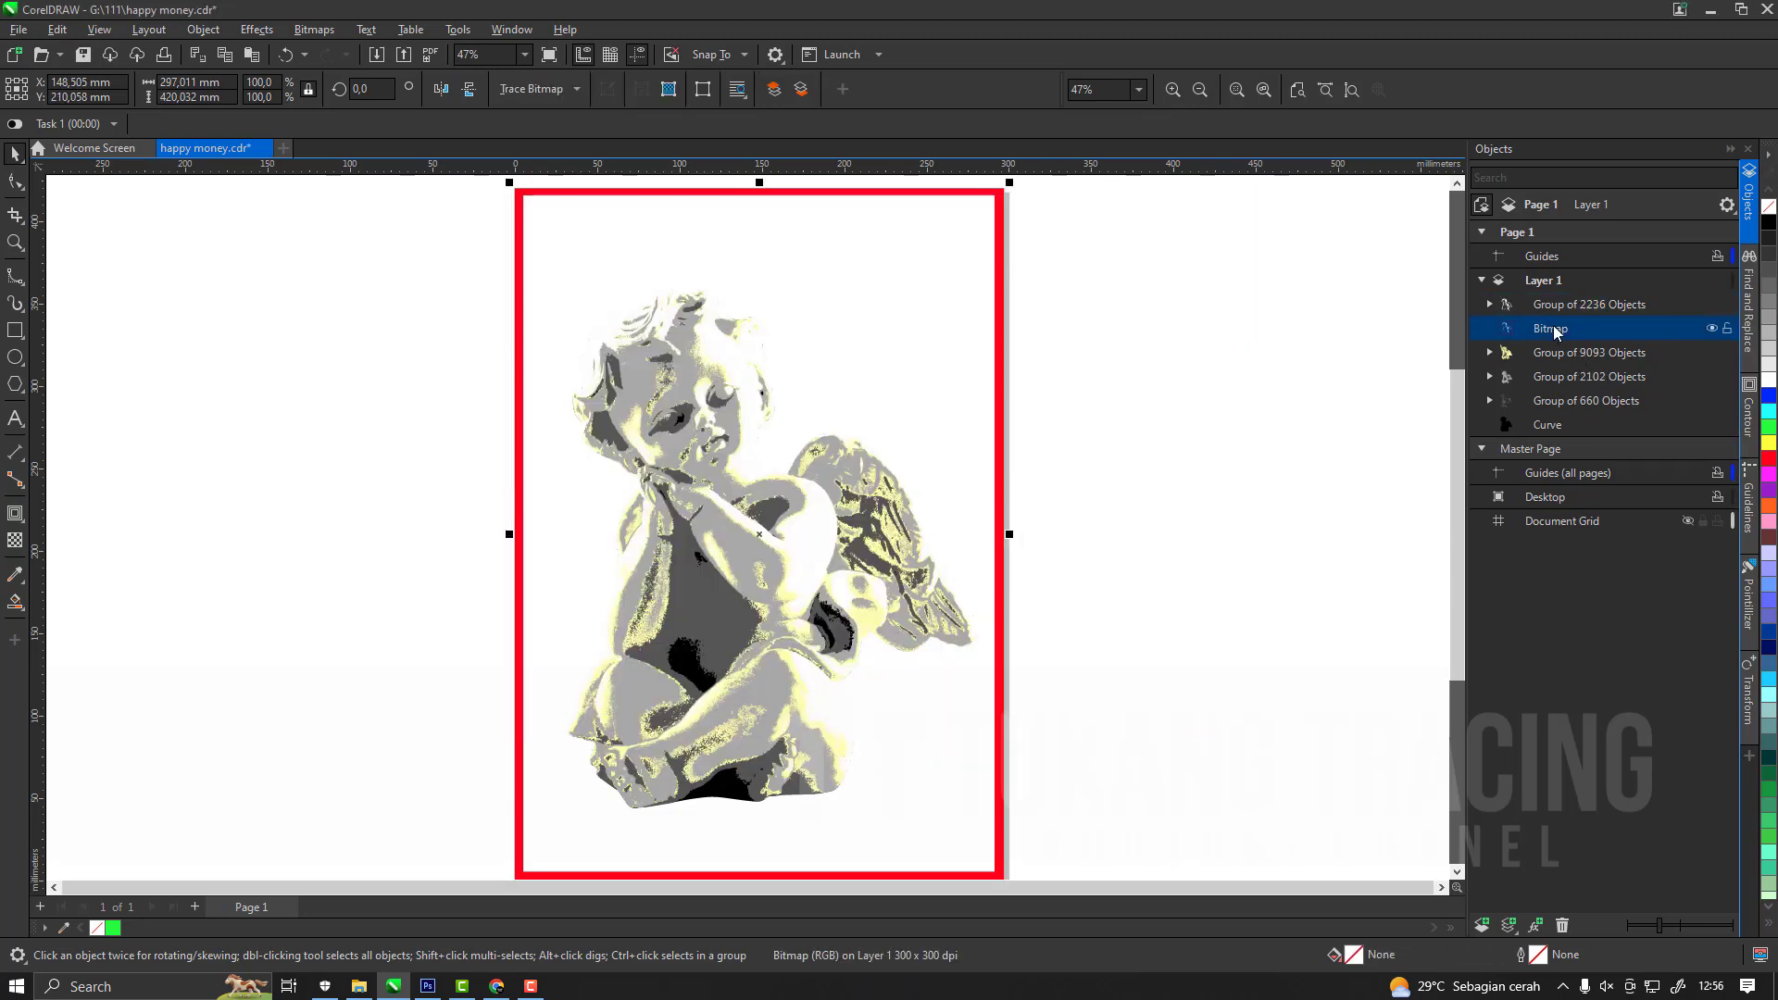
pyautogui.press('Delete')
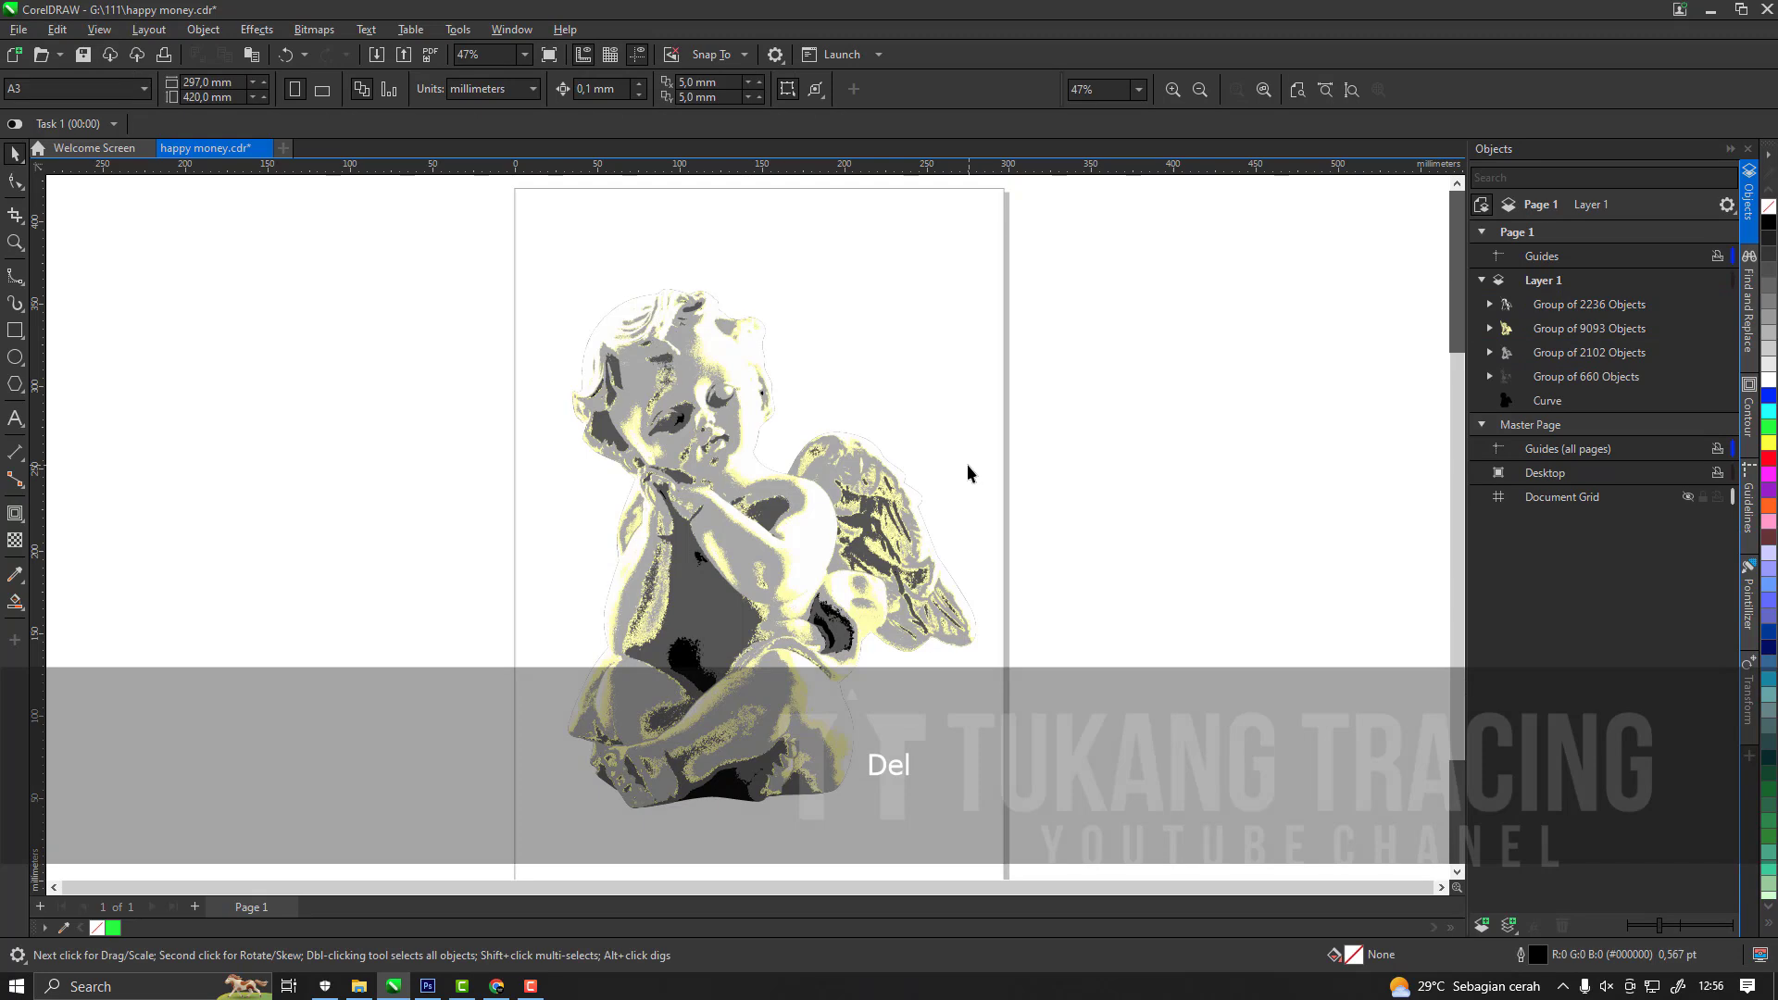
pyautogui.click(870, 526)
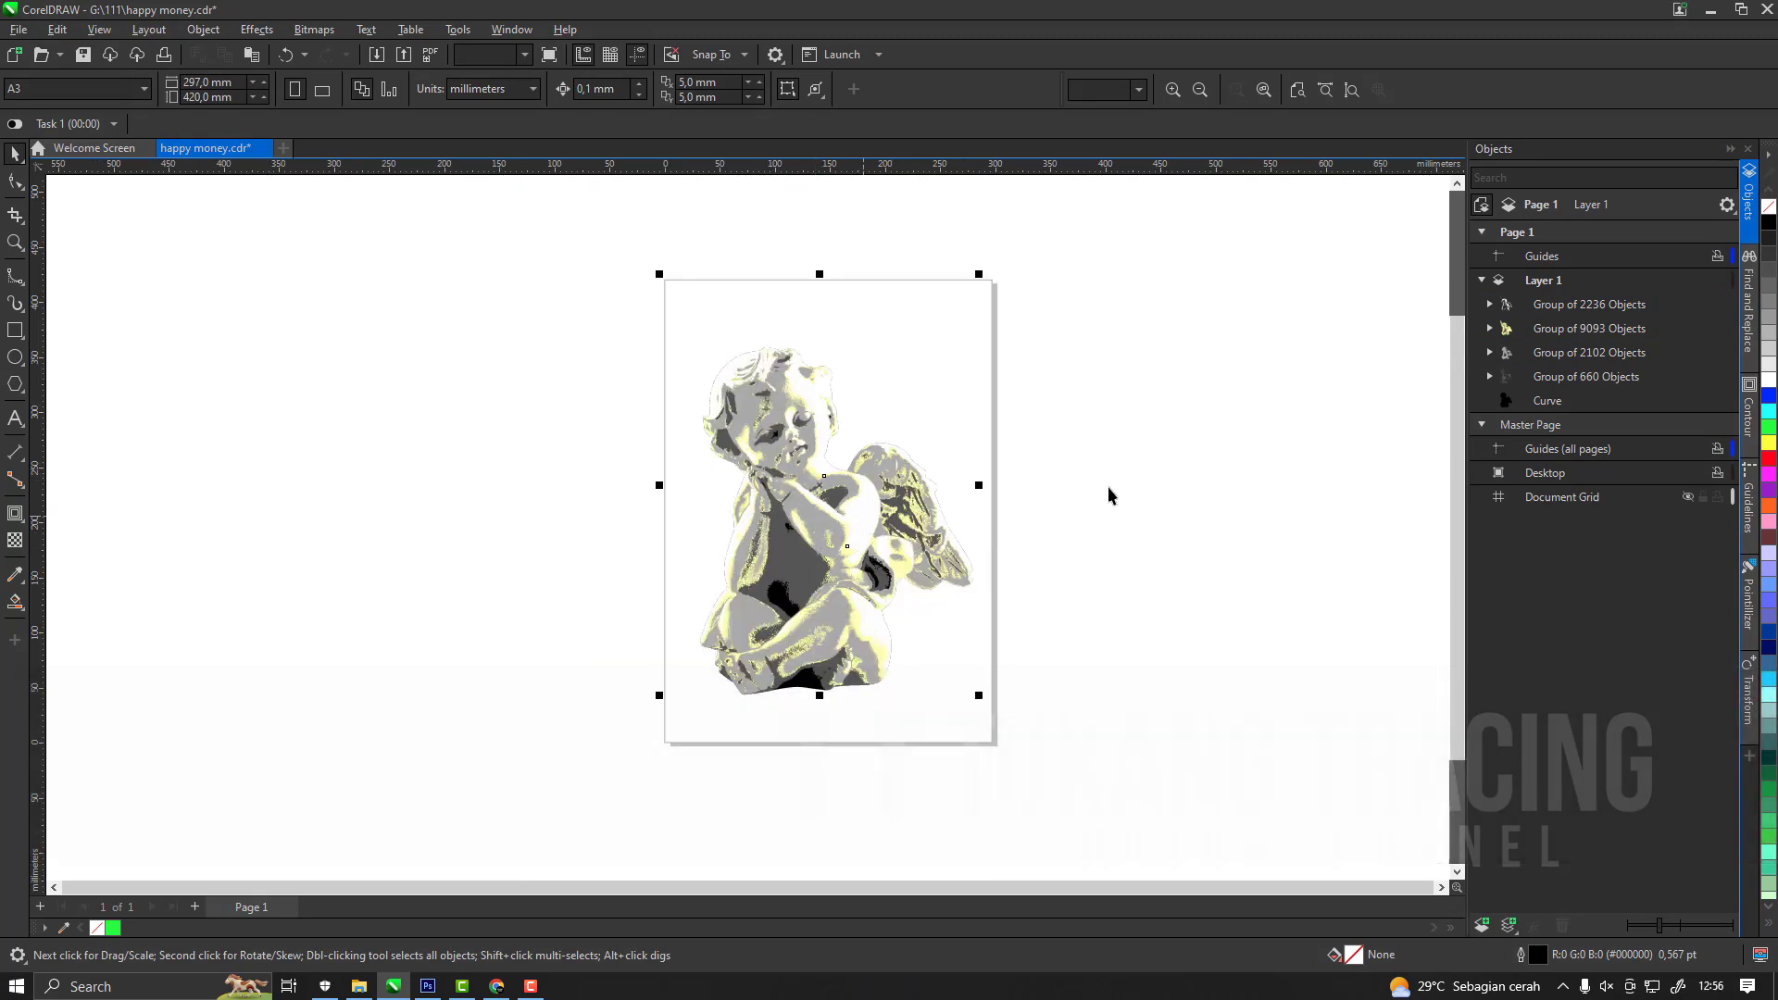
pyautogui.moveTo(879, 513)
pyautogui.mouseDown()
pyautogui.moveTo(925, 526)
pyautogui.moveTo(881, 520)
pyautogui.mouseUp()
pyautogui.hotkey('ctrl', 'z')
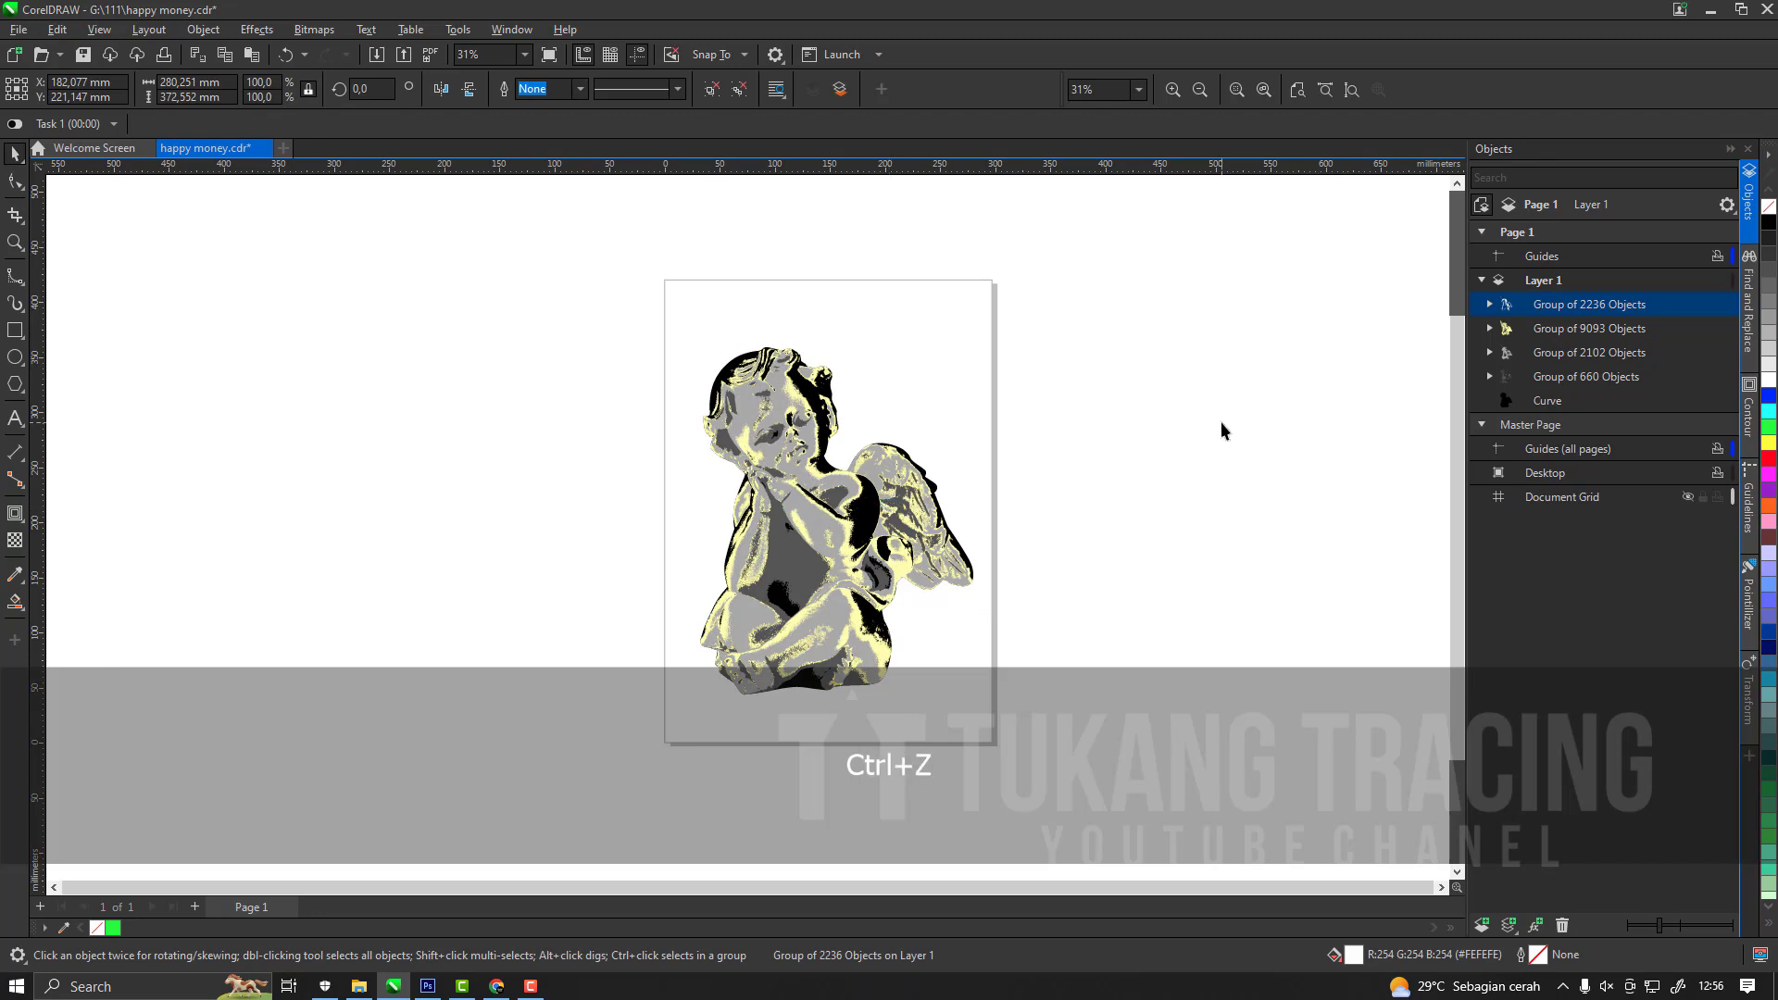
pyautogui.press('Escape')
# Move the white trace group onto a new Layer 2 and lock Layer 1 with the other tones.
pyautogui.scroll(3, 843, 517)
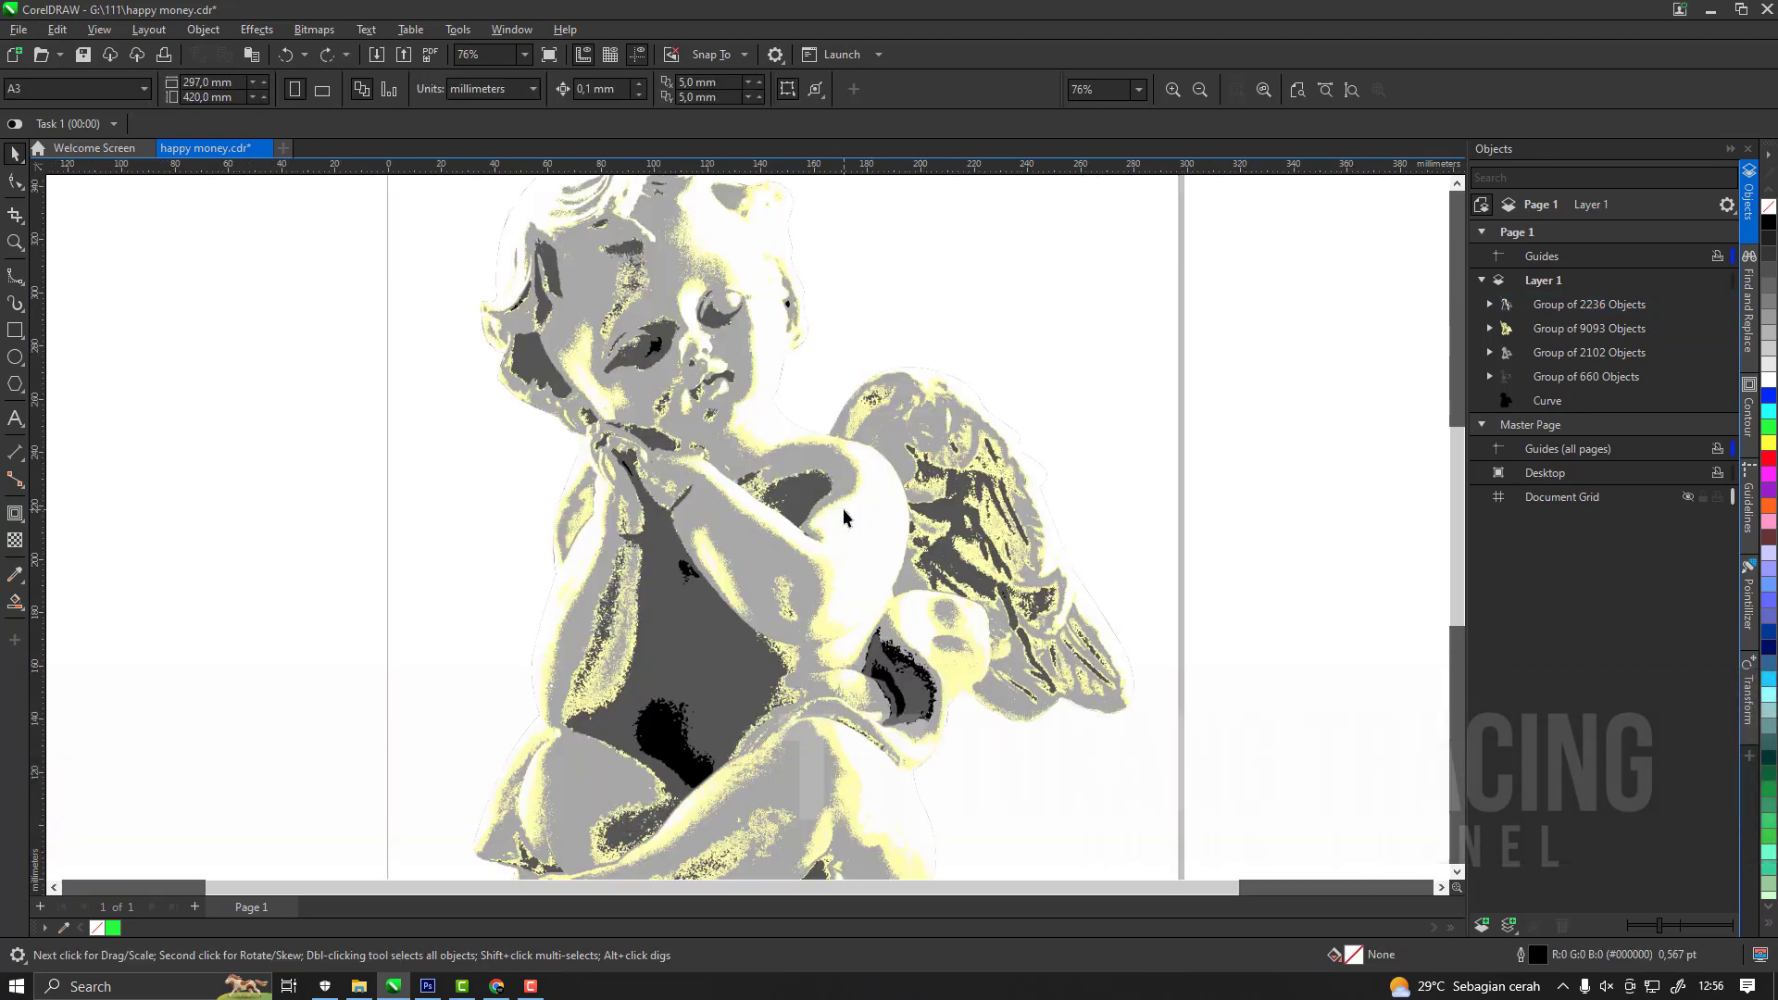
pyautogui.click(871, 522)
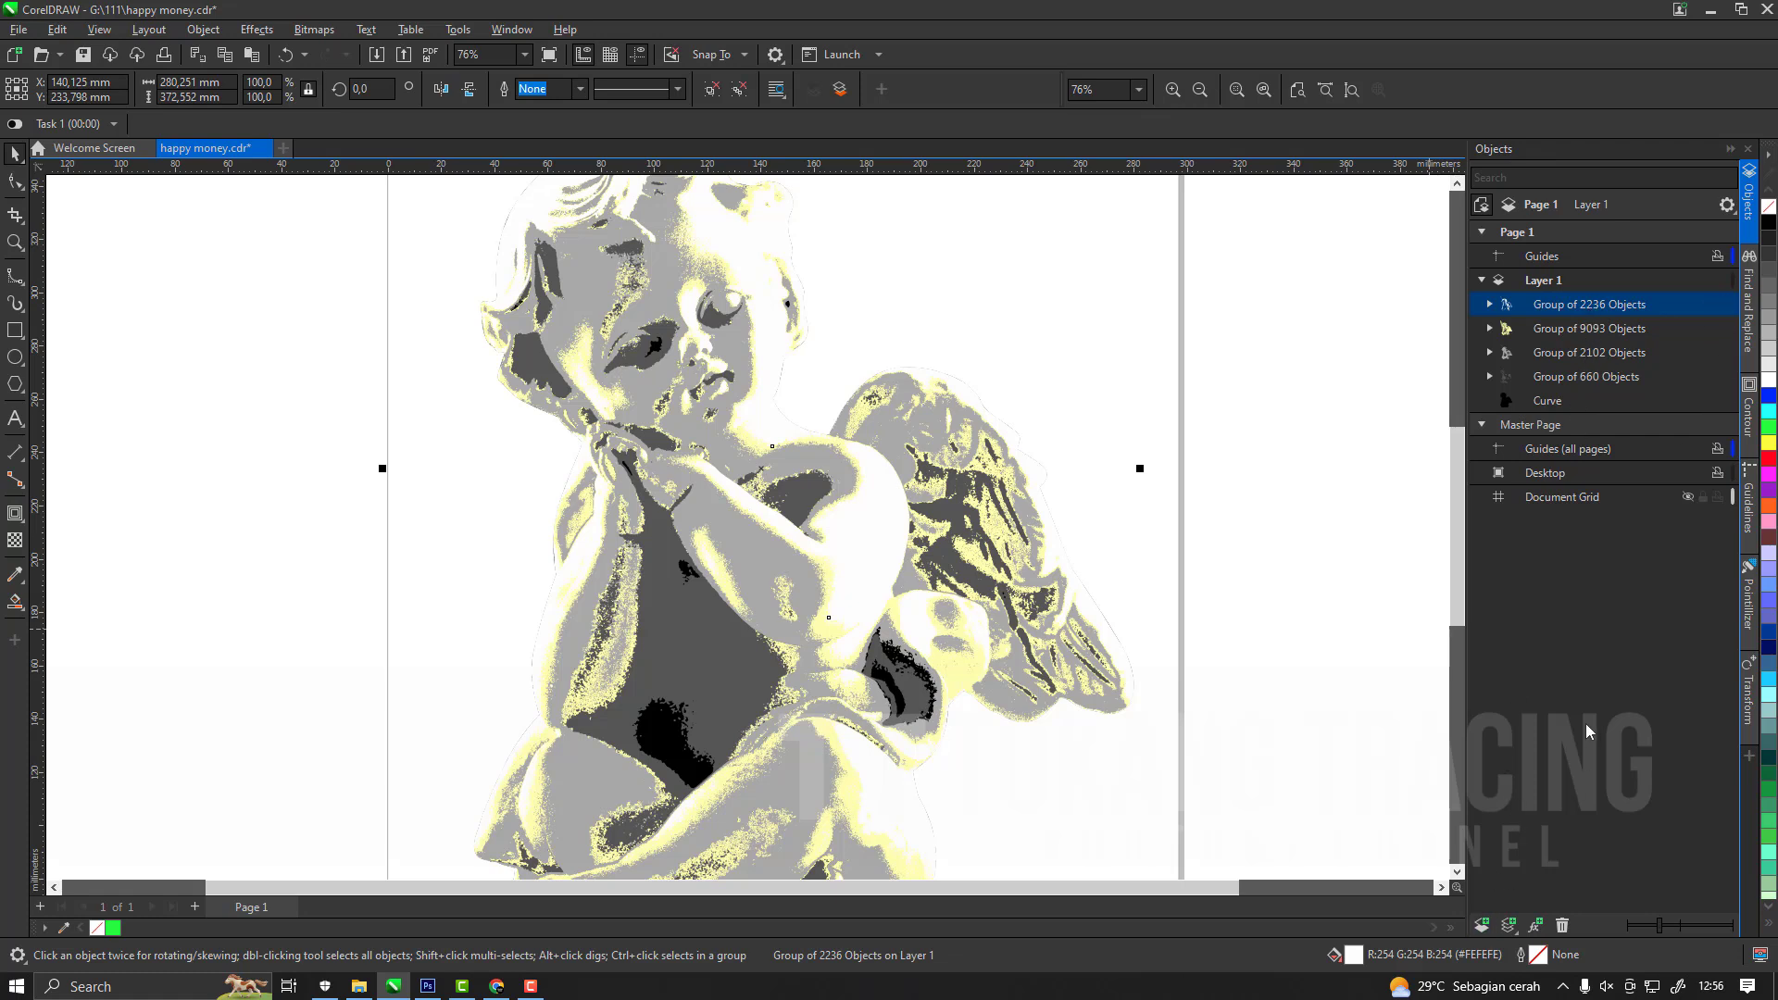
pyautogui.click(1564, 285)
pyautogui.click(1557, 331)
pyautogui.hotkey('ctrl', 'x')
pyautogui.click(1563, 283)
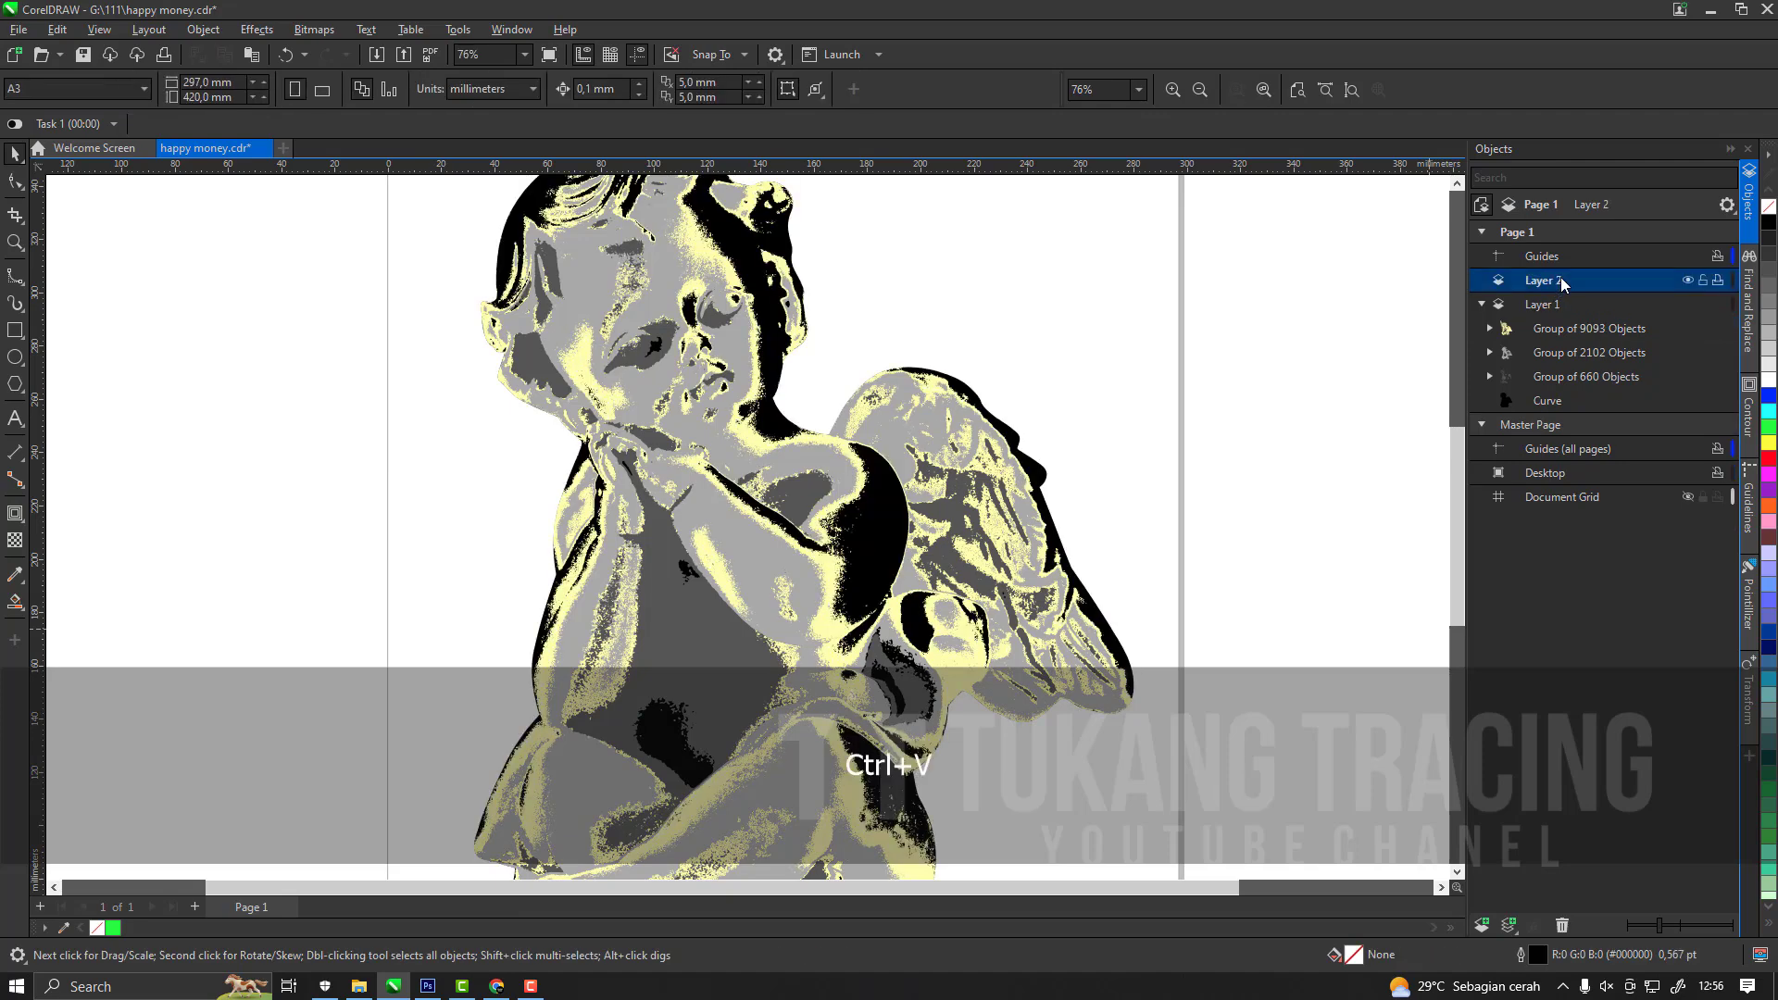
pyautogui.hotkey('ctrl', 'v')
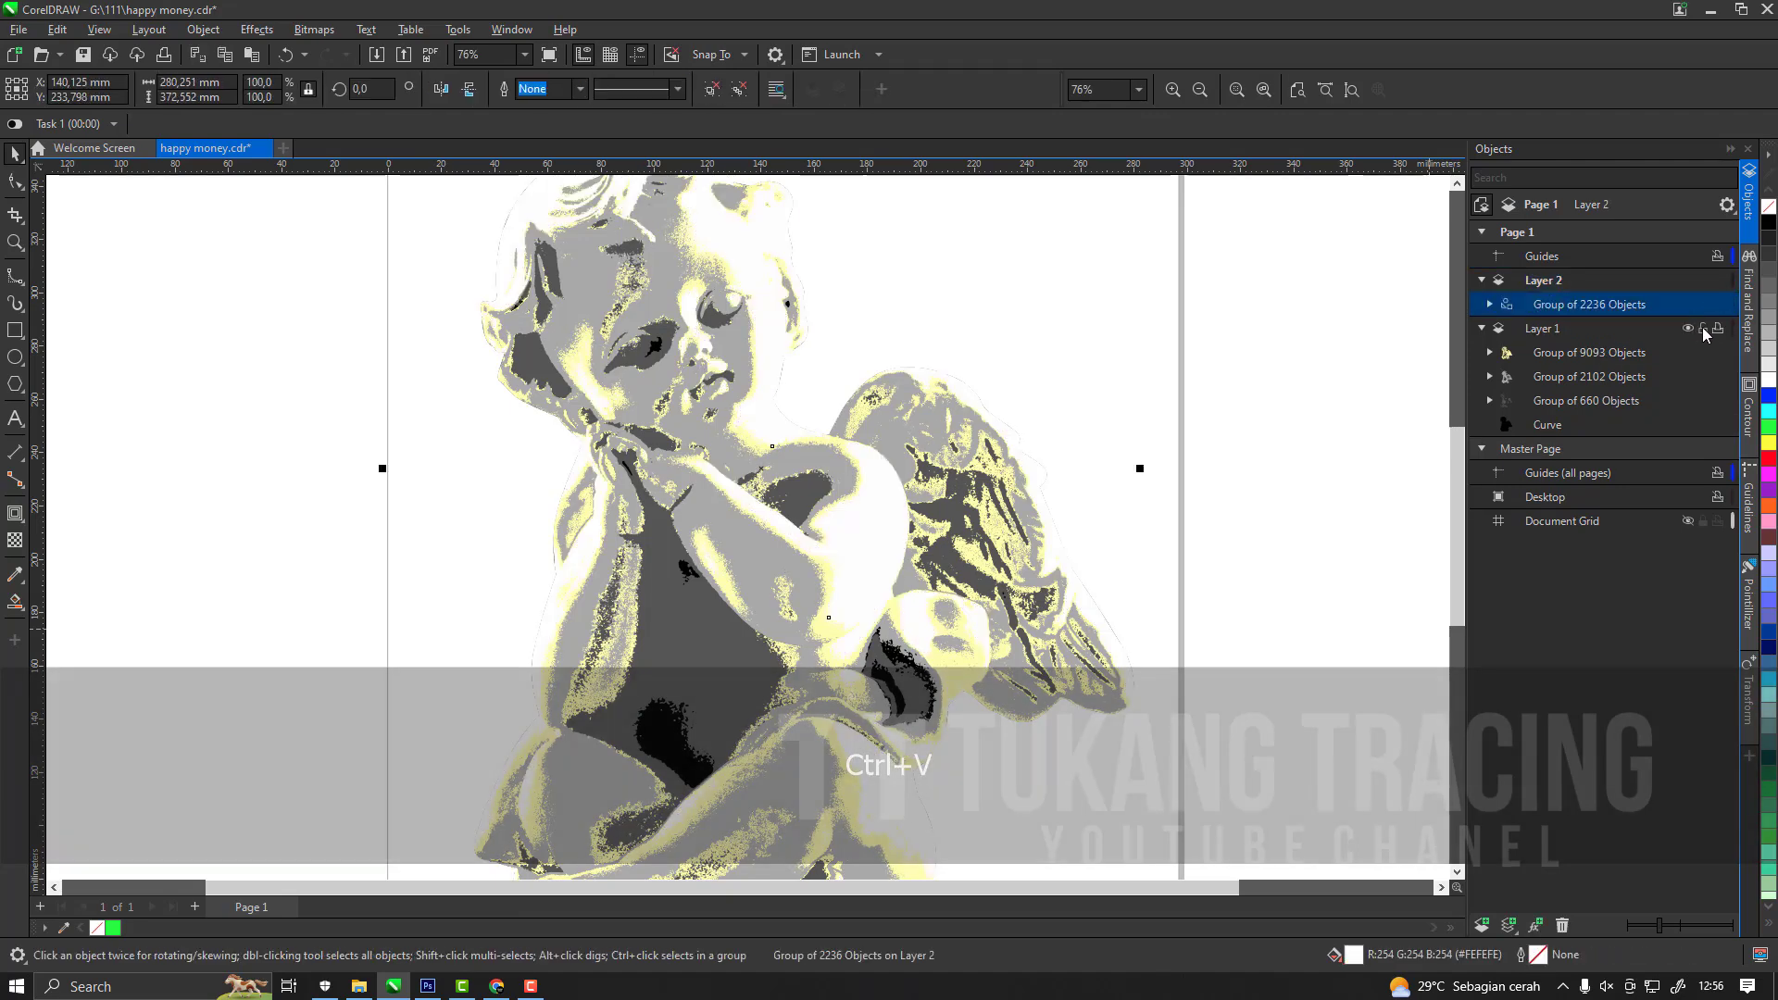
pyautogui.click(1703, 328)
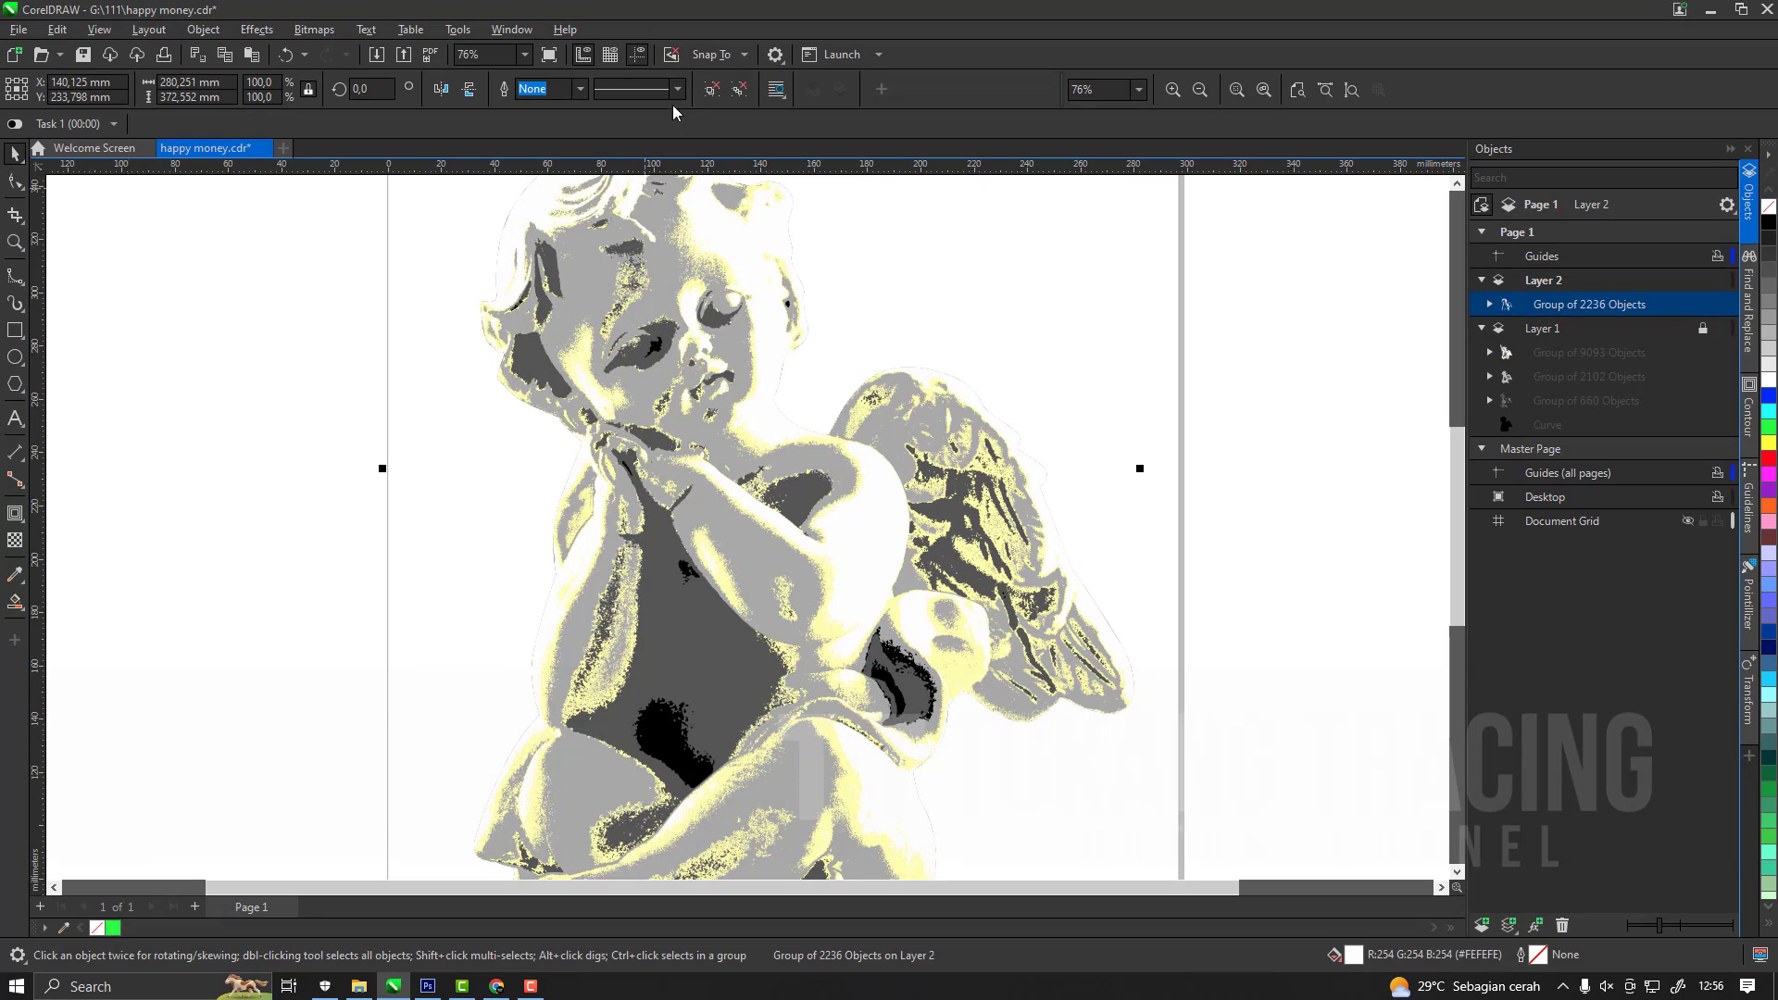
# Ungroup the white trace and give all its curves a green outline.
pyautogui.click(738, 101)
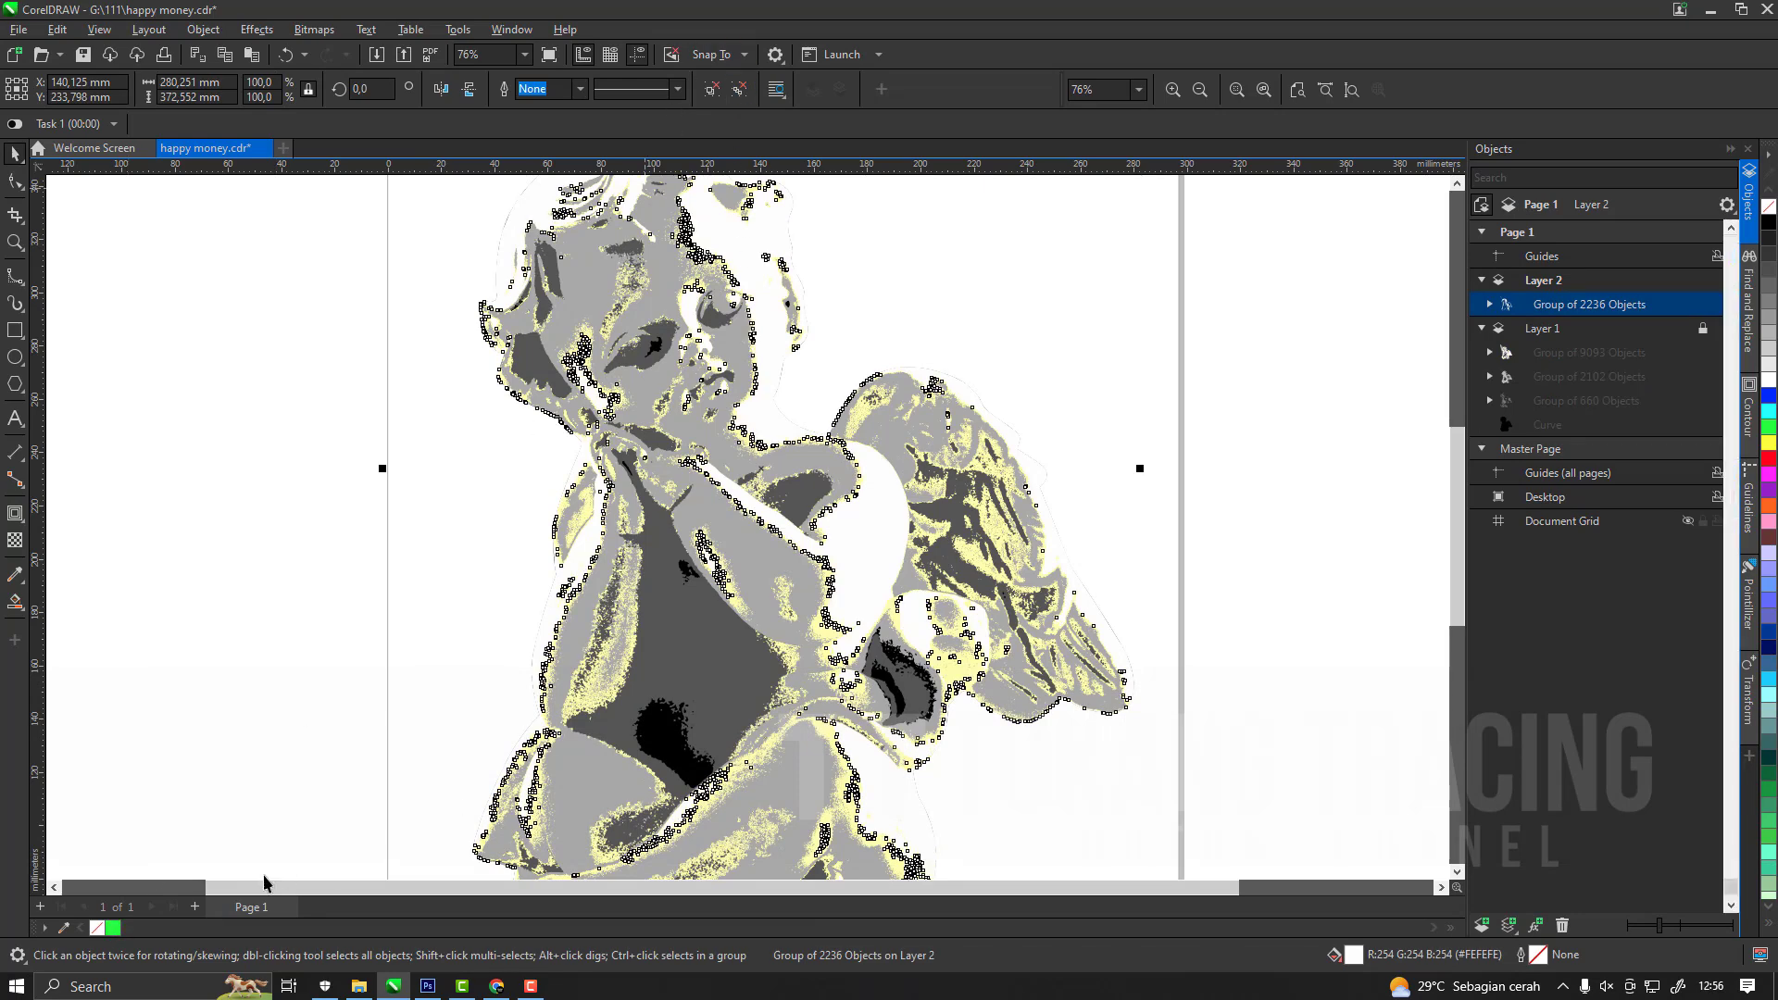
pyautogui.rightClick(112, 928)
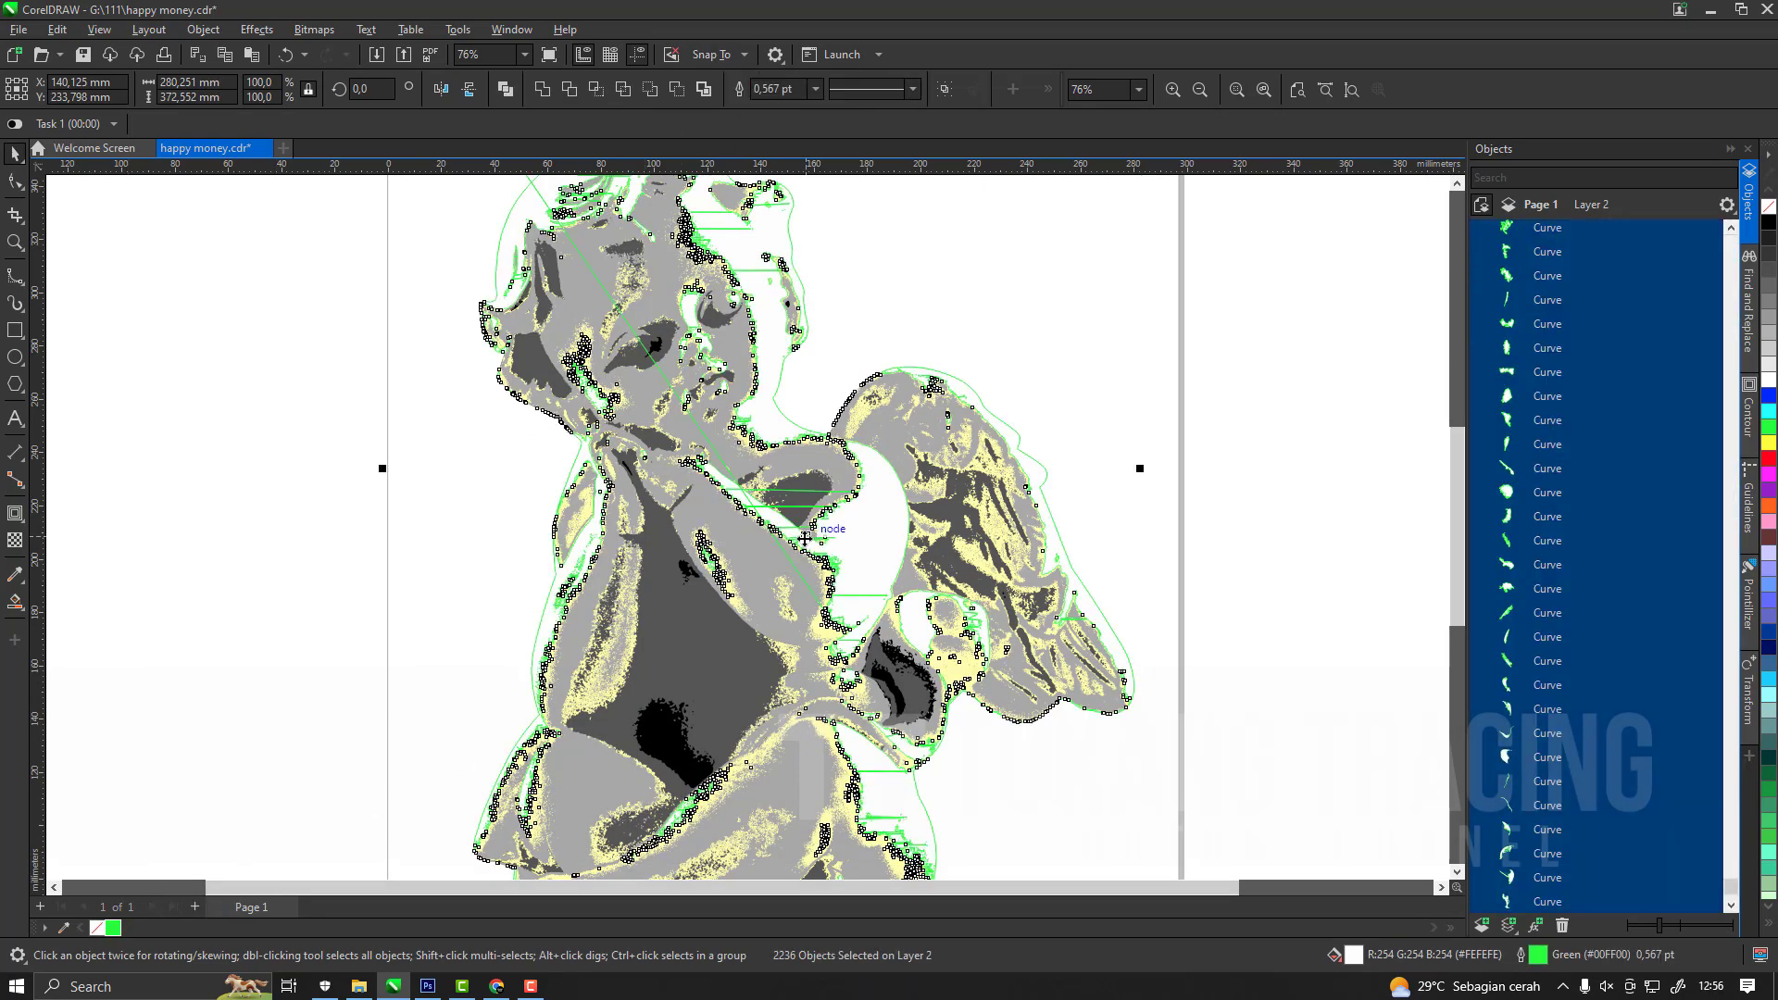
pyautogui.press('Escape')
# Delete the stray white curve whose diagonal edge crosses the forearm, and undo the deletion of the shoulder highlight curve.
pyautogui.scroll(4, 825, 622)
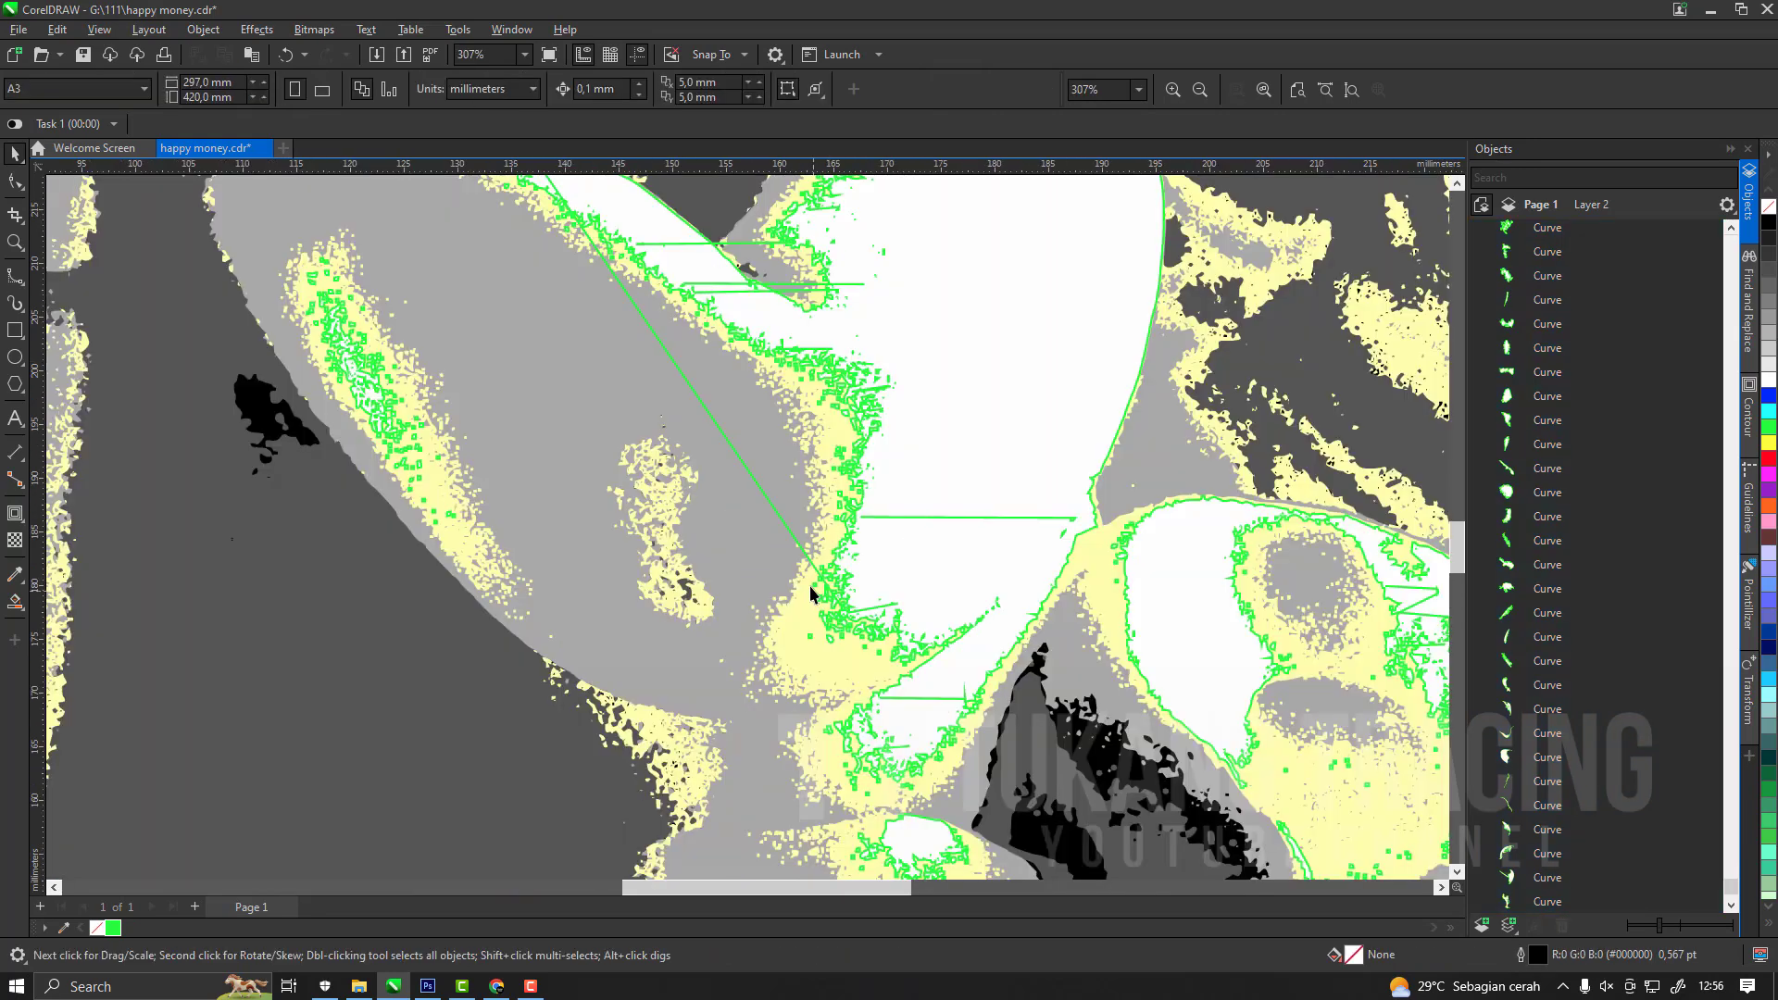
pyautogui.click(797, 545)
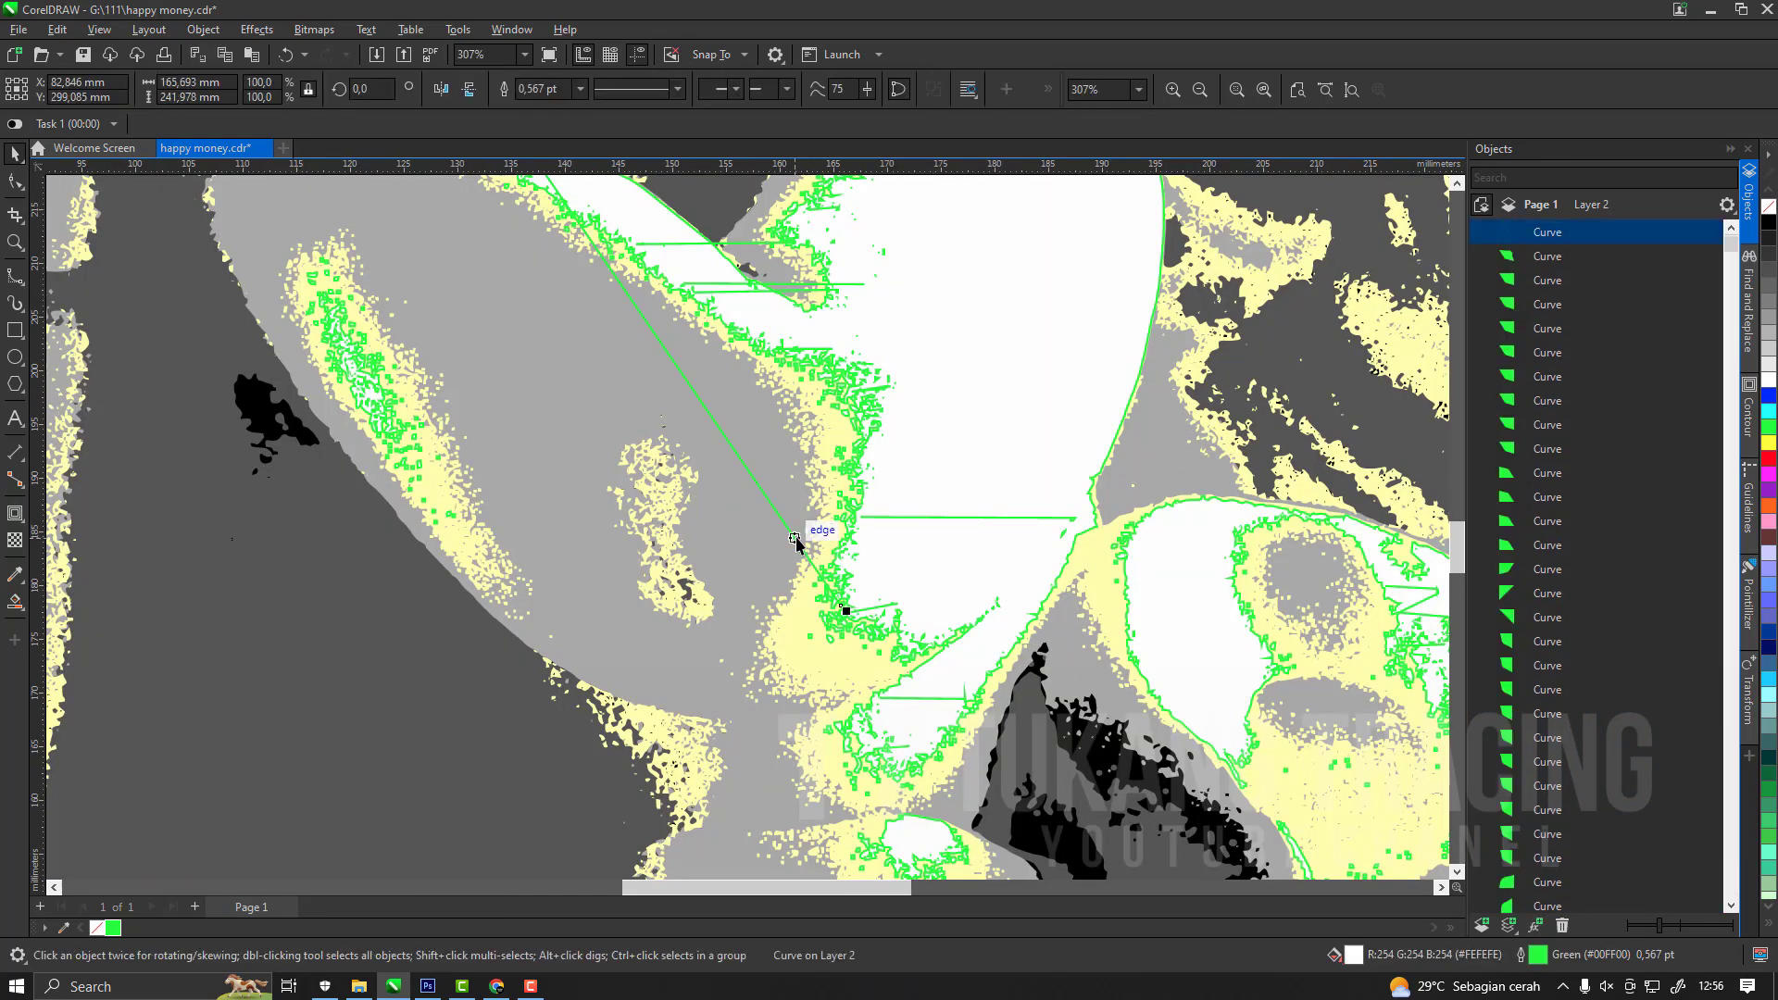
pyautogui.press('Delete')
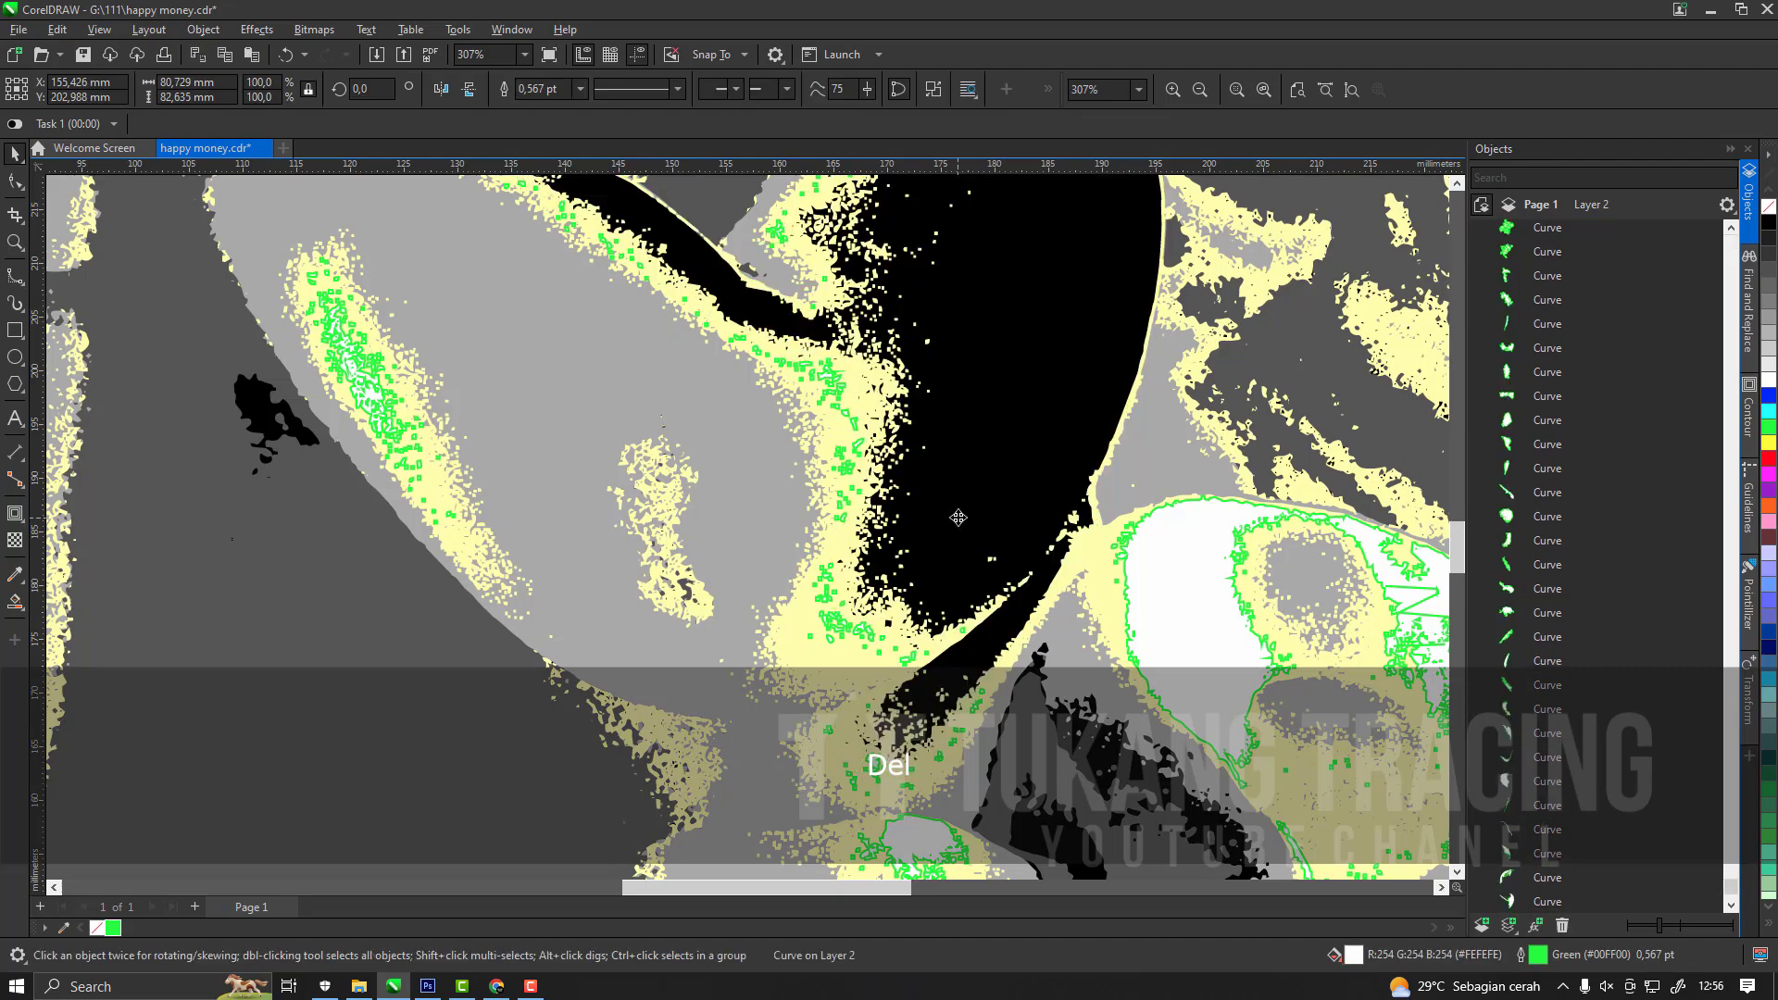
pyautogui.hotkey('ctrl', 'z')
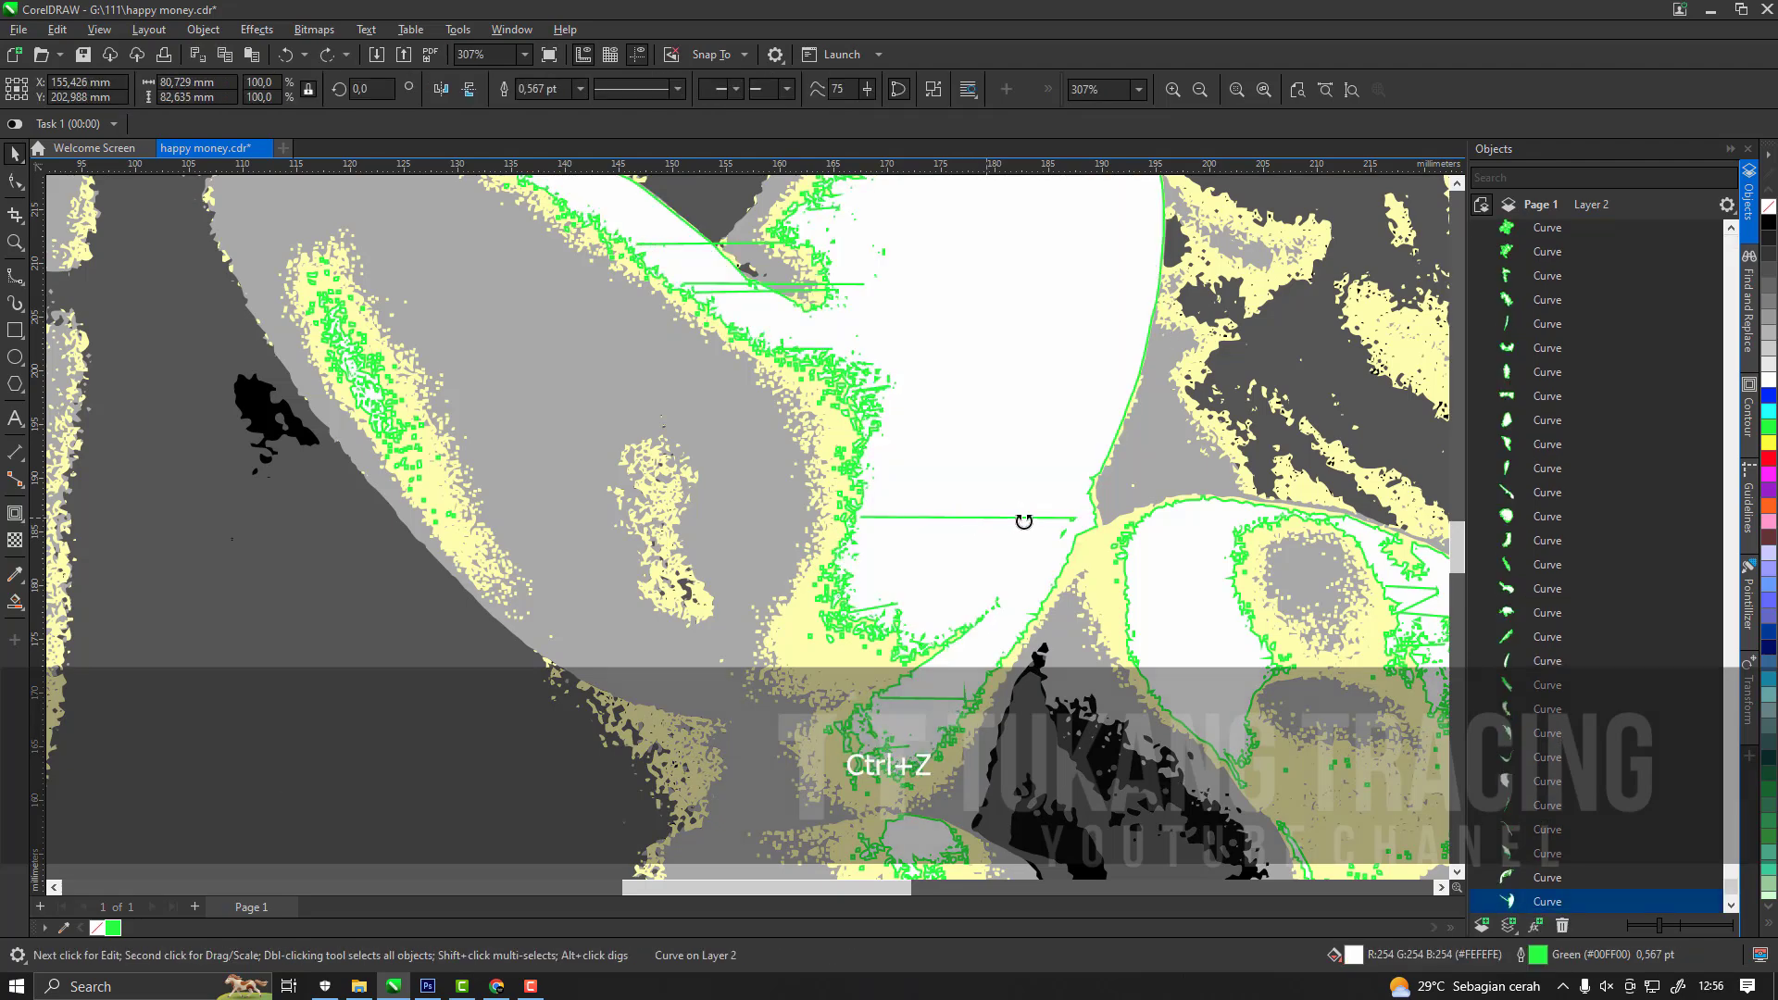
pyautogui.press('F10')
pyautogui.scroll(-4, 893, 547)
pyautogui.press('space')
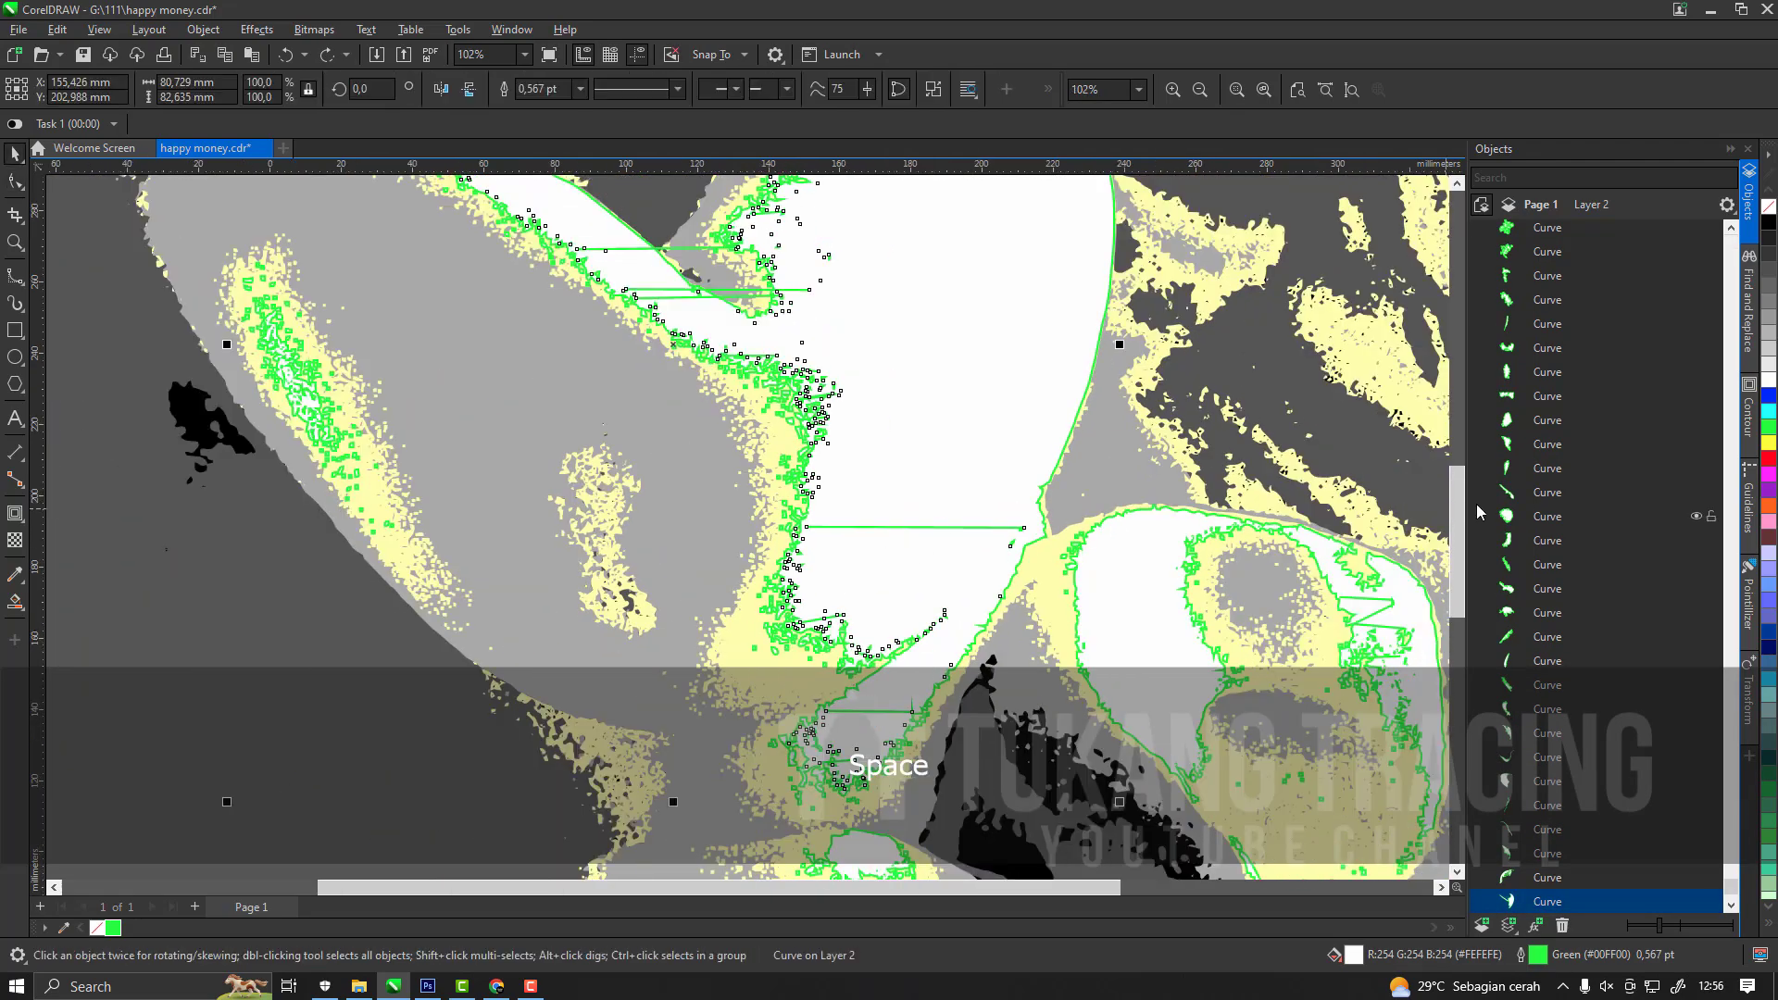
pyautogui.scroll(-2, 1558, 730)
pyautogui.click(1174, 745)
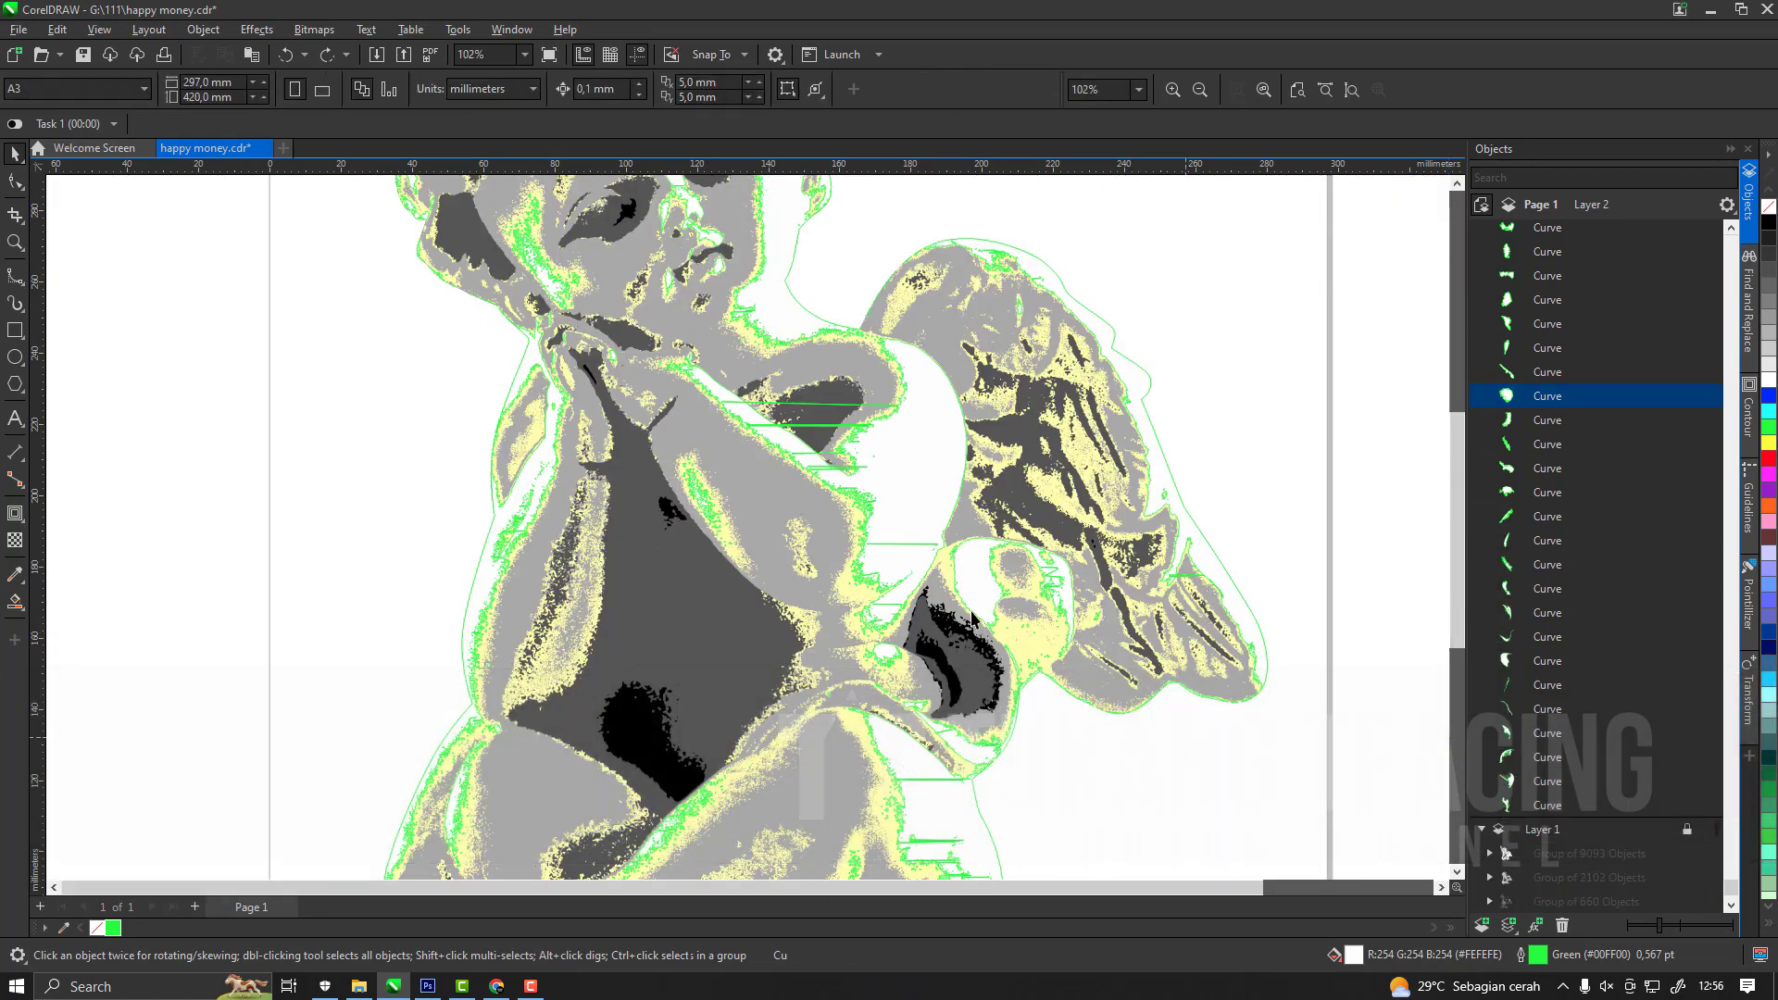
pyautogui.scroll(-2, 949, 512)
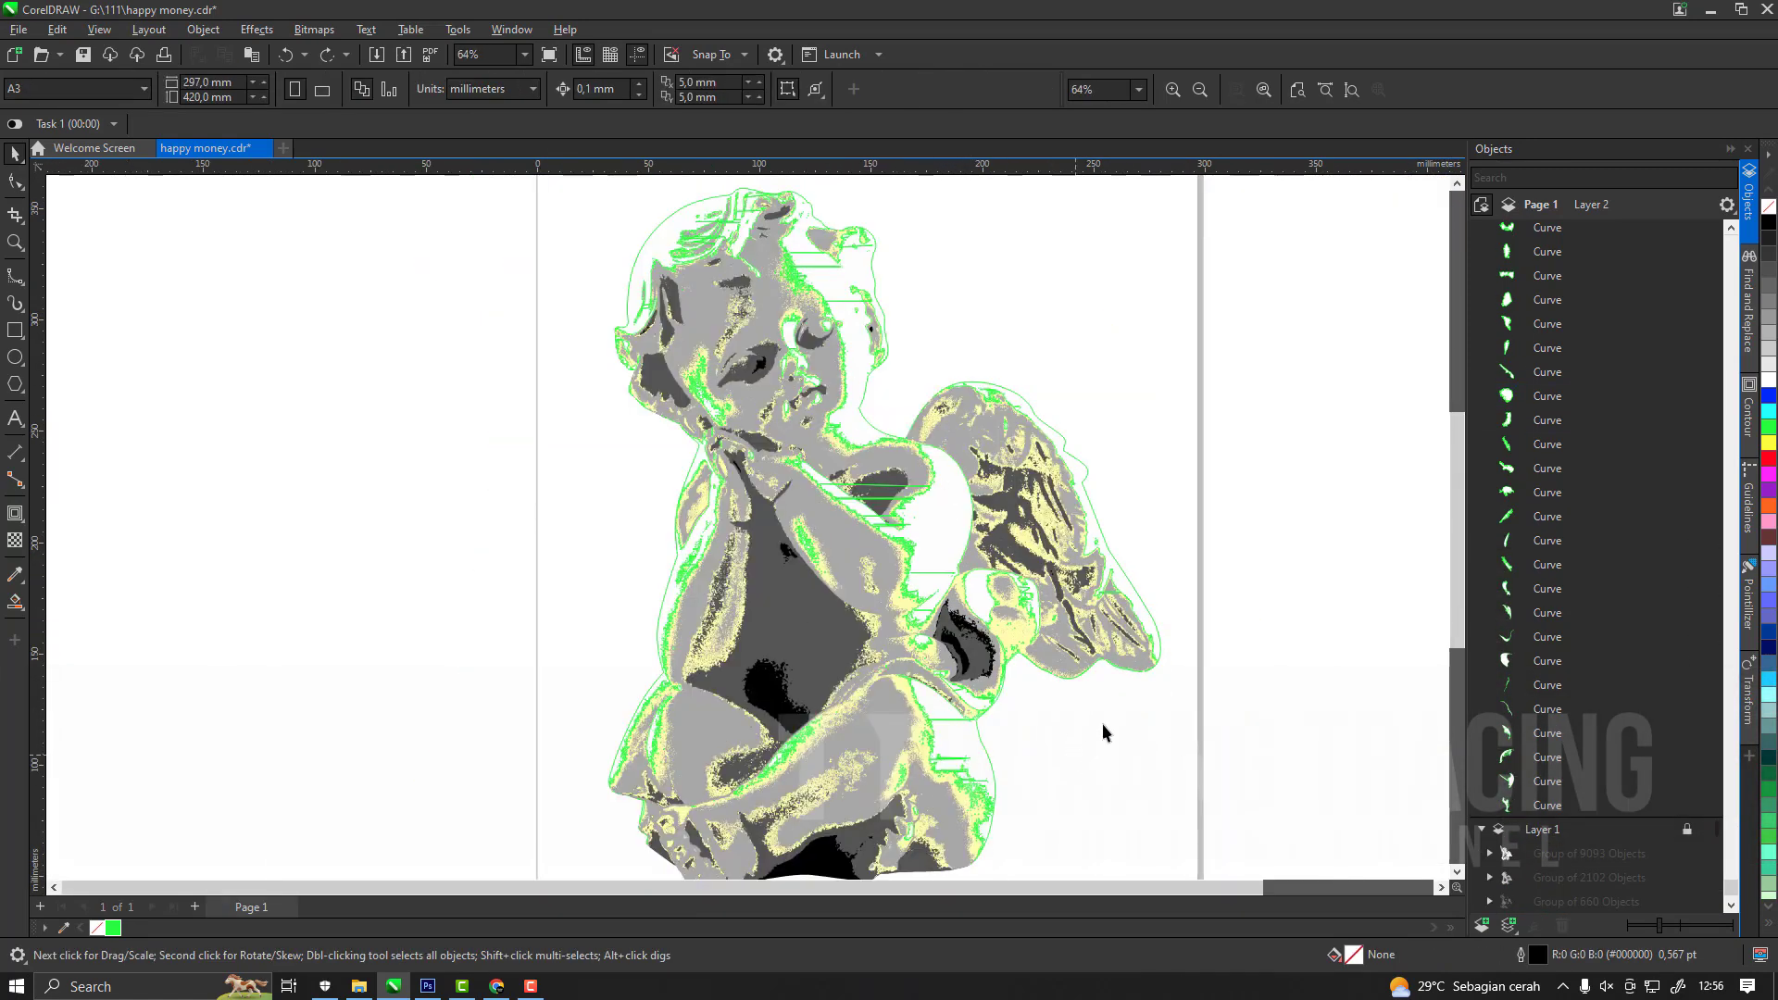
# Remove the outline from all white trace curves and combine them into one curve, undoing the accidental shift of its position.
pyautogui.hotkey('ctrl', 'a')
pyautogui.rightClick(1767, 215)
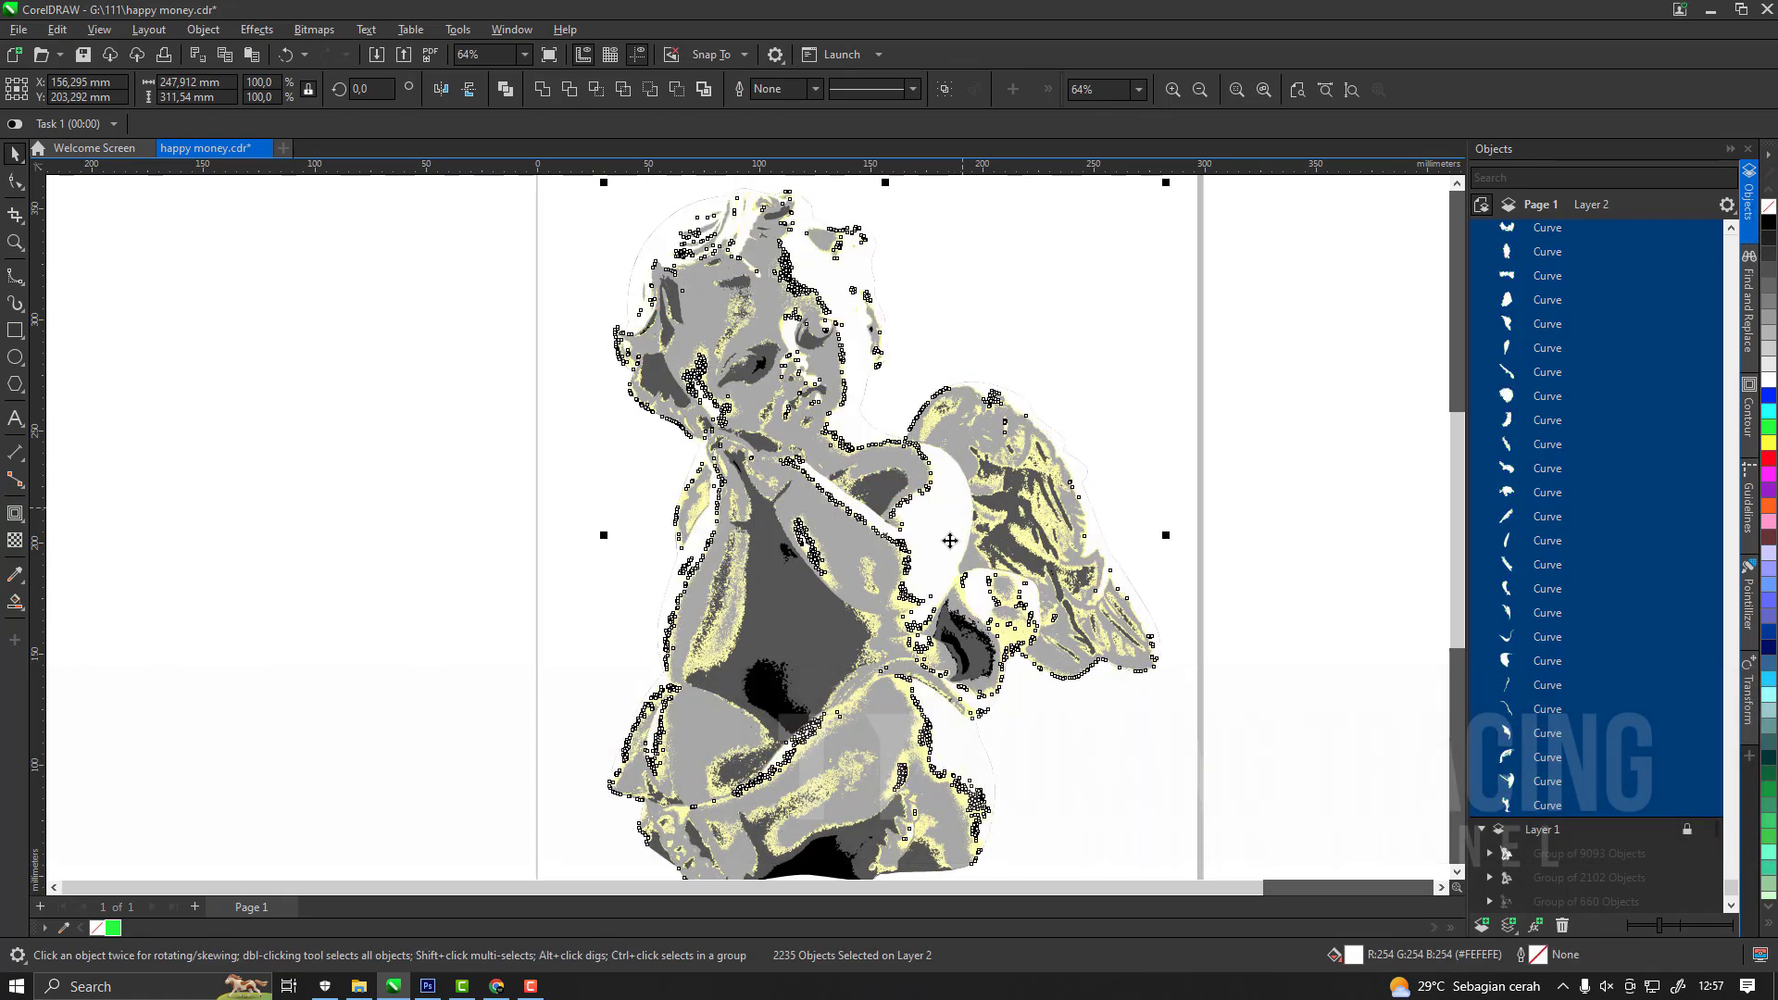
pyautogui.press('ctrl')
pyautogui.hotkey('ctrl', 'l')
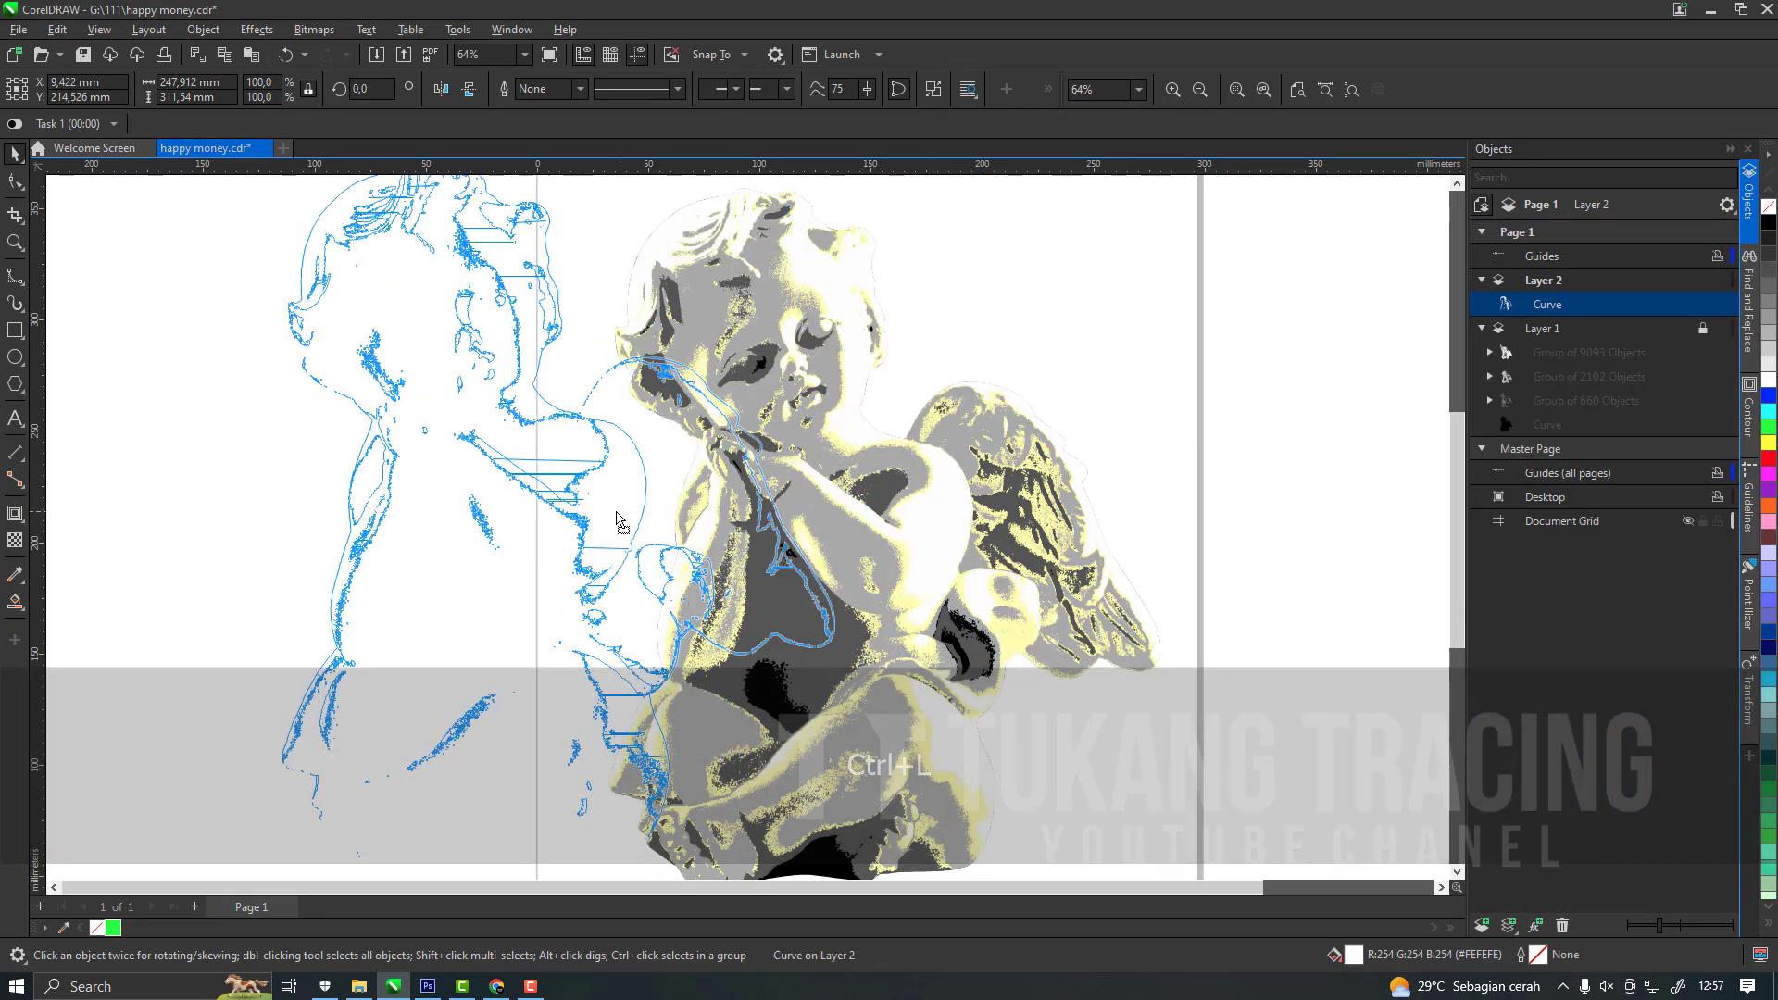
pyautogui.hotkey('ctrl', 'z')
pyautogui.click(1770, 427)
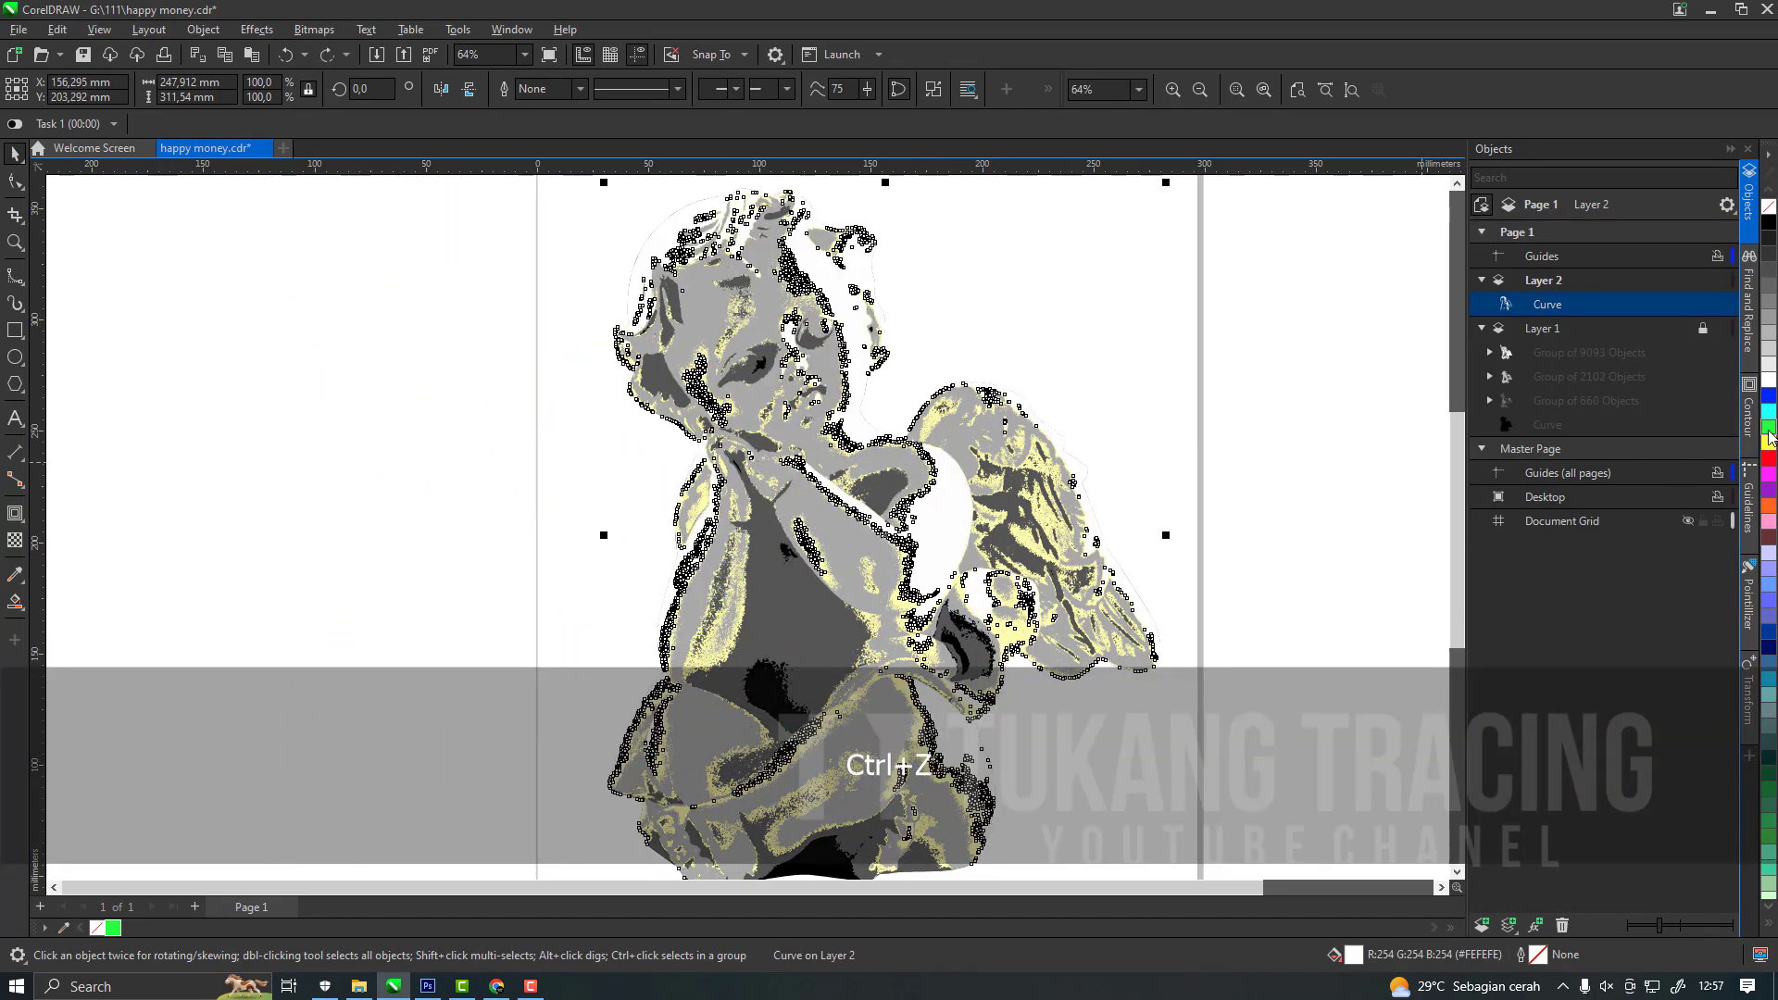
pyautogui.hotkey('ctrl', 'z')
# Unlock Layer 1, return the combined white curve to its top, and move the pale yellow trace group onto Layer 2 with Layer 1 locked.
pyautogui.click(1702, 326)
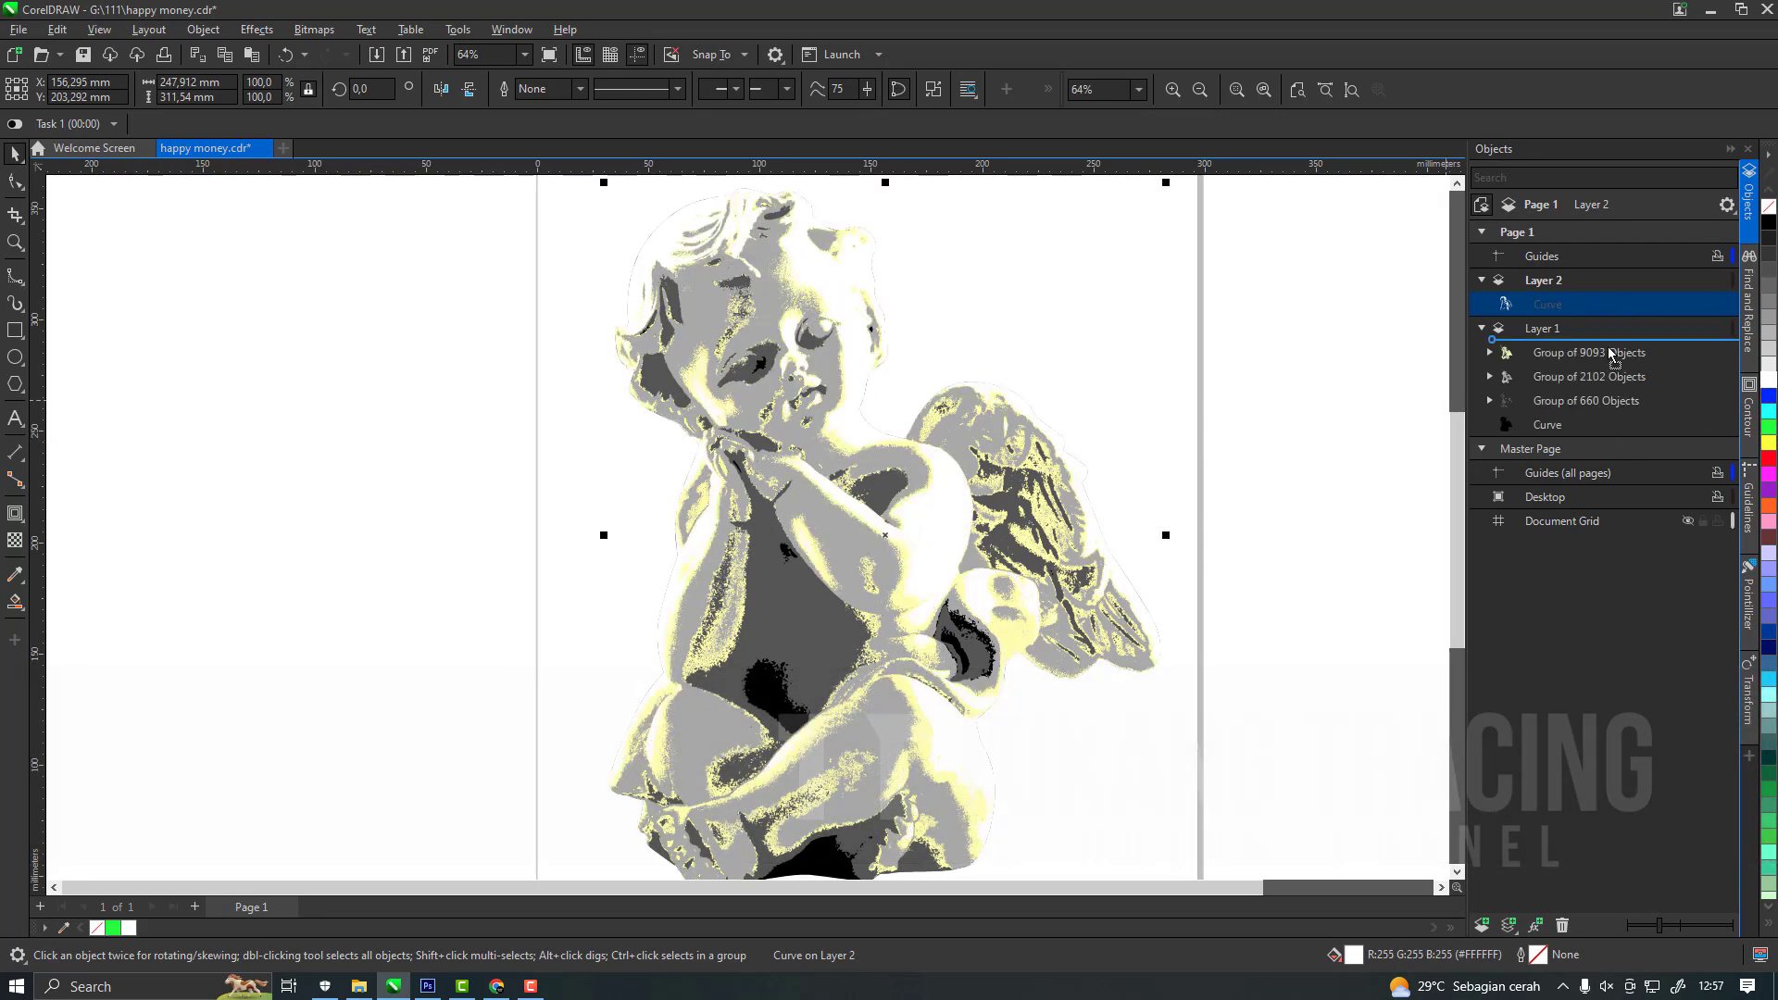
pyautogui.click(1568, 356)
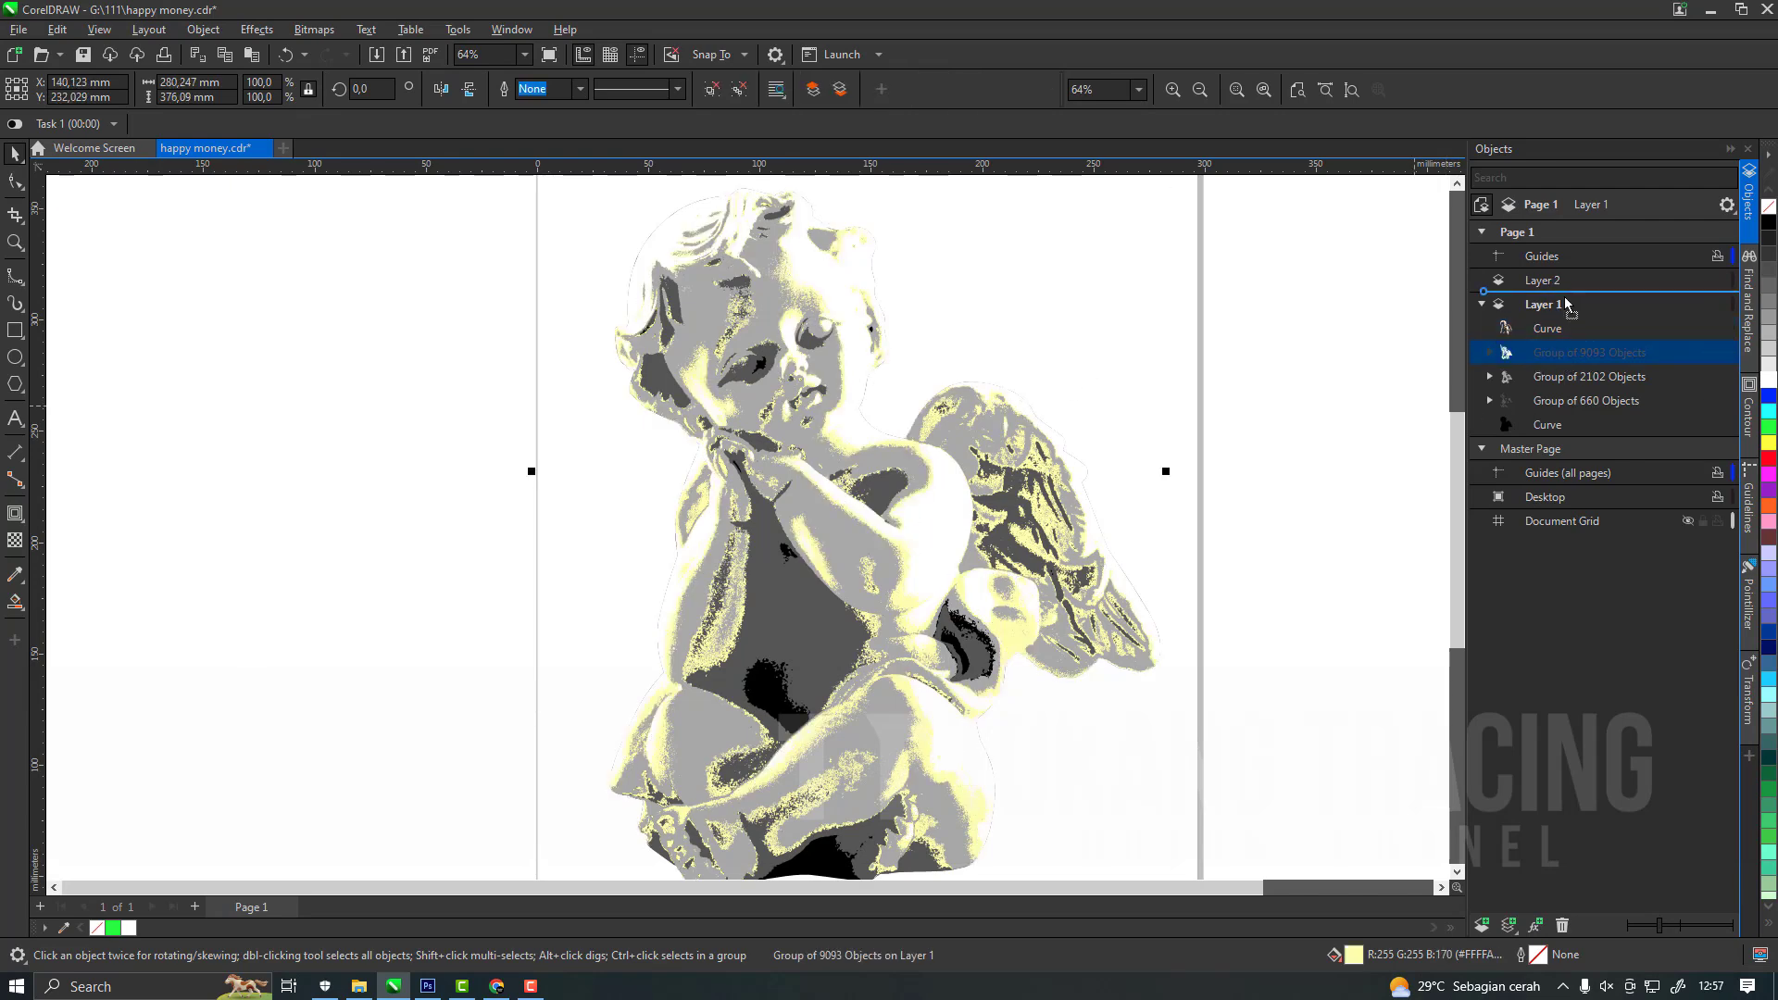
pyautogui.moveTo(1574, 309); pyautogui.dragTo(1580, 294)
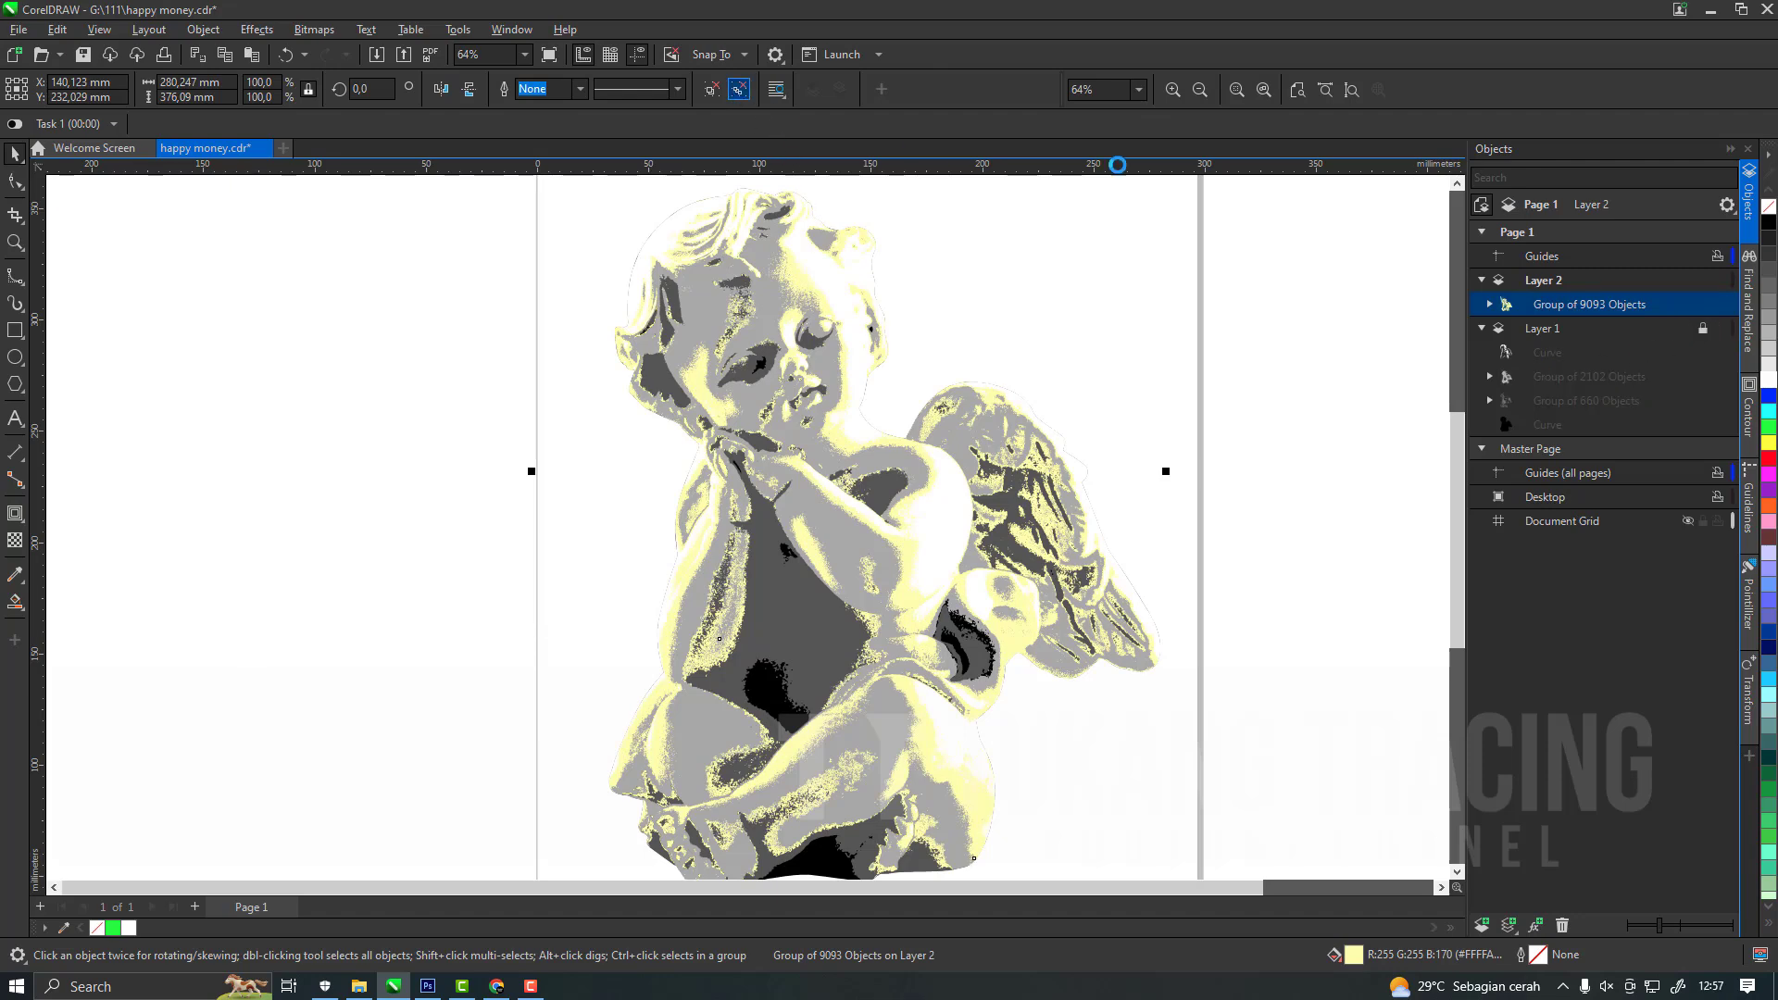
# Ungroup the pale yellow trace and give all its curves a green outline.
pyautogui.hotkey('ctrl', 'u')
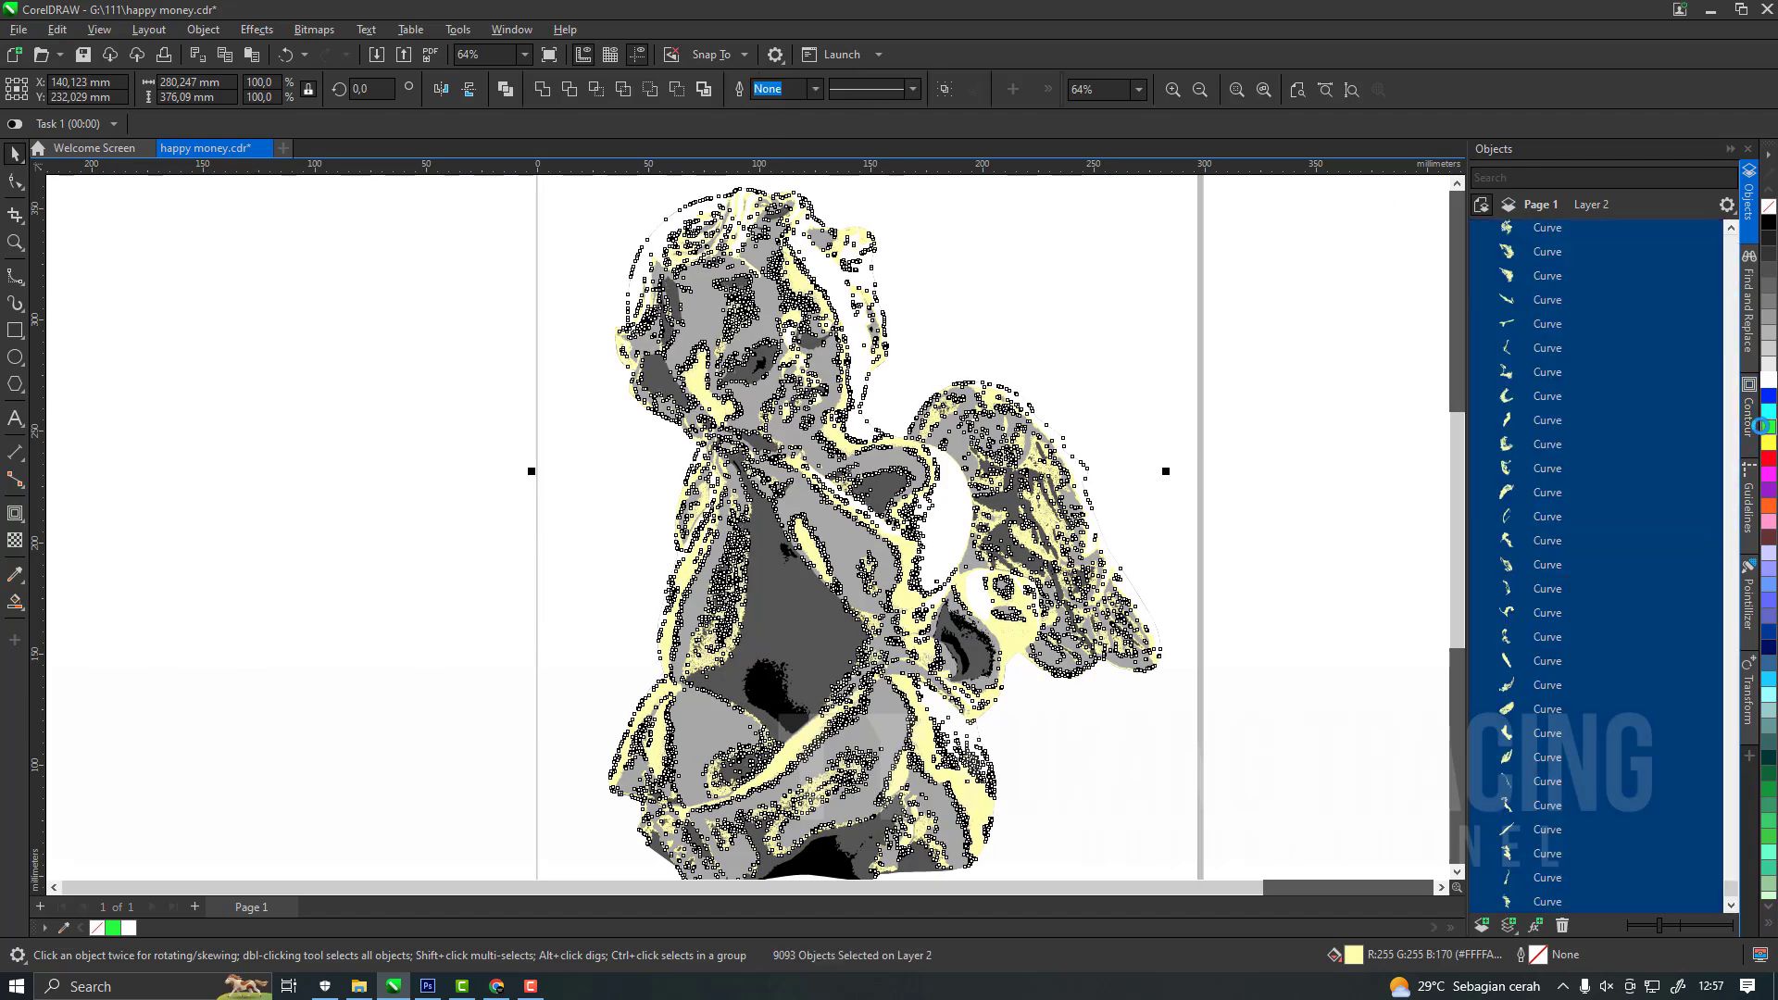
pyautogui.rightClick(1769, 427)
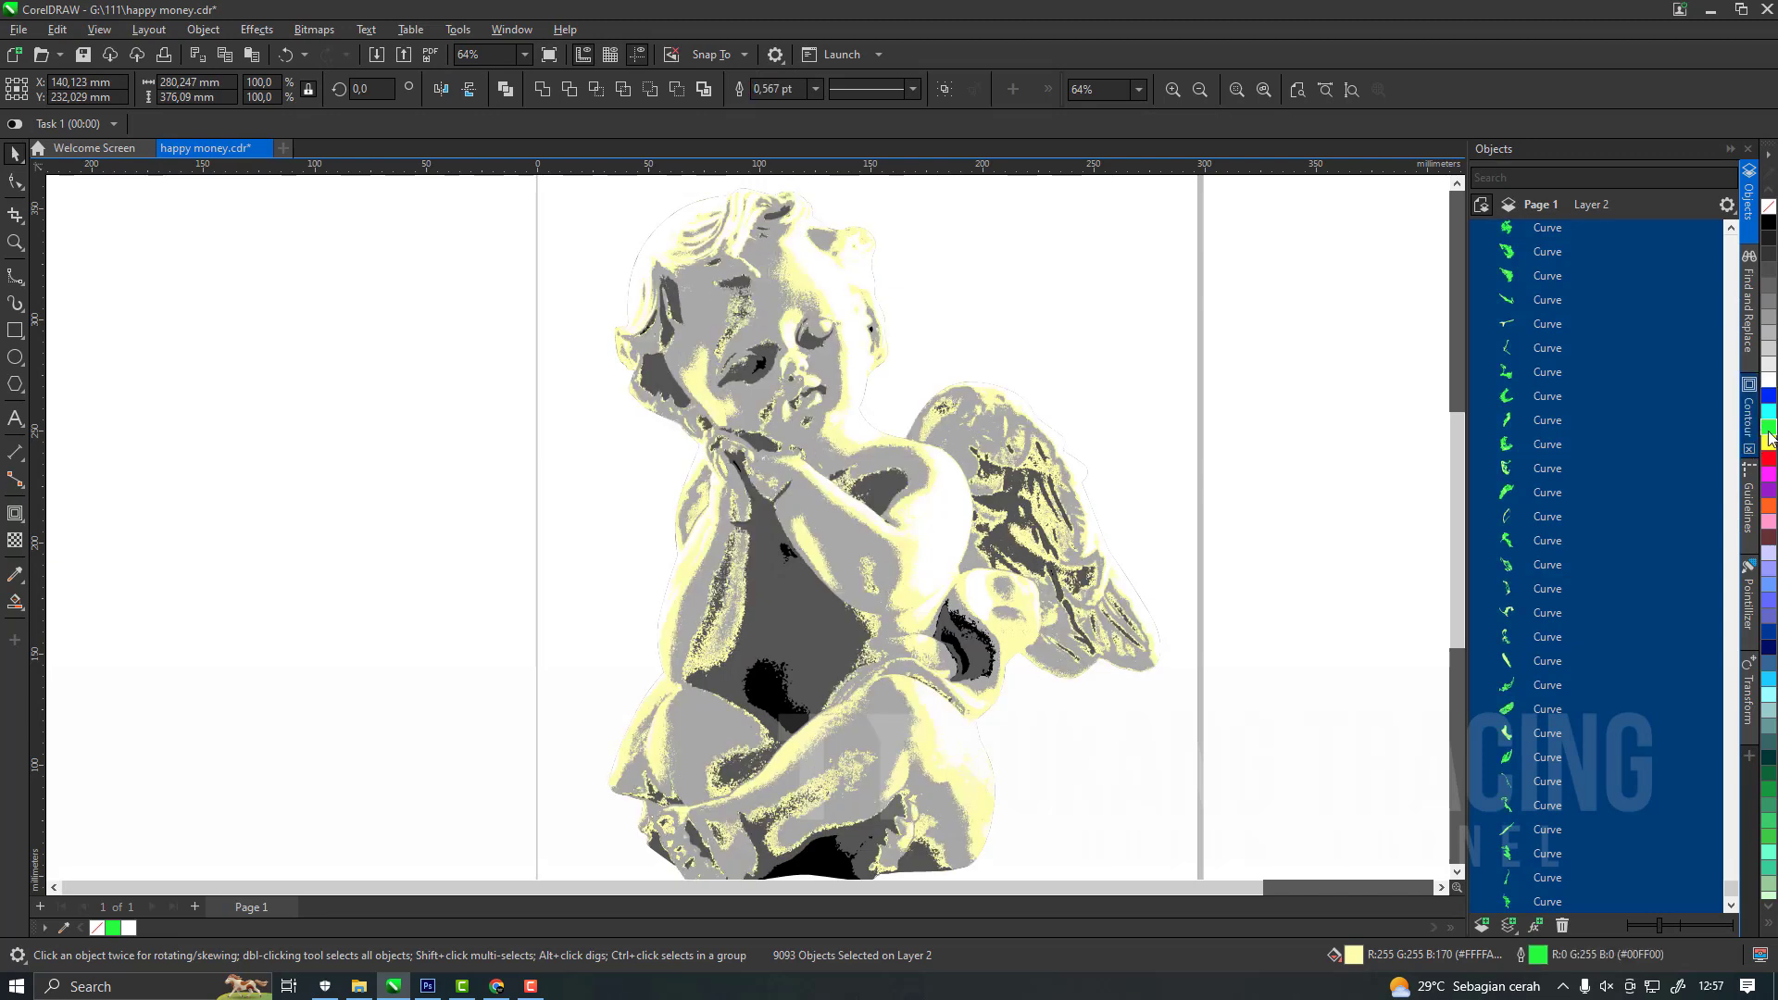
pyautogui.click(1229, 480)
# Delete the stray pale yellow curves whose long lines run from the statue to the page's upper-left corner.
pyautogui.scroll(-1, 1227, 478)
pyautogui.press('h')
pyautogui.moveTo(933, 447); pyautogui.dragTo(983, 674)
pyautogui.press('space')
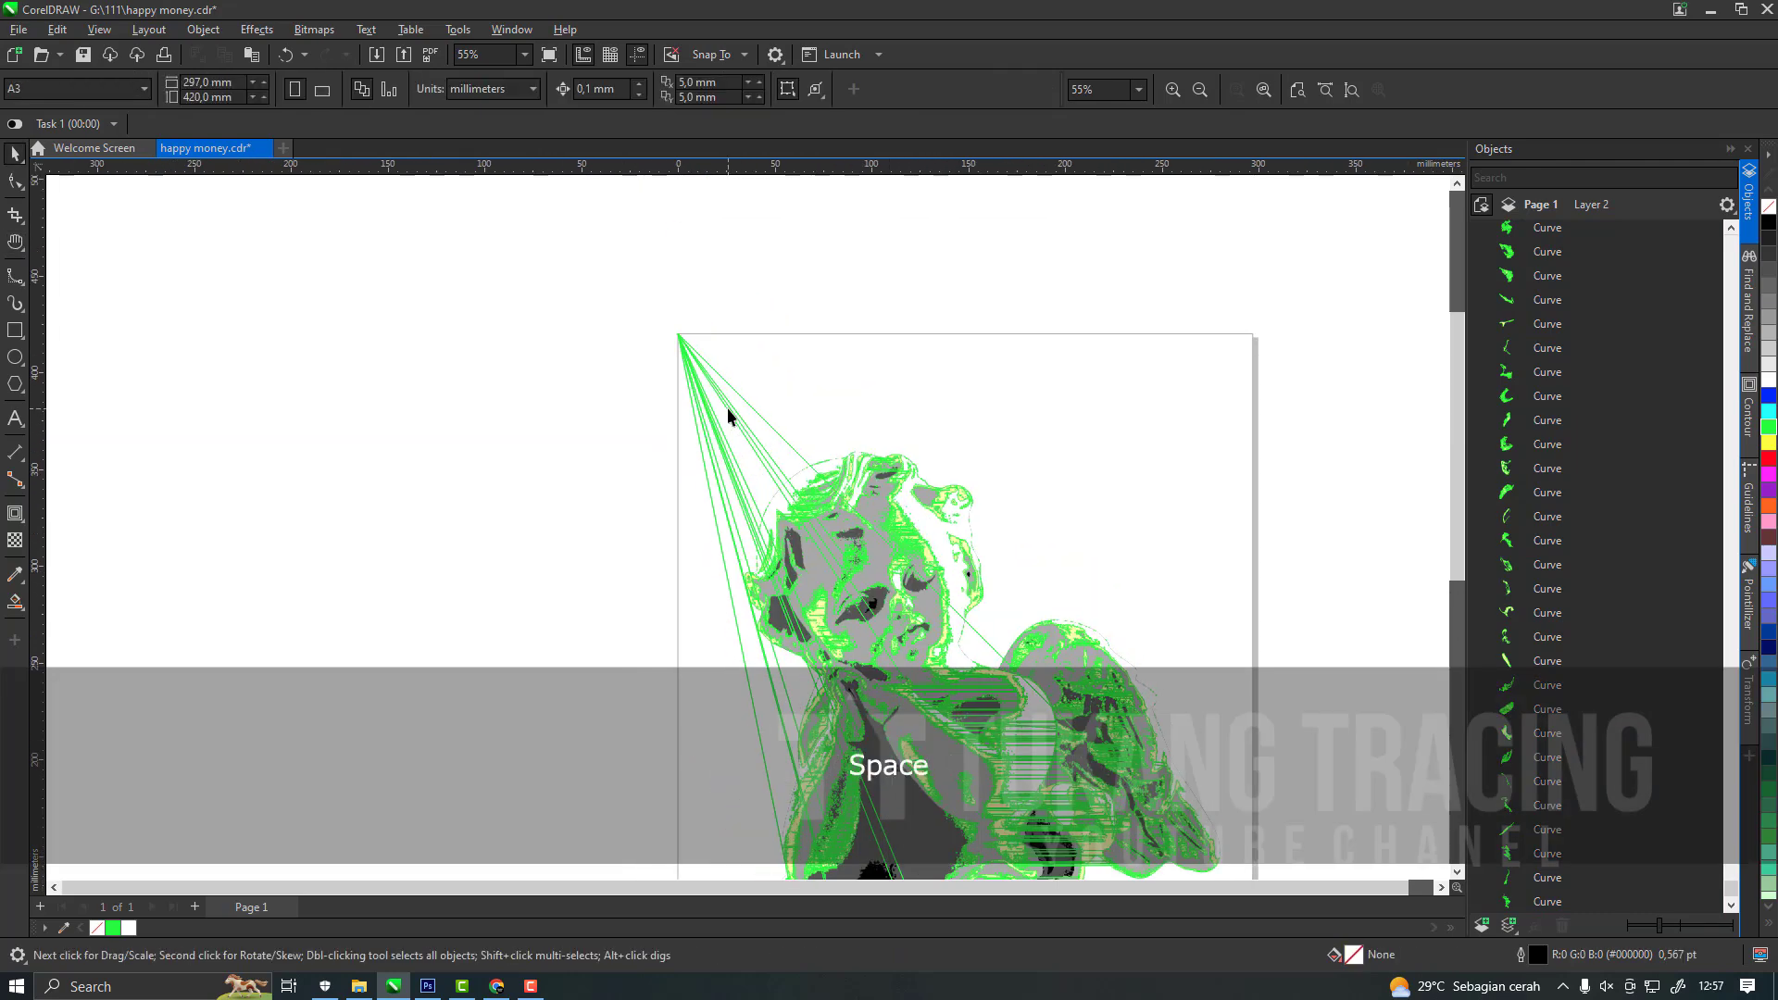
pyautogui.click(727, 404)
pyautogui.press('Delete')
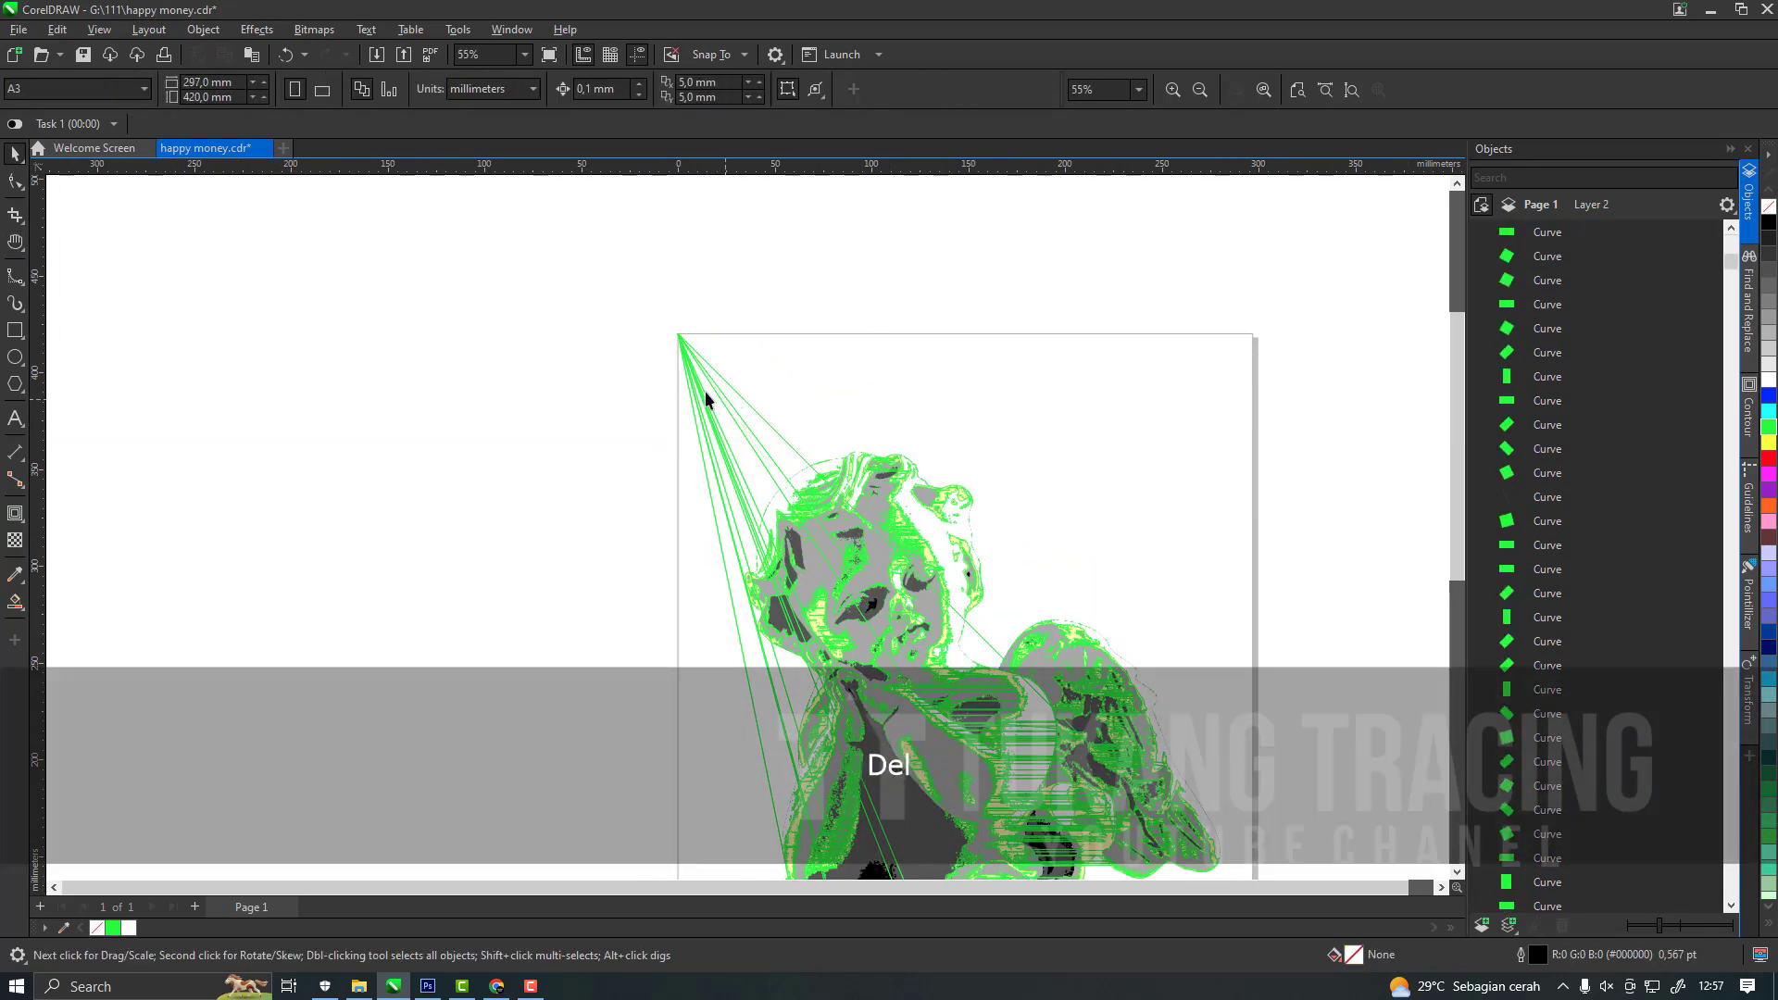
pyautogui.click(679, 342)
pyautogui.press('Delete')
pyautogui.click(683, 345)
pyautogui.press('Delete')
pyautogui.click(685, 347)
pyautogui.press('Delete')
pyautogui.press('Delete')
pyautogui.click(683, 344)
pyautogui.press('Delete')
pyautogui.scroll(-3, 830, 368)
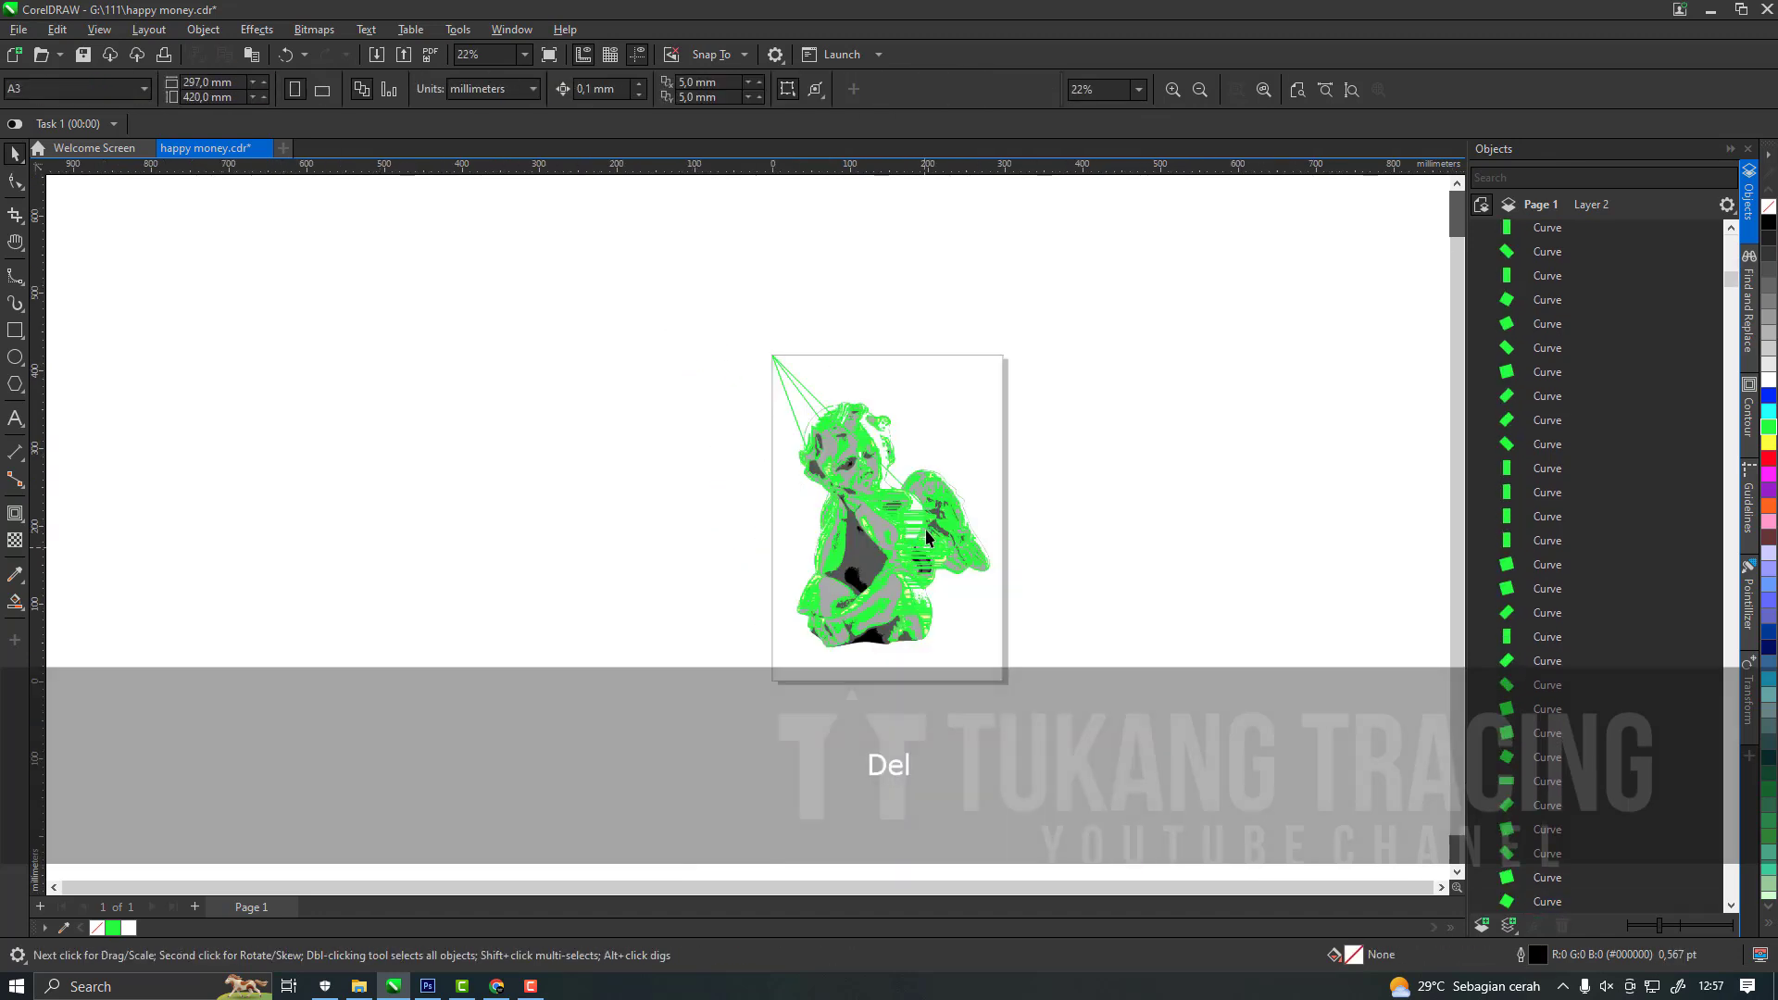
pyautogui.scroll(1, 796, 389)
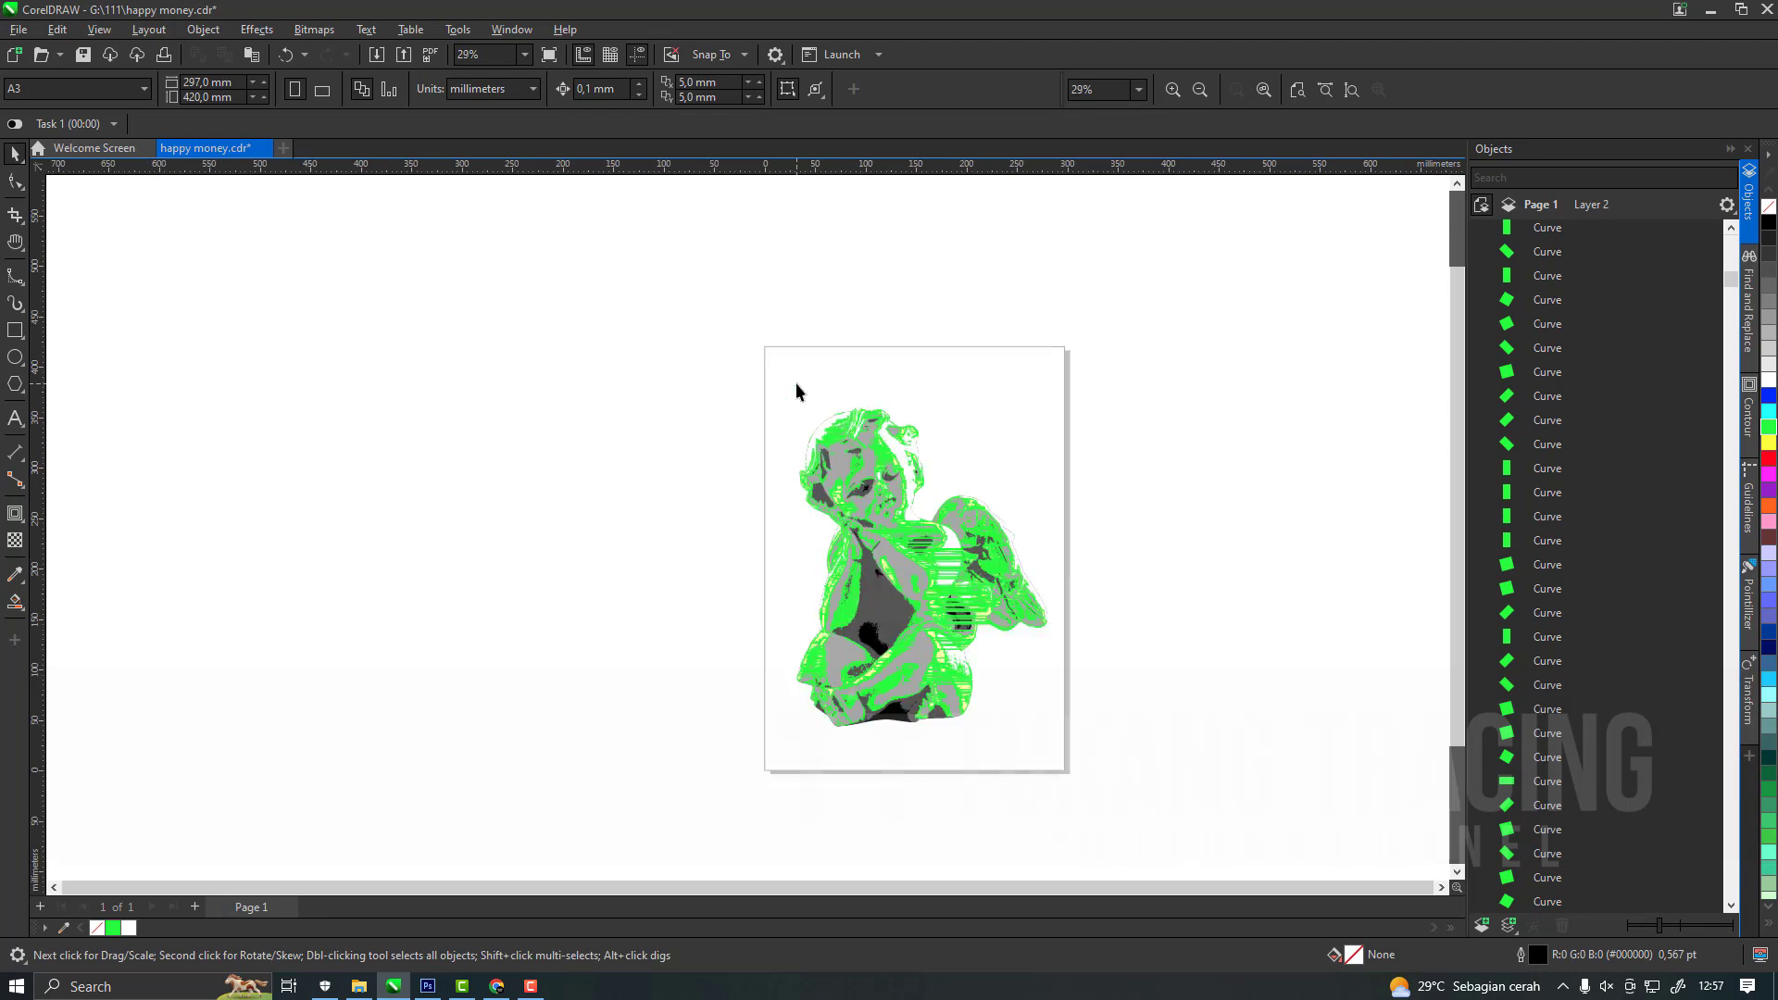
pyautogui.click(798, 384)
pyautogui.press('Delete')
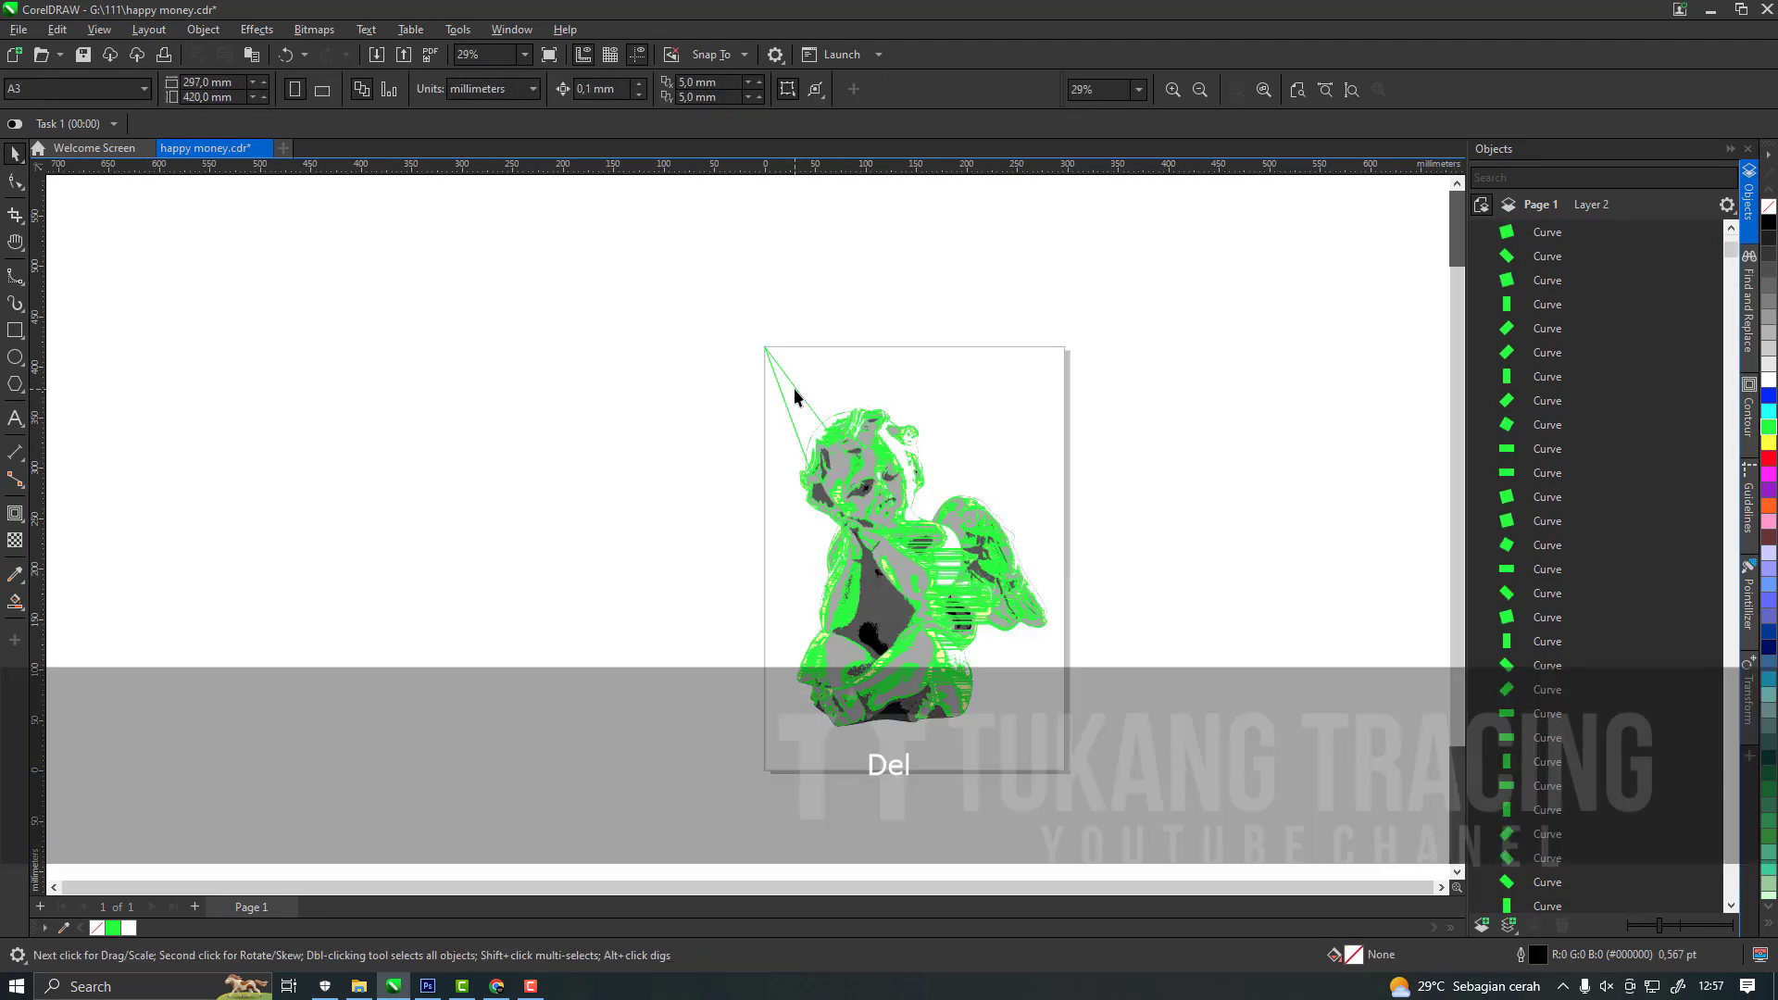
pyautogui.click(808, 408)
pyautogui.press('Delete')
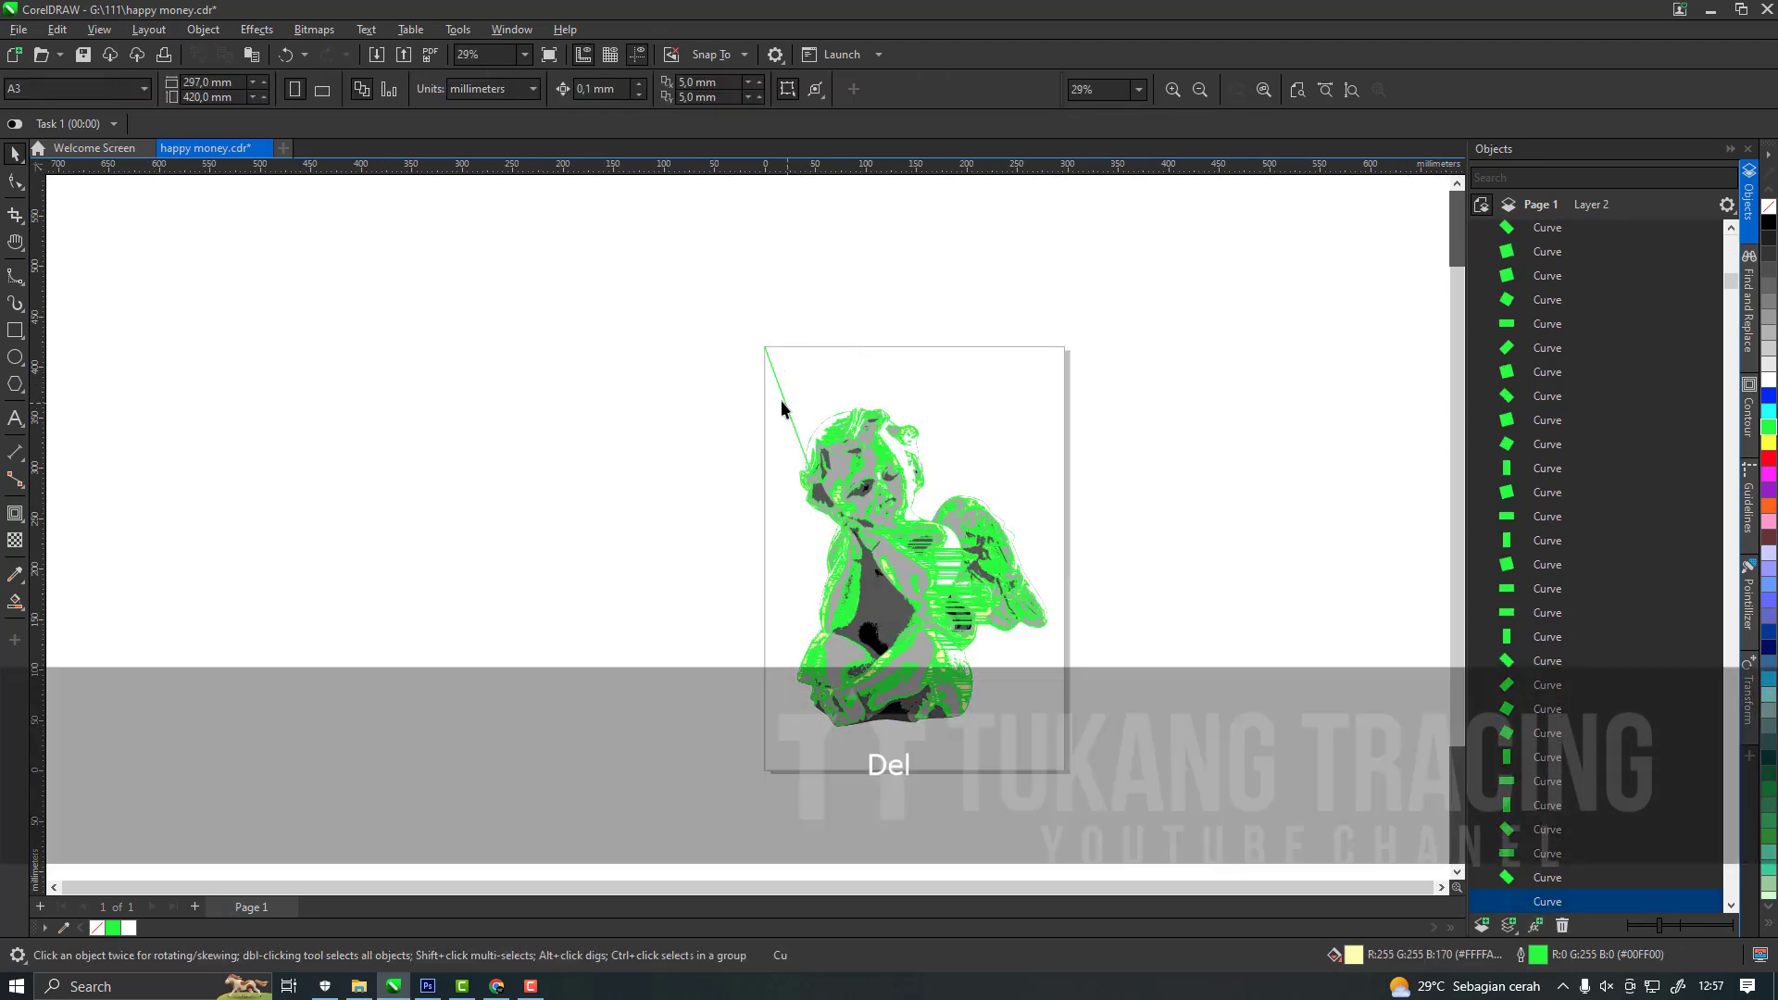
pyautogui.click(784, 404)
pyautogui.press('Delete')
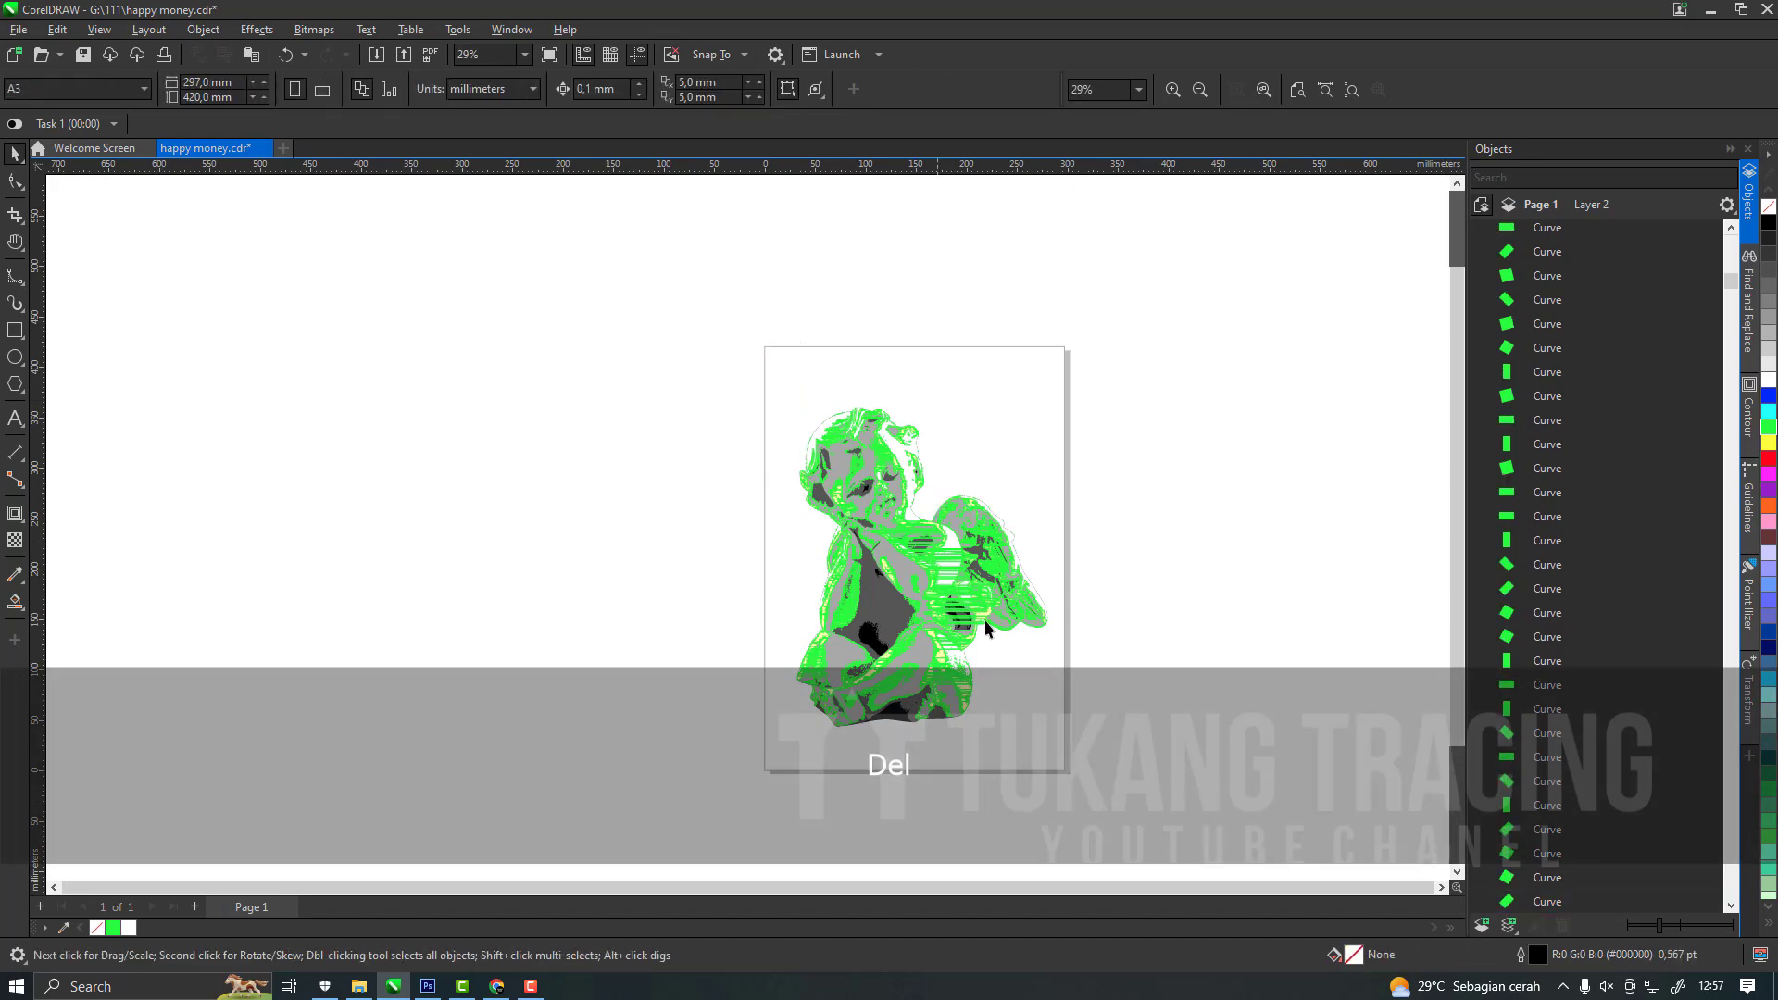
# Combine all pale yellow curves into one curve and move it into the unlocked Layer 1 directly below the white curve.
pyautogui.scroll(1, 986, 628)
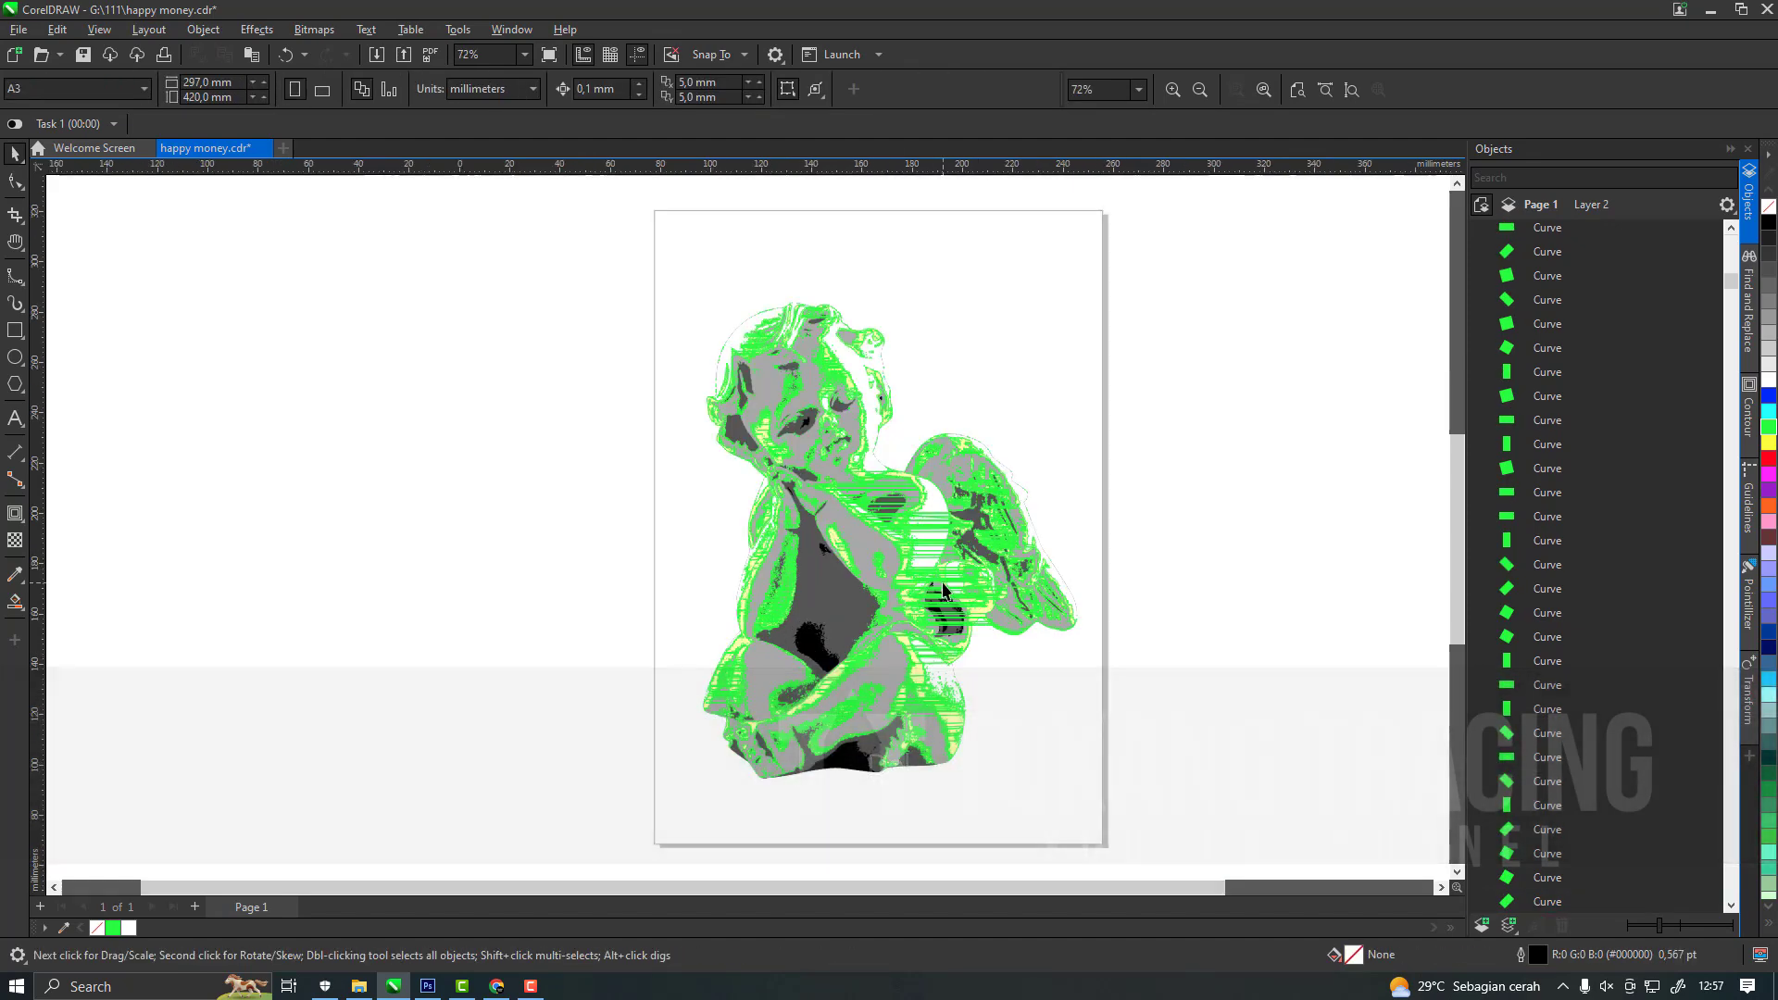
pyautogui.scroll(1, 943, 589)
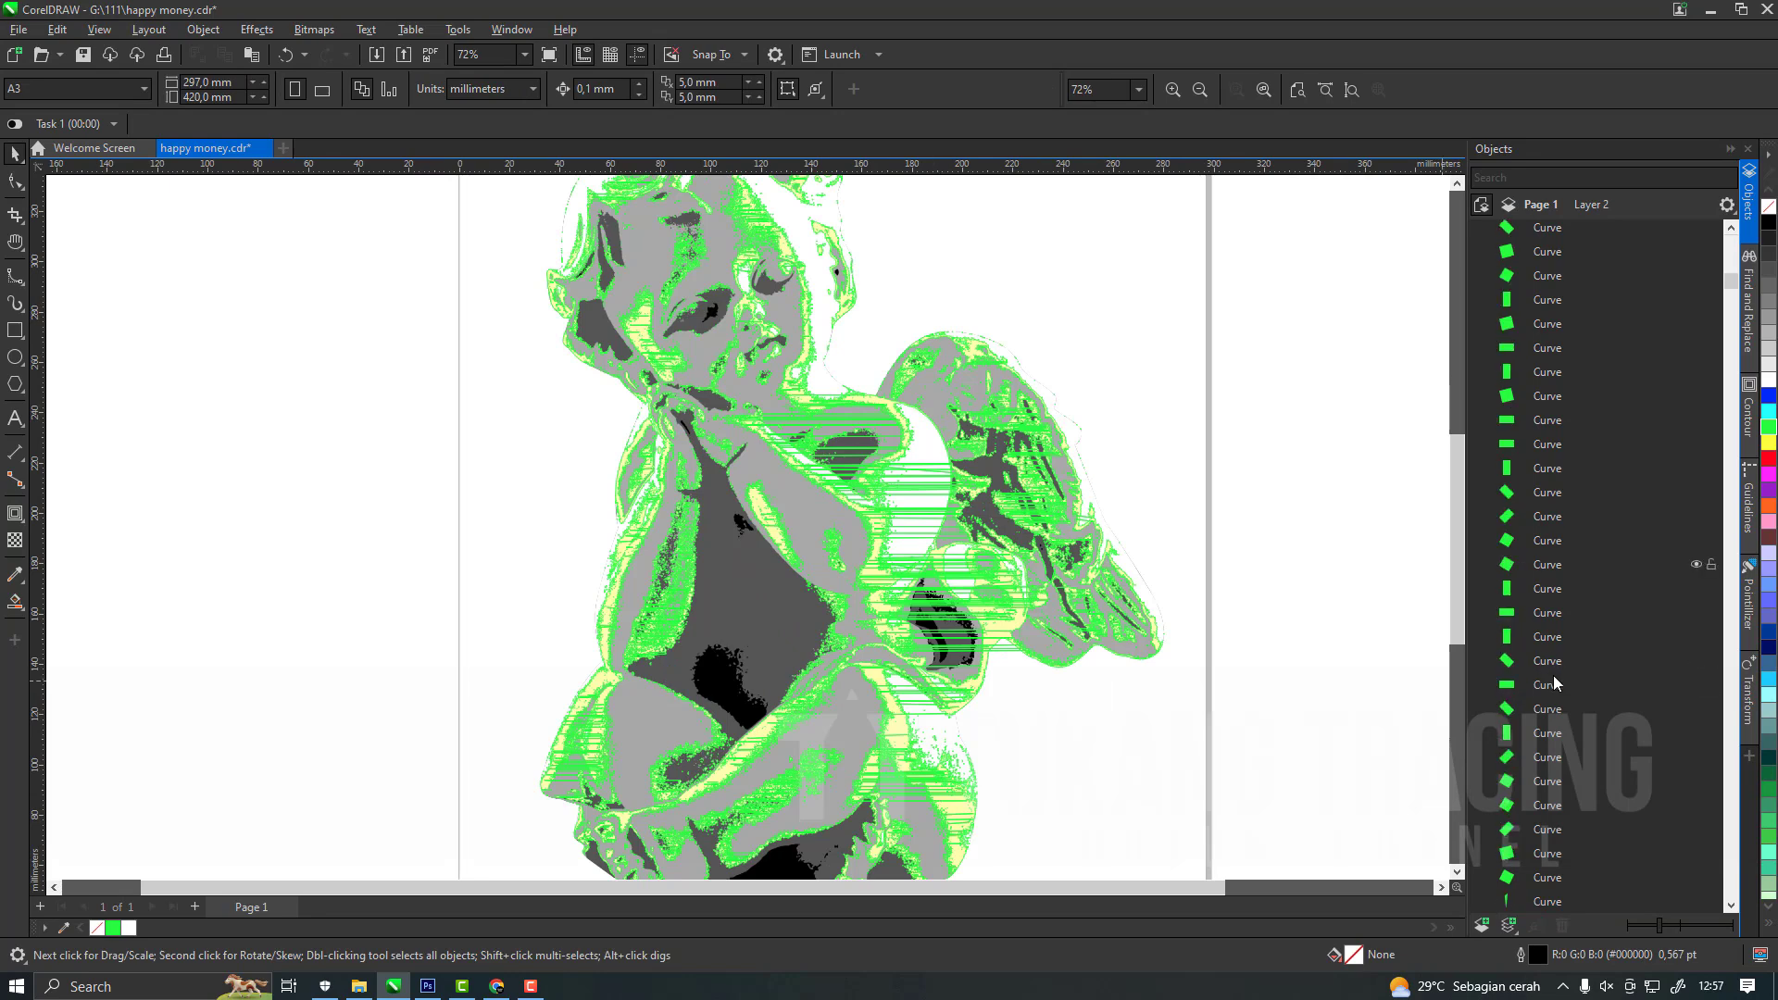
pyautogui.hotkey('ctrl', 'a')
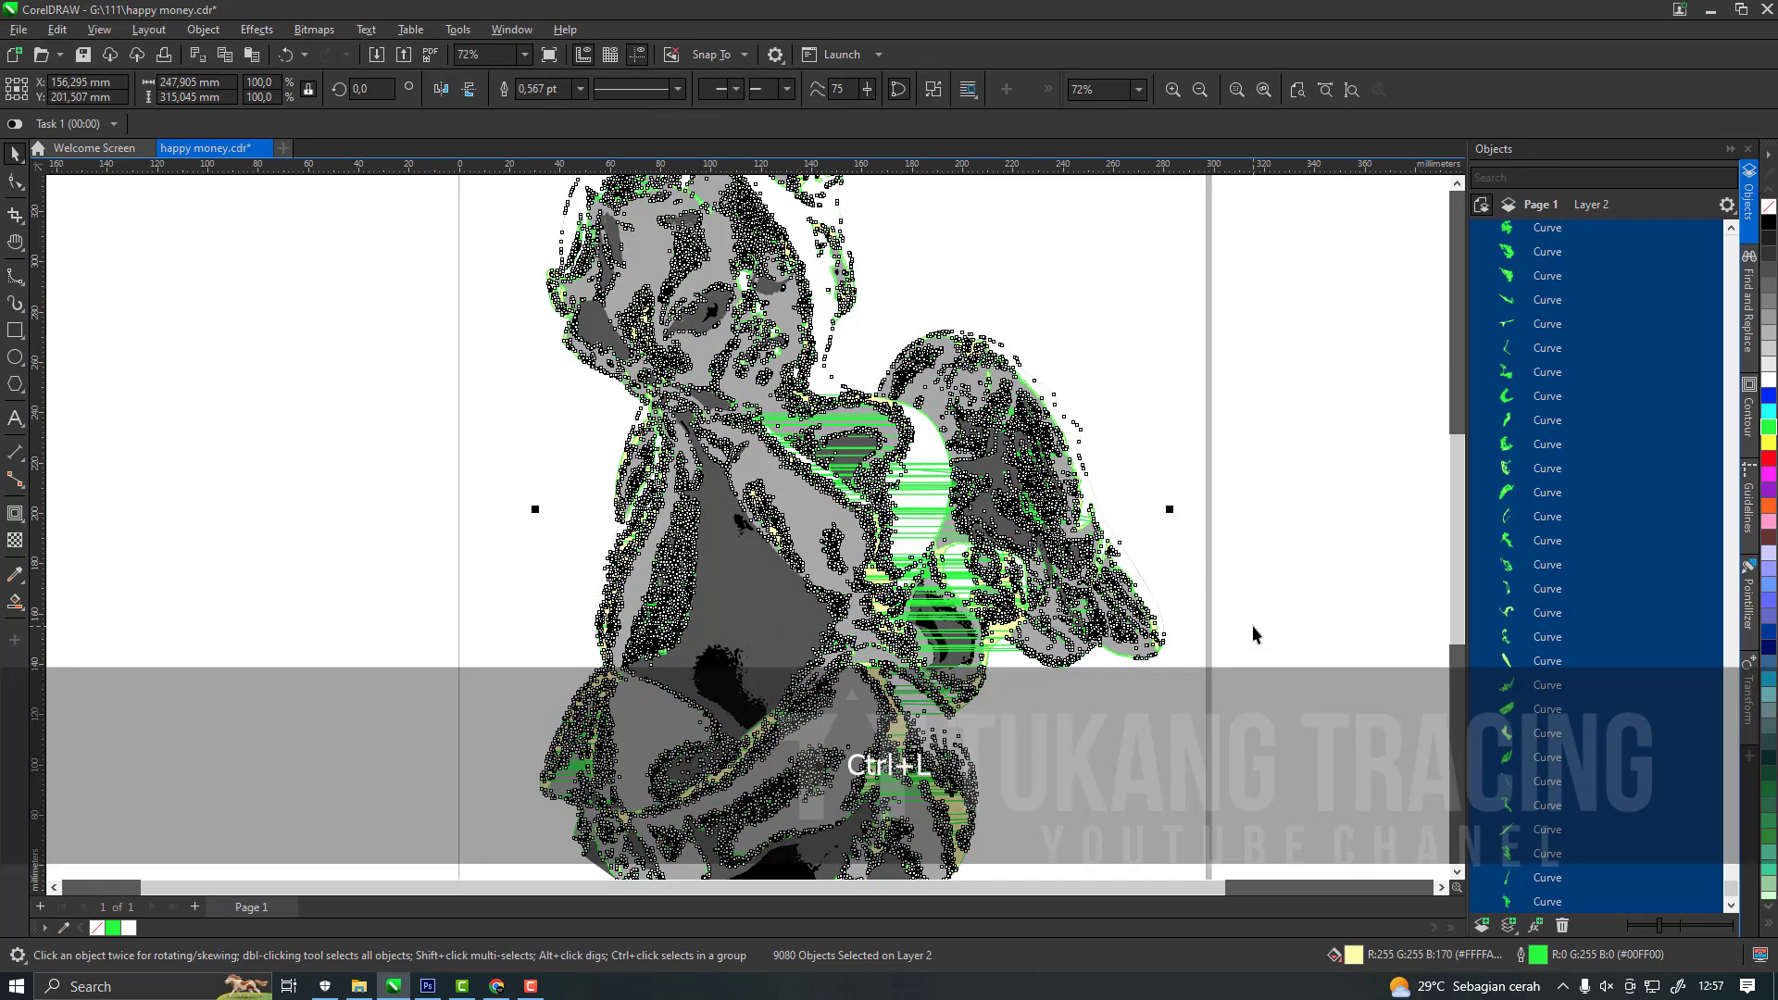
pyautogui.click(1706, 330)
pyautogui.moveTo(1576, 306); pyautogui.dragTo(1576, 367)
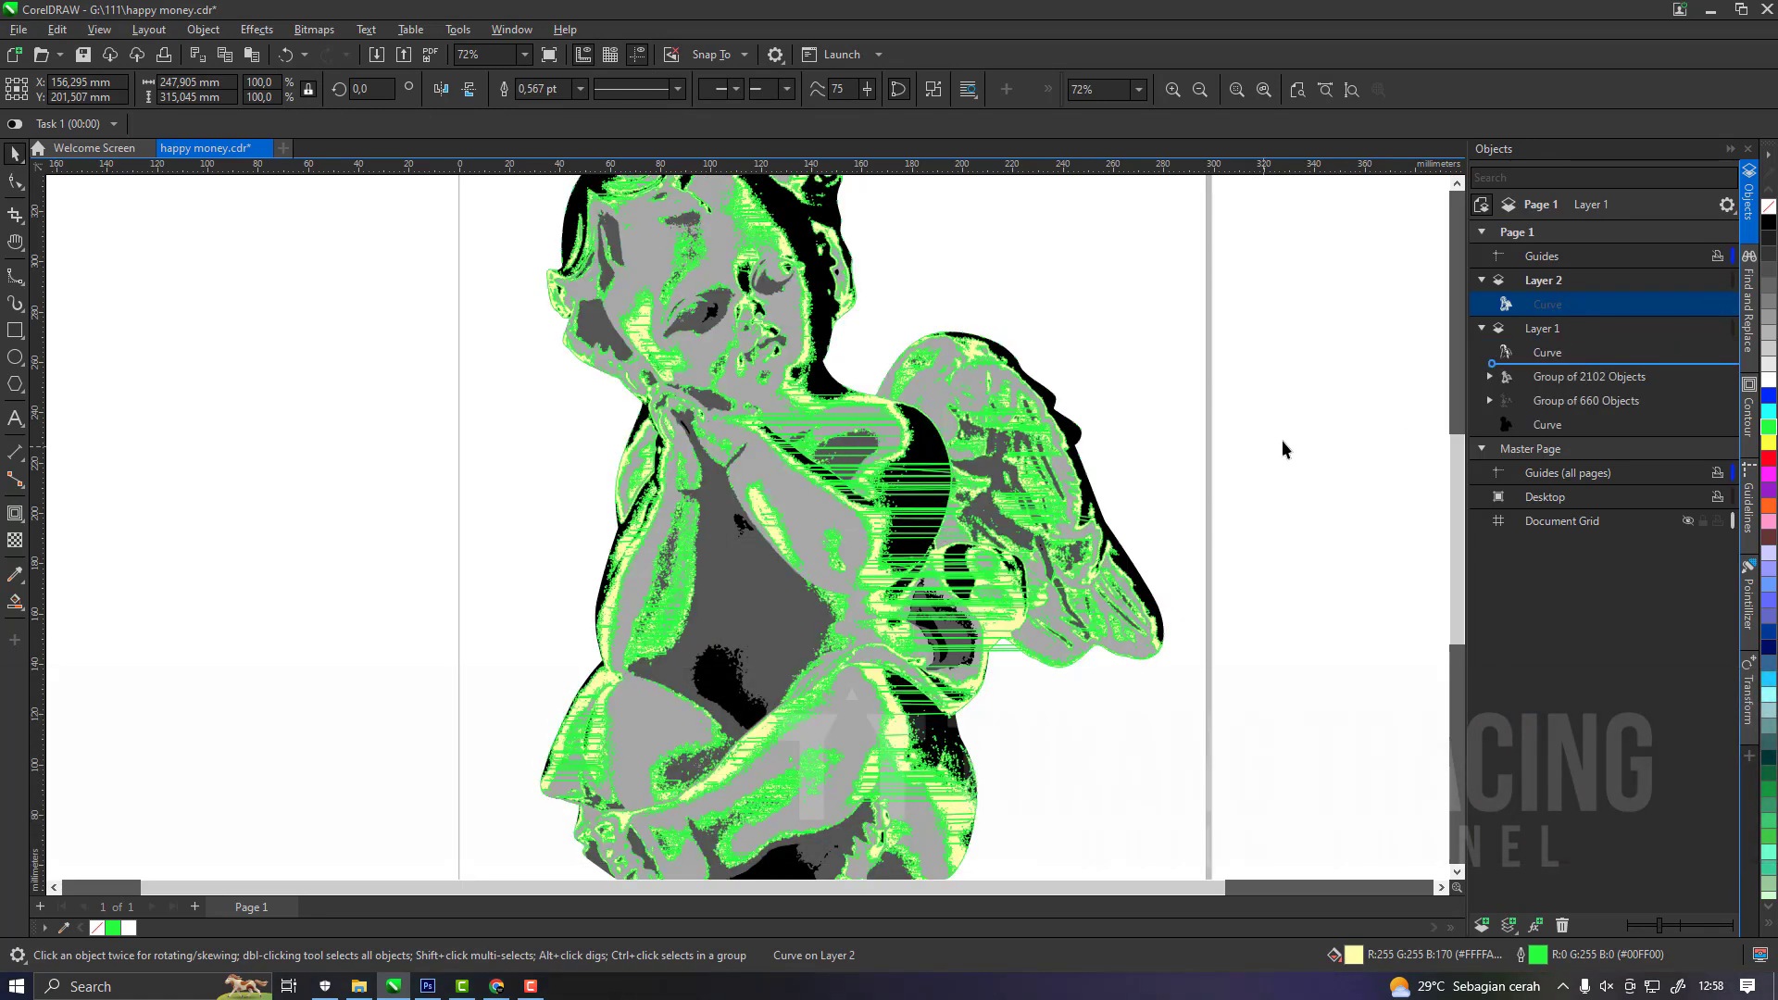
# Remove the green outline from the combined pale yellow curve.
pyautogui.click(1230, 477)
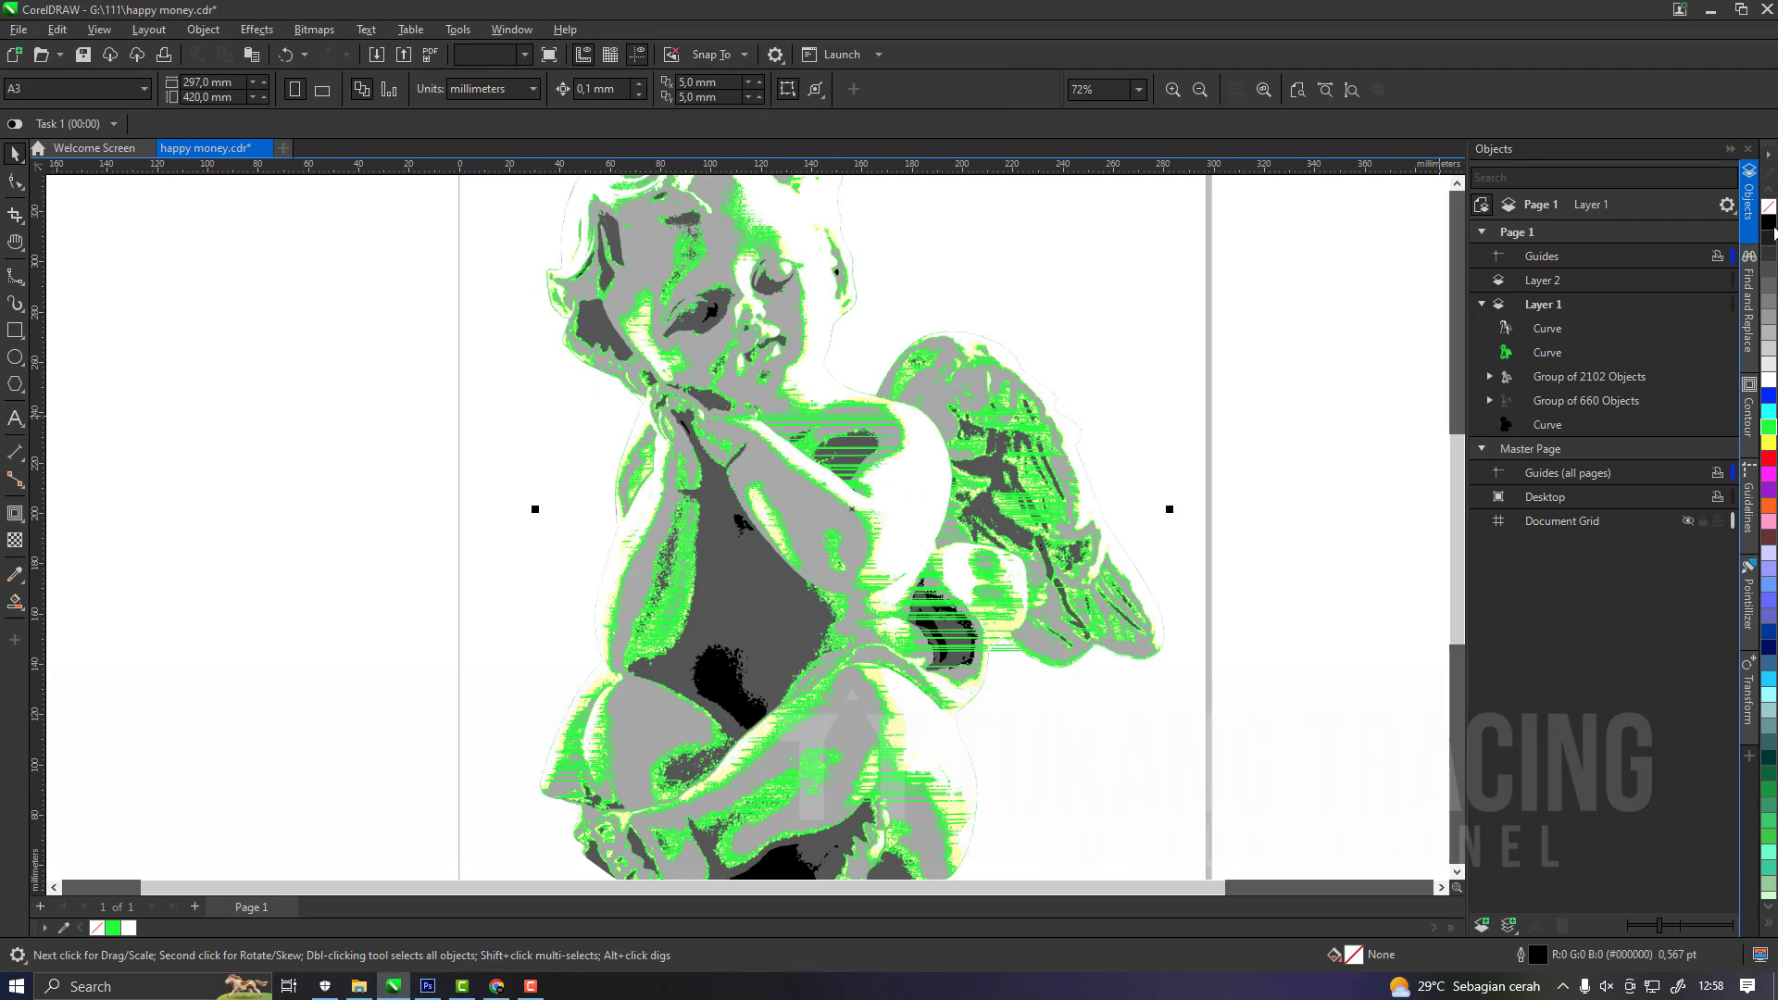
pyautogui.rightClick(1768, 208)
pyautogui.click(1272, 347)
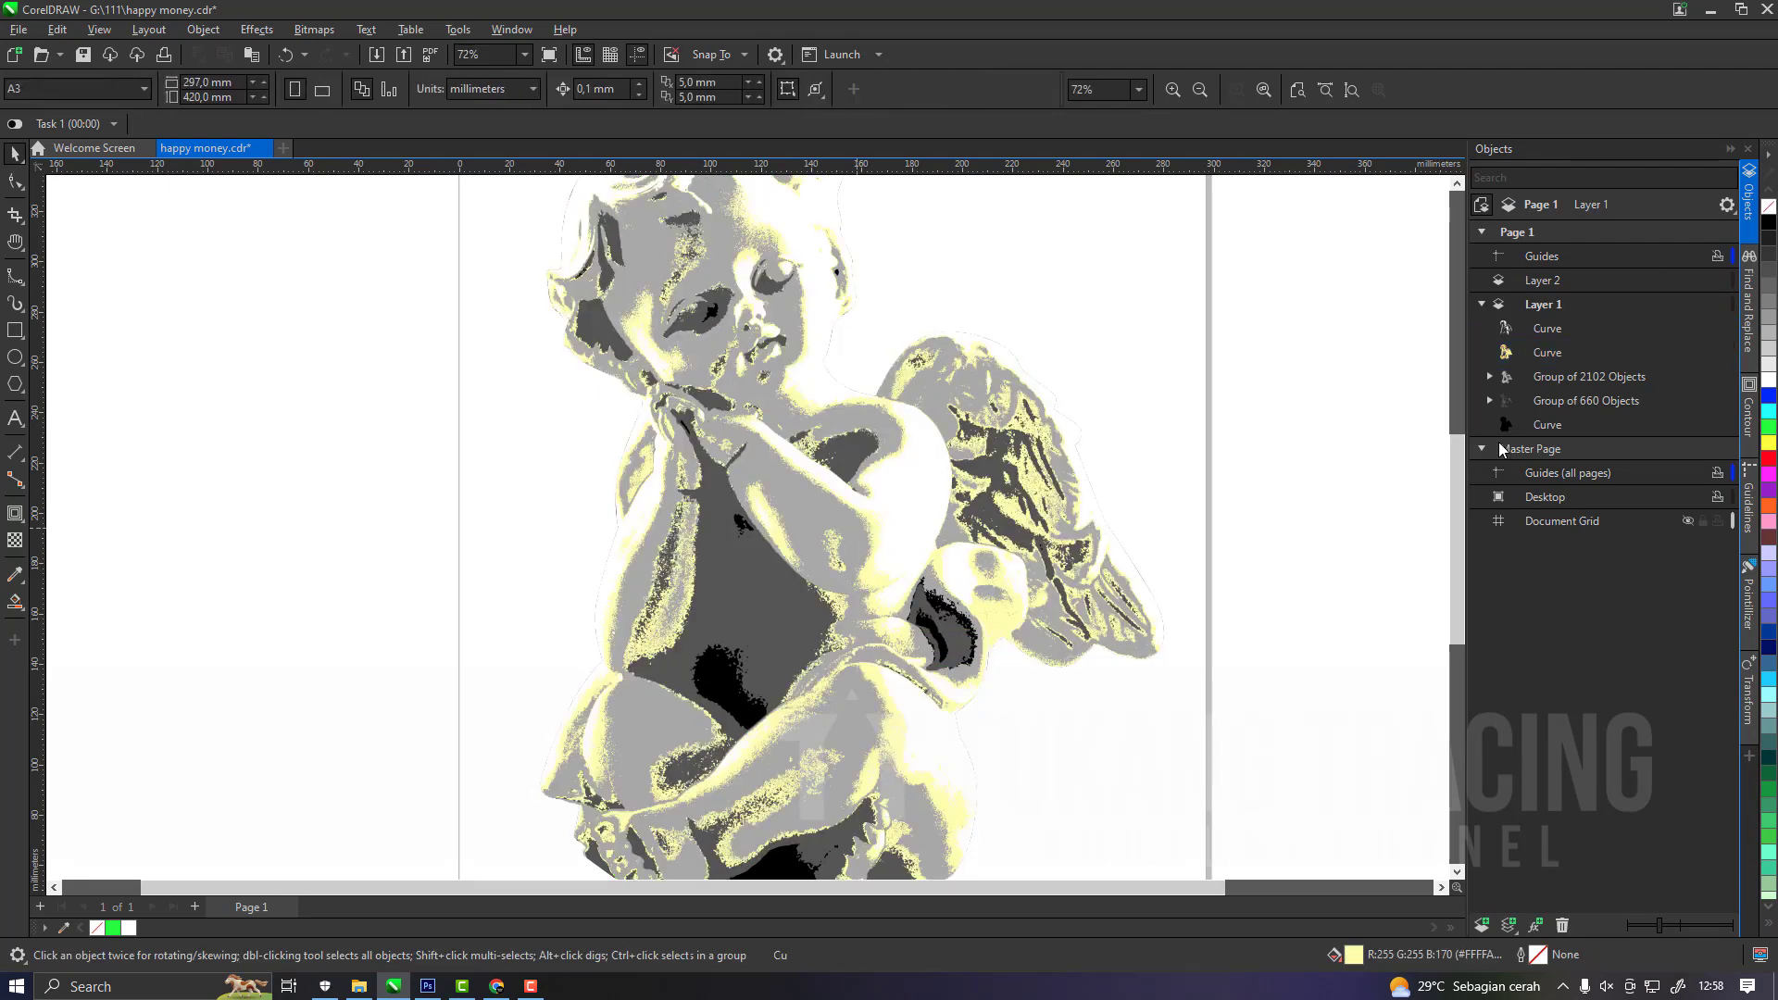
# Move the light grey trace group of 2102 objects from Layer 1 onto Layer 2 and hide Layer 1.
pyautogui.click(1645, 380)
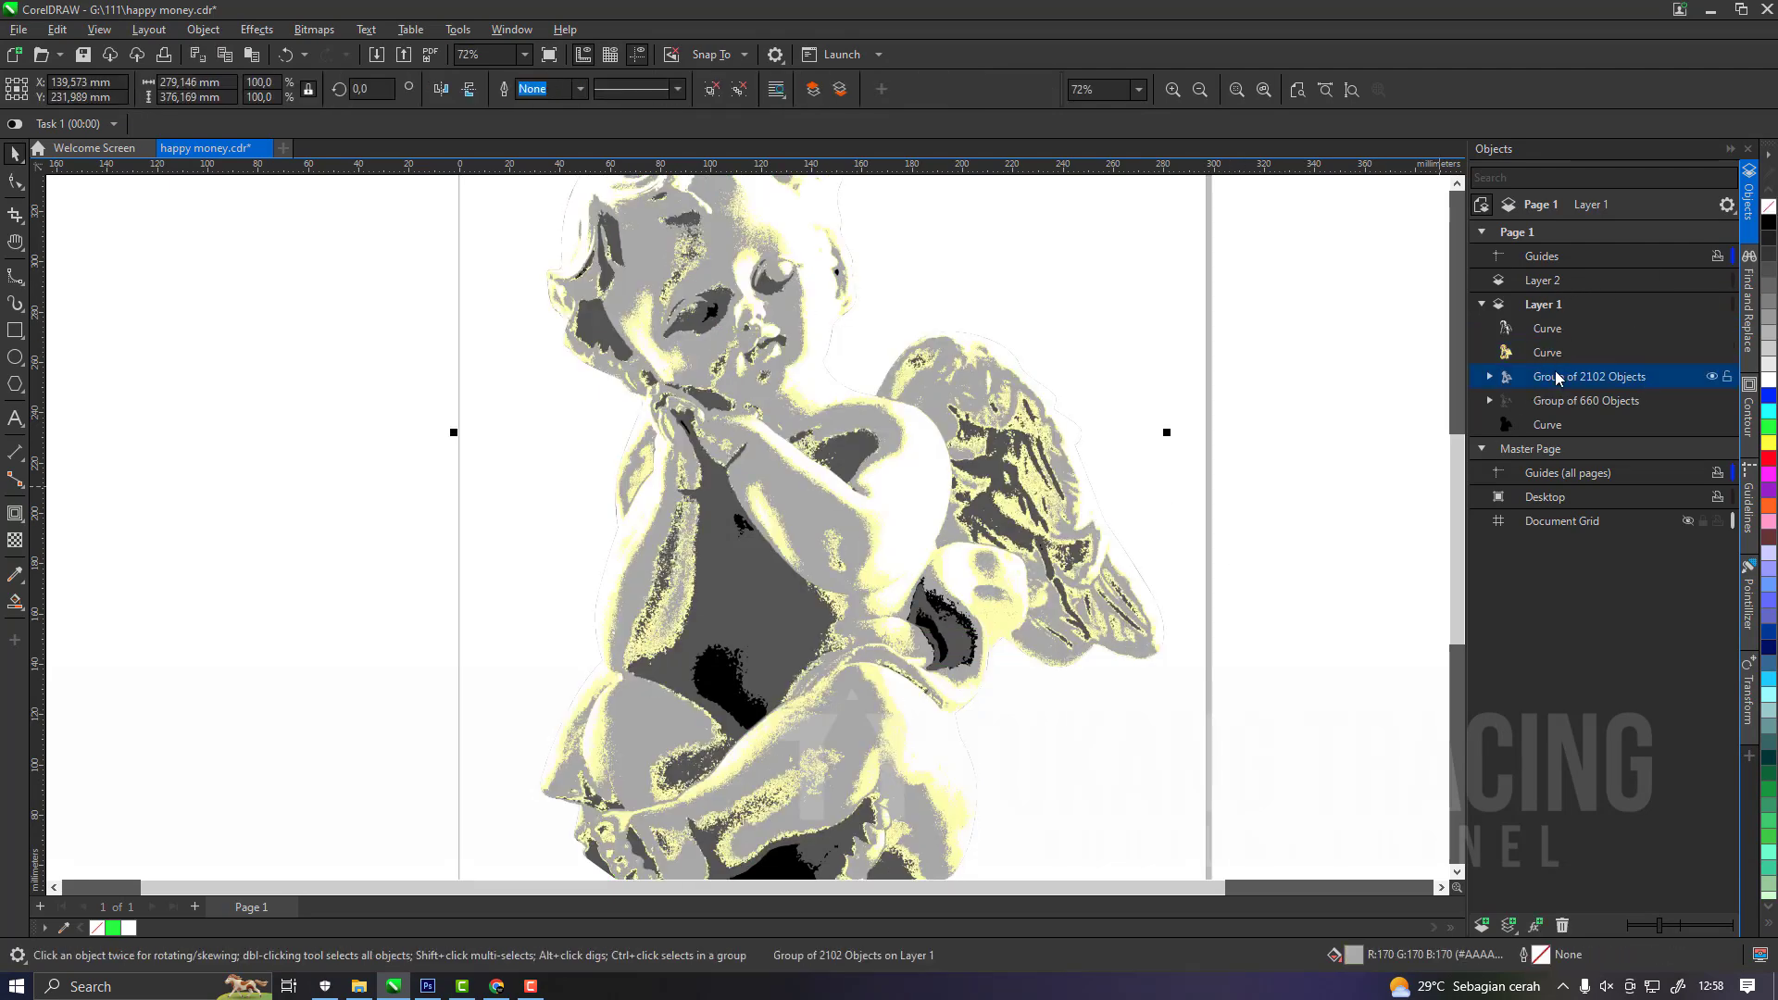
pyautogui.hotkey('ctrl', 'x')
pyautogui.click(1550, 282)
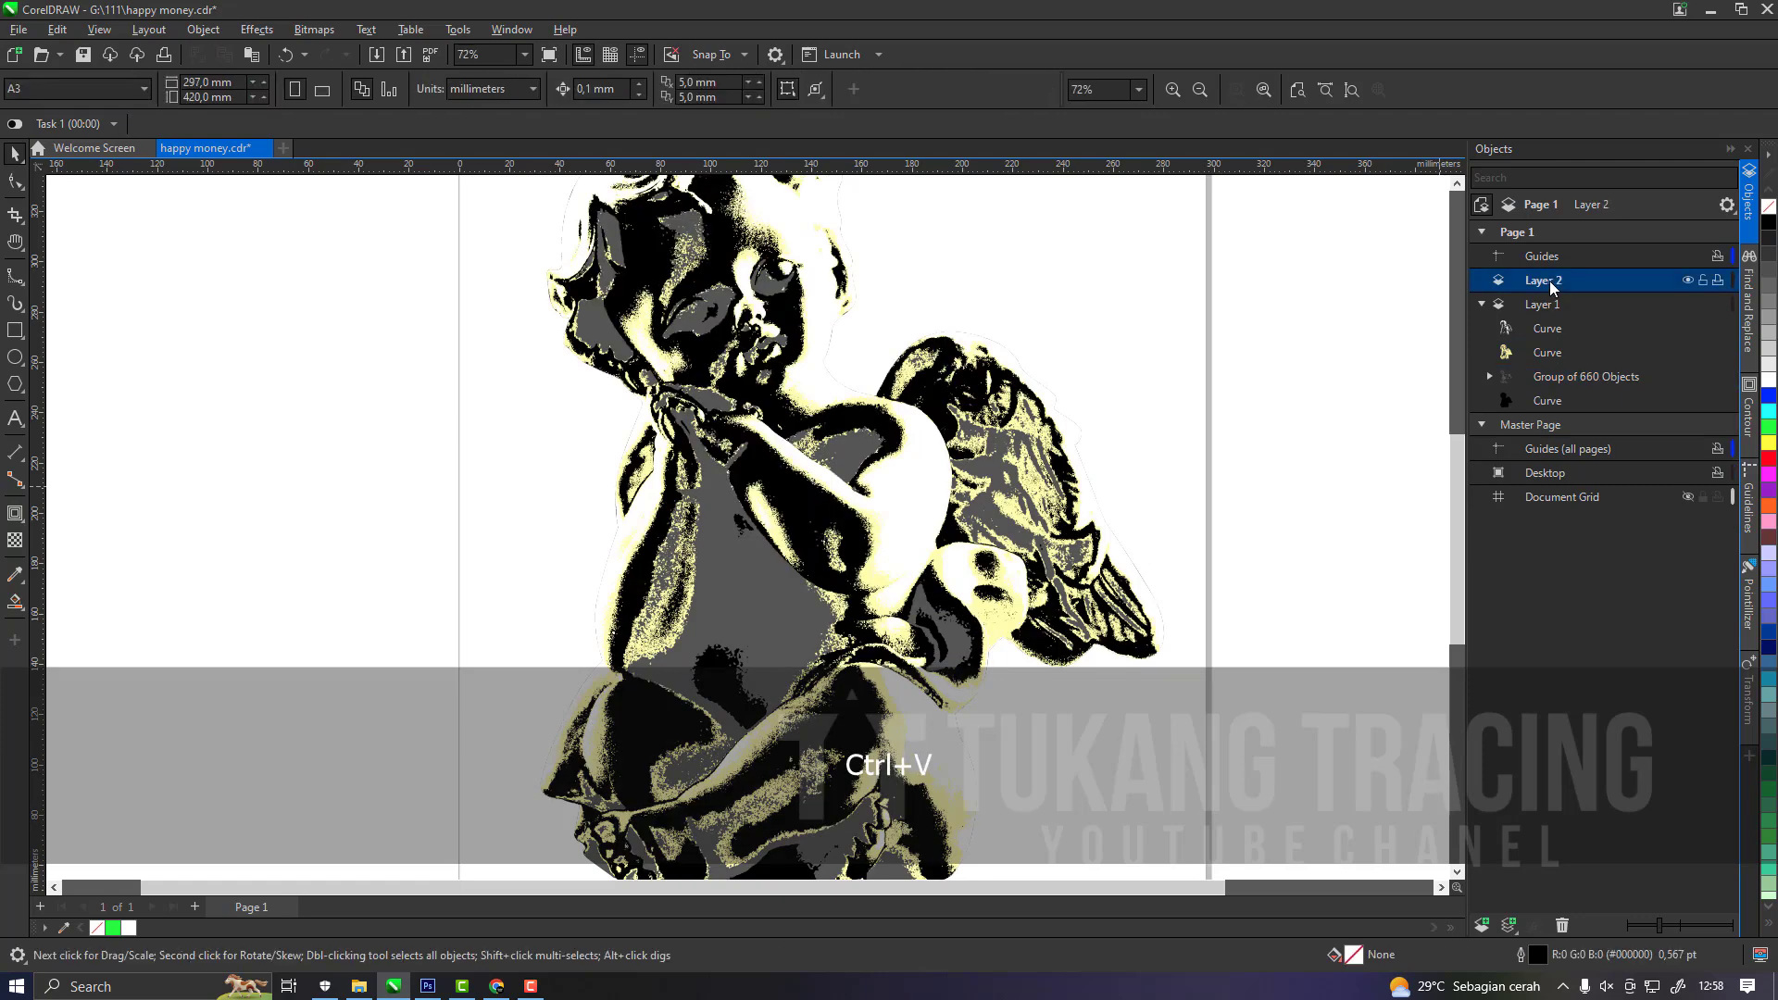
pyautogui.hotkey('ctrl', 'v')
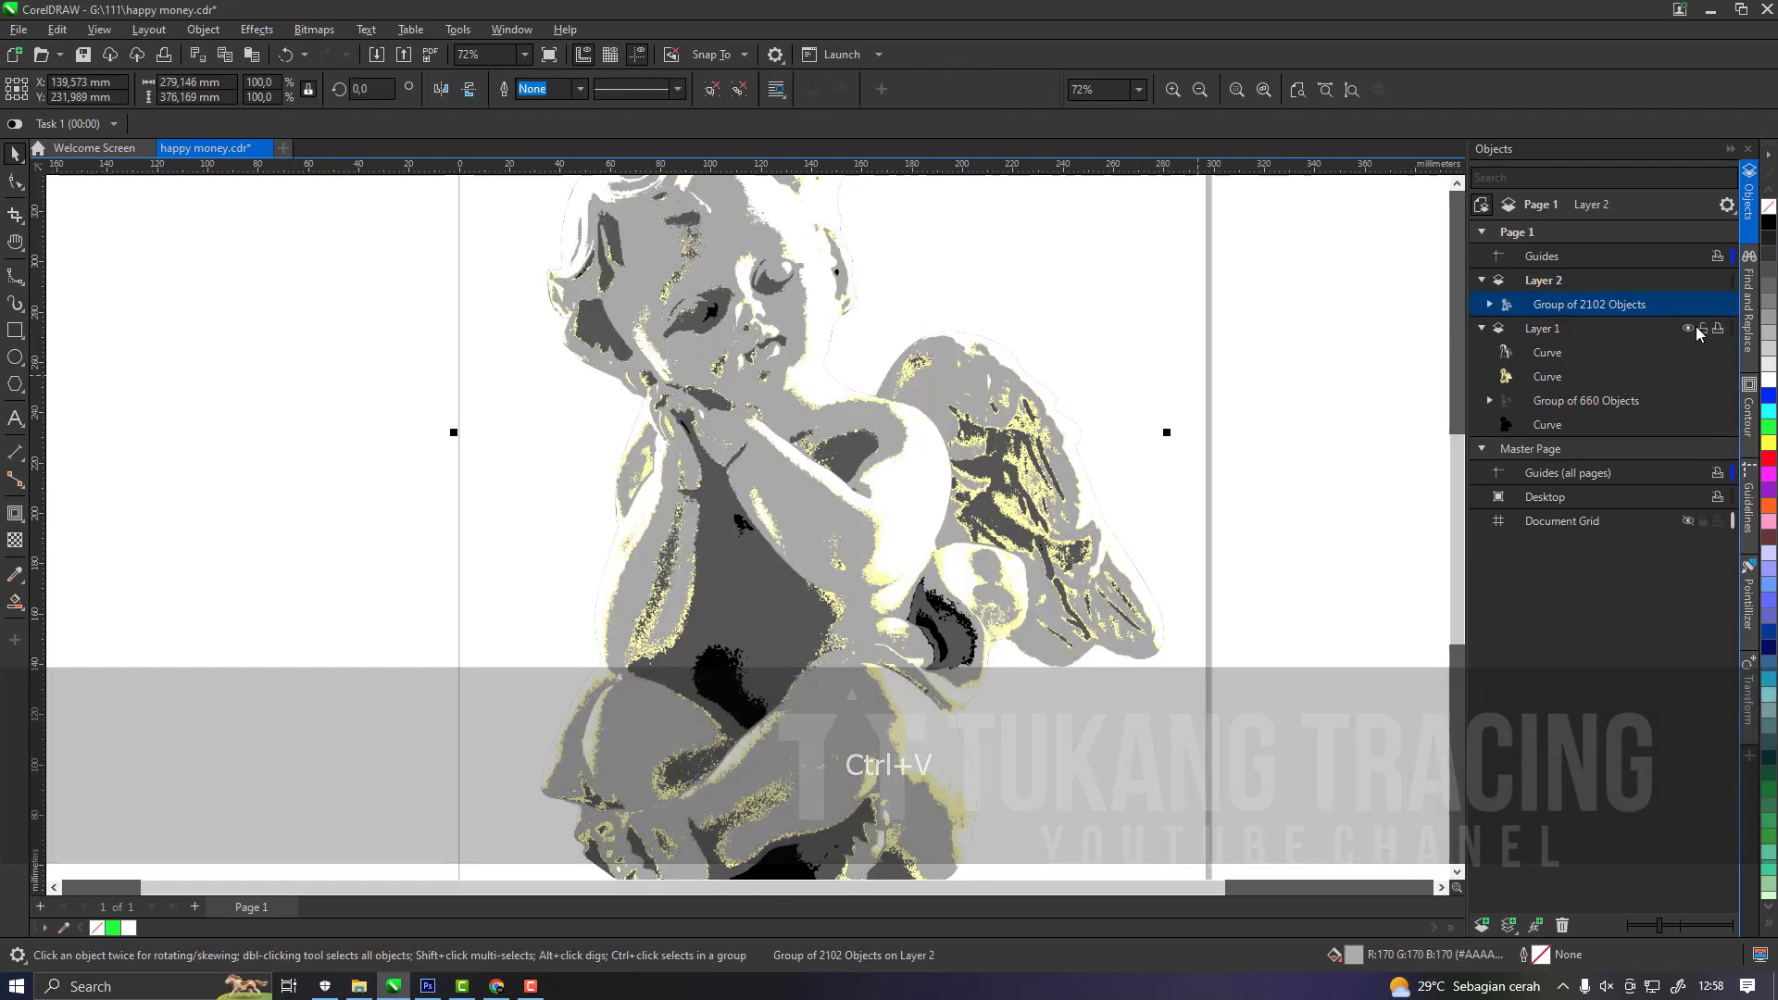
pyautogui.click(1703, 328)
# Ungroup the light grey trace and give all its curves a green outline.
pyautogui.click(740, 90)
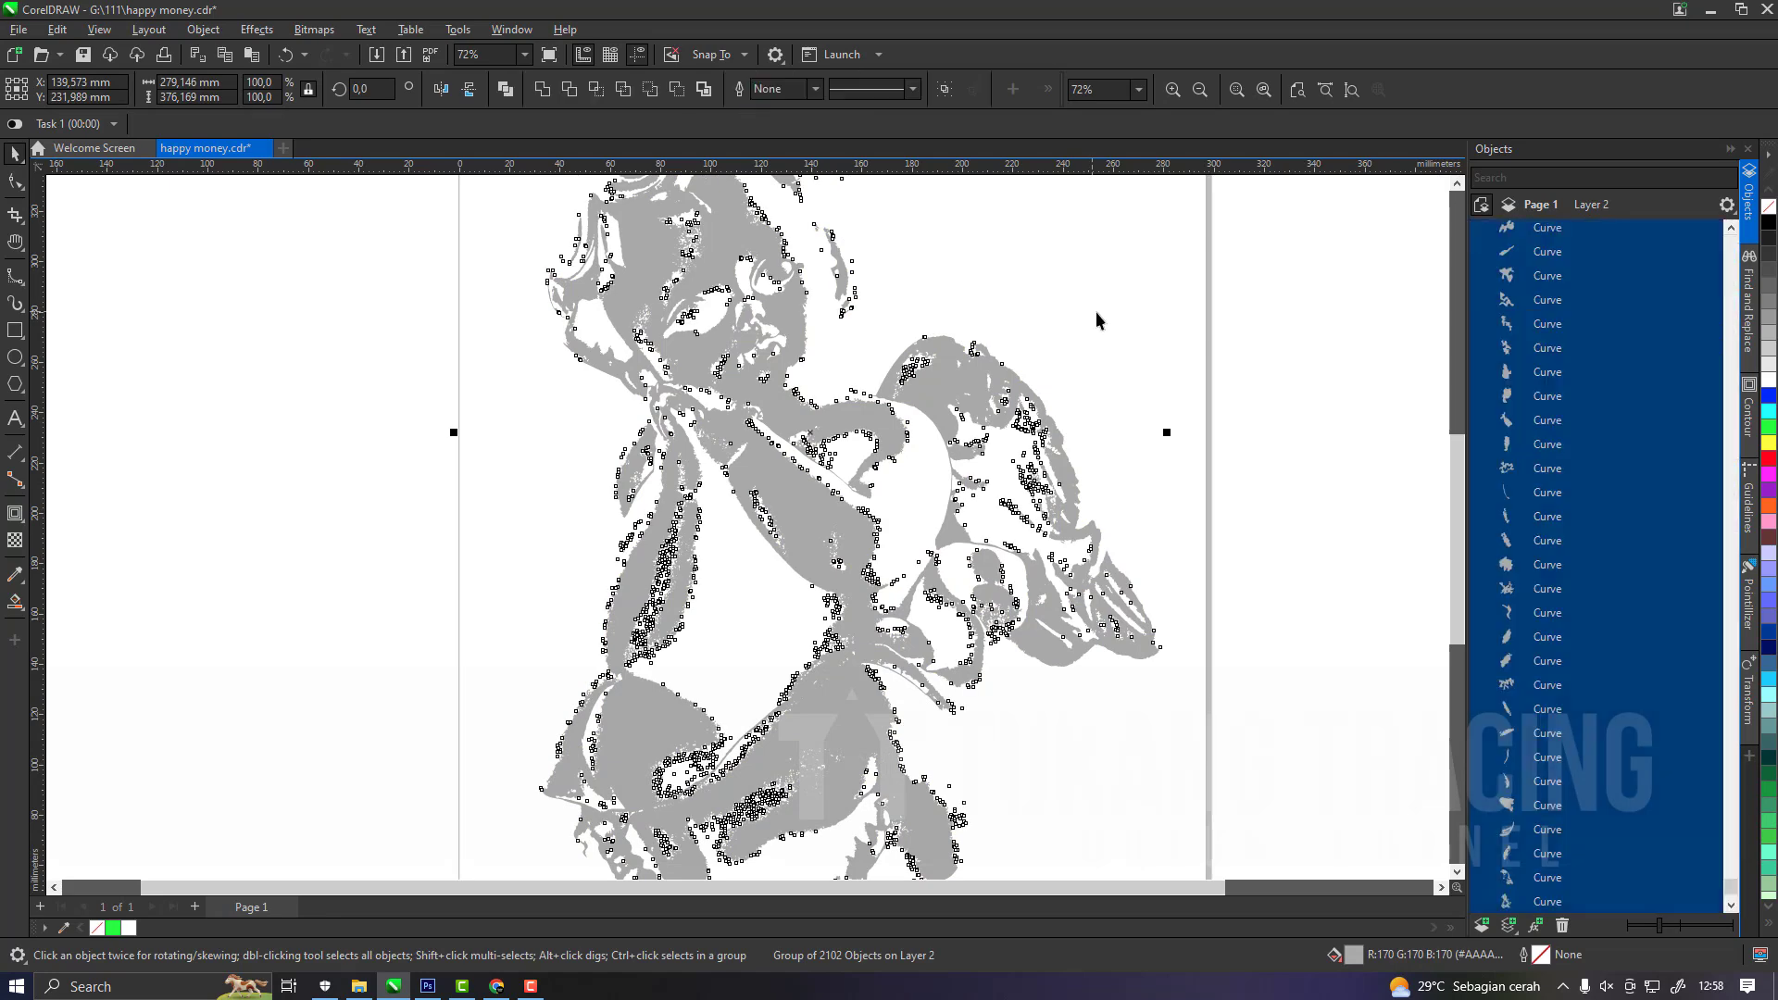
pyautogui.scroll(-2, 1175, 484)
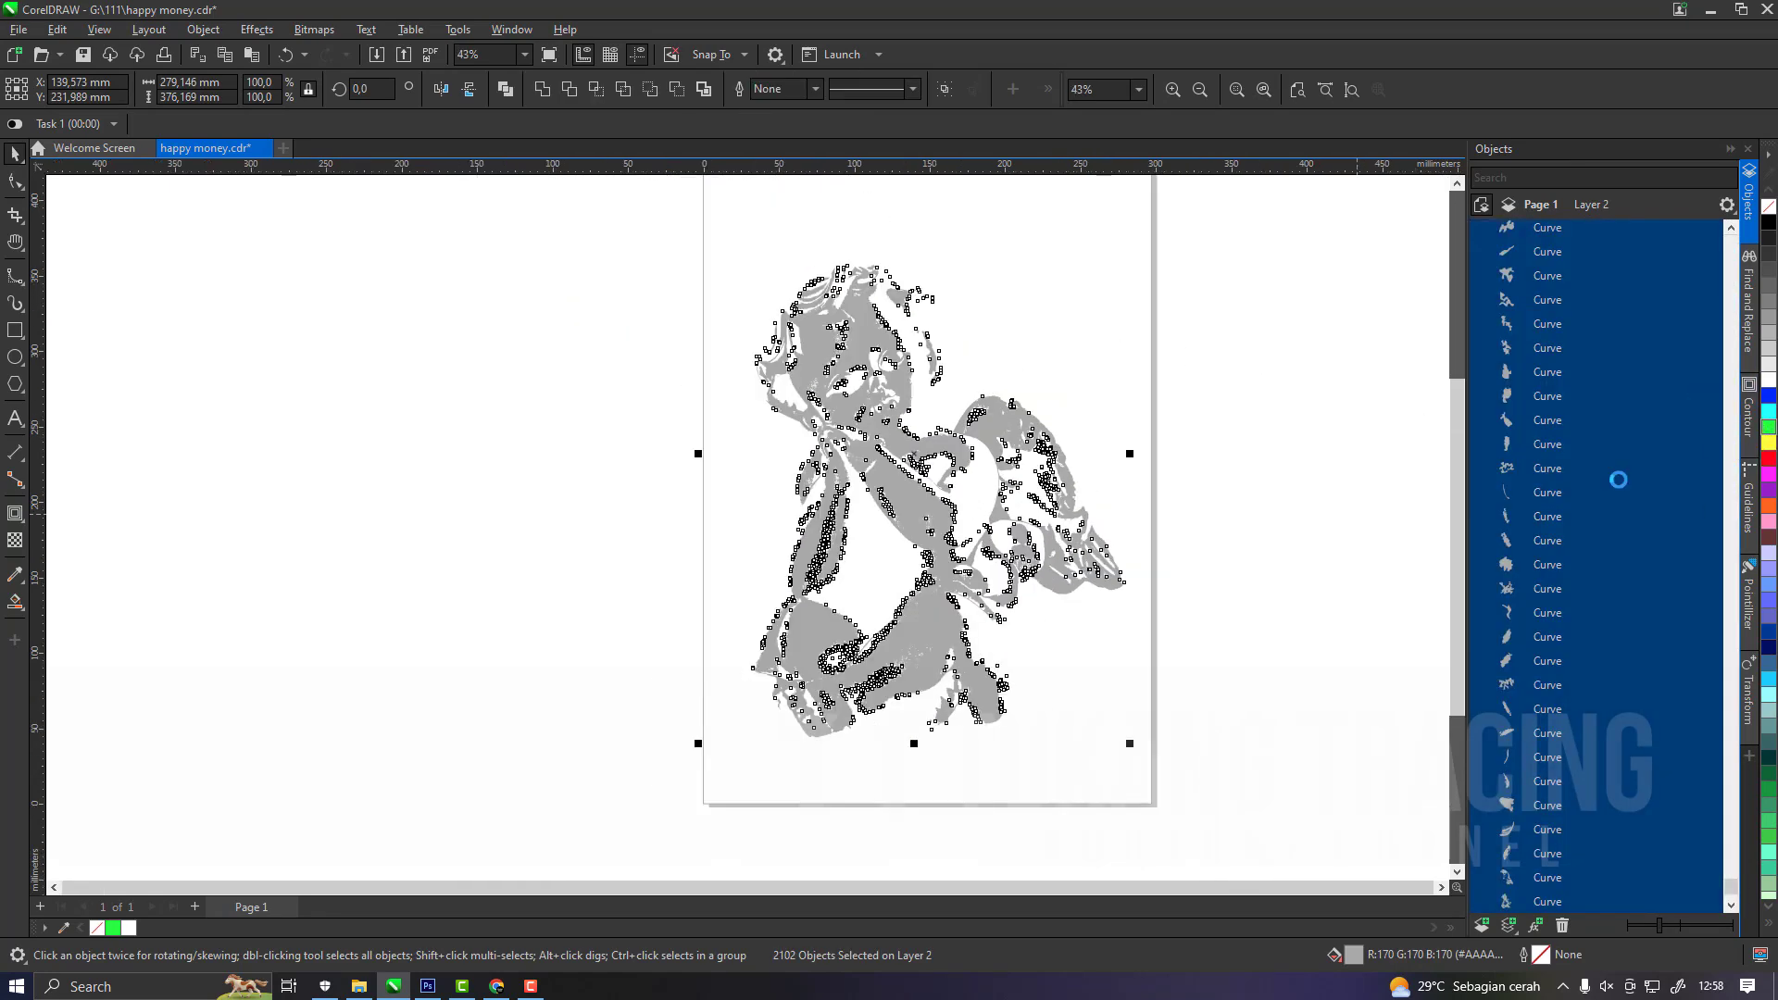
pyautogui.click(785, 252)
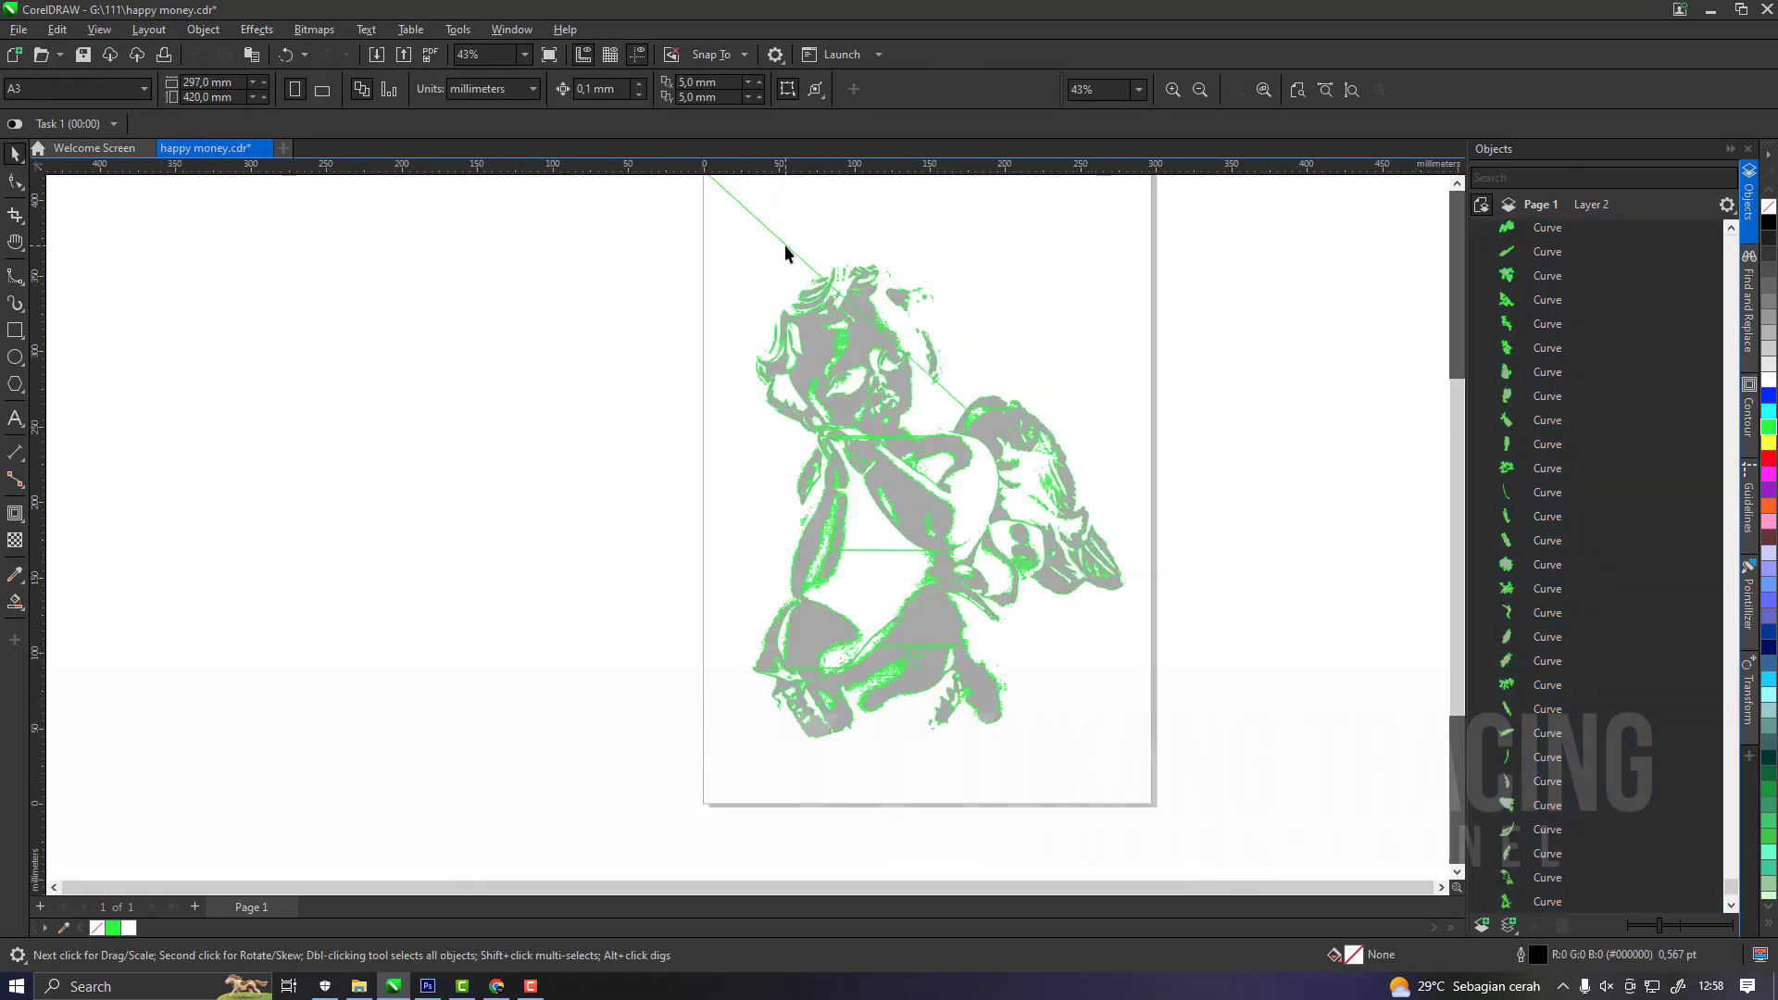
# Delete the stray light grey curve whose diagonal line runs from the wing past the head to the page corner.
pyautogui.click(785, 248)
pyautogui.press('Delete')
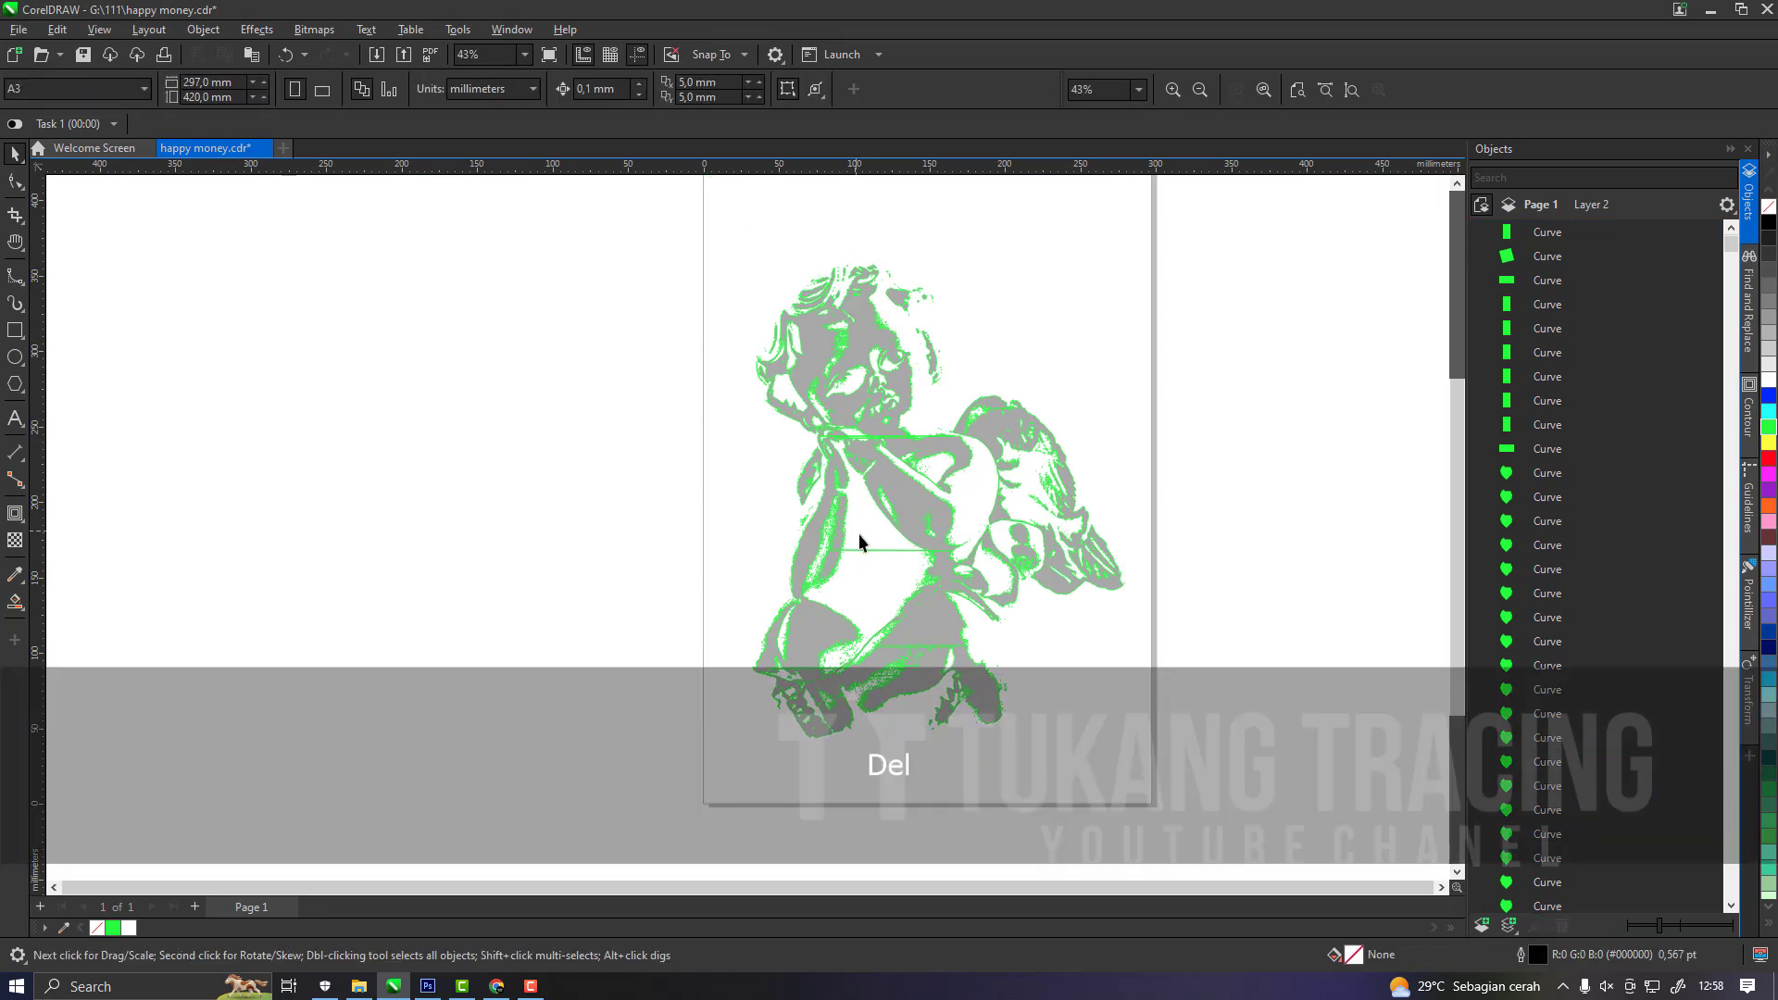
pyautogui.click(859, 548)
# Combine all light grey curves into one curve and remove its outline.
pyautogui.hotkey('ctrl', 'a')
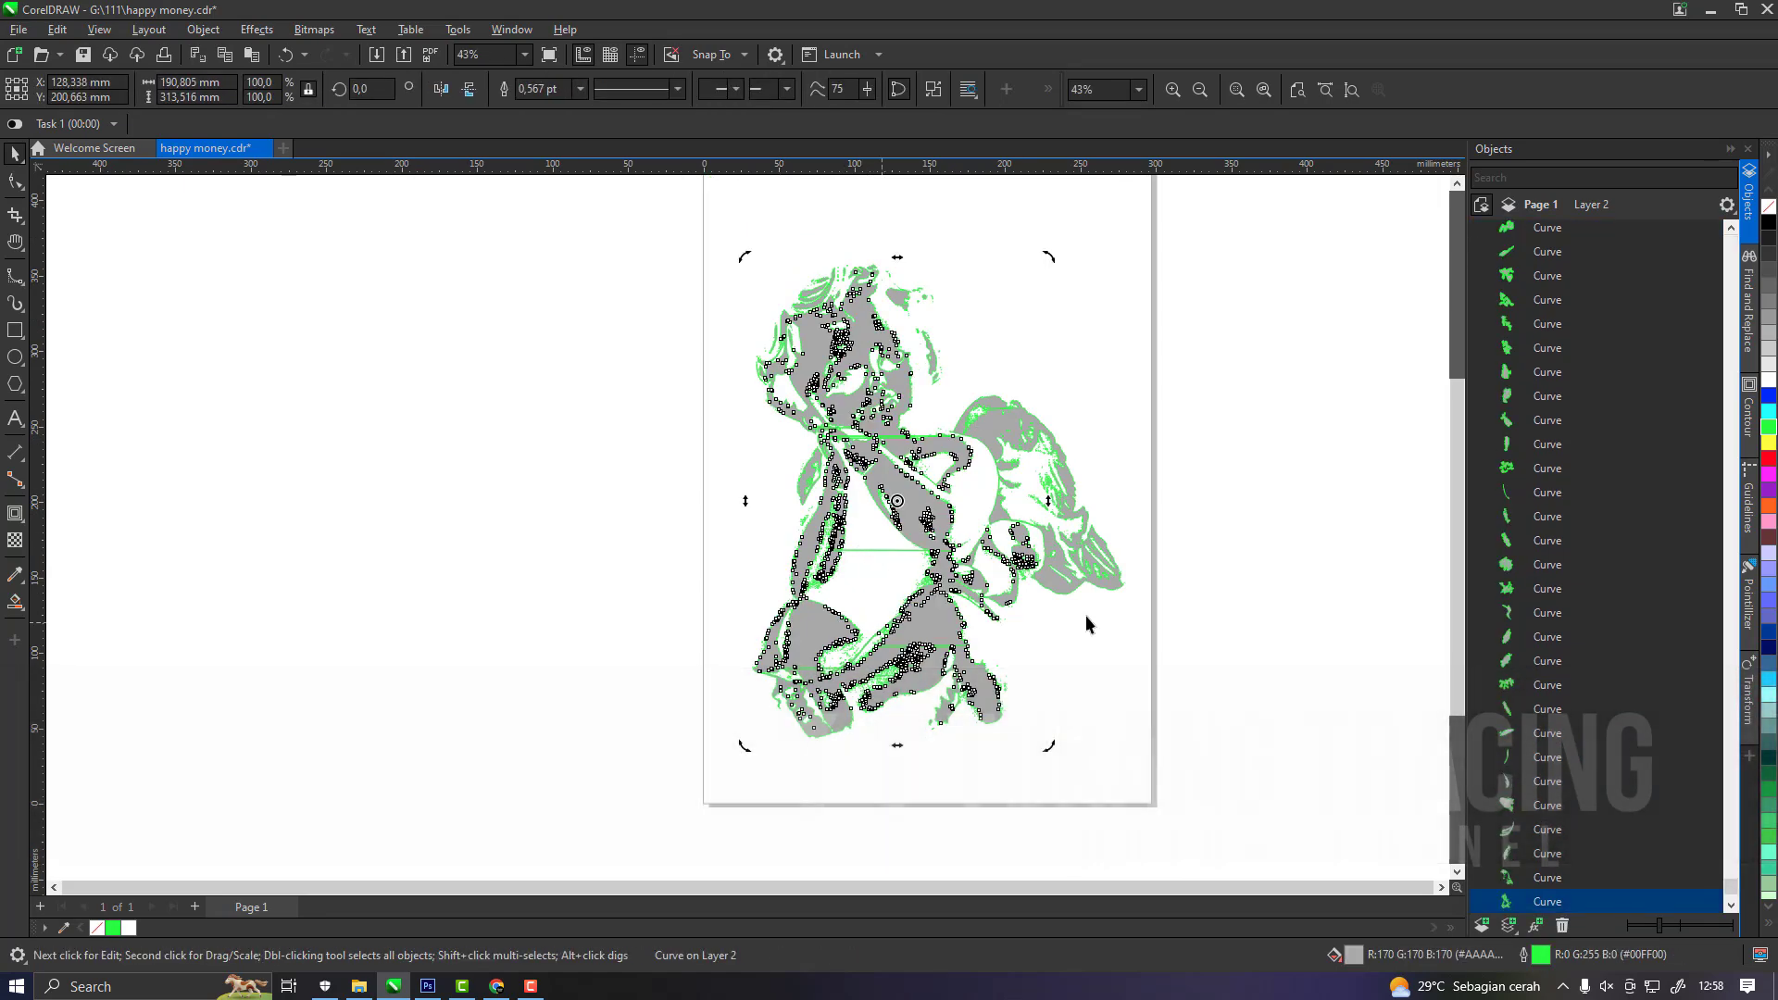
pyautogui.hotkey('ctrl', 'l')
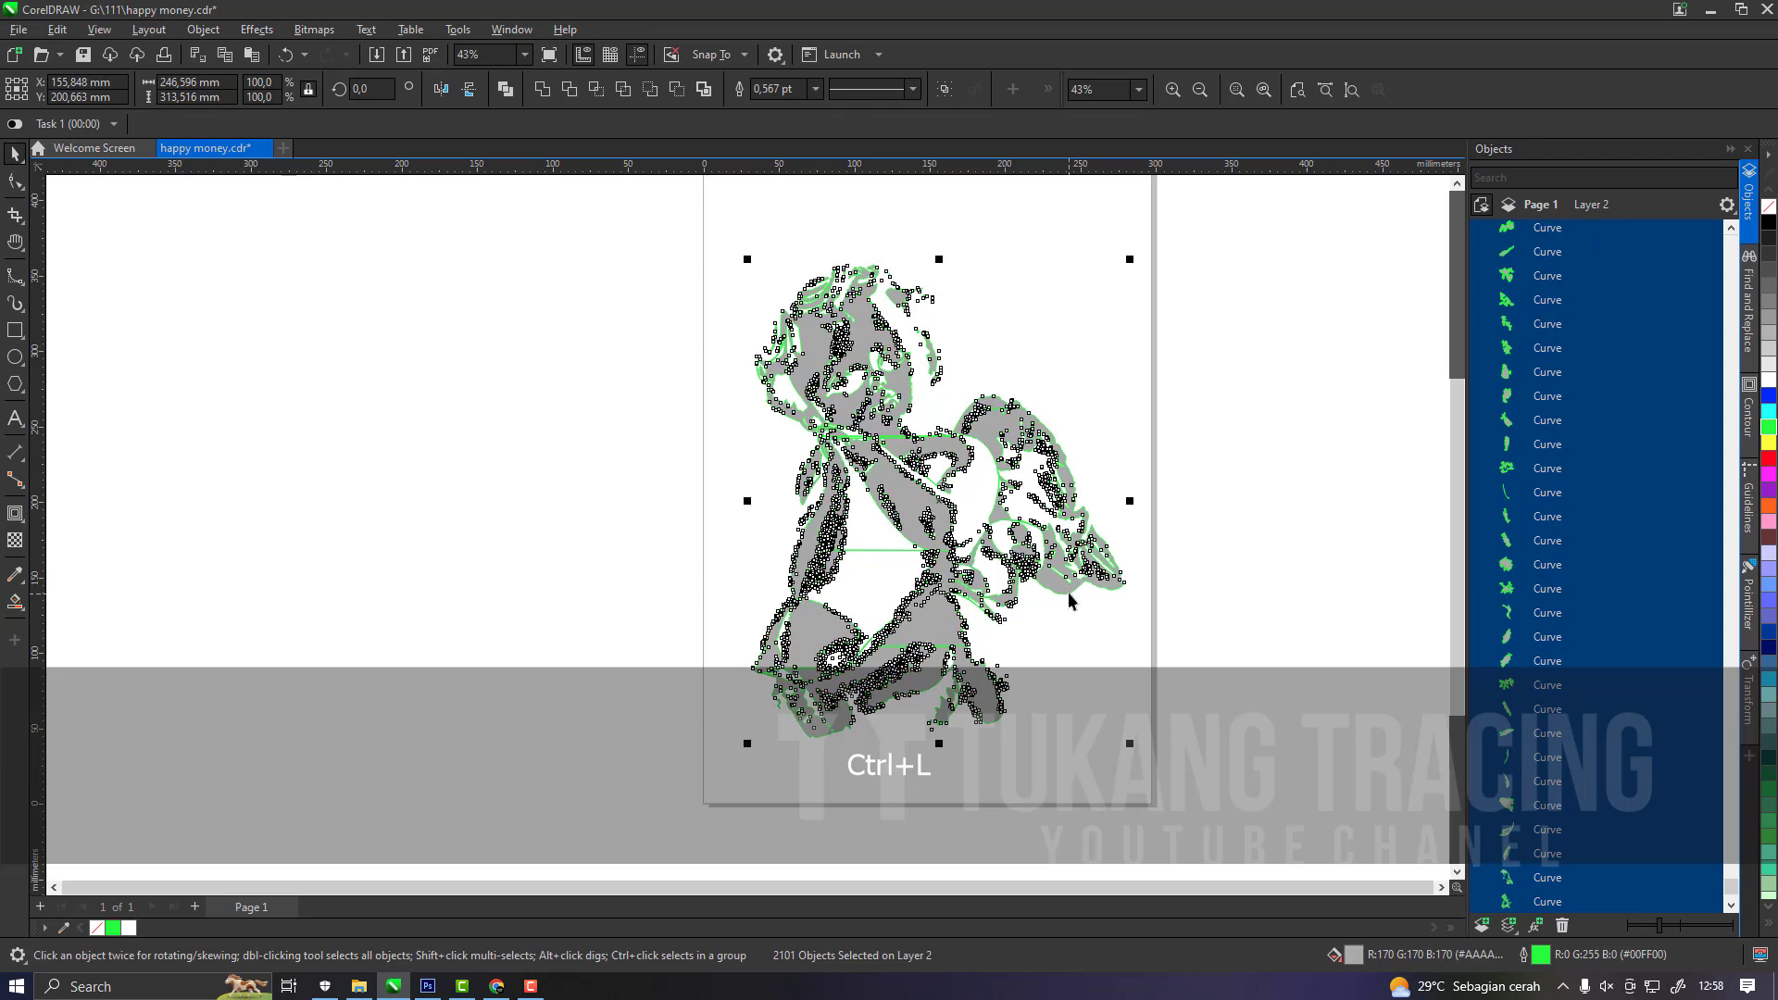
pyautogui.rightClick(1769, 207)
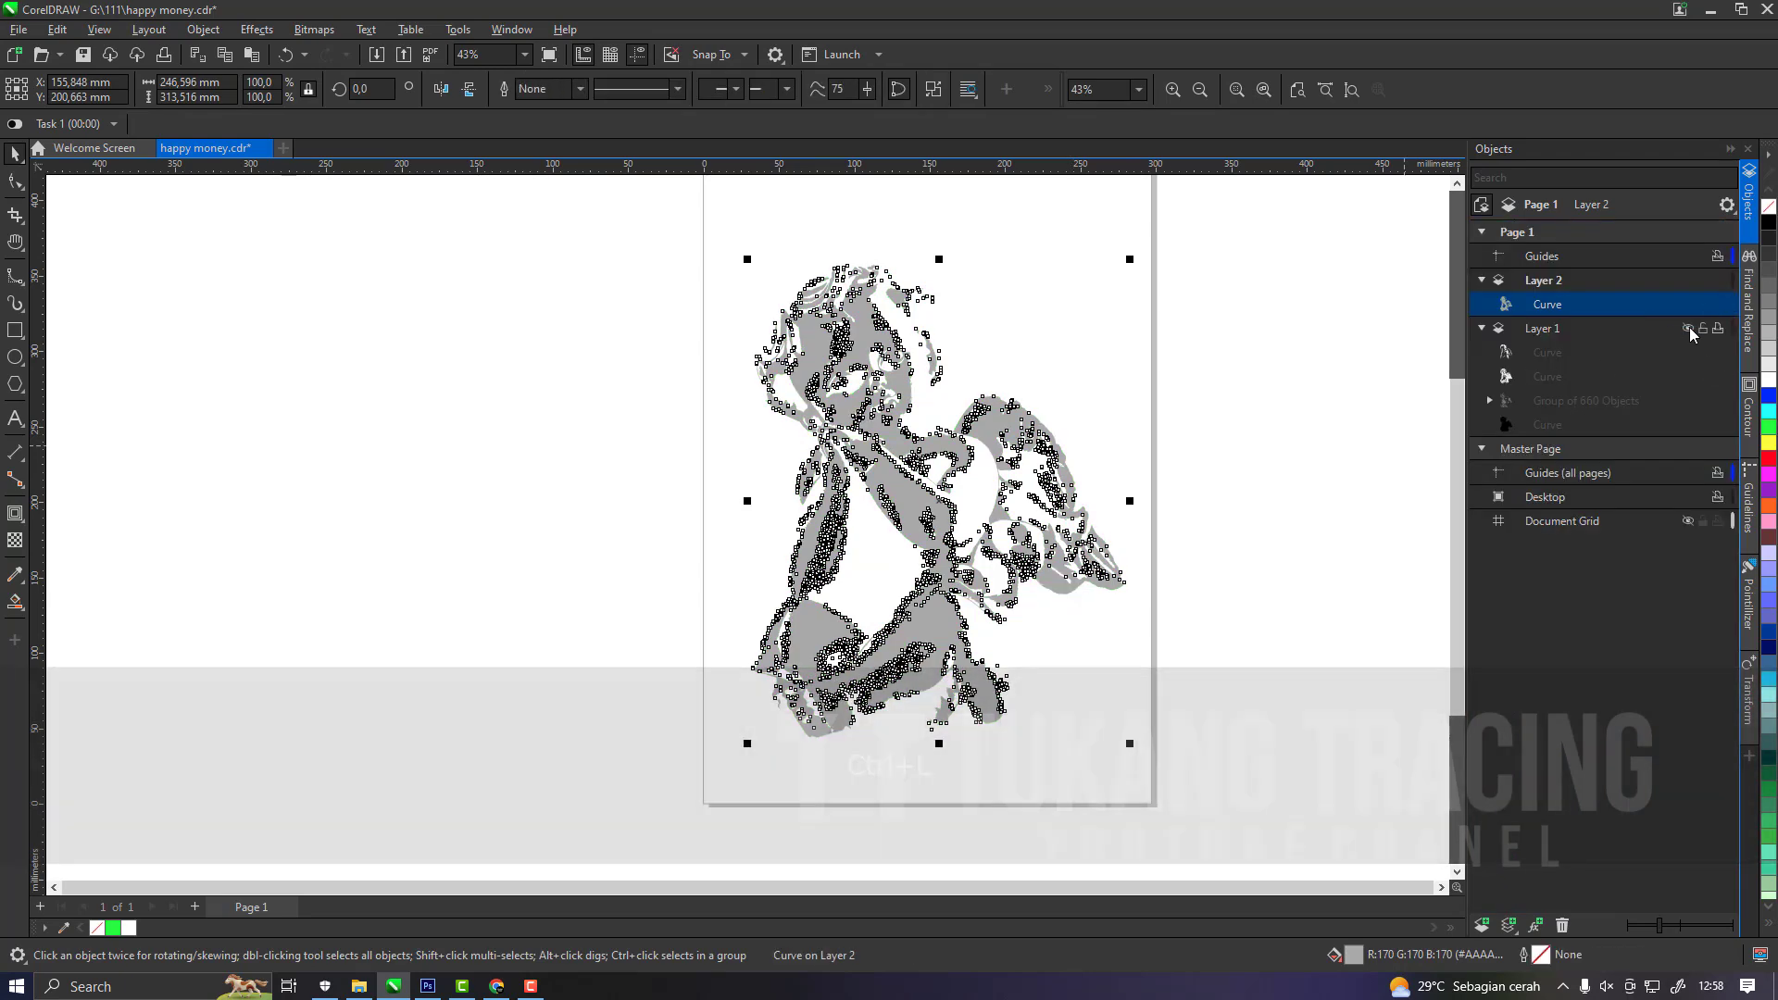
# Return the light grey curve to the visible Layer 1 below the pale yellow curve, and move the dark grey trace group onto Layer 2.
pyautogui.moveTo(1581, 386); pyautogui.dragTo(1579, 388)
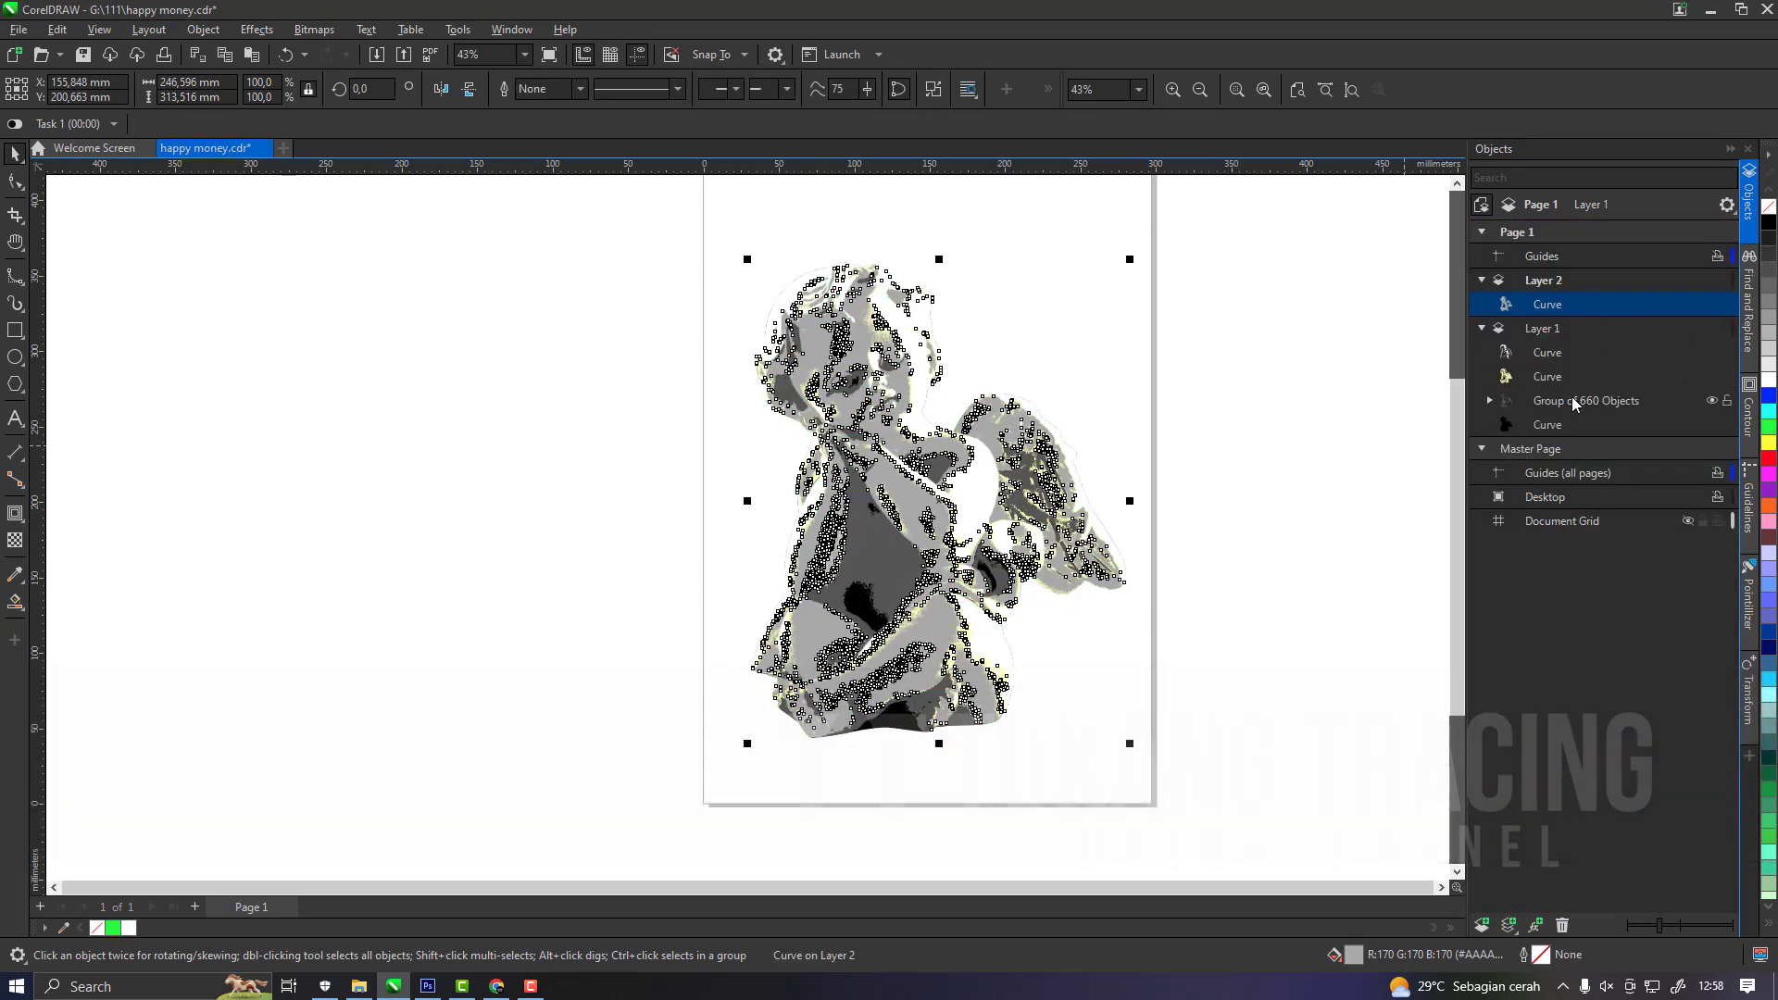
pyautogui.click(1556, 410)
pyautogui.moveTo(1564, 281); pyautogui.dragTo(1565, 281)
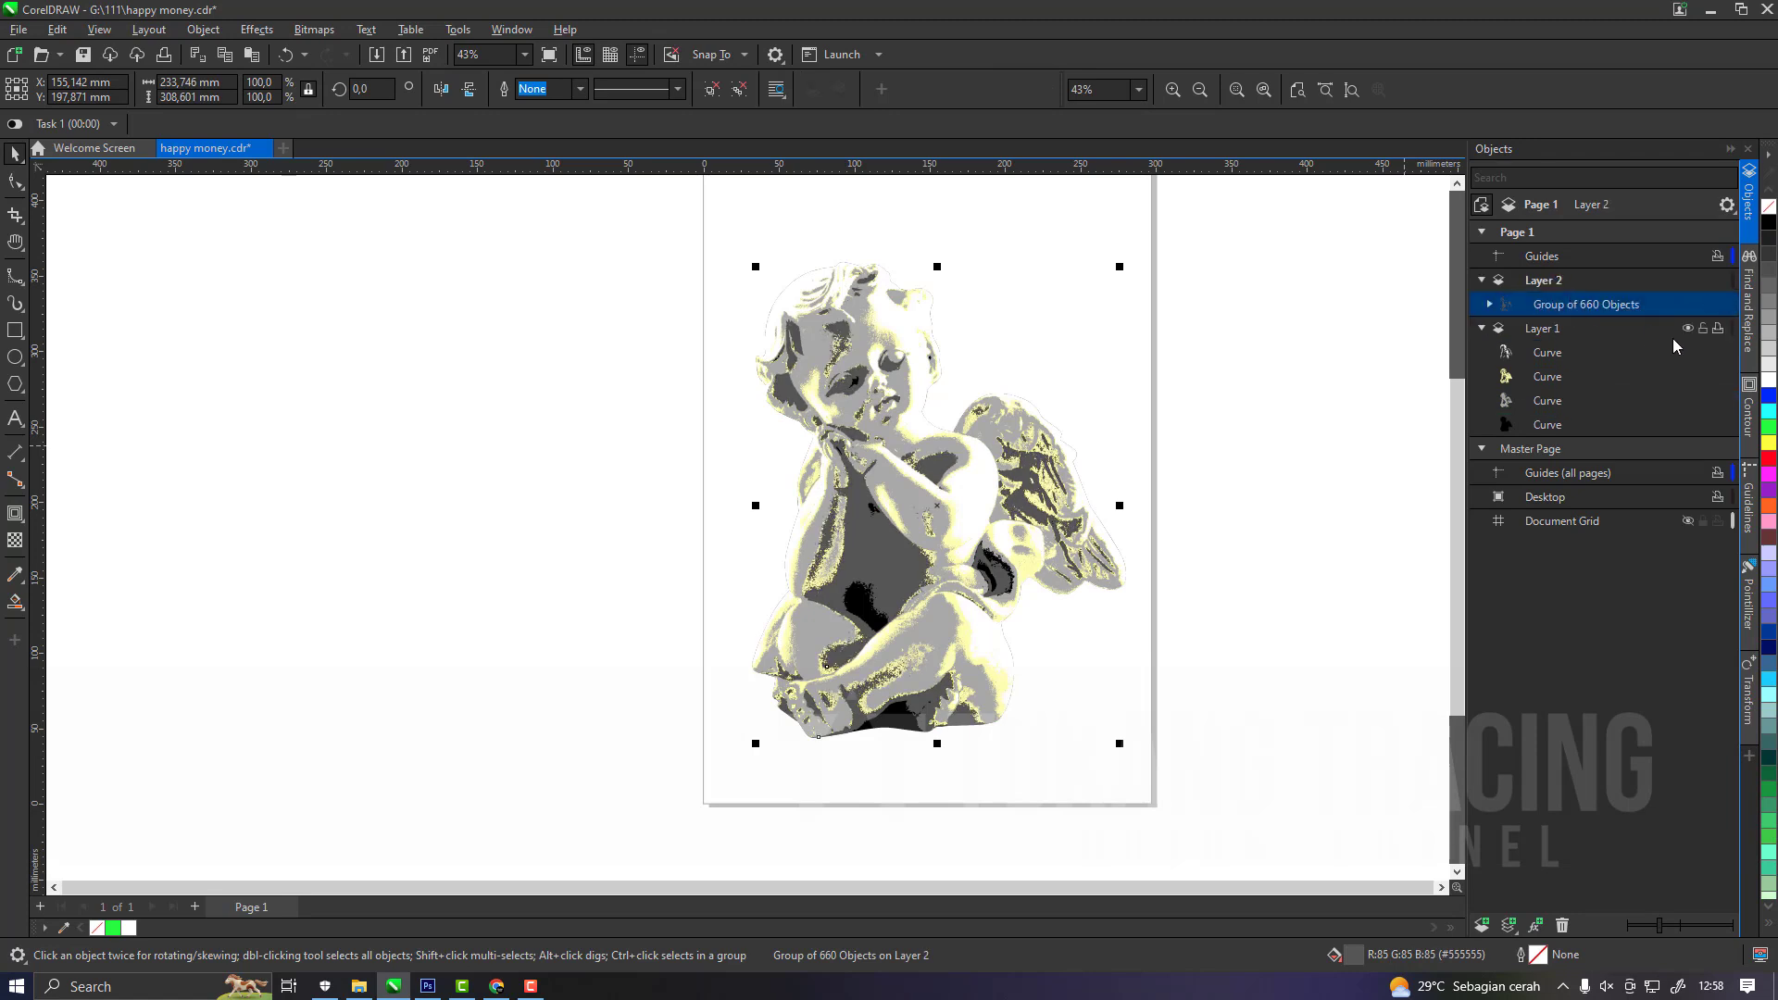
# Ungroup the dark grey trace with a green outline on its curves, and combine them all into one curve.
pyautogui.click(741, 89)
pyautogui.rightClick(1770, 430)
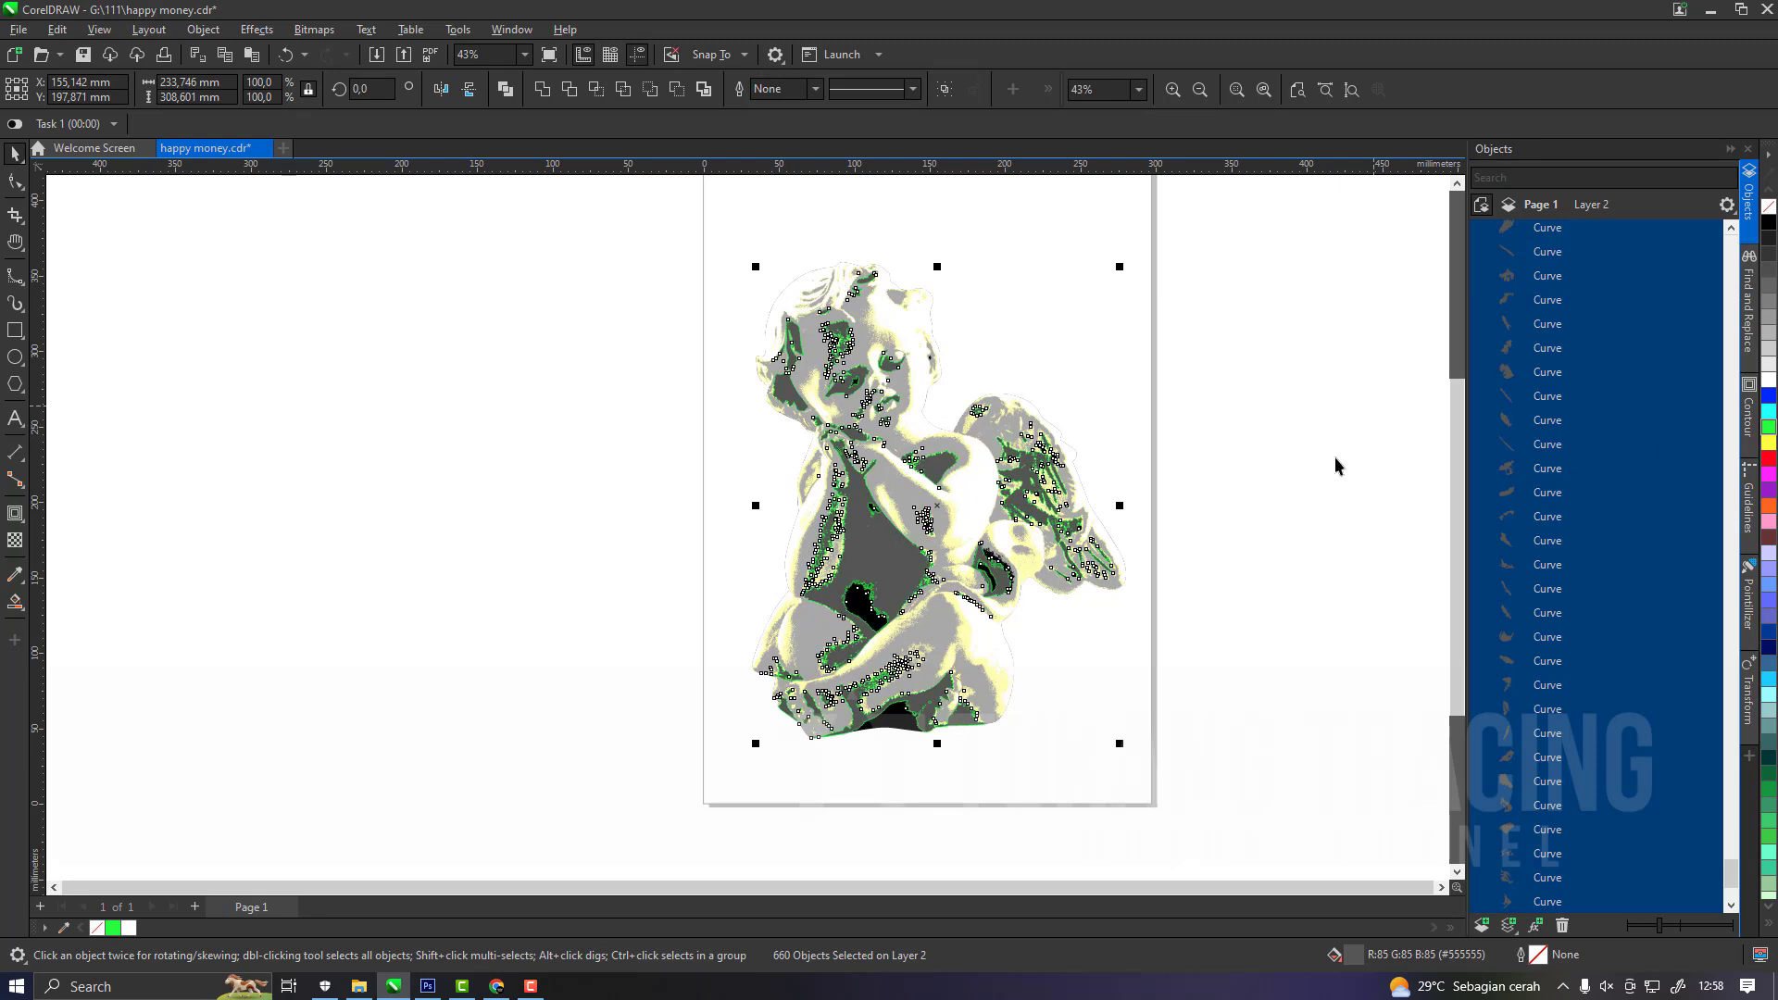
pyautogui.press('ctrl')
pyautogui.hotkey('ctrl', 'l')
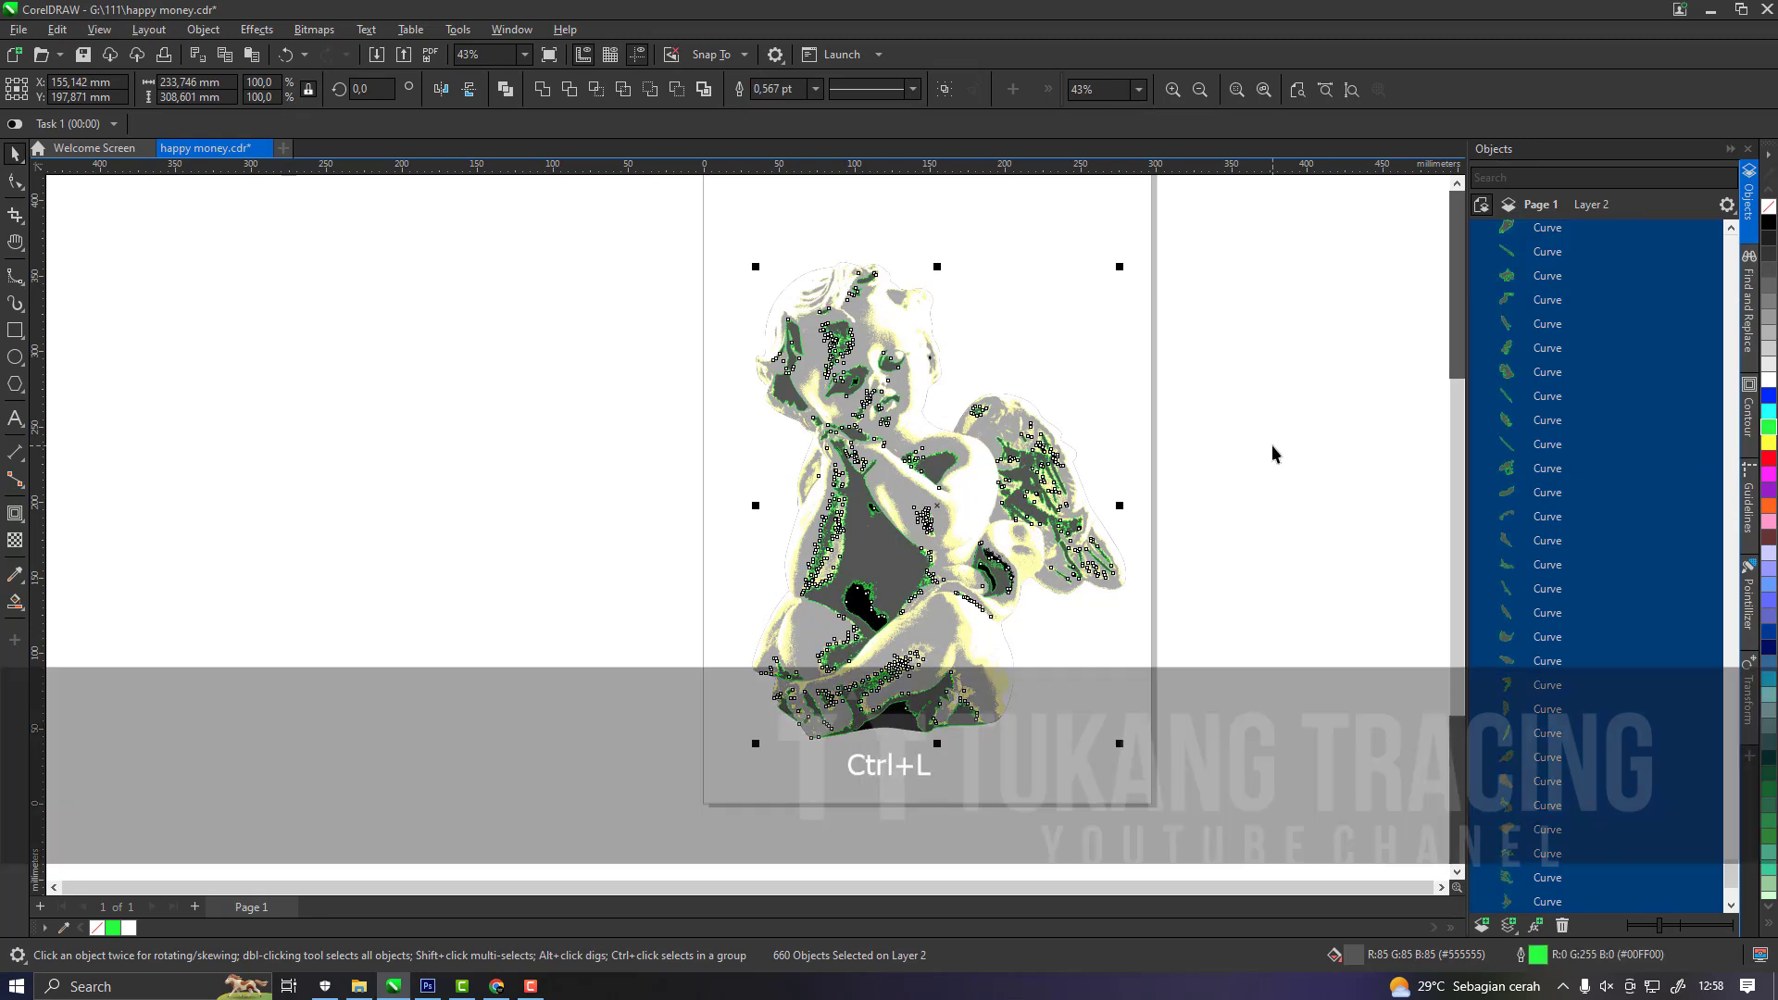
# Move the combined dark grey curve to Layer 1 directly above the black curve, and remove its green outline.
pyautogui.hotkey('ctrl', 'g')
pyautogui.click(1705, 329)
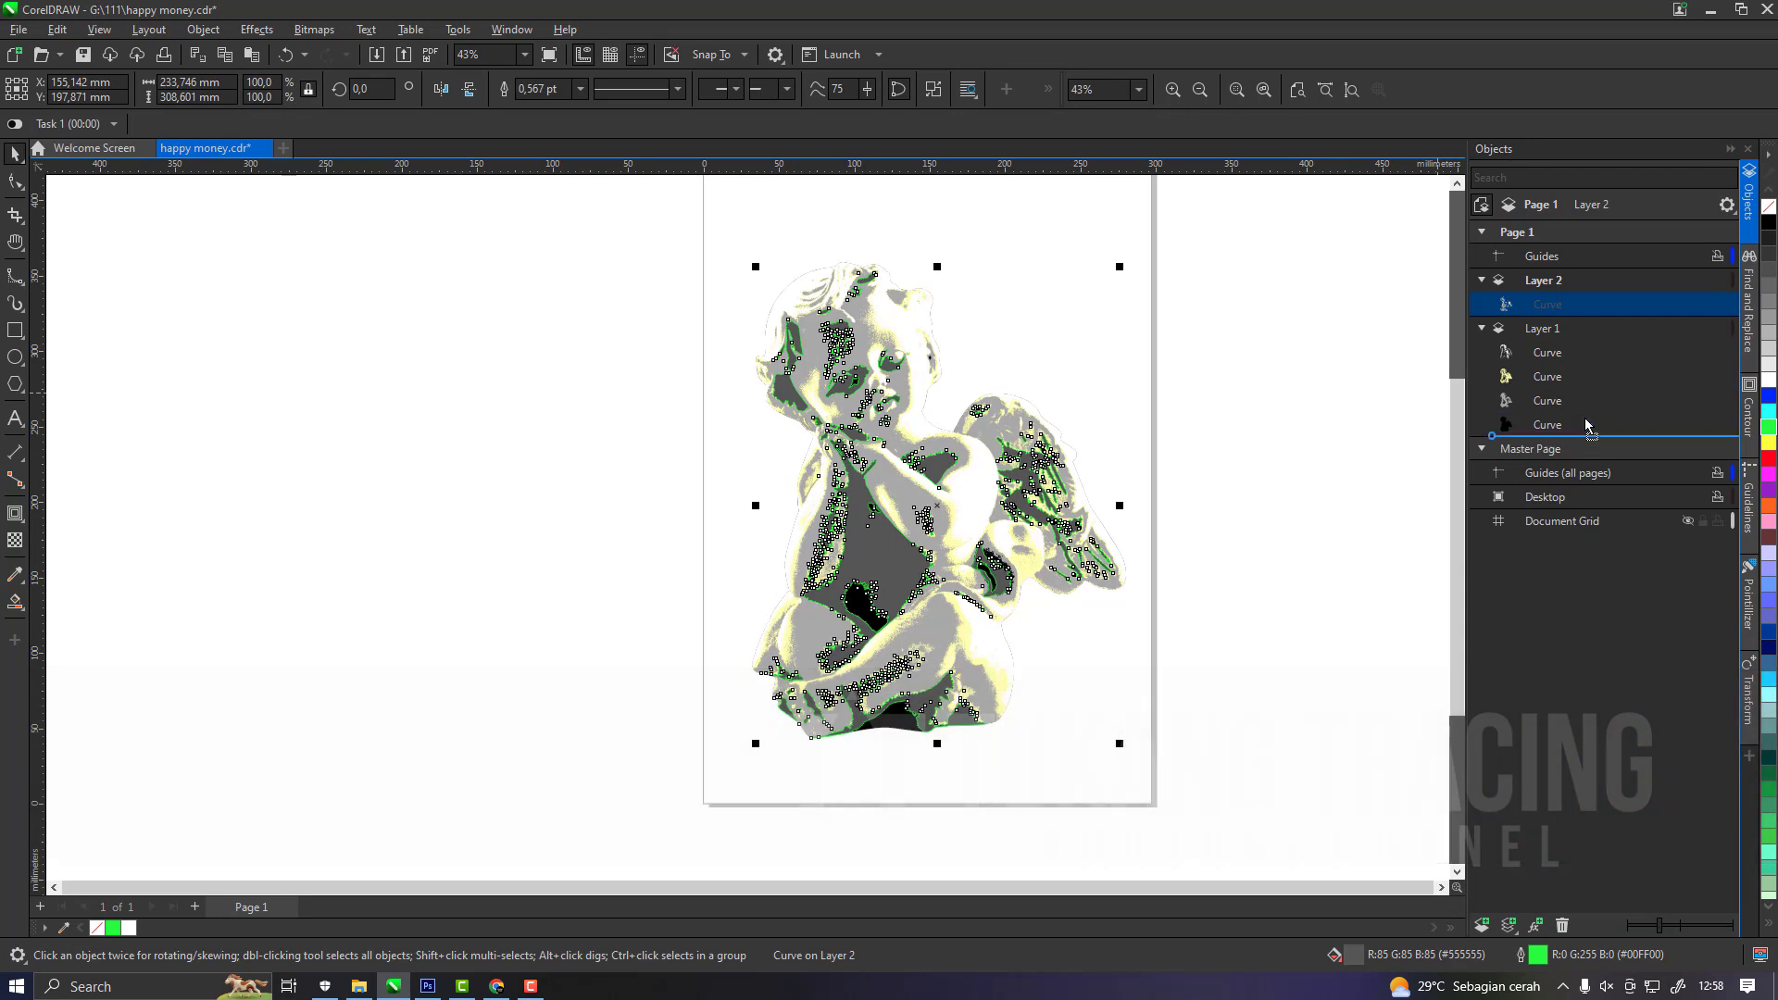
pyautogui.moveTo(1587, 424); pyautogui.dragTo(1587, 424)
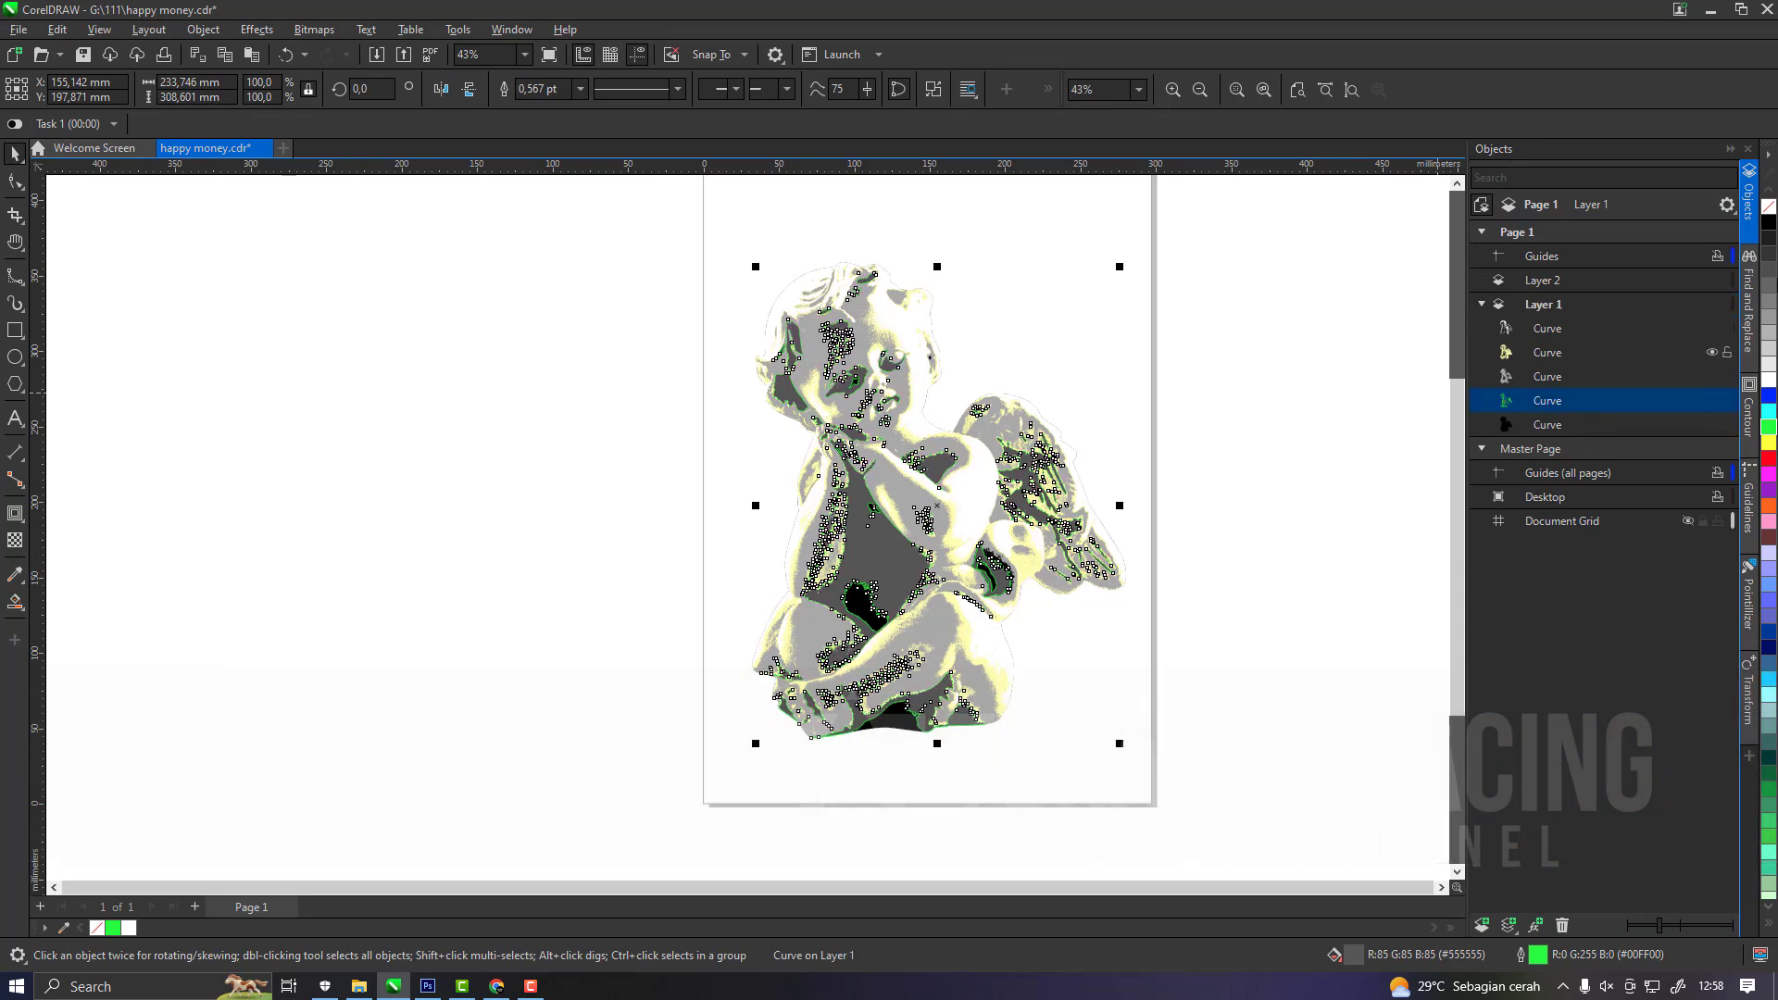
pyautogui.scroll(-2, 908, 461)
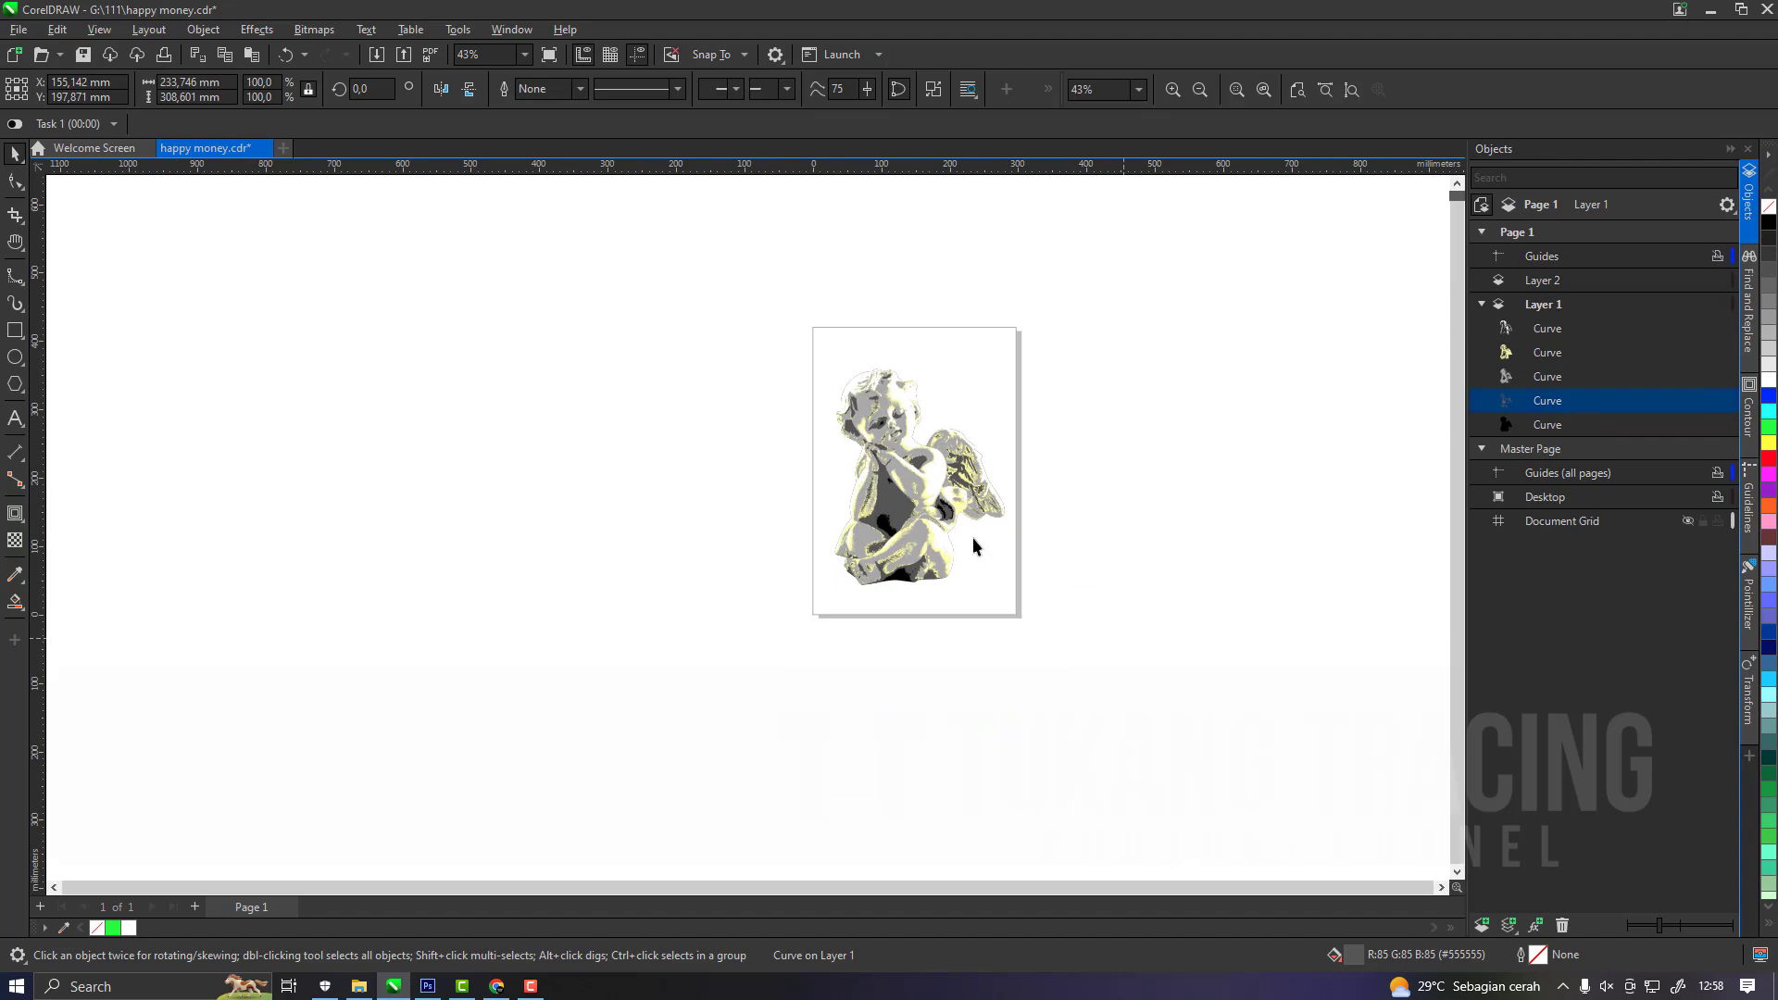
# Group the five tone curves of the cherub and check the traced edges up close.
pyautogui.moveTo(1124, 639); pyautogui.dragTo(718, 320)
pyautogui.scroll(2, 934, 472)
pyautogui.scroll(4, 934, 474)
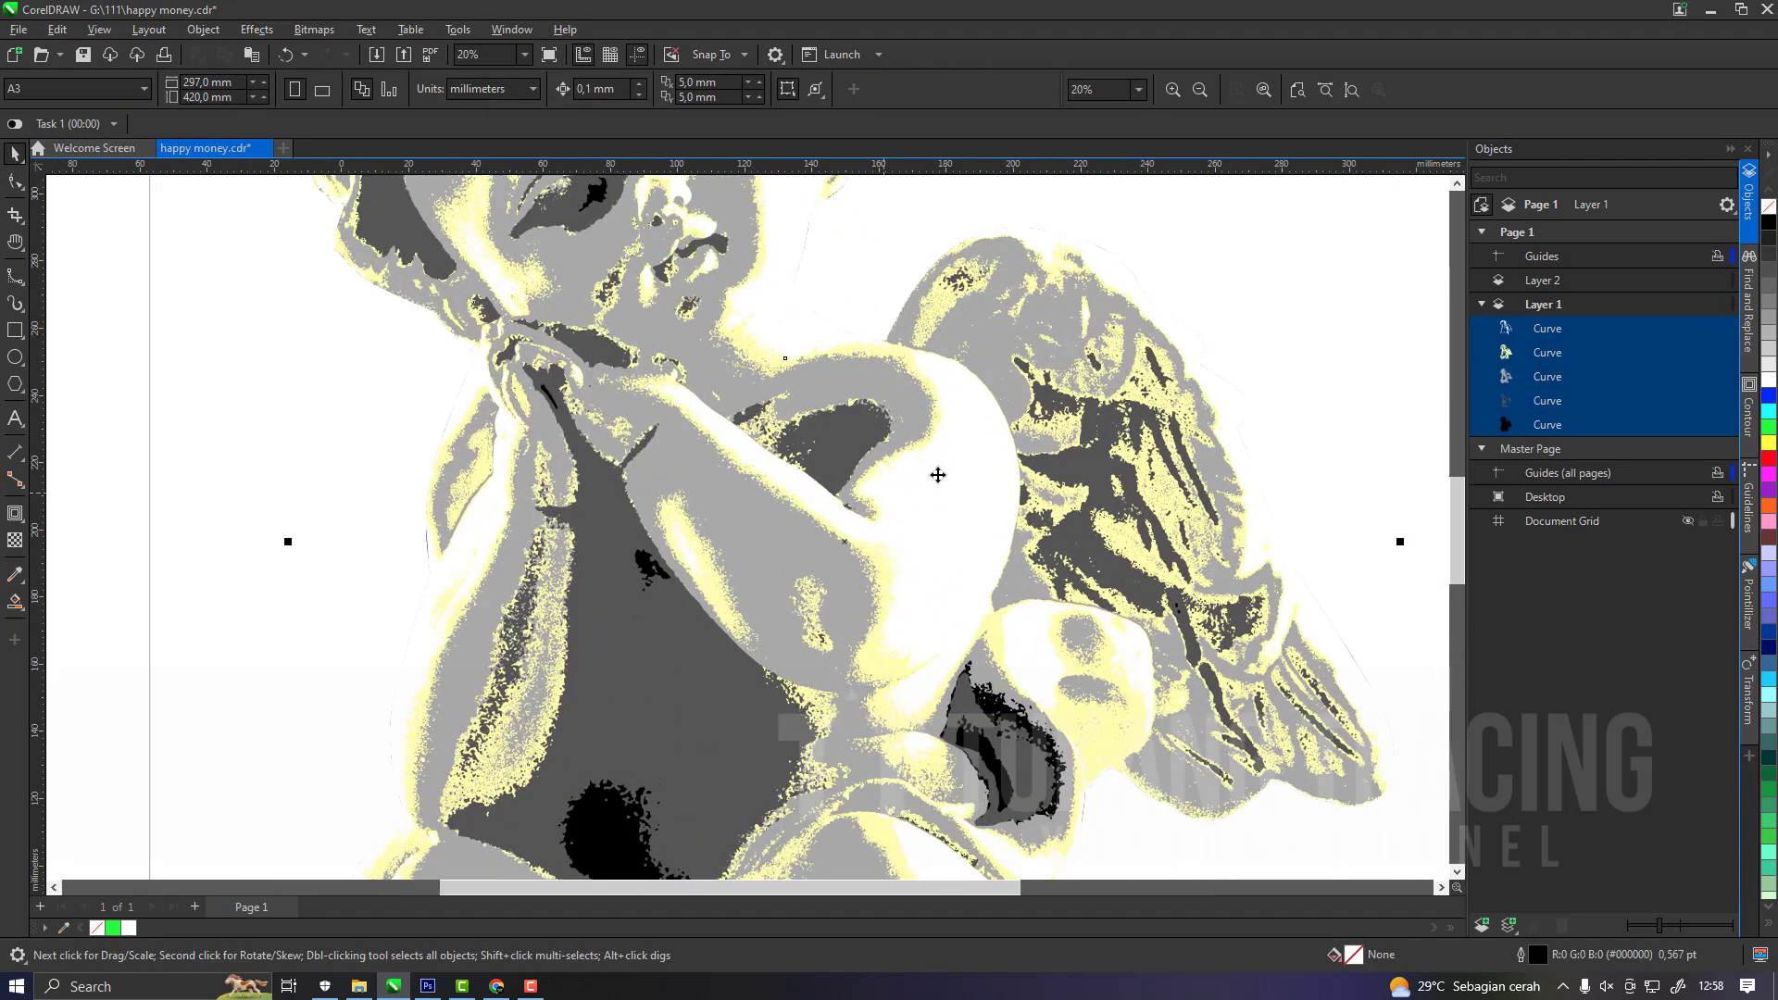
pyautogui.scroll(-3, 936, 463)
pyautogui.scroll(-2, 927, 431)
pyautogui.scroll(2, 896, 361)
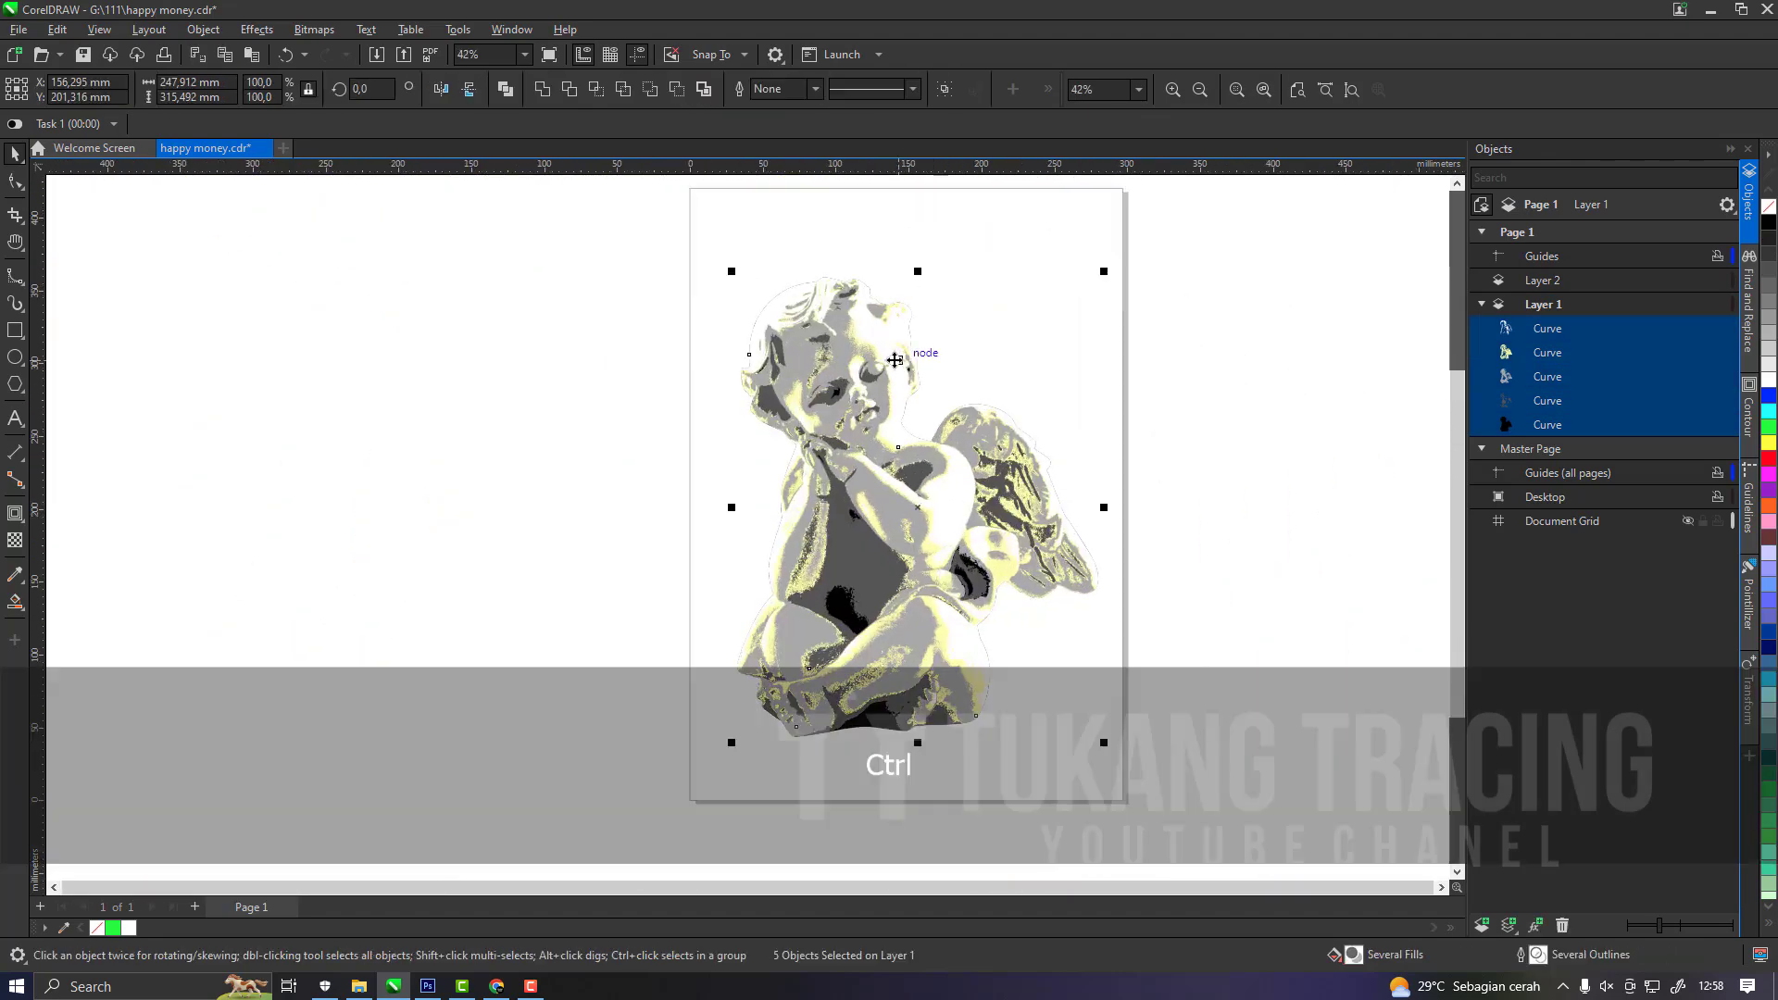
pyautogui.hotkey('ctrl', 'g')
pyautogui.scroll(4, 942, 425)
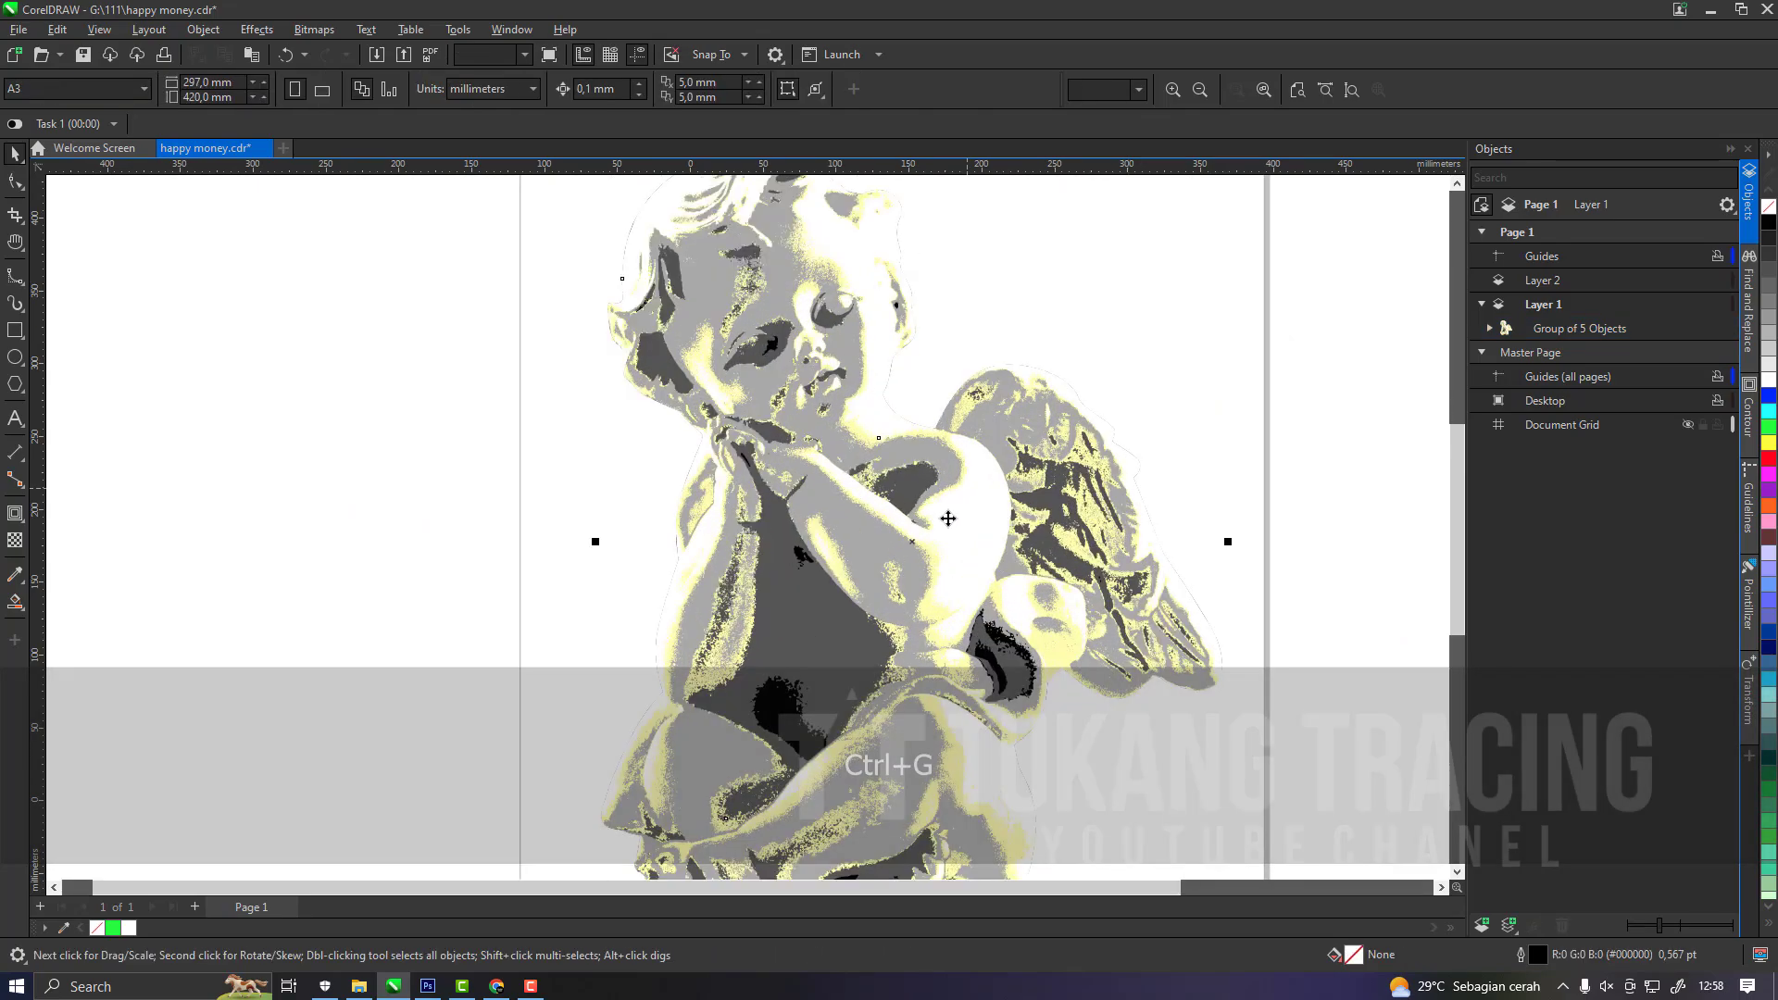
pyautogui.scroll(5, 920, 612)
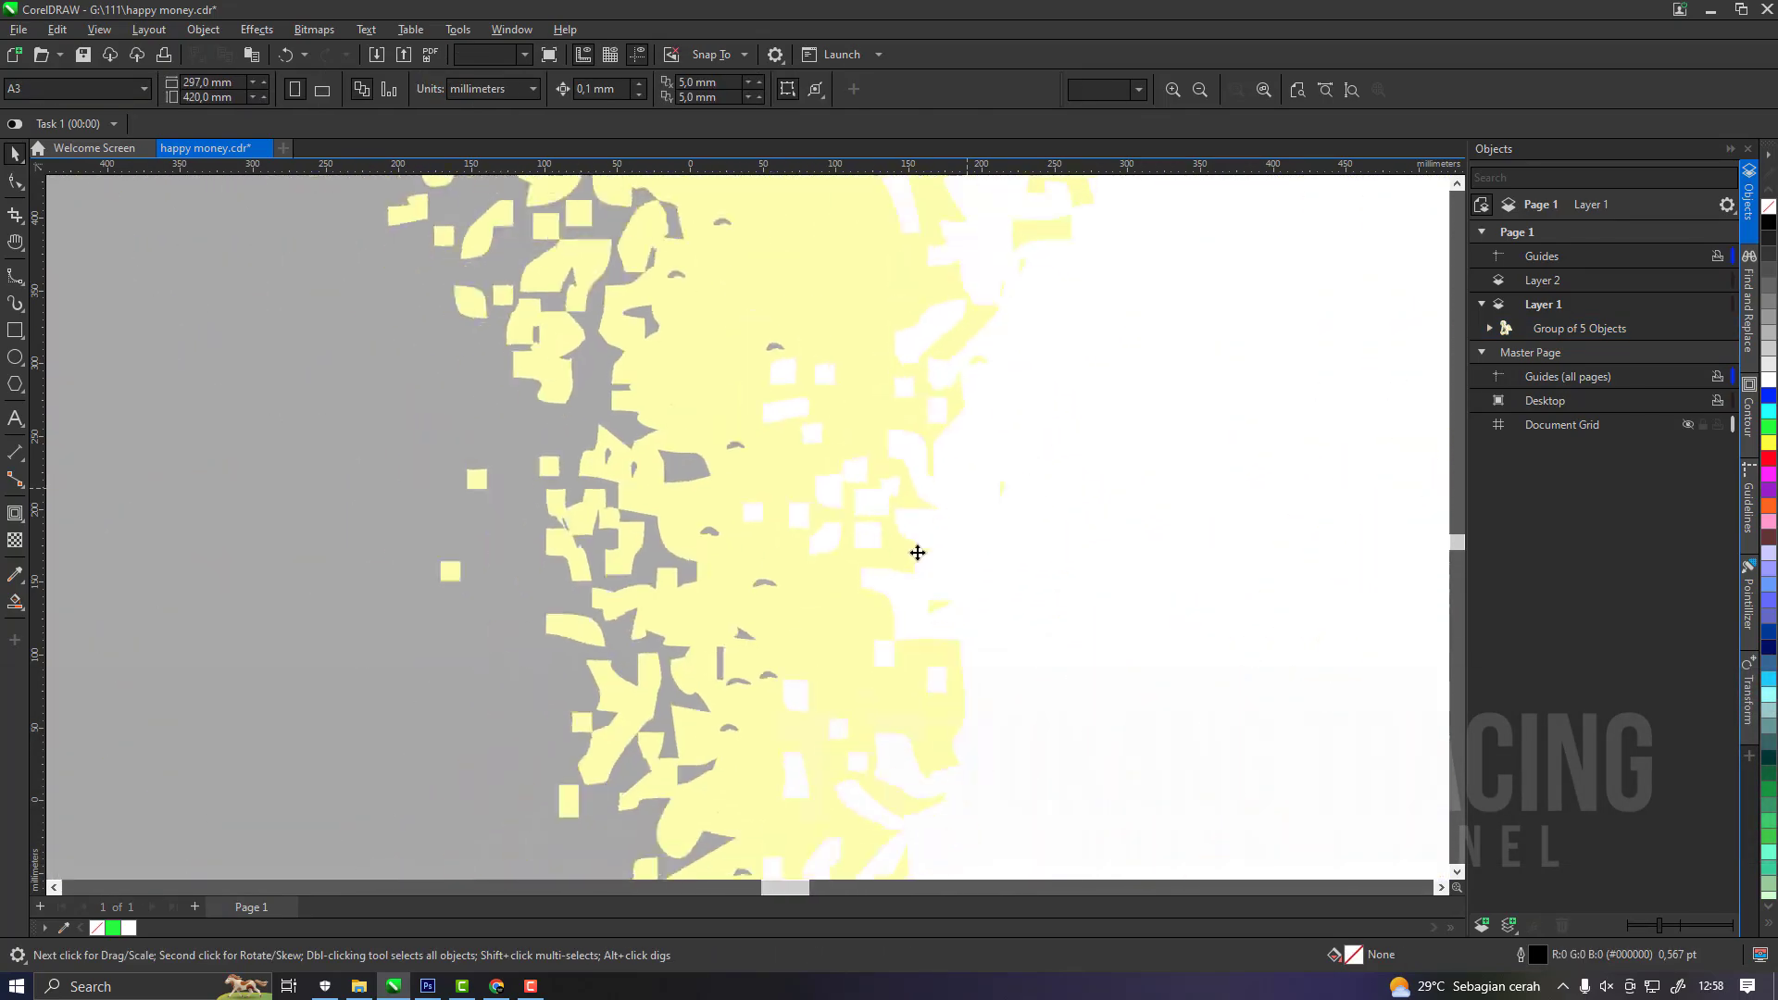
pyautogui.scroll(-6, 923, 505)
pyautogui.click(922, 489)
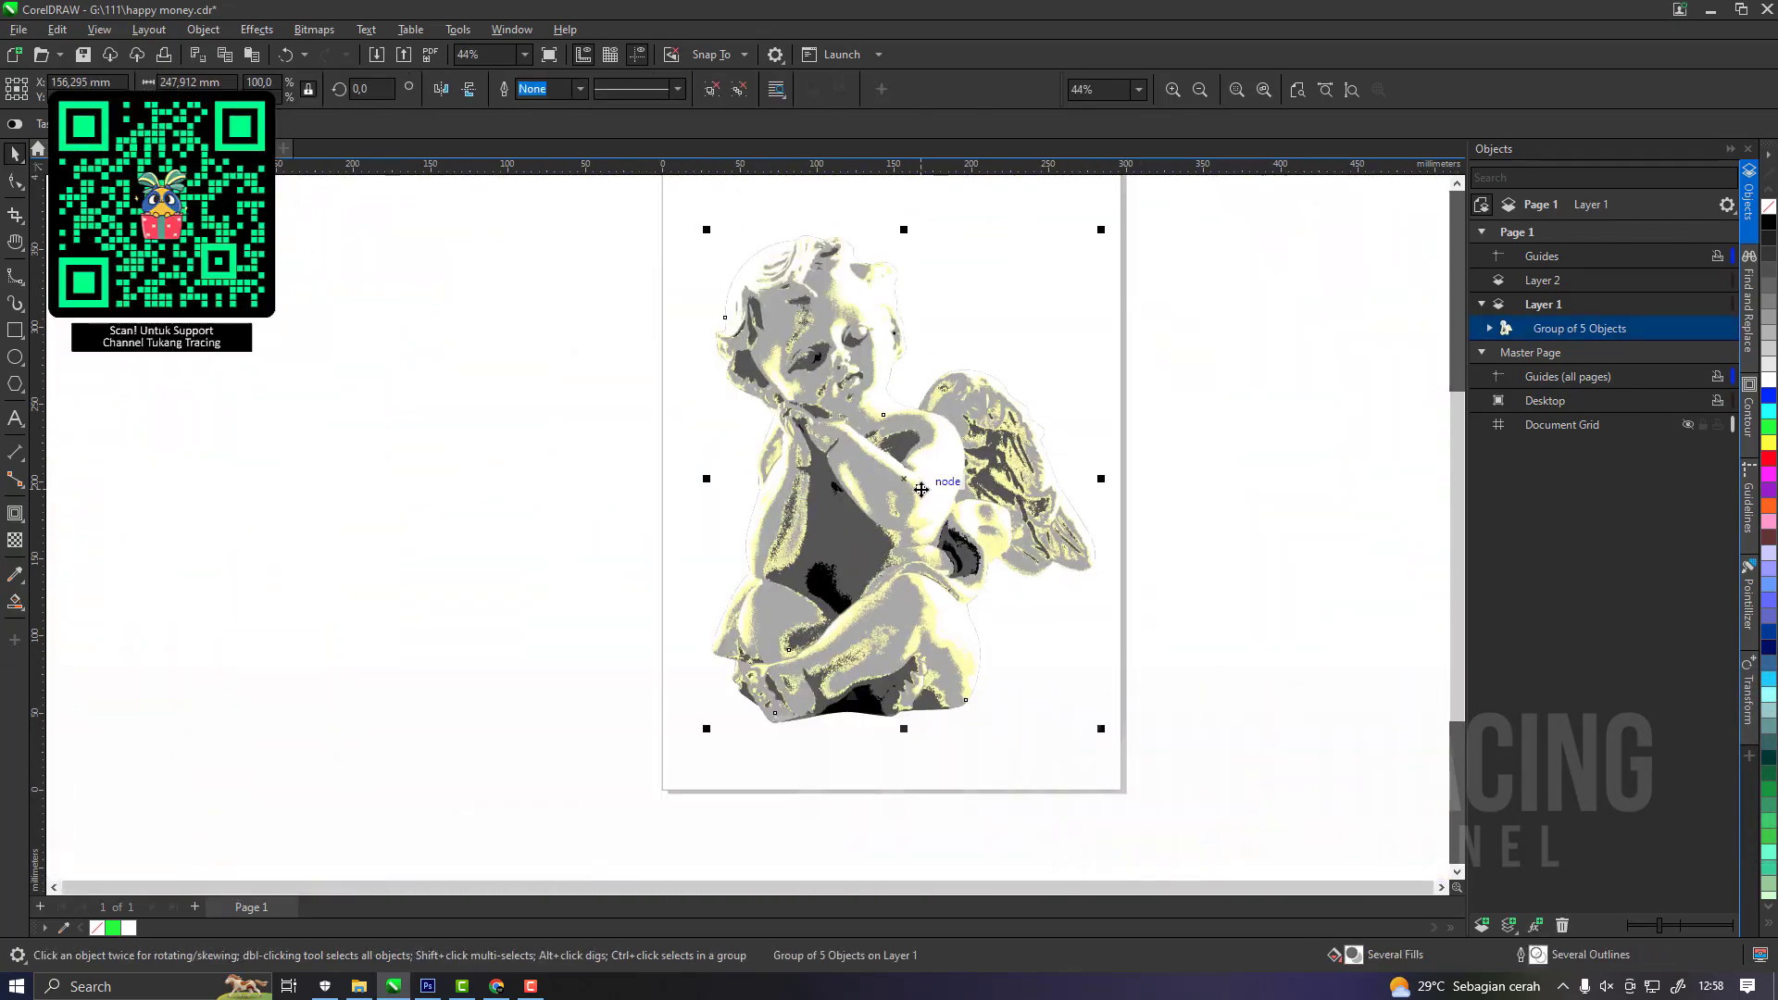
# Add a page-sized rectangle behind the cherub group on Layer 1, filled black with no outline.
pyautogui.press('h')
pyautogui.moveTo(1024, 438); pyautogui.dragTo(1010, 487)
pyautogui.press('space')
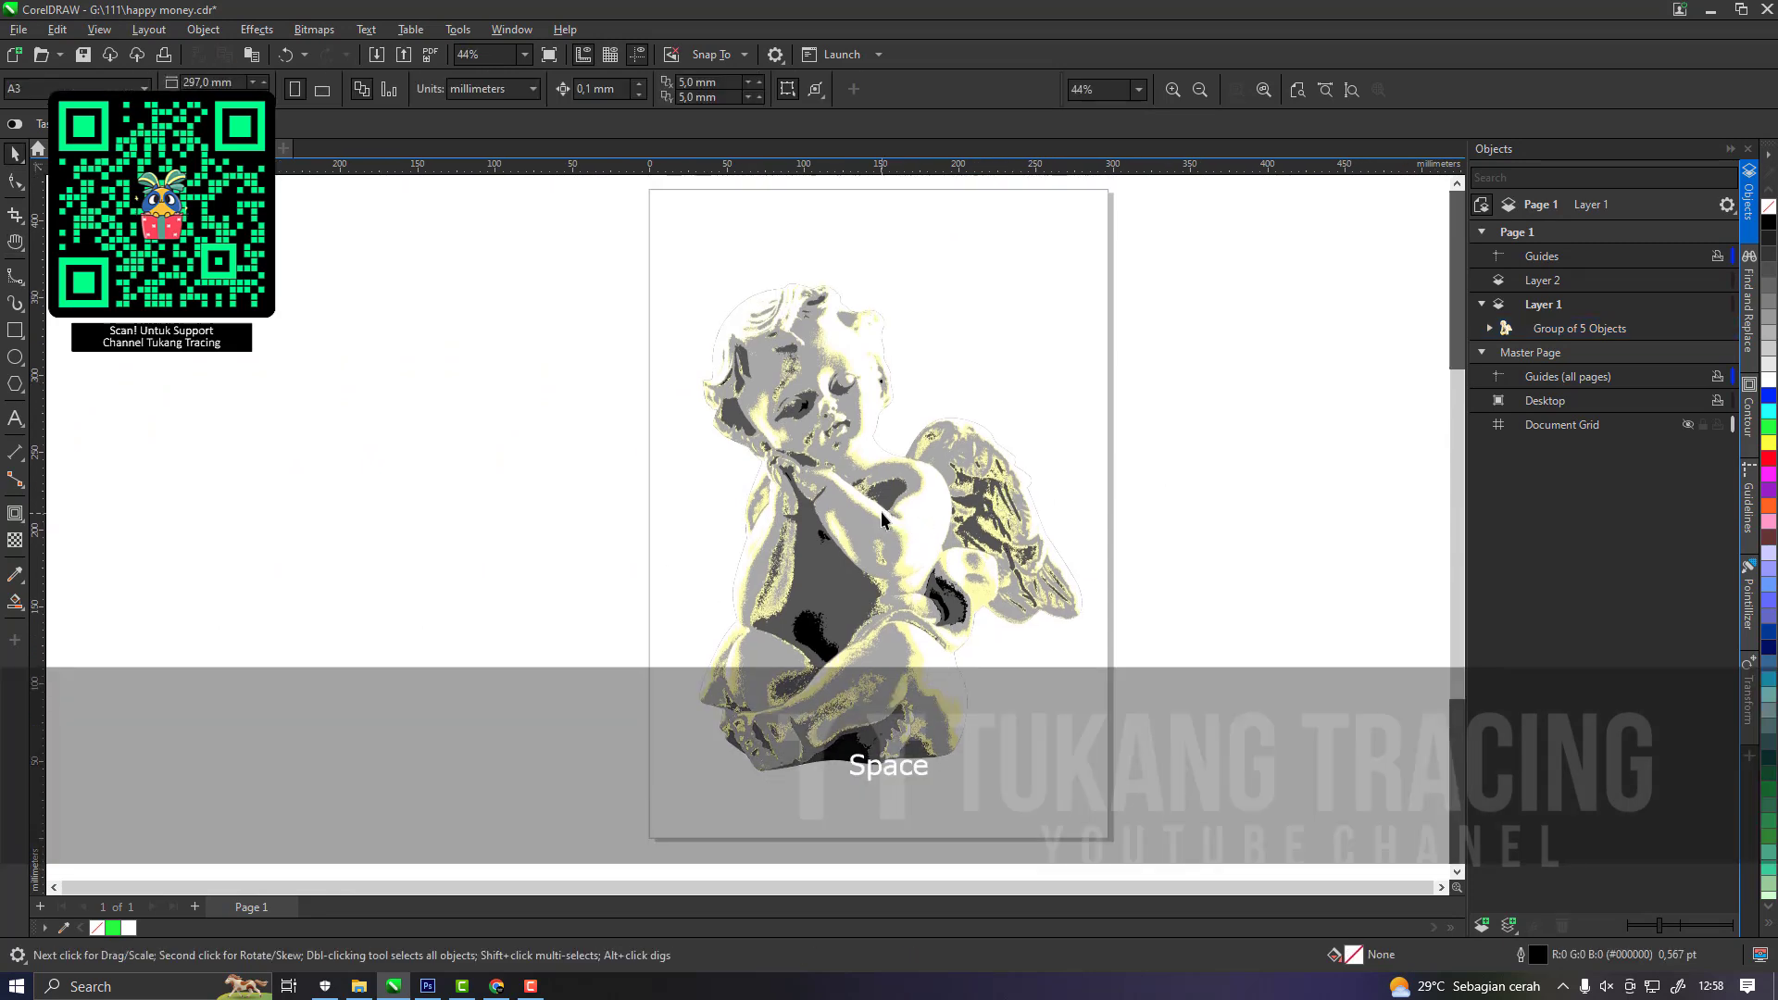
pyautogui.click(1569, 306)
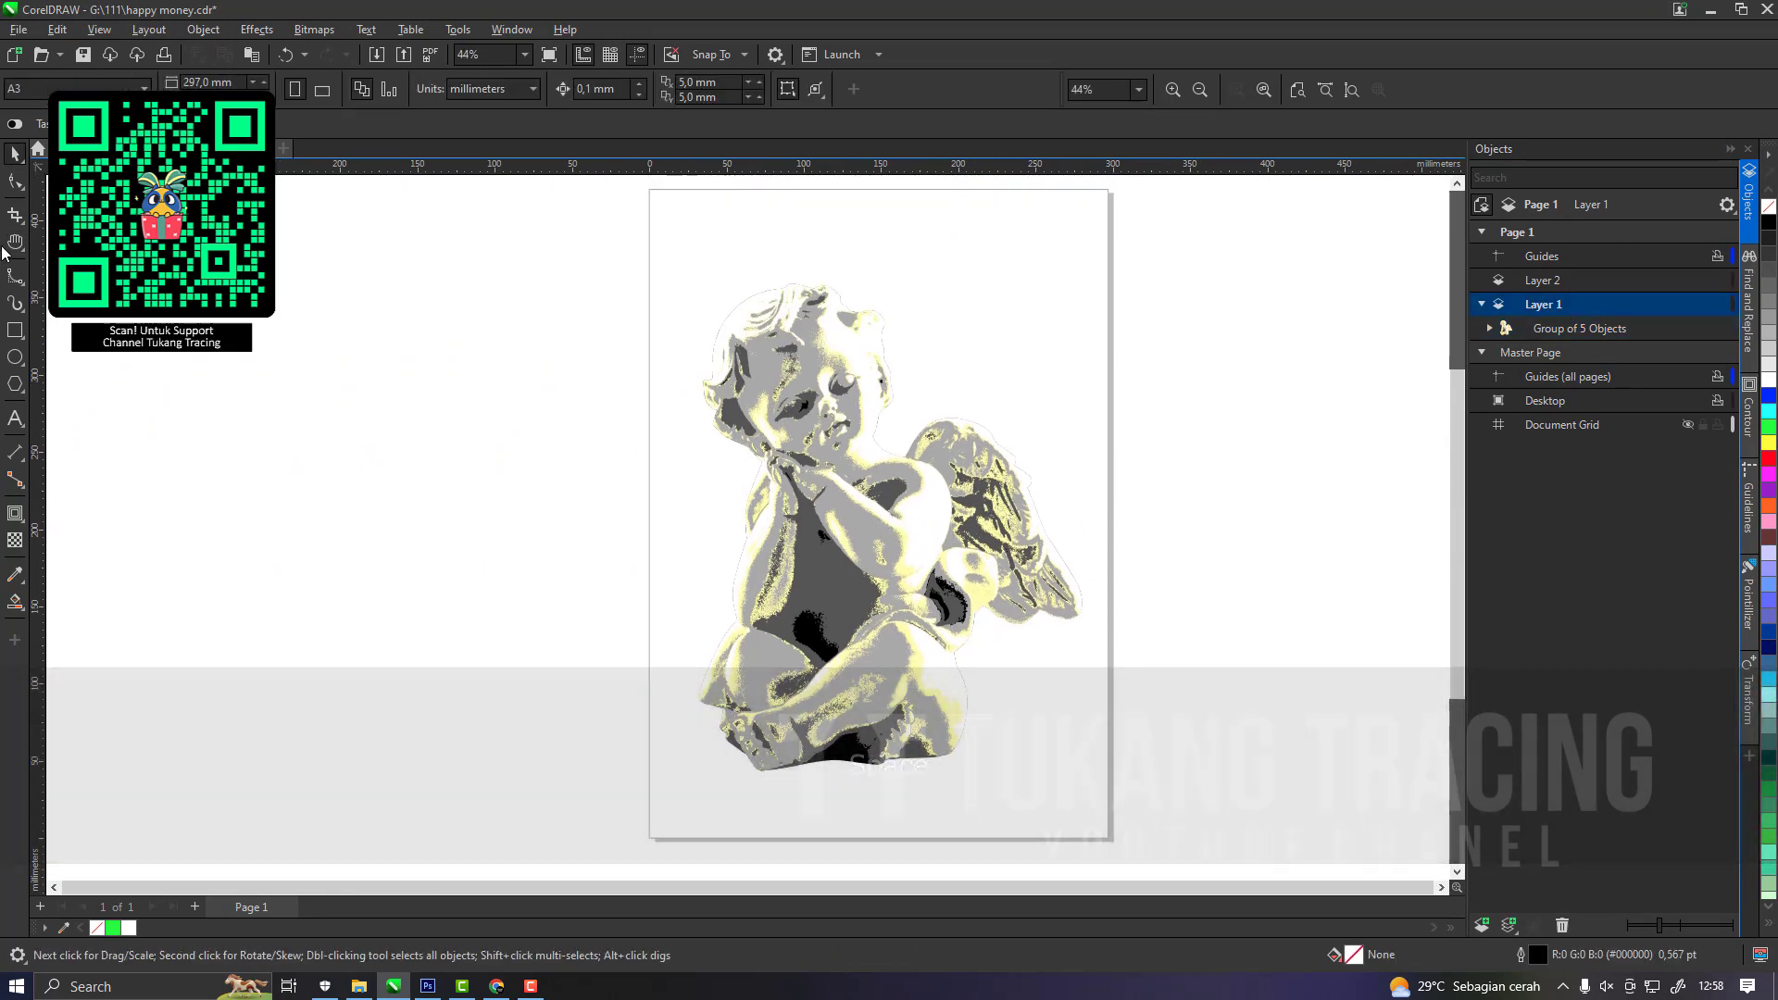
pyautogui.doubleClick(14, 329)
pyautogui.press('space')
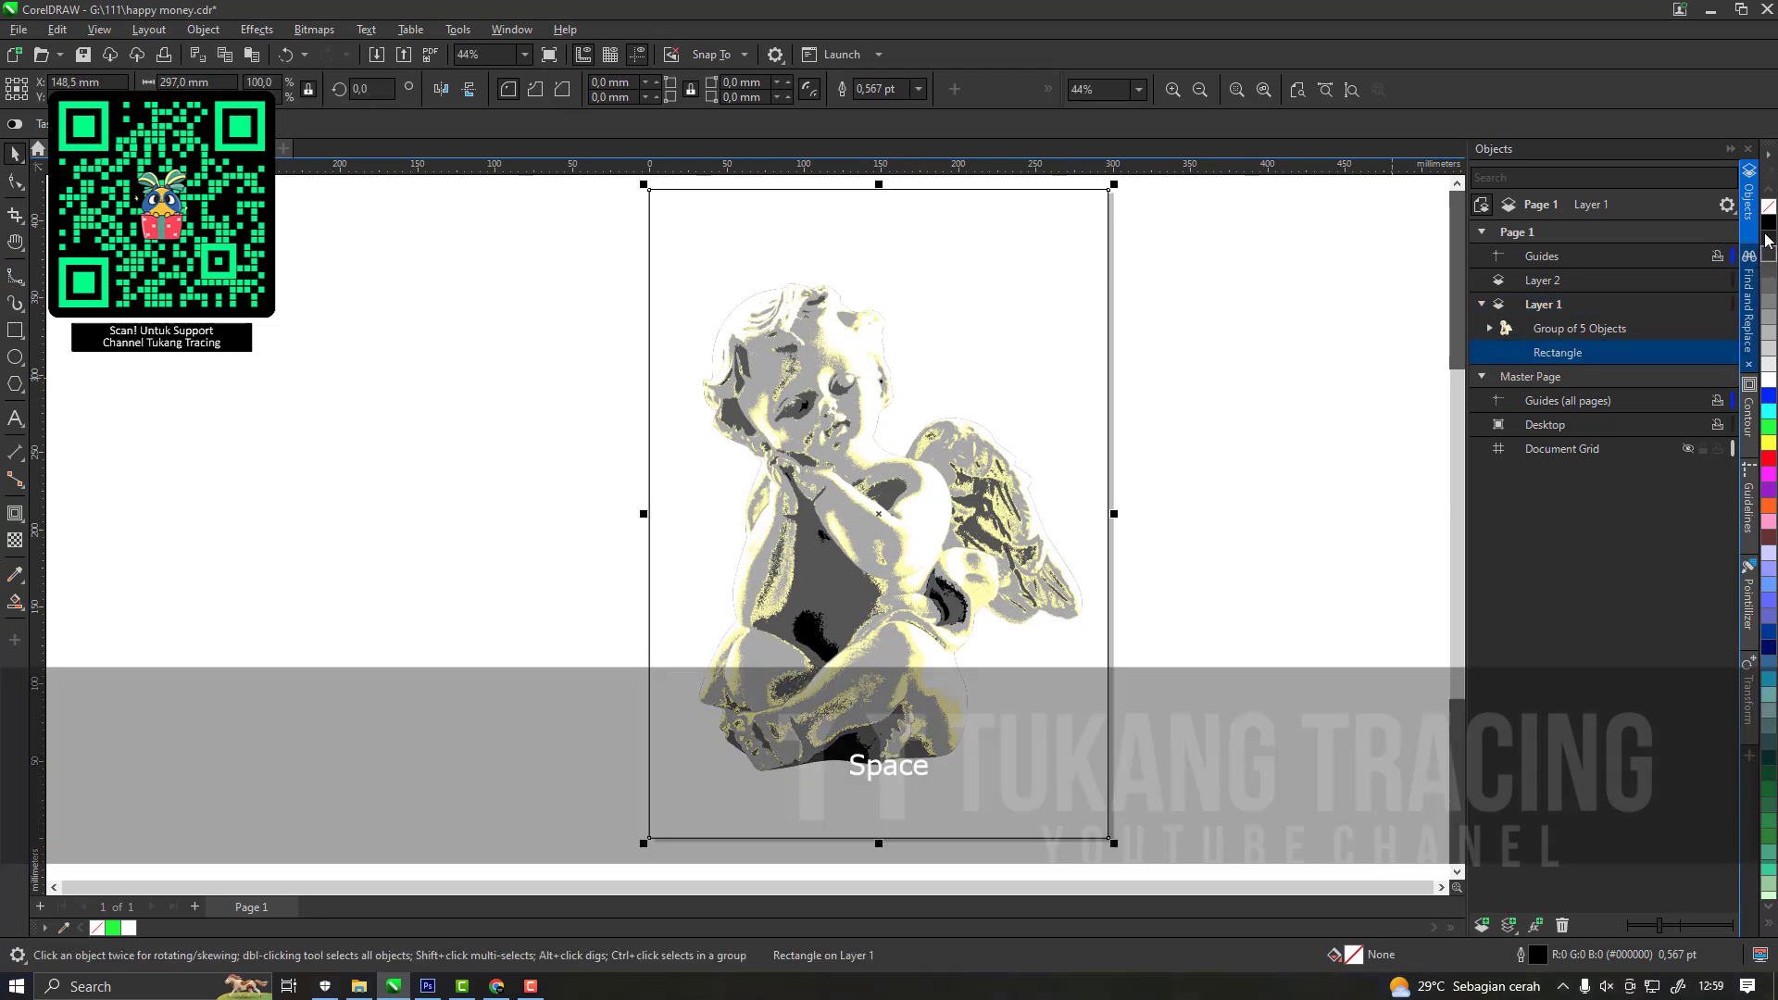
pyautogui.click(1767, 225)
pyautogui.rightClick(1768, 207)
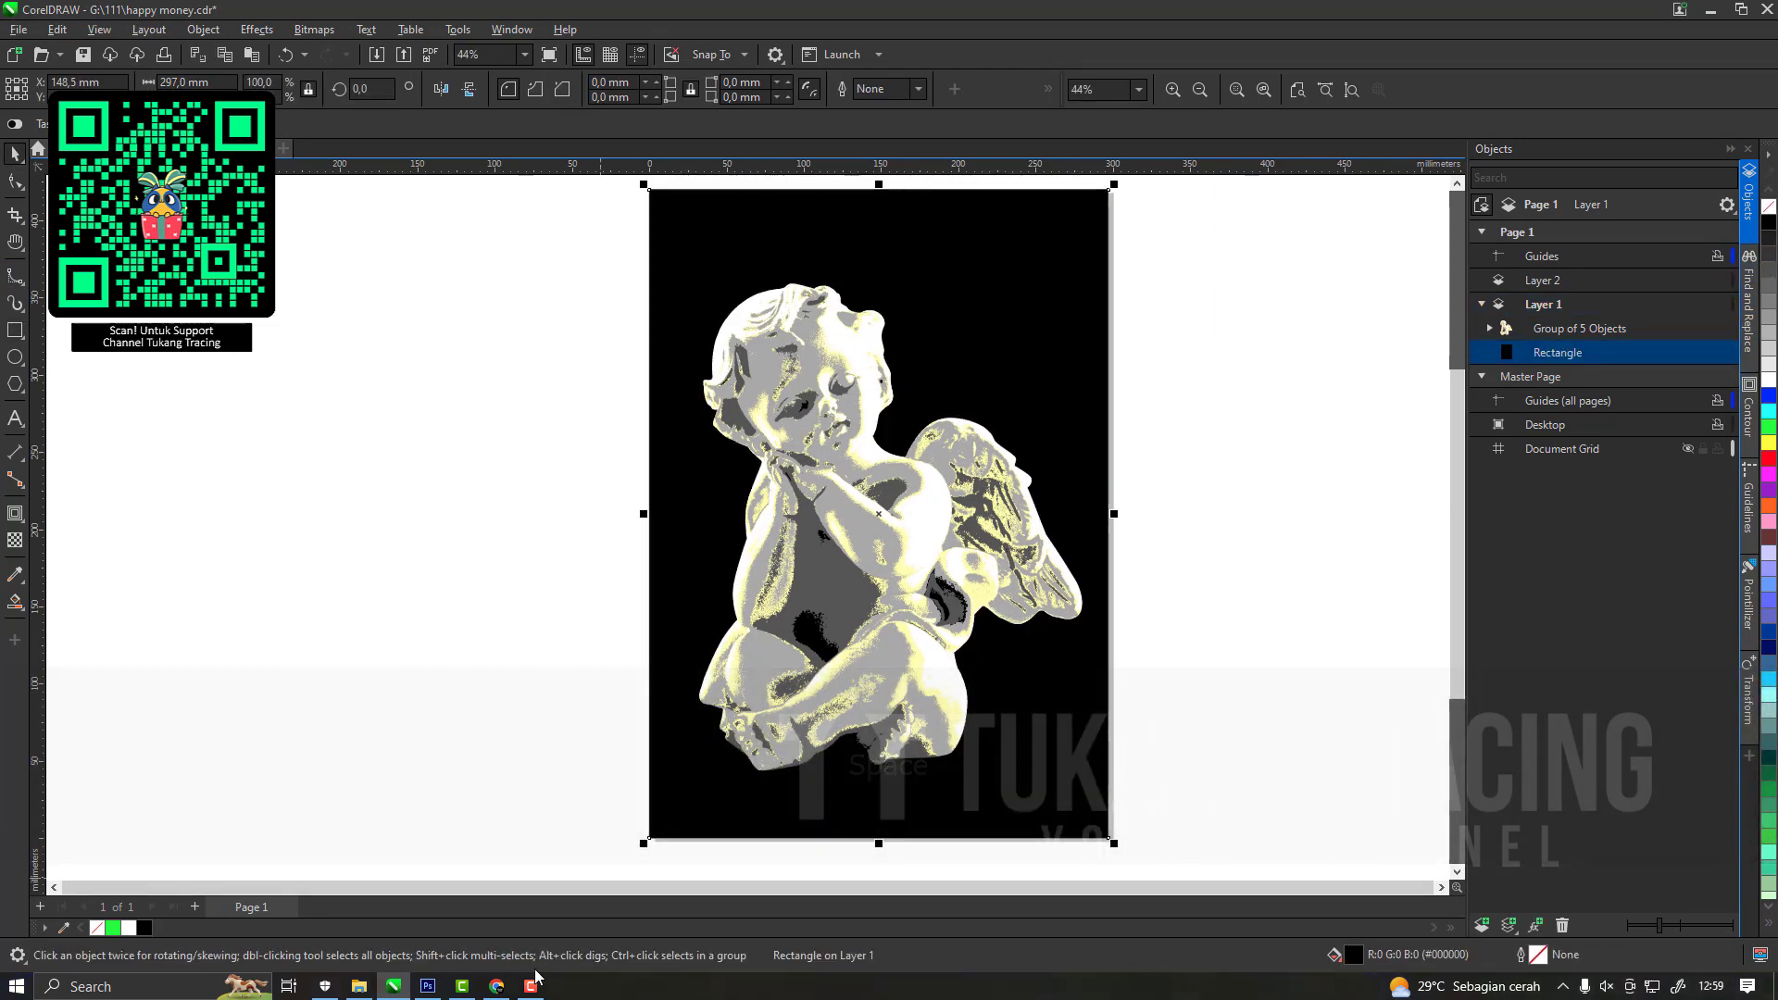
pyautogui.click(535, 985)
pyautogui.click(535, 990)
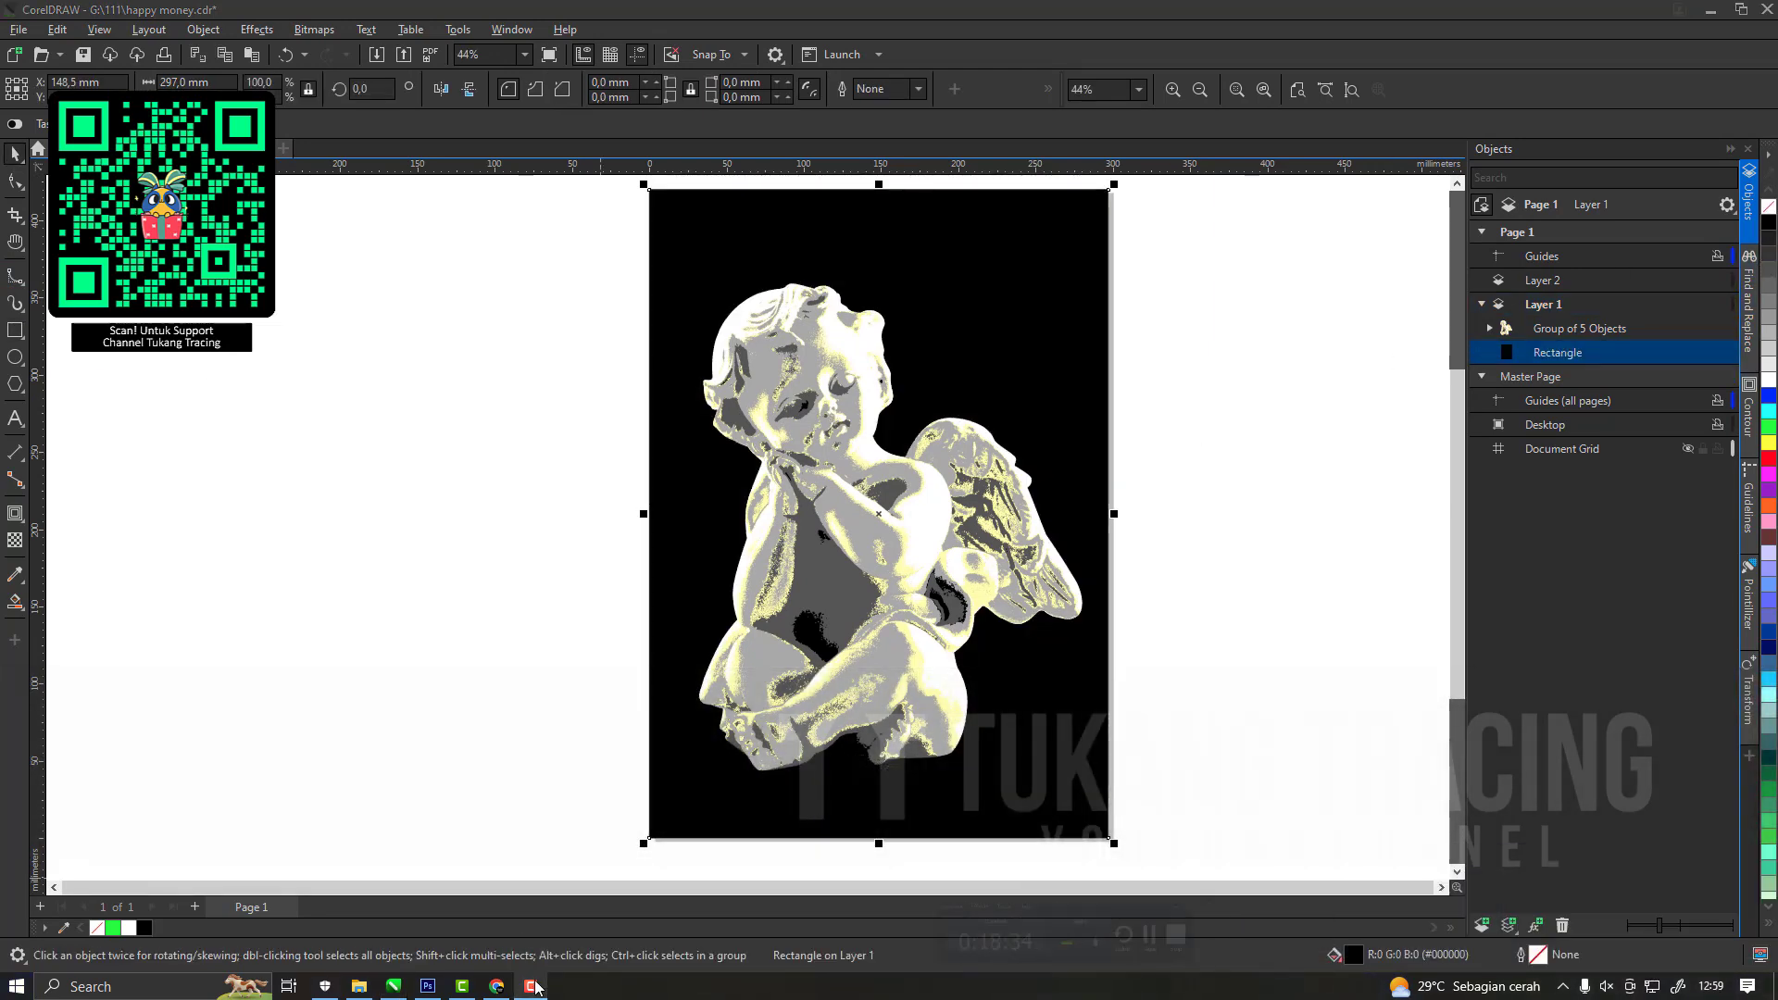
# Scale the cherub group proportionally about its centre to about 82 %, roughly 204 × 260 mm.
pyautogui.click(938, 539)
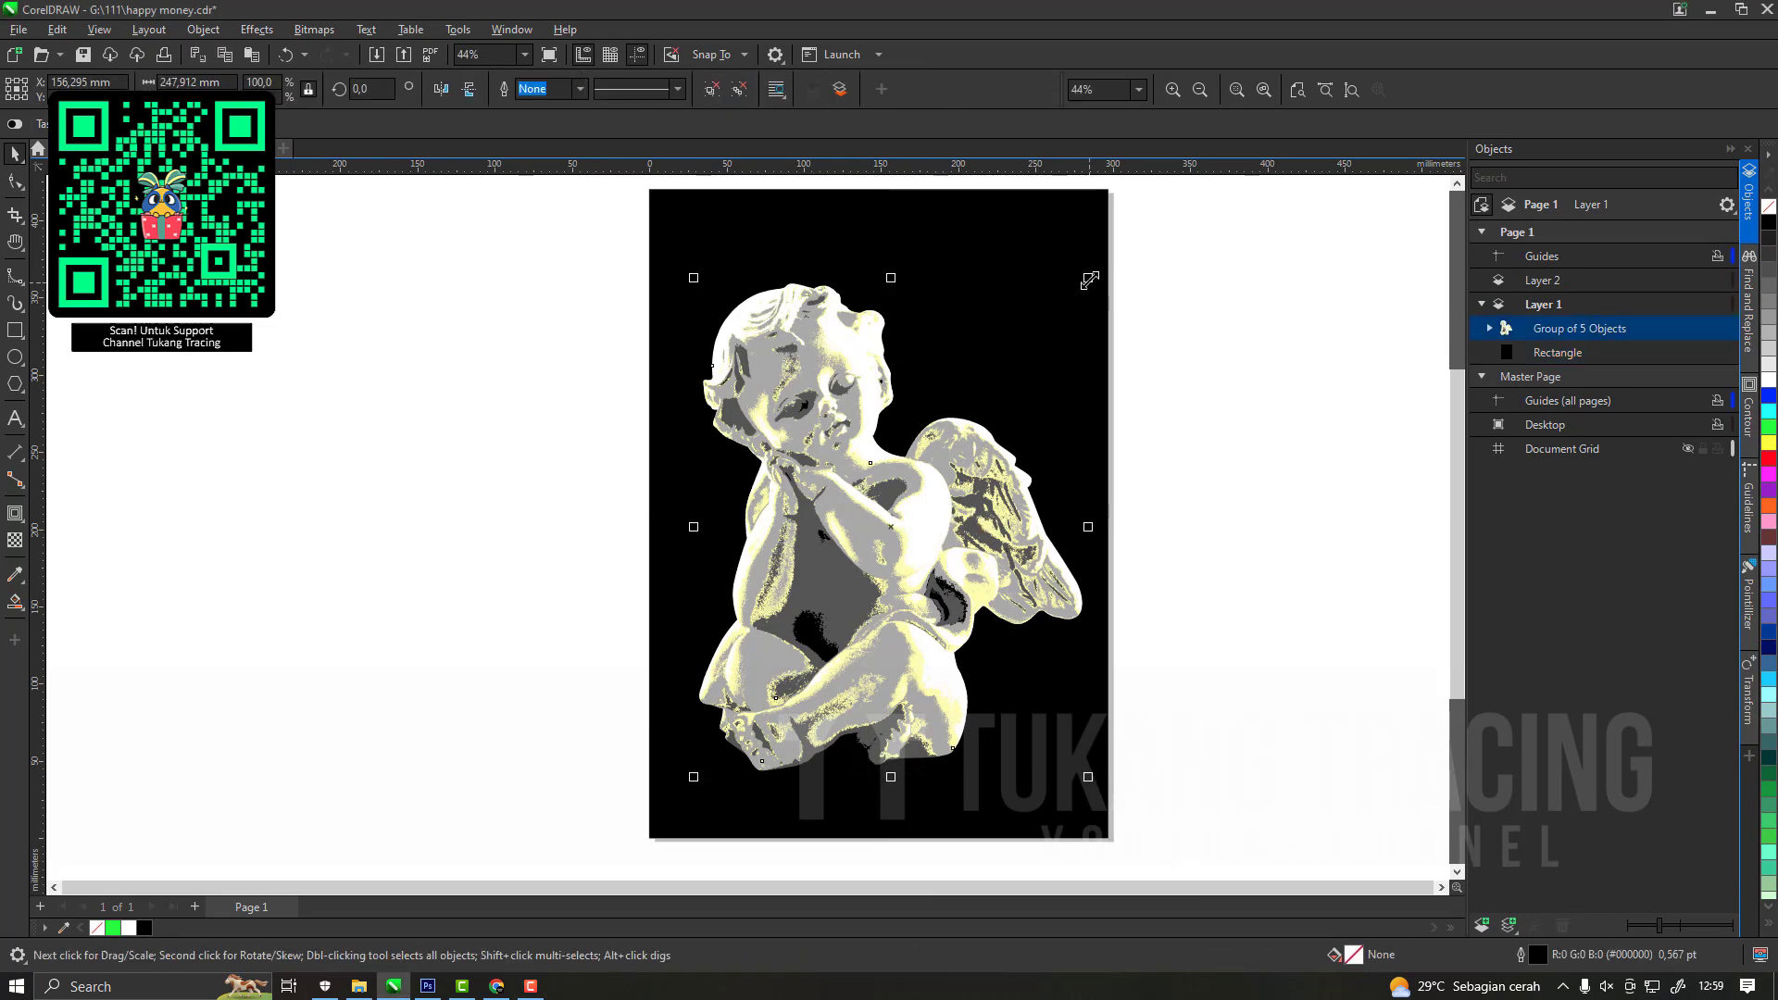
pyautogui.moveTo(1095, 284); pyautogui.dragTo(1060, 335)
pyautogui.click(1269, 413)
pyautogui.press('h')
pyautogui.moveTo(1082, 500); pyautogui.dragTo(1098, 415)
pyautogui.press('space')
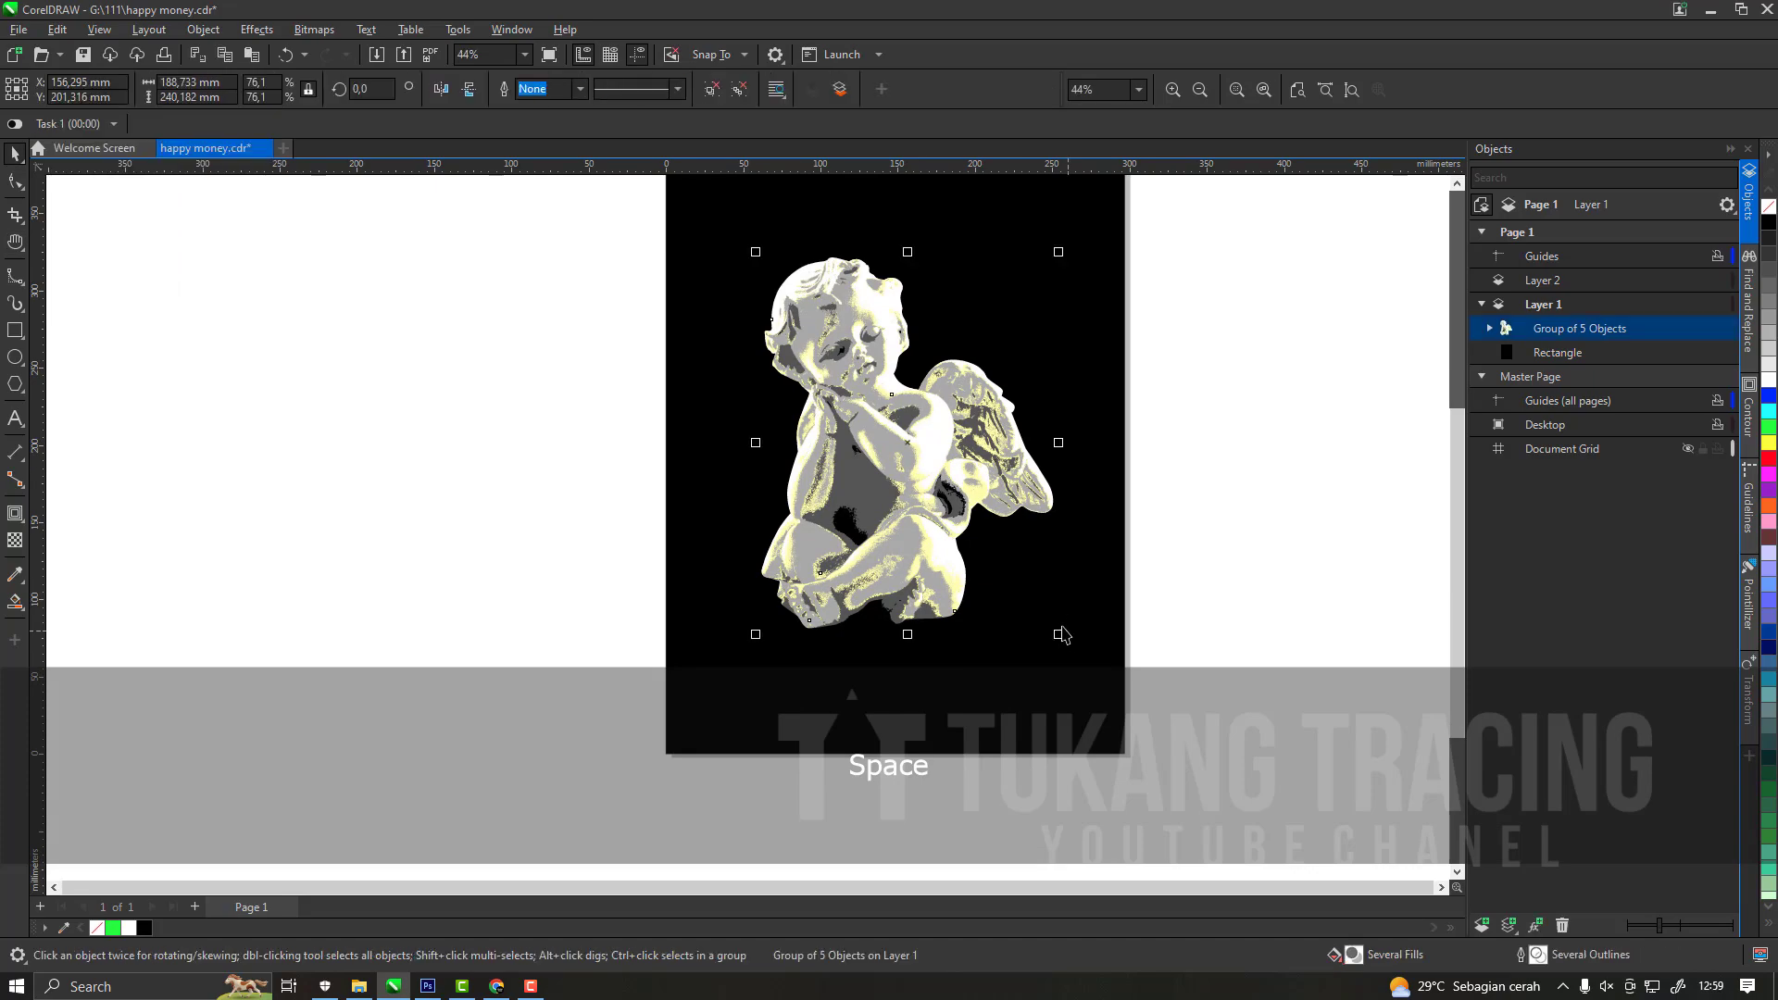
pyautogui.moveTo(1062, 635); pyautogui.dragTo(1073, 651)
pyautogui.scroll(6, 942, 482)
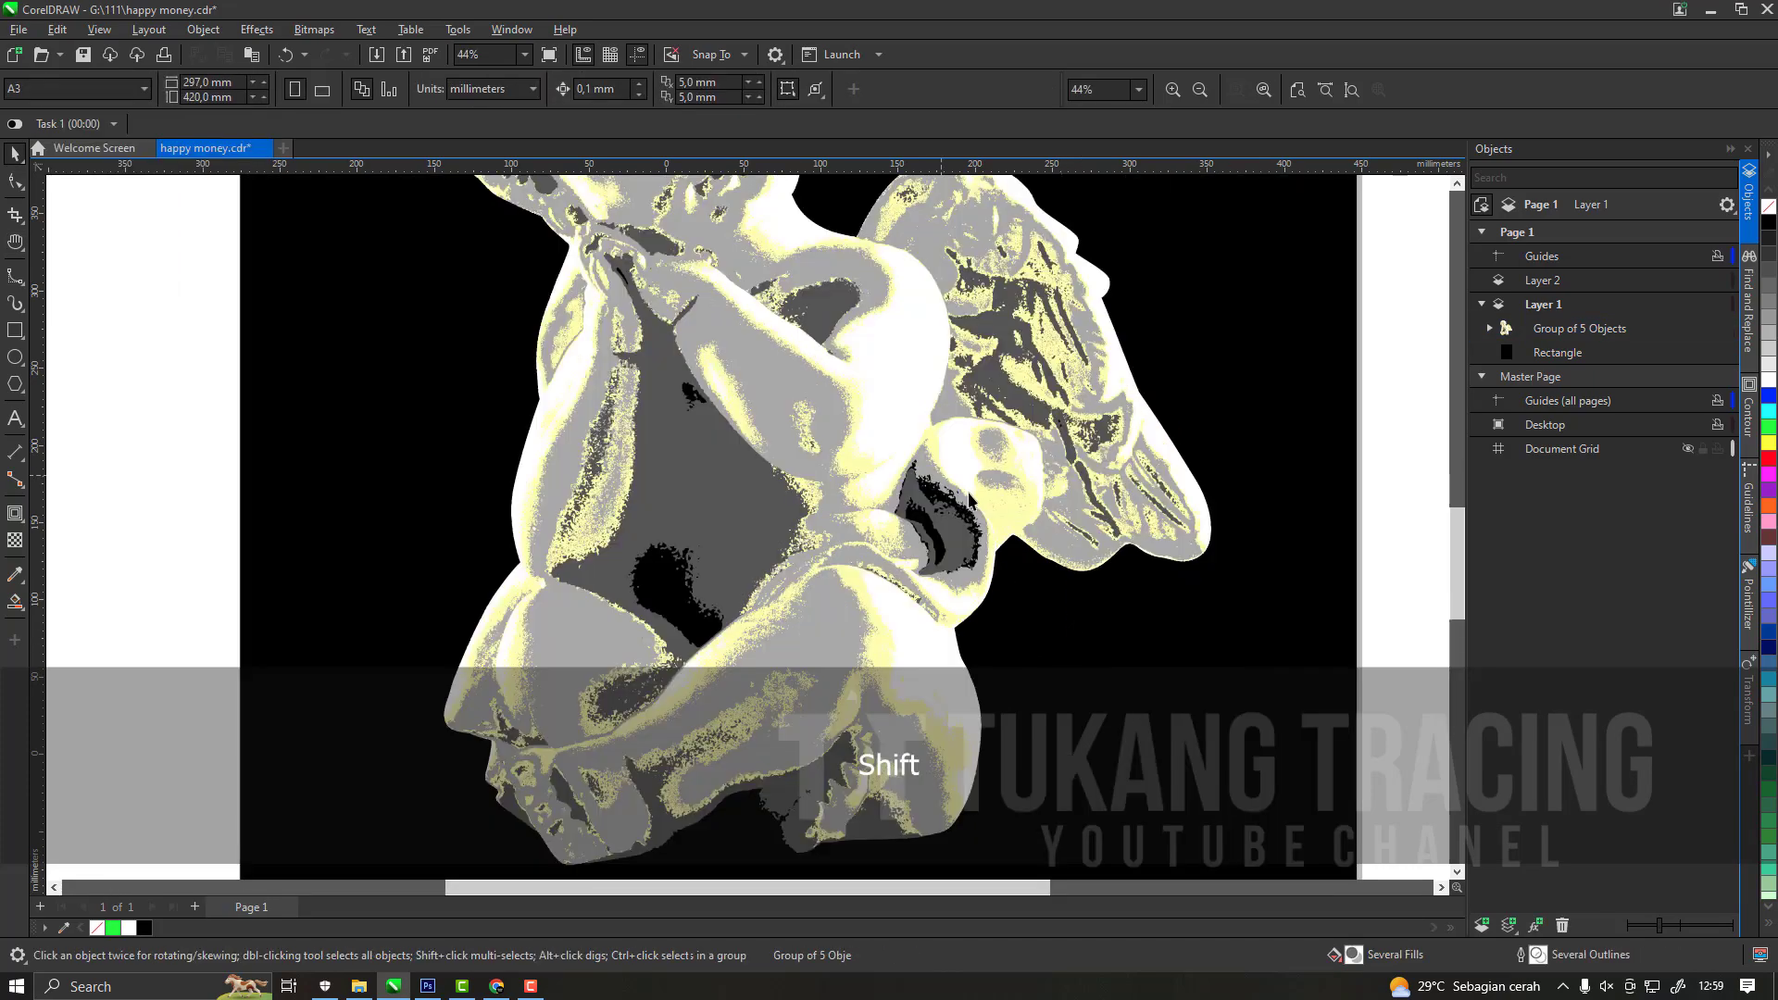
pyautogui.scroll(-6, 847, 517)
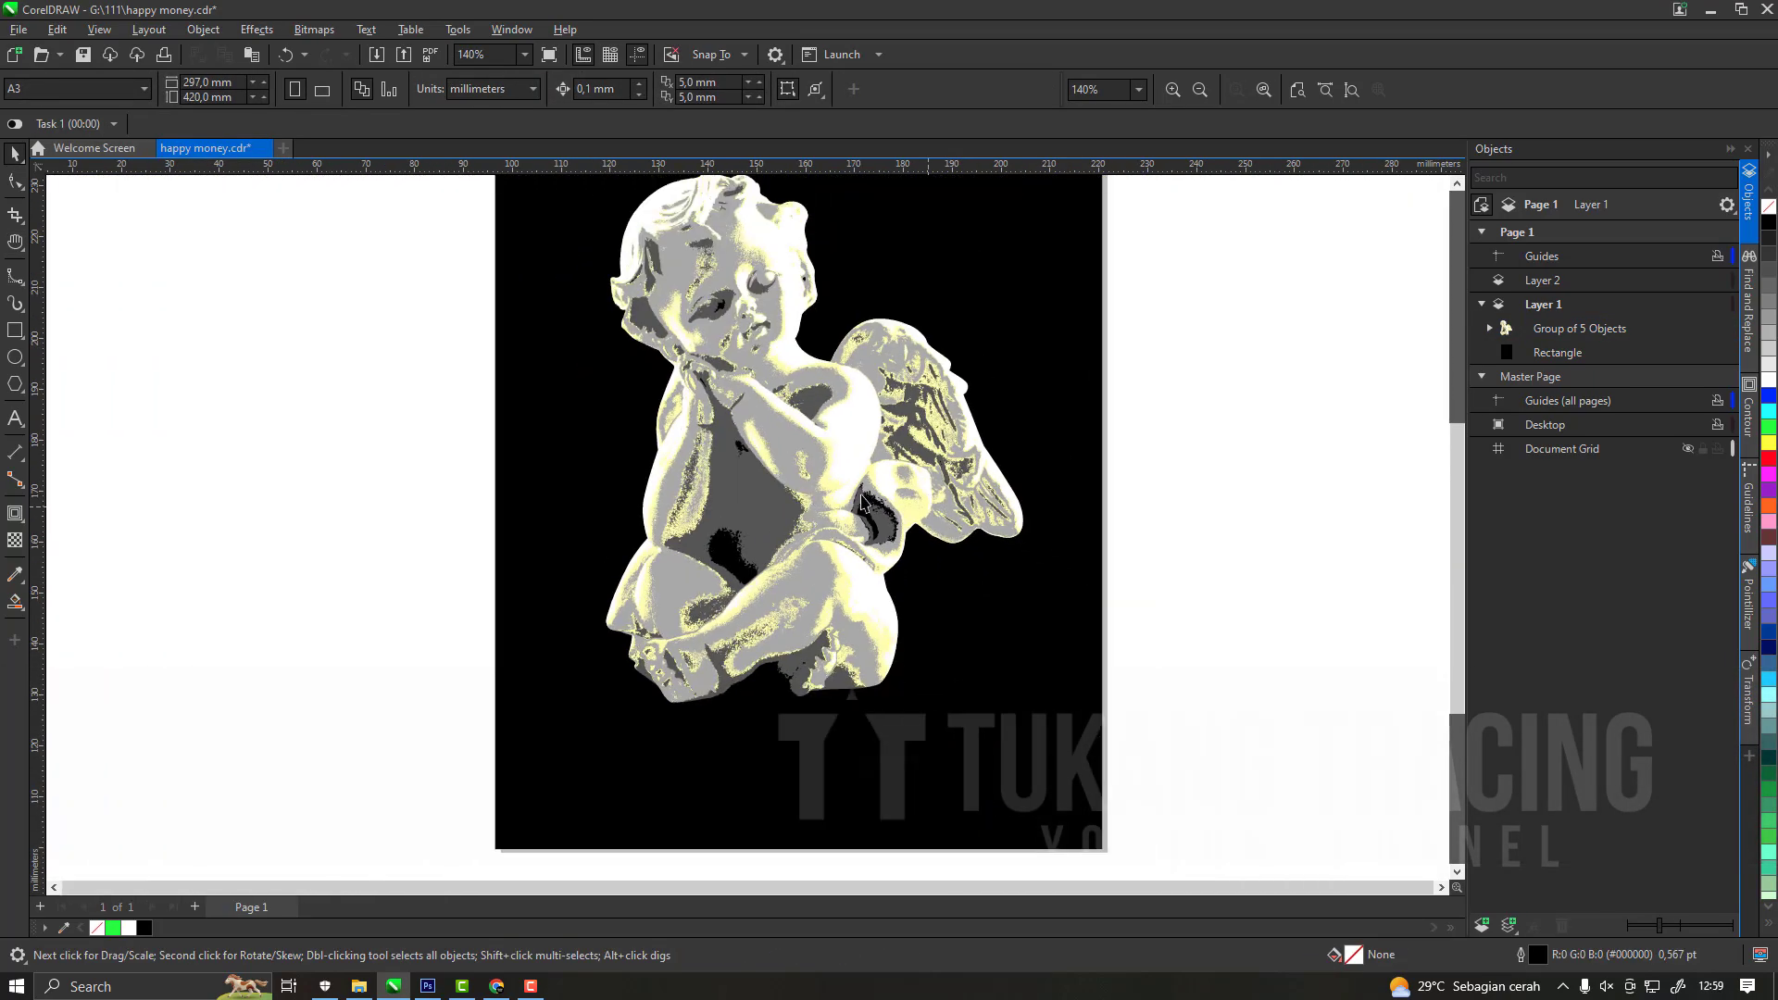
pyautogui.click(809, 425)
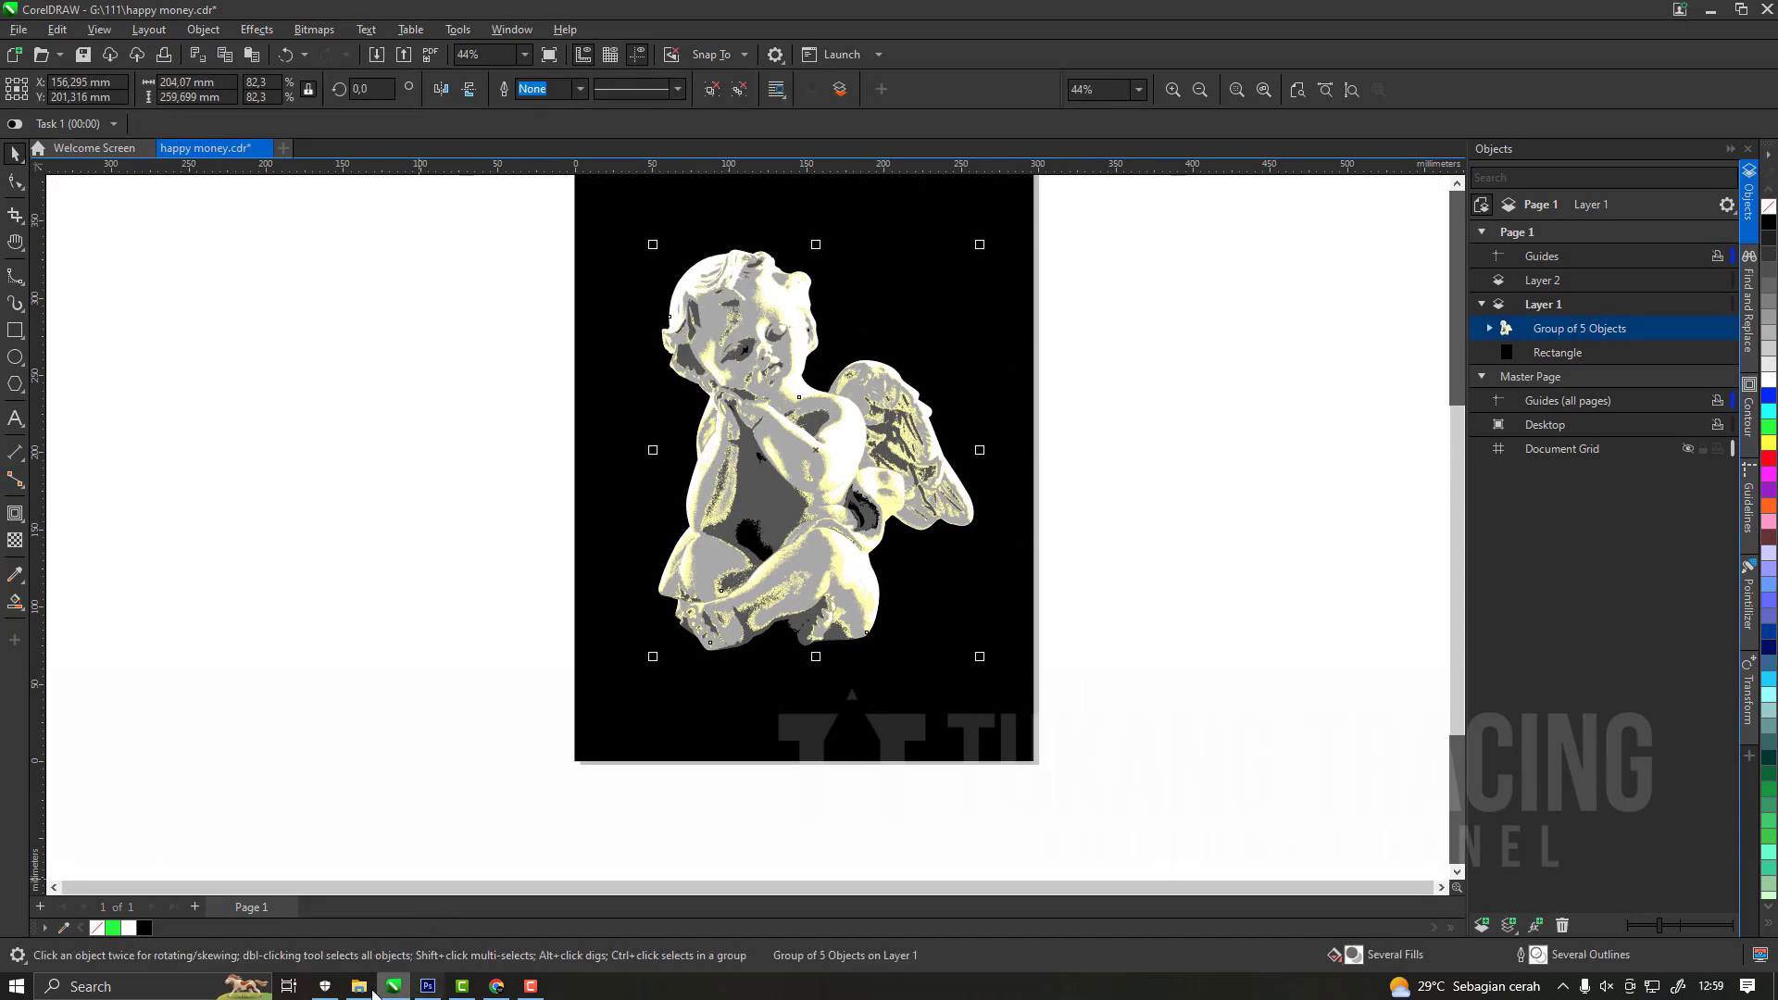
# Copy the Millionaire reference image 111 from File Explorer, paste it into CorelDRAW beside the black page, and save the document.
pyautogui.click(383, 989)
pyautogui.hotkey('ctrl', 'c')
pyautogui.click(393, 987)
pyautogui.hotkey('ctrl', 'v')
pyautogui.moveTo(825, 460); pyautogui.dragTo(511, 454)
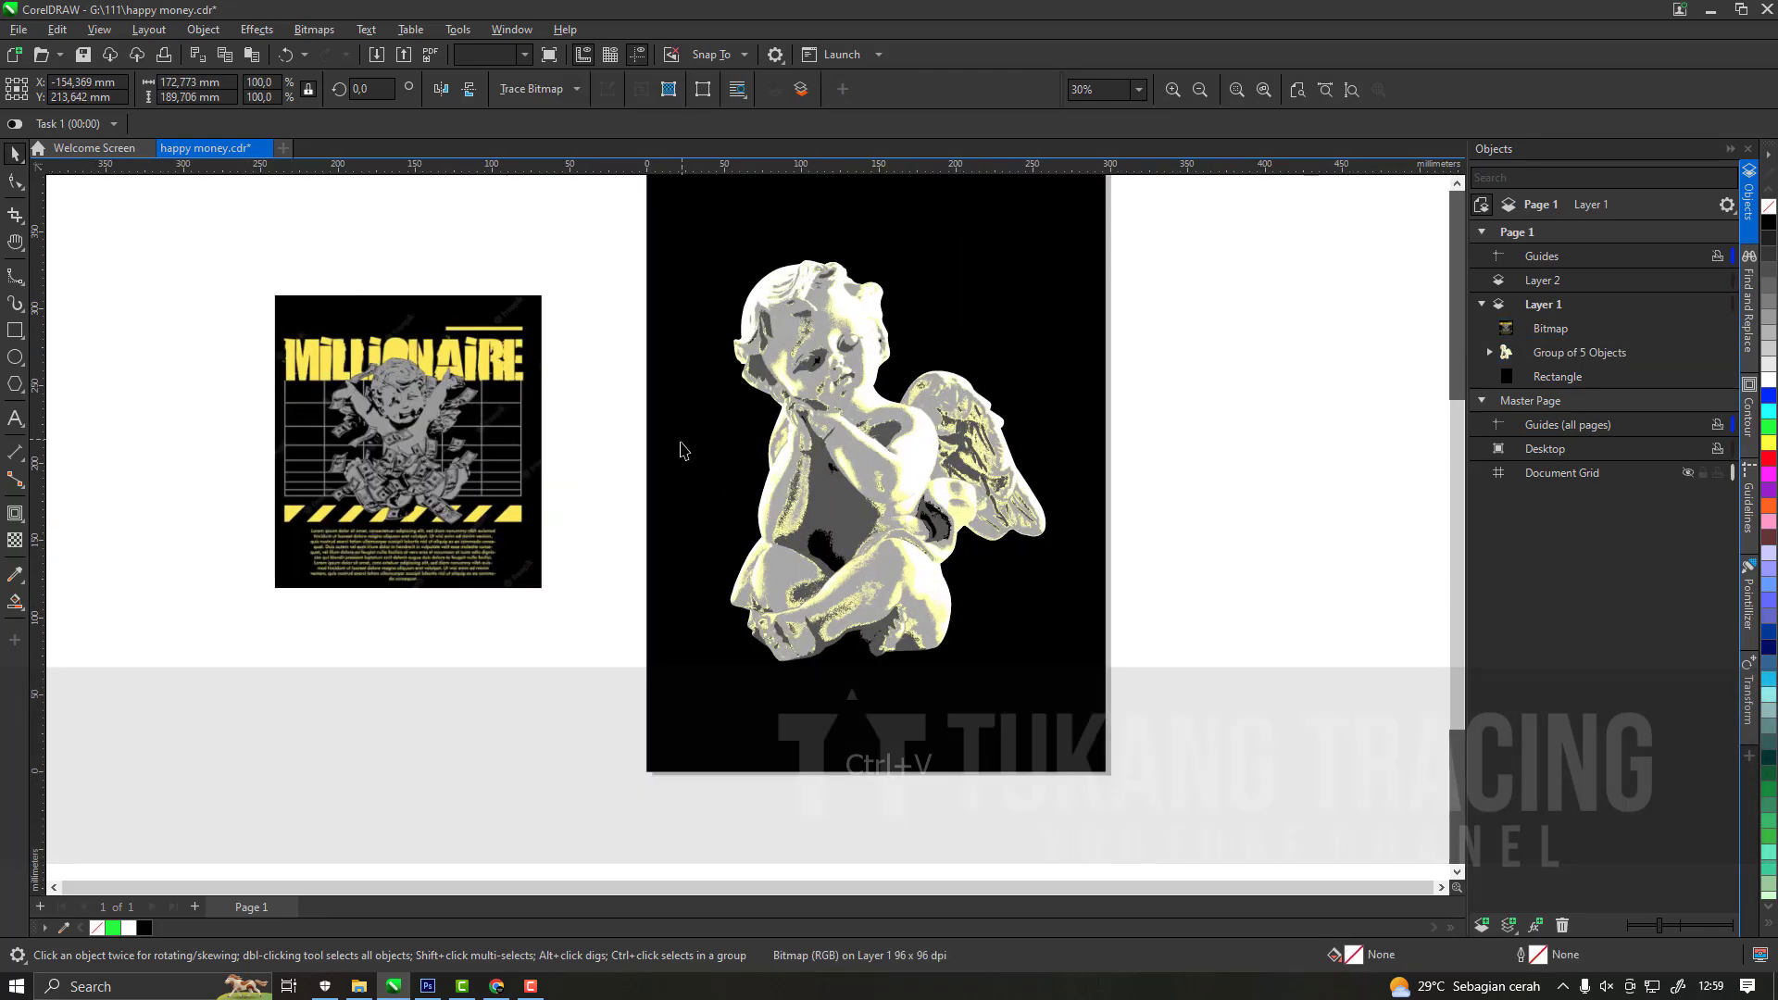
pyautogui.hotkey('ctrl', 's')
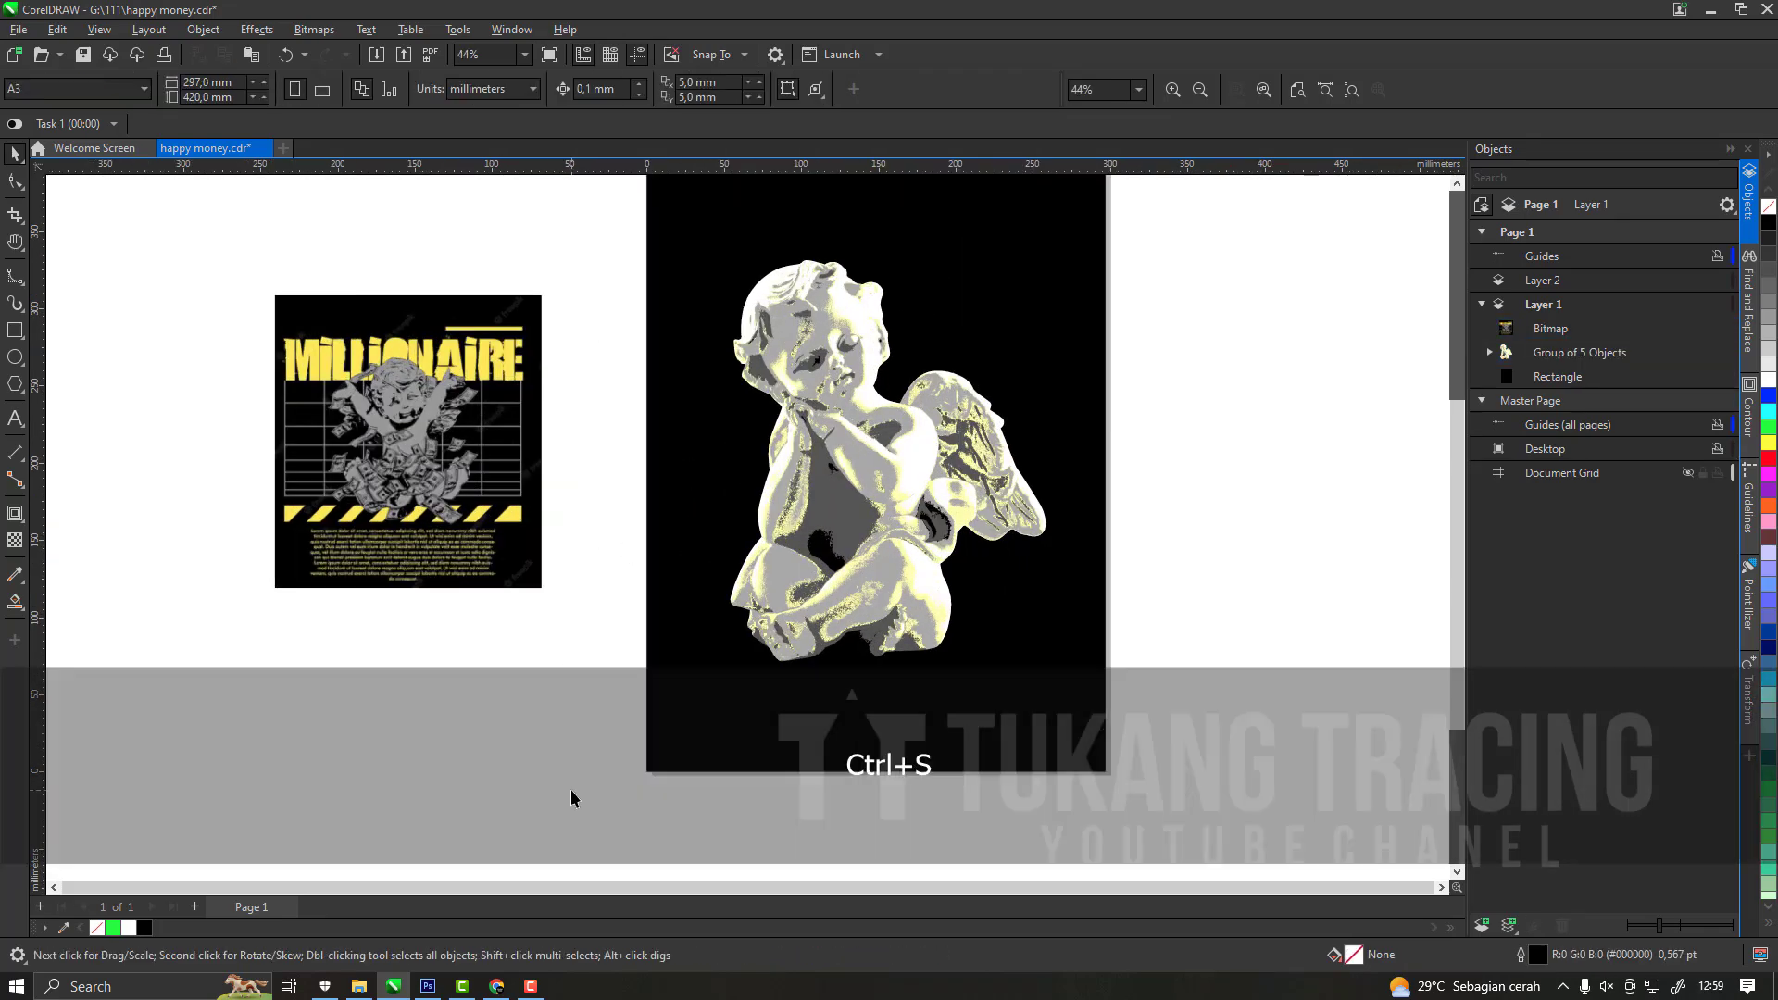
# Preview dollar.png from the 111 project folder in File Explorer and examine the bills up close.
pyautogui.click(356, 987)
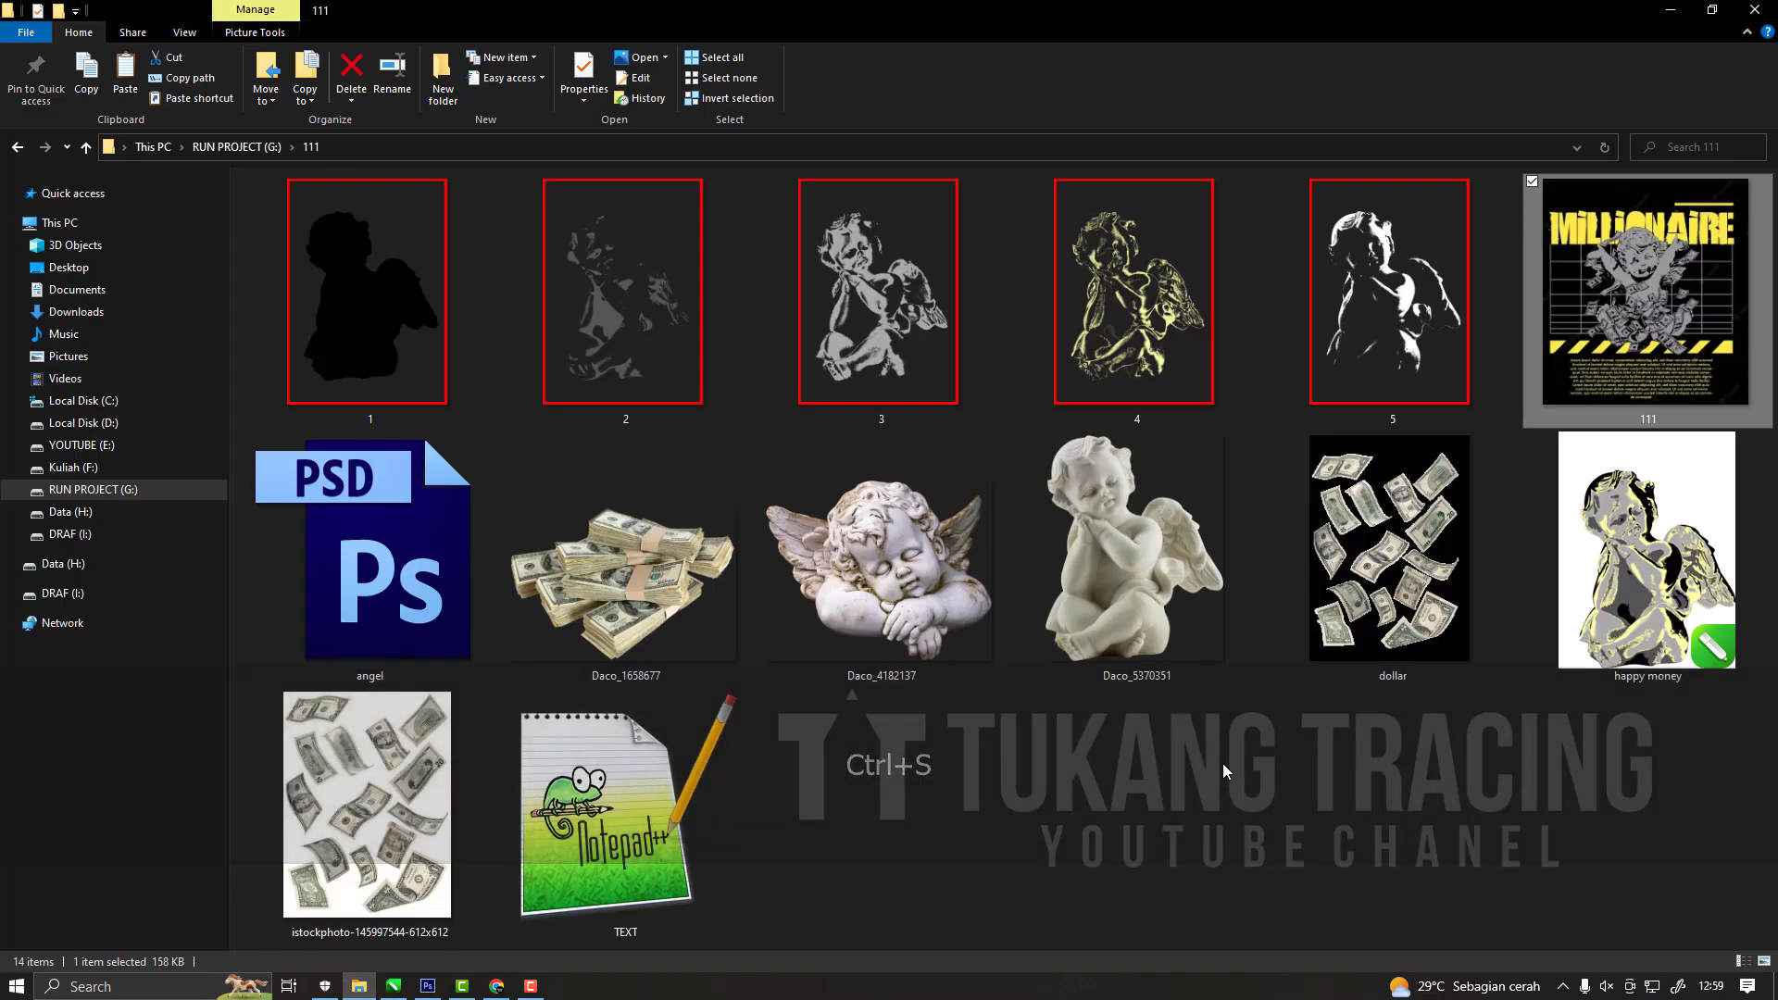
pyautogui.click(1387, 577)
pyautogui.doubleClick(1354, 614)
pyautogui.scroll(5, 852, 580)
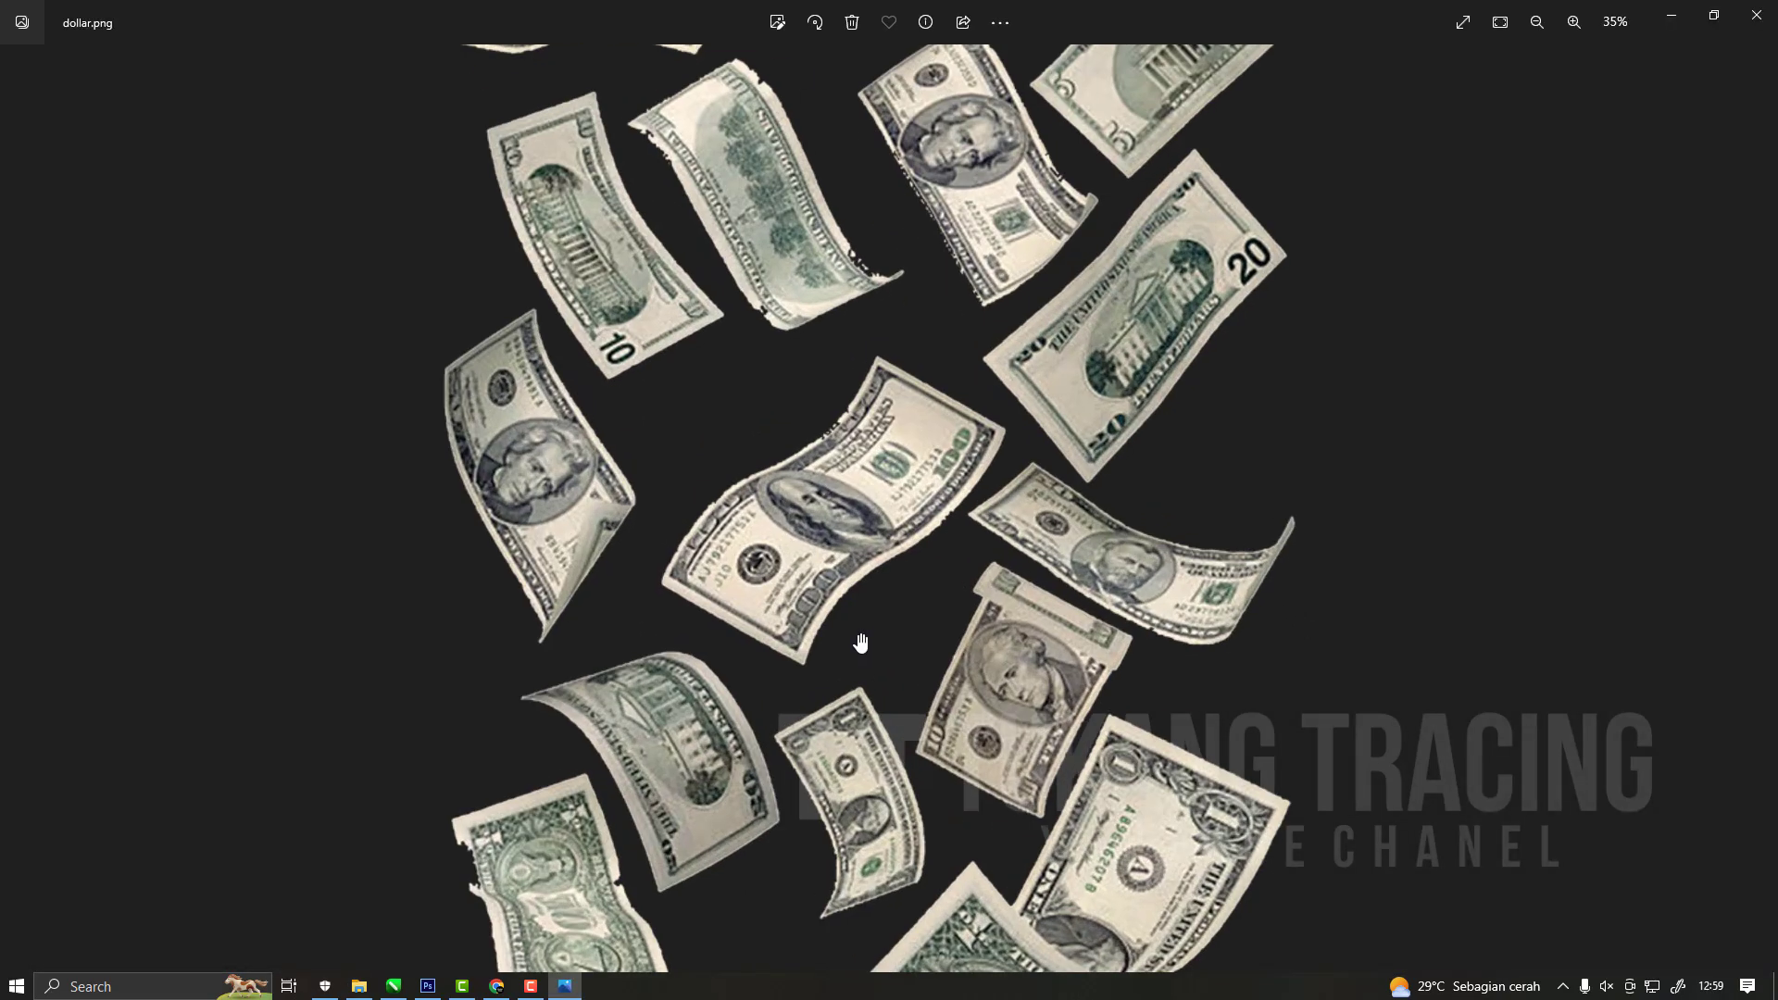
pyautogui.click(1757, 16)
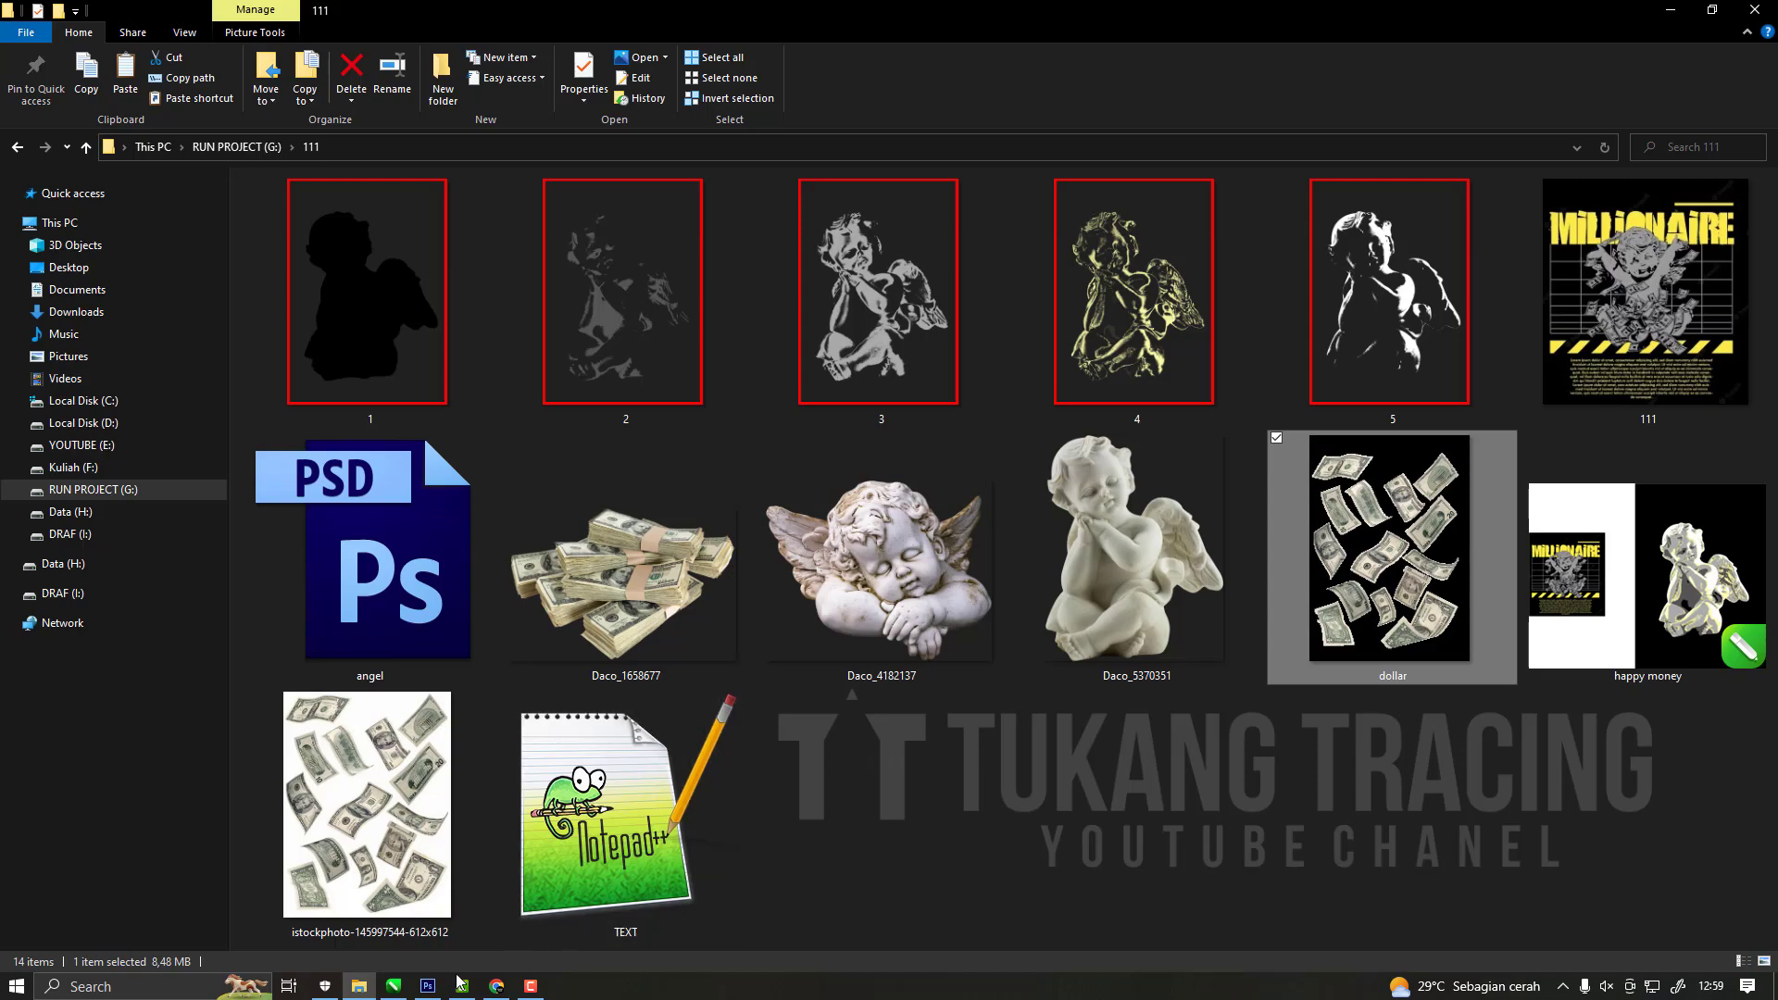
# Switch to Photoshop and close angel.psd without saving its changes.
pyautogui.click(427, 987)
pyautogui.click(237, 68)
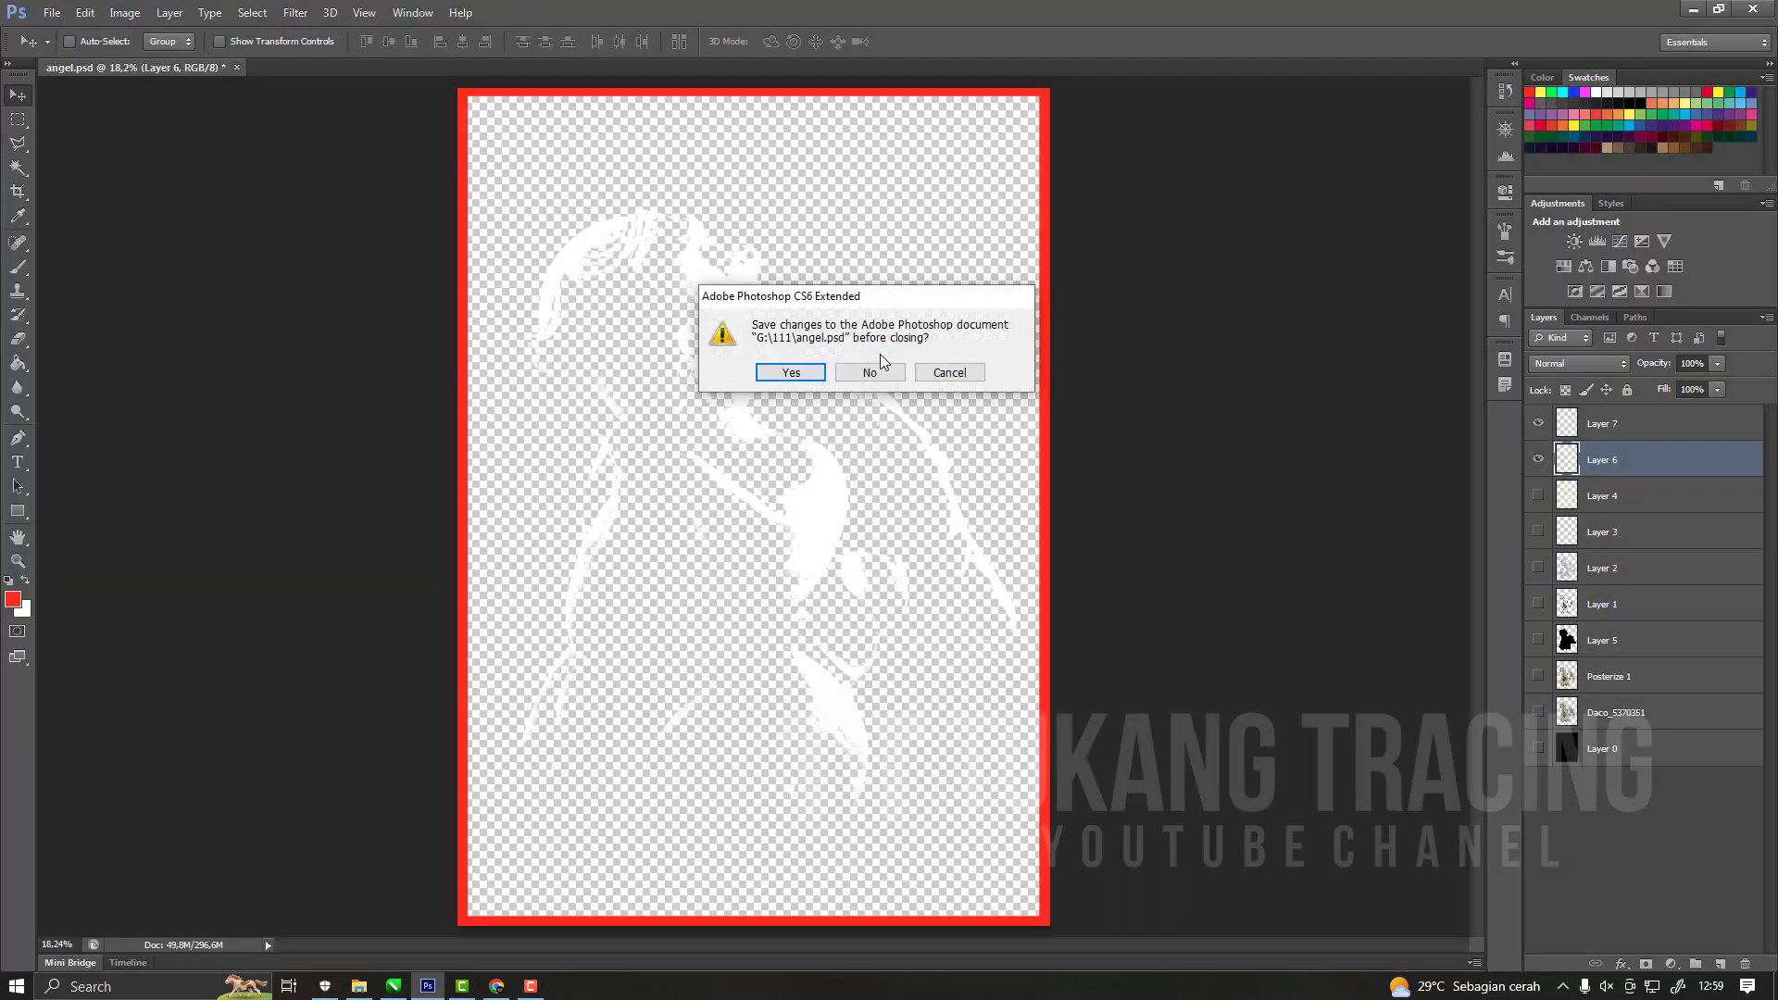
pyautogui.click(887, 368)
# Create a white A3 RGB document, 297 × 420 mm at 300 pixels/inch, and convert its background into the regular layer Layer 0.
pyautogui.click(53, 13)
pyautogui.click(108, 33)
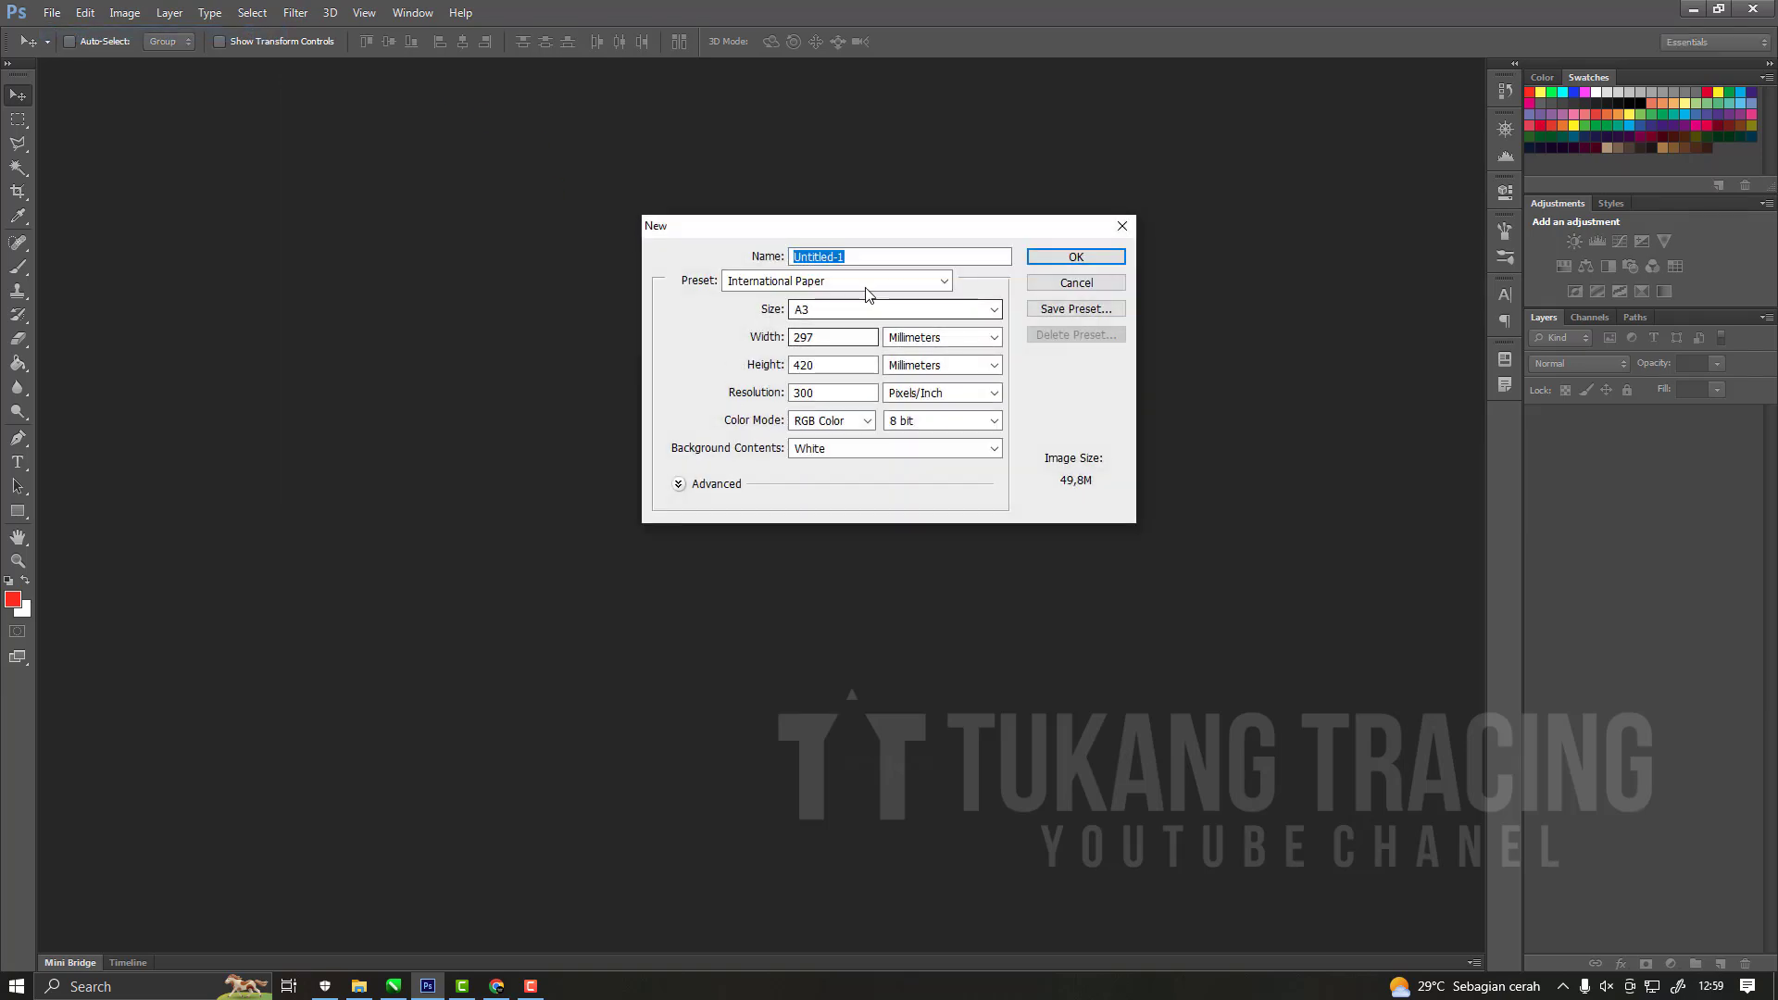
pyautogui.click(1076, 257)
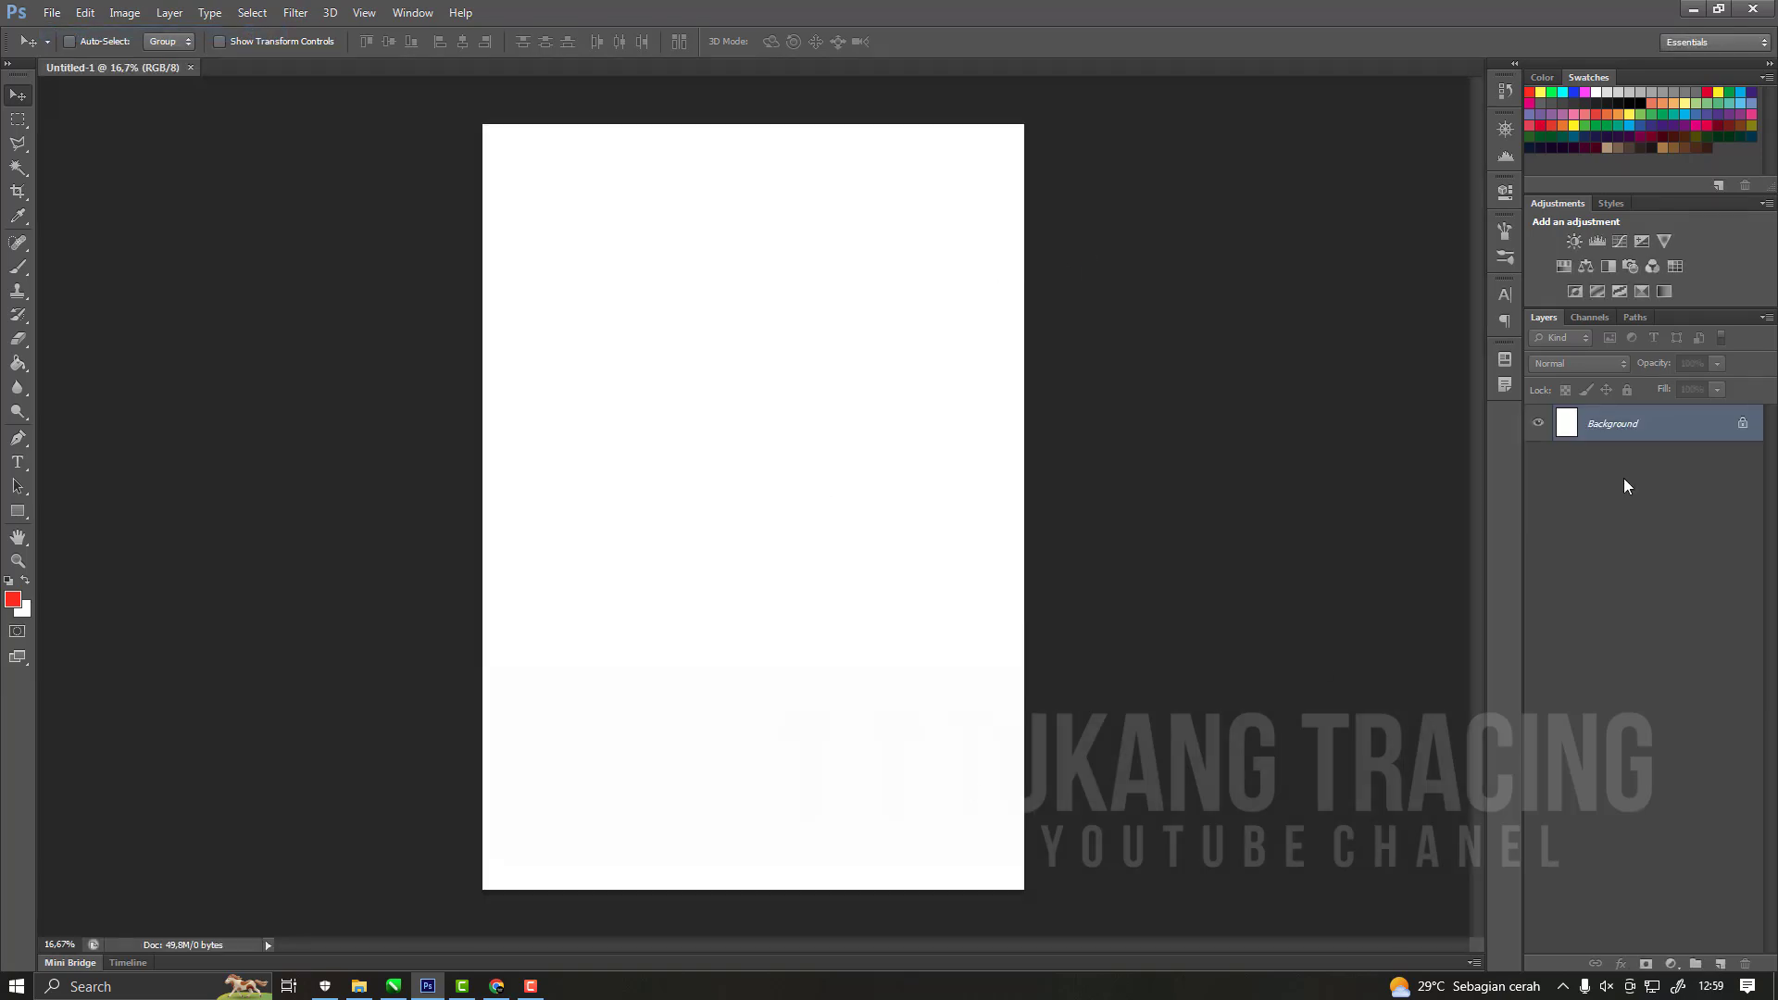
pyautogui.doubleClick(1615, 426)
pyautogui.click(1043, 315)
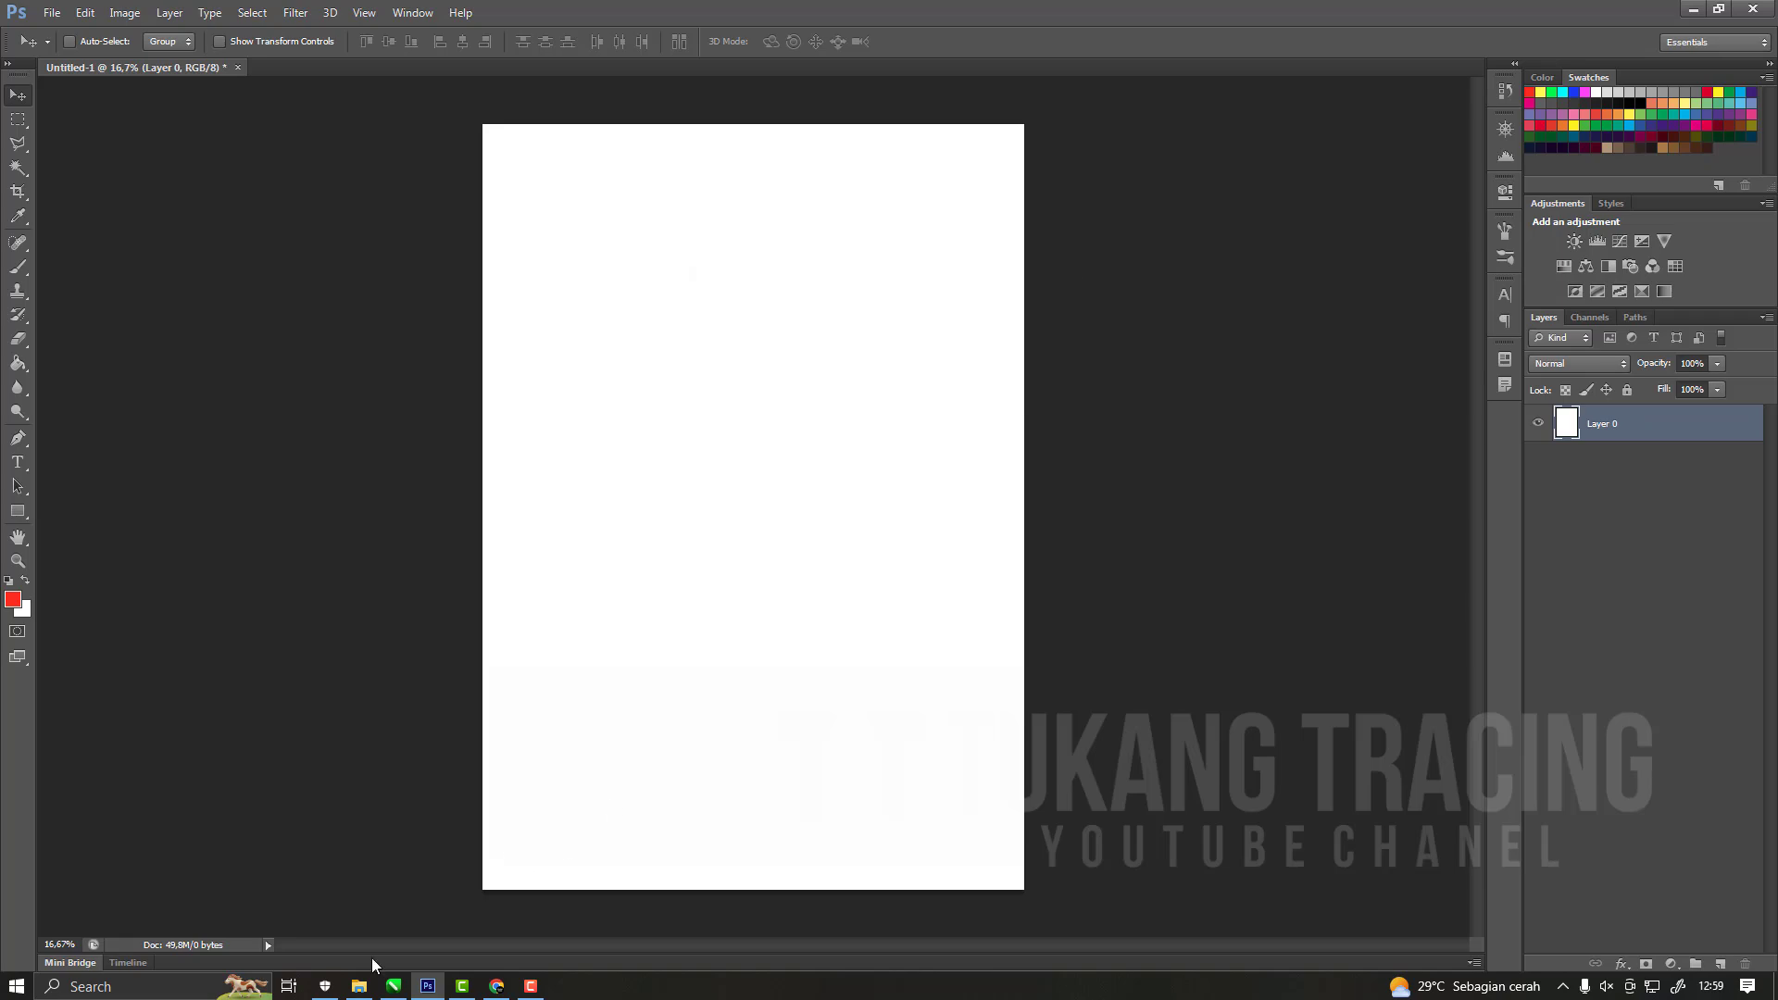
# Place dollar.png from the File Explorer project folder into the new Photoshop document and rasterize its layer.
pyautogui.click(359, 987)
pyautogui.moveTo(513, 937); pyautogui.dragTo(634, 576)
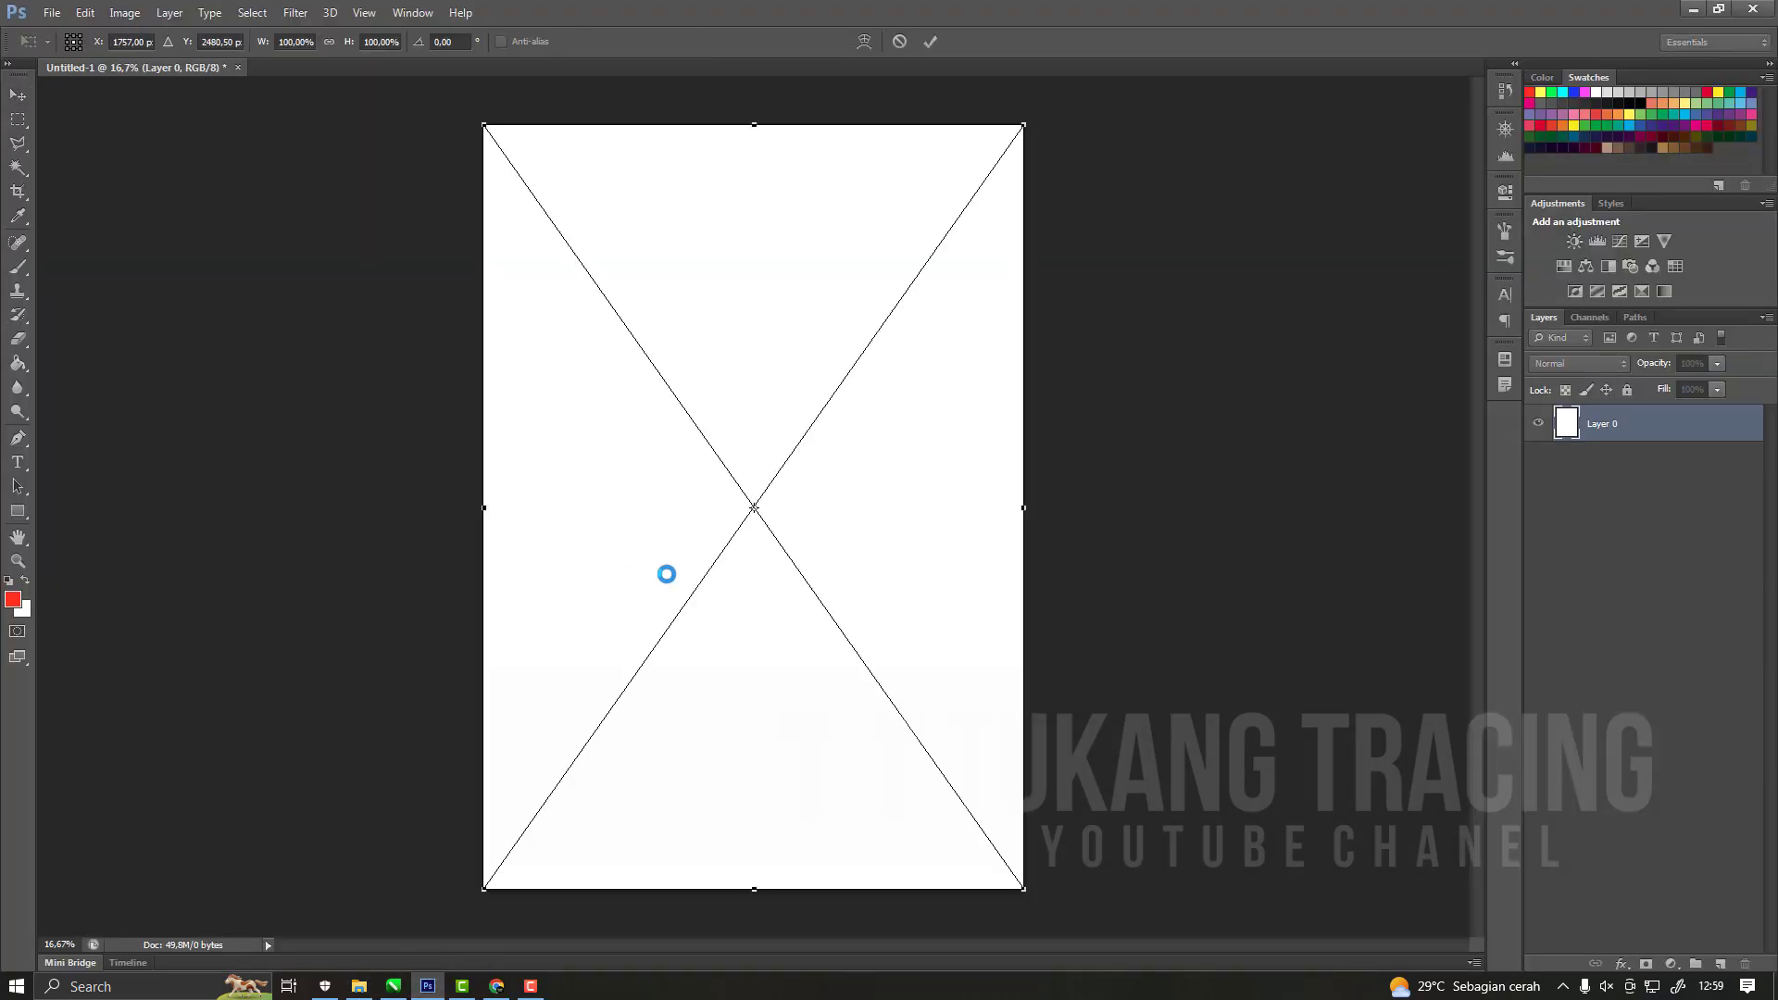
pyautogui.press('Return')
pyautogui.rightClick(1560, 441)
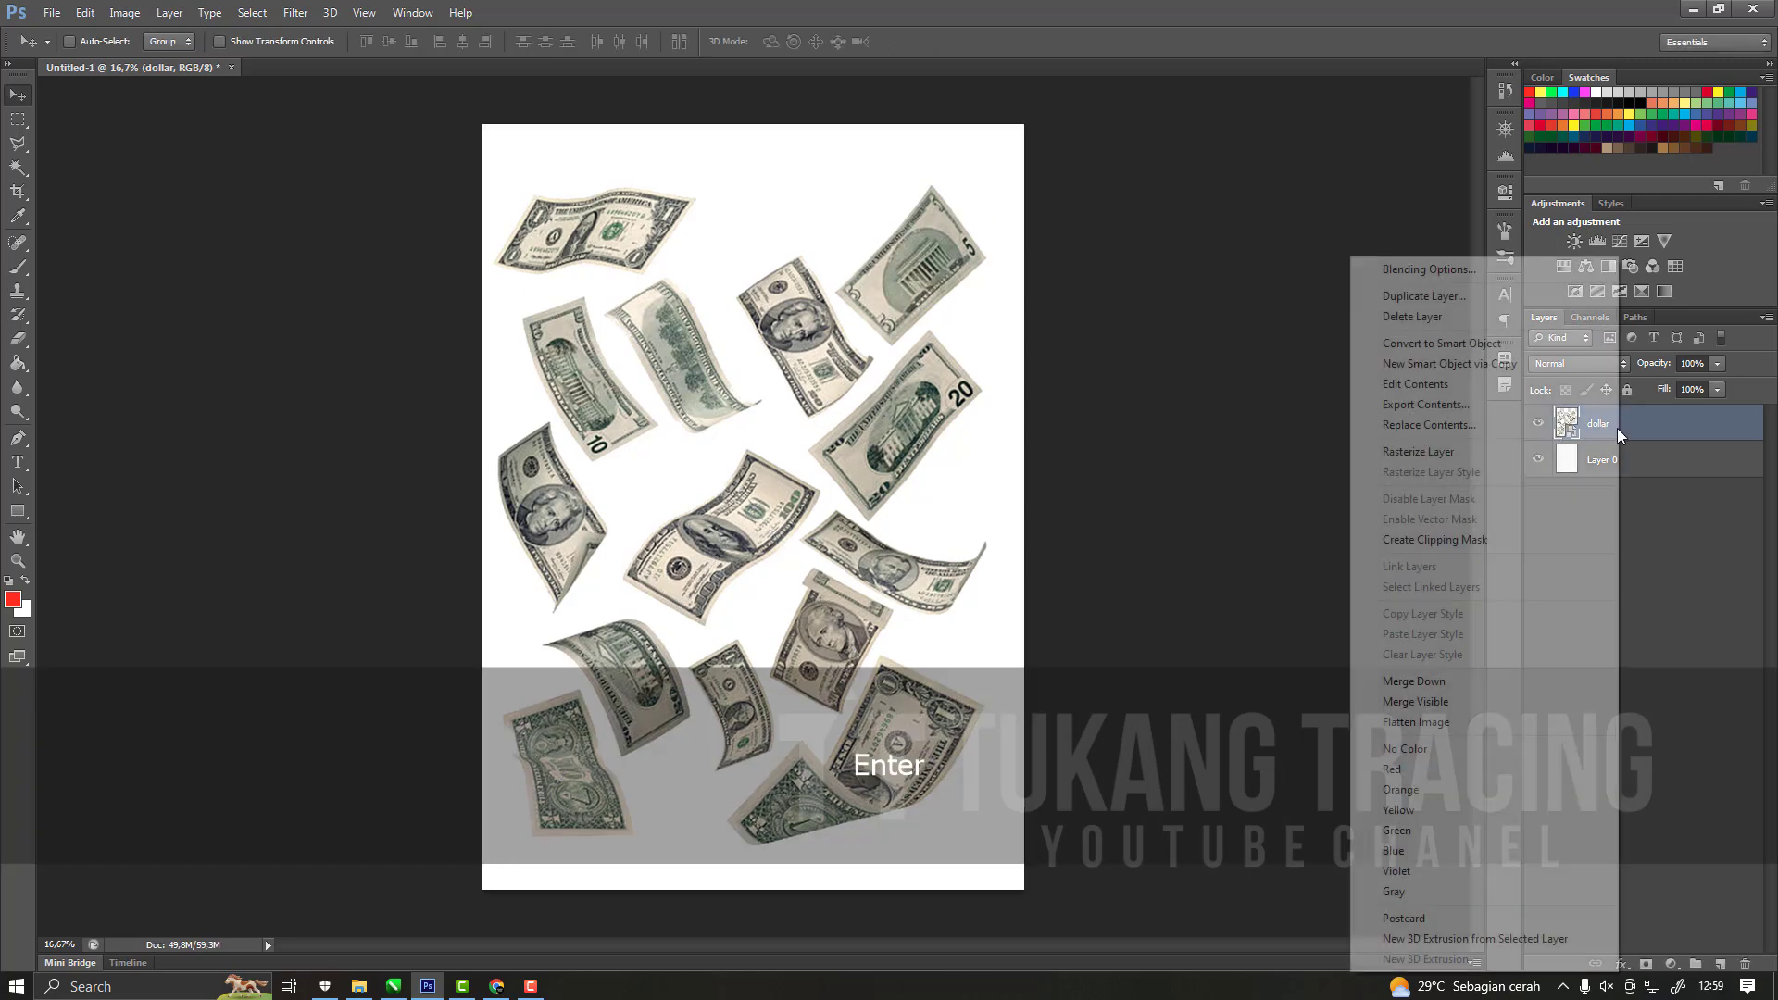
pyautogui.click(1446, 453)
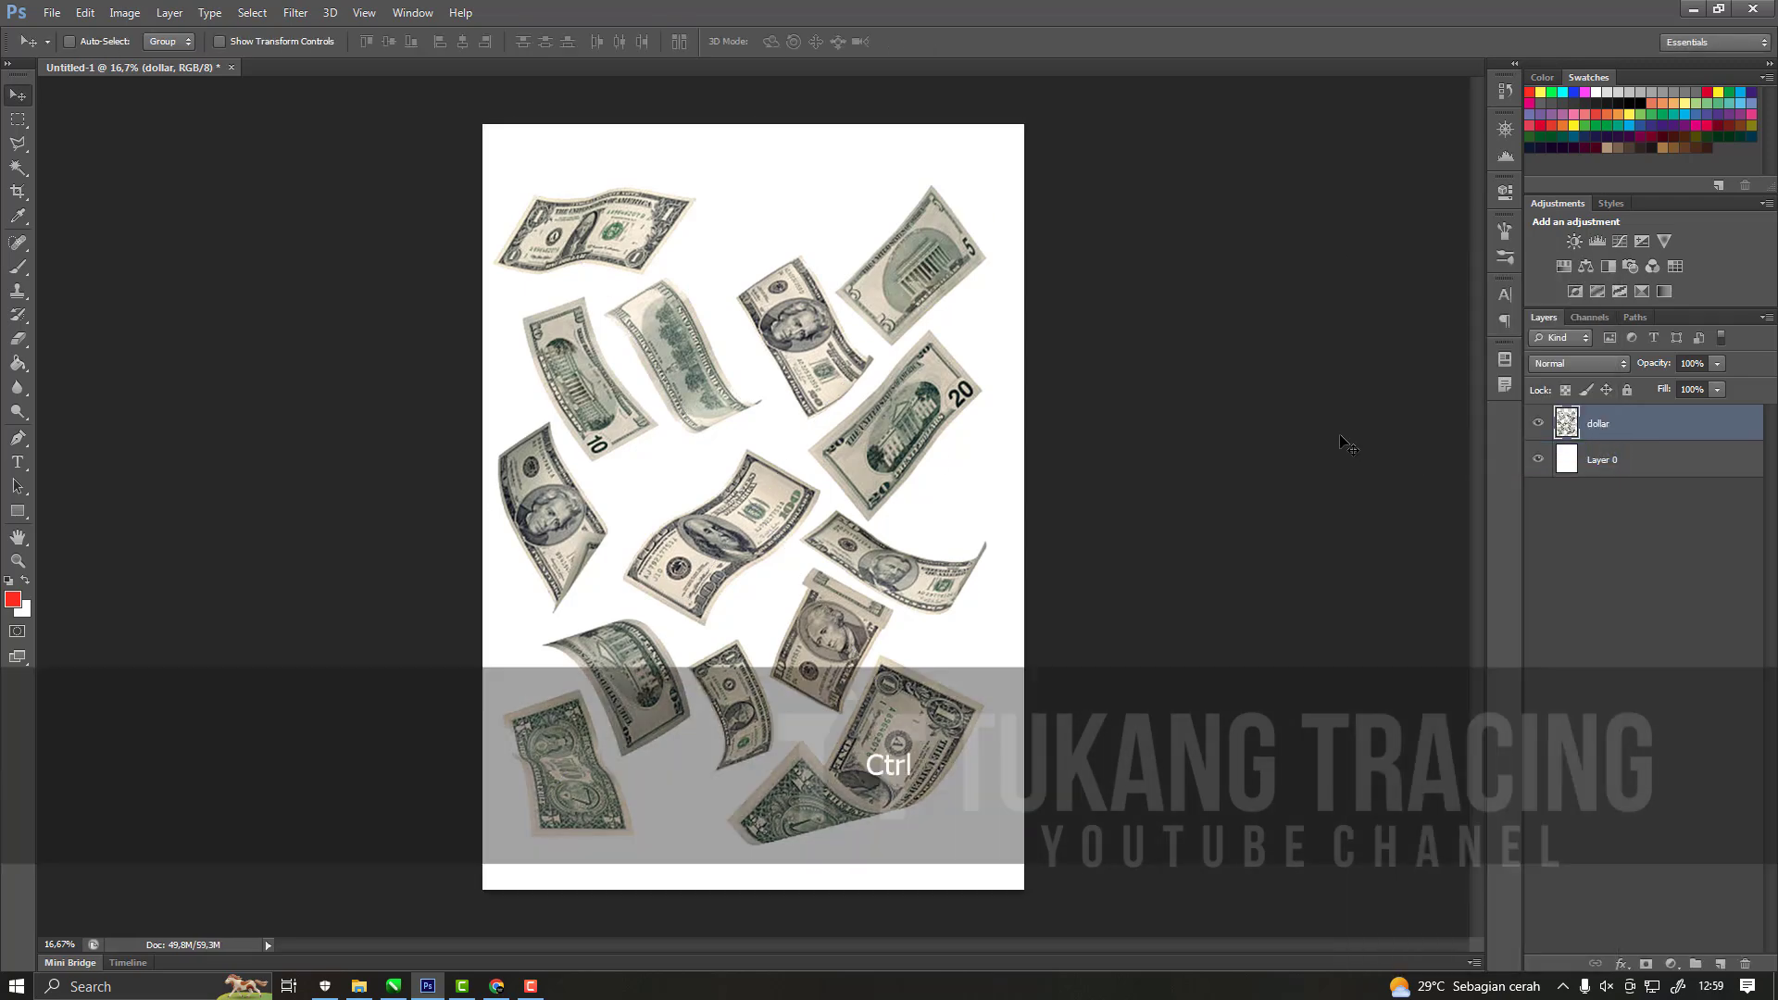
# Shift the dollar layer slightly right and up with Free Transform, about 0.3 cm across and 0.25 cm vertically.
pyautogui.hotkey('ctrl', 't')
pyautogui.moveTo(953, 389); pyautogui.dragTo(969, 388)
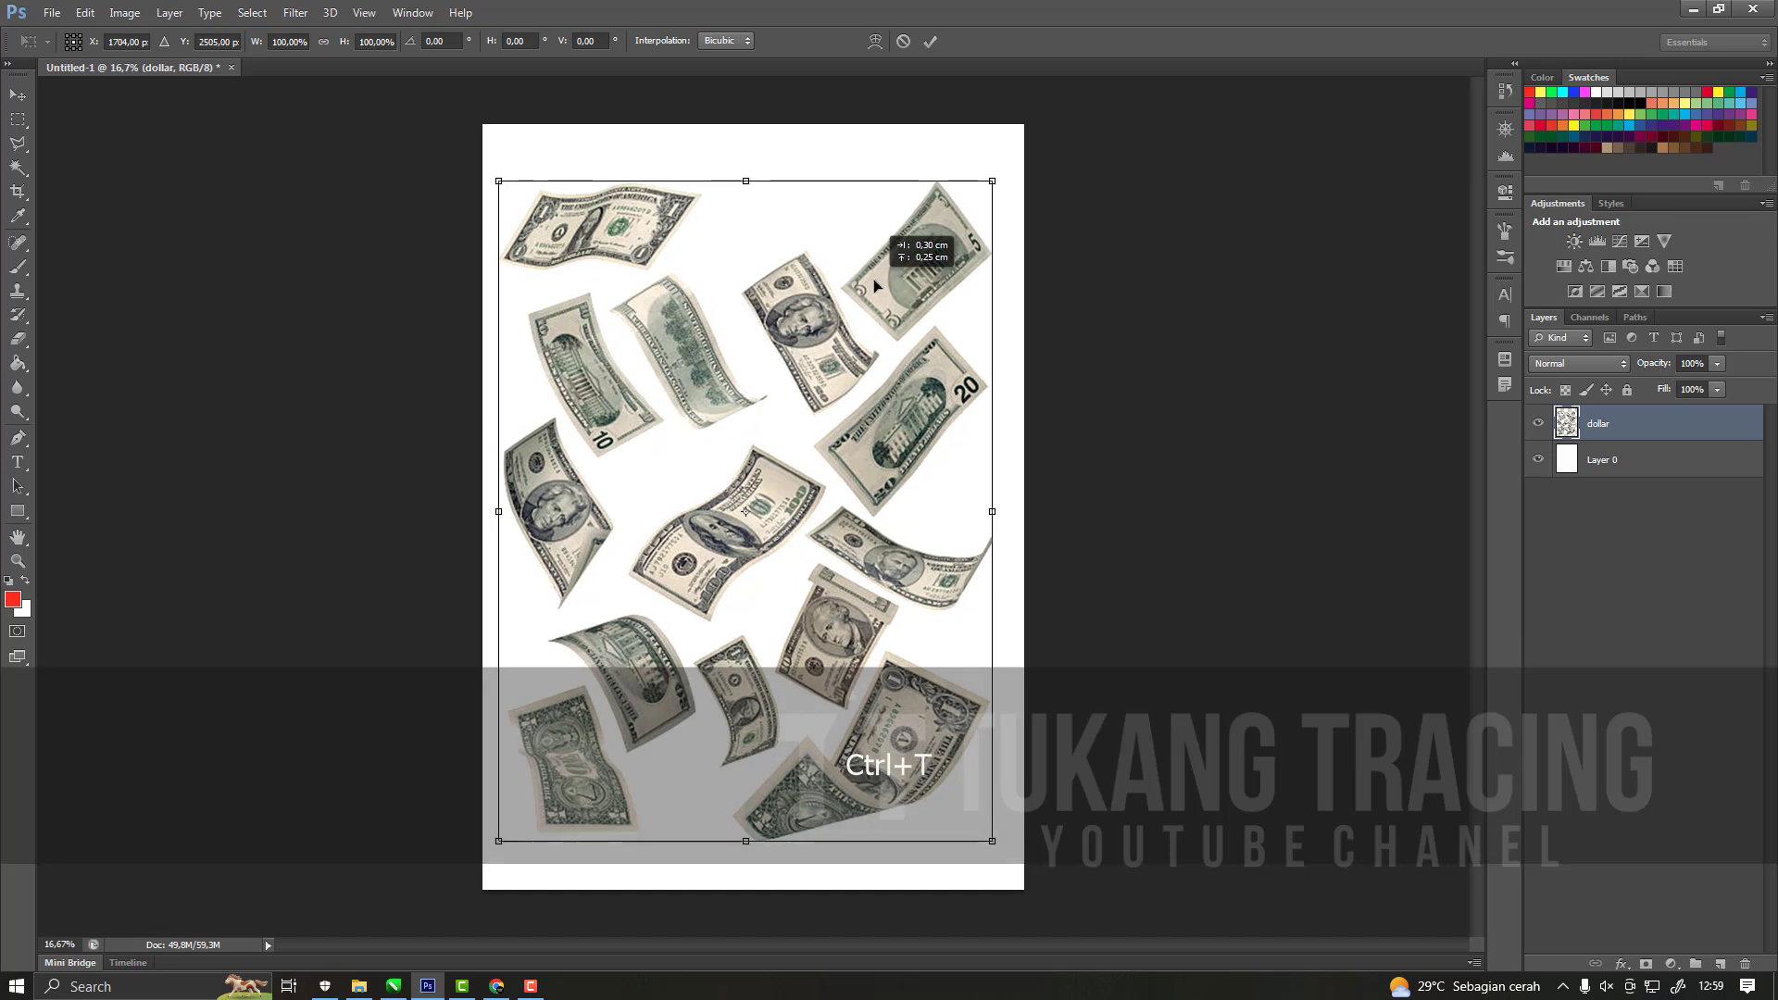
pyautogui.press('Return')
# Add a Threshold adjustment layer above the dollar layer with a threshold level of 155.
pyautogui.keyDown('ctrl'); pyautogui.click(1621, 421); pyautogui.keyUp('ctrl')
pyautogui.click(1621, 421)
pyautogui.click(1622, 965)
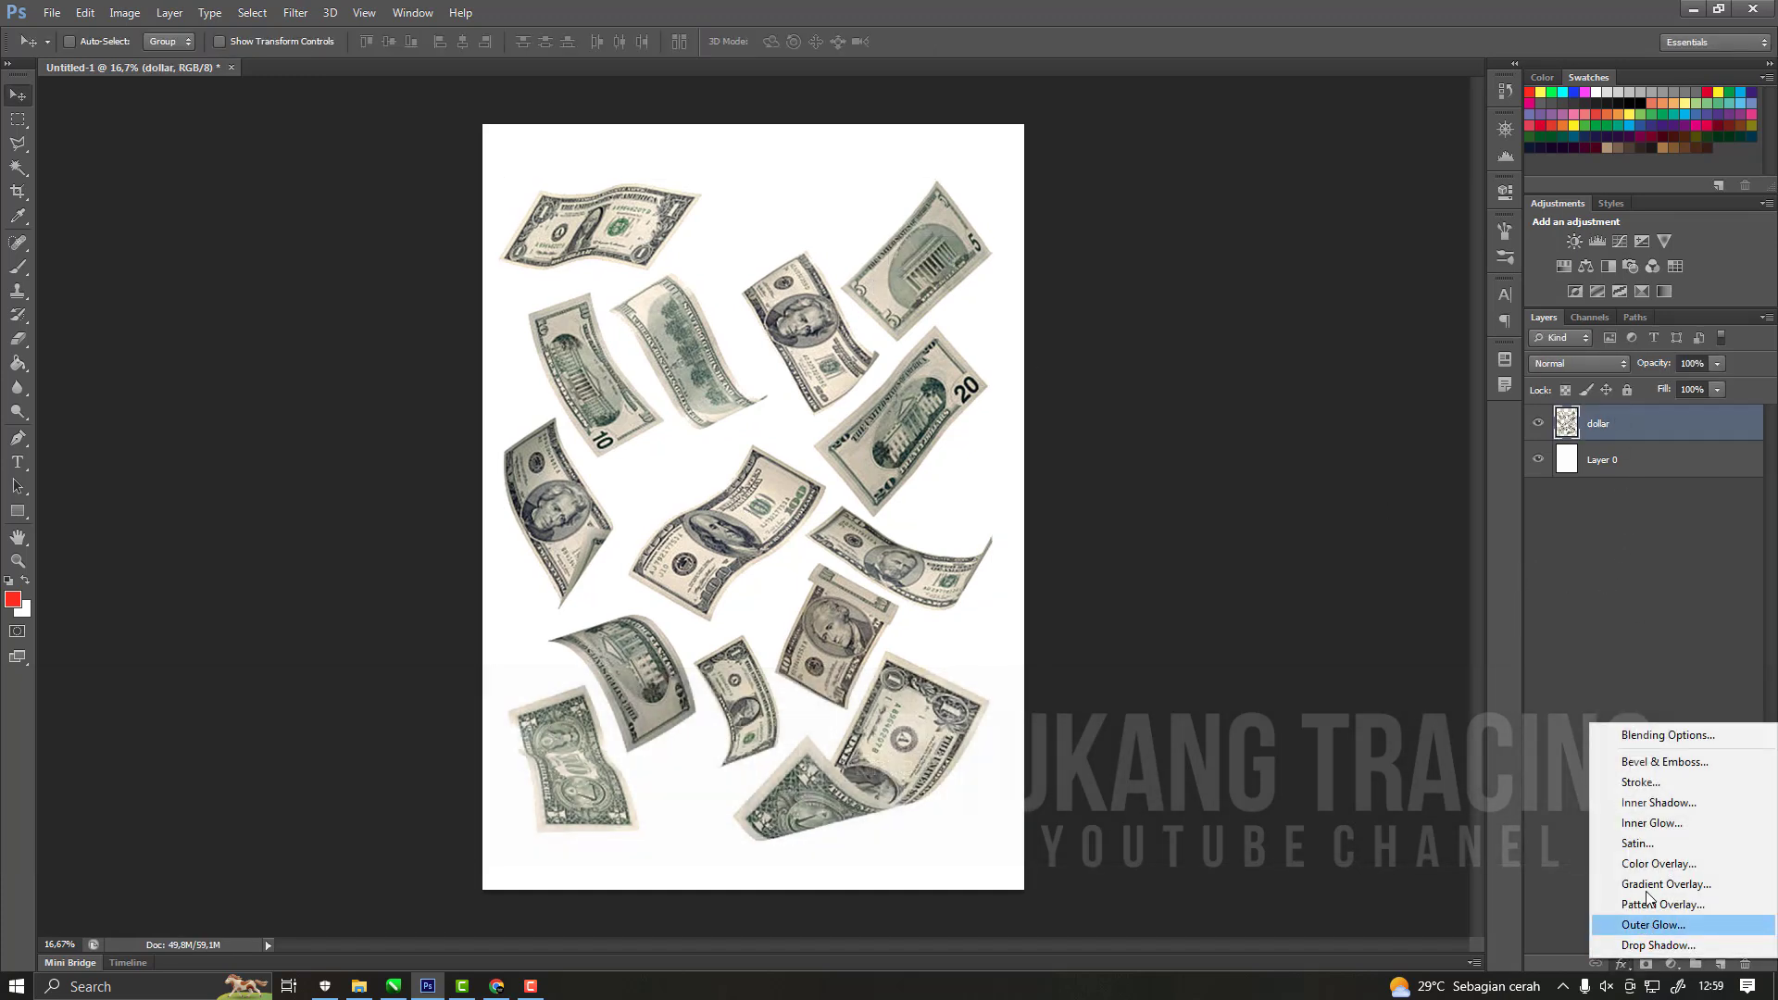
pyautogui.click(1646, 968)
pyautogui.click(1672, 965)
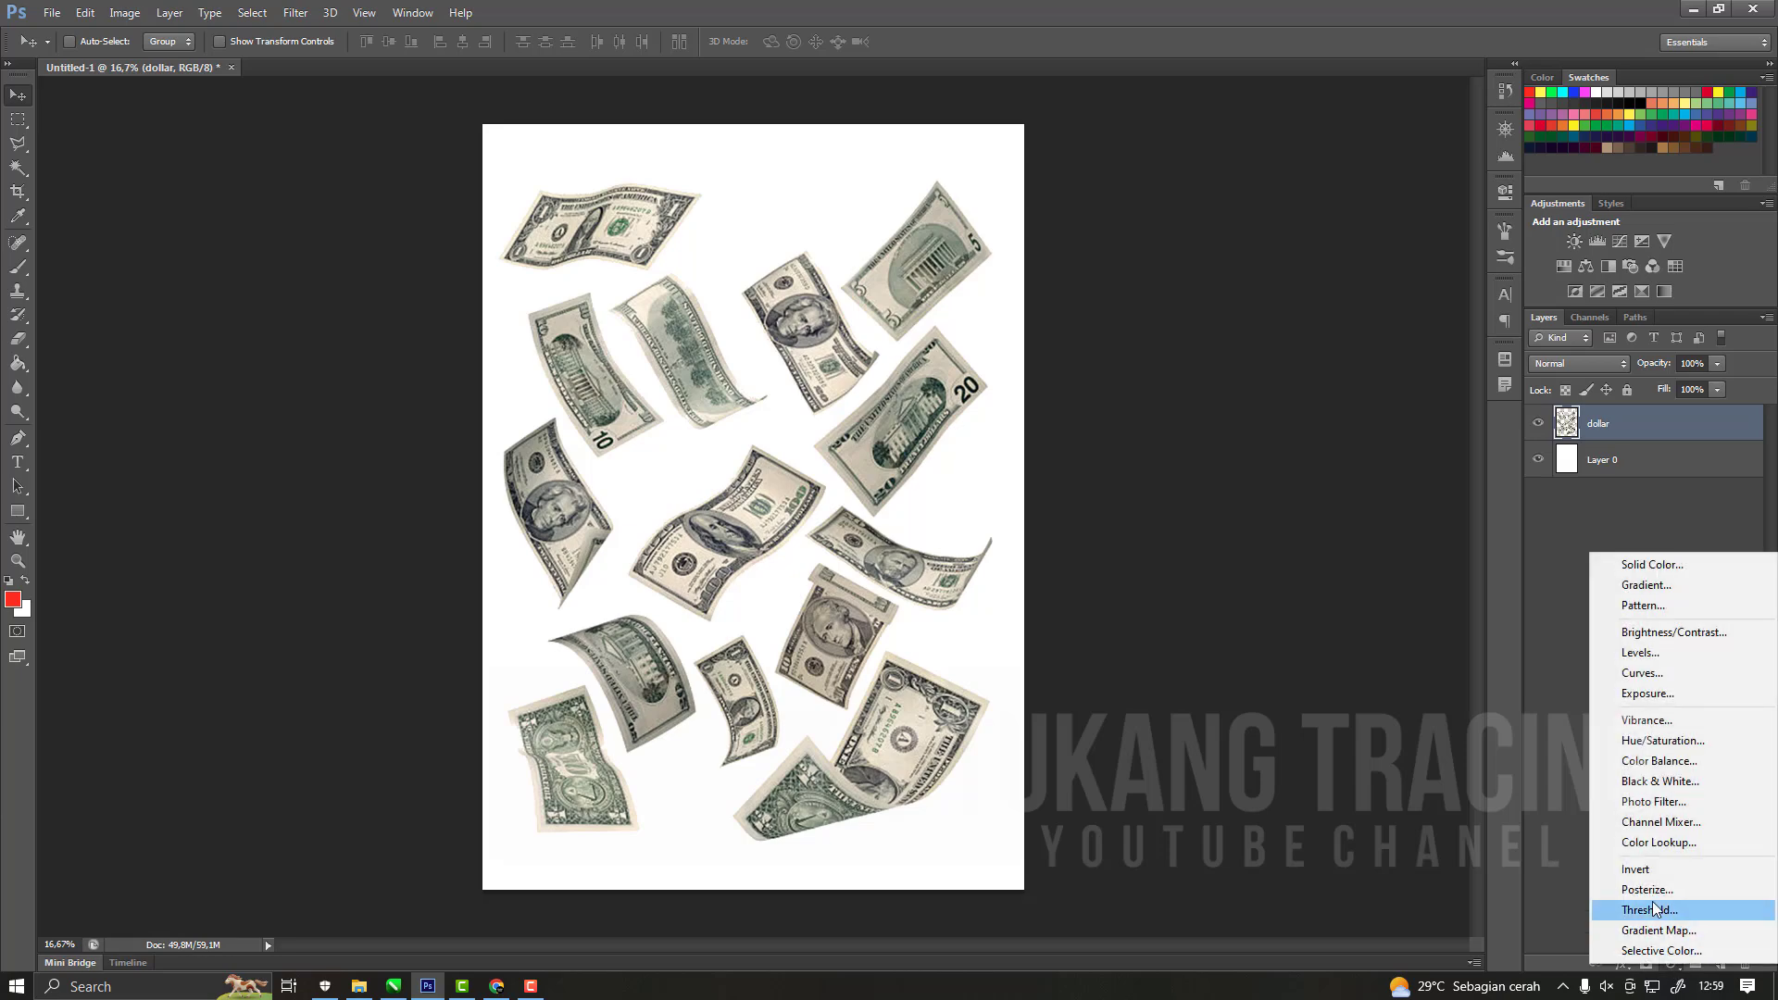
pyautogui.click(1654, 910)
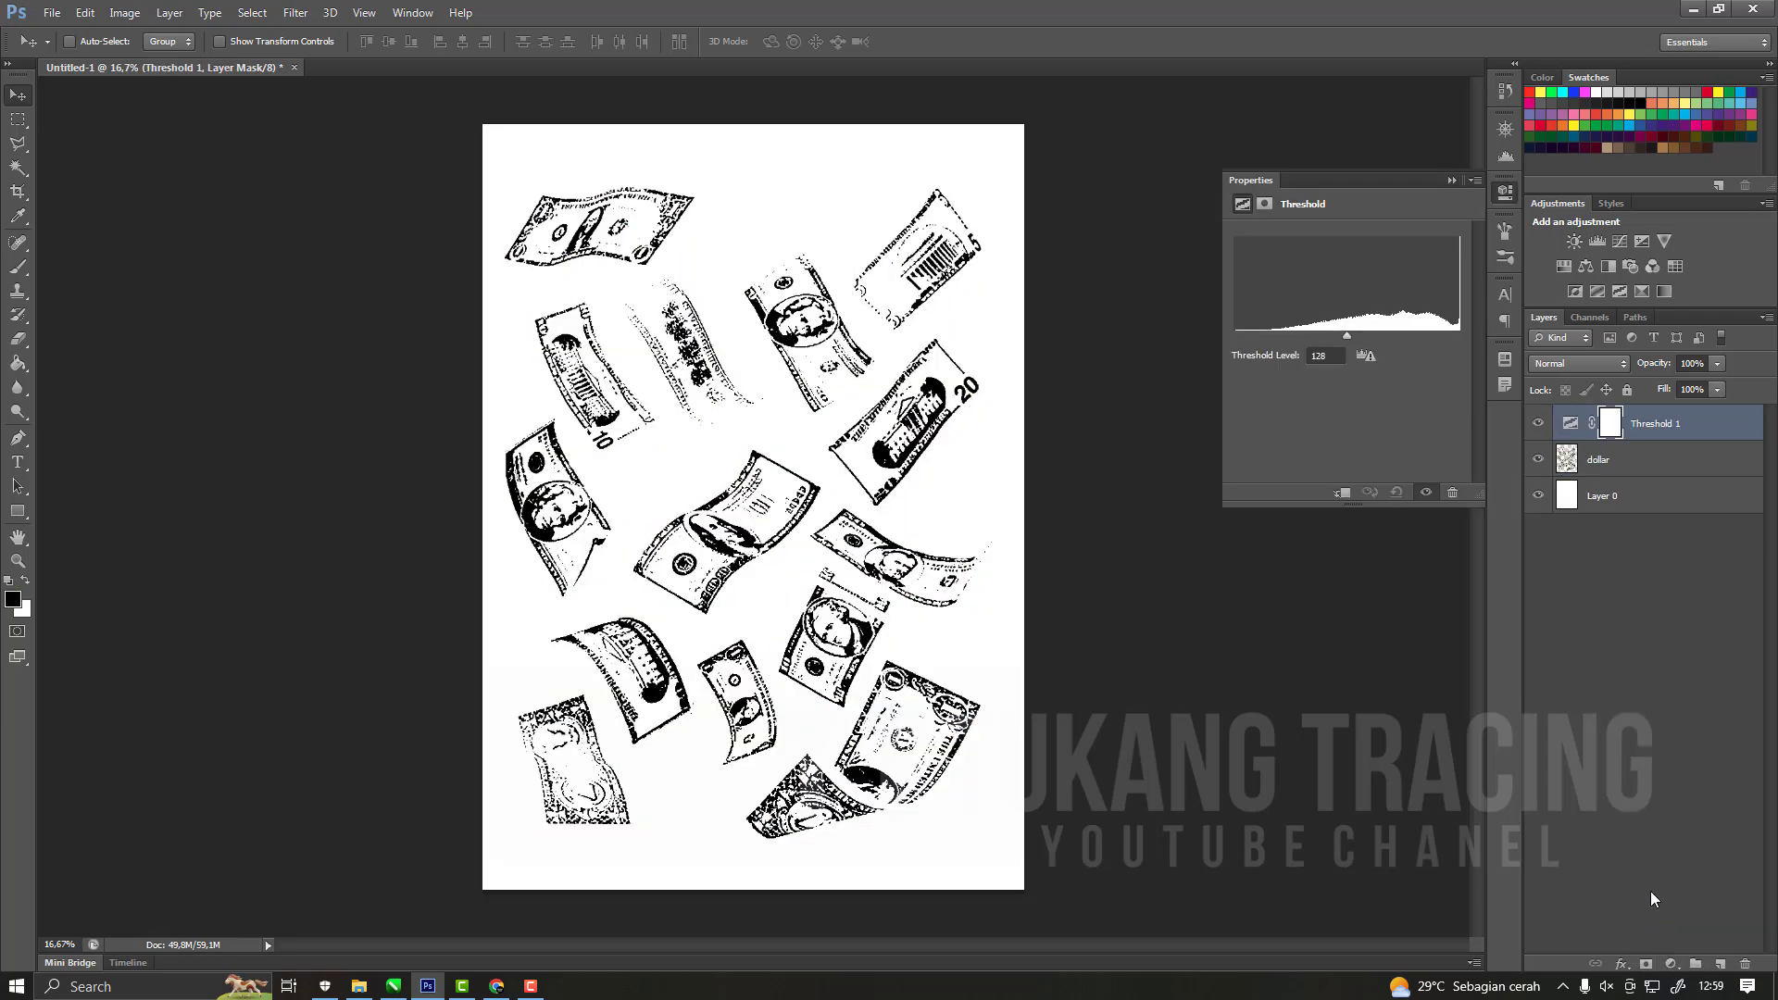
pyautogui.moveTo(1350, 343)
pyautogui.mouseDown()
pyautogui.moveTo(1331, 345)
pyautogui.moveTo(1372, 348)
pyautogui.mouseUp()
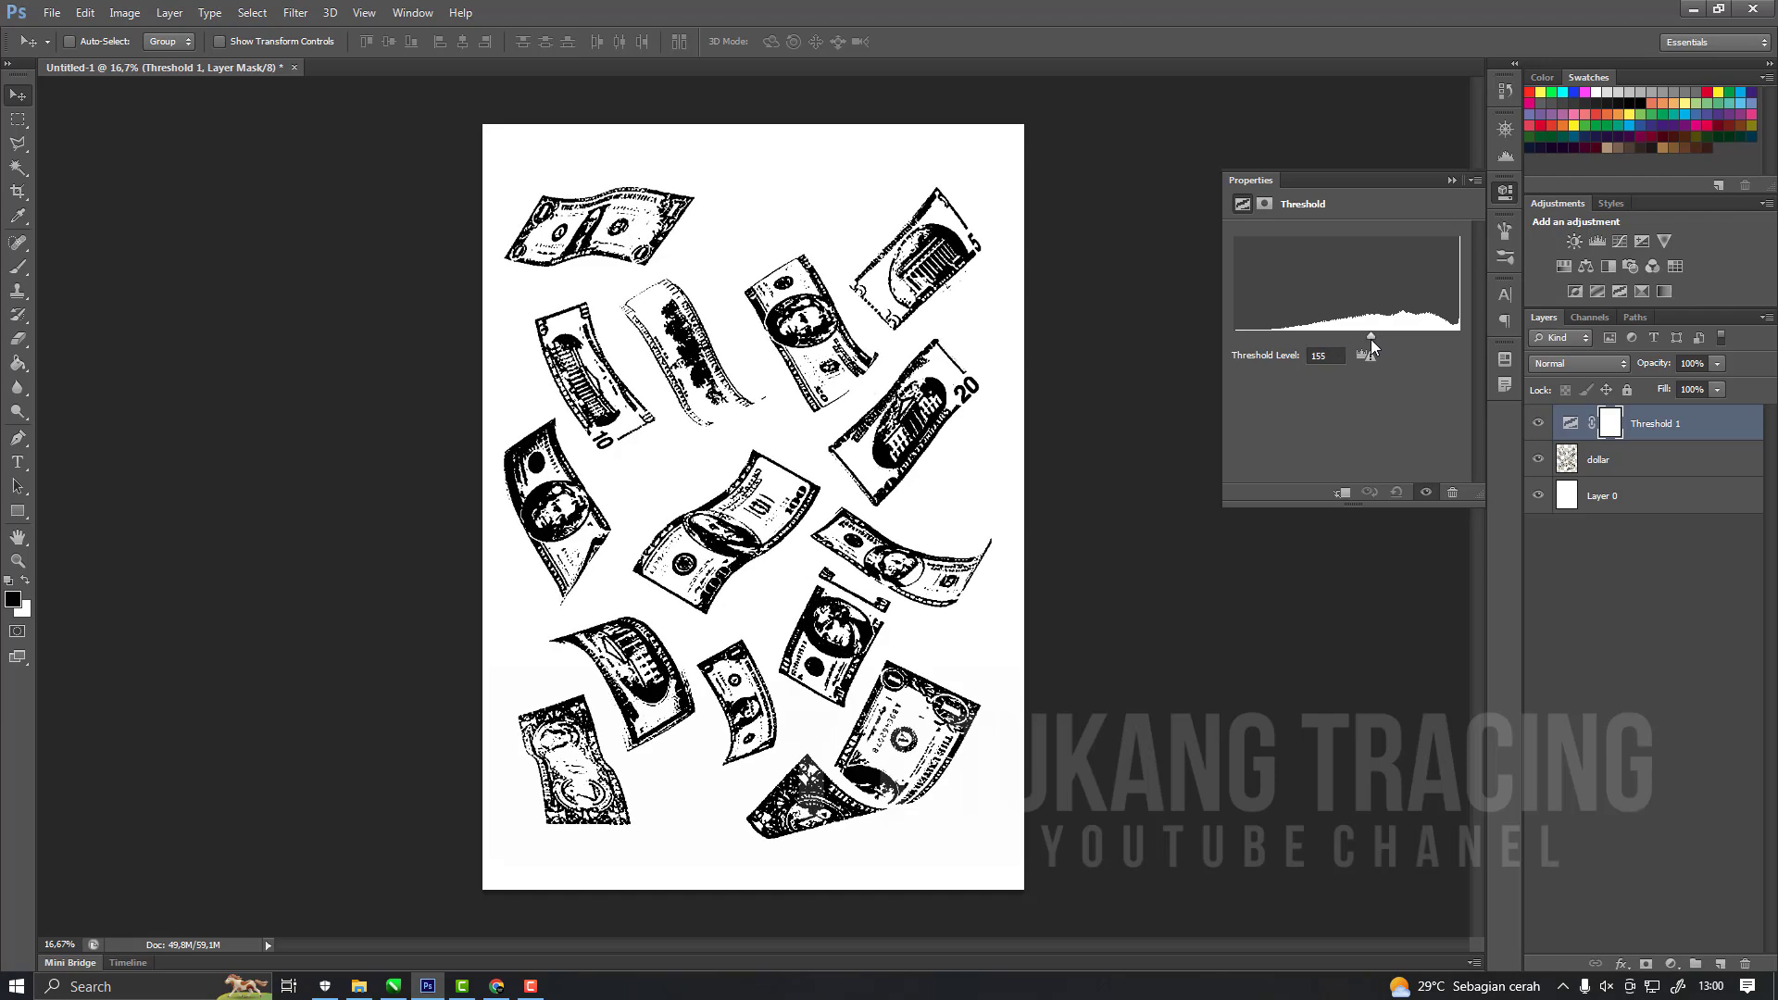
# Invert Layer 0 from white to black and hide it to leave the dollar bills on transparency.
pyautogui.click(1633, 649)
pyautogui.click(1631, 499)
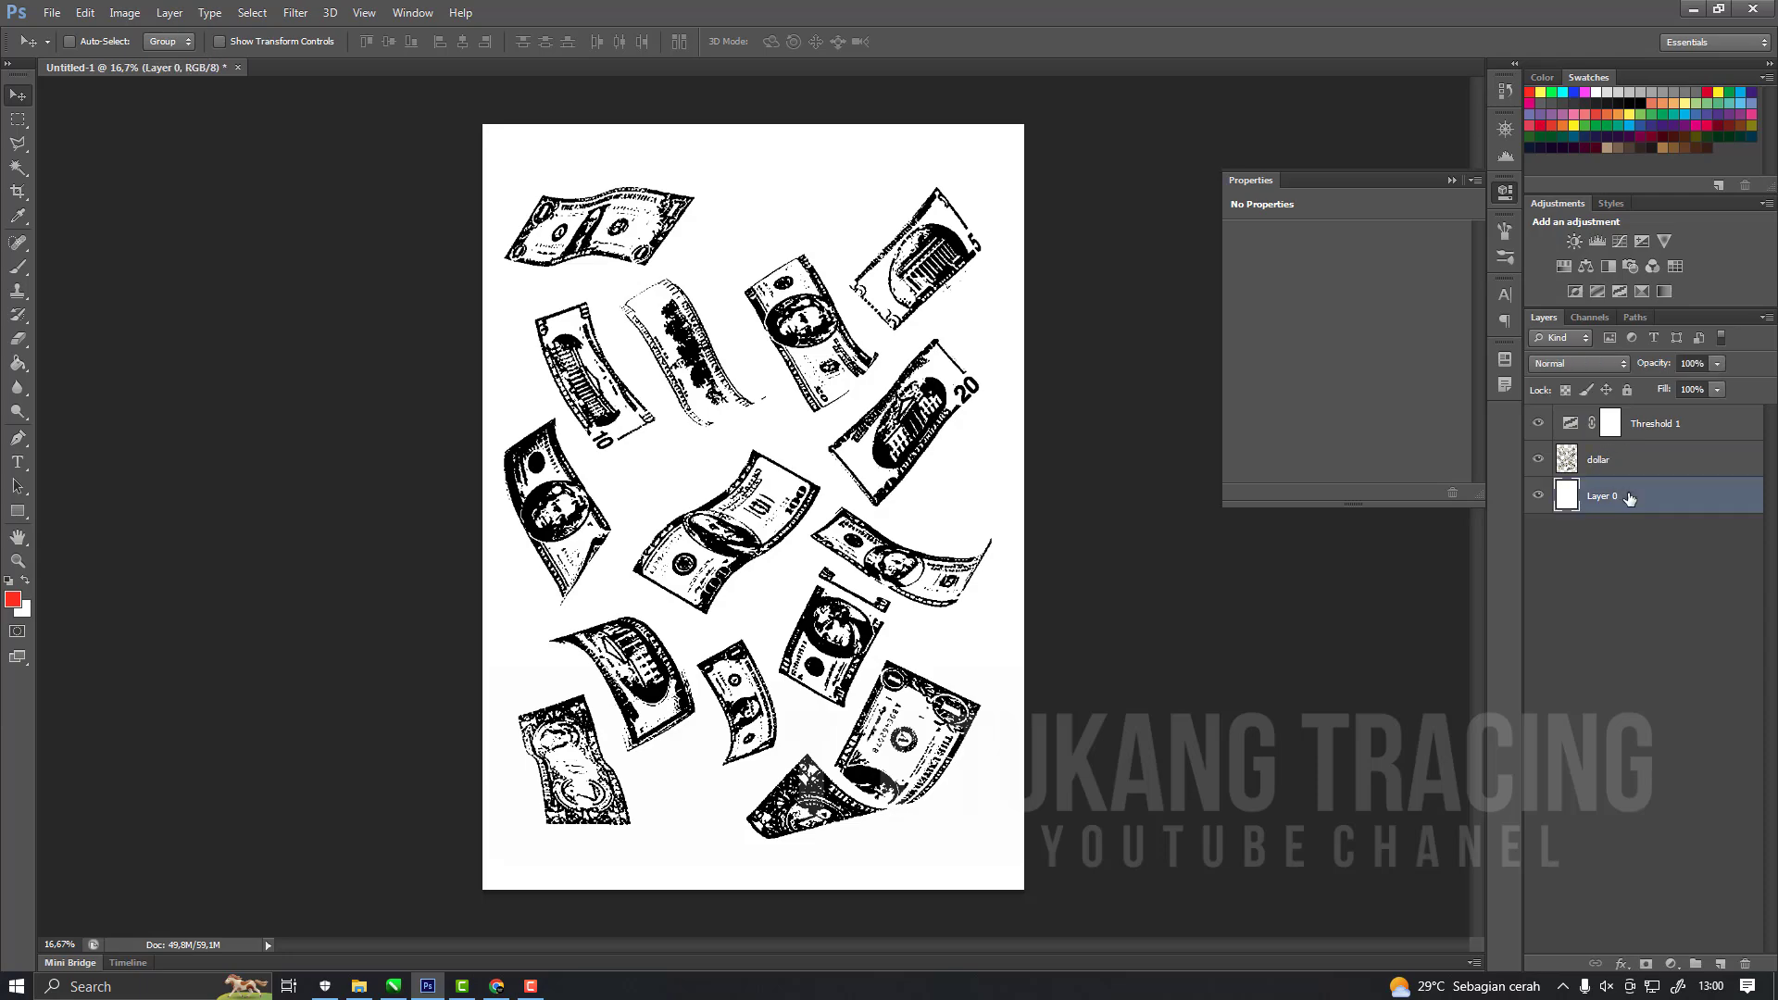
pyautogui.hotkey('ctrl', 'i')
pyautogui.scroll(2, 681, 384)
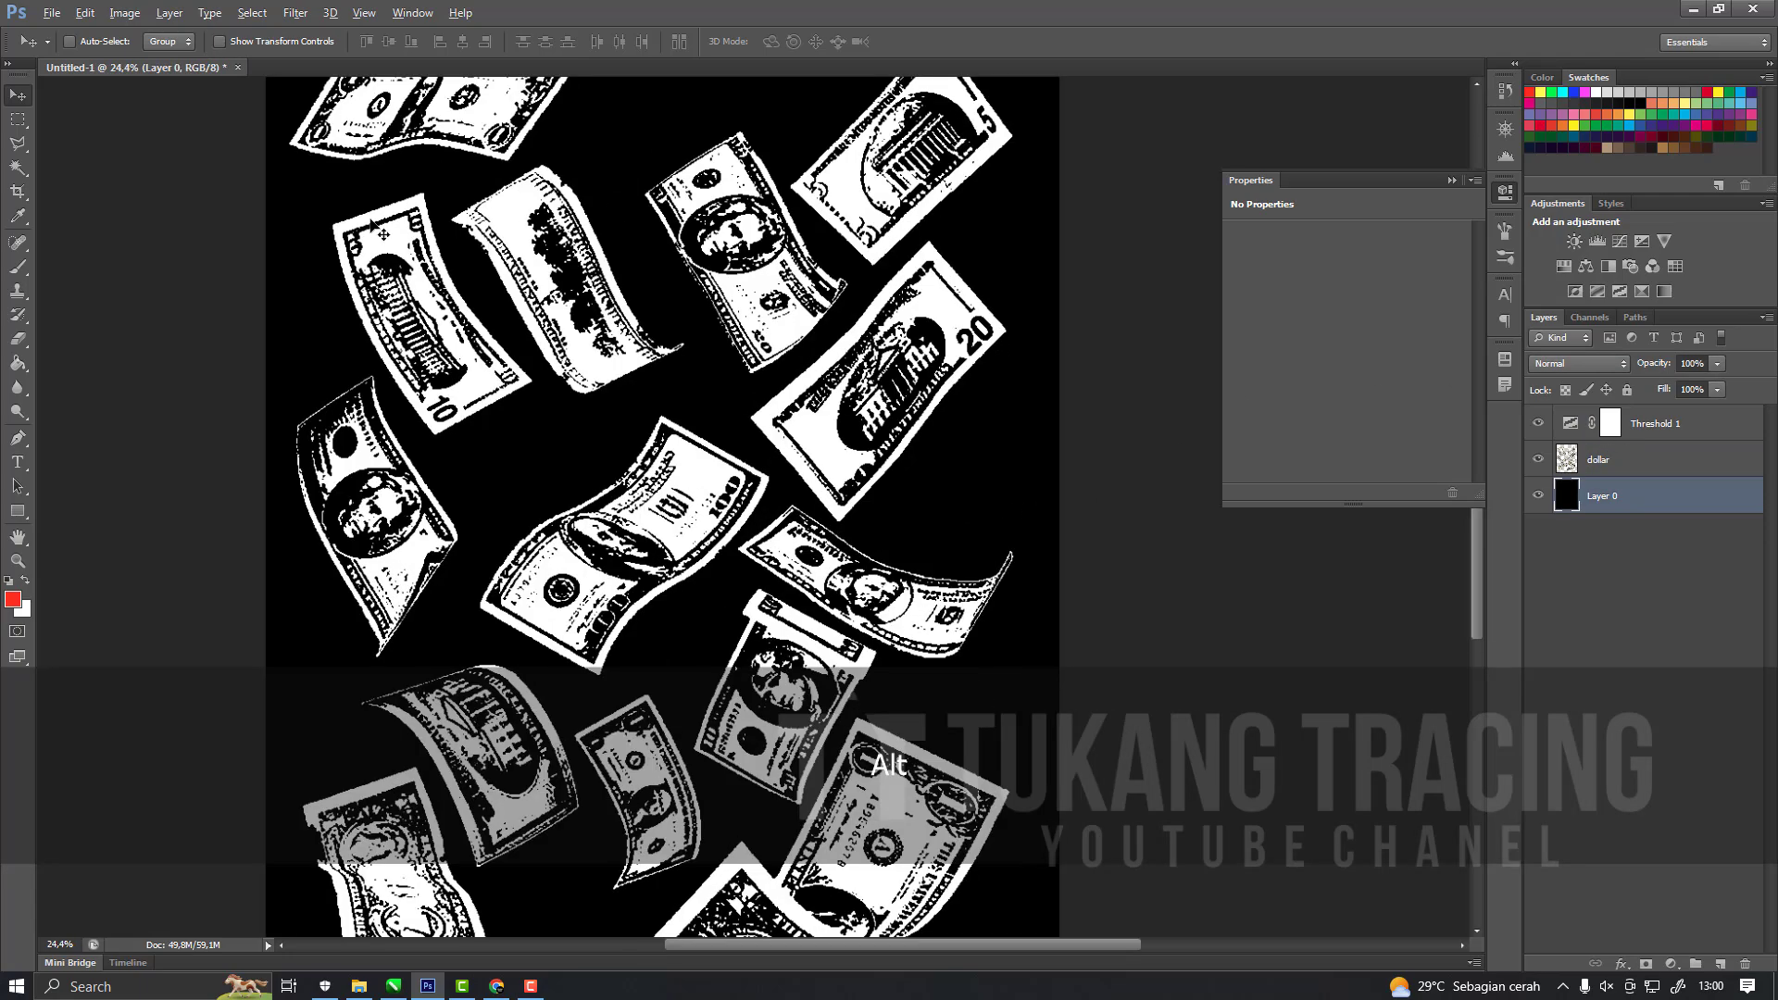
pyautogui.scroll(3, 942, 528)
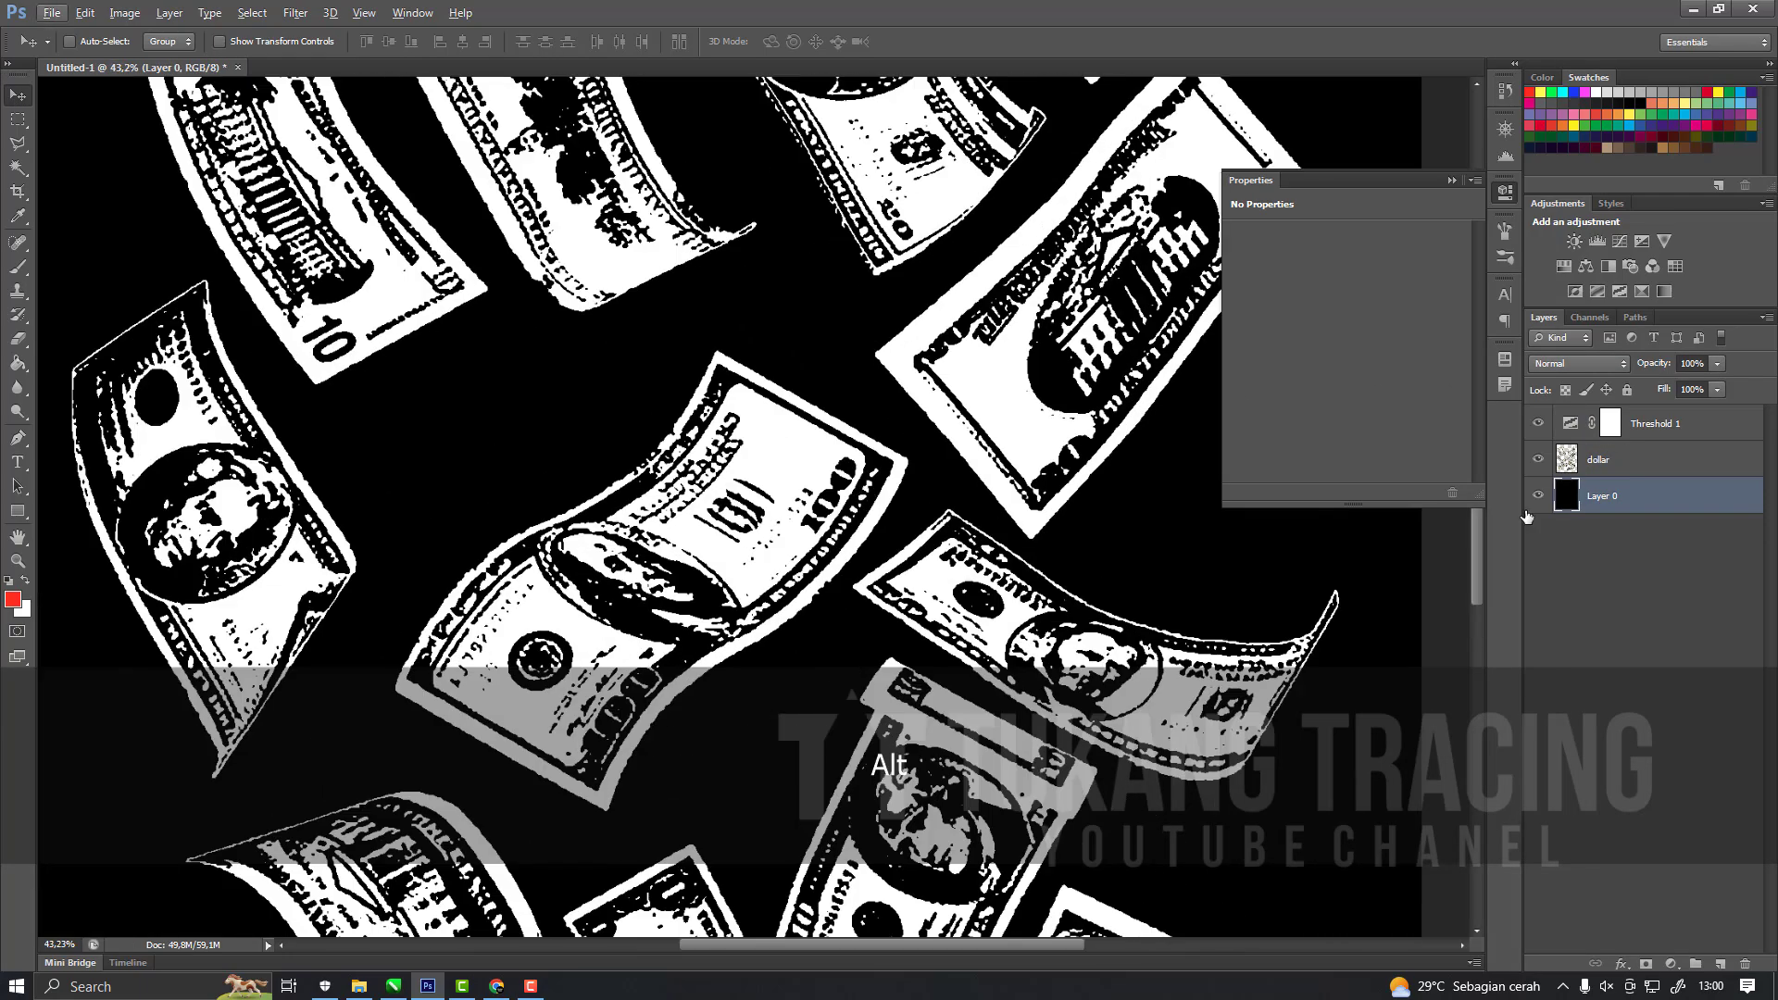
pyautogui.click(1540, 498)
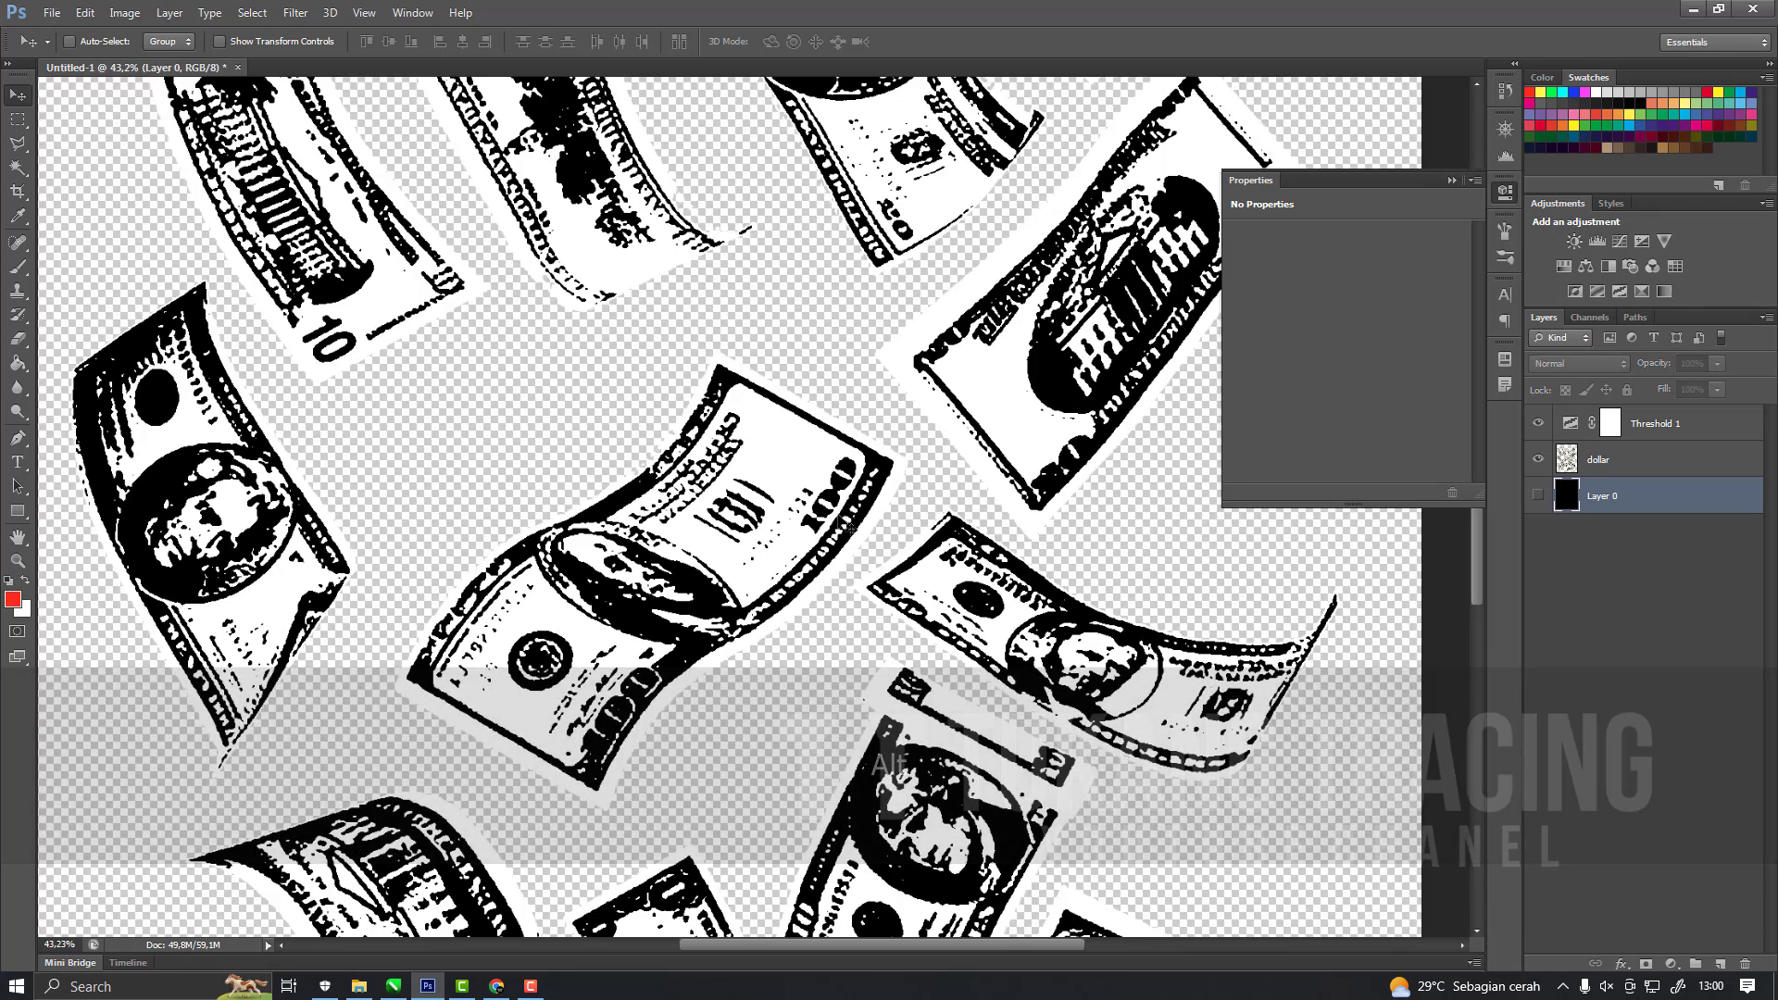
# Merge the Threshold 1 adjustment layer down into the dollar layer.
pyautogui.click(1616, 462)
pyautogui.click(1703, 422)
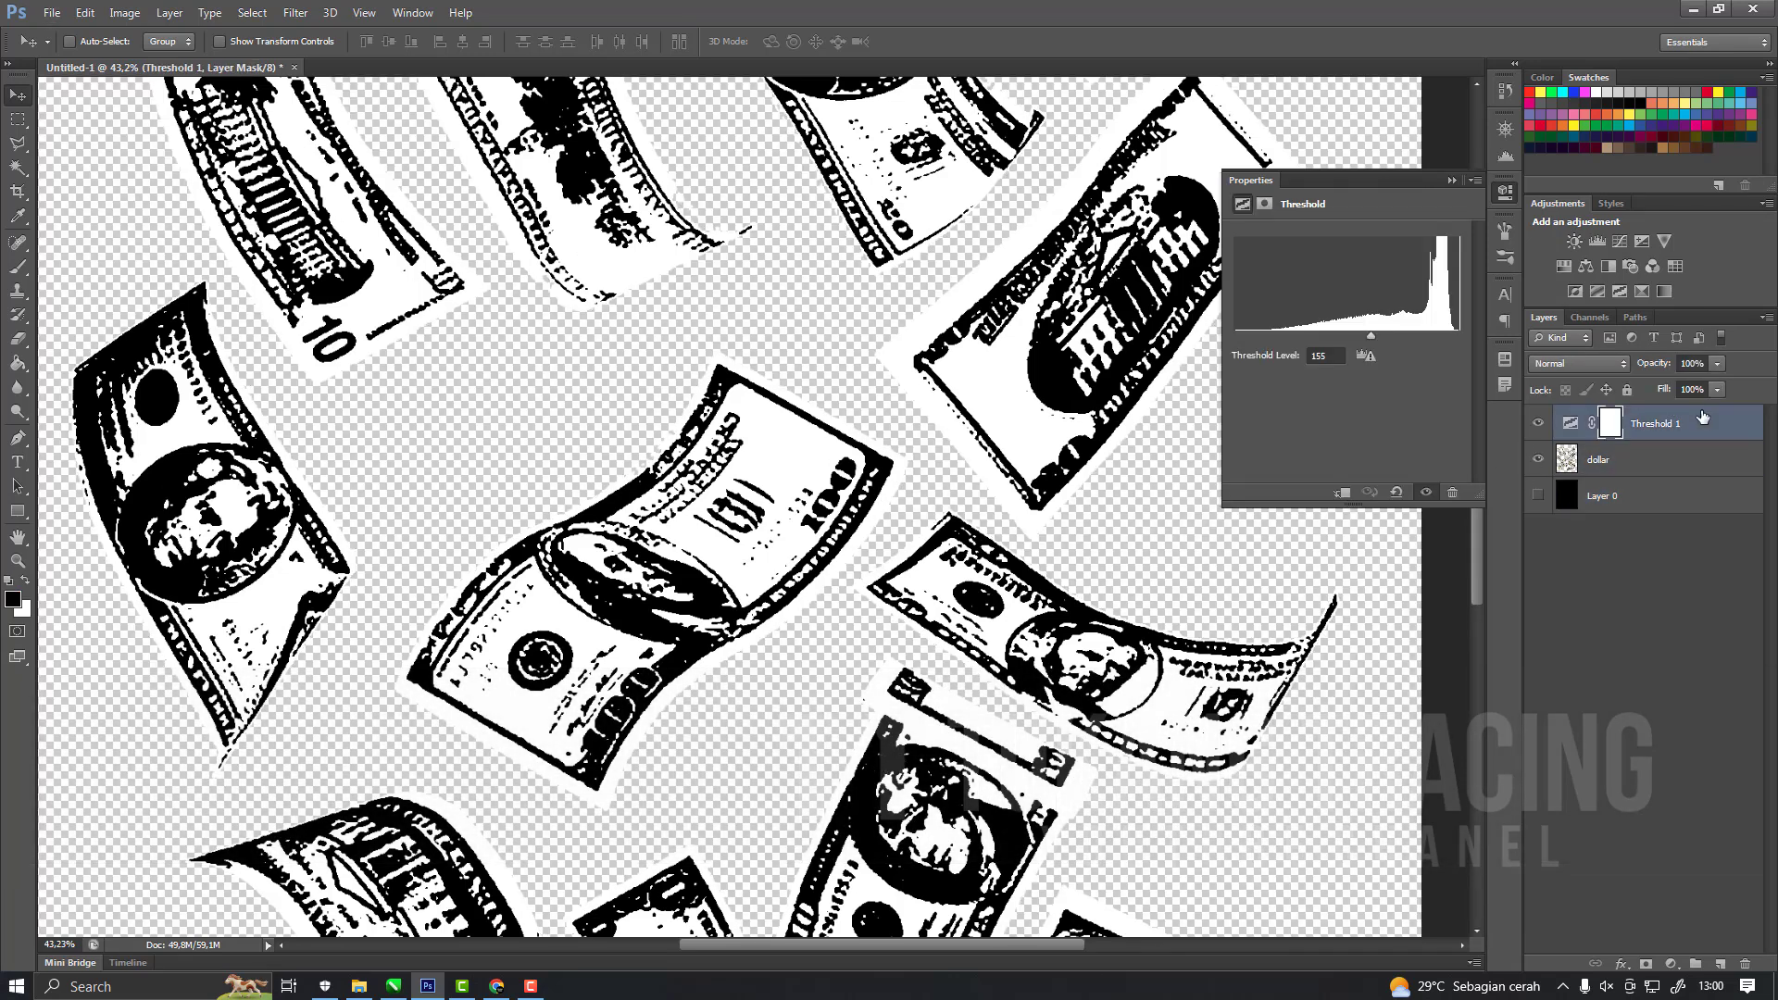
pyautogui.rightClick(1704, 423)
pyautogui.click(1451, 680)
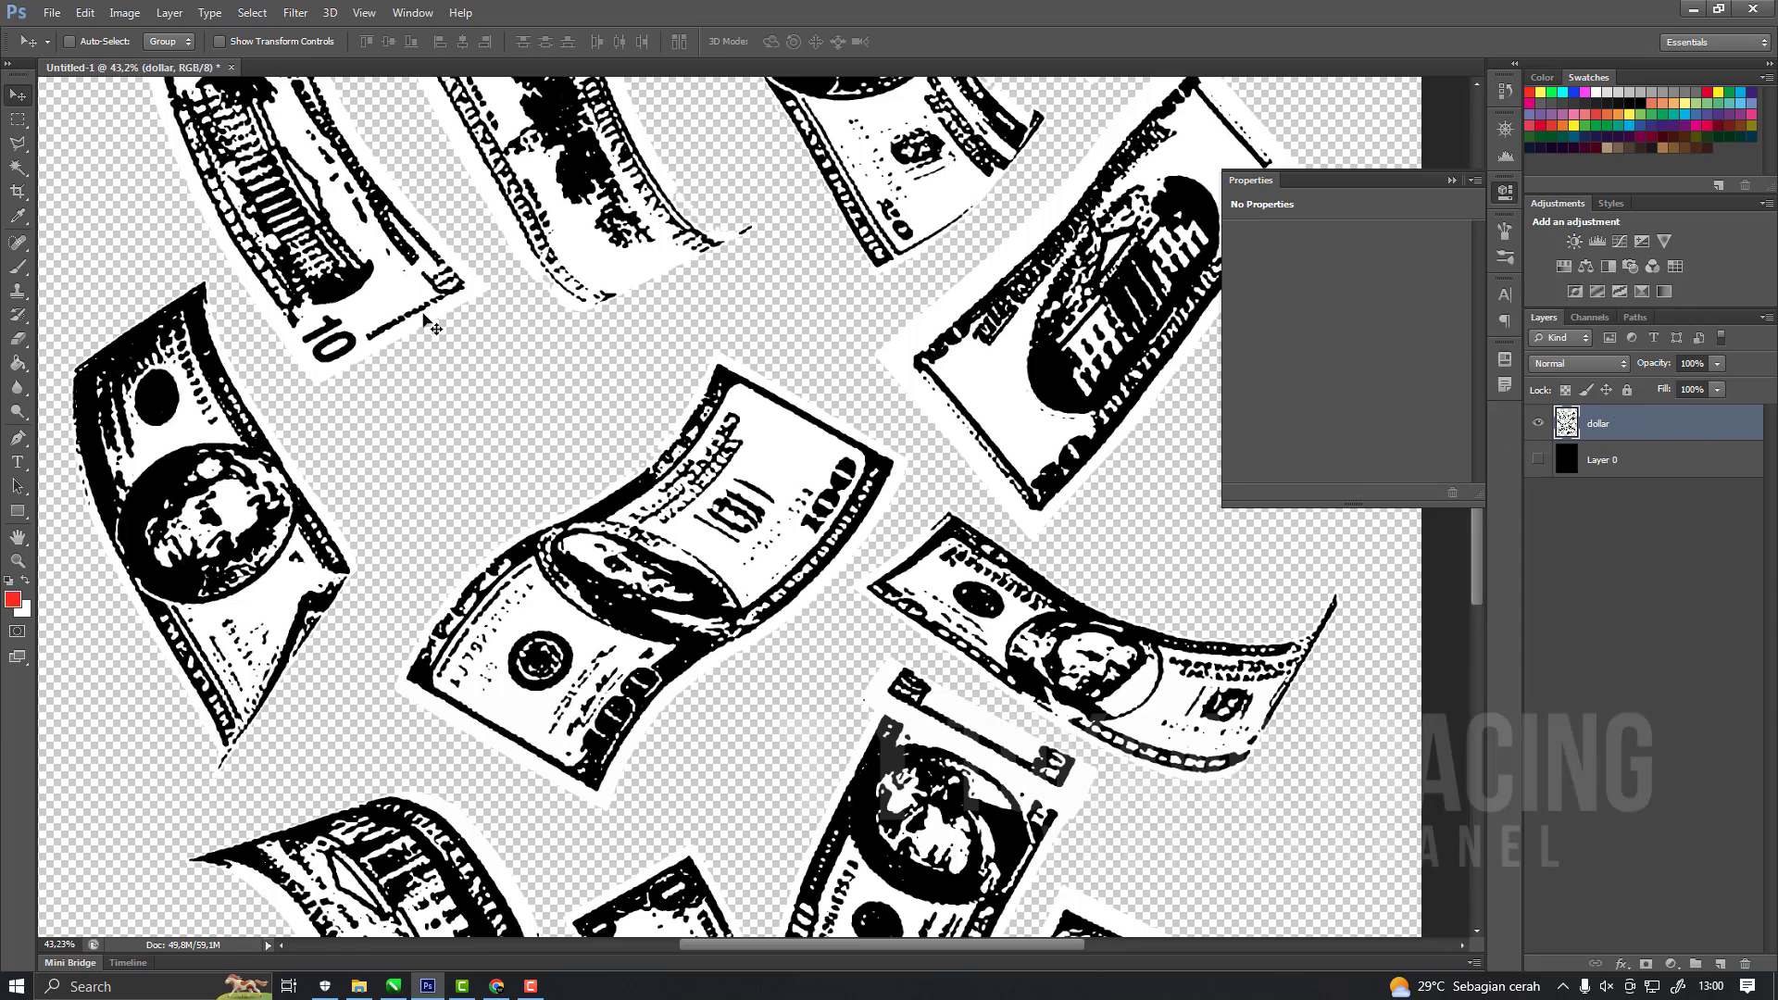
# Select all black areas of the dollar layer with the Magic Wand at tolerance 32 and cut them to a new layer.
pyautogui.click(18, 169)
pyautogui.scroll(5, 255, 509)
pyautogui.rightClick(269, 517)
pyautogui.scroll(-3, 528, 456)
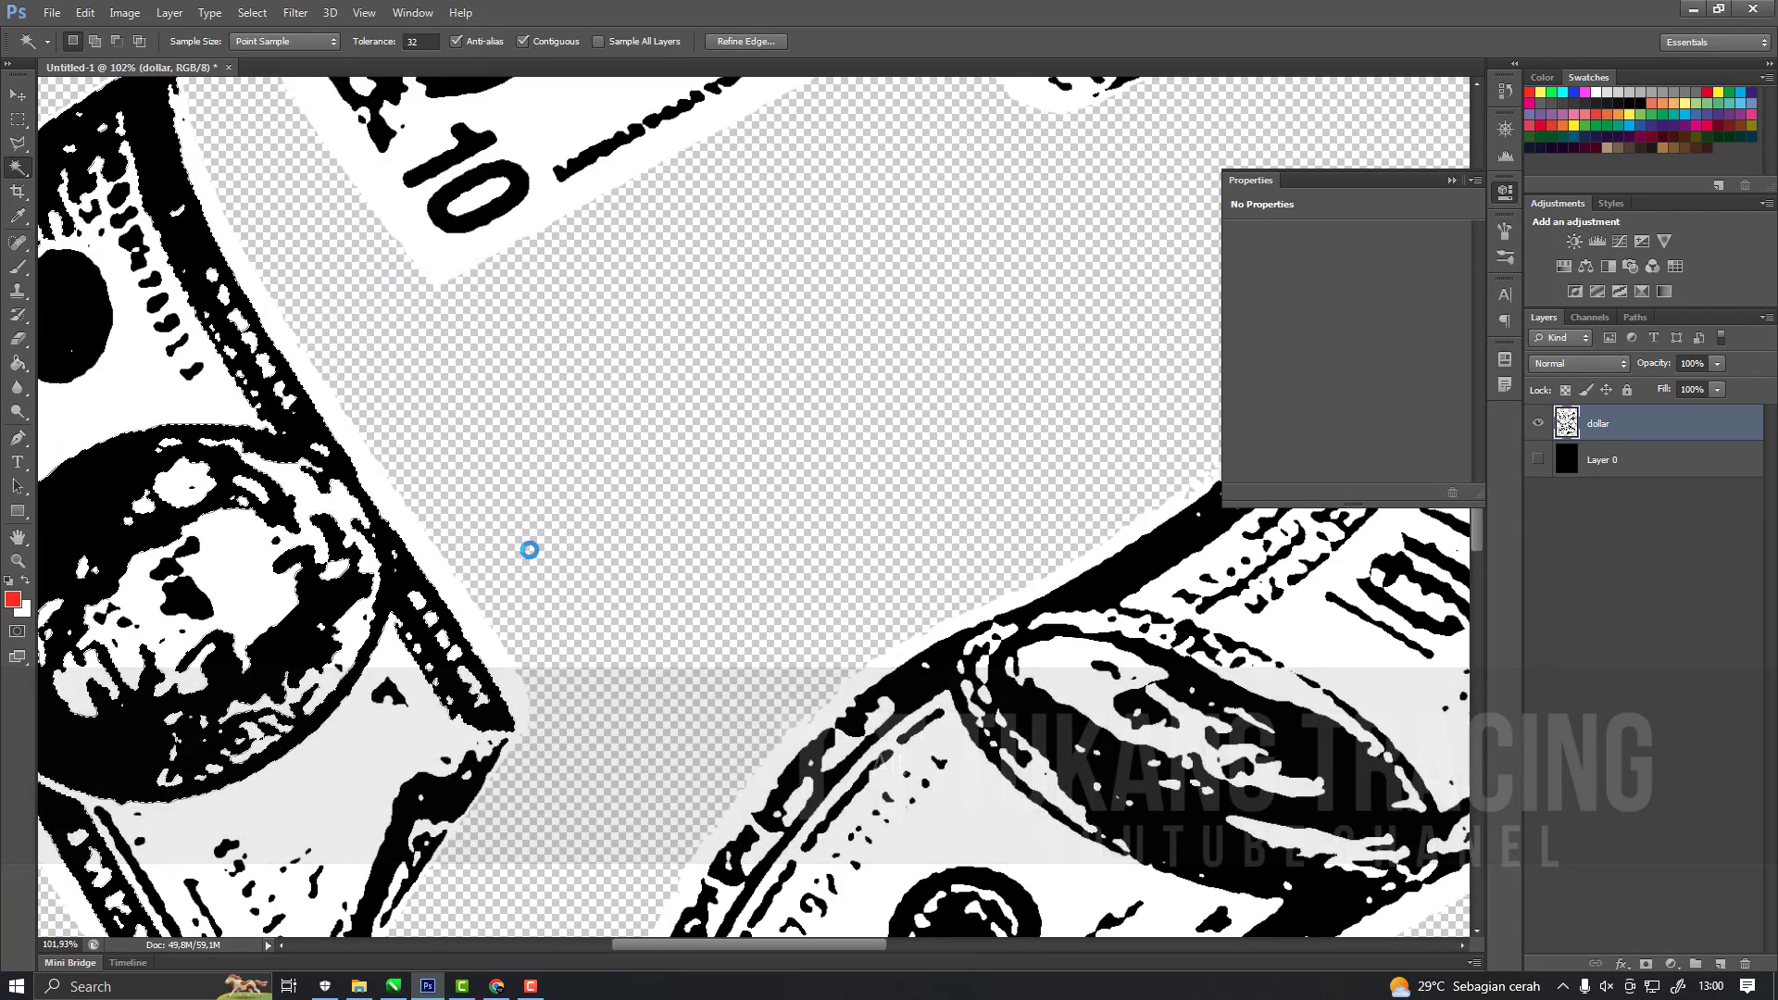
pyautogui.scroll(-5, 530, 460)
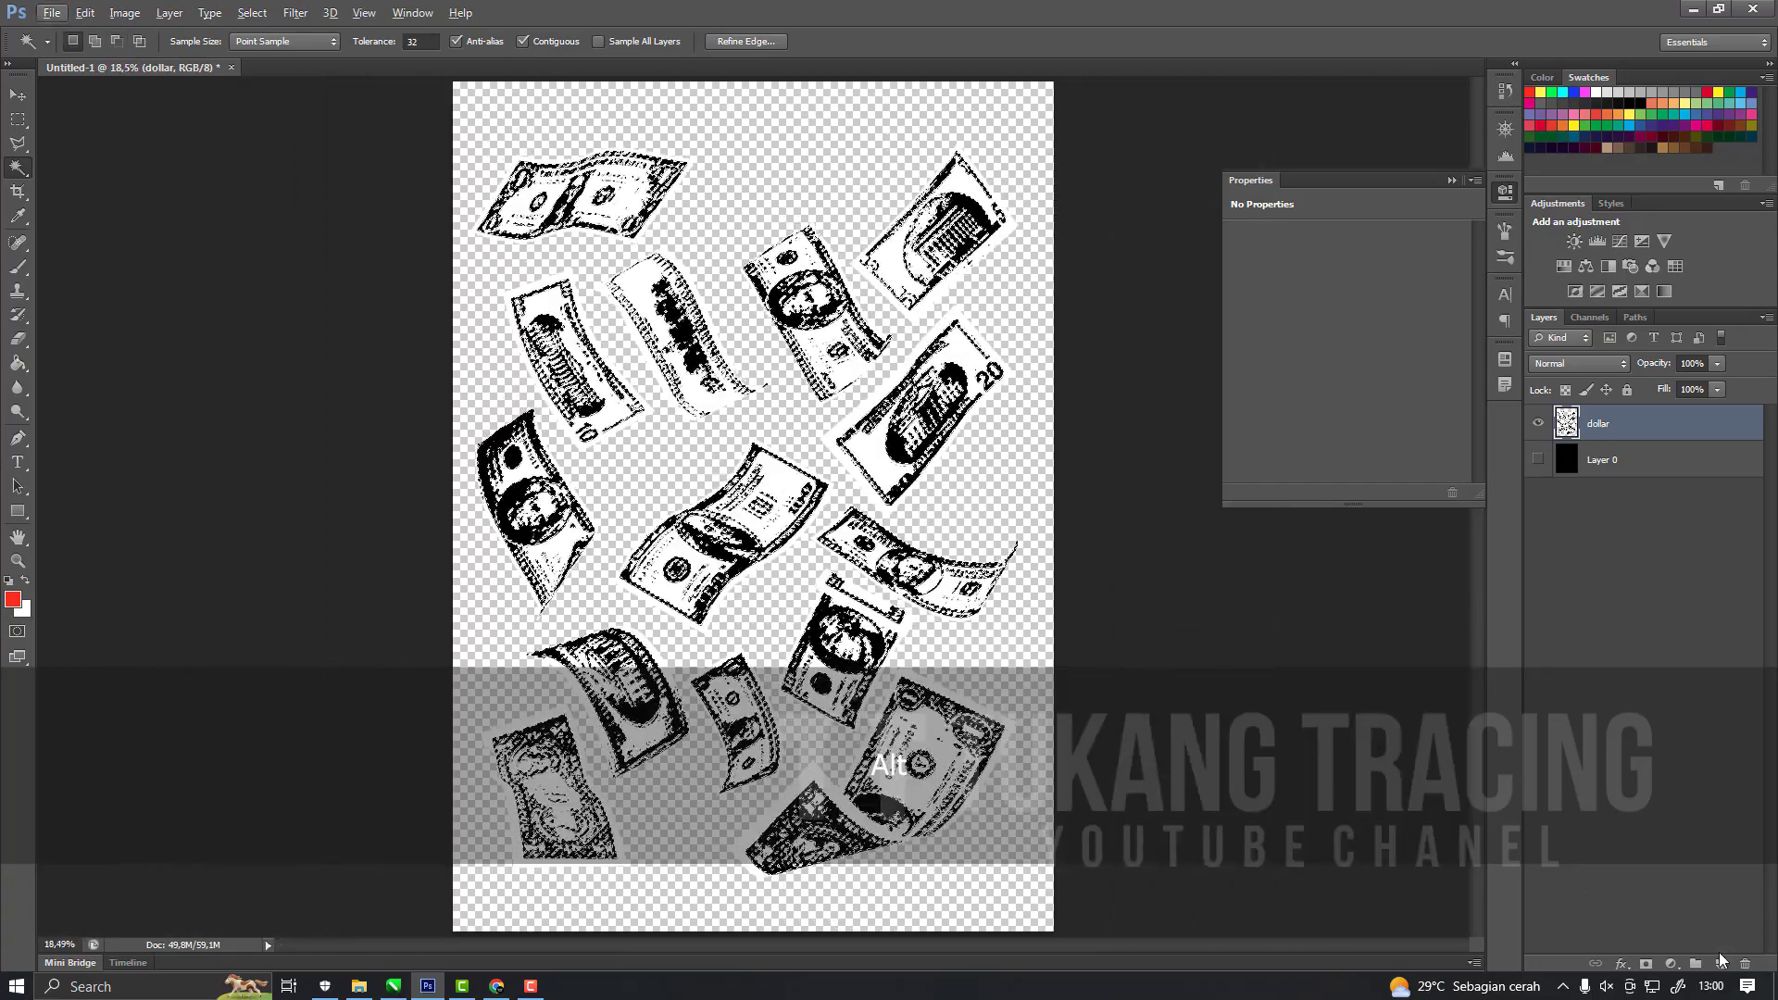
pyautogui.click(1720, 964)
pyautogui.hotkey('ctrl', 'z')
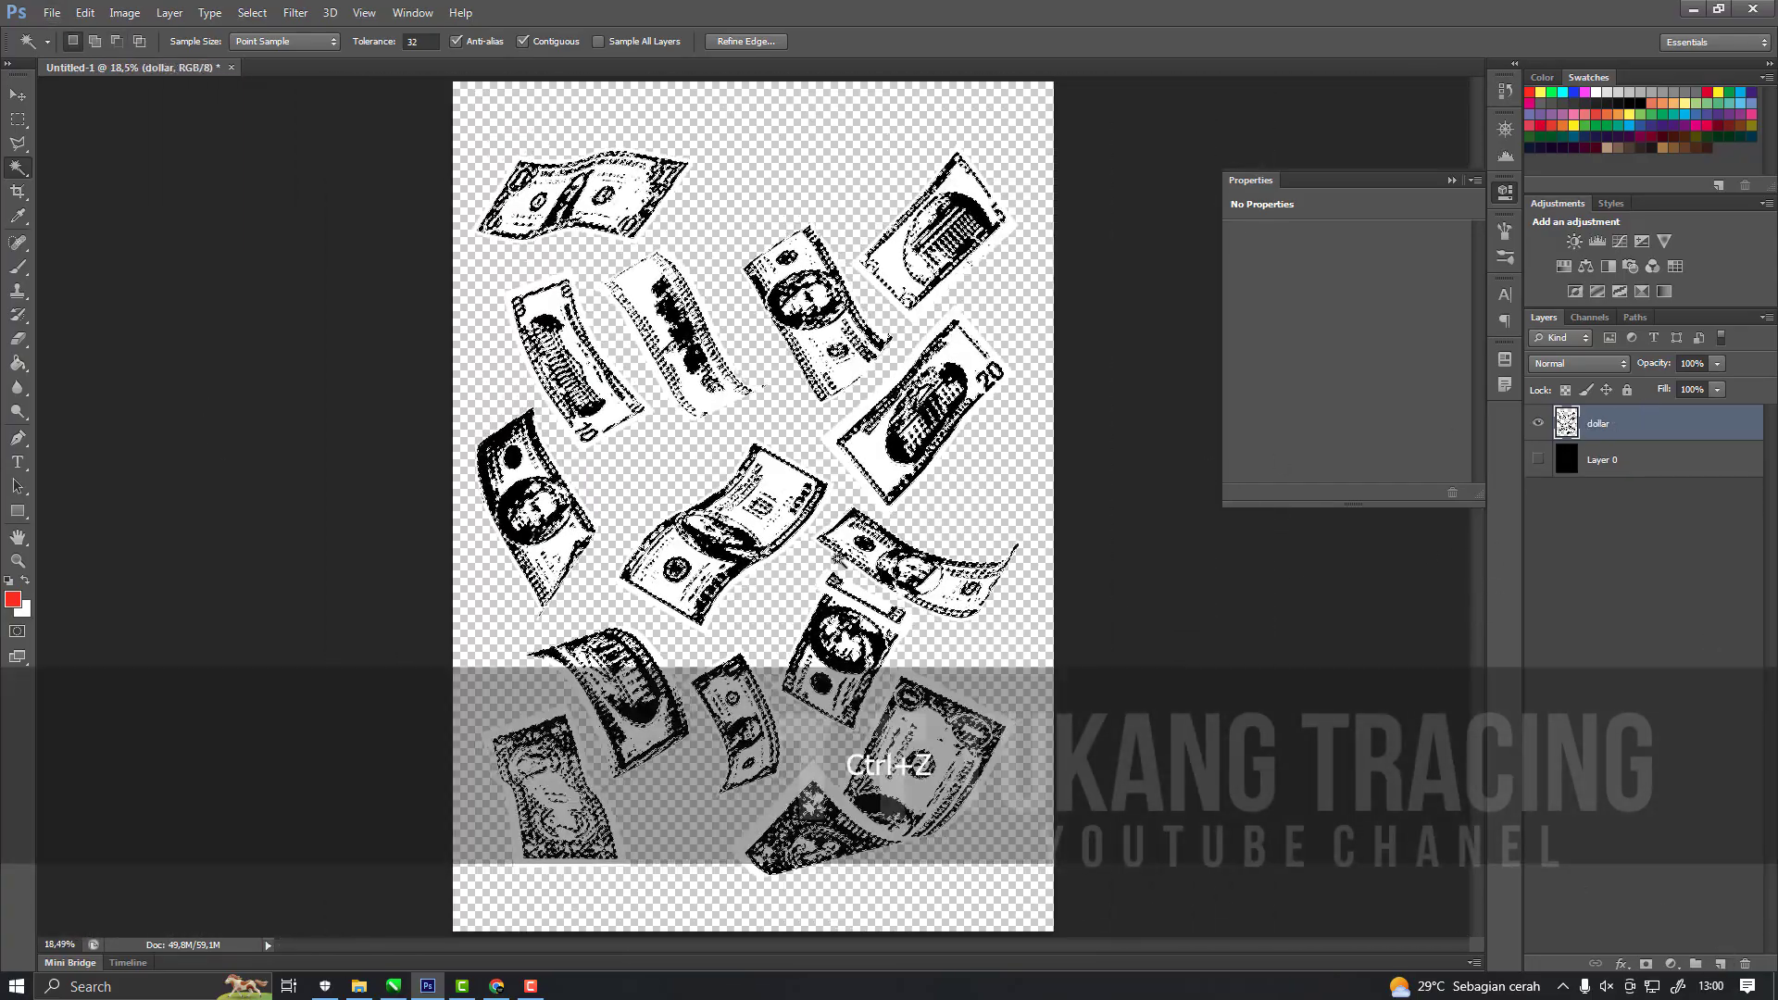
pyautogui.scroll(4, 929, 558)
pyautogui.scroll(2, 919, 559)
pyautogui.rightClick(887, 556)
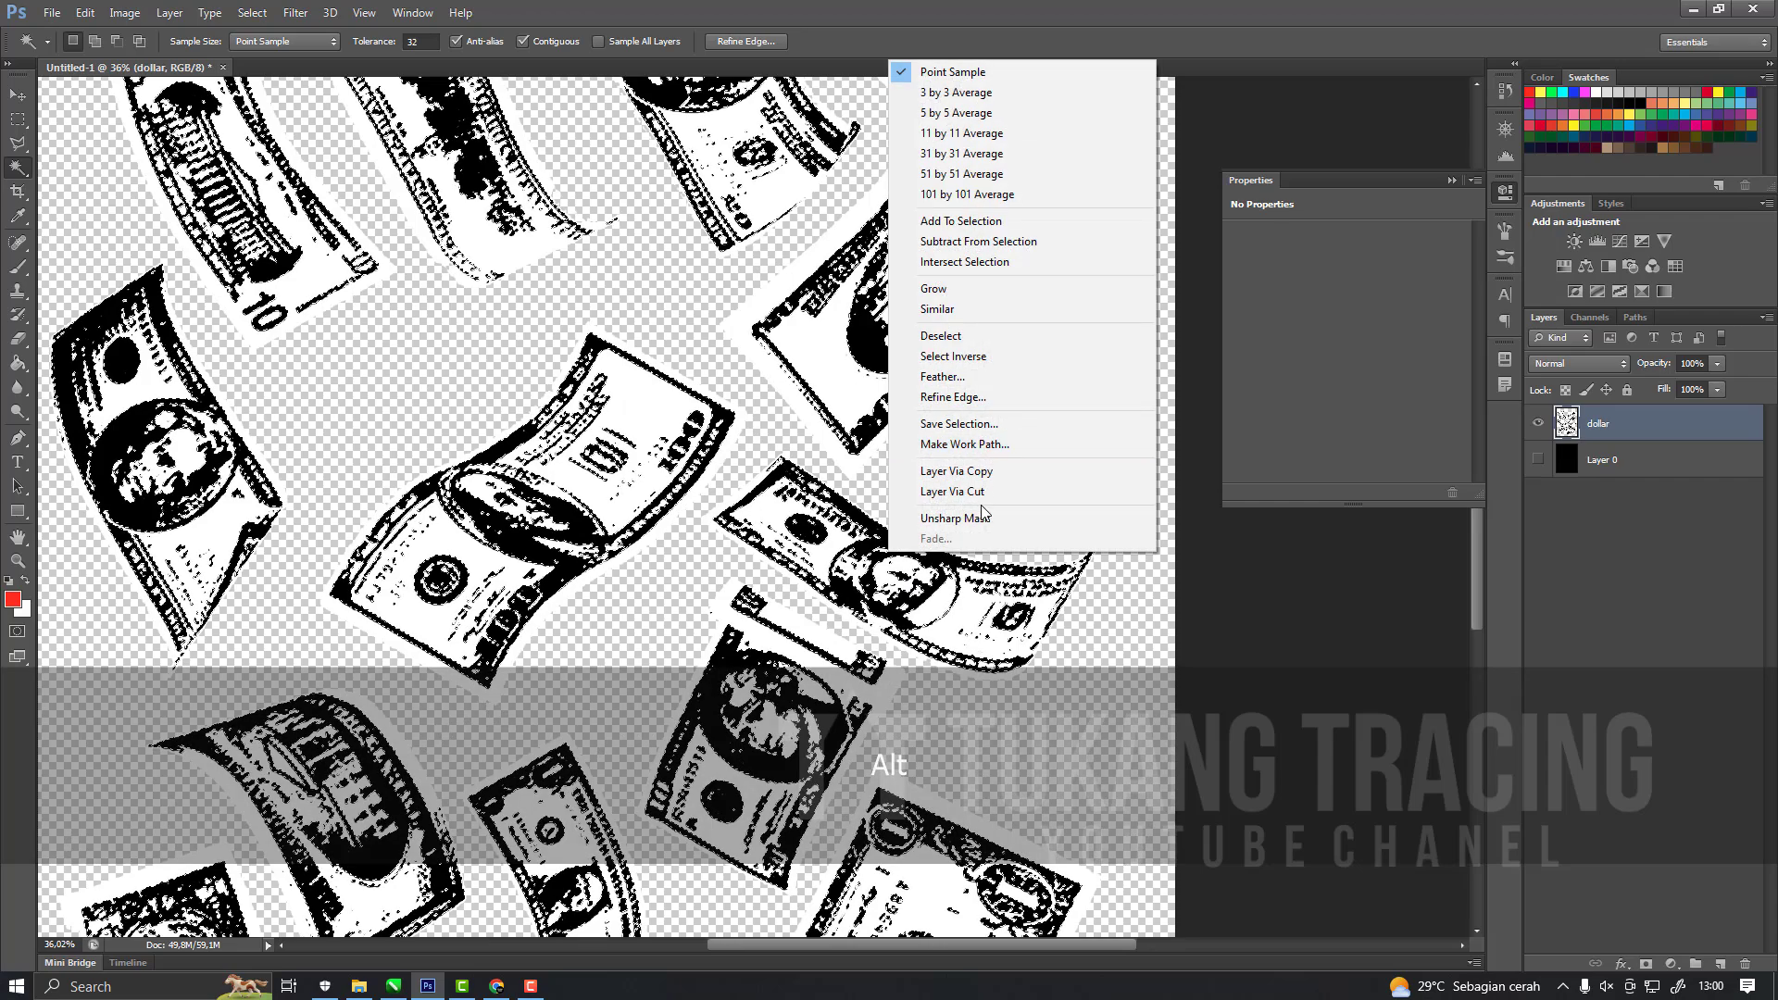
pyautogui.click(977, 494)
# Examine the separated black and white parts of the bills by toggling the visibility of Layer 1 and the dollar layer.
pyautogui.click(1539, 459)
pyautogui.click(1538, 460)
pyautogui.click(1542, 421)
pyautogui.click(1539, 459)
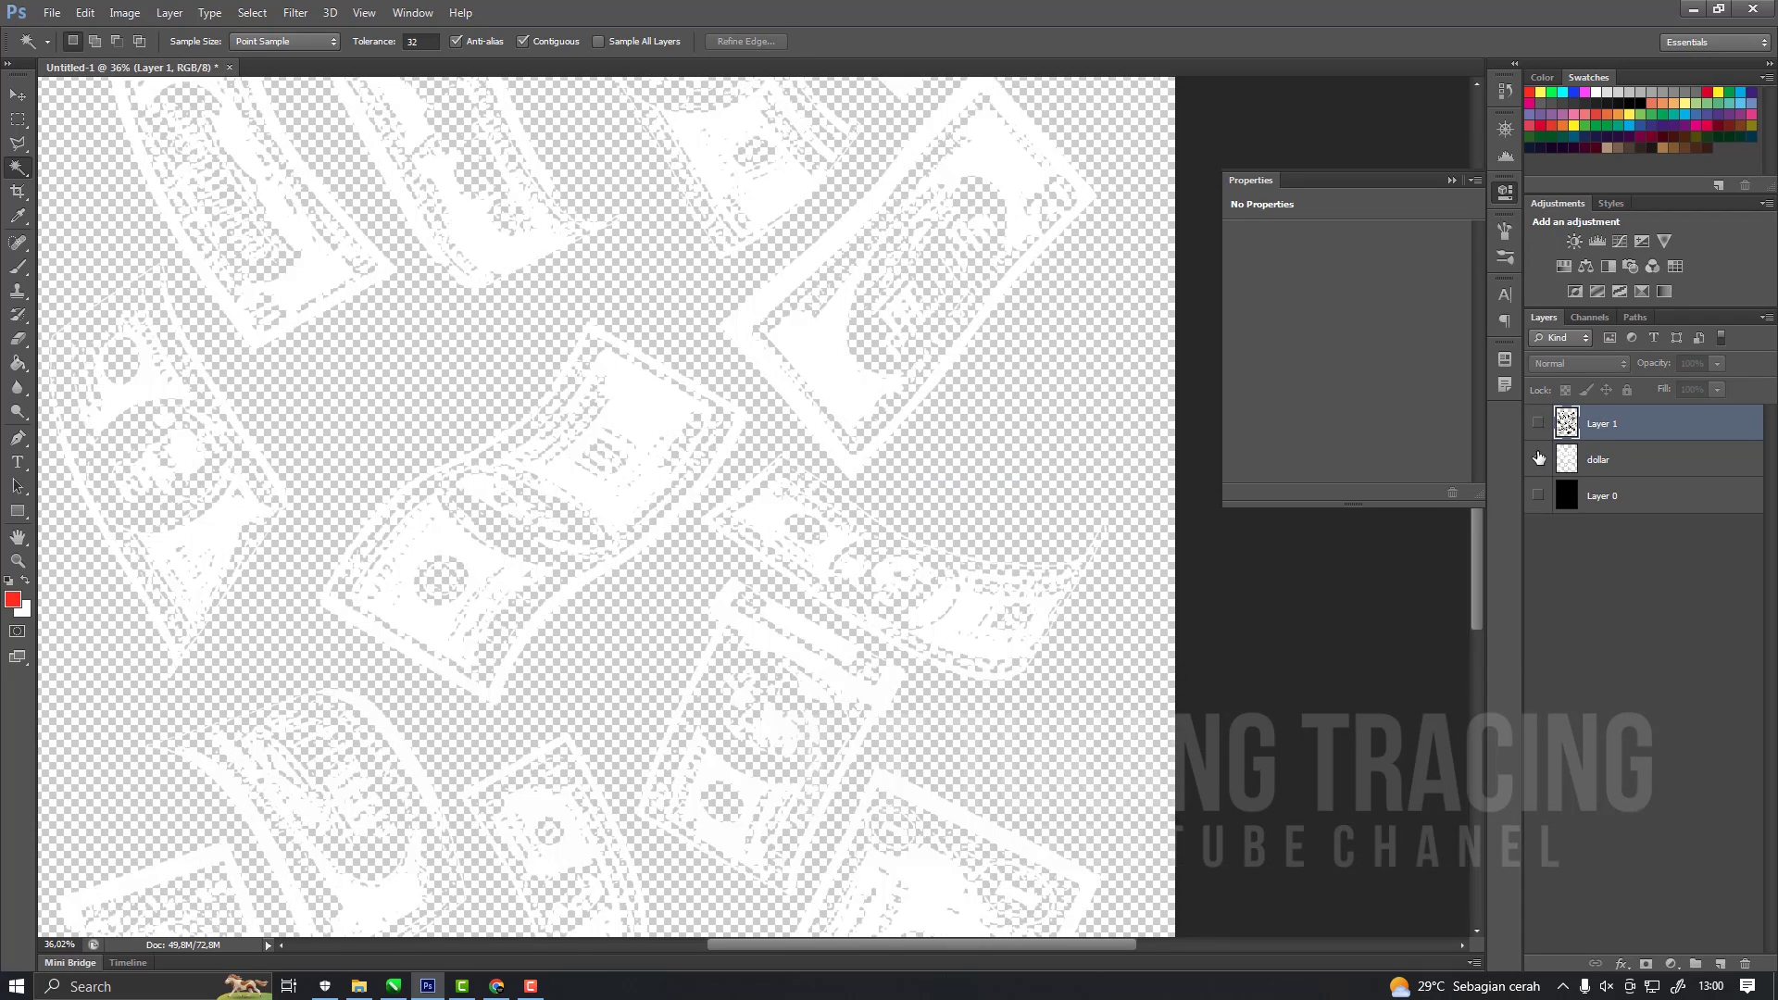
pyautogui.click(1539, 431)
pyautogui.click(1537, 462)
pyautogui.click(1537, 461)
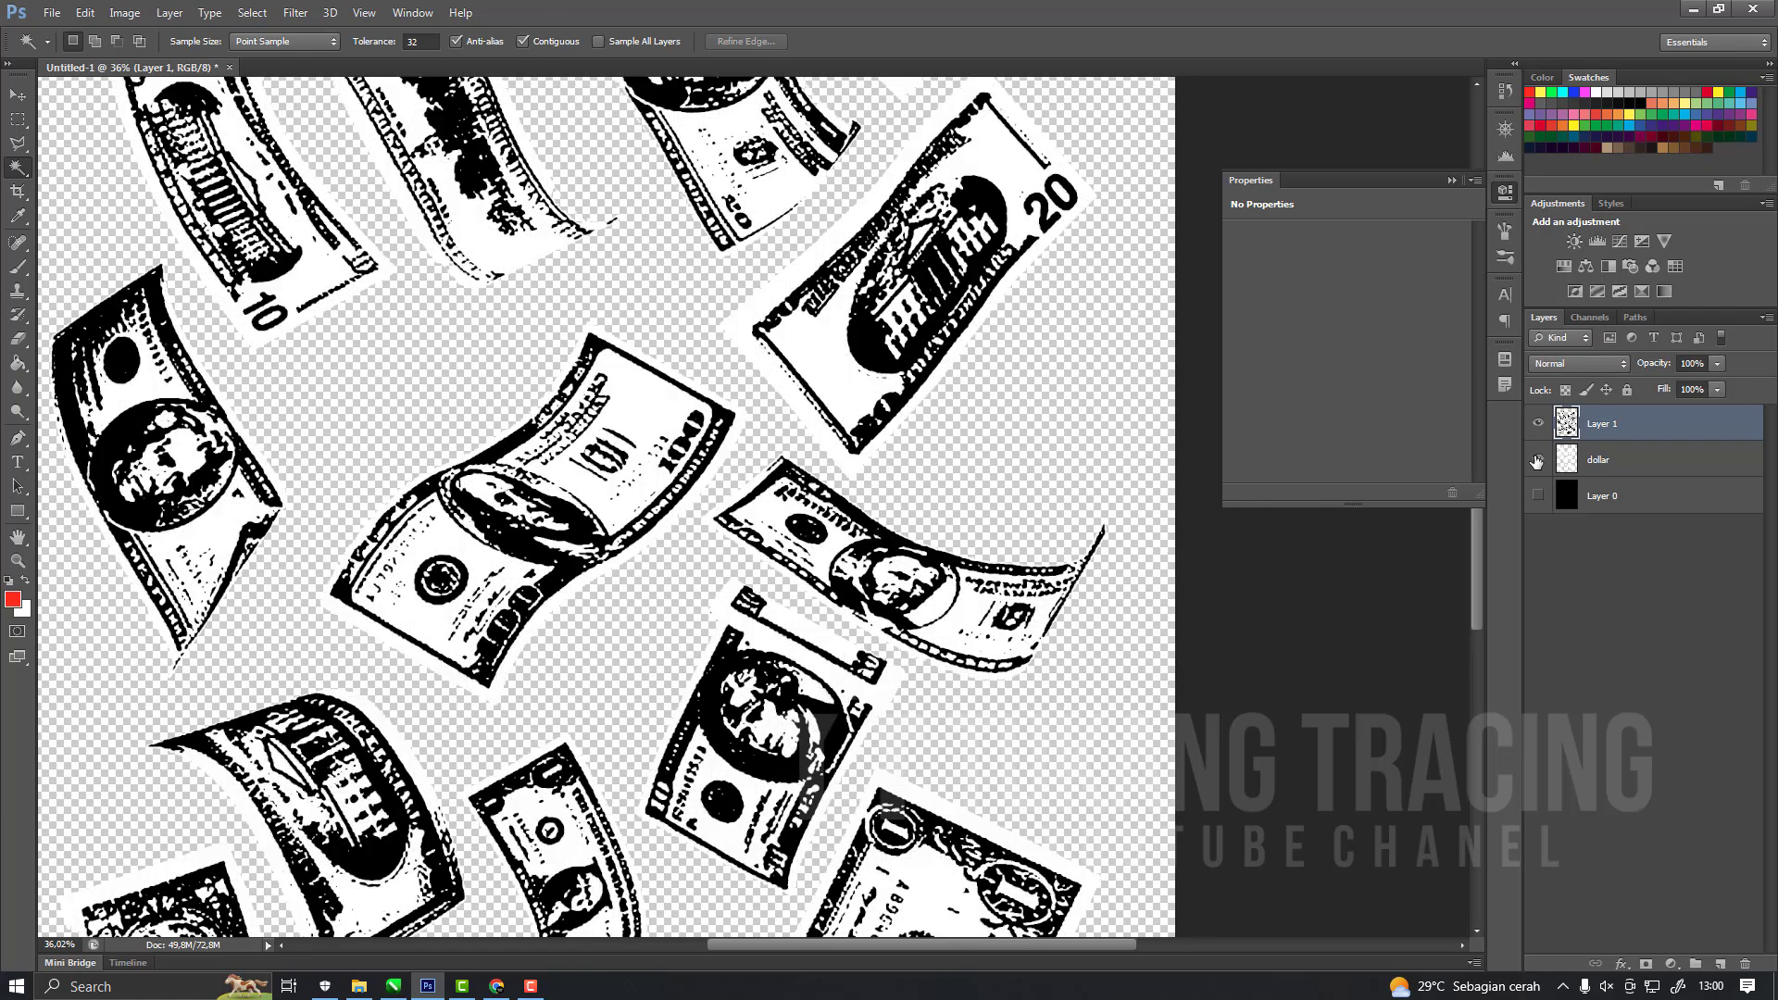
pyautogui.click(1537, 461)
pyautogui.click(1537, 462)
pyautogui.scroll(-3, 795, 348)
pyautogui.scroll(2, 795, 348)
pyautogui.scroll(2, 794, 348)
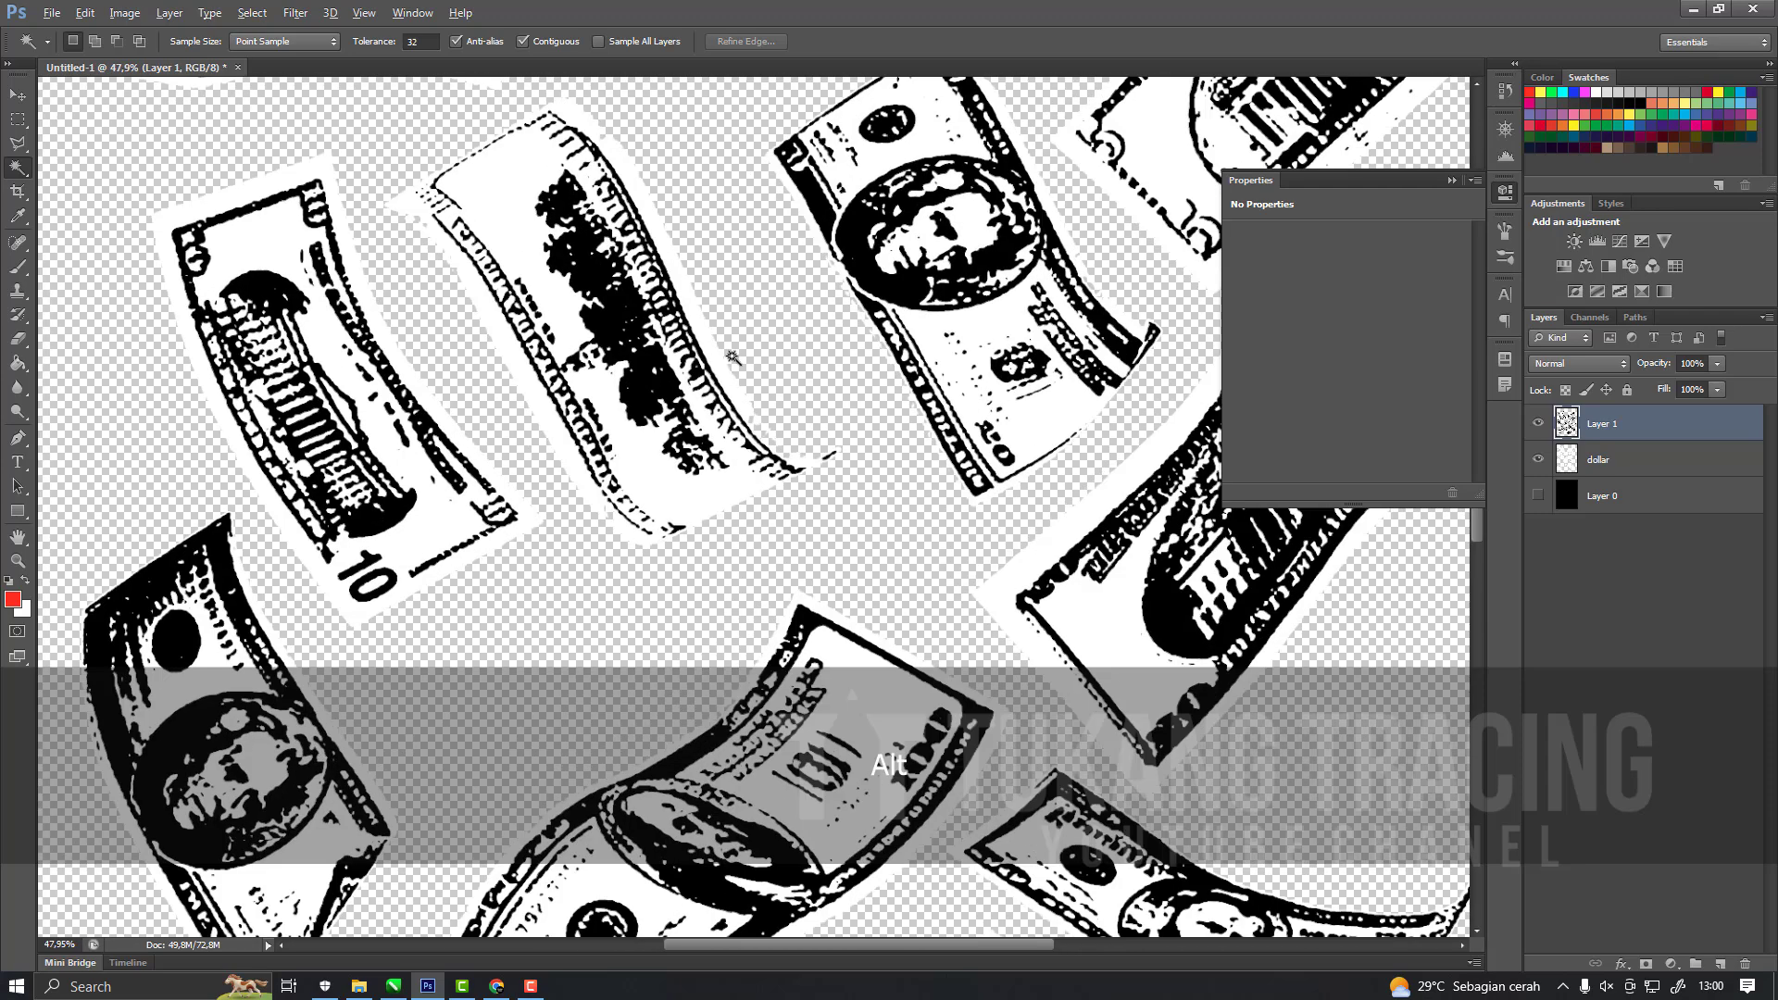
# Duplicate Layer 1 and merge the original Layer 1 with the dollar layer.
pyautogui.hotkey('ctrl', 'j')
pyautogui.click(1641, 459)
pyautogui.keyDown('shift'); pyautogui.click(1641, 496); pyautogui.keyUp('shift')
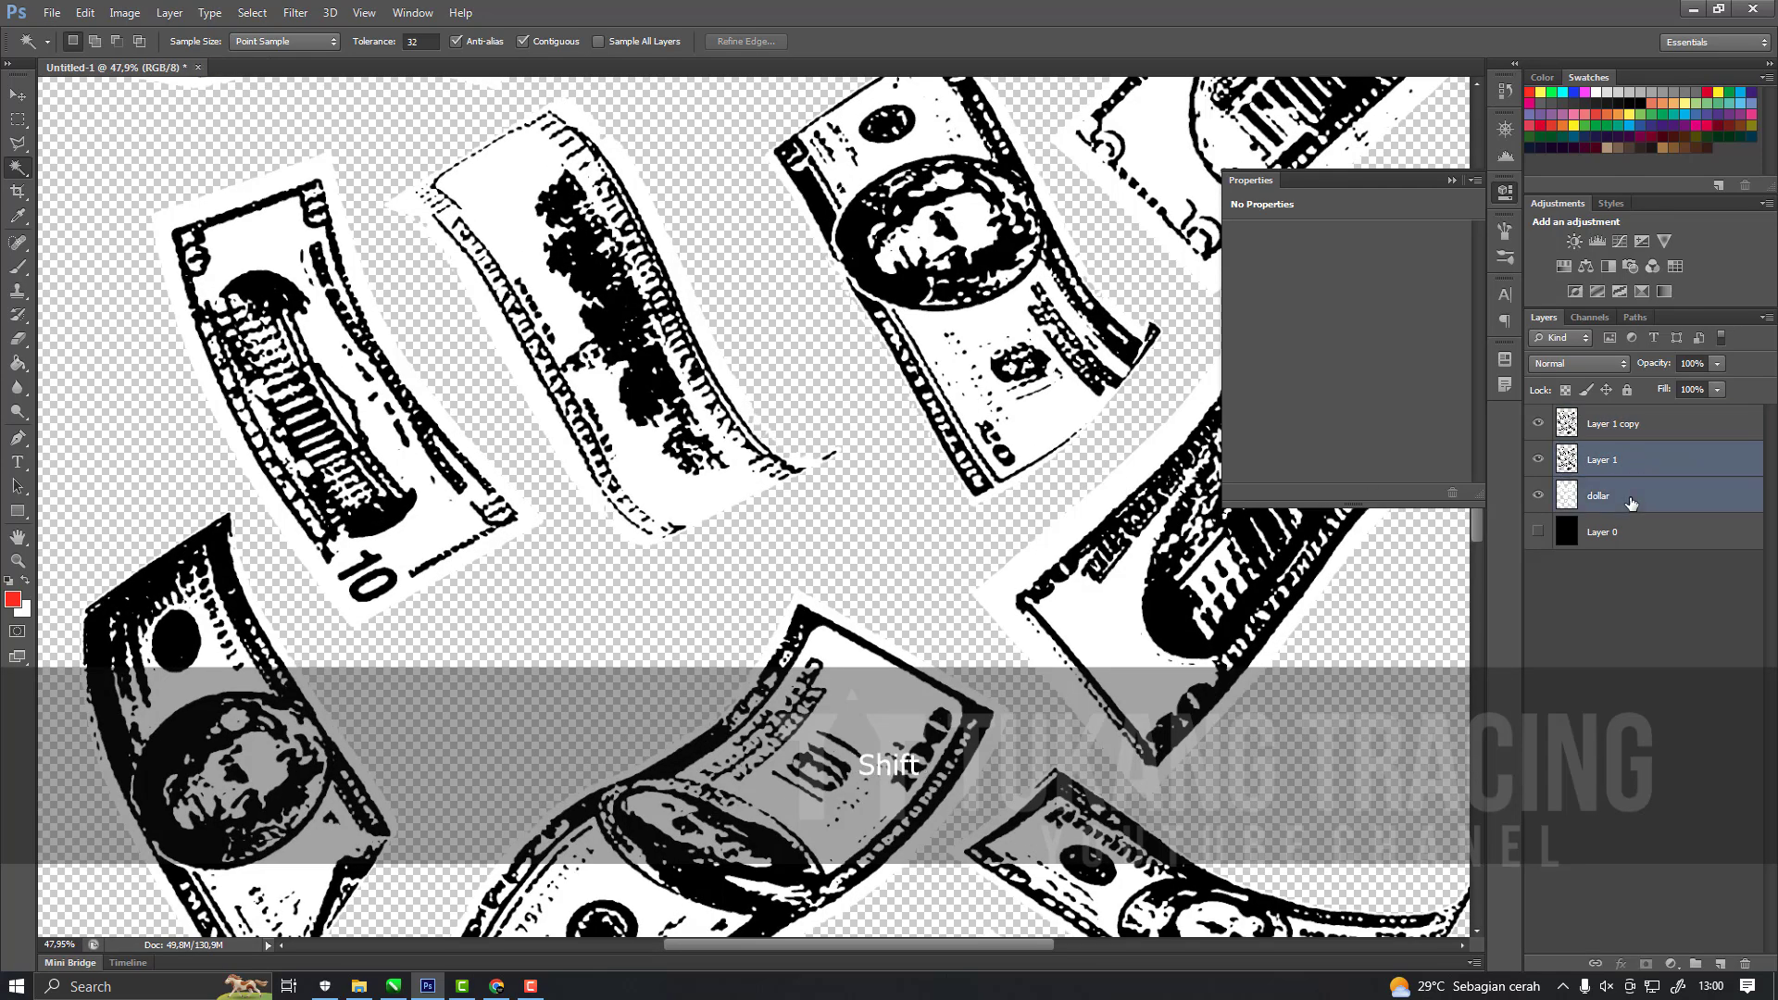
pyautogui.rightClick(1641, 495)
pyautogui.click(1482, 682)
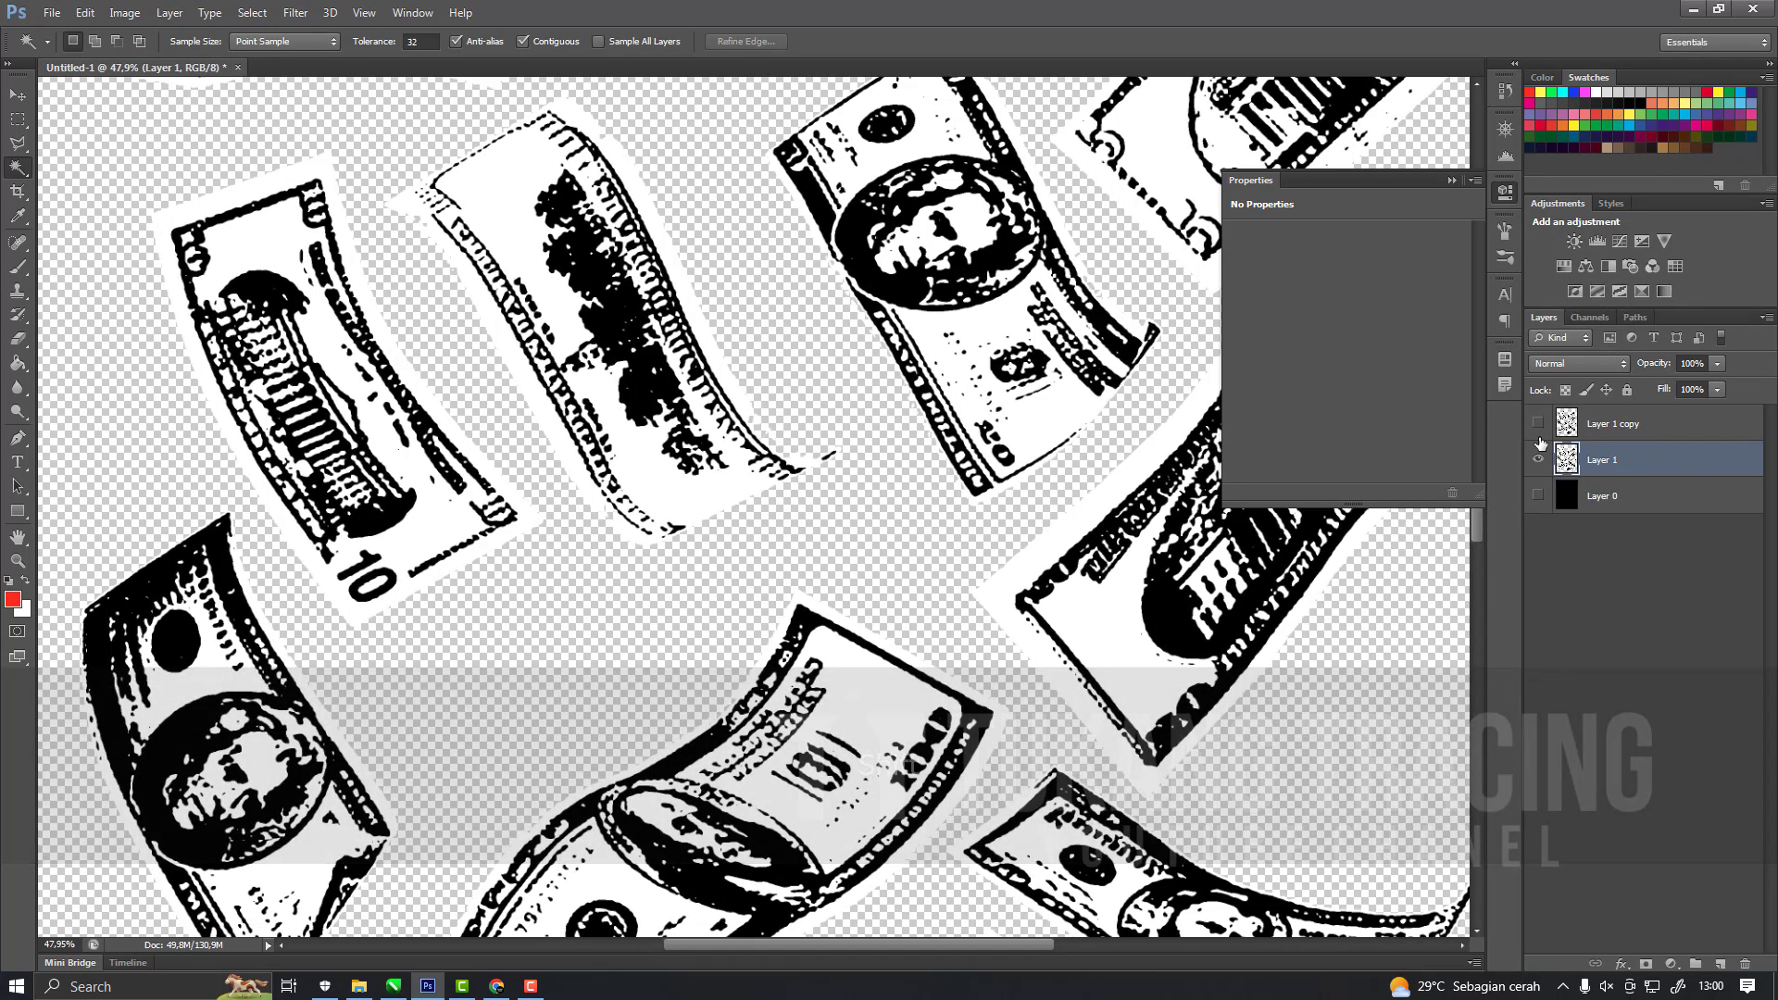
# Apply a white (#ffffff) Color Overlay in Normal mode at 100% opacity to Layer 1.
pyautogui.click(1618, 964)
pyautogui.click(1638, 870)
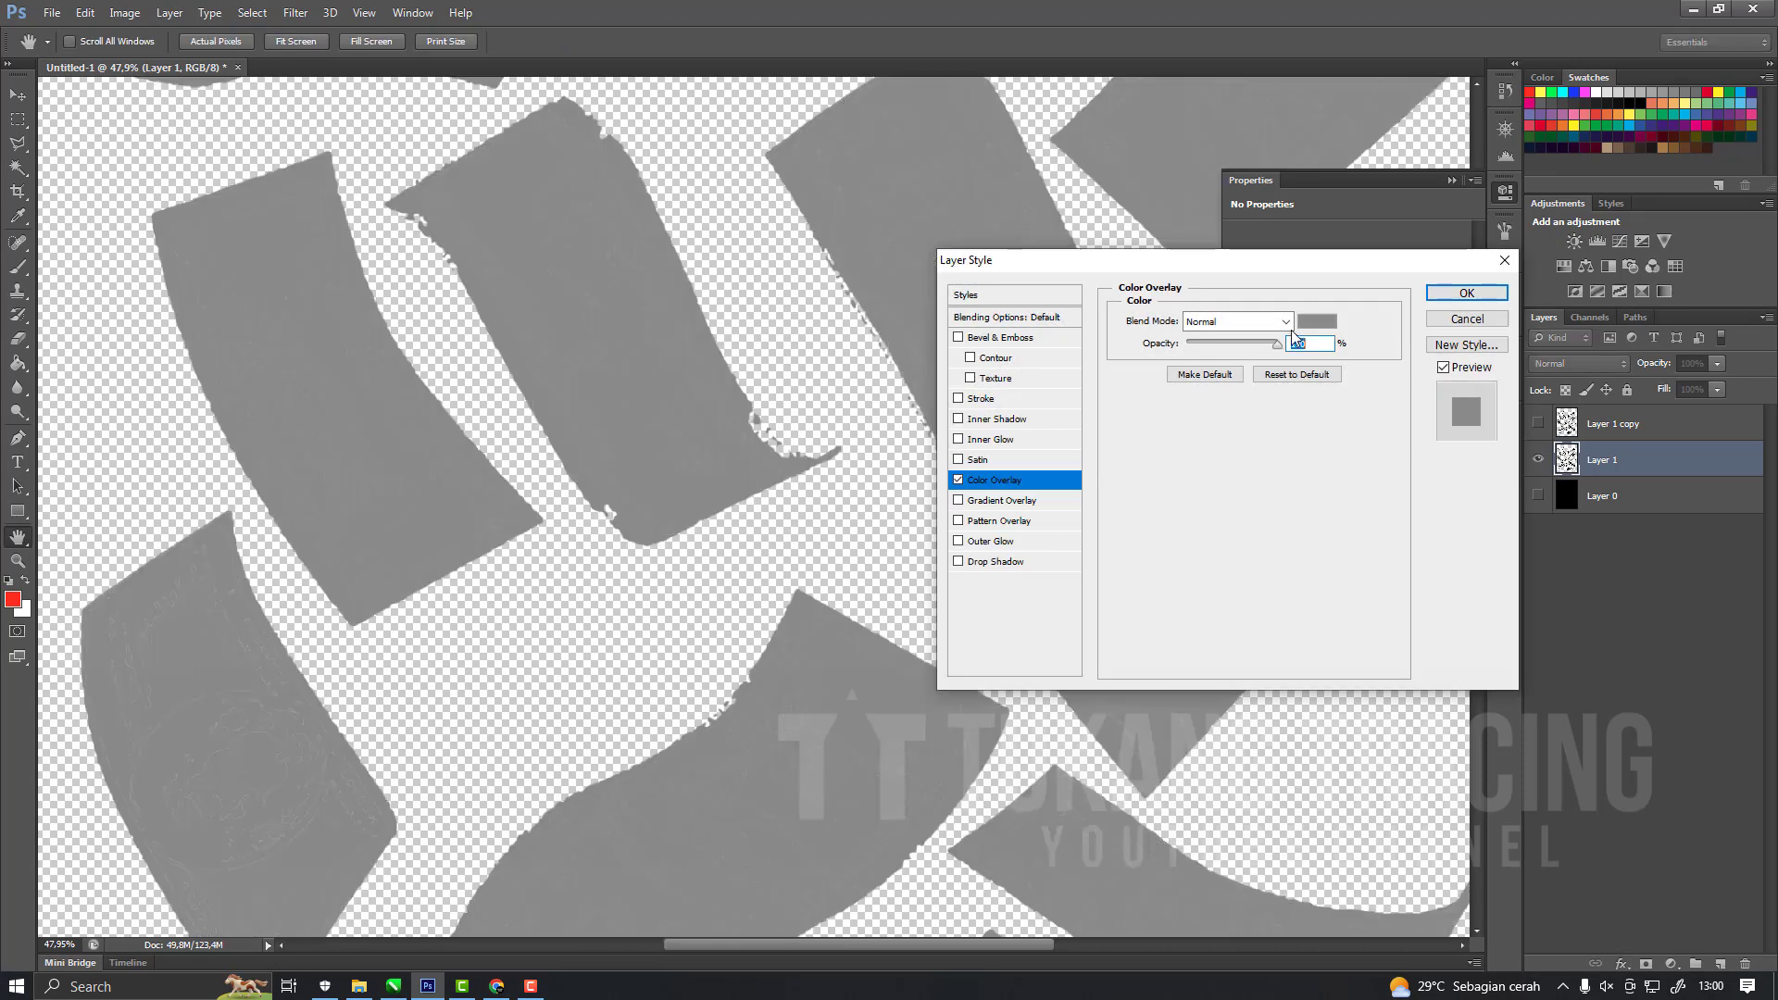
pyautogui.click(1315, 323)
pyautogui.click(1354, 454)
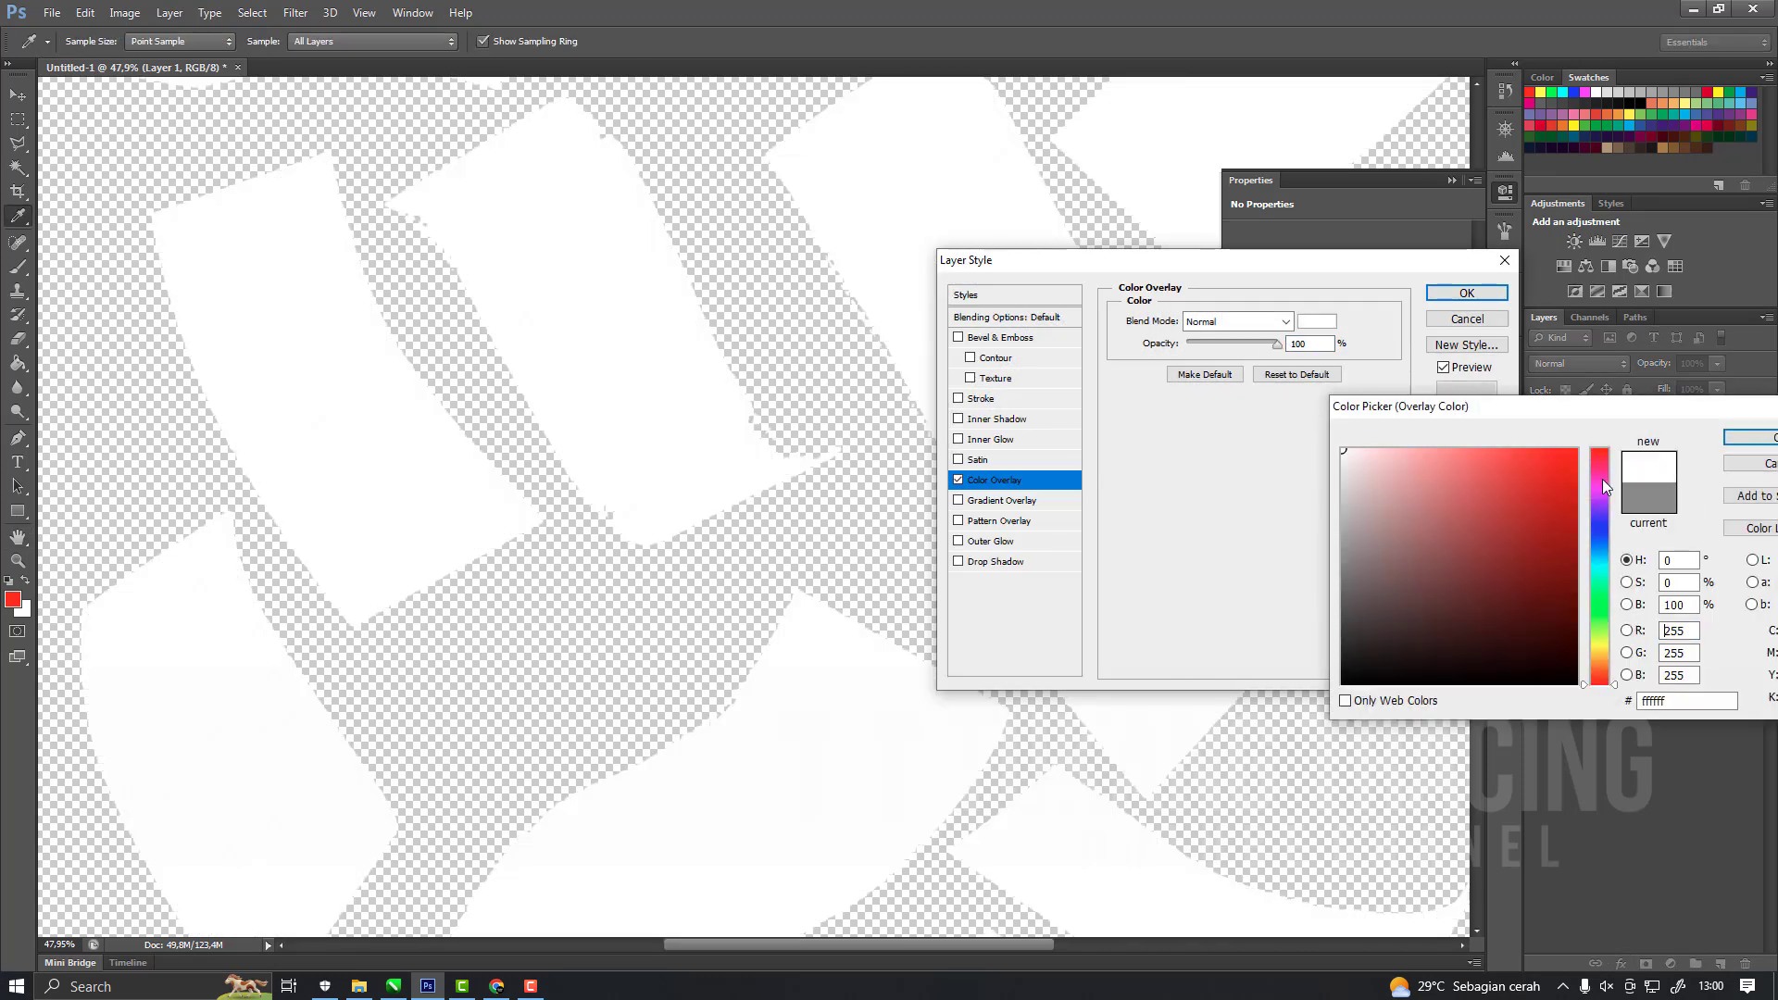
pyautogui.click(1746, 442)
pyautogui.click(1468, 293)
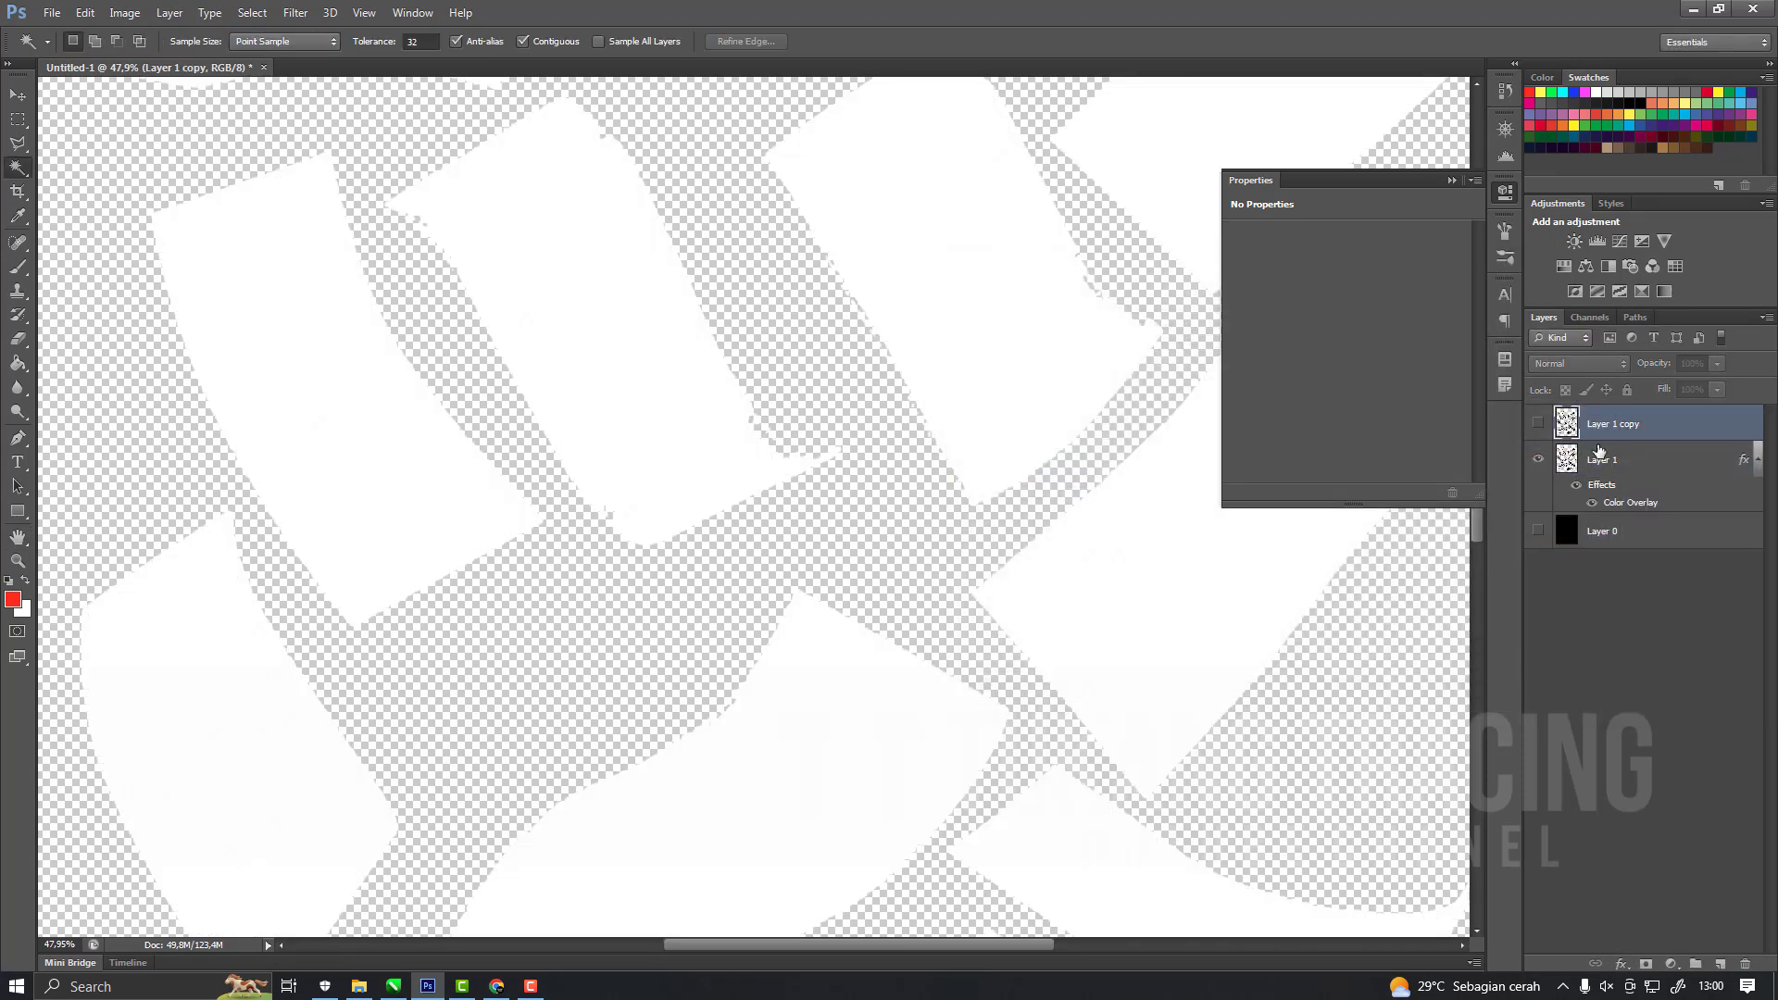
# Add an empty layer above Layer 1 copy and show only Layer 1 copy with the black bill details.
pyautogui.click(1539, 423)
pyautogui.click(1538, 422)
pyautogui.click(1640, 423)
pyautogui.click(1720, 965)
pyautogui.scroll(-5, 926, 616)
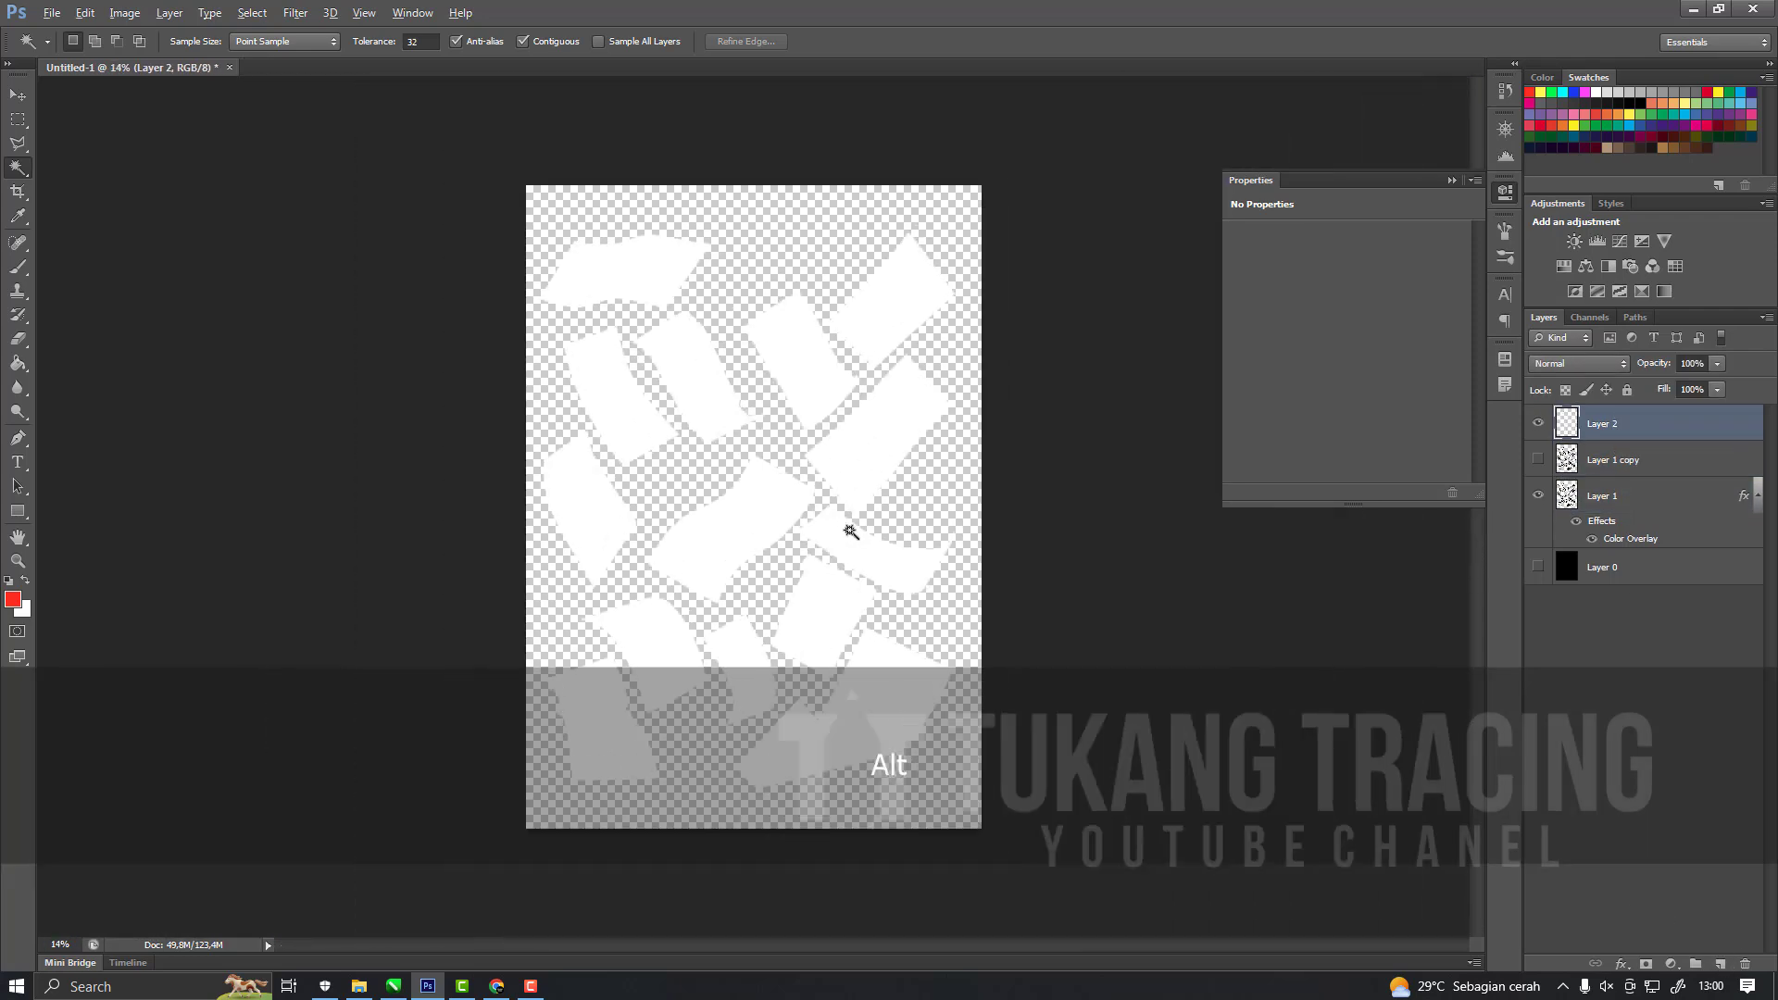
pyautogui.click(1534, 423)
pyautogui.keyDown('alt'); pyautogui.click(1539, 460); pyautogui.keyUp('alt')
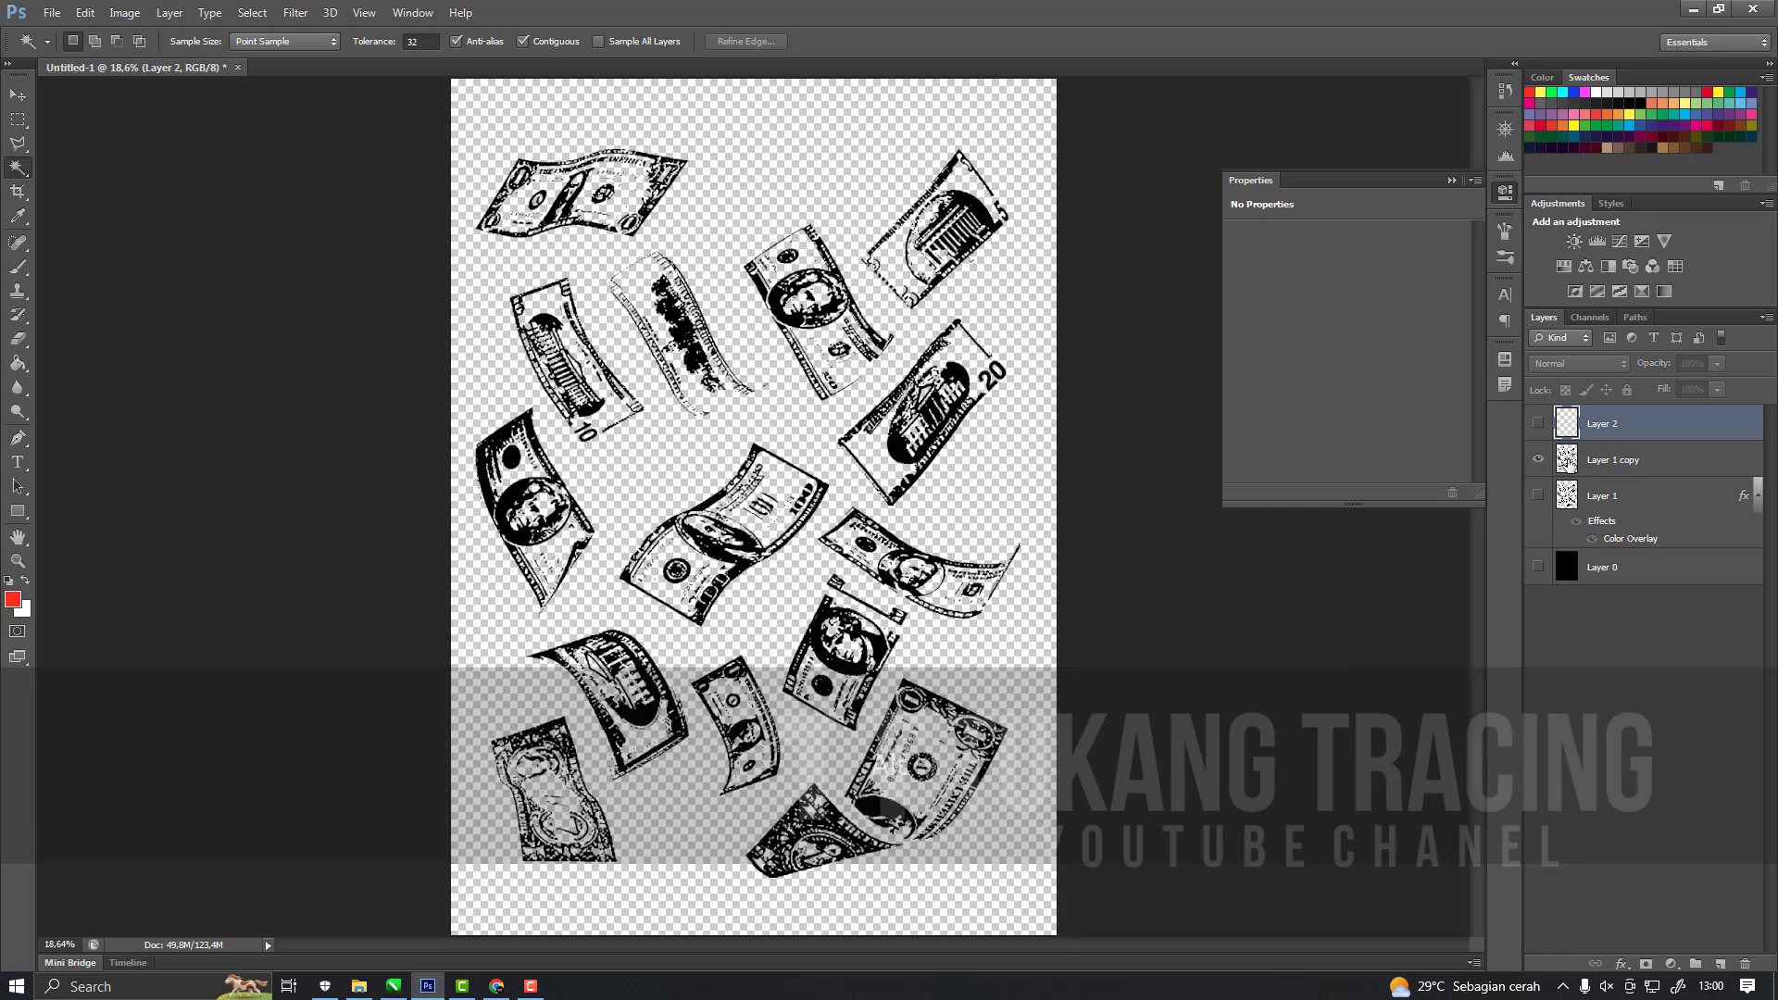
# Save the black bill details as a PNG named hitam in the 111 folder, accepting the default PNG options.
pyautogui.click(1621, 460)
pyautogui.hotkey('ctrl', 'shift', 's')
pyautogui.click(1269, 508)
pyautogui.click(1283, 730)
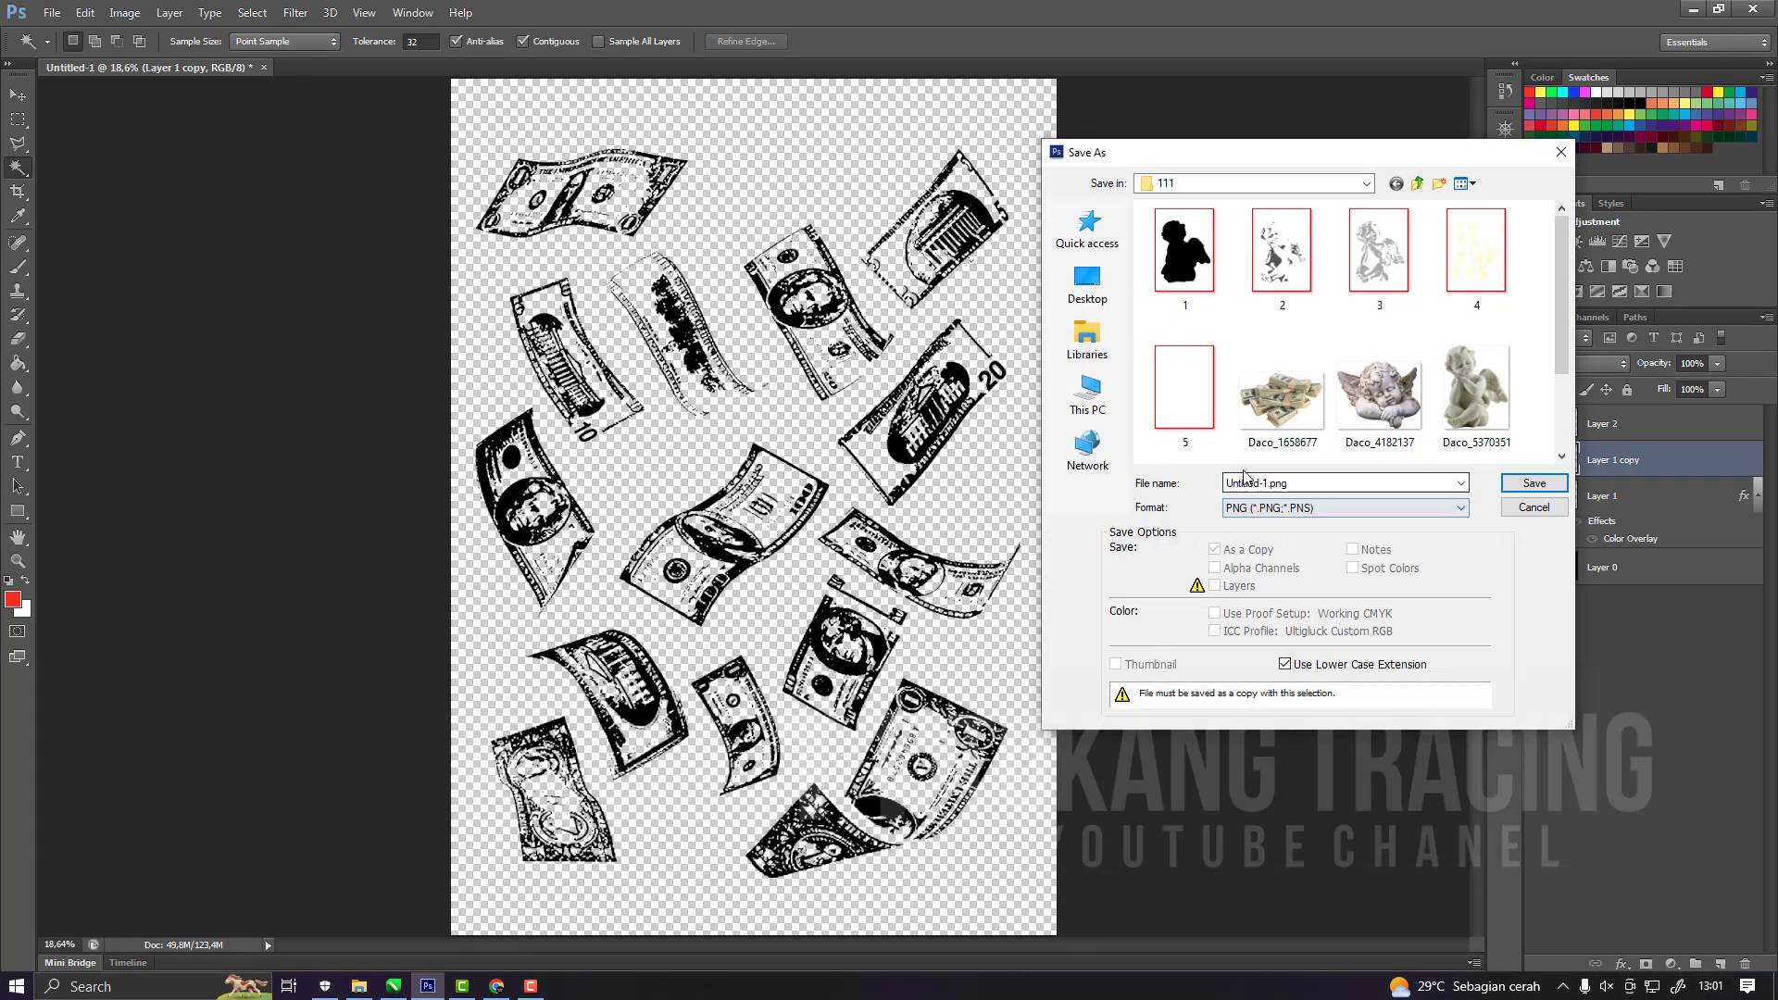
pyautogui.doubleClick(1271, 484)
pyautogui.write('hitam')
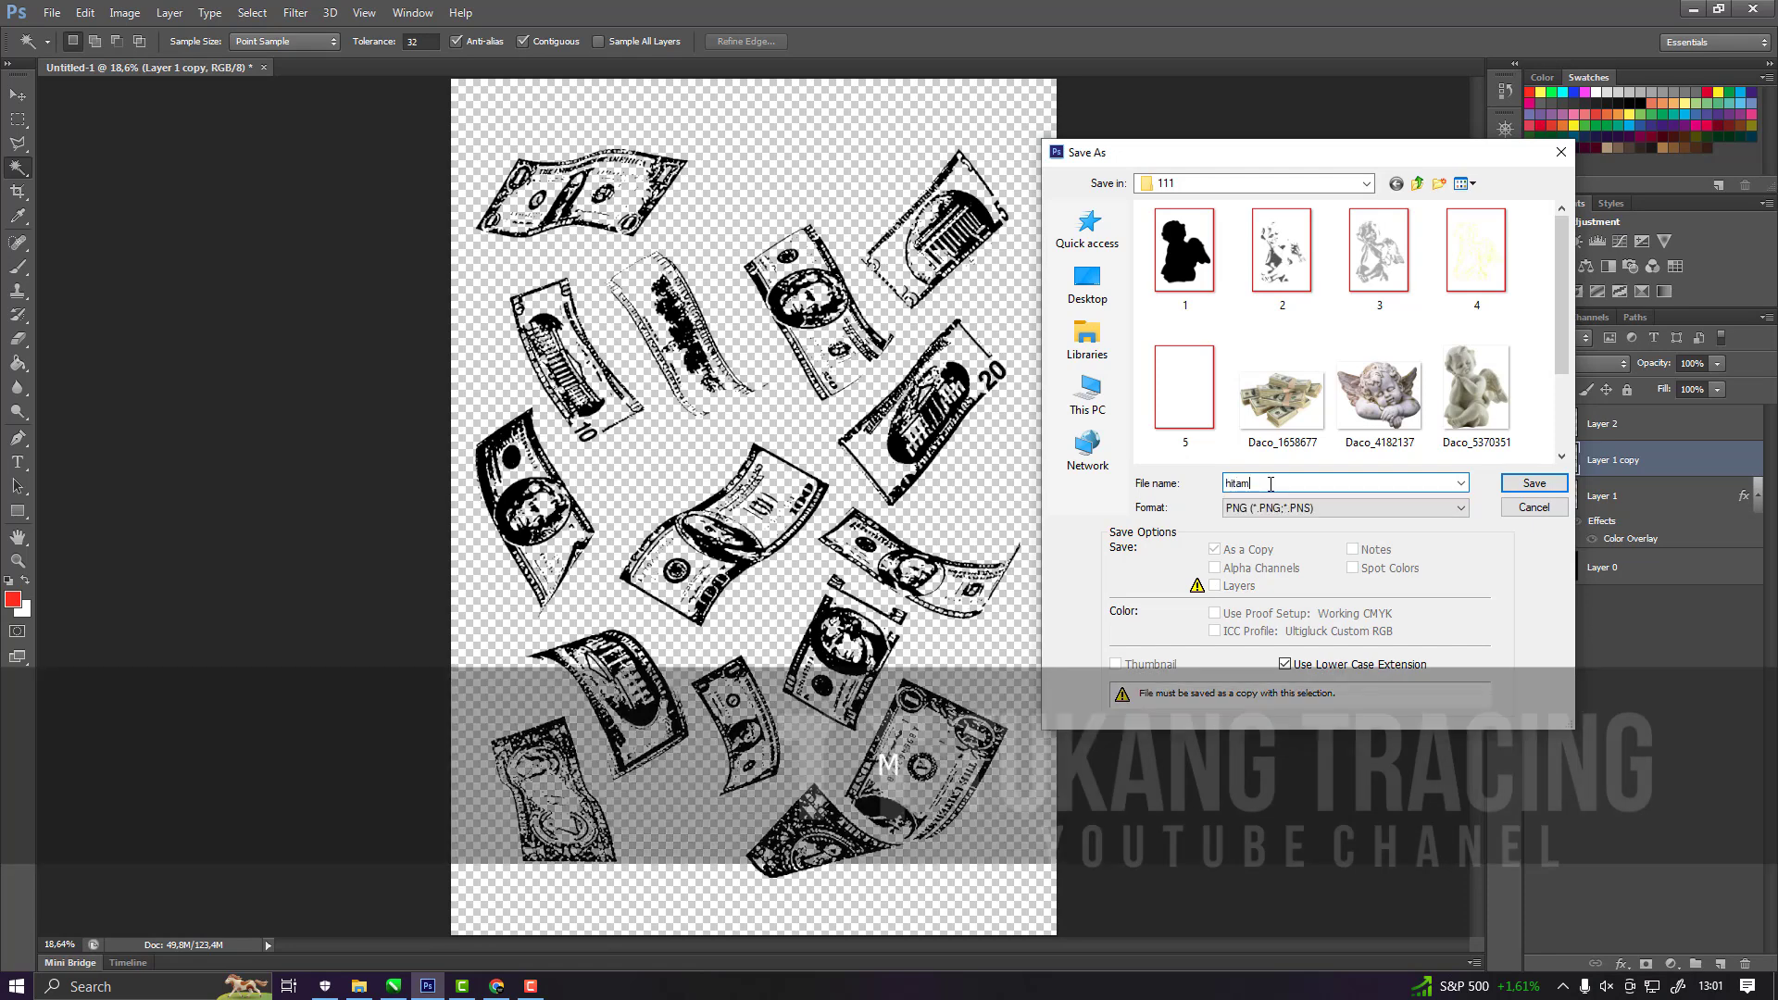
pyautogui.press('Return')
pyautogui.click(934, 312)
# Show Layer 1 with the white bill shapes and hide Layer 1 copy.
pyautogui.click(1540, 498)
pyautogui.click(1538, 462)
pyautogui.hotkey('ctrl', 'shift', 's')
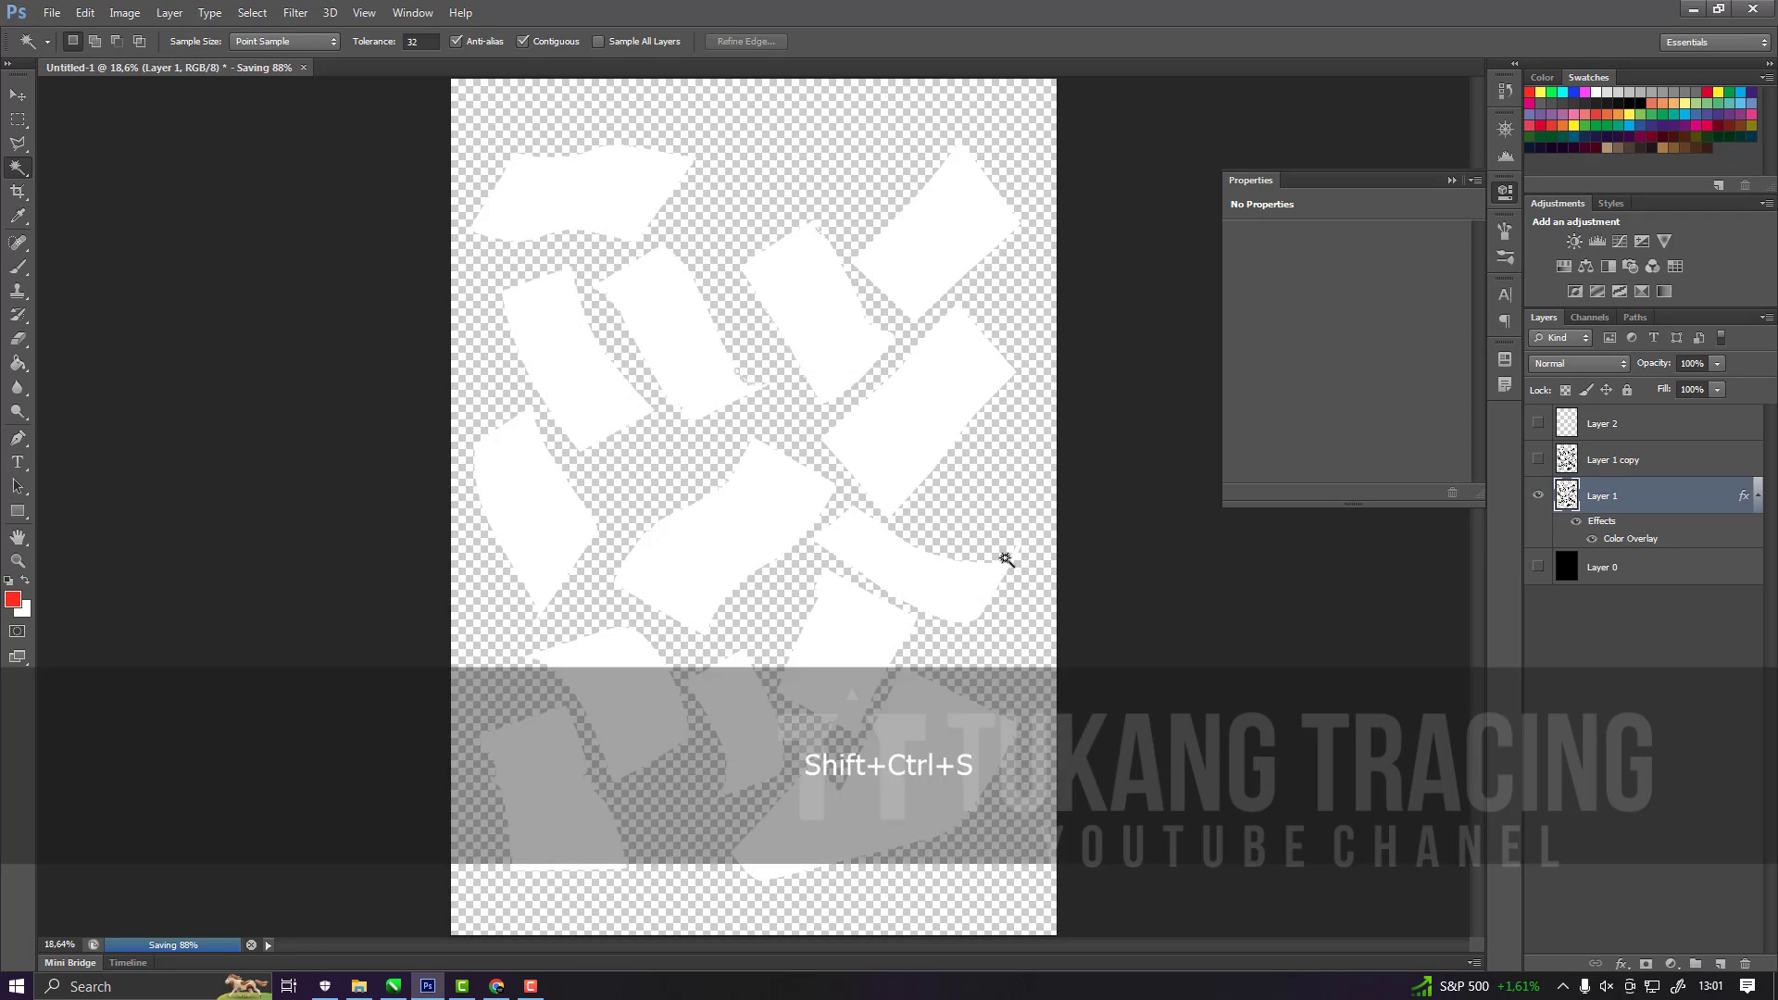
pyautogui.click(892, 401)
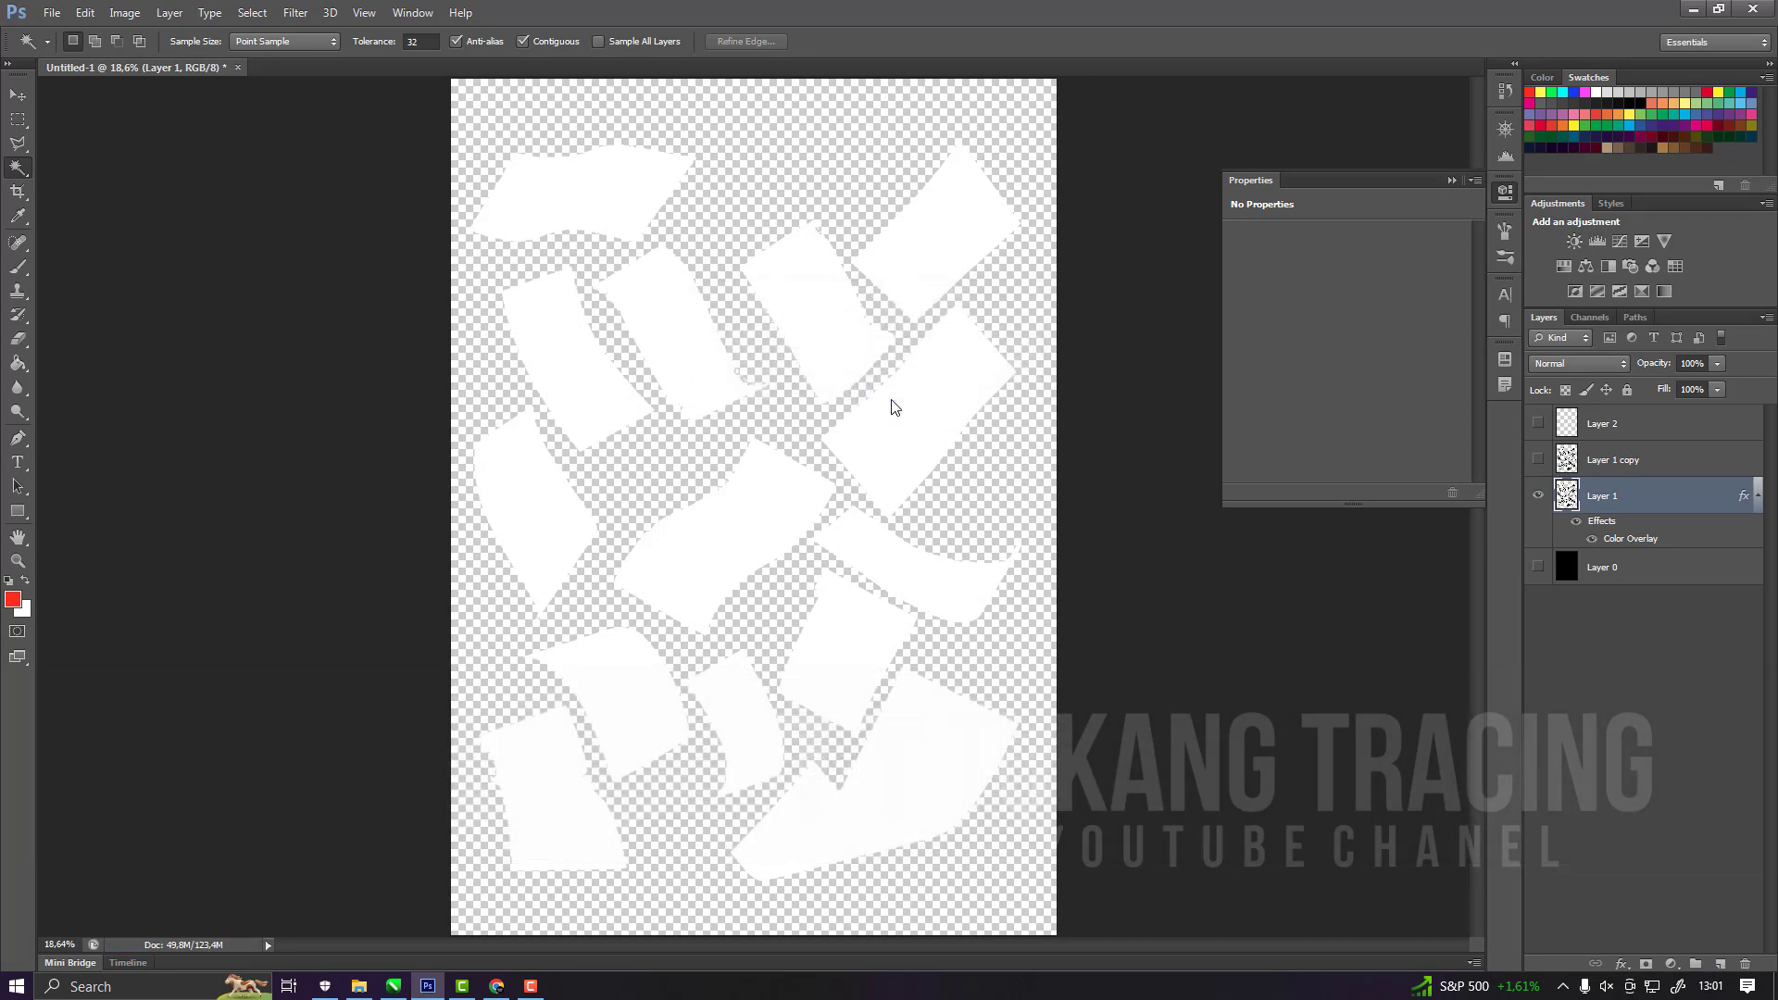
# Save the white bill shapes as a PNG named putih in the 111 folder with Smallest / Slow compression and no interlacing.
pyautogui.hotkey('ctrl', 'shift', 's')
pyautogui.click(1273, 510)
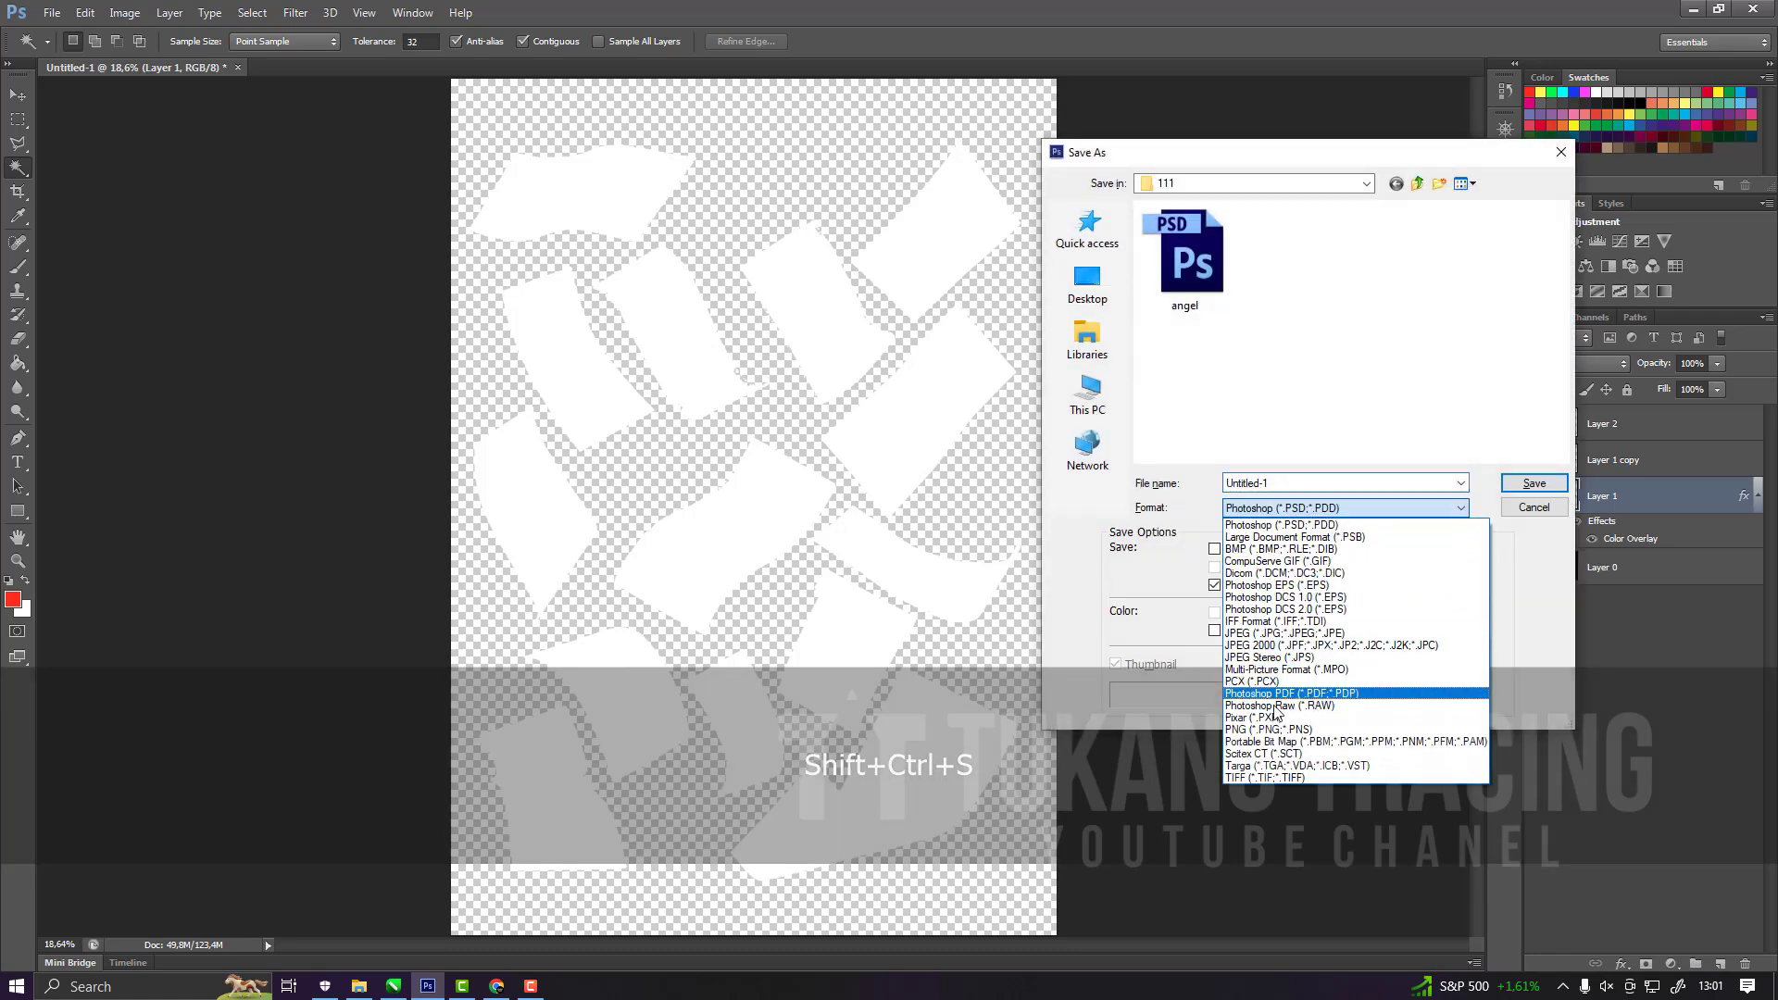
pyautogui.click(1275, 719)
pyautogui.click(1267, 509)
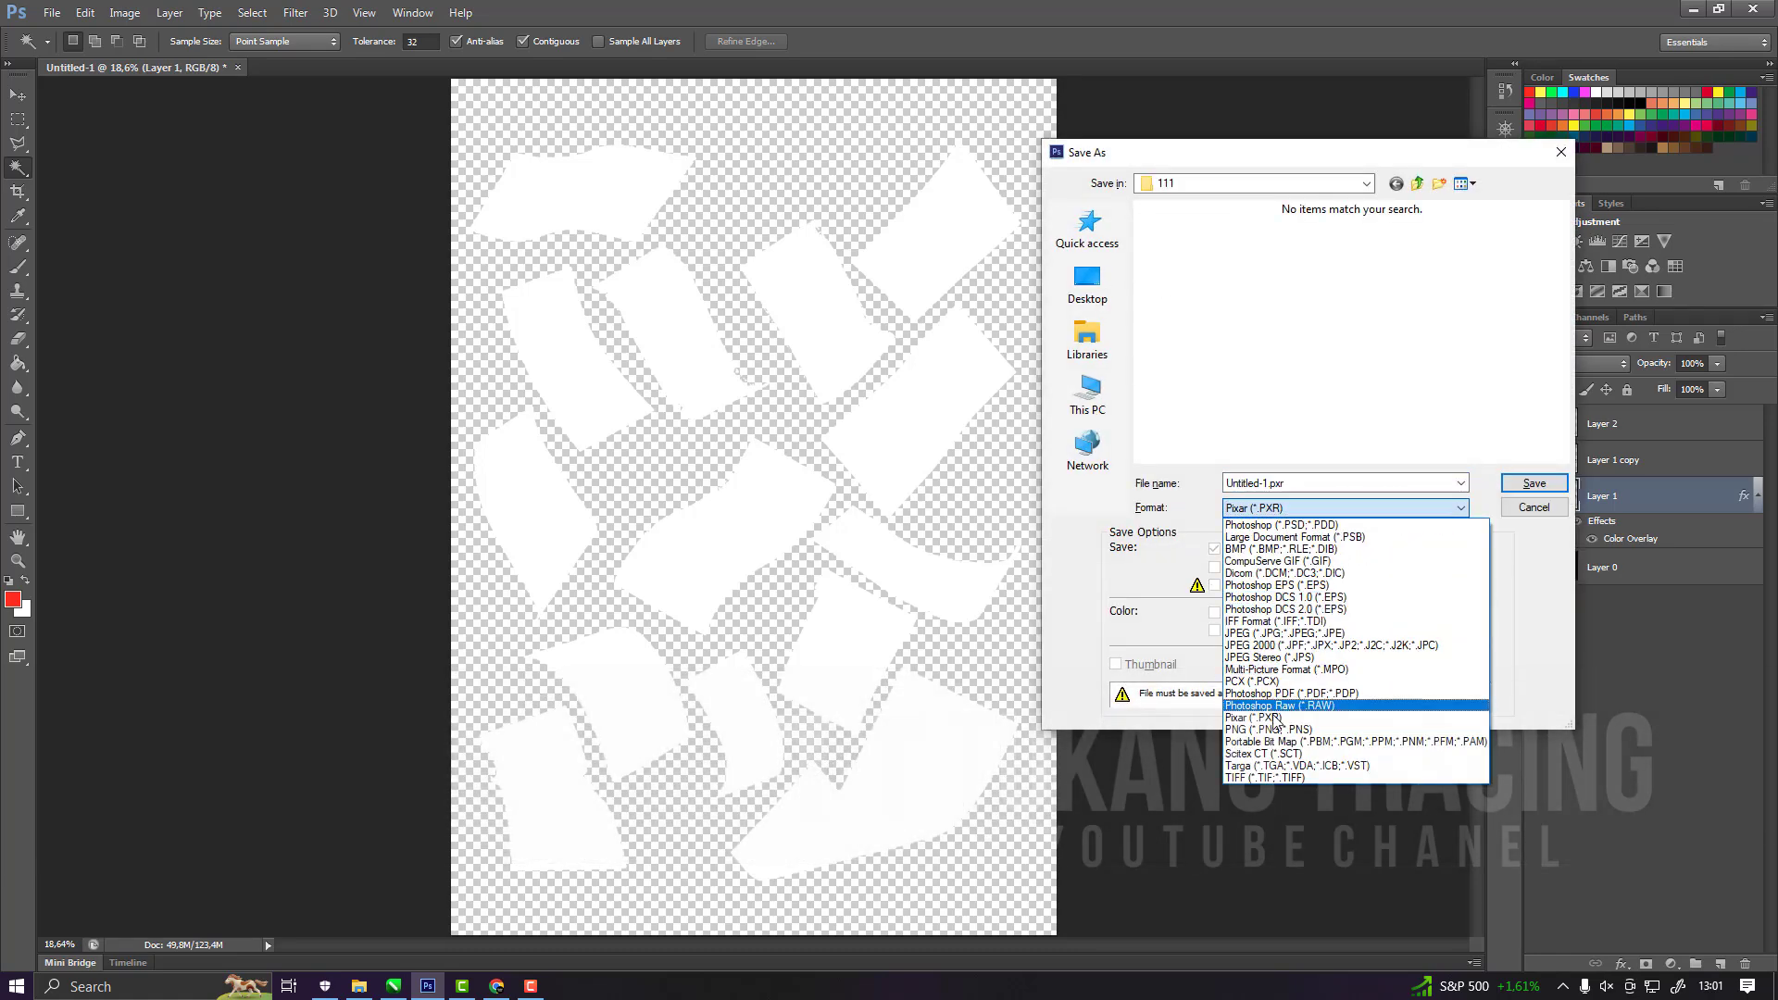
pyautogui.click(1274, 720)
pyautogui.click(1281, 512)
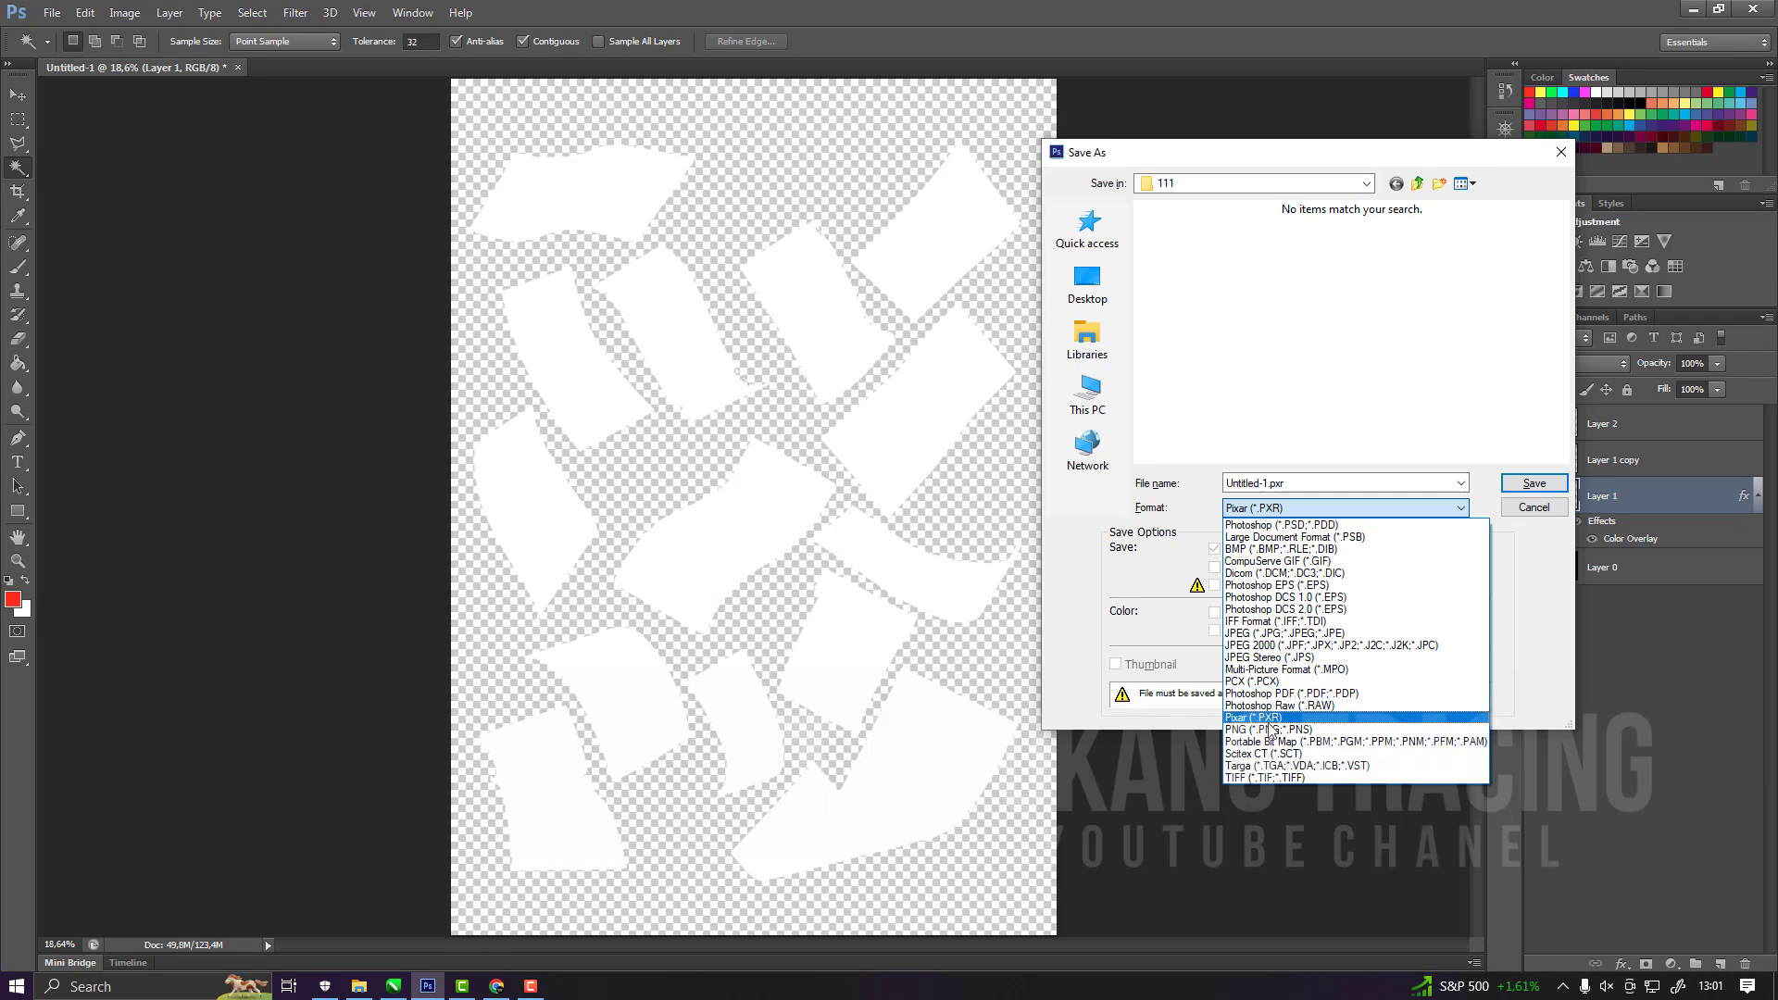
pyautogui.click(1278, 732)
pyautogui.click(1281, 480)
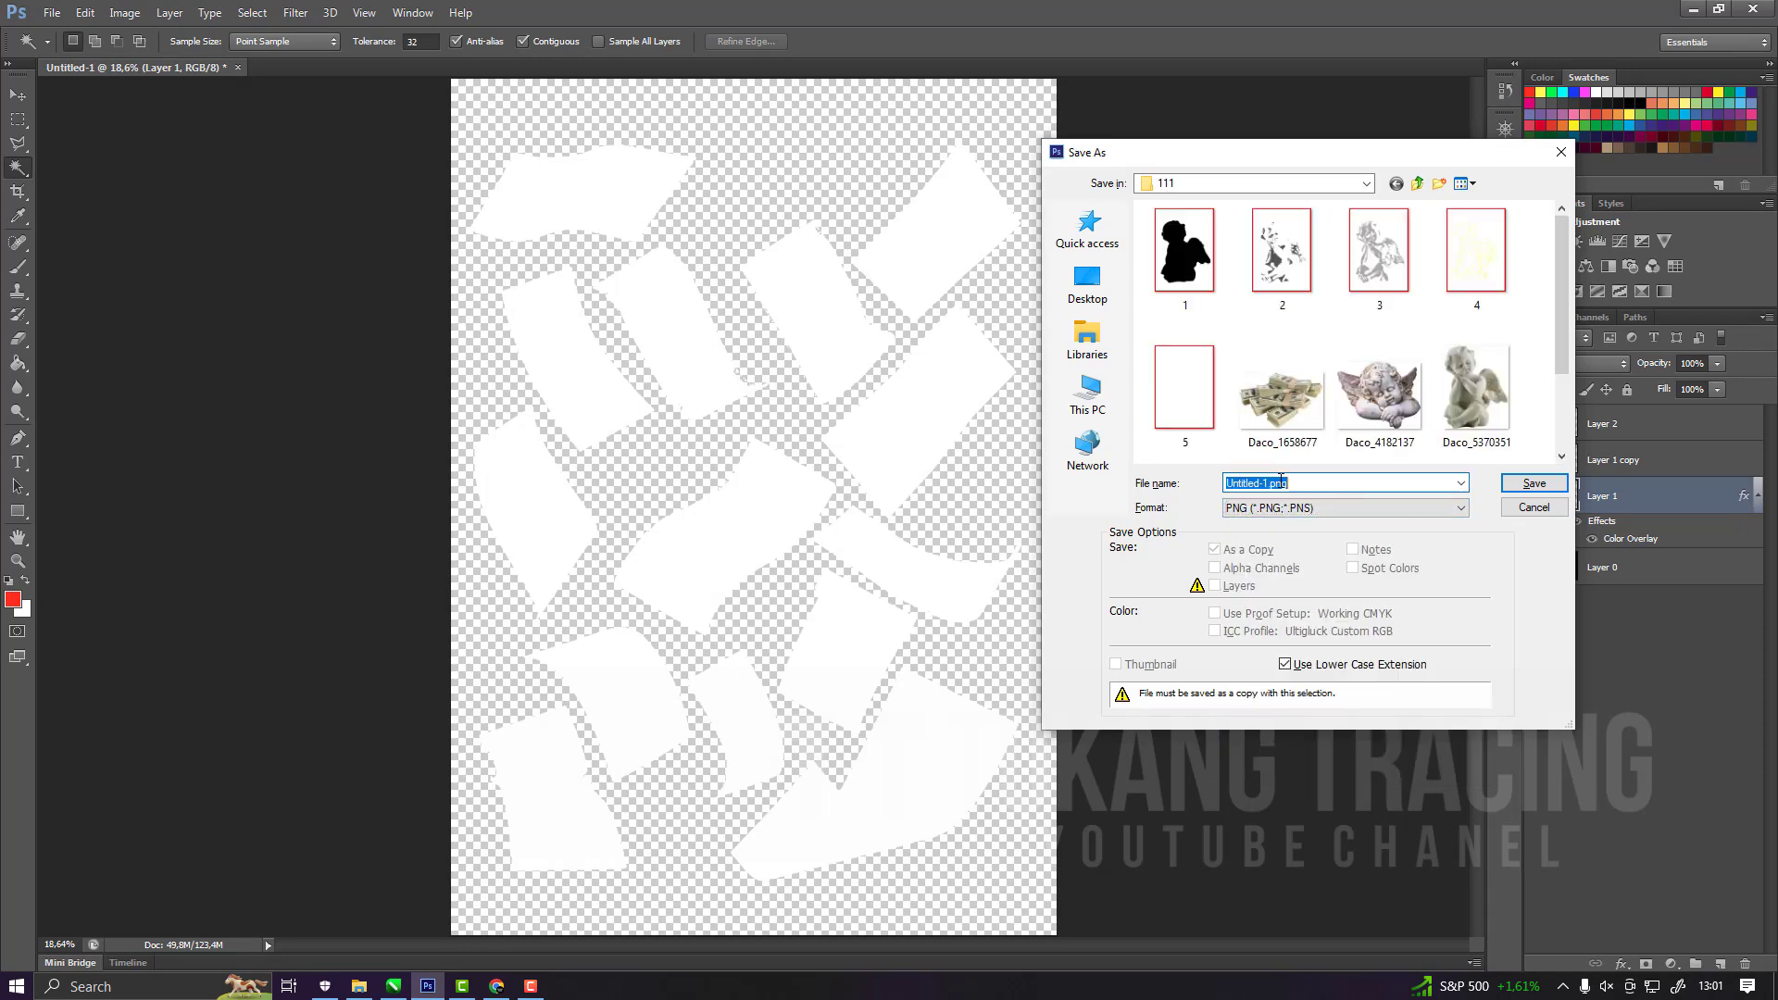
pyautogui.write('putih')
pyautogui.press('Return')
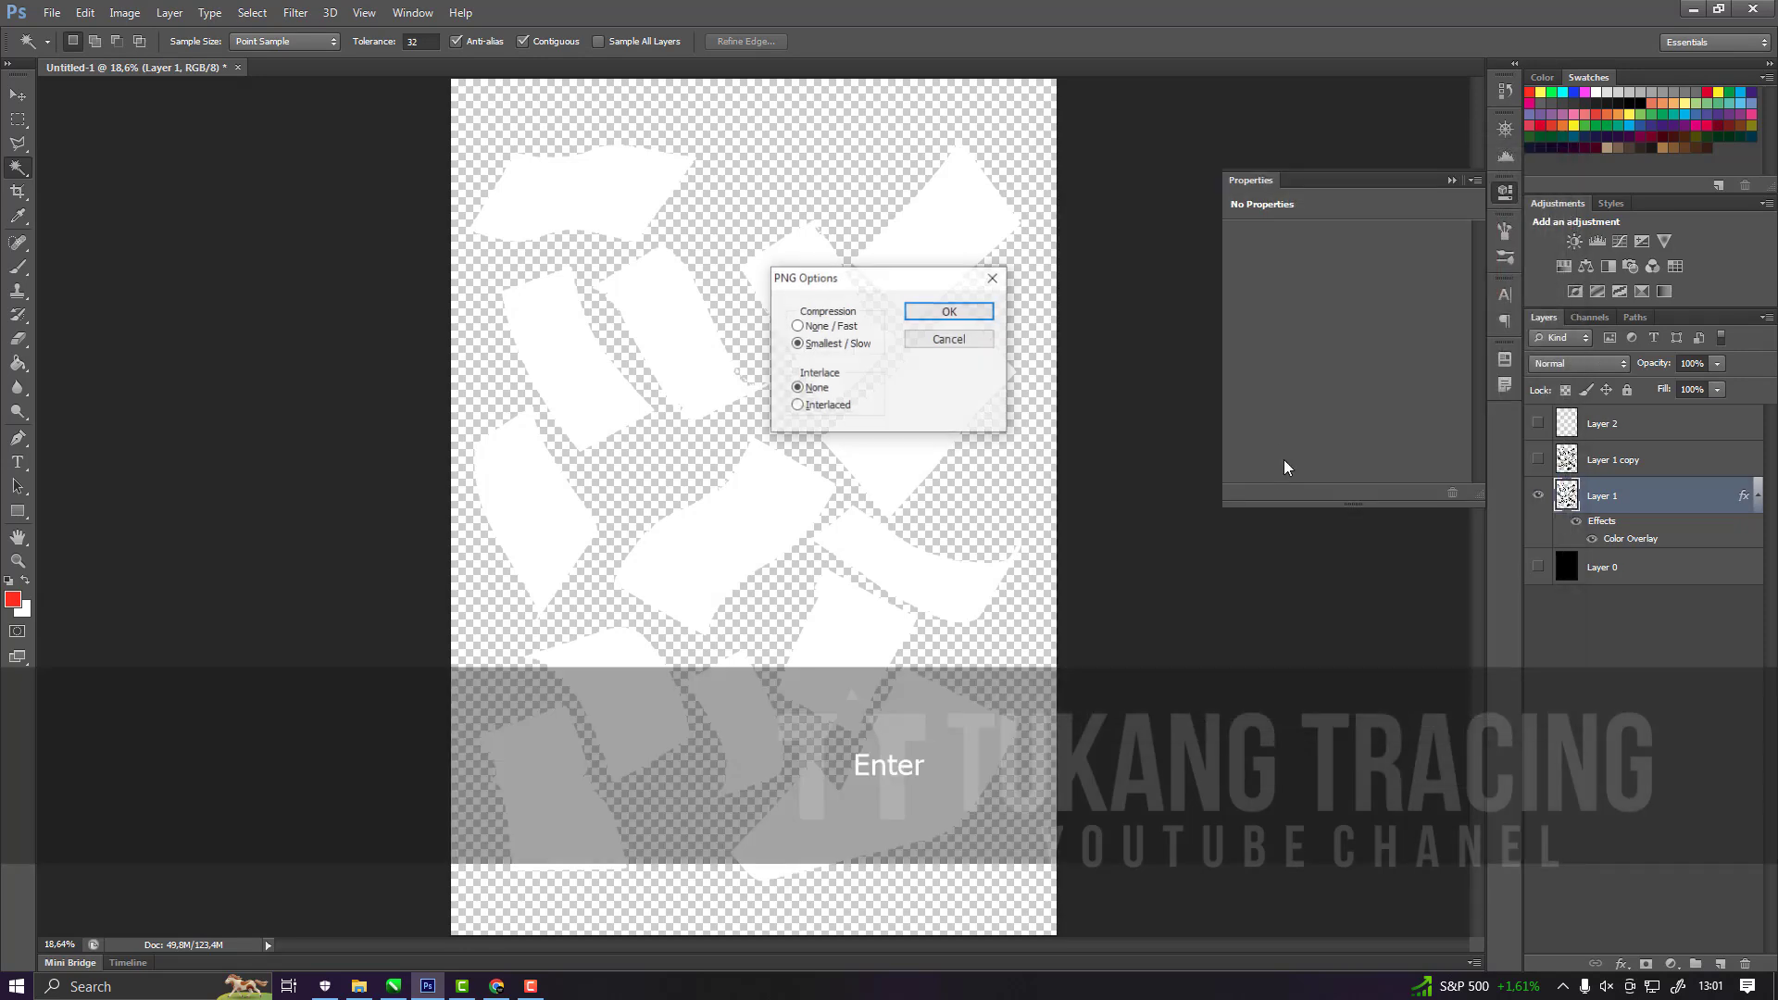
pyautogui.press('Return')
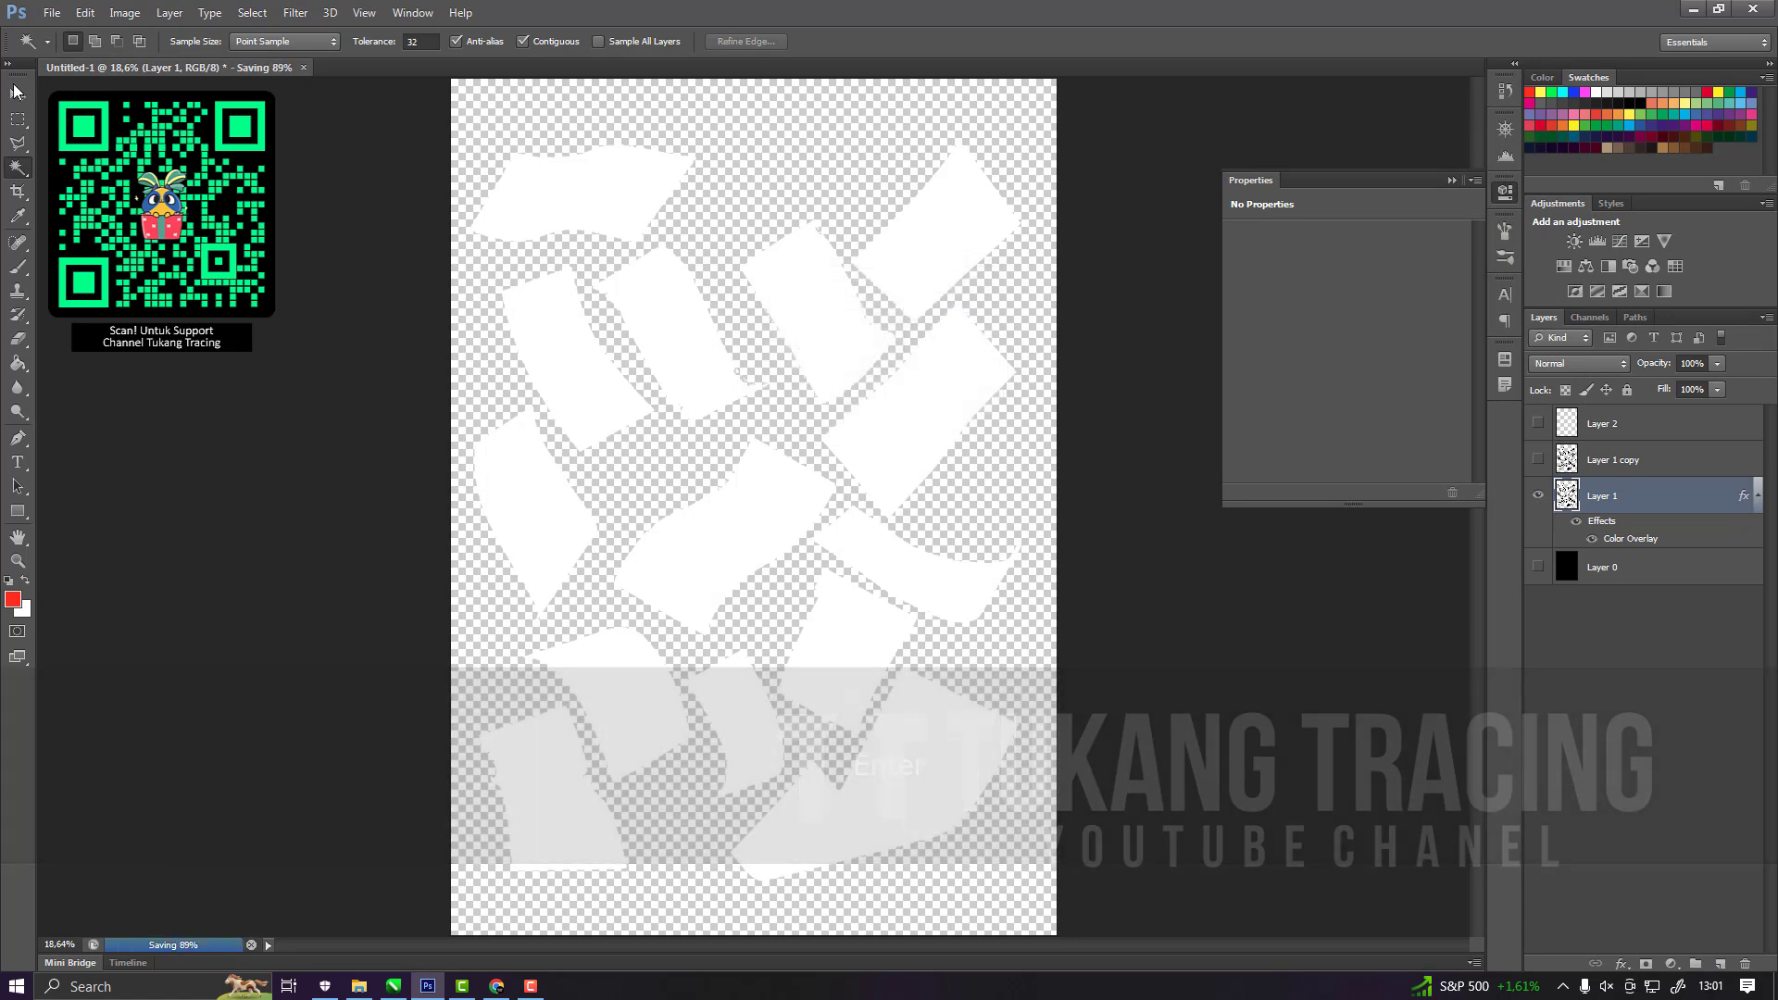
# Activate the Move tool and collapse the Properties panel.
pyautogui.click(14, 98)
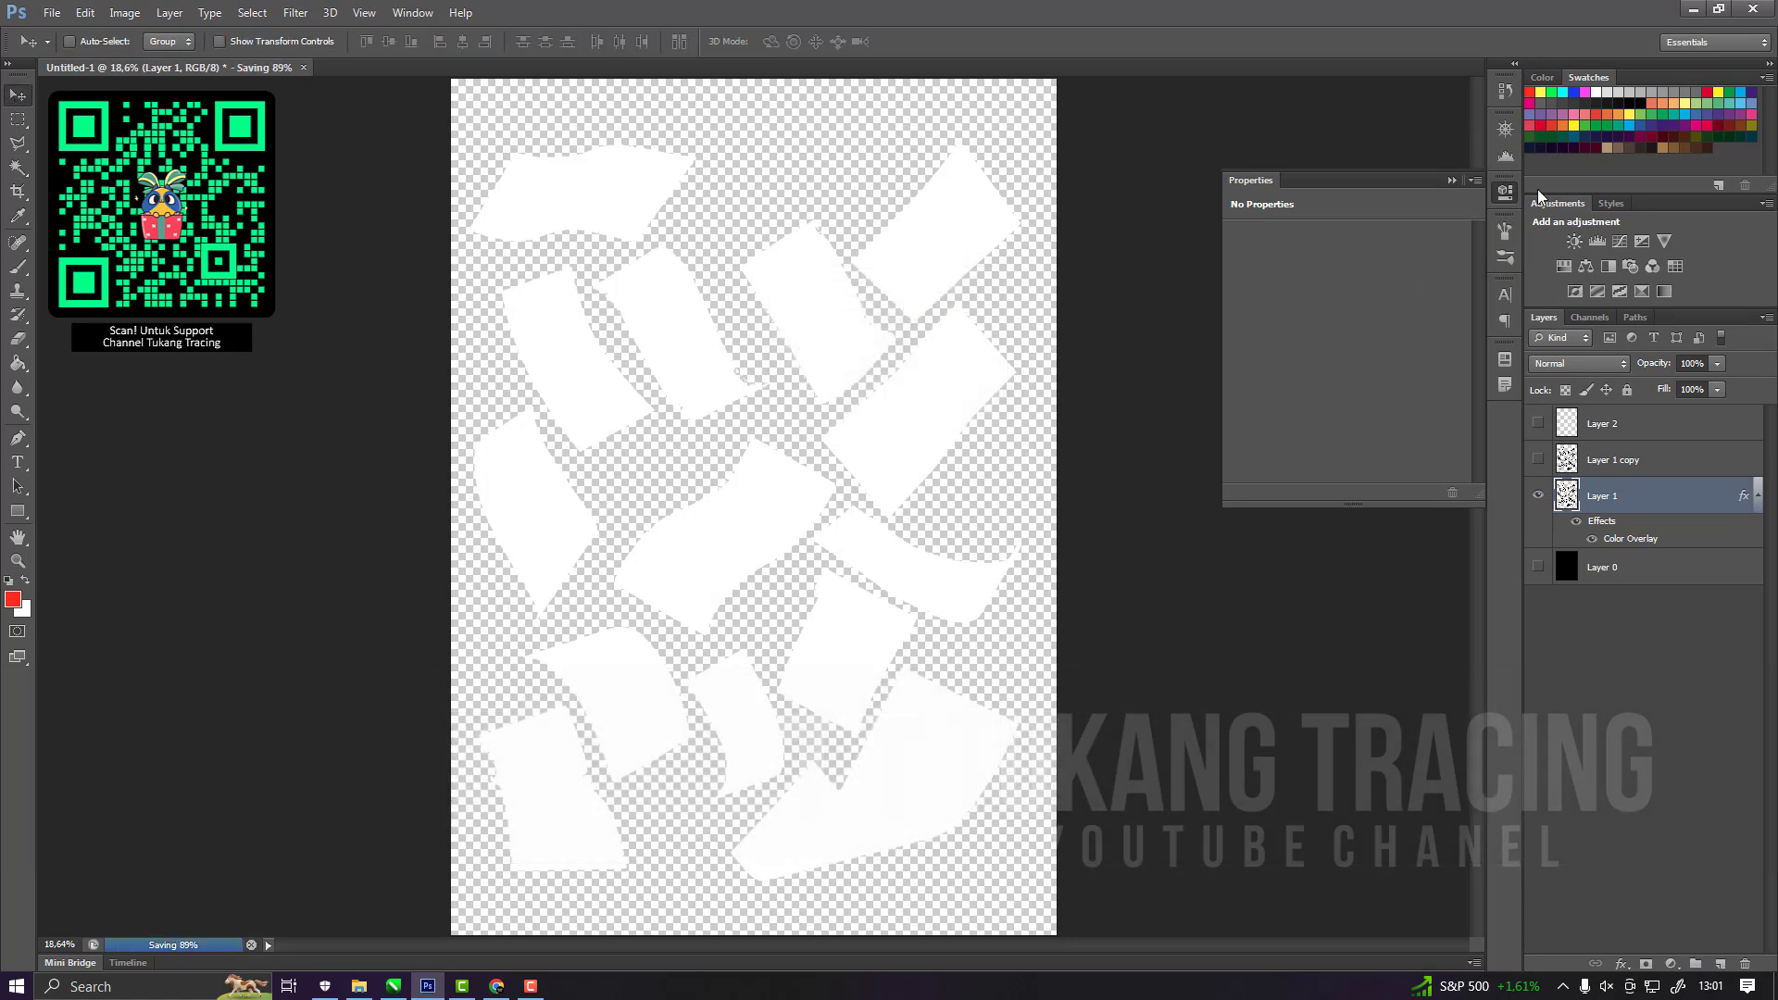
pyautogui.click(1452, 181)
pyautogui.click(1584, 463)
pyautogui.click(1599, 496)
# Switch to the 111 folder in File Explorer and refresh it to check the exported PNG files.
pyautogui.click(361, 990)
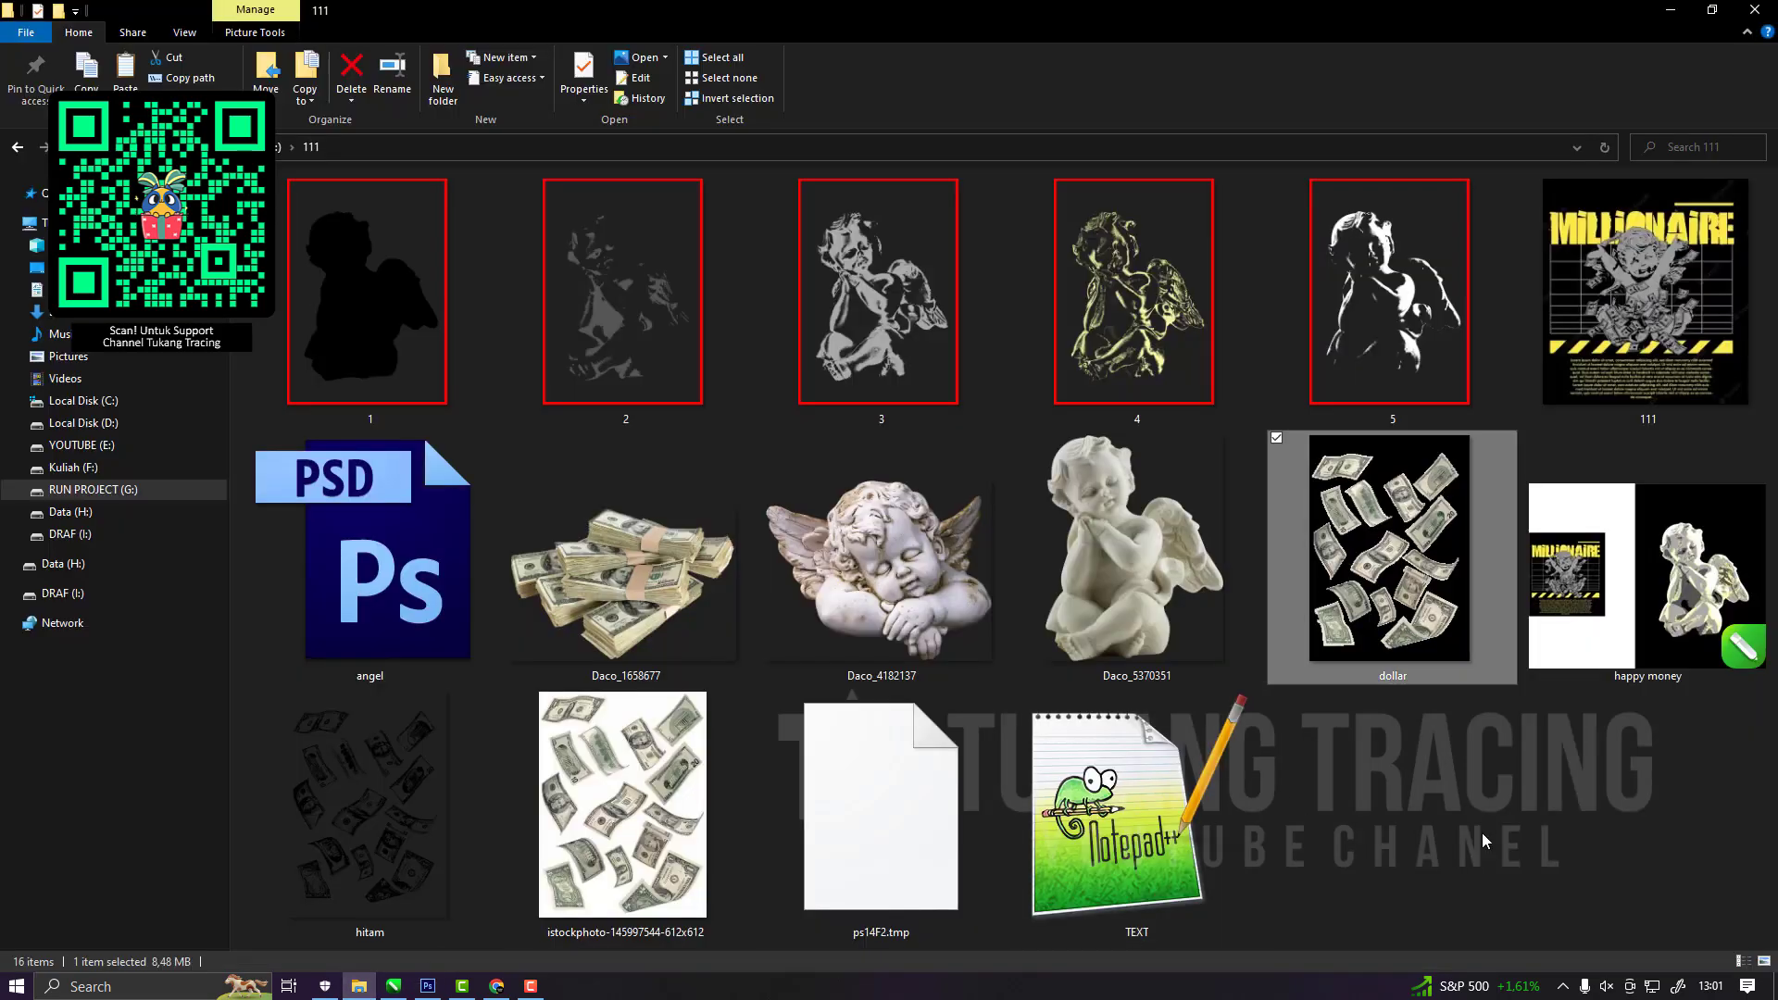
pyautogui.rightClick(1264, 563)
pyautogui.click(1308, 642)
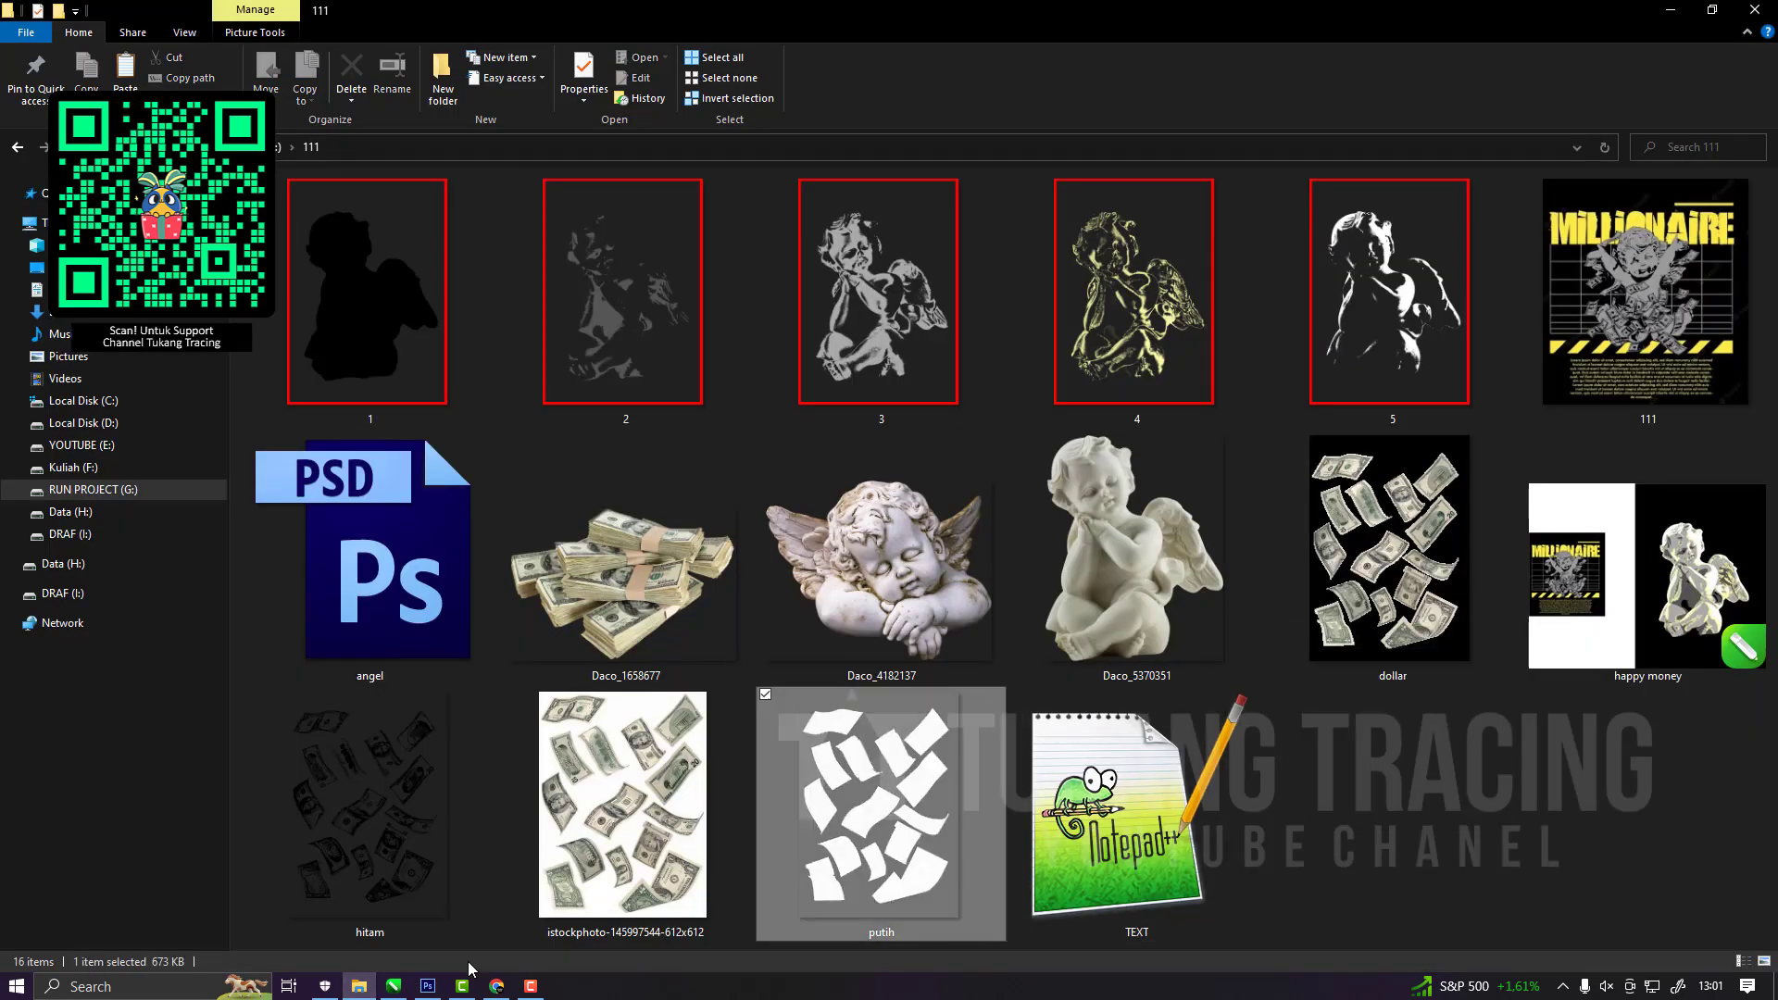
pyautogui.click(429, 989)
pyautogui.click(429, 989)
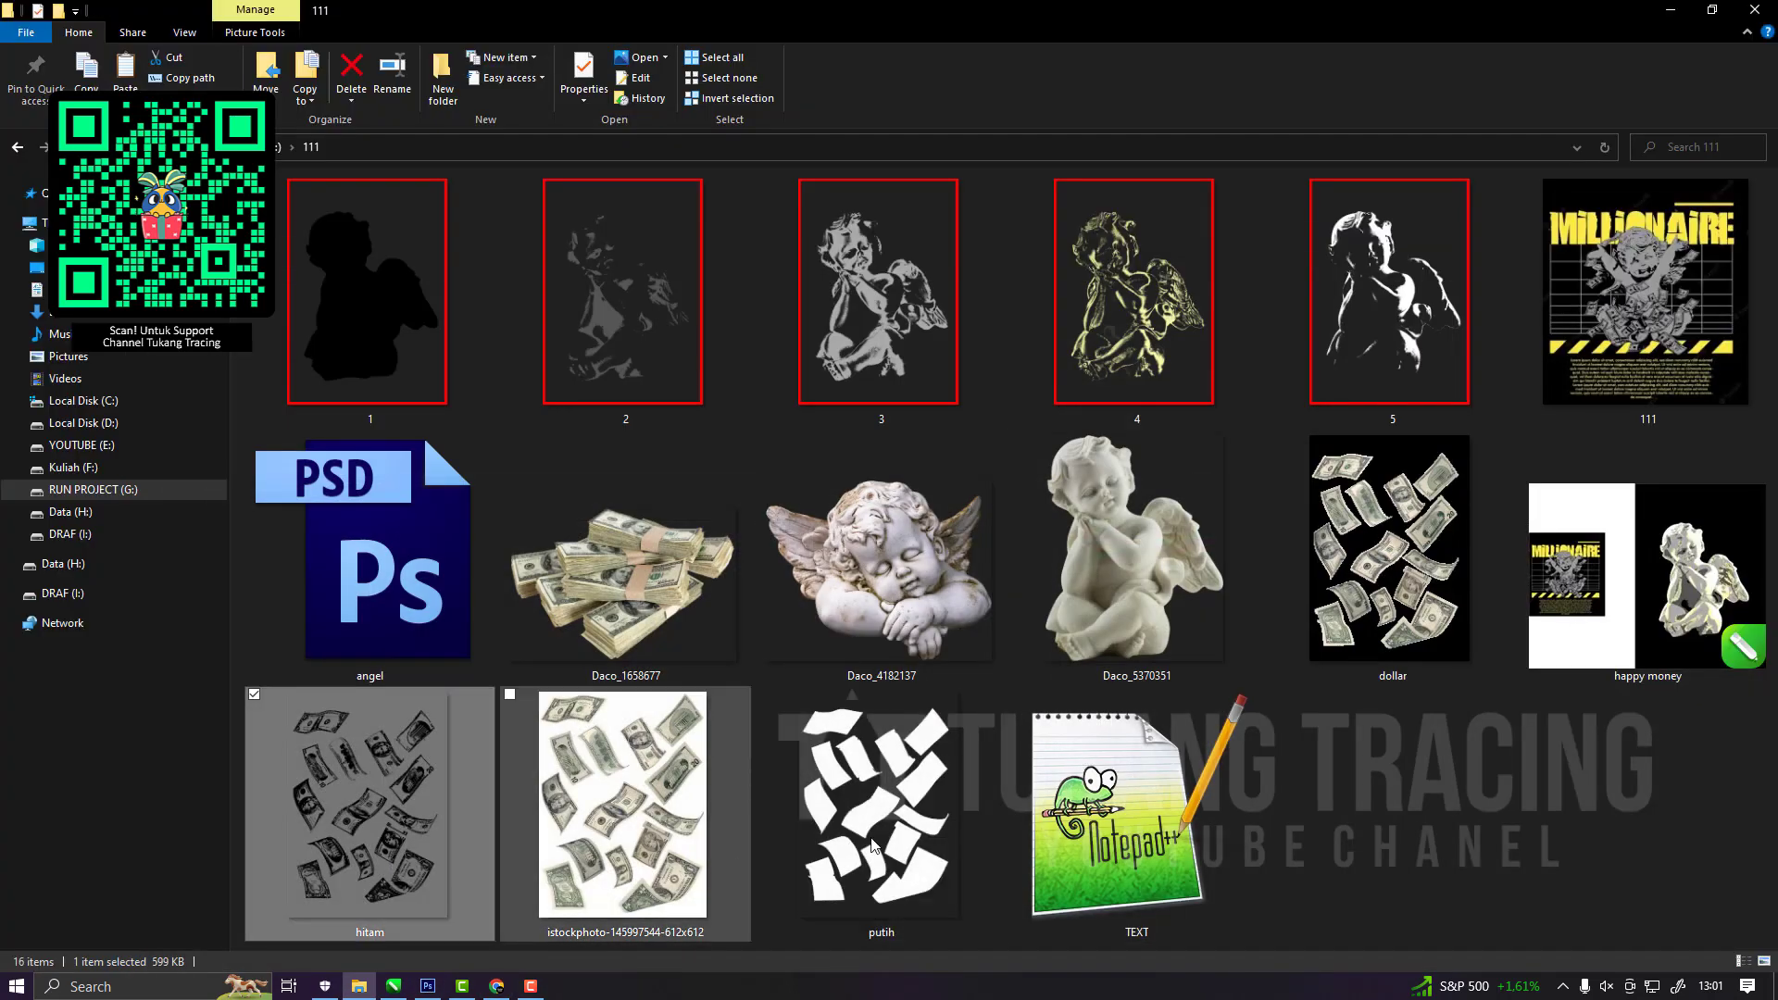
# Copy the hitam and putih image files together and switch to the happy money document in CorelDRAW.
pyautogui.click(384, 851)
pyautogui.keyDown('ctrl'); pyautogui.click(866, 867); pyautogui.keyUp('ctrl')
pyautogui.hotkey('ctrl', 'c')
pyautogui.click(393, 987)
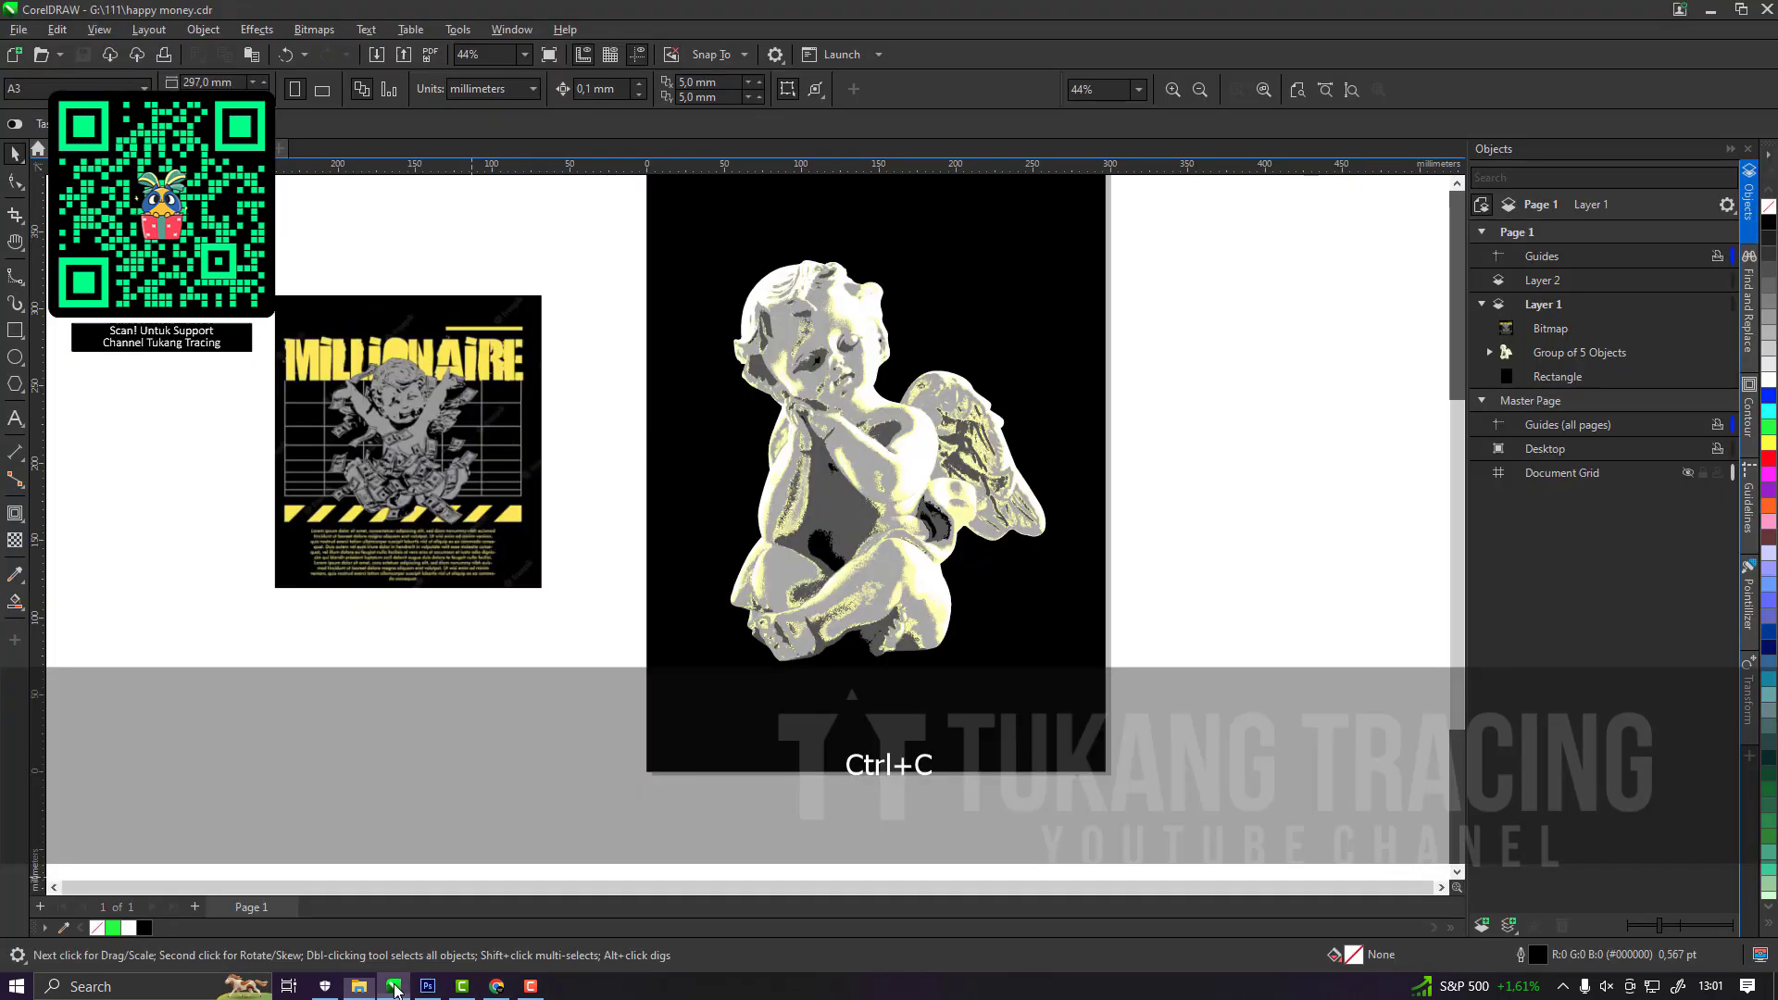
# Paste the two copied dollar-bill images onto the page with the cherub group hidden, and save the document.
pyautogui.scroll(-2, 773, 663)
pyautogui.hotkey('ctrl', 'v')
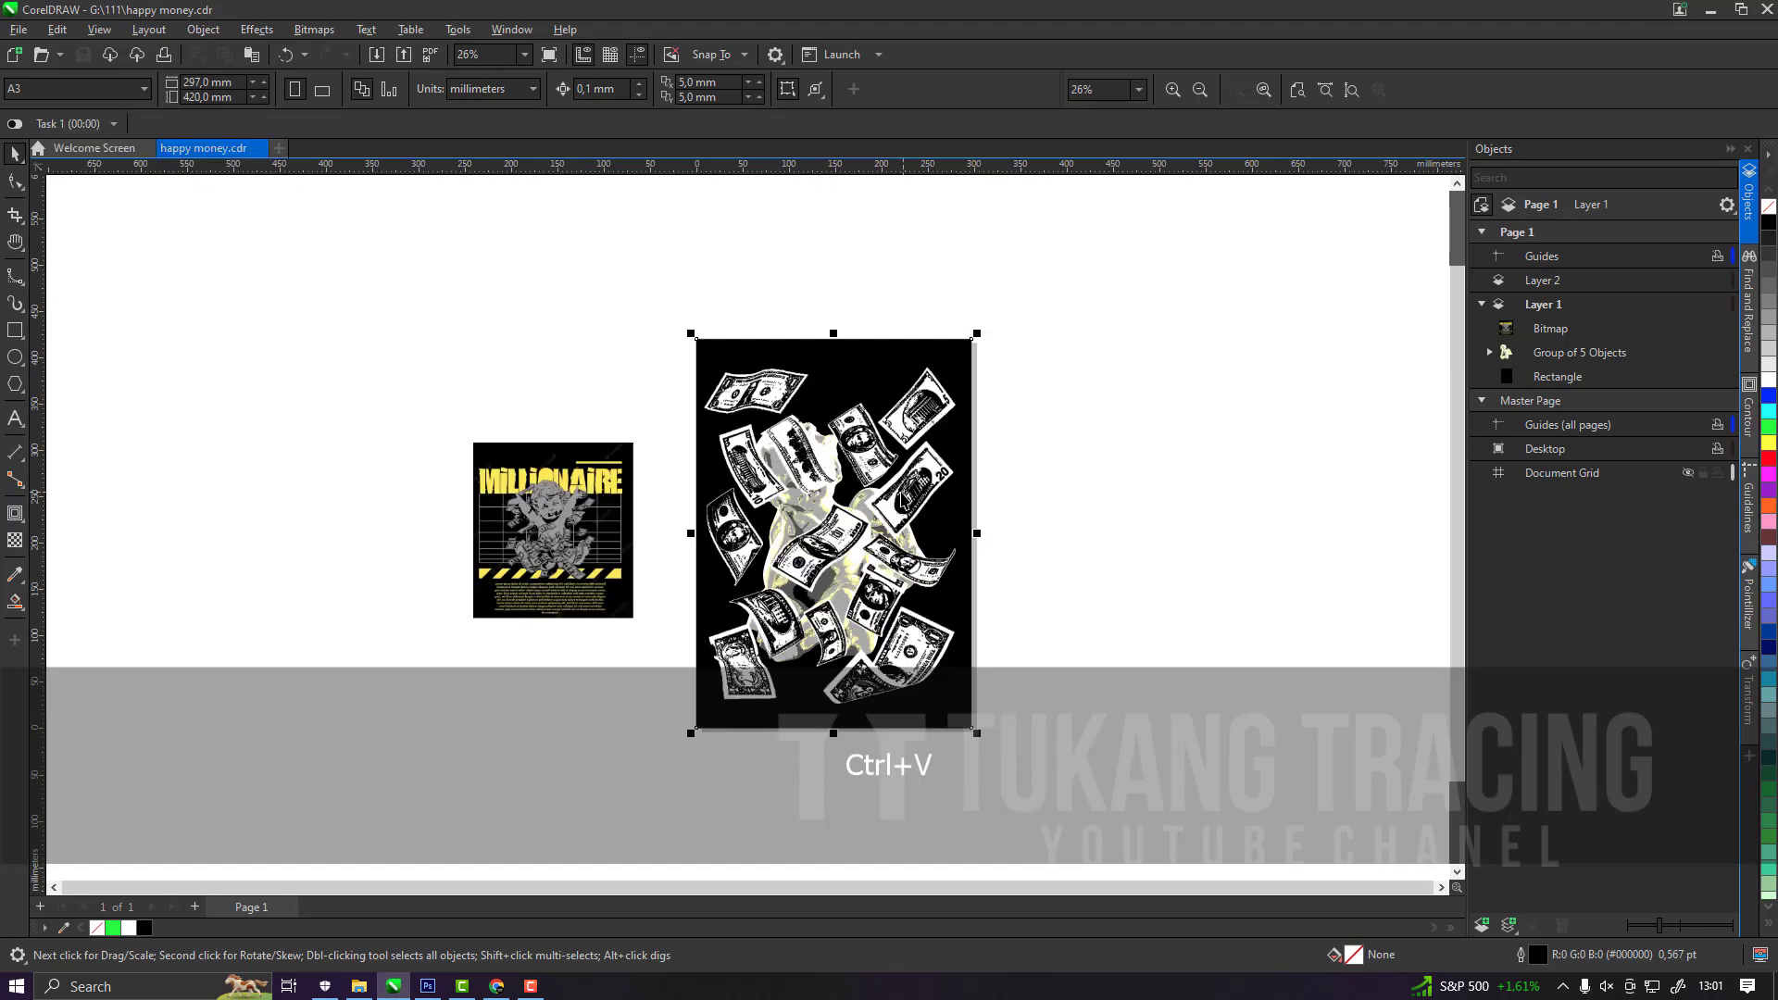
pyautogui.click(1713, 401)
pyautogui.click(1139, 636)
pyautogui.scroll(4, 937, 524)
pyautogui.click(347, 334)
pyautogui.hotkey('ctrl', 's')
# Hide the black bill bitmap and outline-trace the white bill bitmap as Clipart with the background color removed.
pyautogui.click(1597, 352)
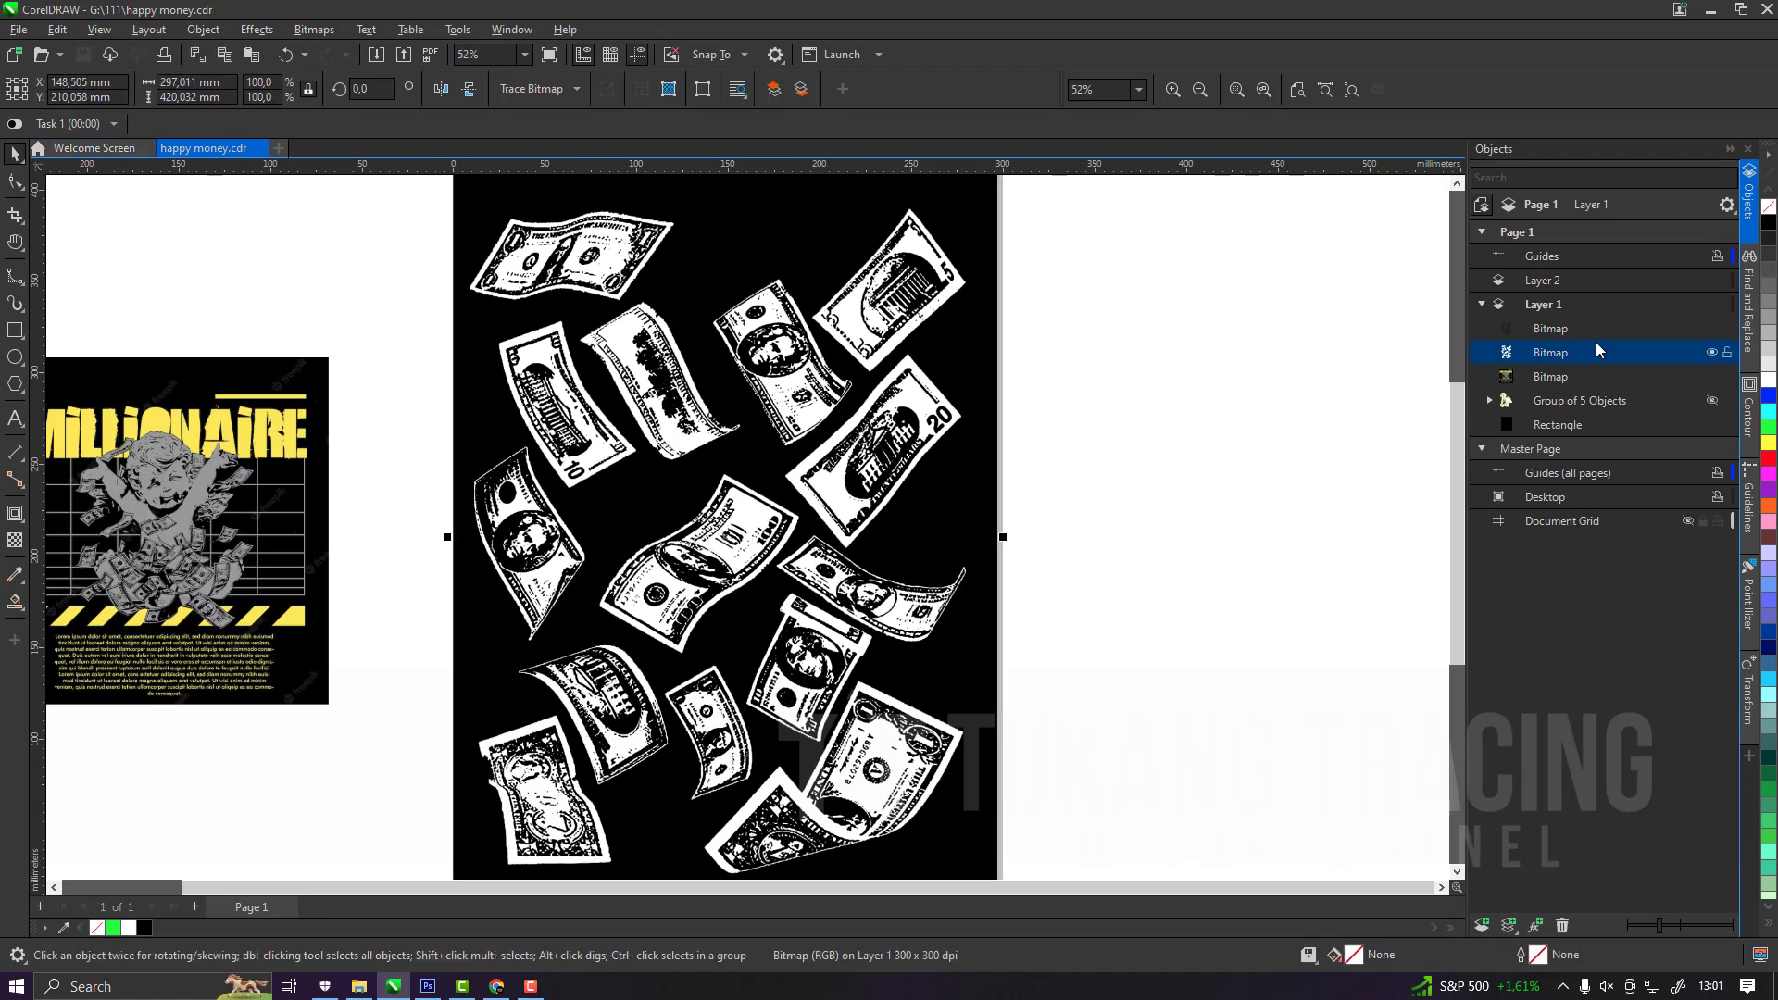
pyautogui.click(1712, 329)
pyautogui.click(953, 449)
pyautogui.scroll(3, 616, 227)
pyautogui.click(541, 88)
pyautogui.moveTo(597, 151)
pyautogui.click(744, 229)
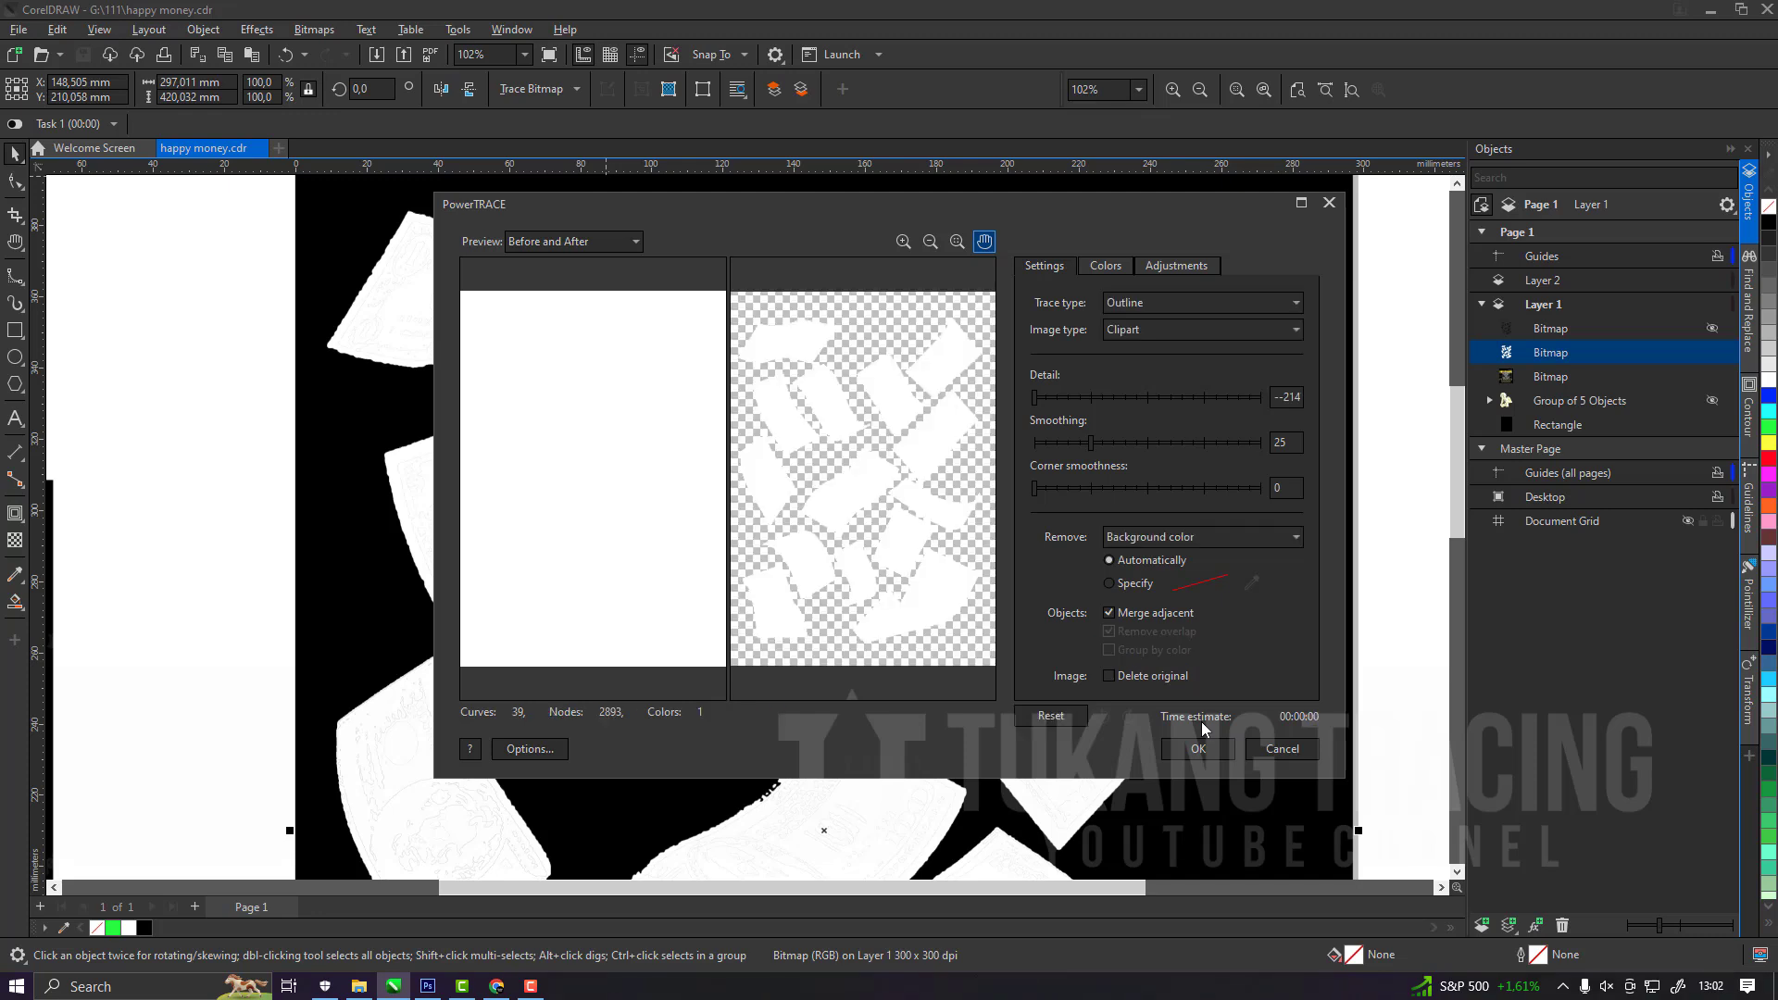
pyautogui.click(1200, 749)
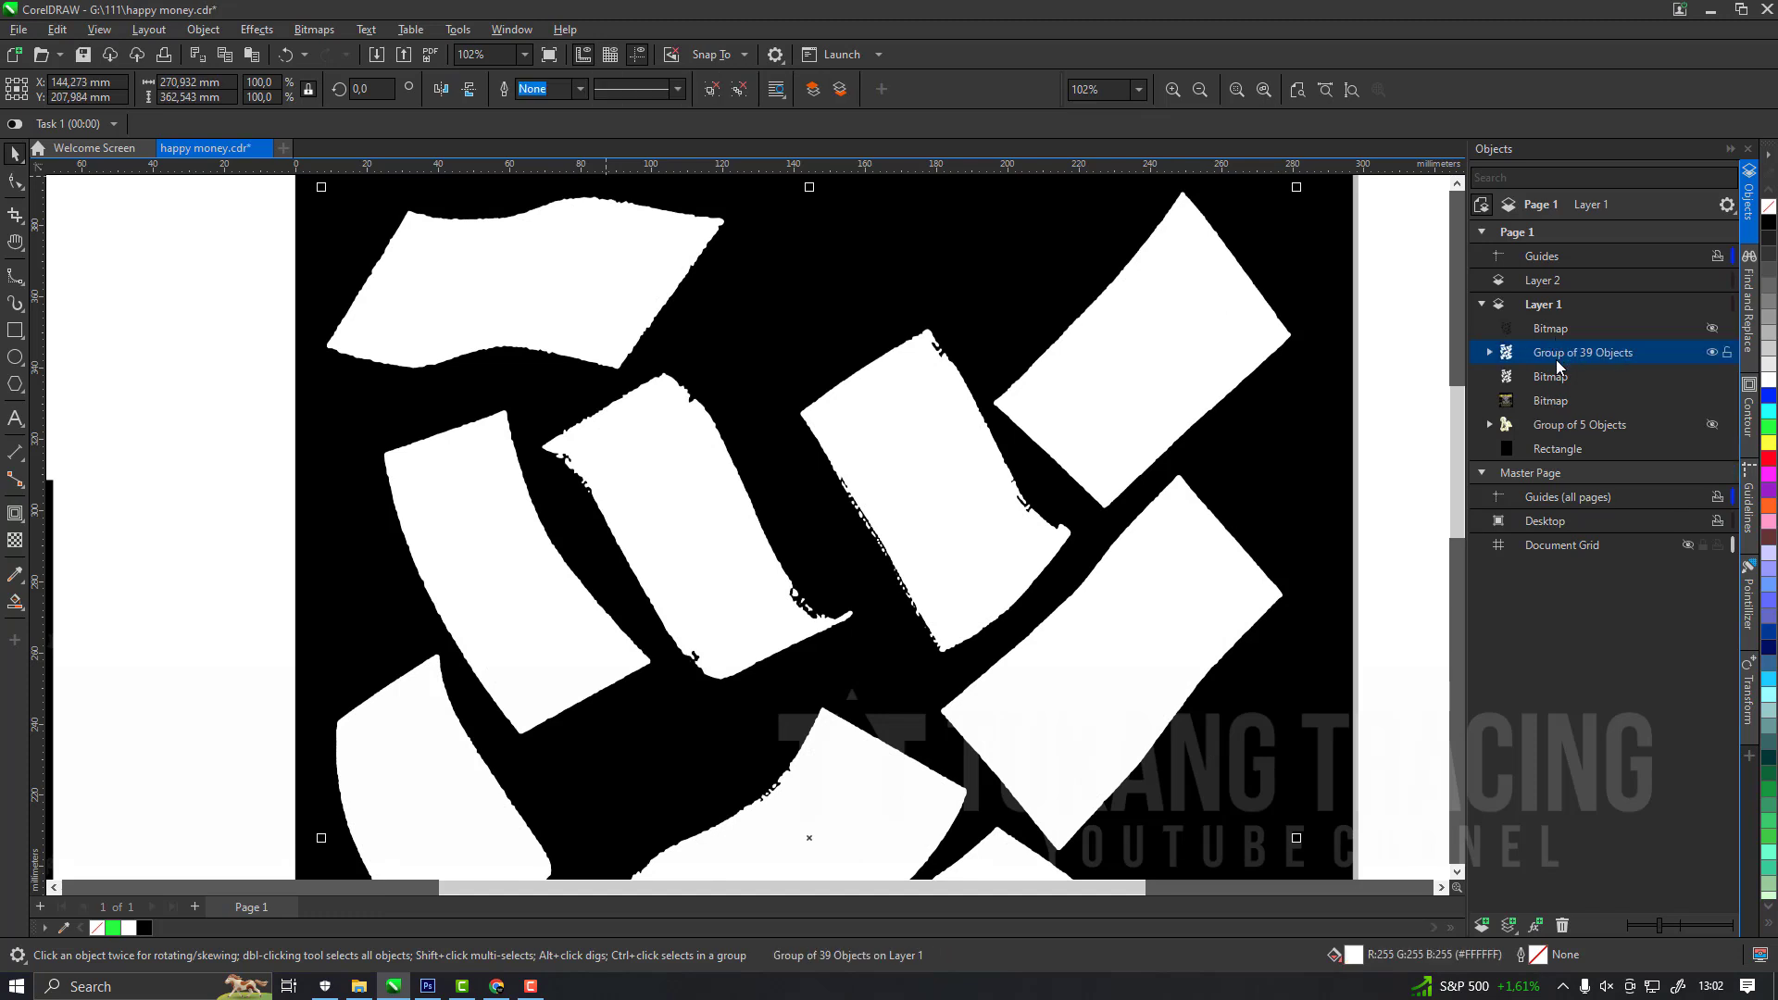
# Delete the original white bitmap and combine the ungrouped white trace shapes into a single curve.
pyautogui.click(1554, 378)
pyautogui.press('Delete')
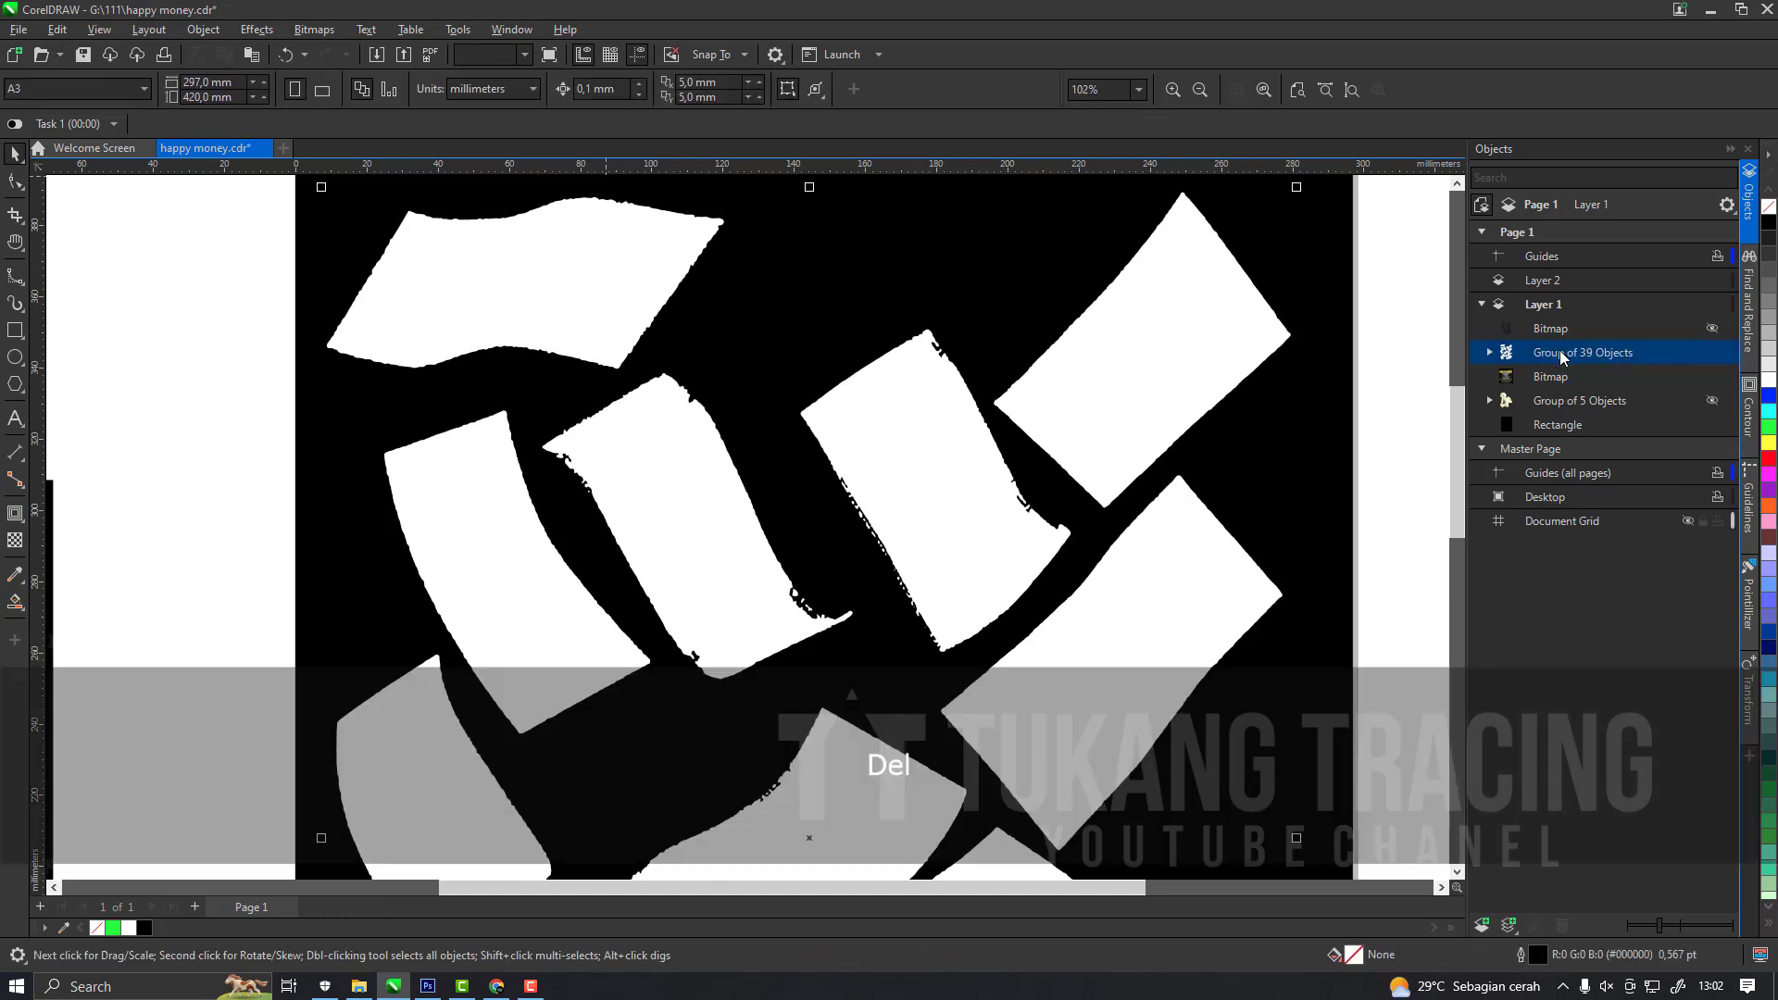
pyautogui.hotkey('ctrl', 'u')
pyautogui.hotkey('ctrl', 'l')
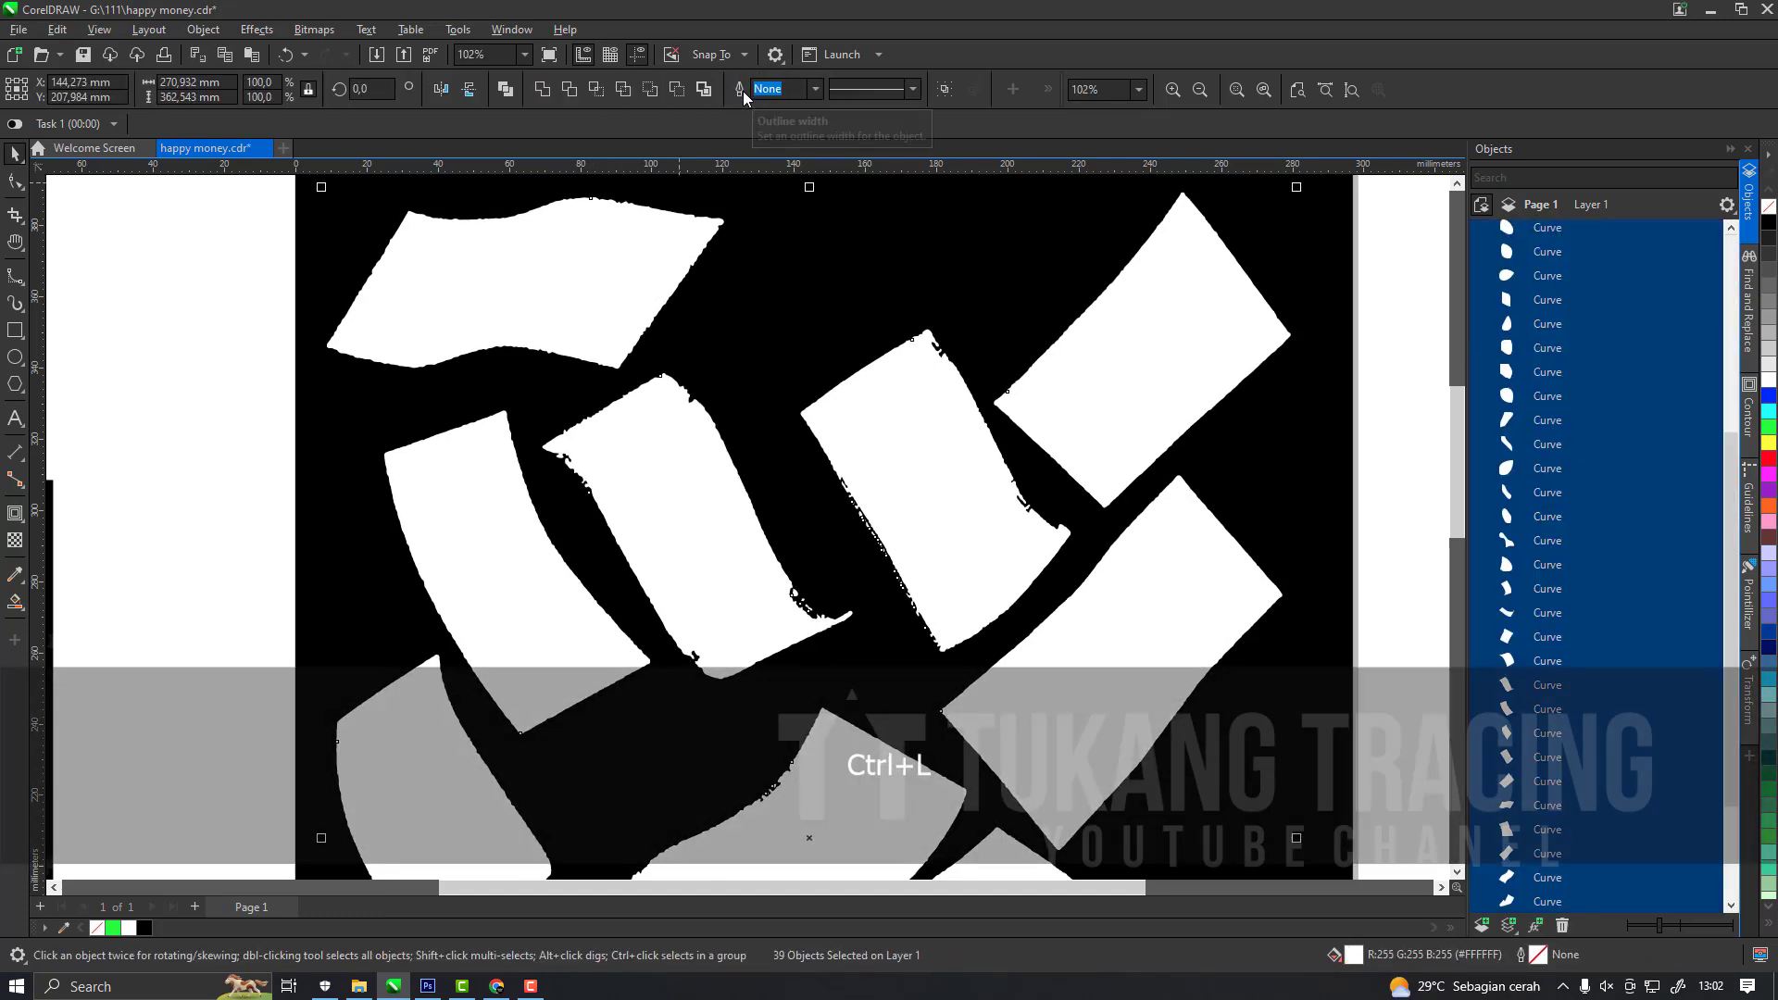
# Show the black bill bitmap again and outline-trace it as Clipart with the background color removed automatically.
pyautogui.click(1590, 330)
pyautogui.click(1713, 329)
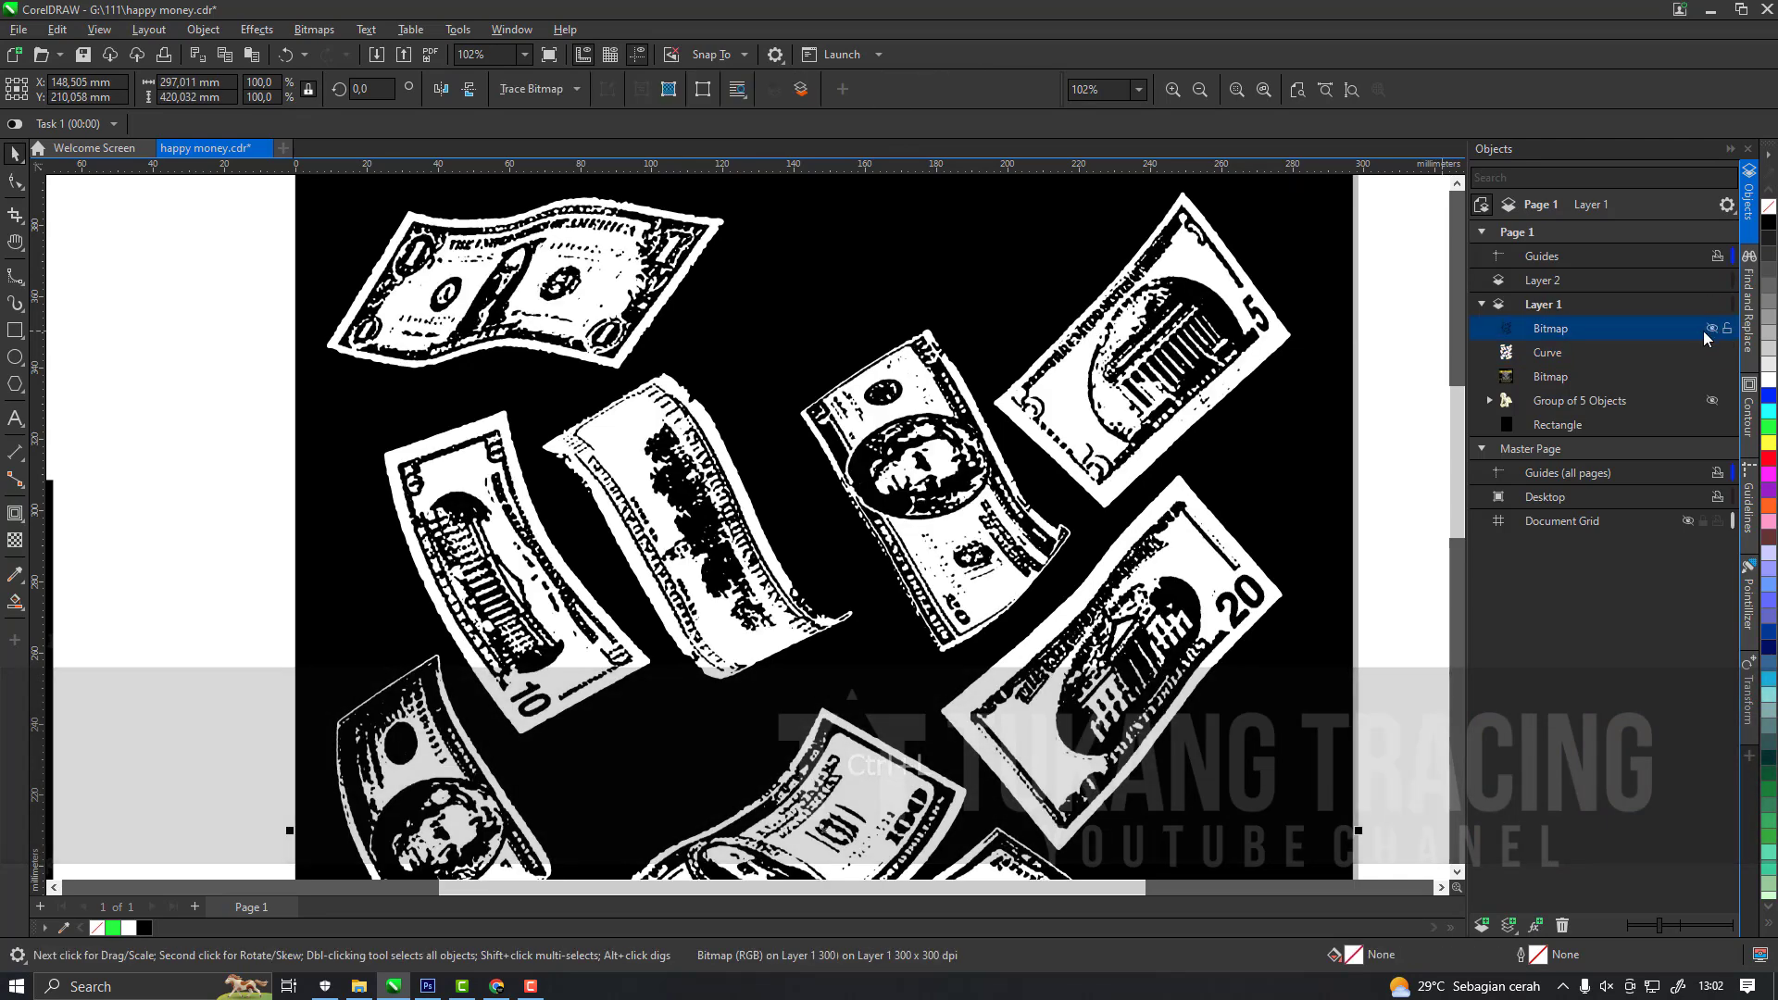
pyautogui.click(553, 97)
pyautogui.moveTo(602, 158)
pyautogui.click(710, 221)
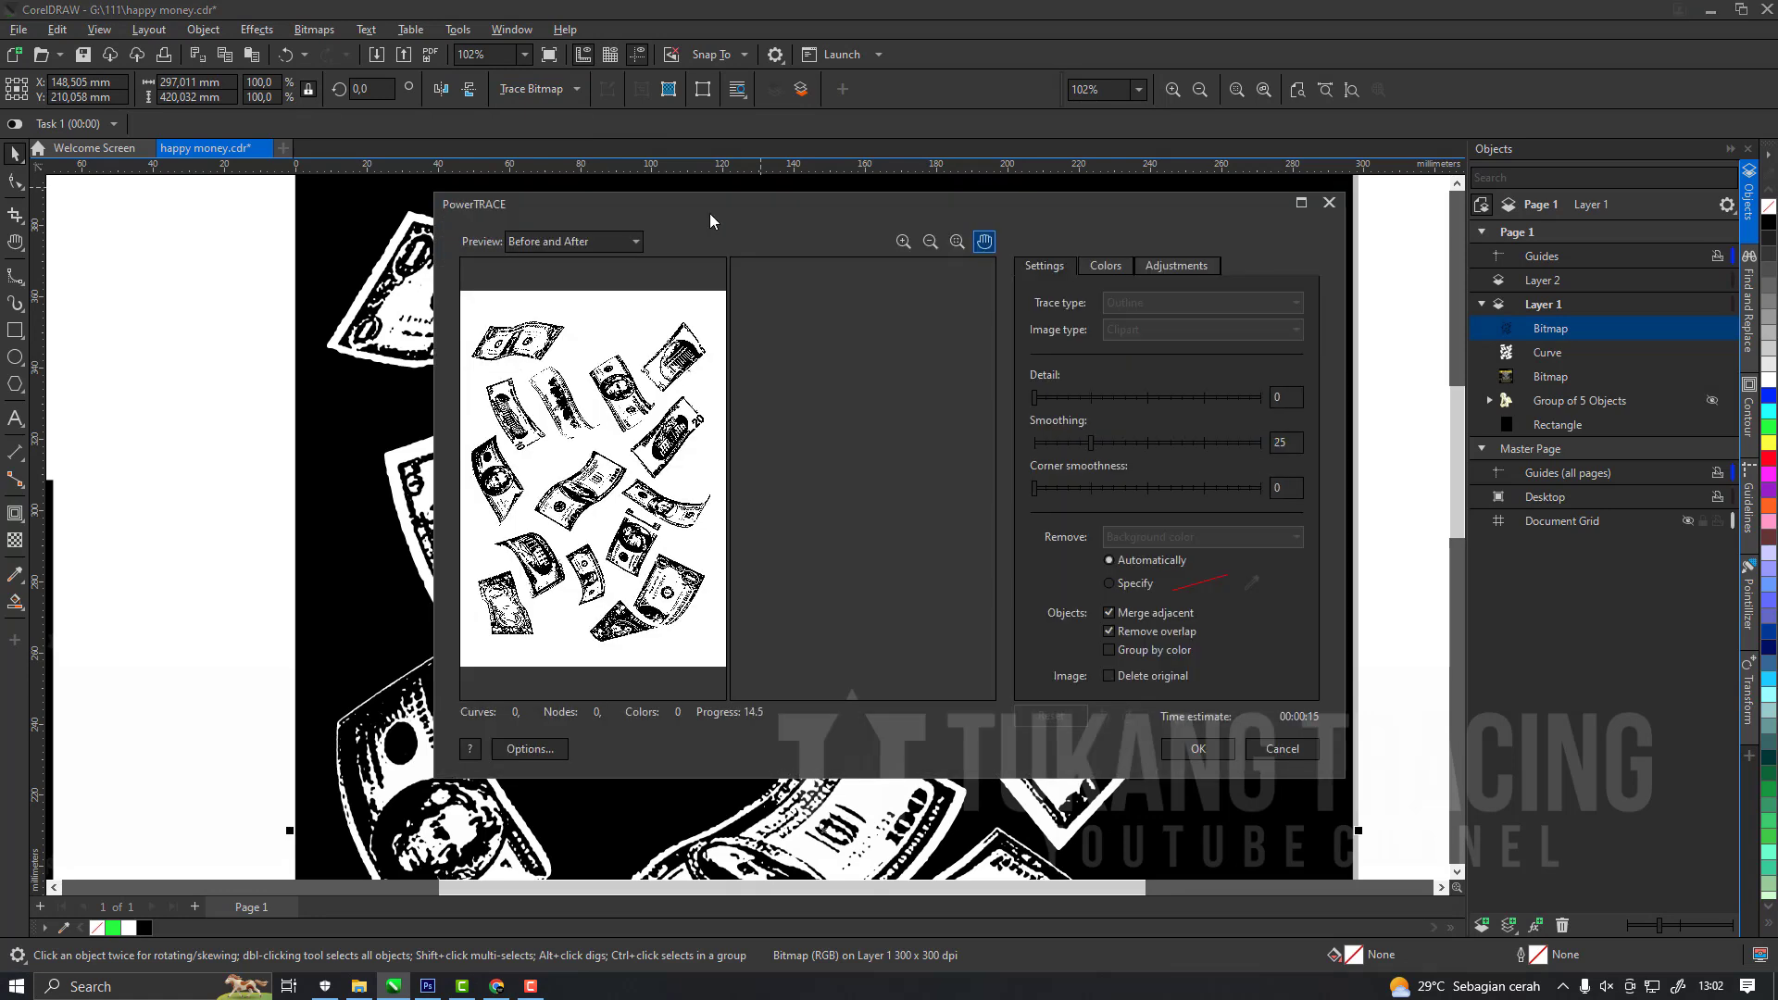
pyautogui.click(539, 989)
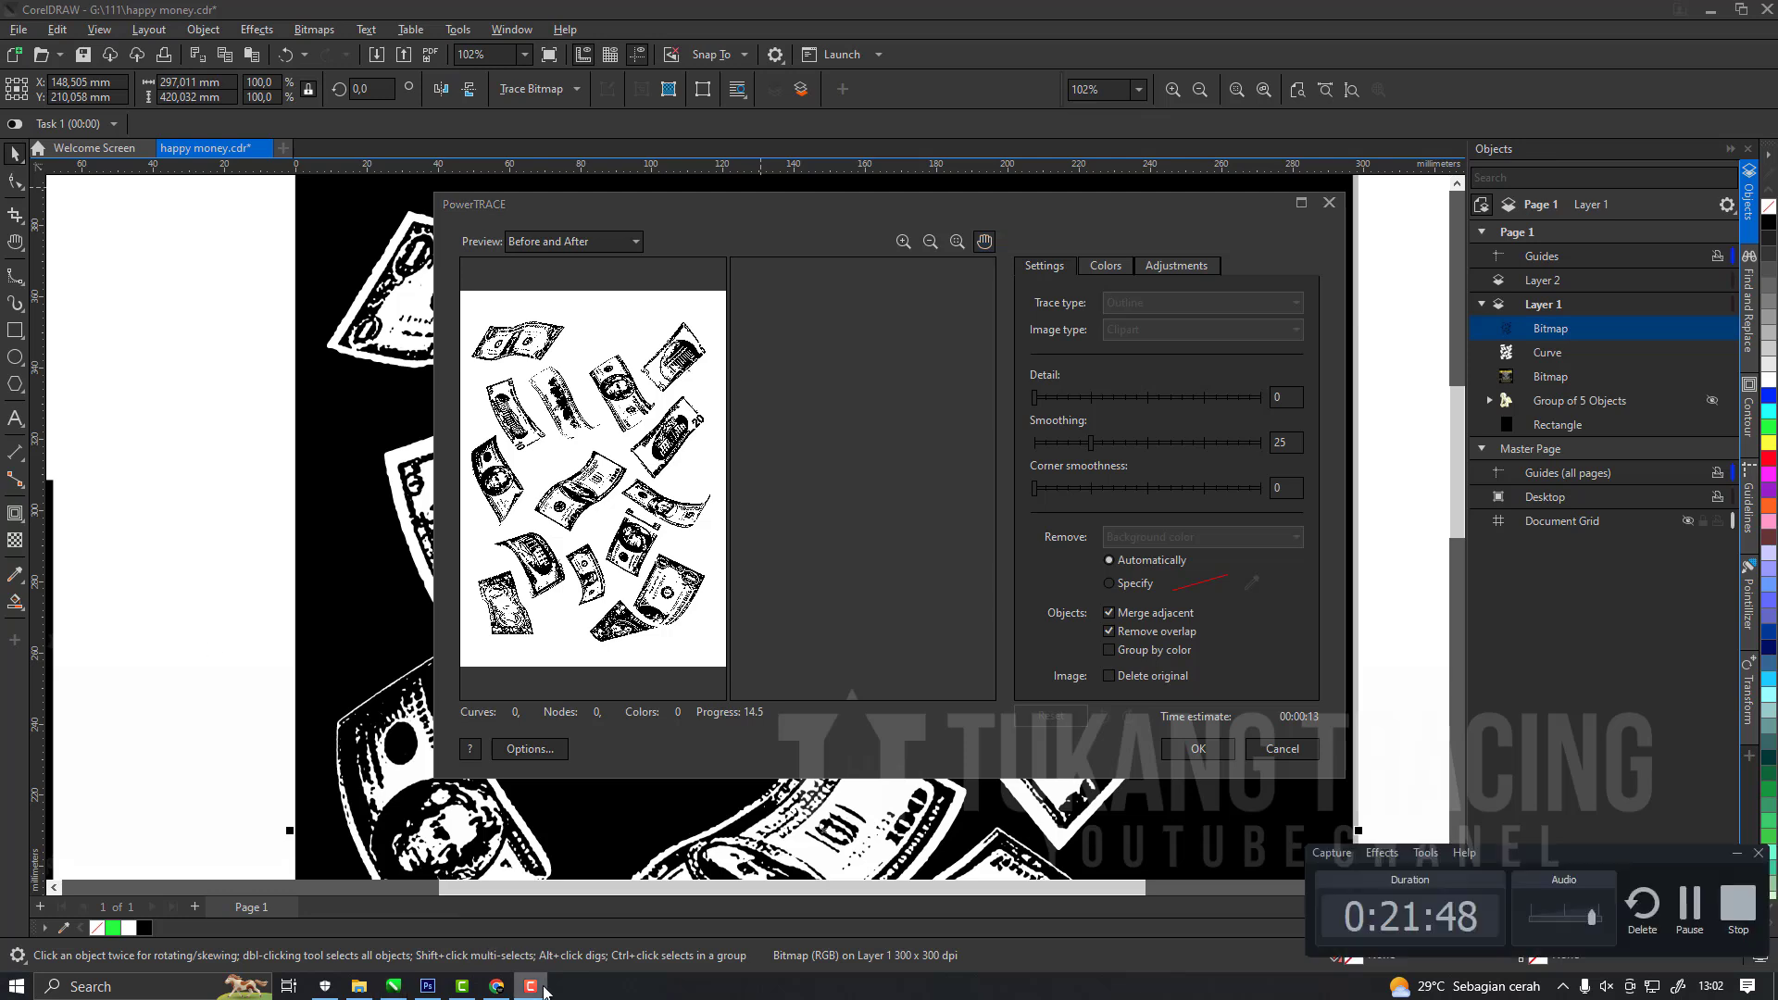
pyautogui.click(544, 989)
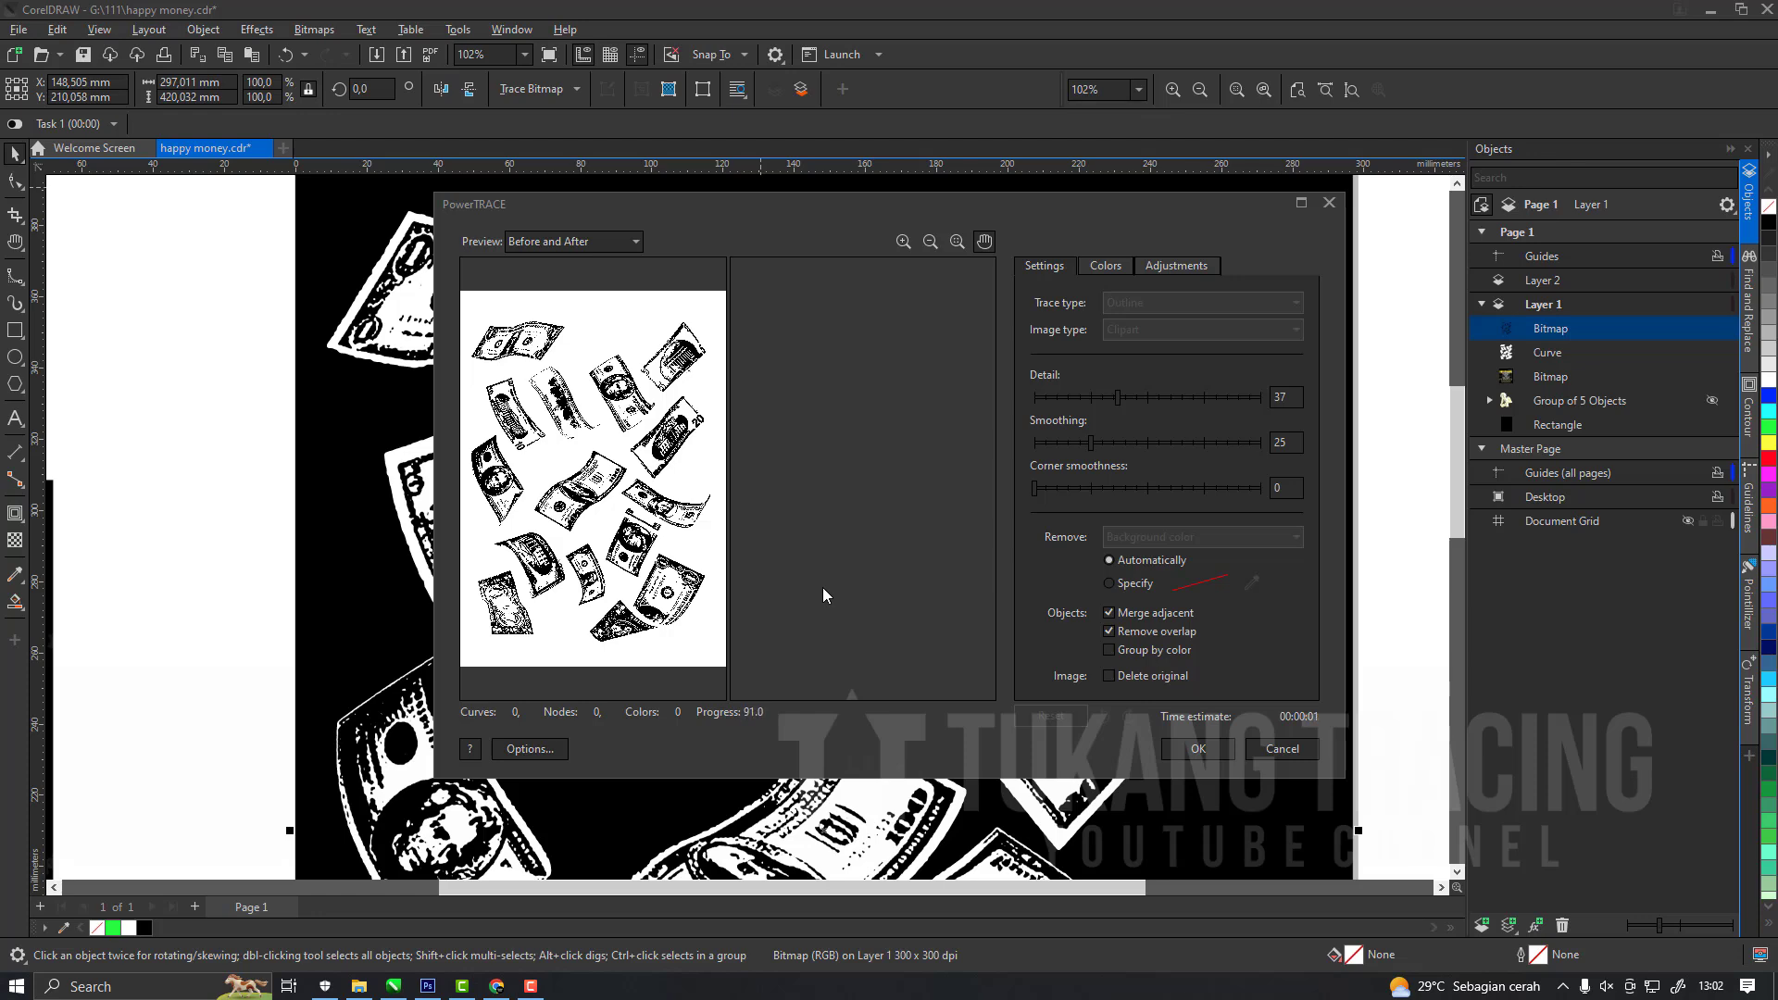
pyautogui.click(1194, 749)
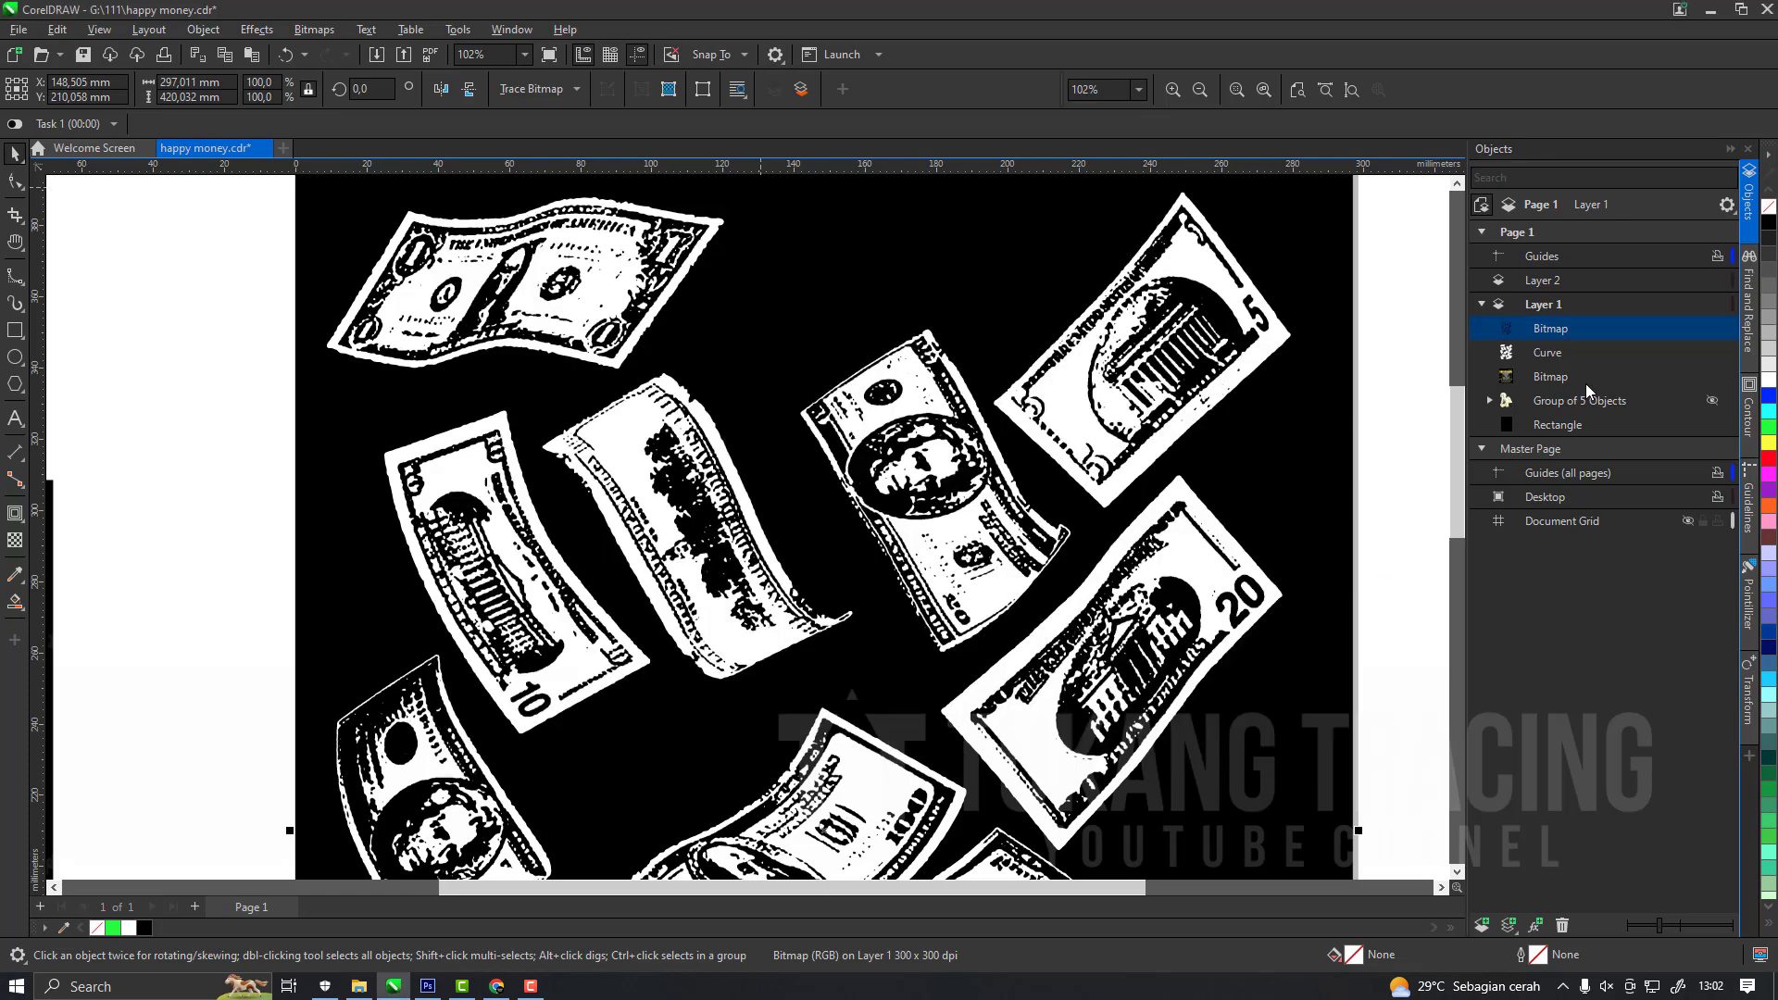
# Remove the original black bill bitmap and move its traced group from Layer 1 to Layer 2.
pyautogui.click(1574, 356)
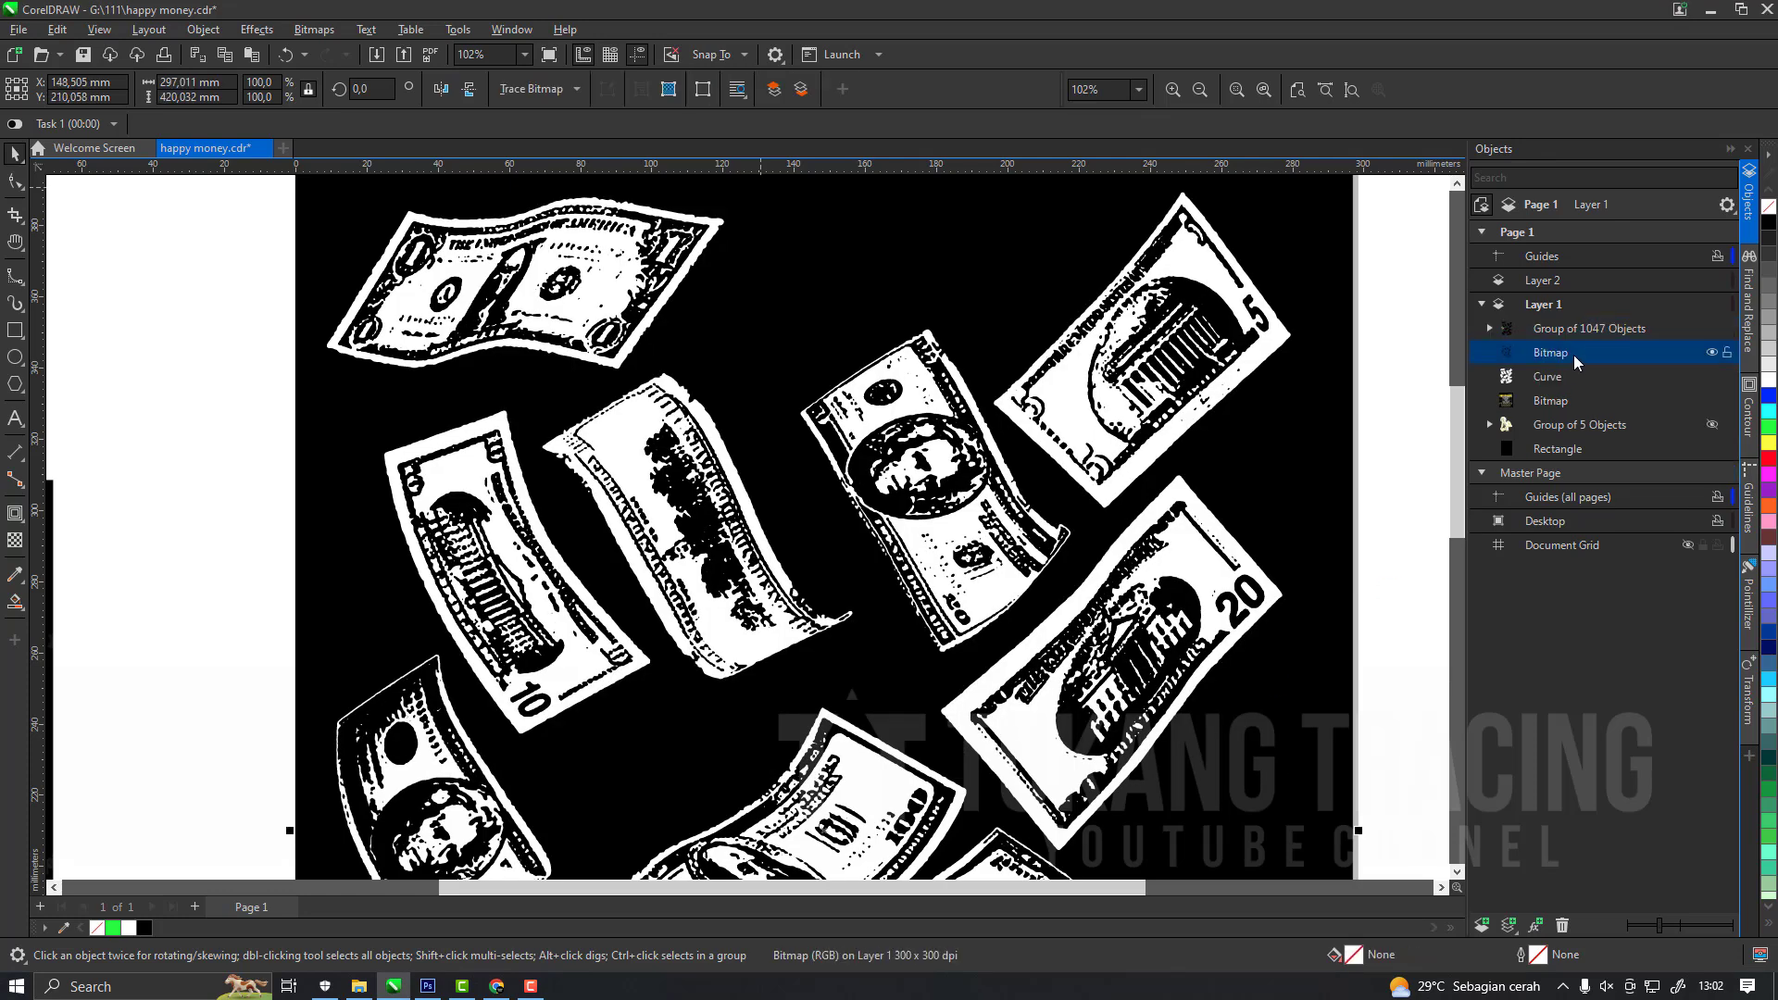
pyautogui.hotkey('ctrl', 'x')
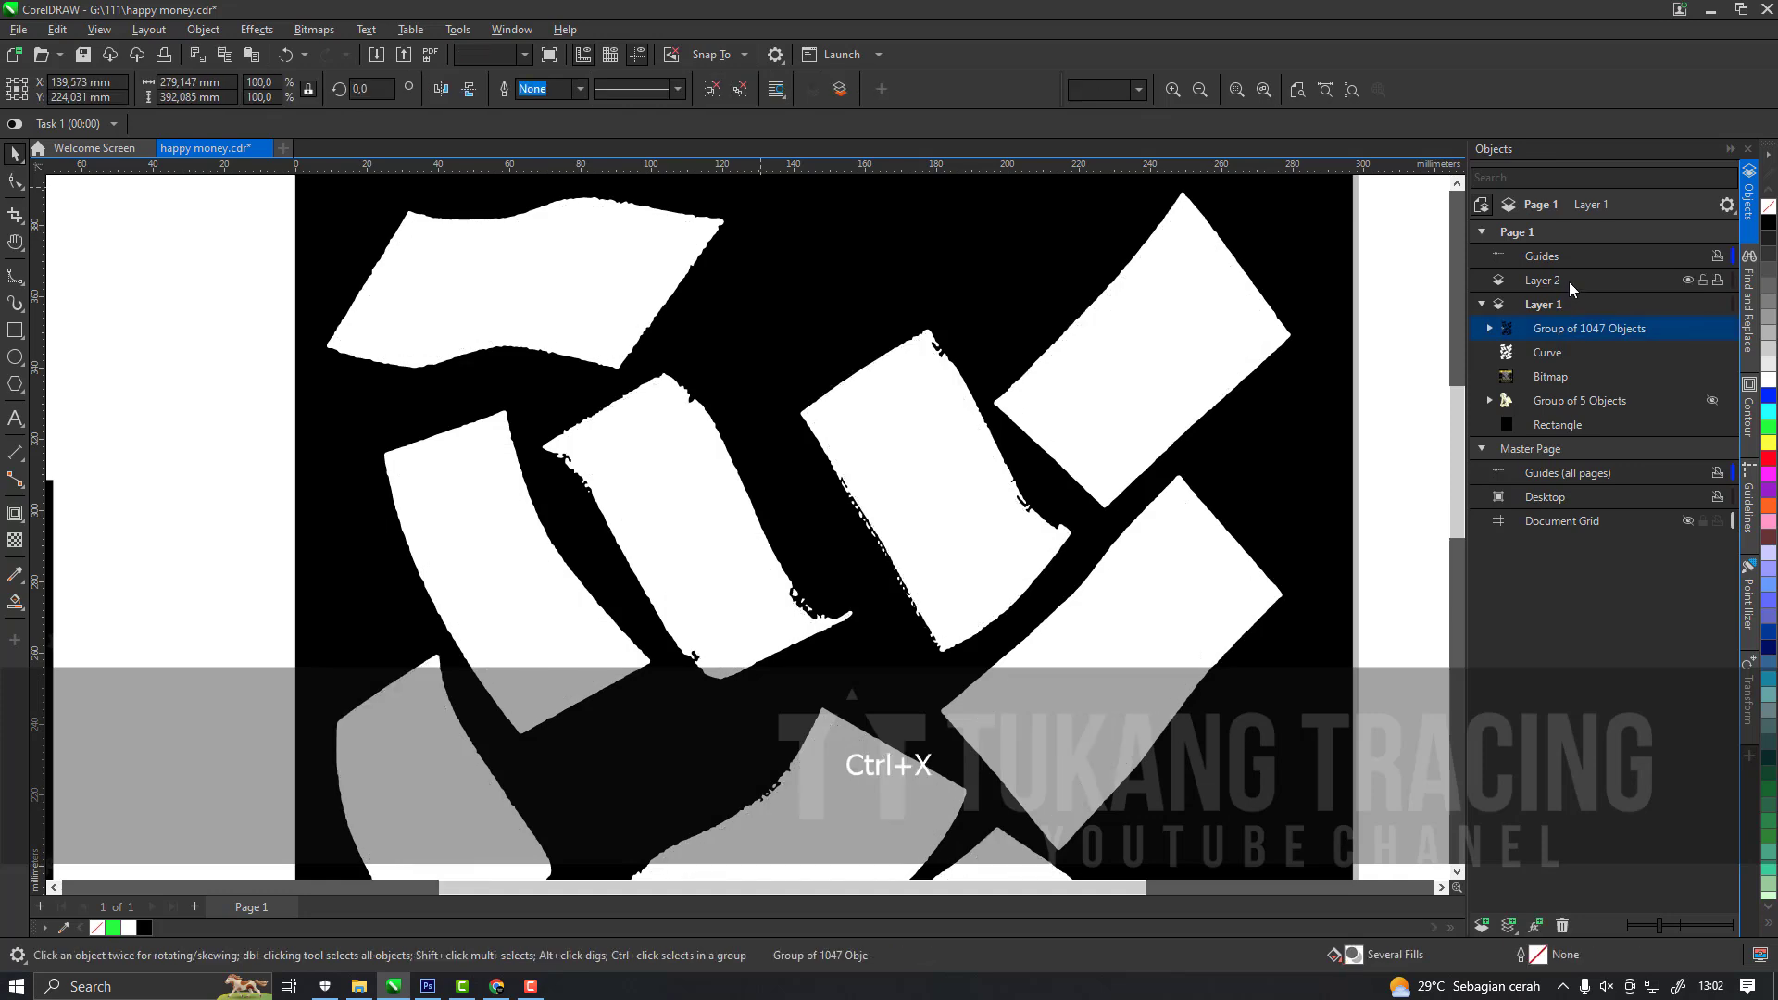
pyautogui.click(1543, 280)
pyautogui.hotkey('ctrl', 'v')
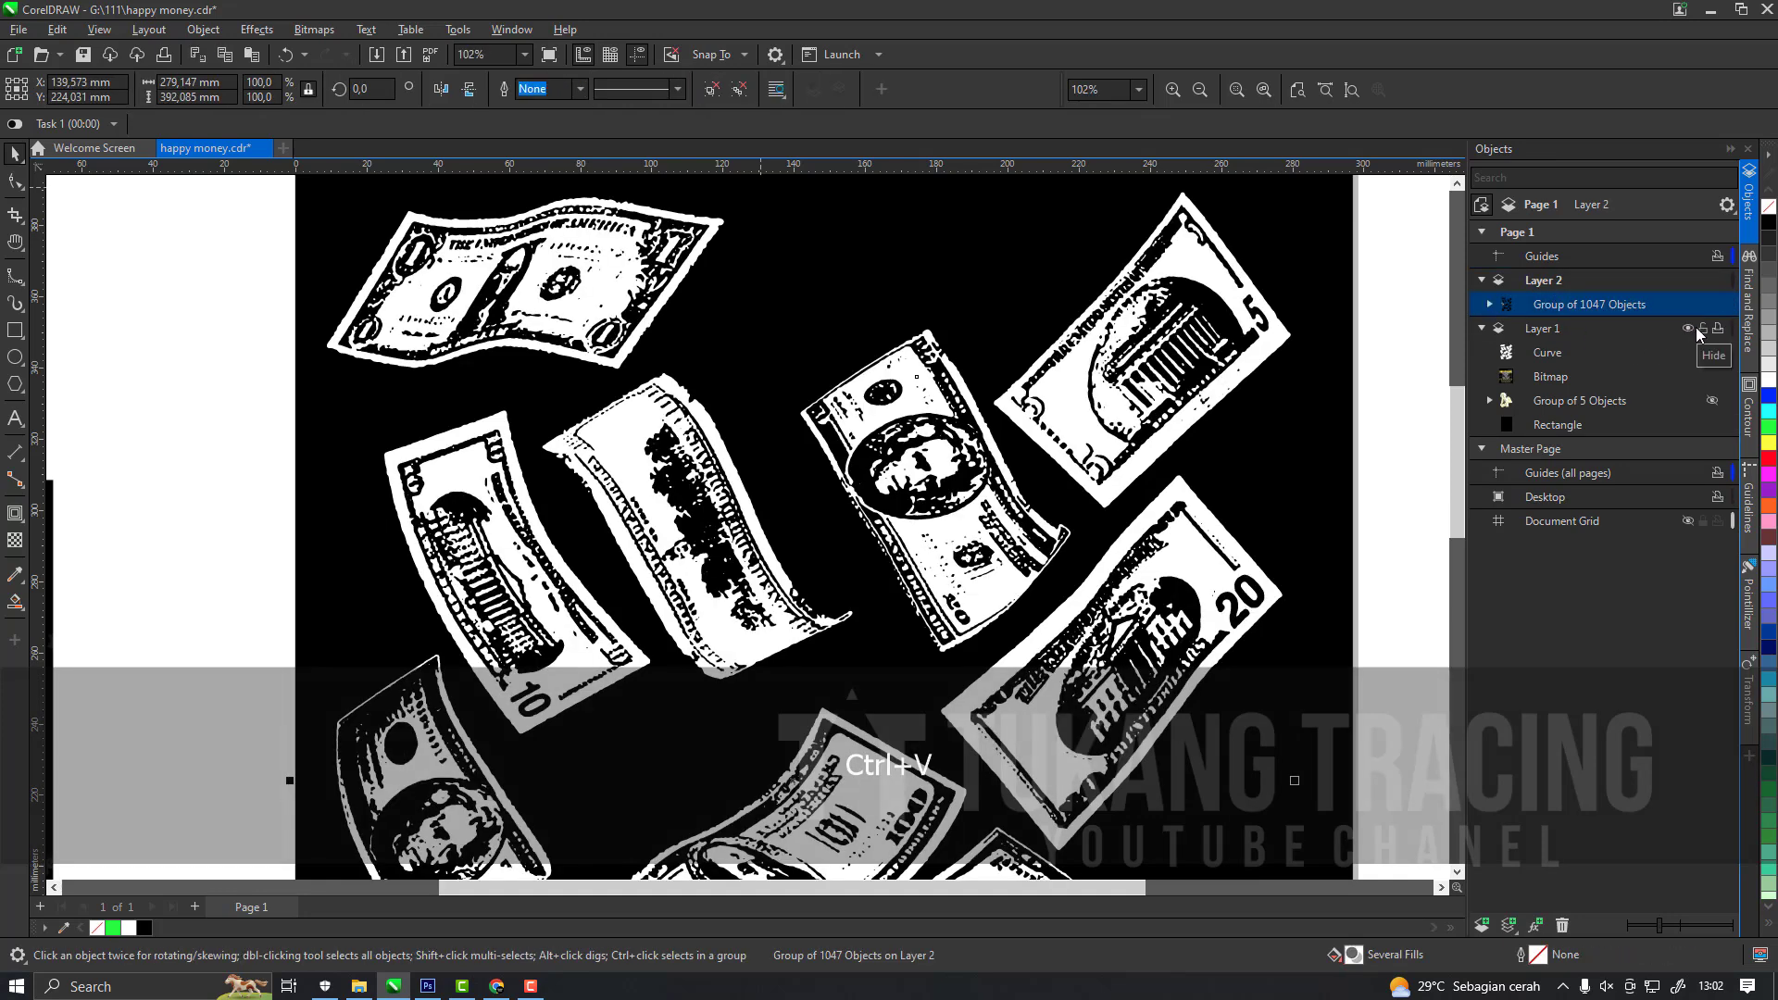
# With Layer 1 hidden, ungroup the black bill trace and delete the stray diagonal curves running from the page's upper-left corner.
pyautogui.click(1699, 332)
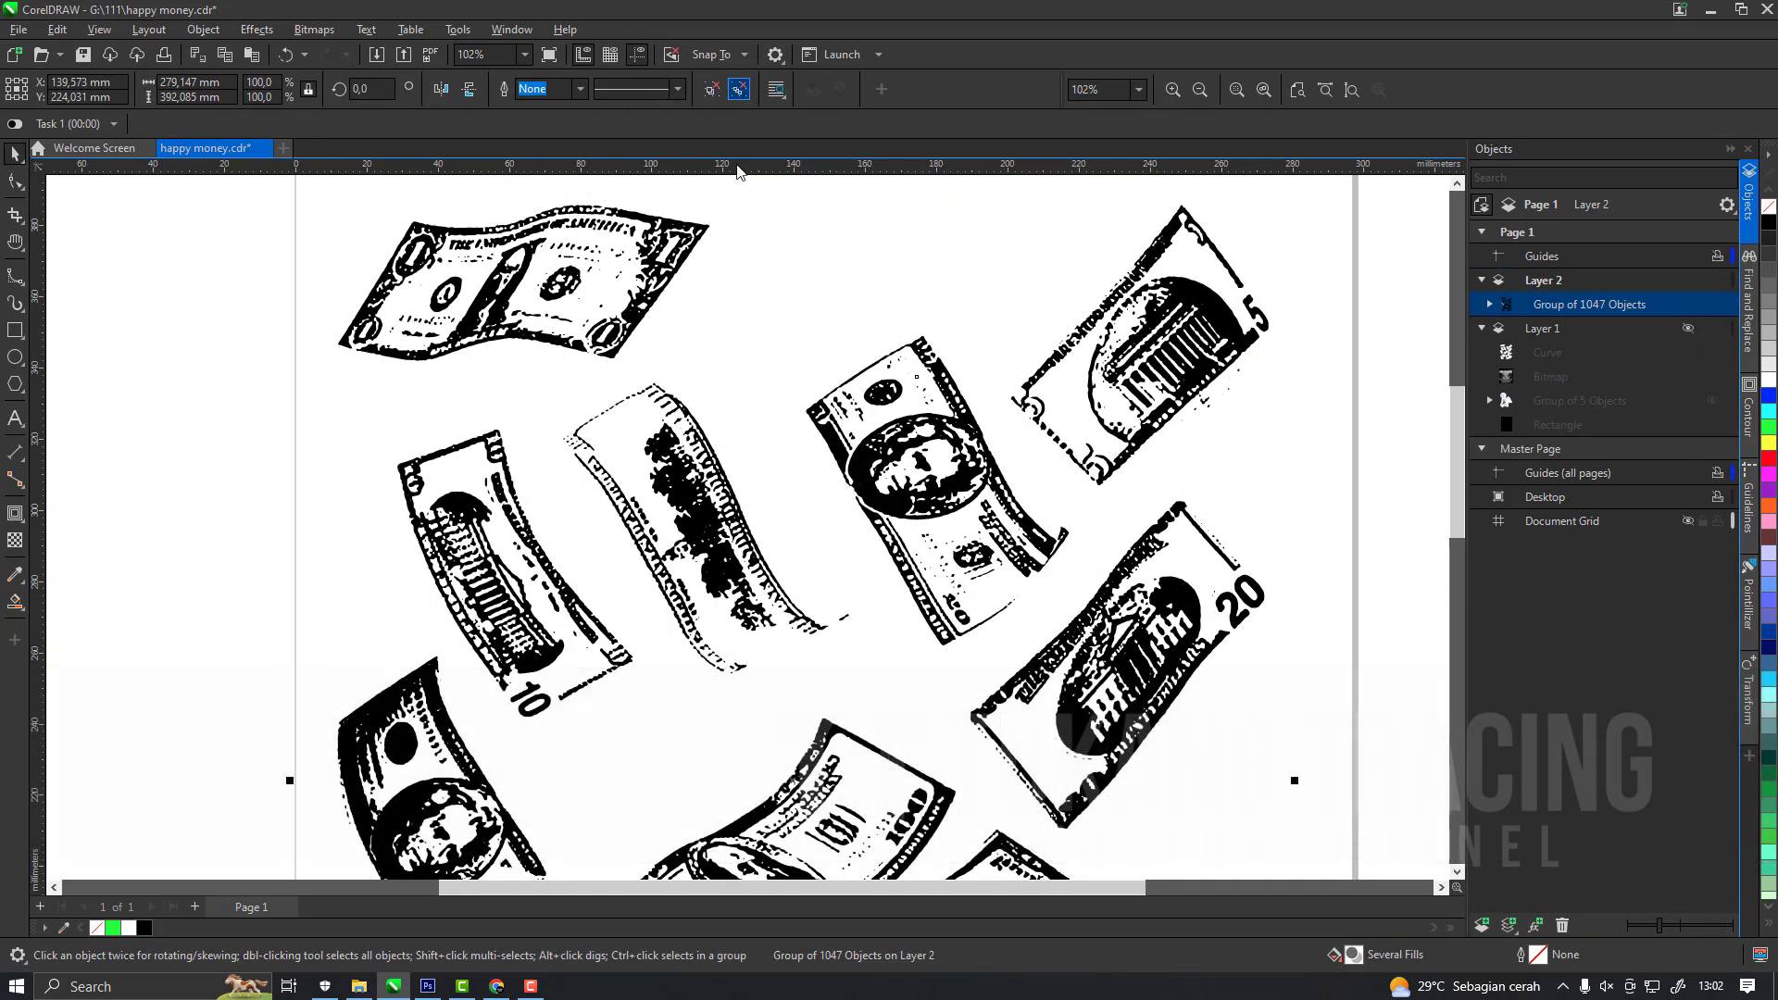
pyautogui.scroll(-2, 783, 347)
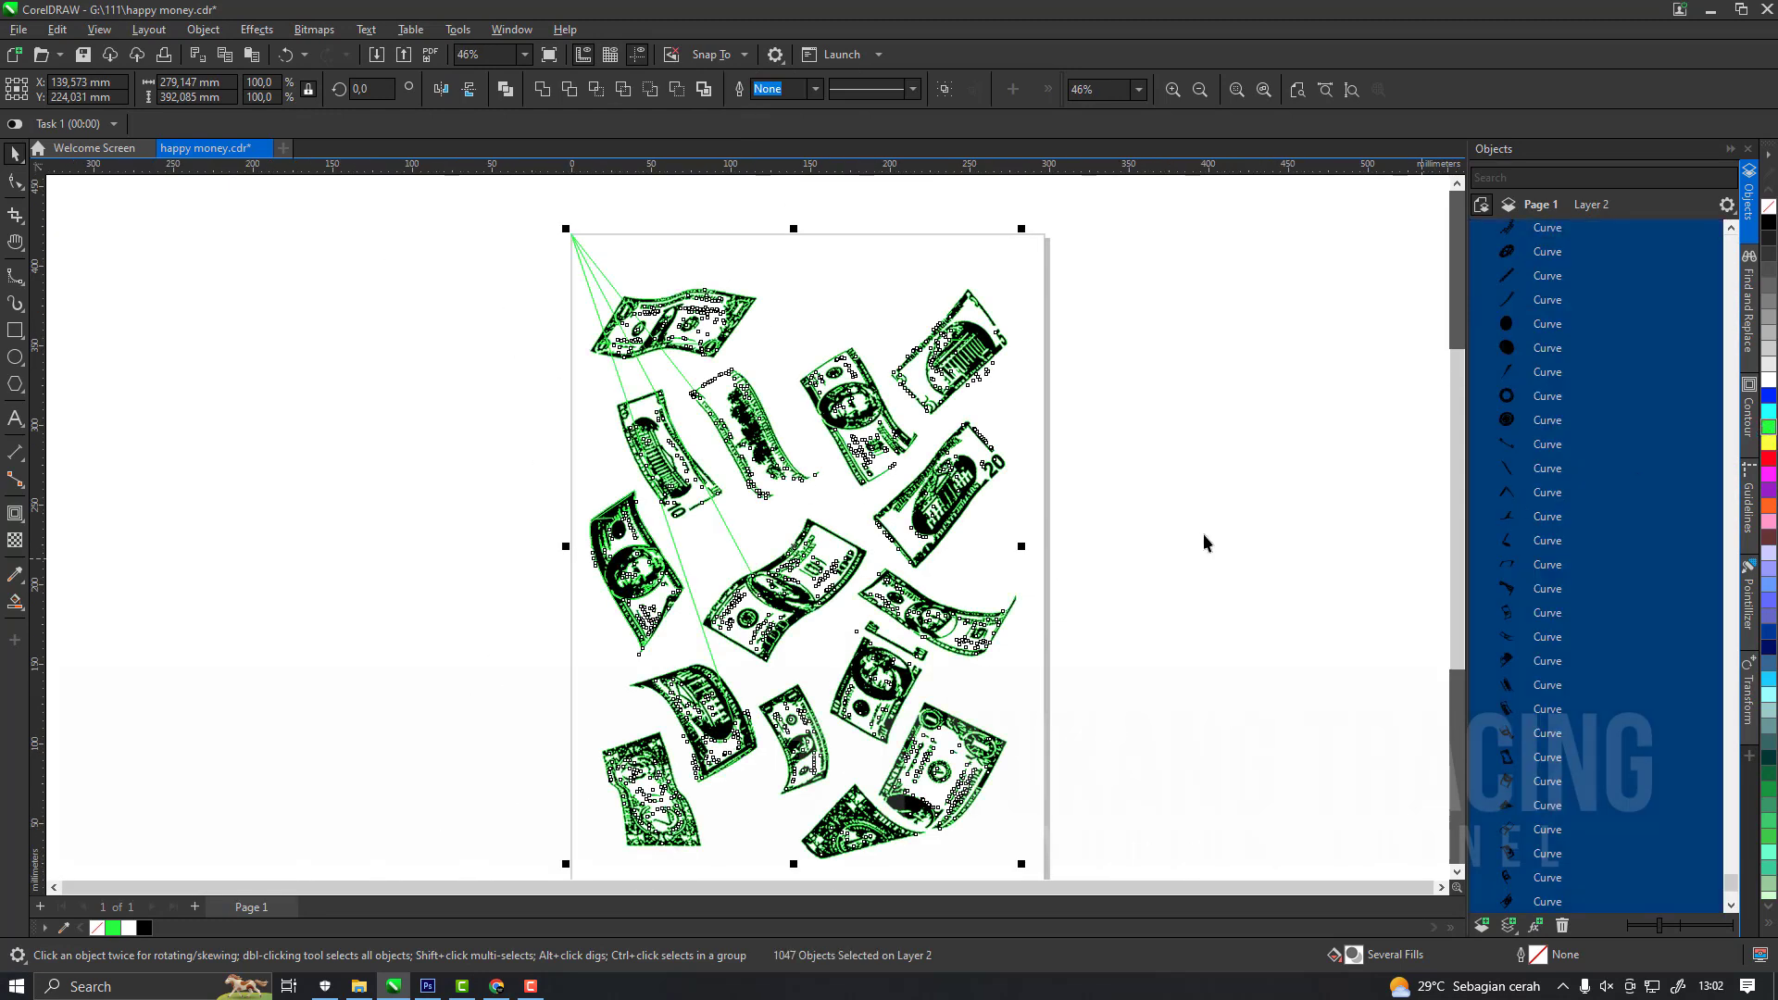
pyautogui.click(587, 253)
pyautogui.click(581, 252)
pyautogui.press('Delete')
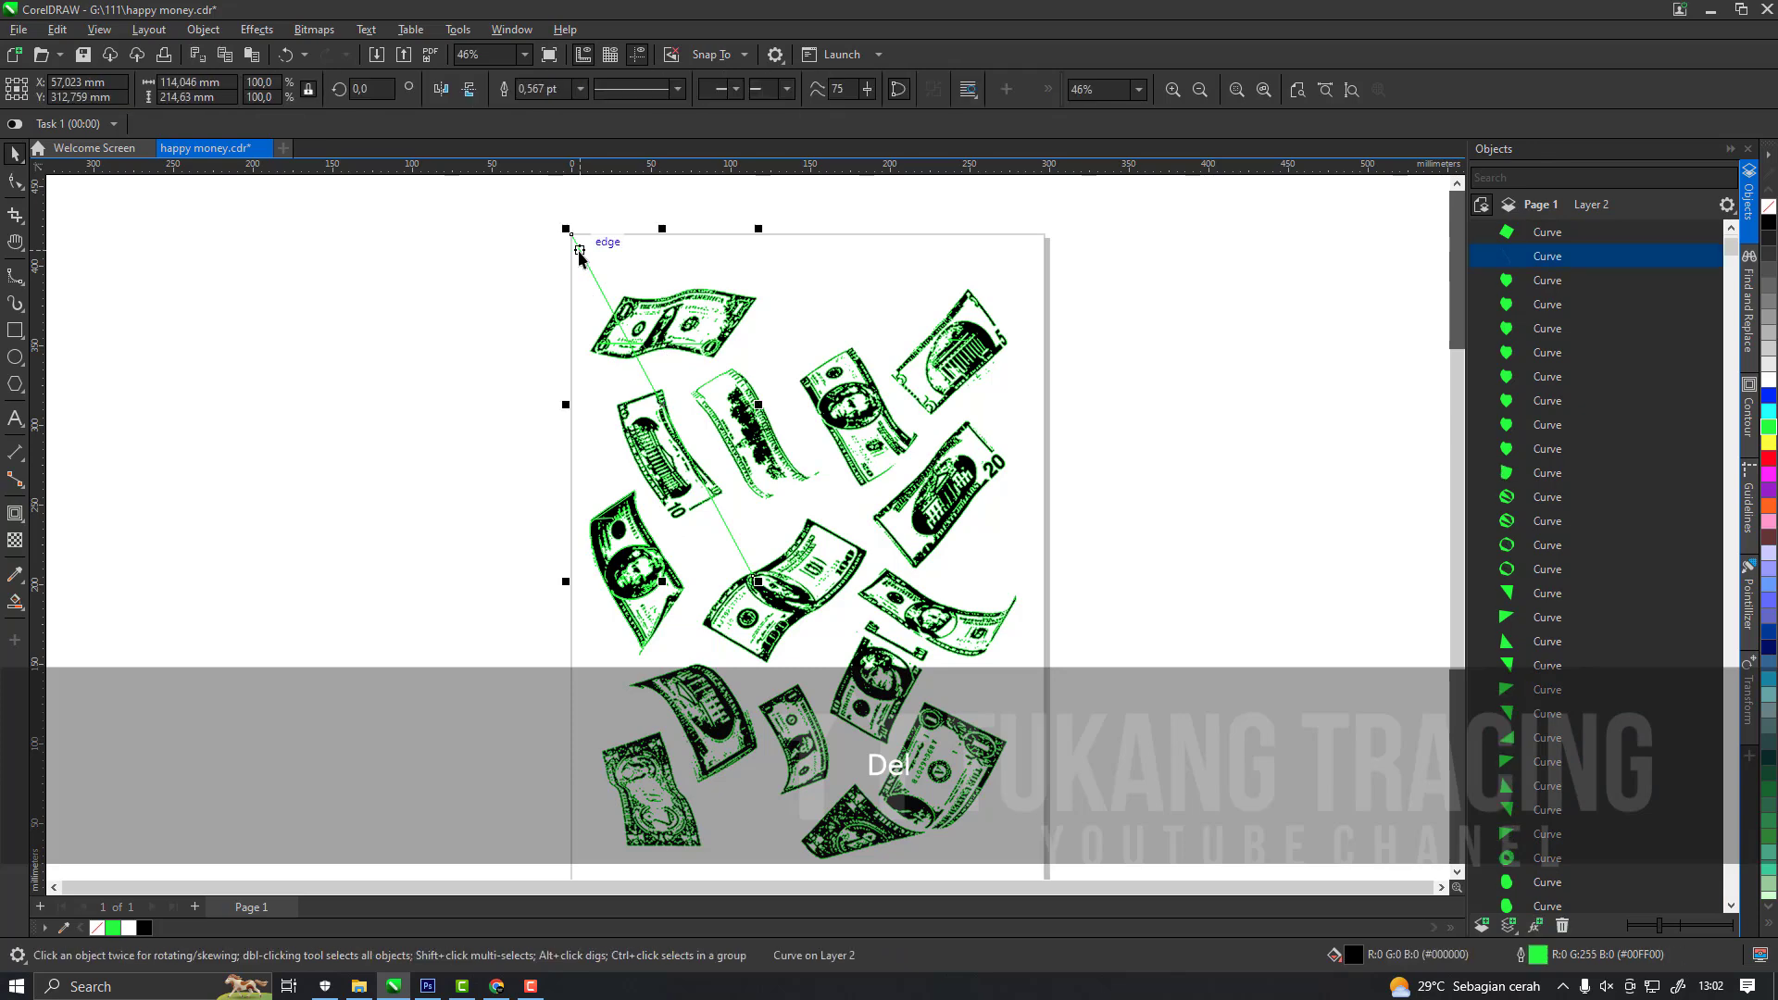
pyautogui.press('Delete')
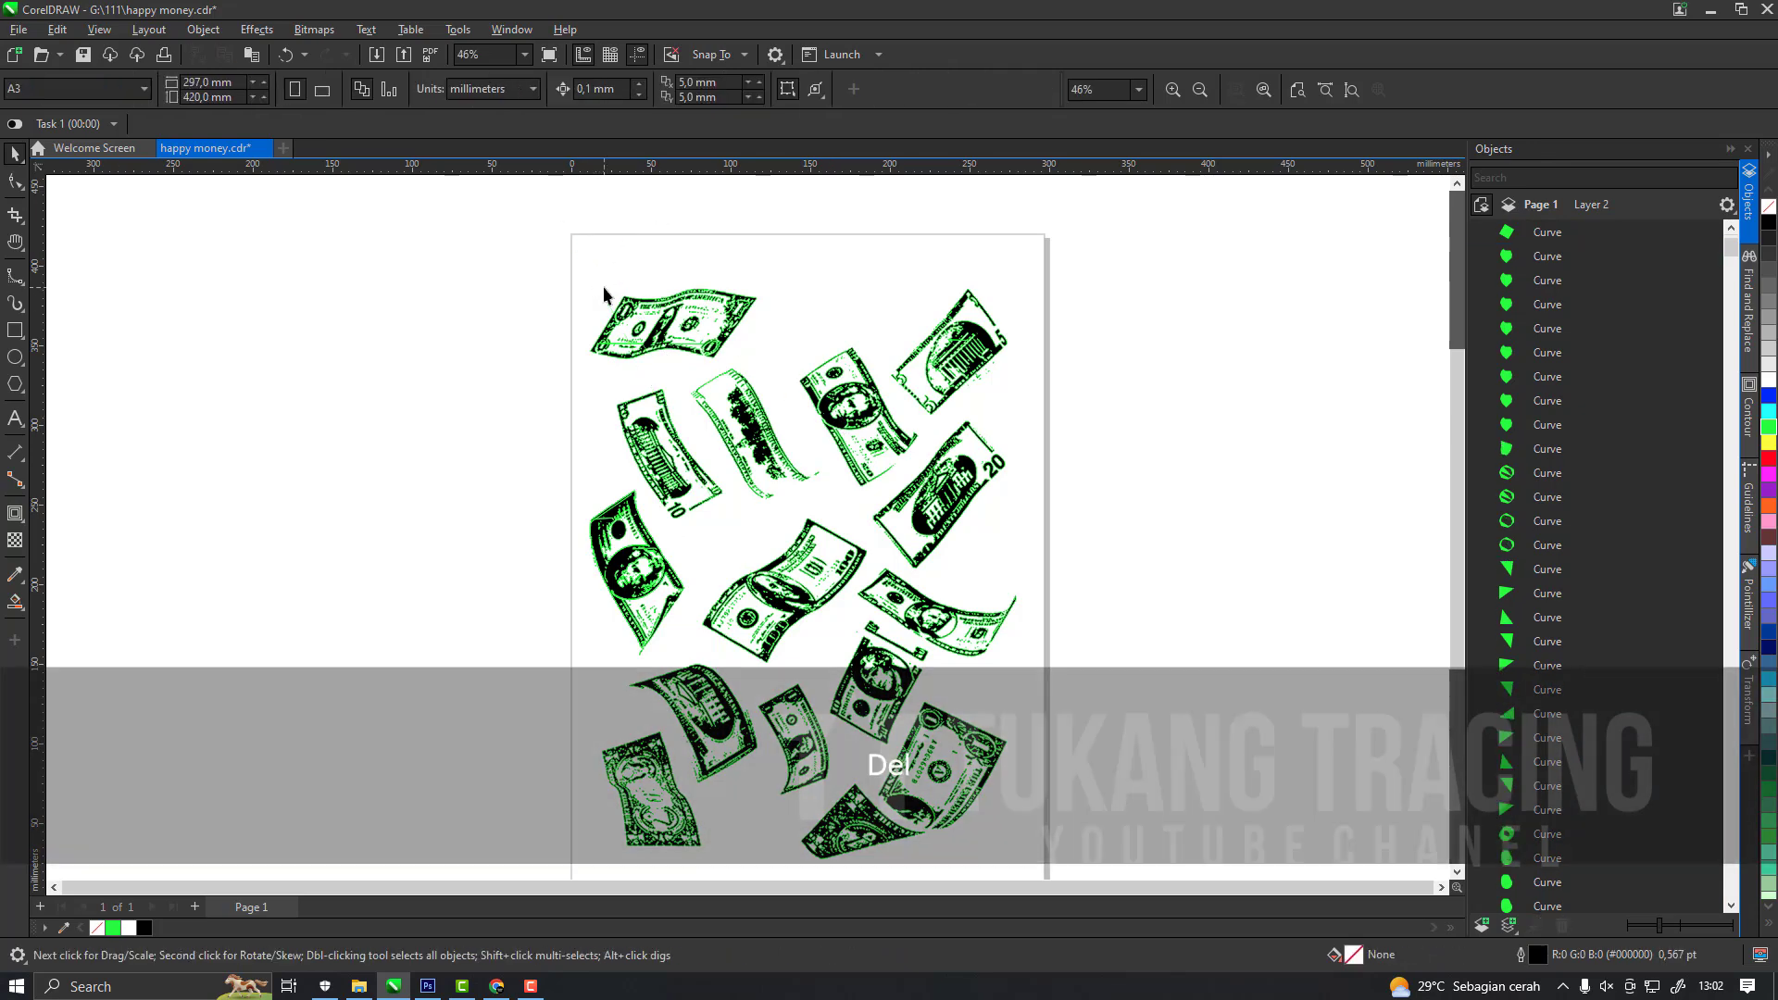
# Combine all the remaining black bill curves on Layer 2 into one curve and remove its outline.
pyautogui.hotkey('ctrl', 'a')
pyautogui.hotkey('ctrl', 'z')
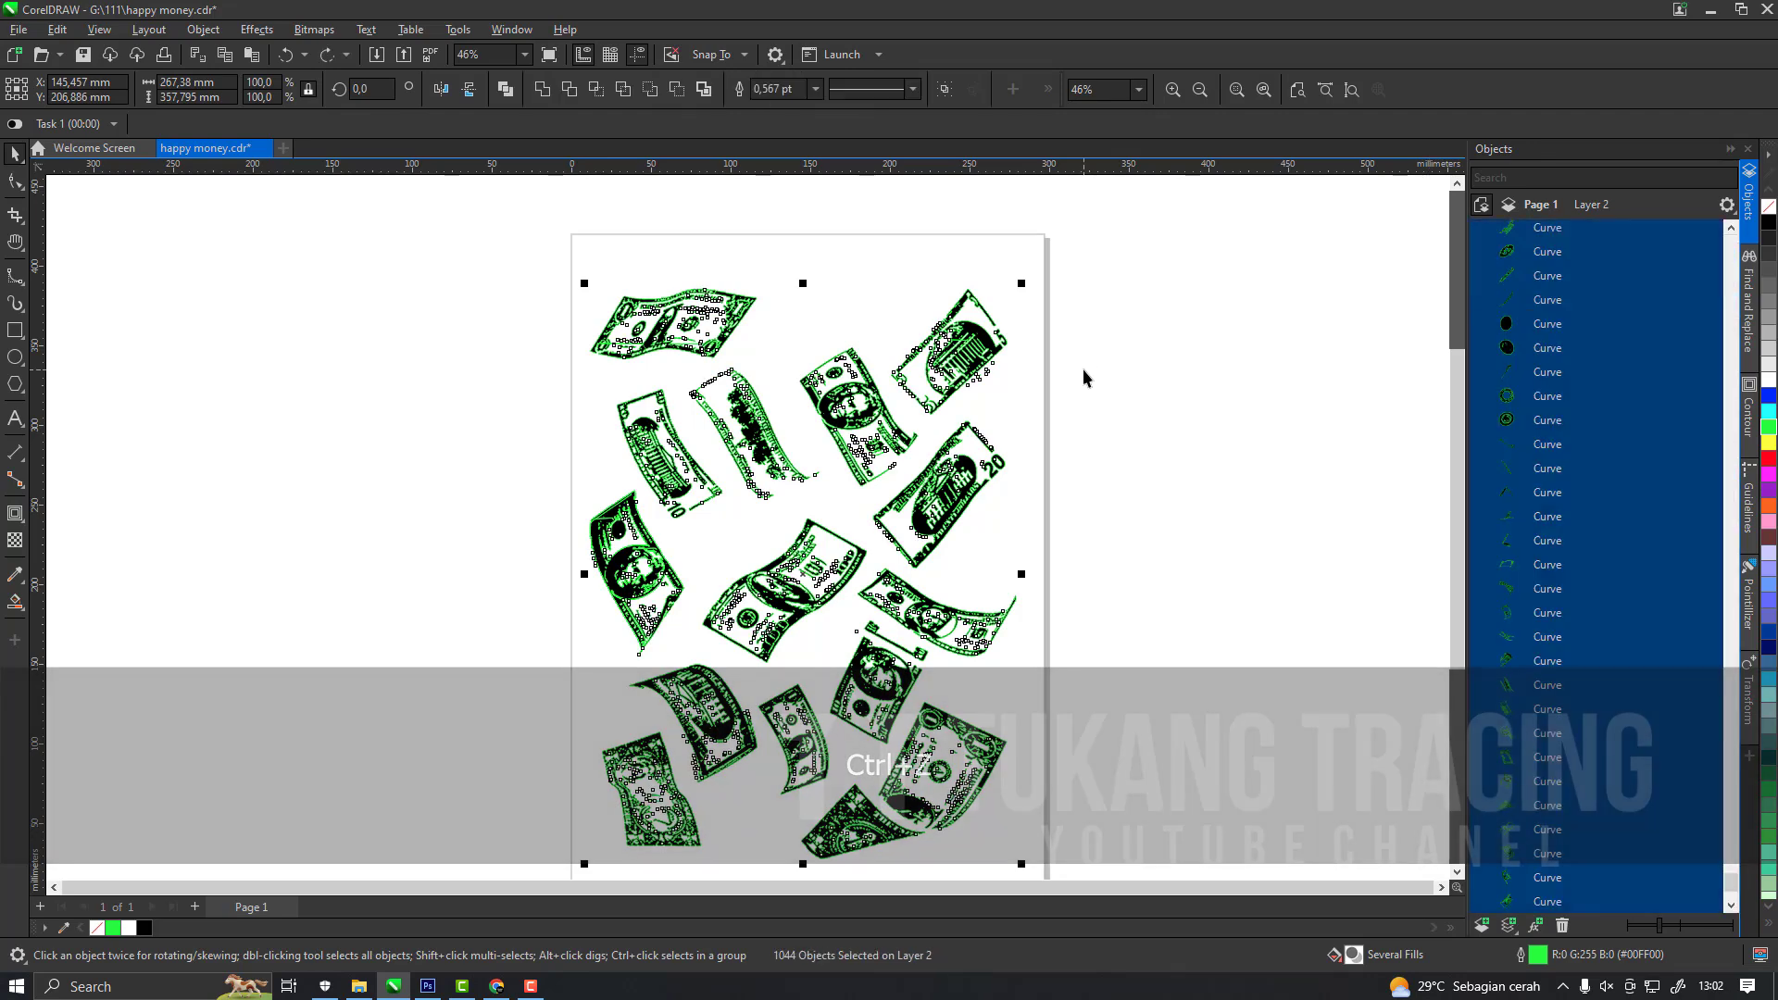
pyautogui.hotkey('ctrl', 'l')
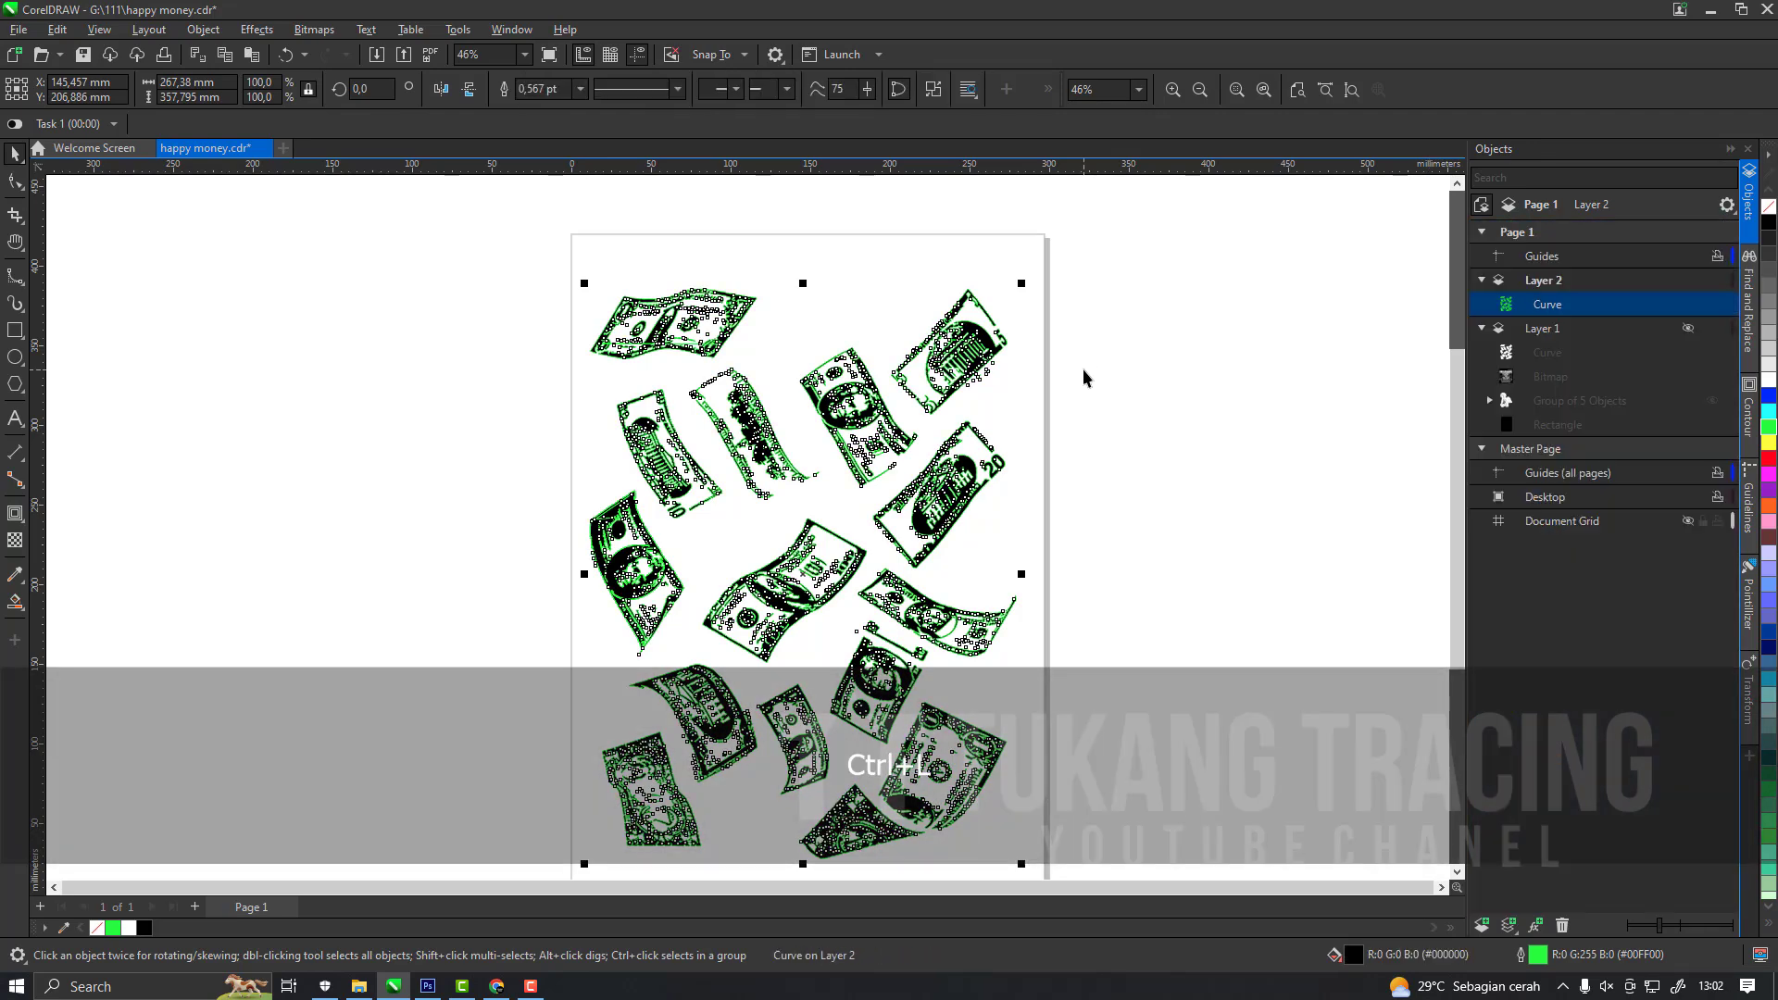
pyautogui.rightClick(1766, 216)
# Group the black bill curve with the white one on the unhidden Layer 1 and place the group right of the page.
pyautogui.click(1688, 328)
pyautogui.moveTo(1566, 305); pyautogui.dragTo(1575, 341)
pyautogui.keyDown('shift'); pyautogui.click(1511, 357); pyautogui.keyUp('shift')
pyautogui.hotkey('ctrl', 'g')
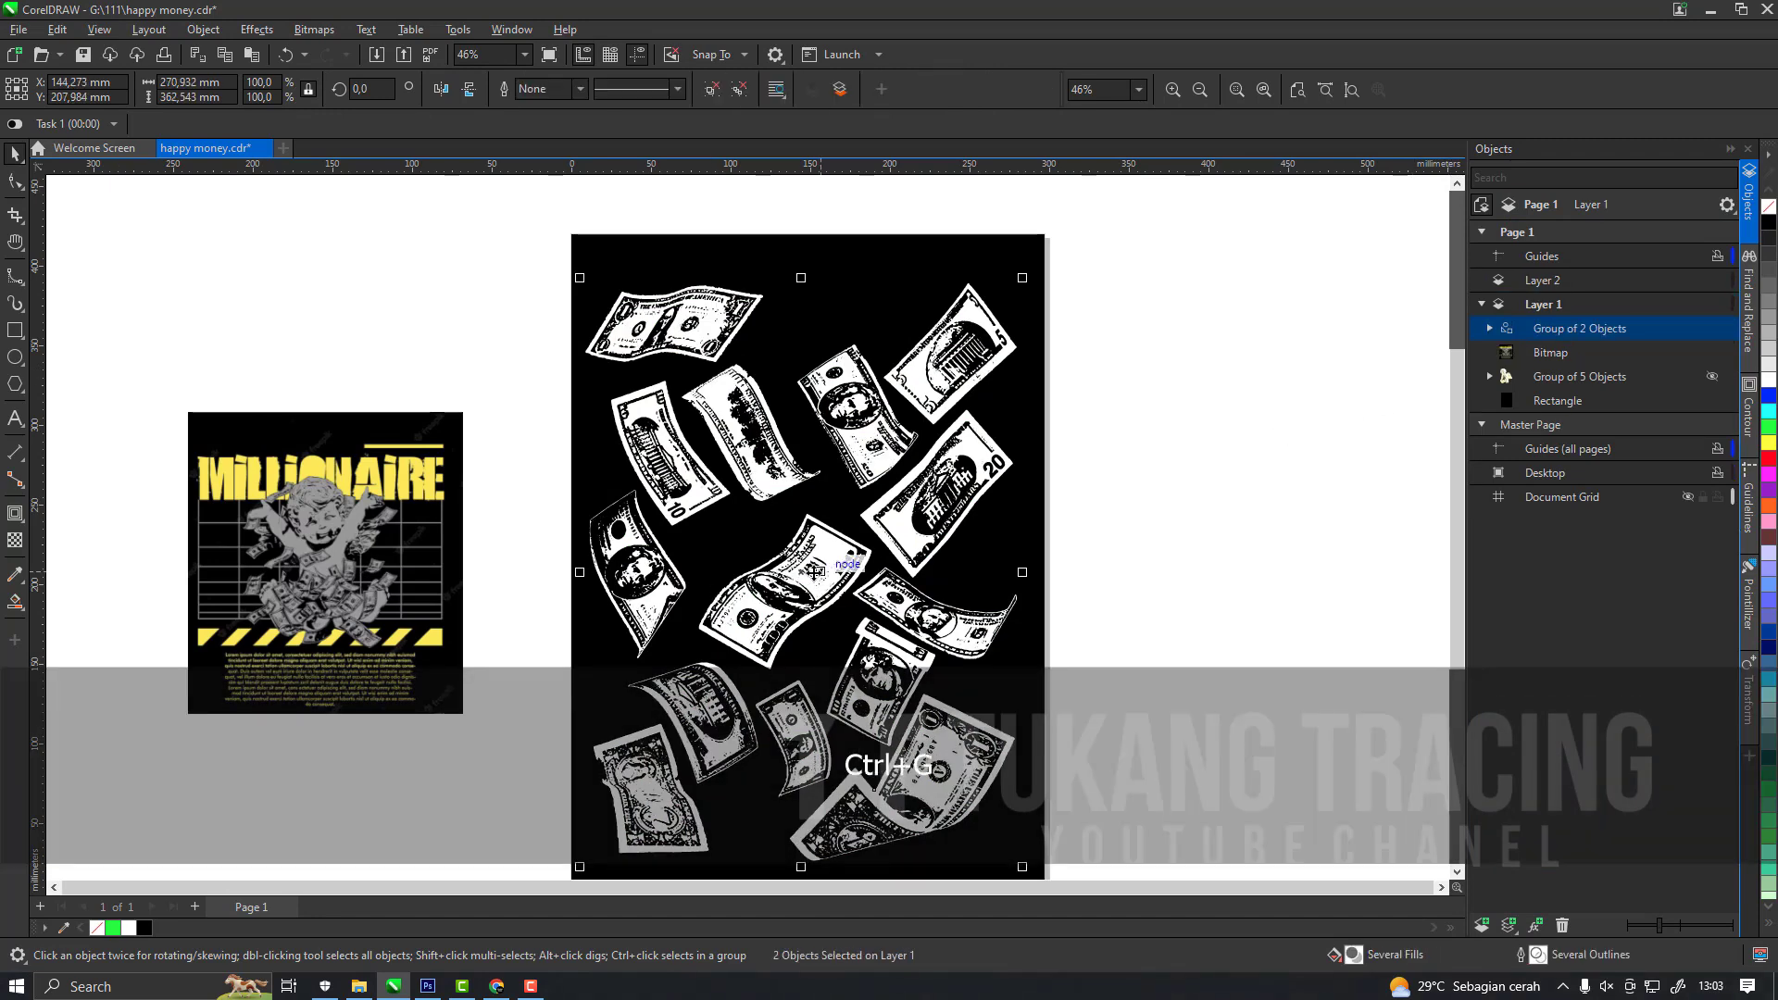
pyautogui.moveTo(820, 572); pyautogui.dragTo(1308, 571)
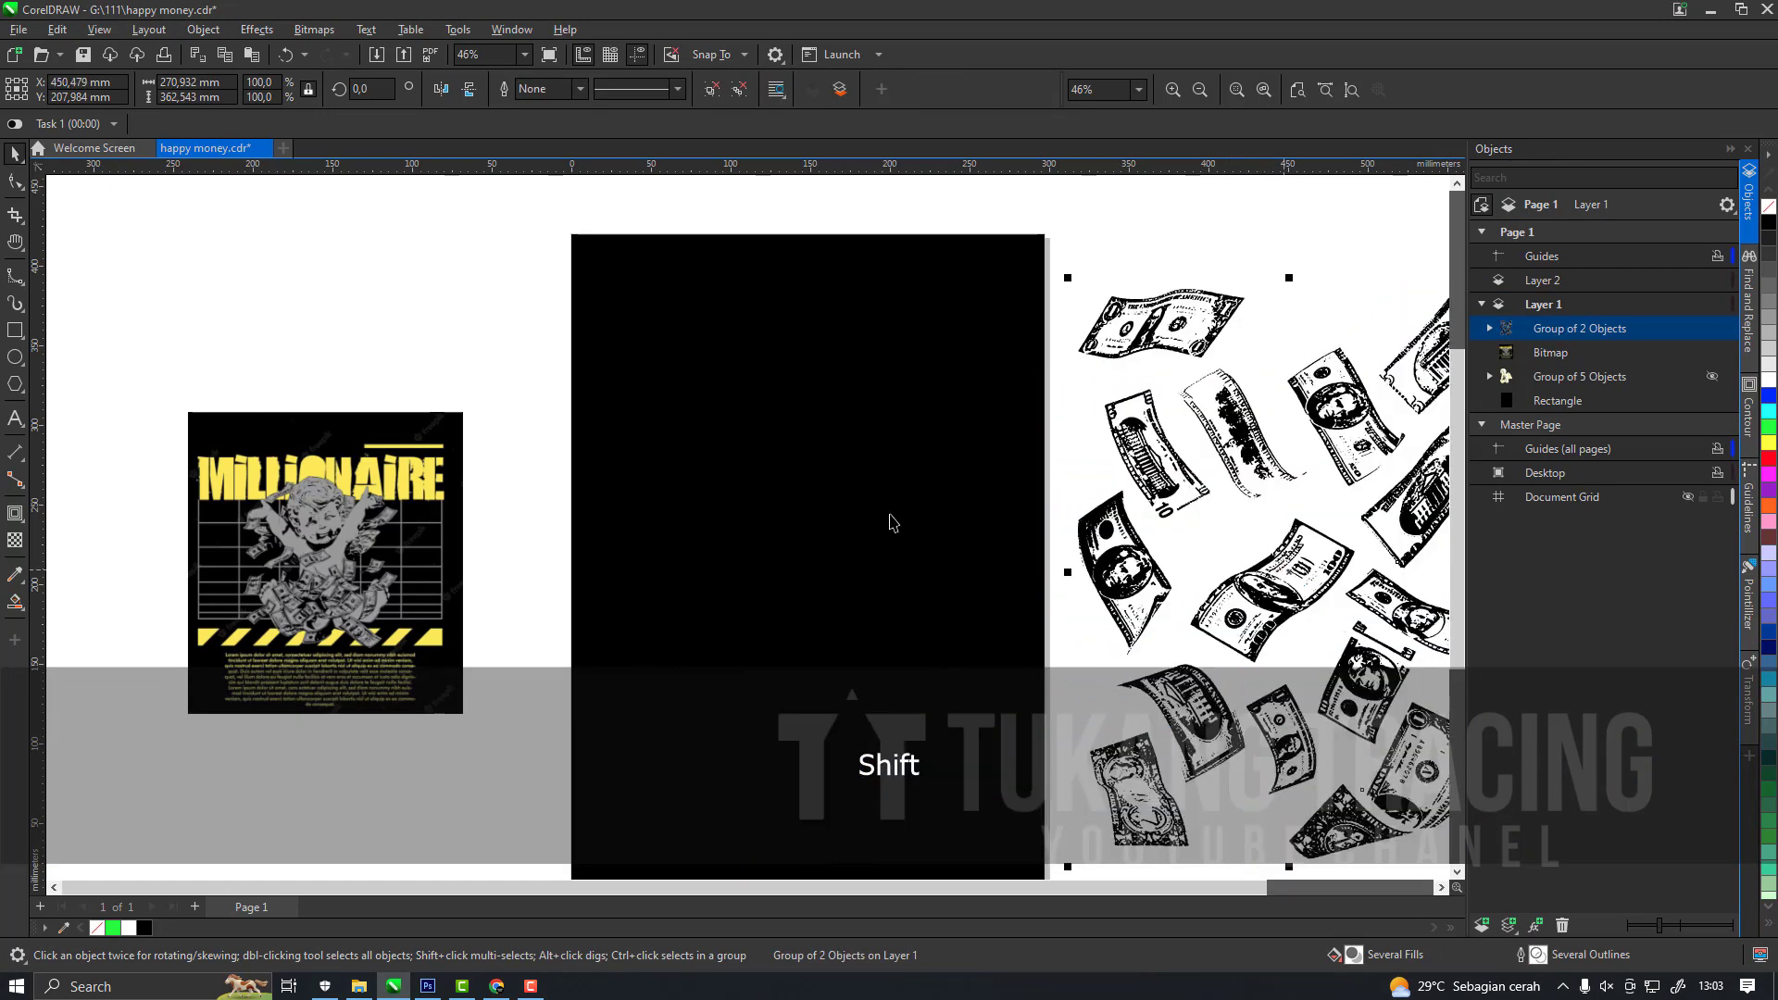
# Unhide the cherub group and scale it down to about 172 × 218 mm near the middle of the page.
pyautogui.click(889, 519)
pyautogui.click(893, 565)
pyautogui.scroll(3, 801, 580)
pyautogui.moveTo(1102, 195); pyautogui.dragTo(1059, 251)
pyautogui.scroll(-3, 868, 482)
pyautogui.moveTo(839, 570); pyautogui.dragTo(885, 466)
pyautogui.scroll(-1, 885, 469)
# Move the Millionaire reference image farther left, away from the page.
pyautogui.click(454, 493)
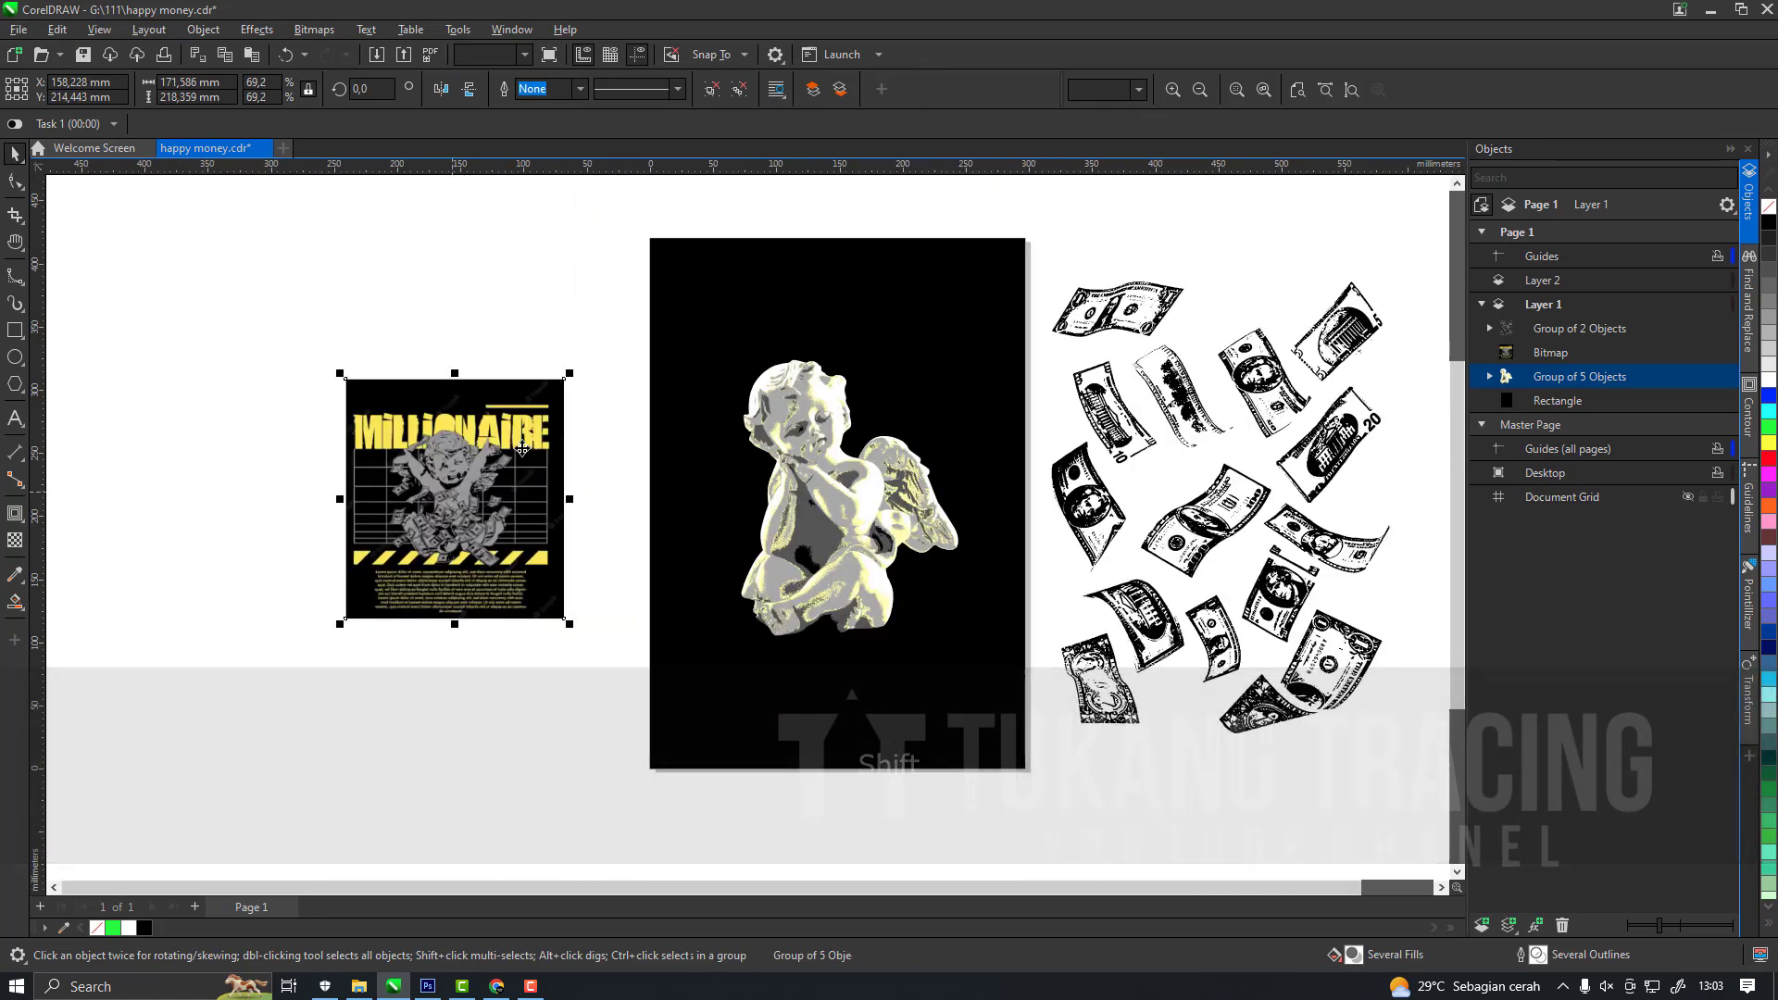
pyautogui.scroll(1, 523, 449)
pyautogui.click(596, 727)
pyautogui.moveTo(643, 696); pyautogui.dragTo(604, 659)
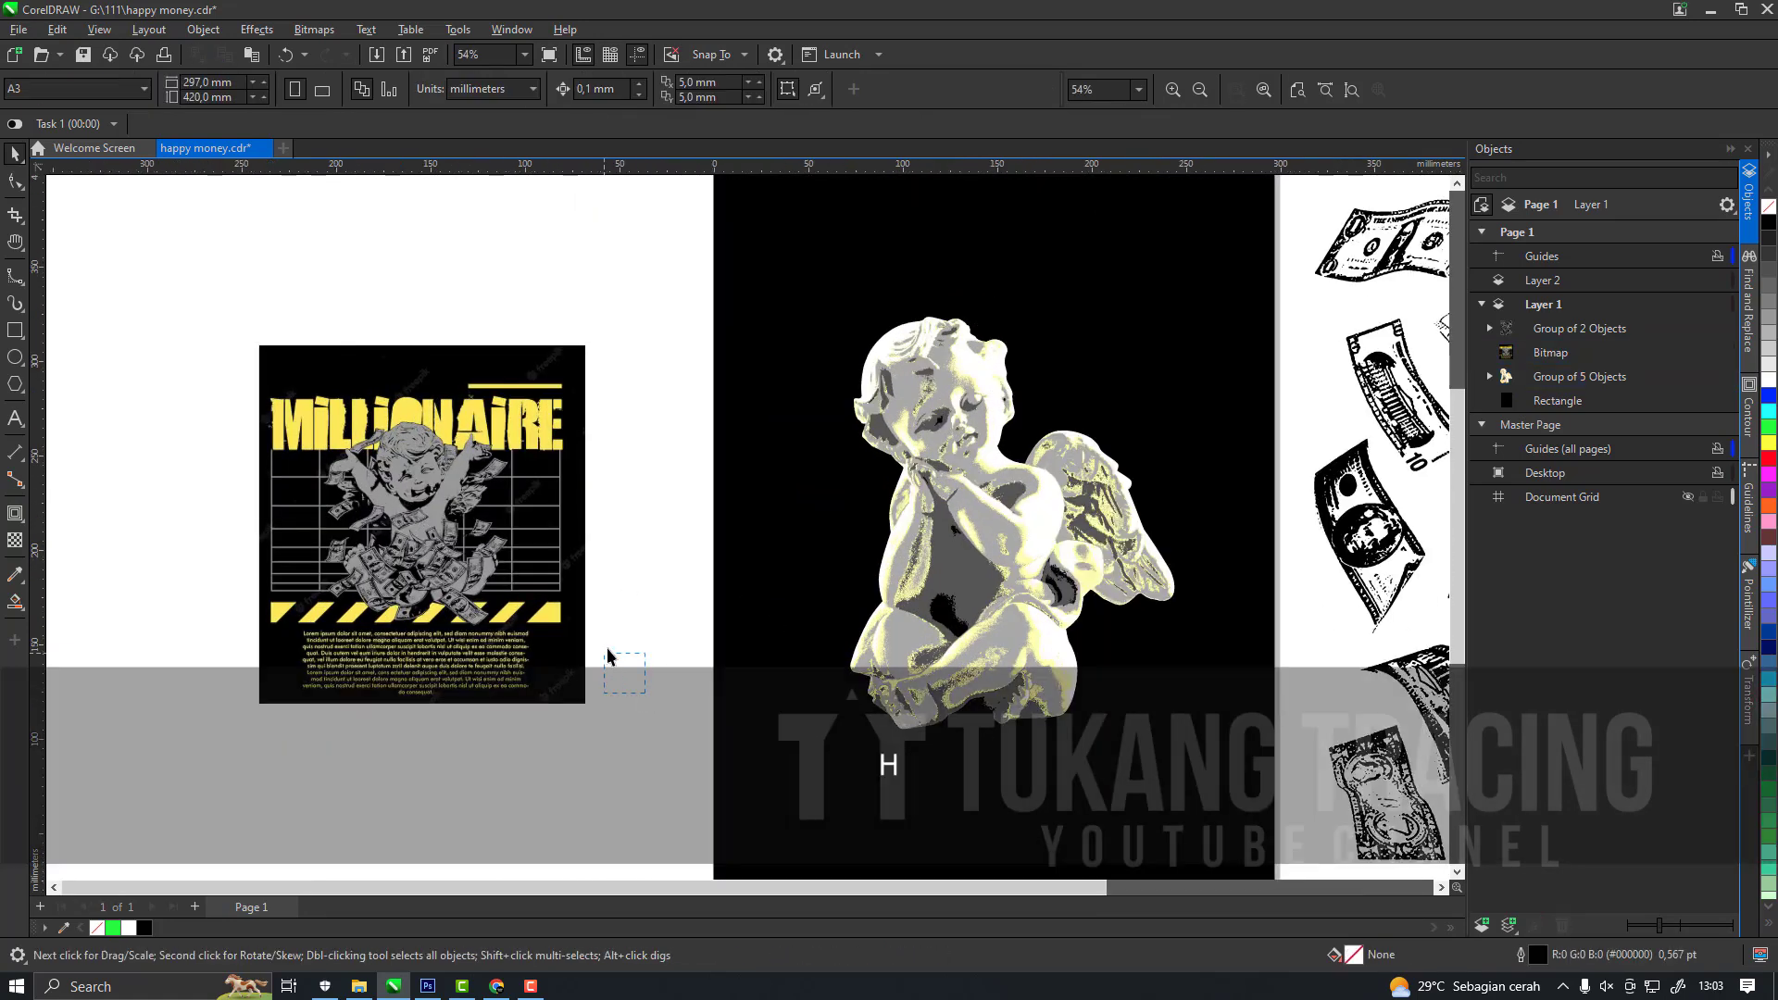
pyautogui.click(490, 425)
pyautogui.scroll(-2, 641, 488)
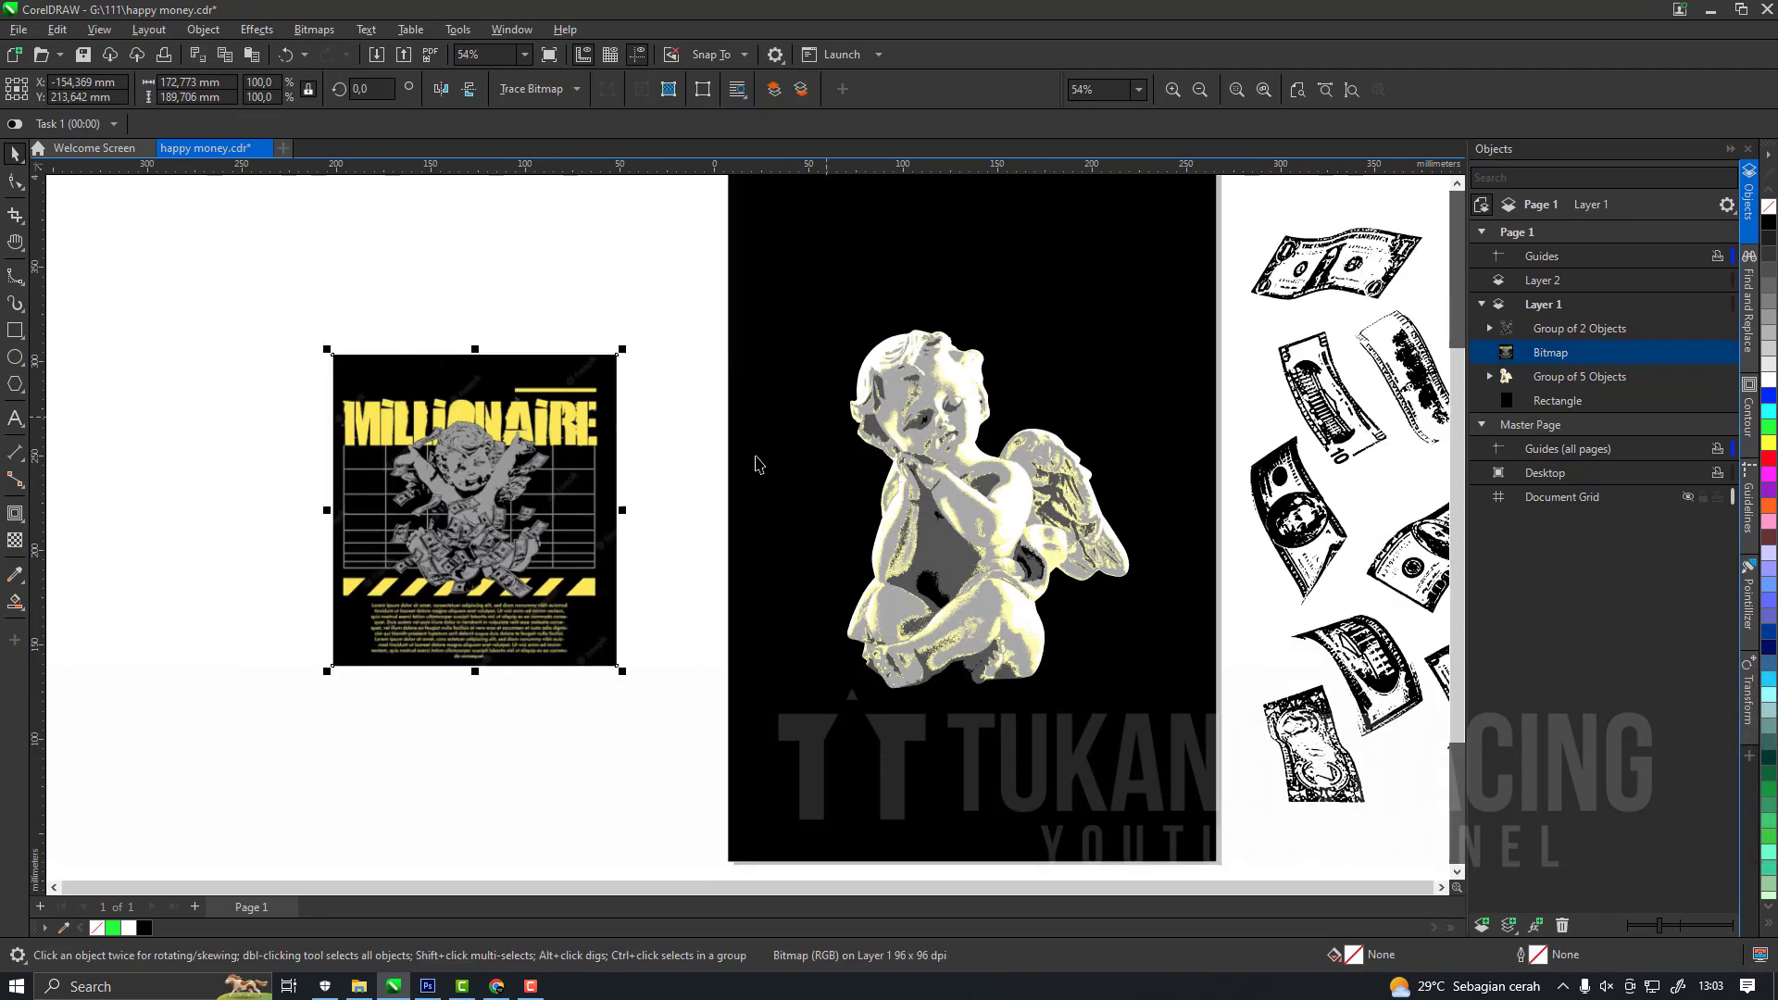
pyautogui.moveTo(641, 488); pyautogui.dragTo(494, 491)
# Move the dollar-bill group, the reference bitmap and the cherub group from Layer 1 to Layer 2.
pyautogui.click(827, 463)
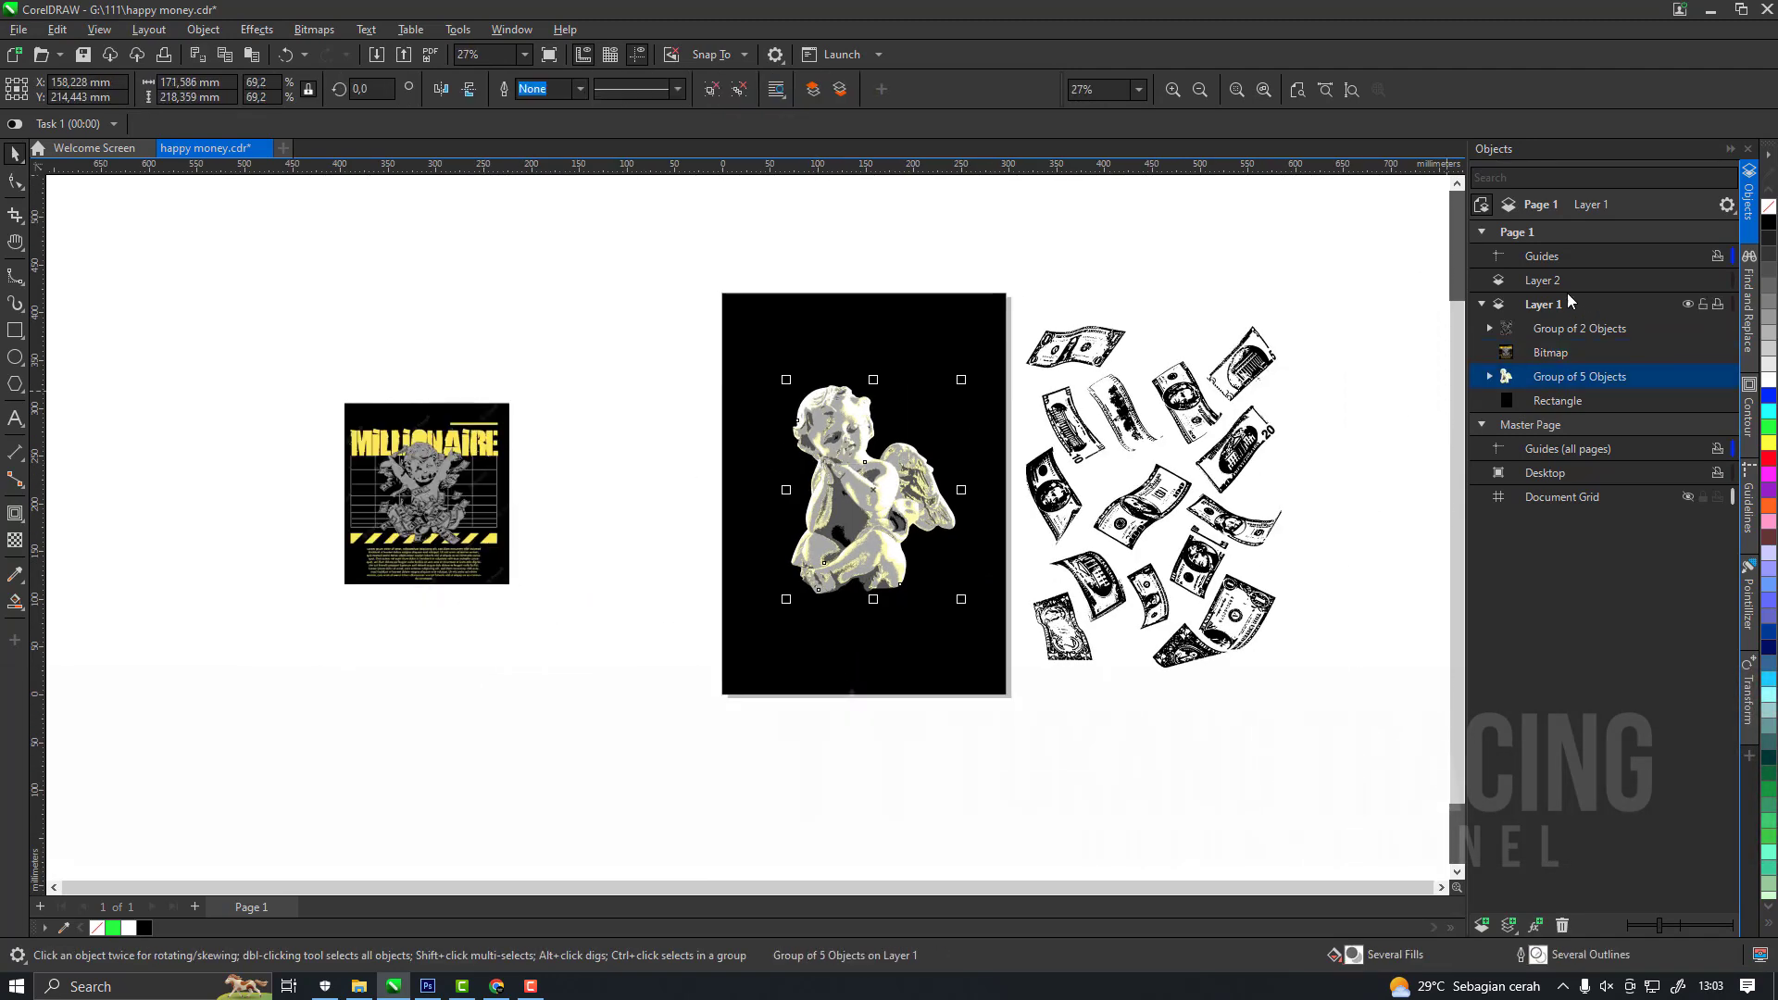
pyautogui.click(1401, 363)
pyautogui.scroll(1, 1047, 414)
pyautogui.click(1544, 281)
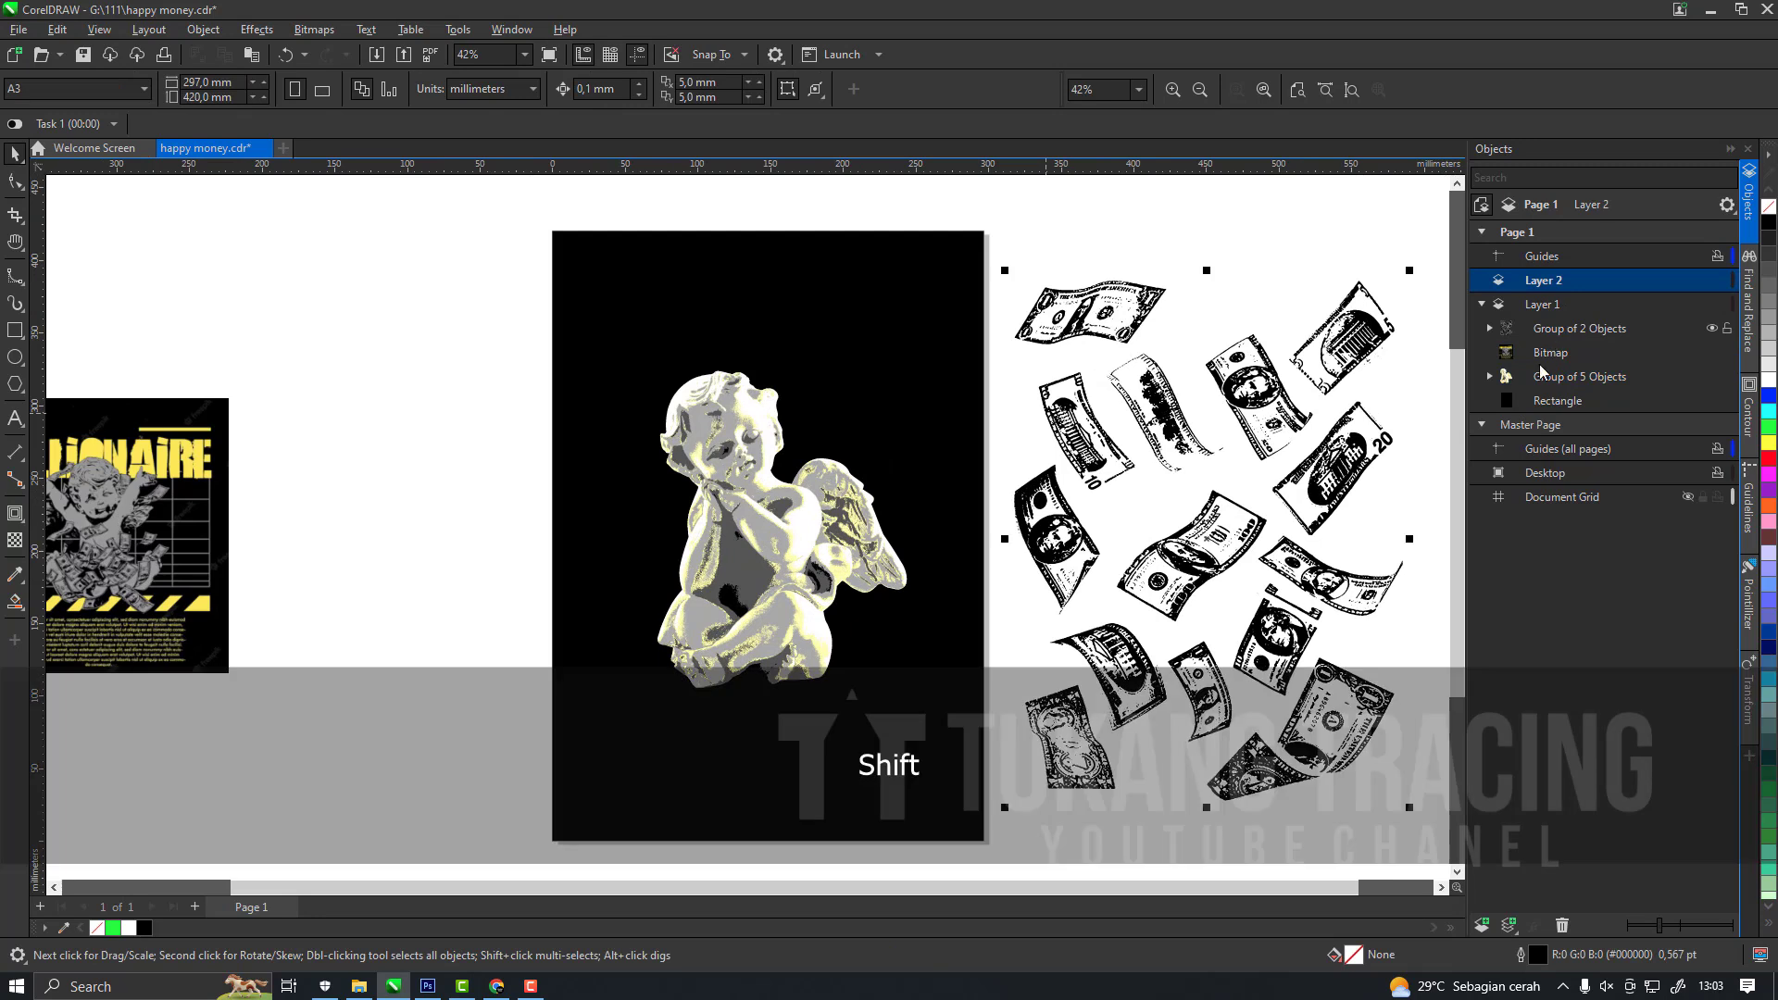
pyautogui.keyDown('shift'); pyautogui.click(1553, 373); pyautogui.keyUp('shift')
pyautogui.keyDown('shift'); pyautogui.click(1558, 329); pyautogui.keyUp('shift')
pyautogui.moveTo(1558, 328); pyautogui.dragTo(1578, 284)
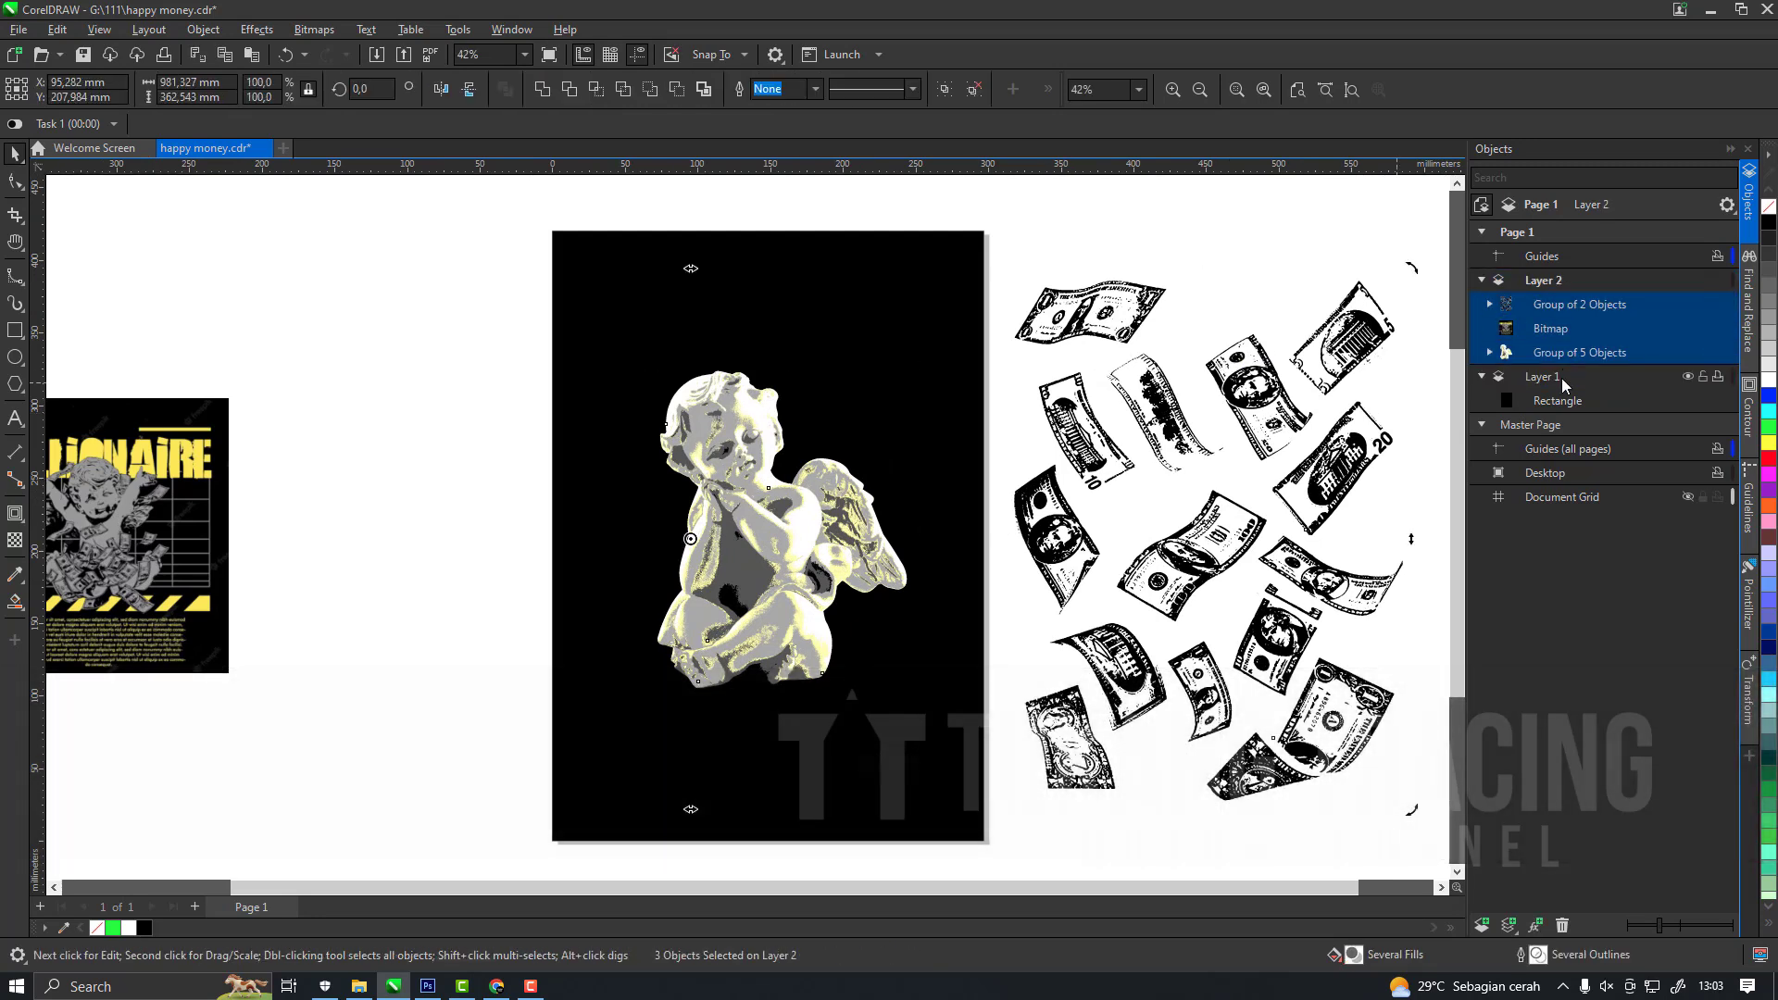
# Add a new layer, Layer 3, above Layer 2 and hide Layer 2.
pyautogui.click(1562, 378)
pyautogui.click(1689, 279)
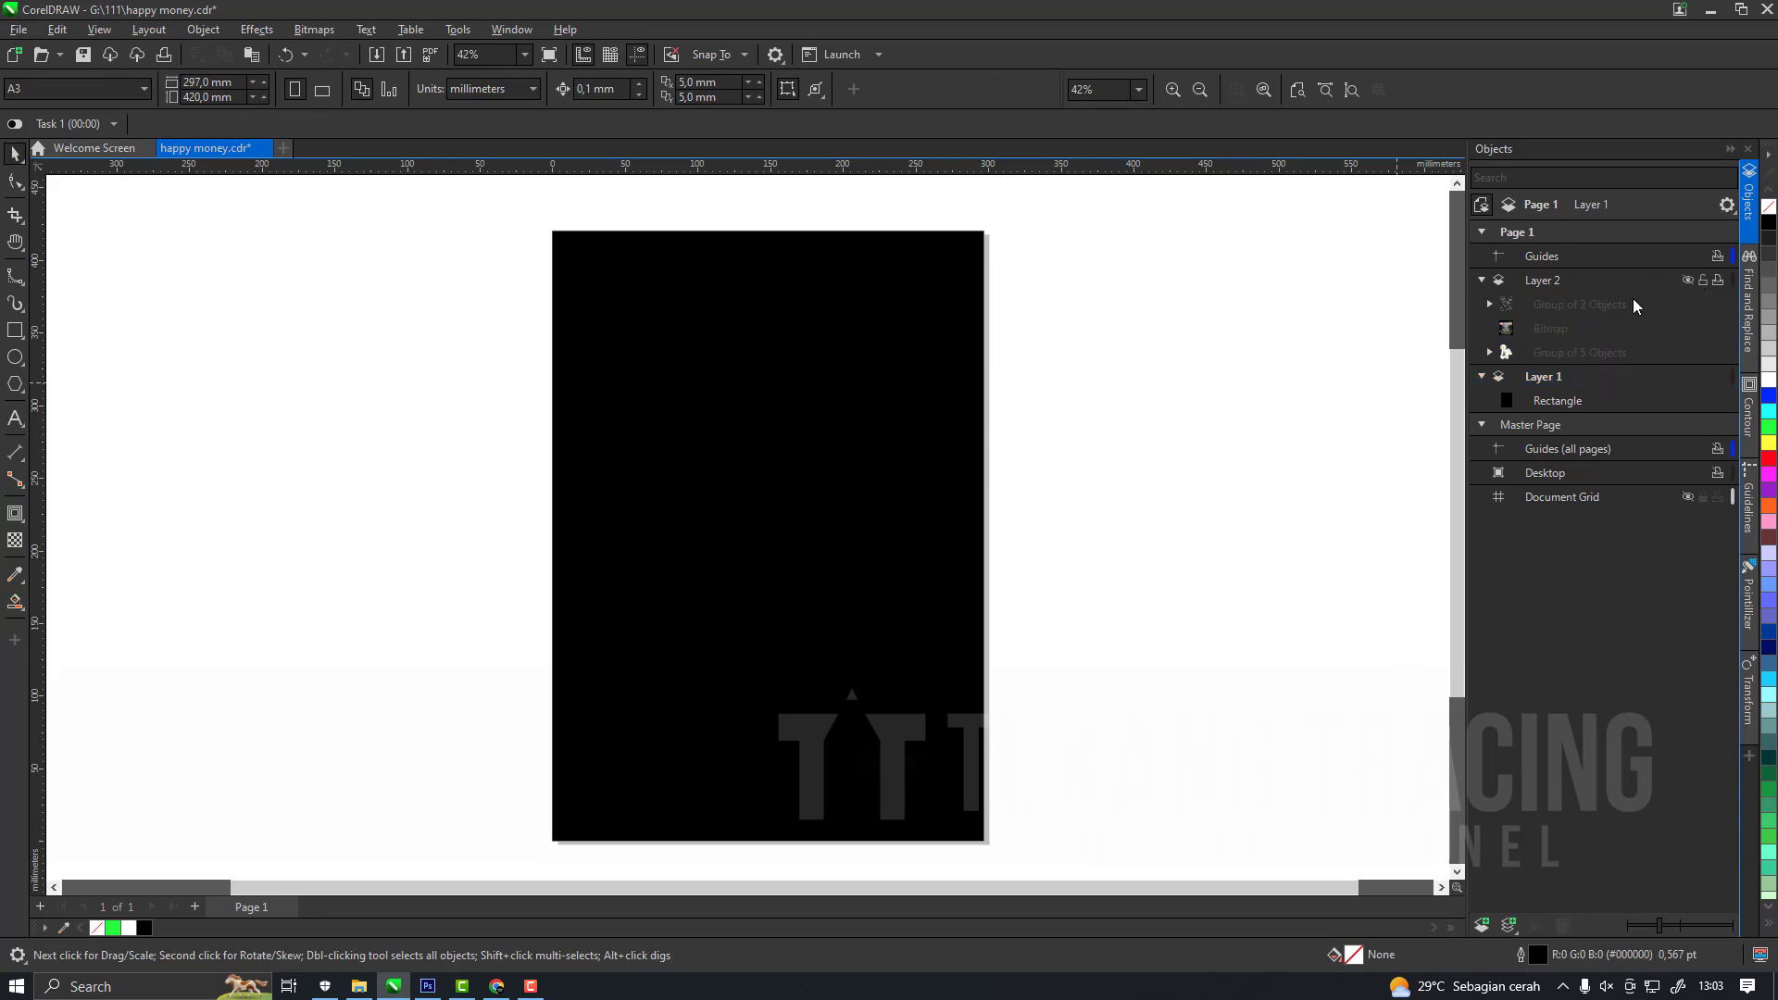
pyautogui.click(1483, 923)
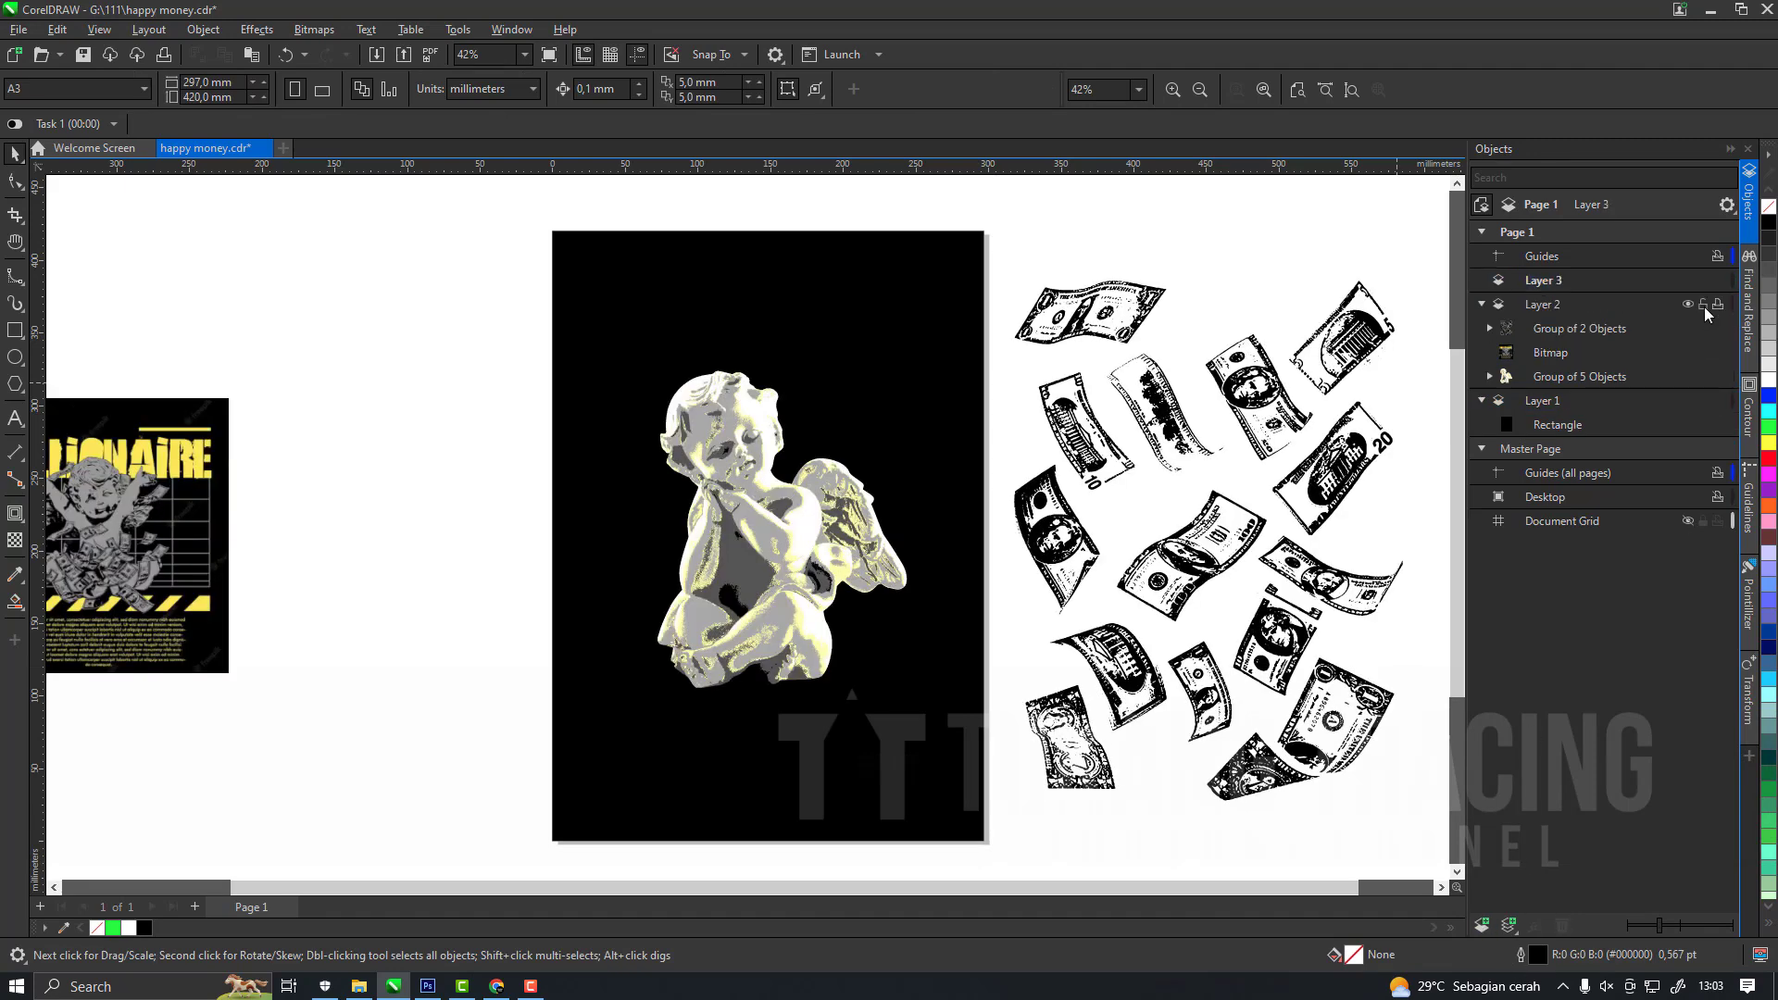
pyautogui.click(1689, 304)
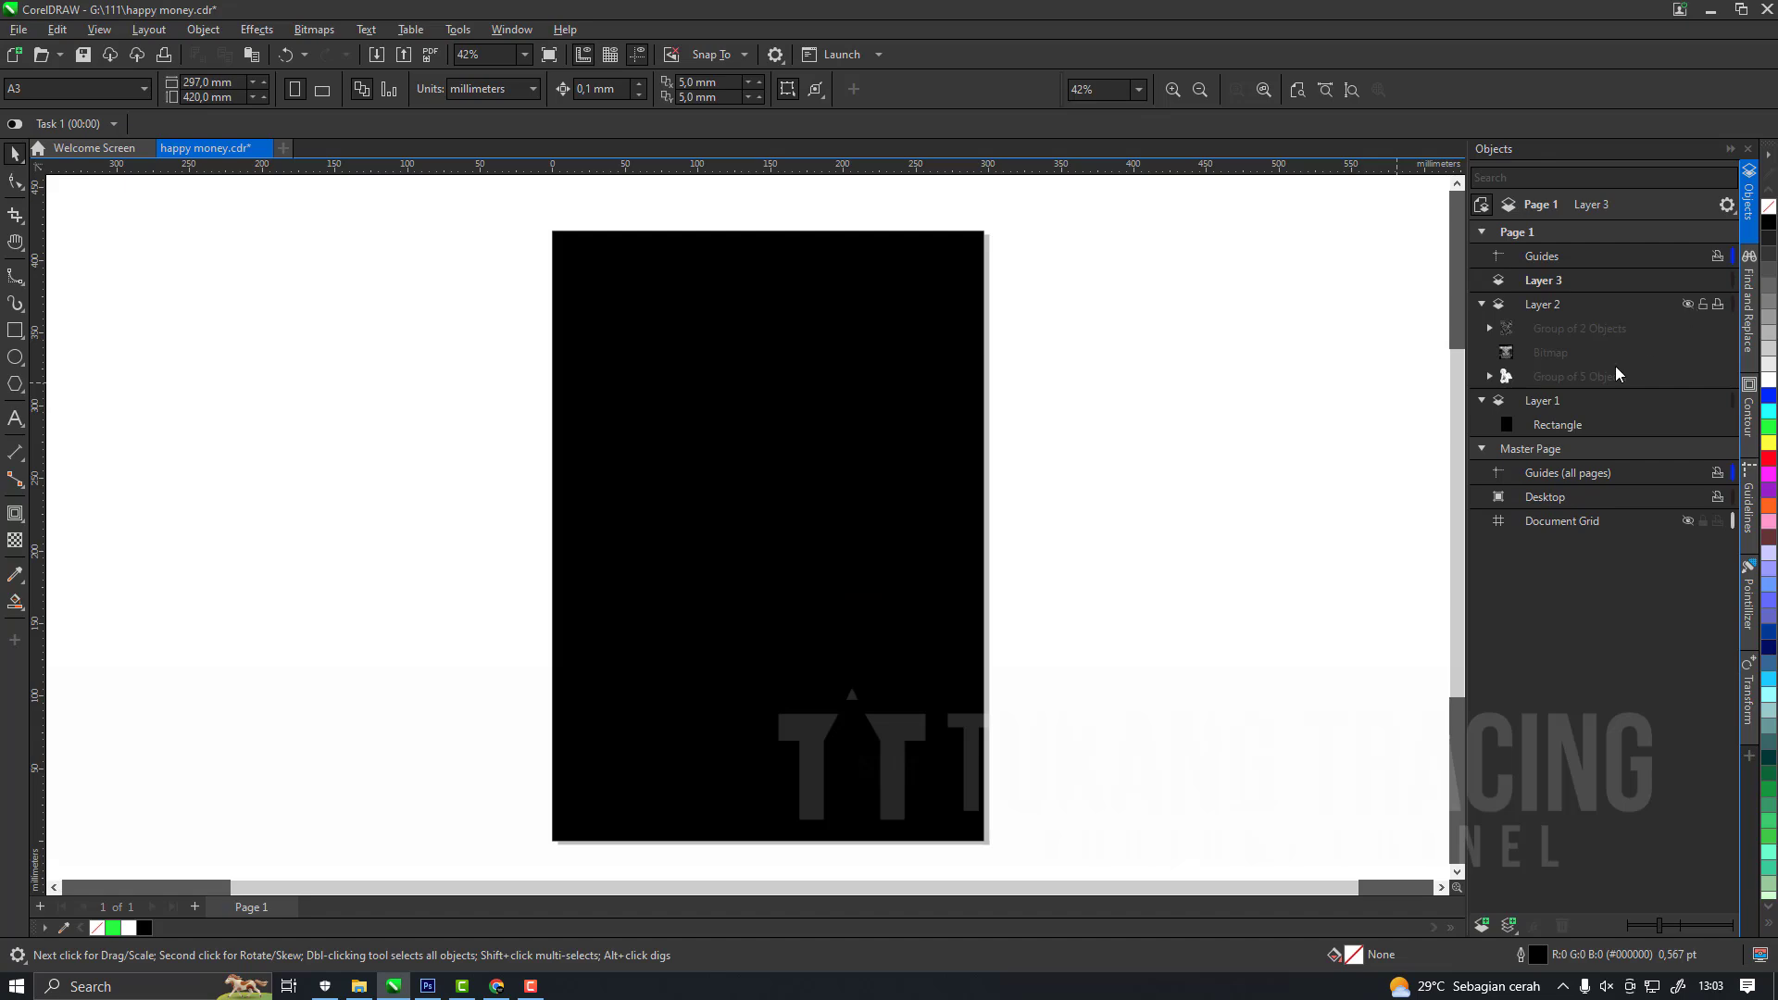
# Move the reference bitmap from Layer 2 to Layer 1, above the black rectangle, leaving Layer 2 hidden.
pyautogui.click(1563, 352)
pyautogui.hotkey('ctrl', 'x')
pyautogui.click(1543, 377)
pyautogui.hotkey('ctrl', 'v')
pyautogui.click(1689, 303)
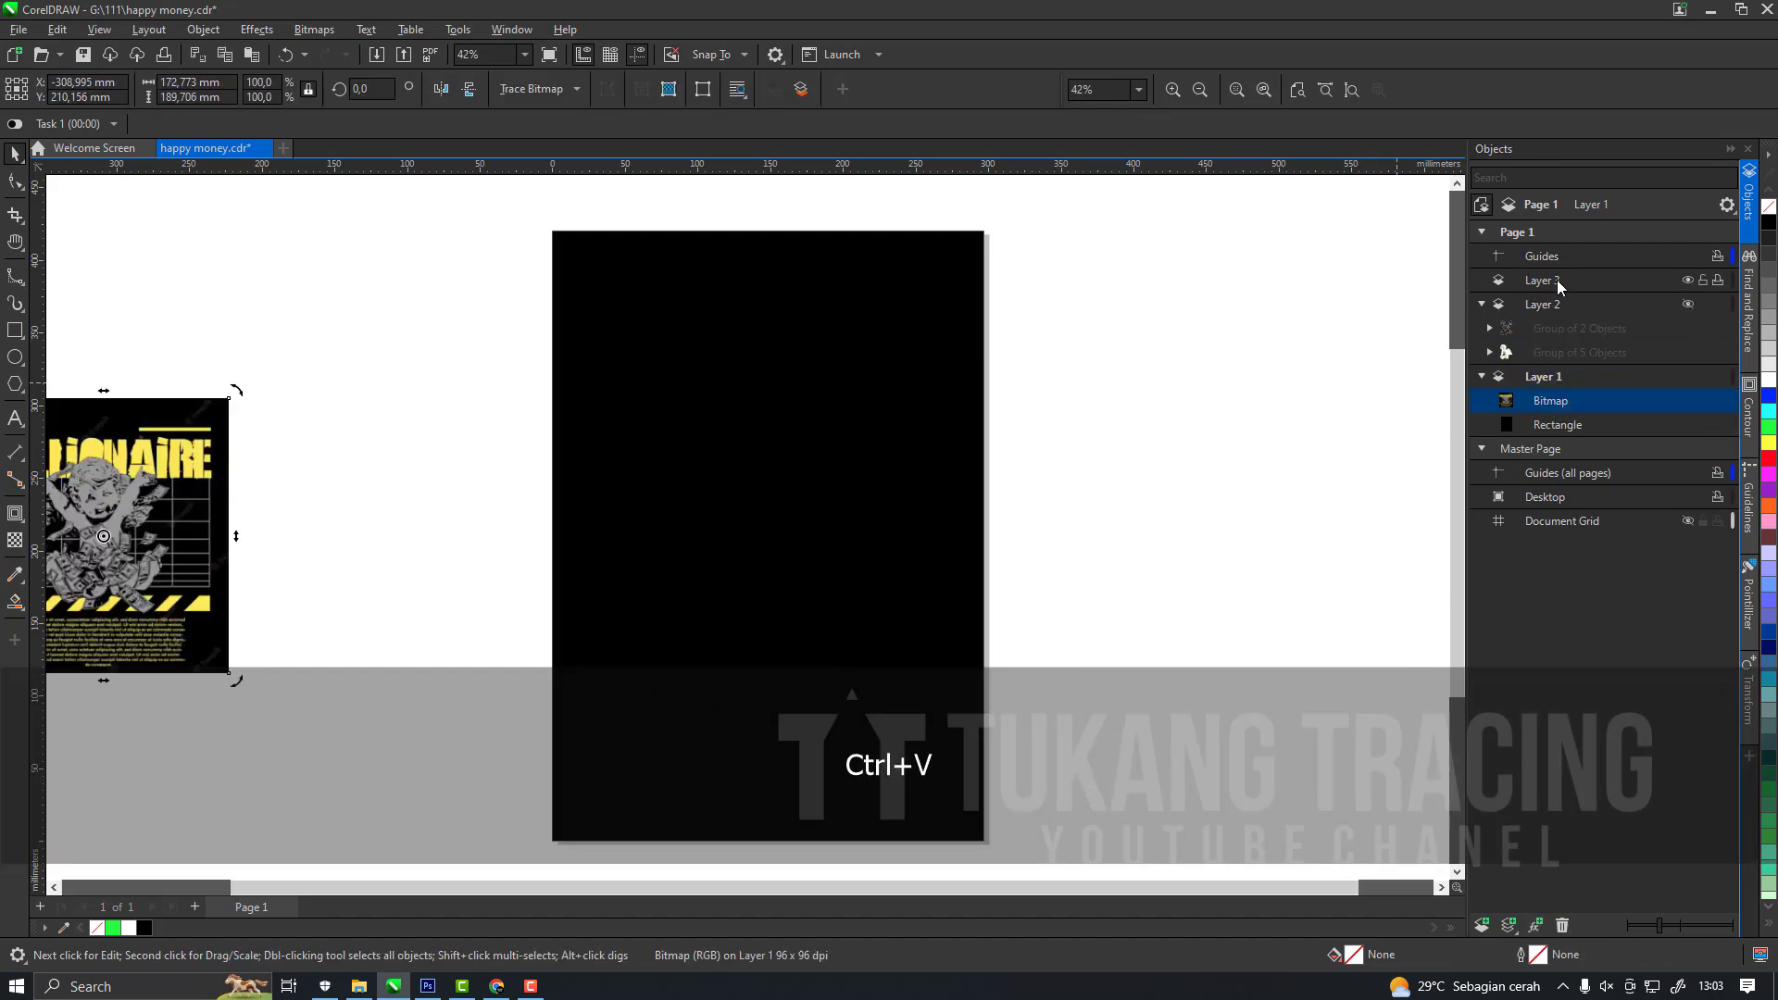
# Move the Millionaire reference image closer to the left edge of the black page and deselect it.
pyautogui.scroll(-2, 602, 484)
pyautogui.scroll(1, 322, 534)
pyautogui.moveTo(253, 548); pyautogui.dragTo(462, 548)
pyautogui.press('Escape')
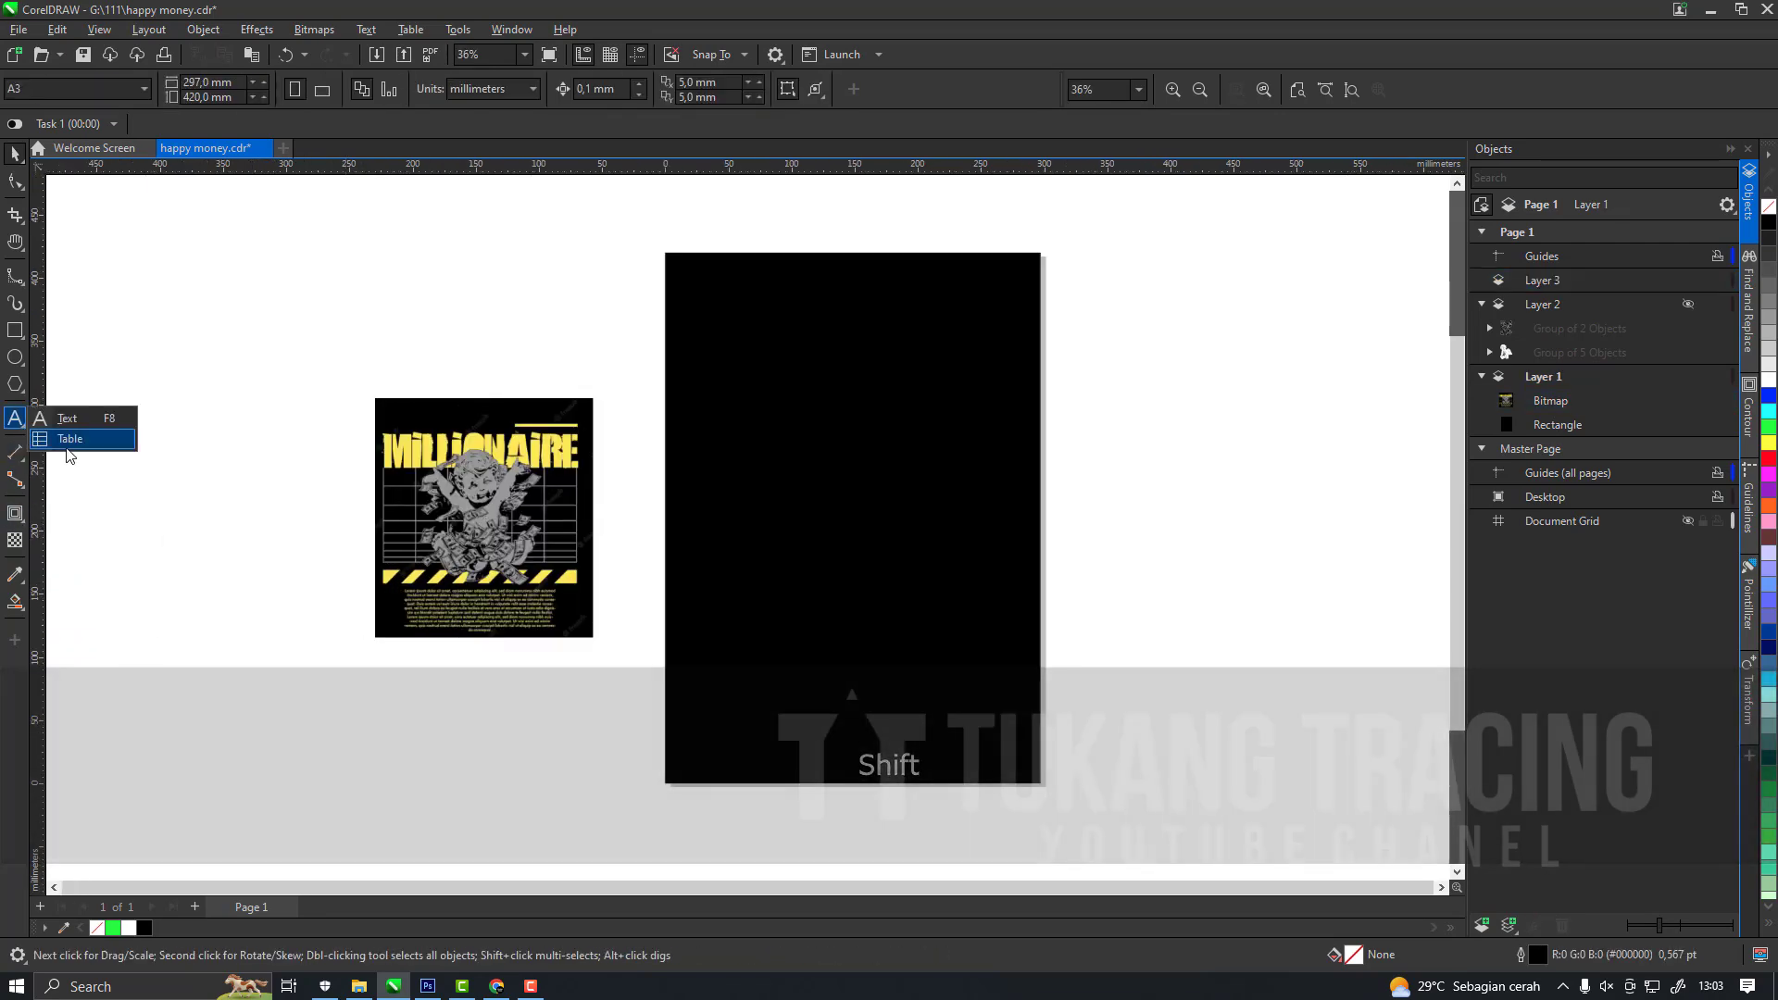
# Draw a table with 15 rows and 10 columns, about 70 × 72 mm, left of the reference image.
pyautogui.scroll(2, 380, 531)
pyautogui.scroll(-1, 394, 555)
pyautogui.scroll(1, 311, 405)
pyautogui.moveTo(209, 363); pyautogui.dragTo(477, 637)
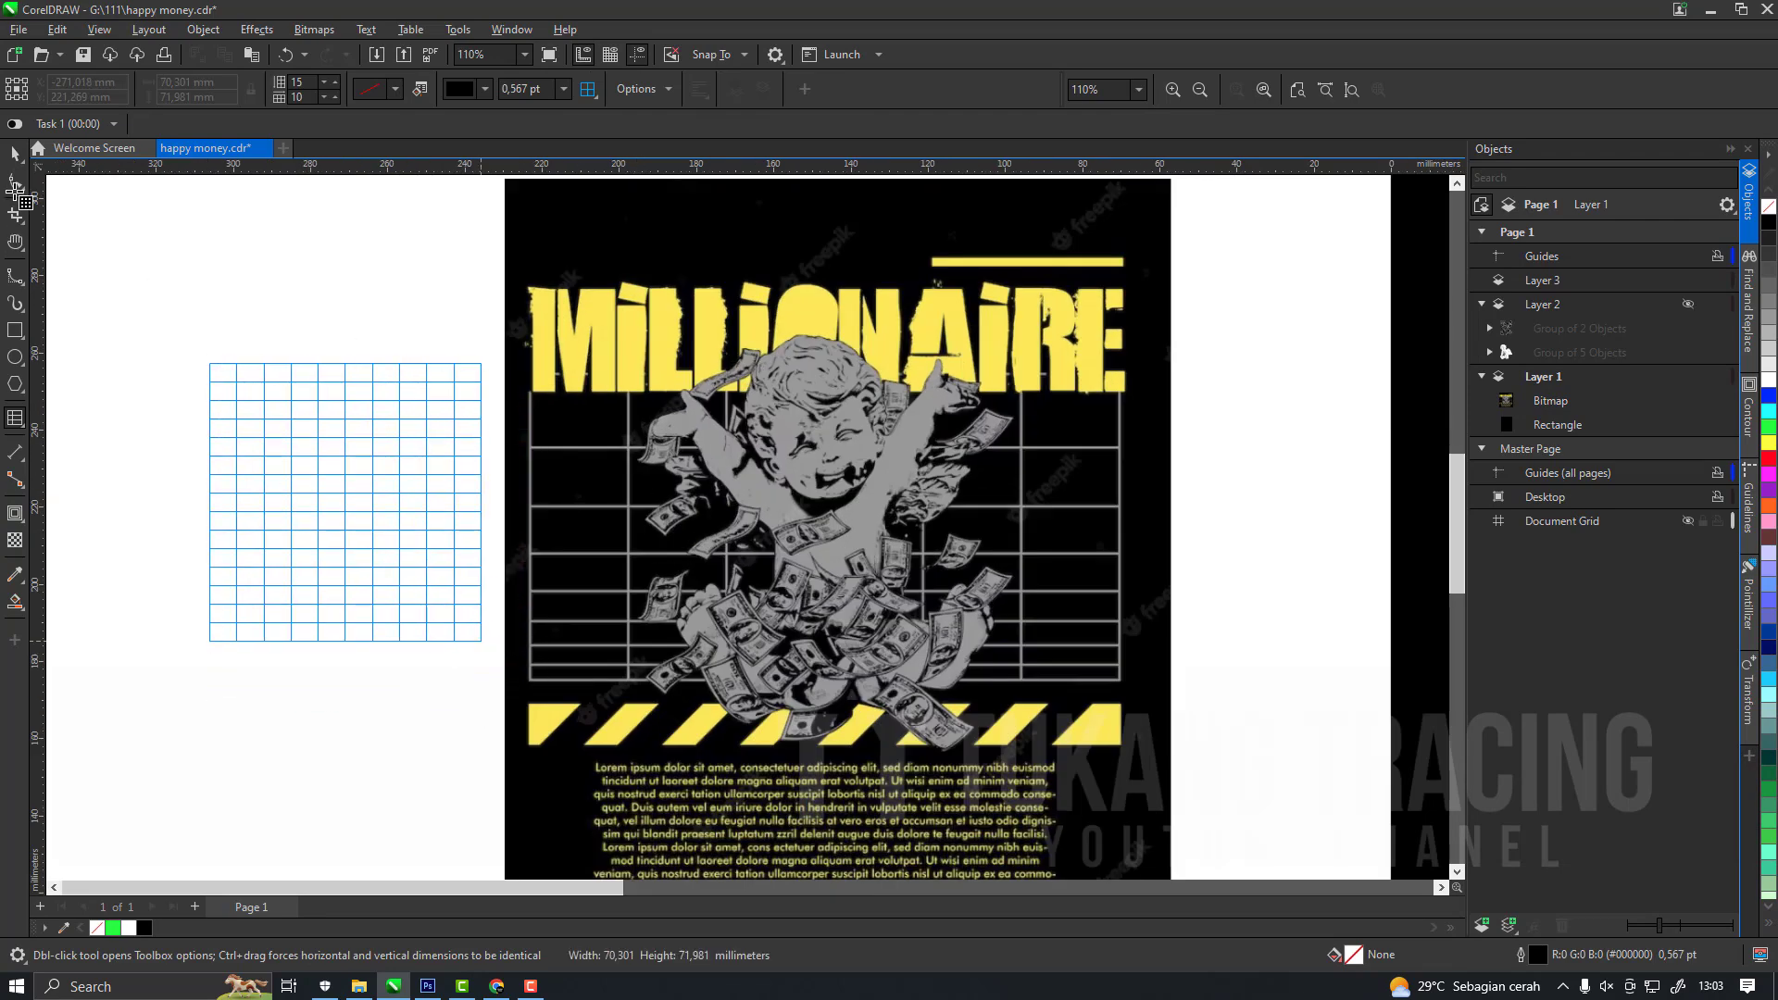
pyautogui.moveTo(481, 641); pyautogui.dragTo(480, 641)
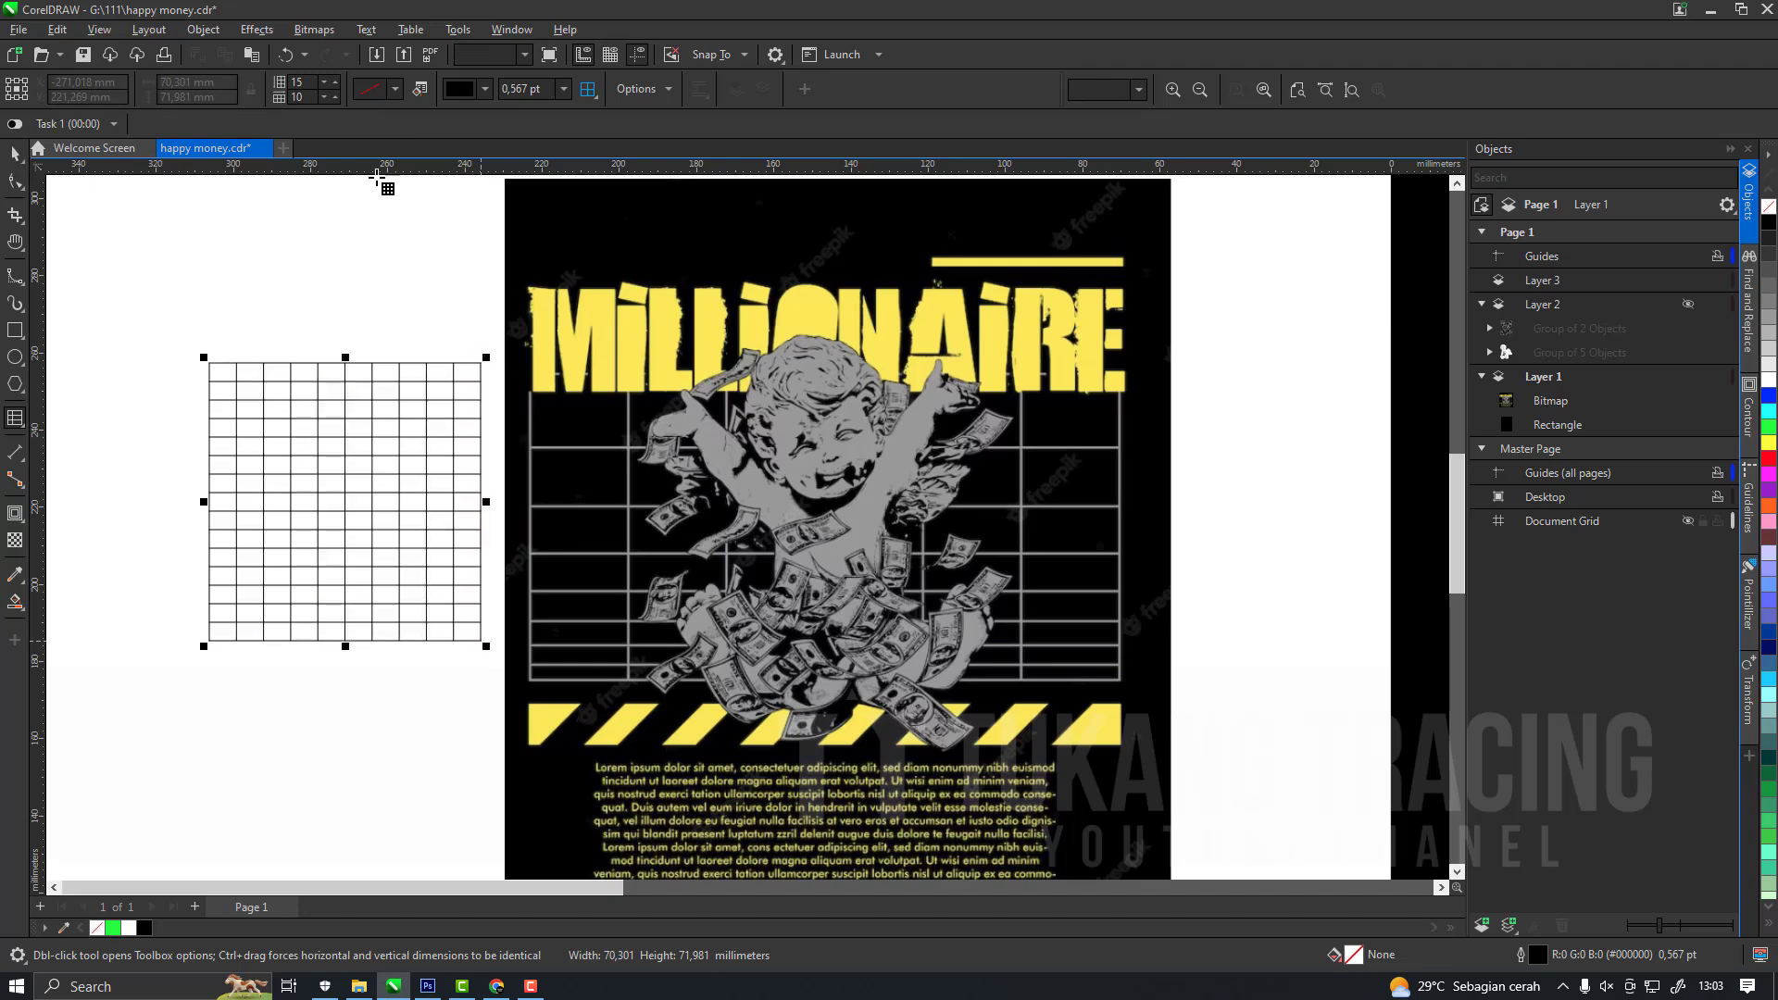
# Set the table to 11 rows and enlarge it to about 102 × 77 mm to the left of the reference image.
pyautogui.click(324, 86)
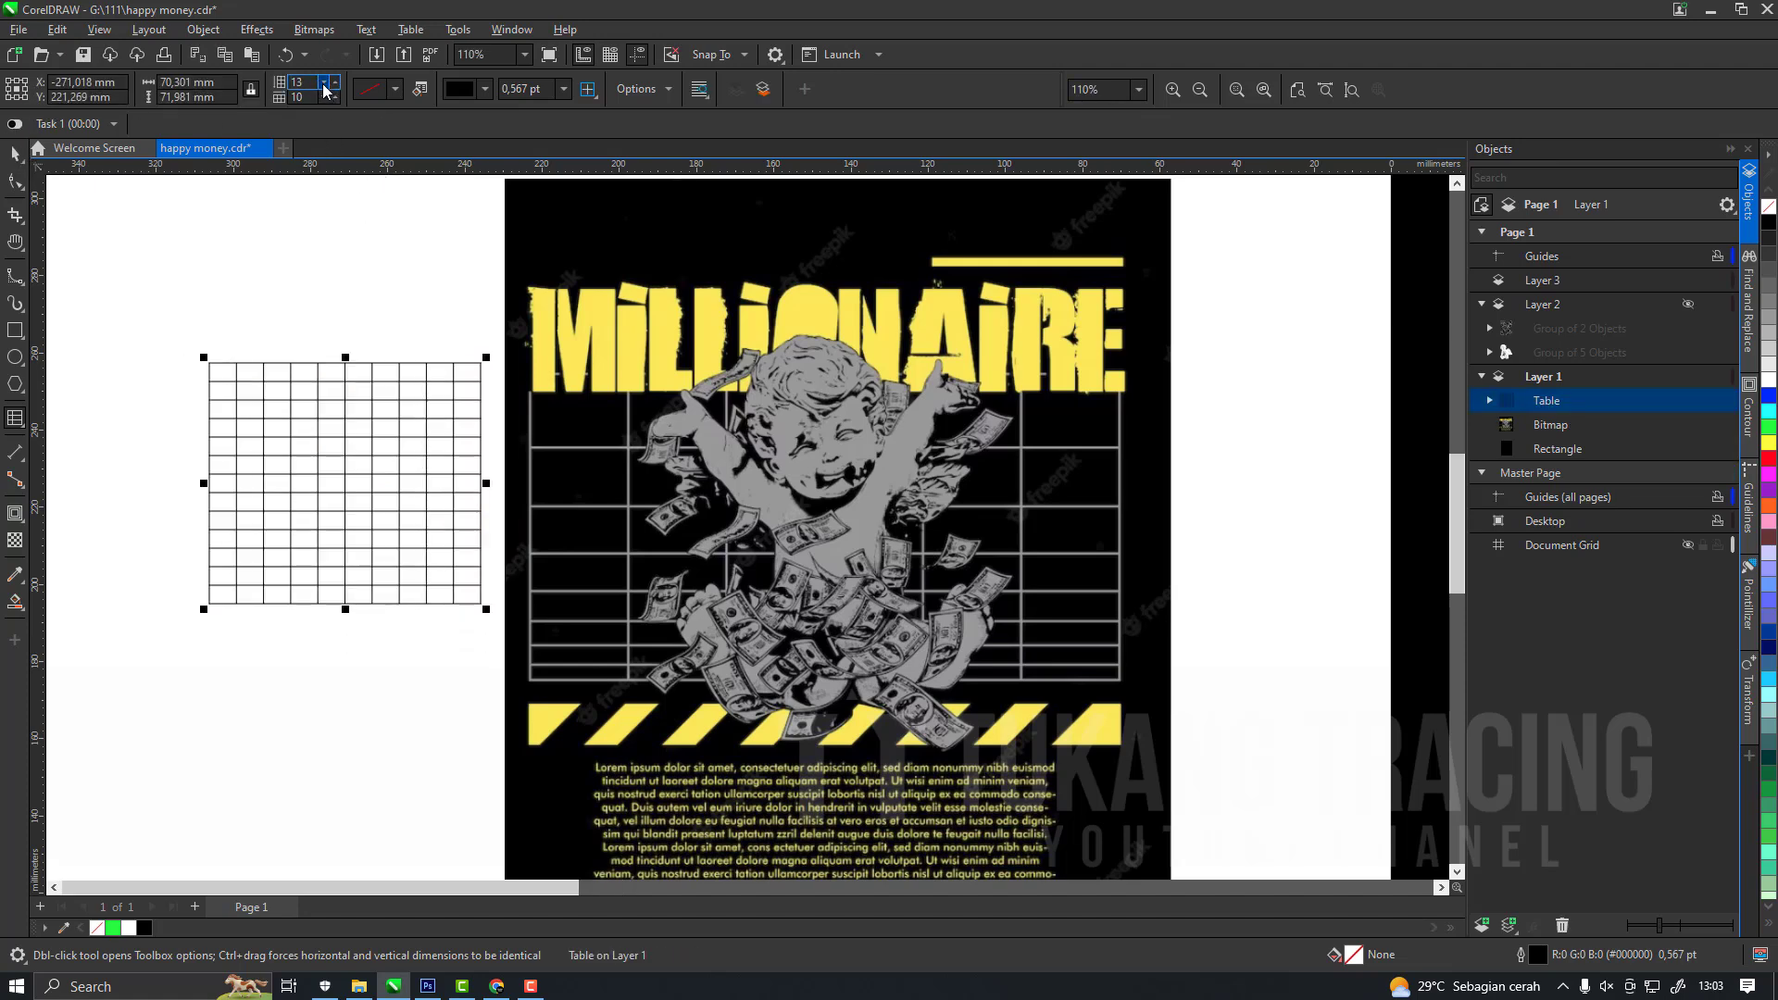
pyautogui.click(322, 84)
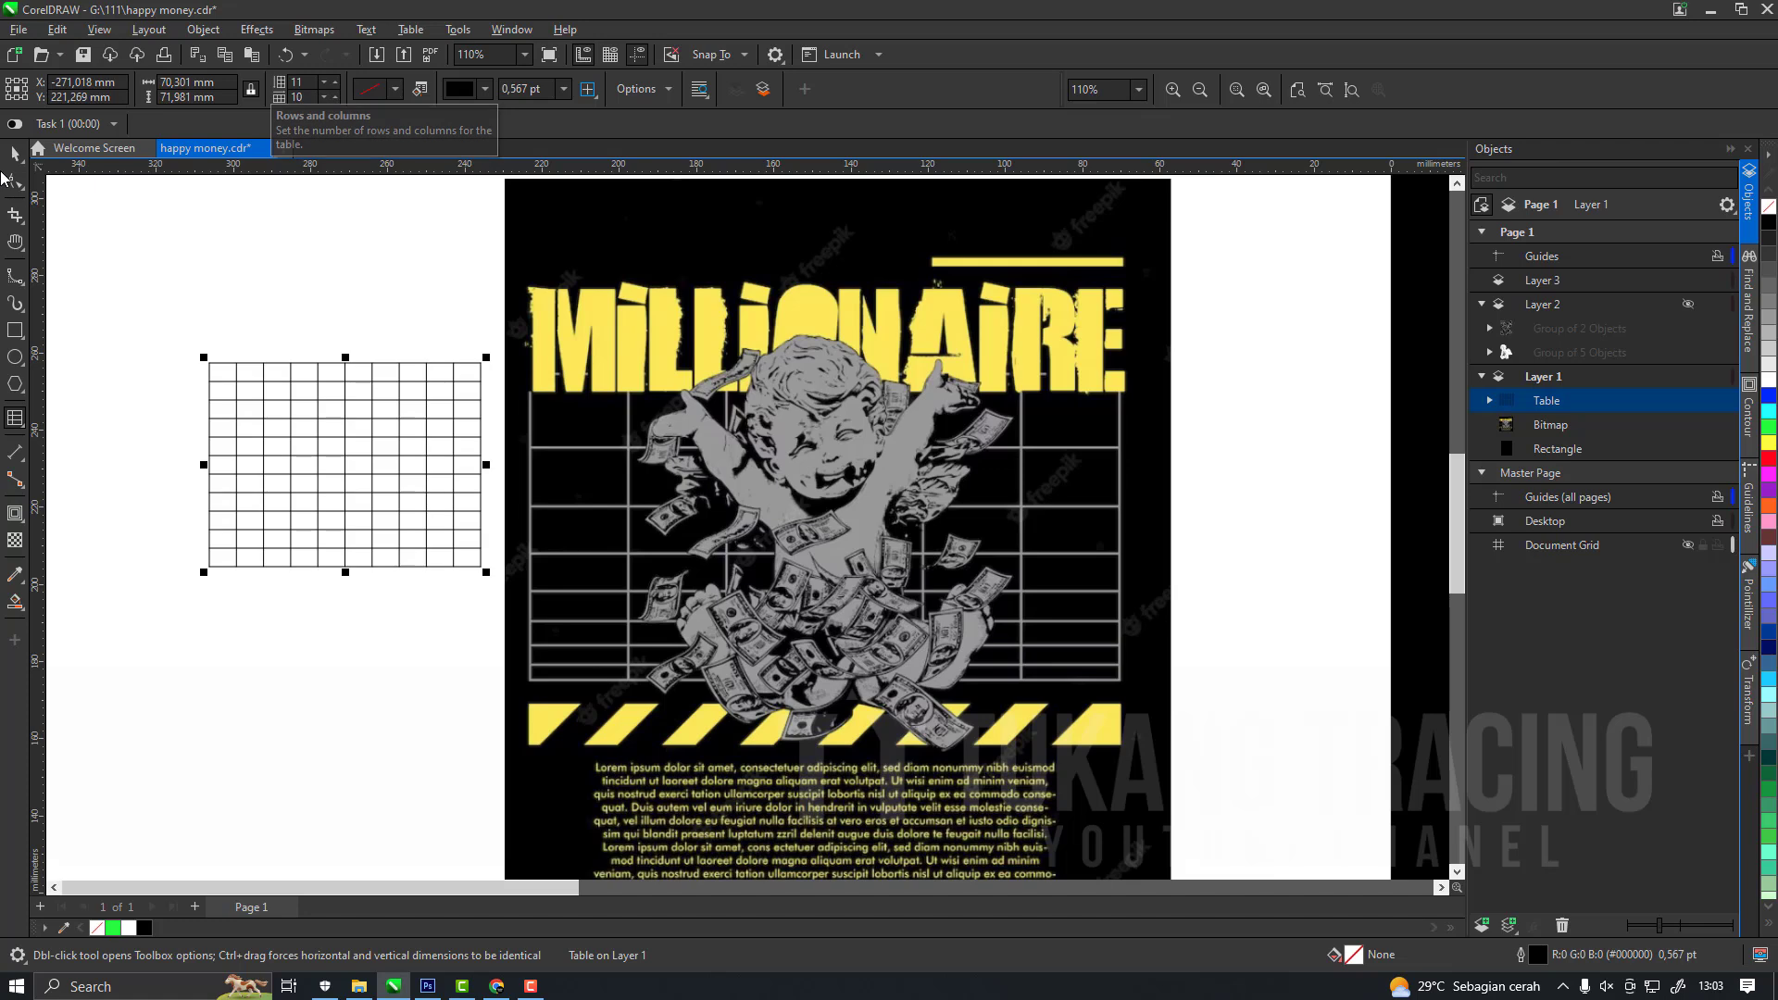
pyautogui.scroll(-1, 768, 542)
pyautogui.moveTo(441, 503); pyautogui.dragTo(402, 504)
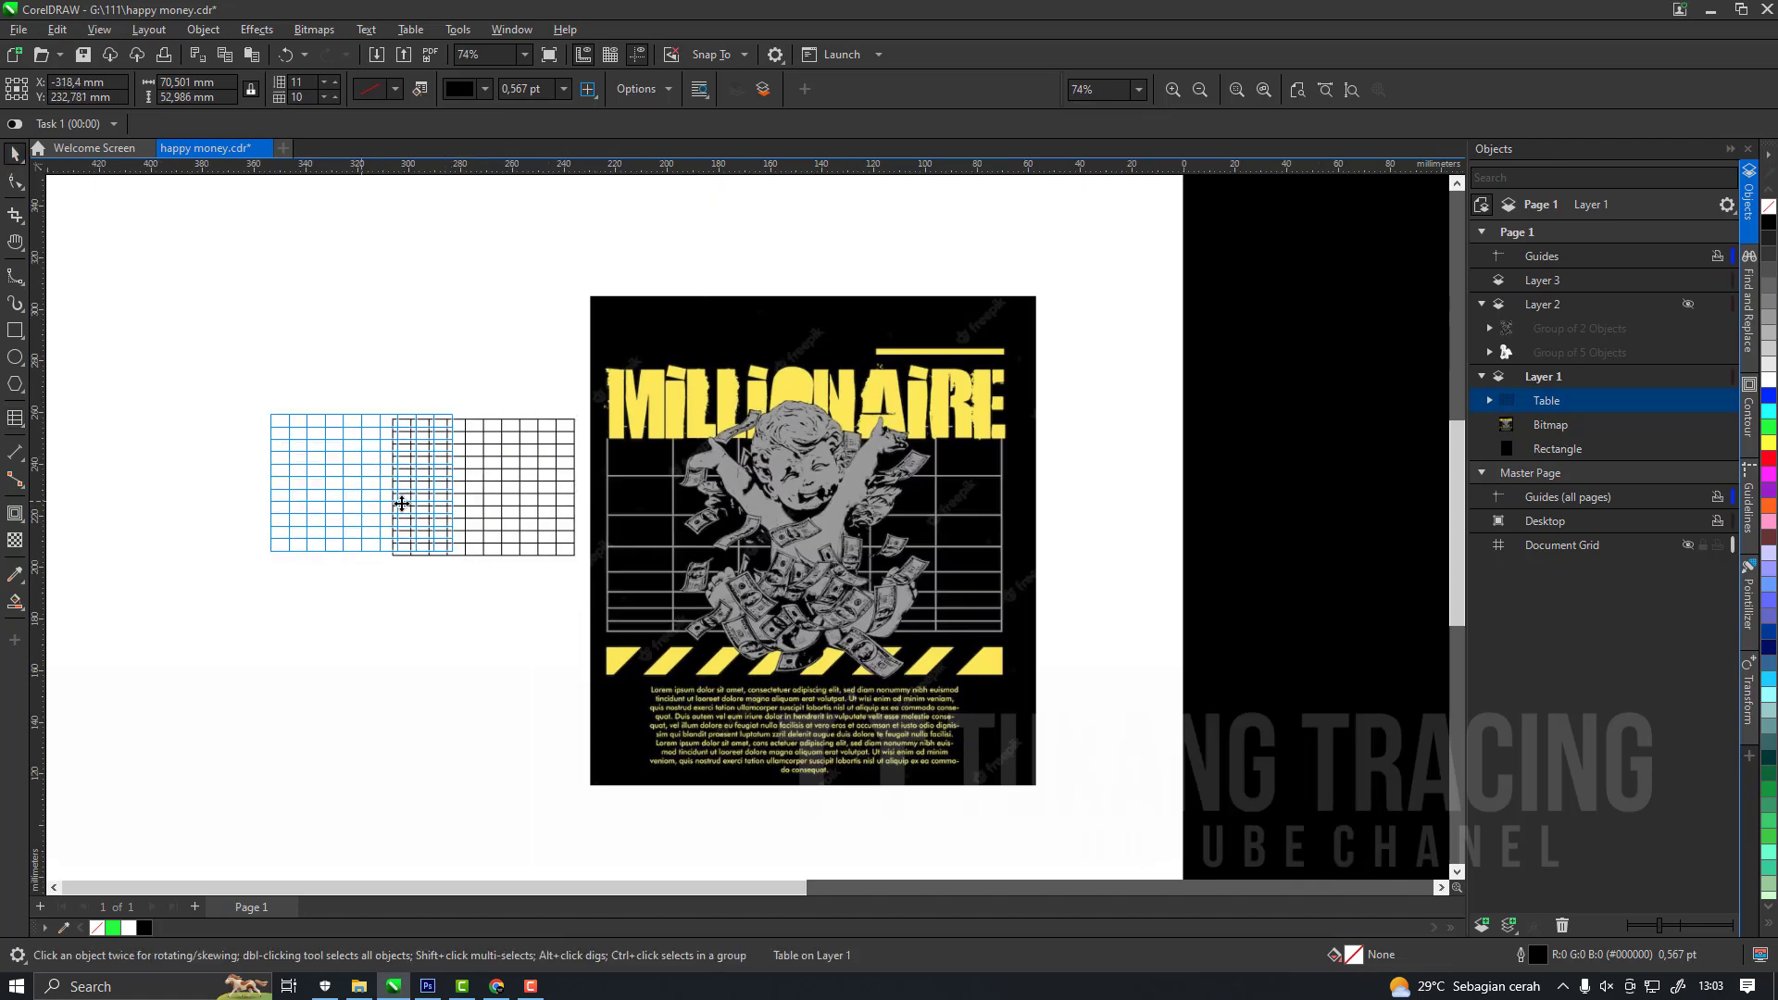
pyautogui.scroll(1, 476, 553)
pyautogui.moveTo(459, 557); pyautogui.dragTo(578, 652)
pyautogui.rightClick(1768, 426)
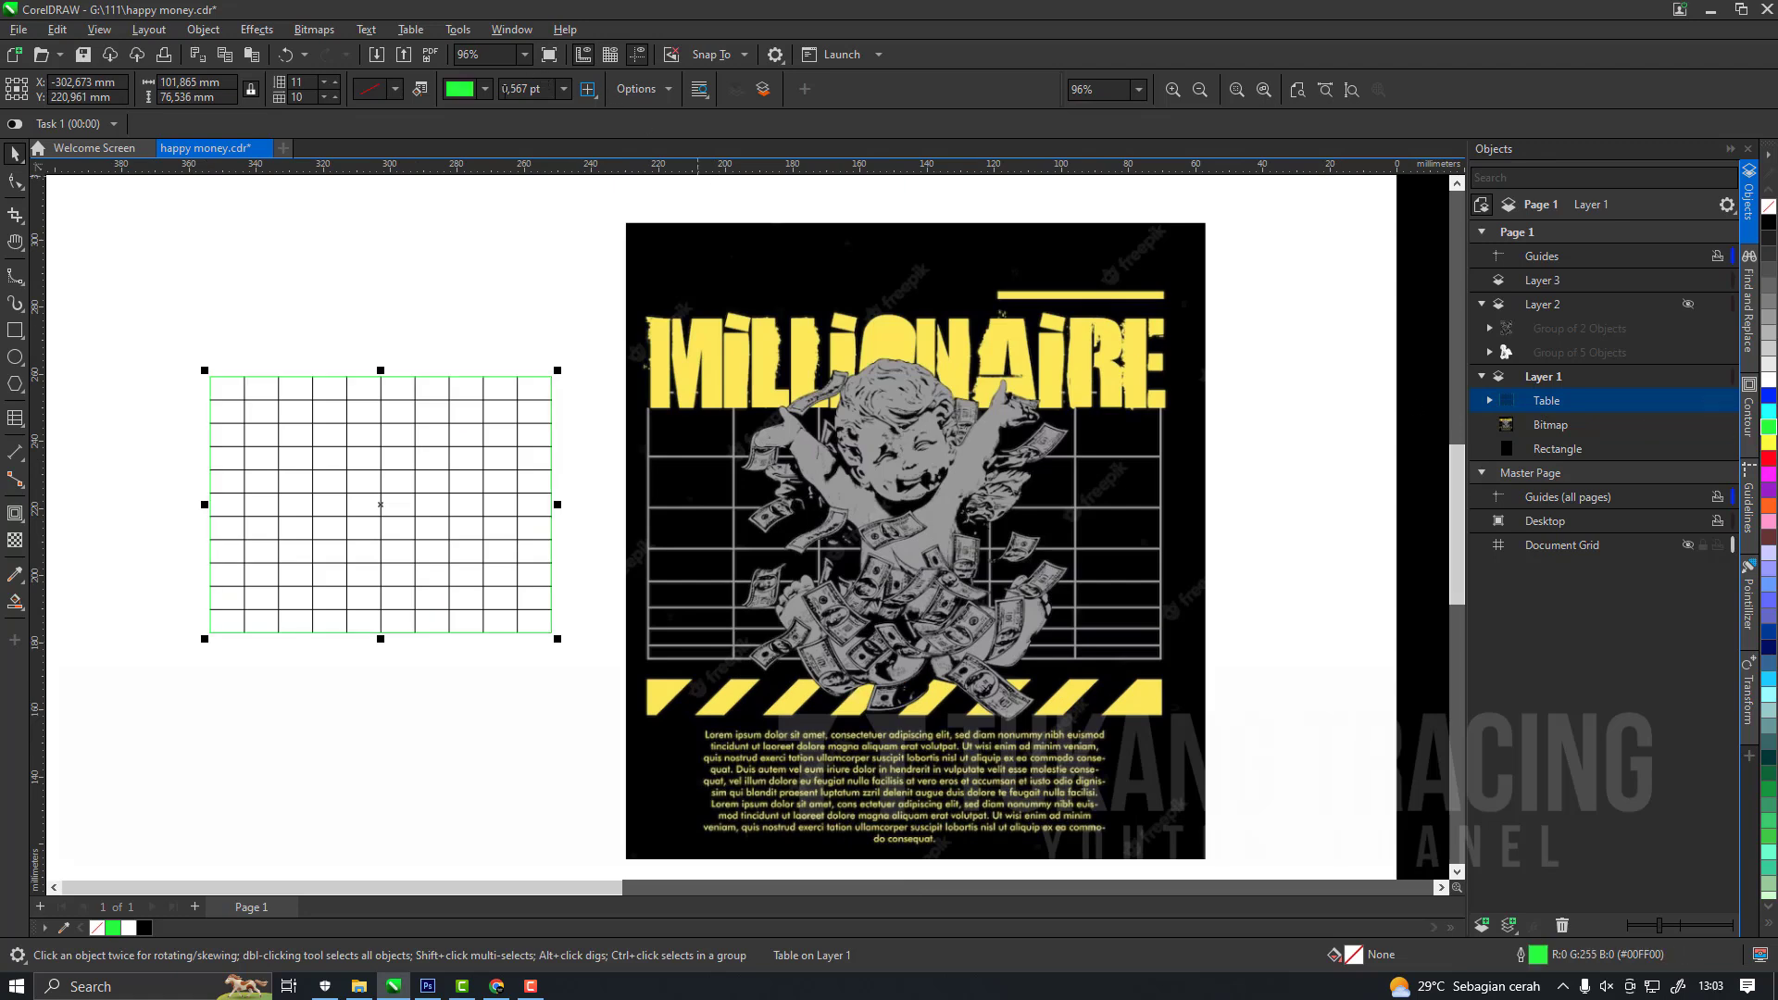
pyautogui.click(563, 89)
pyautogui.click(547, 207)
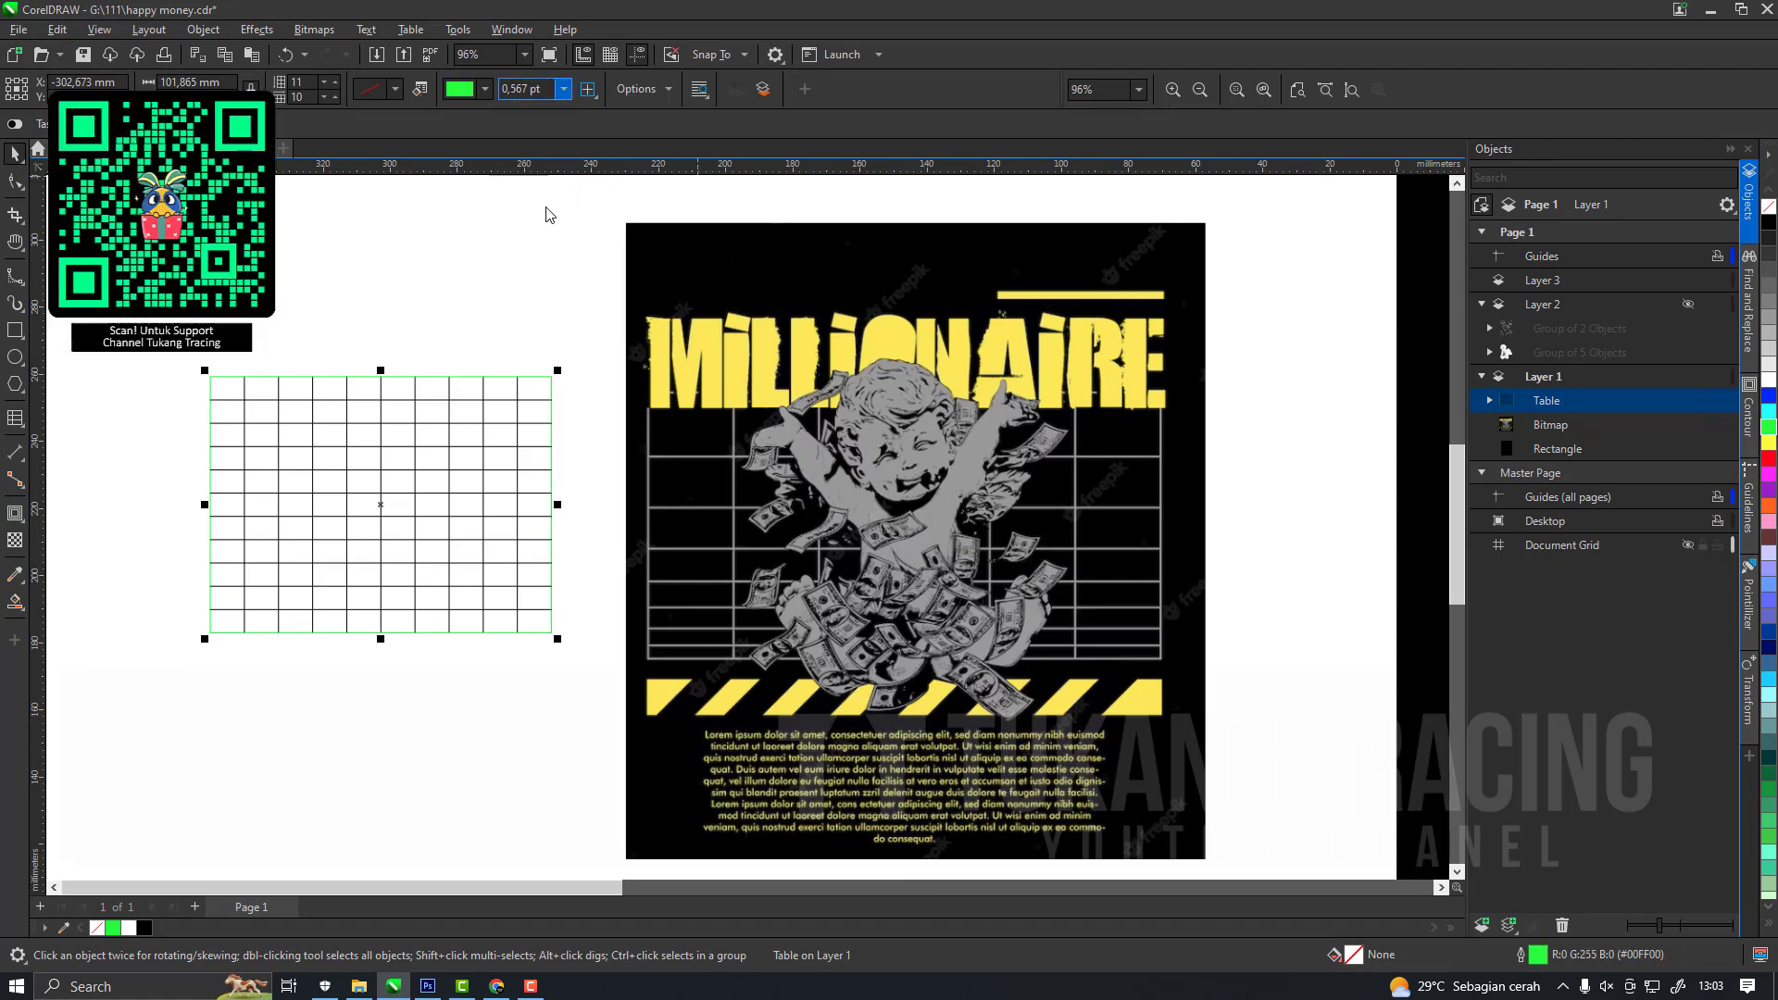
pyautogui.hotkey('ctrl', 'z')
pyautogui.hotkey('ctrl', 'z')
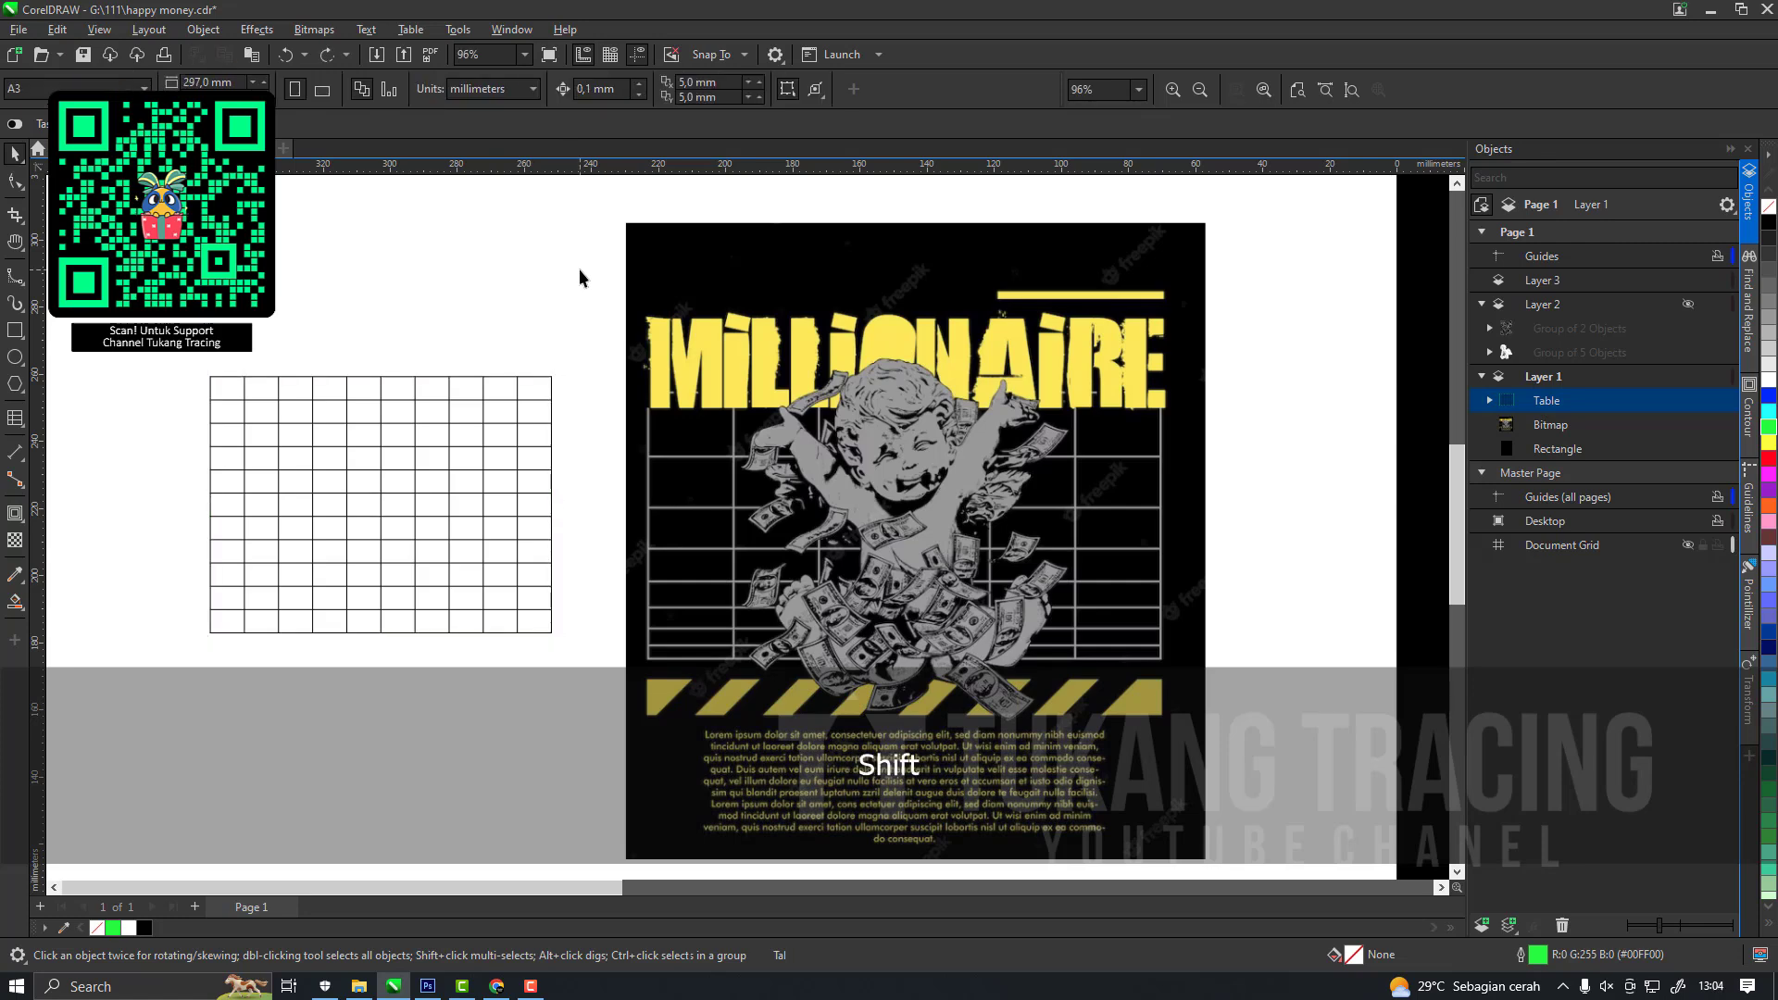
pyautogui.hotkey('ctrl', 'shift', 'z')
pyautogui.hotkey('ctrl', 'shift', 'z')
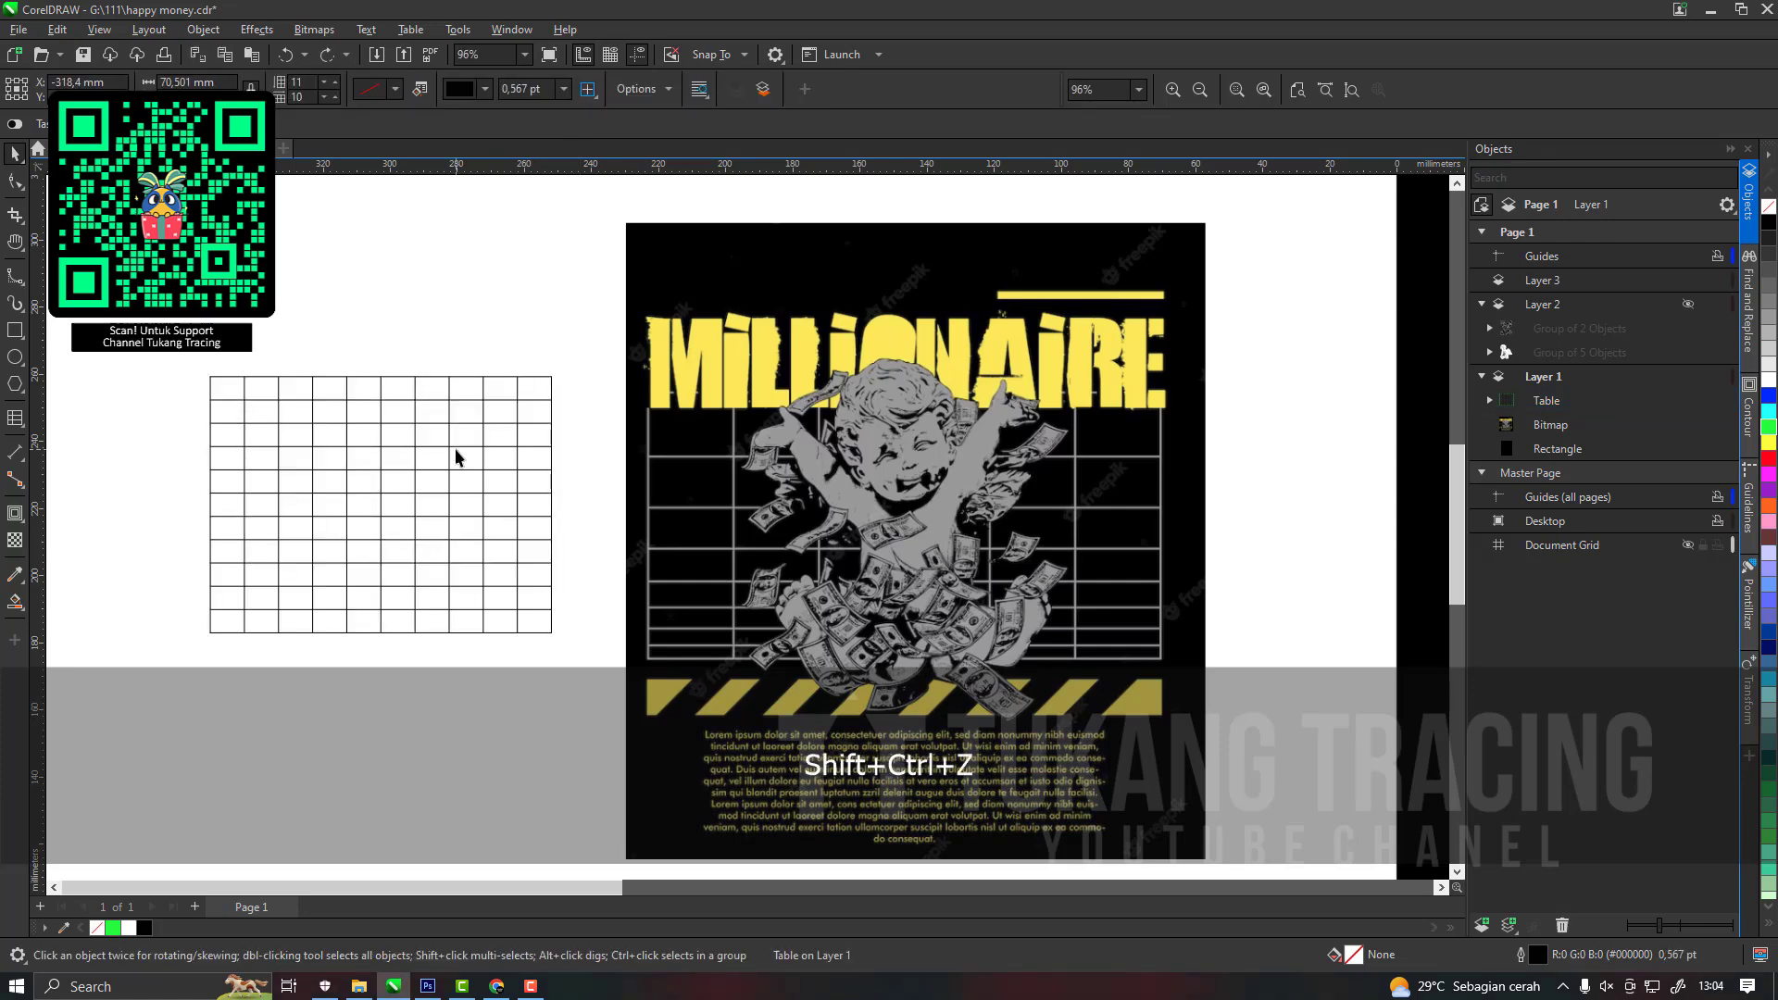
# Convert the table to curves and ungroup it into separate lines.
pyautogui.click(450, 447)
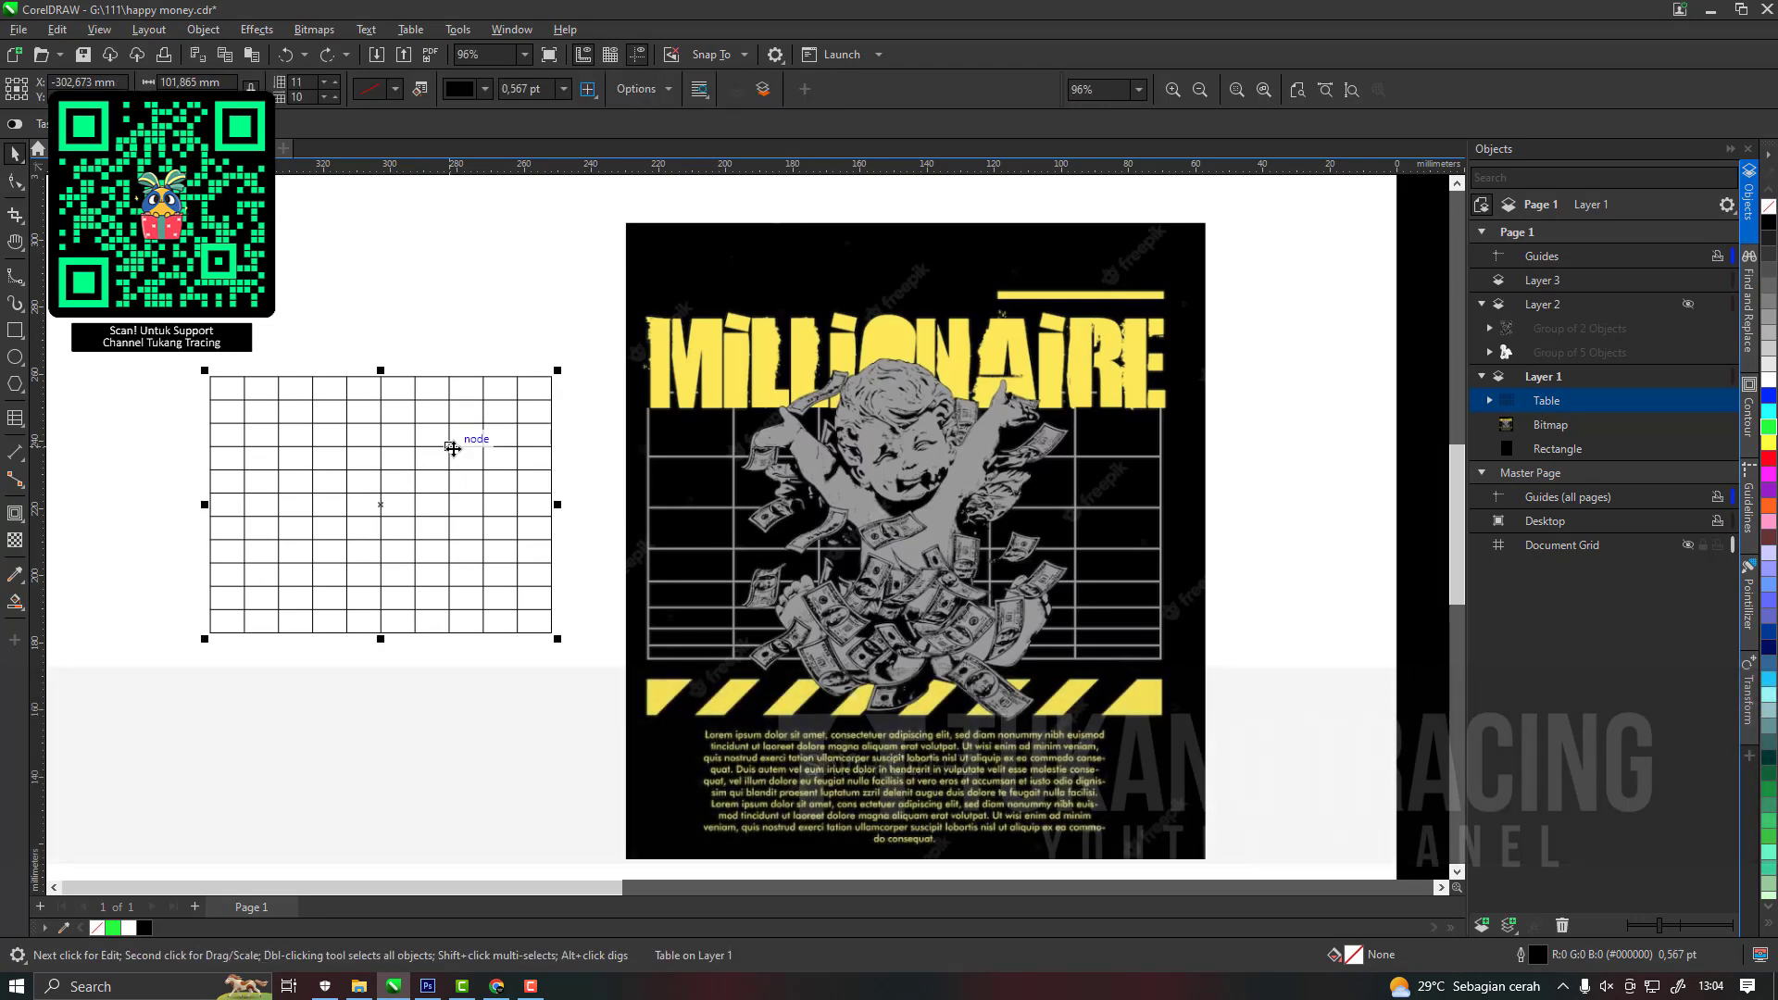
pyautogui.click(1491, 401)
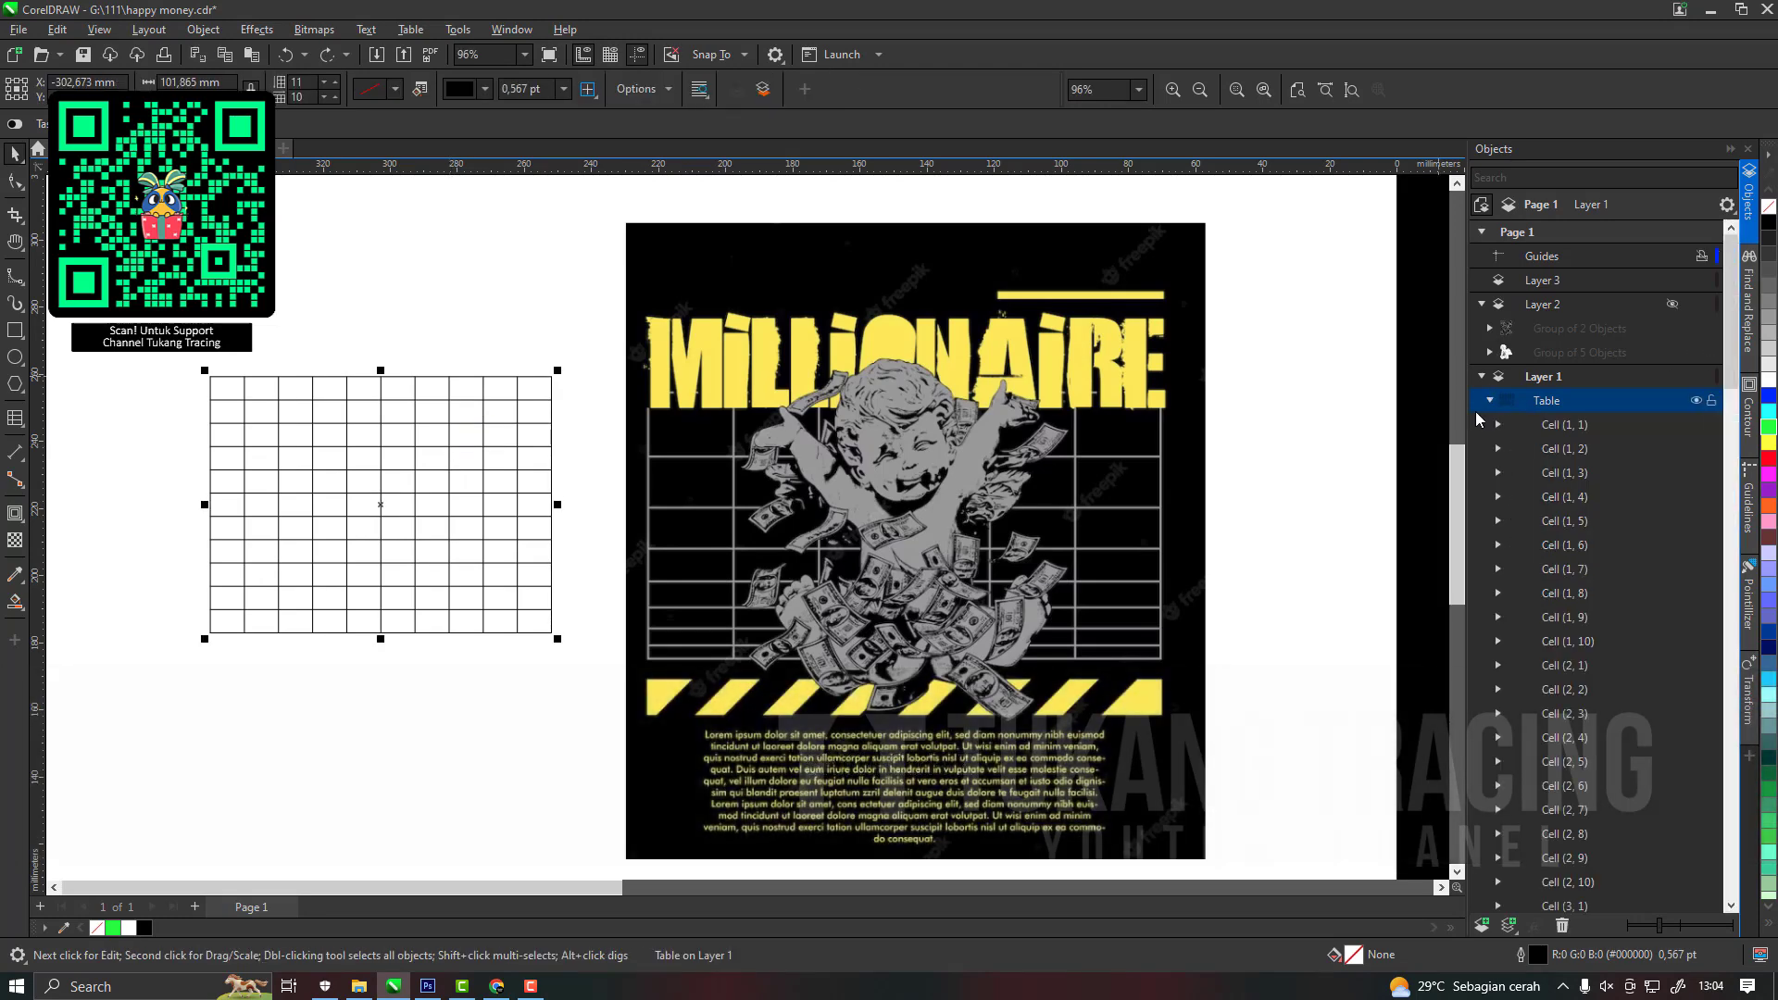
pyautogui.click(1492, 401)
pyautogui.press('ctrl')
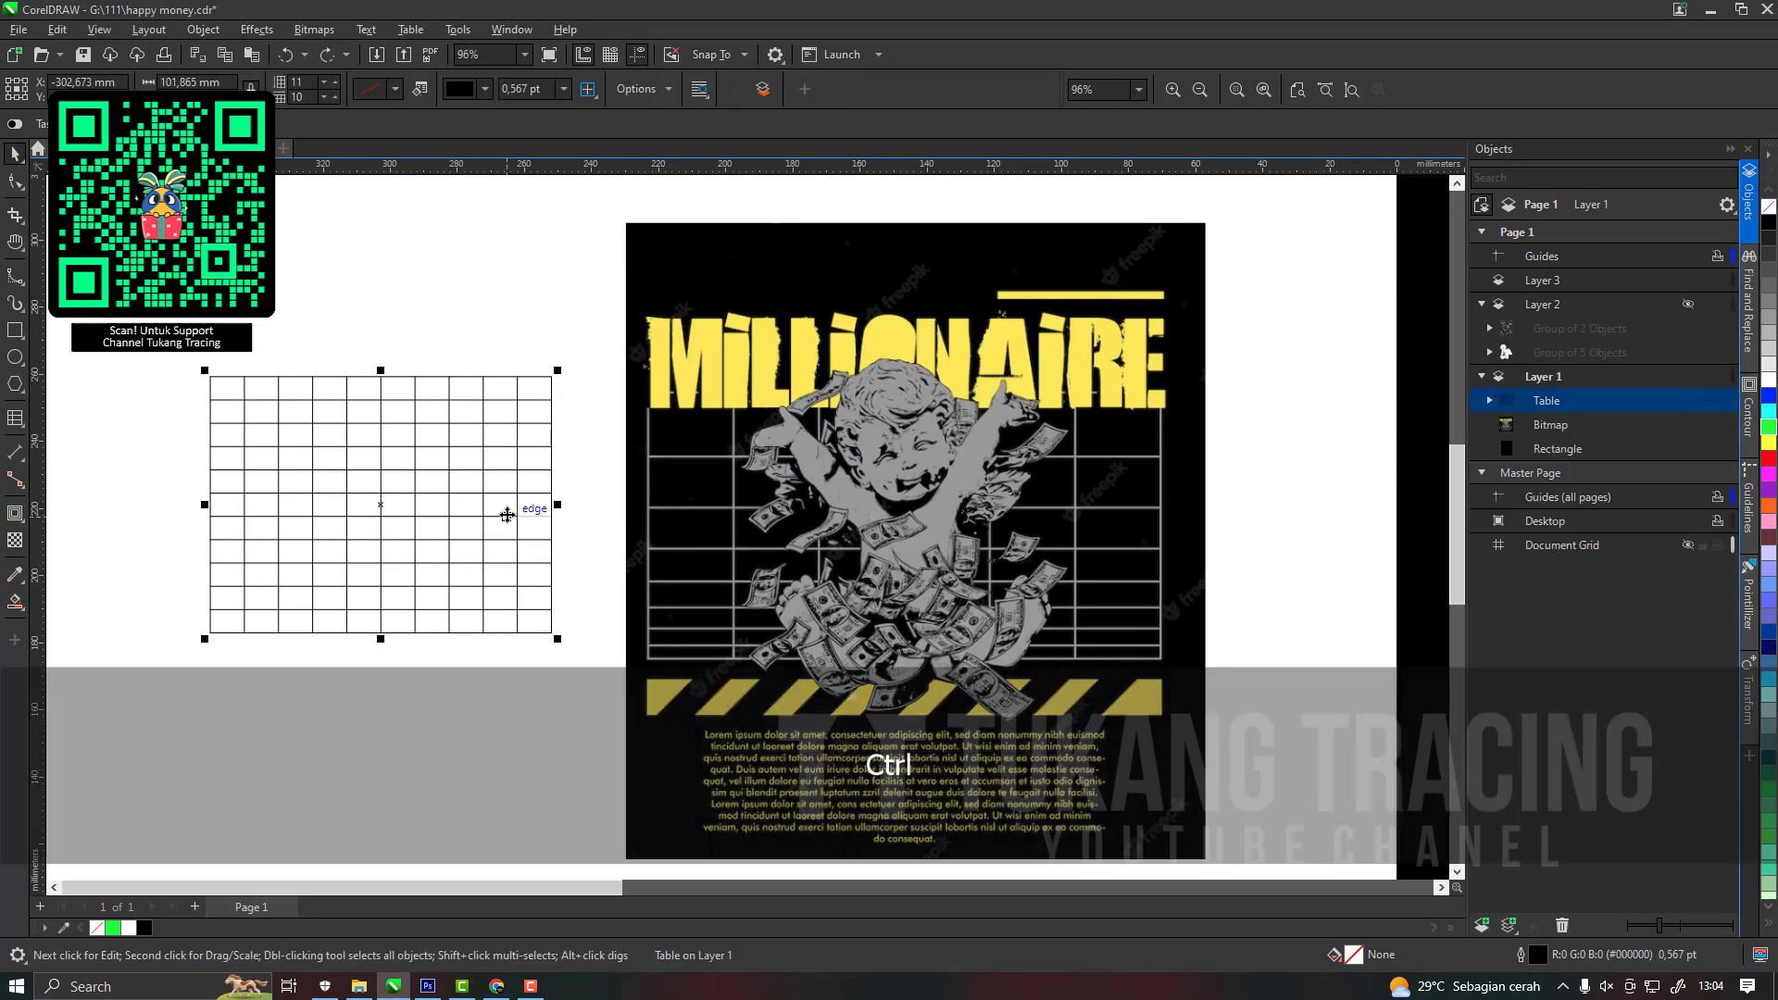
pyautogui.hotkey('ctrl', 'q')
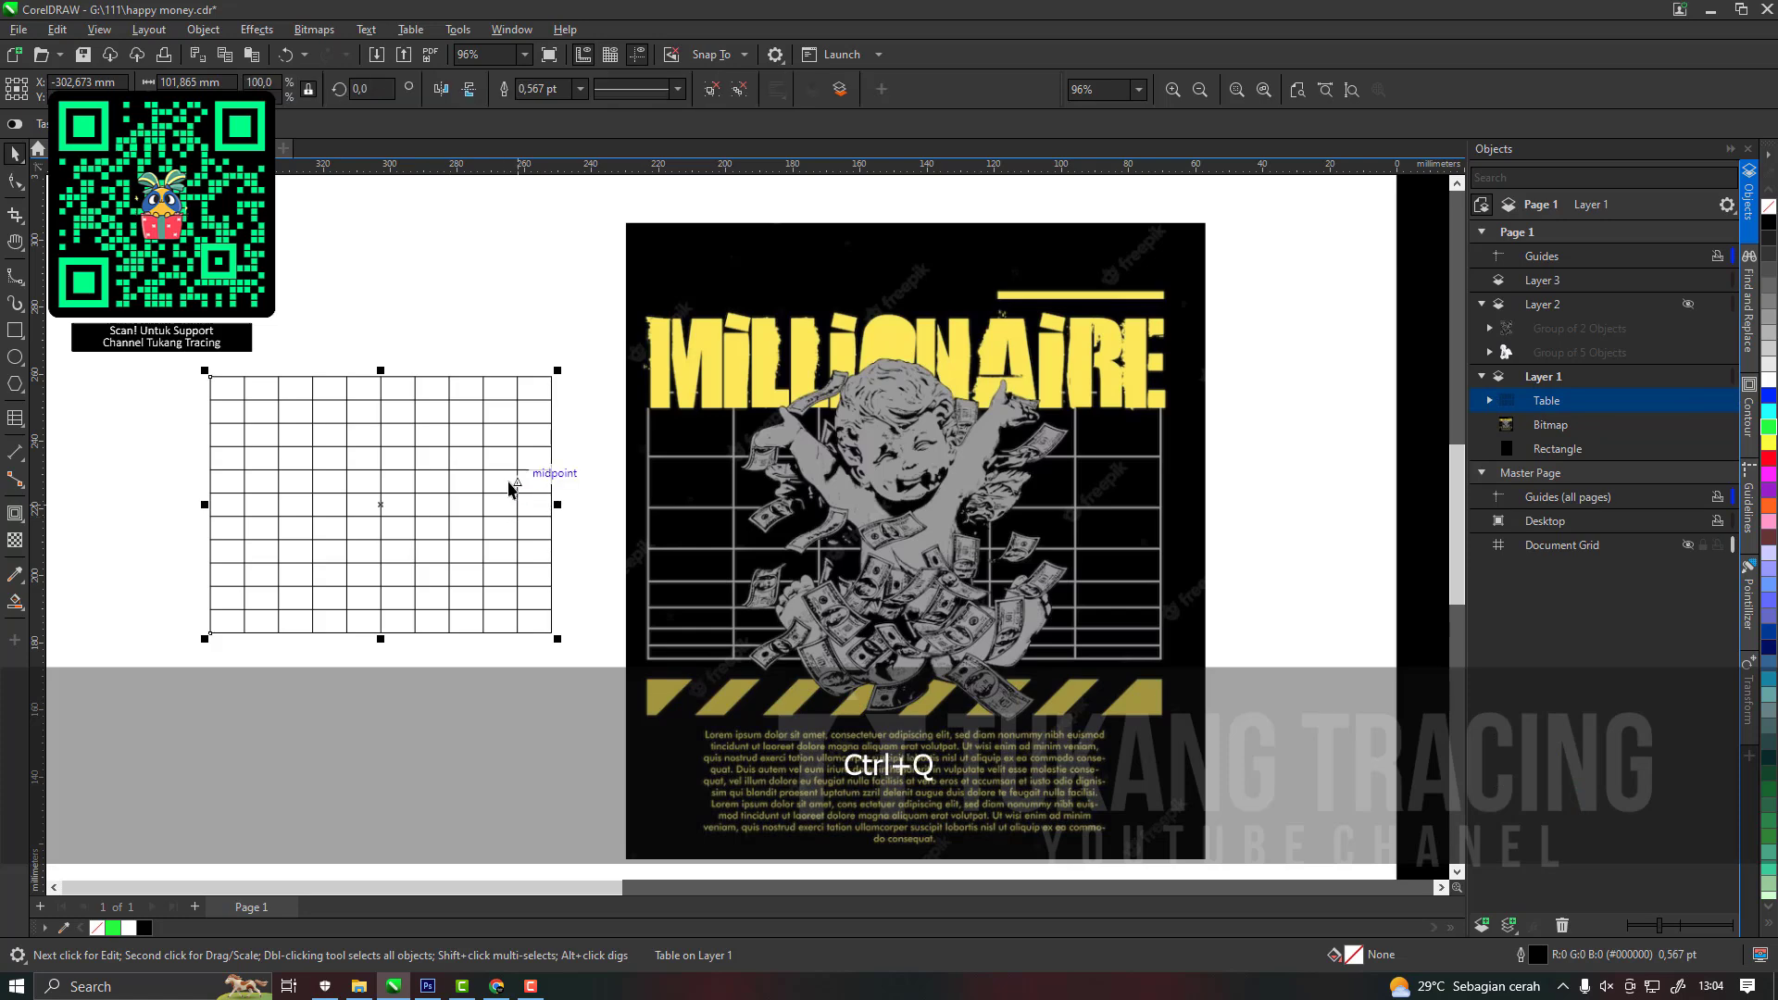
pyautogui.click(733, 95)
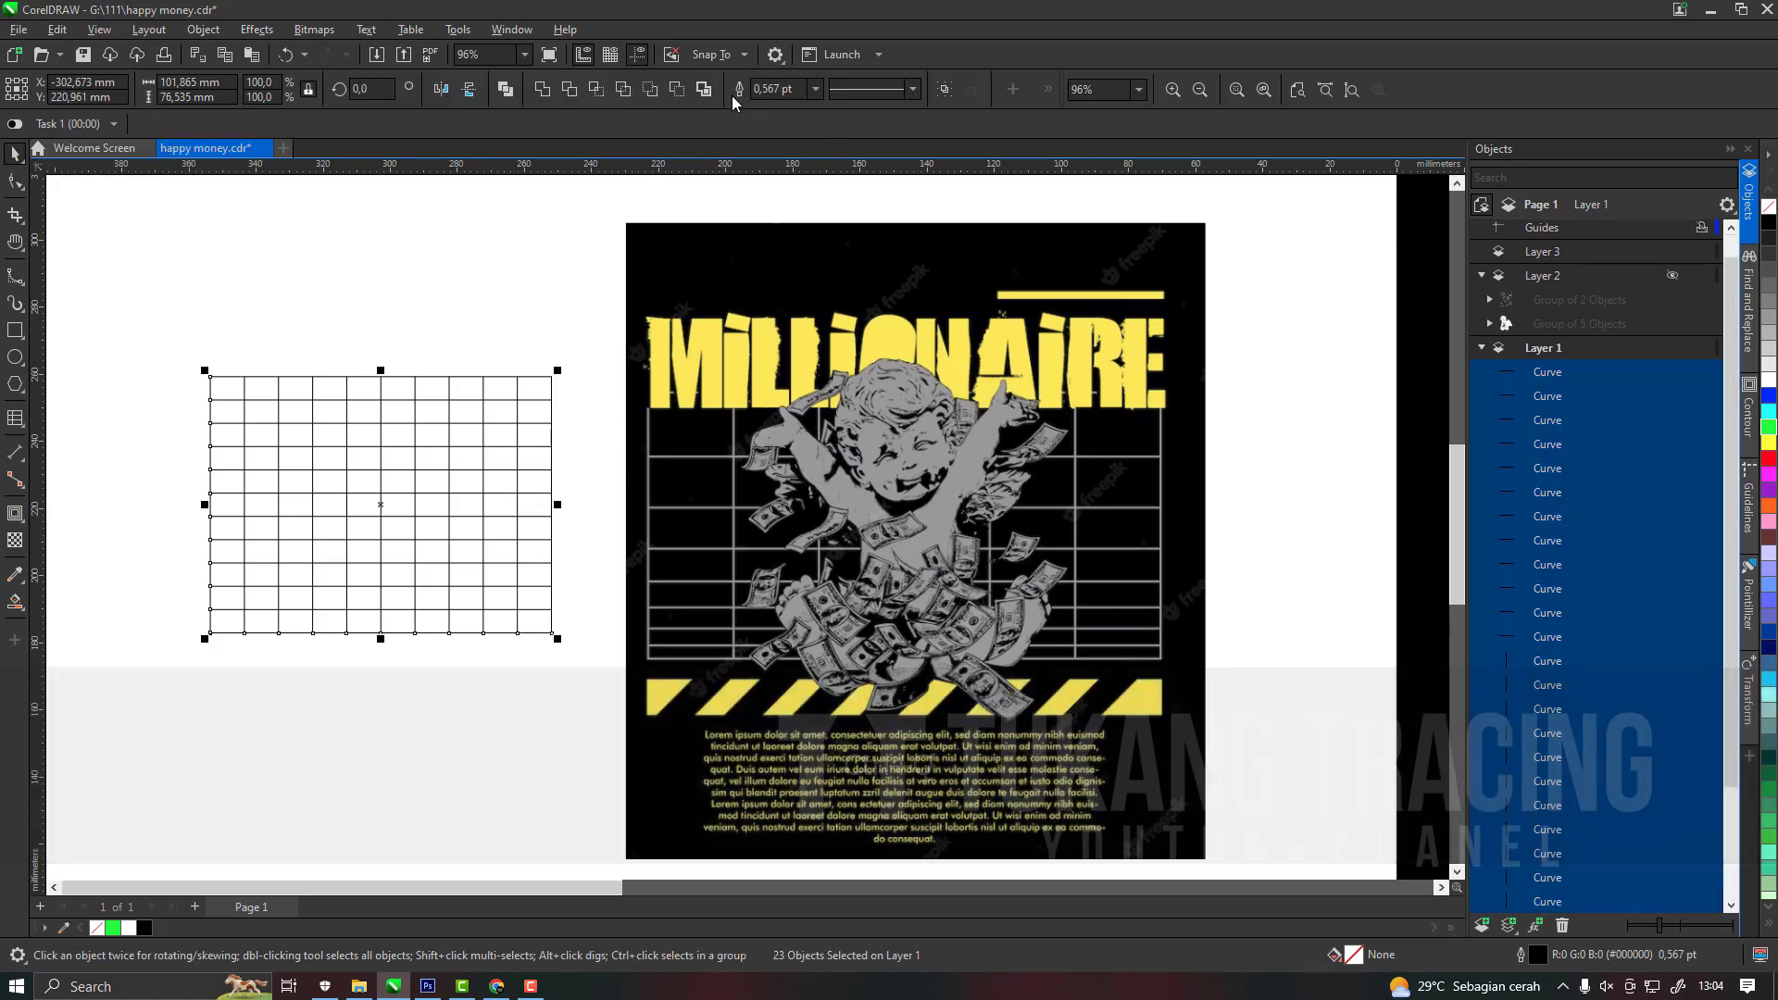
# Set the outline width of all the grid lines to 2.0 pt.
pyautogui.click(816, 89)
pyautogui.click(773, 199)
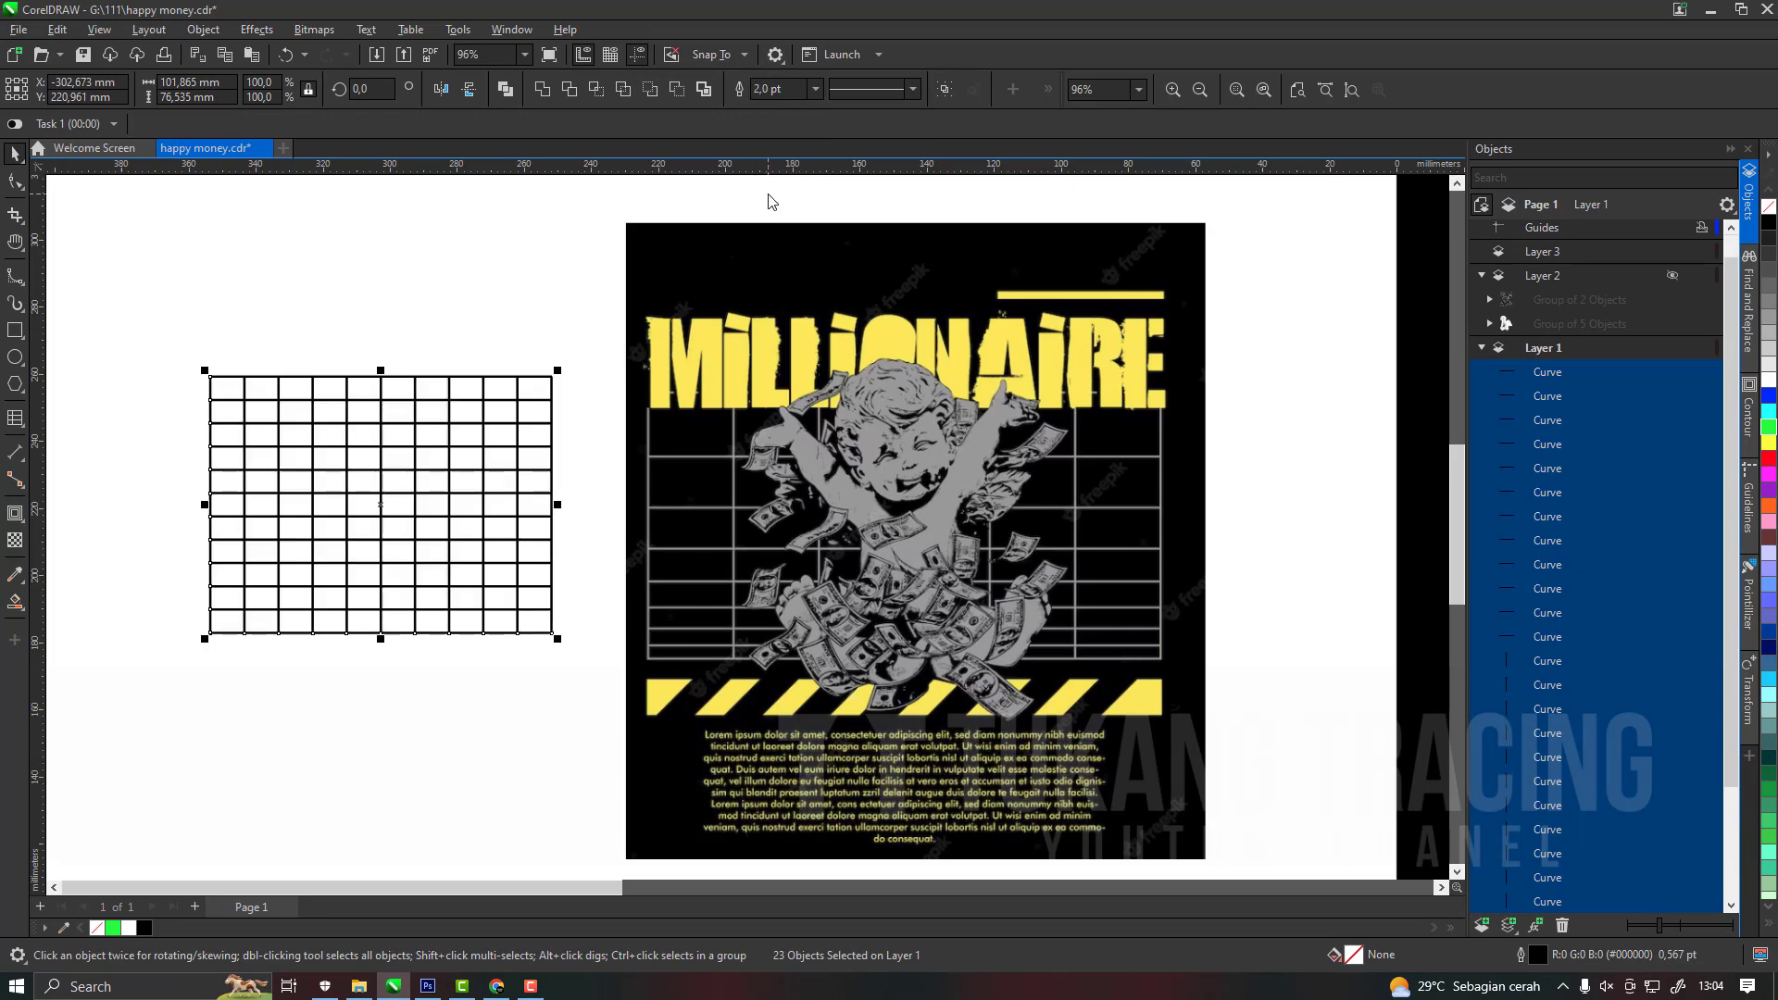
pyautogui.scroll(5, 533, 491)
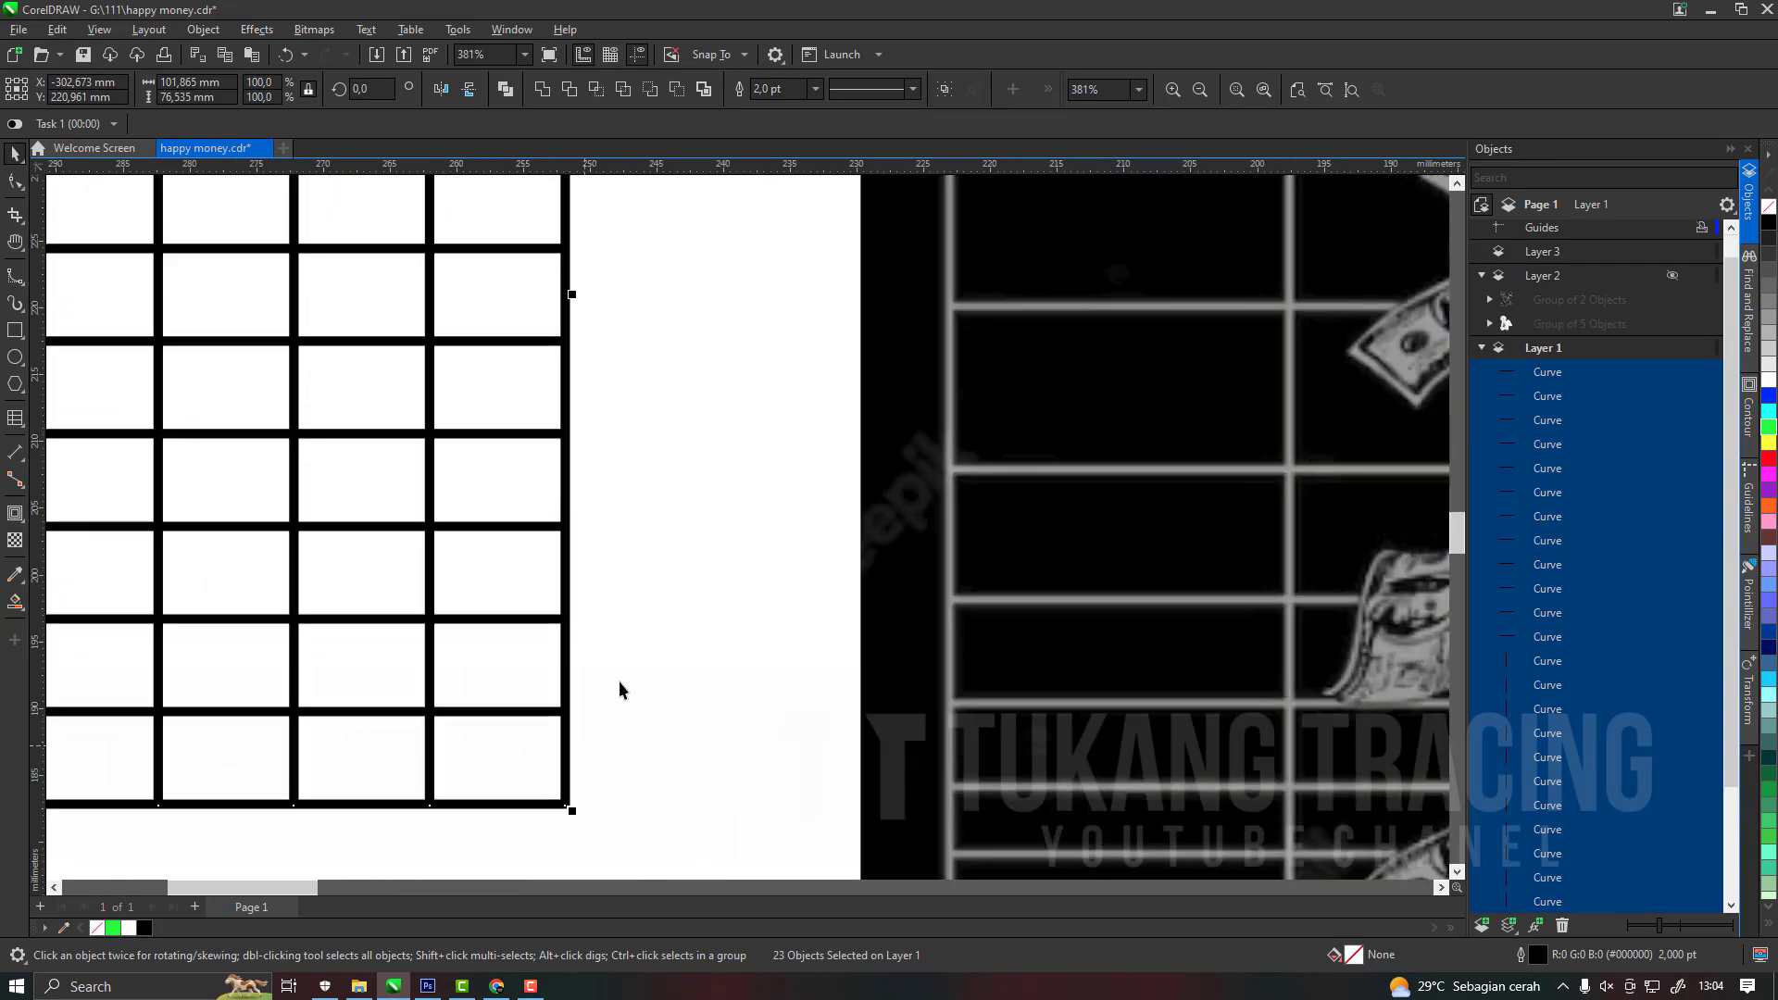
pyautogui.scroll(-3, 612, 681)
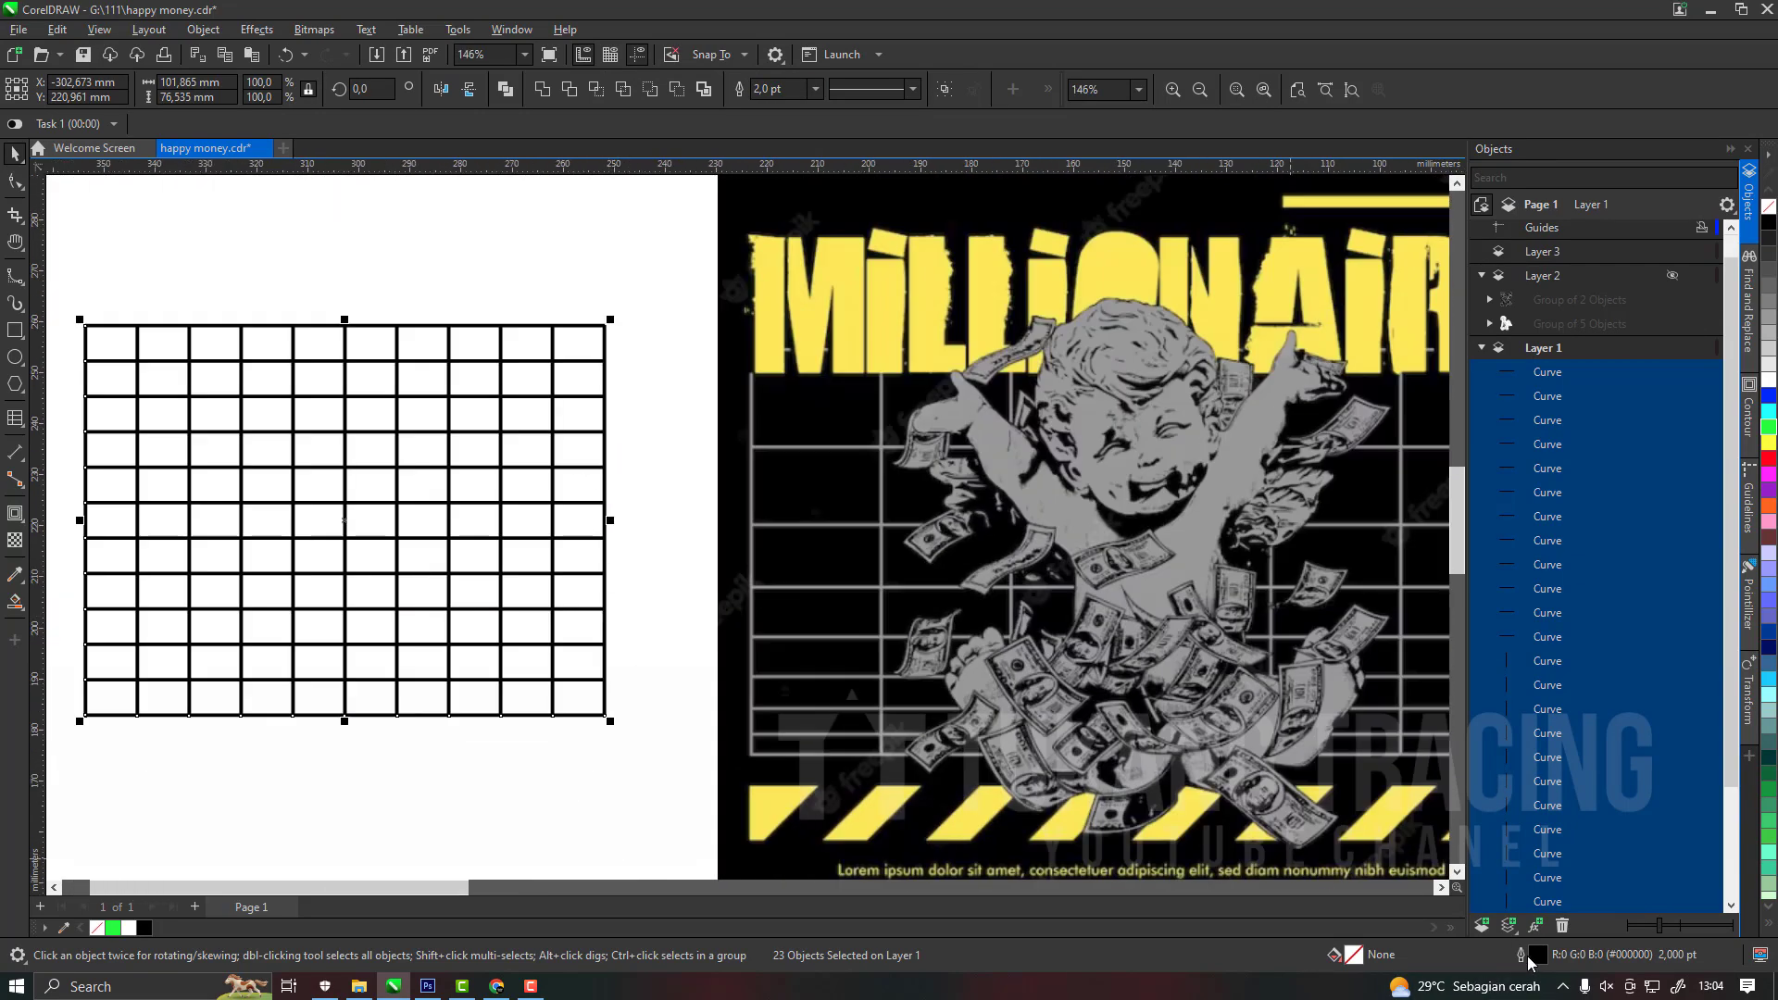
# Give the grid lines round line caps in the Outline Pen settings.
pyautogui.doubleClick(1555, 957)
pyautogui.click(748, 558)
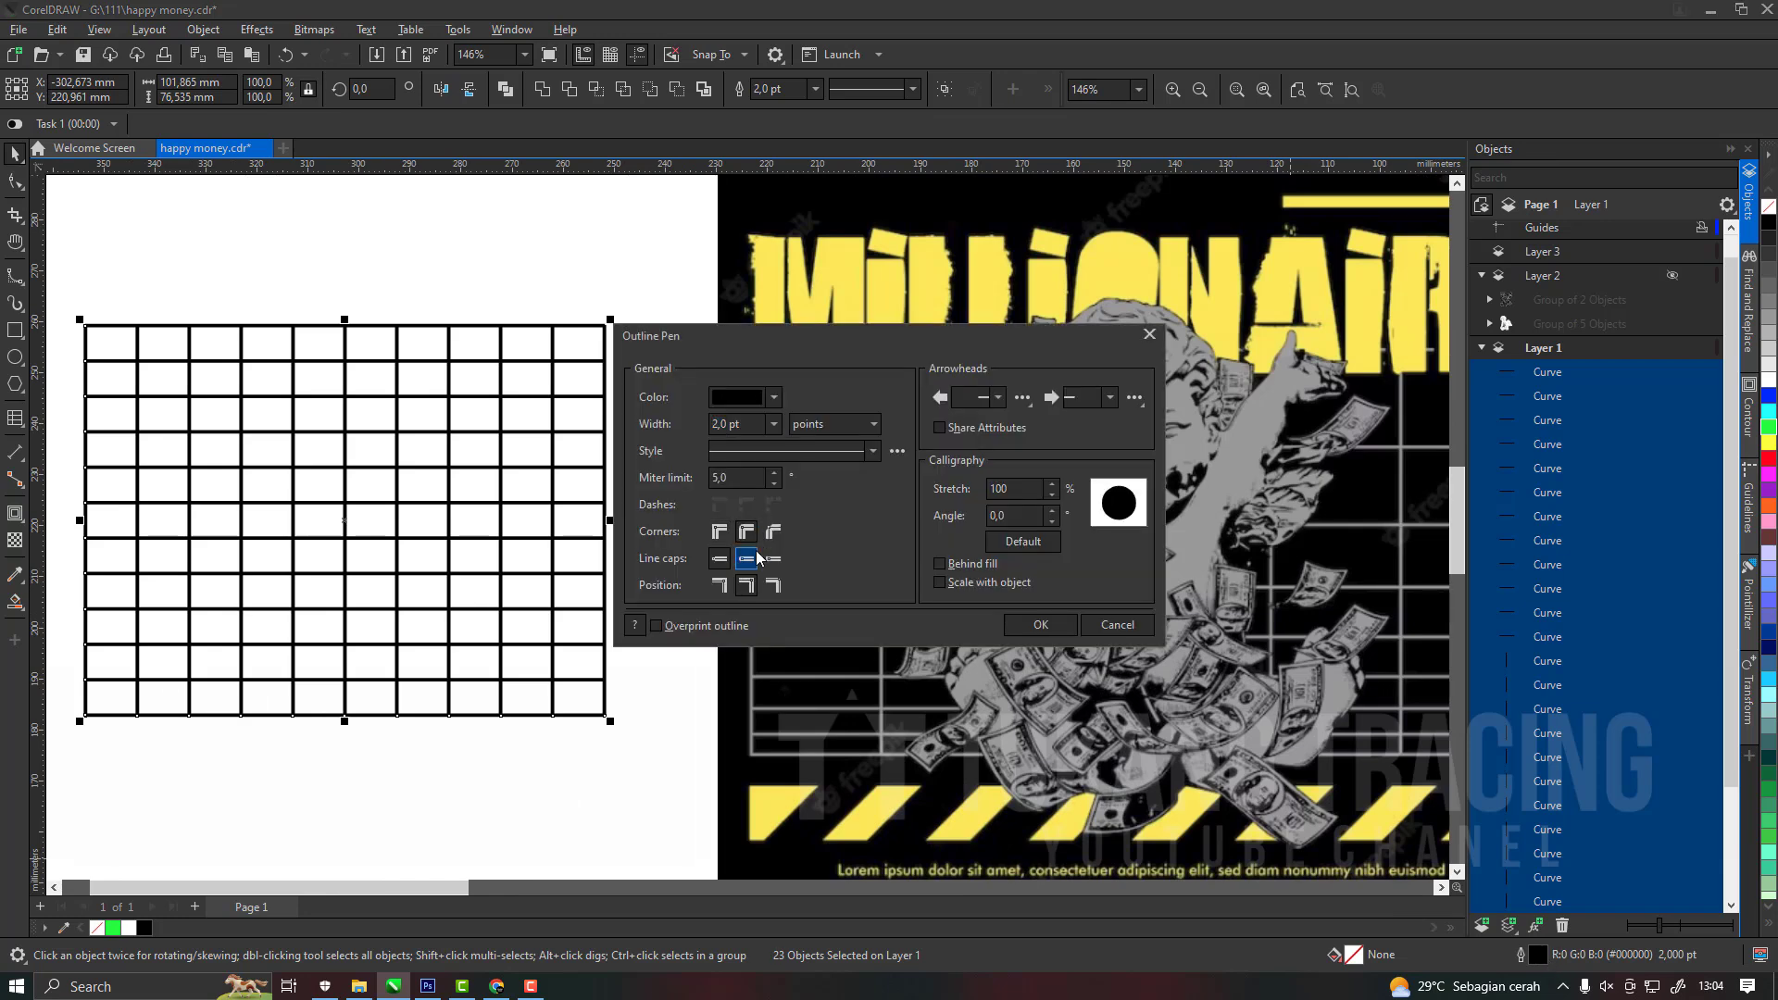
pyautogui.click(1051, 619)
pyautogui.scroll(5, 697, 741)
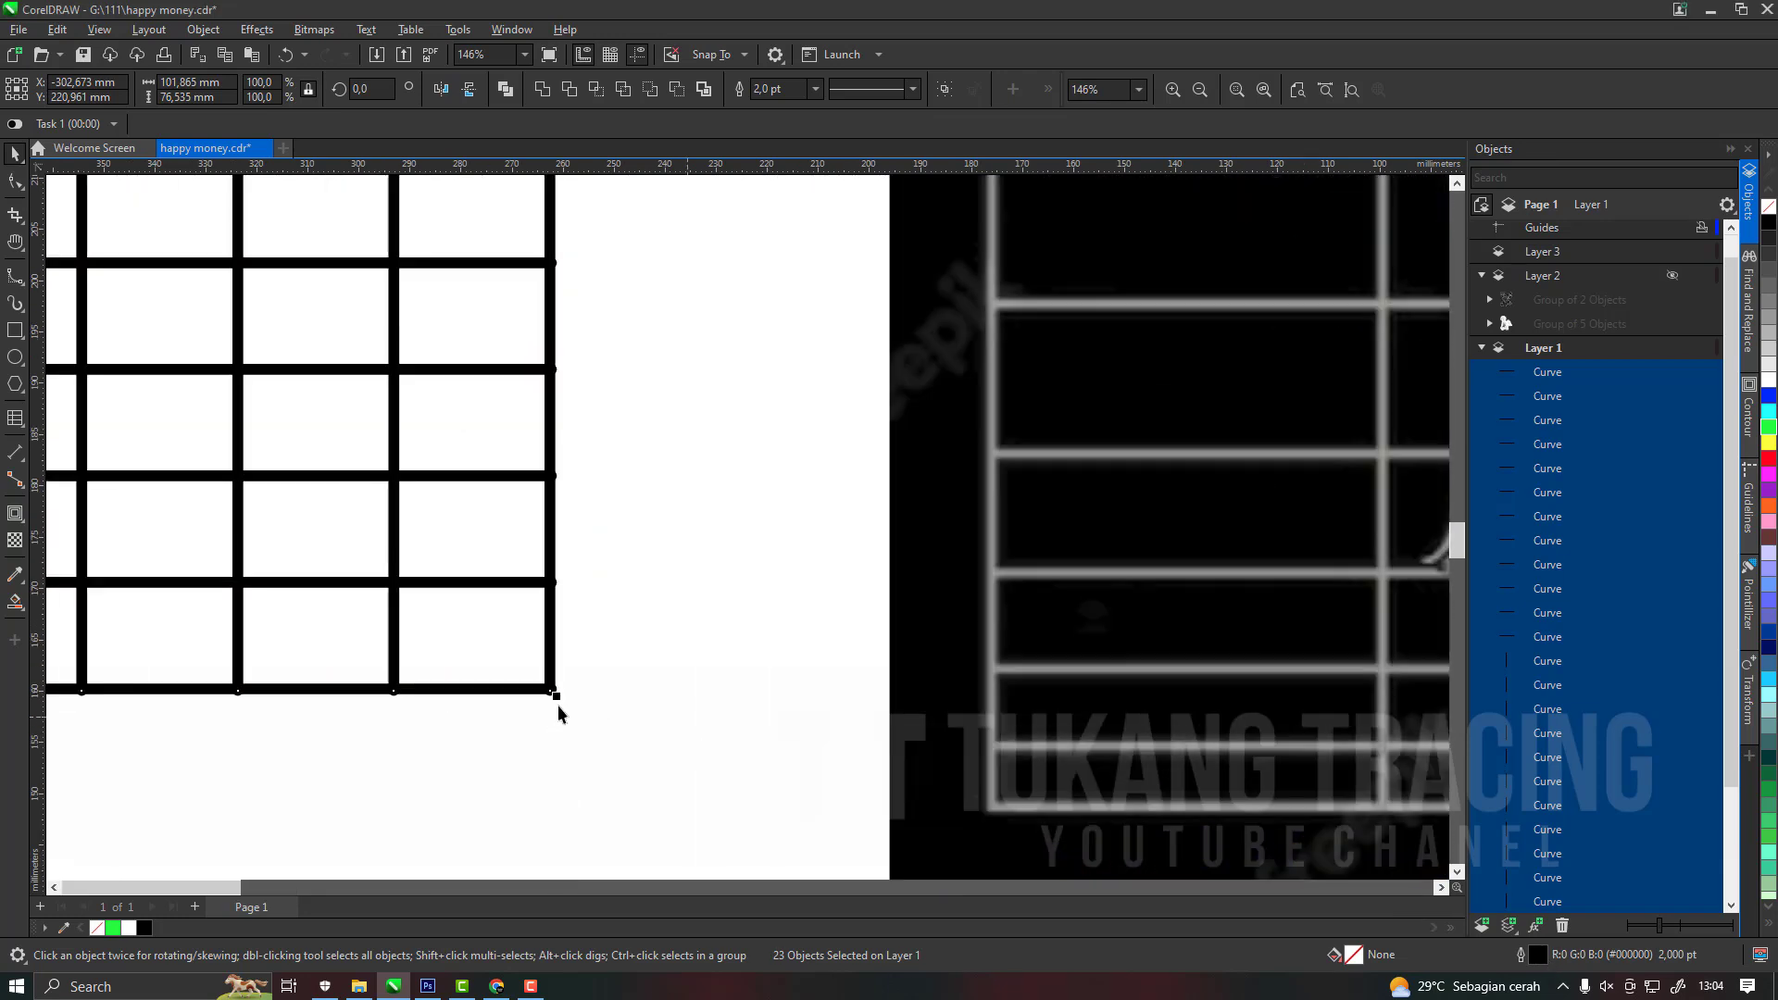
pyautogui.scroll(-5, 713, 658)
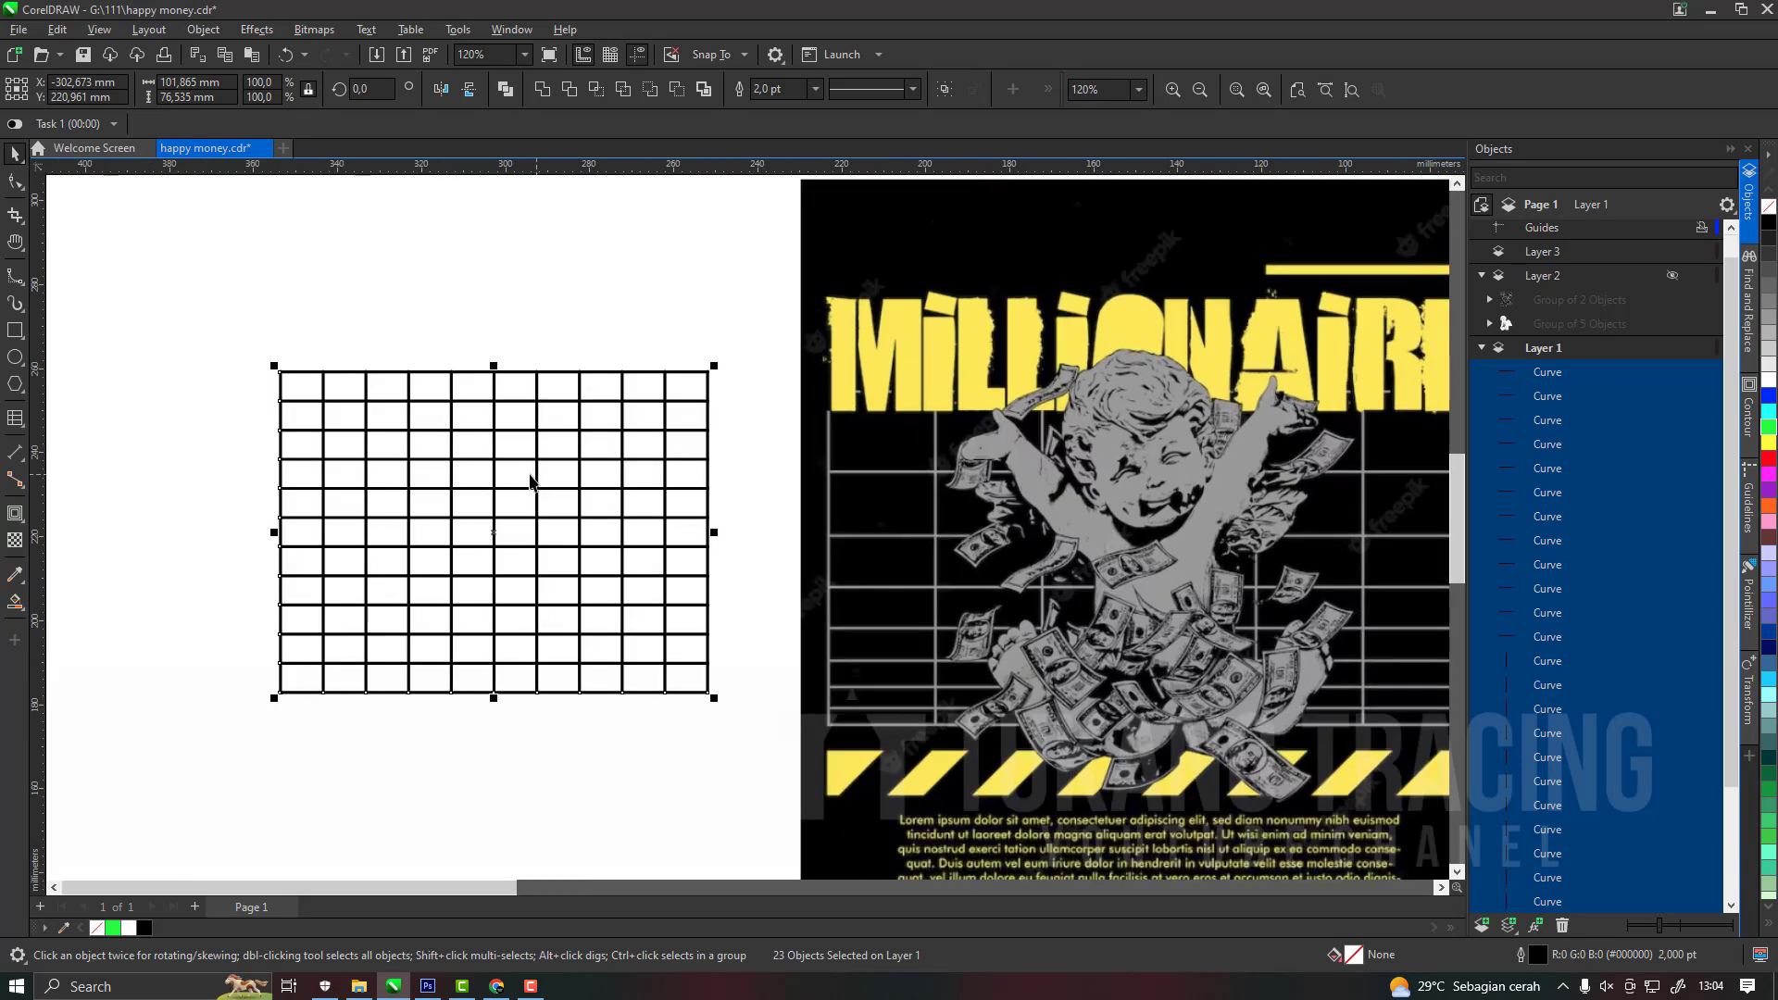
# Convert the grid lines' outlines to objects and group them.
pyautogui.scroll(3, 597, 417)
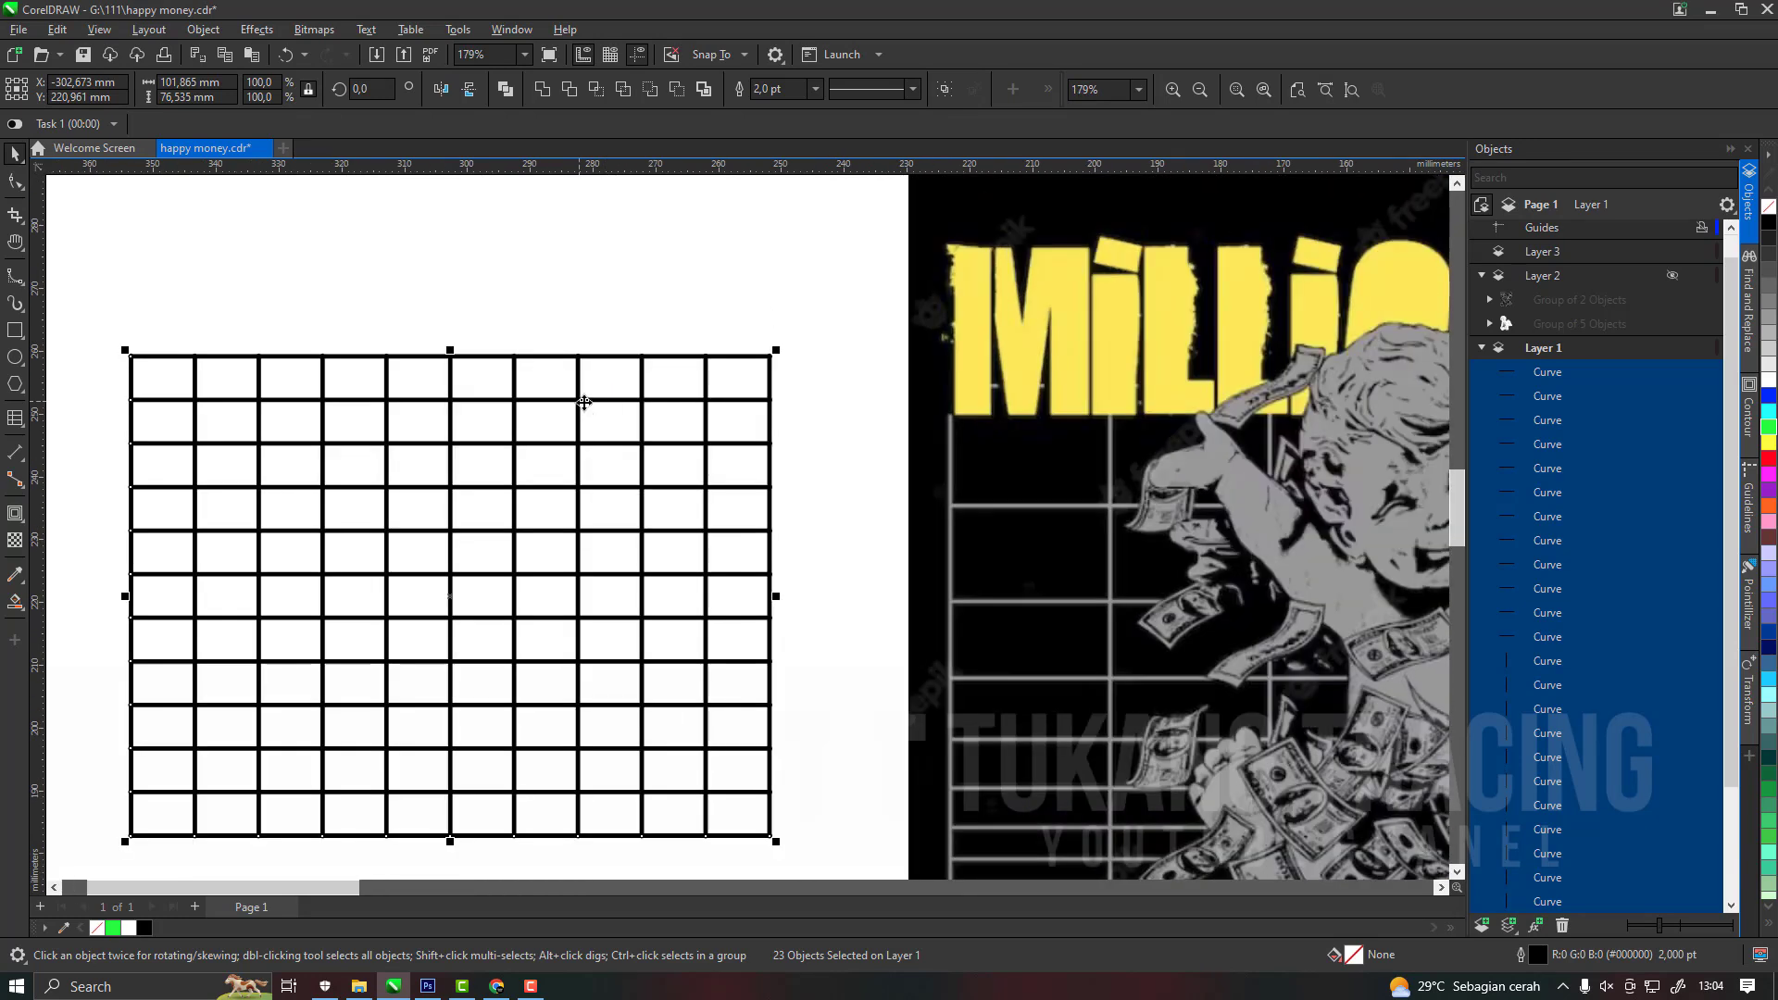
pyautogui.scroll(-2, 815, 408)
pyautogui.scroll(2, 787, 561)
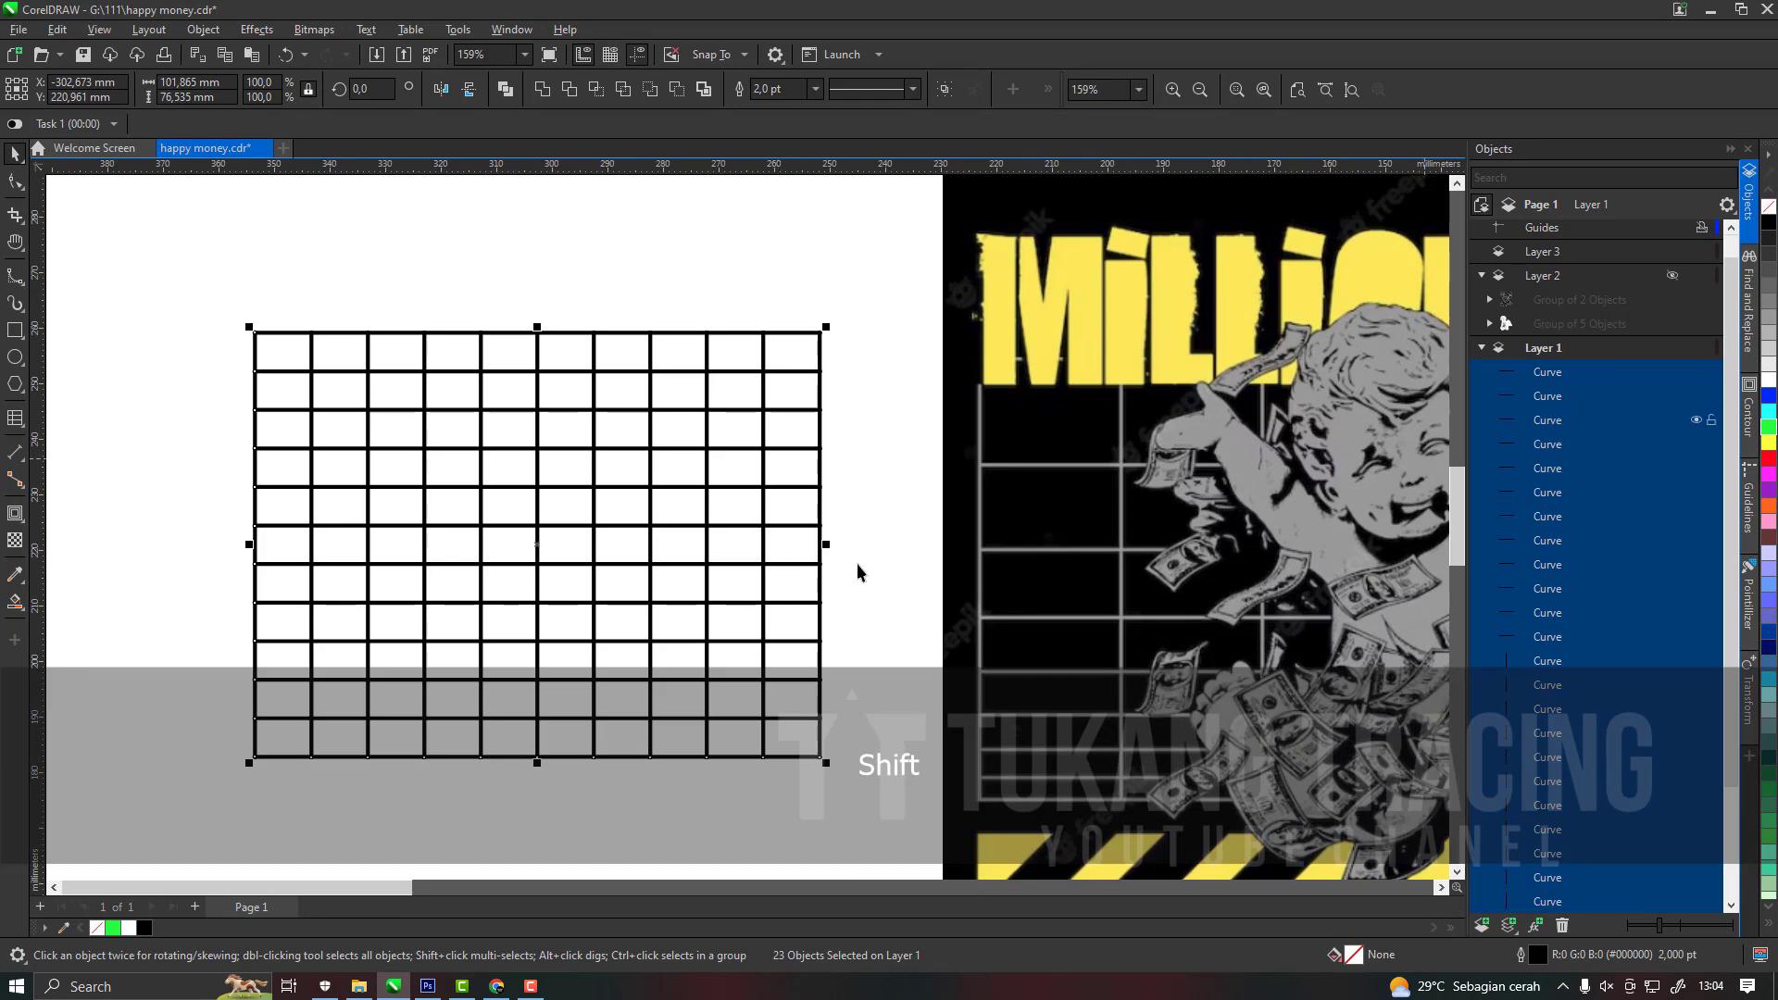
pyautogui.hotkey('ctrl', 'shift', 'q')
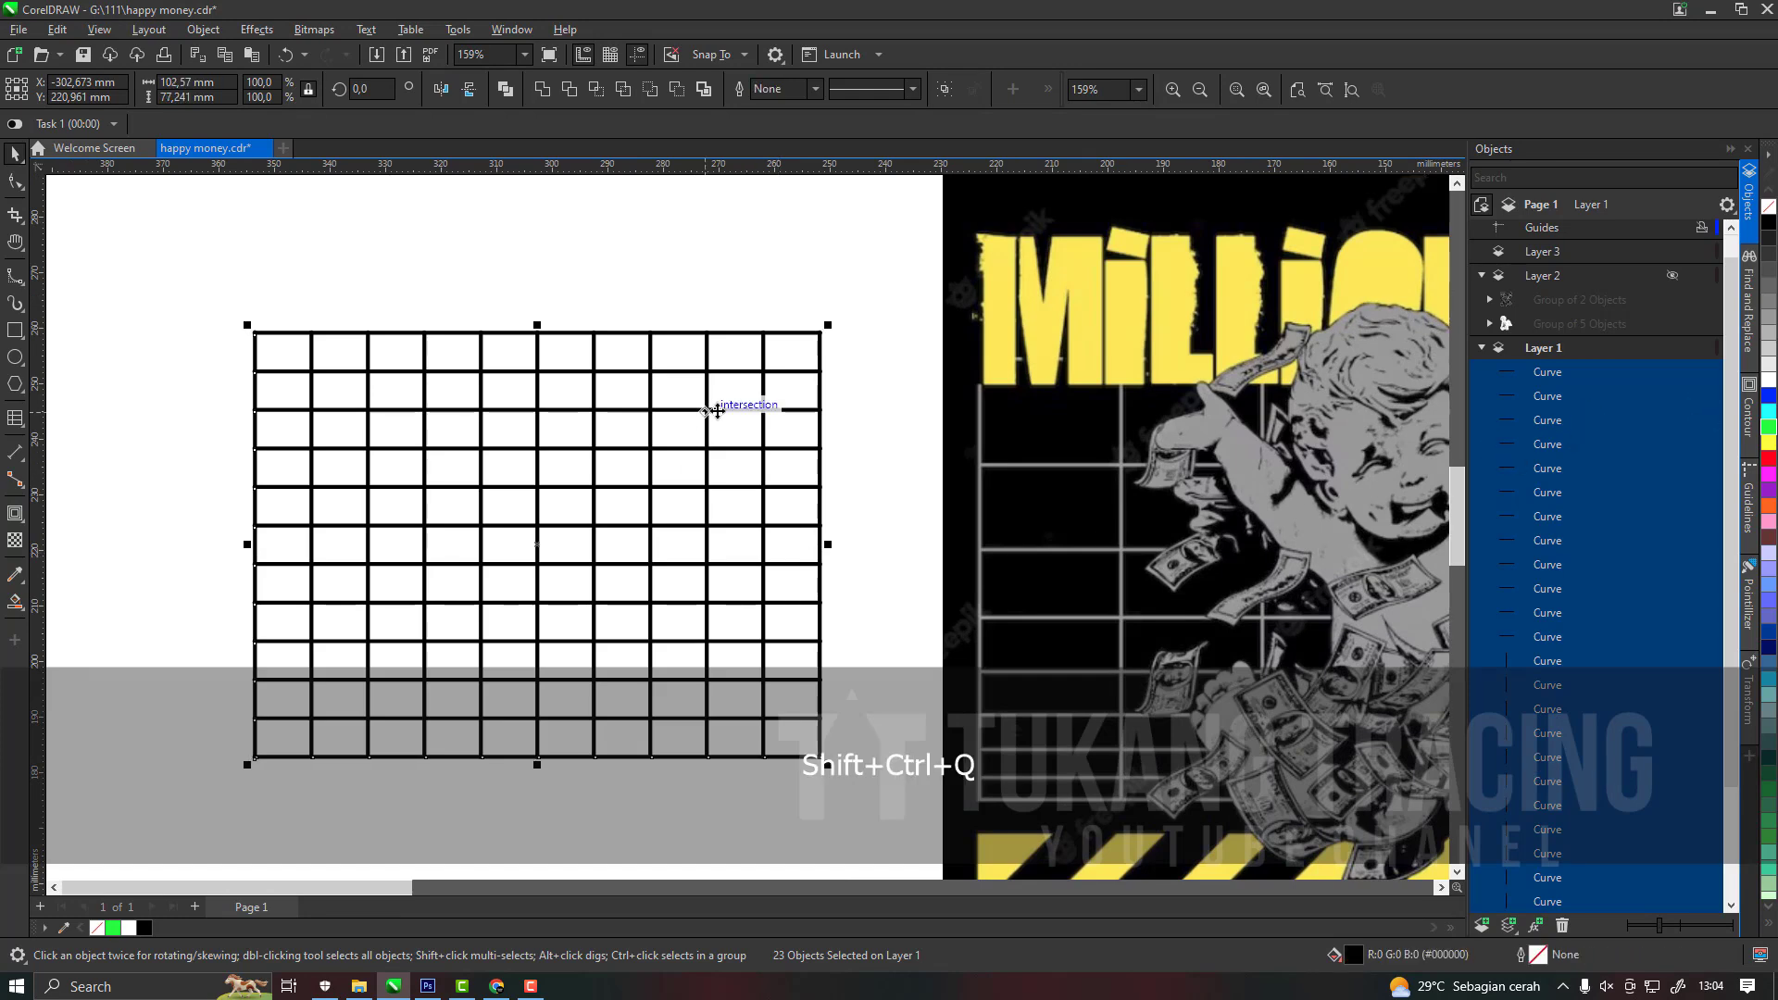
pyautogui.hotkey('ctrl', 'g')
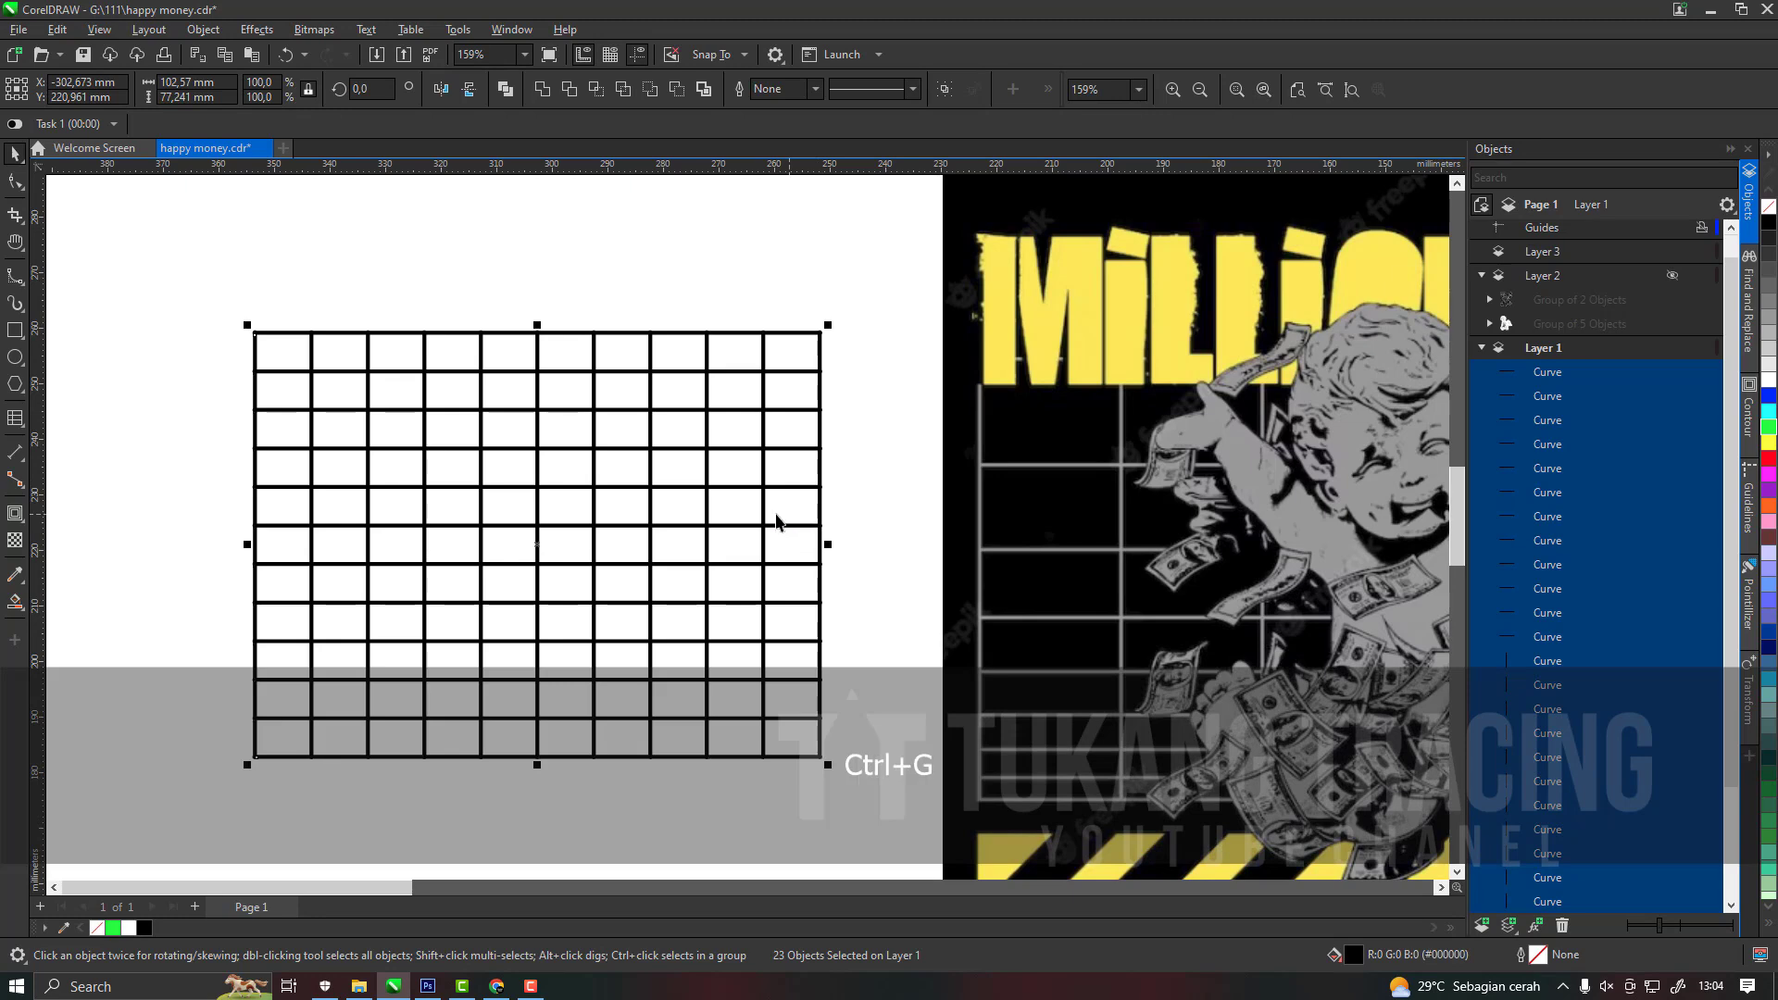
# Place the grid group on the black page at about 215 × 162 mm and make Layer 2 visible again.
pyautogui.scroll(-4, 769, 500)
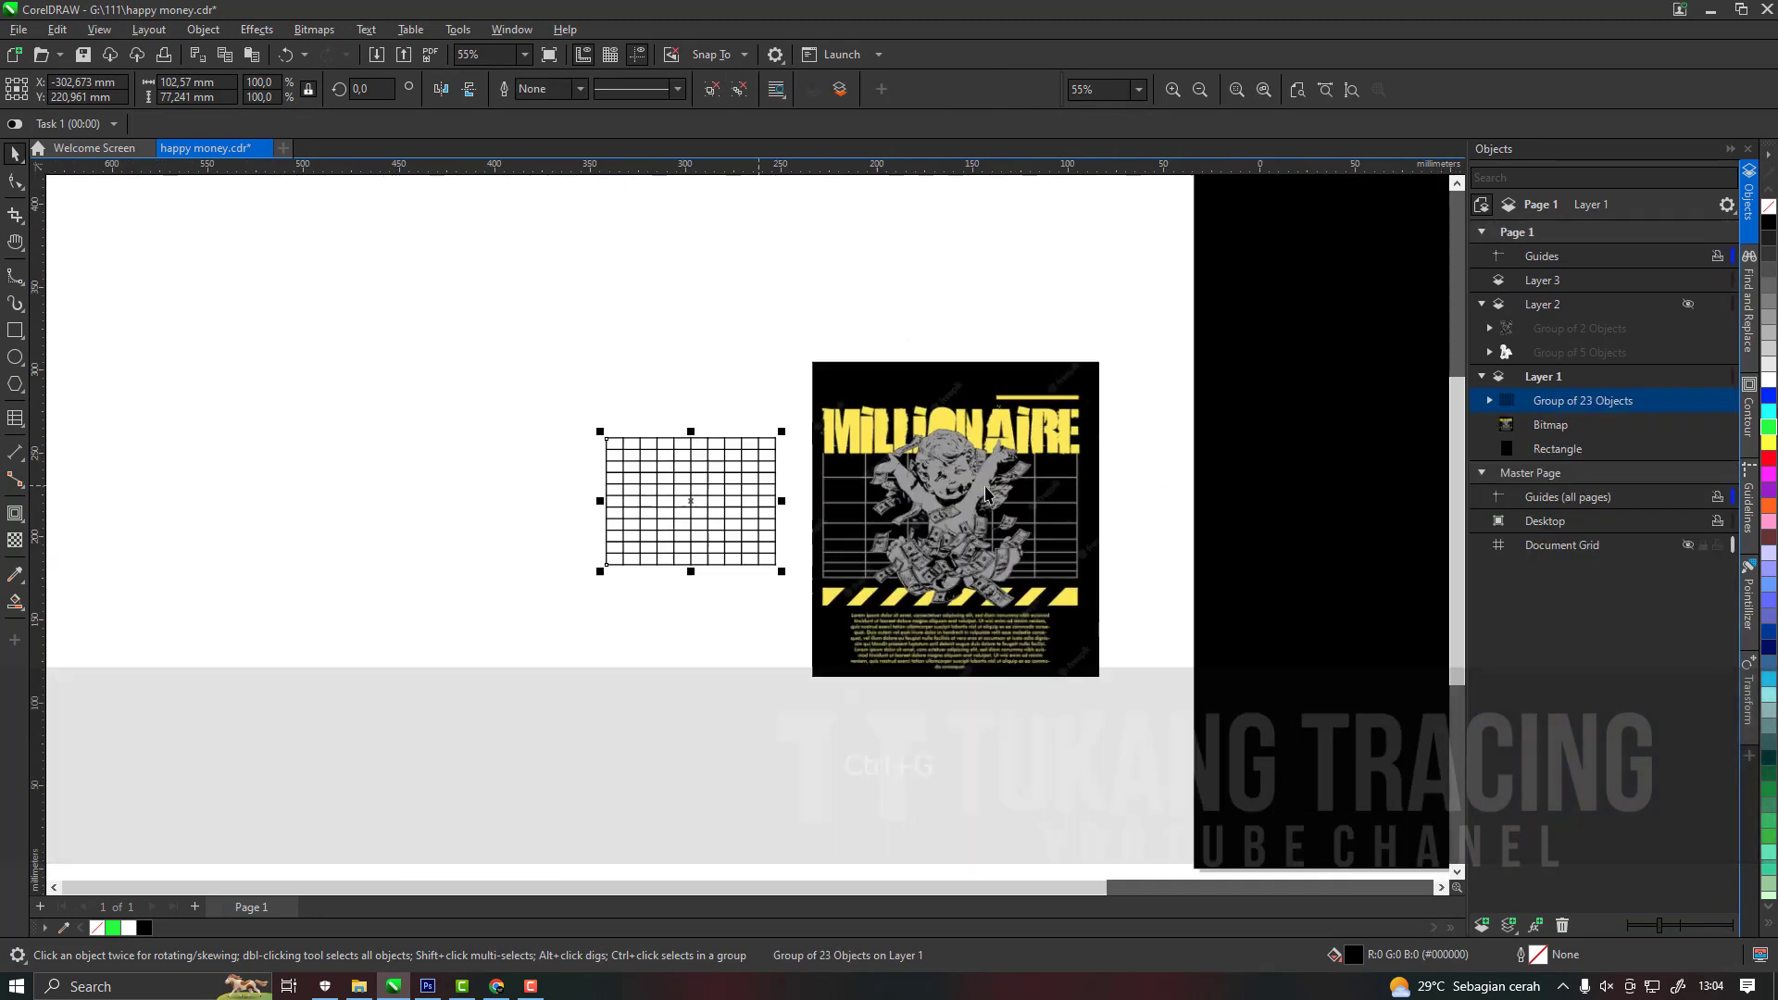
pyautogui.click(986, 496)
pyautogui.moveTo(695, 511); pyautogui.dragTo(1132, 564)
pyautogui.scroll(-2, 1069, 511)
pyautogui.scroll(2, 1008, 535)
pyautogui.scroll(2, 1192, 529)
pyautogui.click(1688, 304)
pyautogui.scroll(2, 1139, 435)
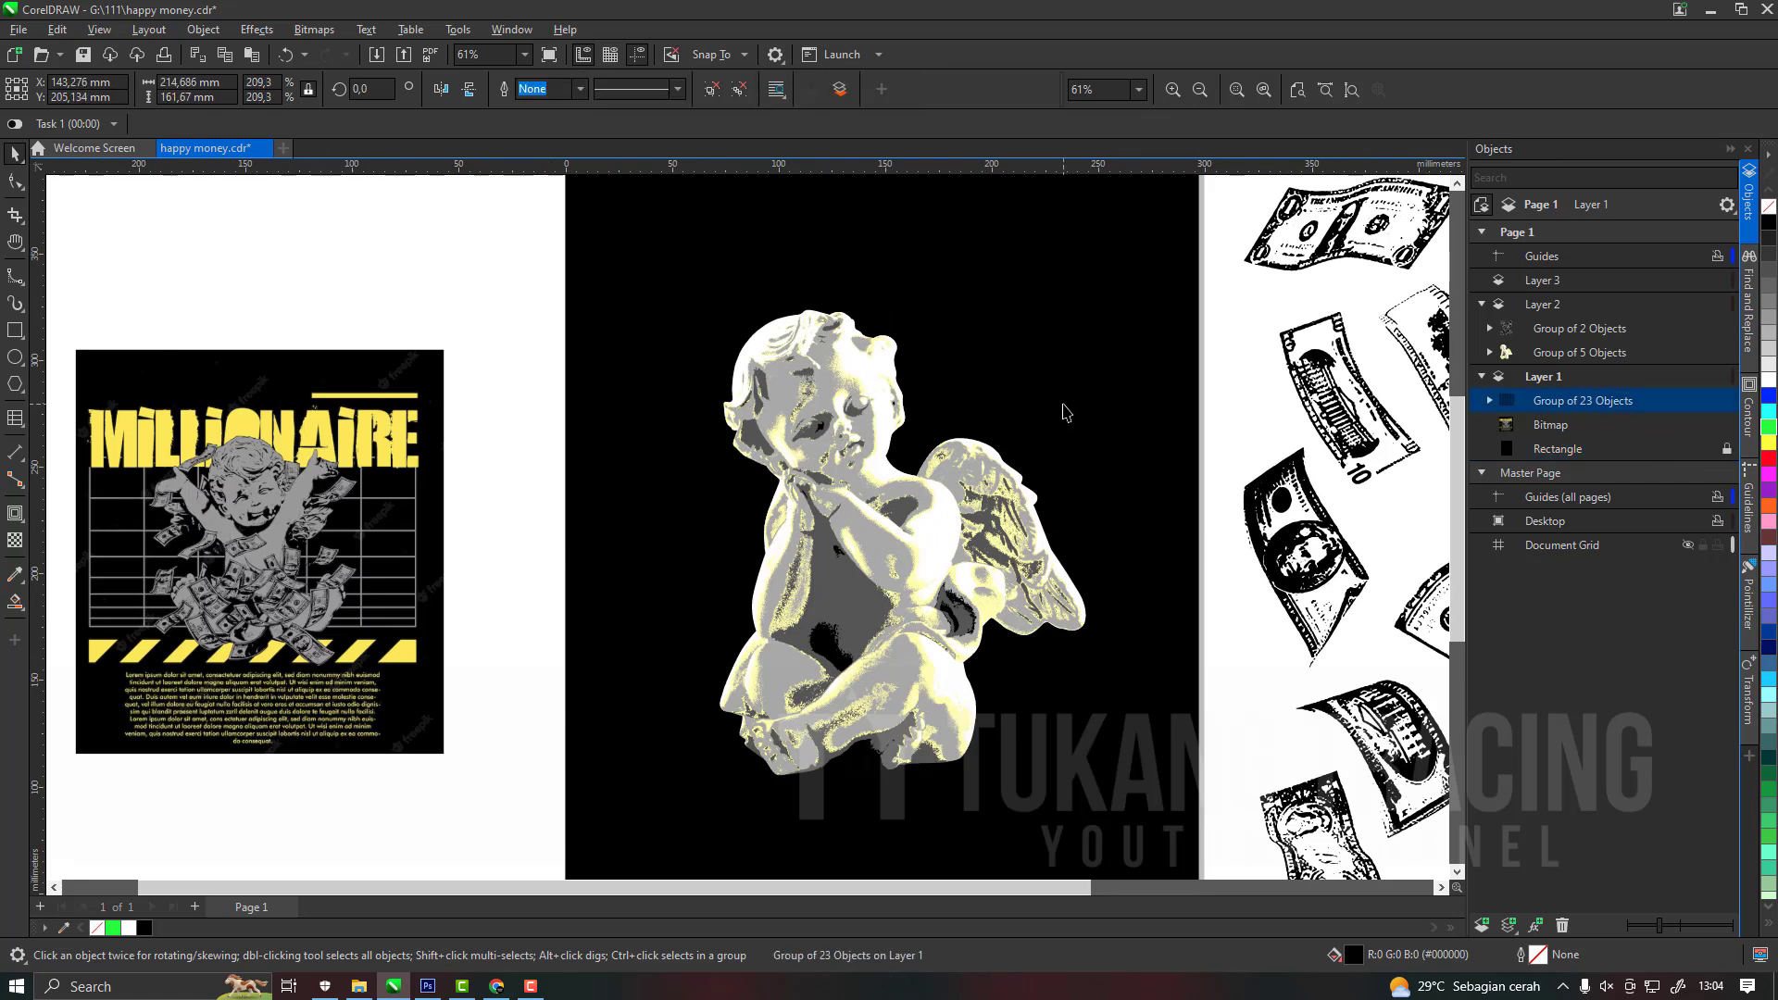
# Recolour the grid with the dark gray sampled from the cherub and shift it slightly upward behind the figure.
pyautogui.click(977, 412)
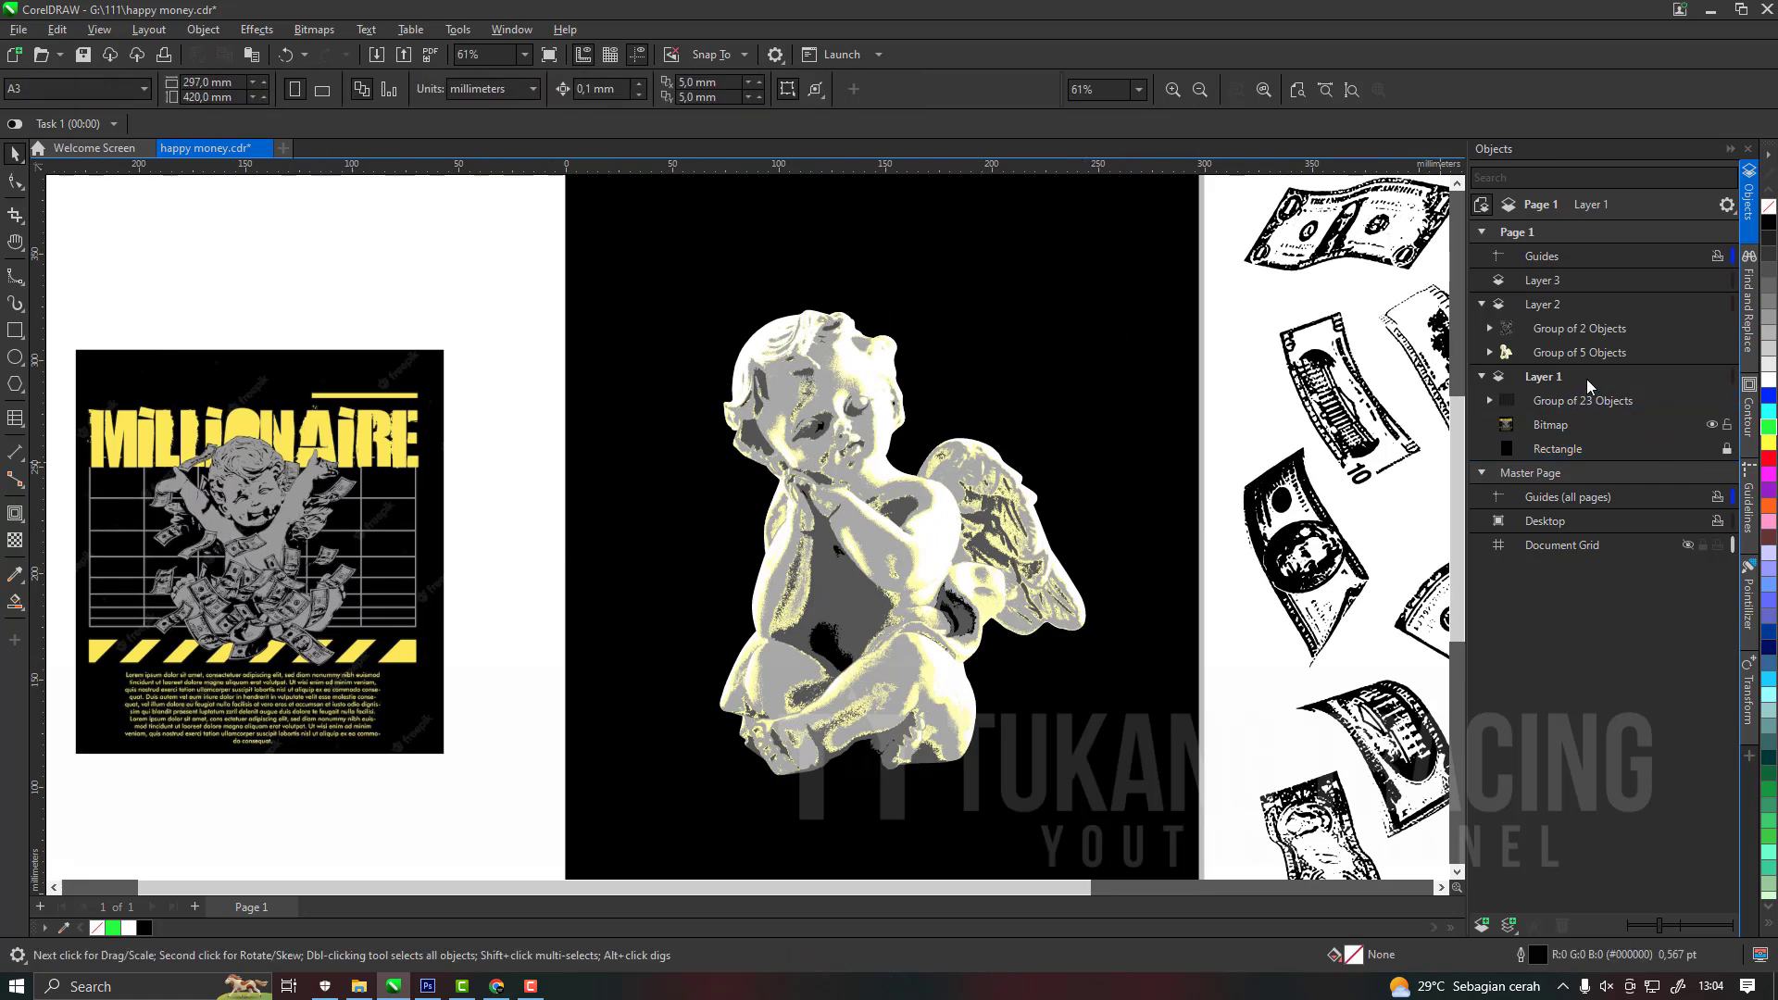
pyautogui.click(67, 927)
pyautogui.click(822, 603)
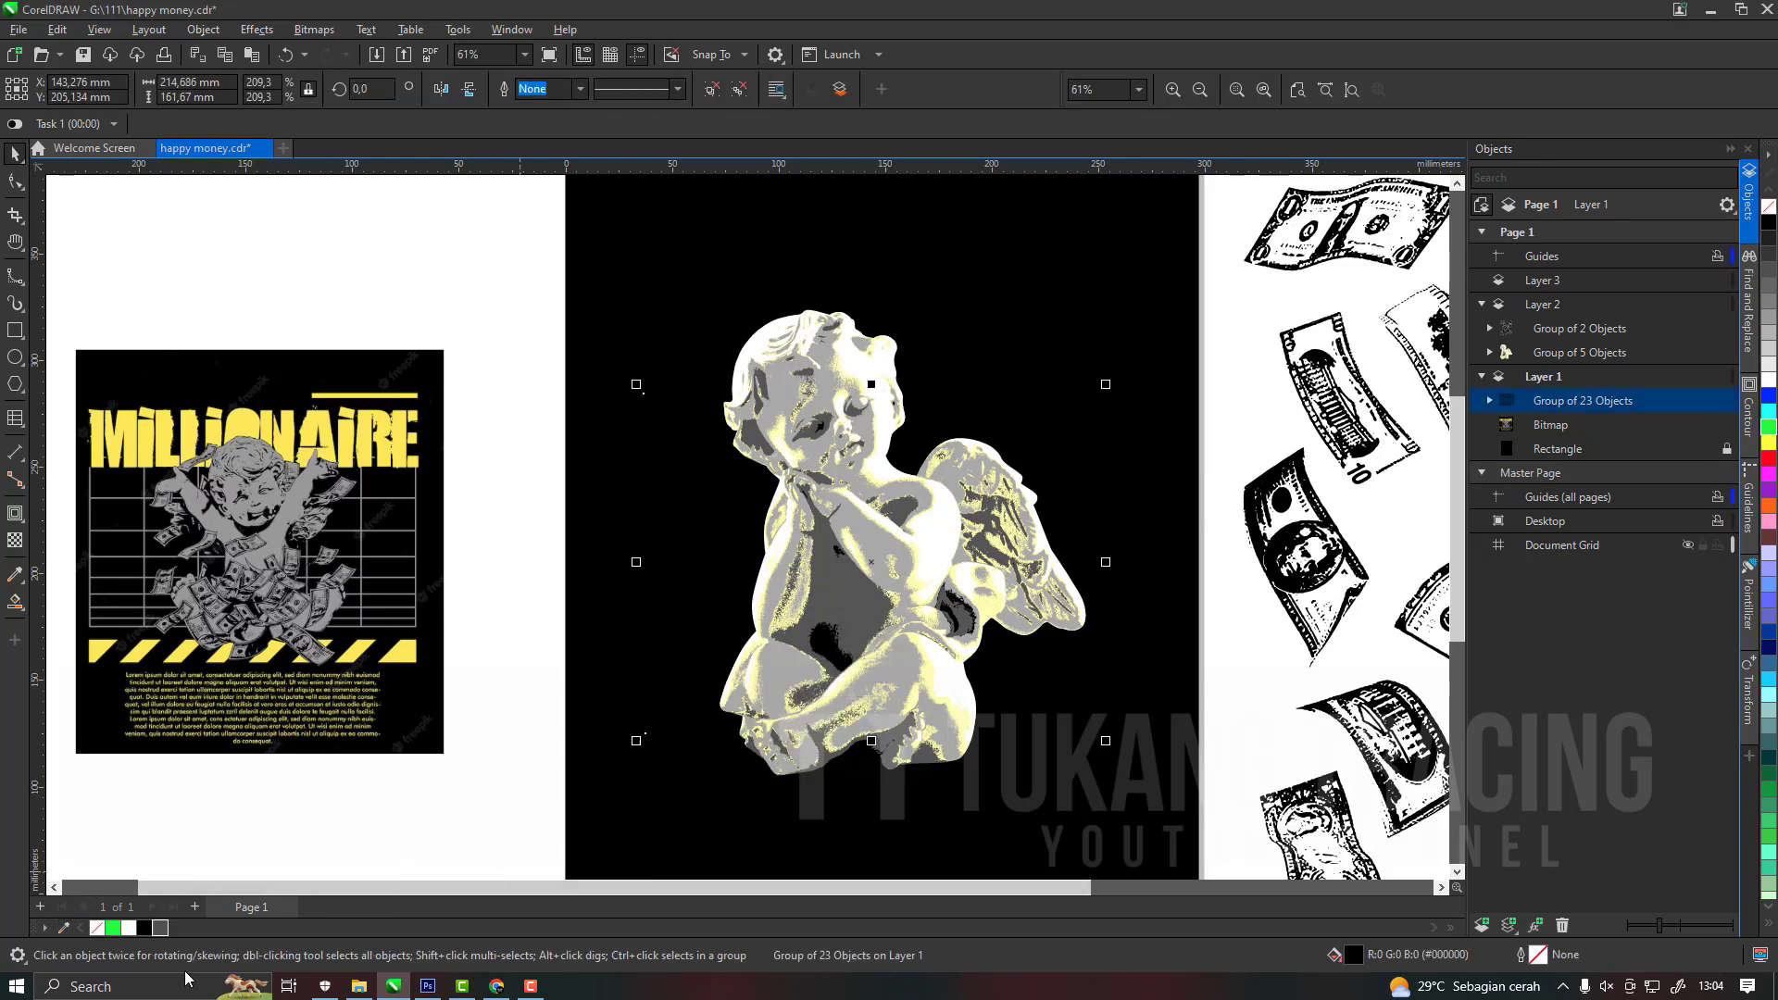
pyautogui.rightClick(162, 928)
pyautogui.moveTo(1023, 427); pyautogui.dragTo(991, 408)
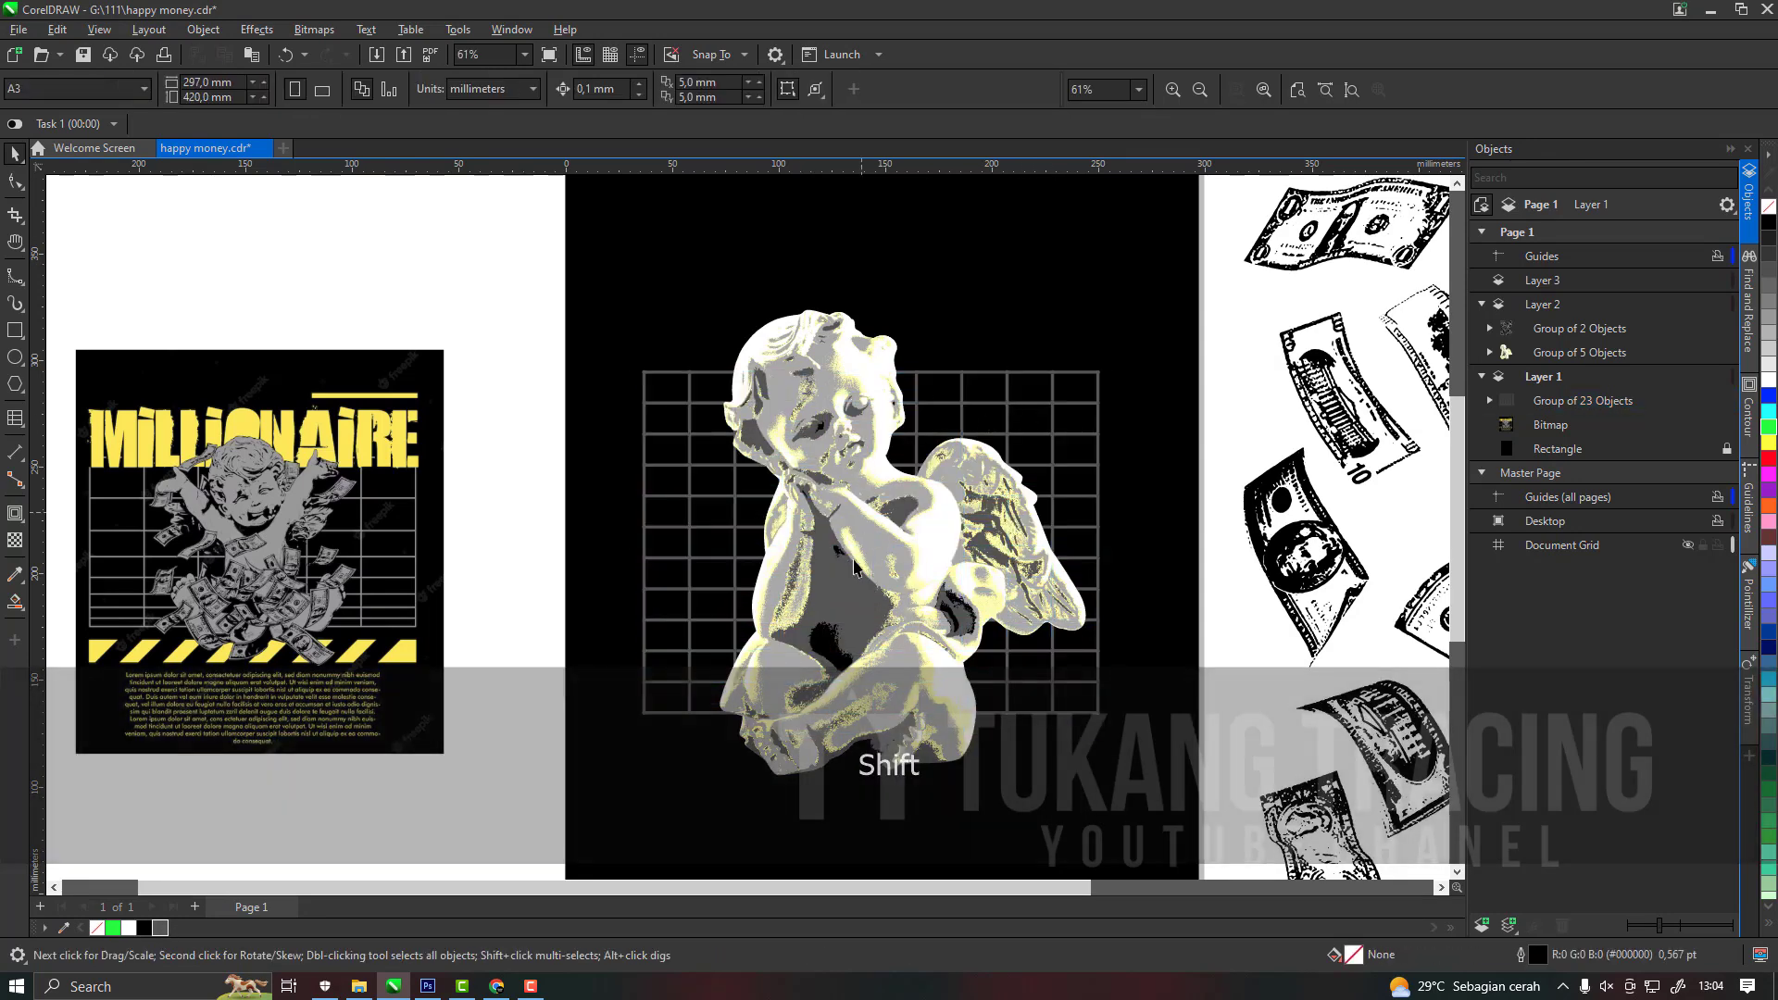
# Draw a tall narrow rectangle about 10 × 85 mm below and left of the reference image, filled black with no outline.
pyautogui.press('h')
pyautogui.moveTo(887, 558); pyautogui.dragTo(944, 420)
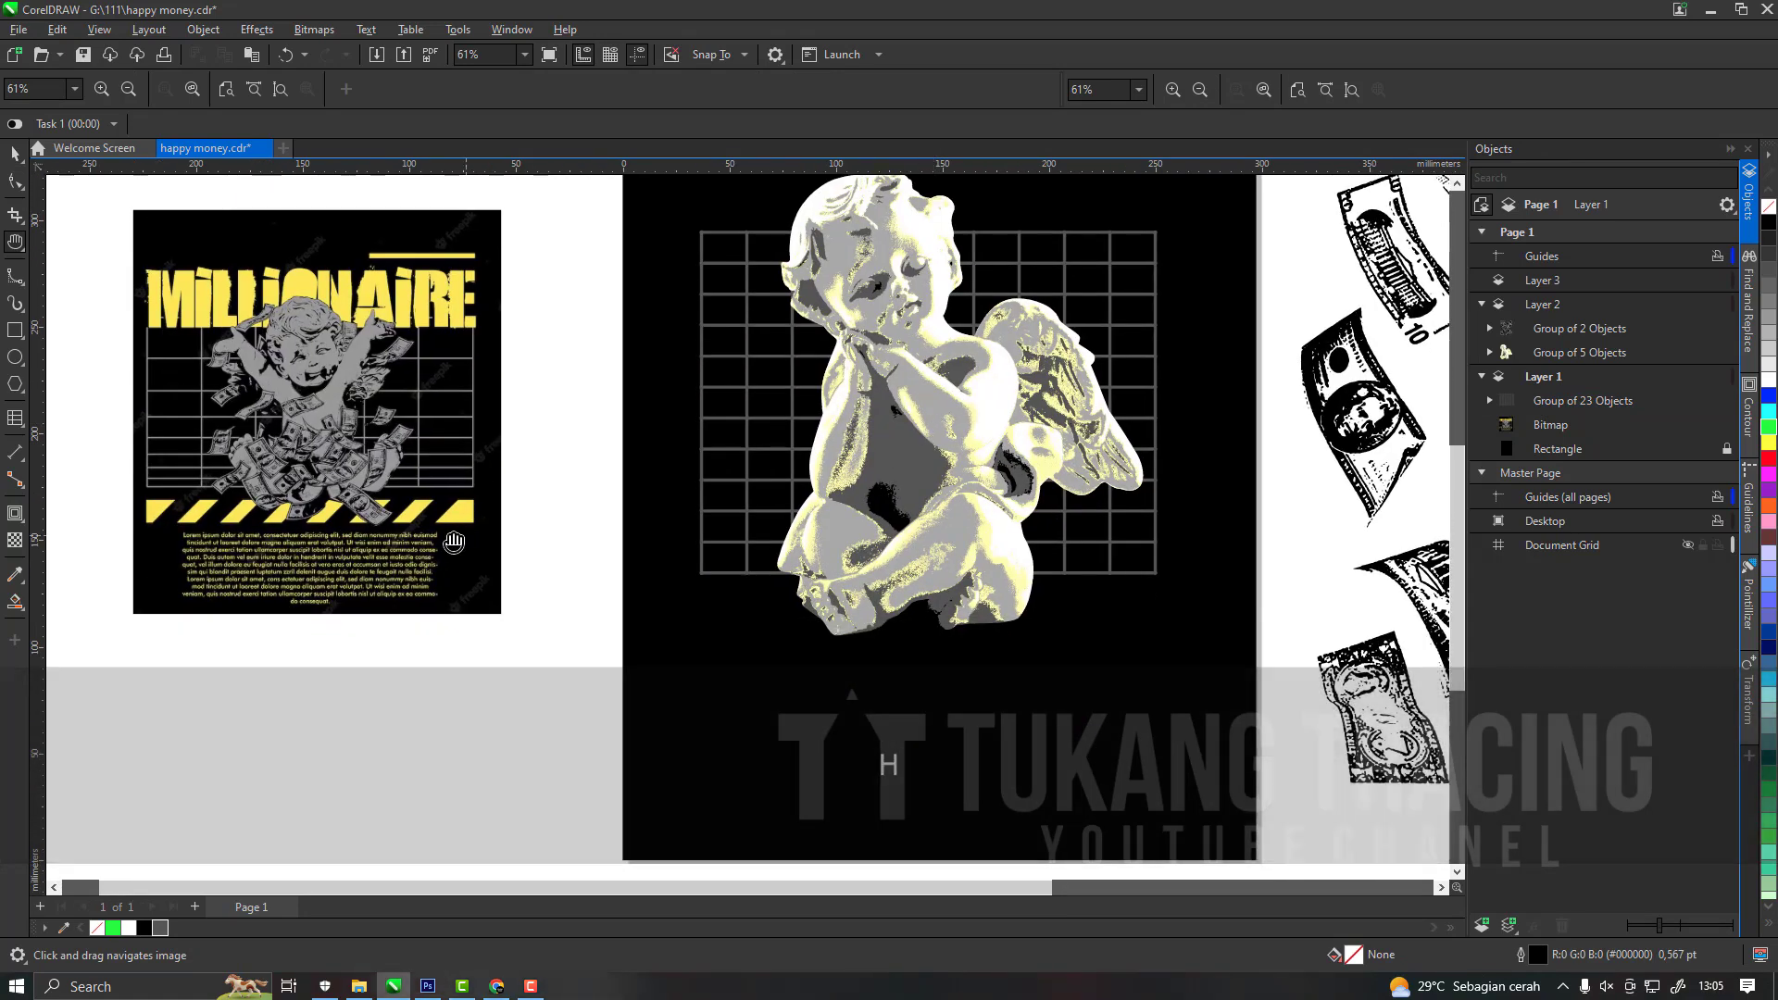
pyautogui.moveTo(192, 584); pyautogui.dragTo(461, 518)
pyautogui.scroll(1, 462, 519)
pyautogui.press('space')
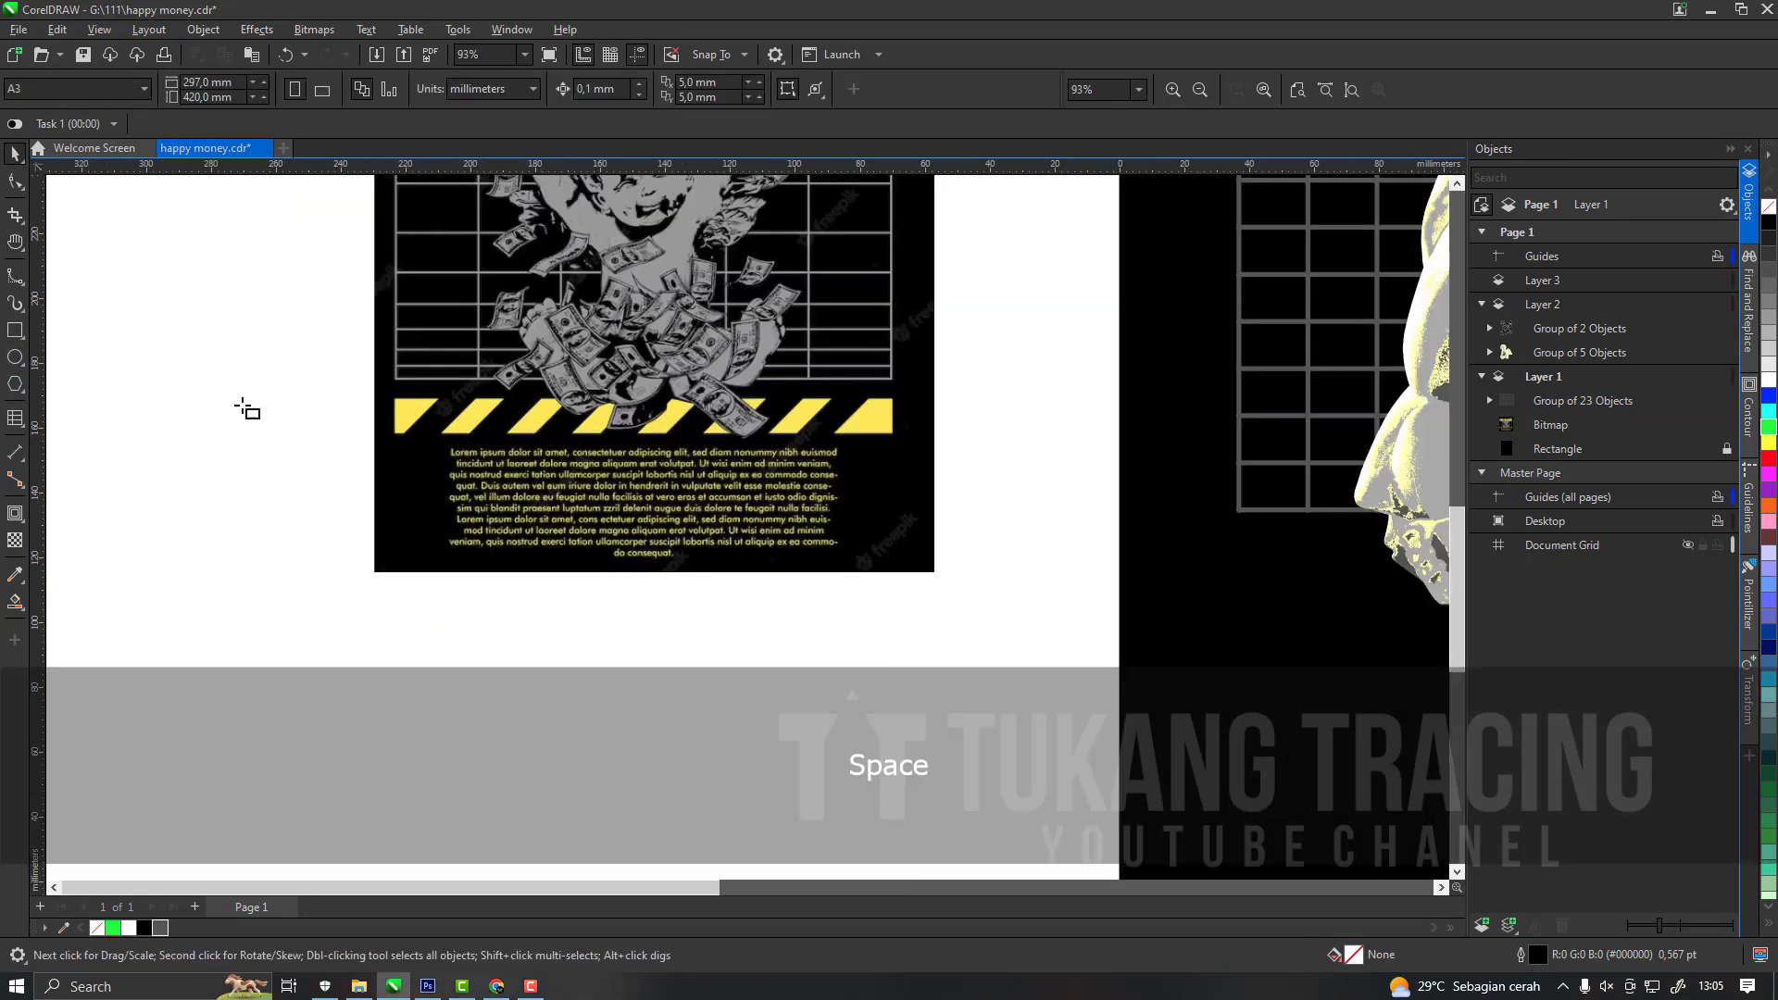
pyautogui.scroll(-3, 630, 438)
pyautogui.scroll(2, 472, 616)
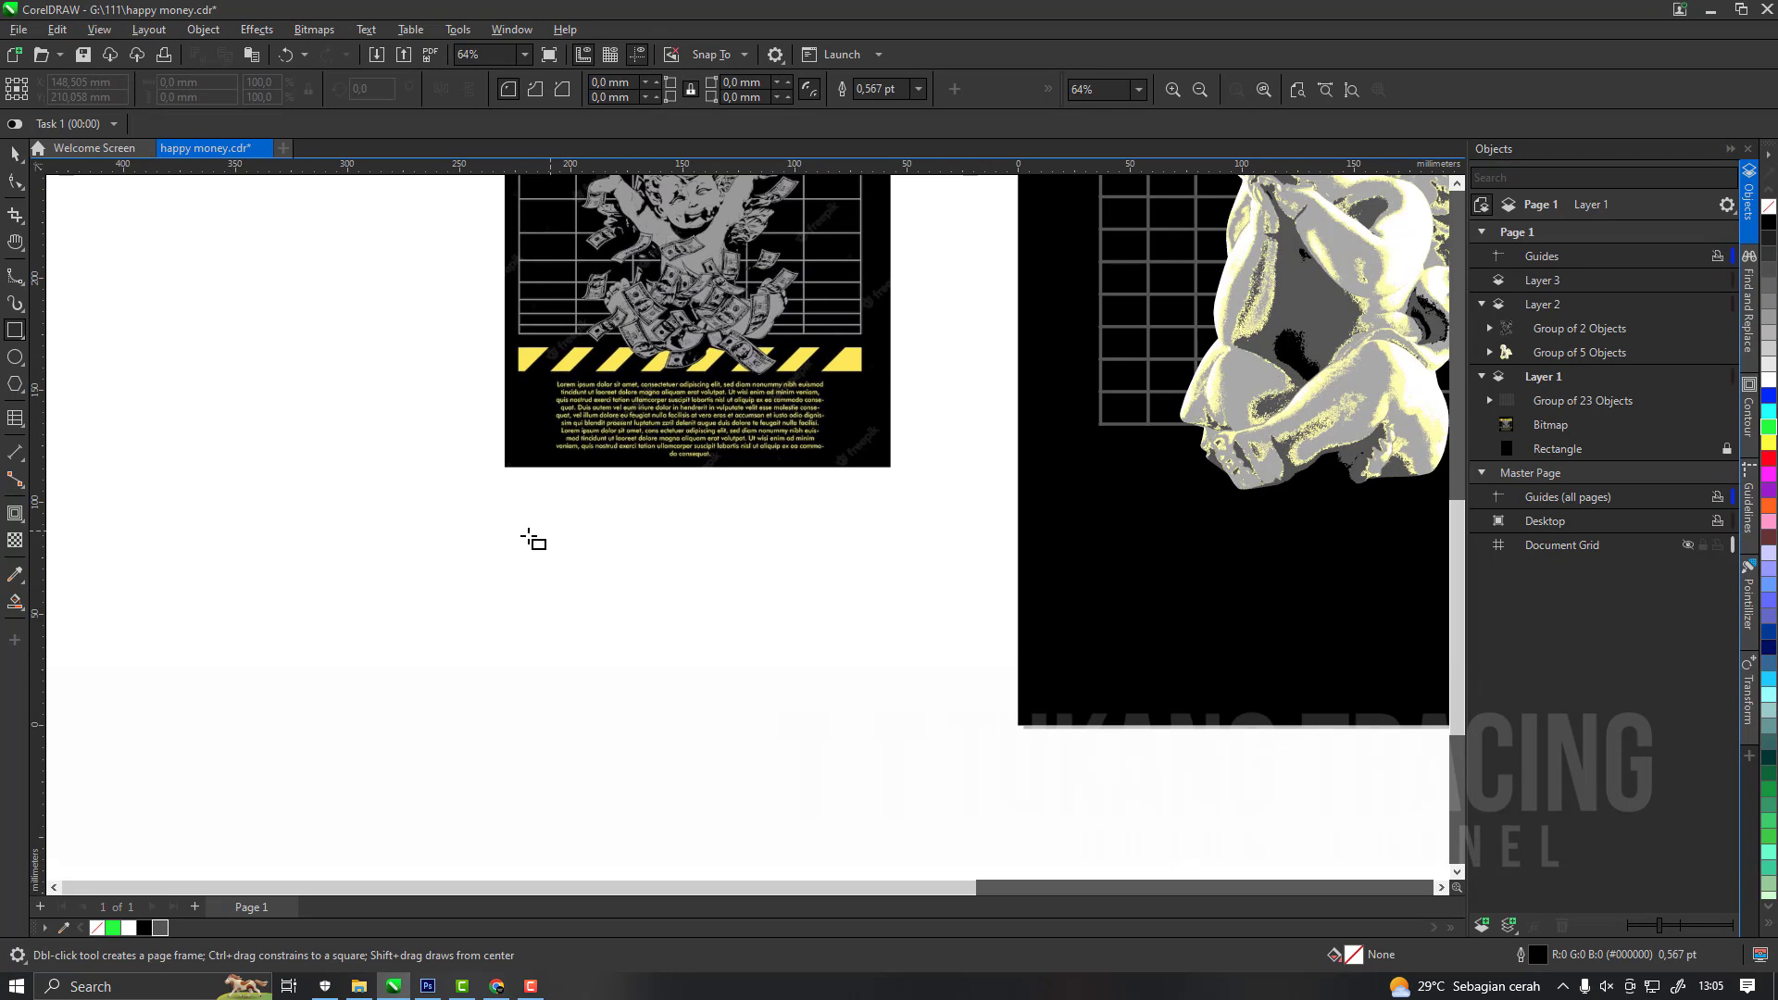
pyautogui.moveTo(355, 515); pyautogui.dragTo(377, 705)
pyautogui.press('space')
pyautogui.scroll(1, 356, 595)
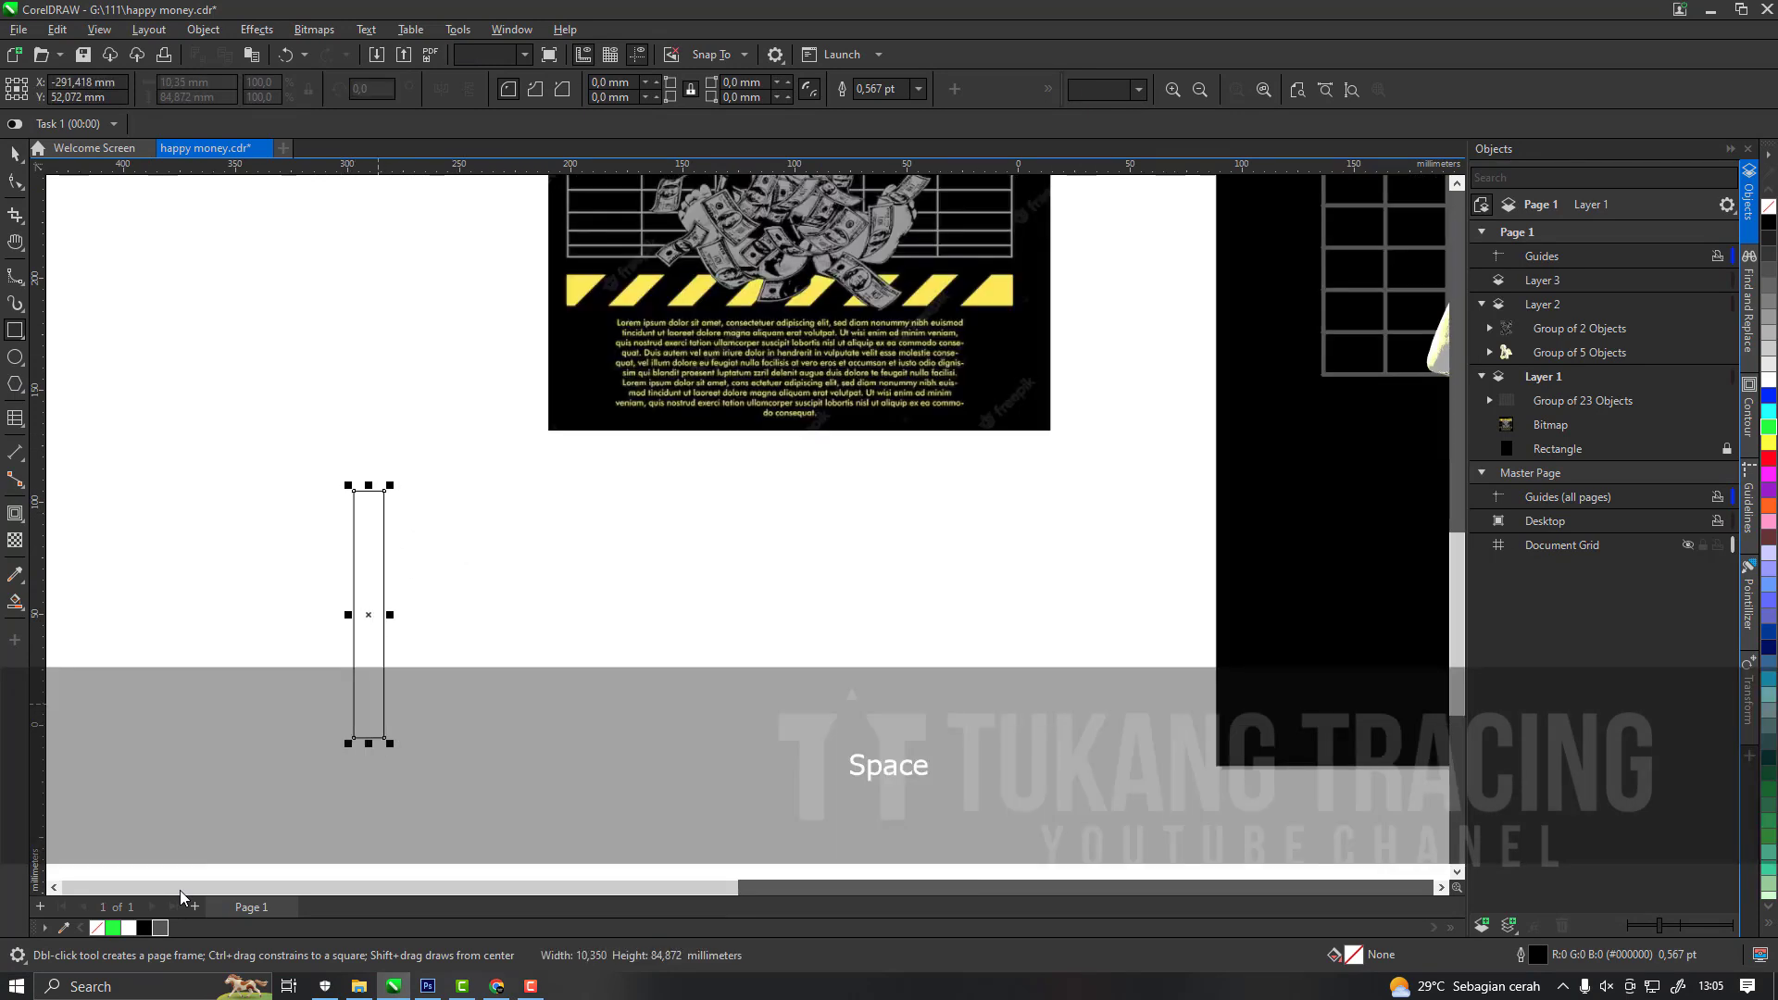
pyautogui.click(146, 928)
pyautogui.rightClick(96, 928)
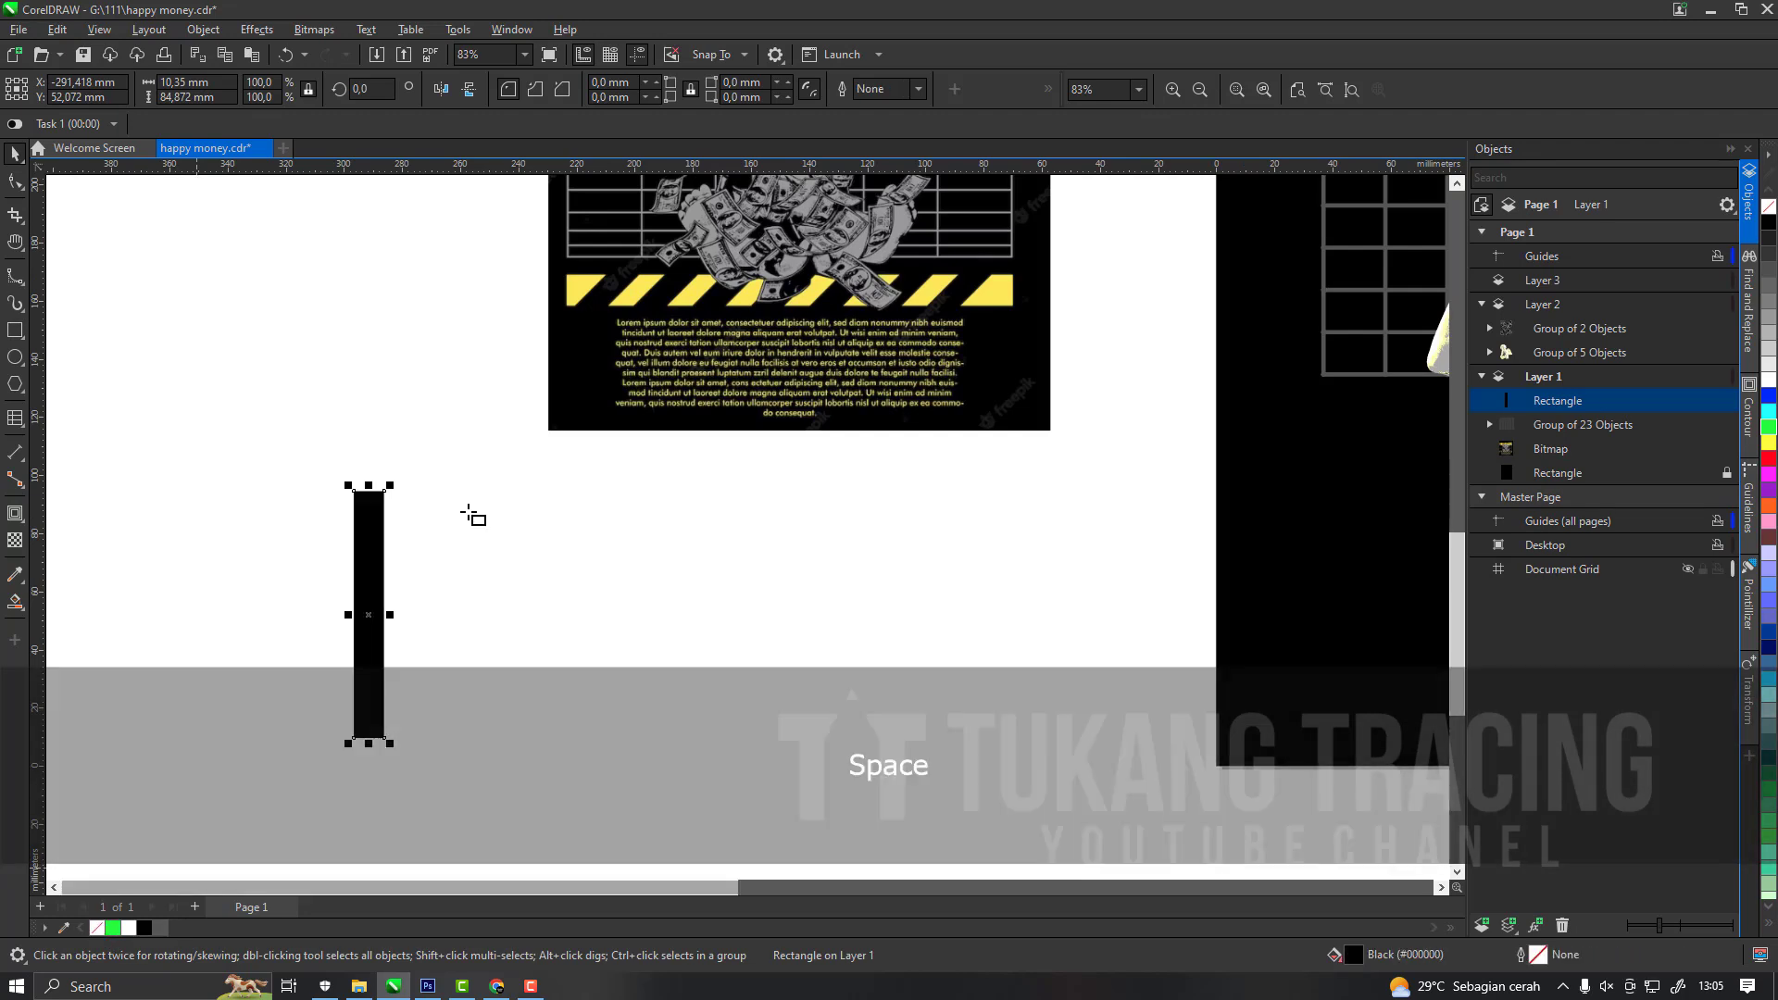
# Copy the black bar about 268 mm to the right and blend the two bars with 9 steps between them.
pyautogui.hotkey('ctrl', 'v')
pyautogui.moveTo(374, 548); pyautogui.dragTo(1154, 588)
pyautogui.click(15, 514)
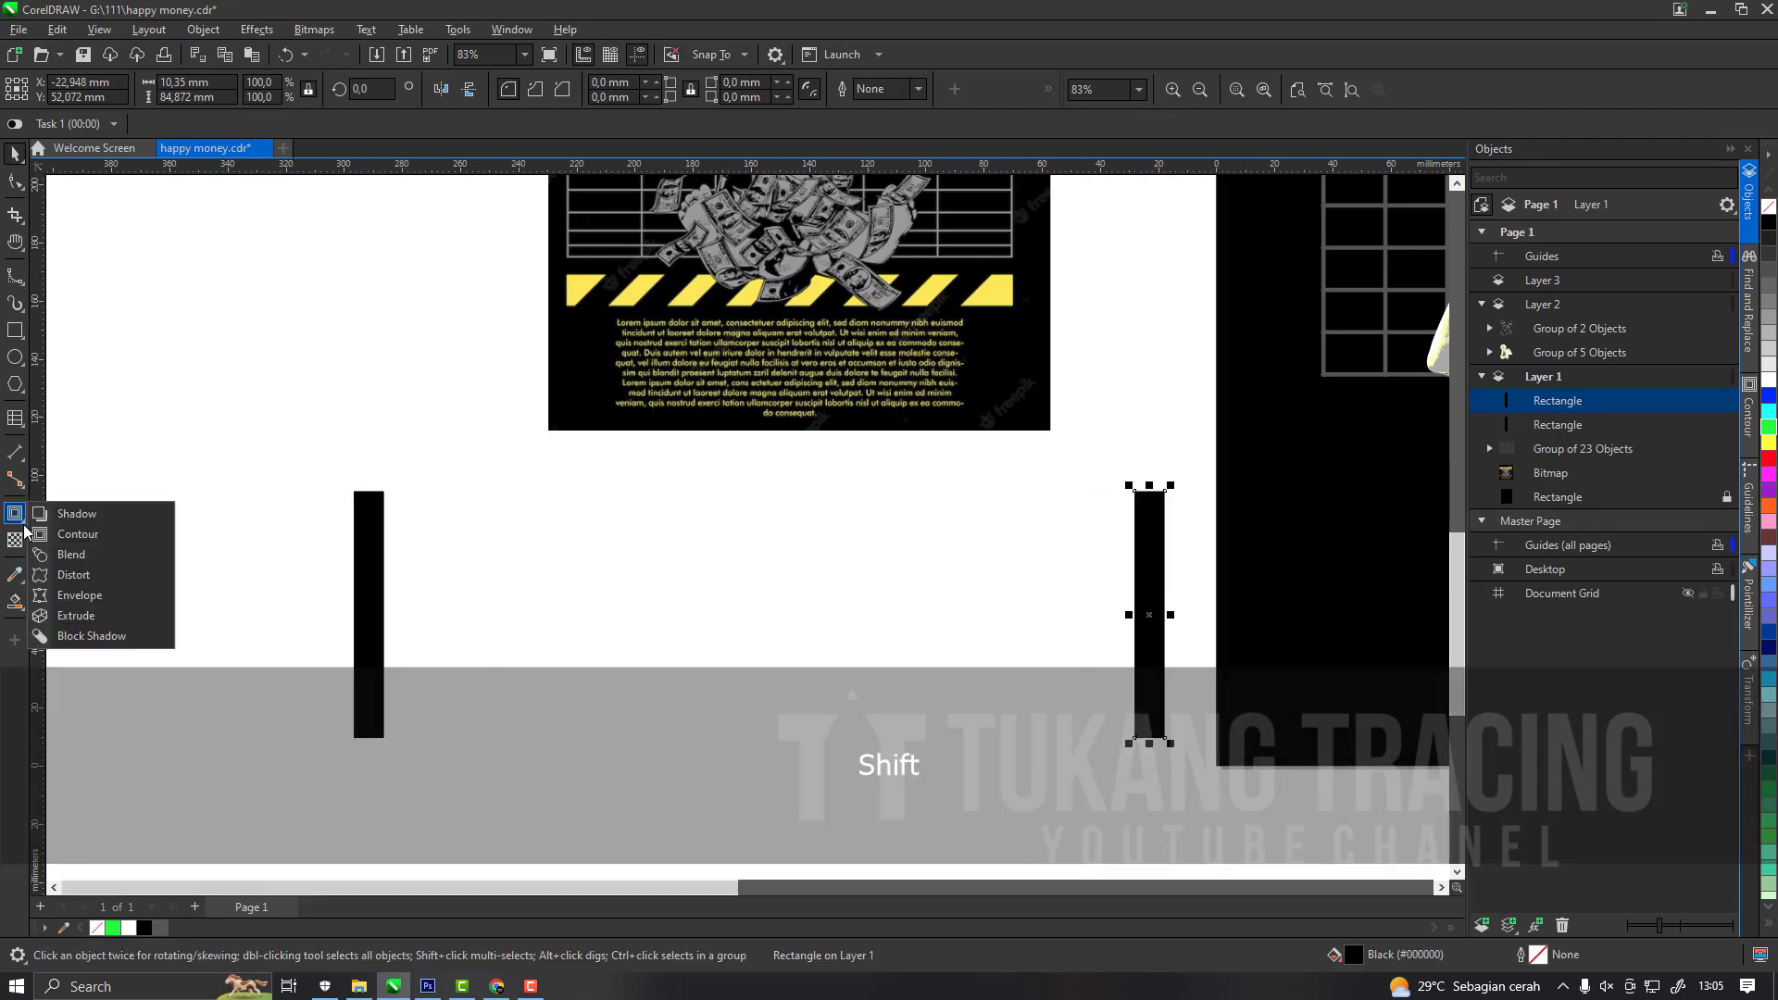
pyautogui.click(83, 584)
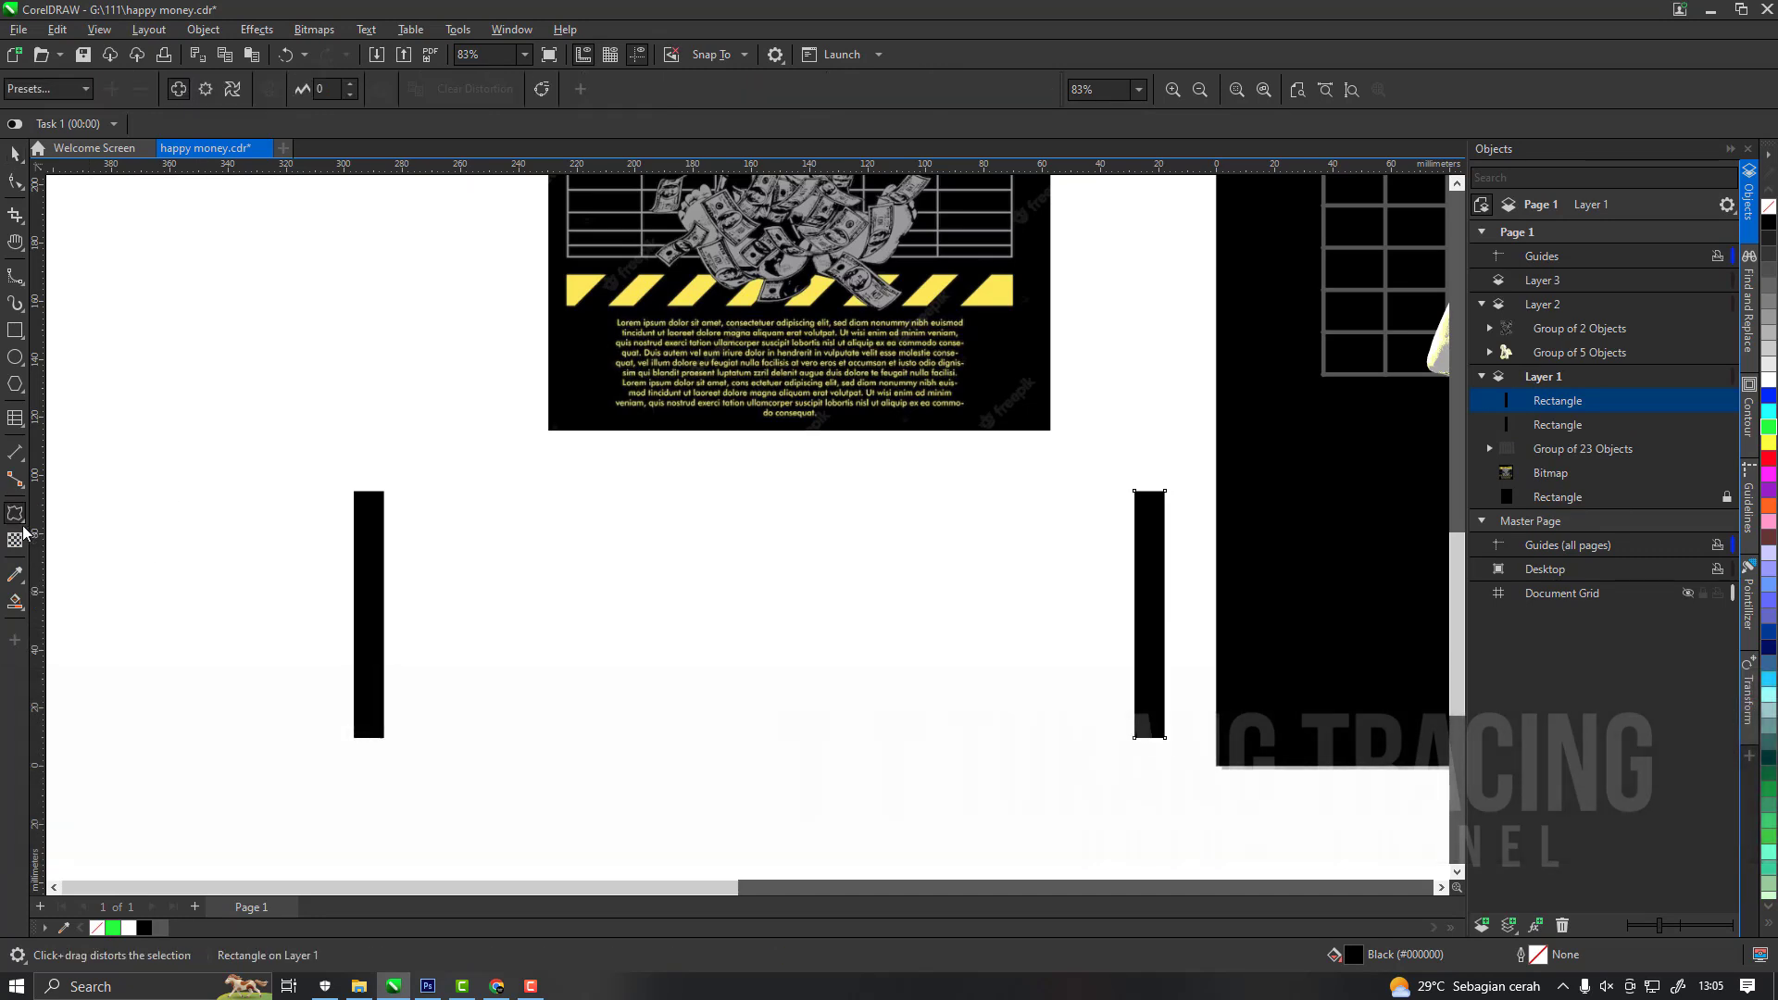
pyautogui.click(25, 530)
pyautogui.click(51, 555)
pyautogui.moveTo(375, 616); pyautogui.dragTo(1150, 615)
pyautogui.press('space')
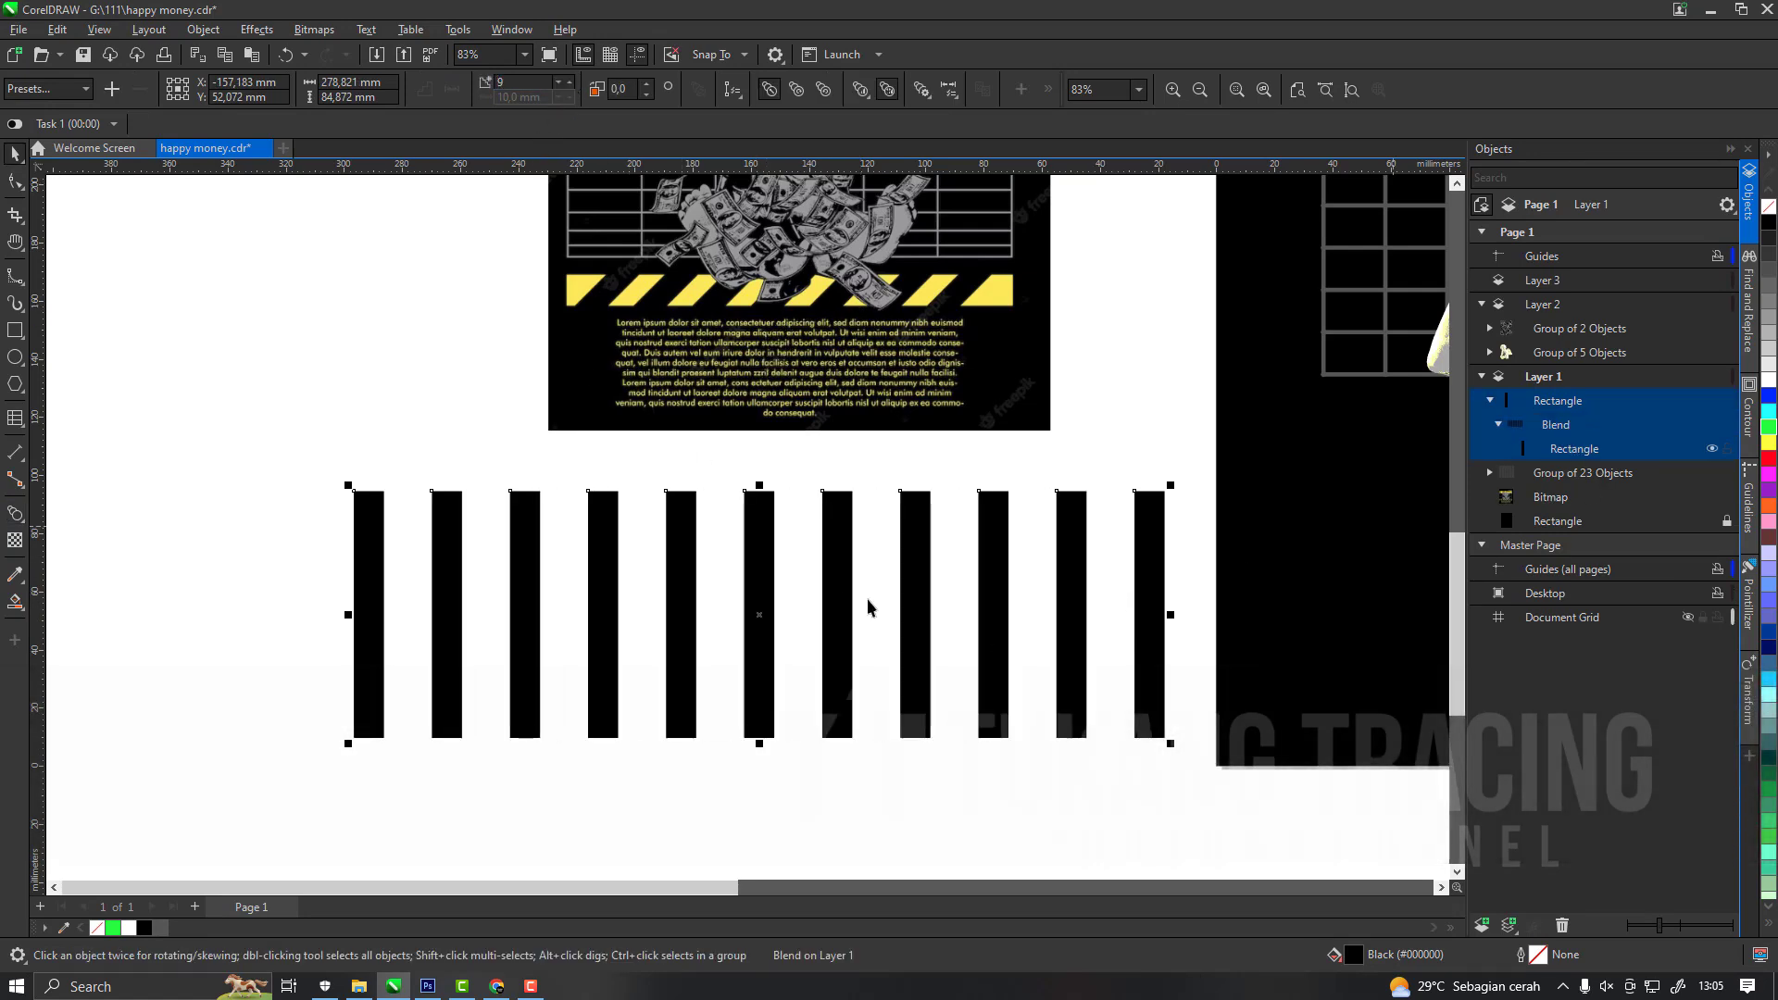
# Break the bar blend apart and weld all its bars into one shape slanted so the stripes lean to the right.
pyautogui.rightClick(769, 575)
pyautogui.click(804, 588)
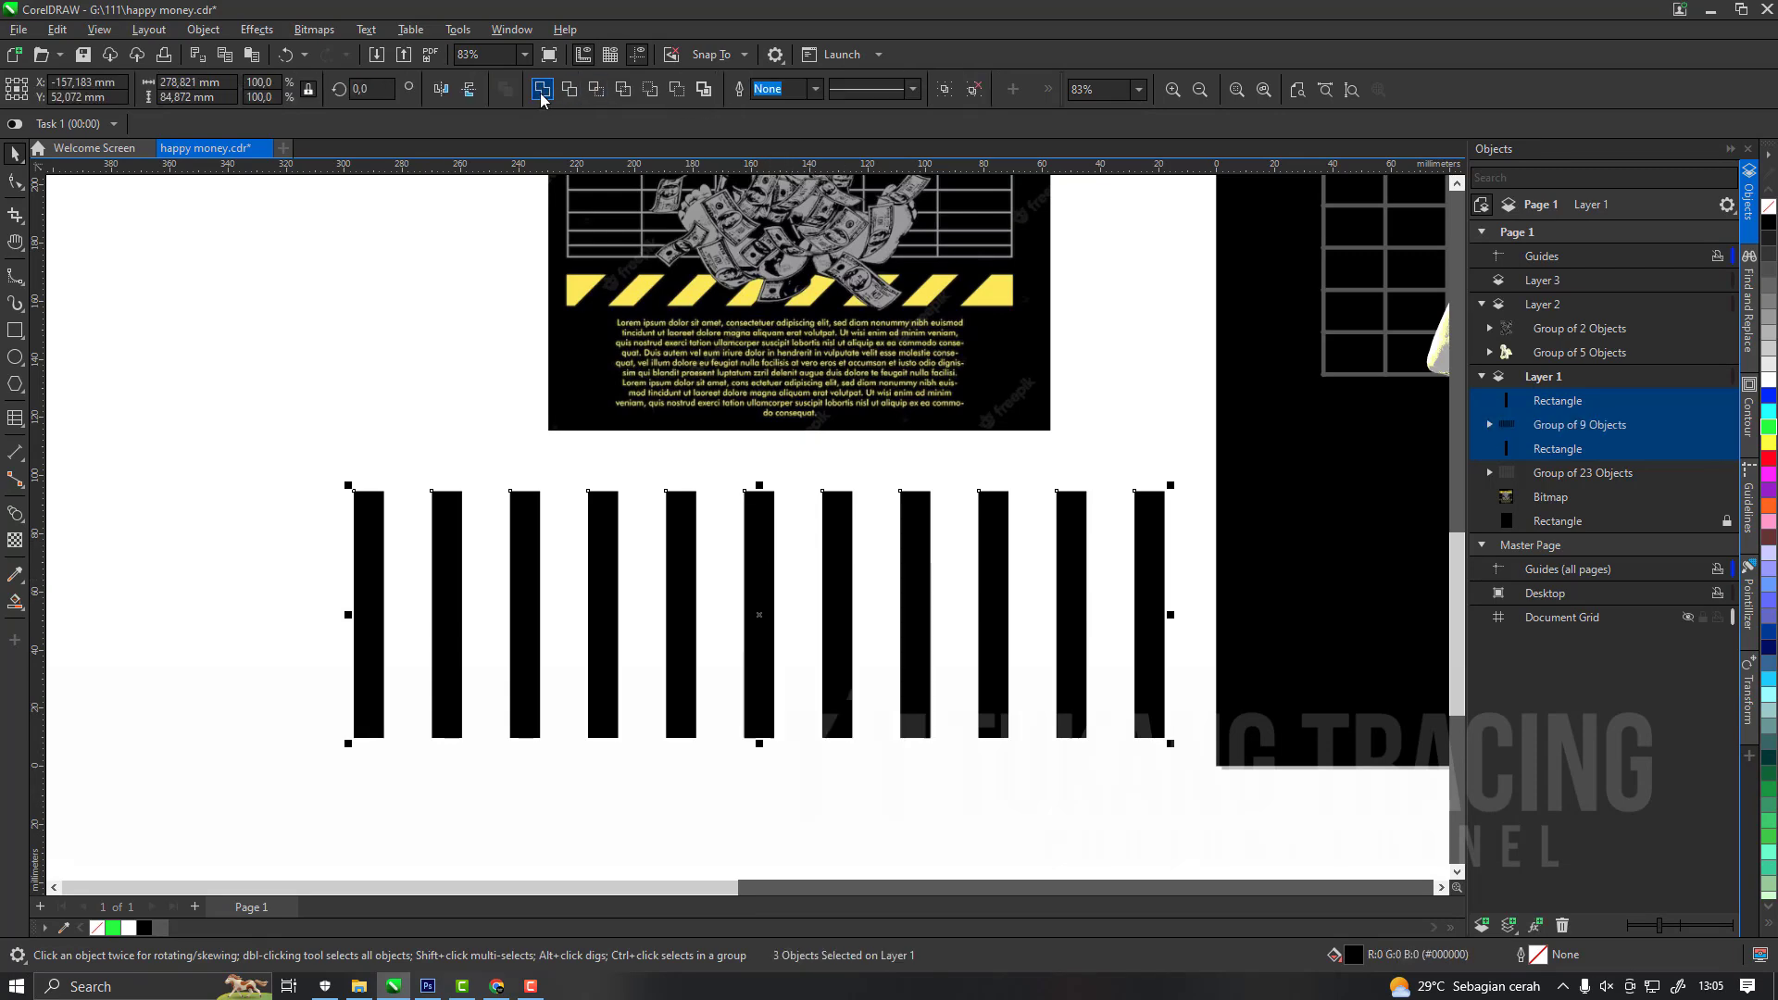
pyautogui.click(542, 90)
pyautogui.scroll(-2, 778, 565)
pyautogui.scroll(1, 723, 598)
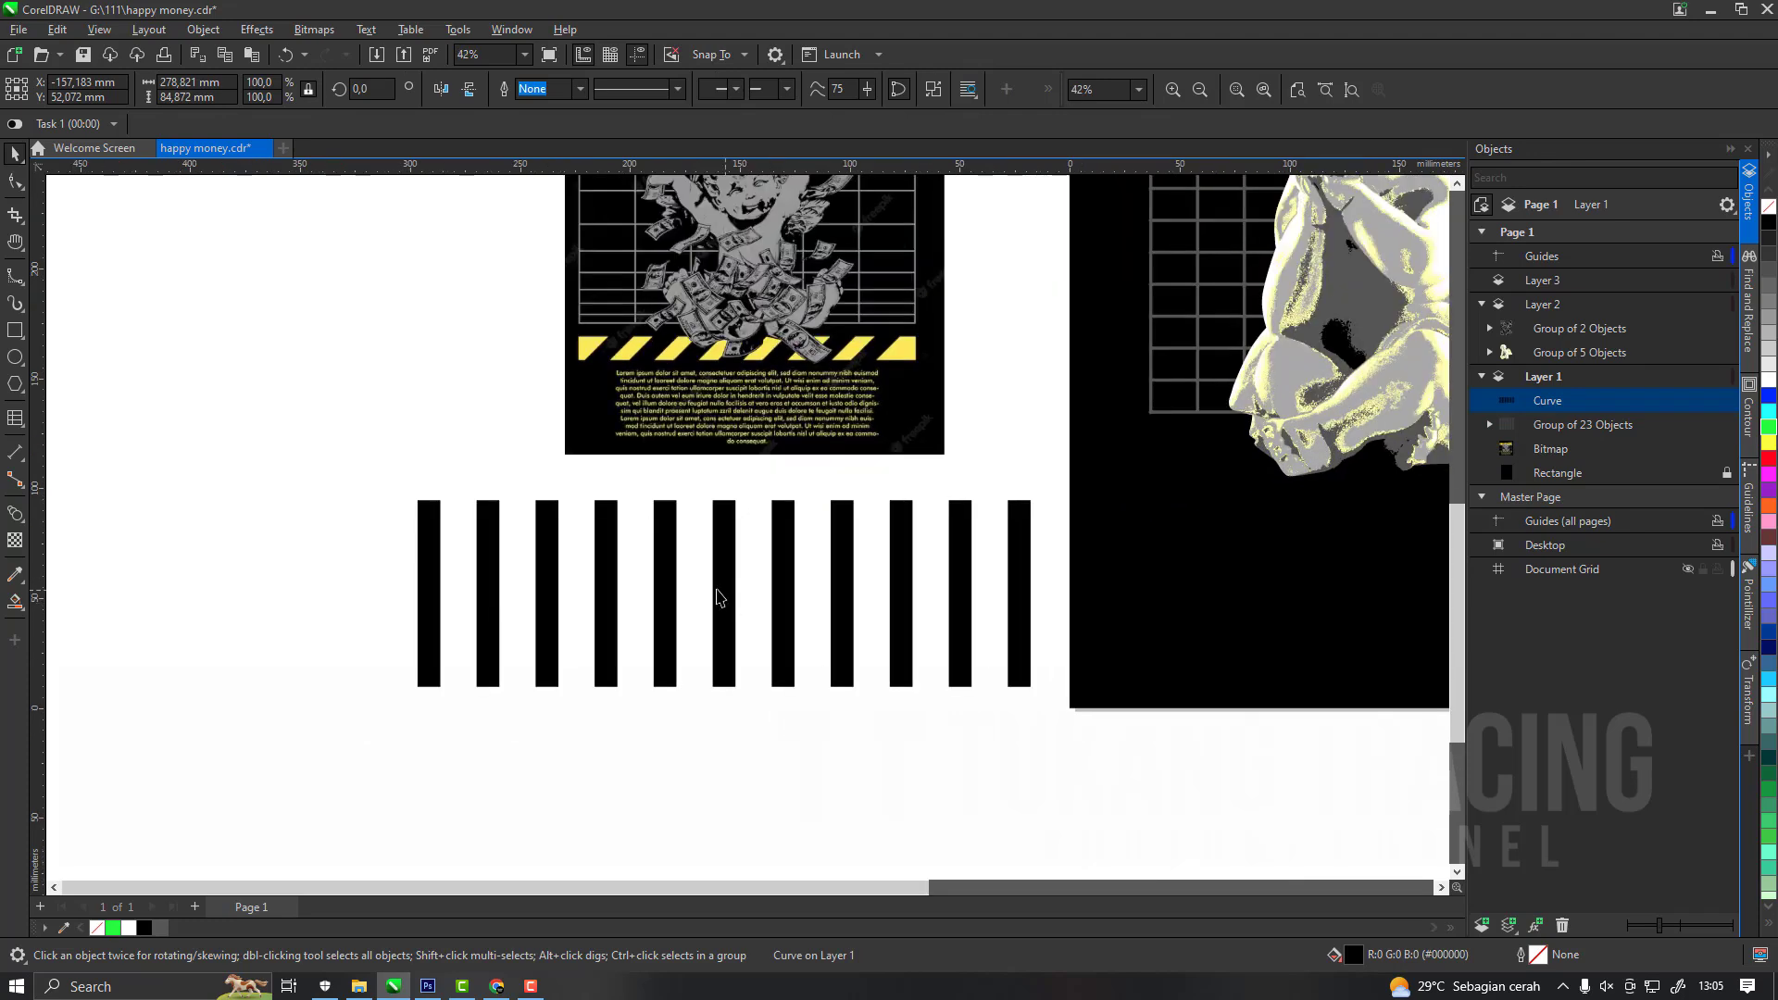
pyautogui.click(723, 594)
pyautogui.moveTo(726, 687); pyautogui.dragTo(641, 704)
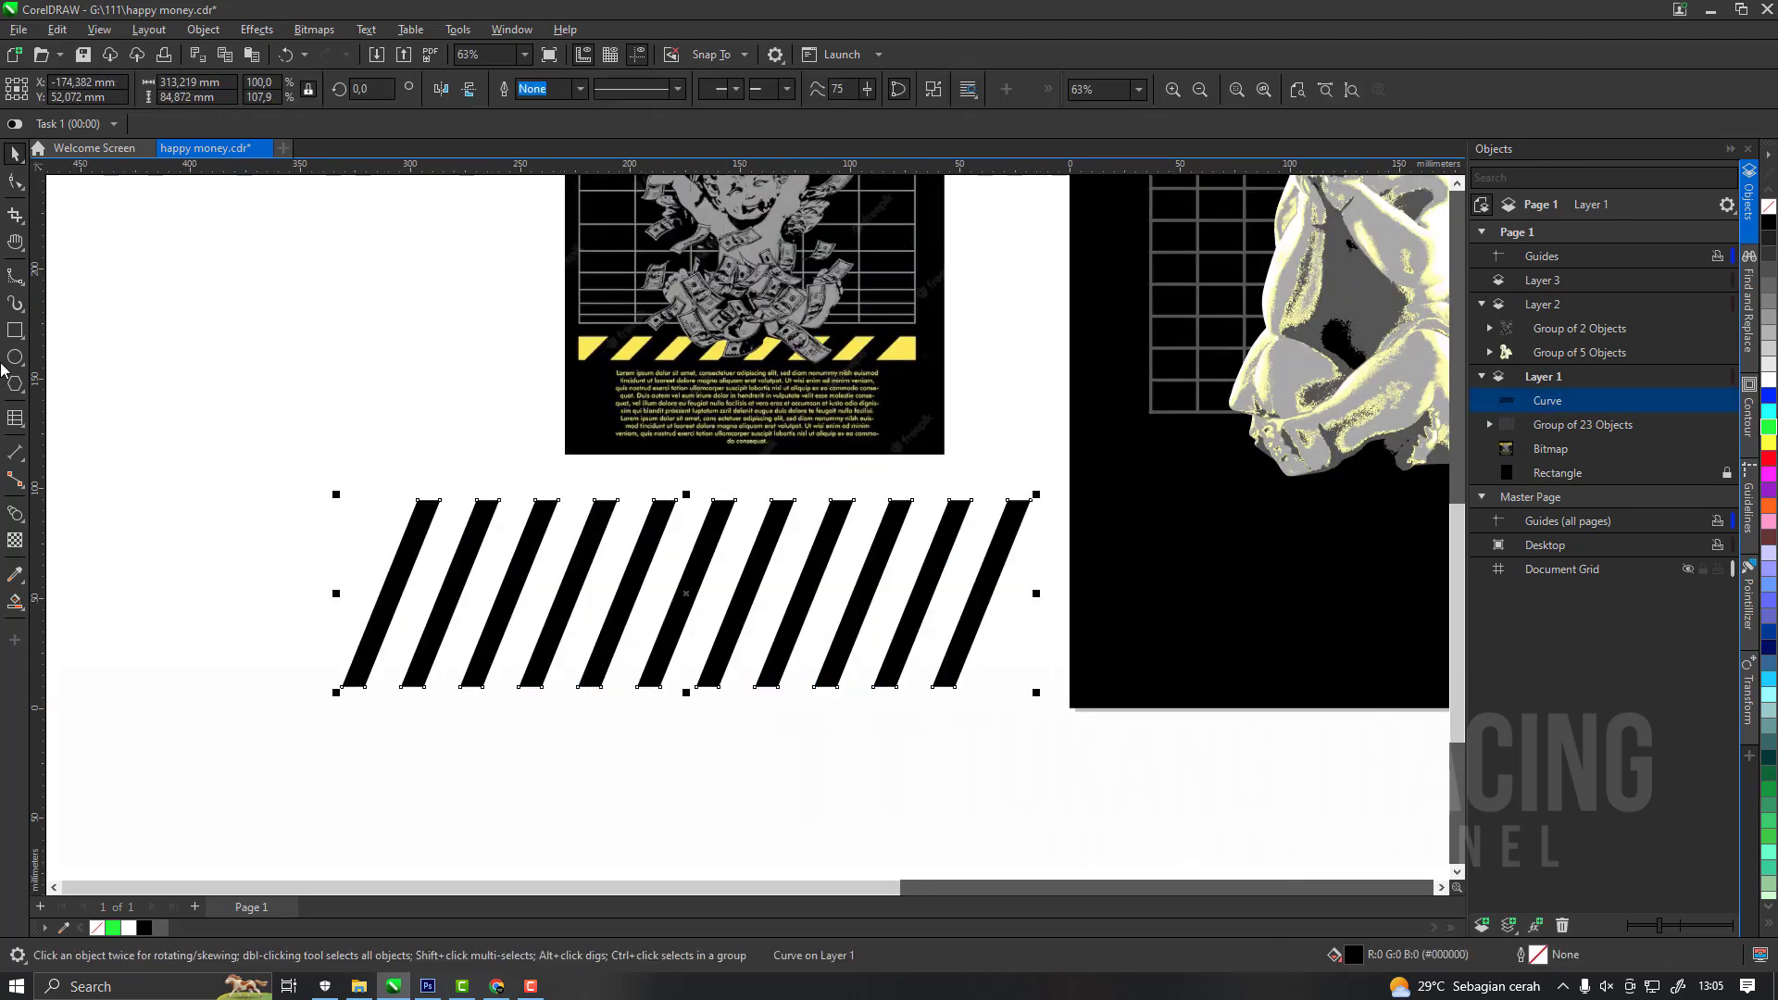
# Draw a horizontal rectangle about 305 × 13 mm across the slanted bars, centred on them horizontally and filled bright green.
pyautogui.moveTo(351, 565)
pyautogui.mouseDown()
pyautogui.moveTo(1015, 623)
pyautogui.moveTo(1022, 592)
pyautogui.mouseUp()
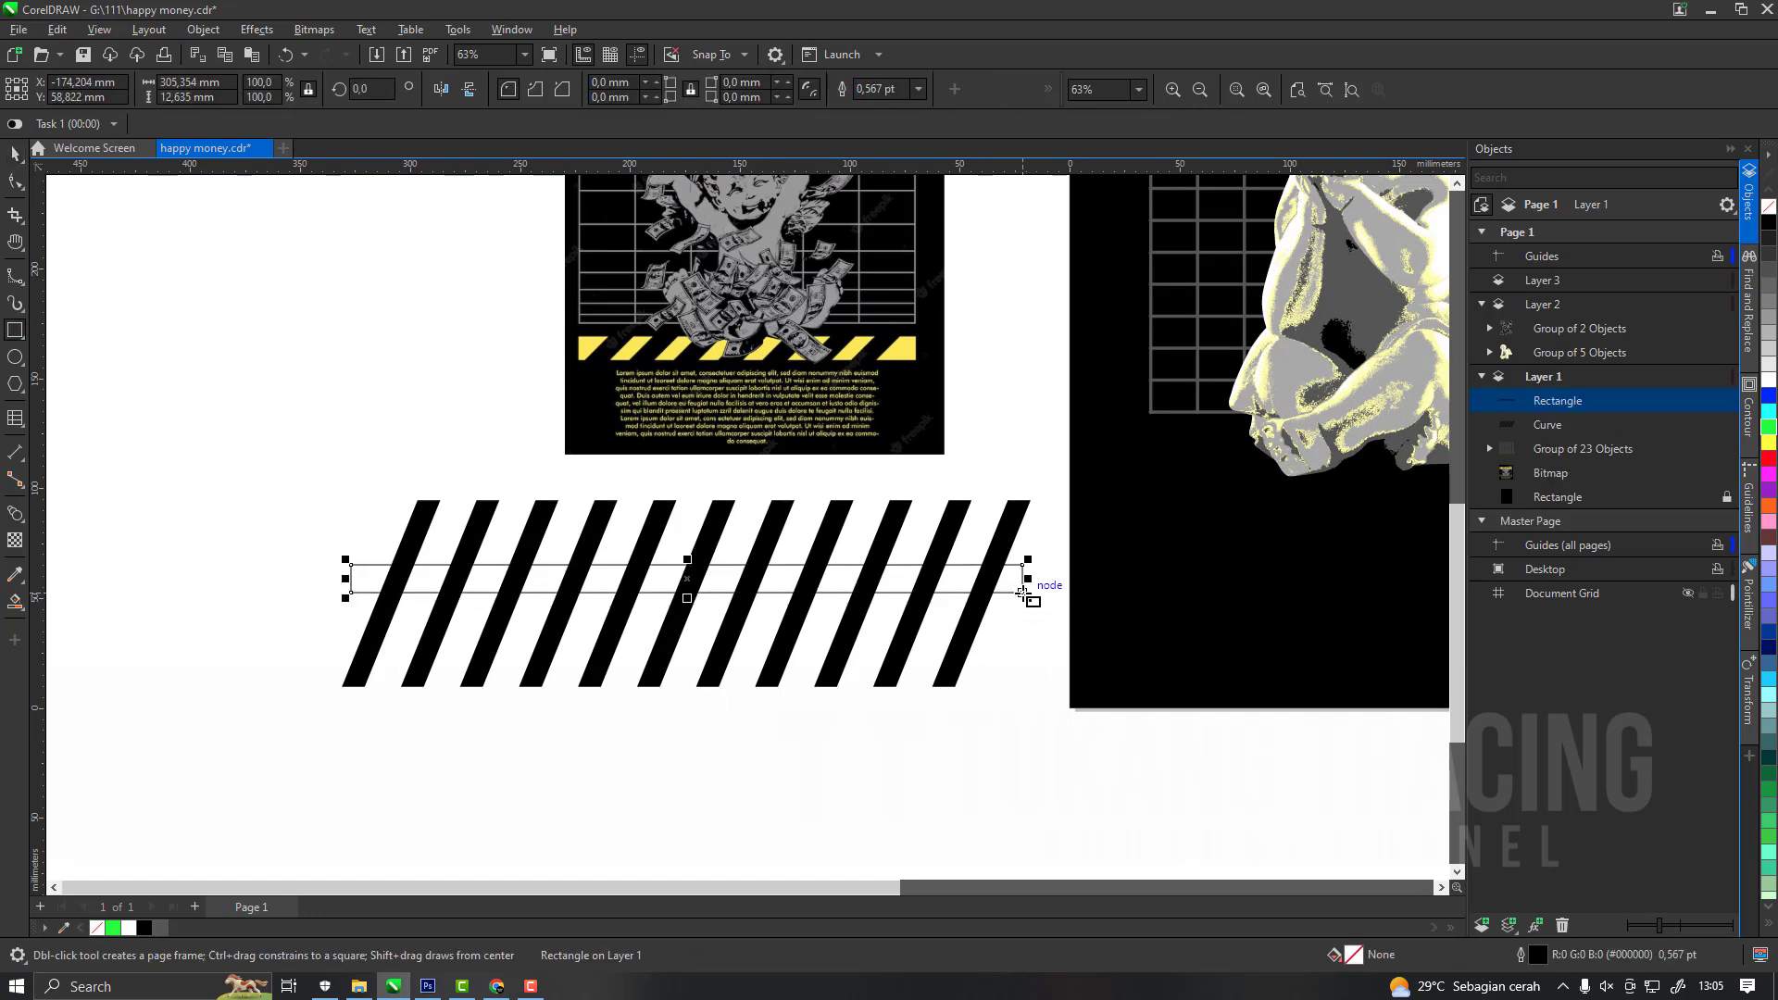
pyautogui.press('space')
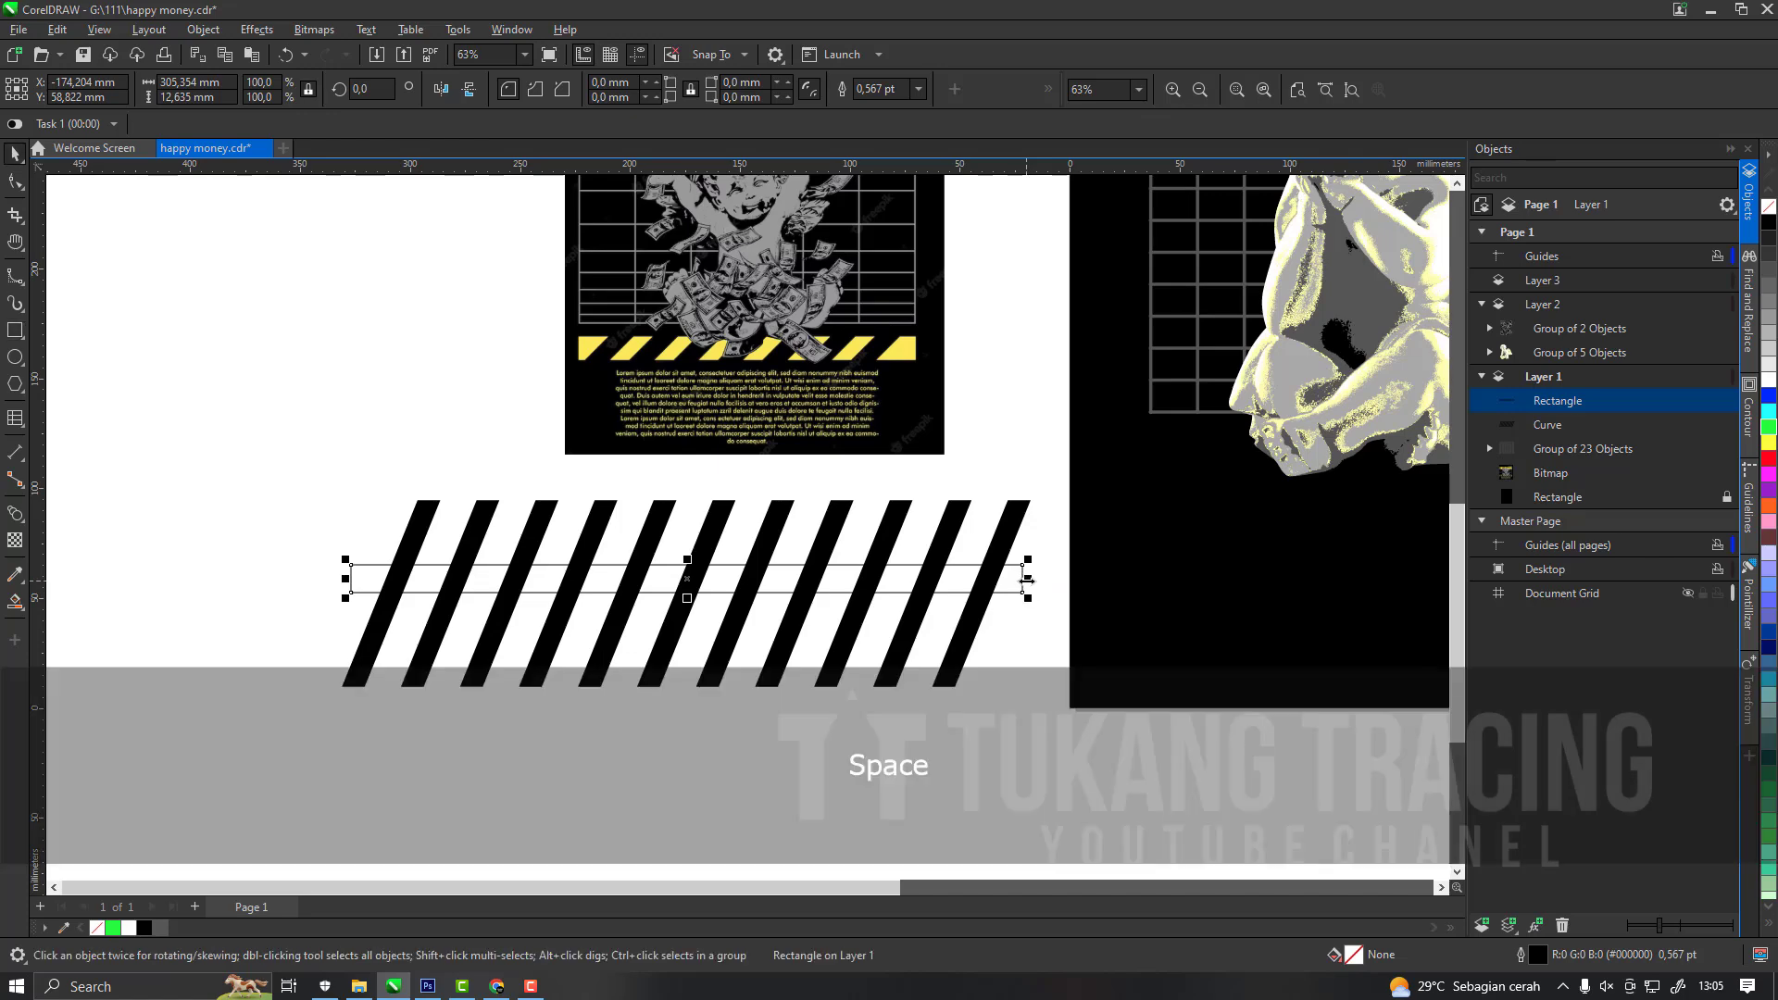
pyautogui.keyDown('shift'); pyautogui.click(1005, 544); pyautogui.keyUp('shift')
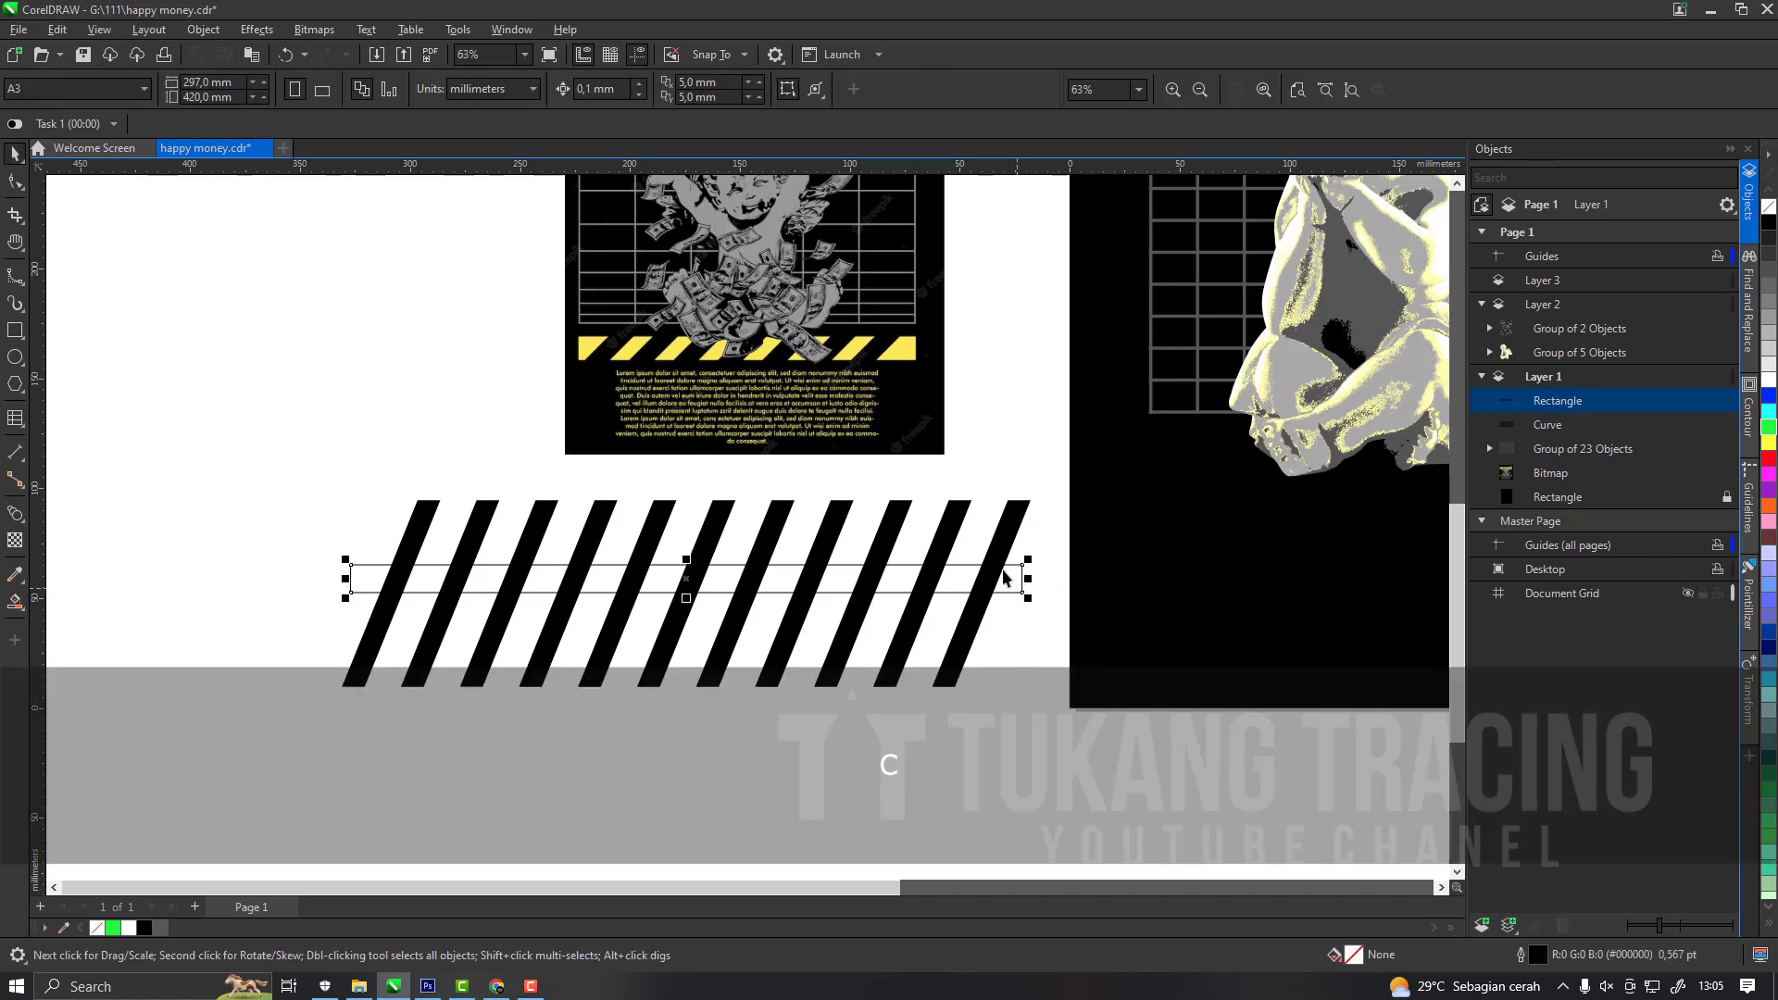
pyautogui.scroll(2, 1010, 581)
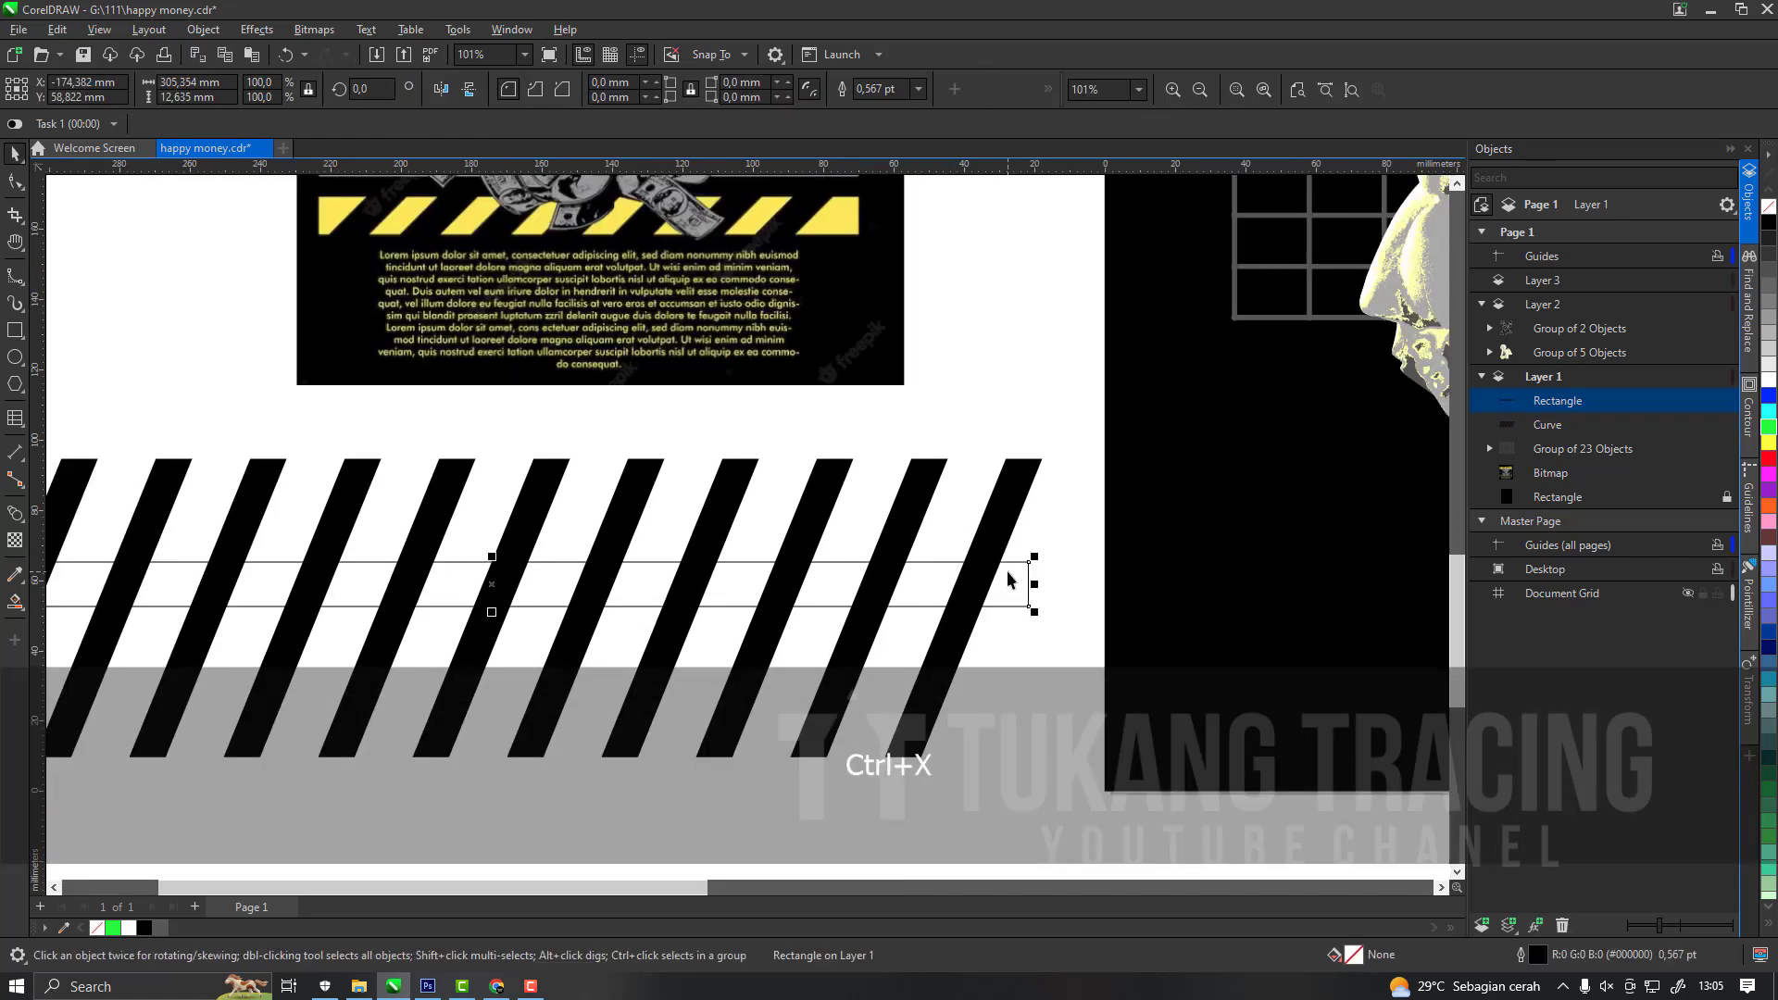
pyautogui.click(113, 928)
# Intersect the slanted bars with the green rectangle and delete the original bars, keeping only the parts inside the band.
pyautogui.click(938, 598)
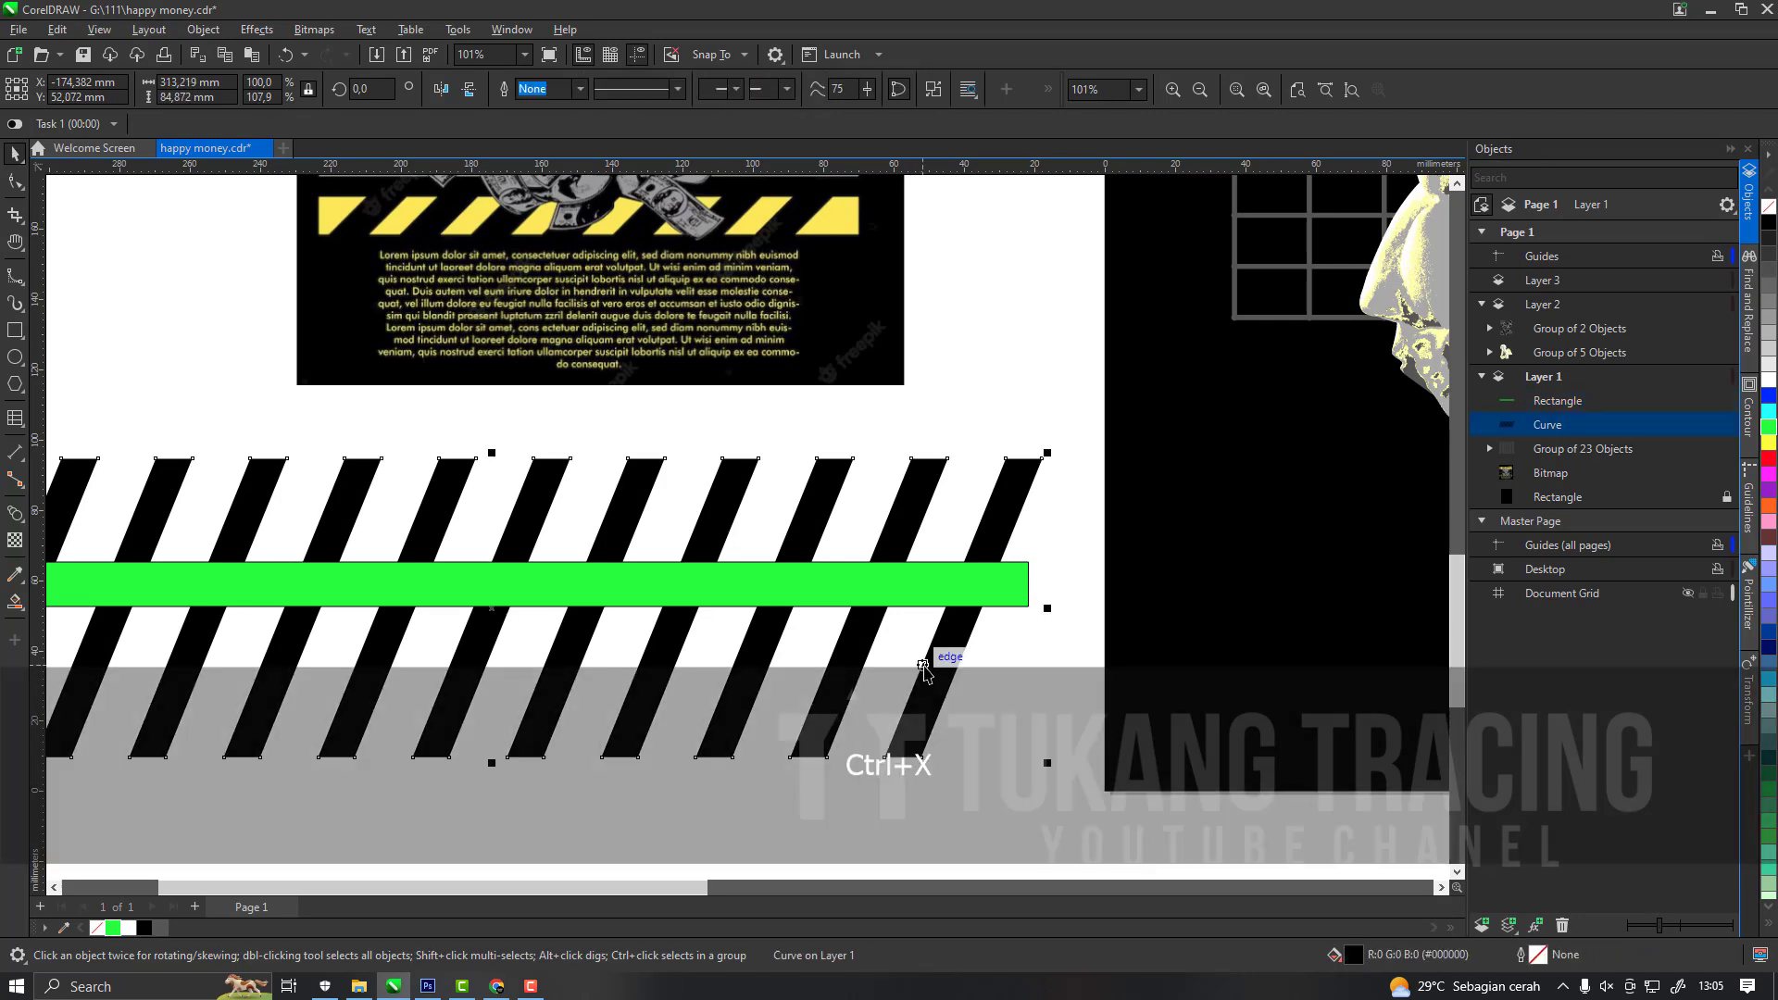
pyautogui.keyDown('shift'); pyautogui.click(1013, 593); pyautogui.keyUp('shift')
pyautogui.moveTo(1016, 566); pyautogui.dragTo(1027, 613)
pyautogui.hotkey('ctrl', 'z')
pyautogui.click(598, 90)
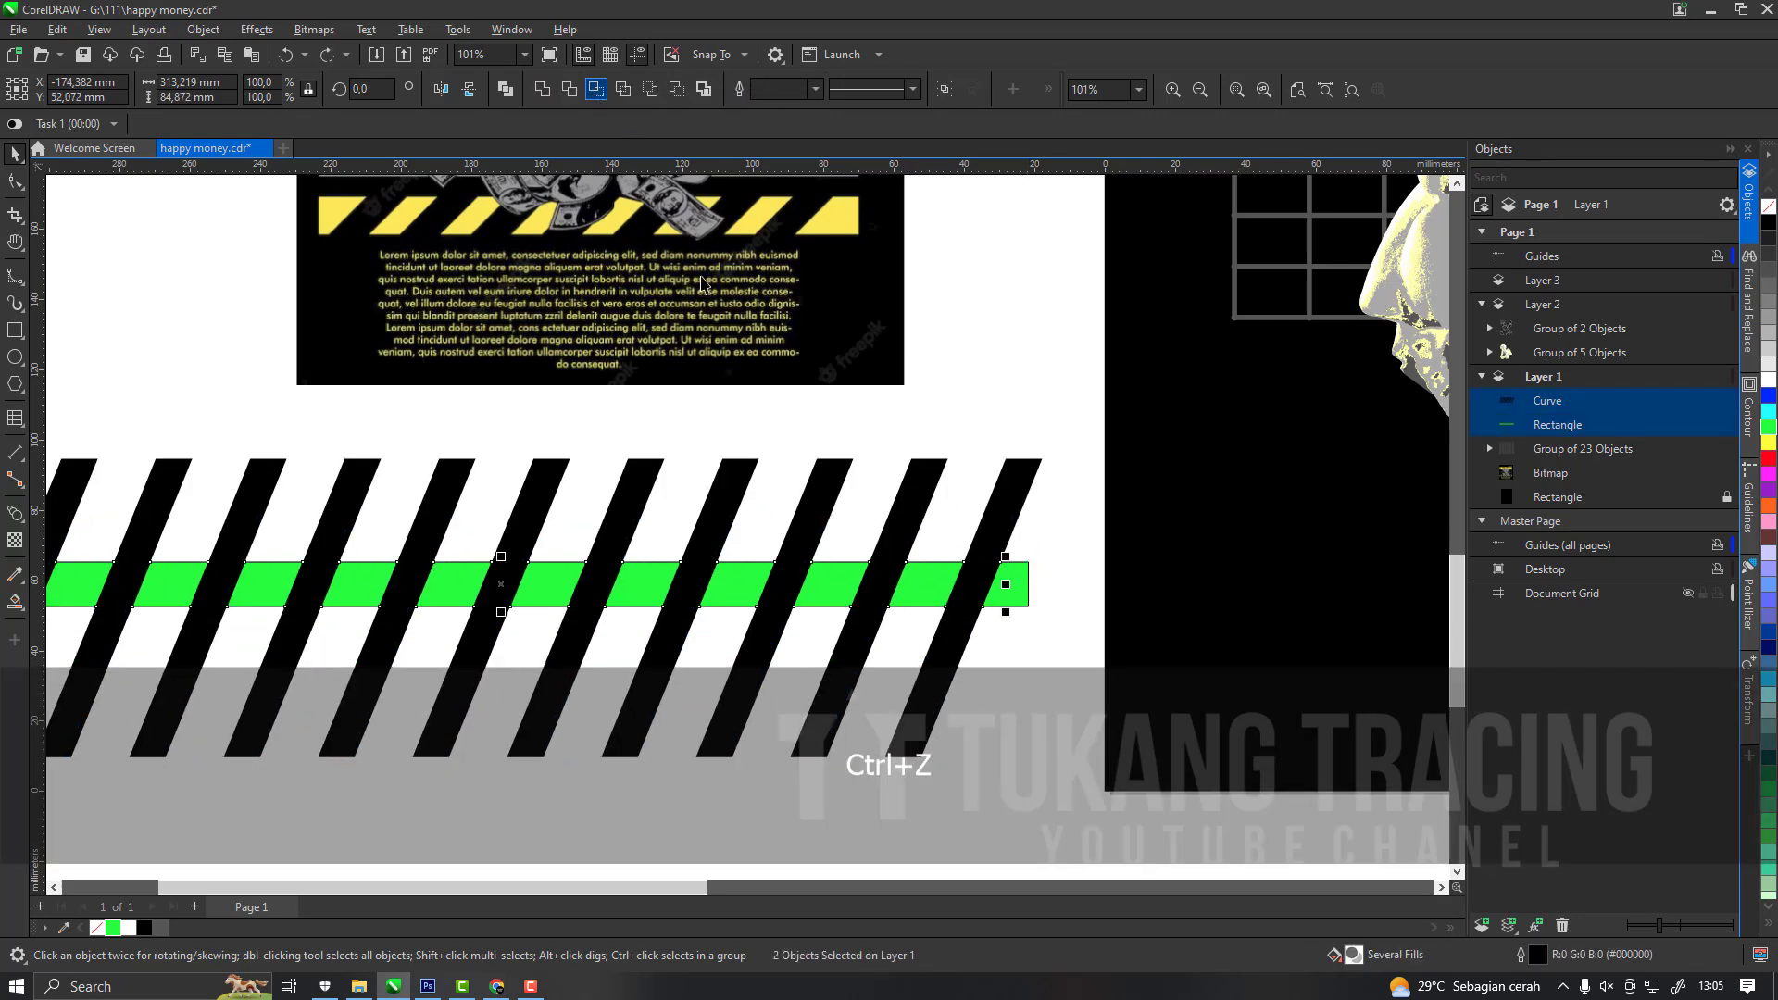
pyautogui.press('Delete')
pyautogui.hotkey('ctrl', 'z')
# Fill the rectangle behind the black stripes with yellow #FFFF00.
pyautogui.click(550, 584)
pyautogui.scroll(-3, 457, 766)
pyautogui.moveTo(1769, 443); pyautogui.dragTo(497, 655)
pyautogui.moveTo(738, 798); pyautogui.dragTo(850, 802)
pyautogui.click(342, 818)
pyautogui.scroll(1, 634, 690)
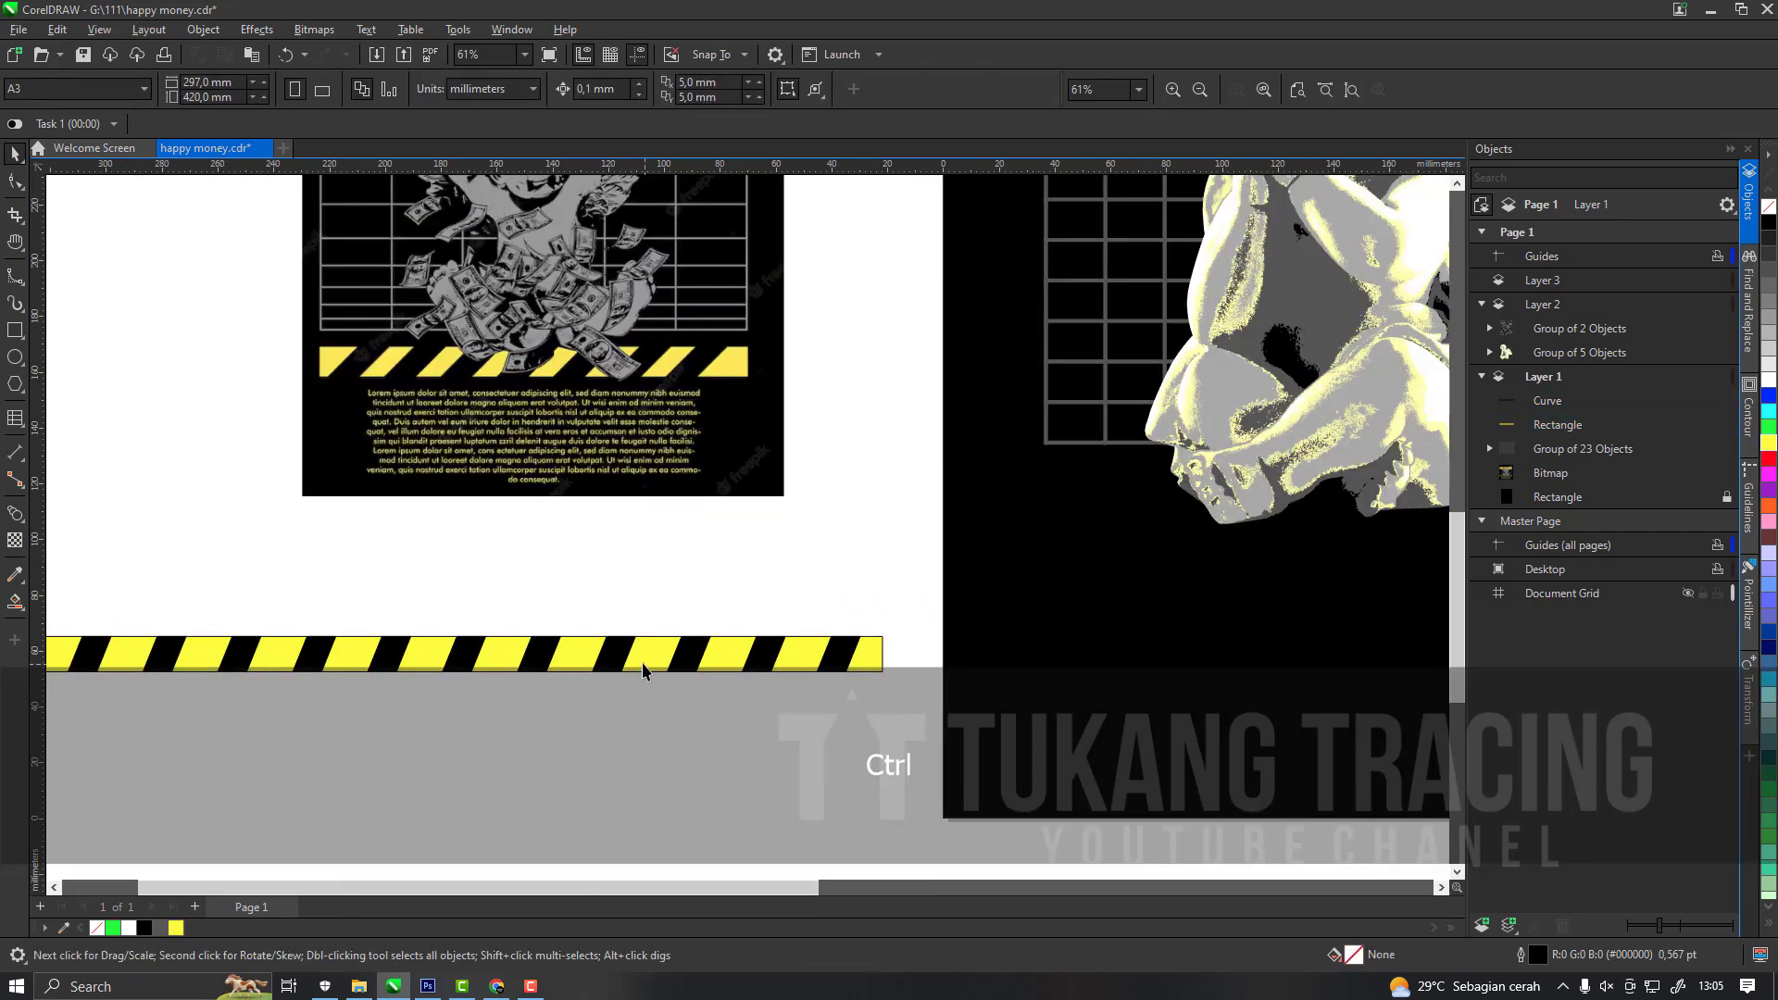
# Fill the stripe band's rectangle with green #00FF00 and group it with the black stripes.
pyautogui.keyDown('ctrl'); pyautogui.click(648, 668); pyautogui.keyUp('ctrl')
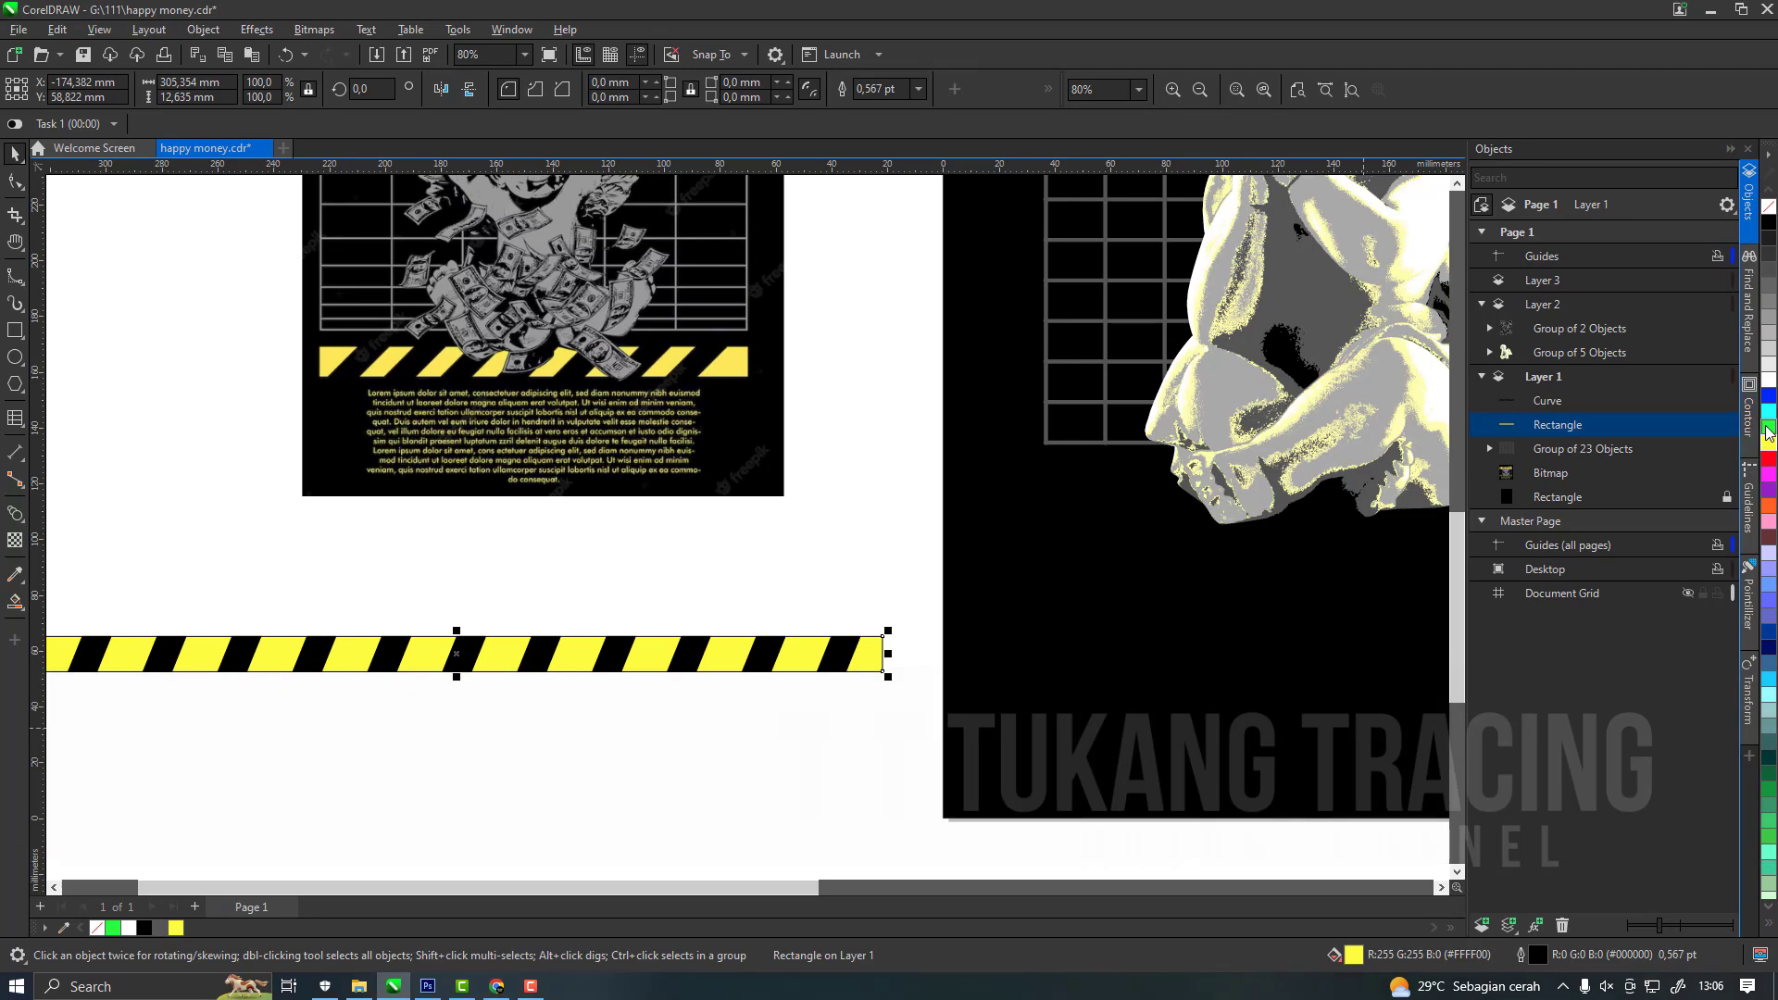
pyautogui.click(1770, 433)
pyautogui.scroll(-3, 773, 767)
pyautogui.moveTo(290, 656); pyautogui.dragTo(881, 832)
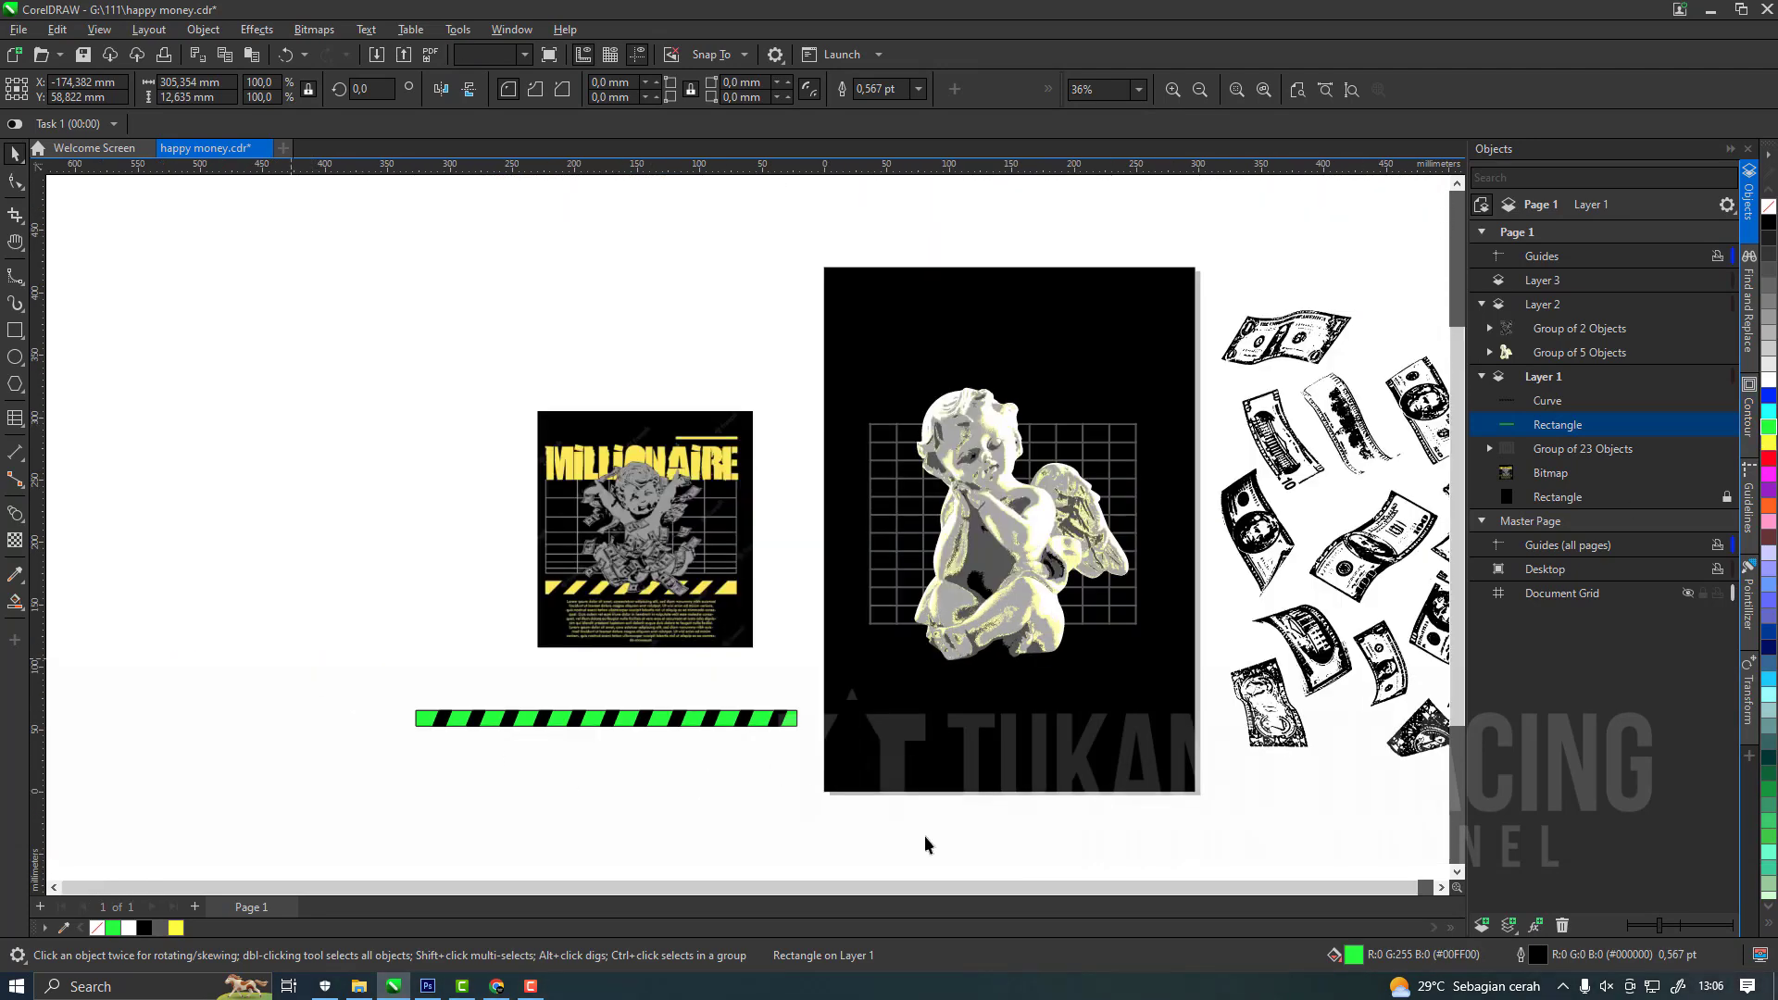
pyautogui.hotkey('ctrl', 'g')
# Place the stripe band below the cherub on the black page, without an outline and scaled to about 236 × 10 mm.
pyautogui.moveTo(765, 721); pyautogui.dragTo(1127, 659)
pyautogui.scroll(2, 1104, 630)
pyautogui.rightClick(96, 929)
pyautogui.moveTo(844, 673); pyautogui.dragTo(1159, 738)
# Recolour the pale yellow shading curve inside the cherub group with bright green.
pyautogui.click(983, 592)
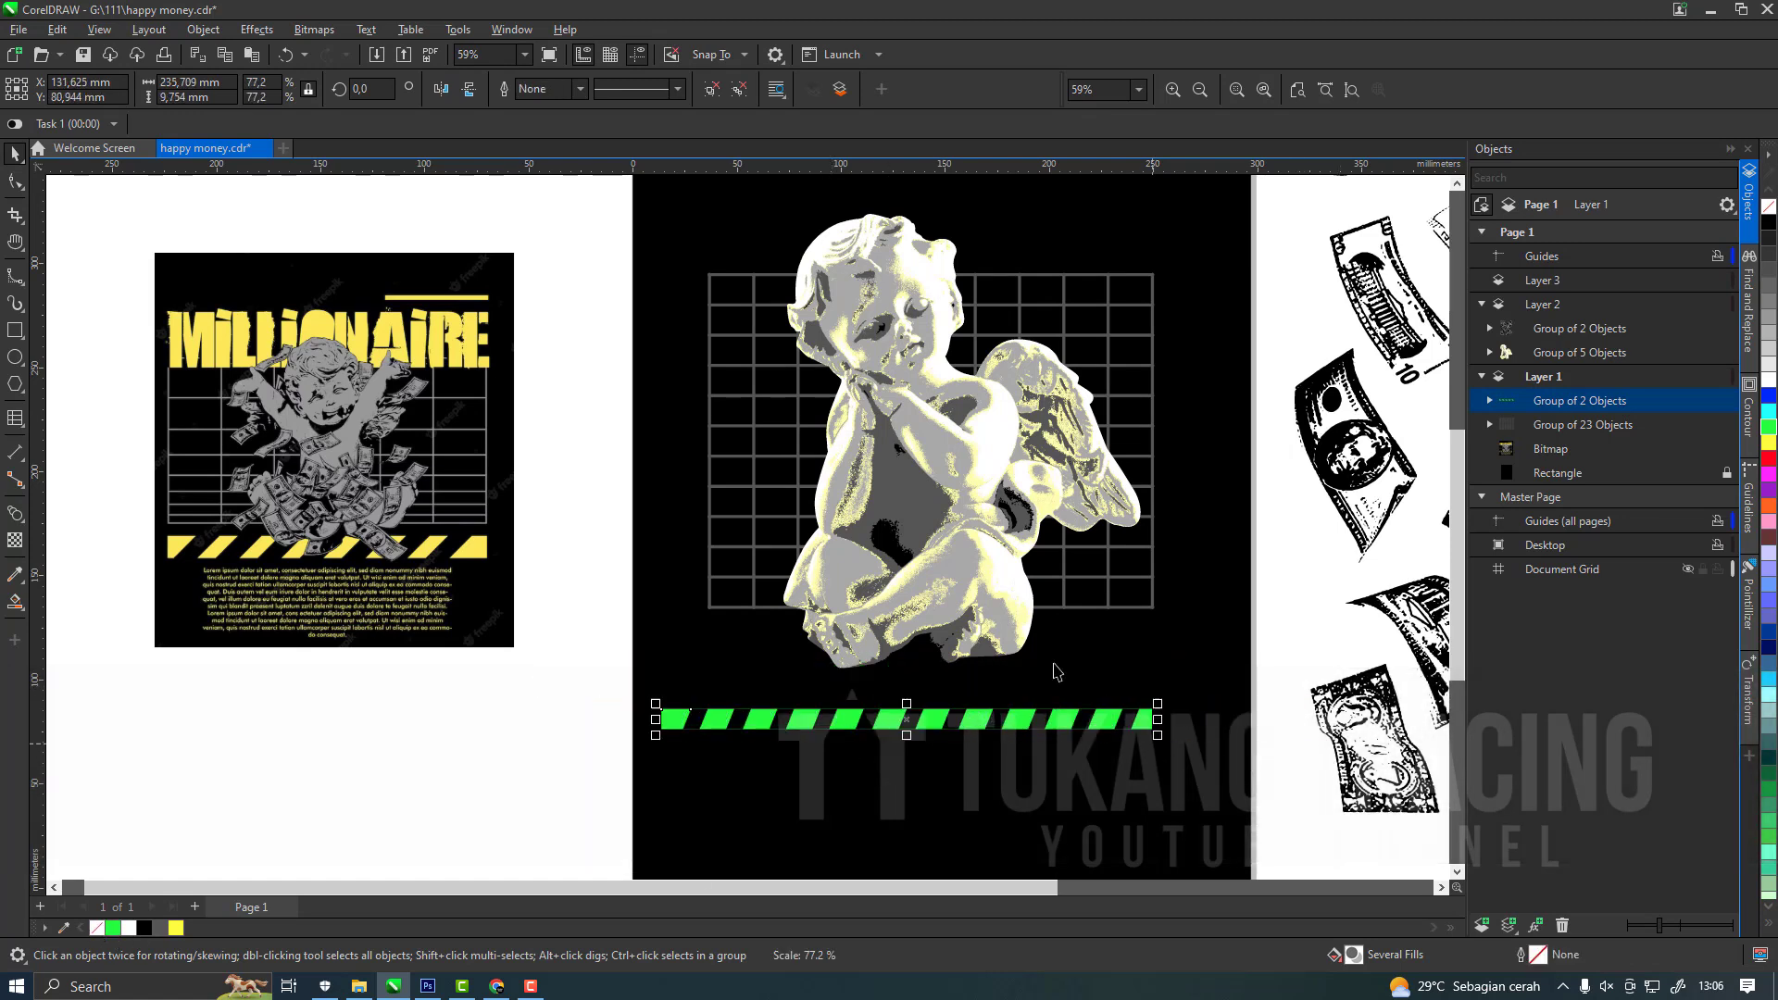
pyautogui.click(1490, 353)
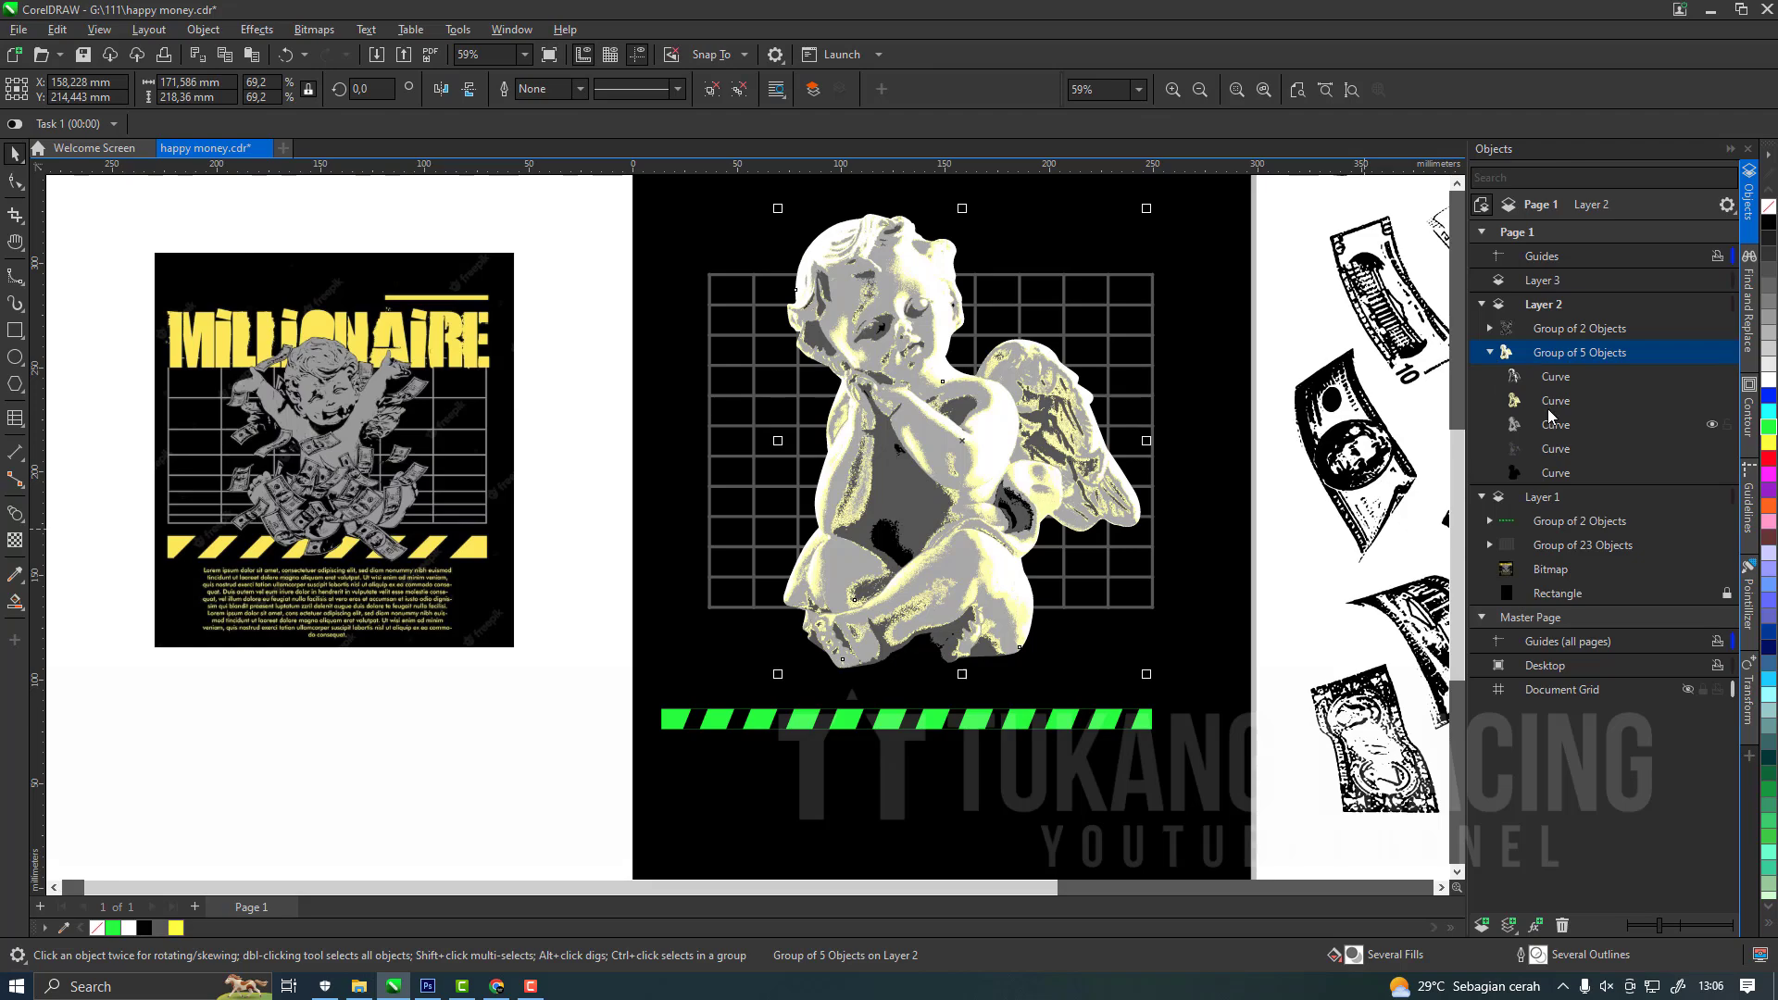
pyautogui.click(1574, 401)
pyautogui.click(1770, 434)
pyautogui.click(363, 745)
pyautogui.scroll(-4, 810, 558)
pyautogui.scroll(2, 974, 520)
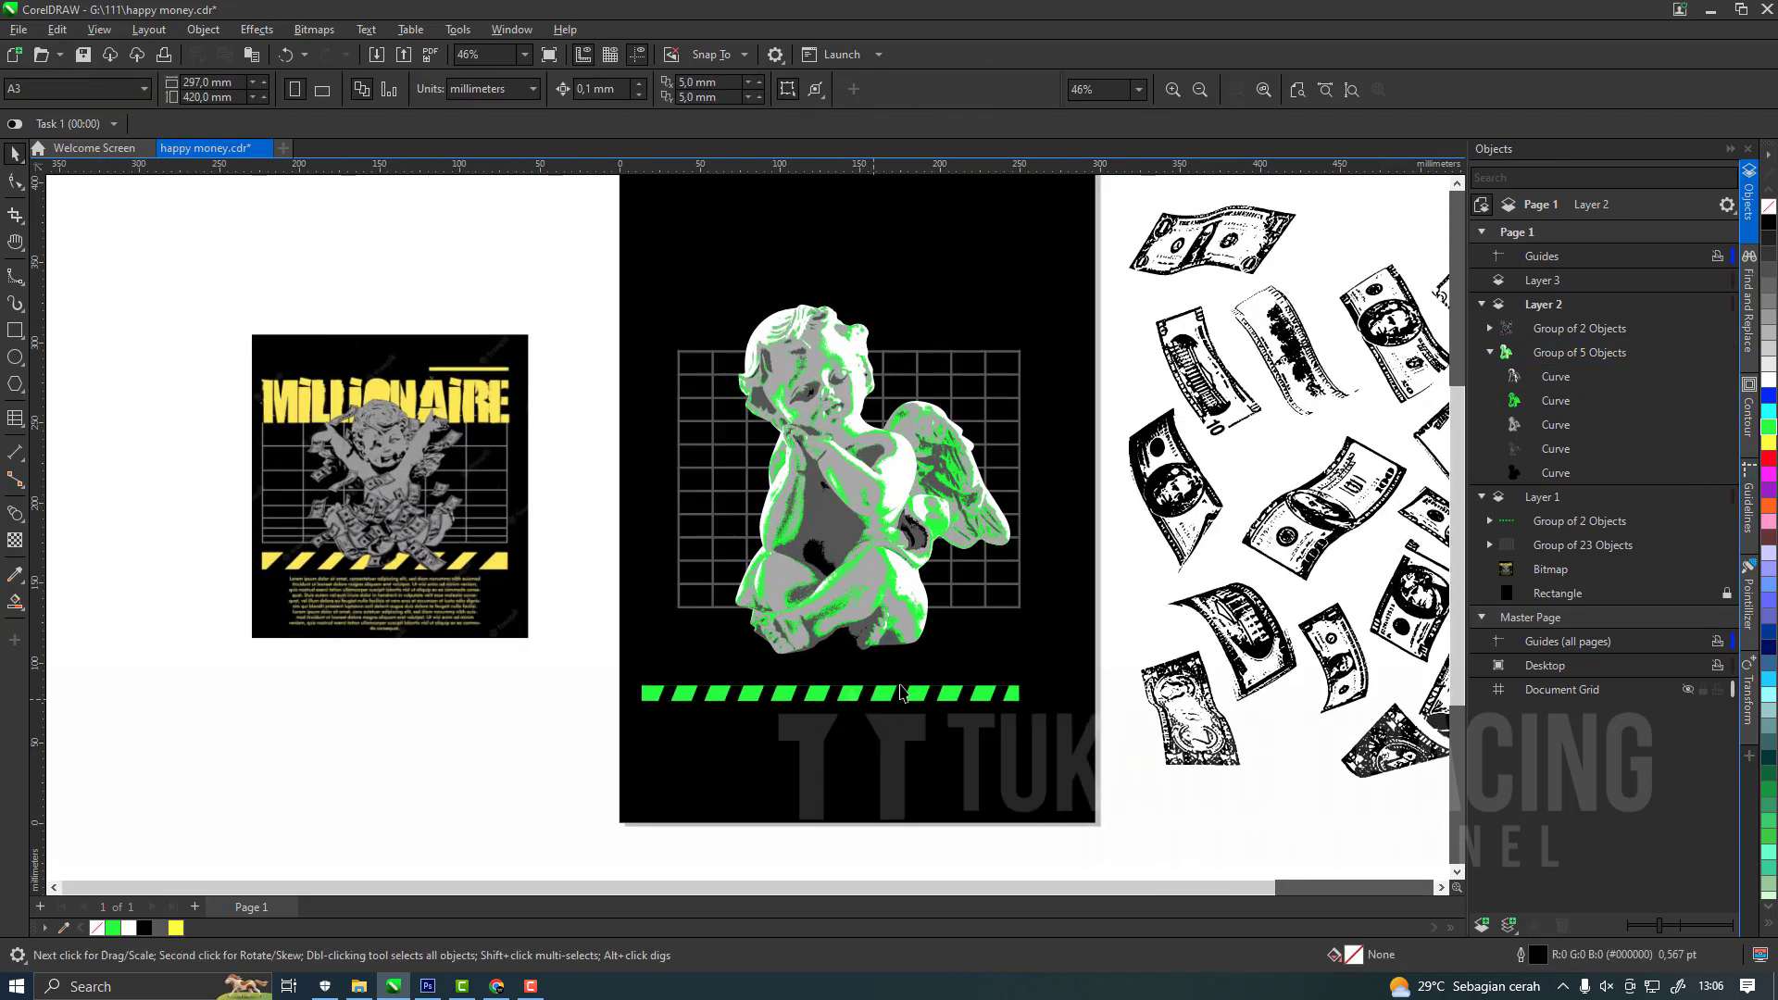
pyautogui.scroll(3, 922, 657)
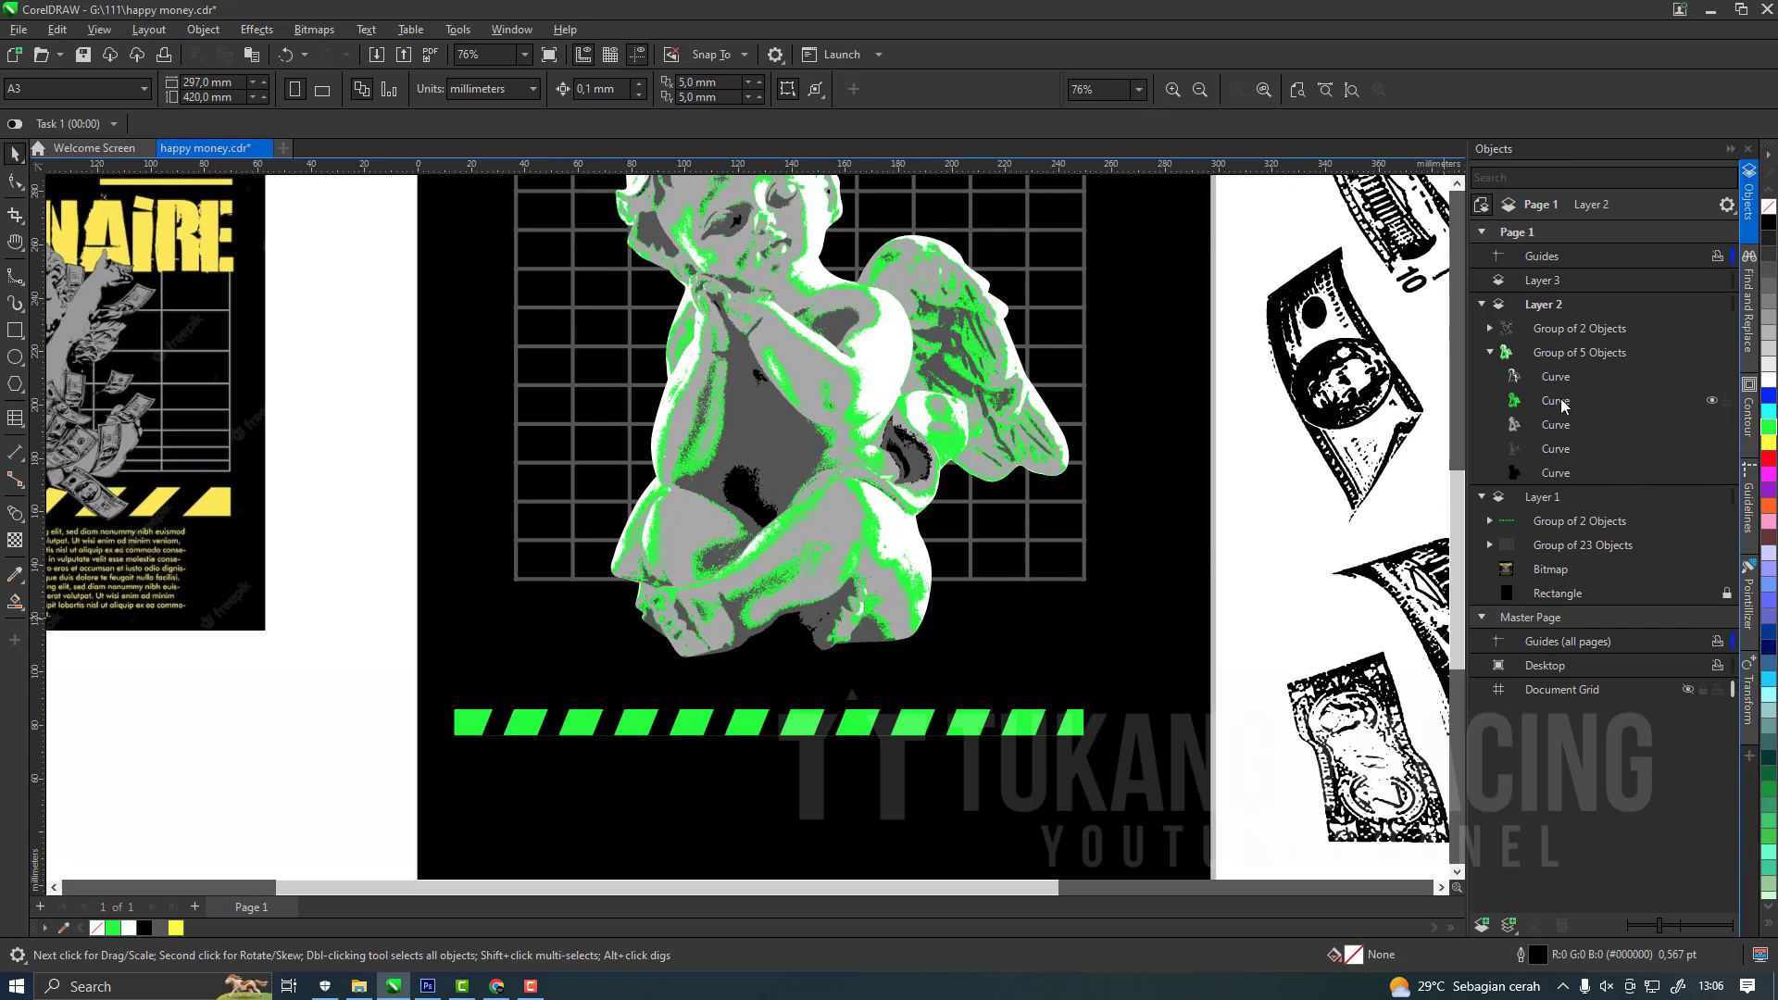
# Fill the cherub's green shading curve and the stripe band's rectangle with Spring Green #33CC33.
pyautogui.click(1770, 864)
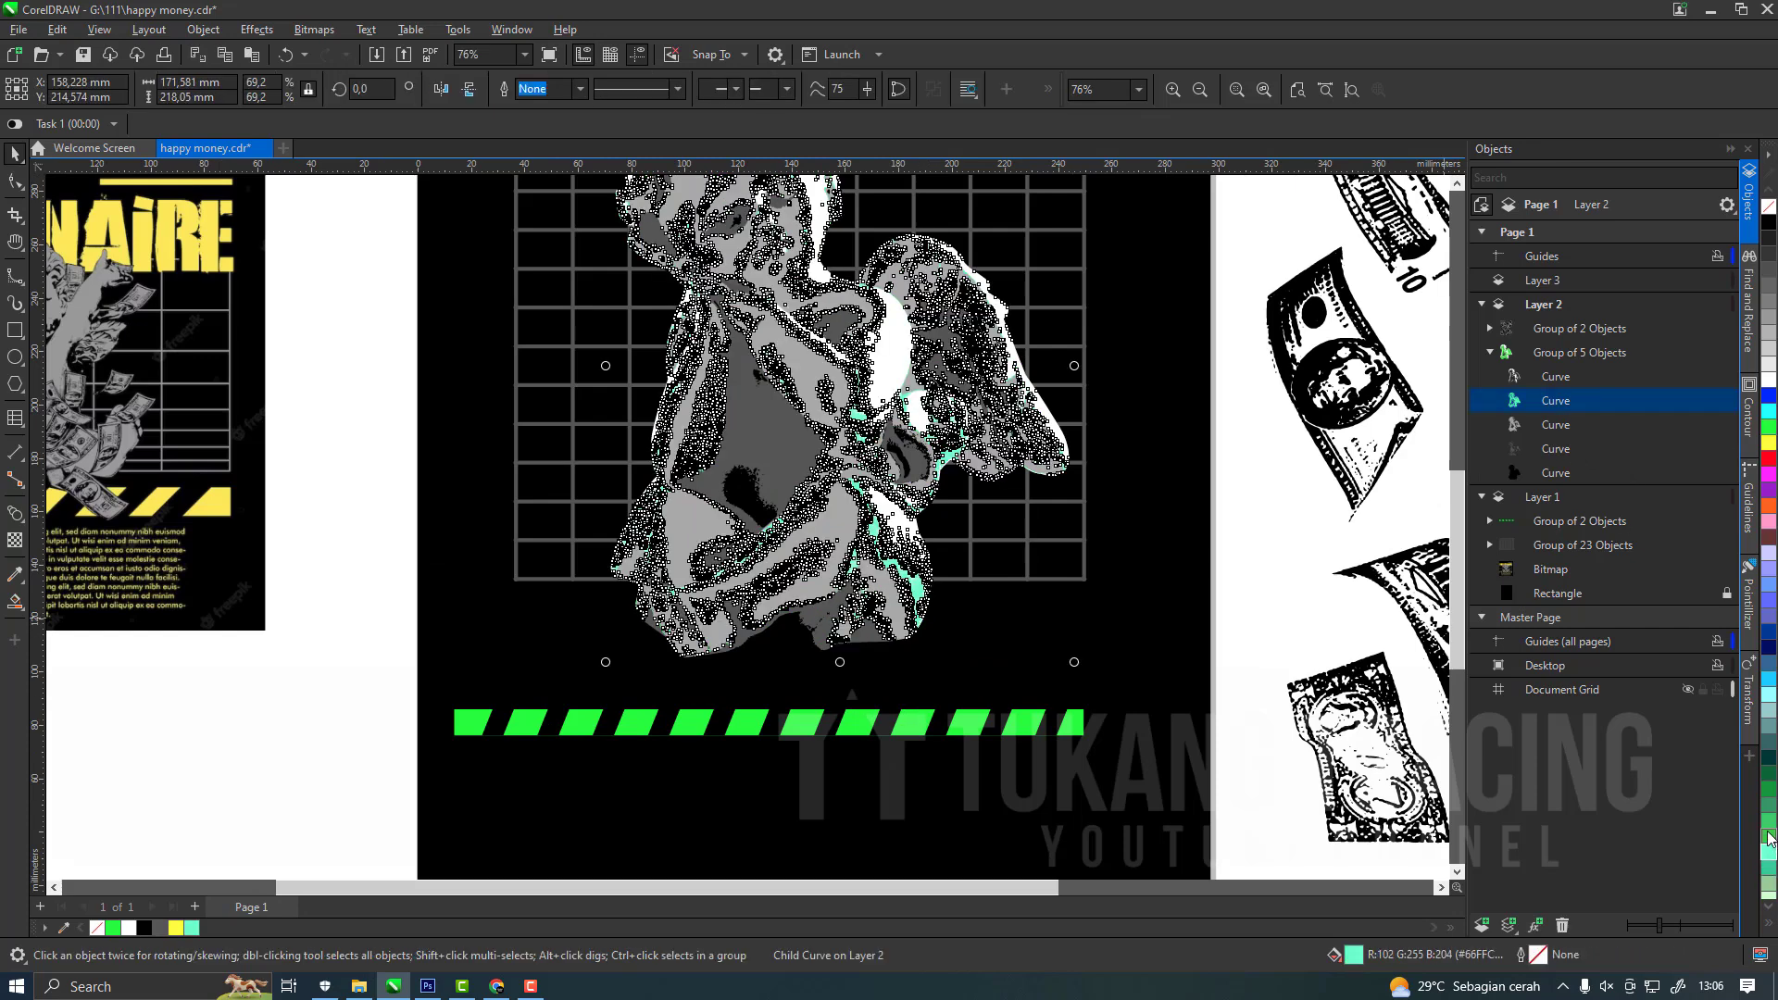
pyautogui.click(973, 722)
pyautogui.click(1490, 521)
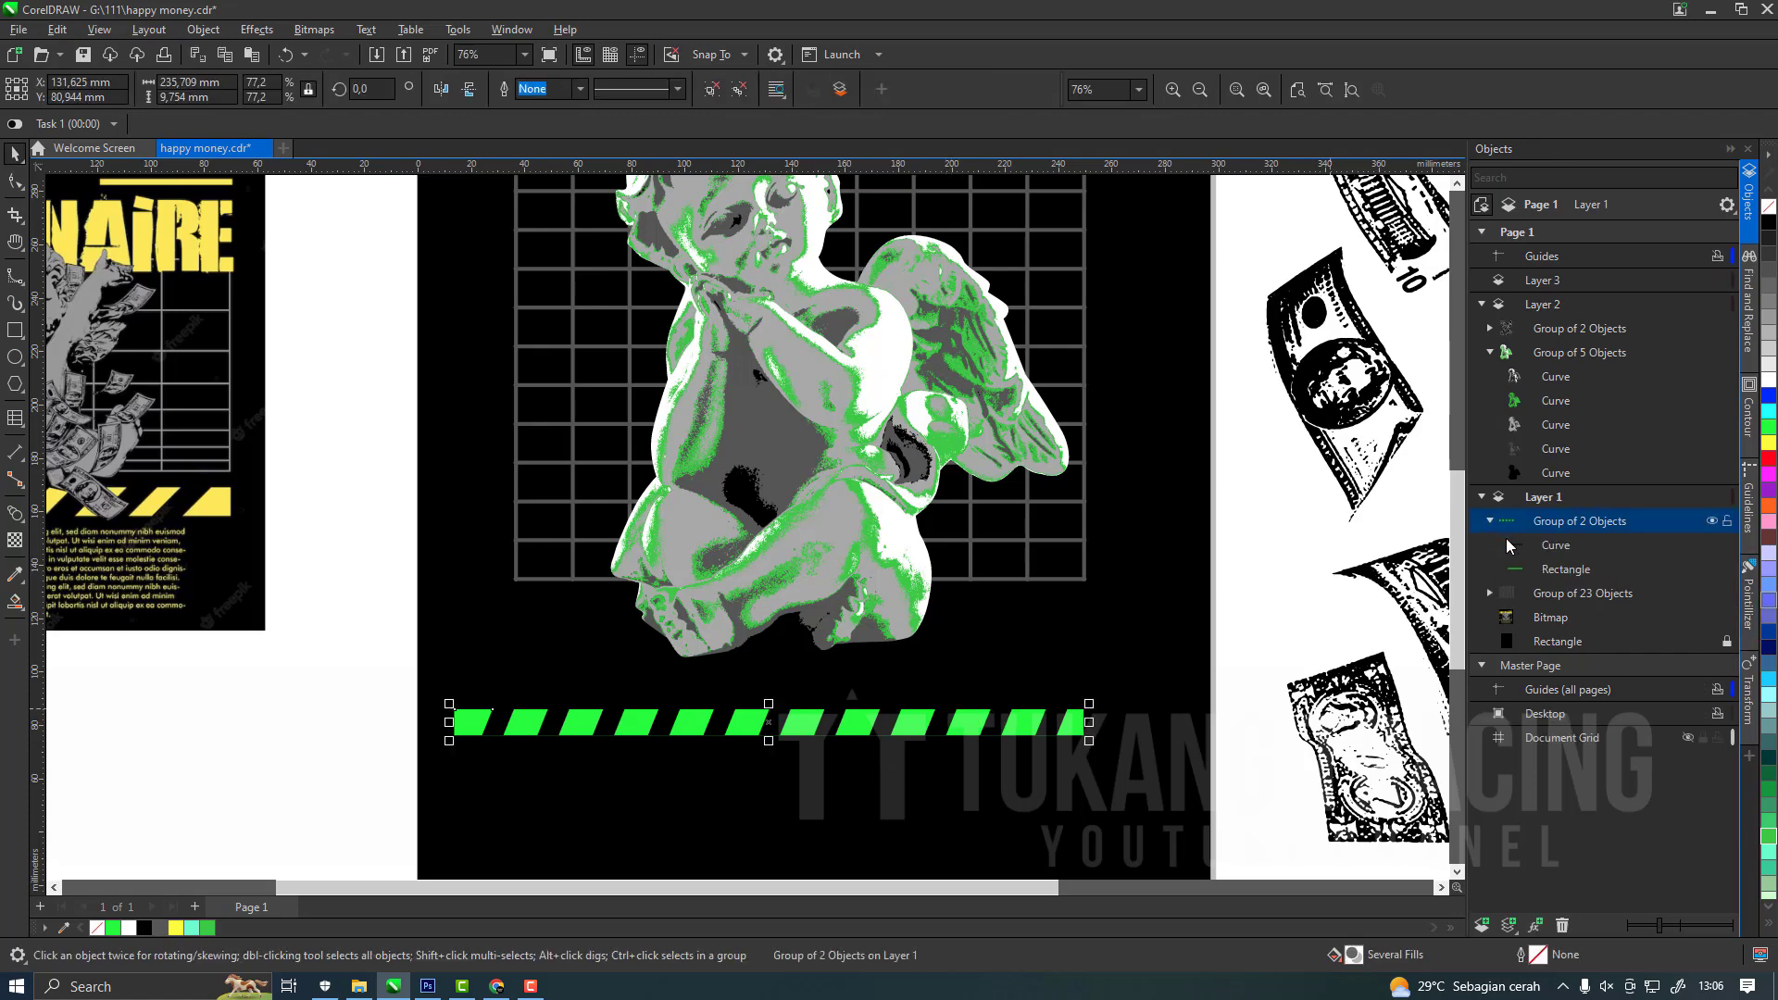
pyautogui.click(1533, 571)
pyautogui.click(206, 928)
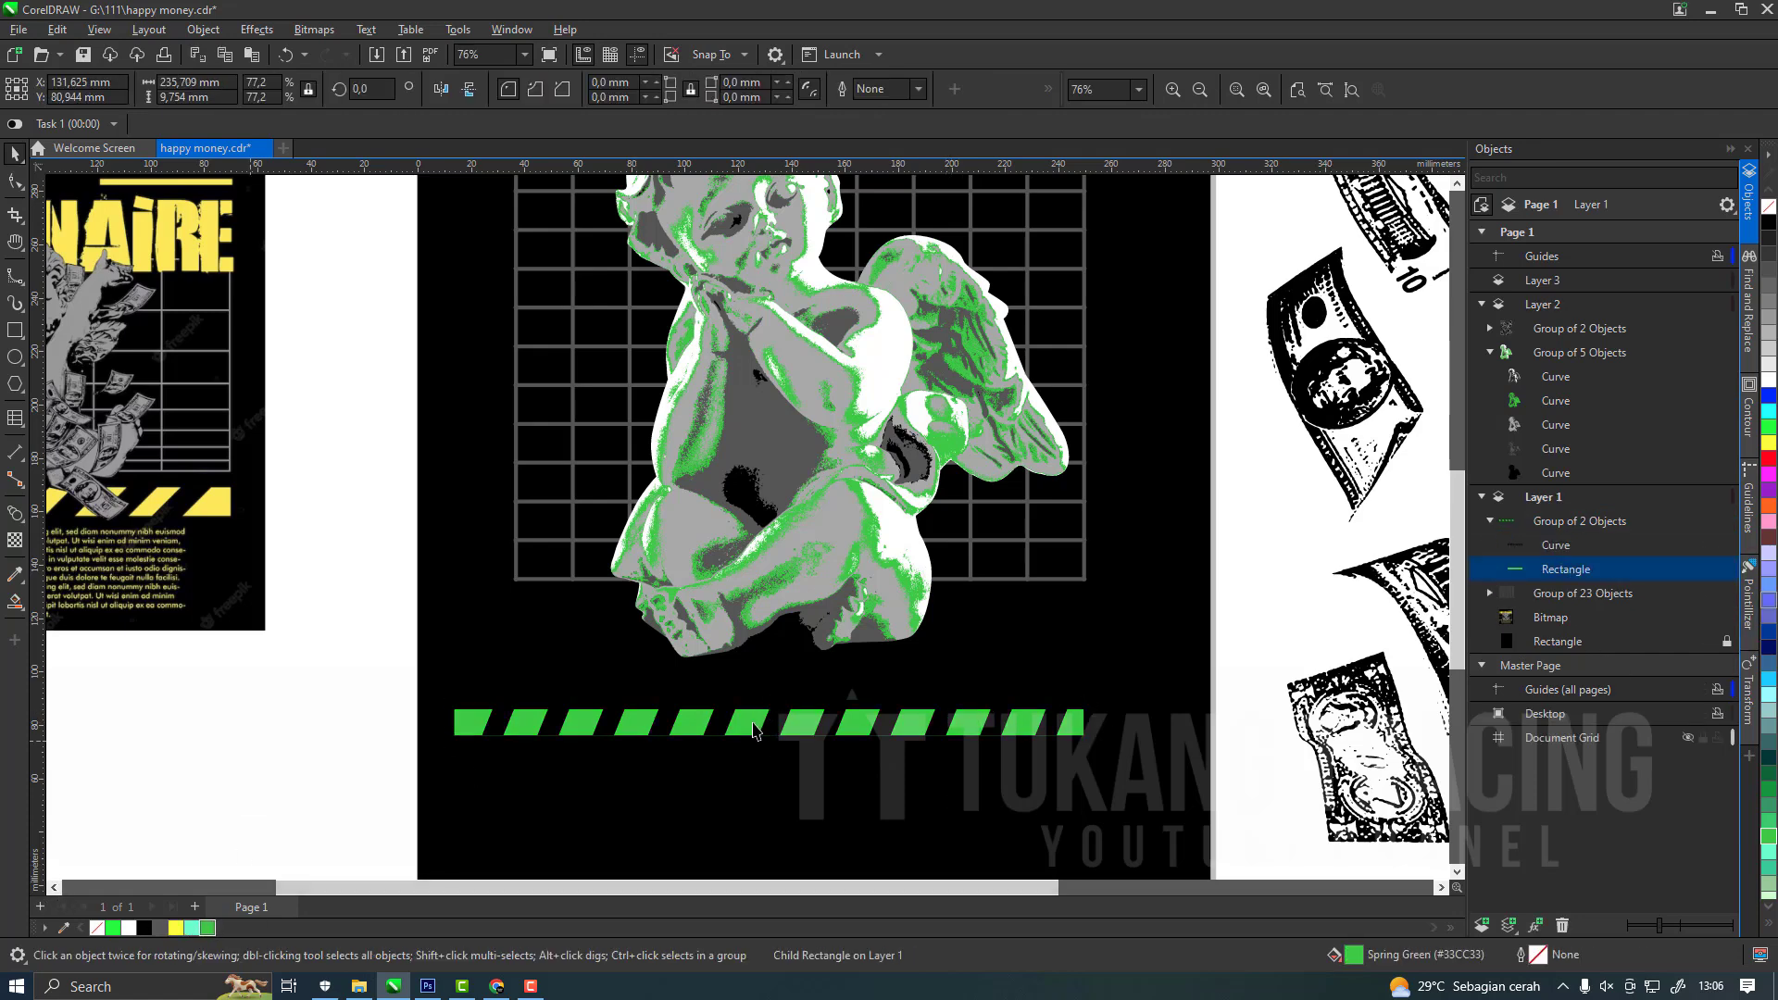
# Shrink the stripe band to about 213 × 9 mm and move it up closer to the cherub's base.
pyautogui.click(696, 736)
pyautogui.moveTo(1074, 742); pyautogui.dragTo(1014, 682)
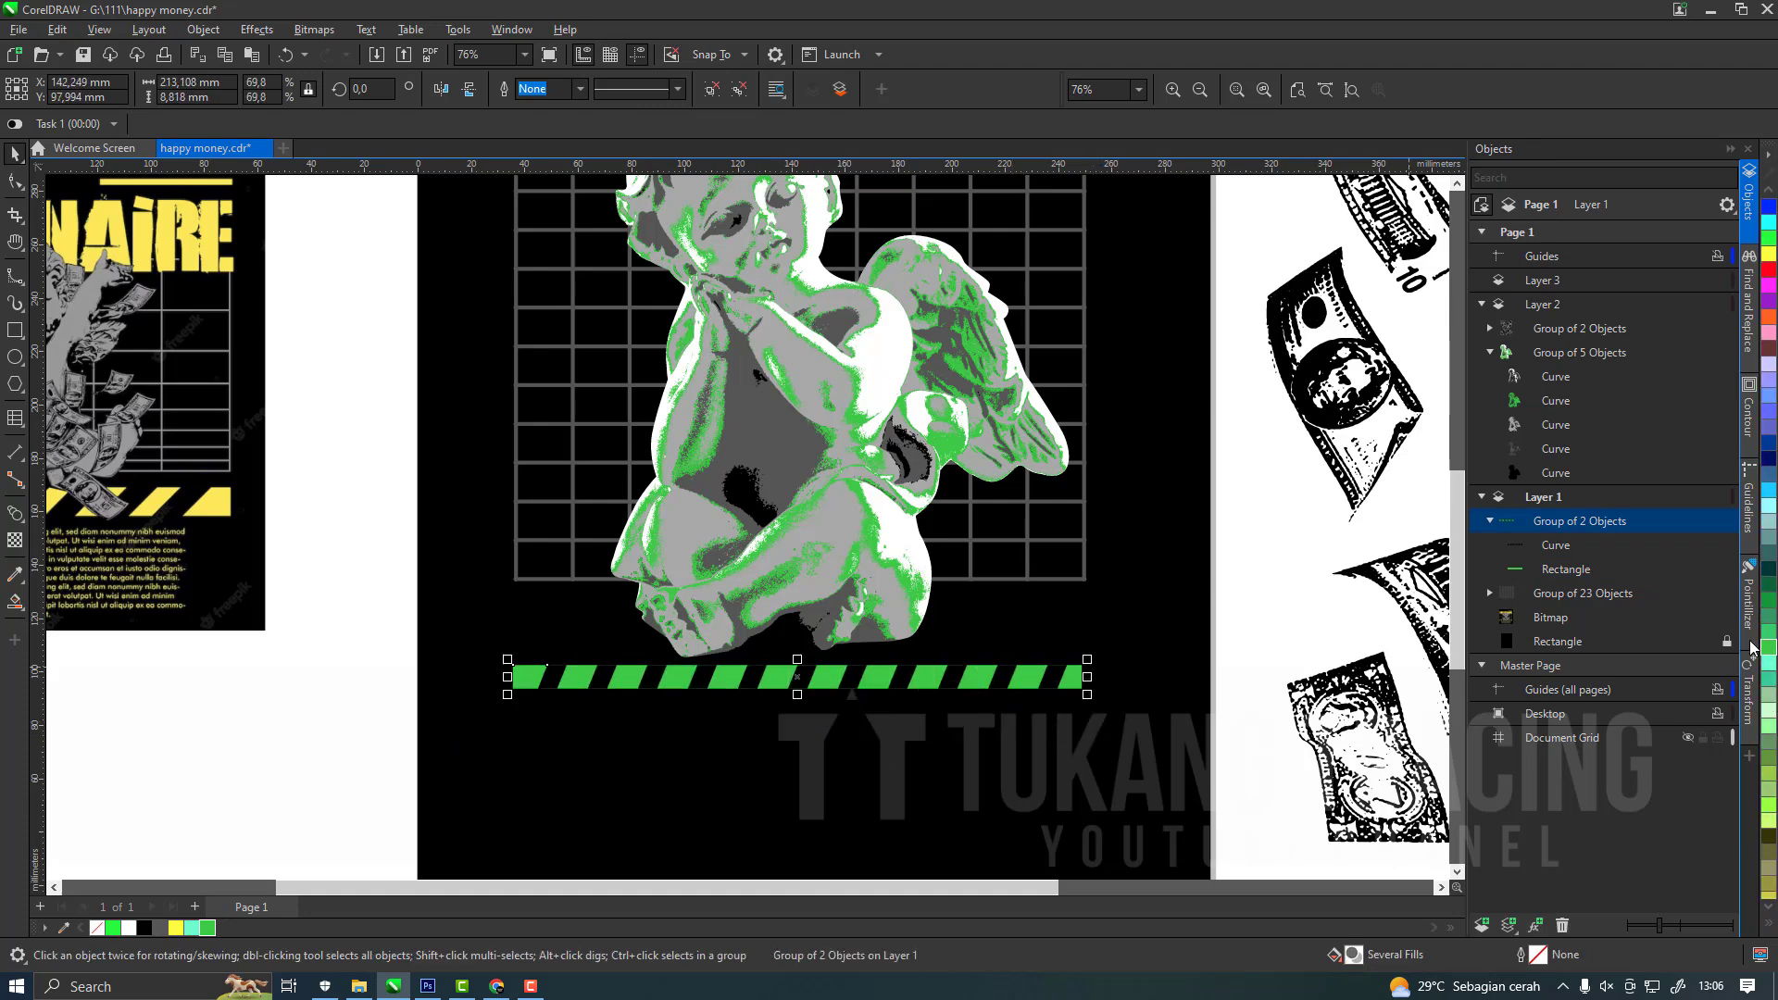
# Try a very dark teal fill on the stripe band and the cherub's shading curve, and undo both colour changes.
pyautogui.click(1548, 570)
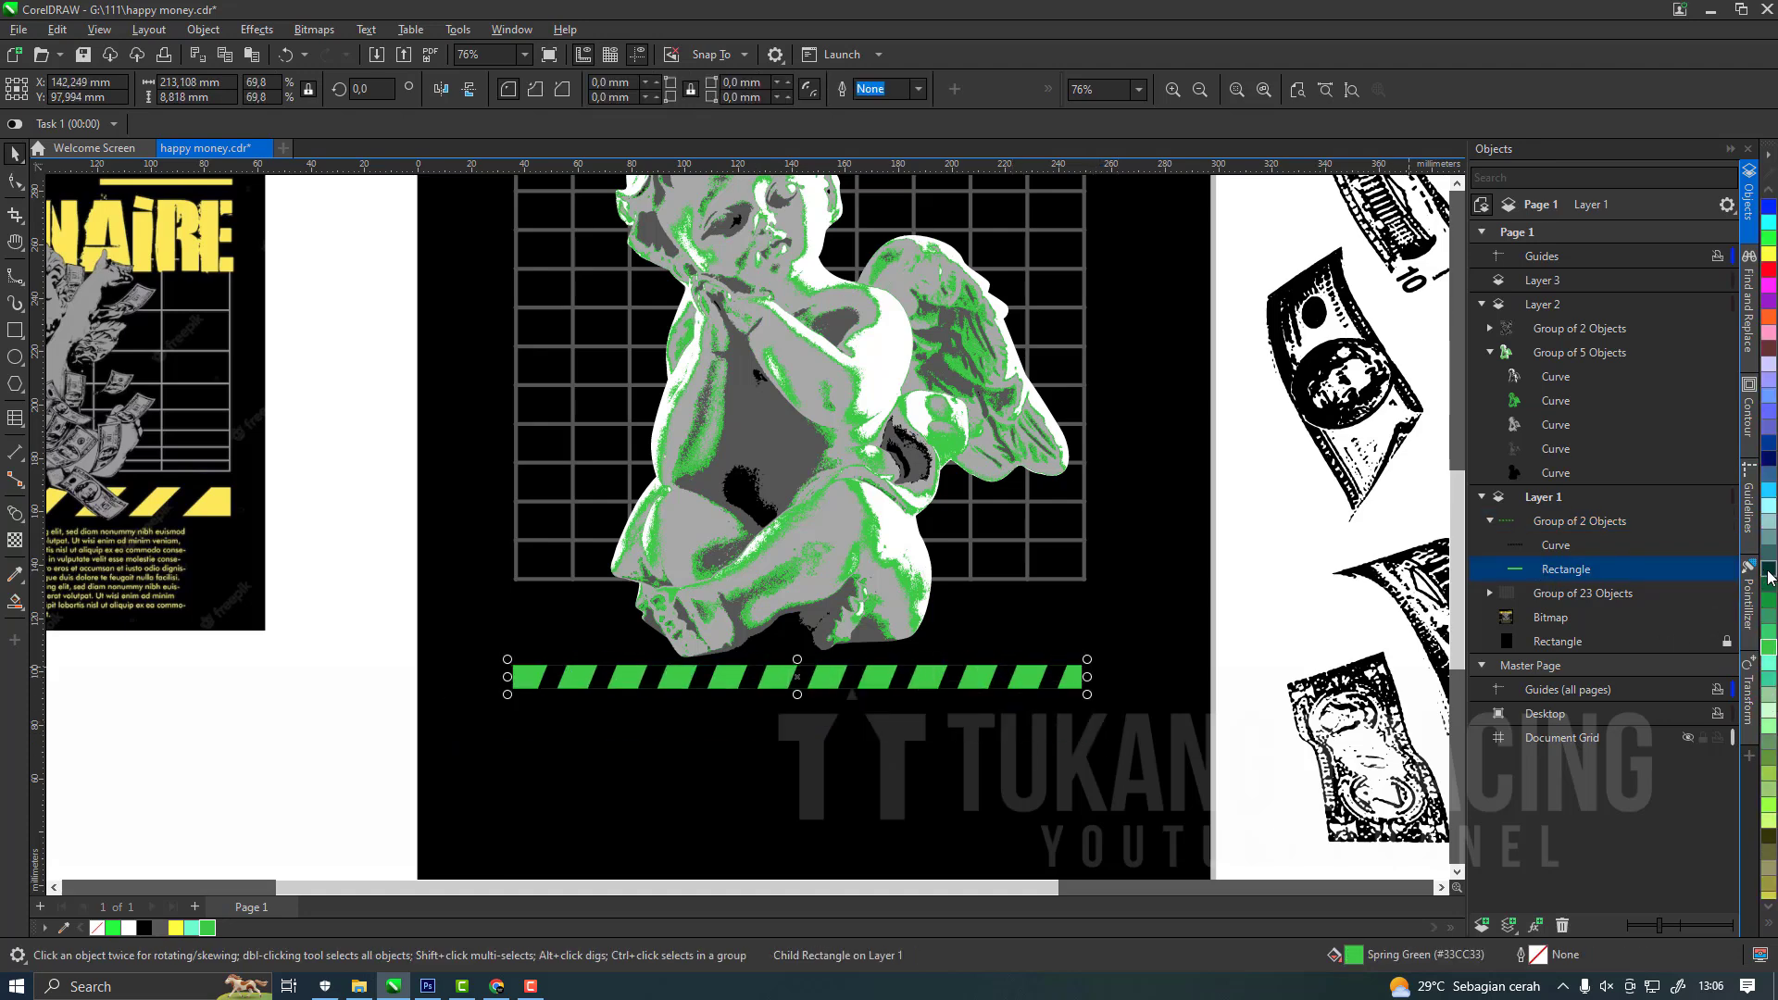
pyautogui.click(1768, 571)
pyautogui.click(887, 518)
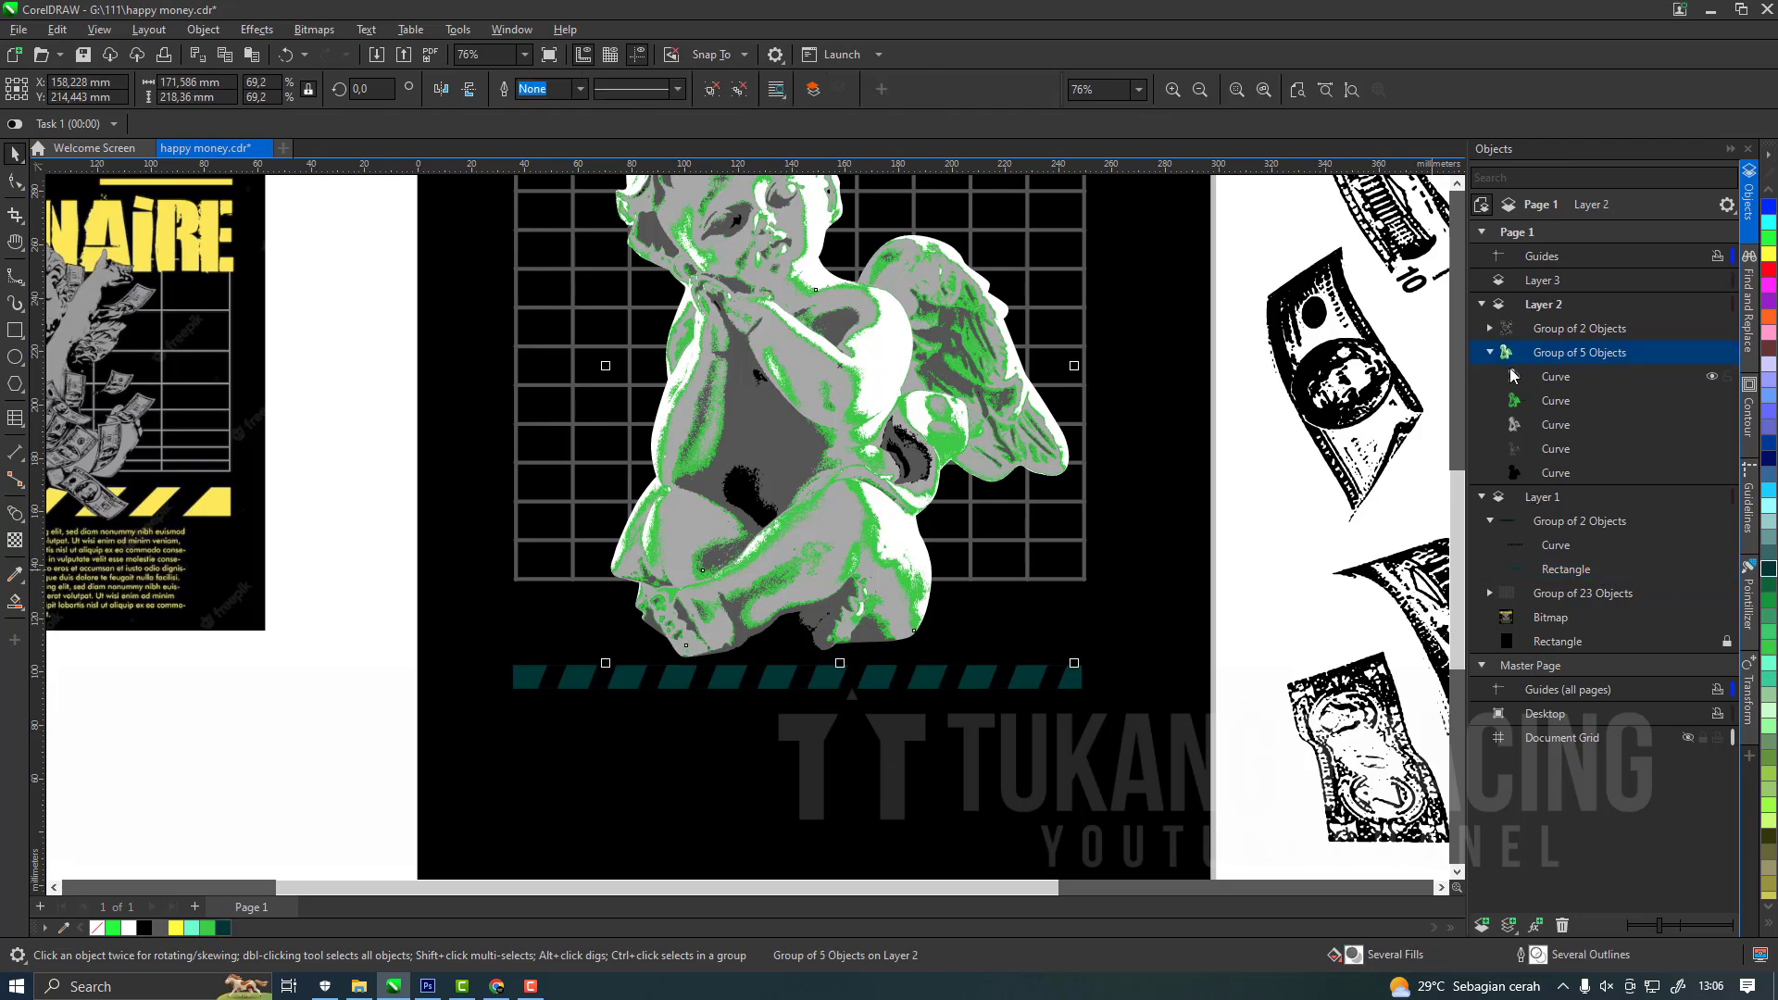
pyautogui.click(1527, 406)
pyautogui.click(1768, 569)
pyautogui.scroll(-1, 774, 578)
pyautogui.click(481, 732)
pyautogui.scroll(1, 824, 469)
pyautogui.hotkey('ctrl', 'z')
pyautogui.hotkey('ctrl', 'z')
# Raise the stripe band to just below the grid, centre it on the grid and stretch its height to about 12 mm.
pyautogui.moveTo(1032, 738); pyautogui.dragTo(1032, 673)
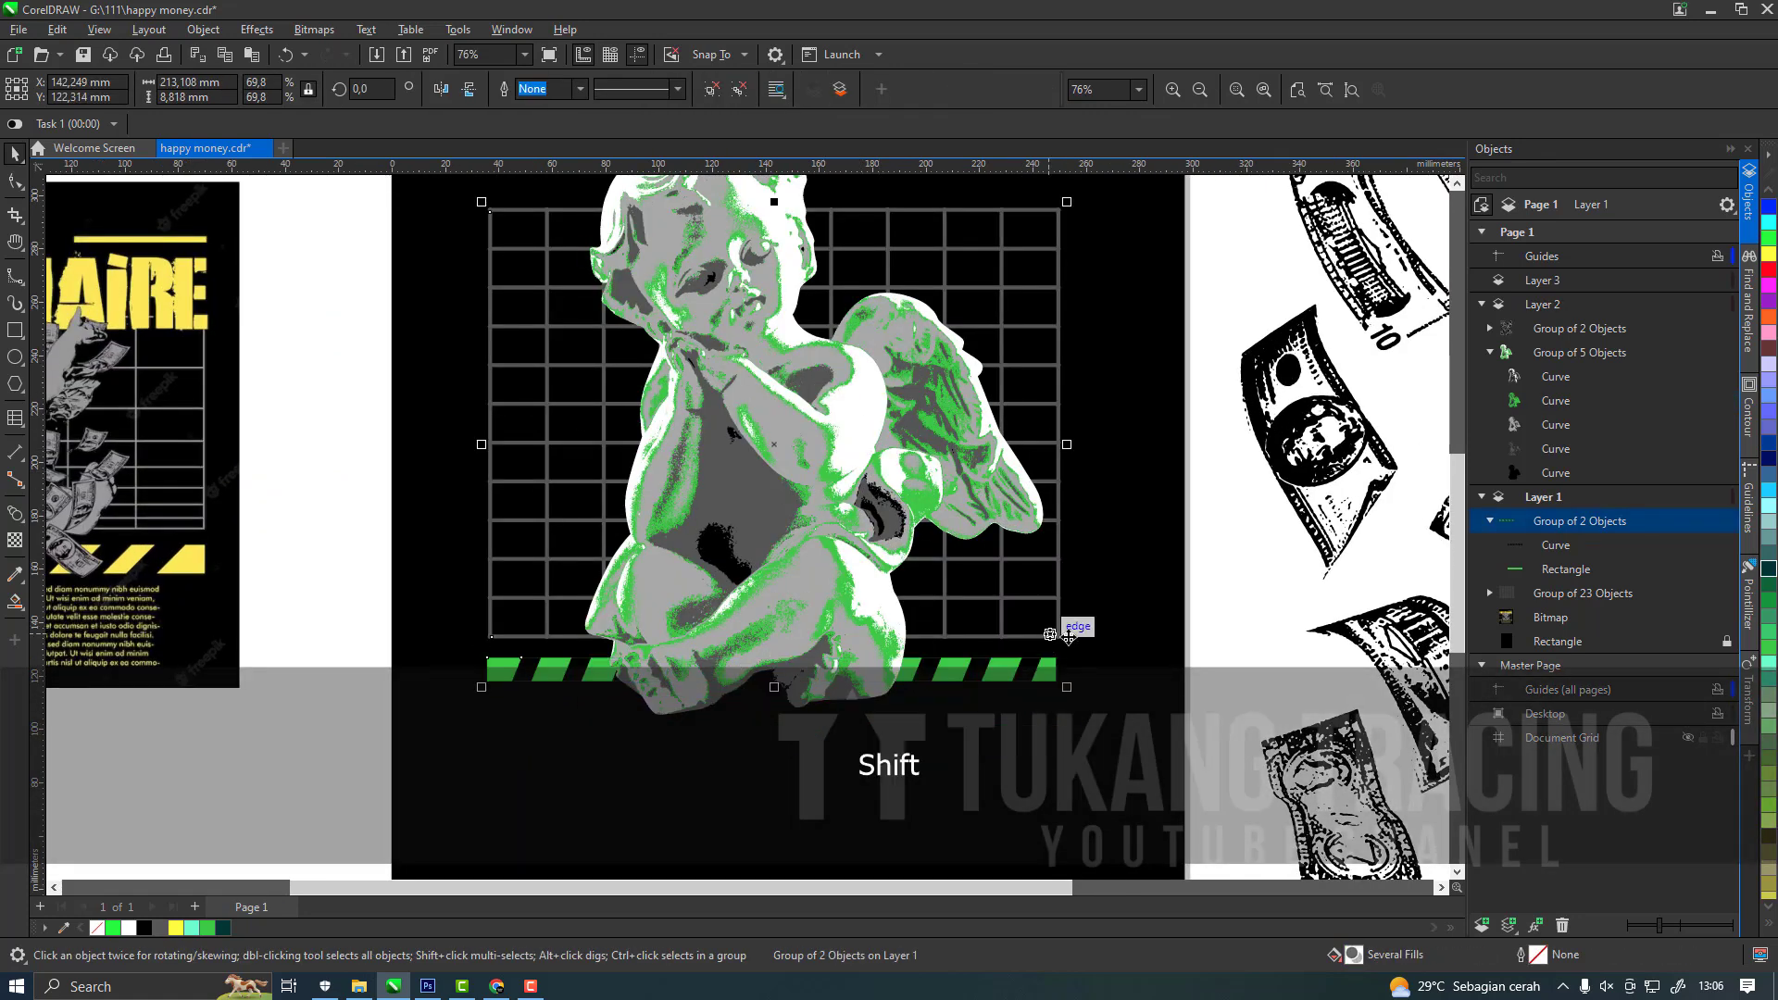
pyautogui.press('c')
pyautogui.click(1027, 677)
pyautogui.scroll(2, 1026, 677)
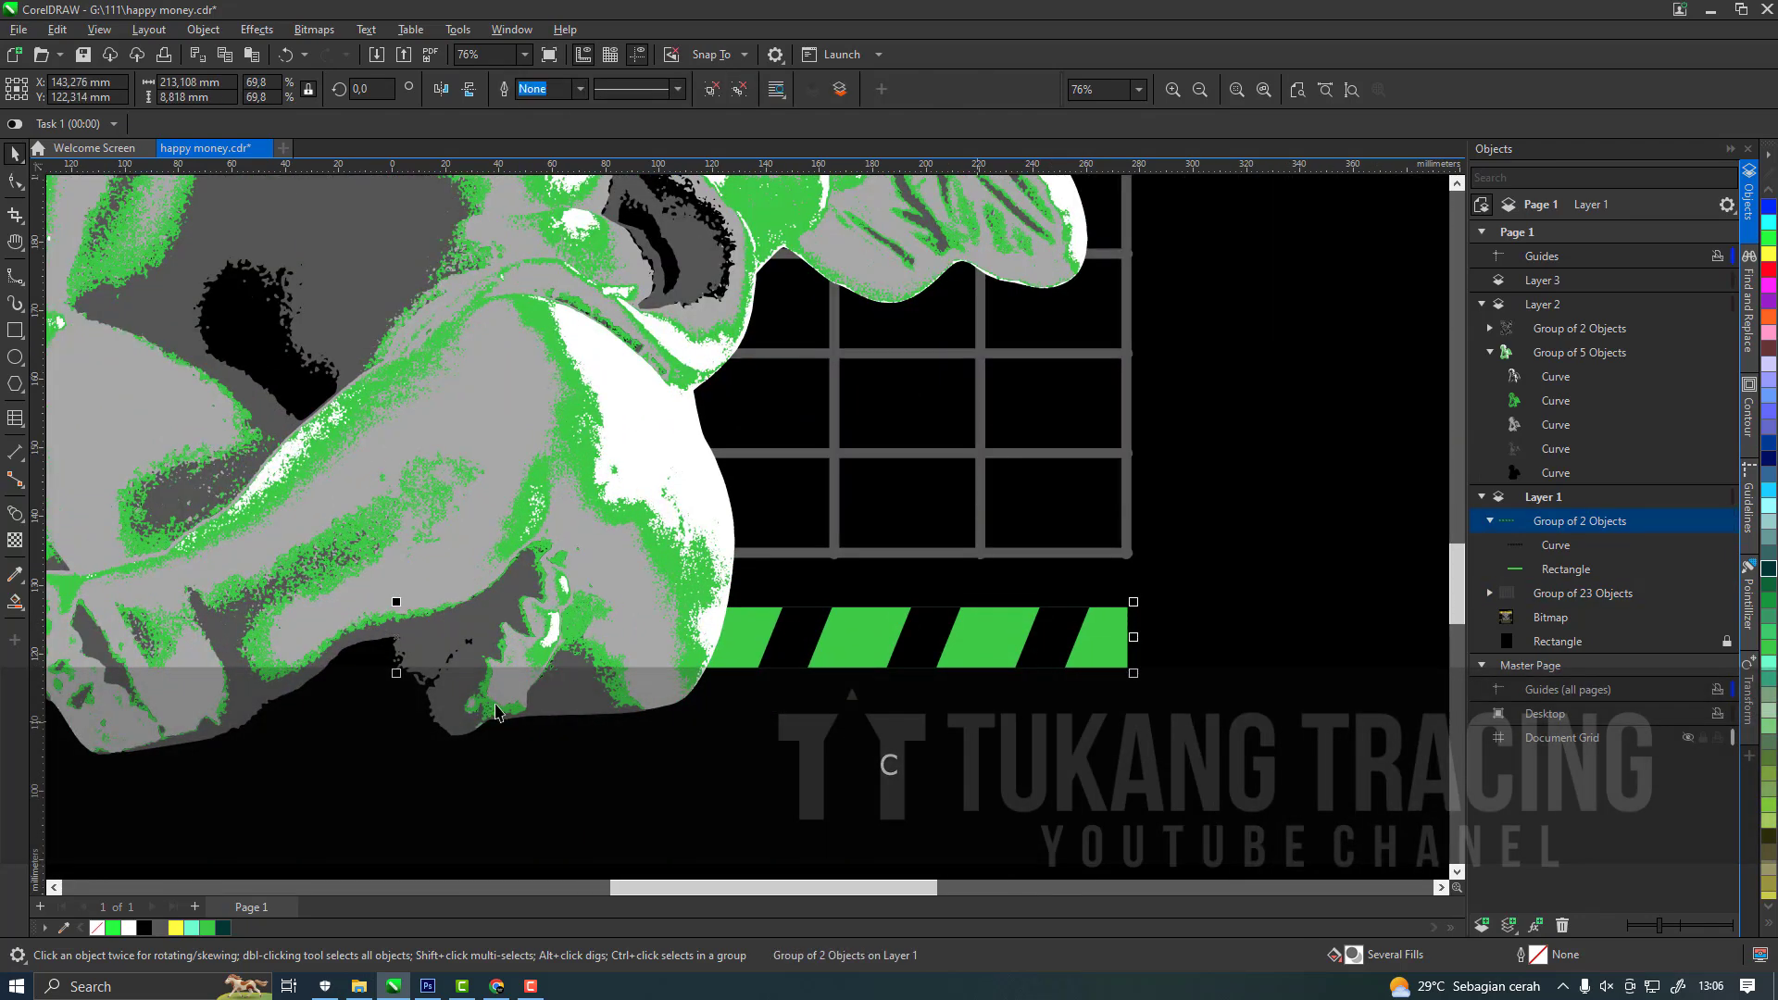
pyautogui.moveTo(397, 675); pyautogui.dragTo(394, 696)
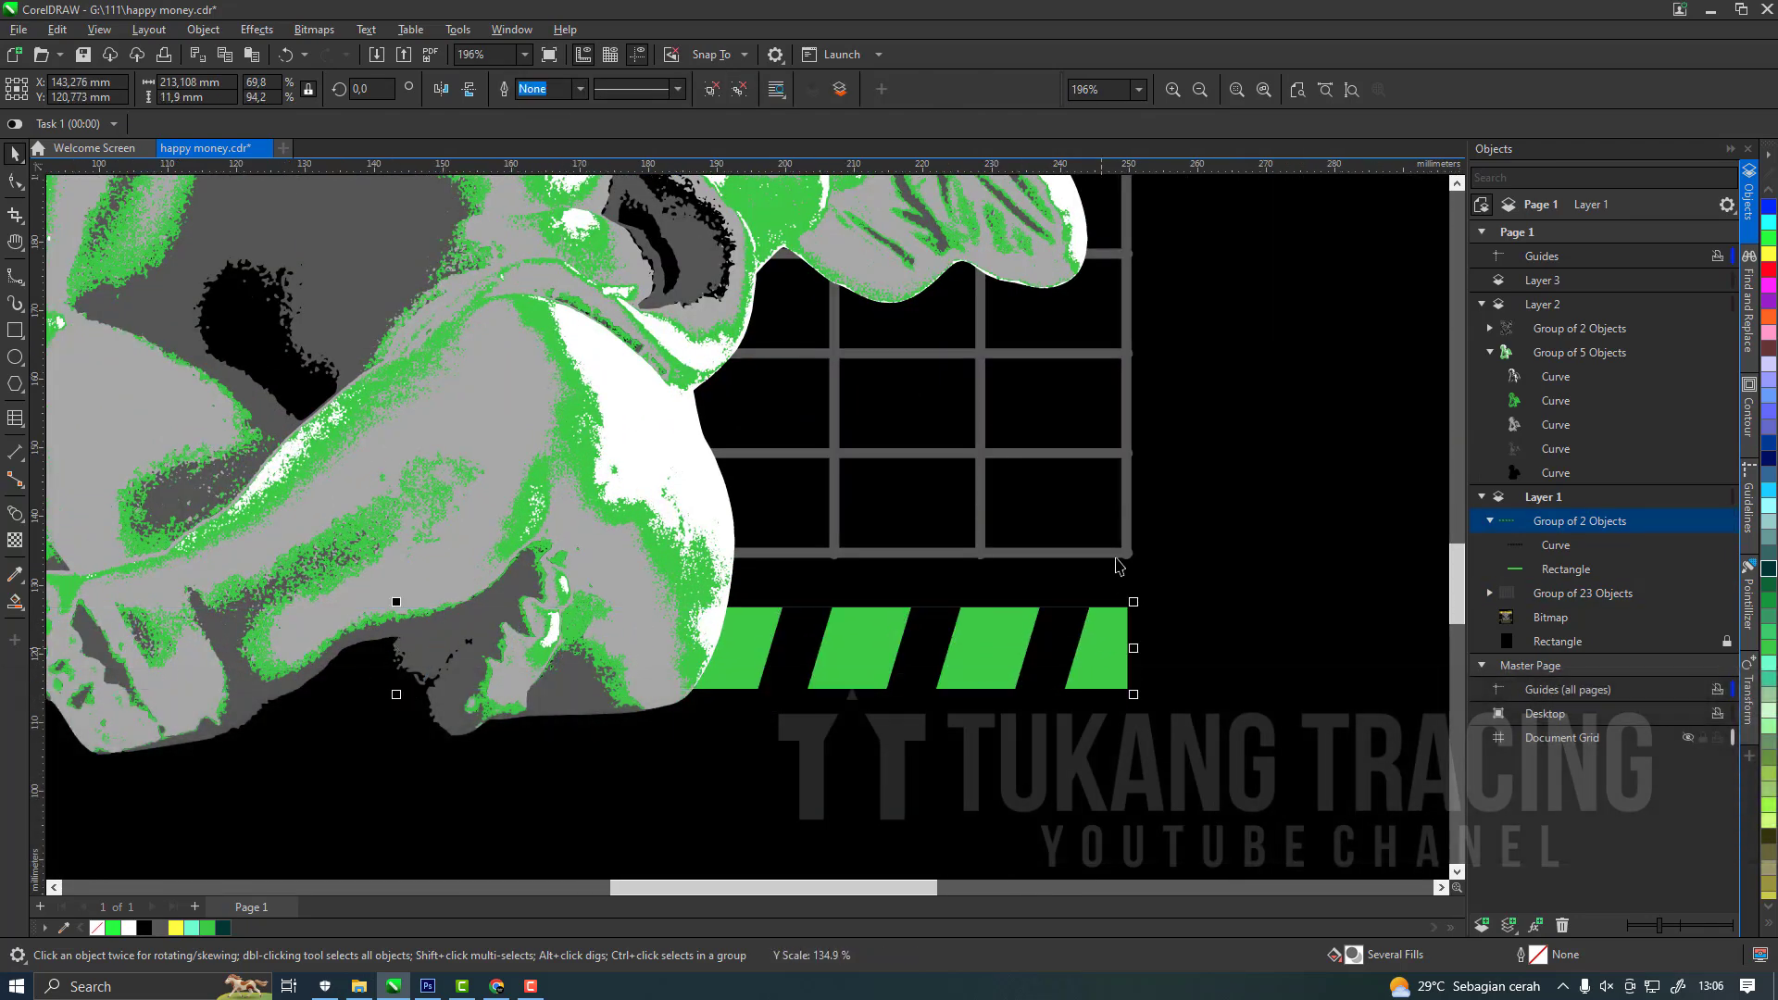
pyautogui.keyDown('shift'); pyautogui.click(1128, 547); pyautogui.keyUp('shift')
pyautogui.press('c')
pyautogui.scroll(-6, 1060, 608)
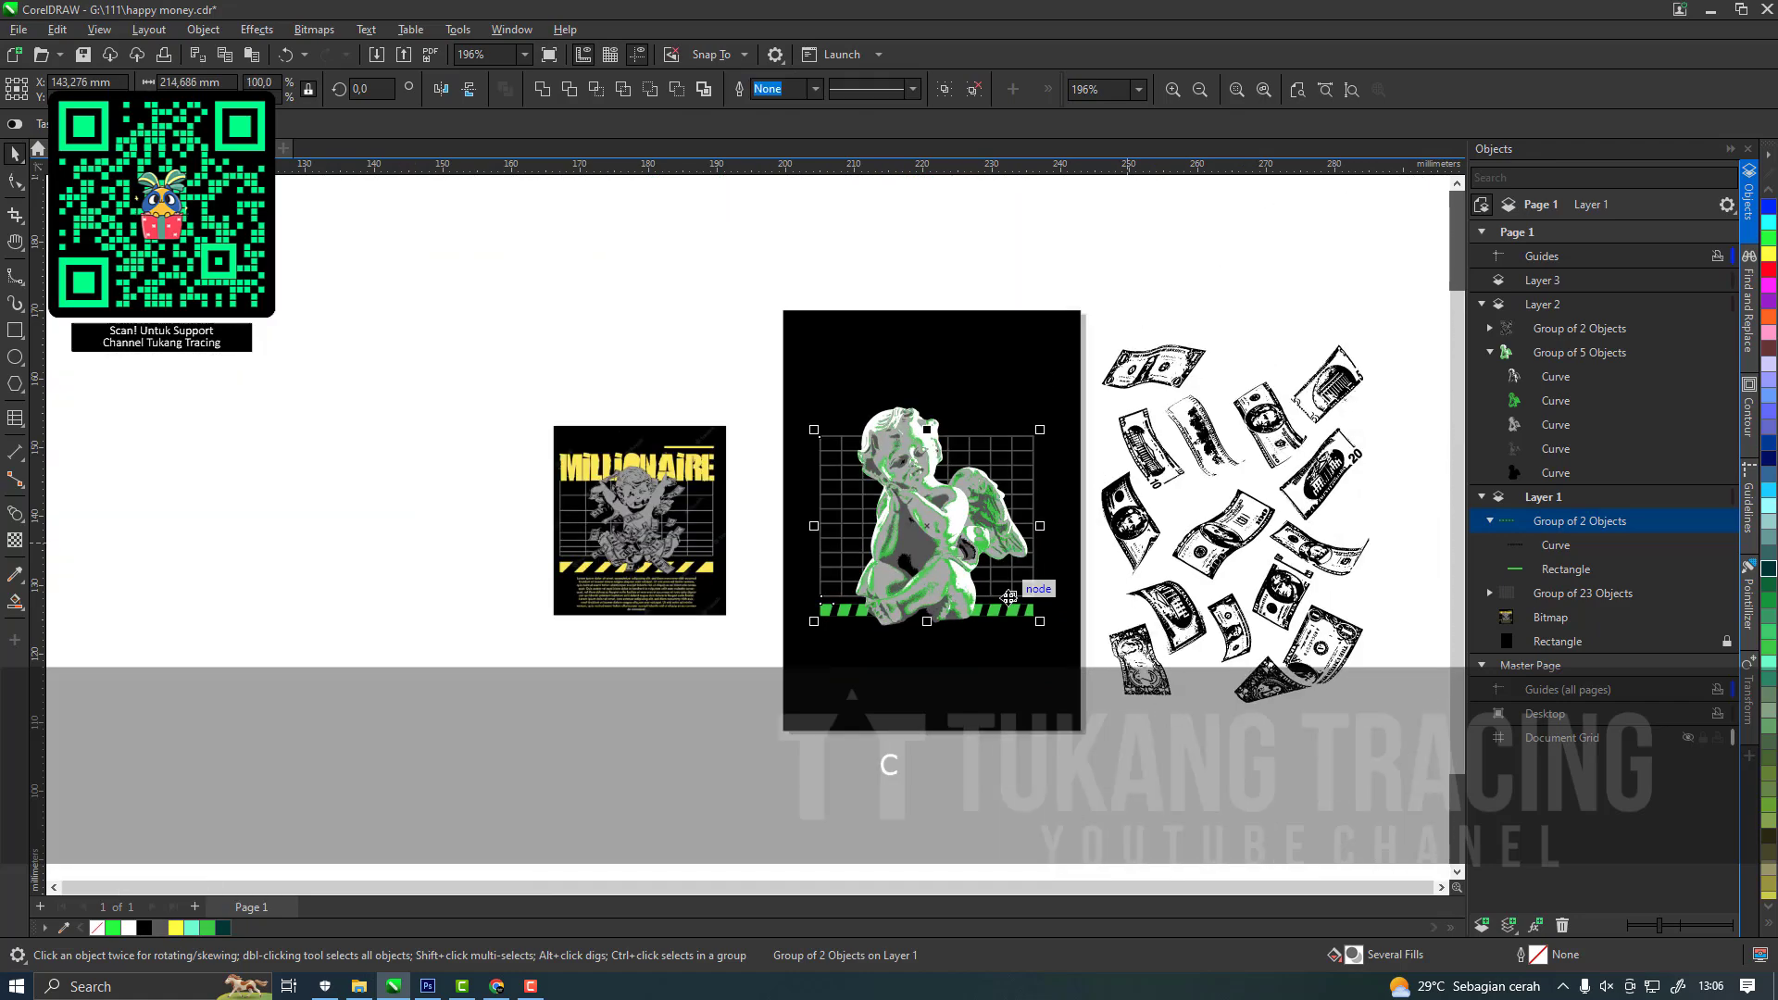
# Move the dollar-bill group over the cherub and scale it down to about 147 × 196 mm.
pyautogui.click(1061, 613)
pyautogui.click(1154, 519)
pyautogui.scroll(2, 1154, 520)
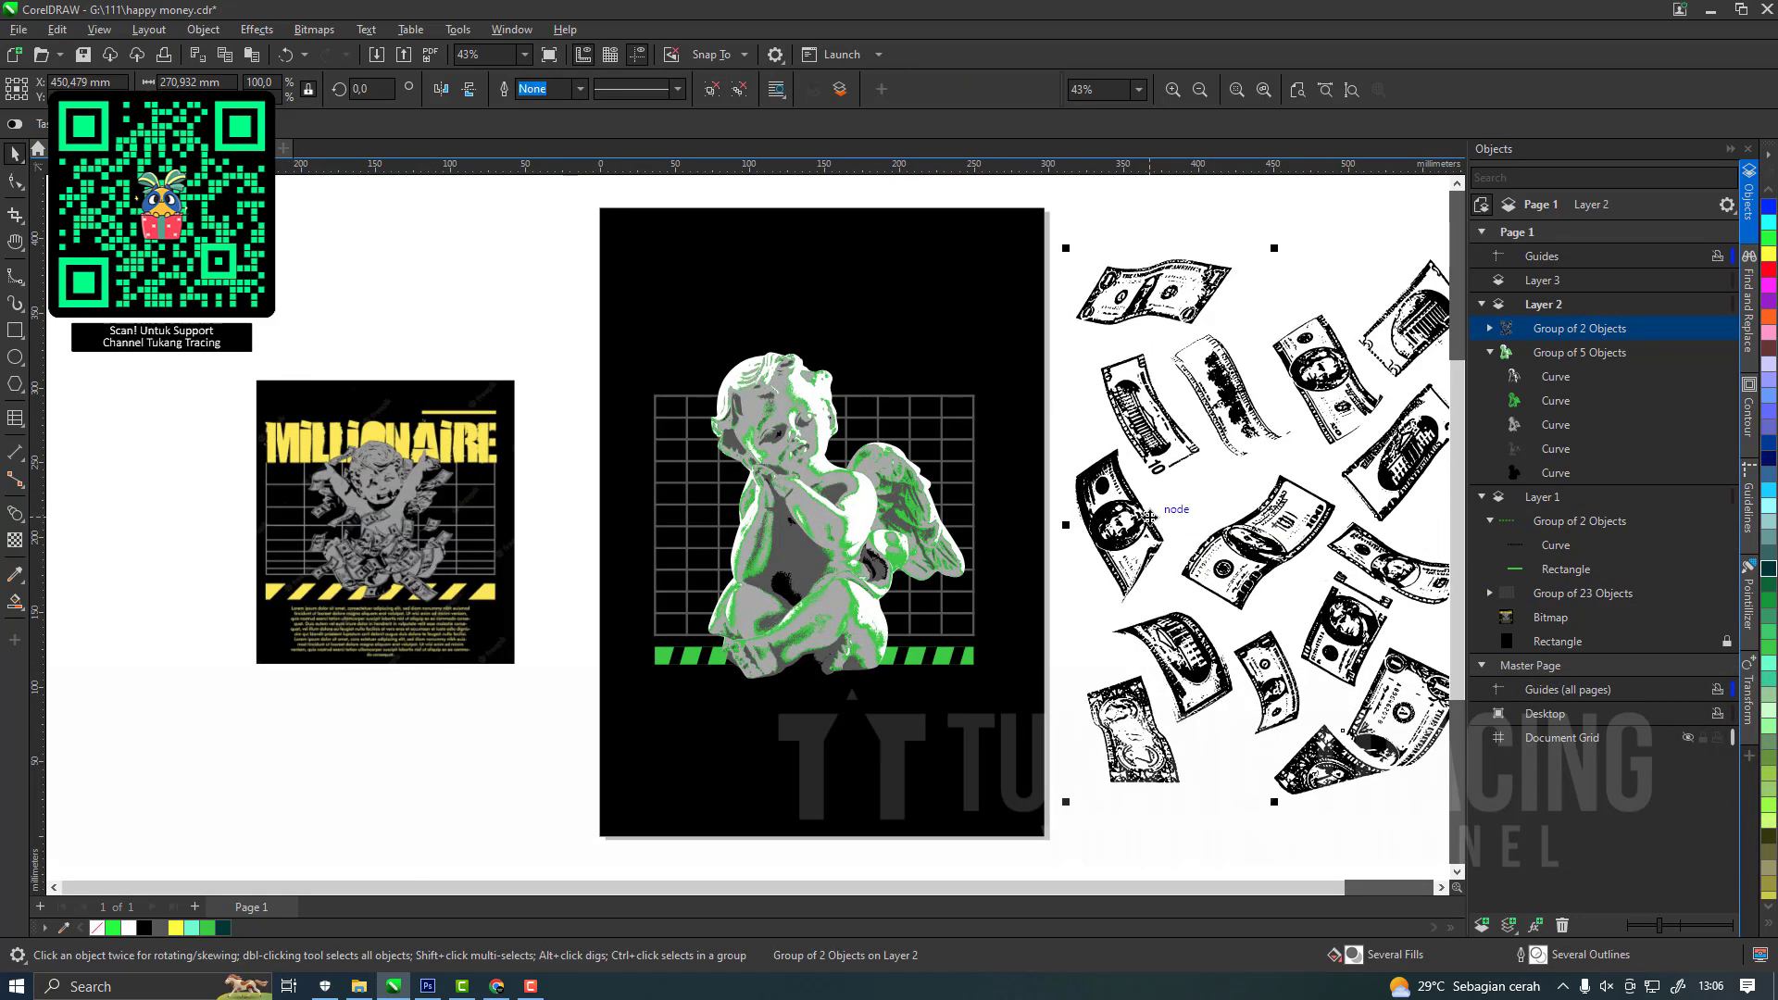
pyautogui.moveTo(1149, 517); pyautogui.dragTo(744, 495)
pyautogui.moveTo(1077, 225); pyautogui.dragTo(892, 474)
pyautogui.moveTo(806, 556); pyautogui.dragTo(833, 441)
pyautogui.scroll(1, 862, 556)
pyautogui.scroll(2, 866, 575)
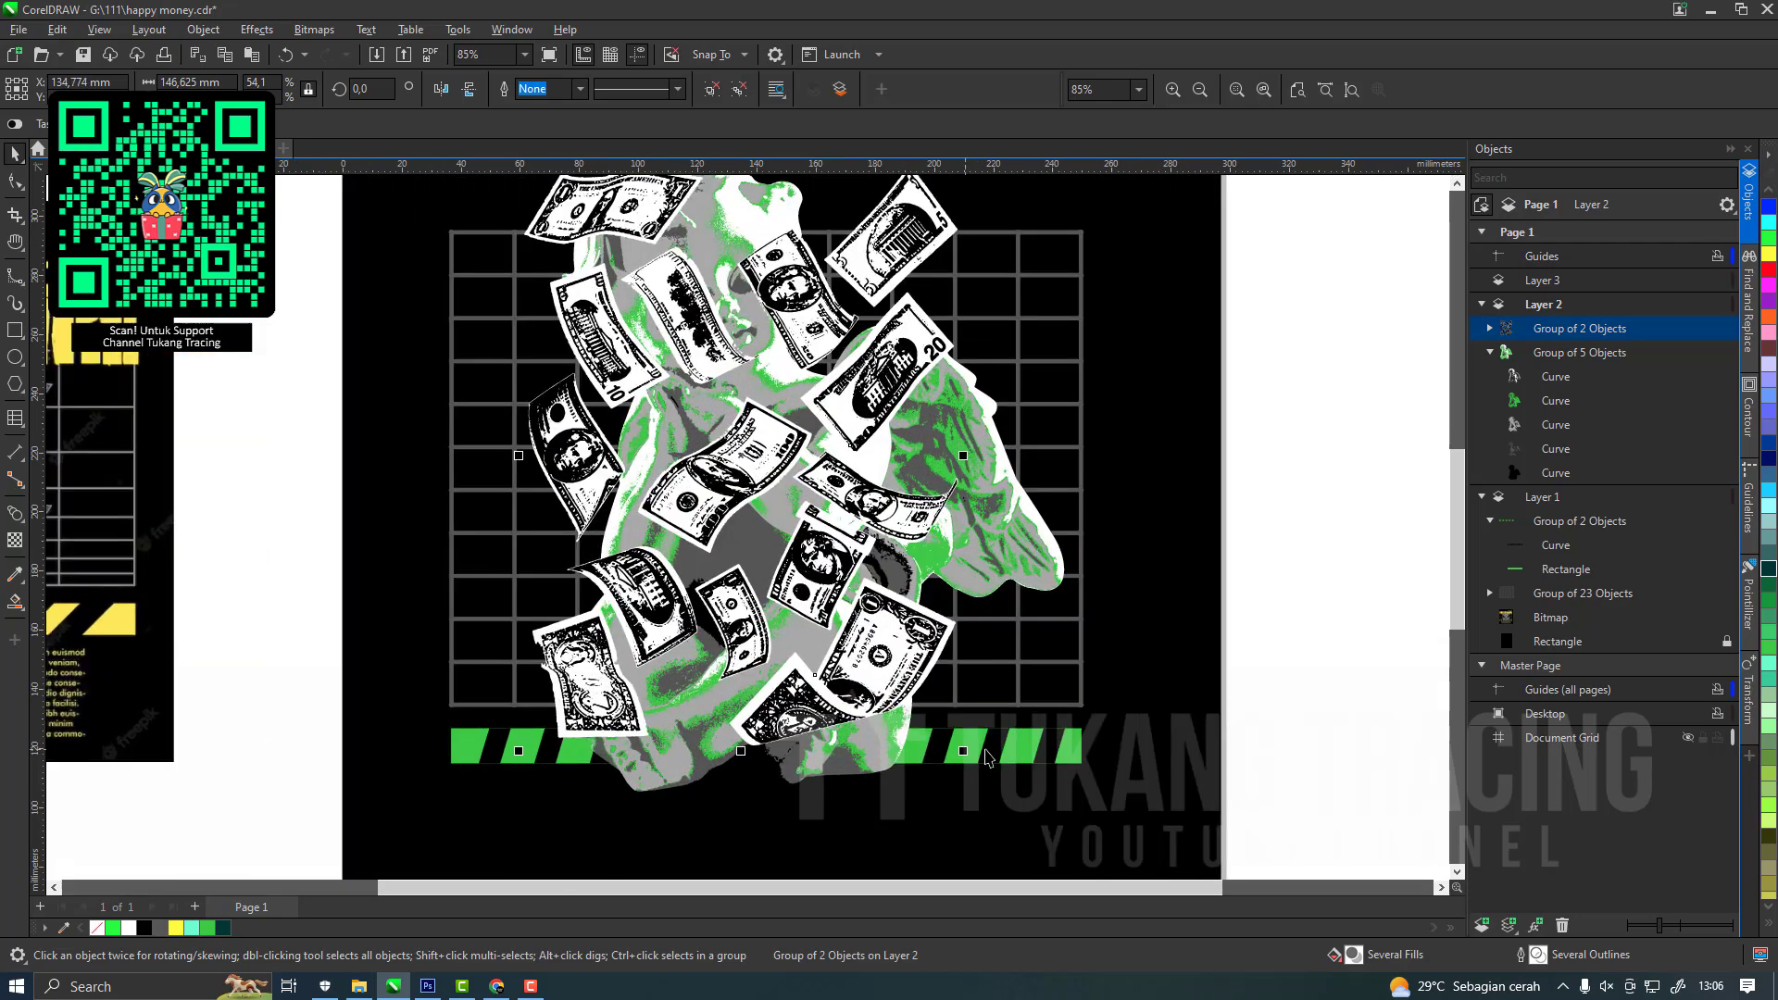
# Lower the grid and stripe band slightly together and shrink the cherub to about 160 × 203 mm.
pyautogui.click(1019, 708)
pyautogui.moveTo(1019, 709); pyautogui.dragTo(1020, 736)
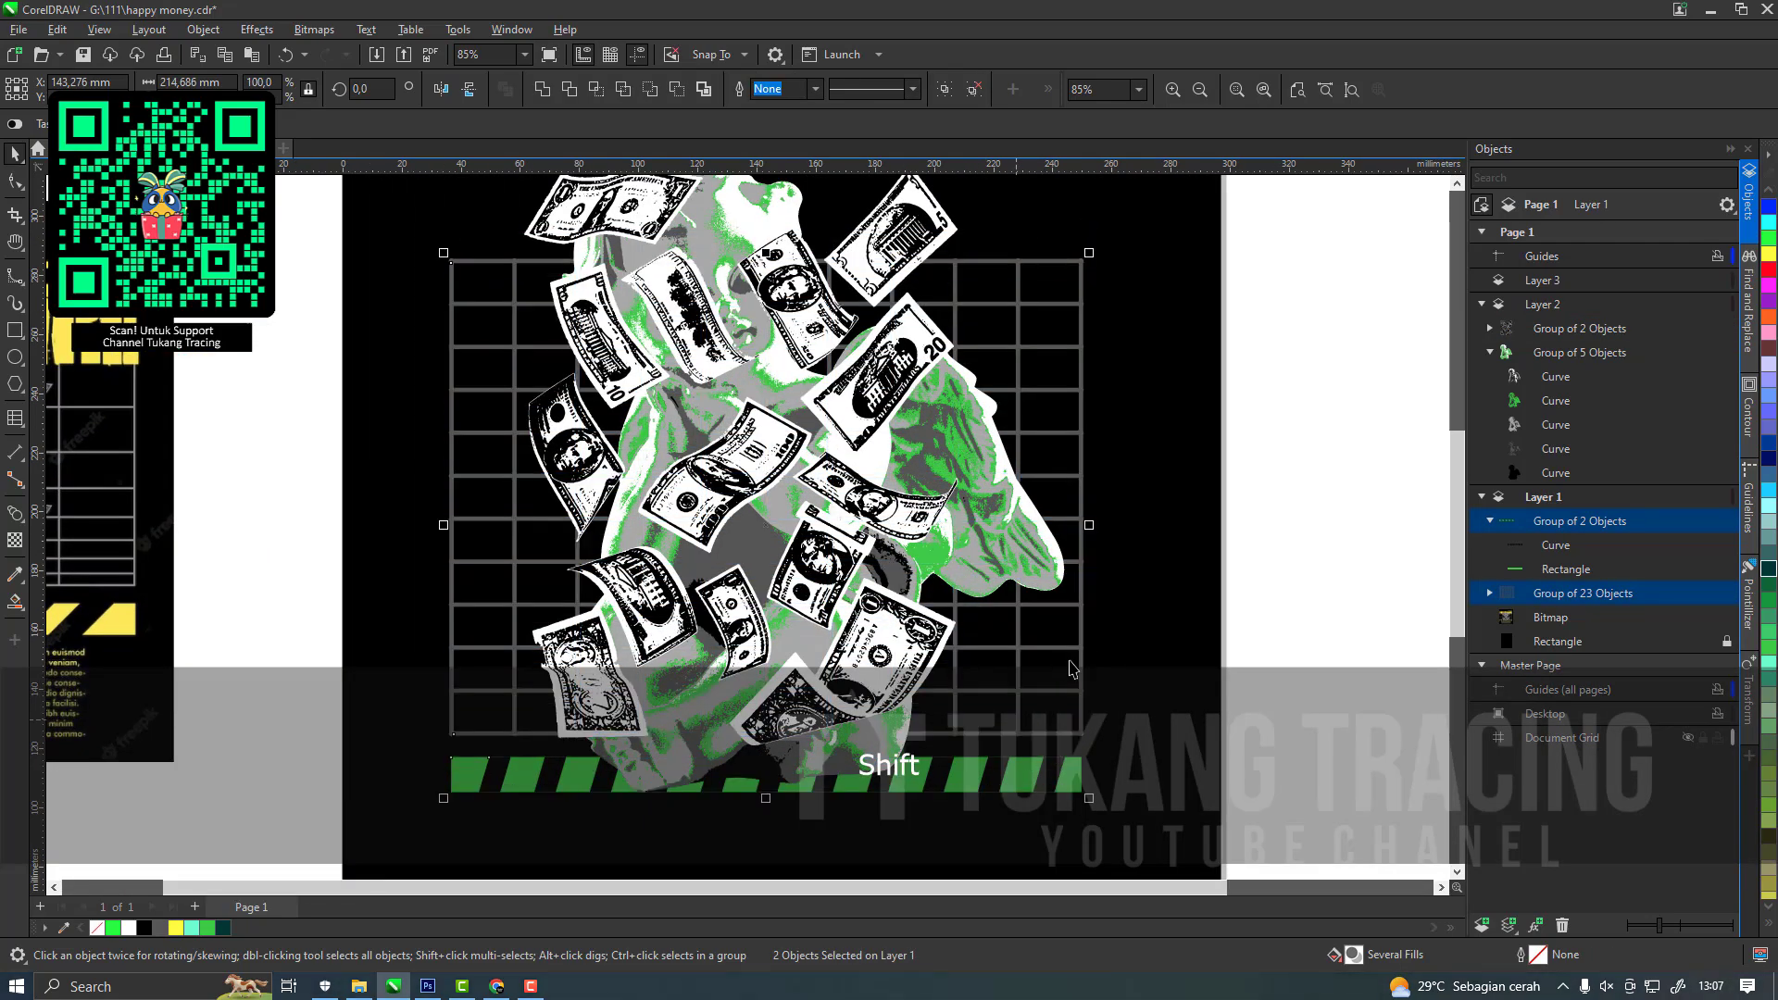
pyautogui.scroll(-1, 1062, 678)
pyautogui.click(783, 278)
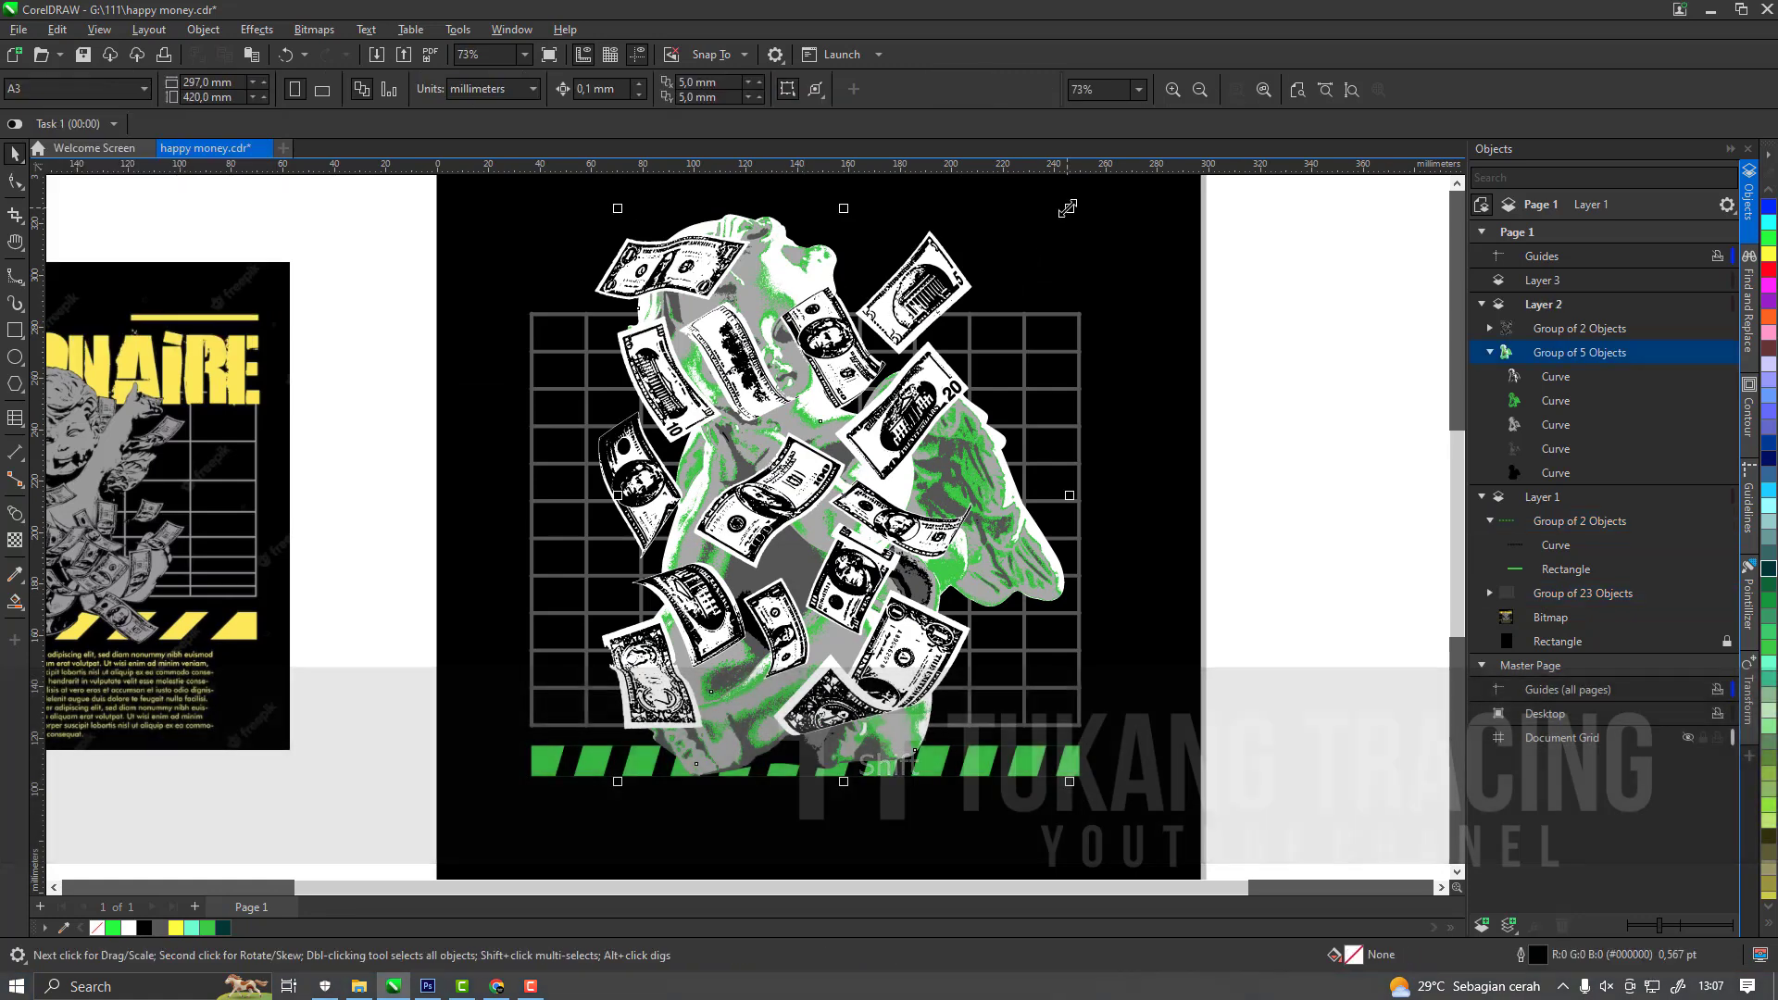
pyautogui.moveTo(1068, 209); pyautogui.dragTo(1055, 228)
# Reorder the dollar-bill group on Layer 2 so it sits behind the cherub group.
pyautogui.click(930, 294)
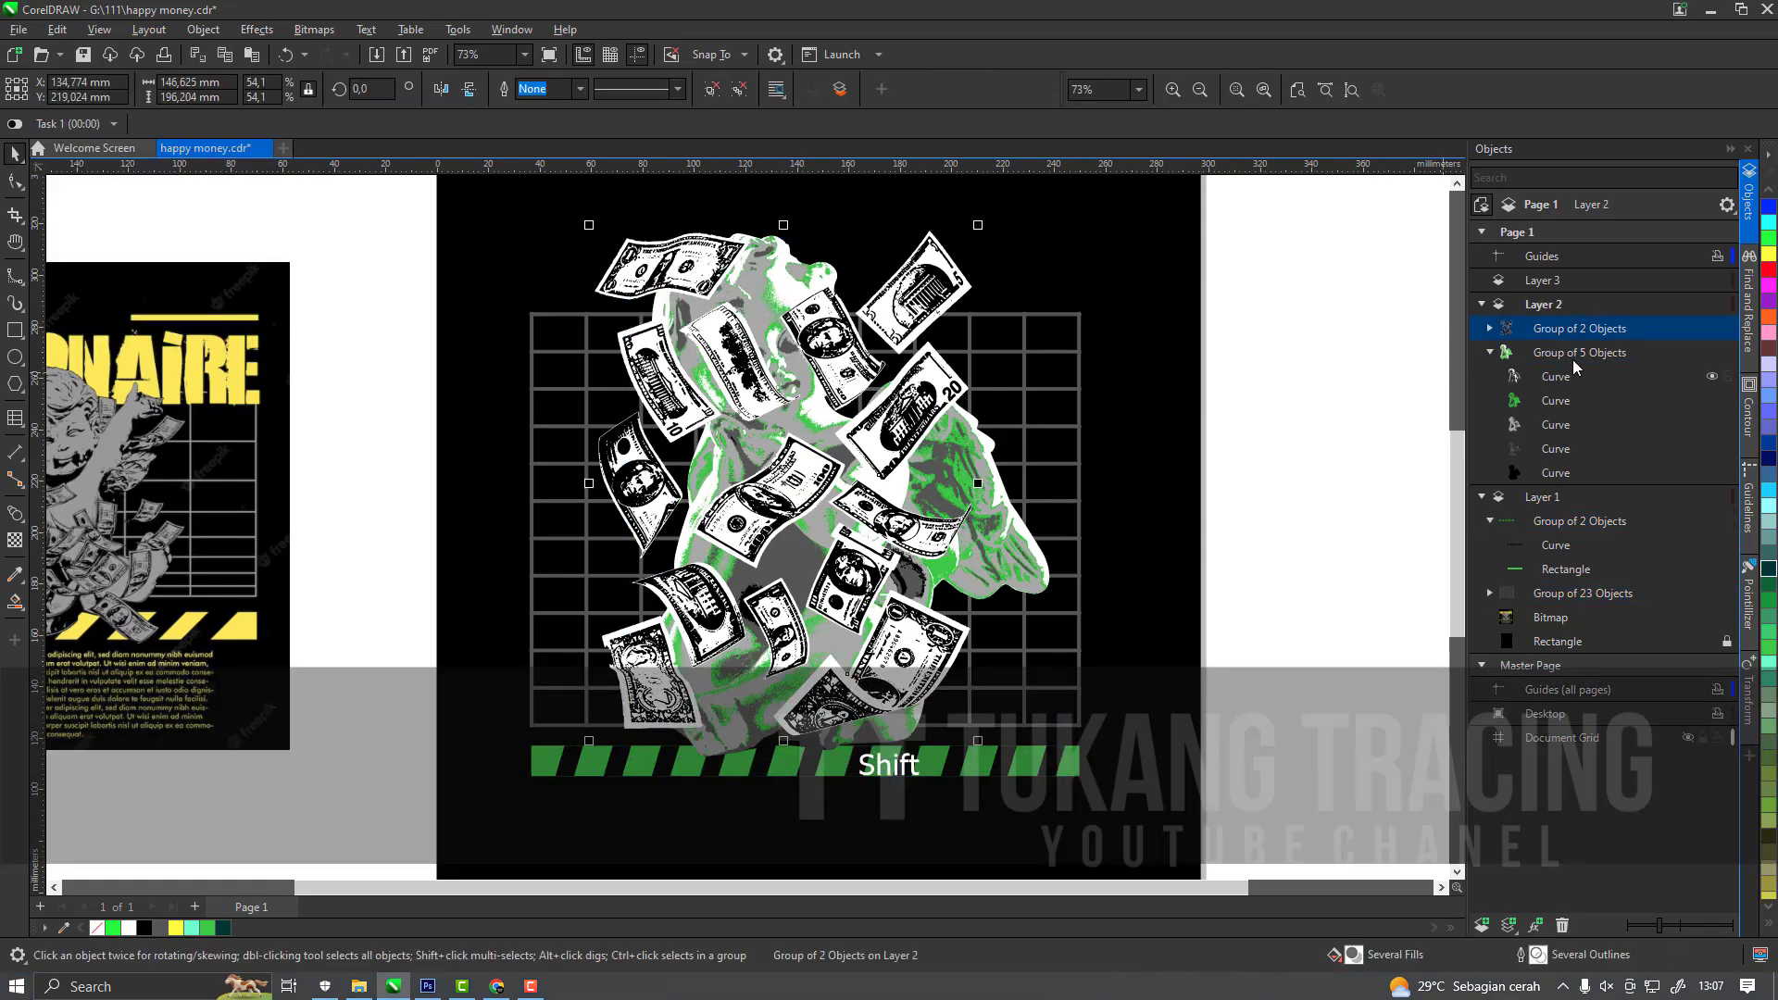
pyautogui.click(1490, 353)
pyautogui.moveTo(1552, 331); pyautogui.dragTo(1542, 369)
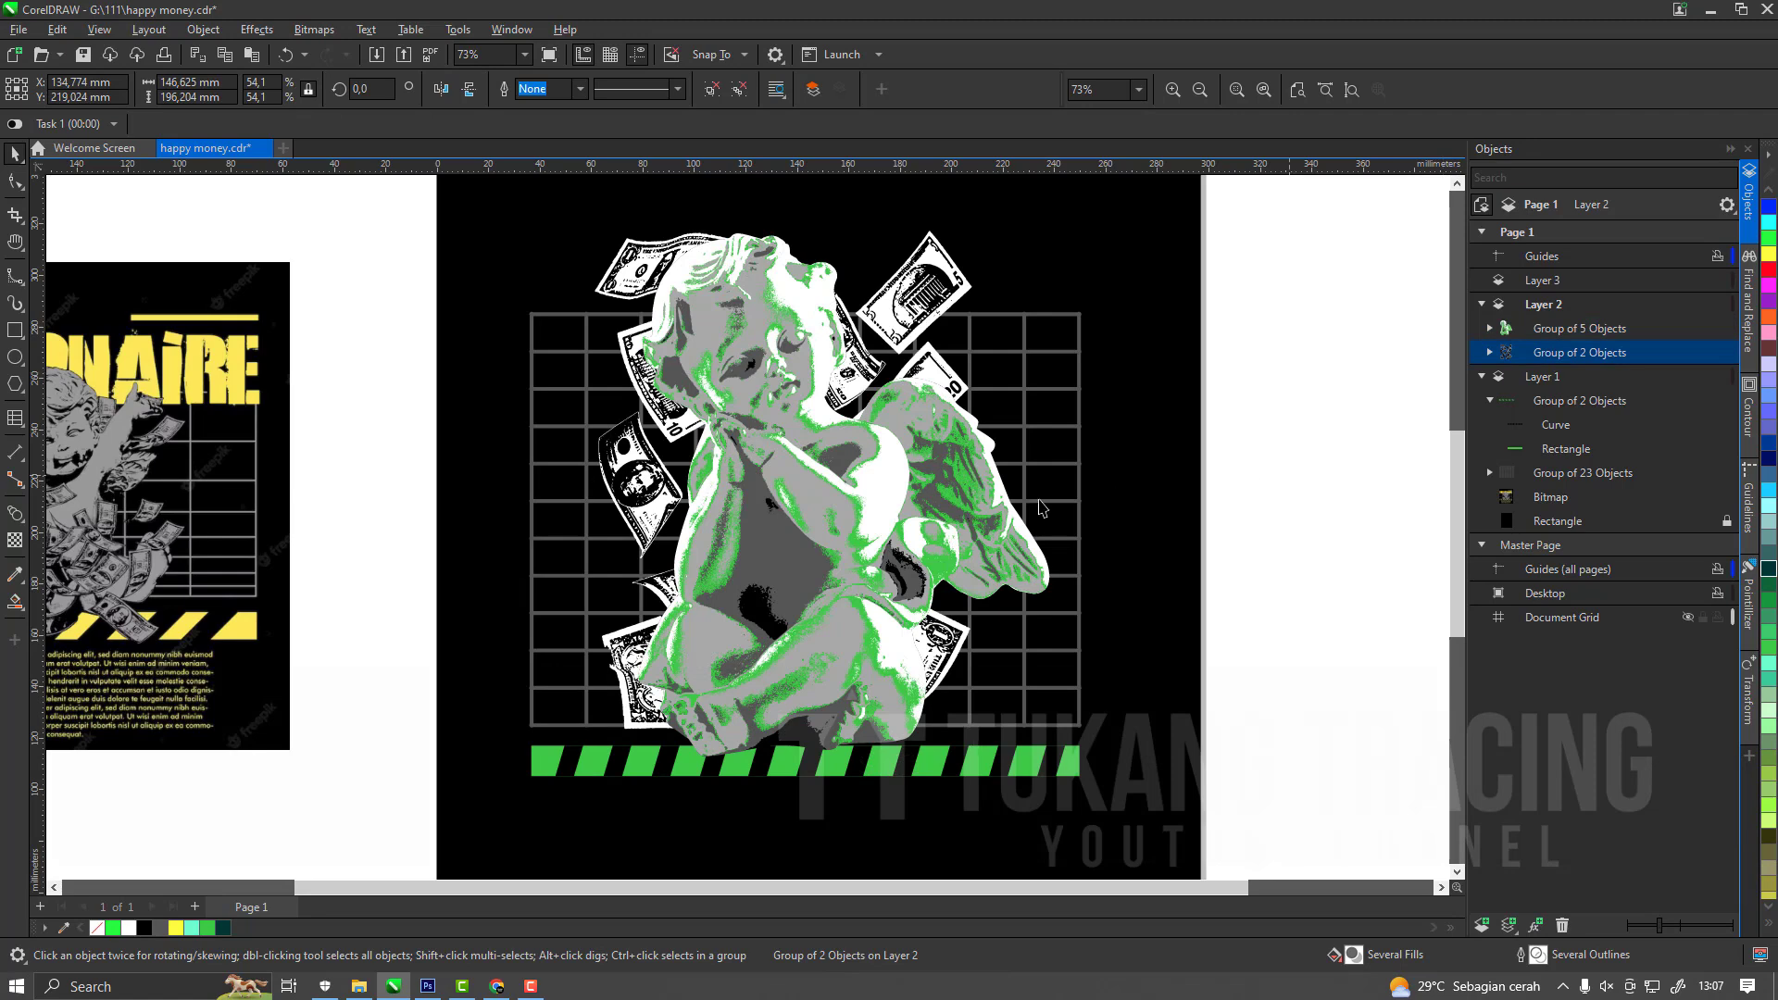
pyautogui.scroll(-2, 927, 518)
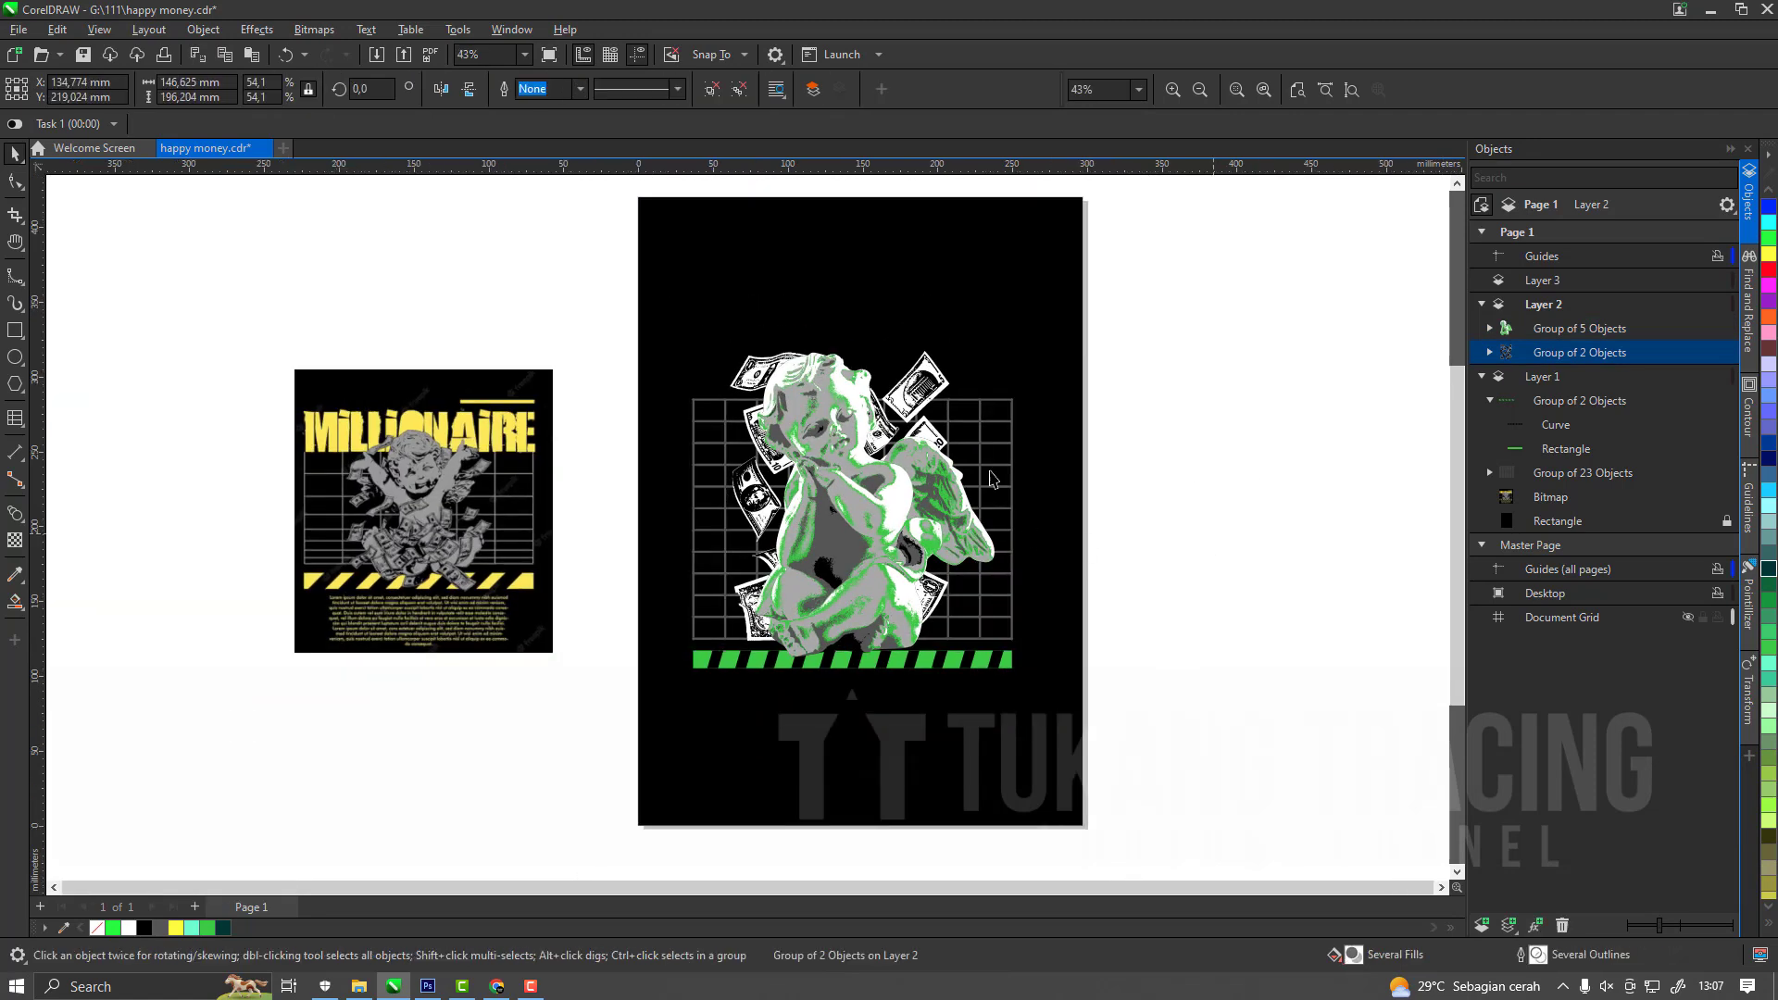
# Scale the dollar-bill group behind the cherub down to about 121 × 162 mm.
pyautogui.scroll(1, 983, 477)
pyautogui.click(982, 476)
pyautogui.scroll(1, 927, 501)
pyautogui.scroll(-1, 1096, 499)
pyautogui.click(1071, 426)
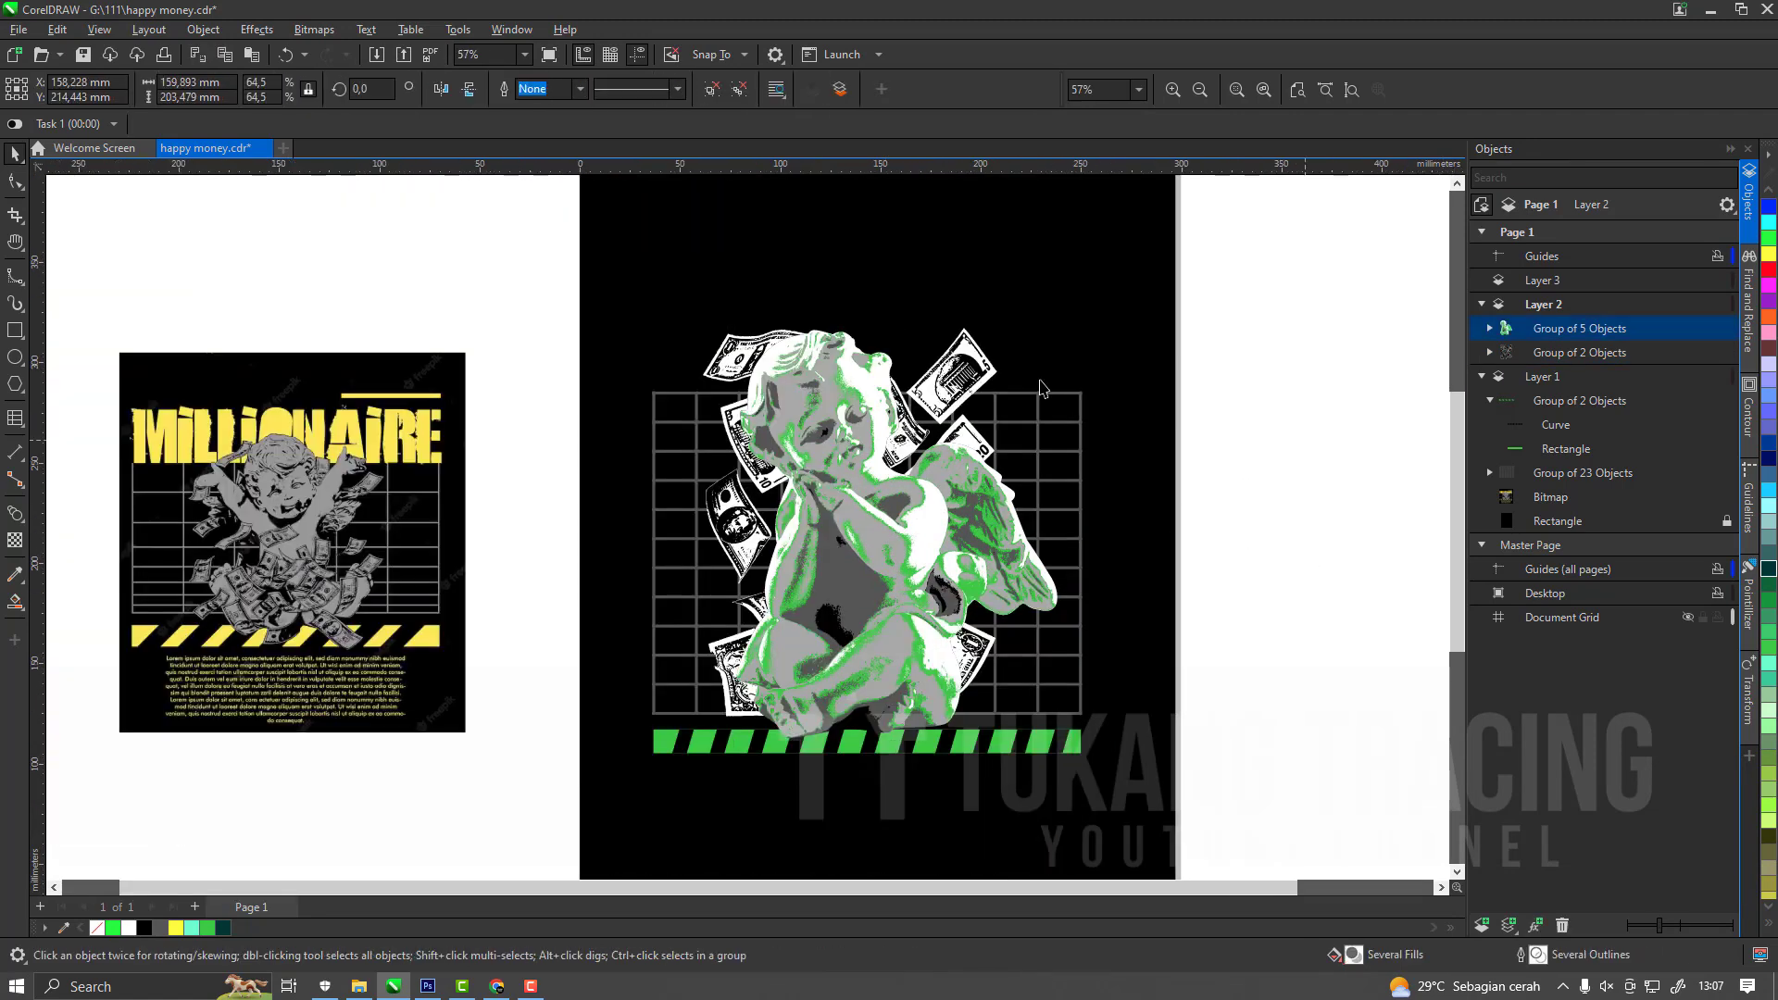
pyautogui.click(998, 336)
pyautogui.moveTo(1008, 321); pyautogui.dragTo(958, 402)
# Shrink the cherub to about 132 × 168 mm and lower it so its base overlaps the grid's lower edge.
pyautogui.click(981, 510)
pyautogui.moveTo(1063, 324); pyautogui.dragTo(1051, 360)
pyautogui.moveTo(915, 570); pyautogui.dragTo(913, 601)
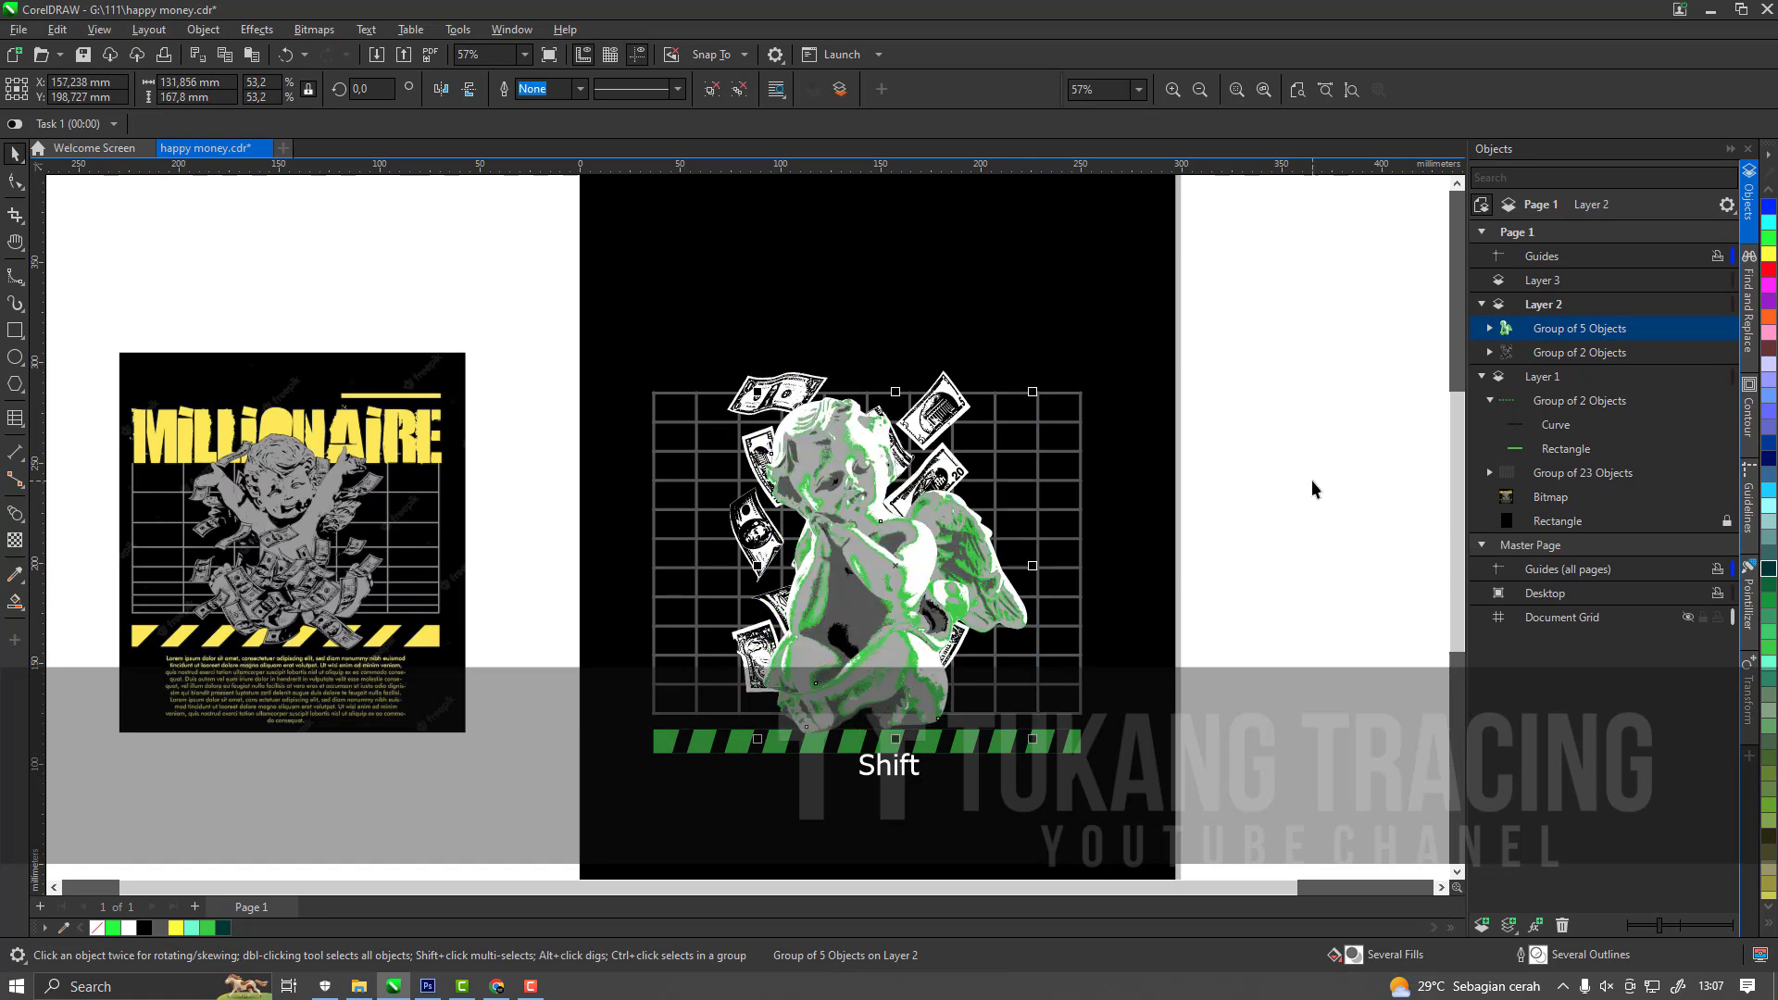
# Select the dollar-bill group behind the cherub.
pyautogui.click(952, 405)
pyautogui.scroll(1, 951, 405)
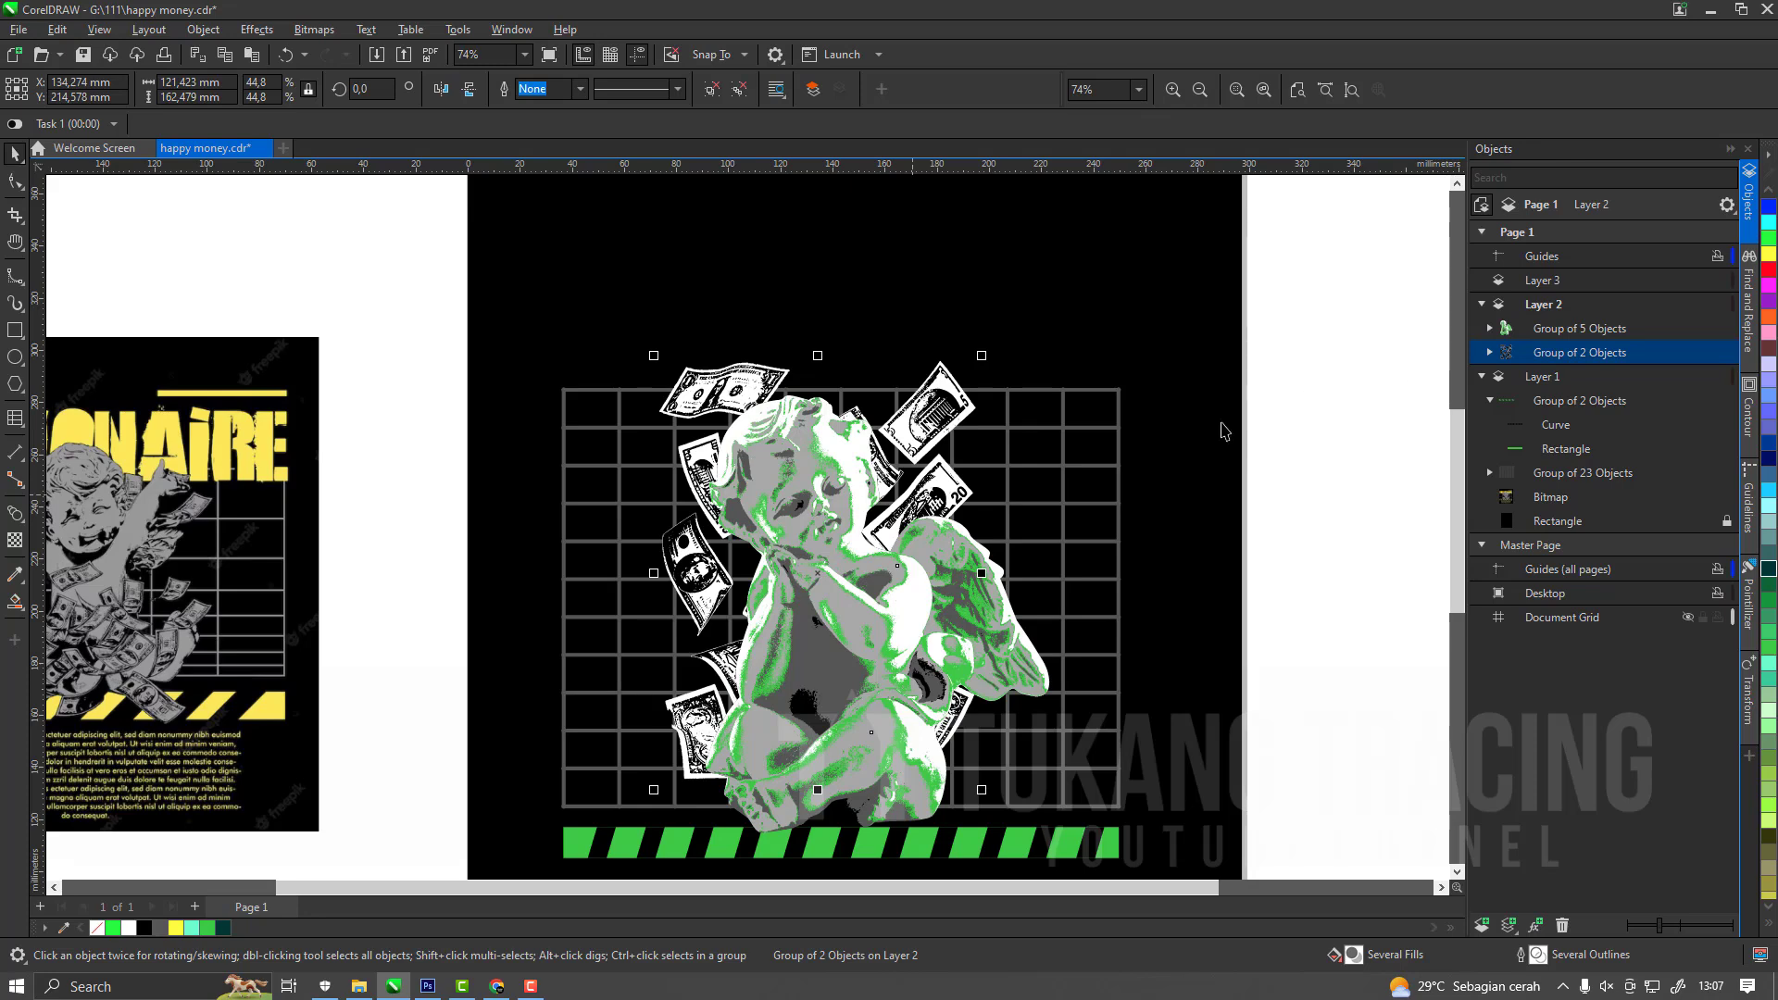
# Paste a copy of the dollar-bill group on Layer 2, in front of the cherub.
pyautogui.press('ctrl')
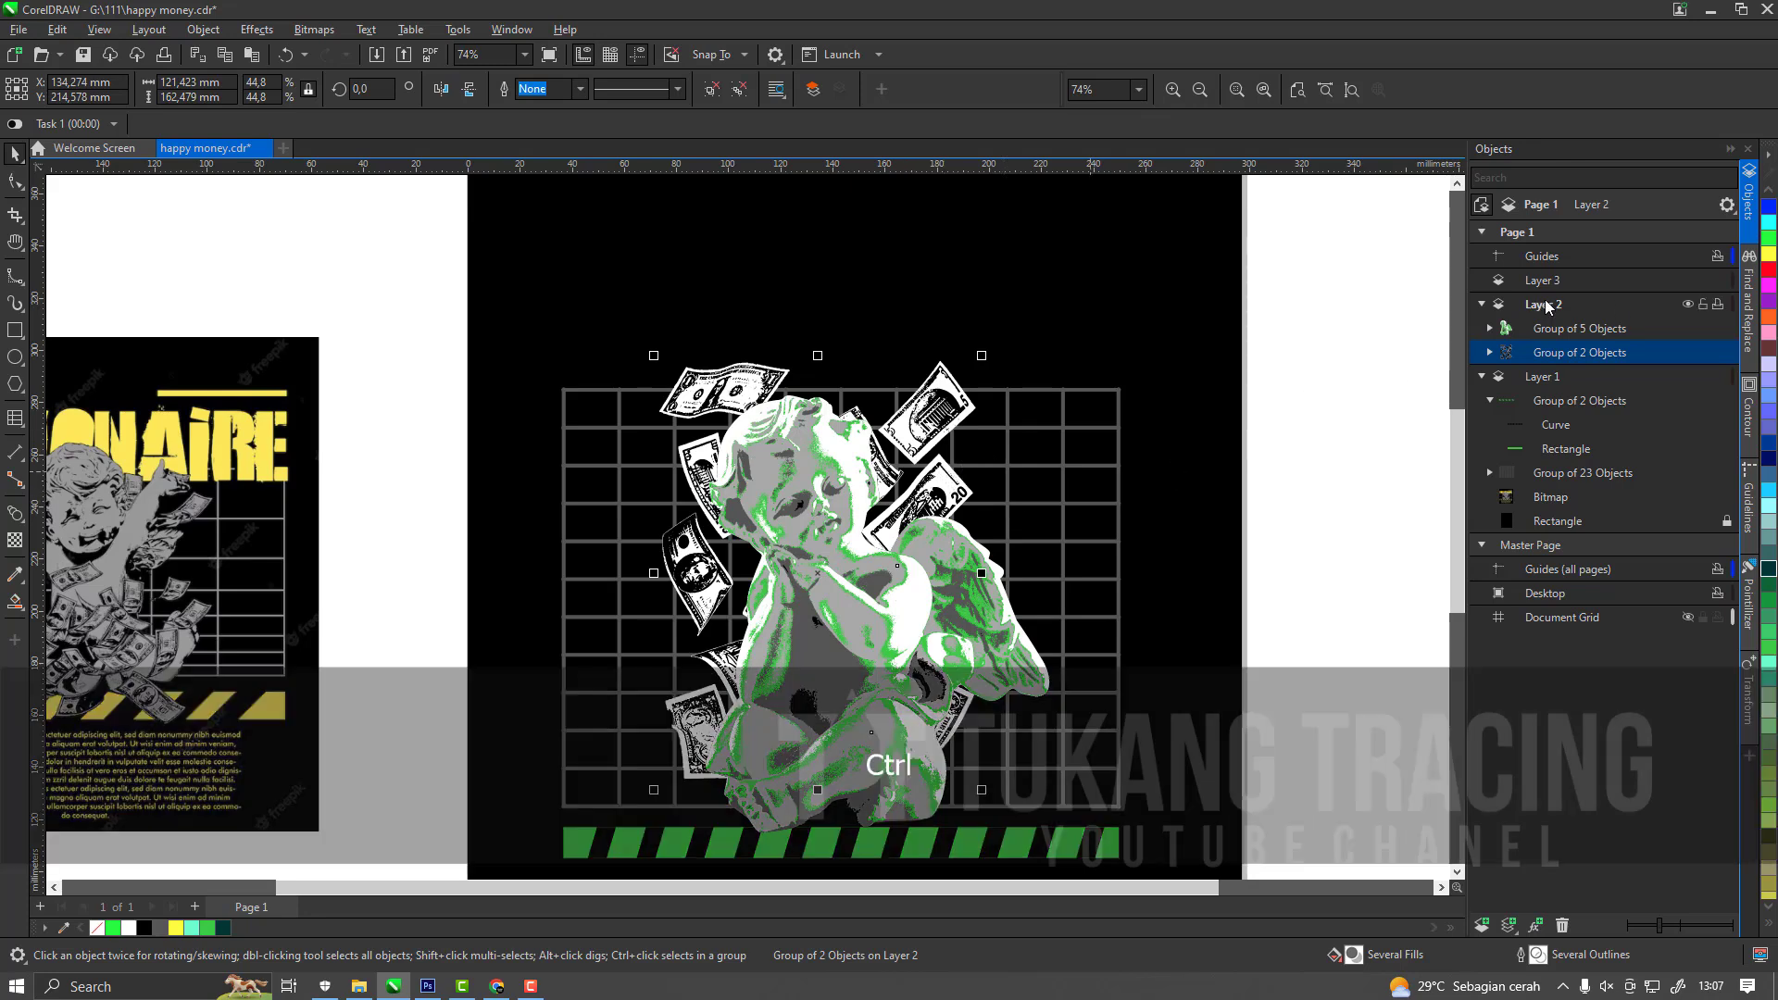
pyautogui.hotkey('ctrl', 'v')
pyautogui.scroll(3, 953, 584)
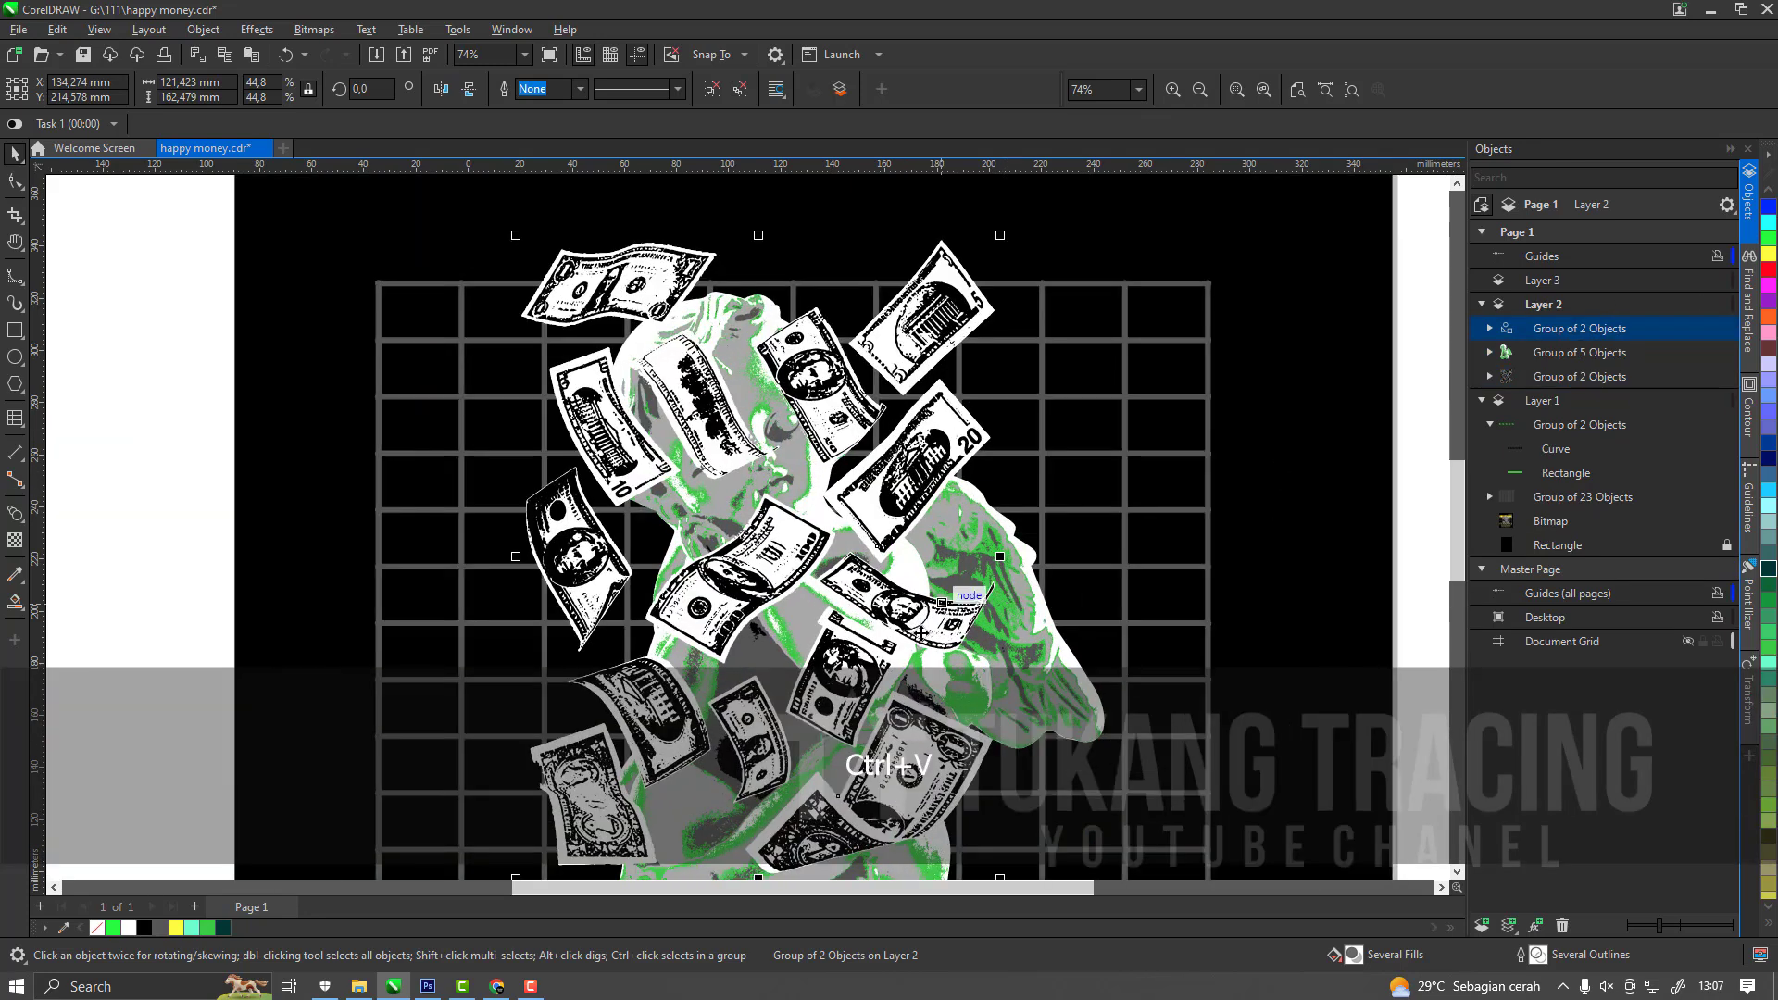
pyautogui.scroll(-4, 931, 389)
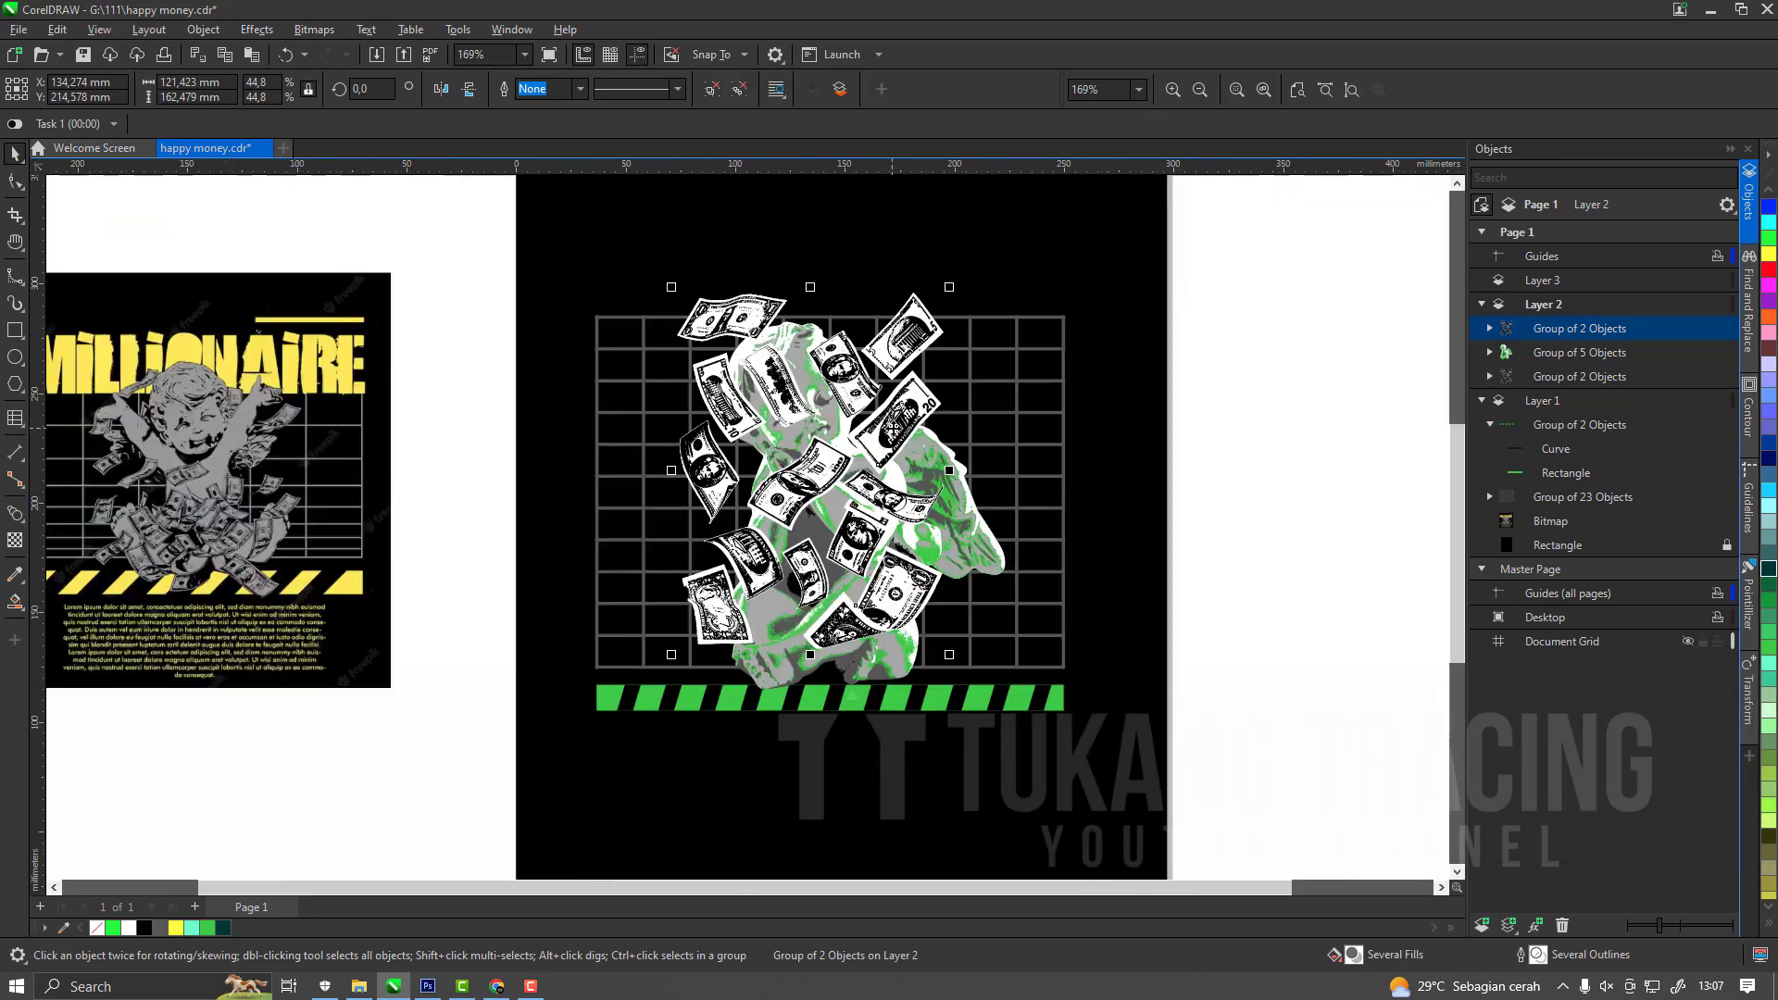
pyautogui.hotkey('ctrl', 'z')
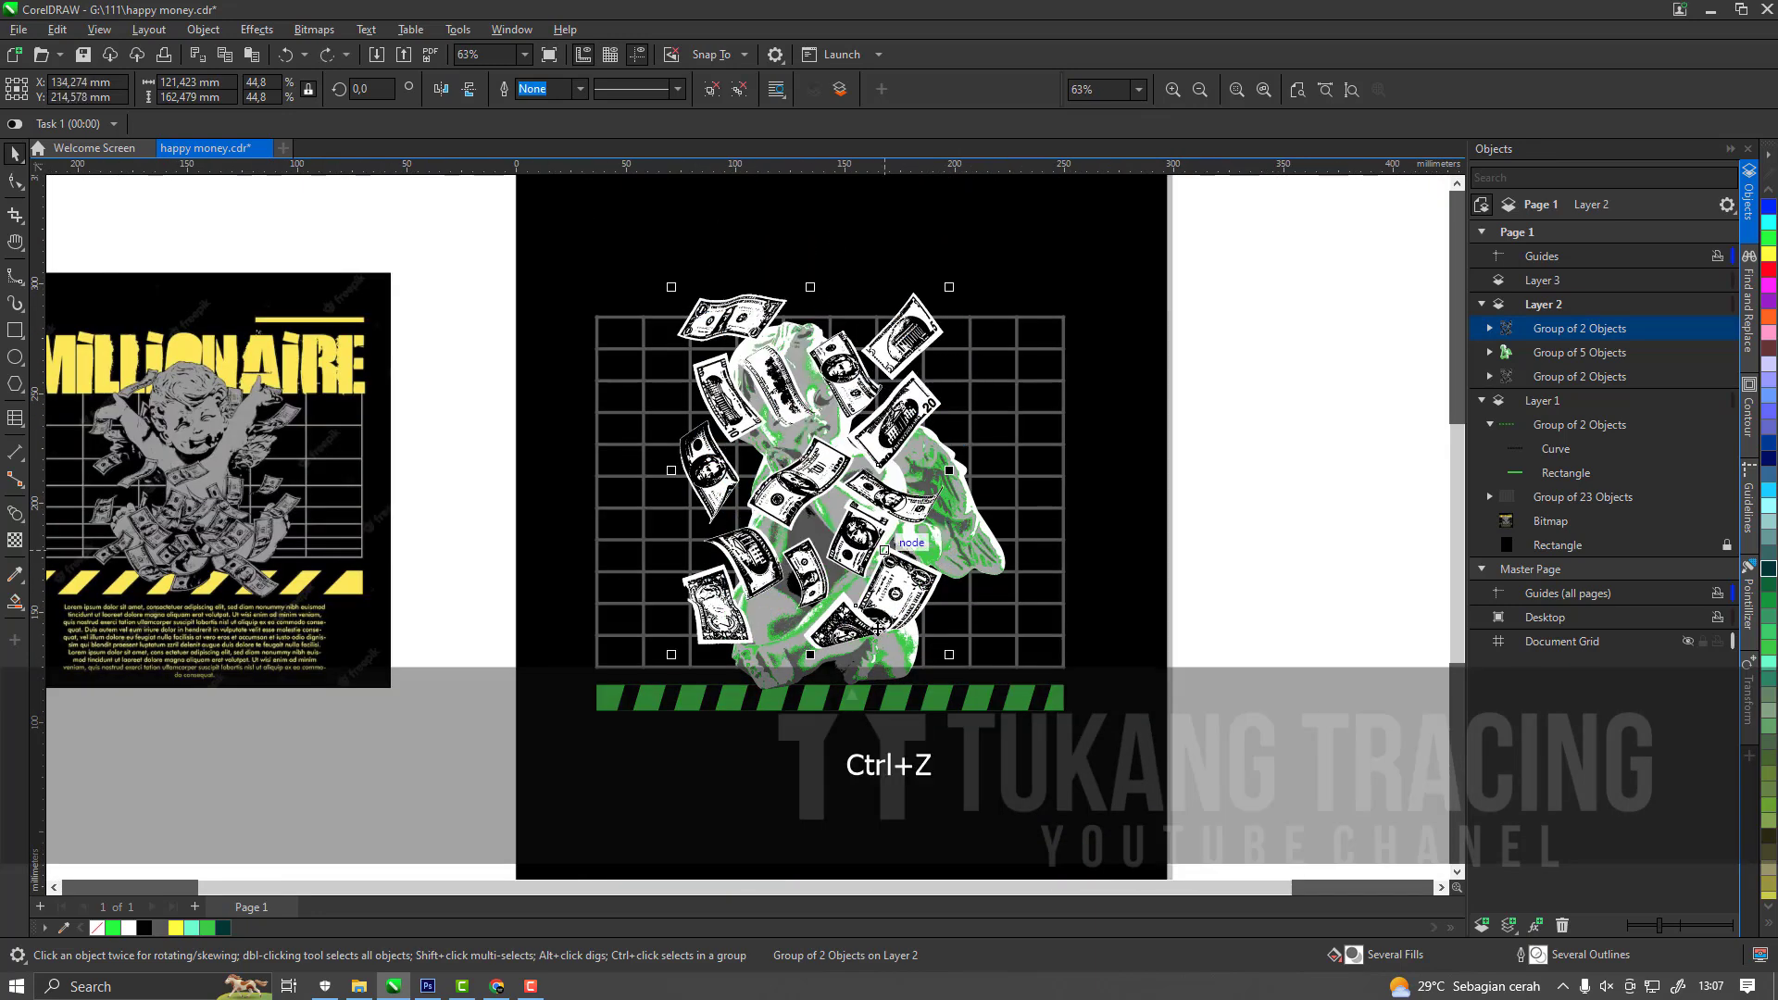
# Draw a closed B-spline about 25 × 37 mm around the small dollar bill on the cherub's lap.
pyautogui.scroll(3, 877, 627)
pyautogui.scroll(3, 712, 470)
pyautogui.hotkey('shift', 'a')
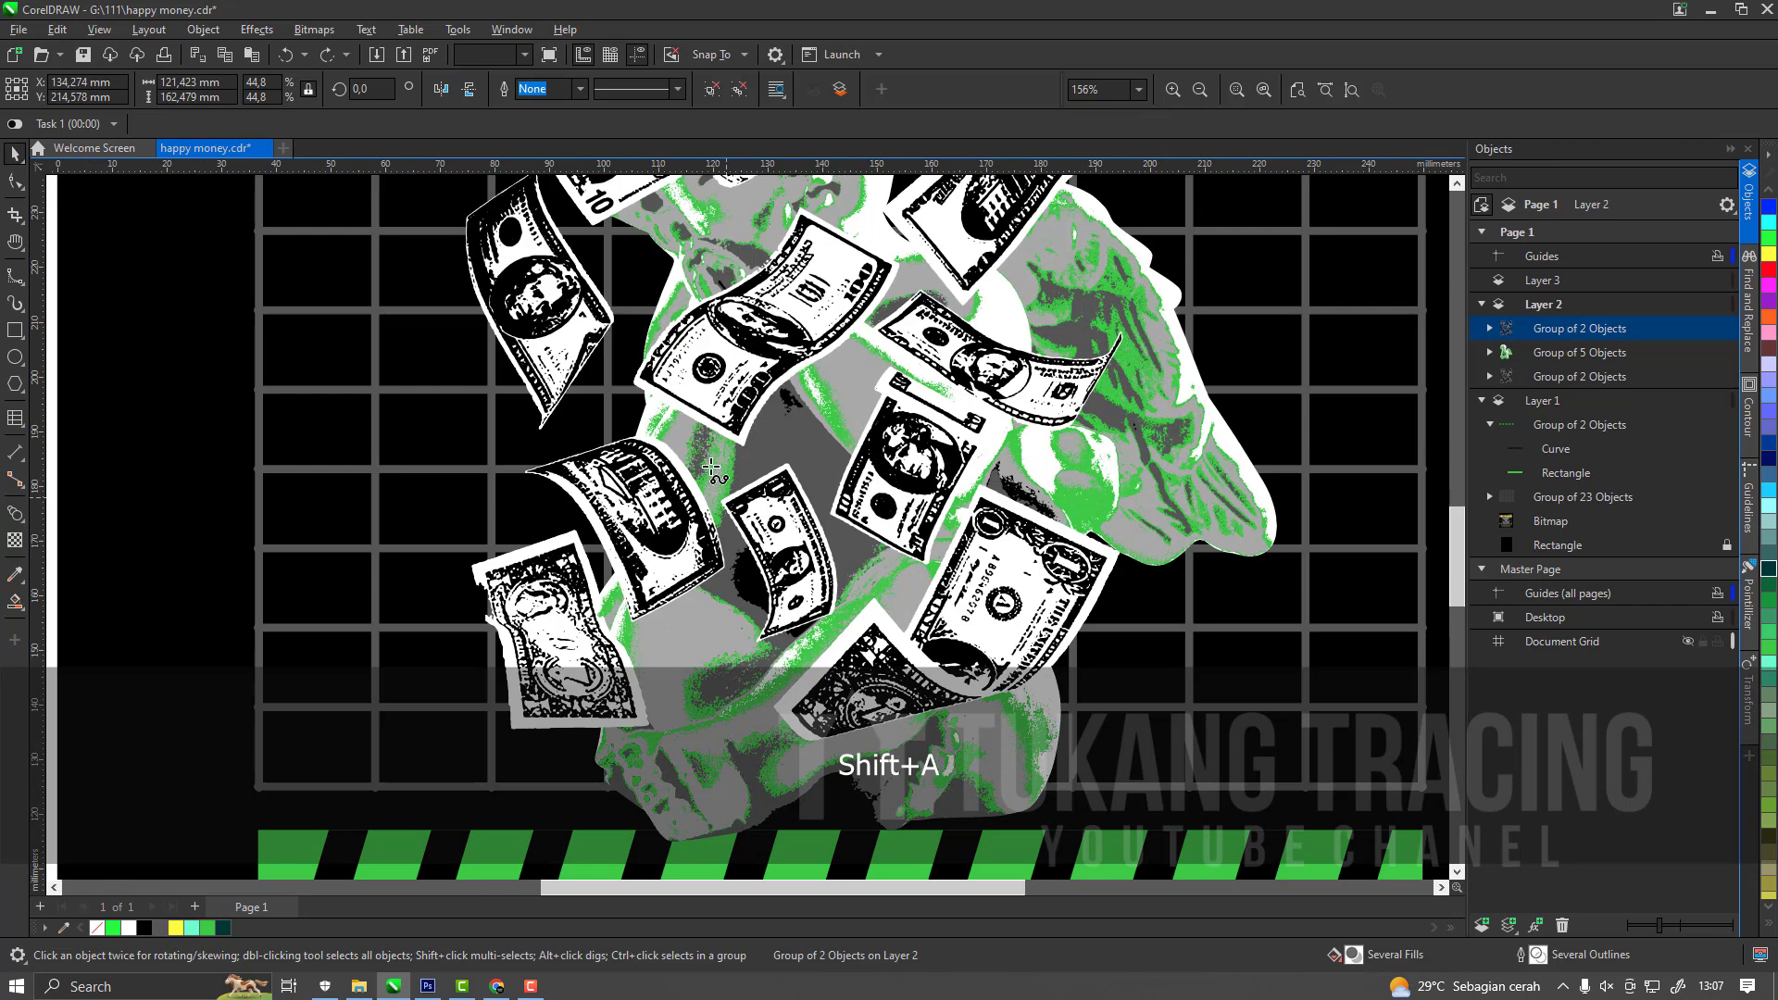
pyautogui.click(800, 424)
pyautogui.click(846, 476)
pyautogui.click(884, 579)
pyautogui.click(891, 658)
pyautogui.click(753, 674)
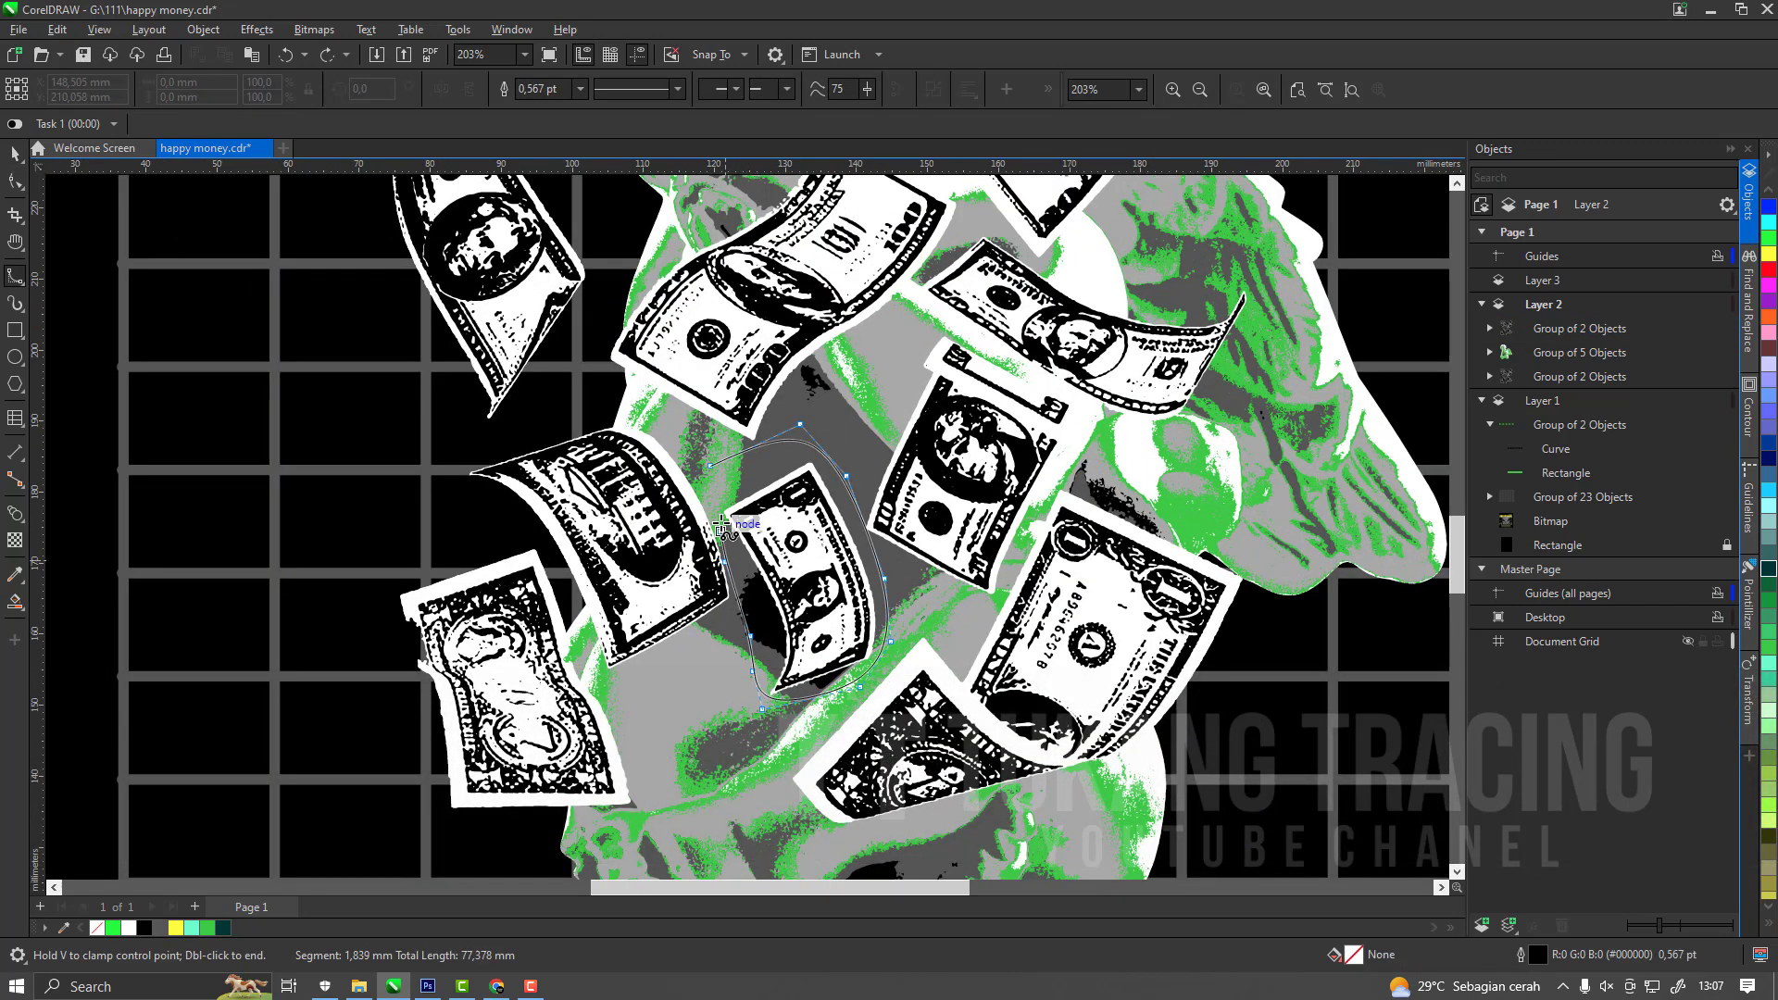
pyautogui.click(707, 465)
pyautogui.press('a')
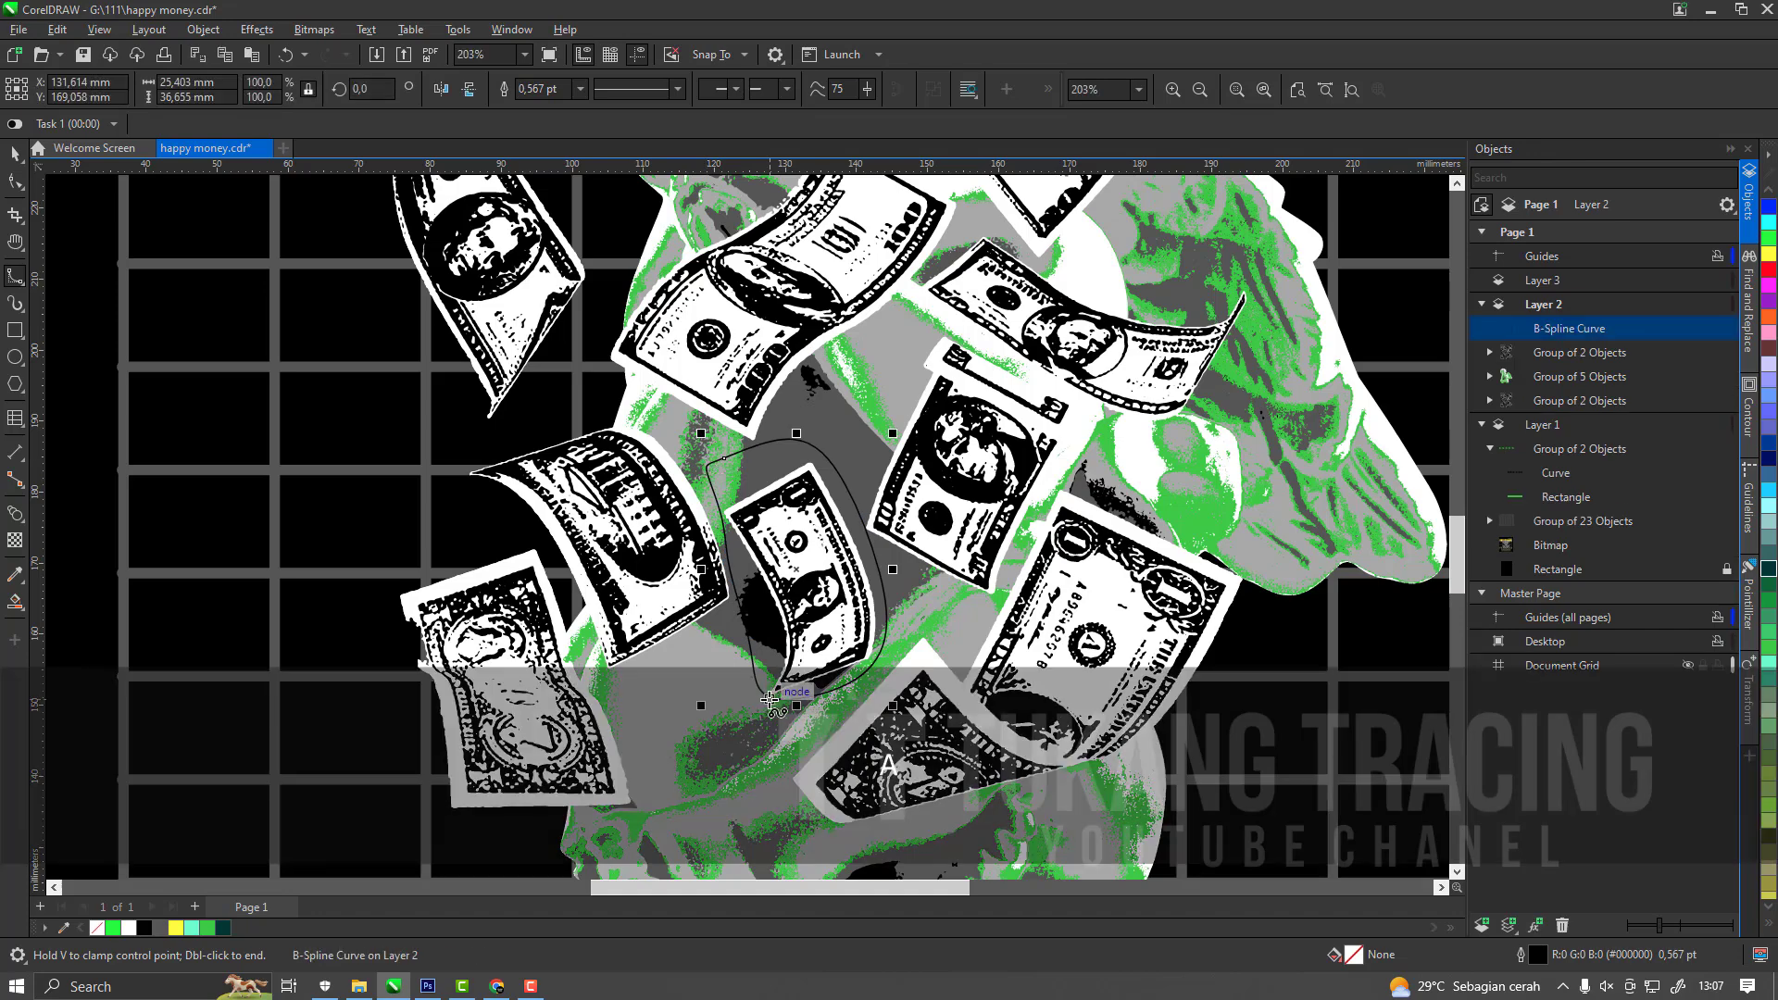
pyautogui.press('space')
# Draw a closed B-spline about 51 × 31 mm around the dollar bill overlapping the cherub's arm and wing.
pyautogui.scroll(-2, 998, 480)
pyautogui.hotkey('shift', 'a')
pyautogui.scroll(4, 1030, 385)
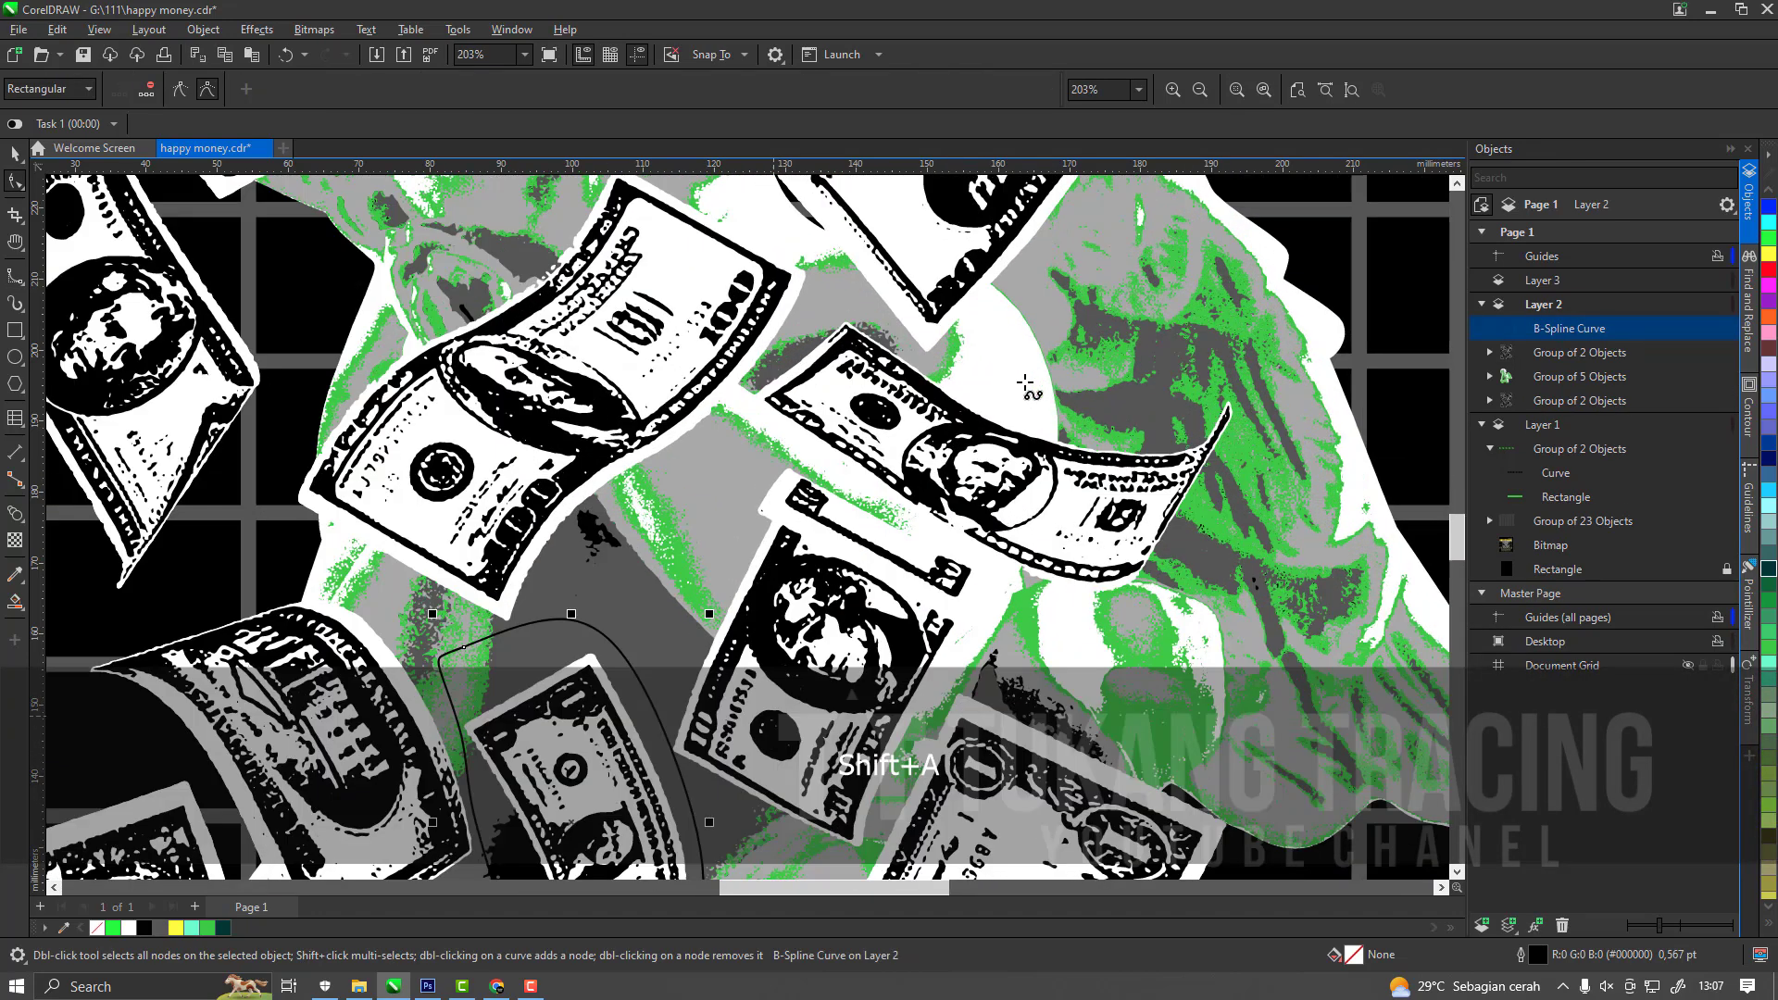
pyautogui.click(824, 283)
pyautogui.click(950, 403)
pyautogui.click(1085, 408)
pyautogui.click(1286, 374)
pyautogui.click(1322, 459)
pyautogui.click(1228, 646)
pyautogui.click(1093, 667)
pyautogui.click(1033, 606)
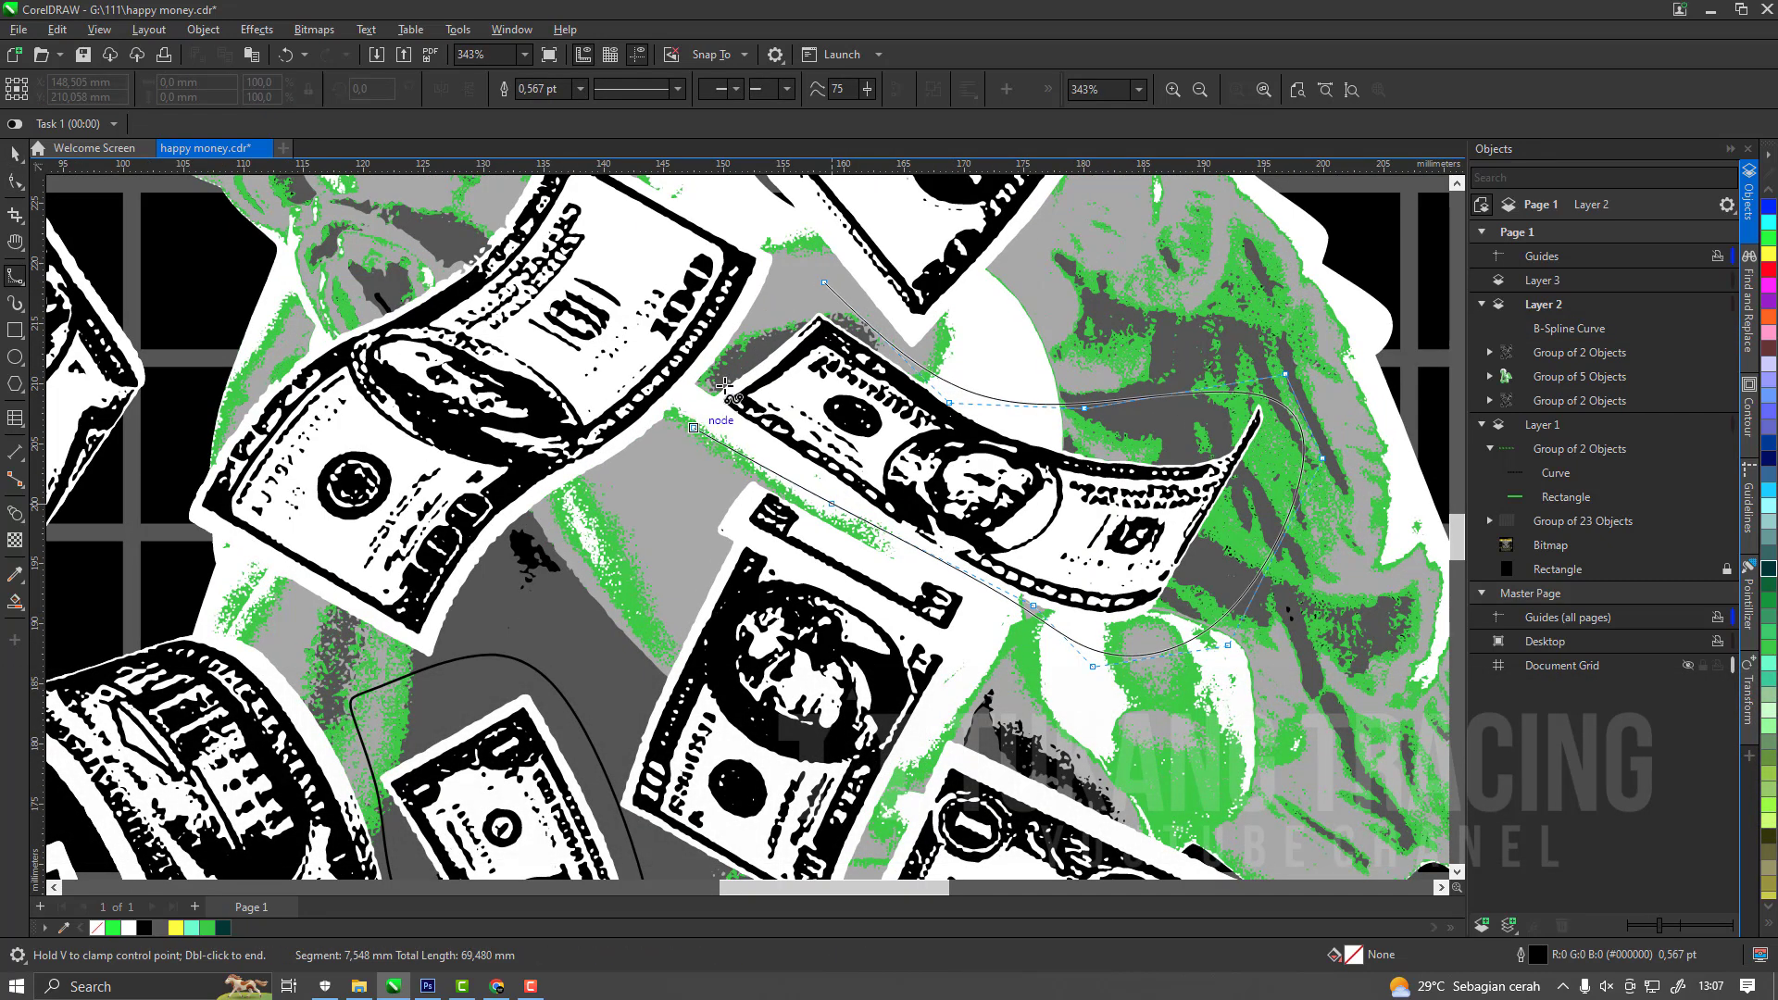
pyautogui.click(752, 328)
pyautogui.click(824, 282)
pyautogui.press('space')
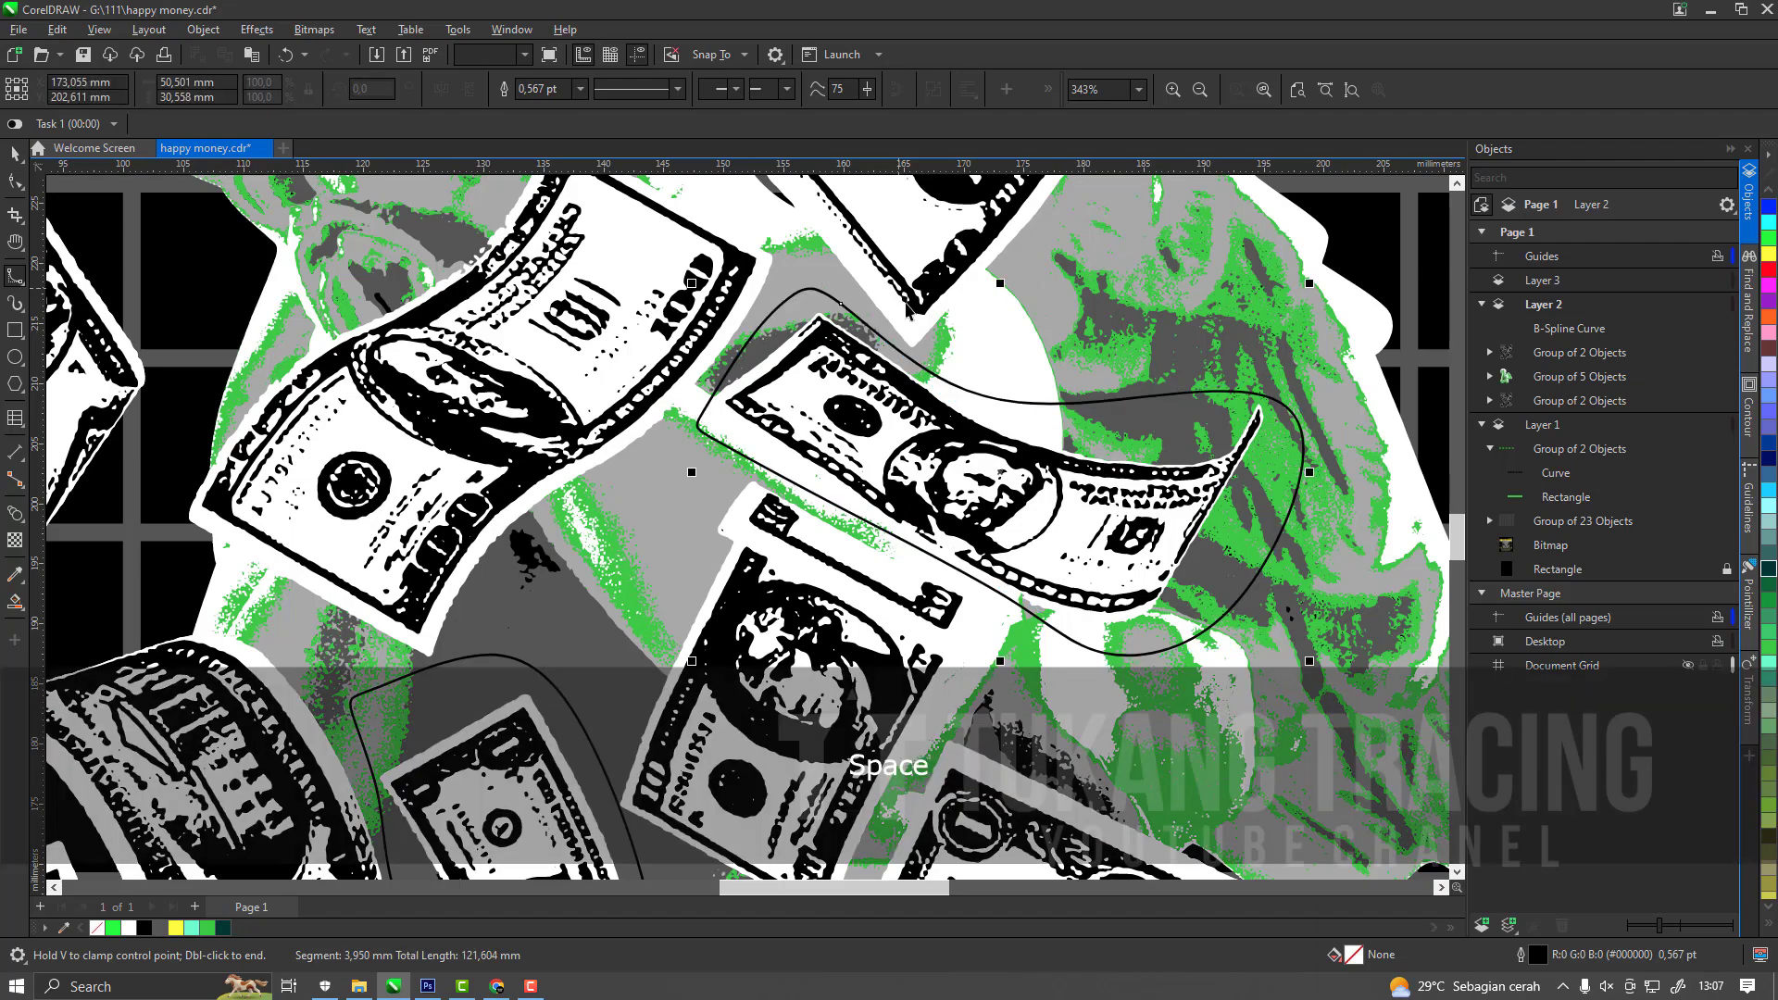
# Draw a closed B-spline around the 10-dollar bill beside the cherub's head.
pyautogui.scroll(-4, 936, 468)
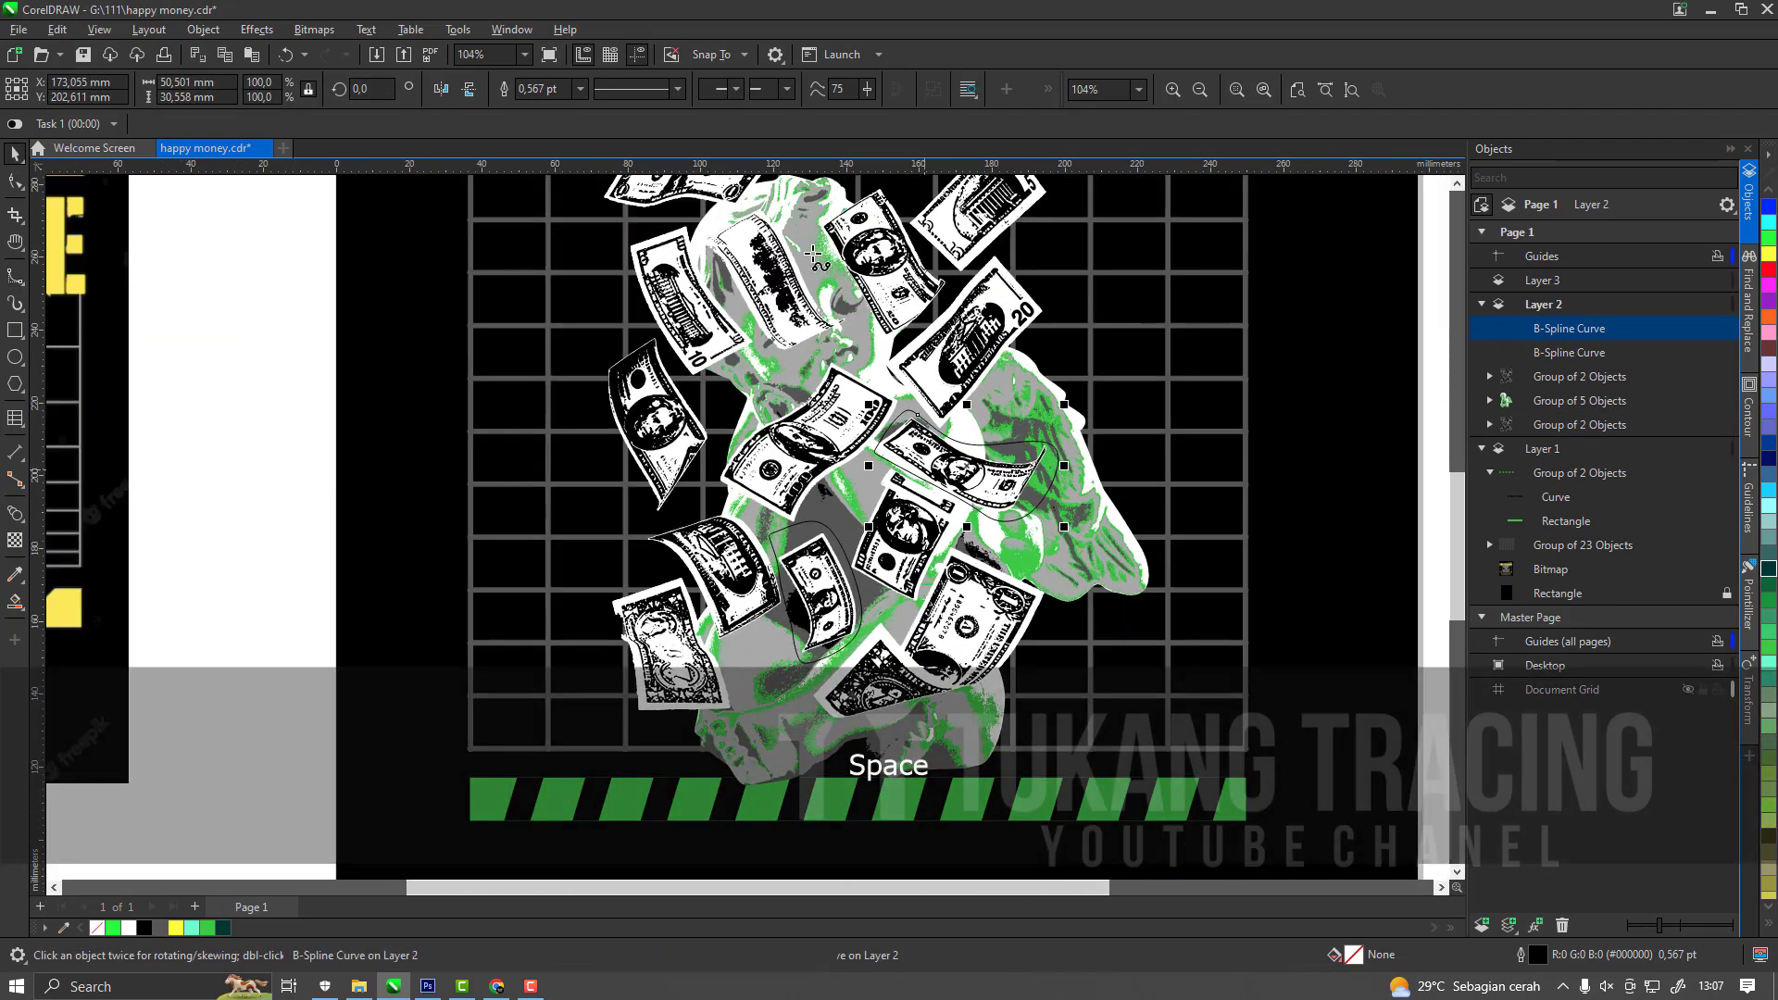
pyautogui.scroll(3, 686, 199)
pyautogui.press('space')
pyautogui.scroll(-2, 799, 460)
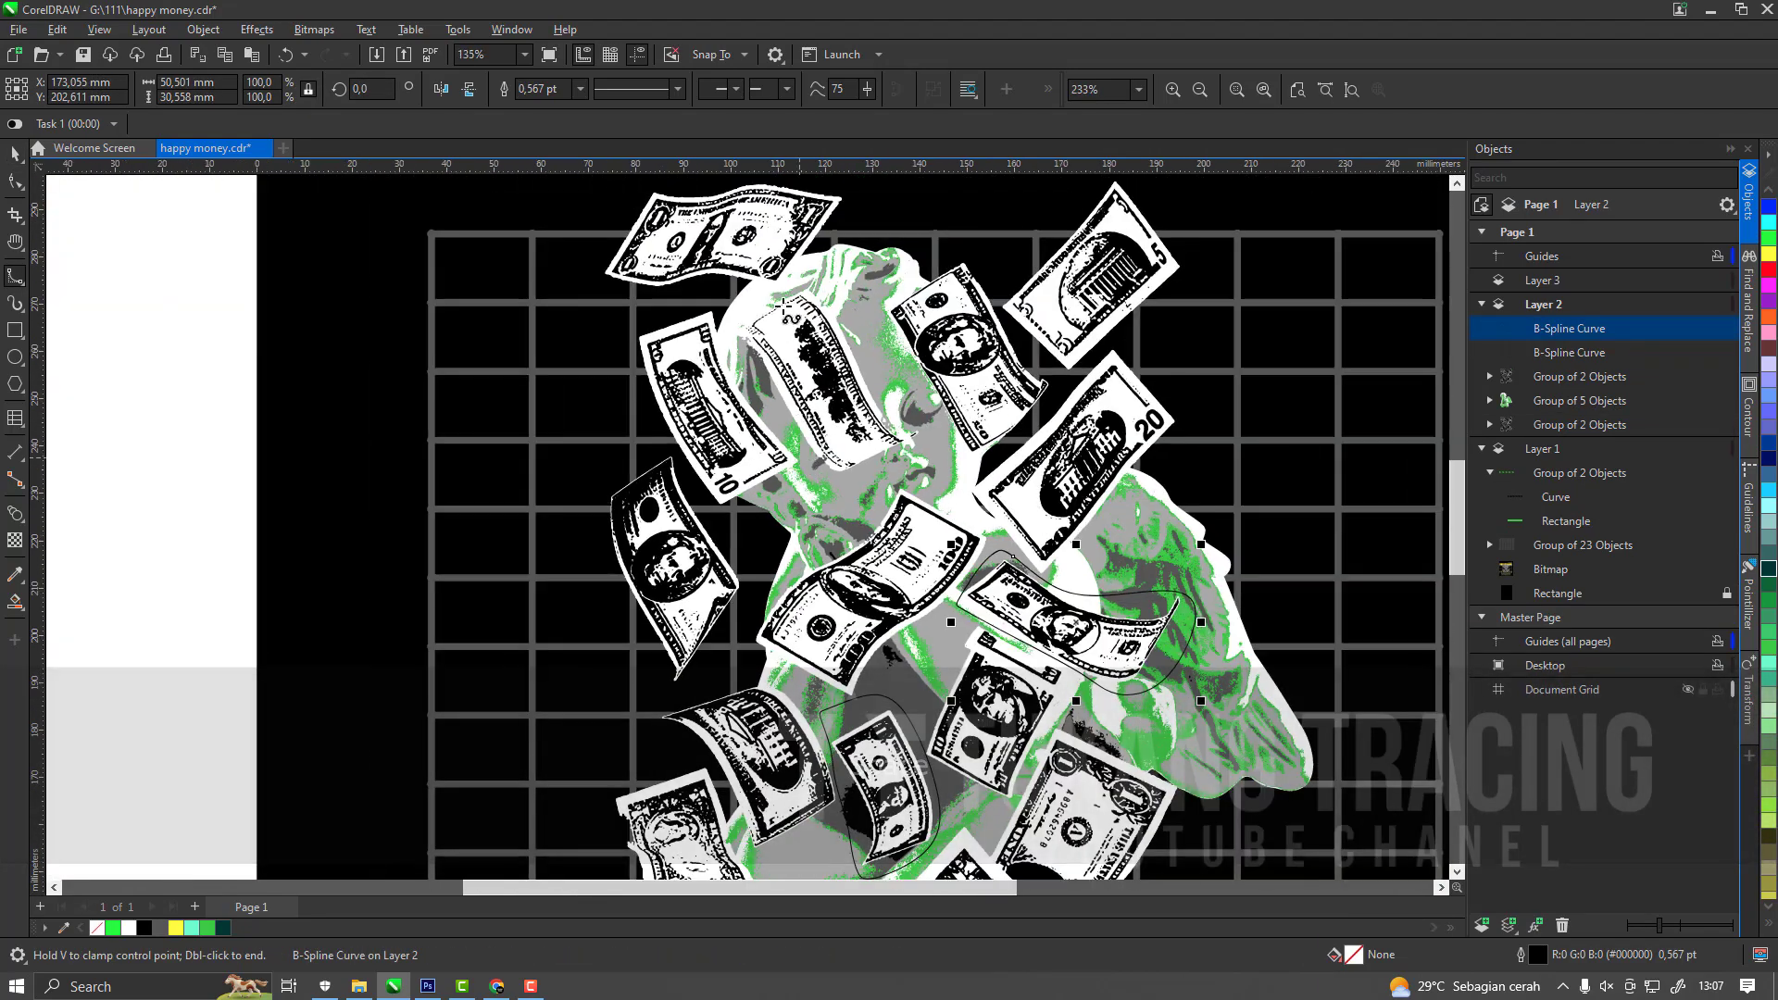
pyautogui.scroll(3, 685, 345)
pyautogui.click(719, 269)
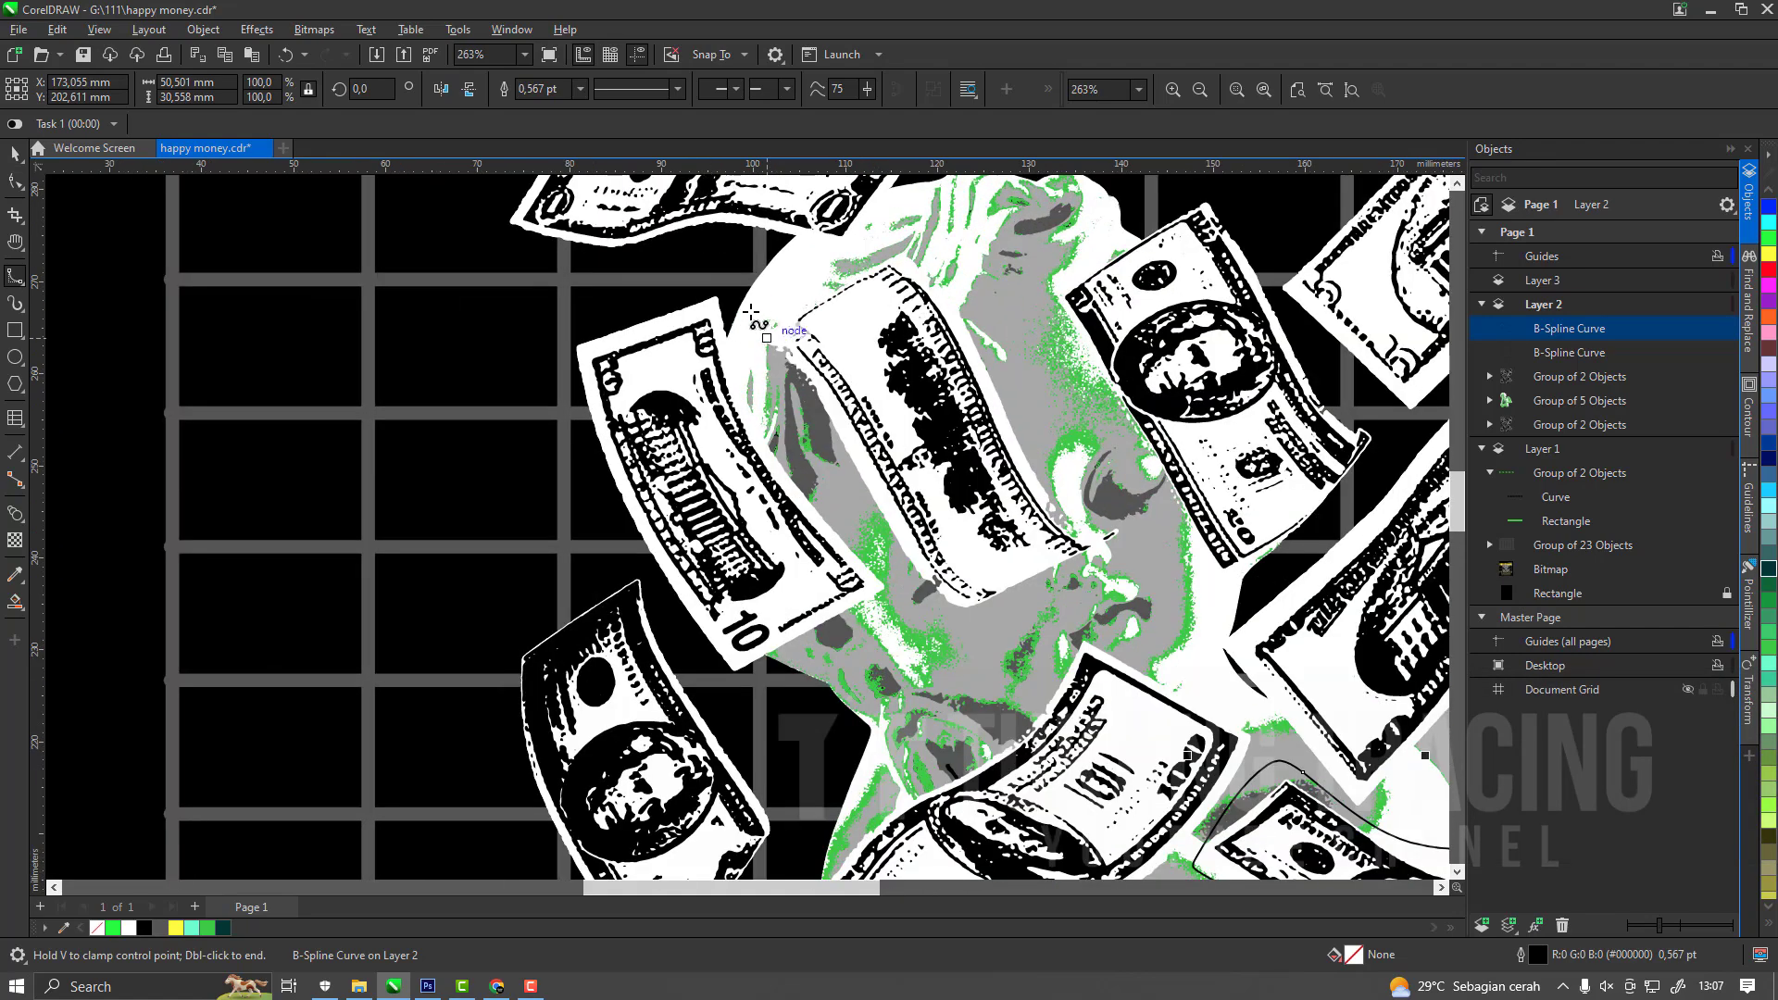
pyautogui.click(783, 445)
pyautogui.click(738, 698)
pyautogui.click(562, 424)
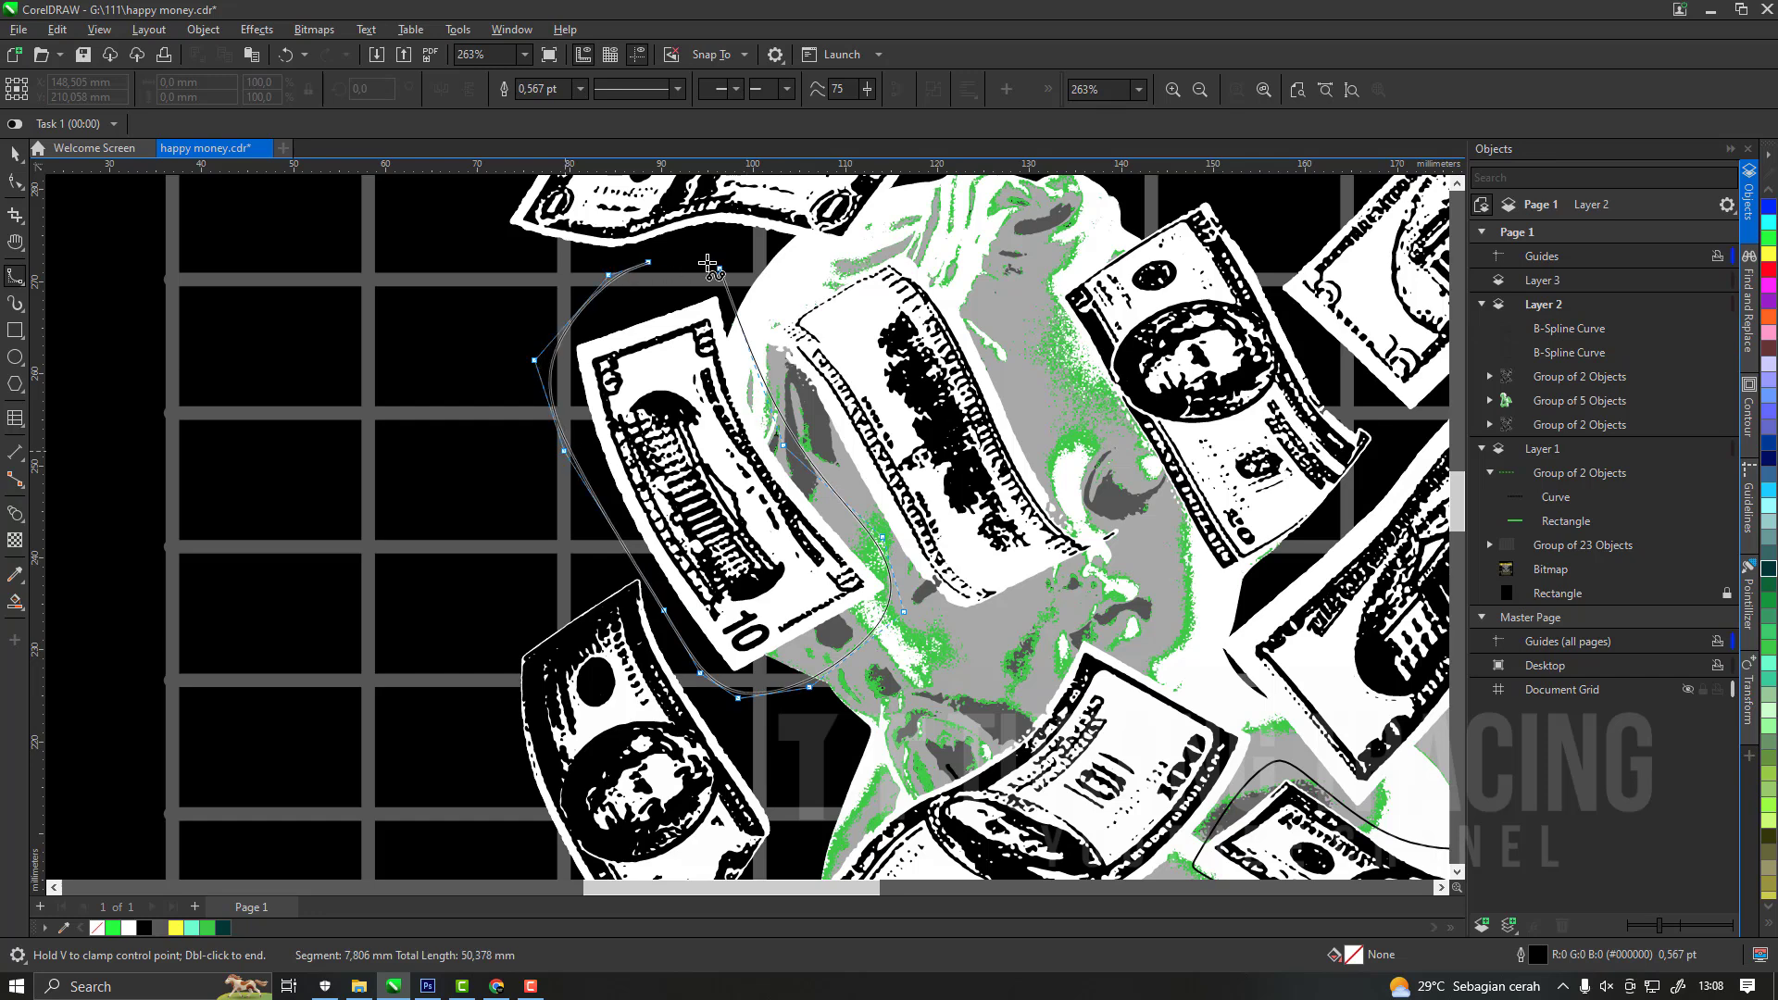
pyautogui.click(720, 268)
pyautogui.press('F10')
pyautogui.doubleClick(729, 295)
pyautogui.press('space')
# Weld the three B-spline outlines into one curve and give it a green (#00FF00) outline.
pyautogui.keyDown('shift'); pyautogui.click(1573, 379); pyautogui.keyUp('shift')
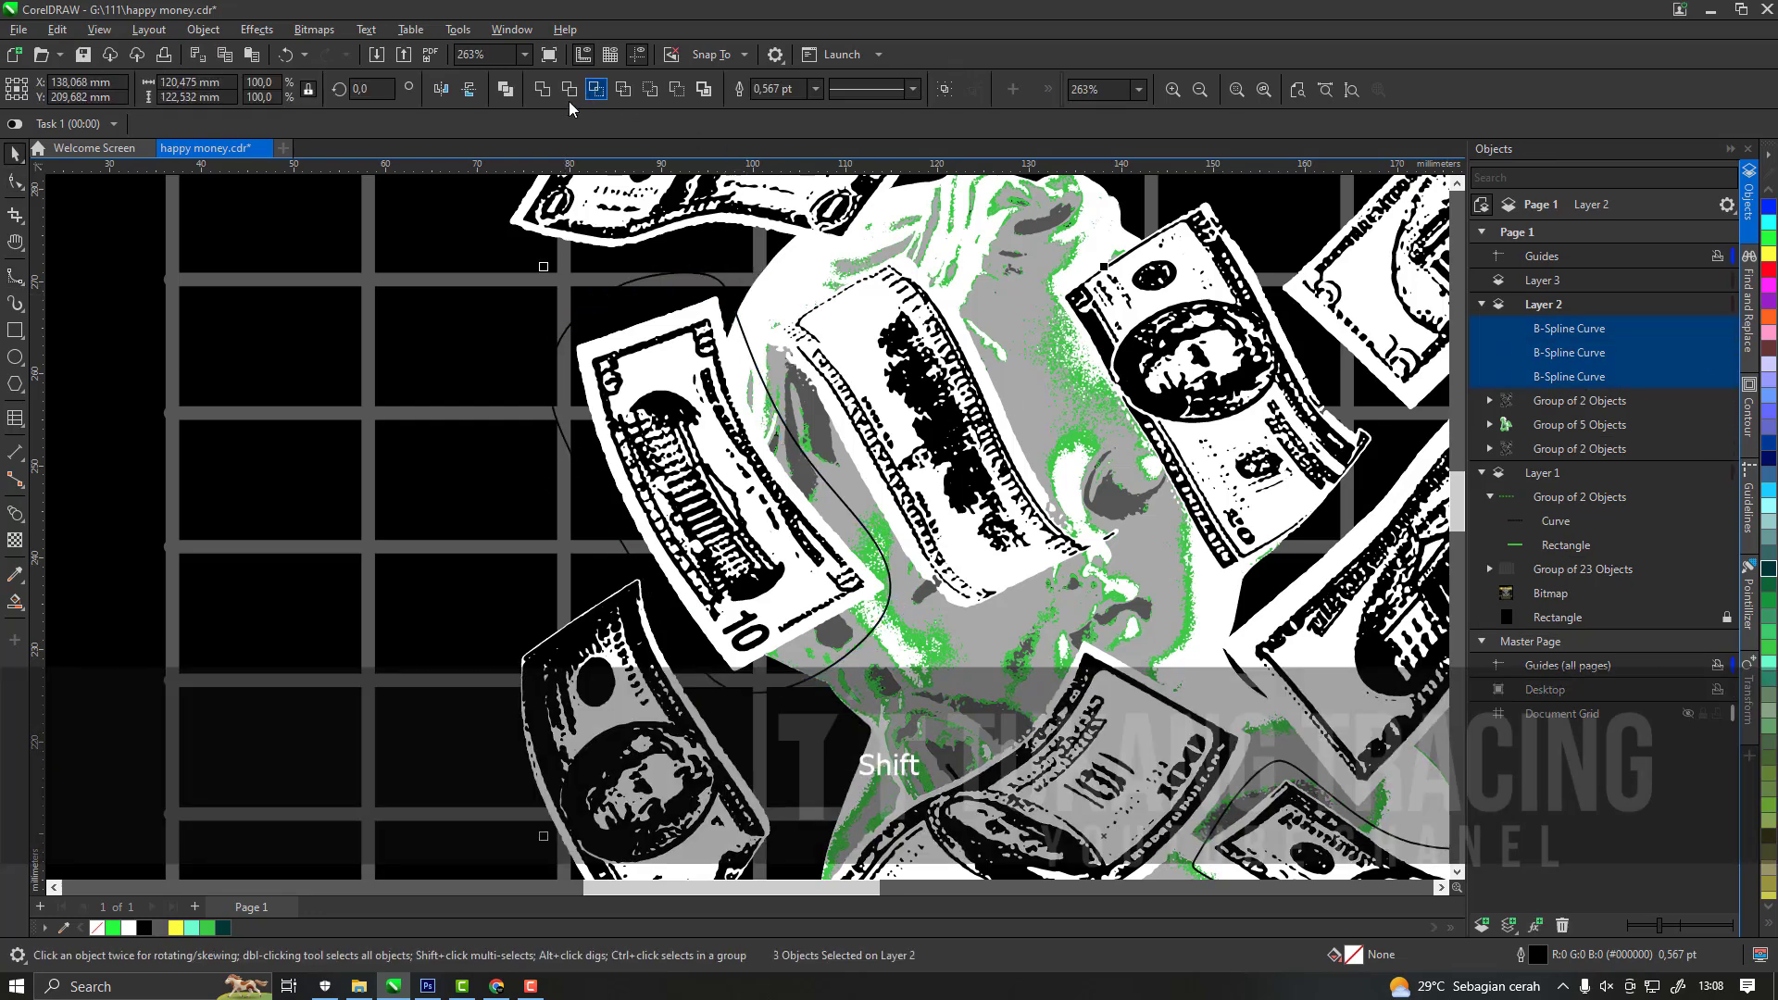
pyautogui.click(543, 89)
pyautogui.scroll(-6, 530, 781)
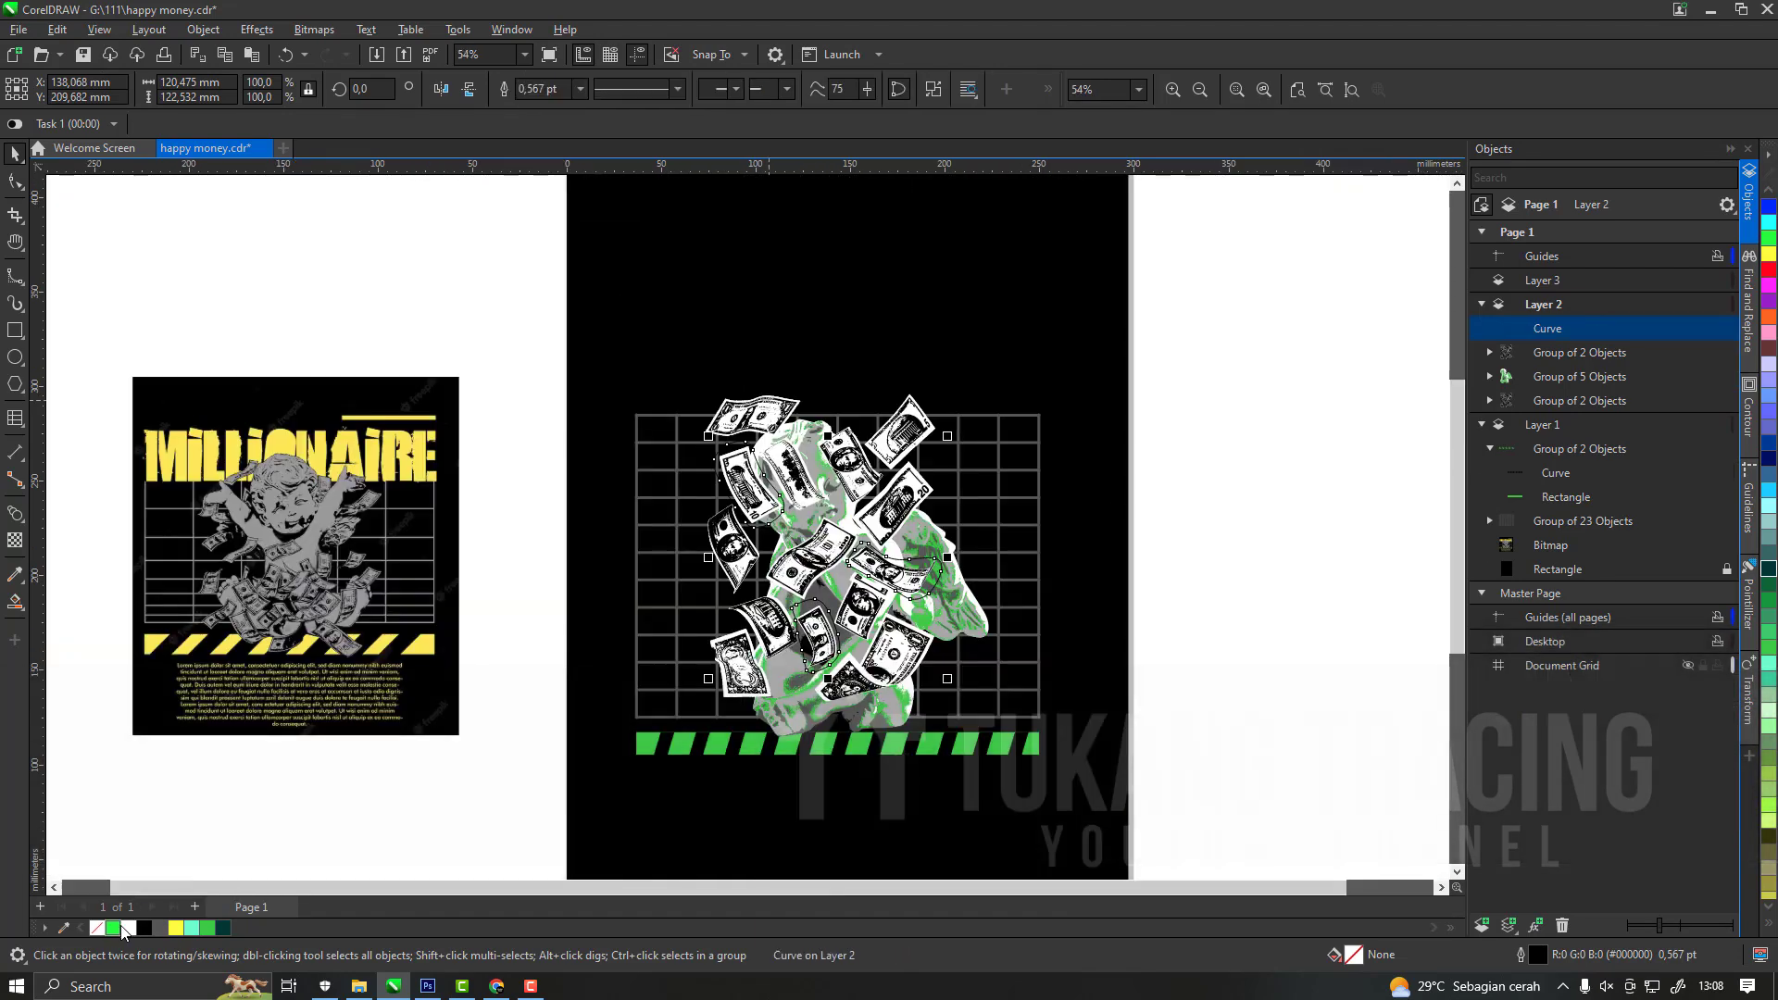
pyautogui.scroll(3, 895, 493)
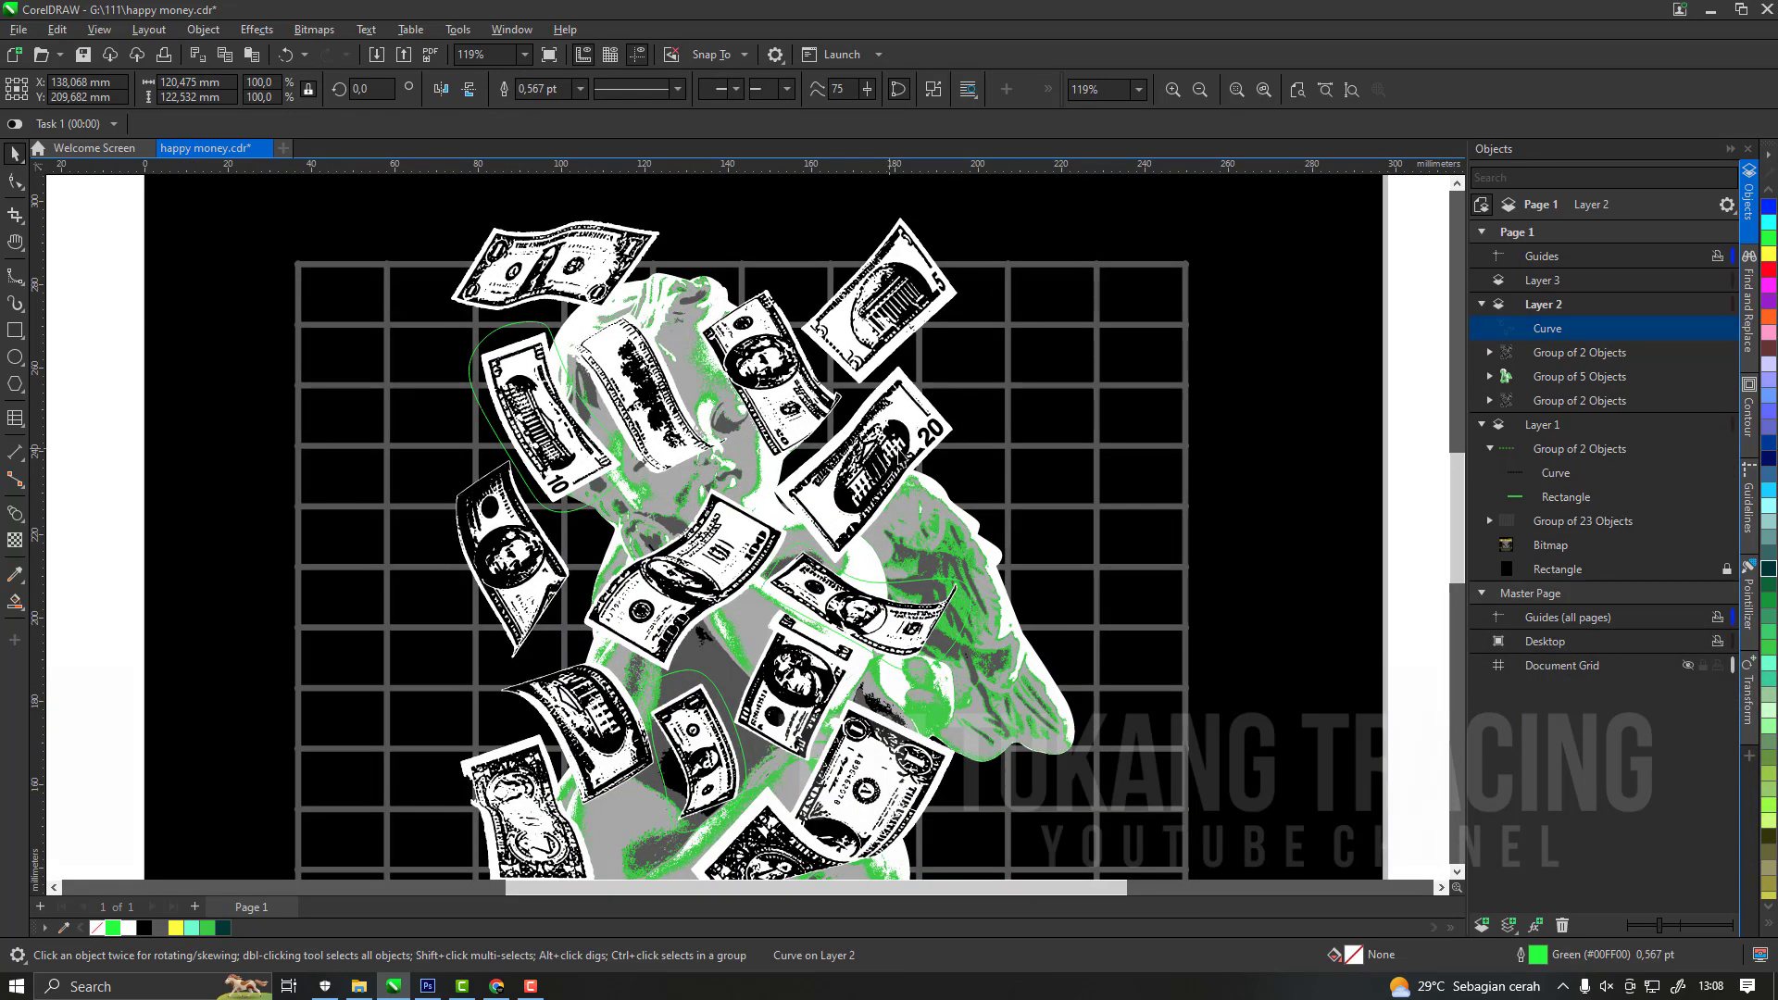
pyautogui.click(960, 632)
pyautogui.moveTo(933, 435); pyautogui.dragTo(1037, 421)
pyautogui.press('ctrl')
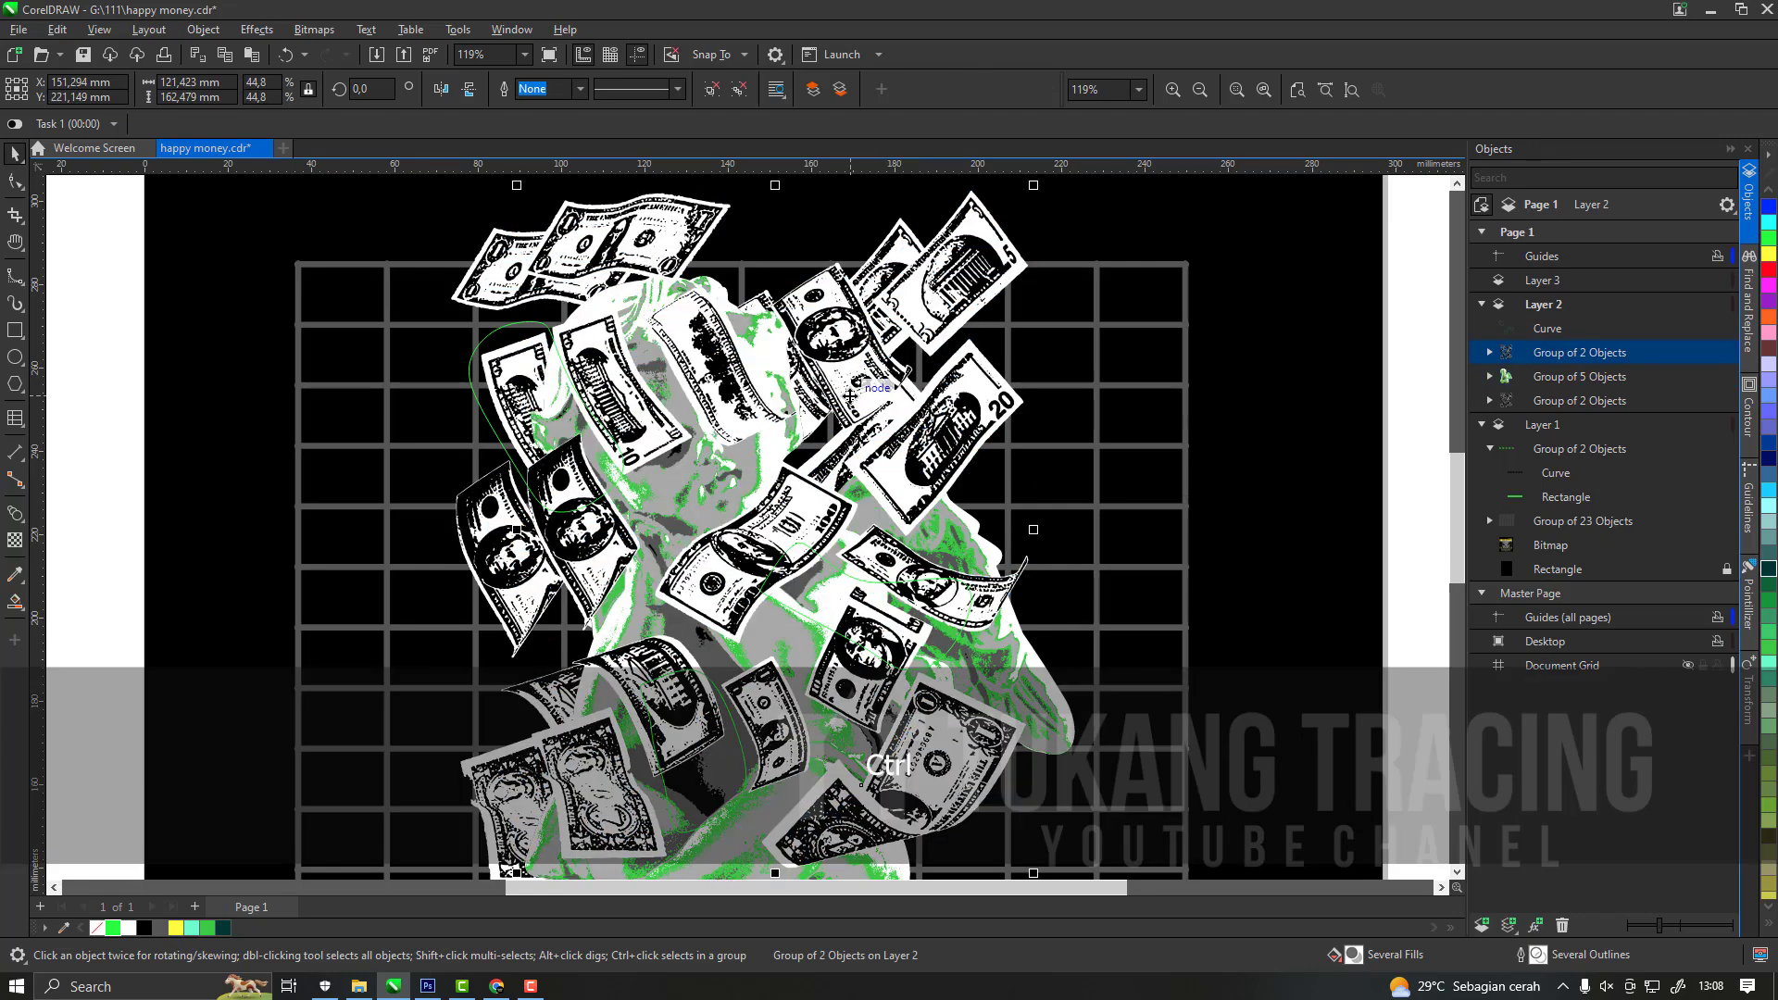
pyautogui.hotkey('ctrl', 'z')
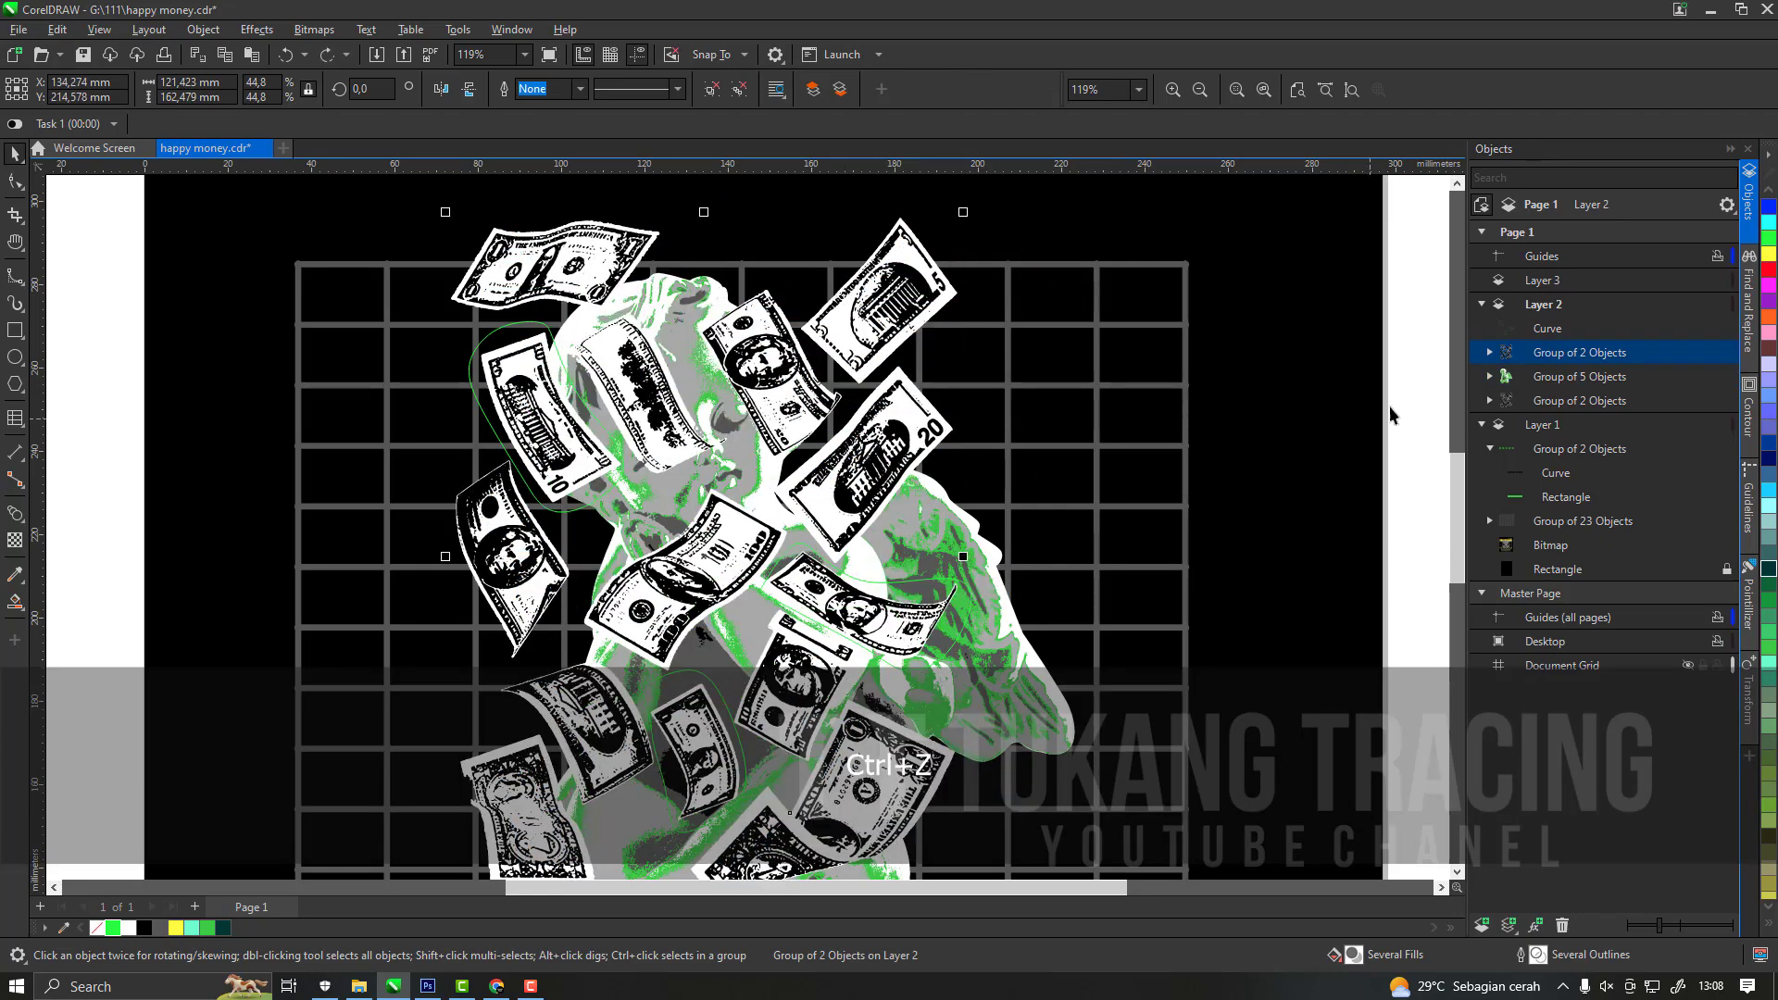
pyautogui.keyDown('ctrl'); pyautogui.click(1526, 333); pyautogui.keyUp('ctrl')
pyautogui.scroll(1, 931, 616)
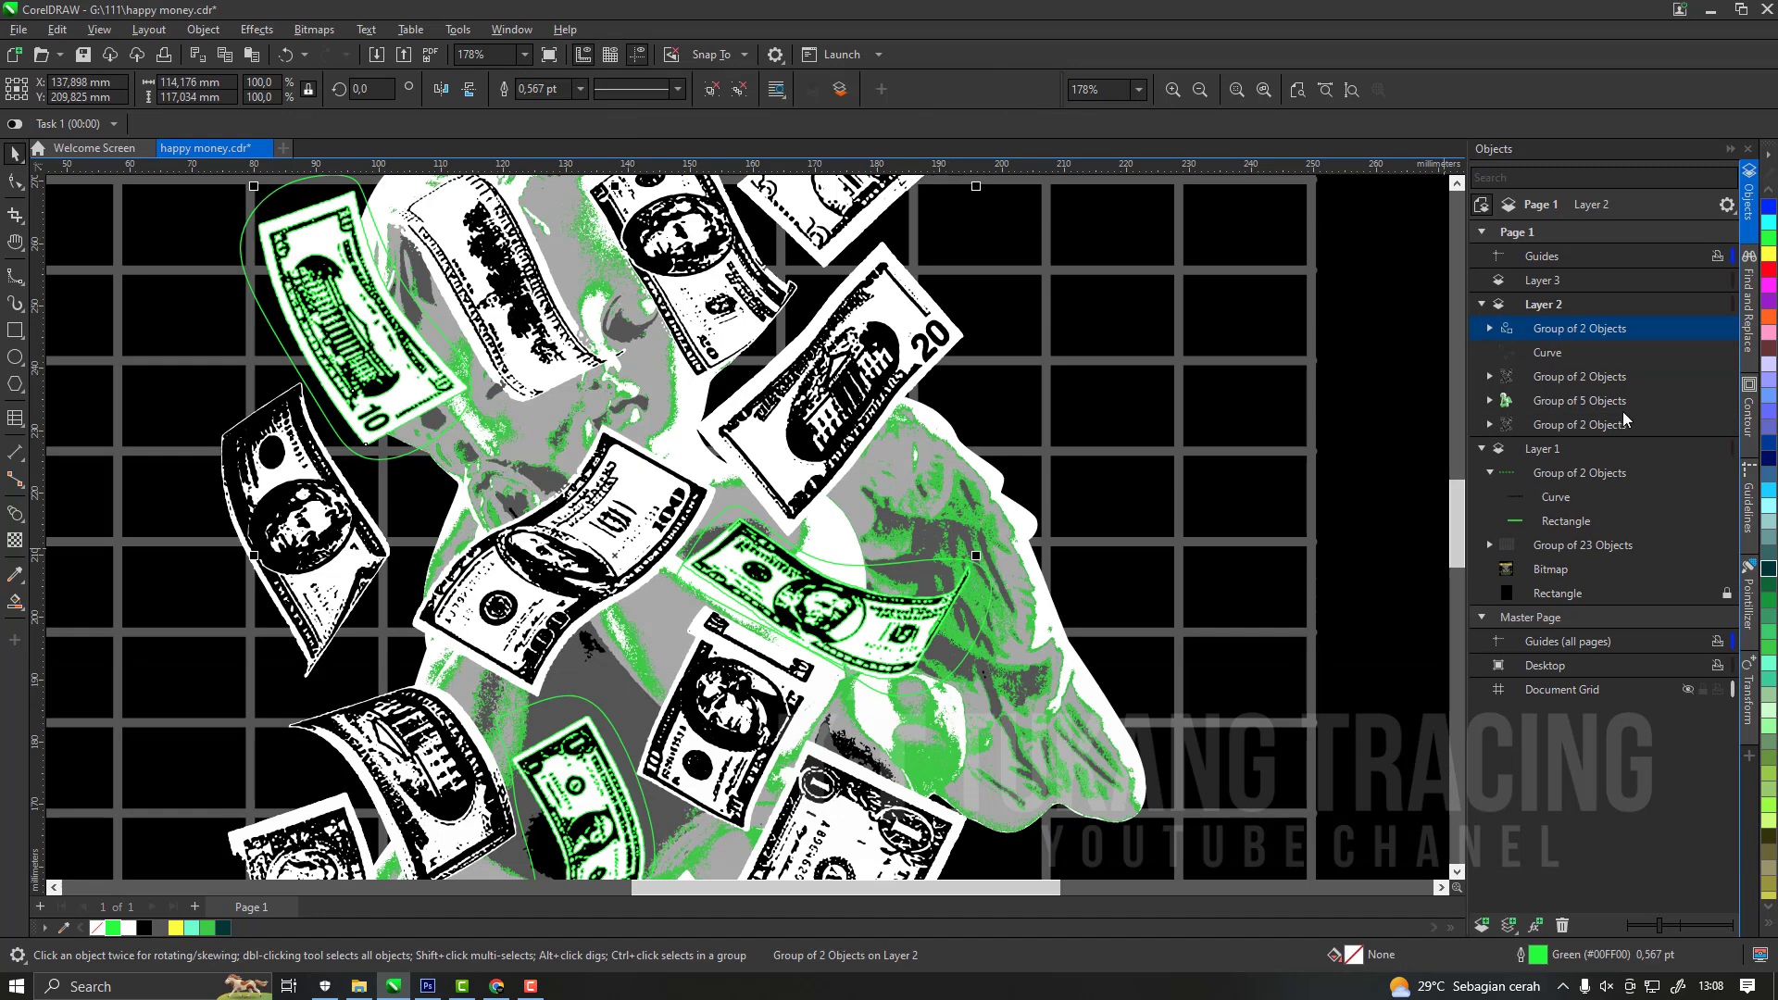
pyautogui.hotkey('ctrl', 'z')
# Intersect the green curve with the front dollar-bill group and delete the uncut front group, keeping the cherub.
pyautogui.press('shift')
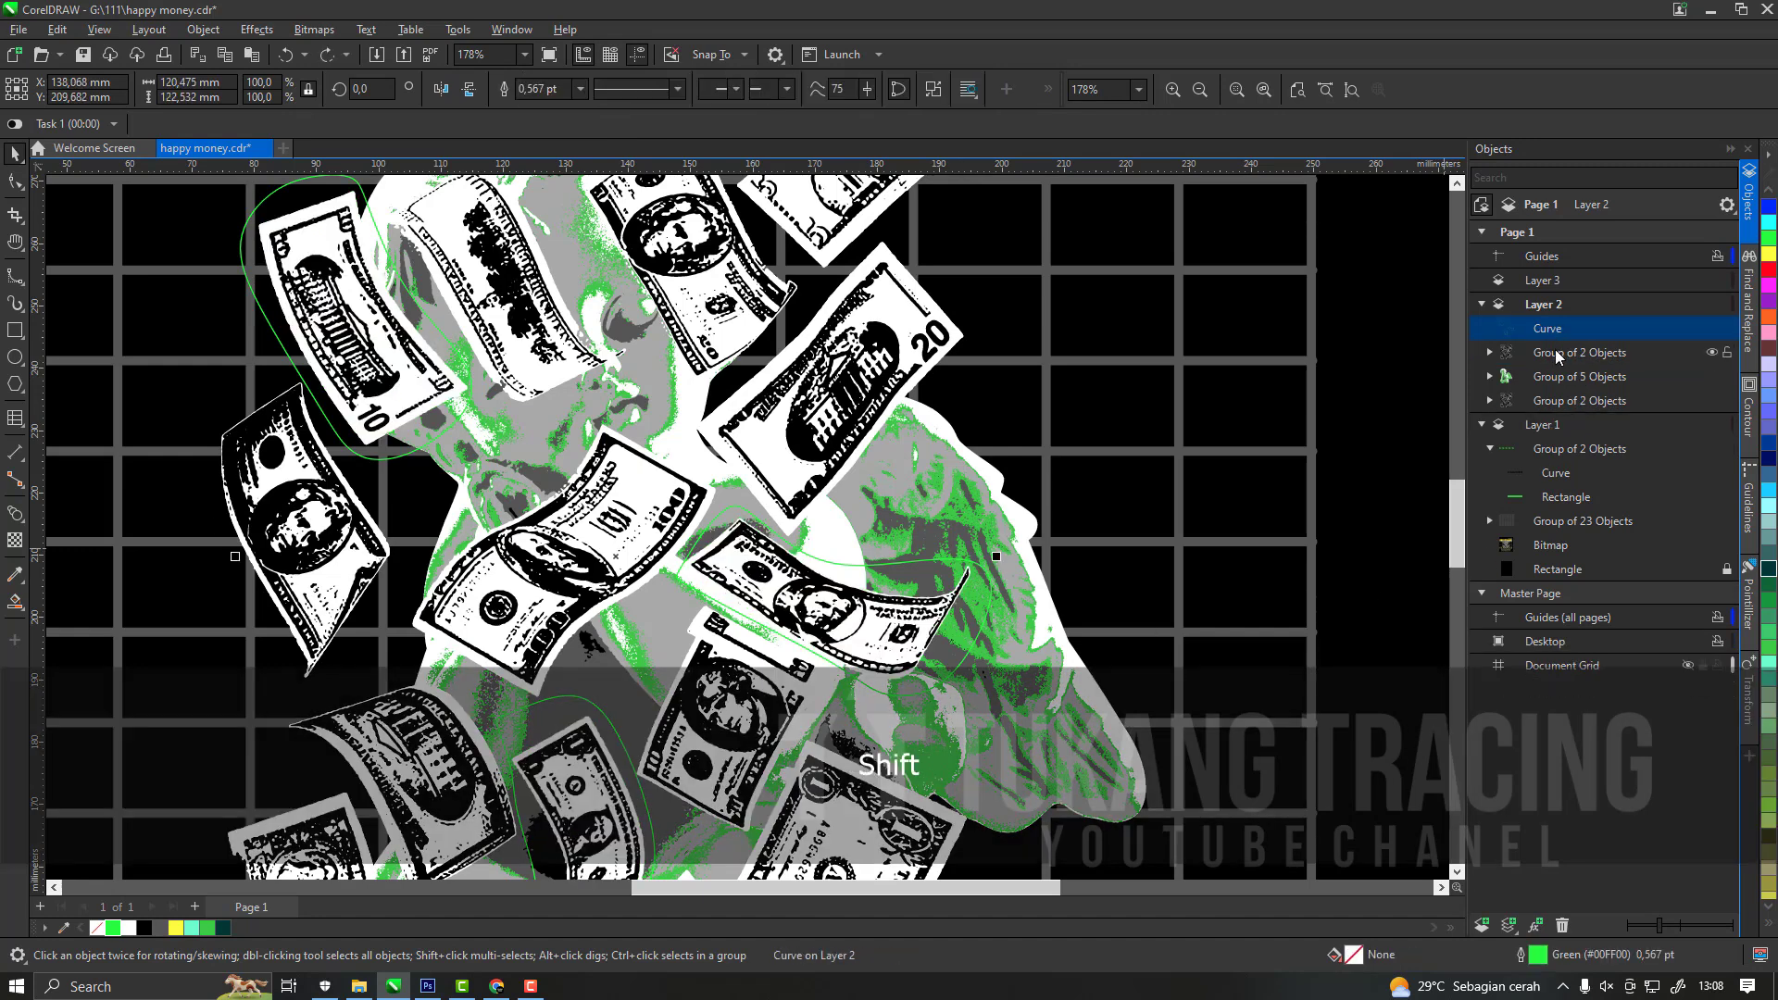
pyautogui.click(876, 357)
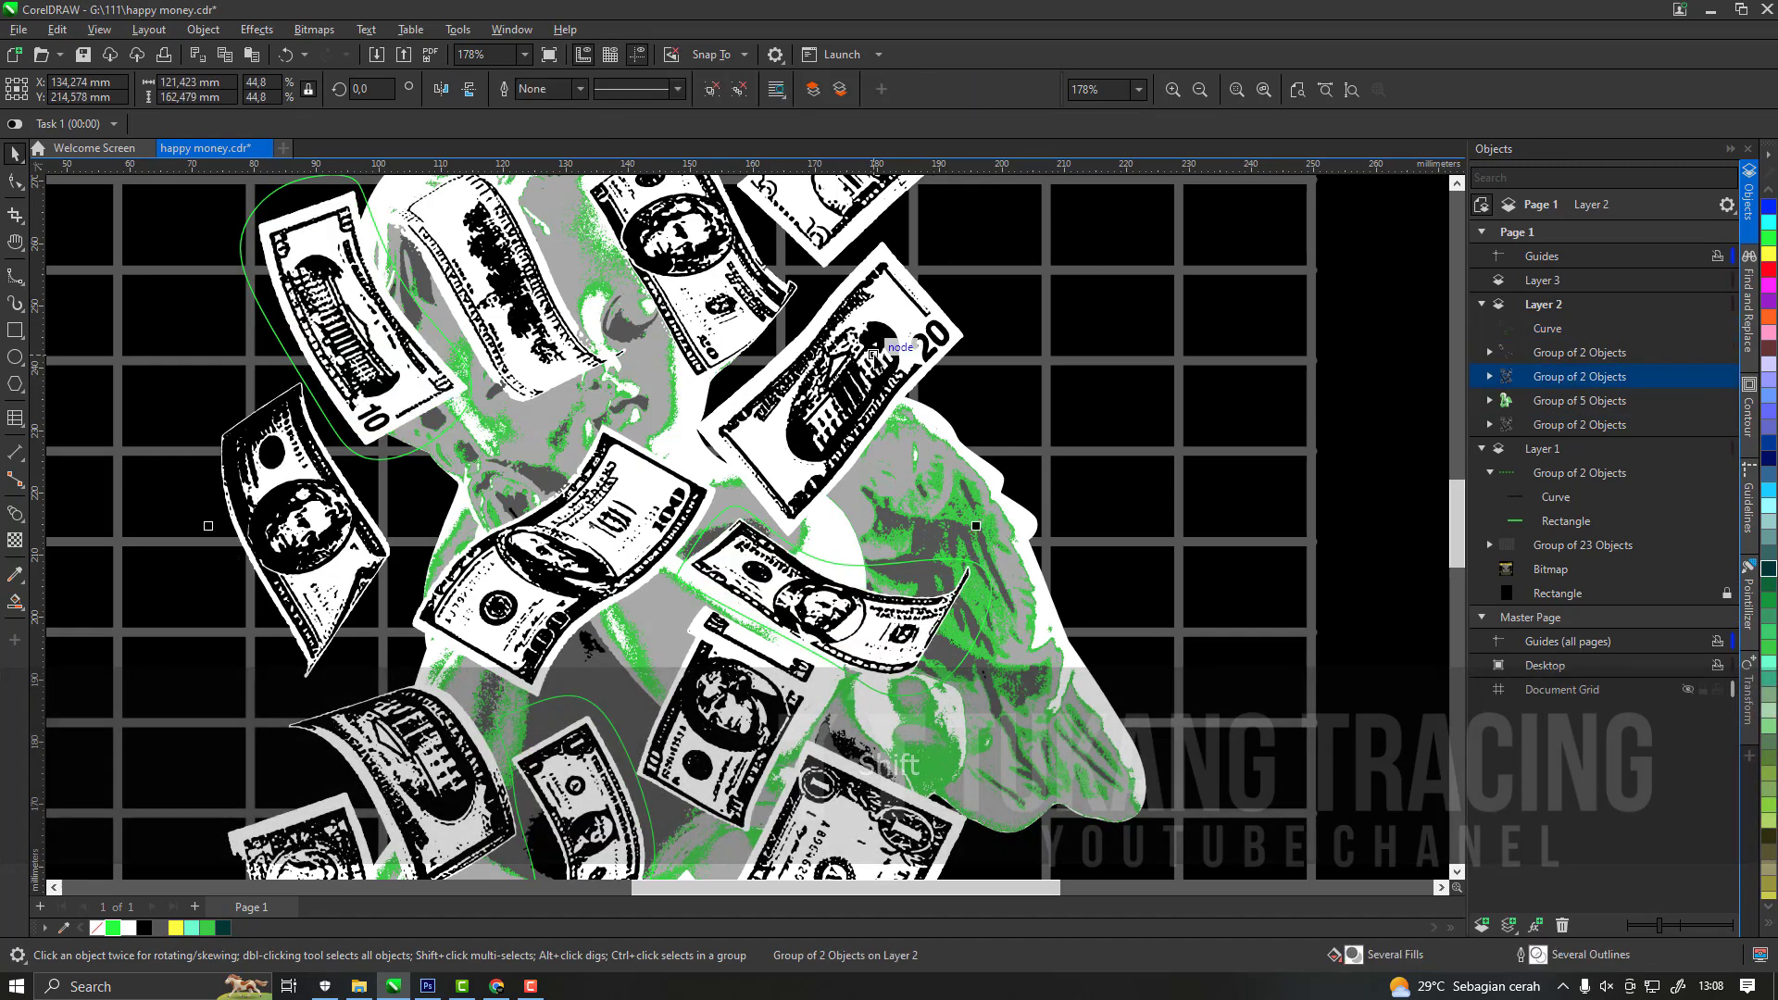
pyautogui.press('Delete')
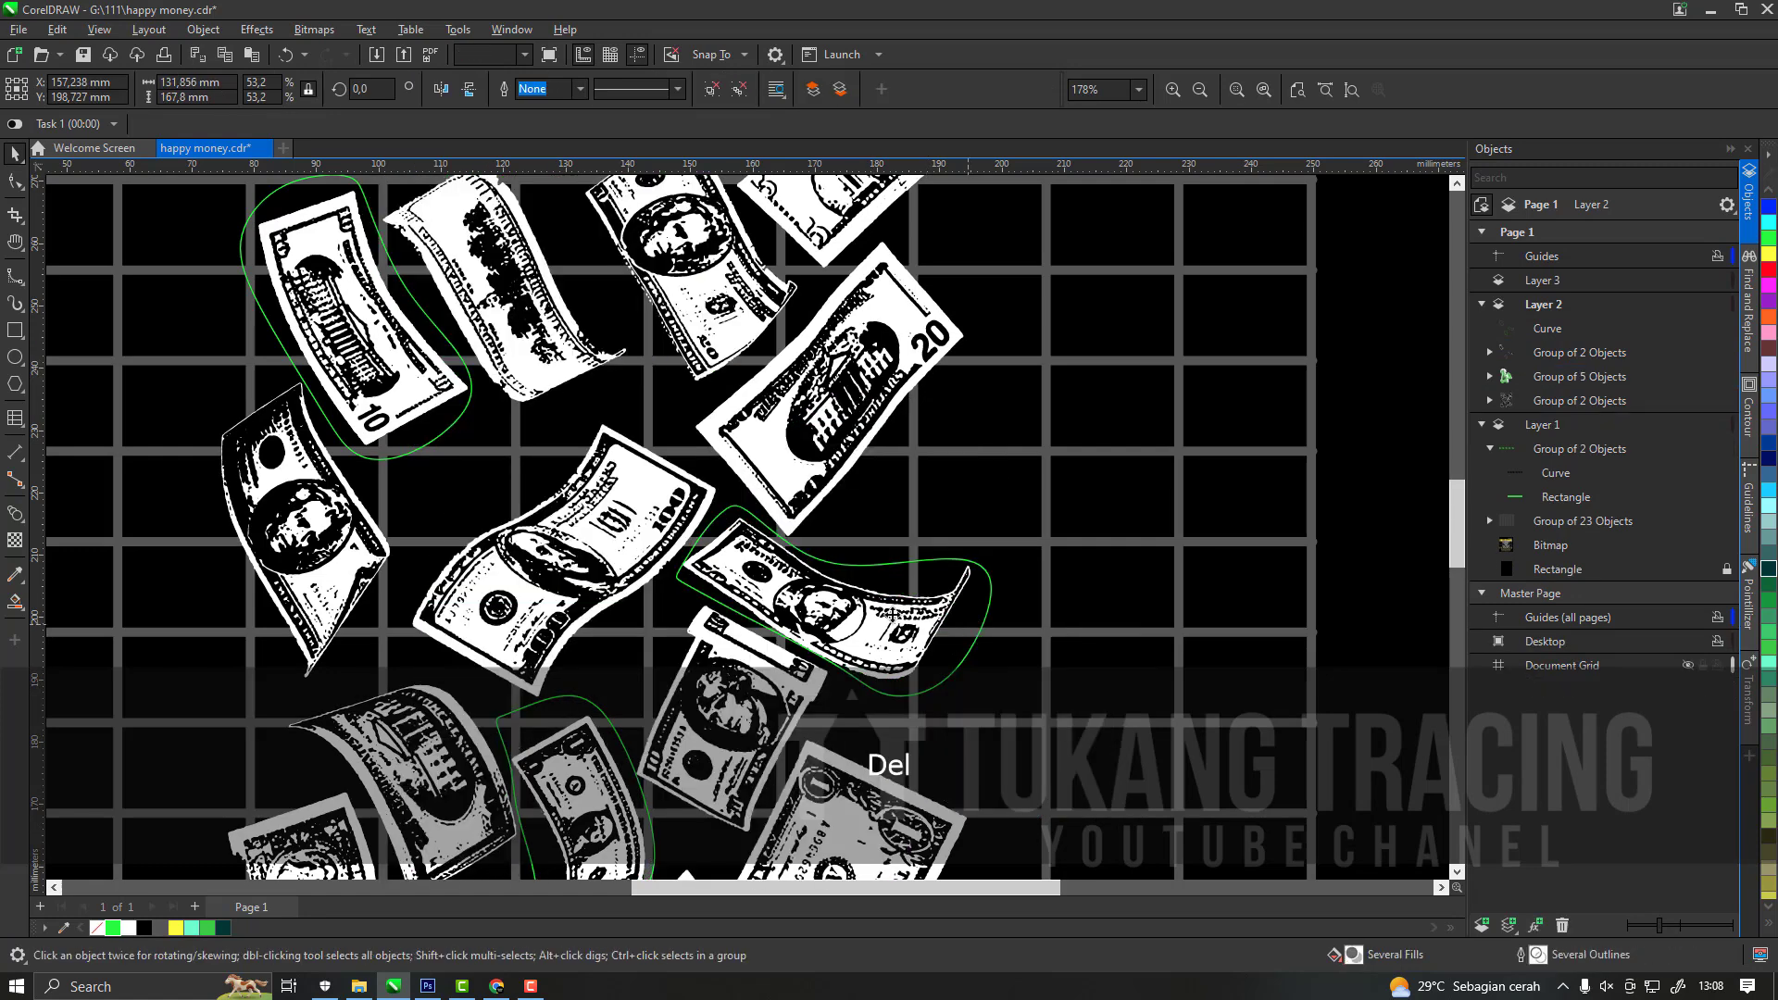
pyautogui.press('super')
pyautogui.press('Escape')
pyautogui.hotkey('ctrl', 'z')
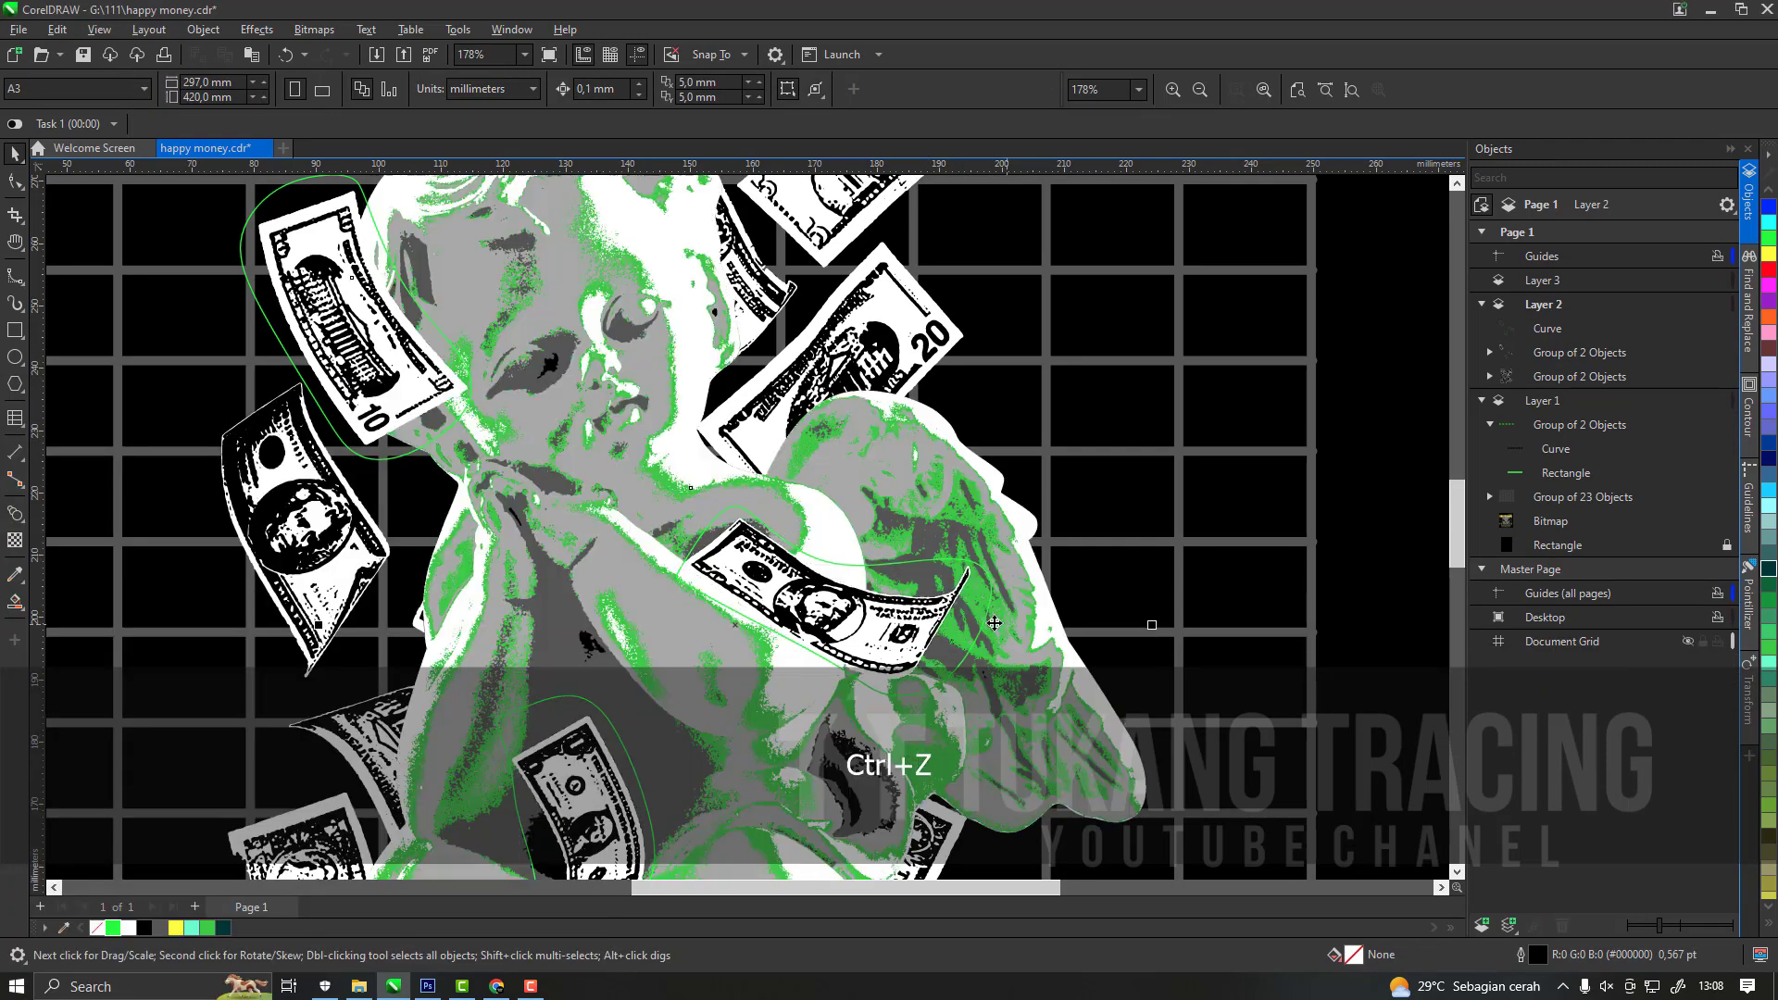
# Delete the green cutting curve around the three front dollar bills.
pyautogui.click(1565, 335)
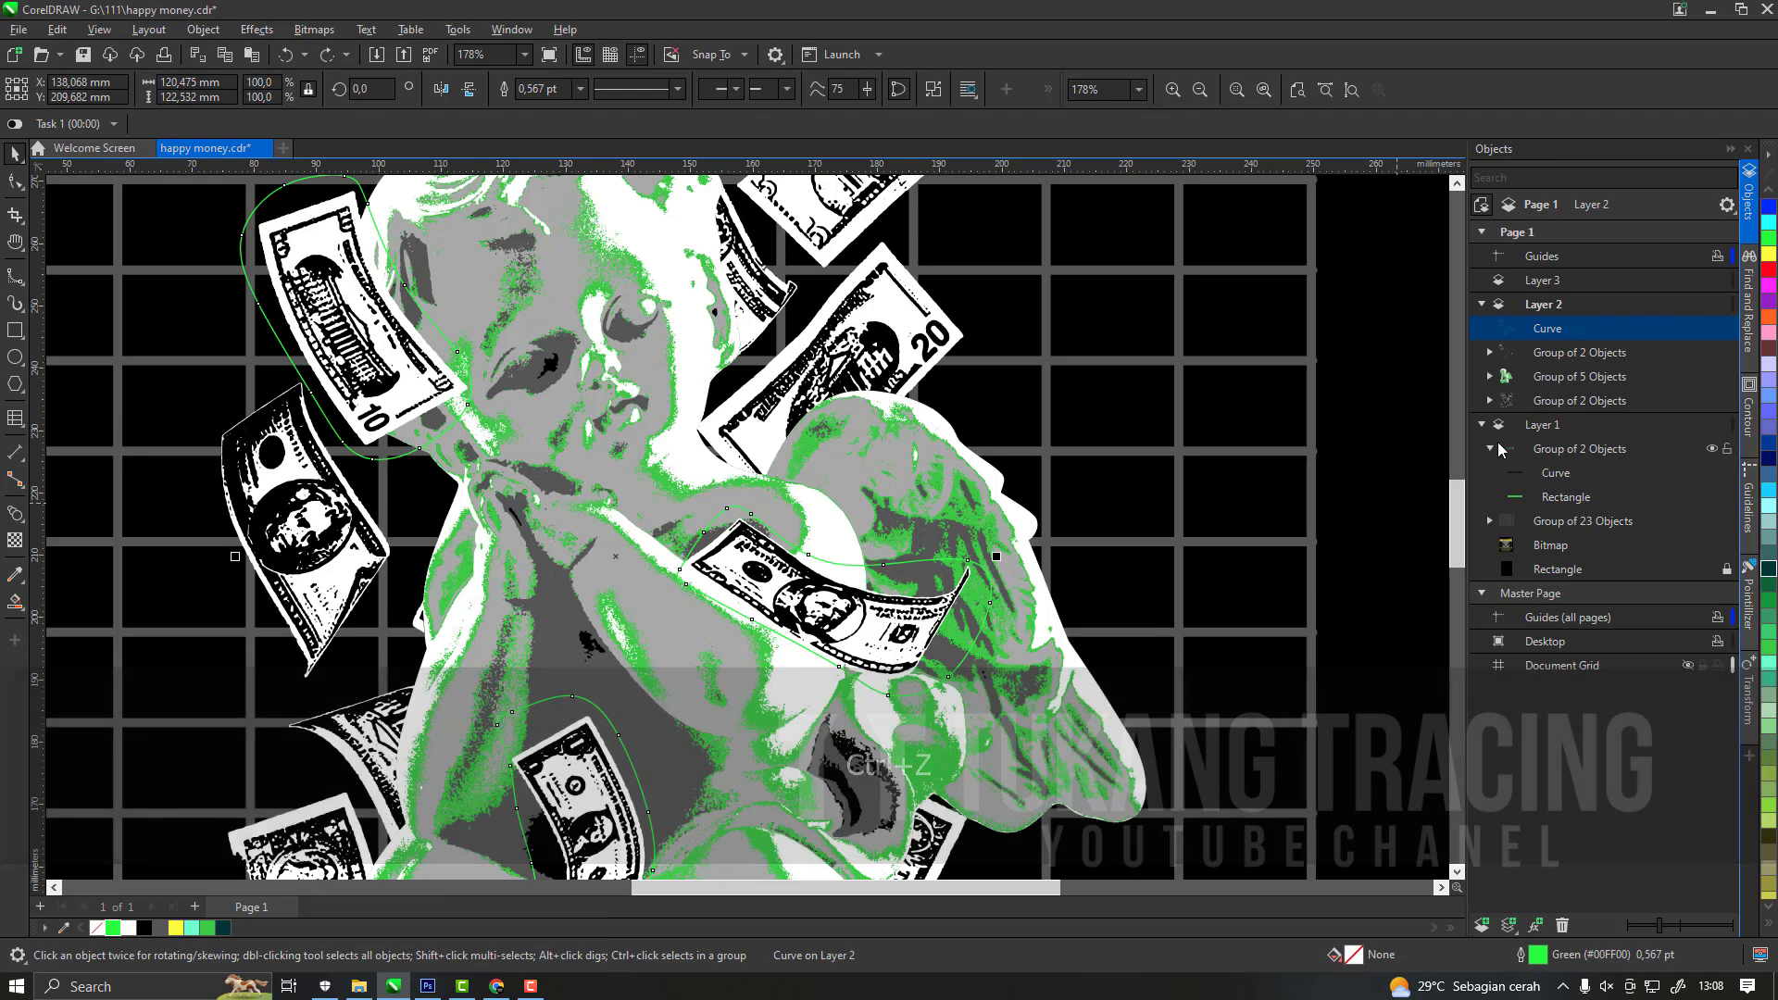
pyautogui.hotkey('ctrl', 'z')
pyautogui.scroll(-3, 991, 577)
pyautogui.press('Delete')
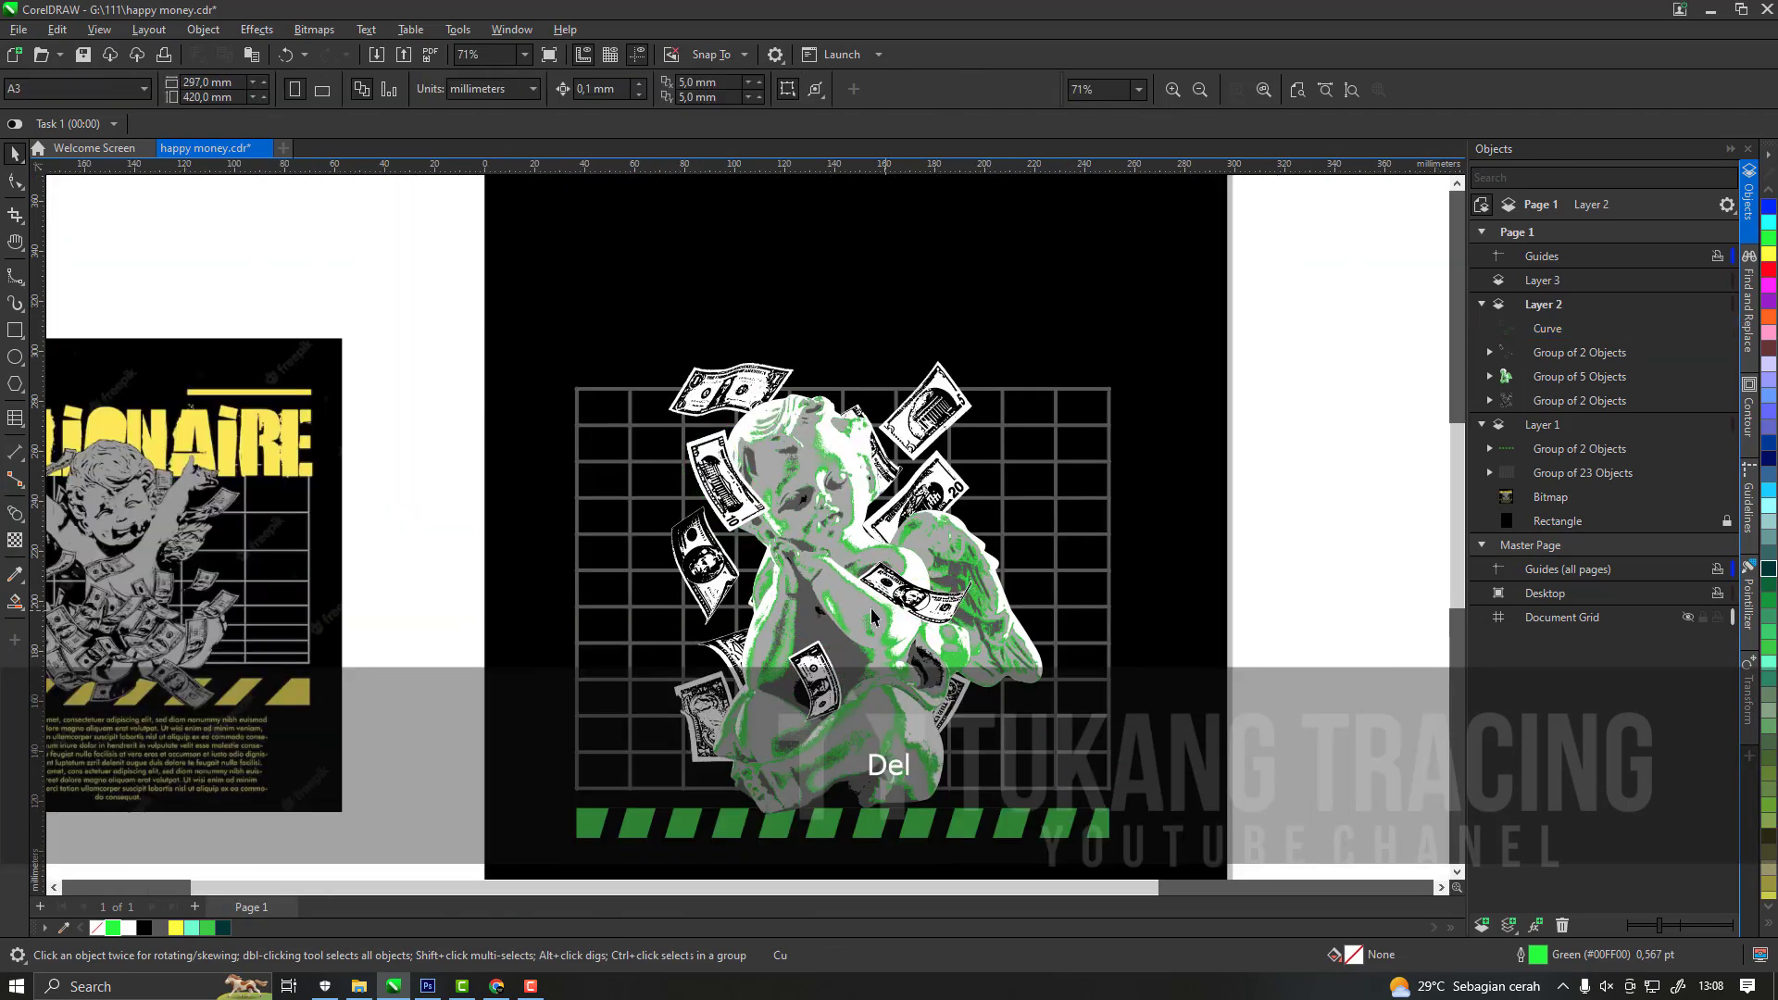
pyautogui.scroll(3, 751, 654)
pyautogui.scroll(-5, 843, 417)
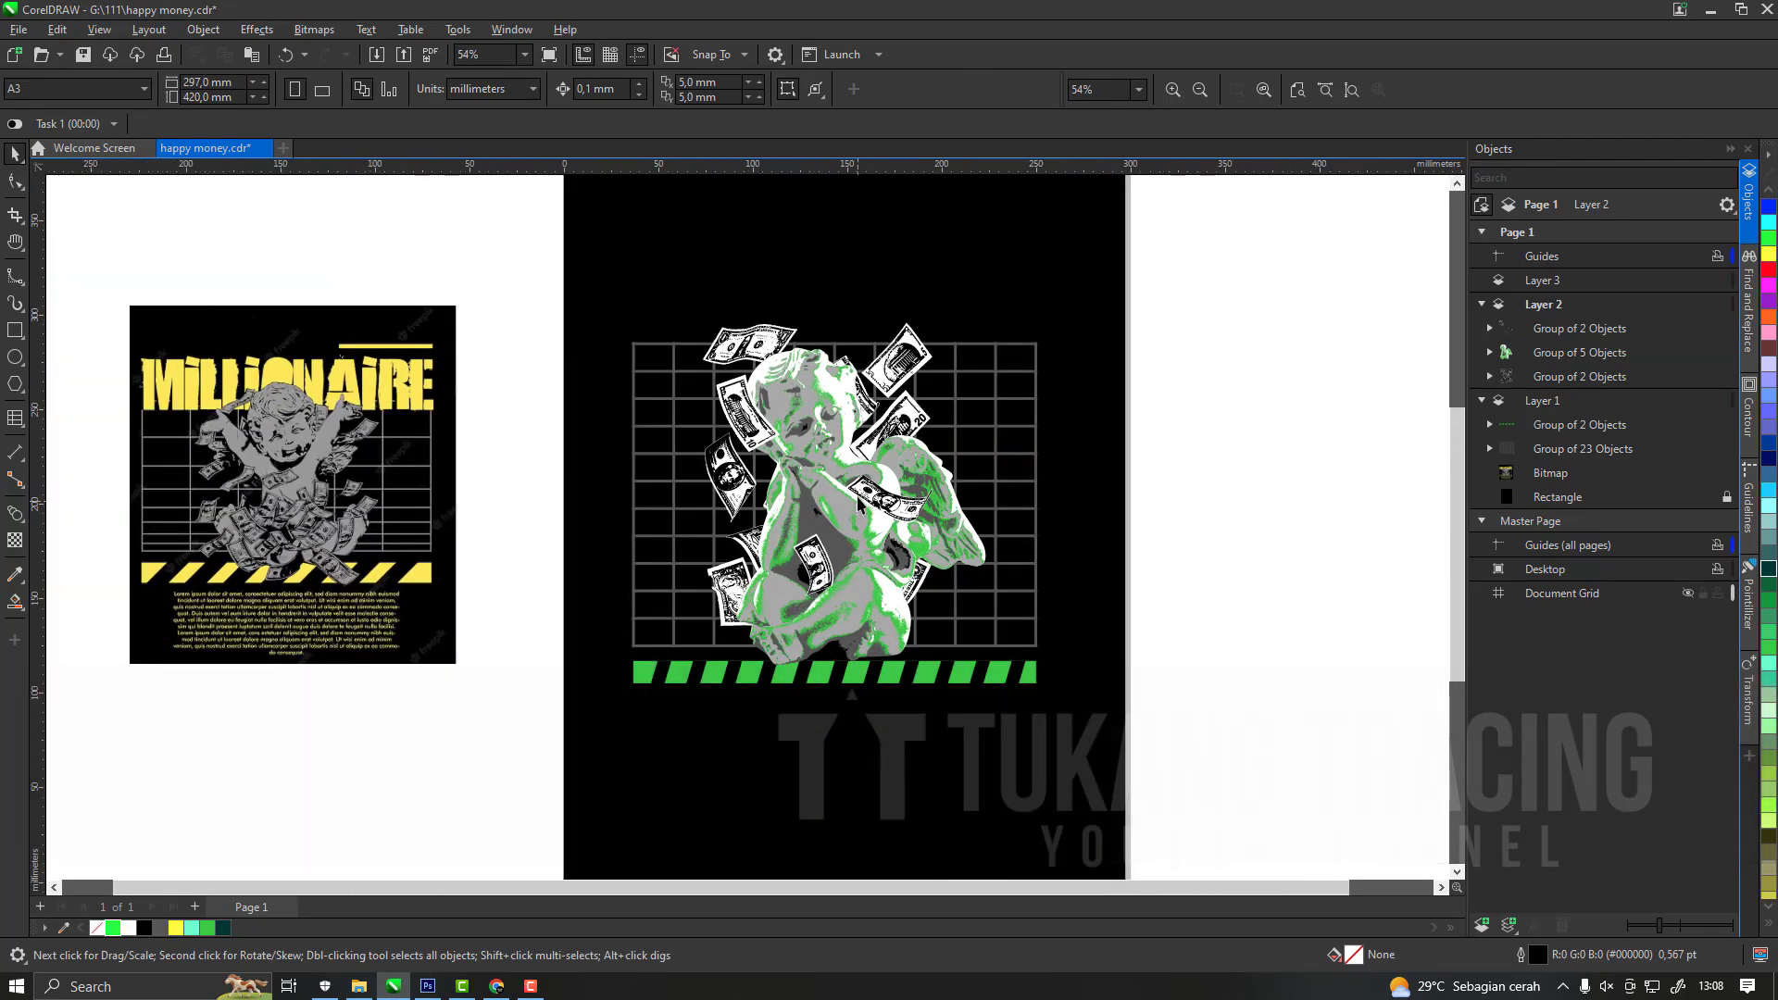
# Move the front and back dollar-bill groups together about 9 mm down, then deselect them.
pyautogui.scroll(1, 911, 593)
pyautogui.keyDown('shift'); pyautogui.click(913, 419); pyautogui.keyUp('shift')
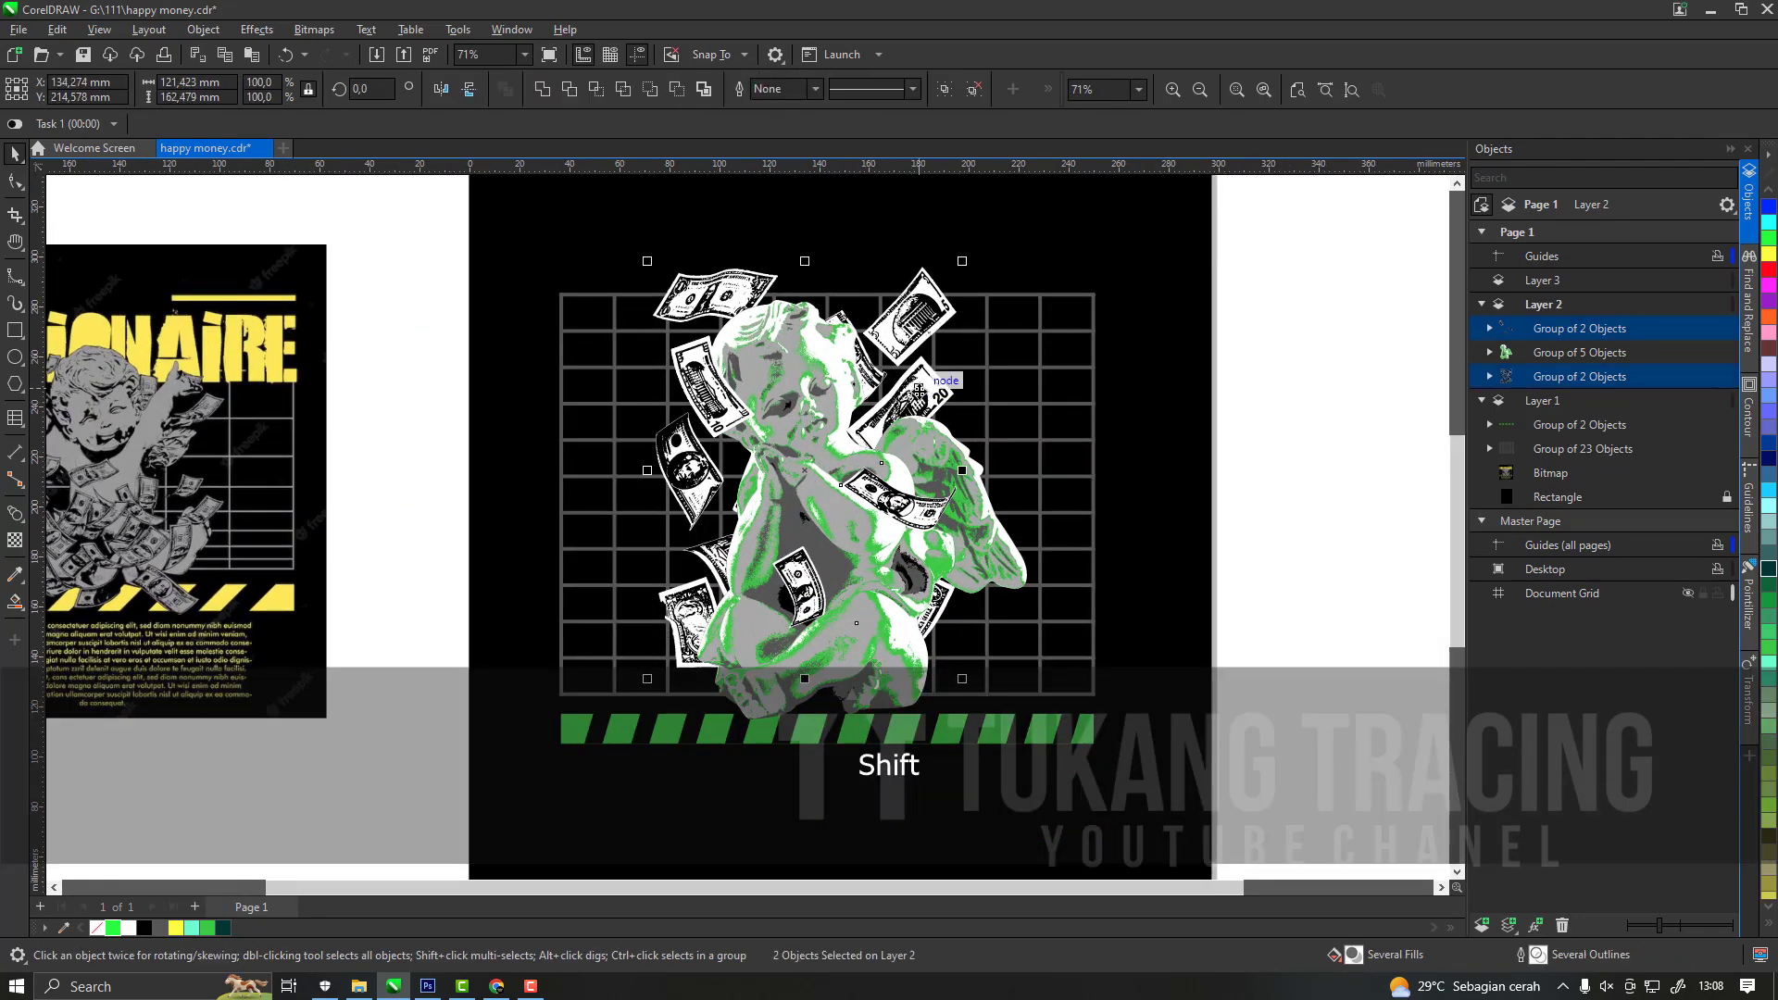
pyautogui.scroll(-2, 918, 417)
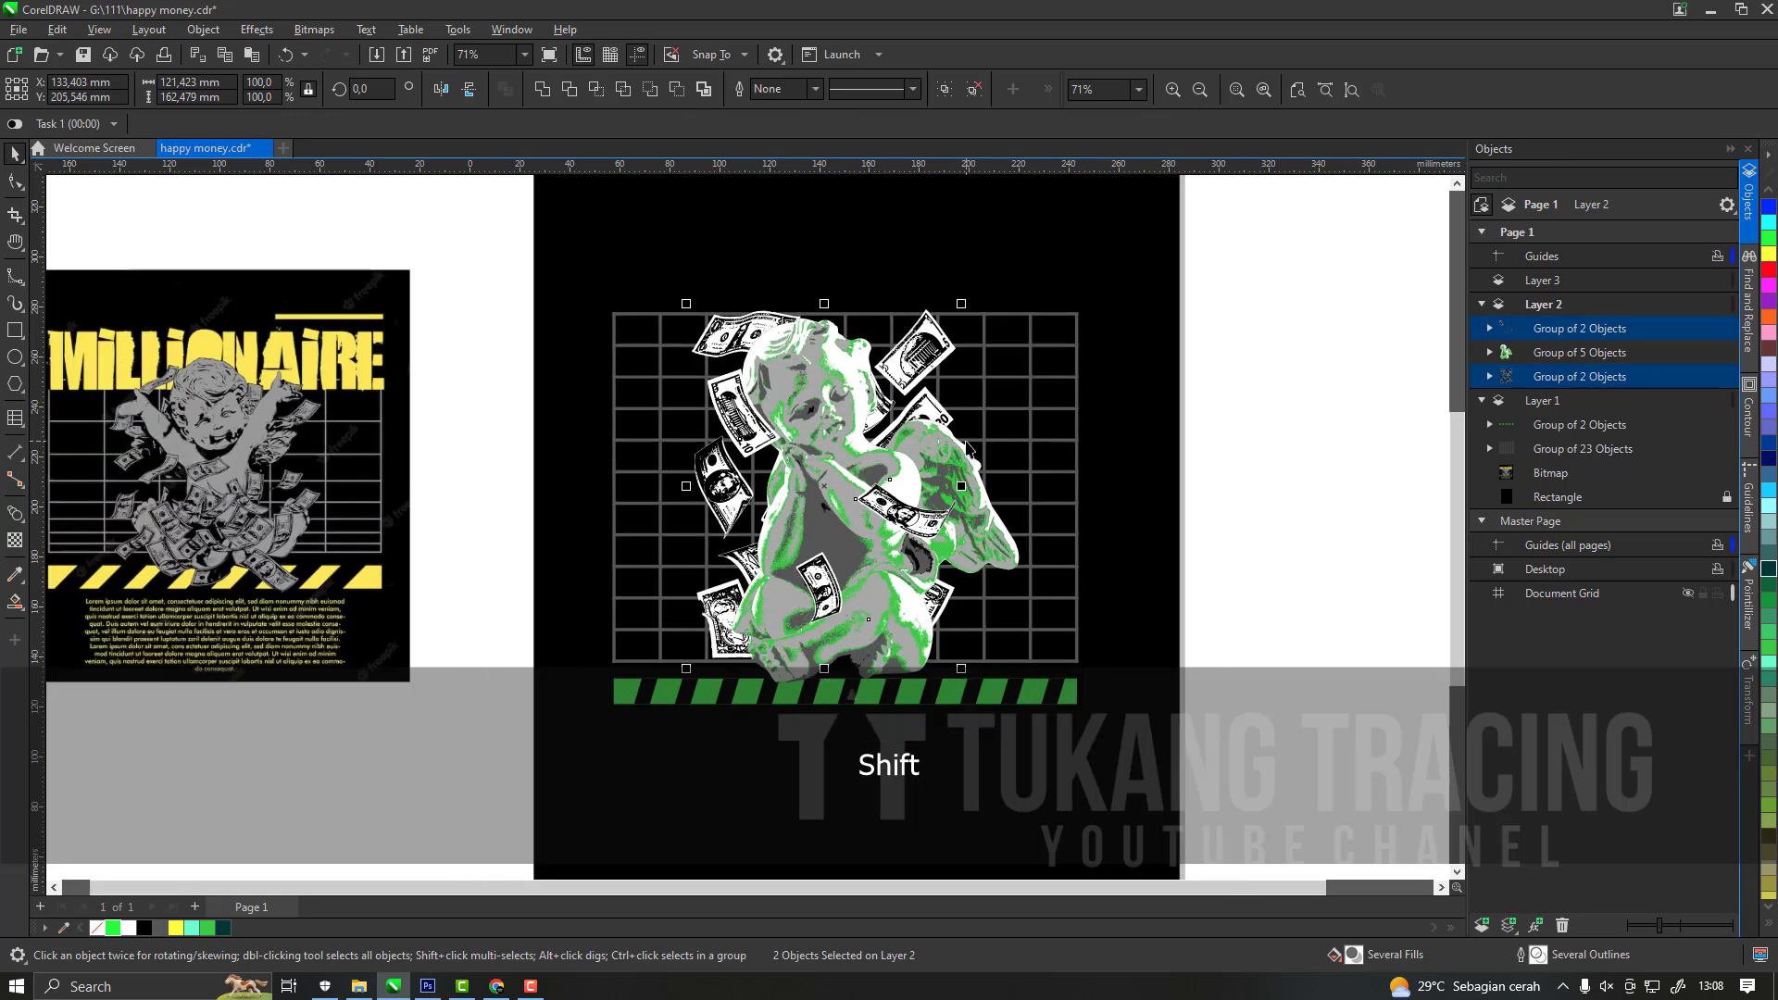
pyautogui.scroll(7, 898, 581)
pyautogui.press('Escape')
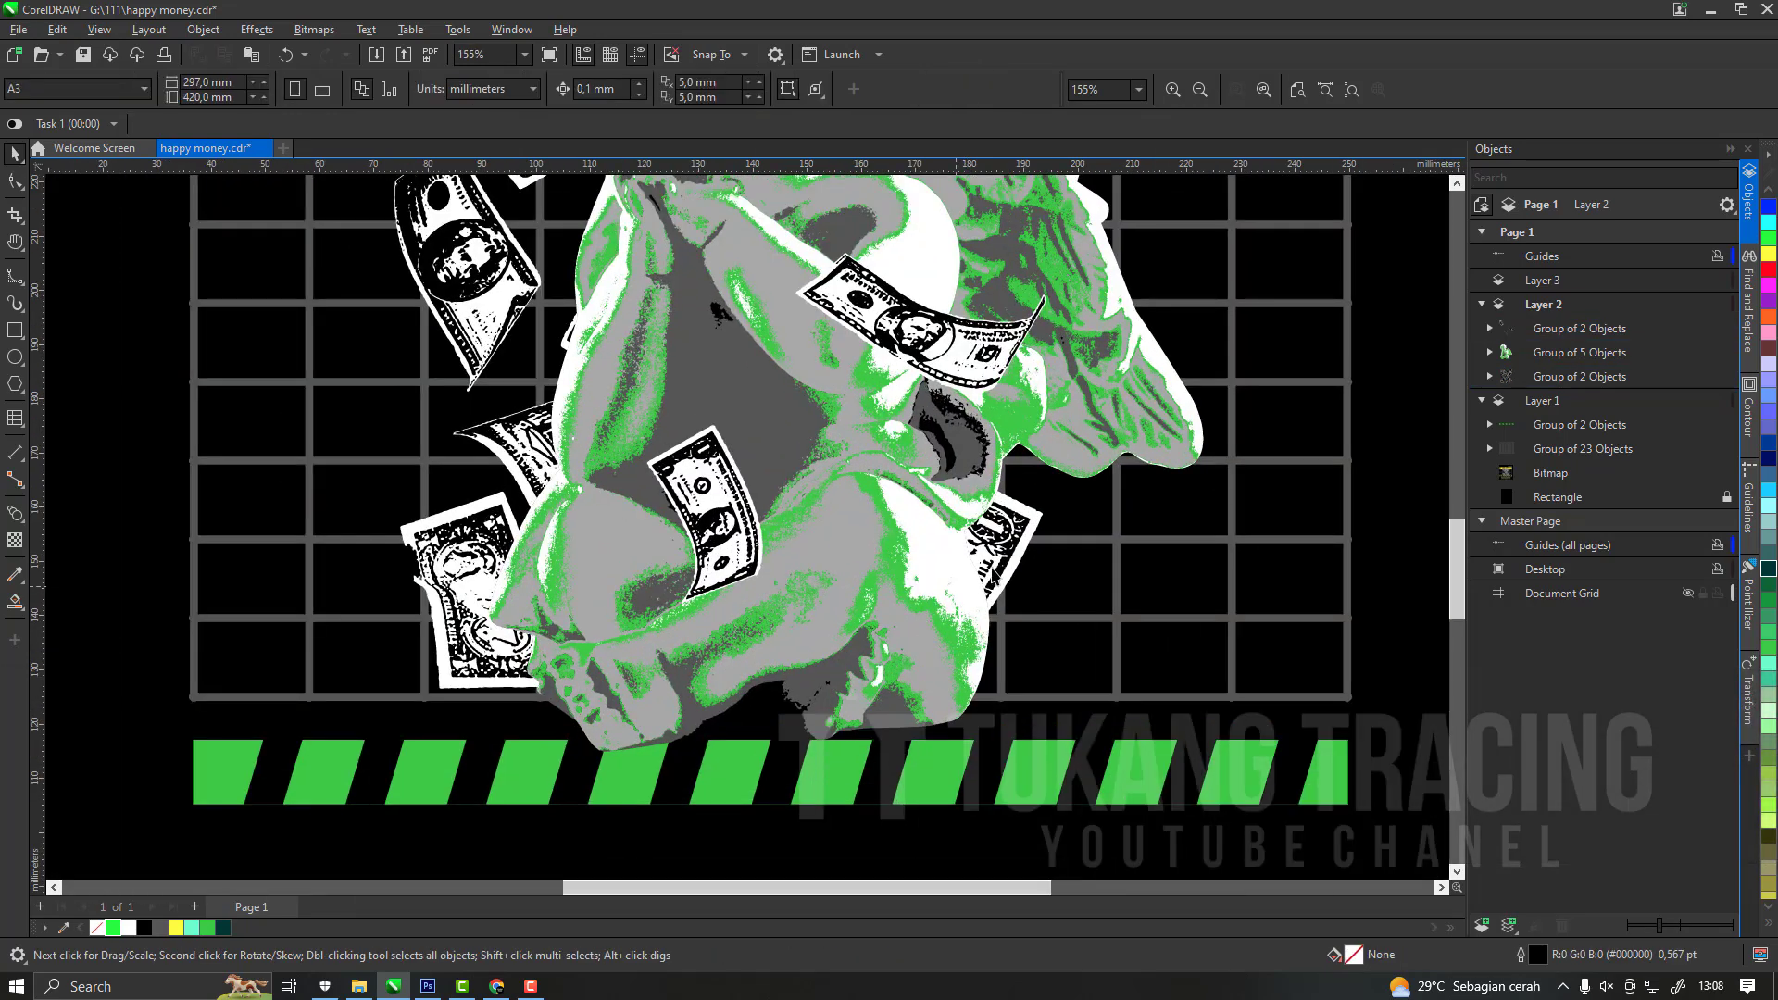
# Duplicate the traced cherub group in place, keep one copy beneath the original cherub and fill that lower copy green (#00FF00).
pyautogui.click(946, 605)
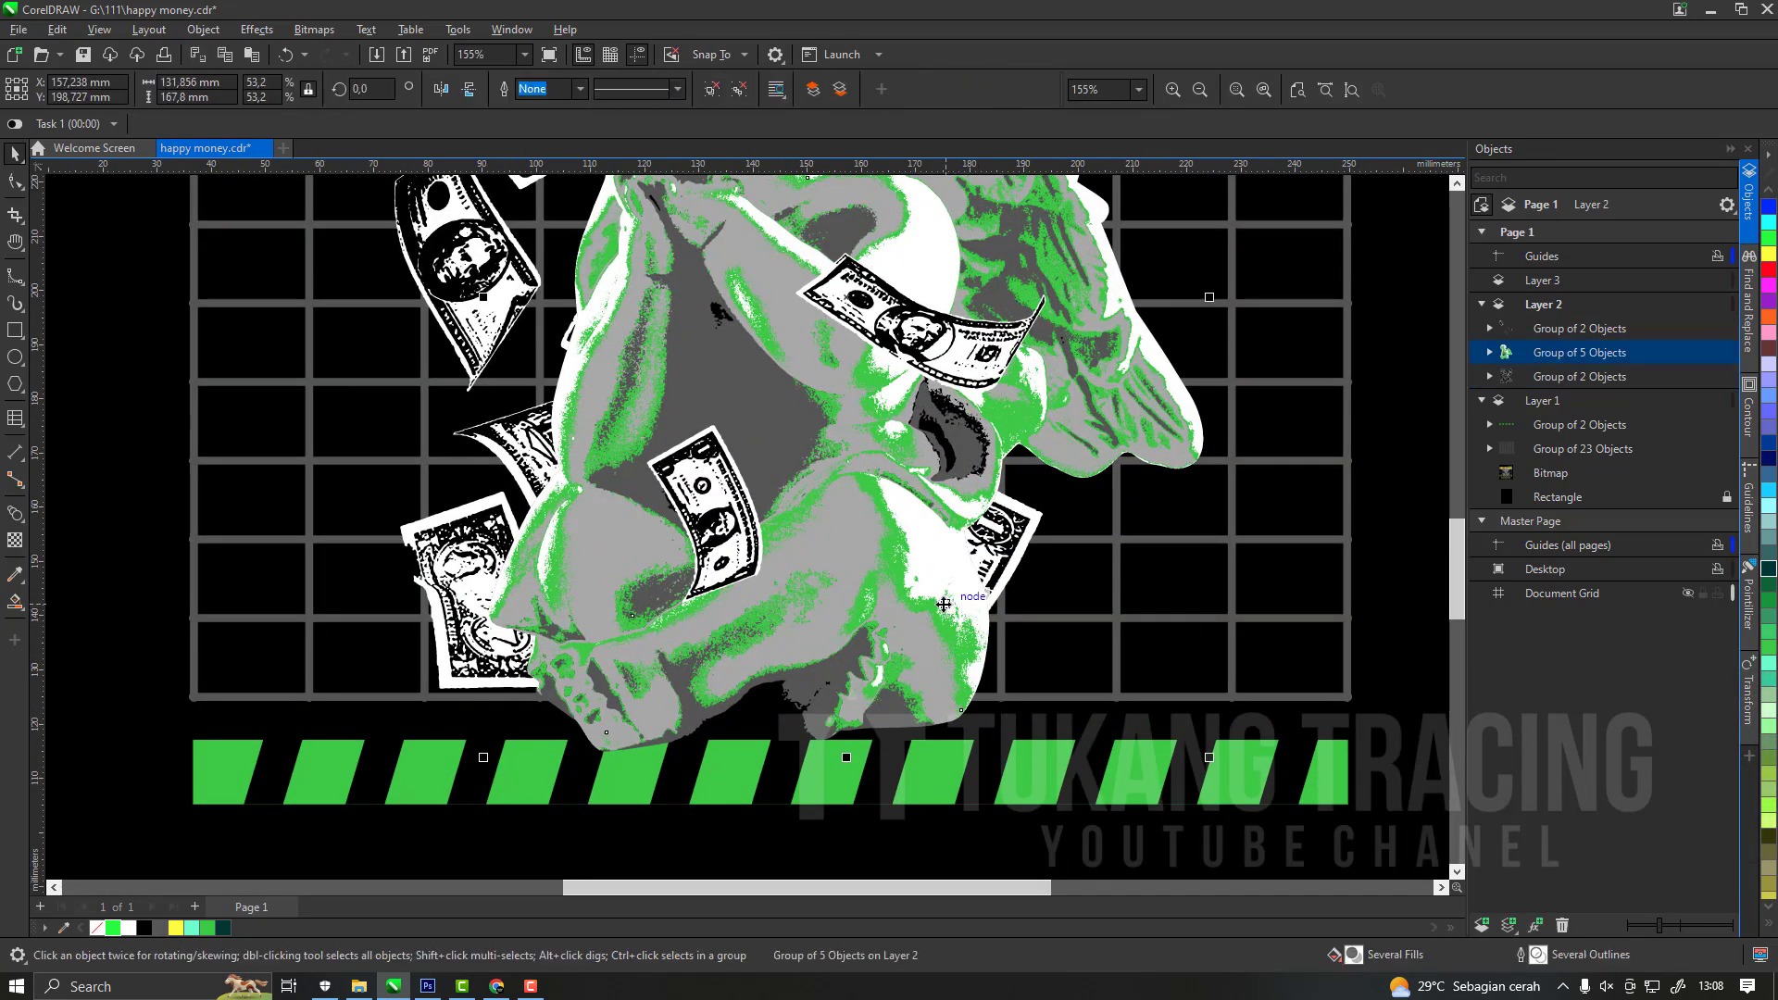
pyautogui.scroll(-2, 949, 562)
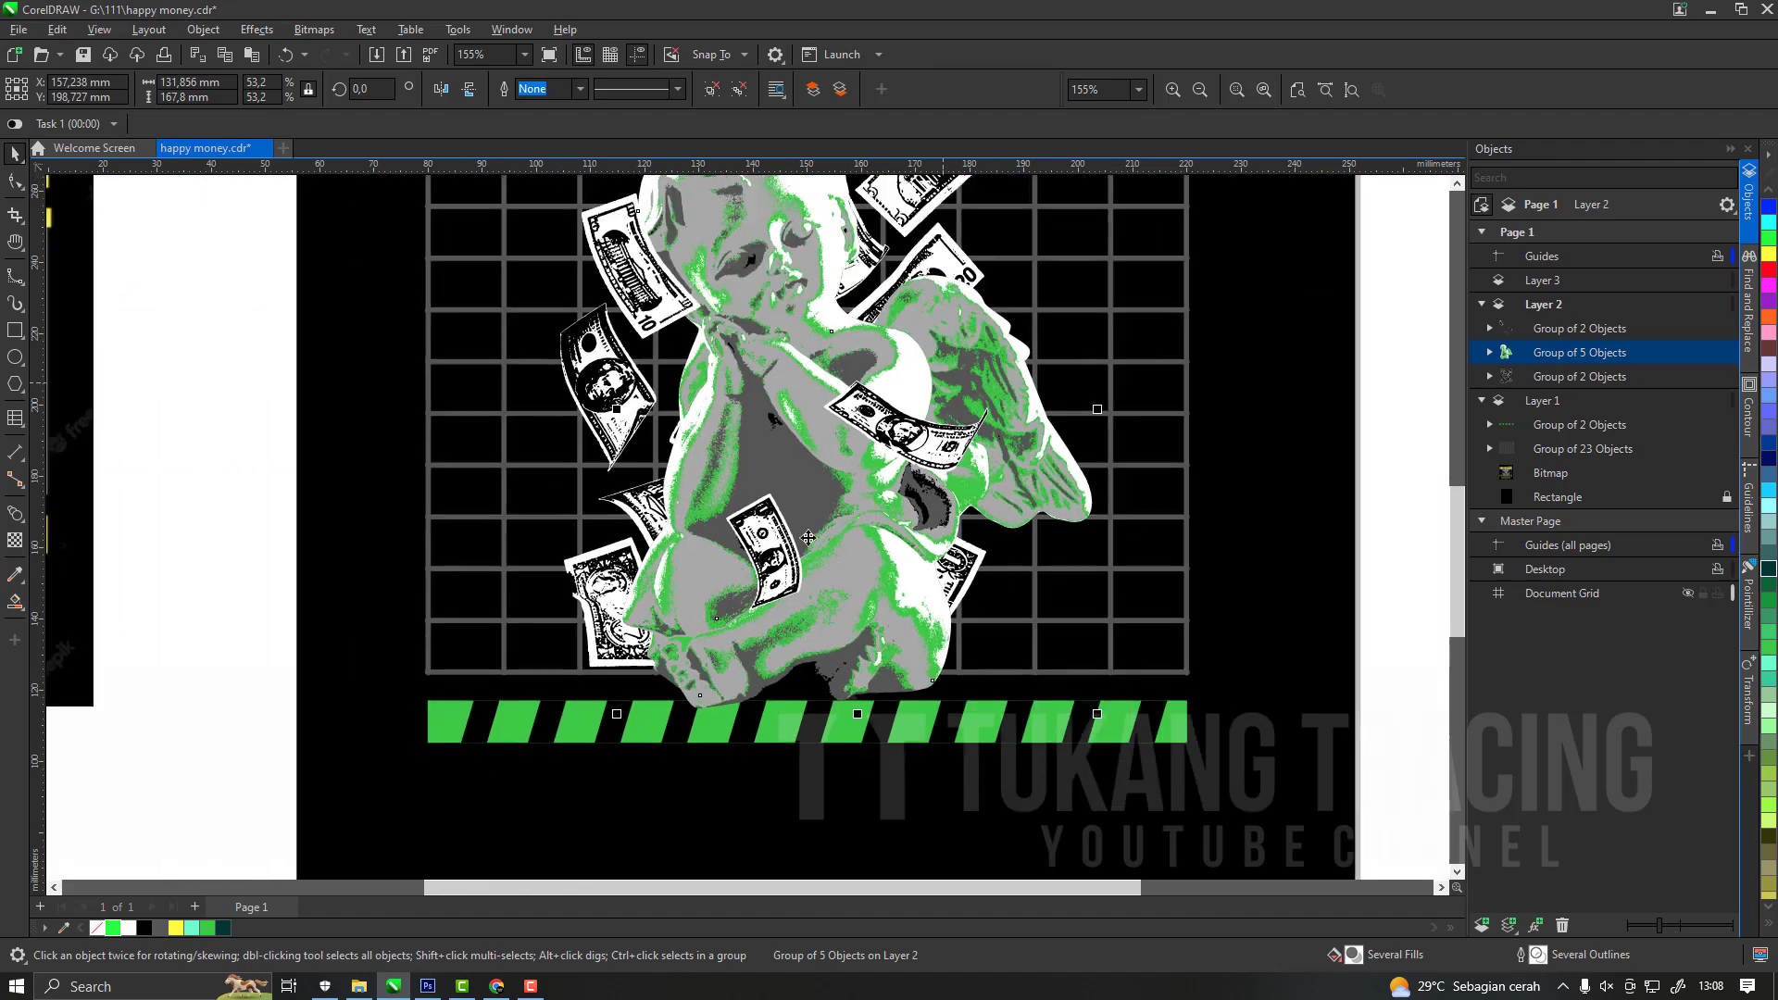
pyautogui.scroll(3, 744, 775)
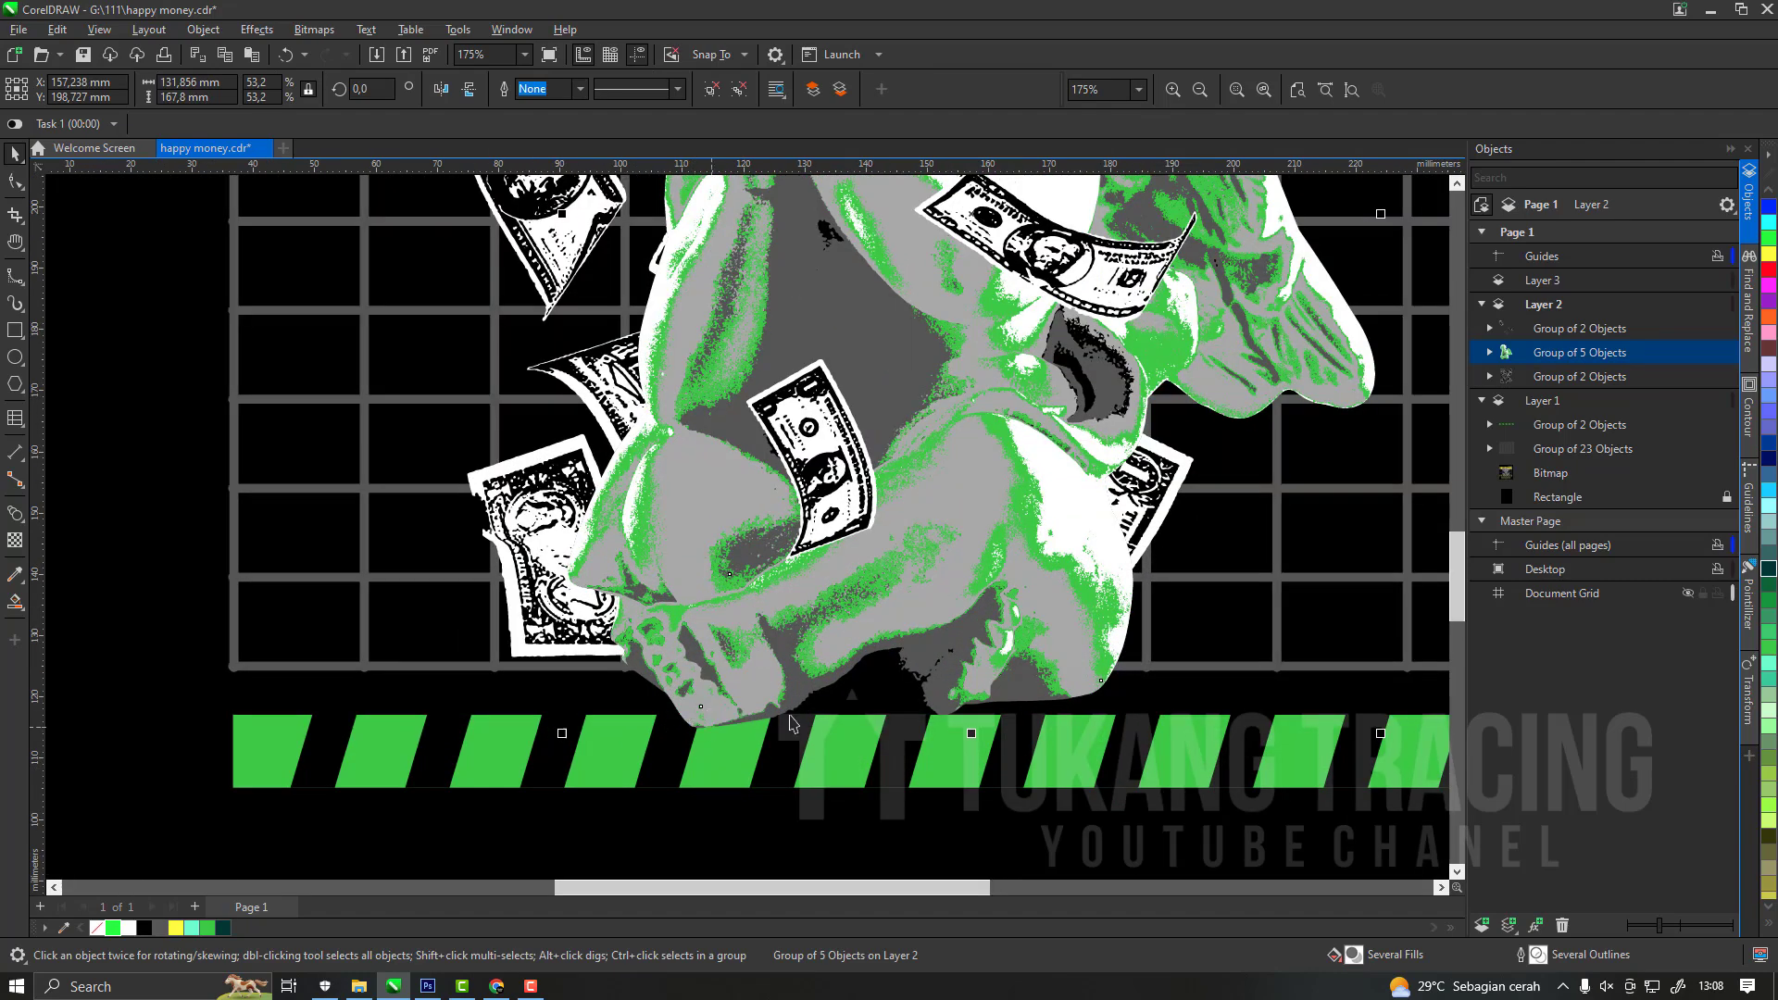
pyautogui.scroll(3, 792, 723)
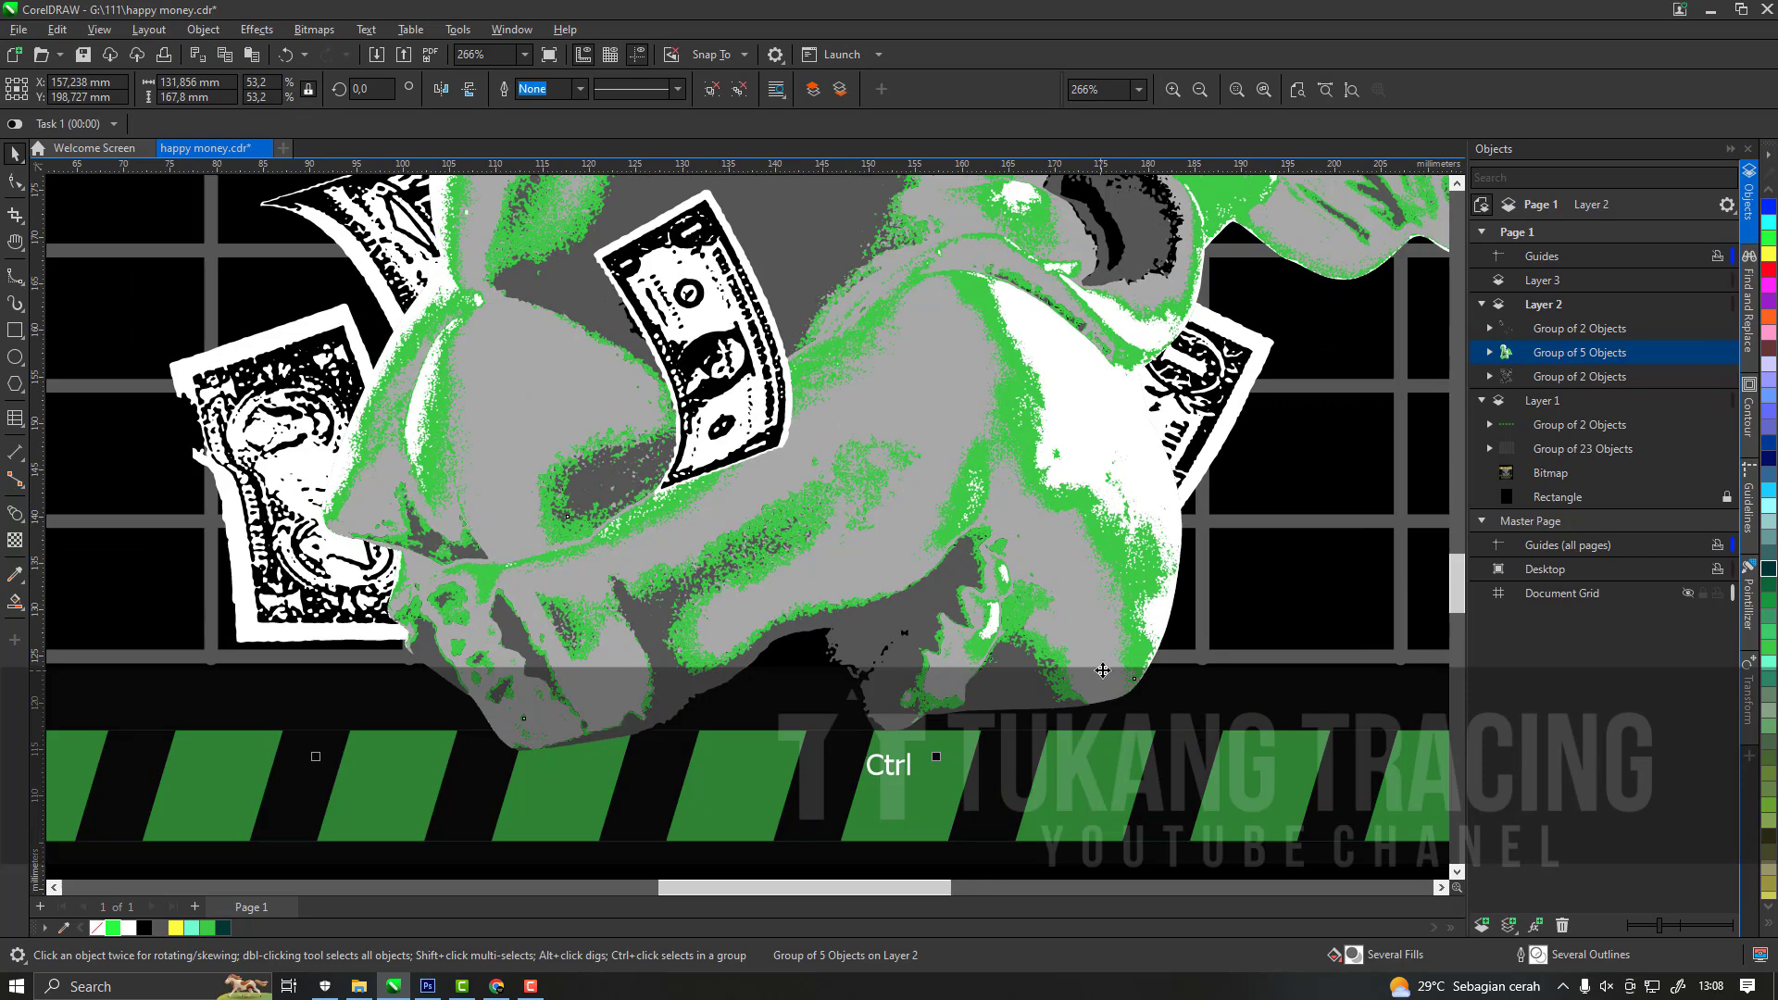
pyautogui.scroll(3, 1136, 674)
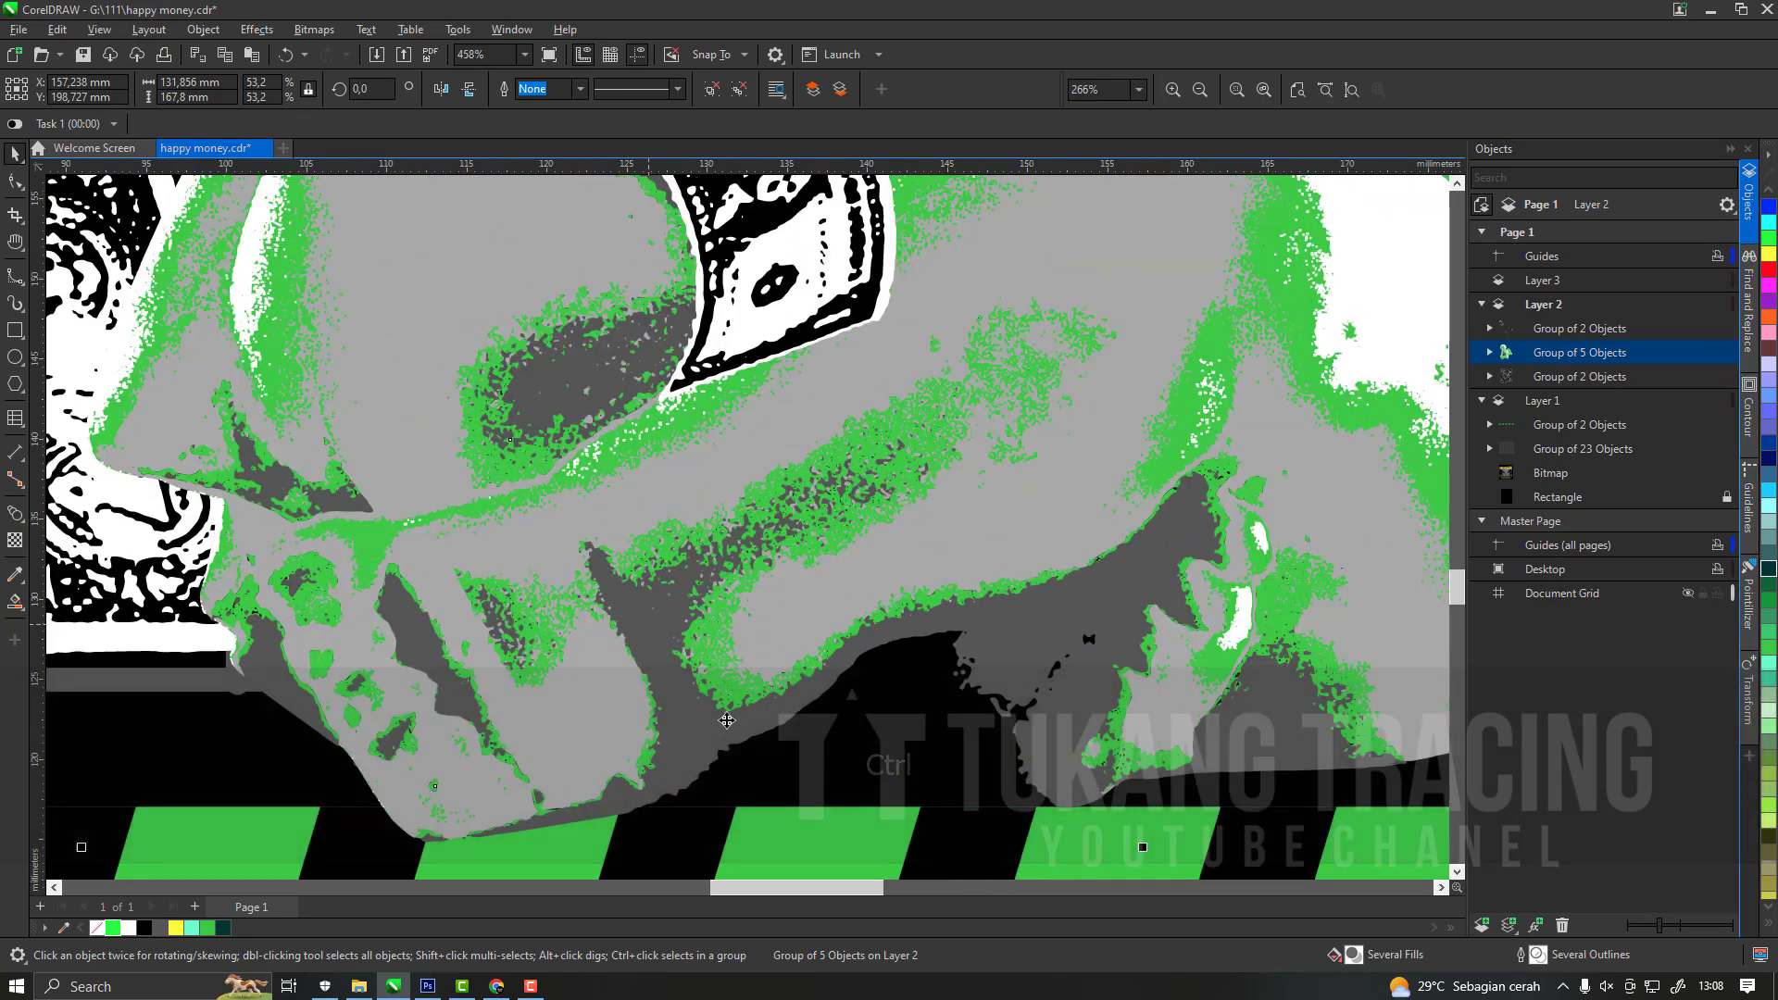
pyautogui.scroll(-5, 785, 621)
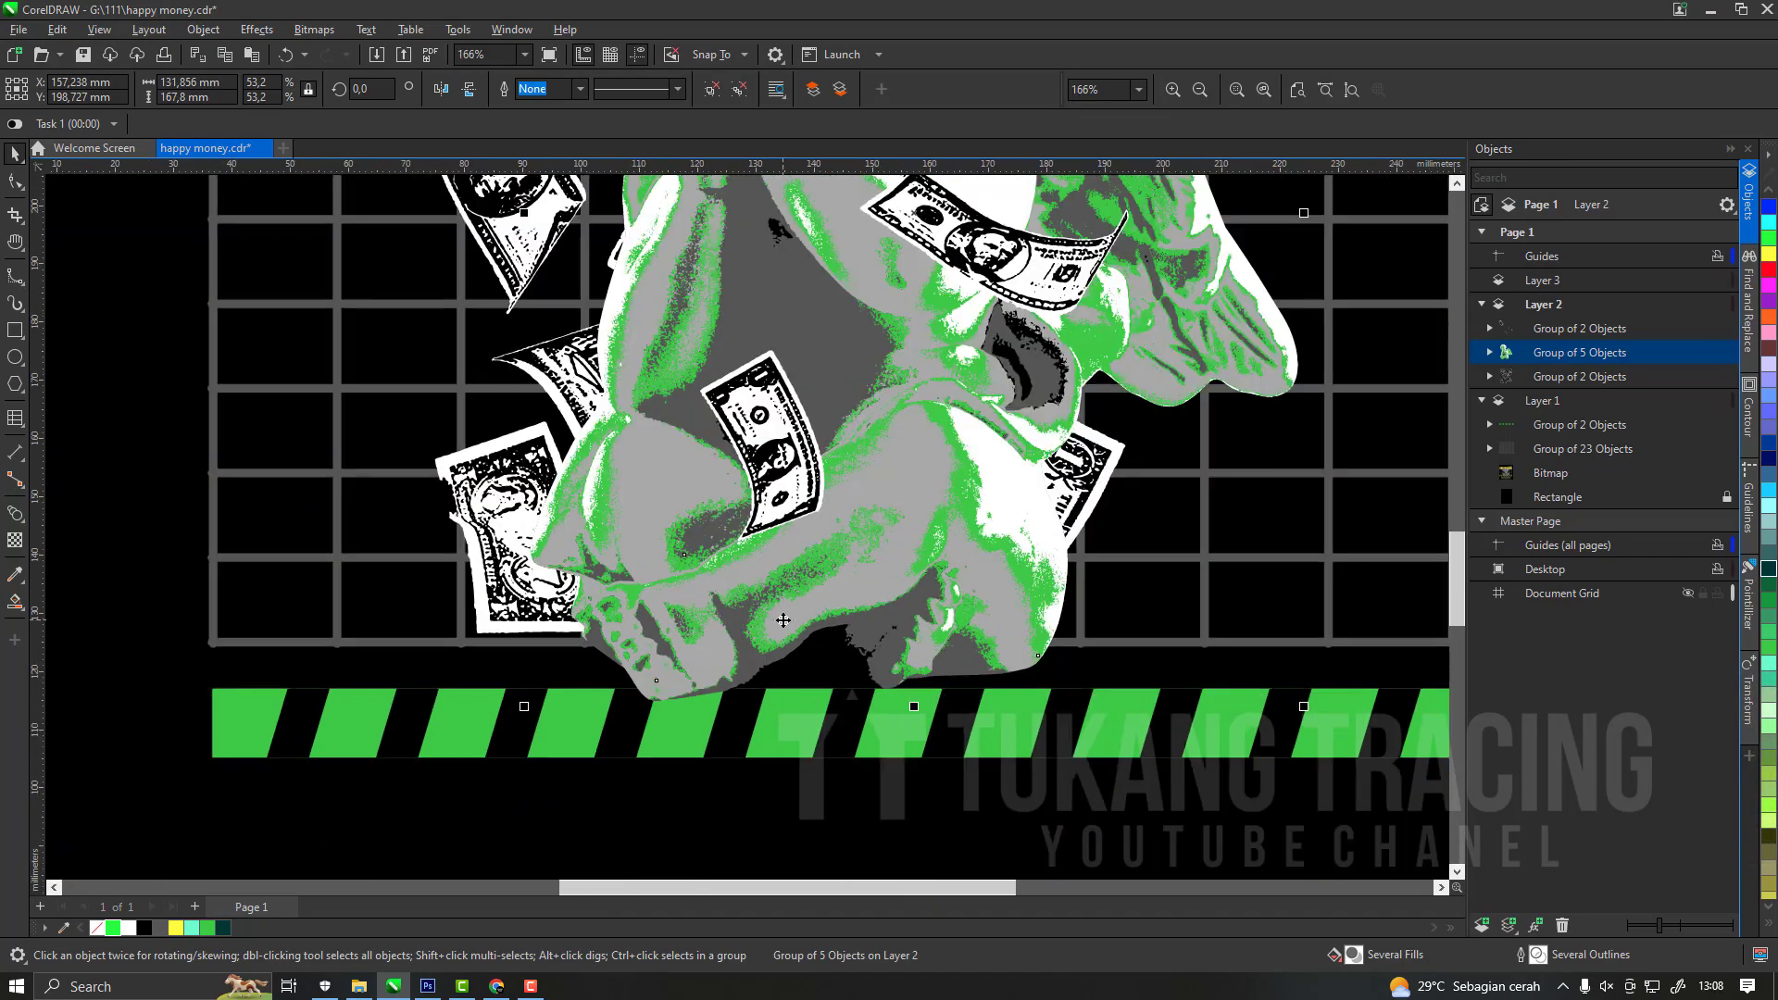
pyautogui.scroll(-1, 829, 608)
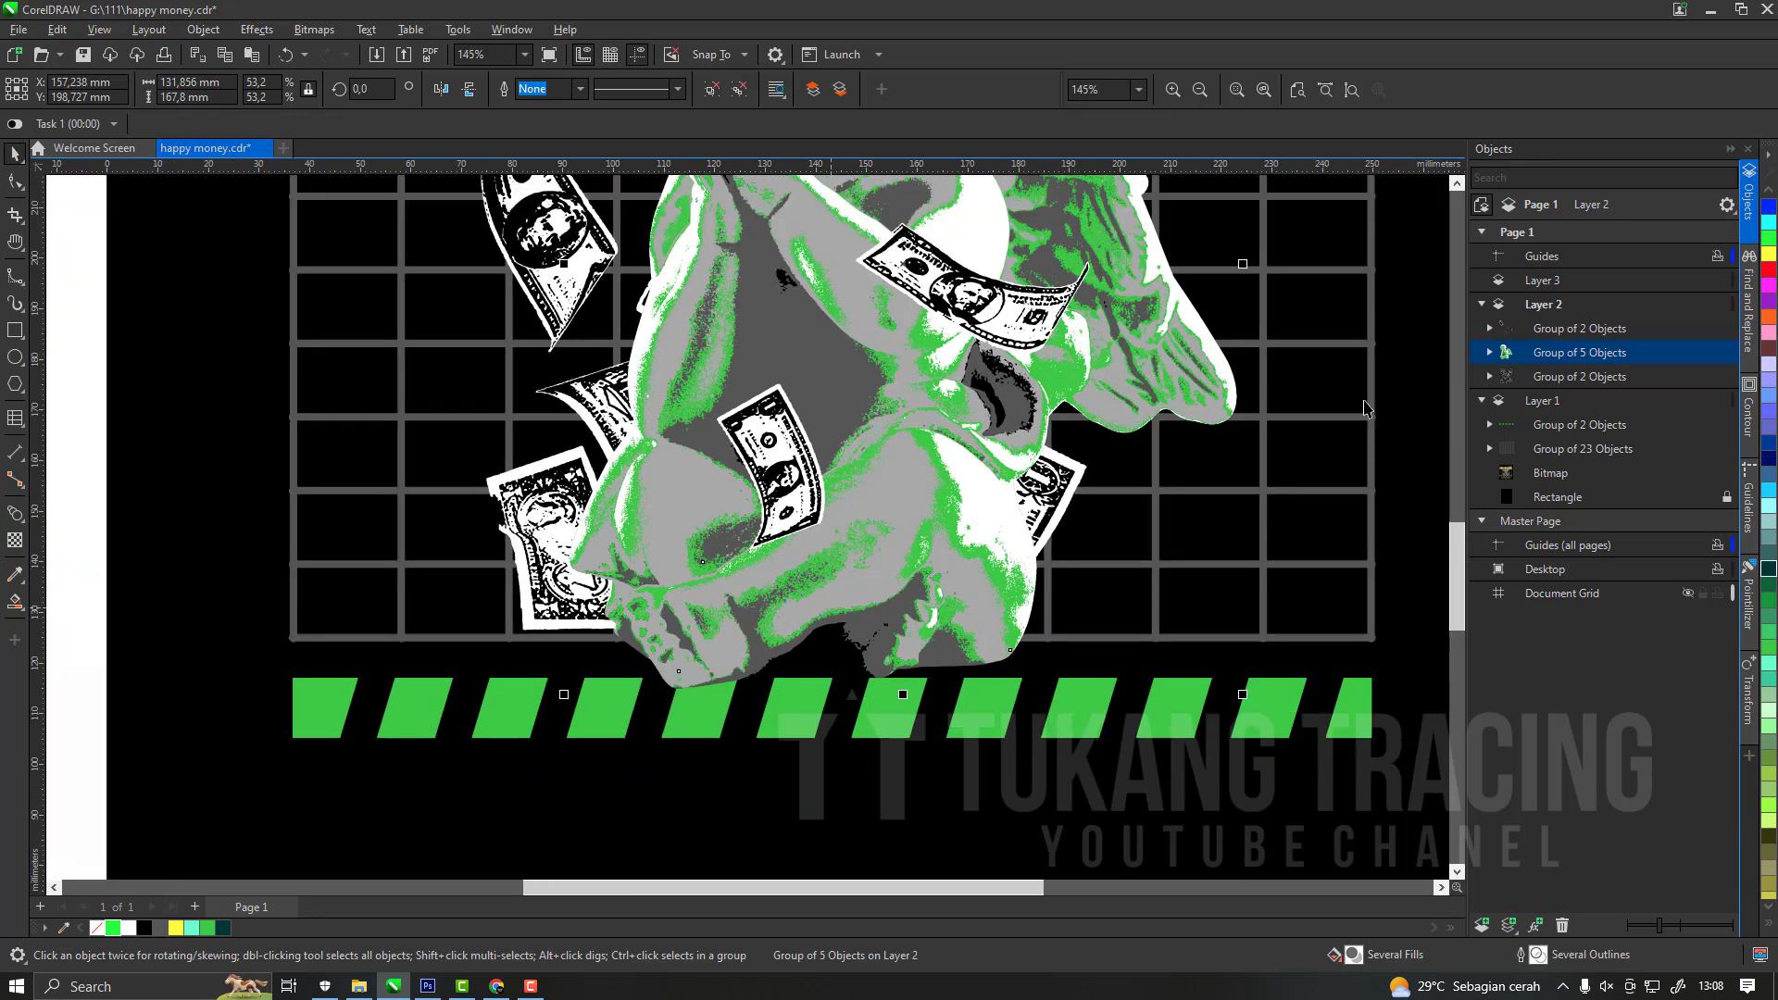
pyautogui.hotkey('ctrl', 'c')
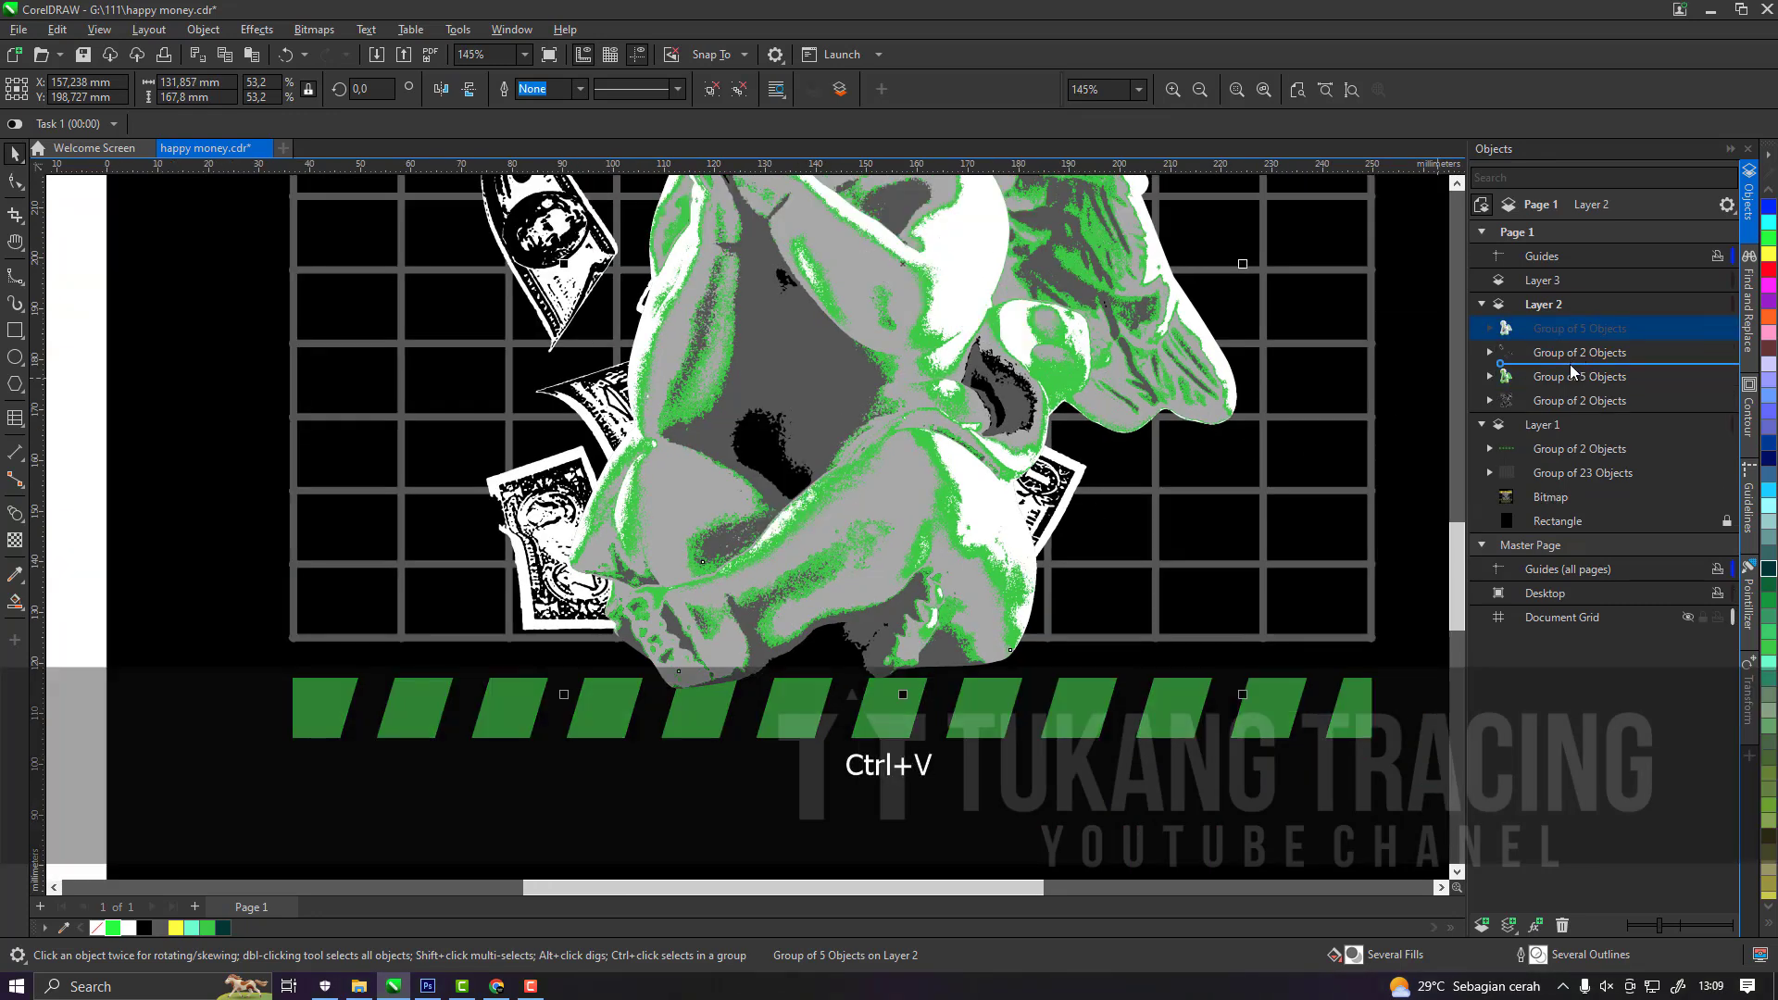
pyautogui.click(1563, 380)
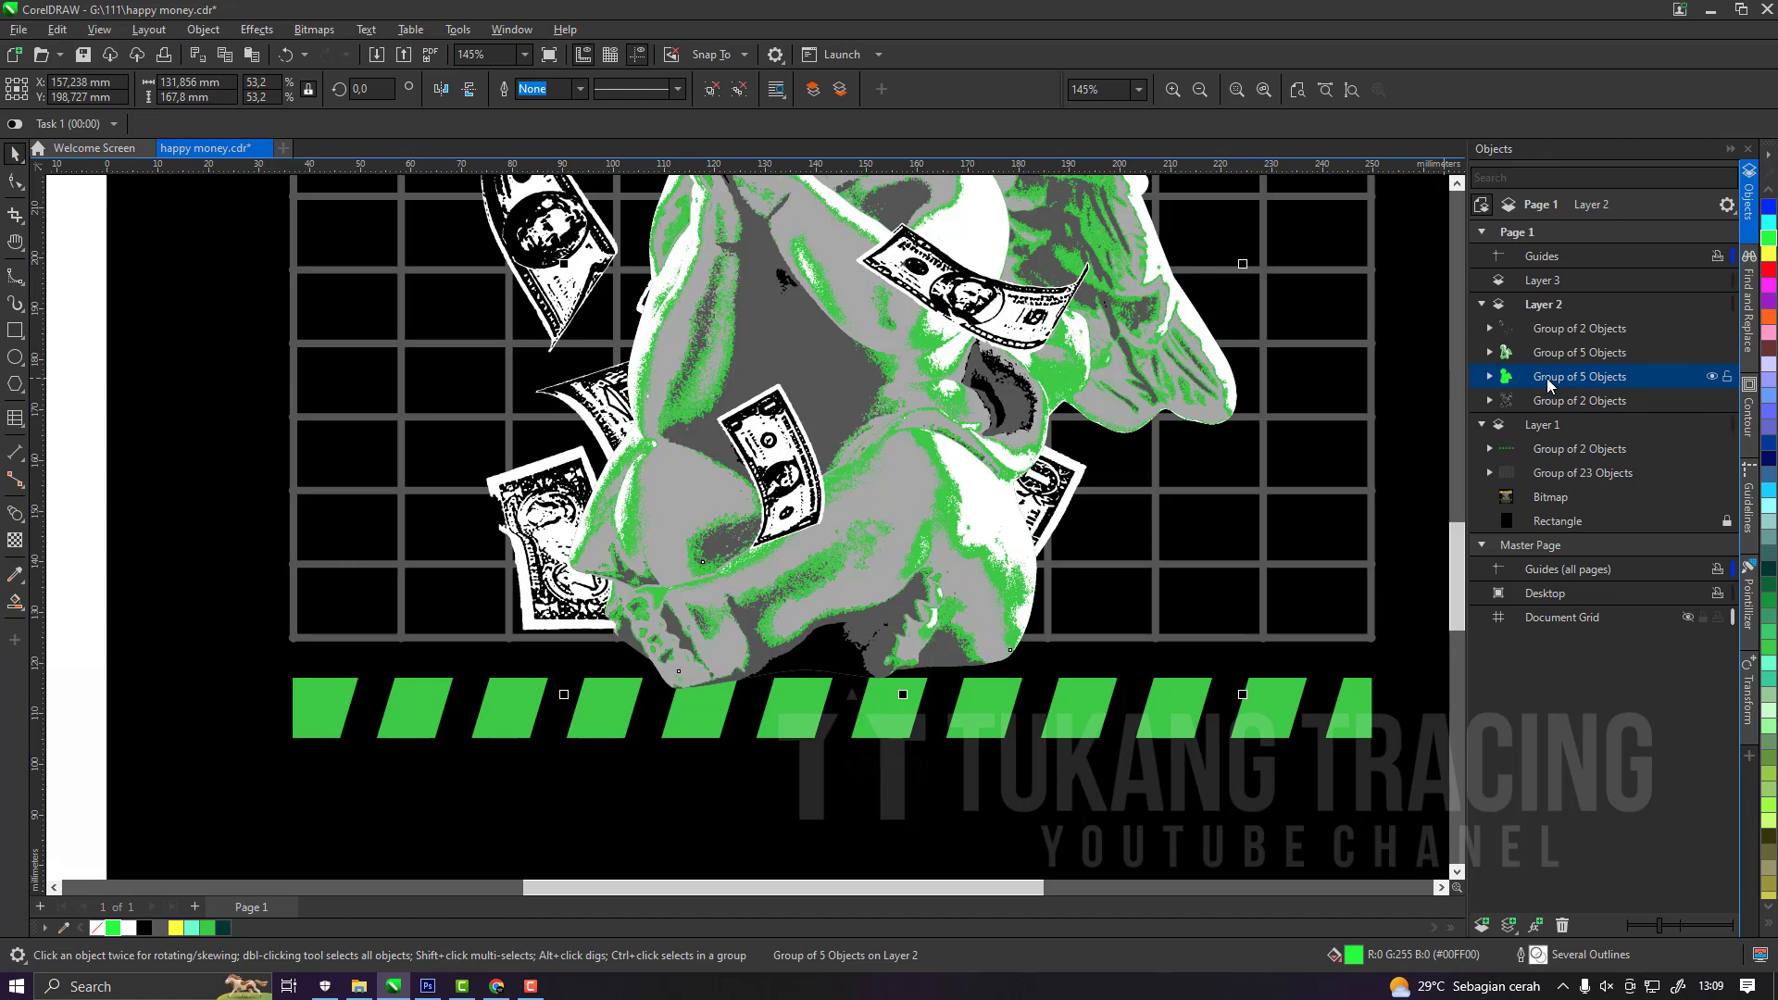
# Convert the green cherub copy beneath the original into a 300 dpi RGB bitmap.
pyautogui.click(326, 42)
pyautogui.click(335, 54)
pyautogui.click(893, 599)
pyautogui.click(552, 90)
pyautogui.click(552, 113)
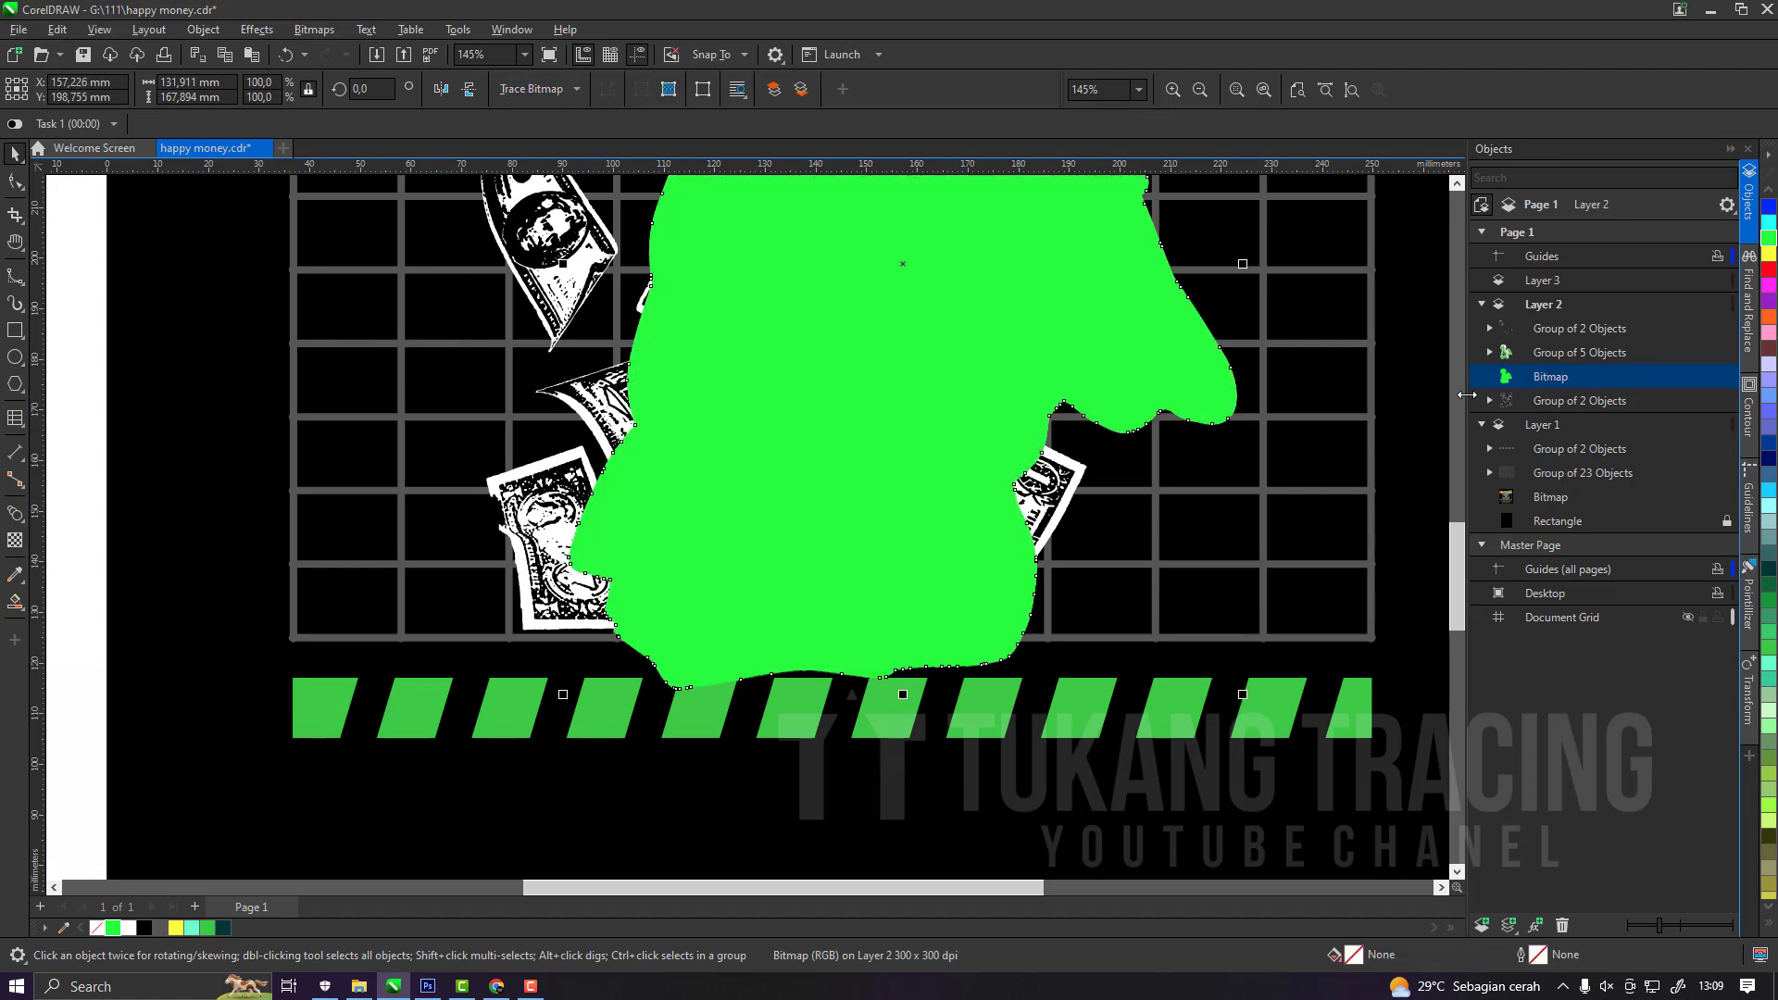
# Replace the green cherub bitmap with a silhouette curve traced from it, filled black.
pyautogui.moveTo(1521, 393); pyautogui.dragTo(1521, 389)
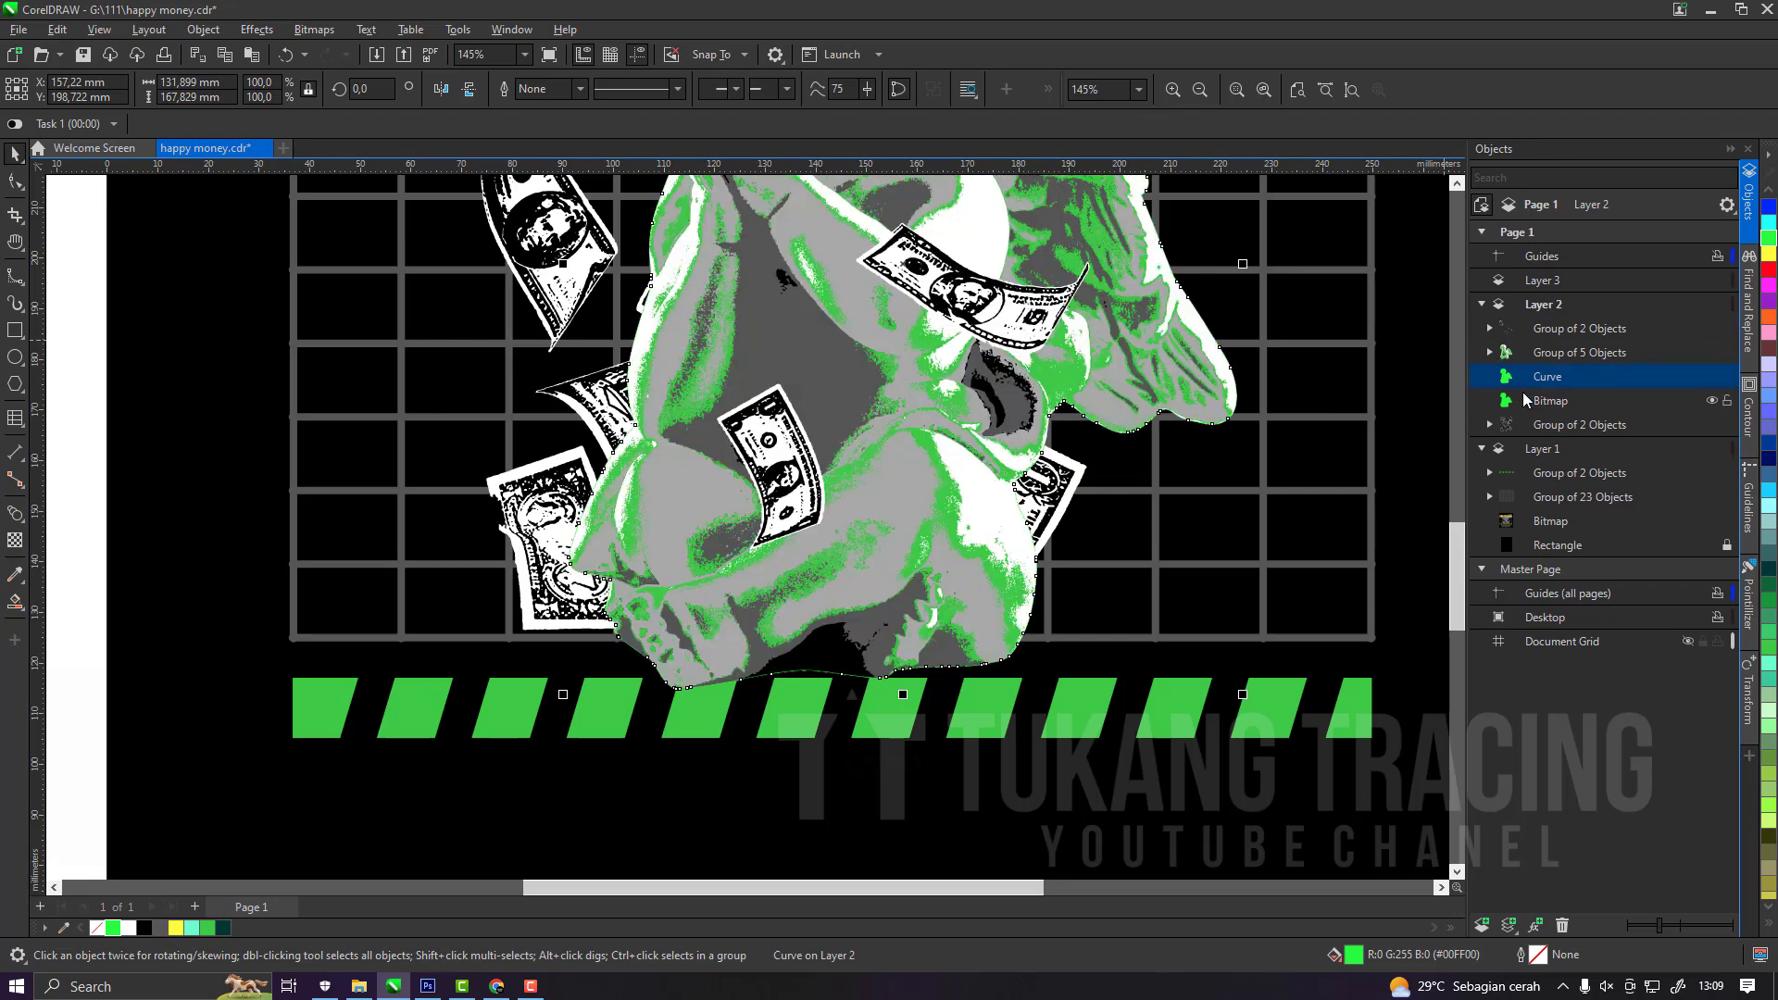
pyautogui.click(1522, 400)
pyautogui.press('Delete')
pyautogui.click(1521, 377)
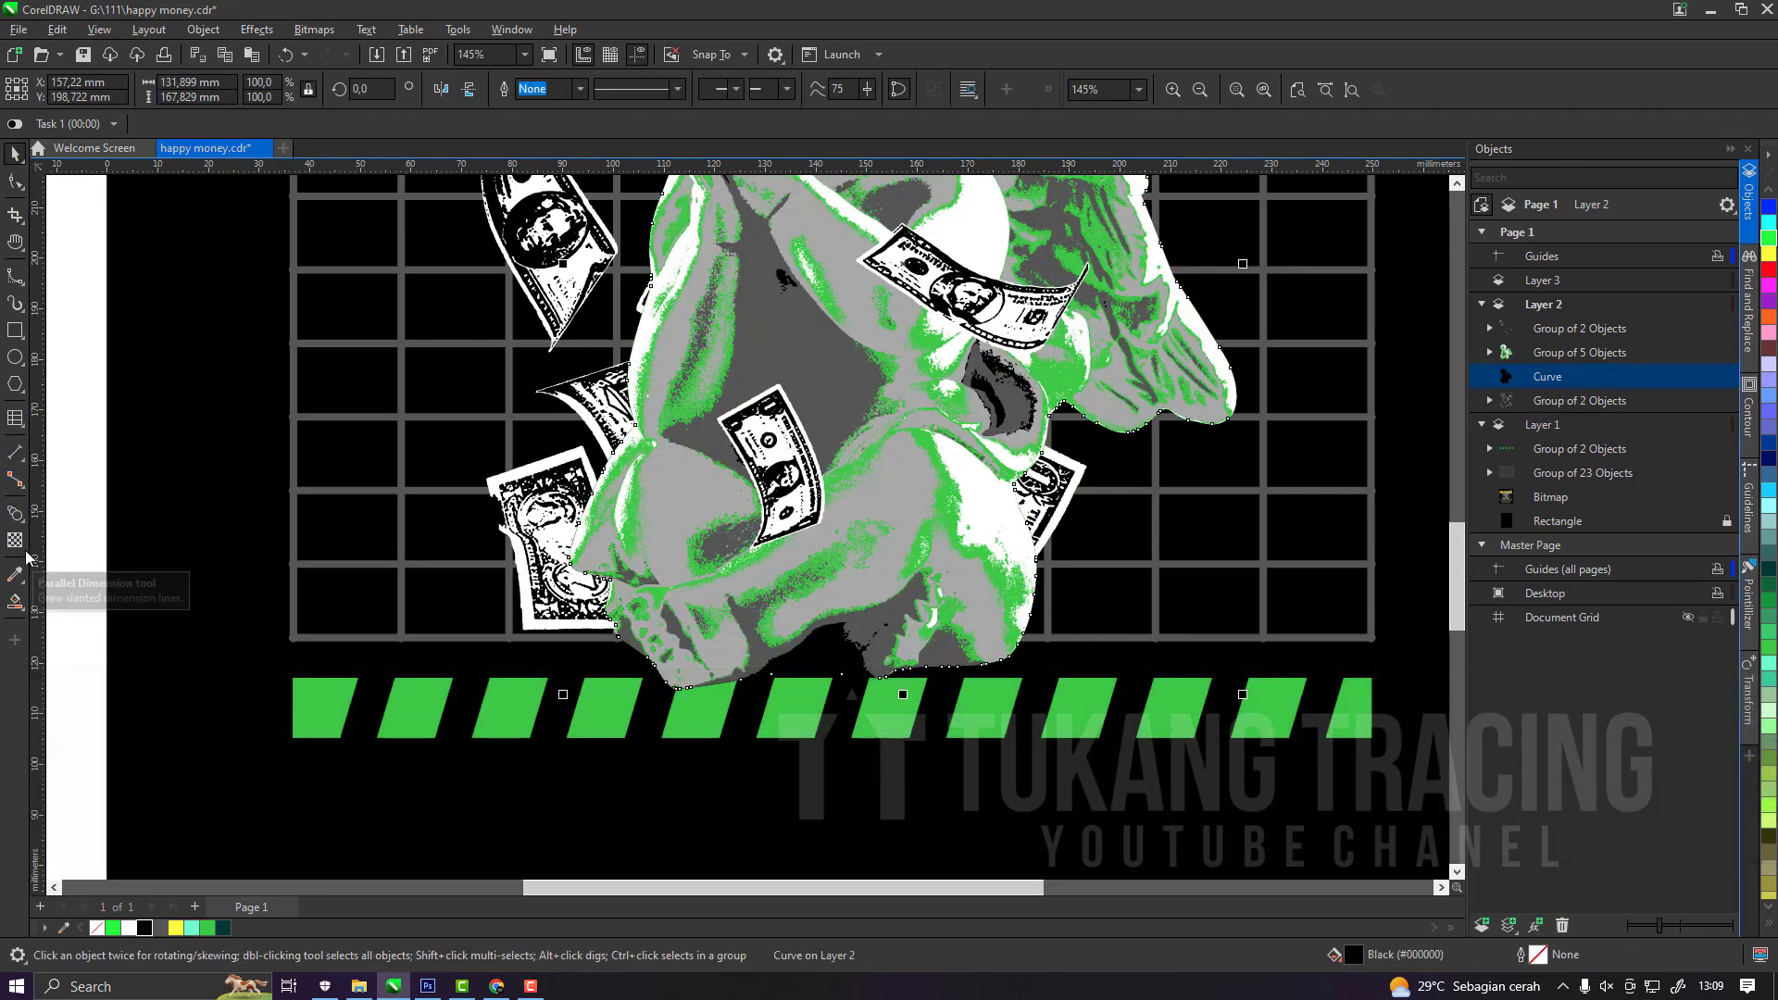
# Add a single outward contour around the black cherub silhouette with an offset of 1.432 mm.
pyautogui.click(25, 524)
pyautogui.click(69, 534)
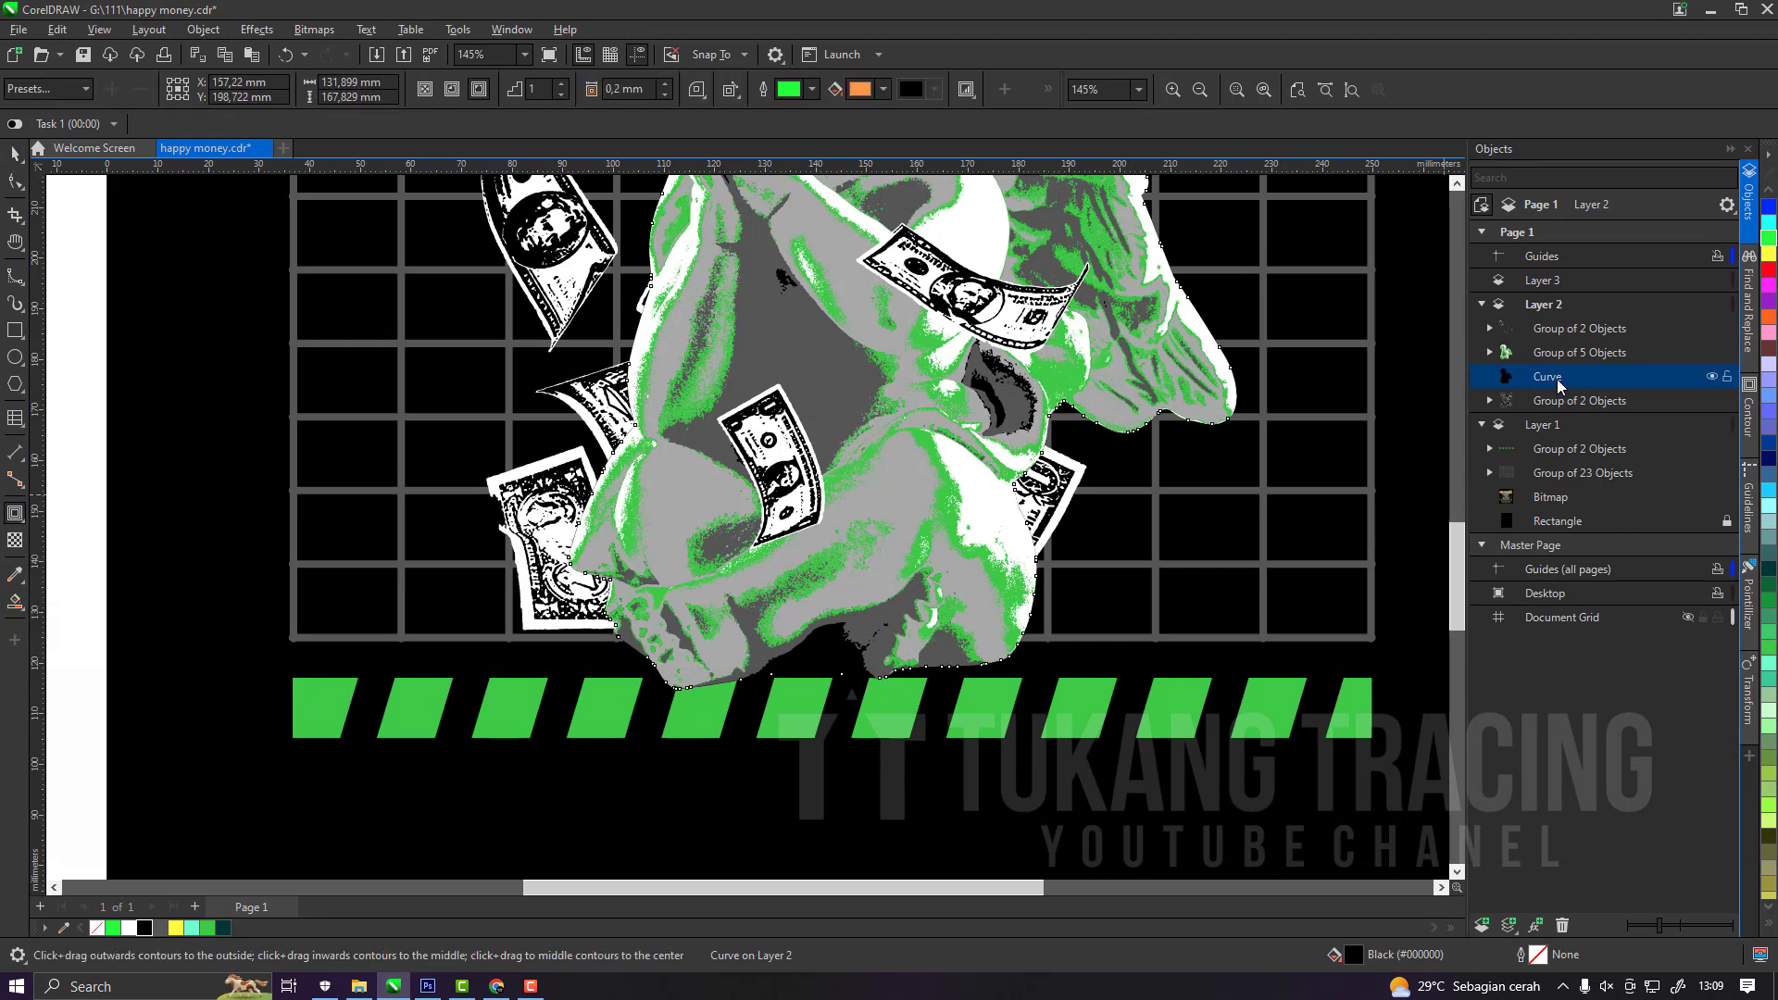
pyautogui.moveTo(1230, 437); pyautogui.dragTo(1247, 463)
pyautogui.scroll(-3, 1256, 466)
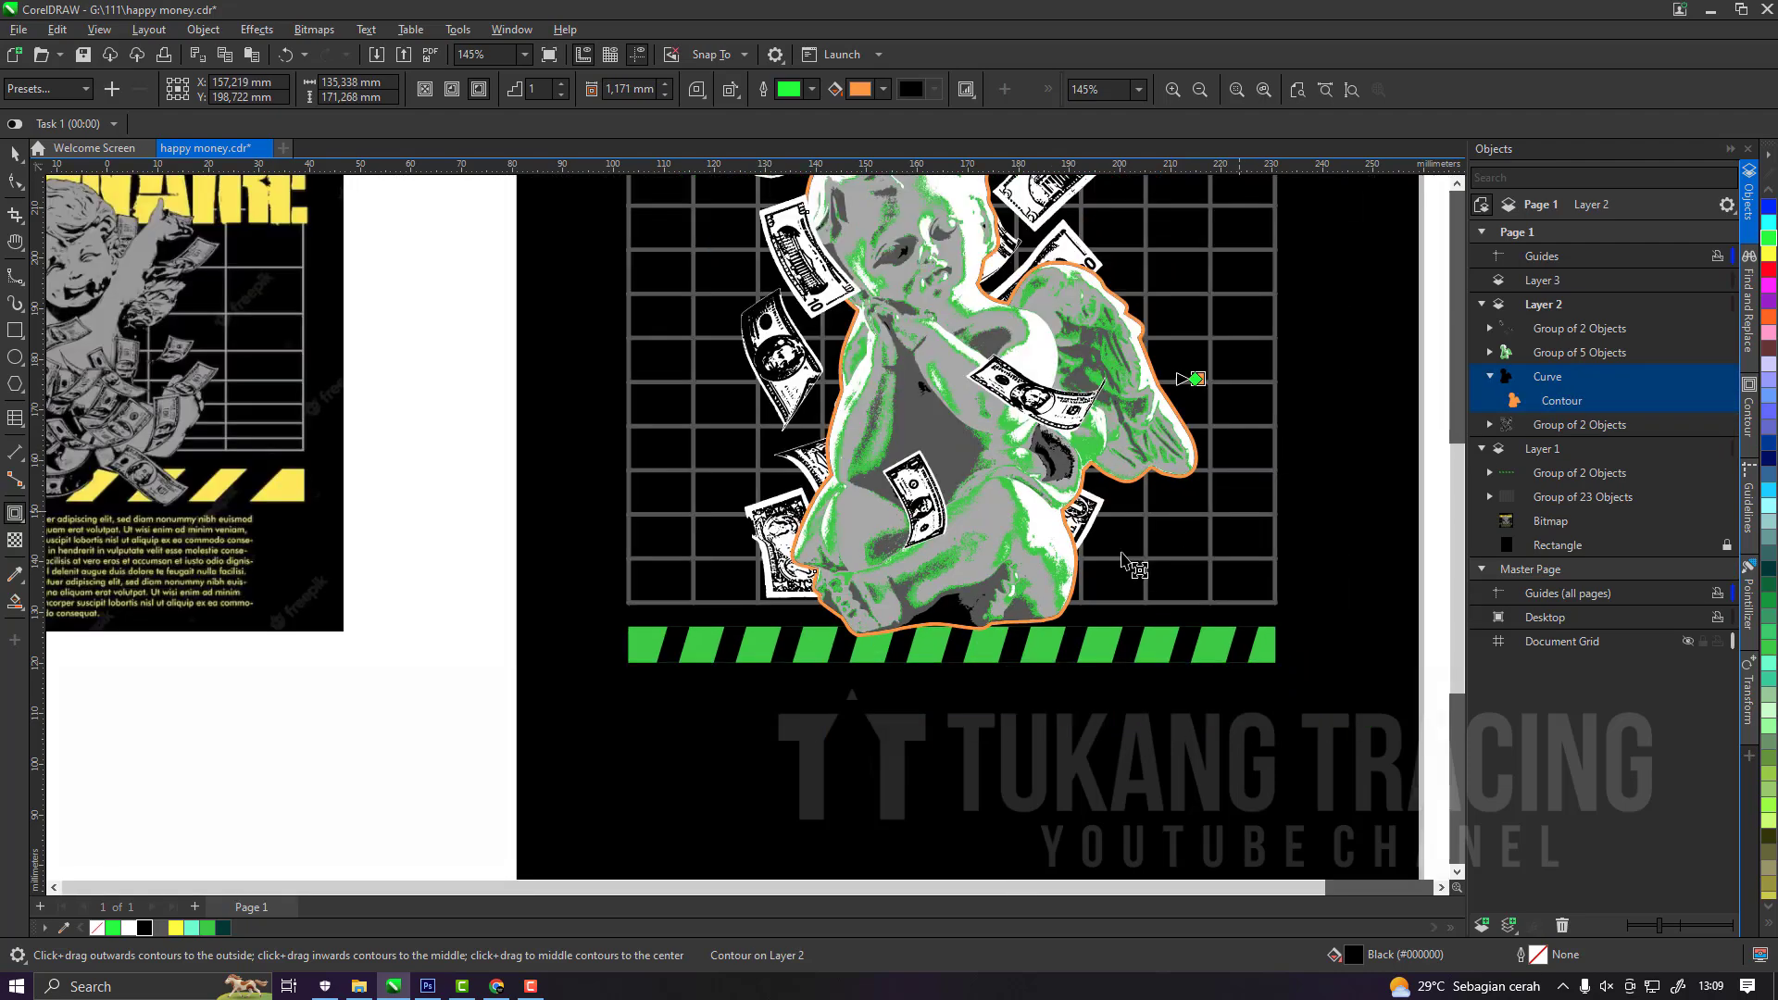
pyautogui.scroll(2, 1169, 431)
pyautogui.scroll(5, 1169, 431)
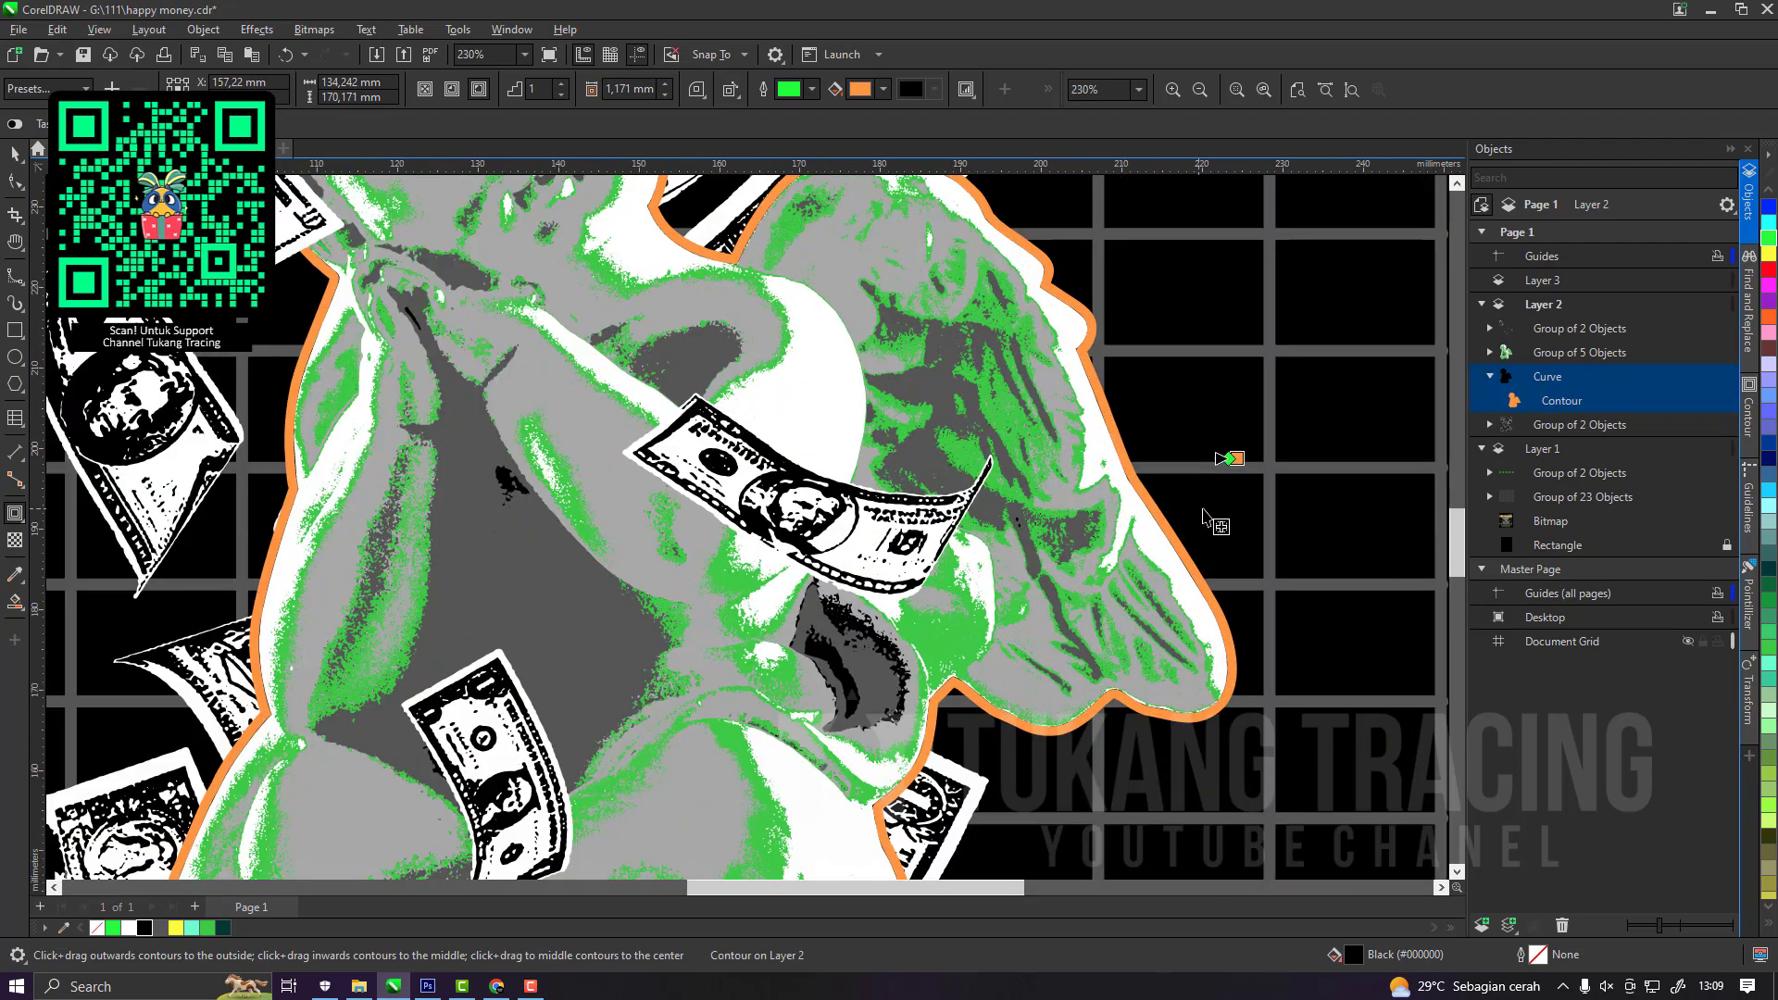
pyautogui.moveTo(1243, 503); pyautogui.dragTo(1240, 503)
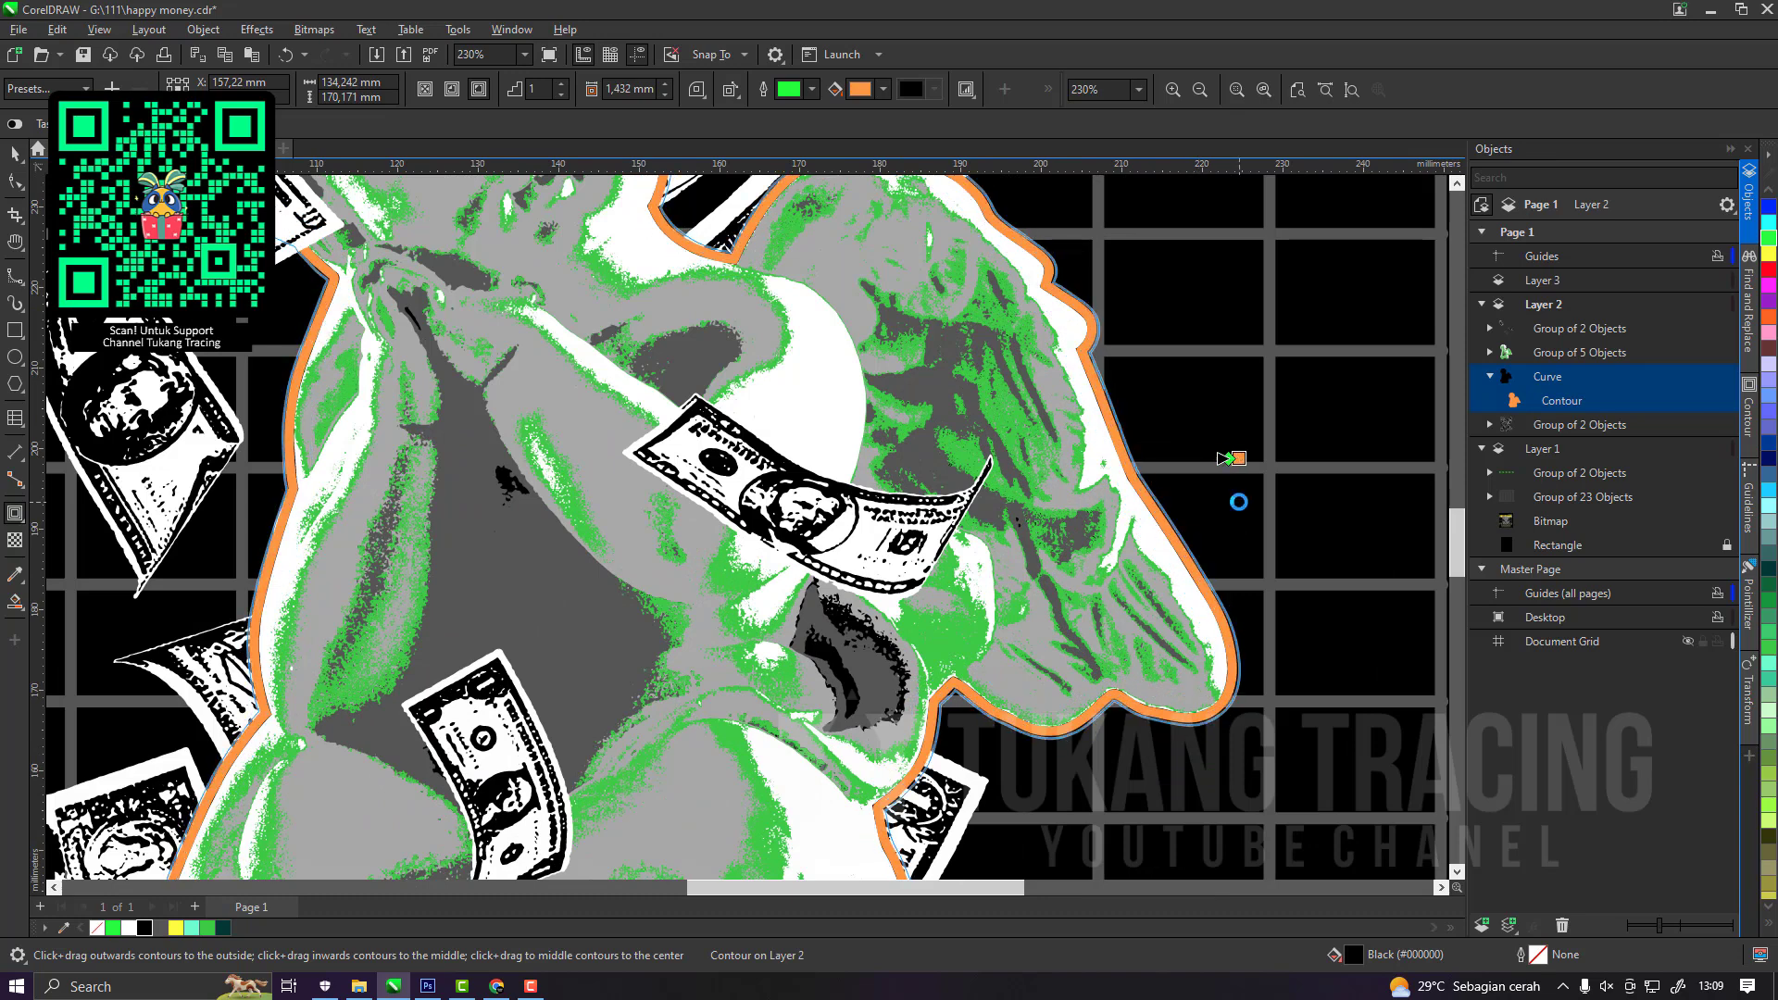
# Break the contour apart from the silhouette and group the two as one black backing shape behind the cherub.
pyautogui.press('space')
pyautogui.rightClick(1586, 404)
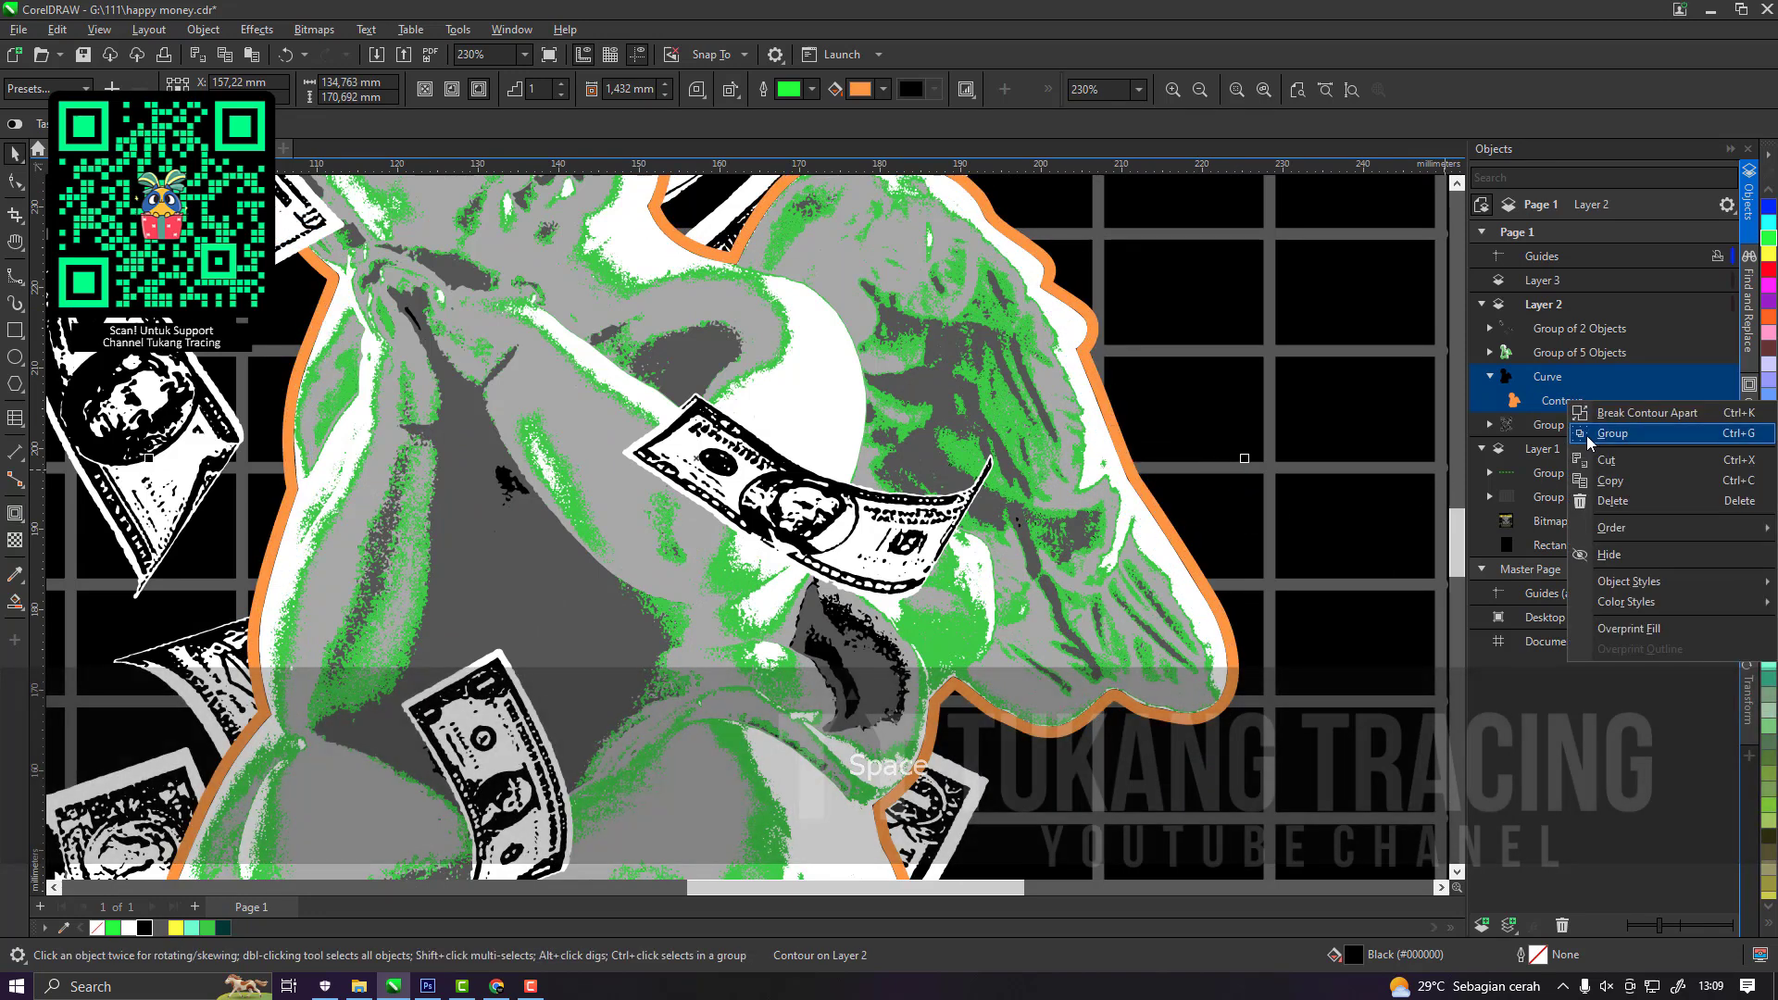
pyautogui.click(1592, 412)
pyautogui.hotkey('ctrl', 'g')
# Deselect the backing shape and save the document.
pyautogui.scroll(-5, 897, 460)
pyautogui.scroll(-2, 897, 462)
pyautogui.click(1144, 499)
pyautogui.scroll(5, 848, 458)
pyautogui.hotkey('ctrl', 's')
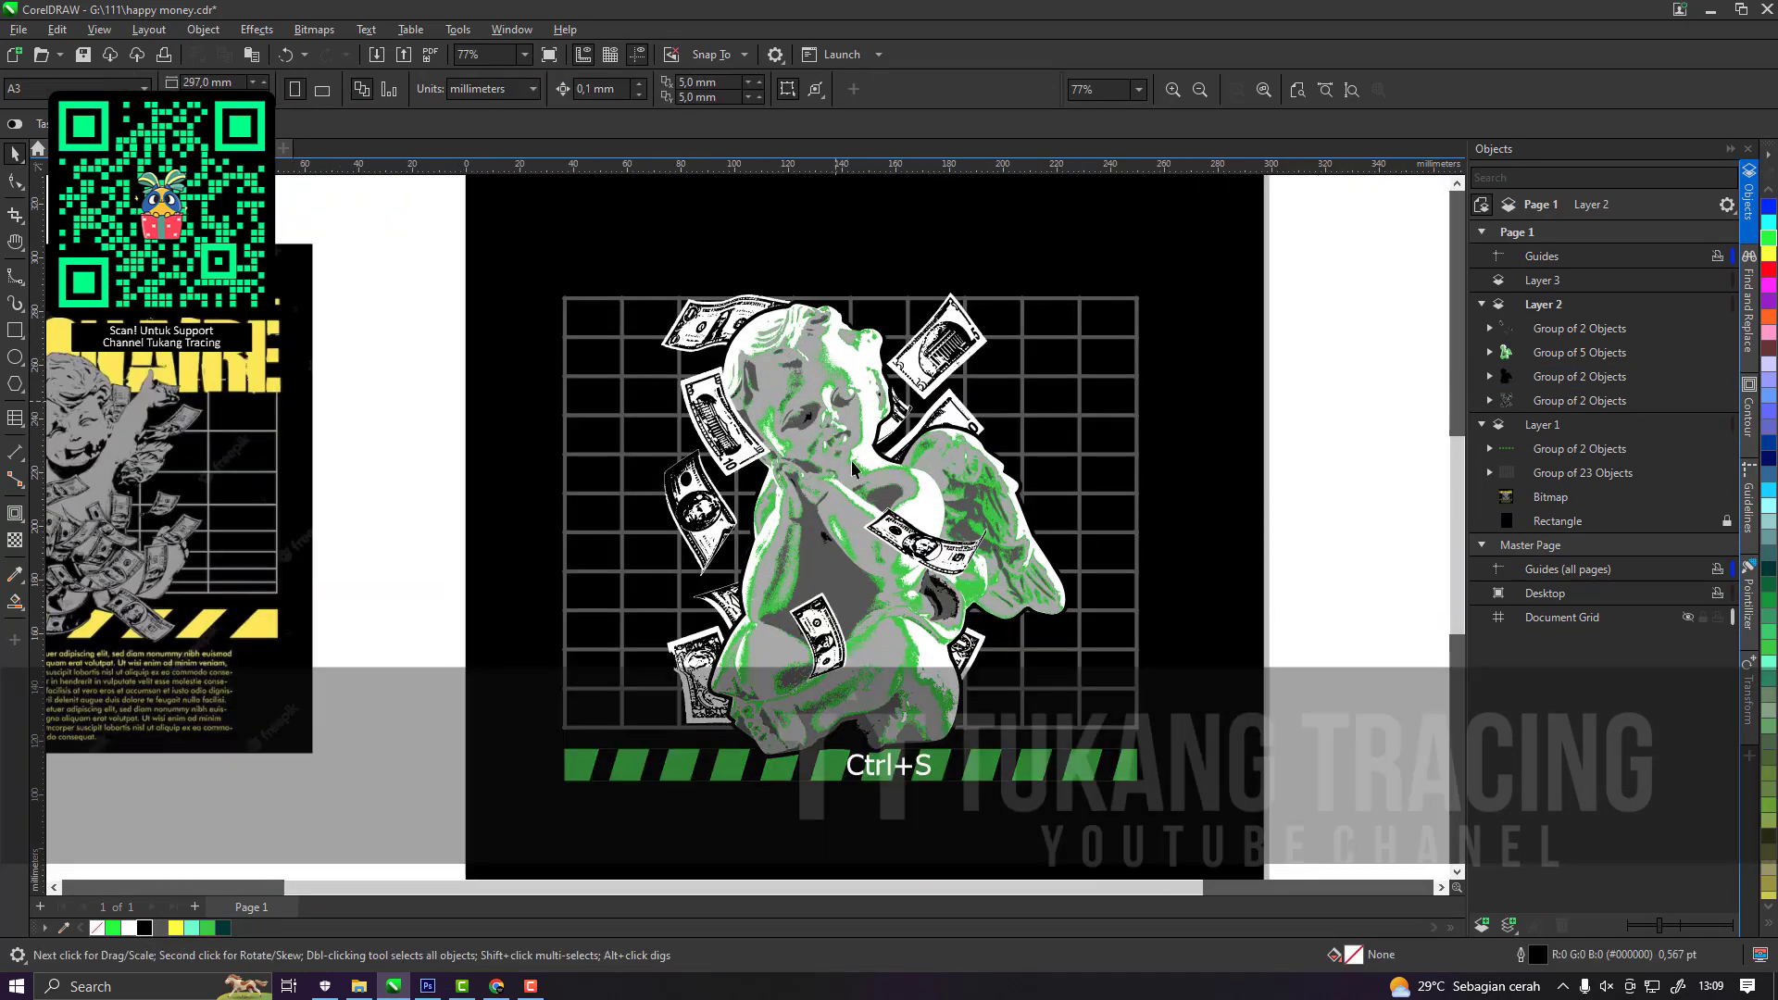
# Narrow the background grid and the green stripe bar symmetrically about their centres to a matching width.
pyautogui.scroll(-2, 848, 459)
pyautogui.scroll(2, 884, 535)
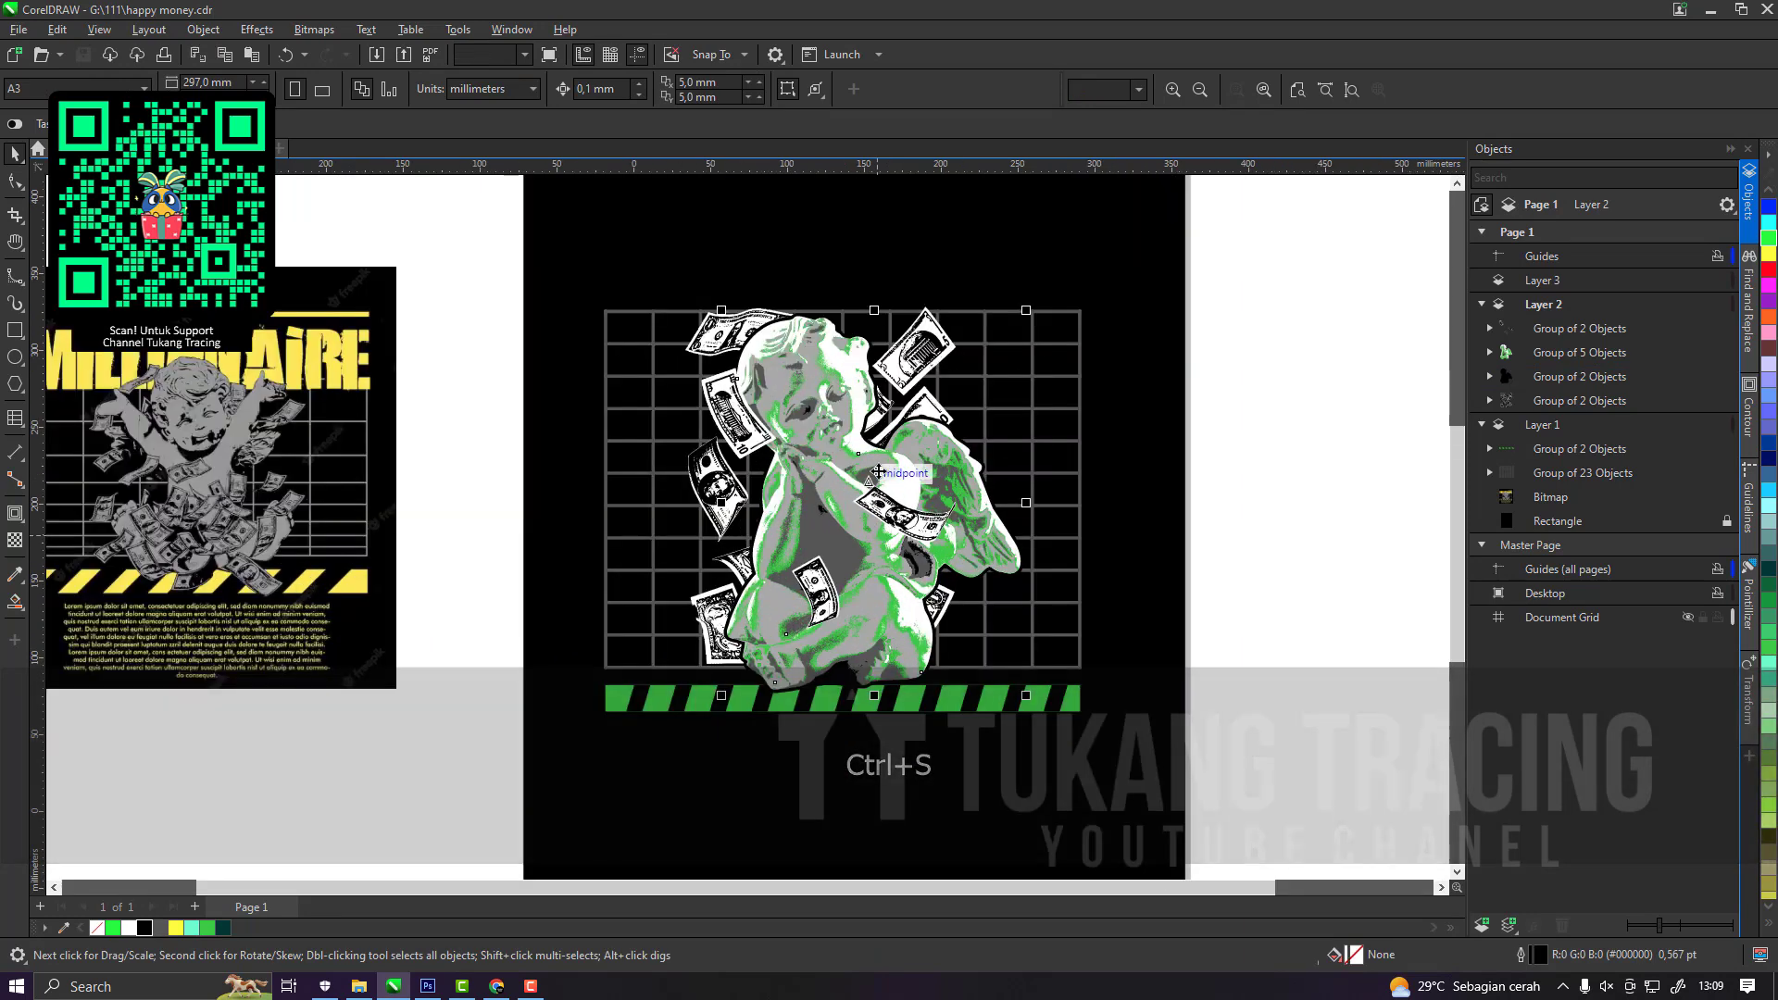
pyautogui.click(1079, 486)
pyautogui.moveTo(1081, 489); pyautogui.dragTo(1065, 484)
pyautogui.click(1035, 698)
pyautogui.moveTo(1082, 700); pyautogui.dragTo(1059, 663)
pyautogui.keyDown('shift'); pyautogui.click(1056, 631); pyautogui.keyUp('shift')
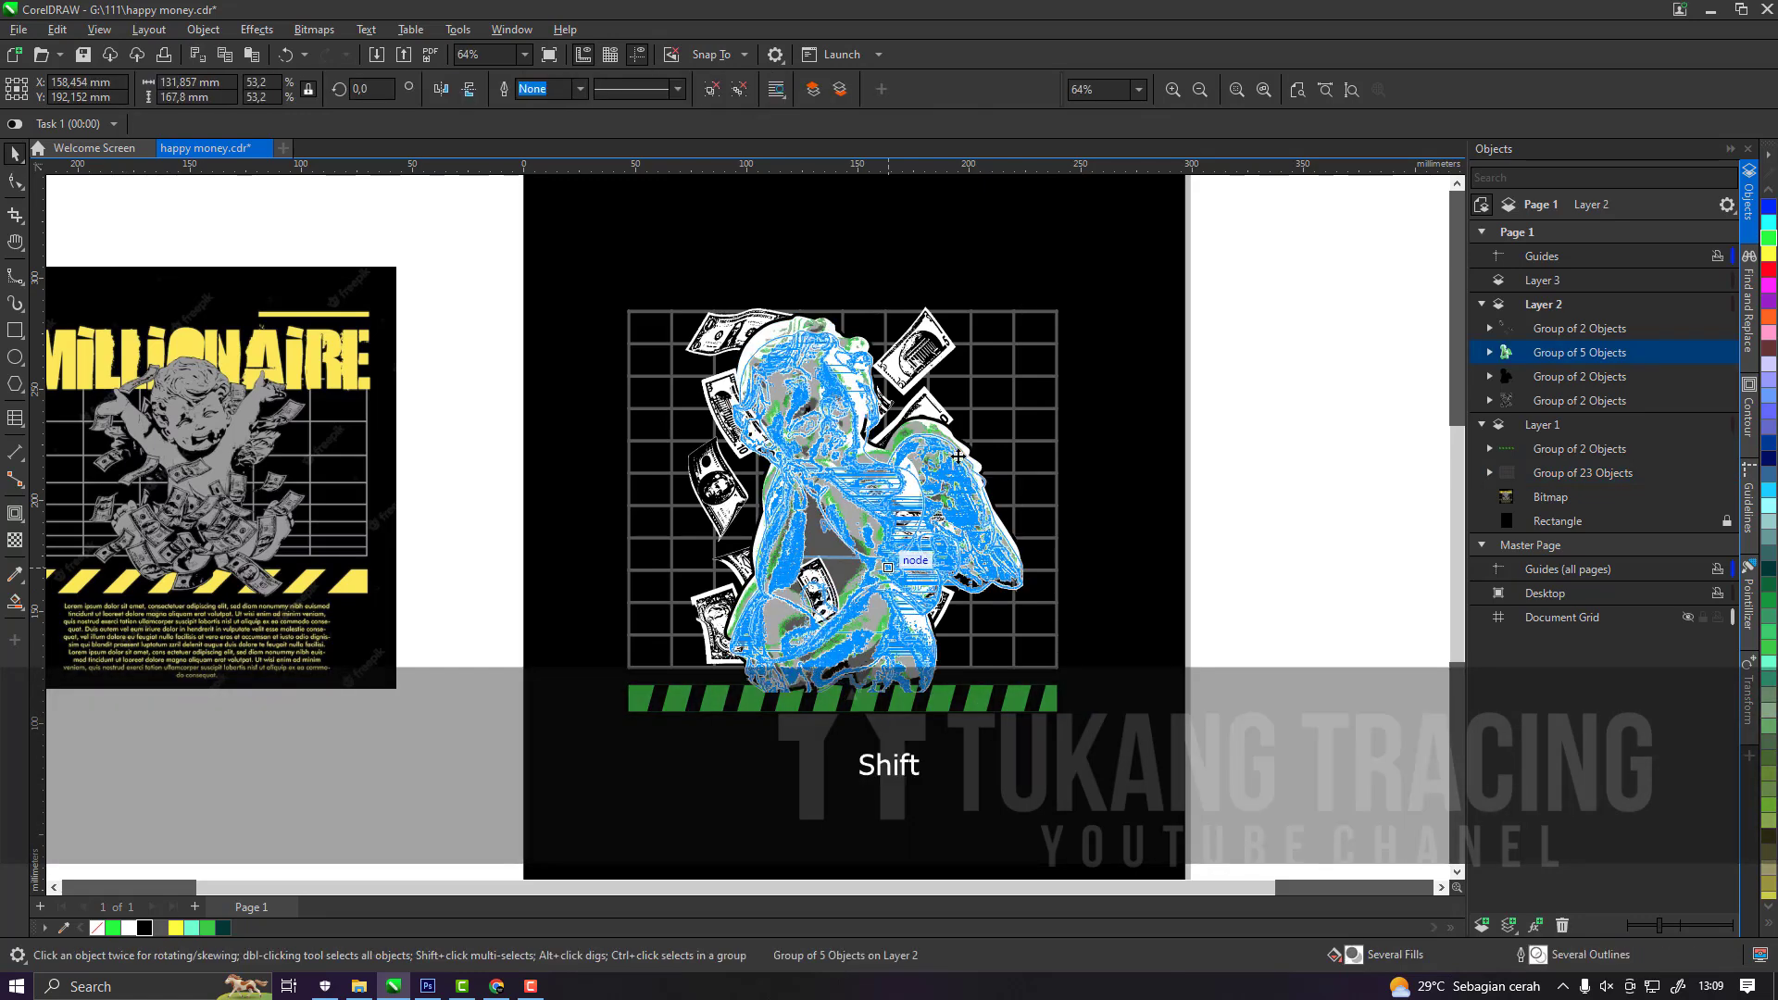
# Undo the last position change of the cherub group and save the document.
pyautogui.click(926, 501)
pyautogui.hotkey('ctrl', 'z')
pyautogui.scroll(-2, 948, 426)
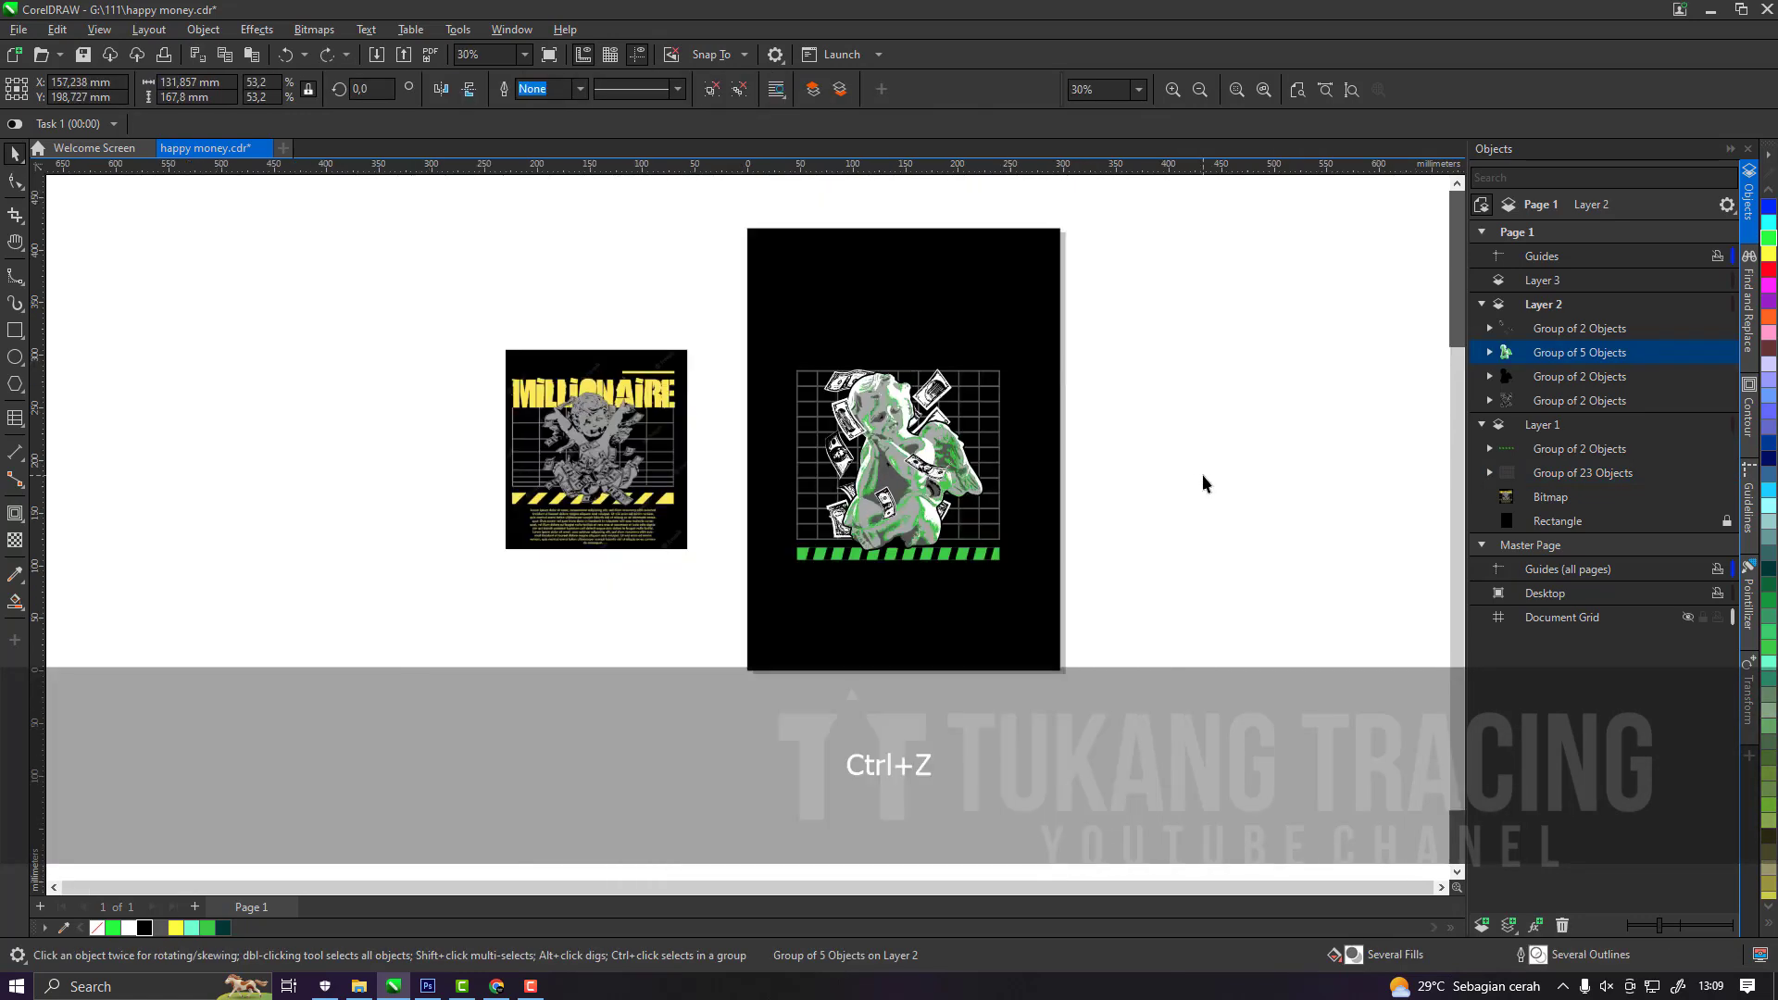
pyautogui.hotkey('ctrl', 's')
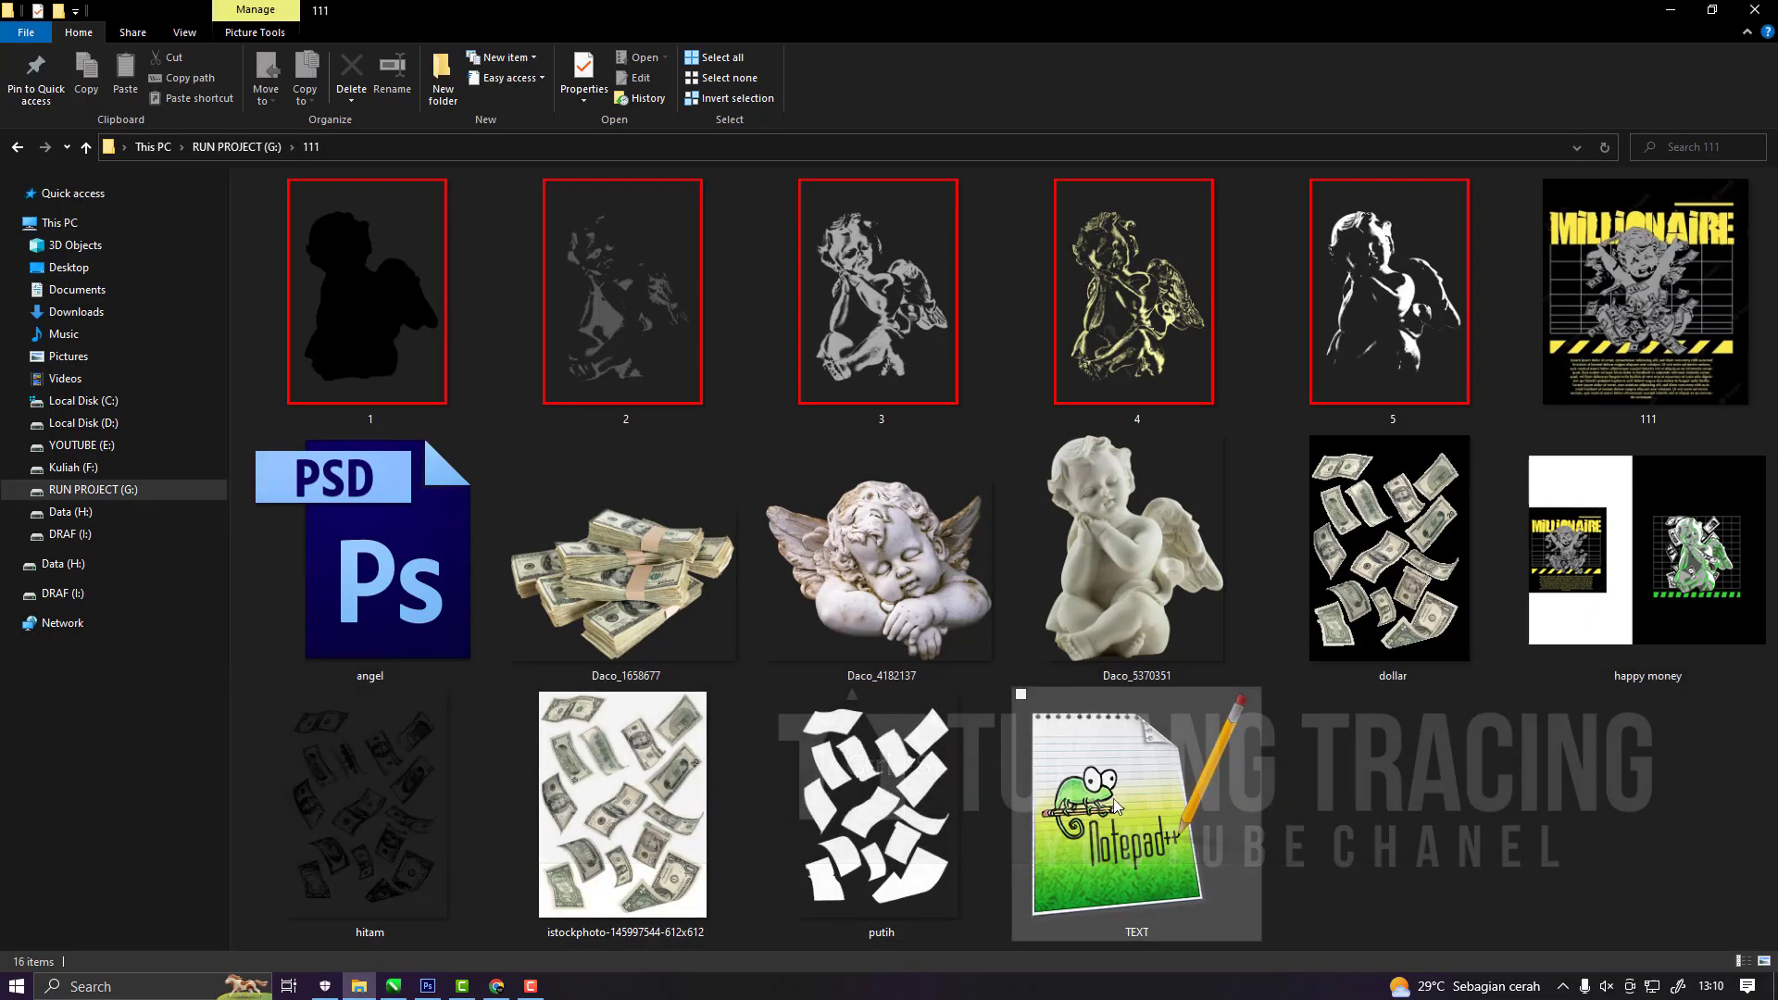
# Open the TEXT file in Notepad++, copy the words "Happy Money" and switch back to CorelDRAW.
pyautogui.doubleClick(1120, 882)
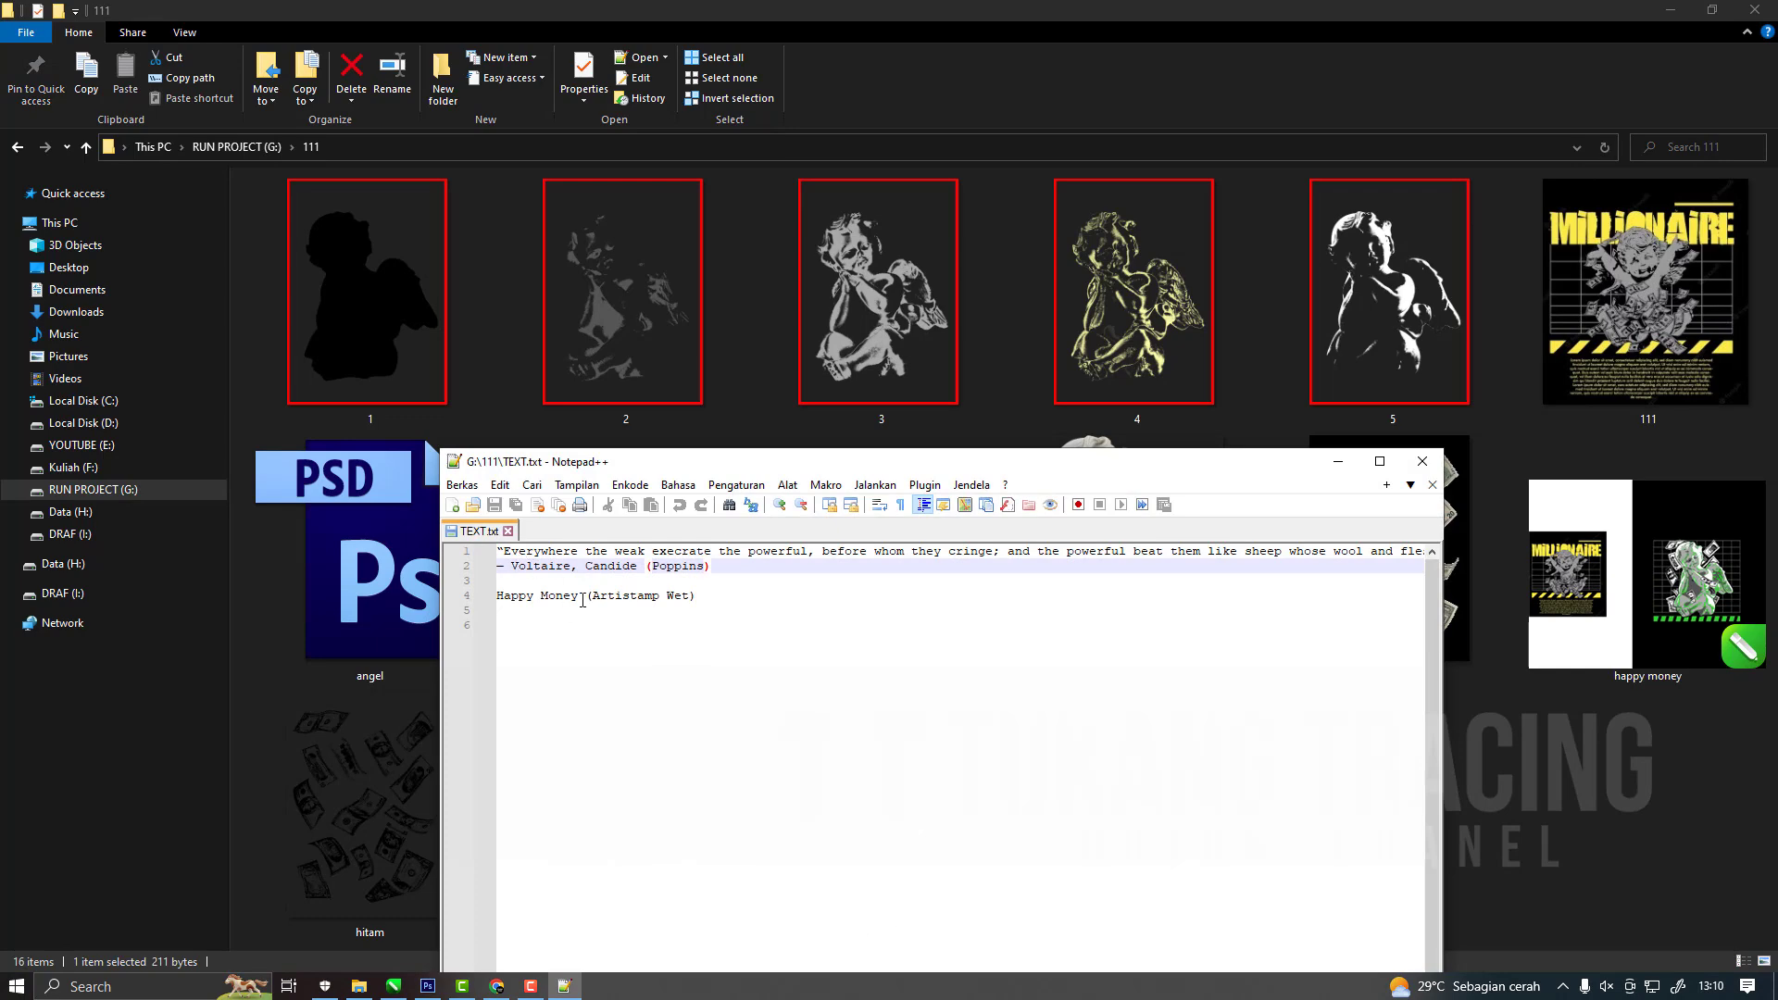
pyautogui.moveTo(582, 600); pyautogui.dragTo(481, 602)
pyautogui.hotkey('ctrl', 'c')
pyautogui.click(393, 987)
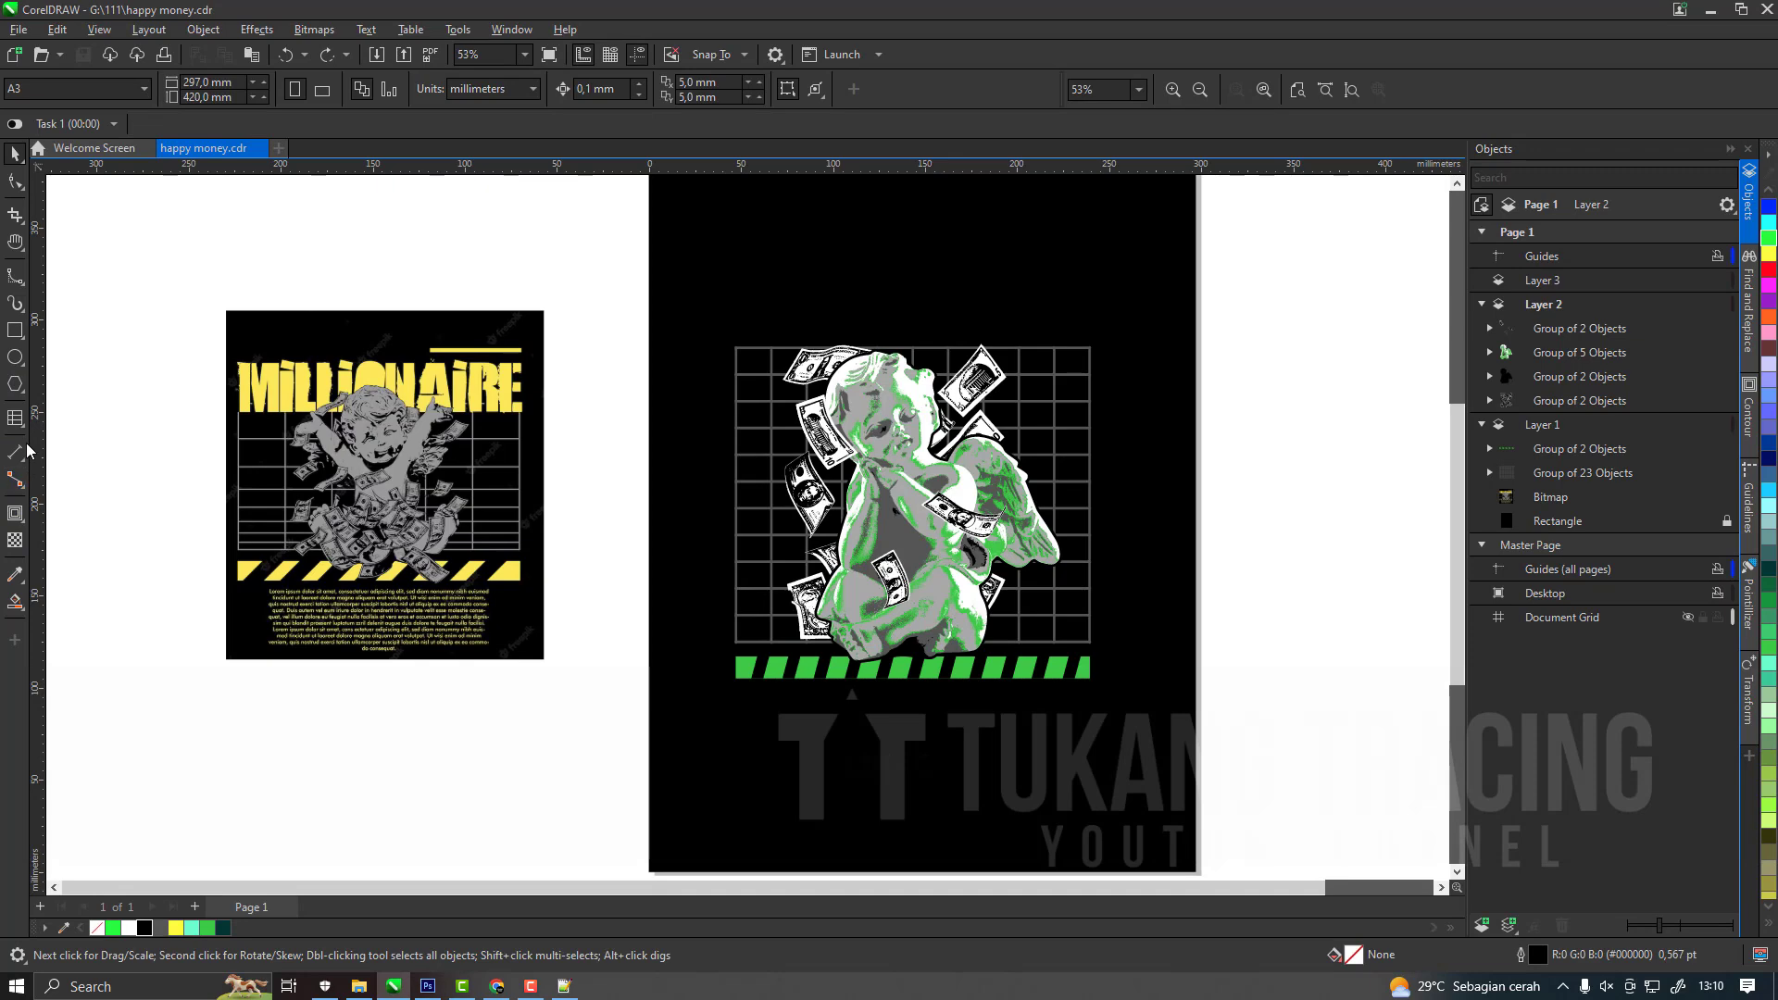
# Paste "Happy Money" as an artistic text line on the empty area beside the page.
pyautogui.click(15, 515)
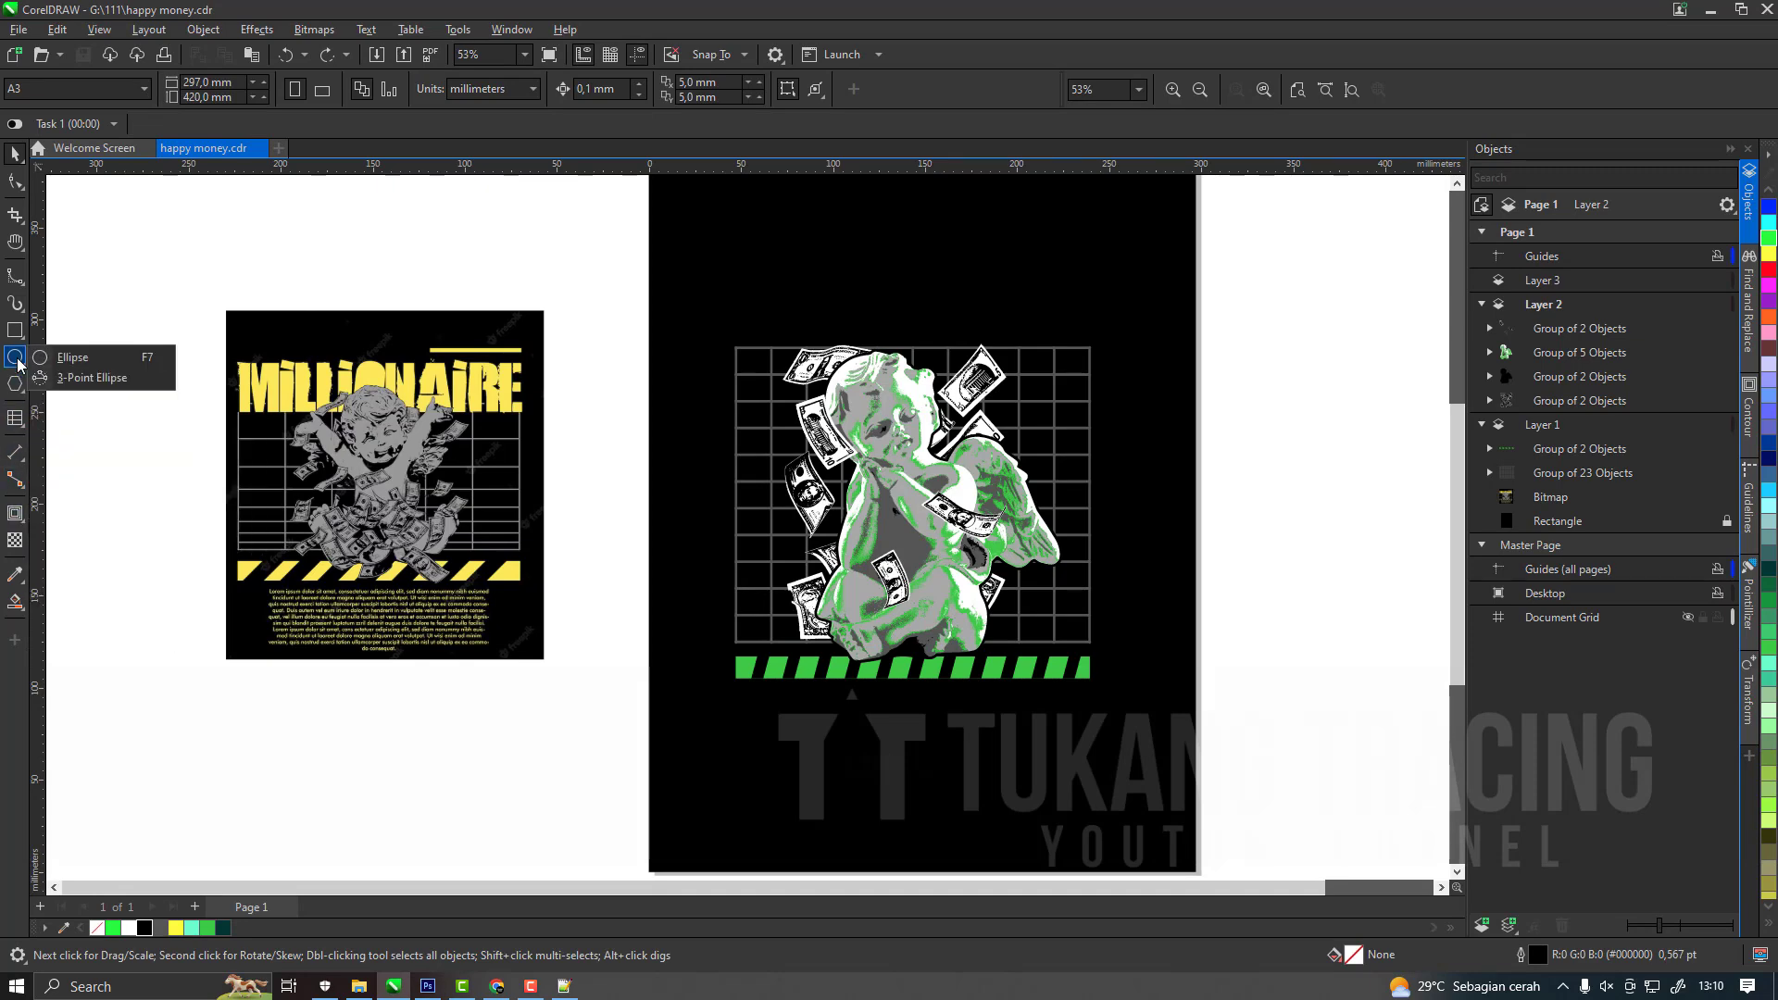
pyautogui.click(65, 414)
pyautogui.scroll(-2, 641, 430)
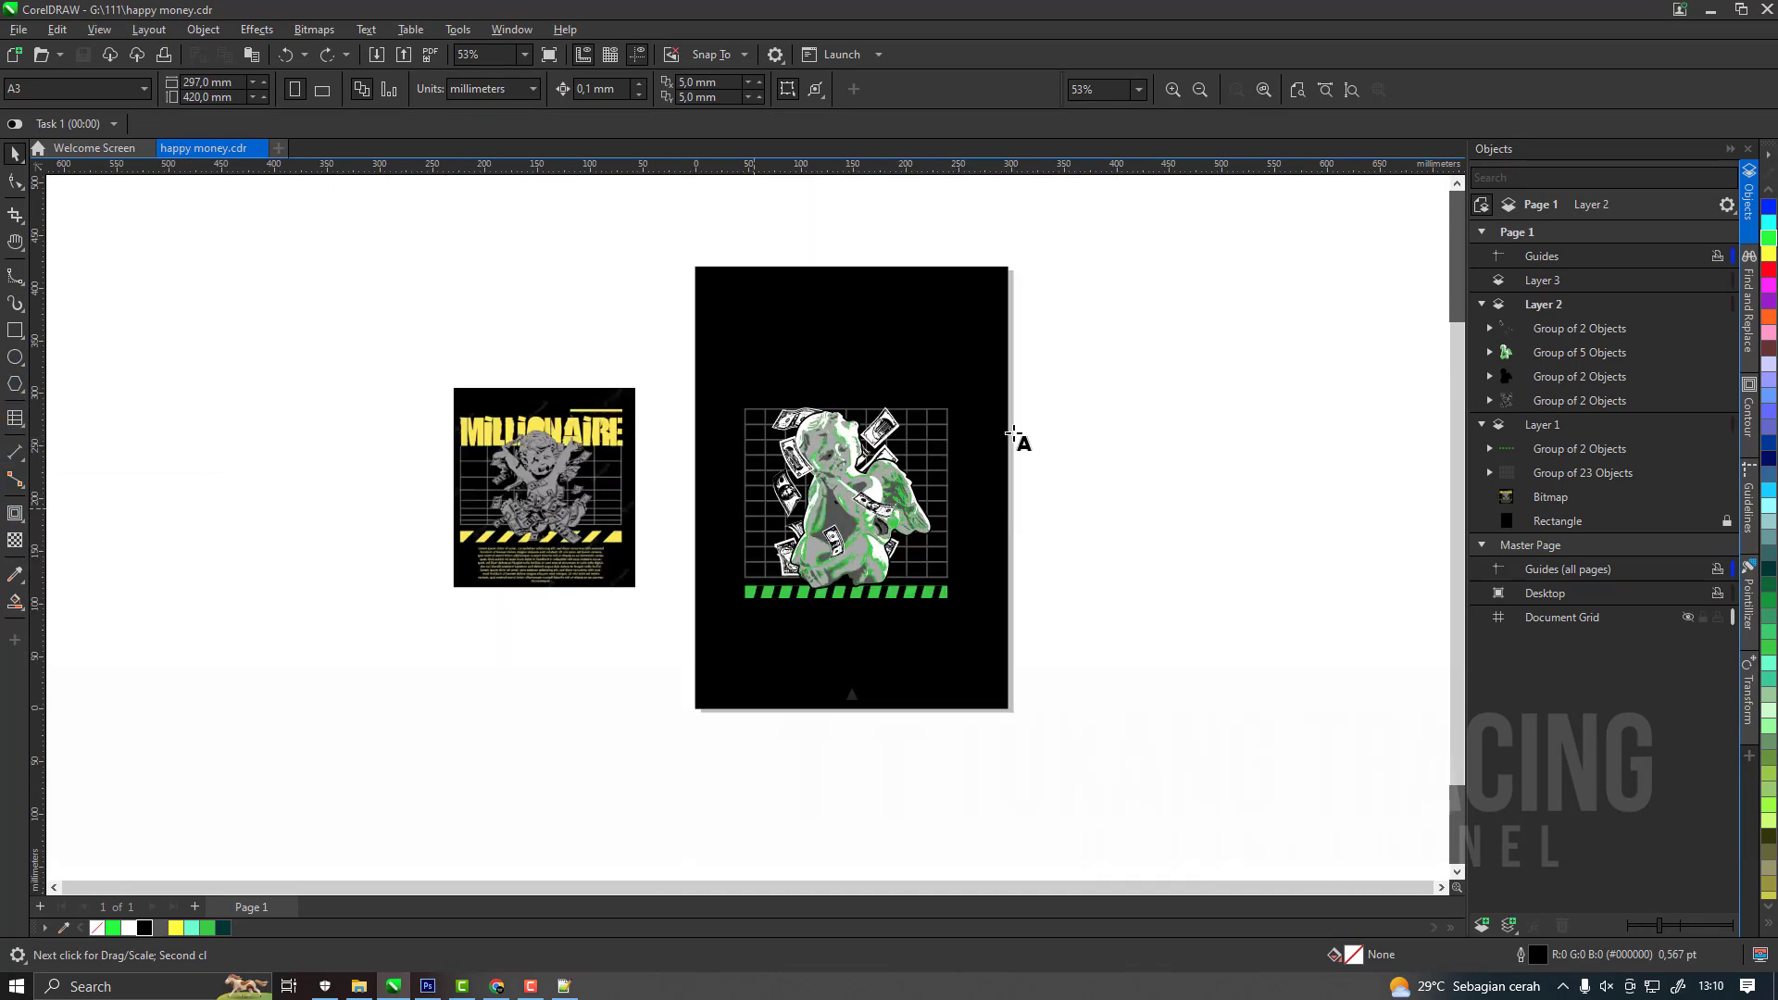
pyautogui.click(1057, 435)
pyautogui.hotkey('ctrl', 'v')
pyautogui.click(15, 152)
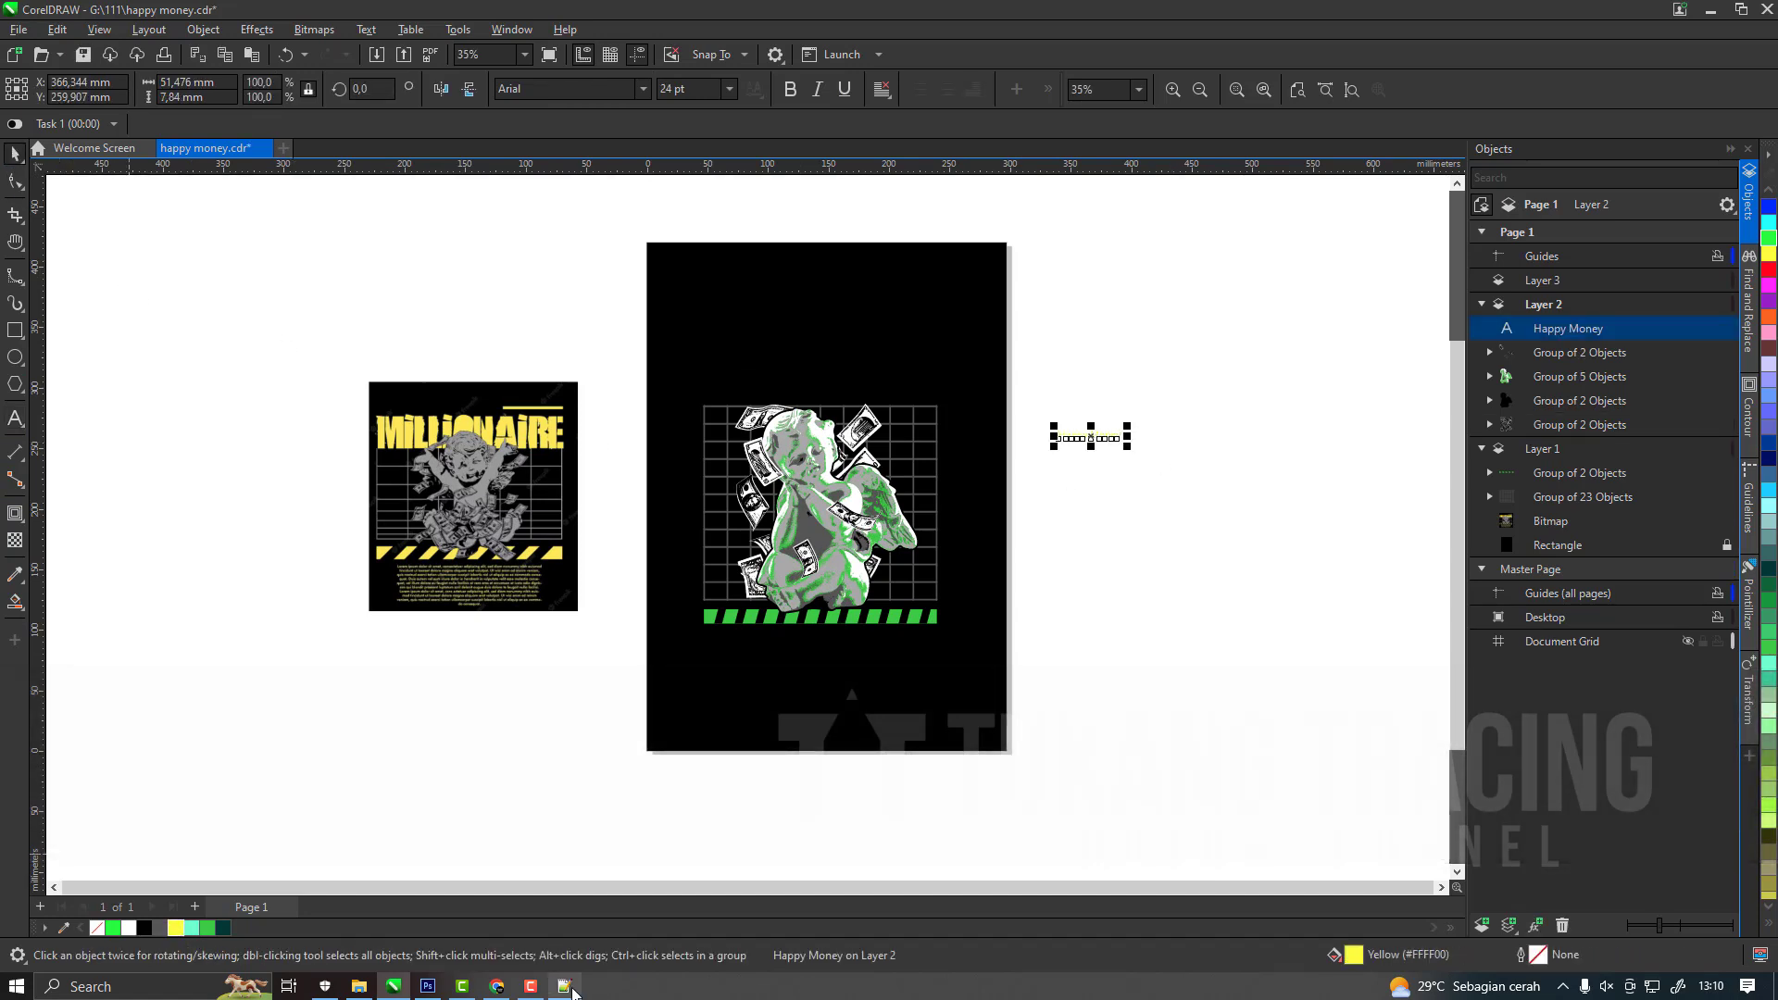
# Look up the font noted for "Happy Money" in the text file and set the text to Artistamp Wet.
pyautogui.click(566, 987)
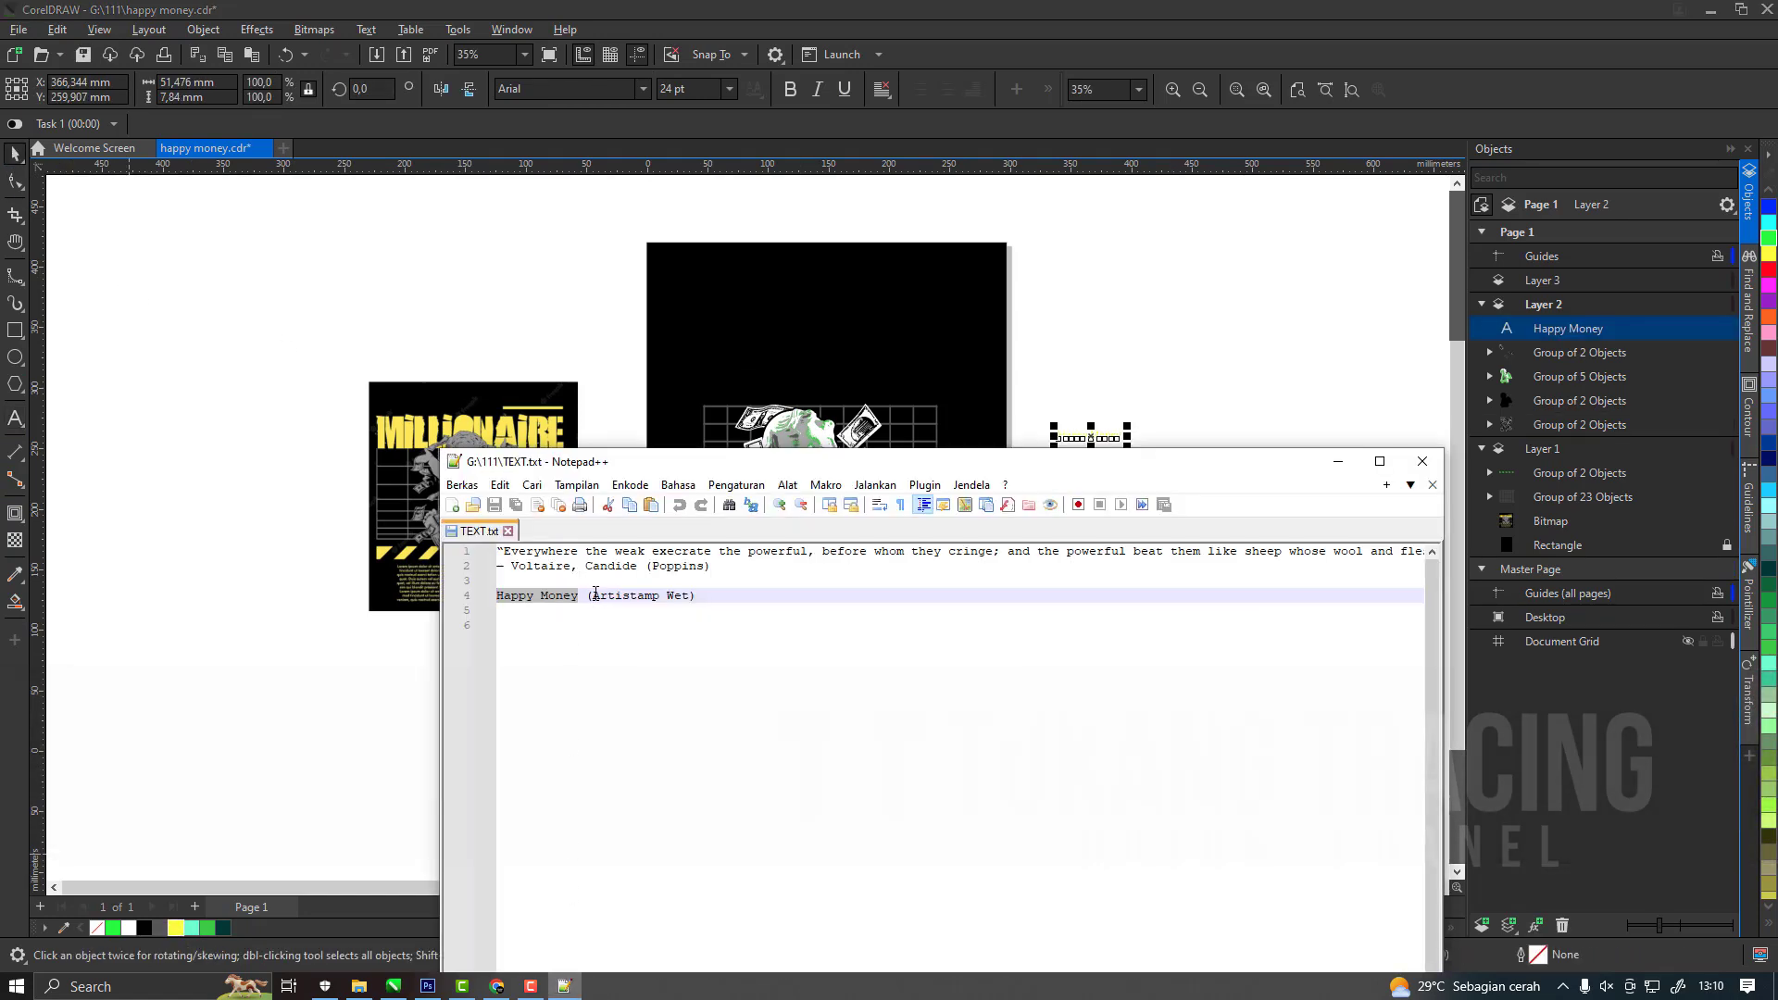
pyautogui.moveTo(683, 590); pyautogui.dragTo(690, 593)
pyautogui.click(1057, 413)
pyautogui.click(1091, 437)
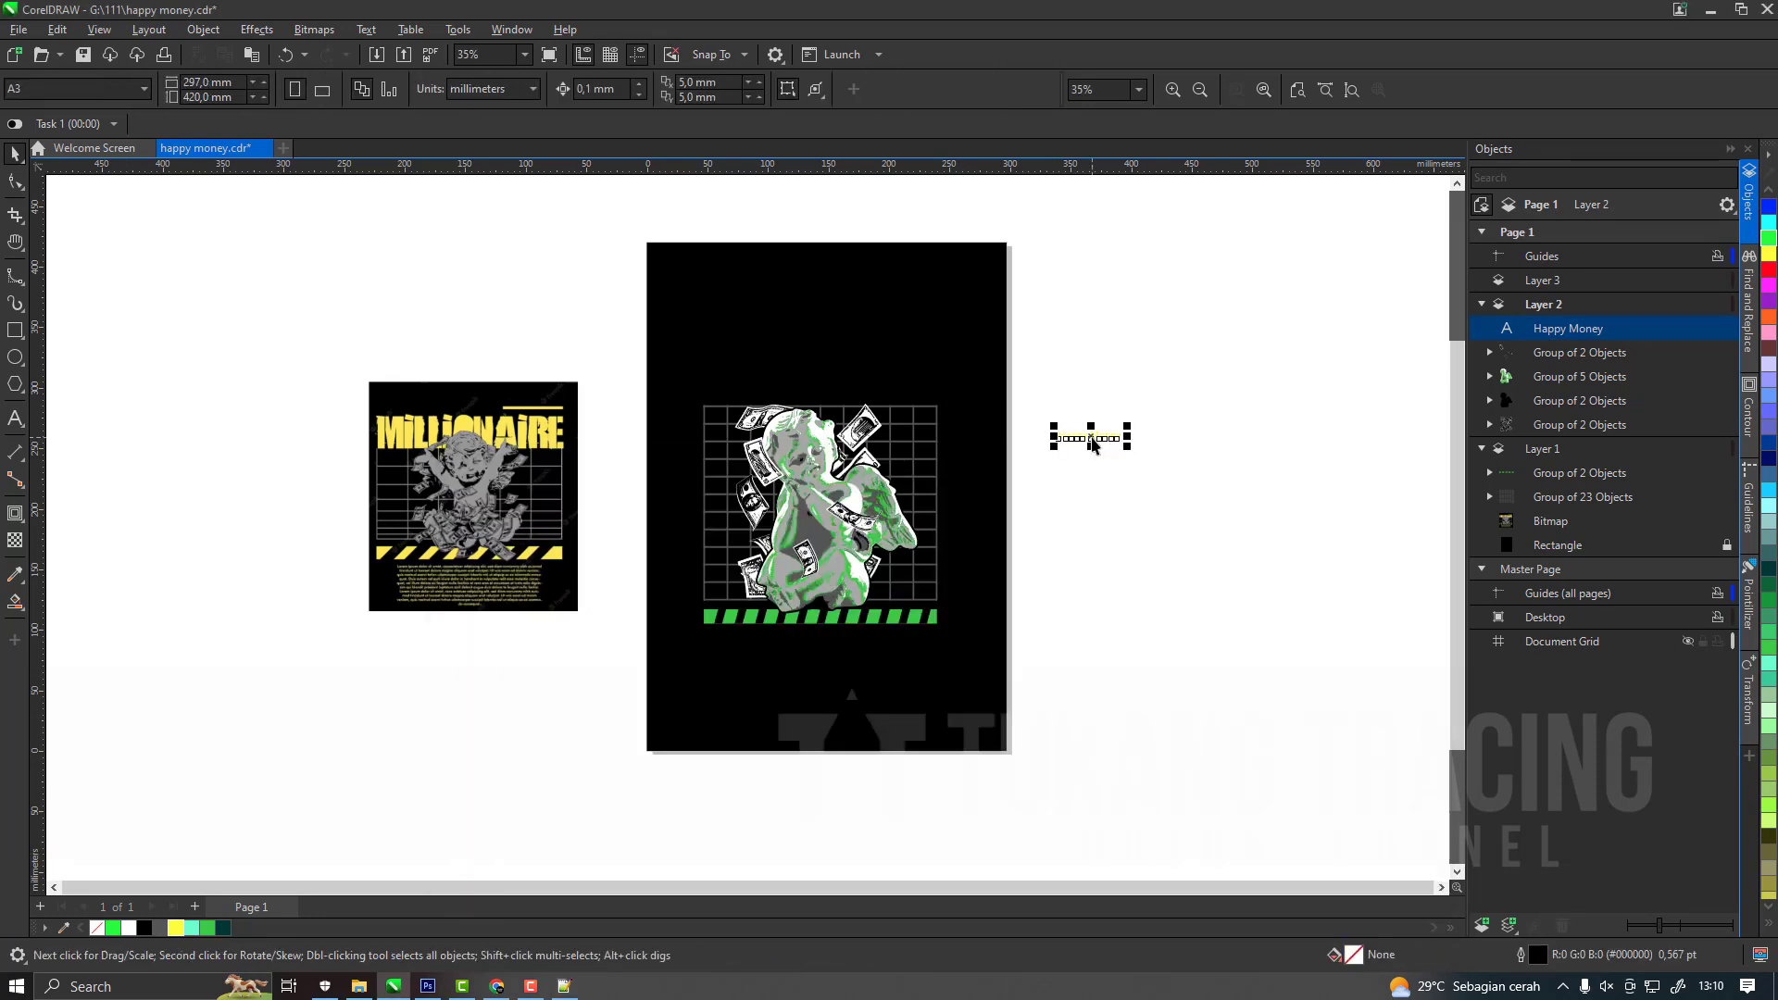
pyautogui.click(565, 88)
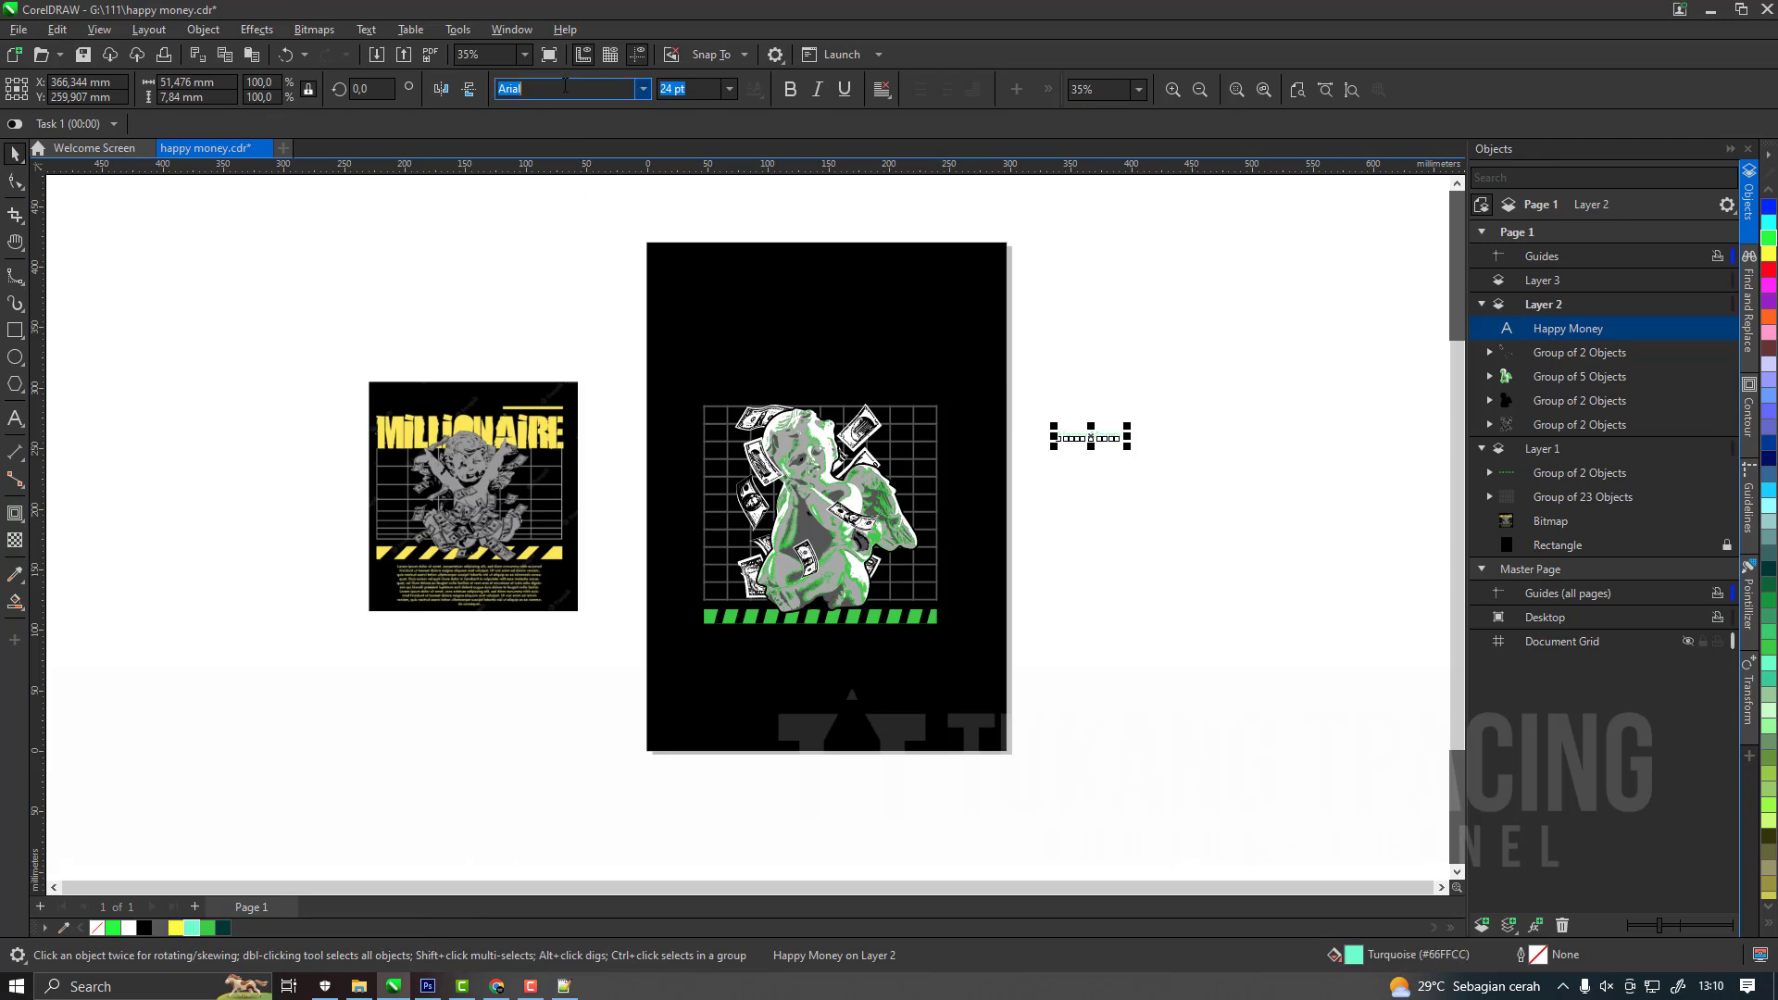
pyautogui.write('arti')
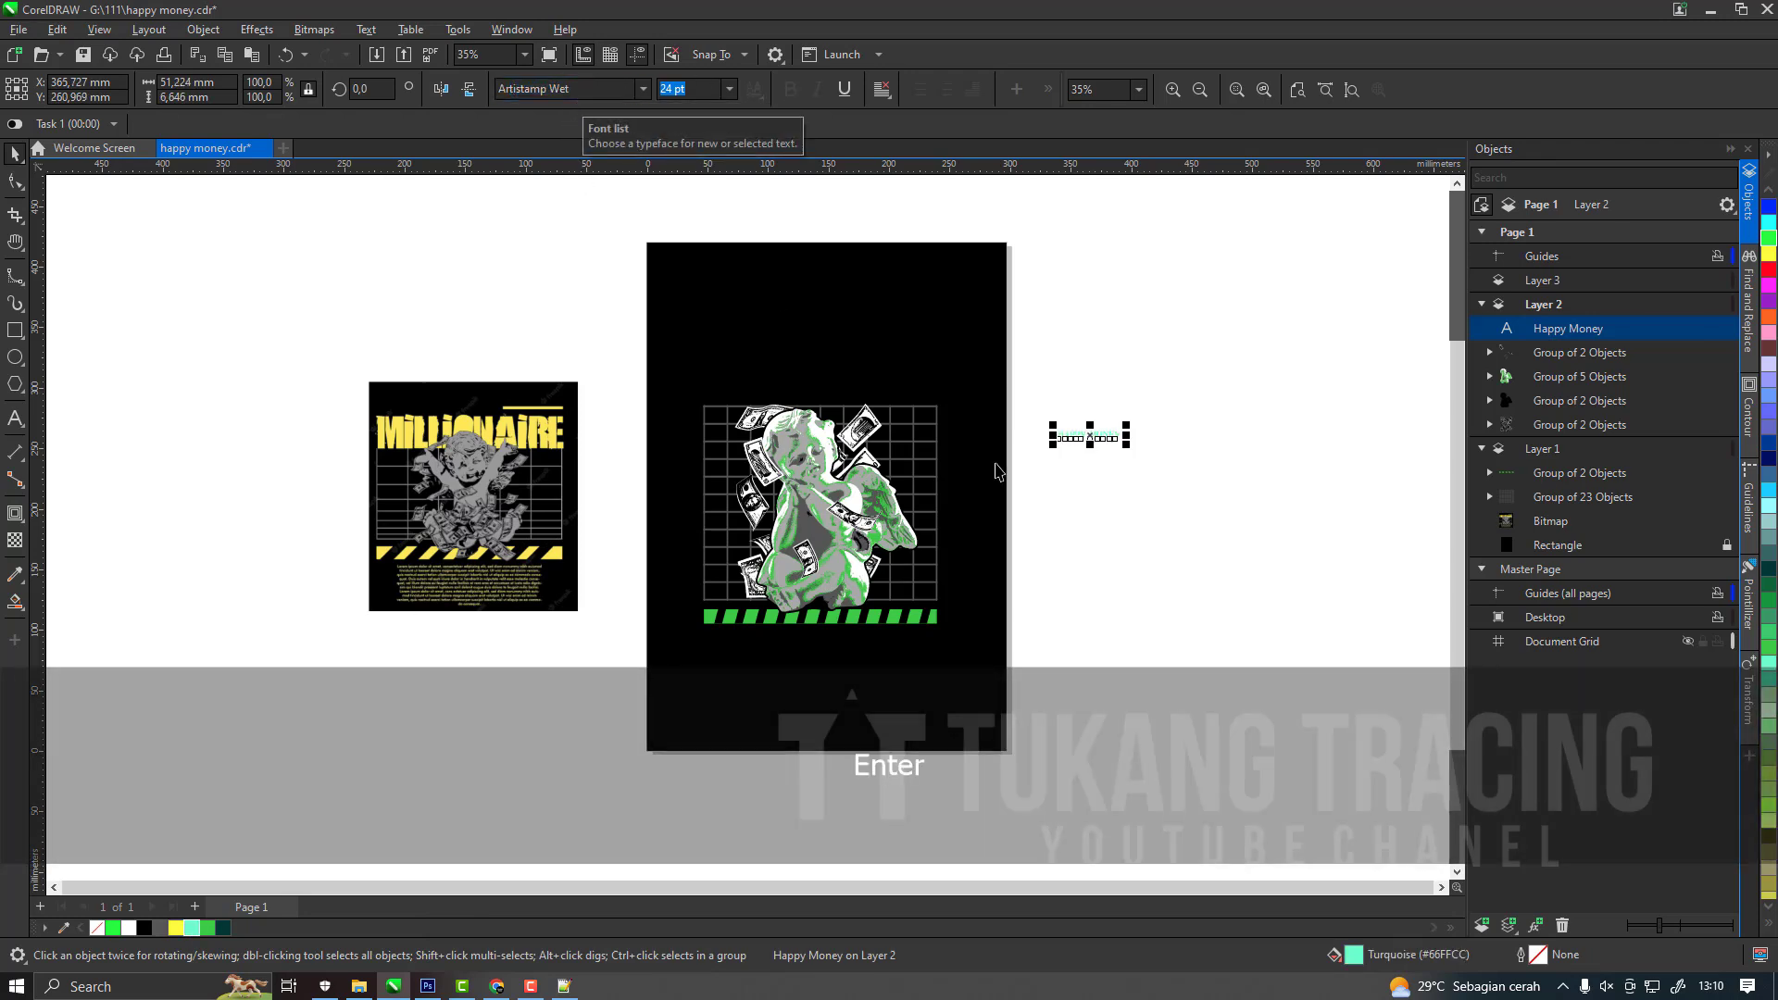
# Place the "Happy Money" text above the cherub on the page, enlarged and filled green (#00FF00).
pyautogui.moveTo(1065, 441); pyautogui.dragTo(781, 389)
pyautogui.click(113, 928)
pyautogui.scroll(1, 776, 395)
pyautogui.moveTo(824, 354); pyautogui.dragTo(1008, 335)
# Centre the "Happy Money" heading horizontally on the grid and scale it to the grid's width, about 194 mm (91.044 pt).
pyautogui.press('shift')
pyautogui.press('c')
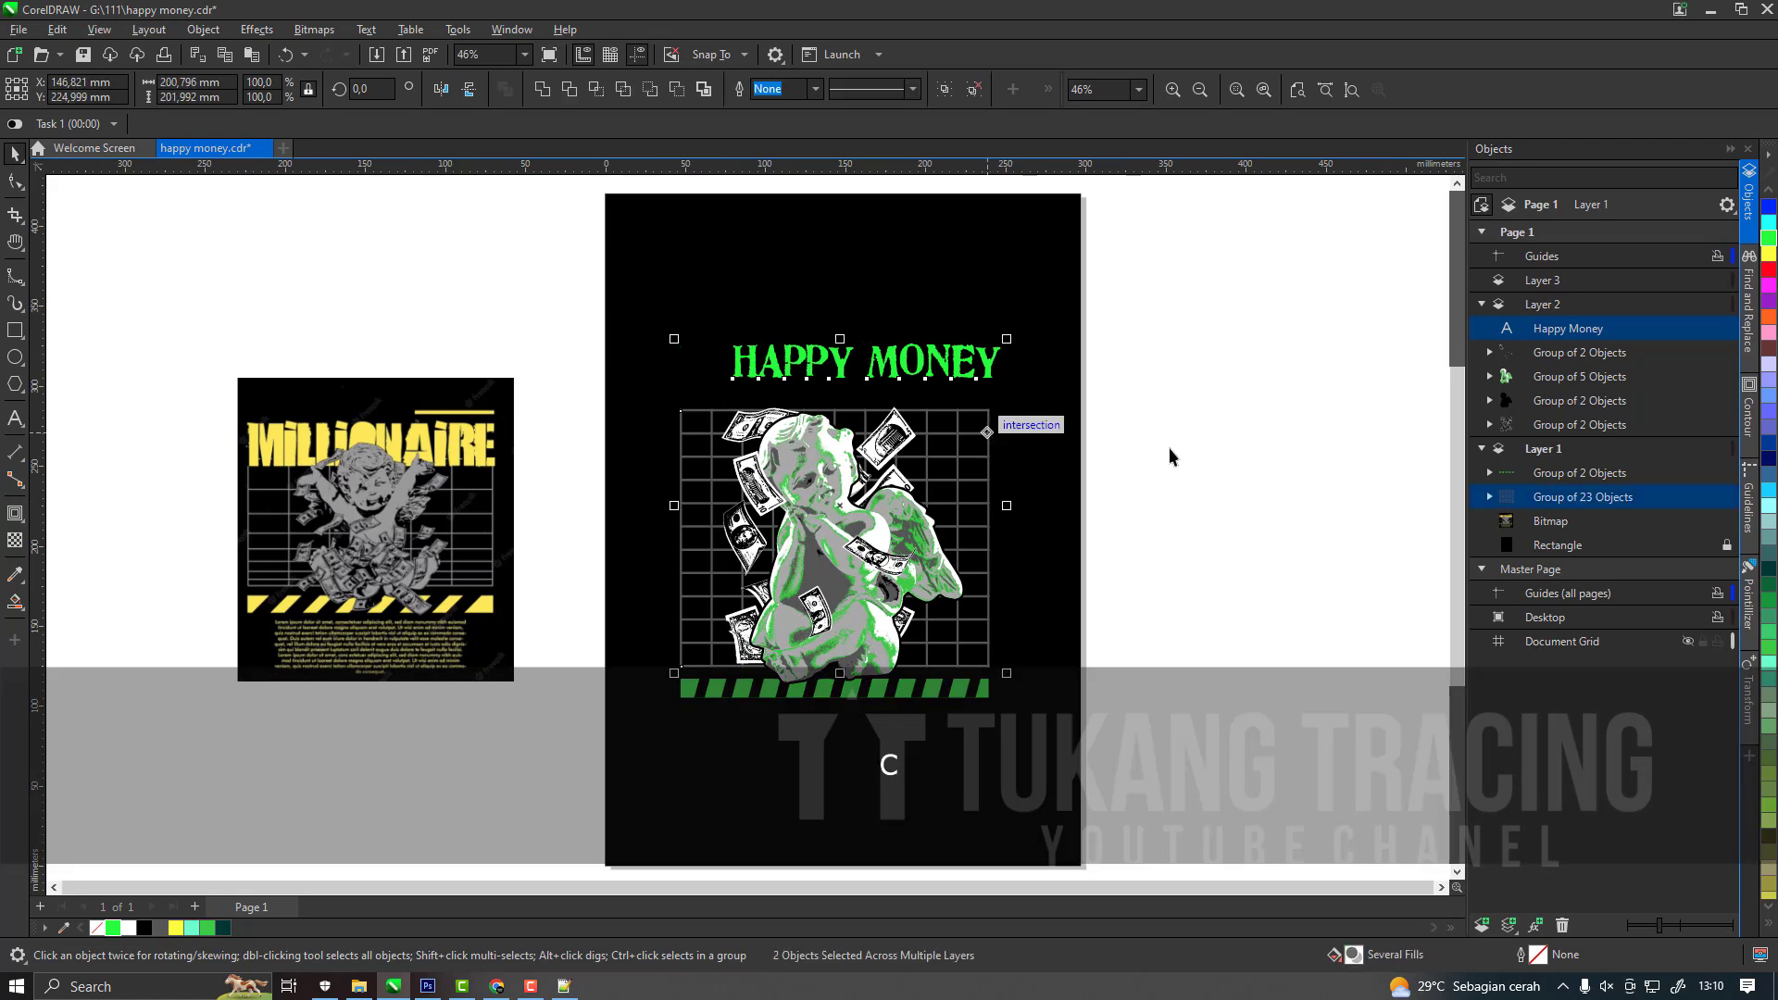
pyautogui.scroll(1, 947, 379)
pyautogui.moveTo(1000, 389); pyautogui.dragTo(1036, 422)
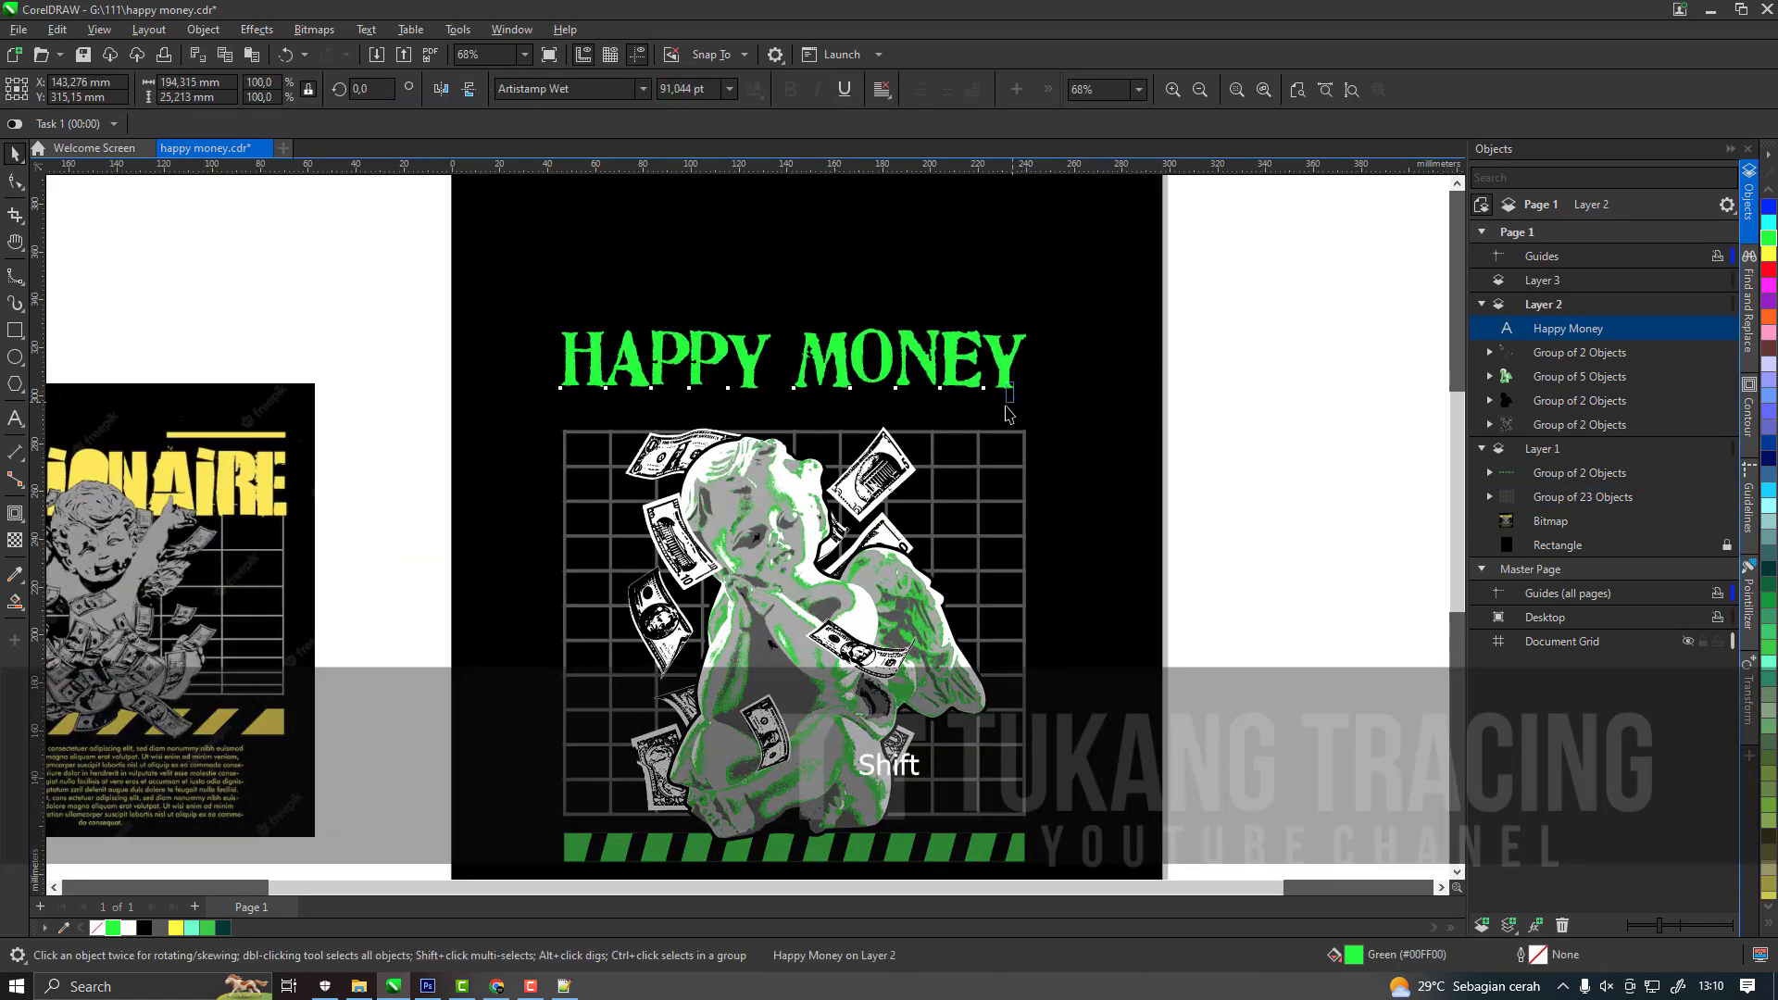
# Nudge the "Happy Money" heading down about 15.5 mm so it sits just above the grid's upper edge.
pyautogui.press('Down')
pyautogui.press('Down')
pyautogui.press('Down')
pyautogui.press('Down')
pyautogui.press('Down')
pyautogui.press('Down')
pyautogui.press('Down')
pyautogui.press('Down')
pyautogui.press('Down')
pyautogui.press('Down')
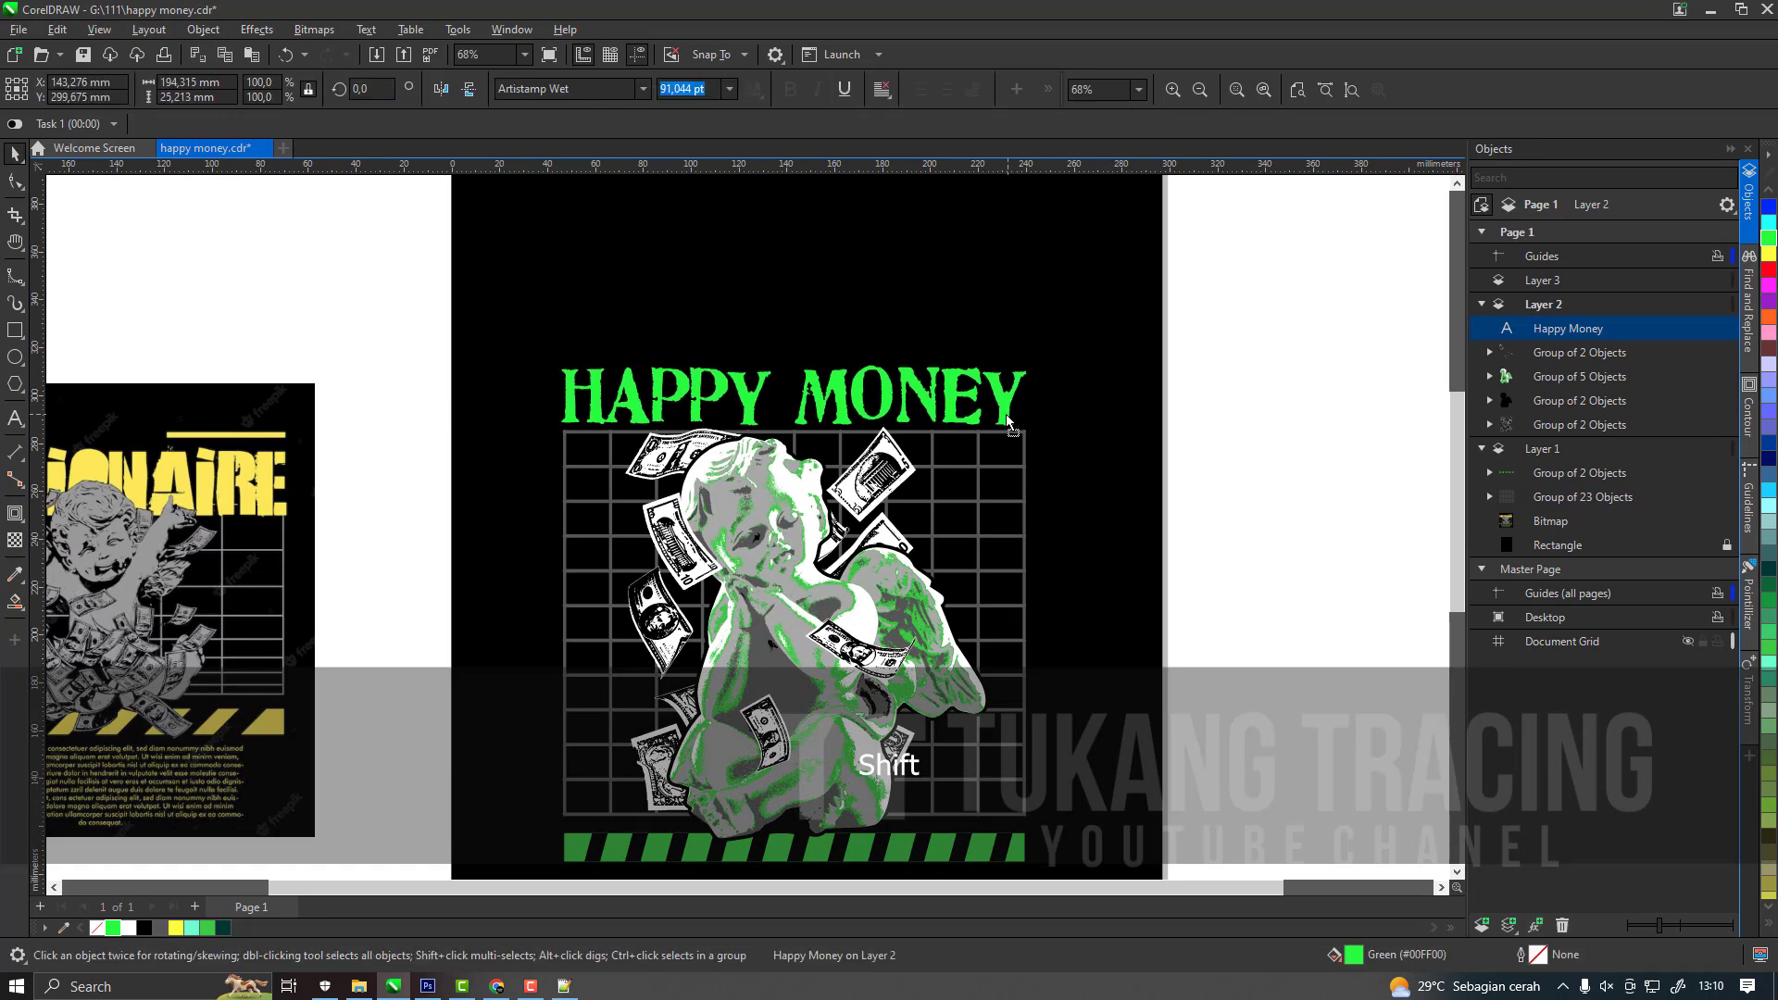
pyautogui.scroll(-4, 866, 434)
pyautogui.scroll(3, 839, 477)
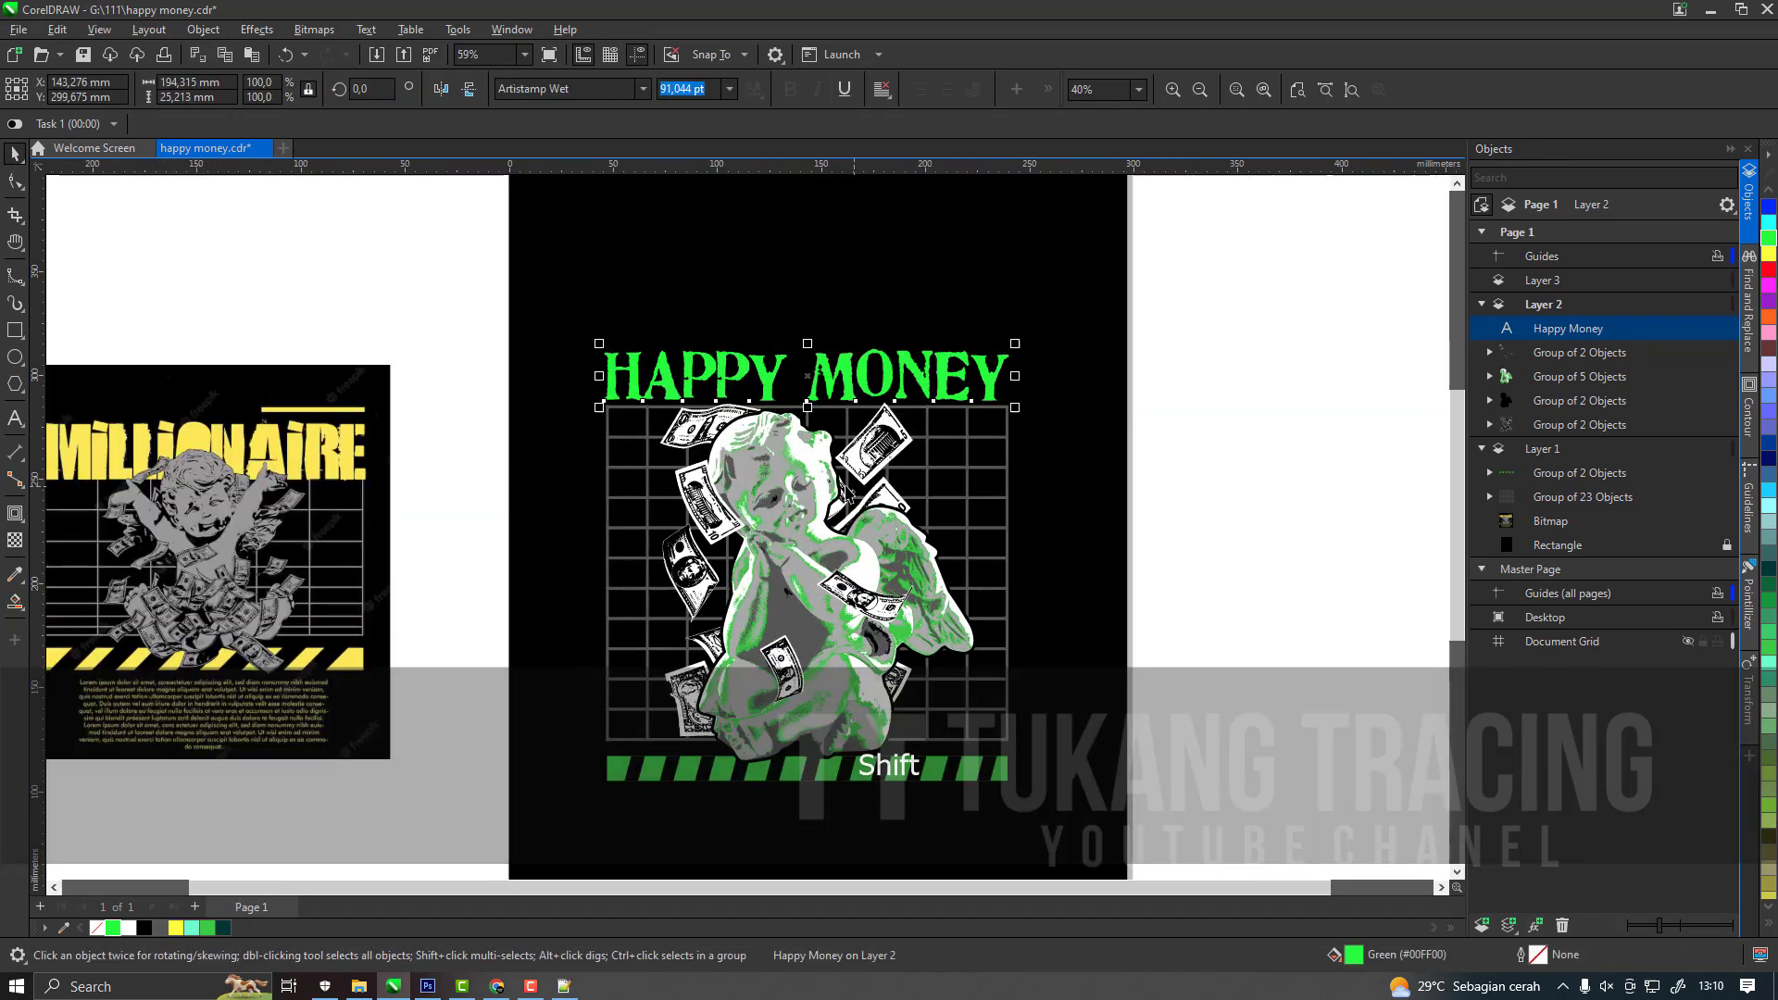
# Clear the selection on the "Happy Money" heading and save the document.
pyautogui.scroll(-1, 790, 437)
pyautogui.scroll(-4, 790, 437)
pyautogui.click(1073, 536)
pyautogui.scroll(3, 774, 571)
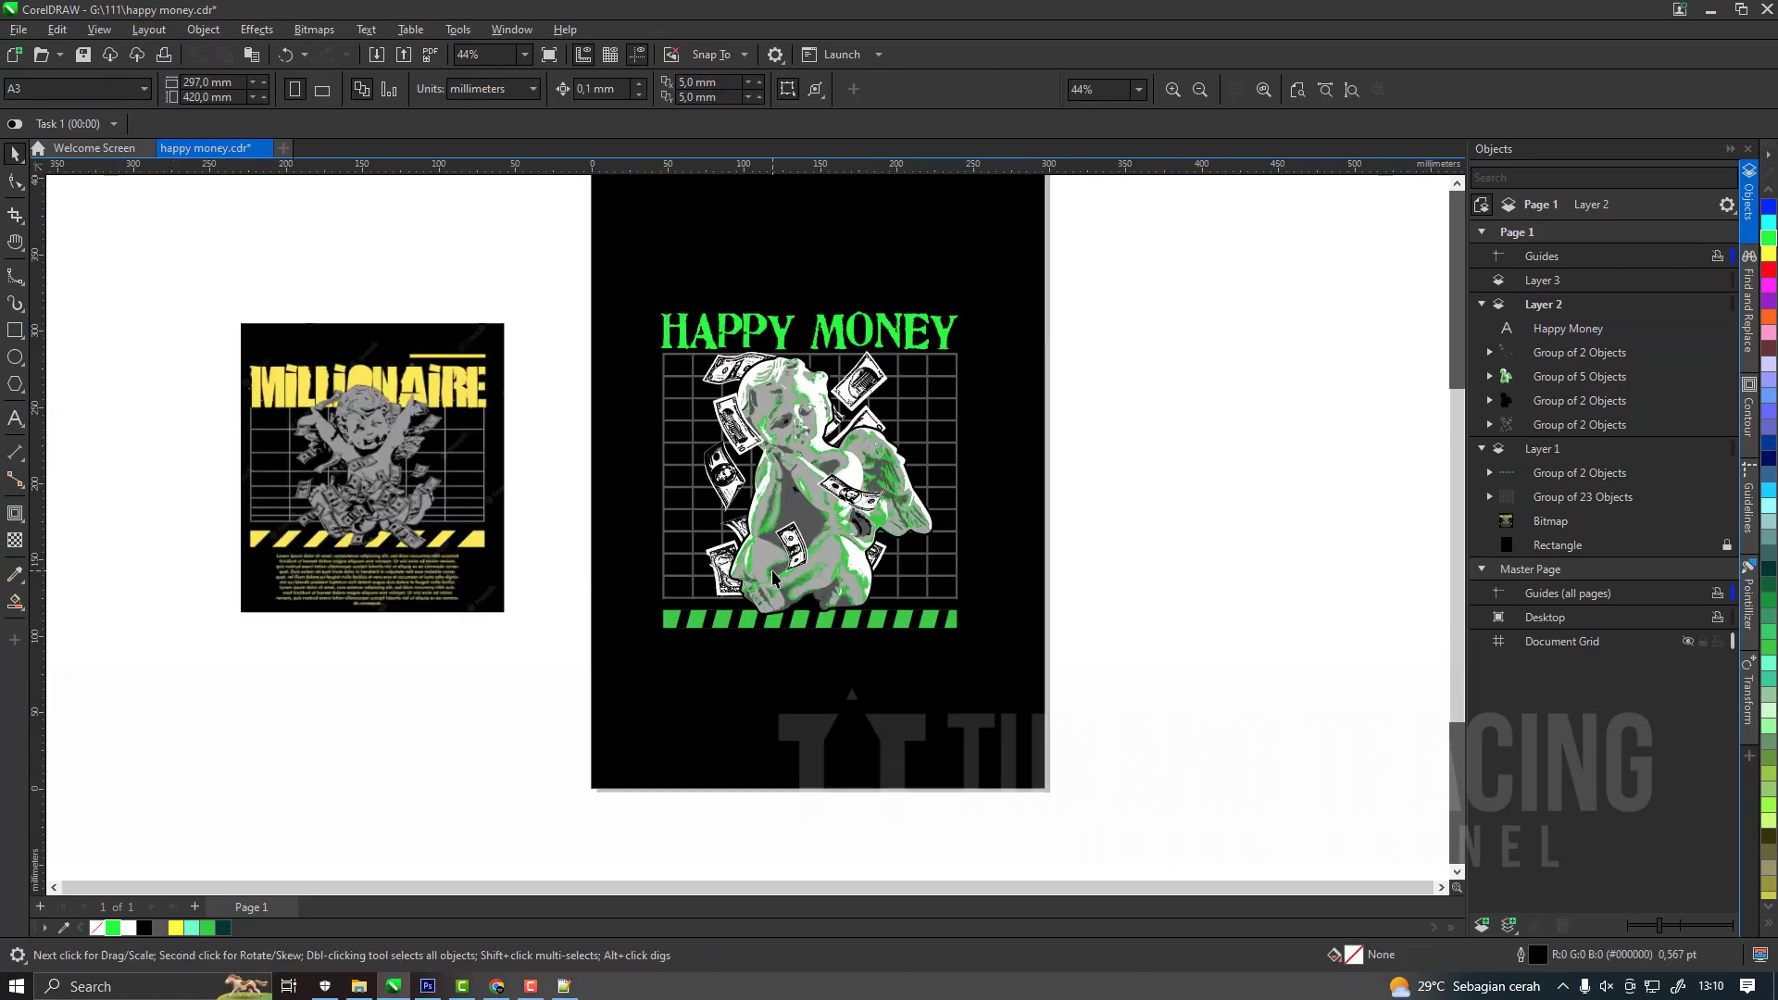
pyautogui.hotkey('ctrl', 's')
# Switch to the open text file and copy the Voltaire quote with its attribution line.
pyautogui.click(362, 988)
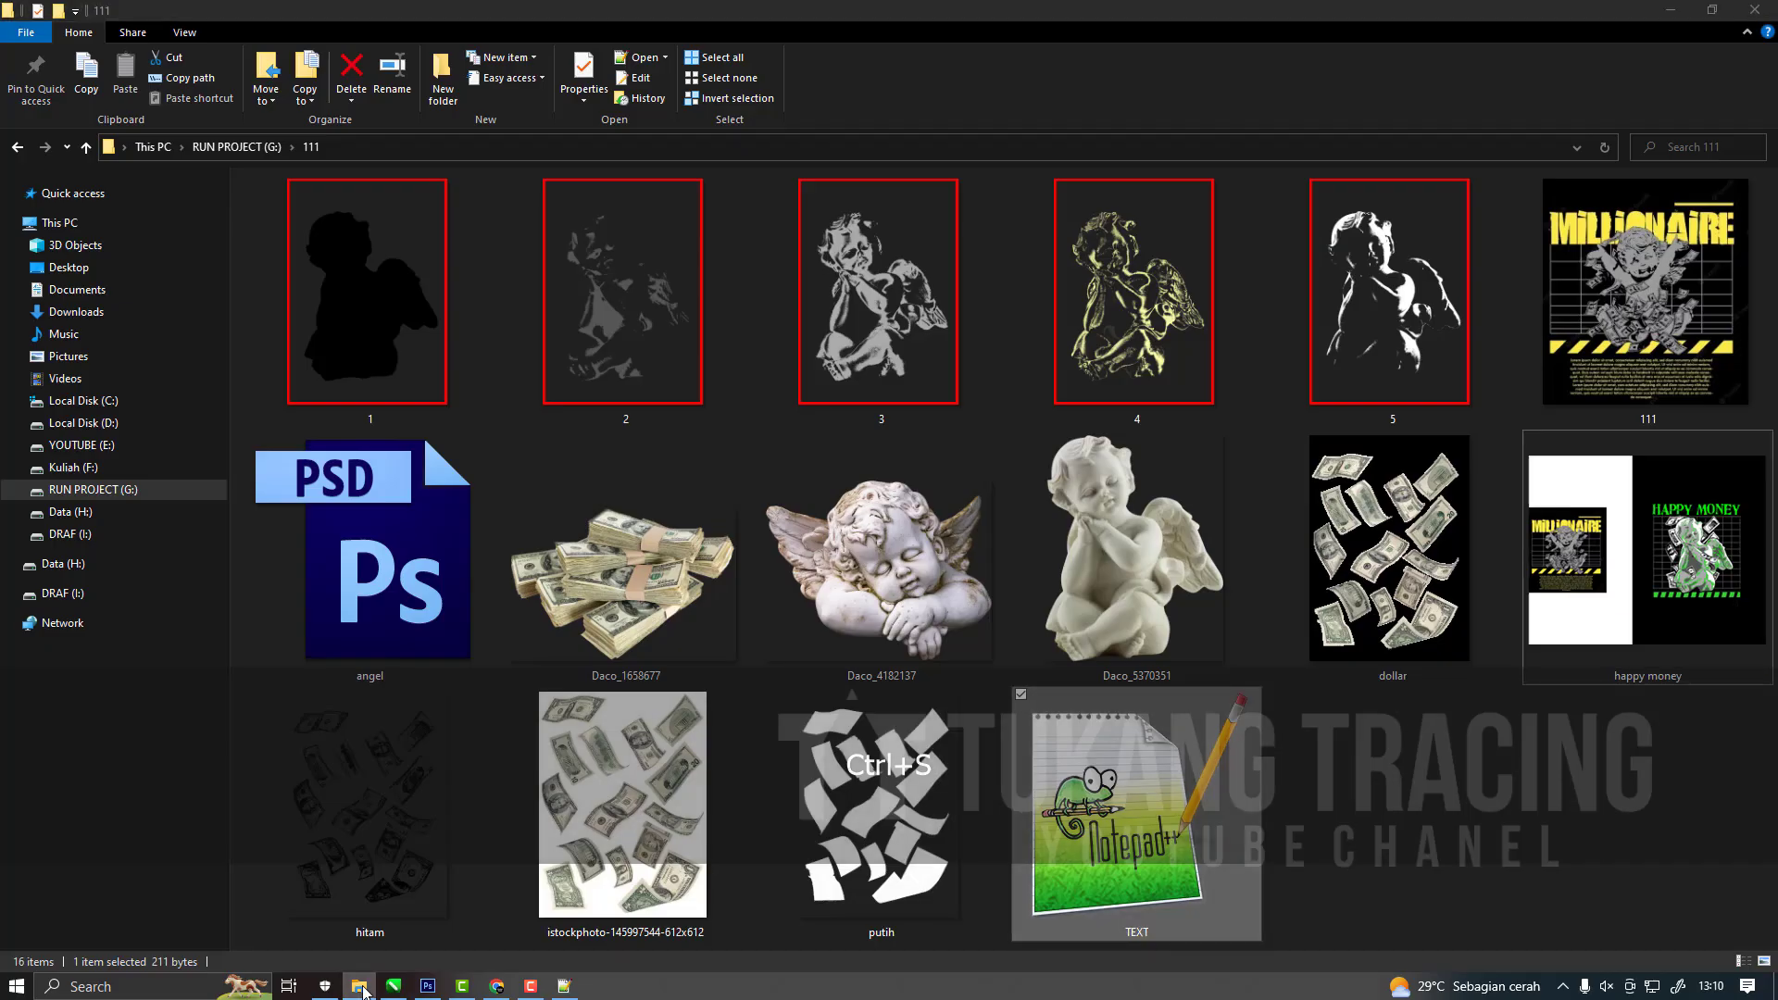
pyautogui.click(362, 987)
pyautogui.click(564, 987)
pyautogui.moveTo(682, 566); pyautogui.dragTo(495, 548)
pyautogui.hotkey('ctrl', 'c')
# Back in CorelDRAW, paste the "Everywhere the weak execrate the powerful" quote as a text object below the page.
pyautogui.click(284, 733)
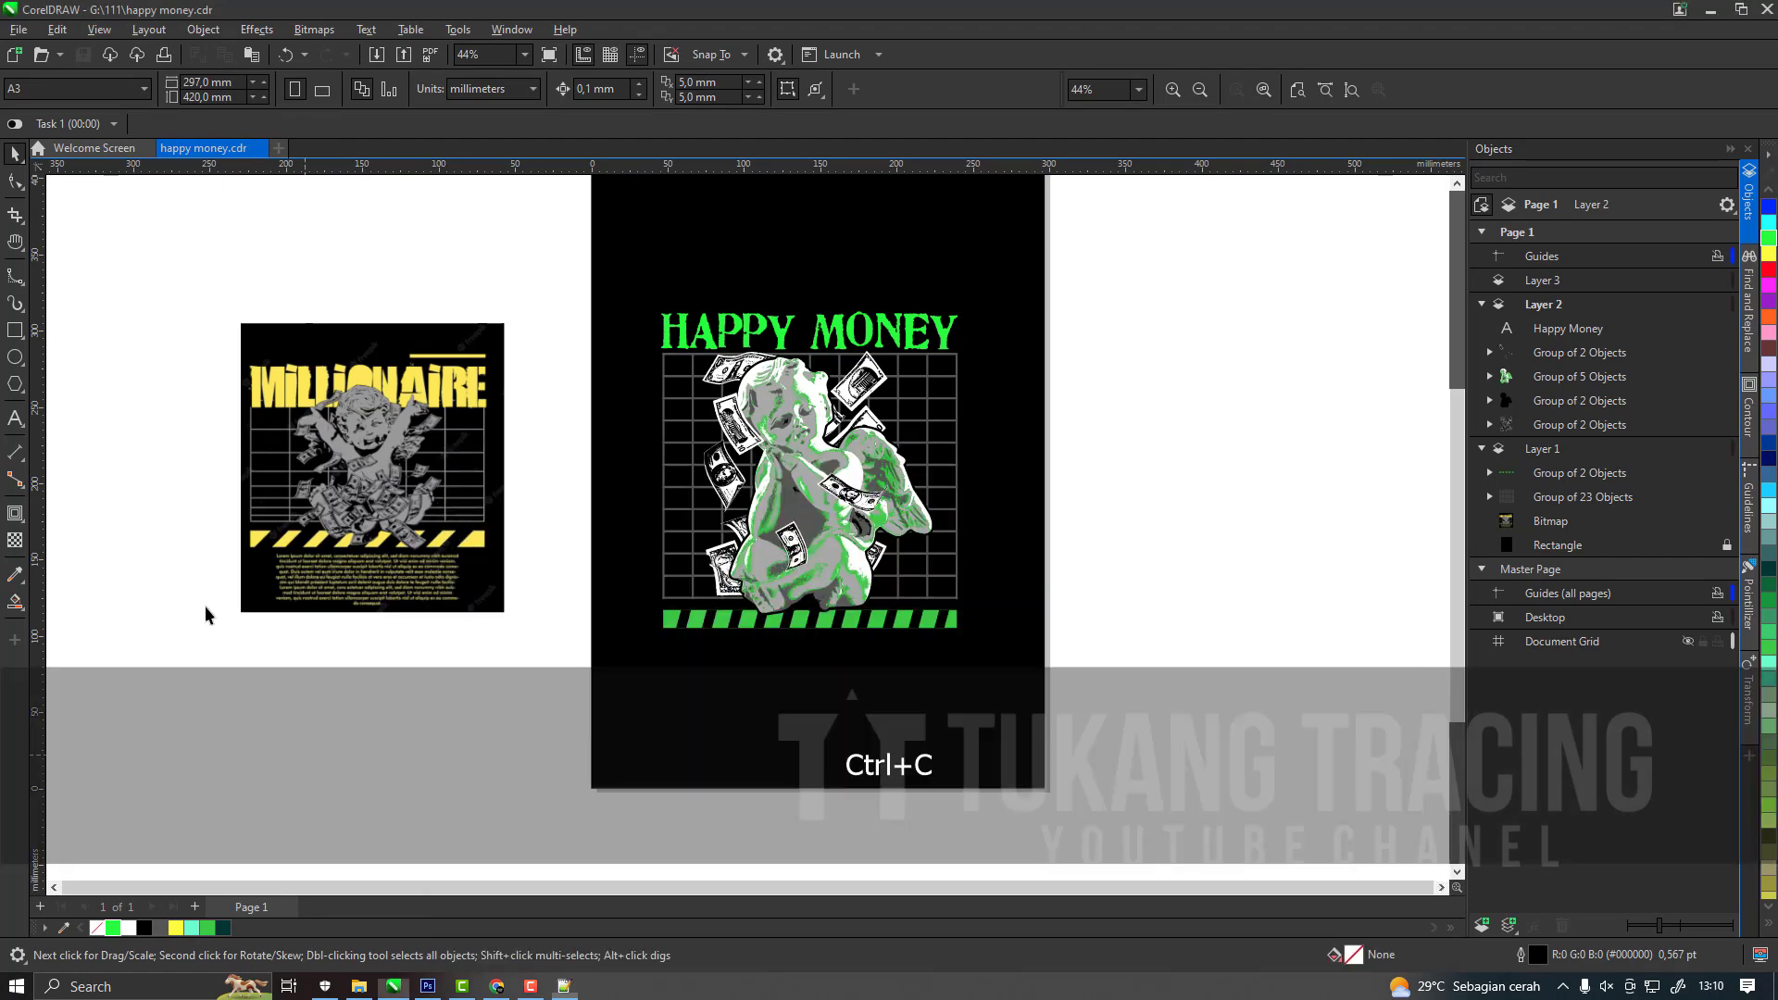
pyautogui.click(15, 418)
pyautogui.scroll(-3, 688, 389)
pyautogui.scroll(2, 729, 682)
pyautogui.click(701, 696)
pyautogui.hotkey('ctrl', 'v')
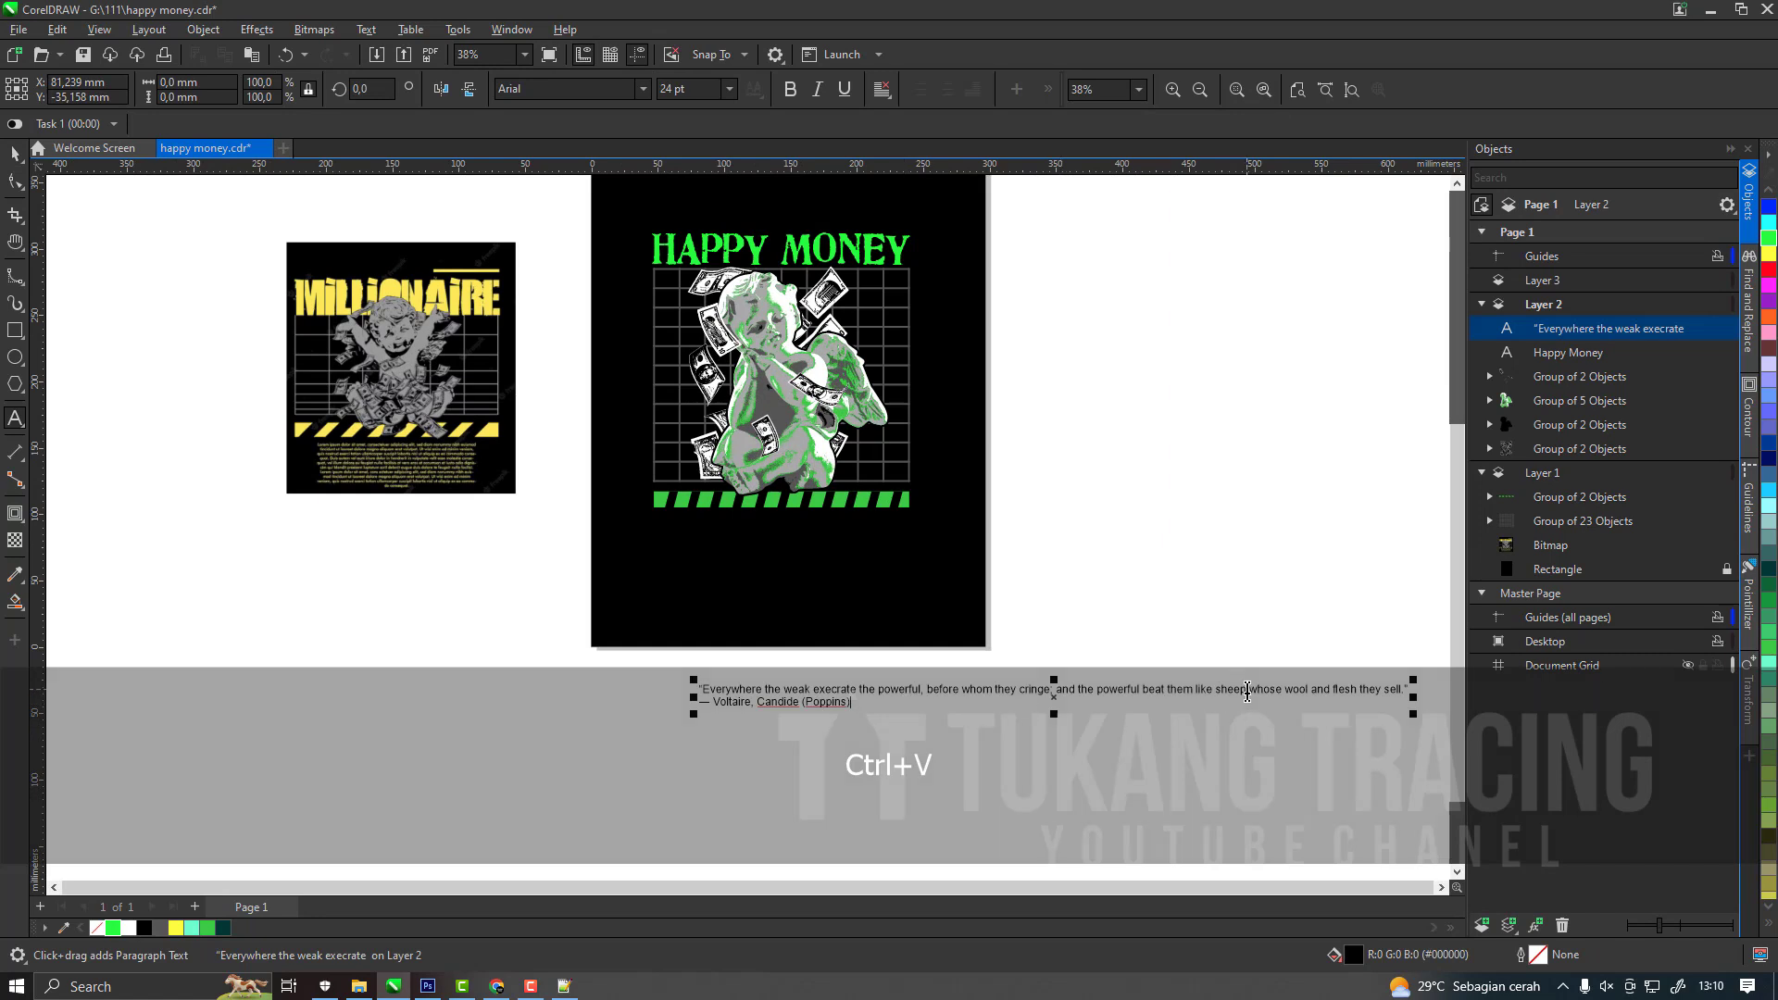
# Remove the semicolon after "cringe" and break the quote onto a new line there.
pyautogui.press('Down')
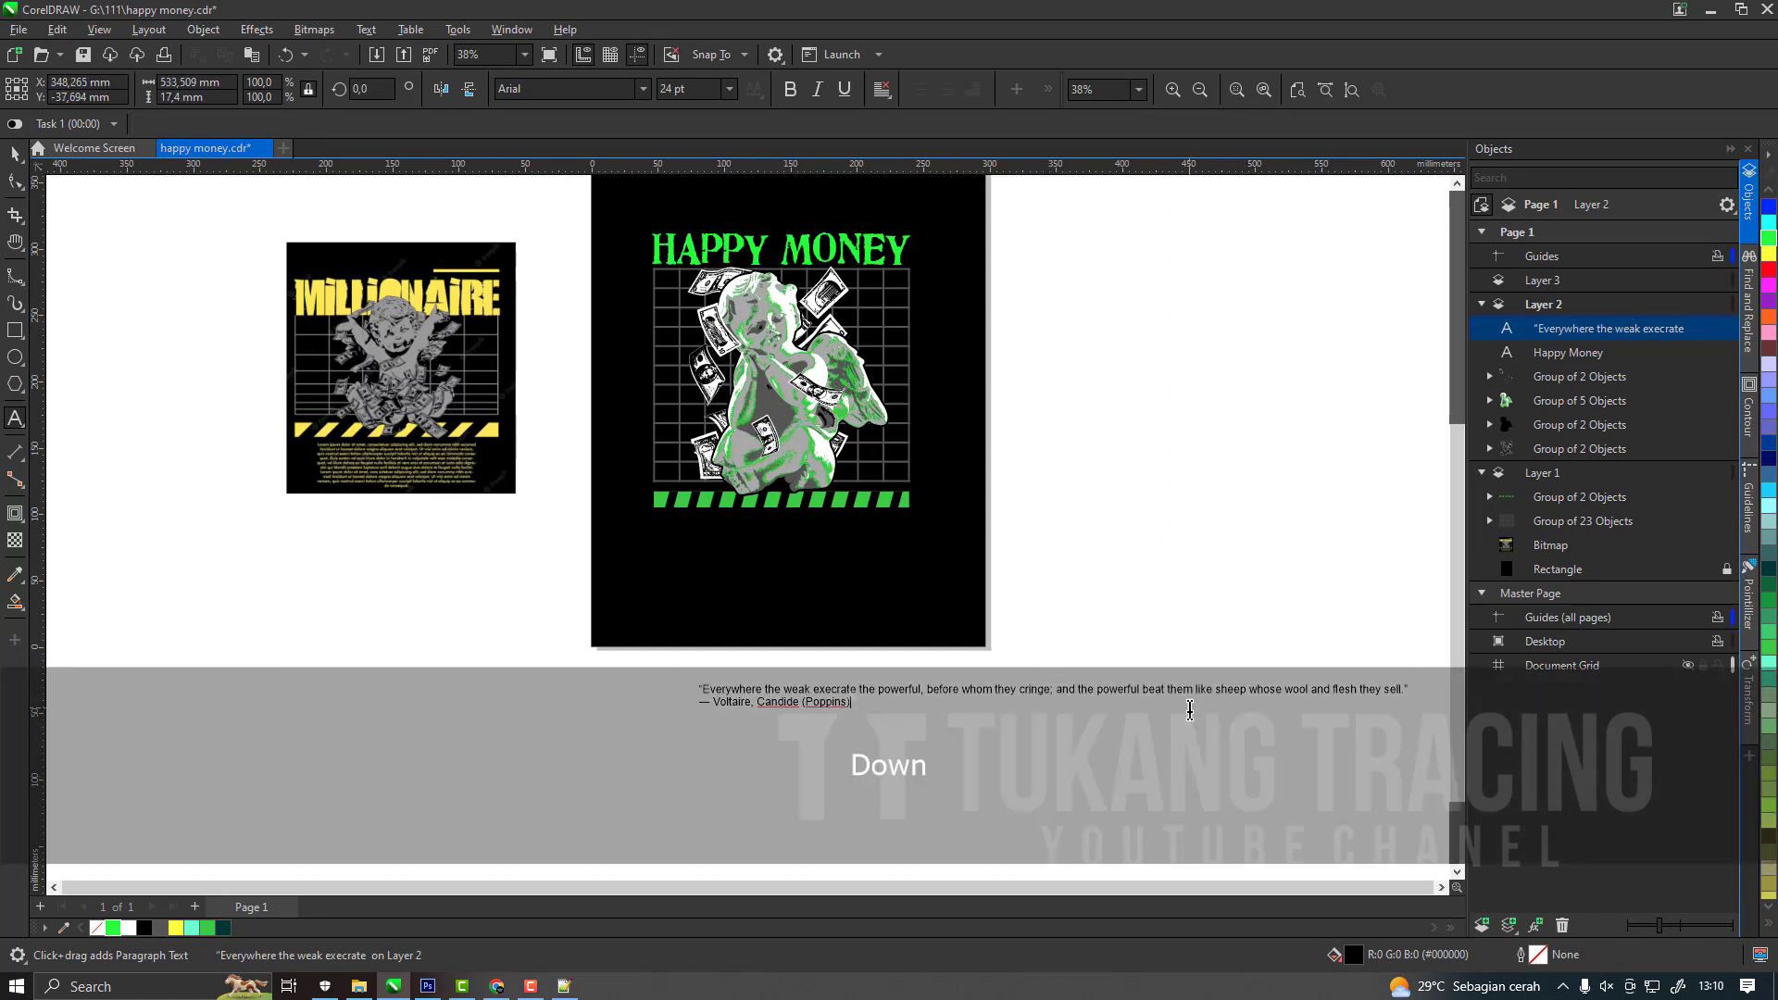
pyautogui.click(1074, 703)
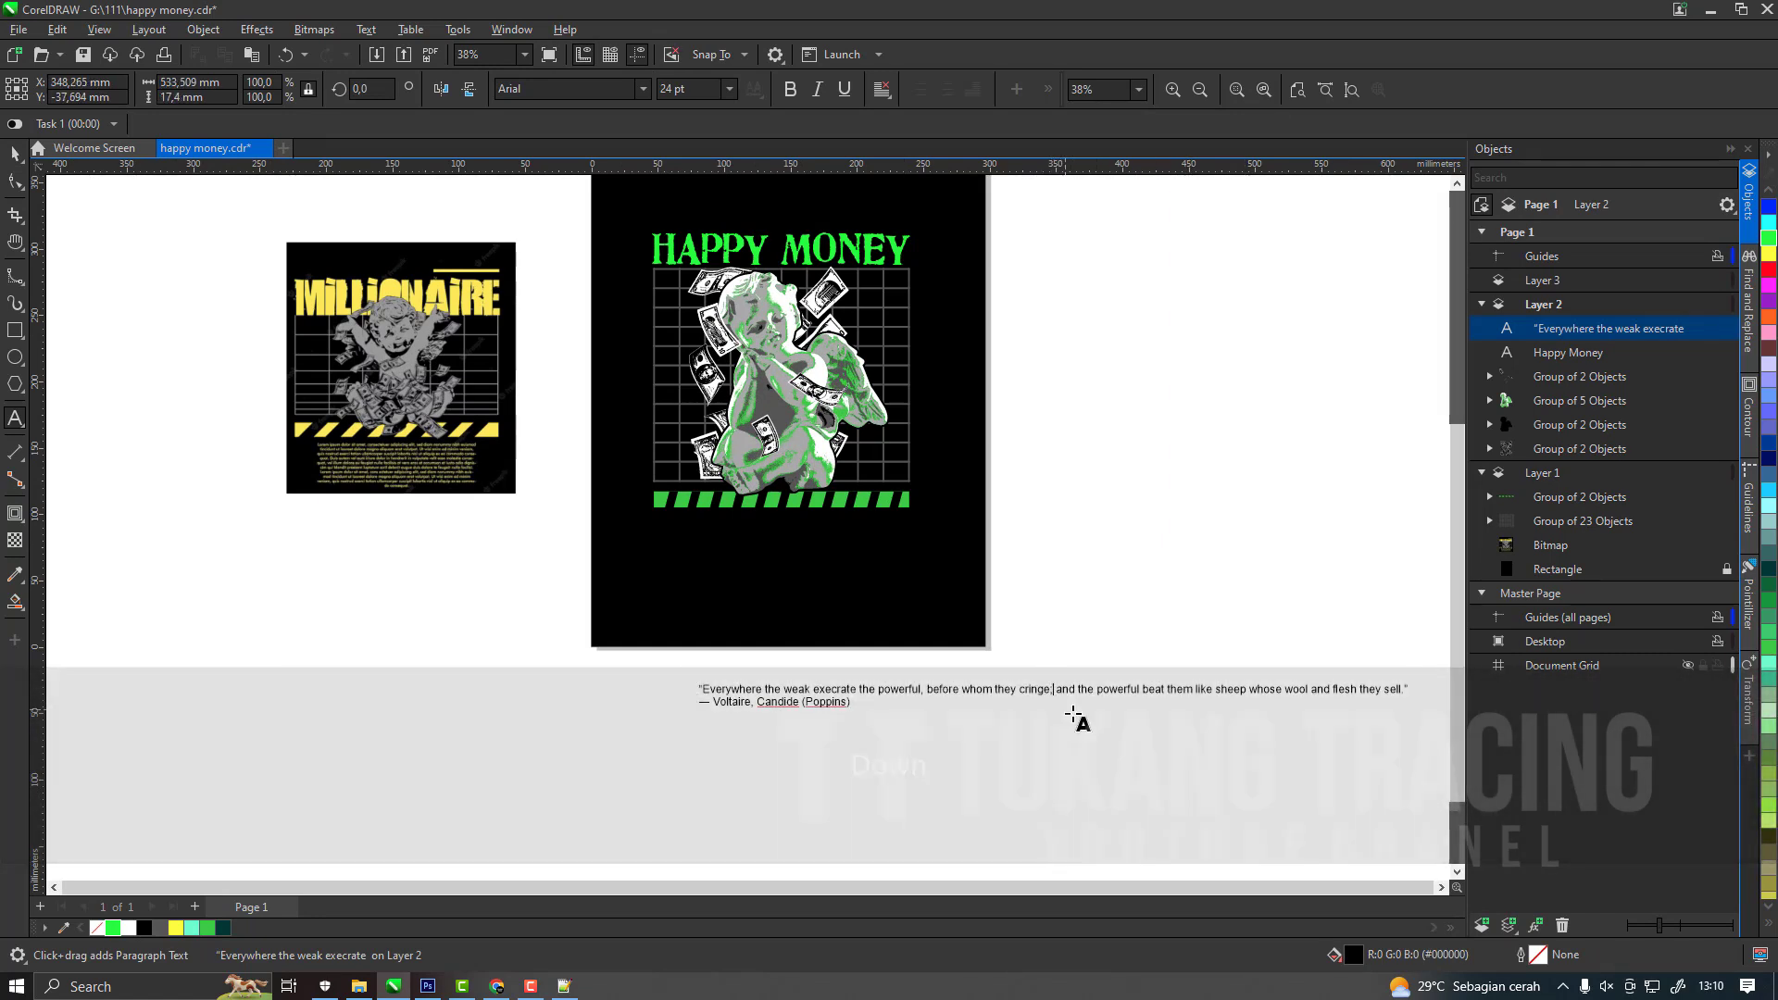
pyautogui.press('BackSpace')
pyautogui.press('BackSpace')
pyautogui.press('BackSpace')
pyautogui.press('Return')
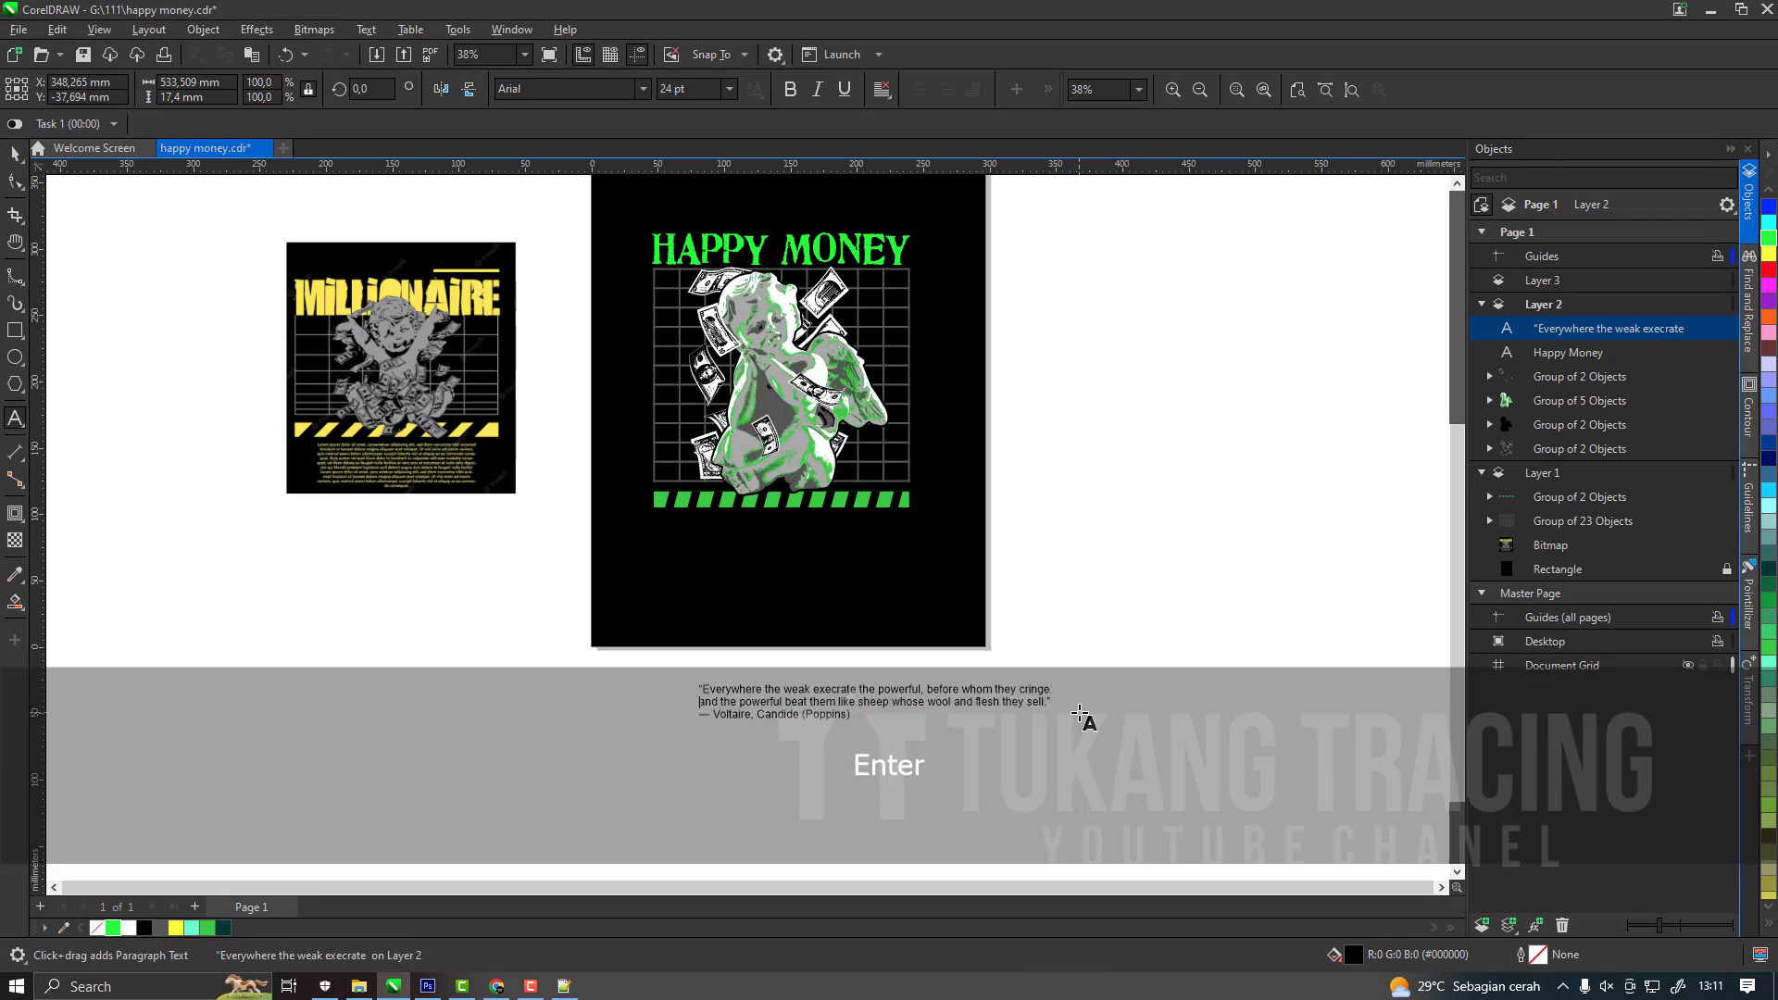
# Delete the "(Poppins)" font note from the end of the attribution line.
pyautogui.scroll(1, 859, 720)
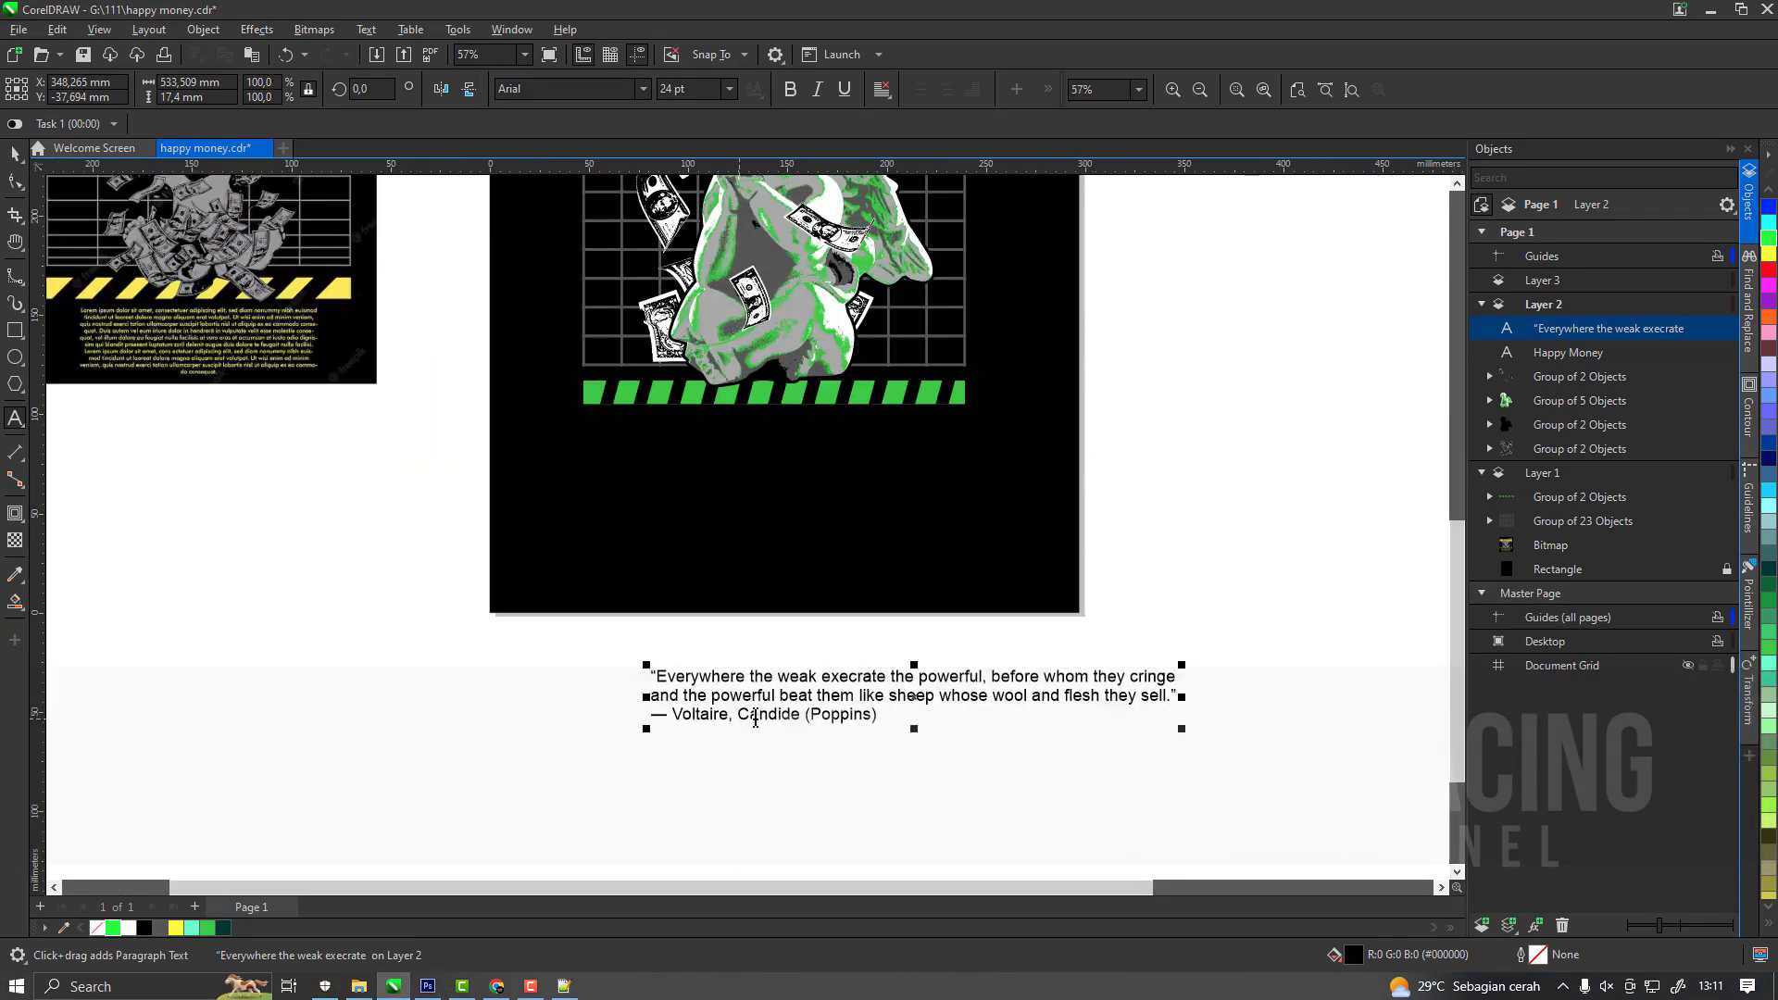
pyautogui.moveTo(1045, 732); pyautogui.dragTo(1046, 732)
pyautogui.moveTo(878, 717); pyautogui.dragTo(802, 716)
pyautogui.press('BackSpace')
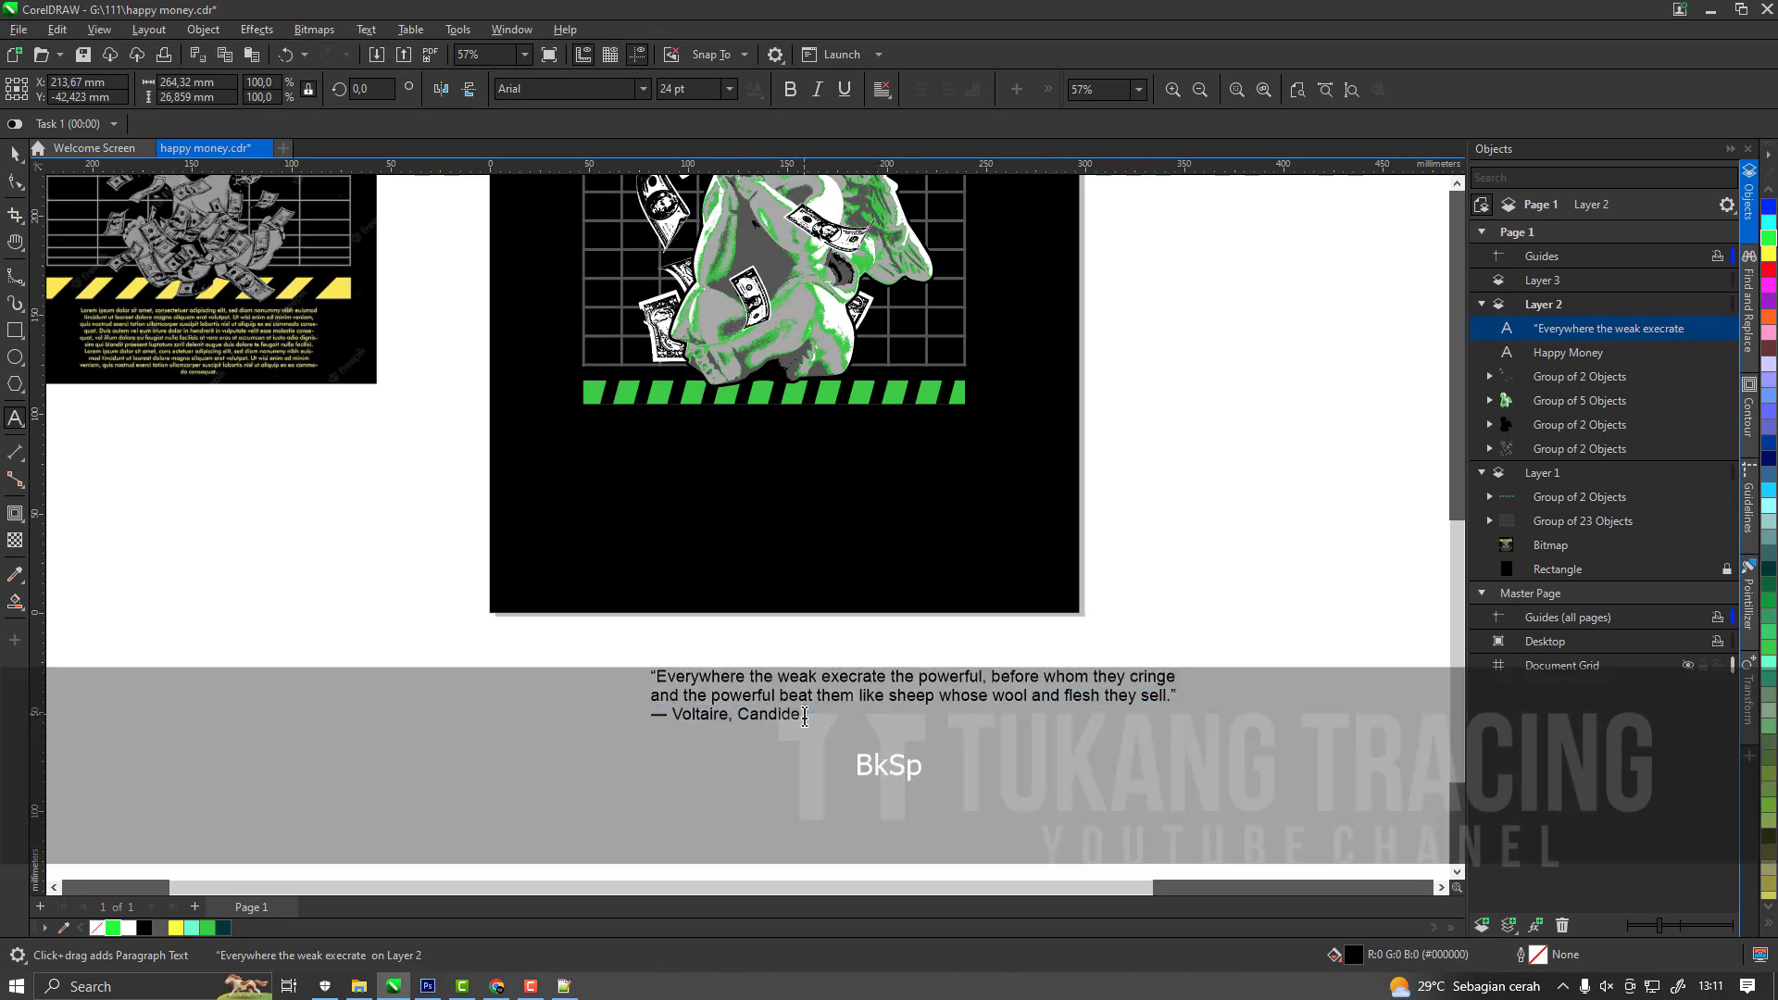
# Set the font of the whole quote text to Poppins.
pyautogui.click(14, 154)
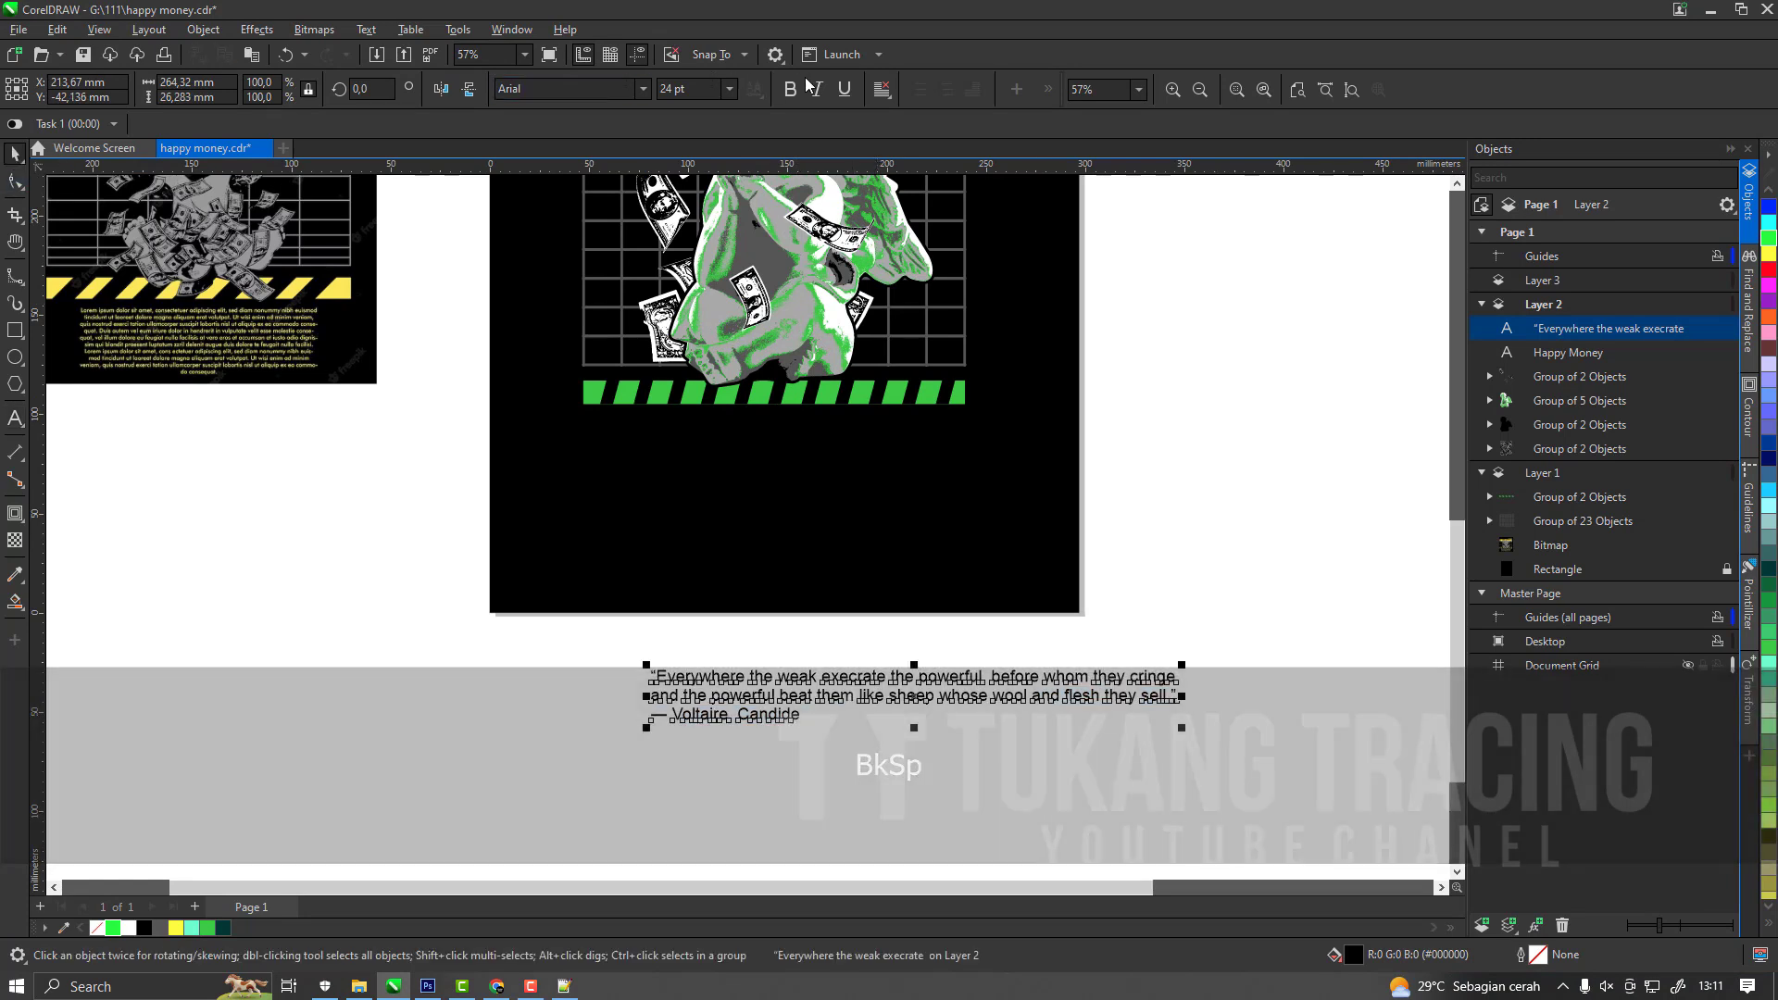
pyautogui.click(601, 88)
pyautogui.write('Po')
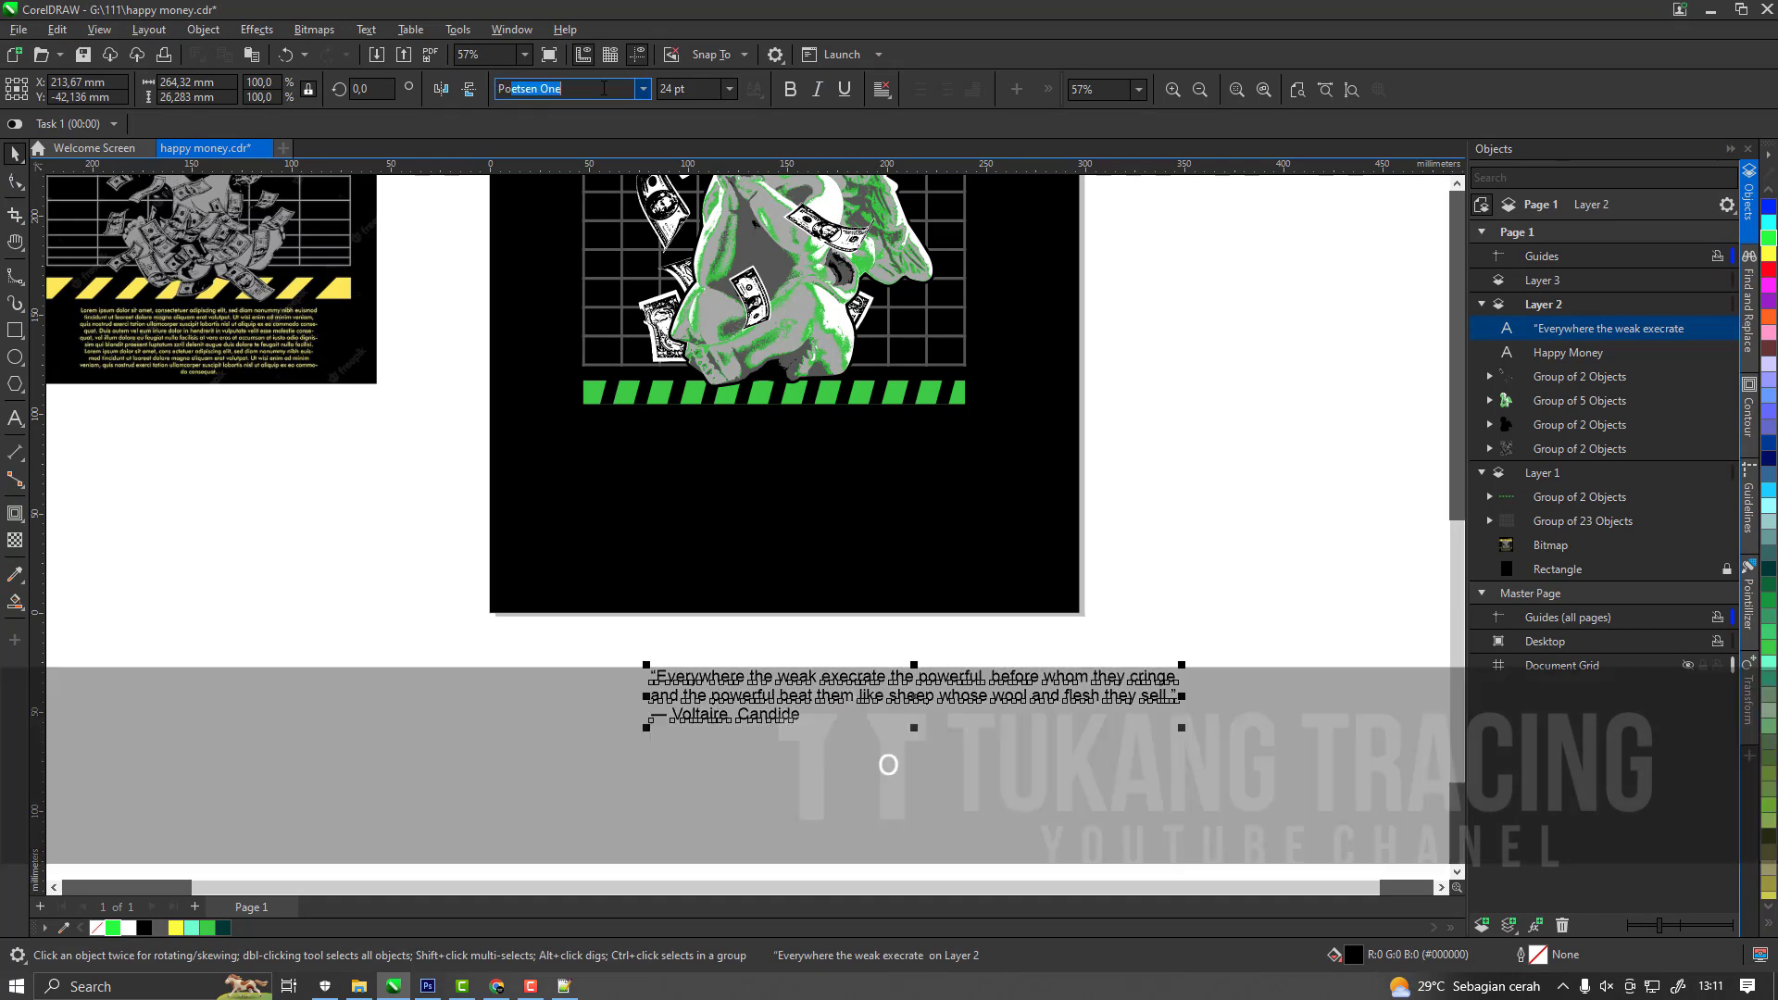
pyautogui.press('BackSpace')
pyautogui.write('ppins')
pyautogui.press('Return')
# Tighten the line spacing of the quote and centre-align its lines.
pyautogui.click(13, 184)
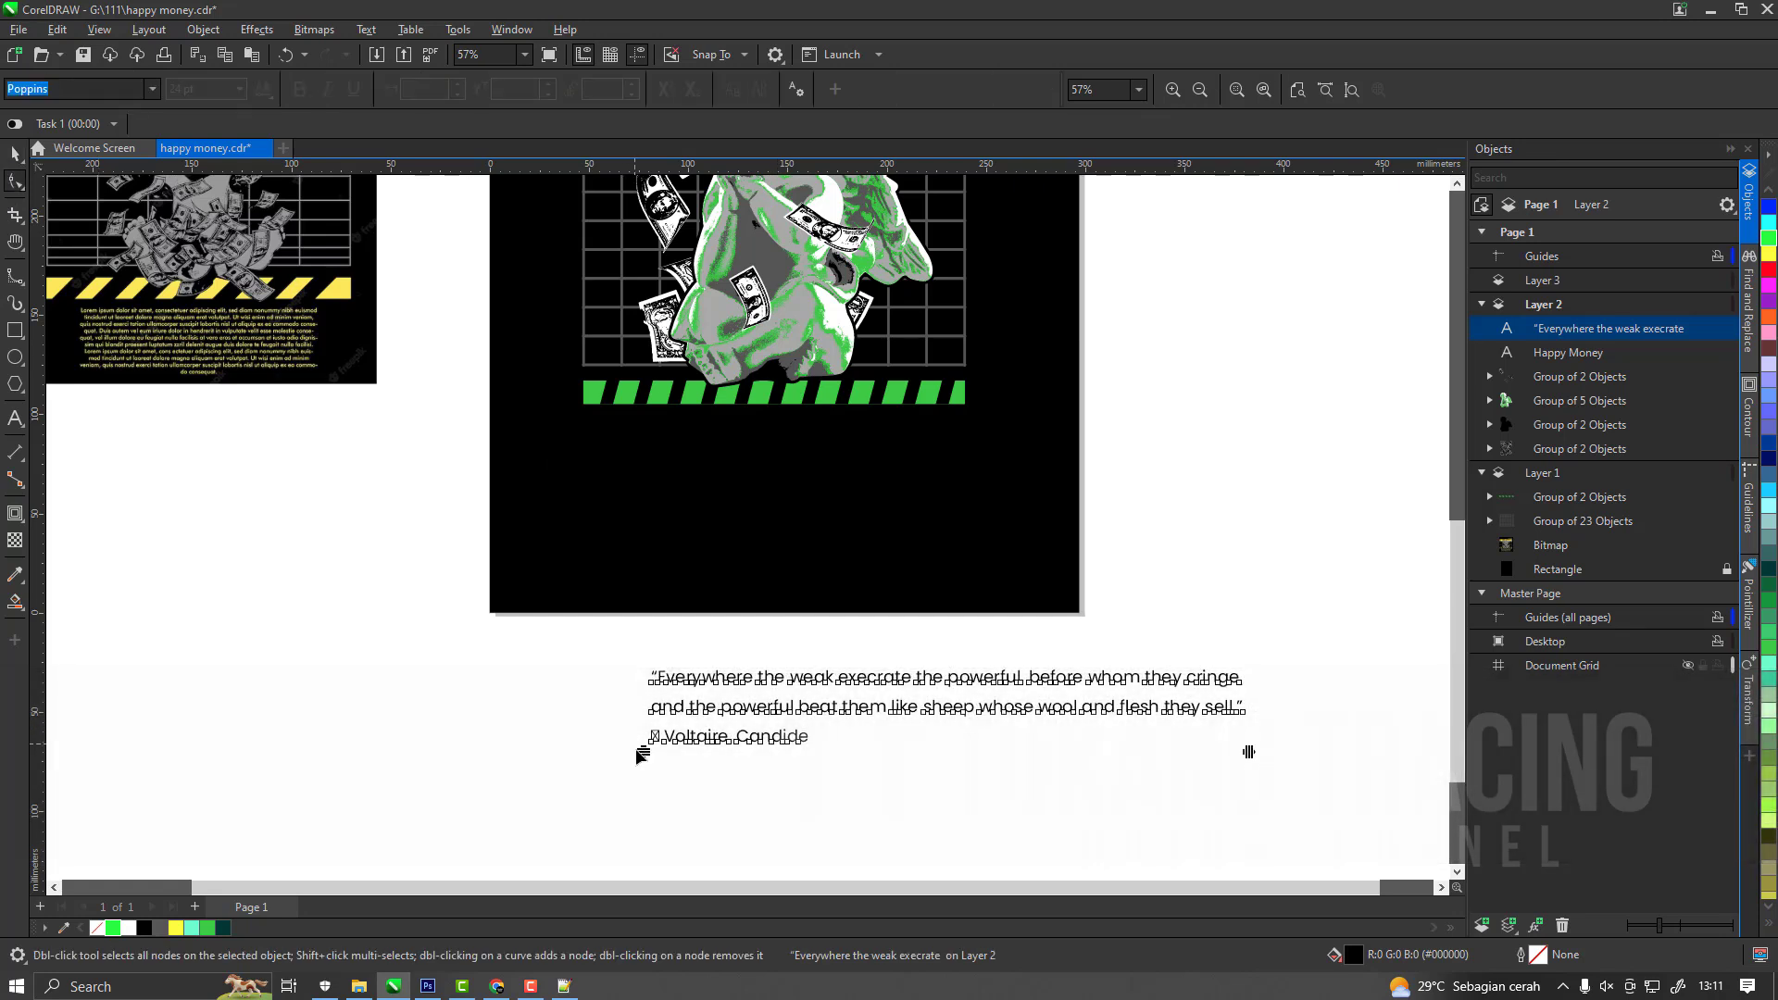
pyautogui.press('space')
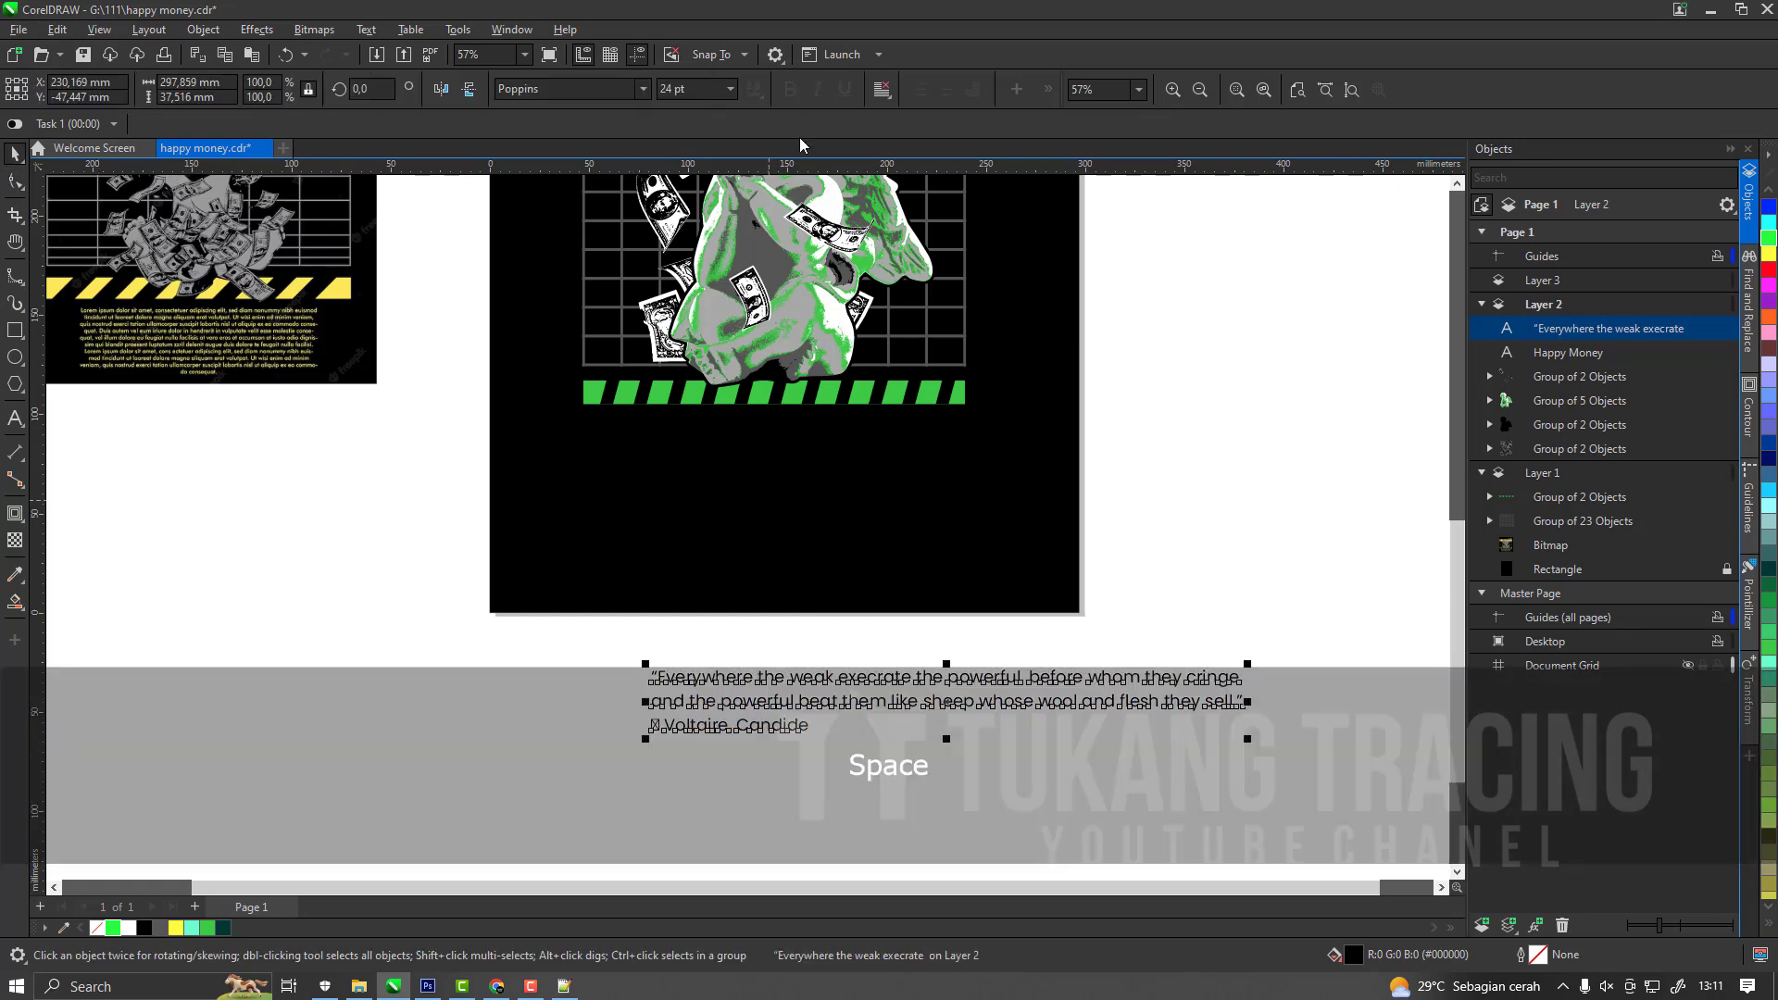
pyautogui.click(877, 98)
pyautogui.click(919, 156)
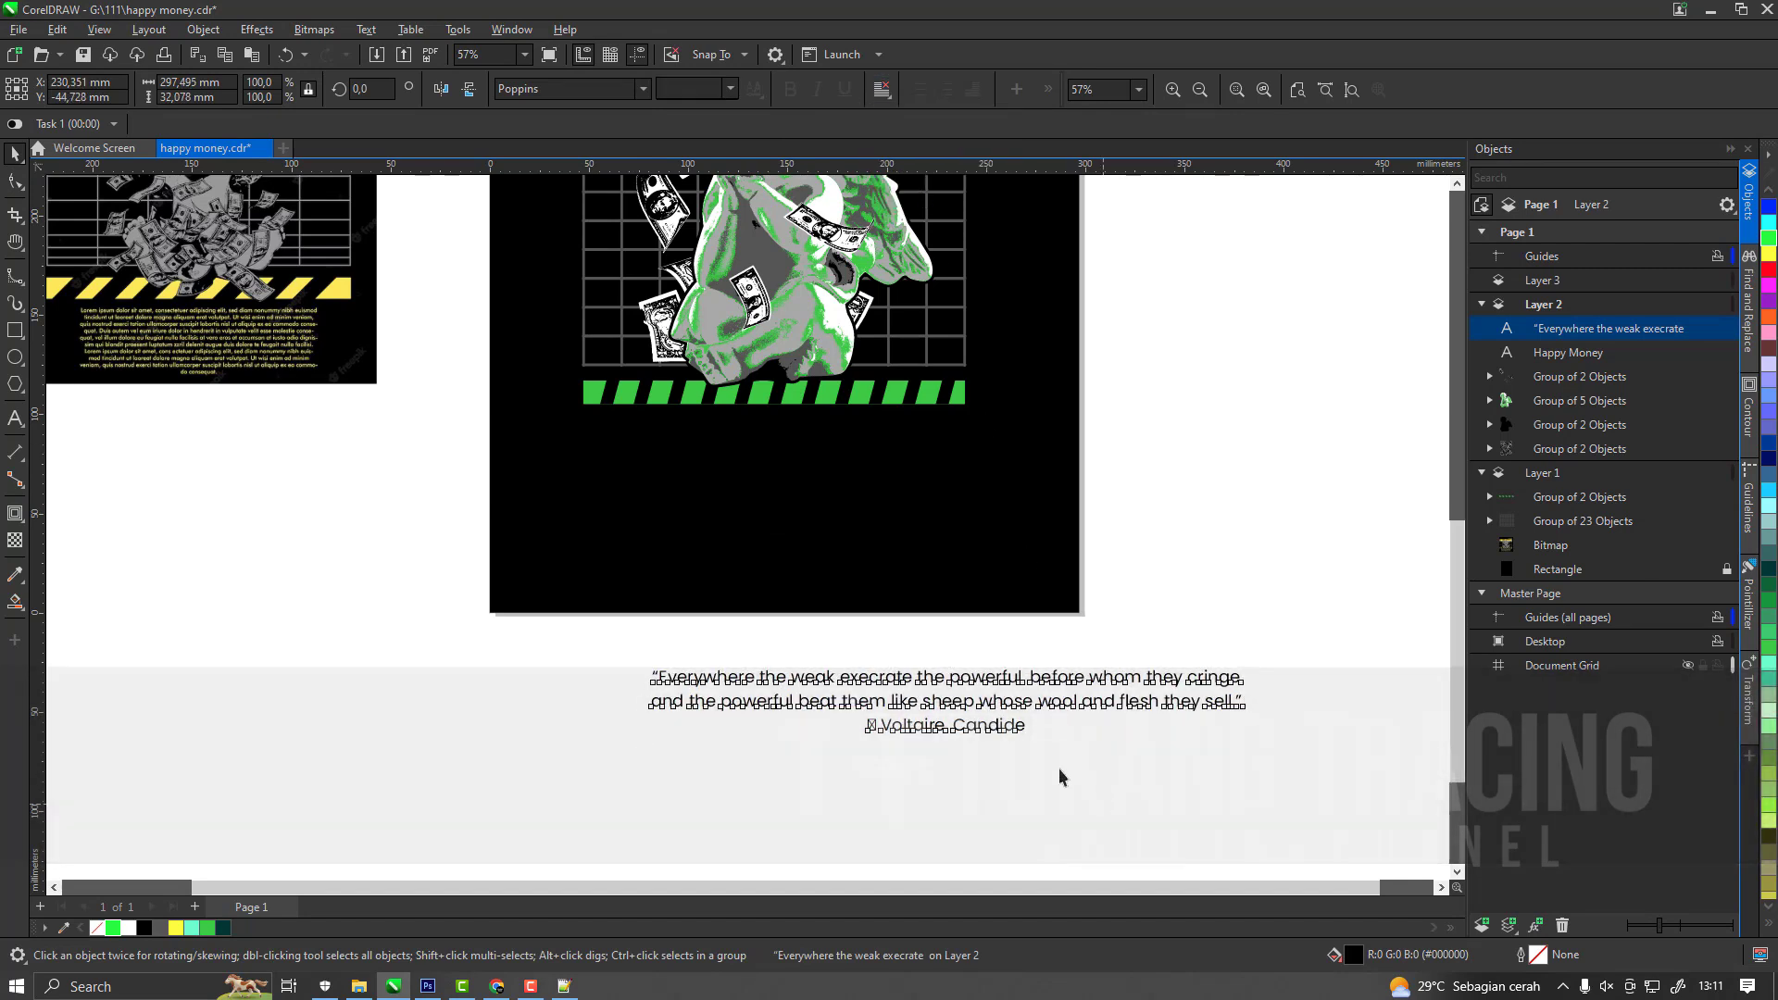
# Delete the broken dash character before "Voltaire, Candide" and make that attribution line bold.
pyautogui.doubleClick(965, 733)
pyautogui.moveTo(882, 729); pyautogui.dragTo(825, 725)
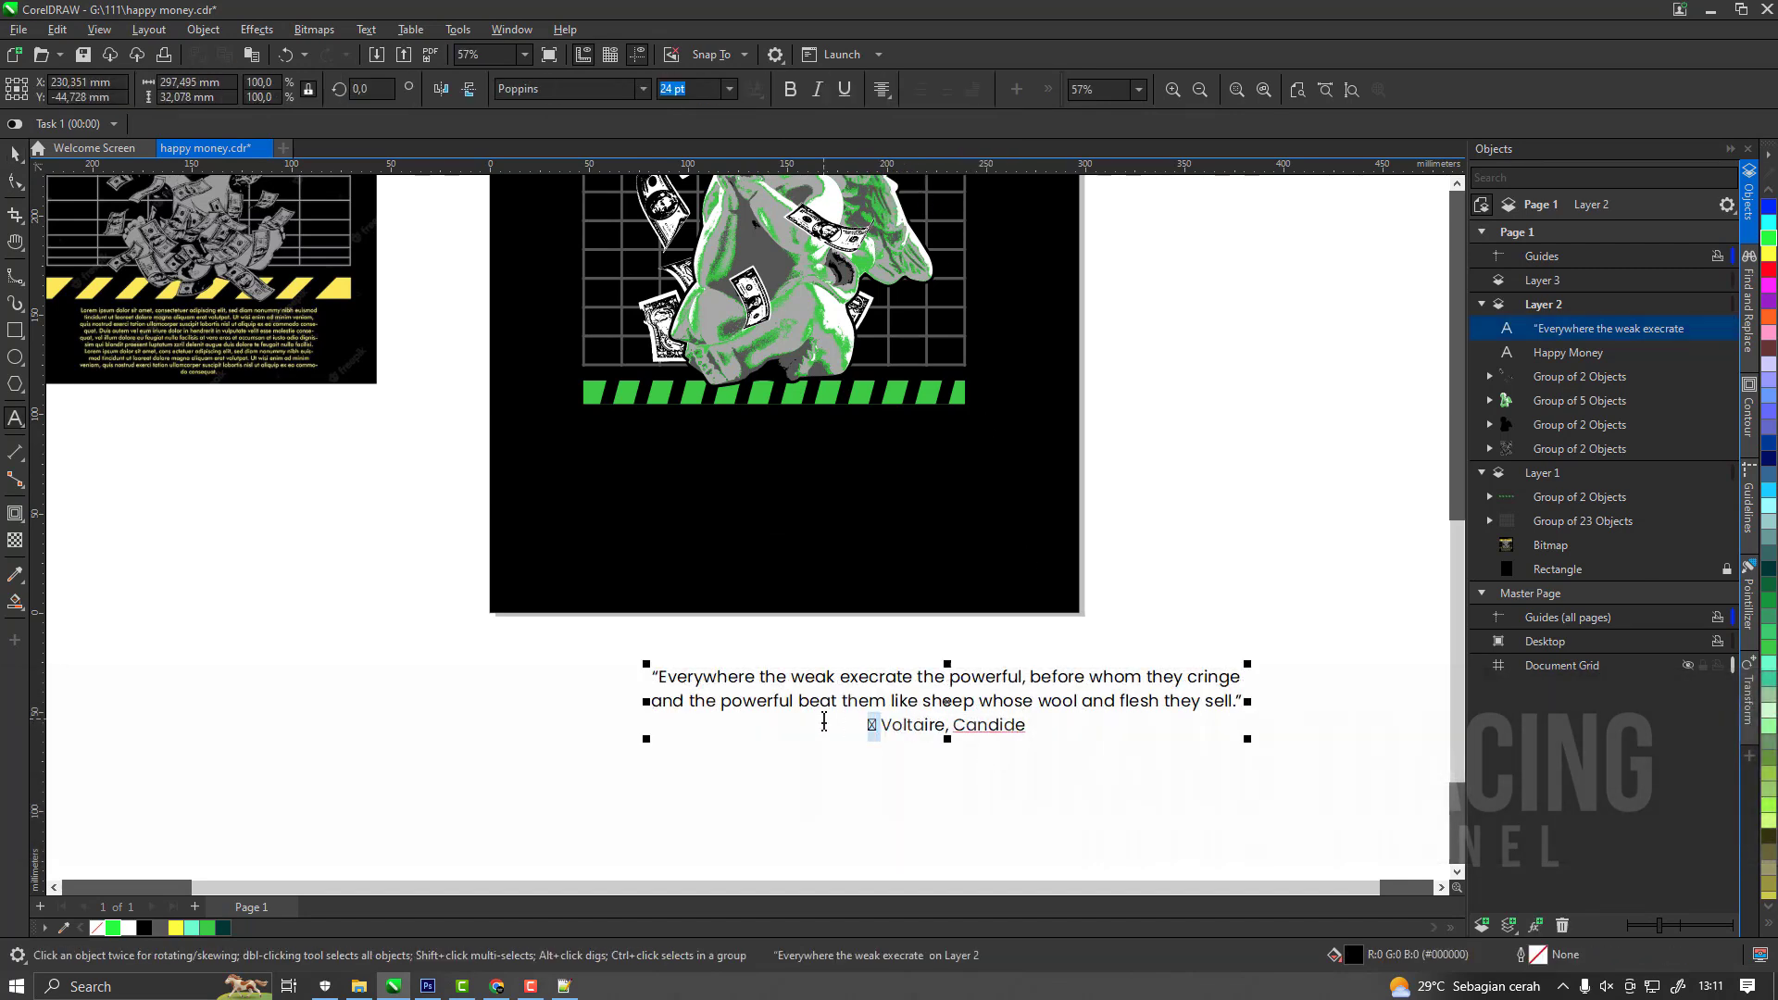
pyautogui.press('BackSpace')
pyautogui.moveTo(1026, 727); pyautogui.dragTo(861, 736)
pyautogui.click(792, 89)
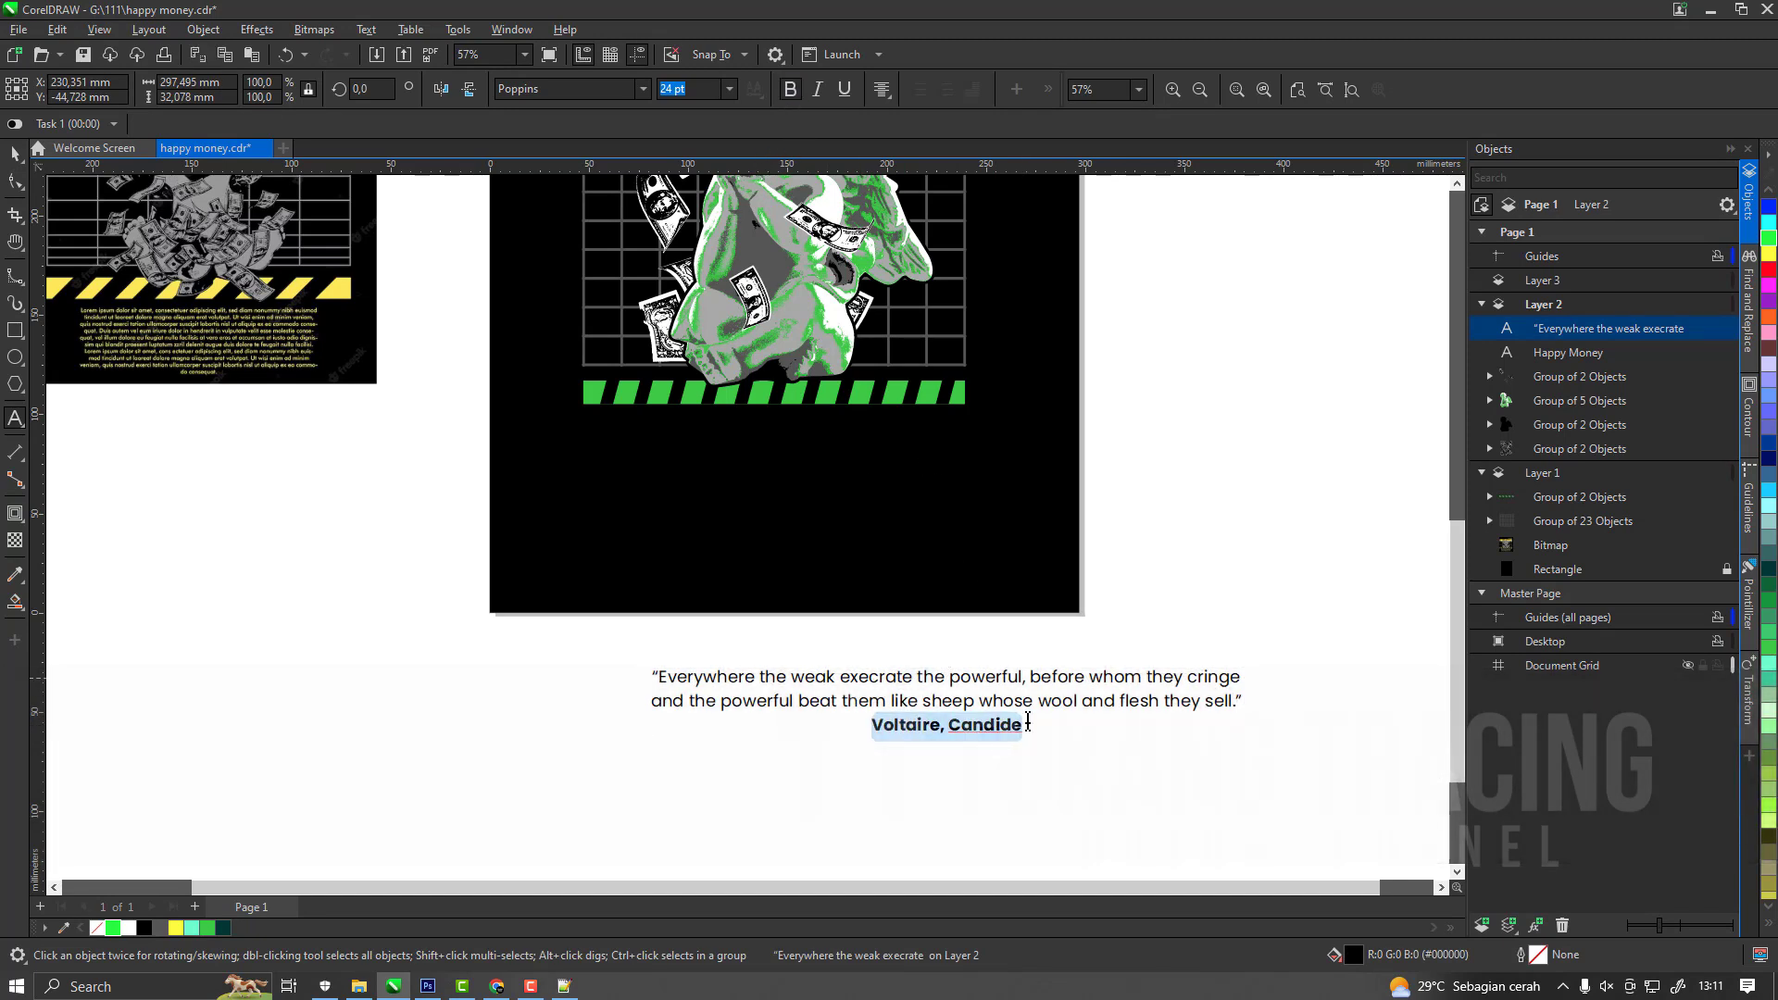
# Move the quote onto the page beneath the green stripes, fill it white and scale it down to roughly the grid's width.
pyautogui.click(15, 180)
pyautogui.moveTo(1003, 710); pyautogui.dragTo(839, 466)
pyautogui.click(126, 924)
pyautogui.scroll(-1, 1017, 545)
pyautogui.scroll(1, 916, 398)
pyautogui.moveTo(1100, 516); pyautogui.dragTo(907, 452)
# Examine the layout of the heading, cherub, grid, stripes and quote on the page.
pyautogui.scroll(-1, 1041, 618)
pyautogui.press('h')
pyautogui.press('g')
pyautogui.click(914, 462)
pyautogui.press('space')
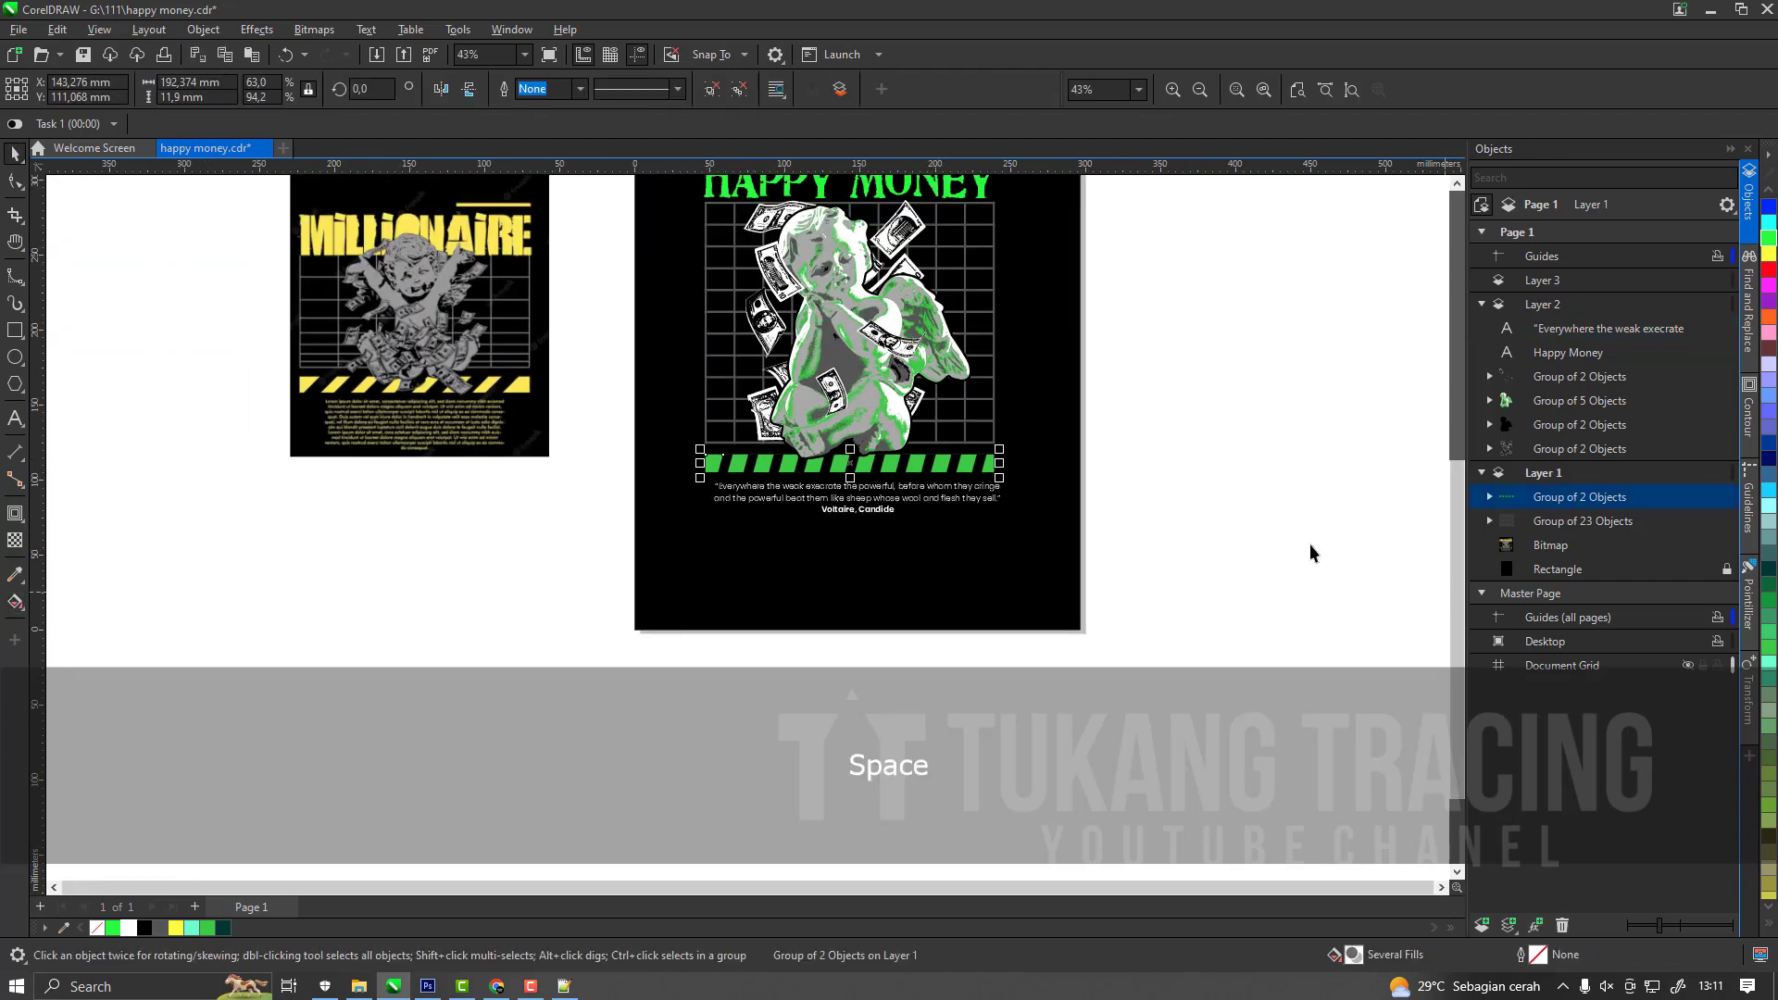
pyautogui.press('h')
pyautogui.moveTo(958, 396); pyautogui.dragTo(903, 620)
pyautogui.scroll(2, 903, 619)
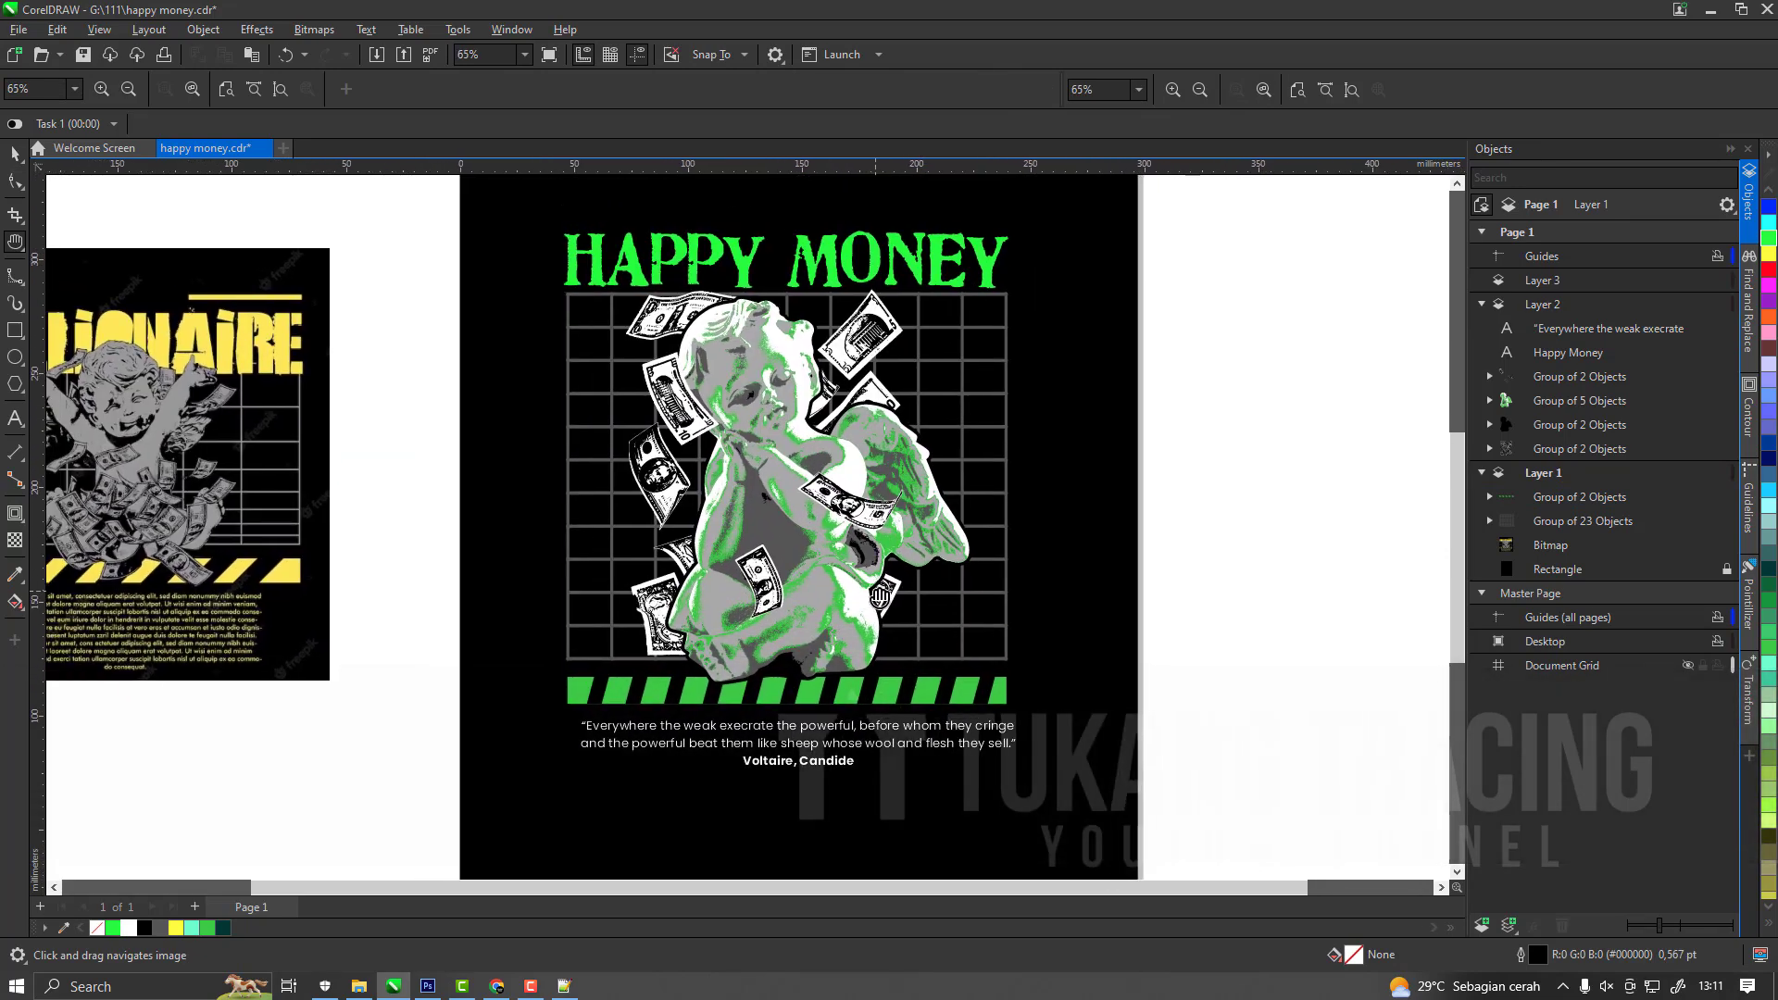
pyautogui.scroll(1, 769, 450)
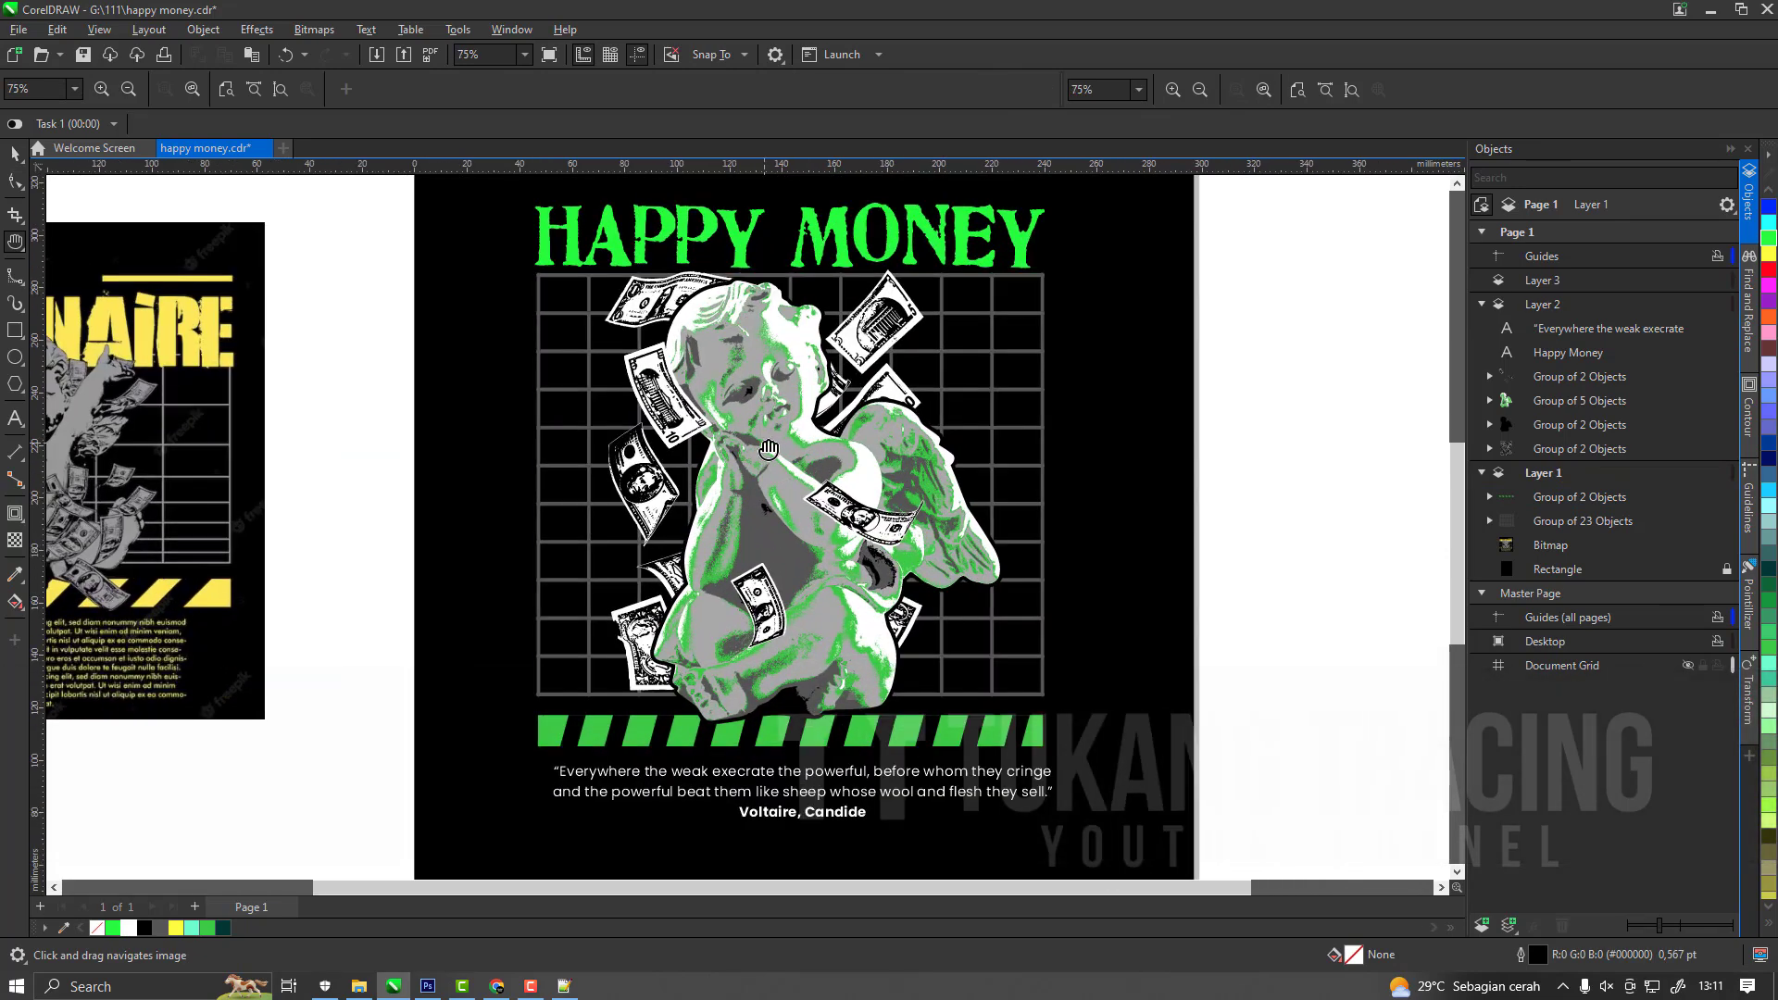
pyautogui.scroll(-1, 769, 449)
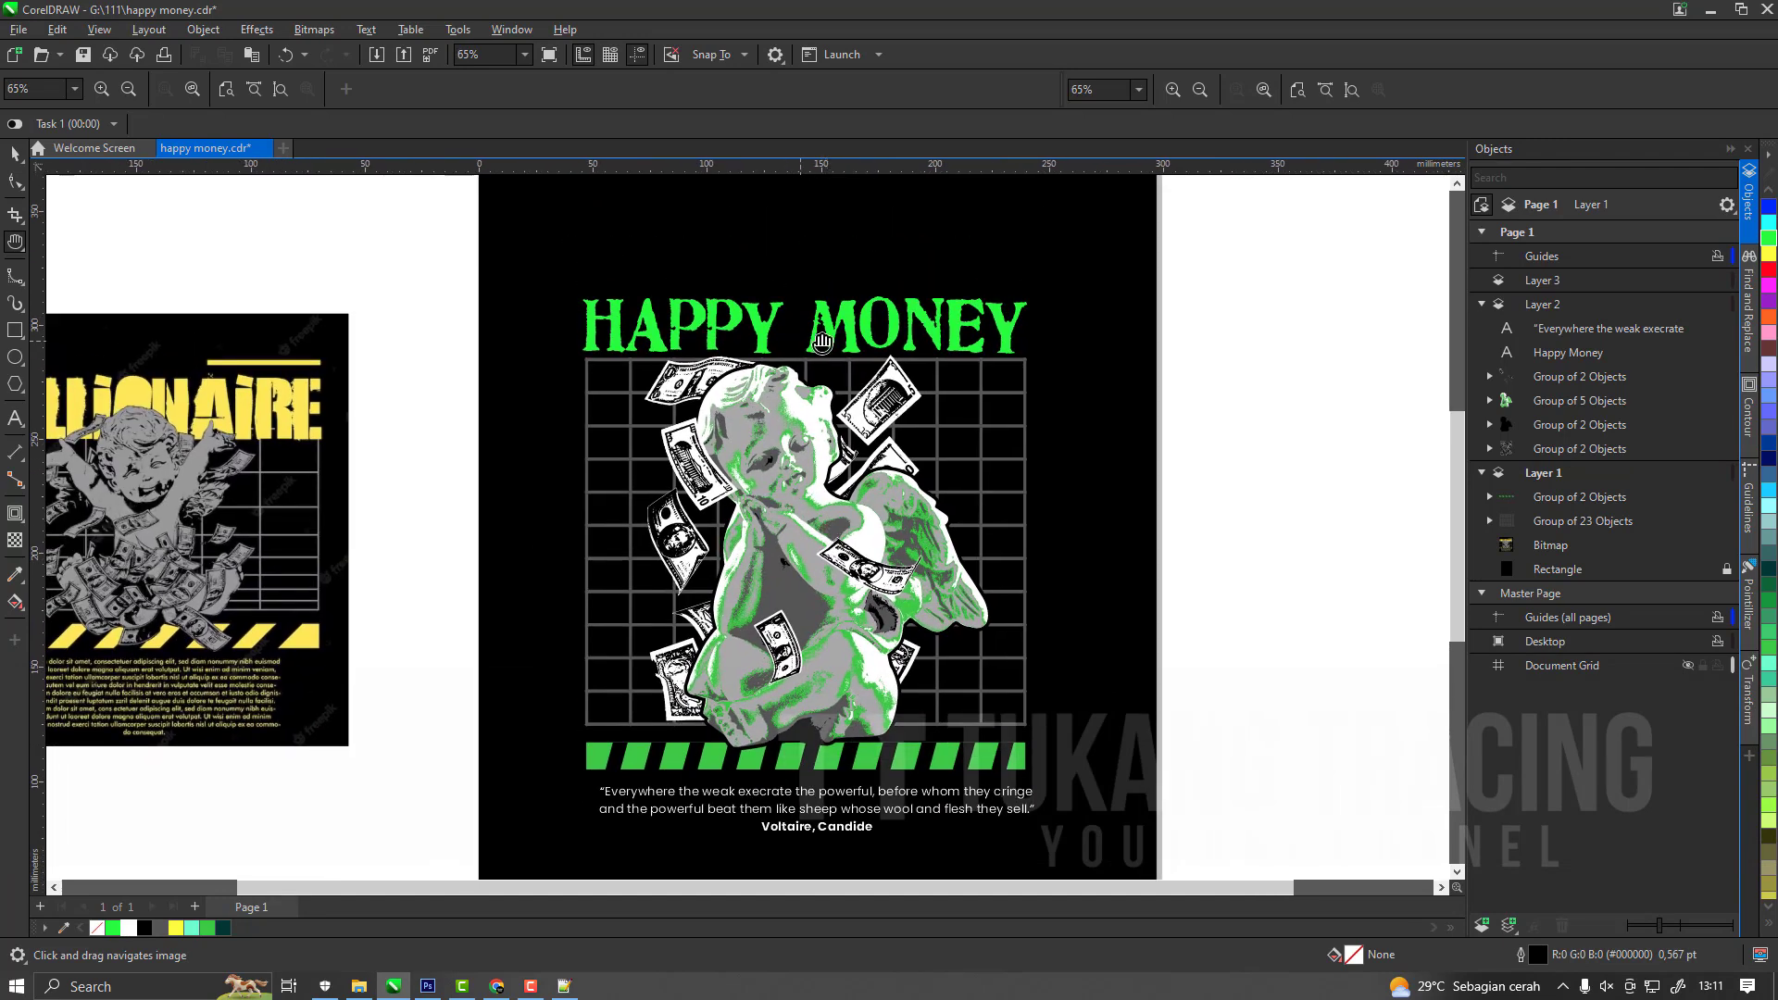
# Align the "Happy Money" heading and the grid on their horizontal centres.
pyautogui.press('space')
pyautogui.click(828, 333)
pyautogui.press('shift')
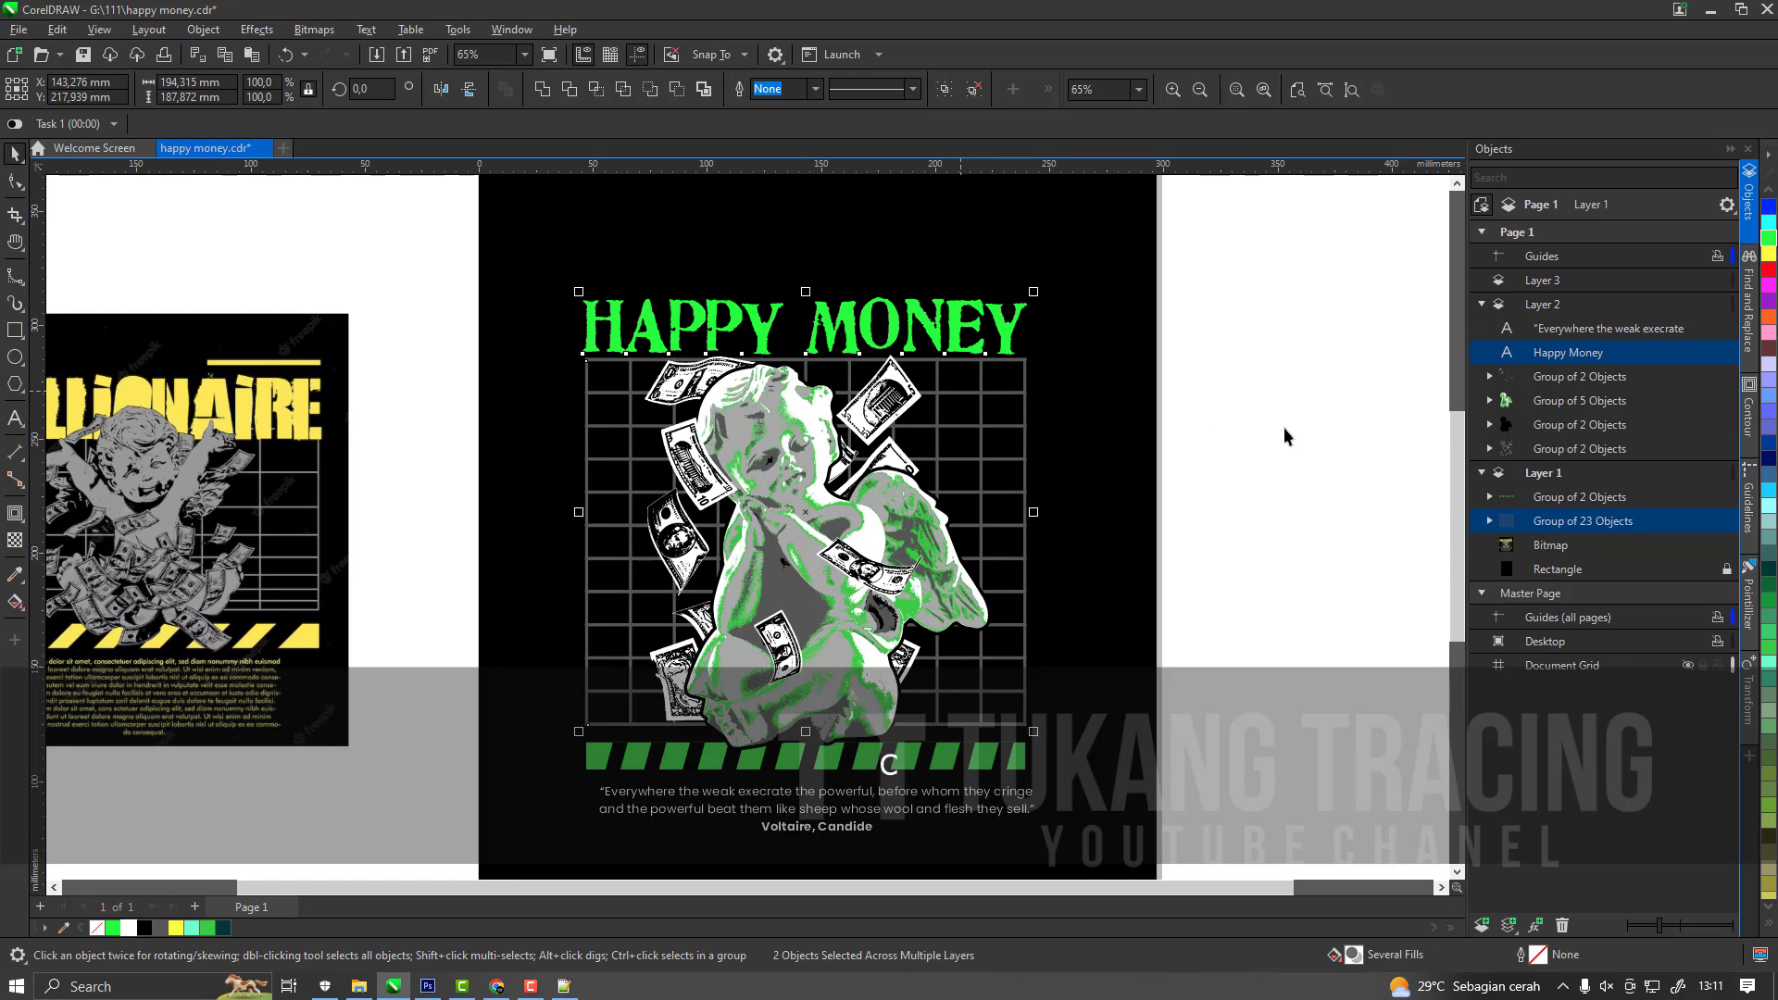
pyautogui.keyDown('shift'); pyautogui.click(987, 600); pyautogui.keyUp('shift')
pyautogui.click(969, 701)
pyautogui.press('h')
pyautogui.moveTo(968, 701); pyautogui.dragTo(957, 654)
pyautogui.scroll(-1, 838, 539)
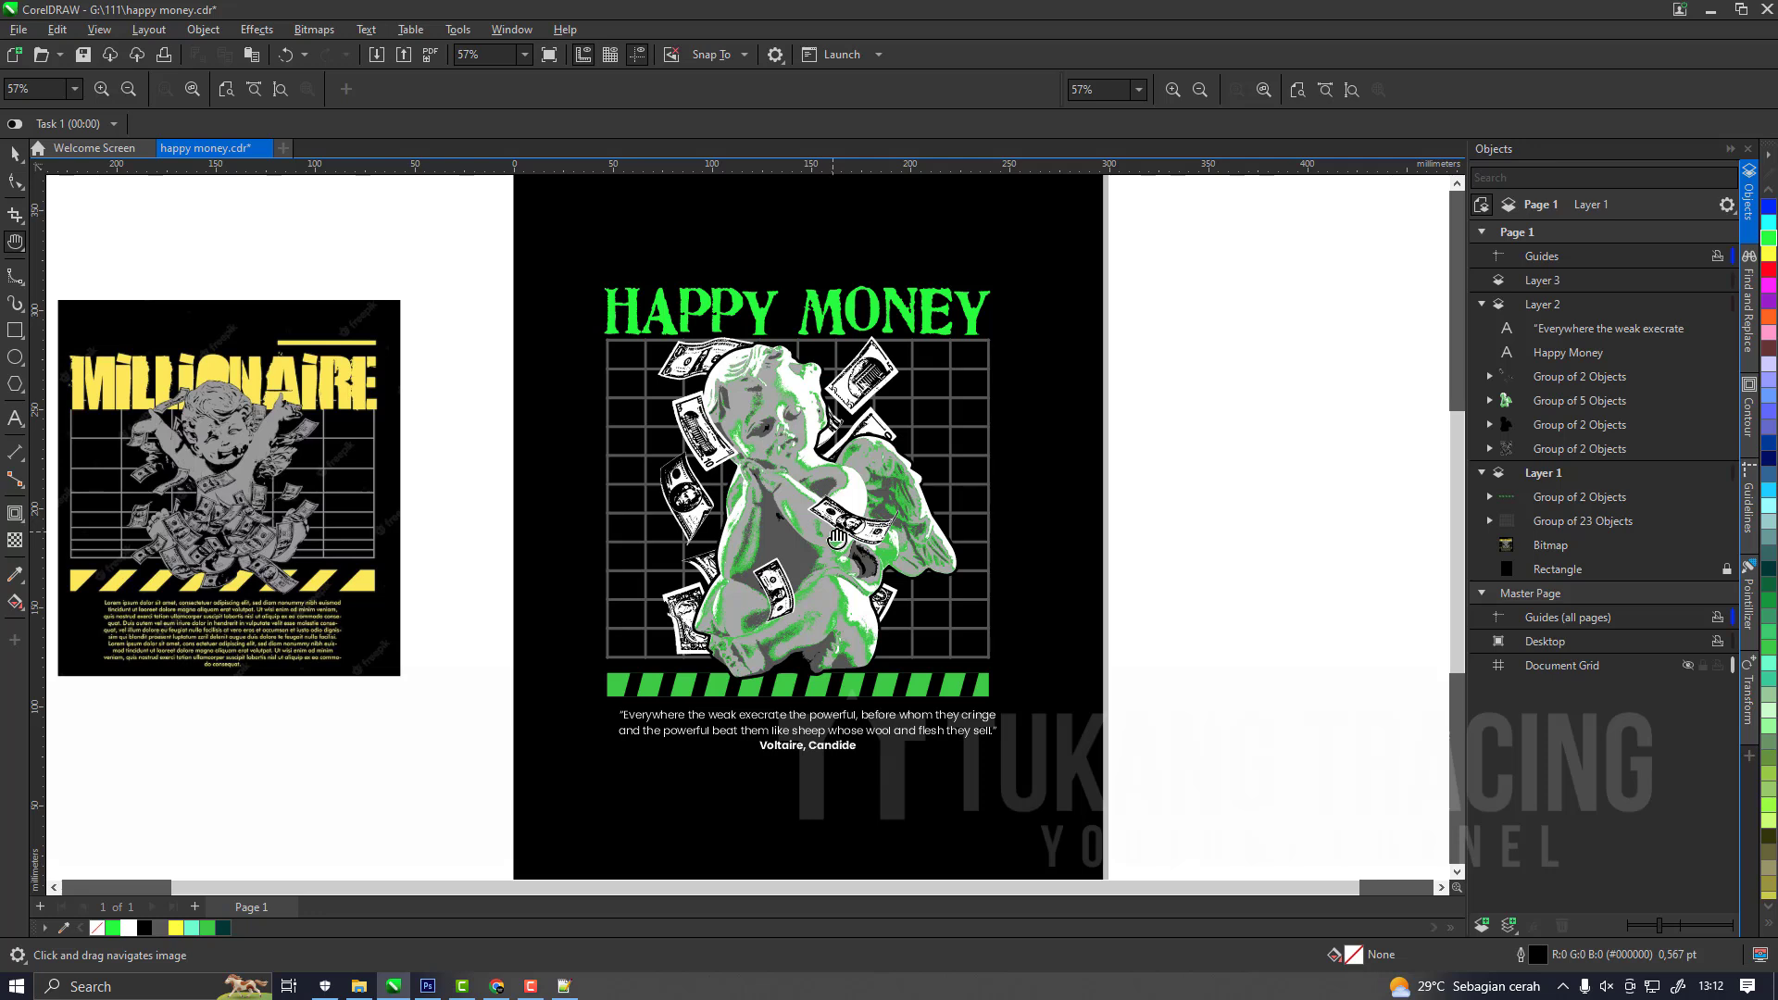
pyautogui.moveTo(899, 590); pyautogui.dragTo(976, 590)
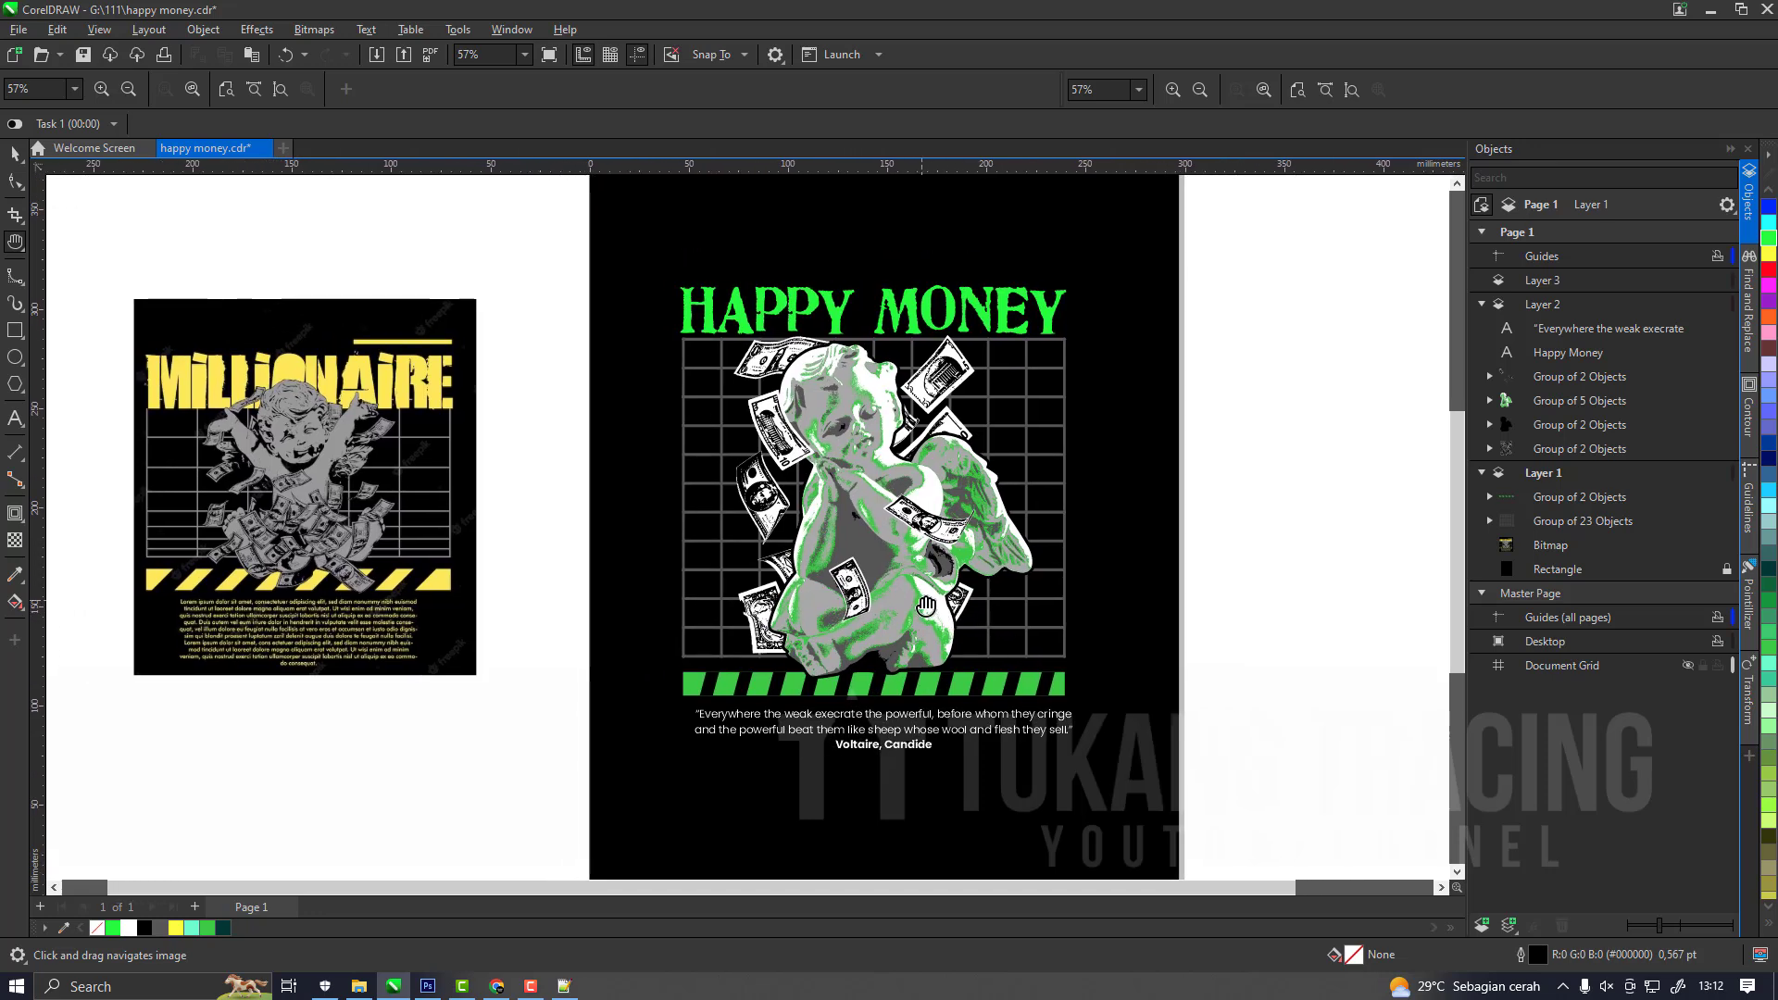
pyautogui.click(531, 987)
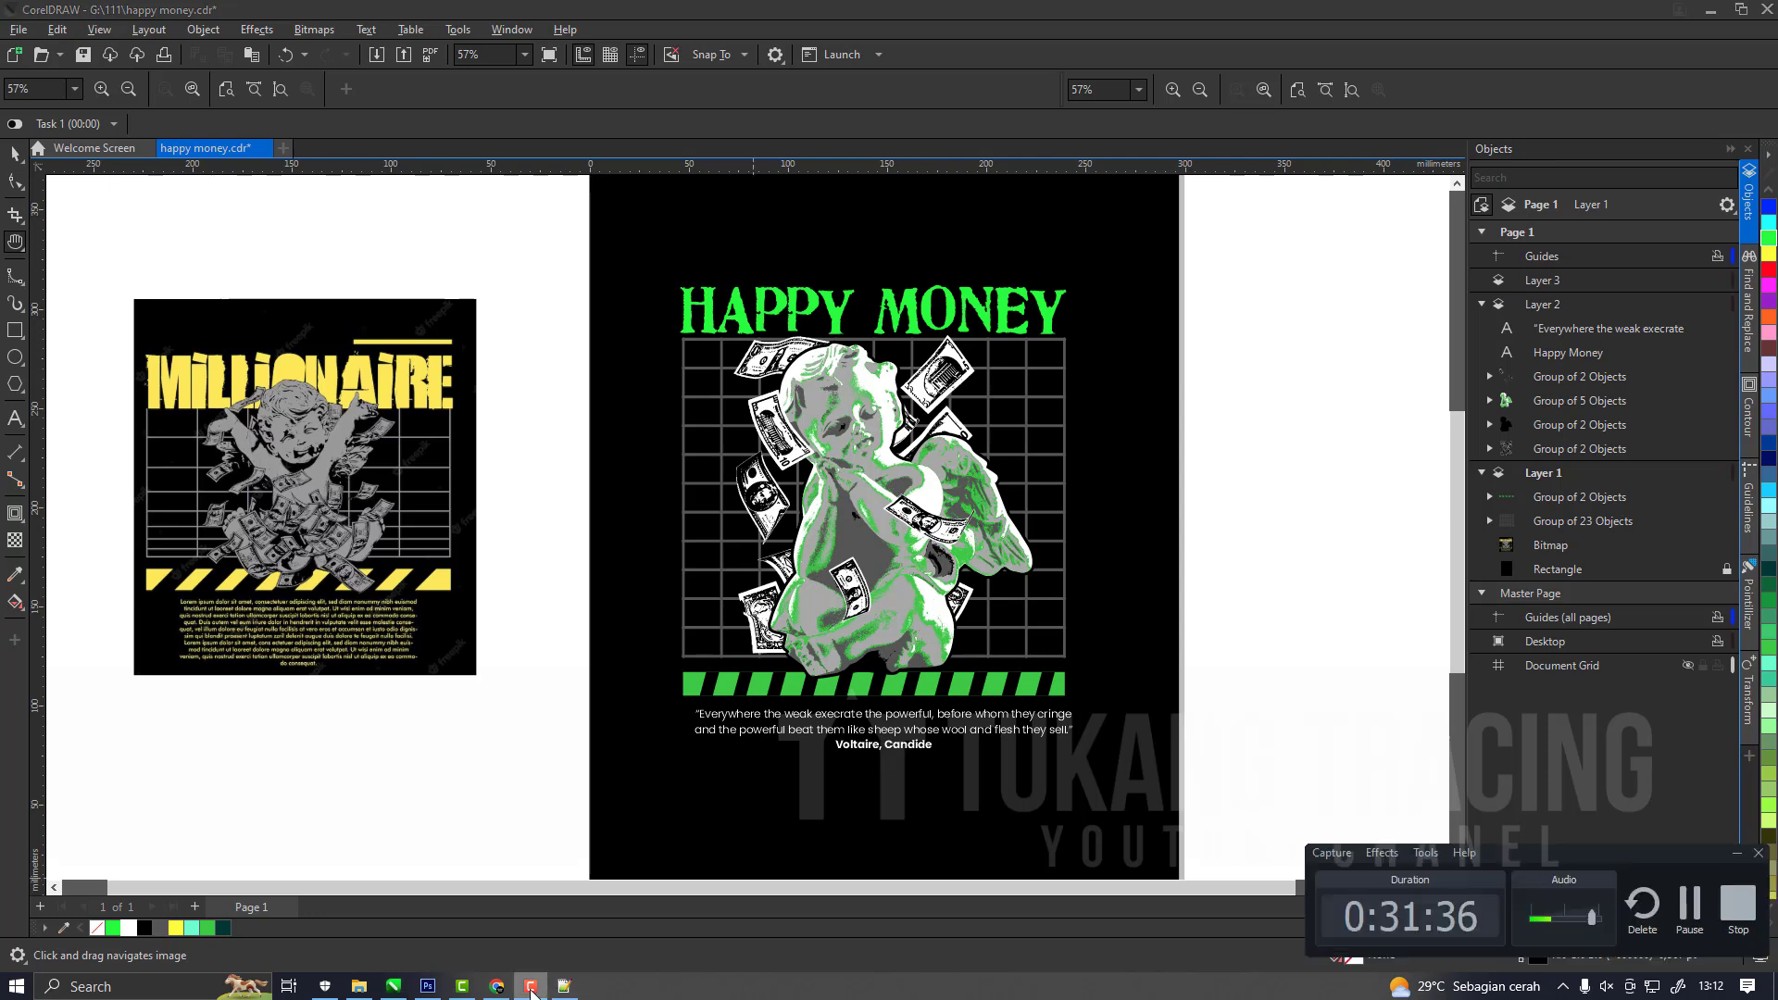
pyautogui.click(531, 988)
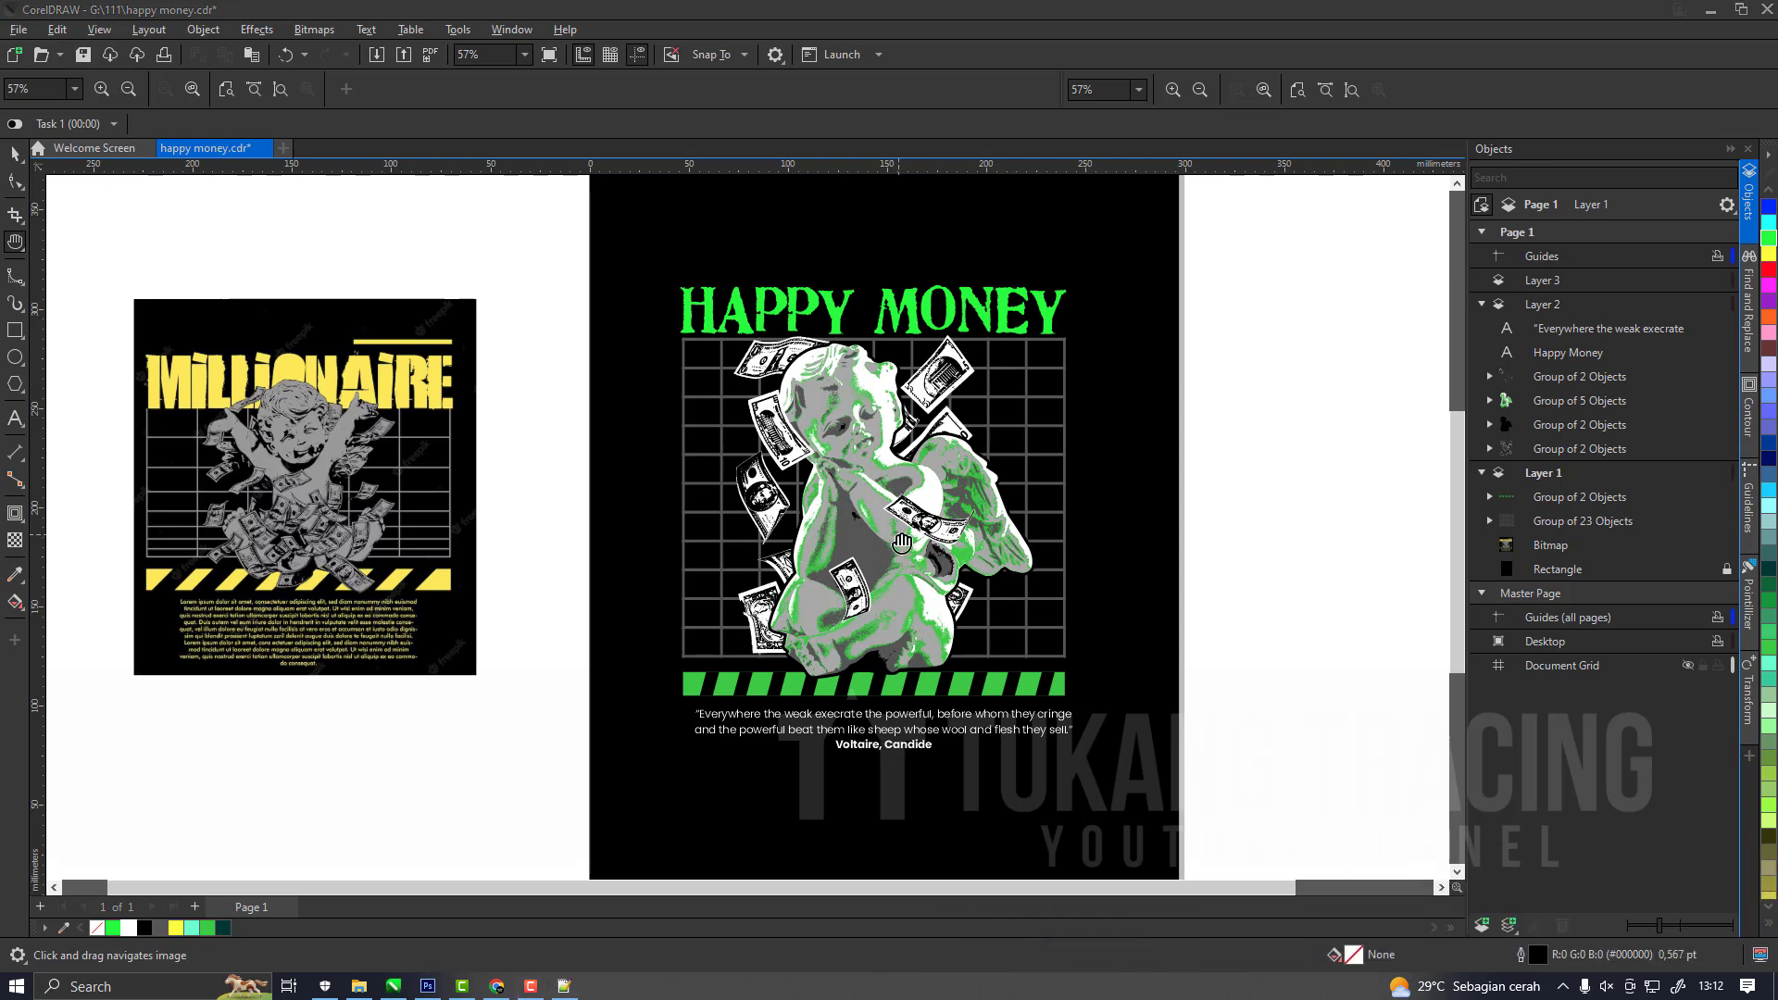
# Save the document with the completed text layout.
pyautogui.moveTo(902, 541); pyautogui.dragTo(892, 571)
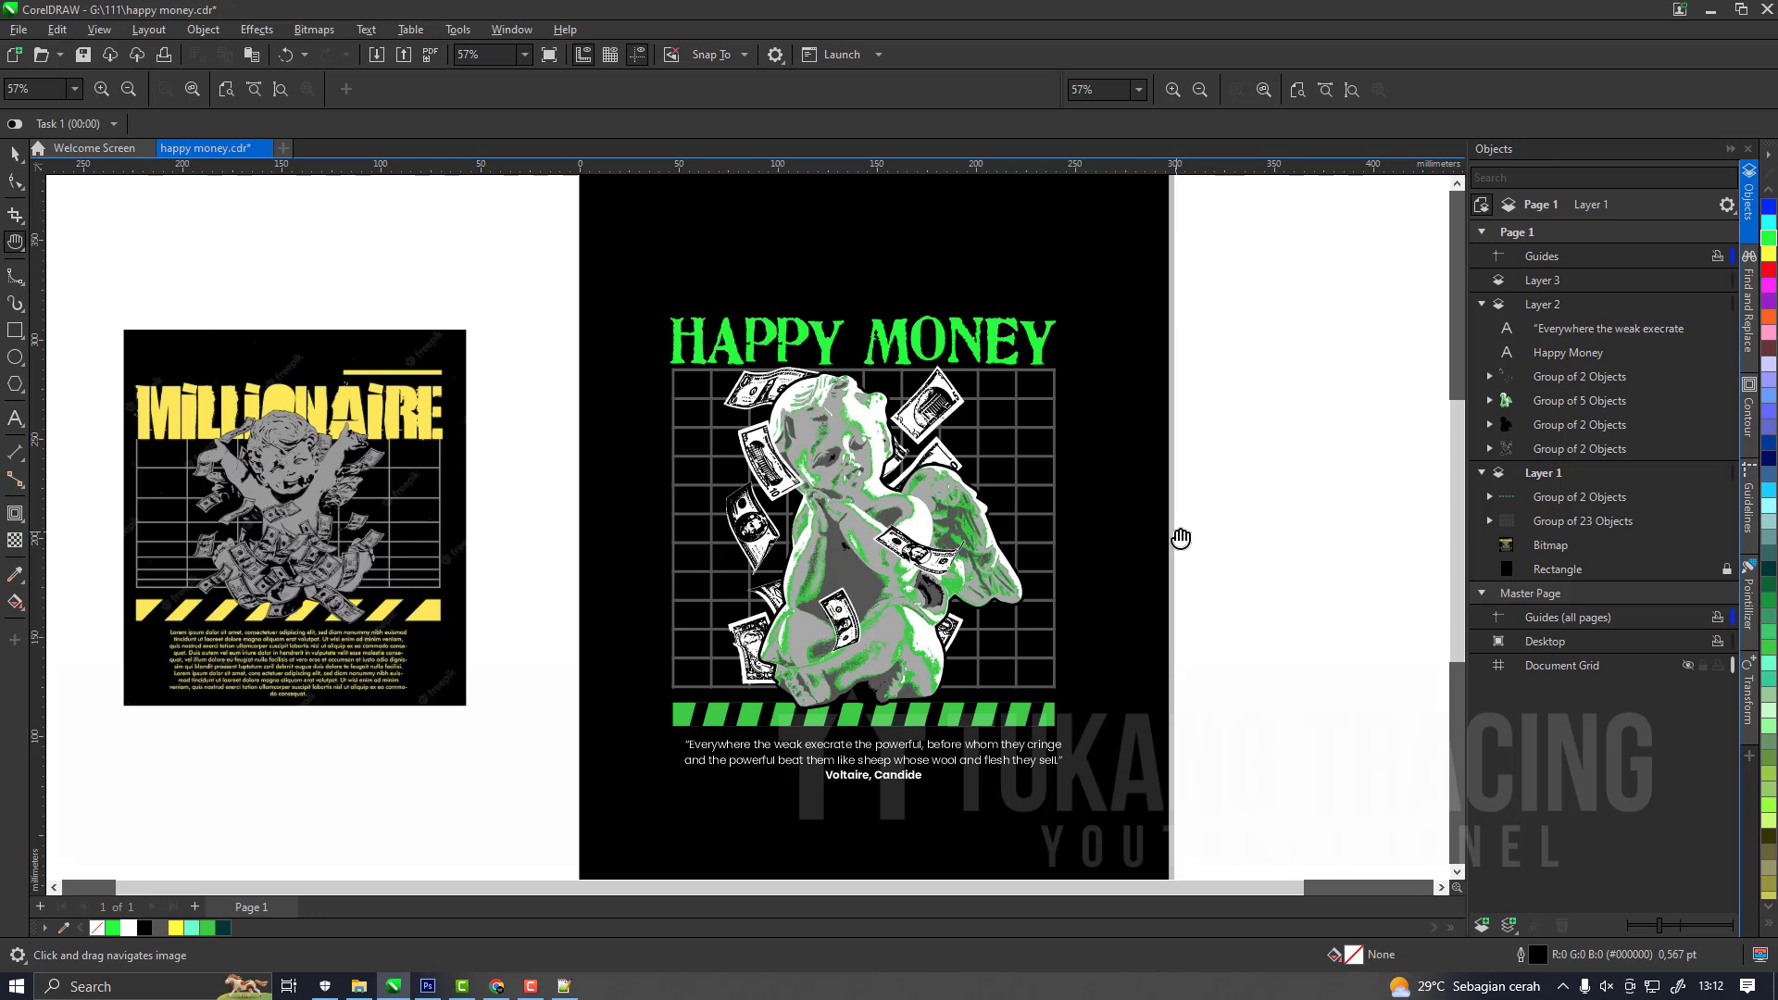
pyautogui.press('space')
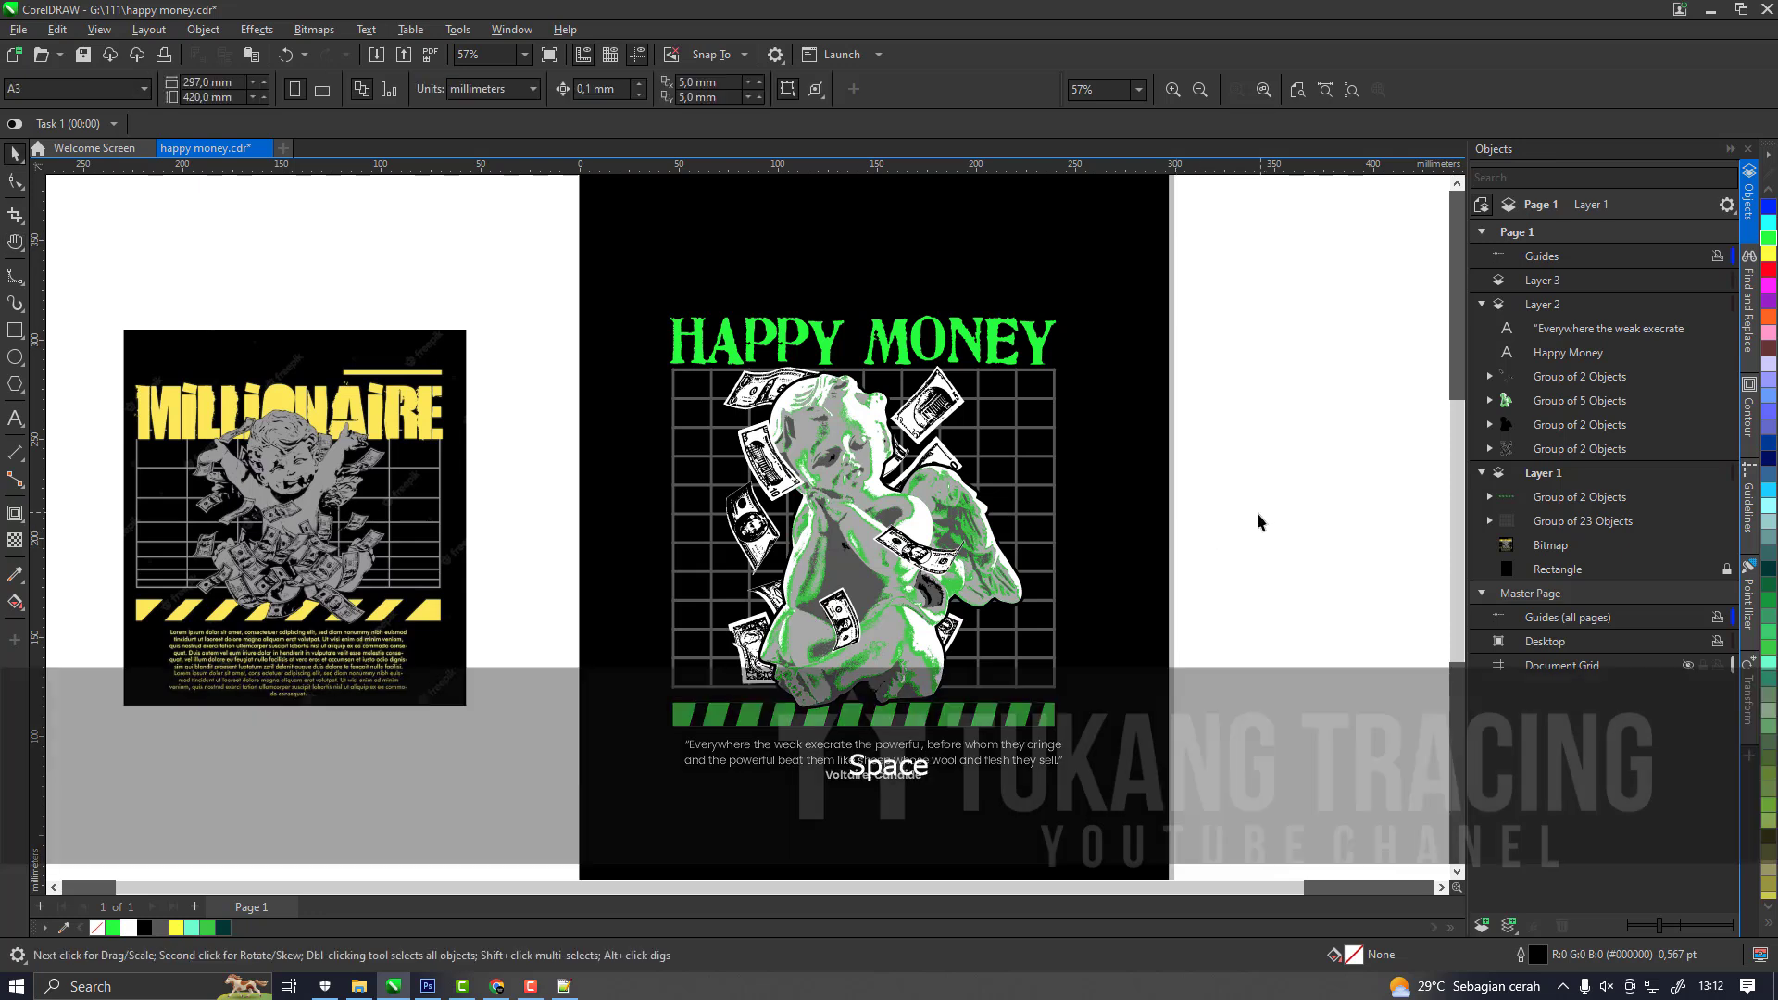
pyautogui.click(84, 57)
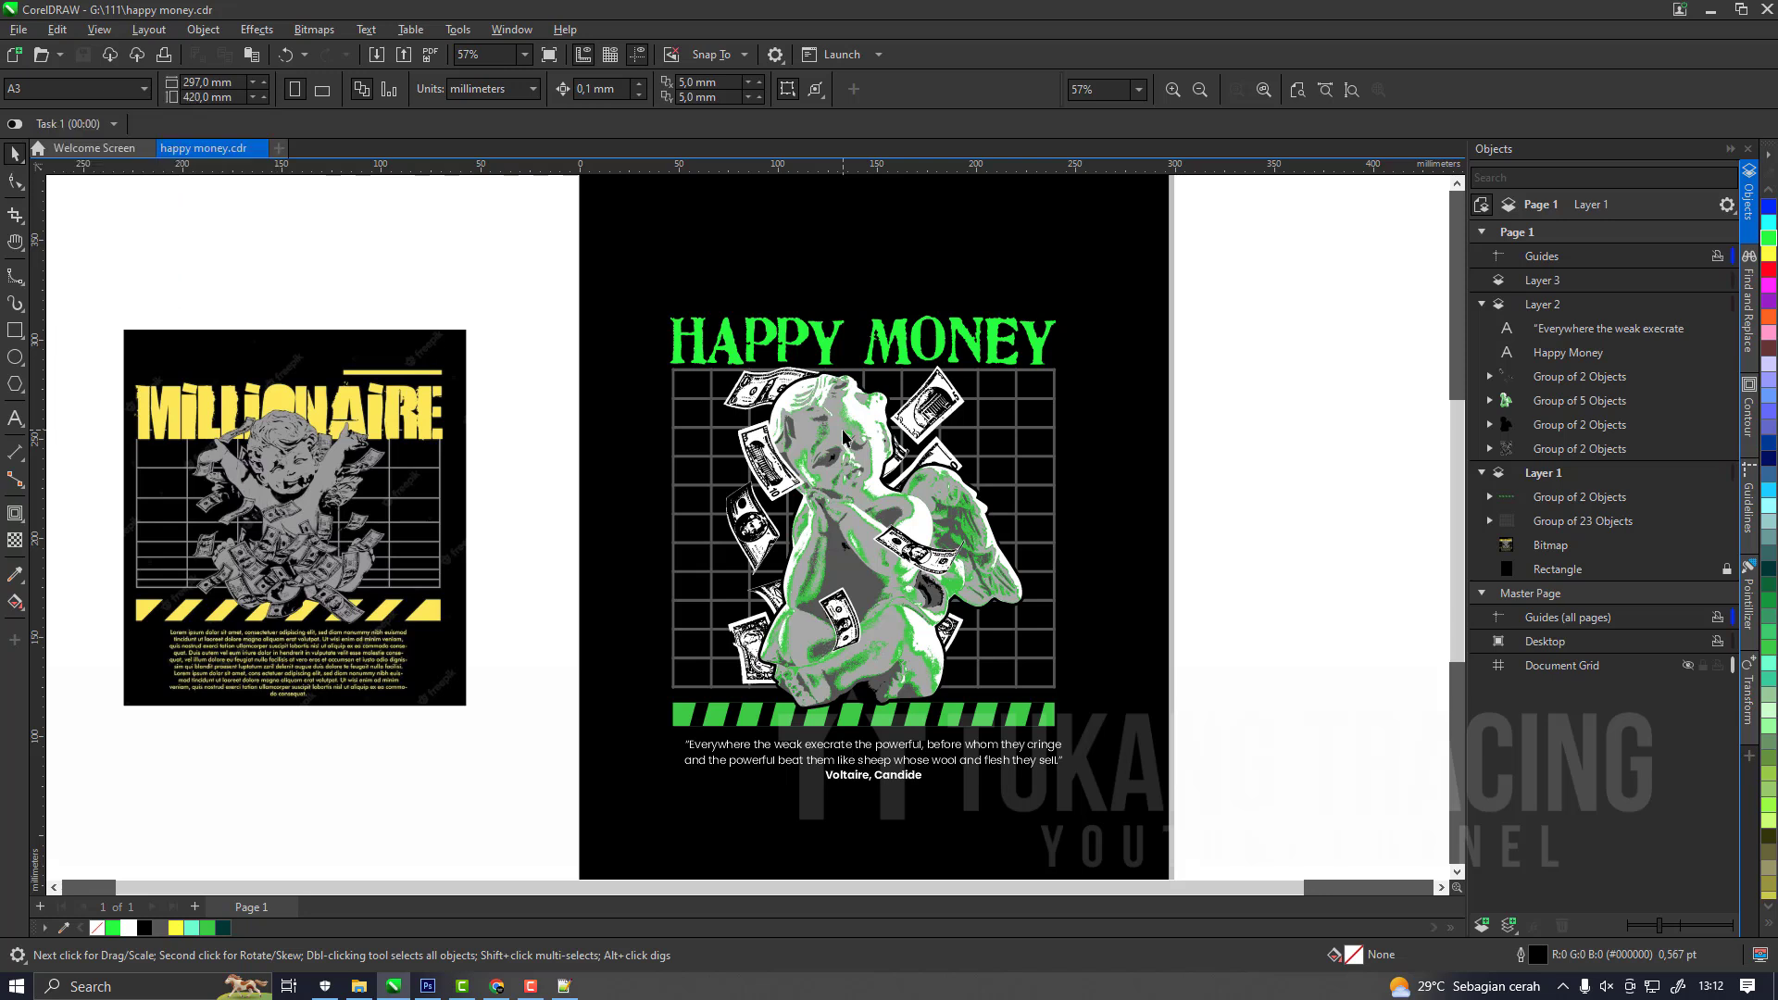
# Inspect the traced details of the cherub, its wing and the dollar bills close up and as a whole.
pyautogui.scroll(3, 869, 474)
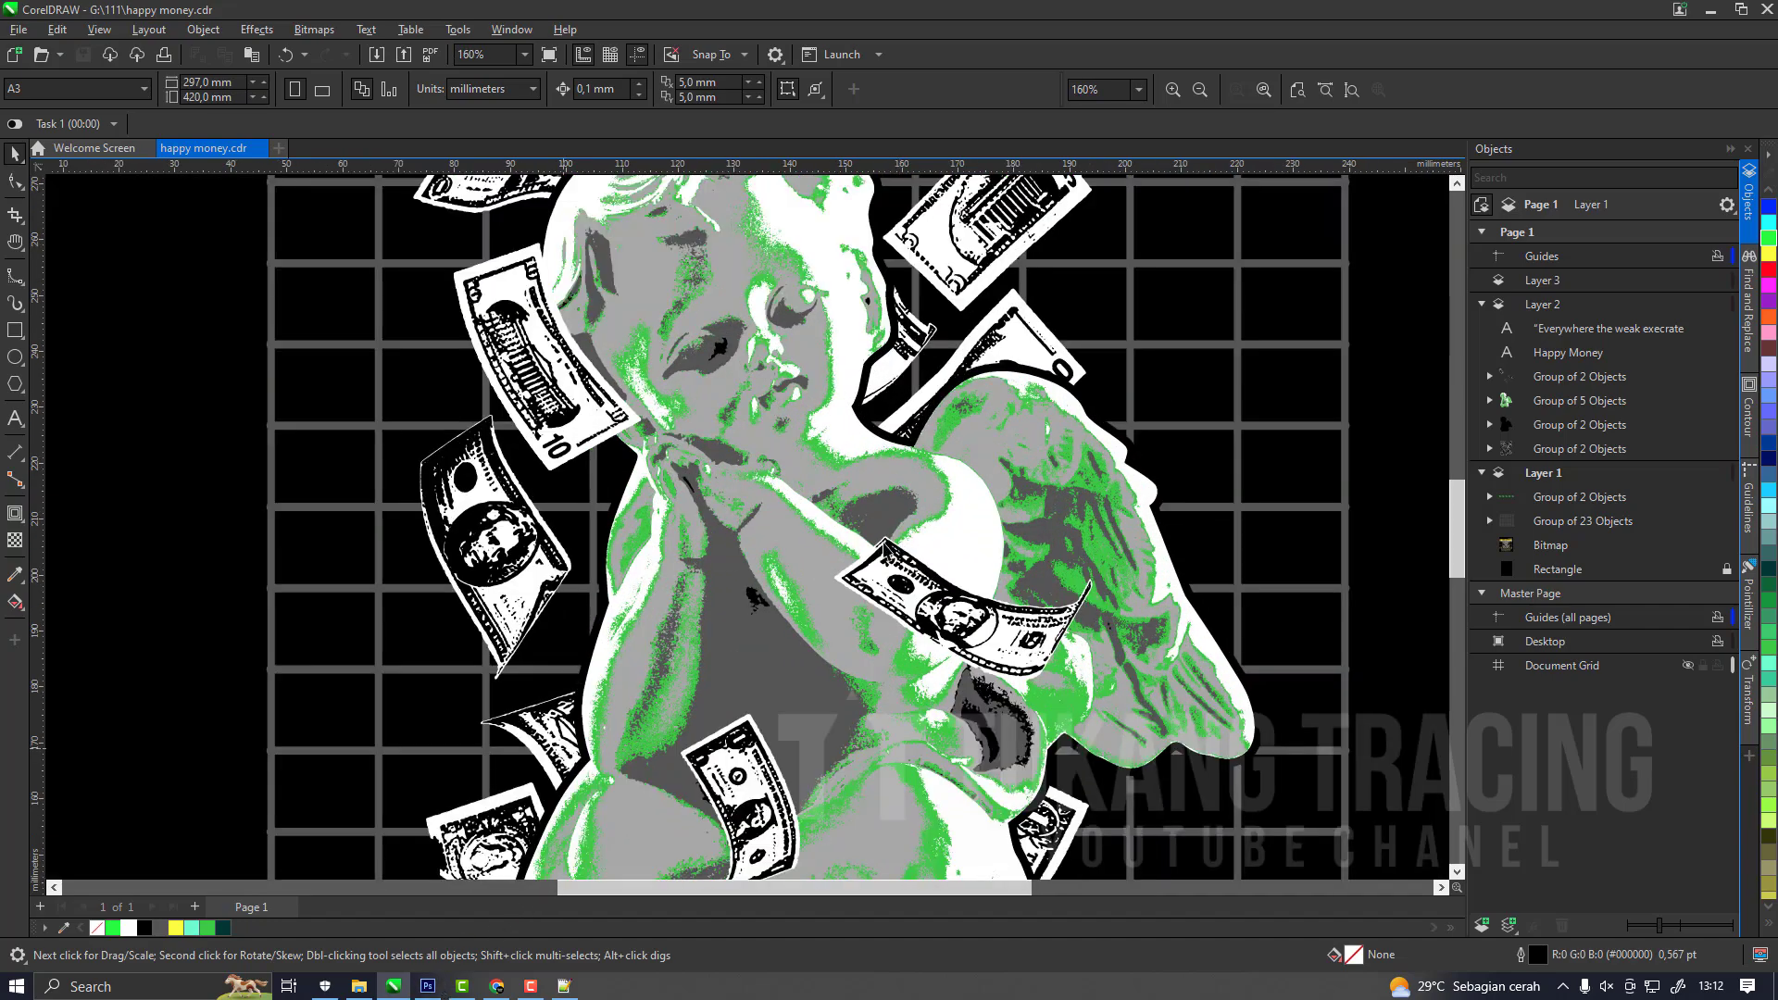
pyautogui.scroll(2, 927, 588)
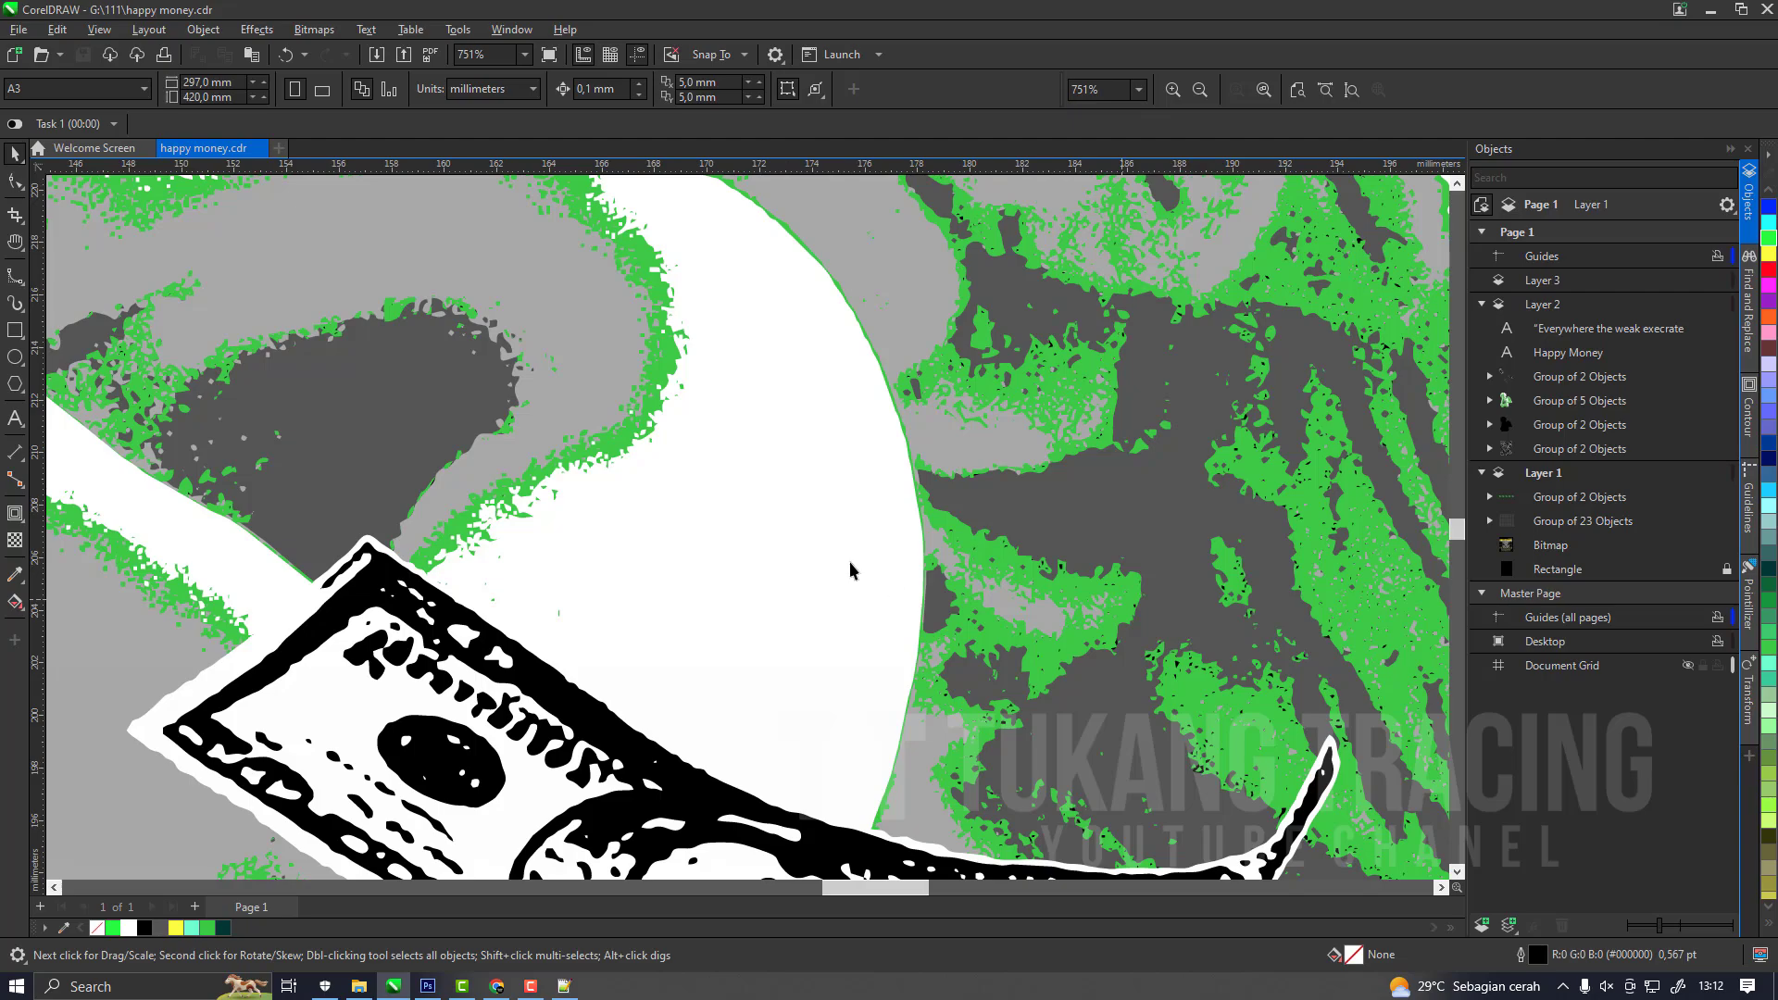
pyautogui.scroll(-2, 808, 541)
pyautogui.scroll(3, 951, 505)
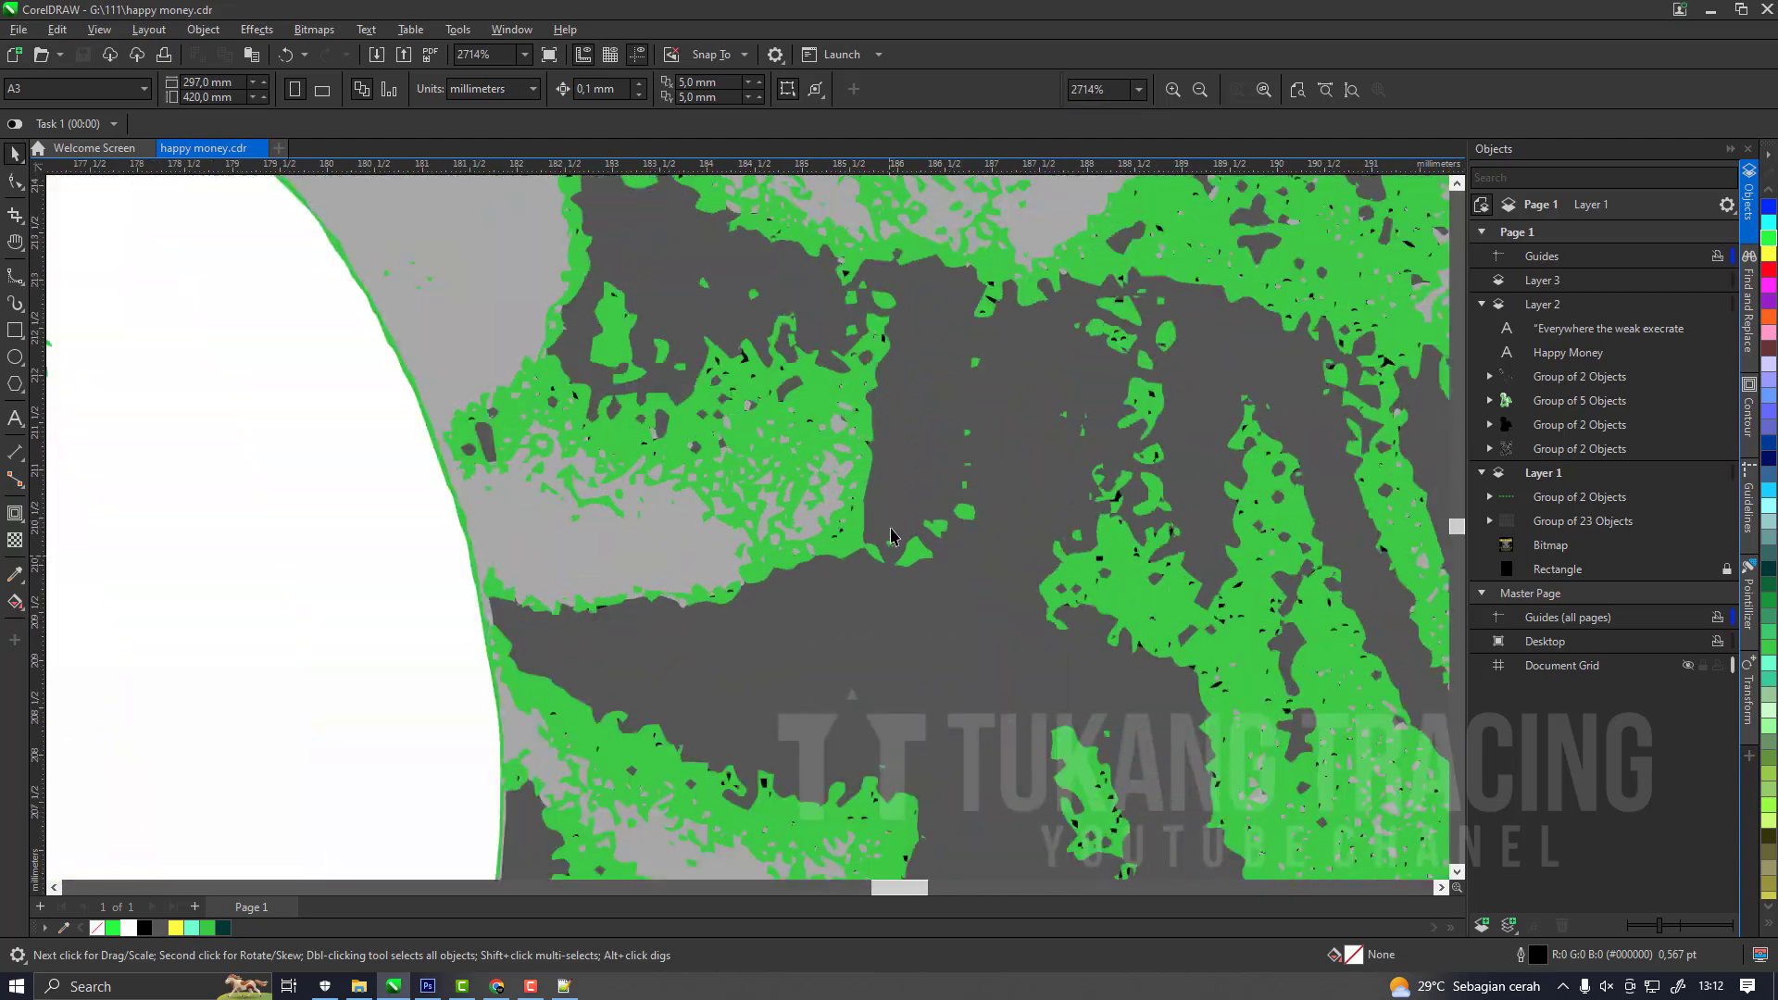
pyautogui.scroll(-2, 917, 510)
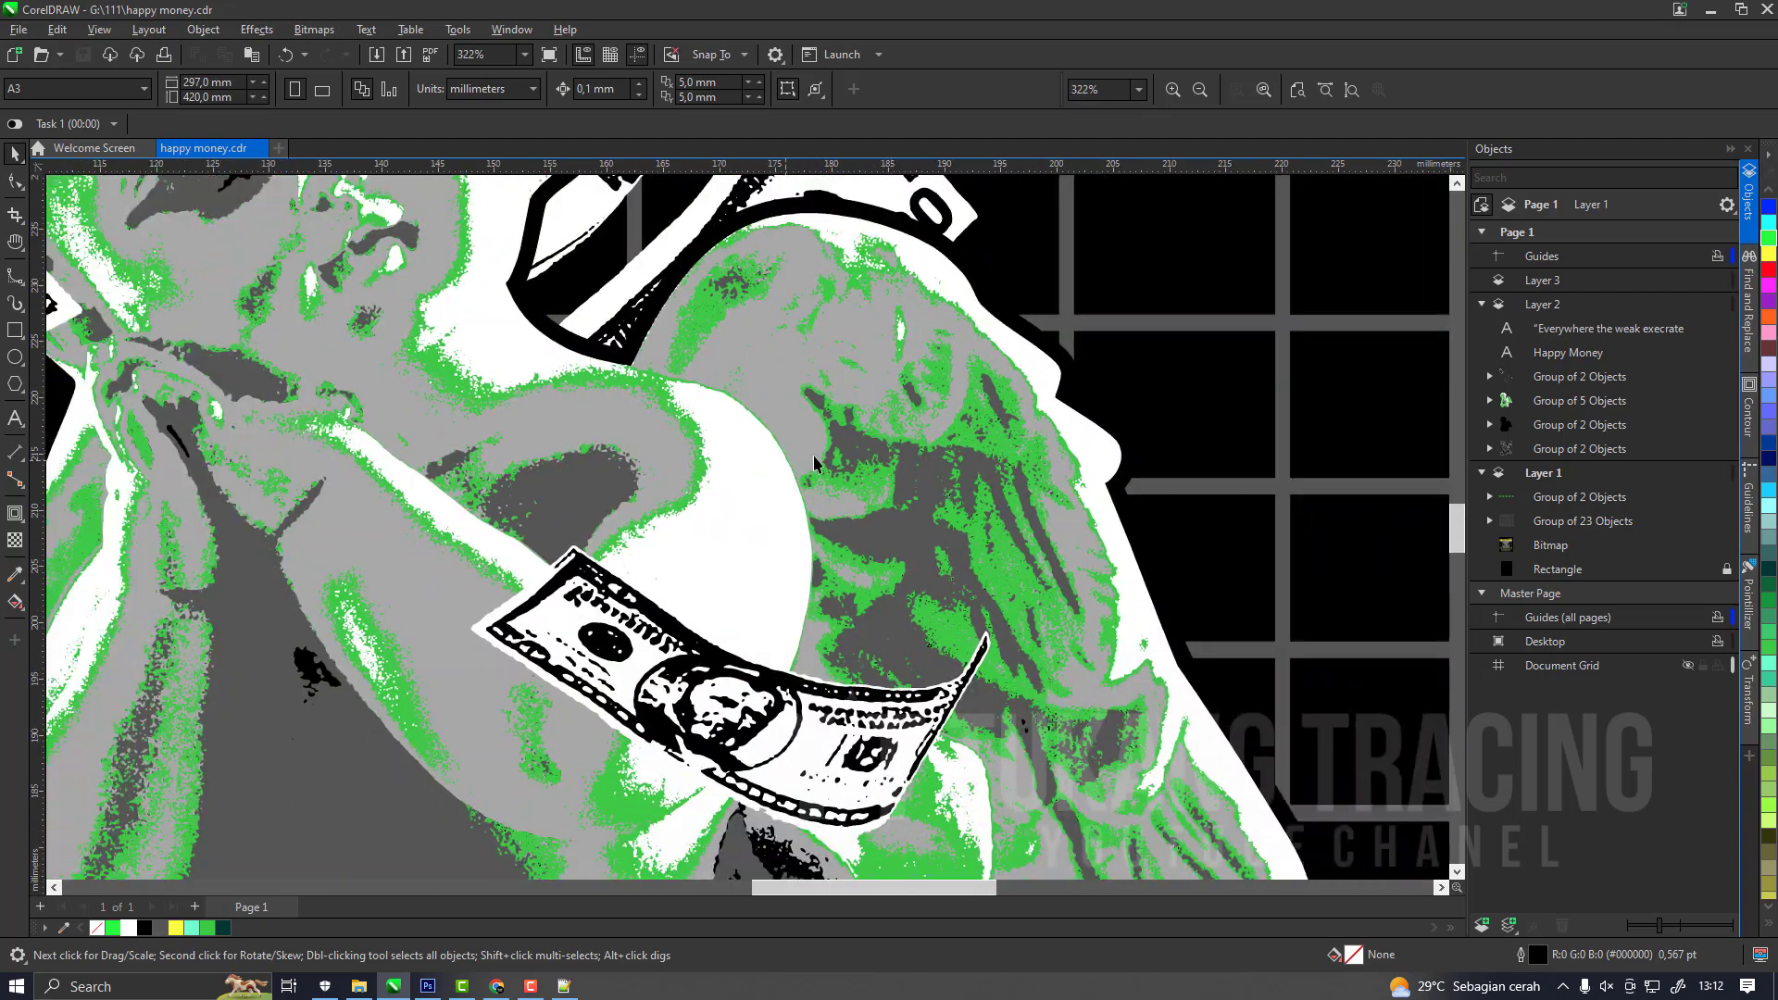
pyautogui.scroll(-5, 813, 458)
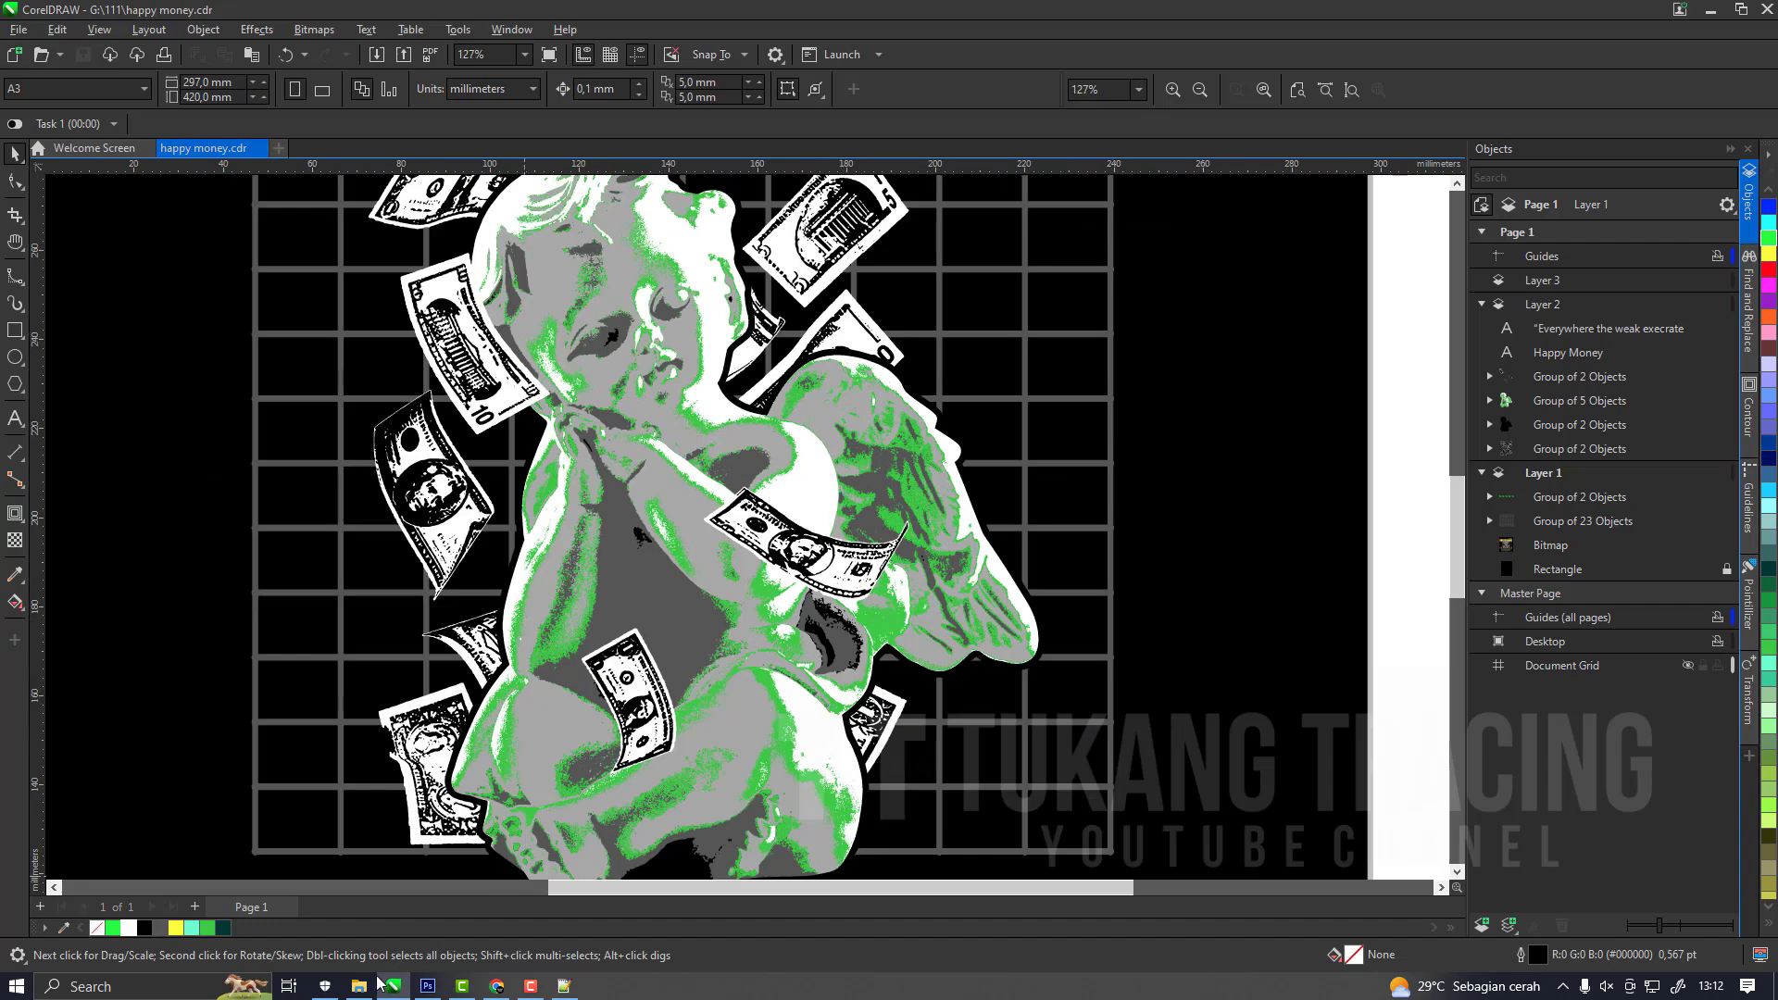
pyautogui.scroll(8, 731, 630)
pyautogui.scroll(-8, 875, 550)
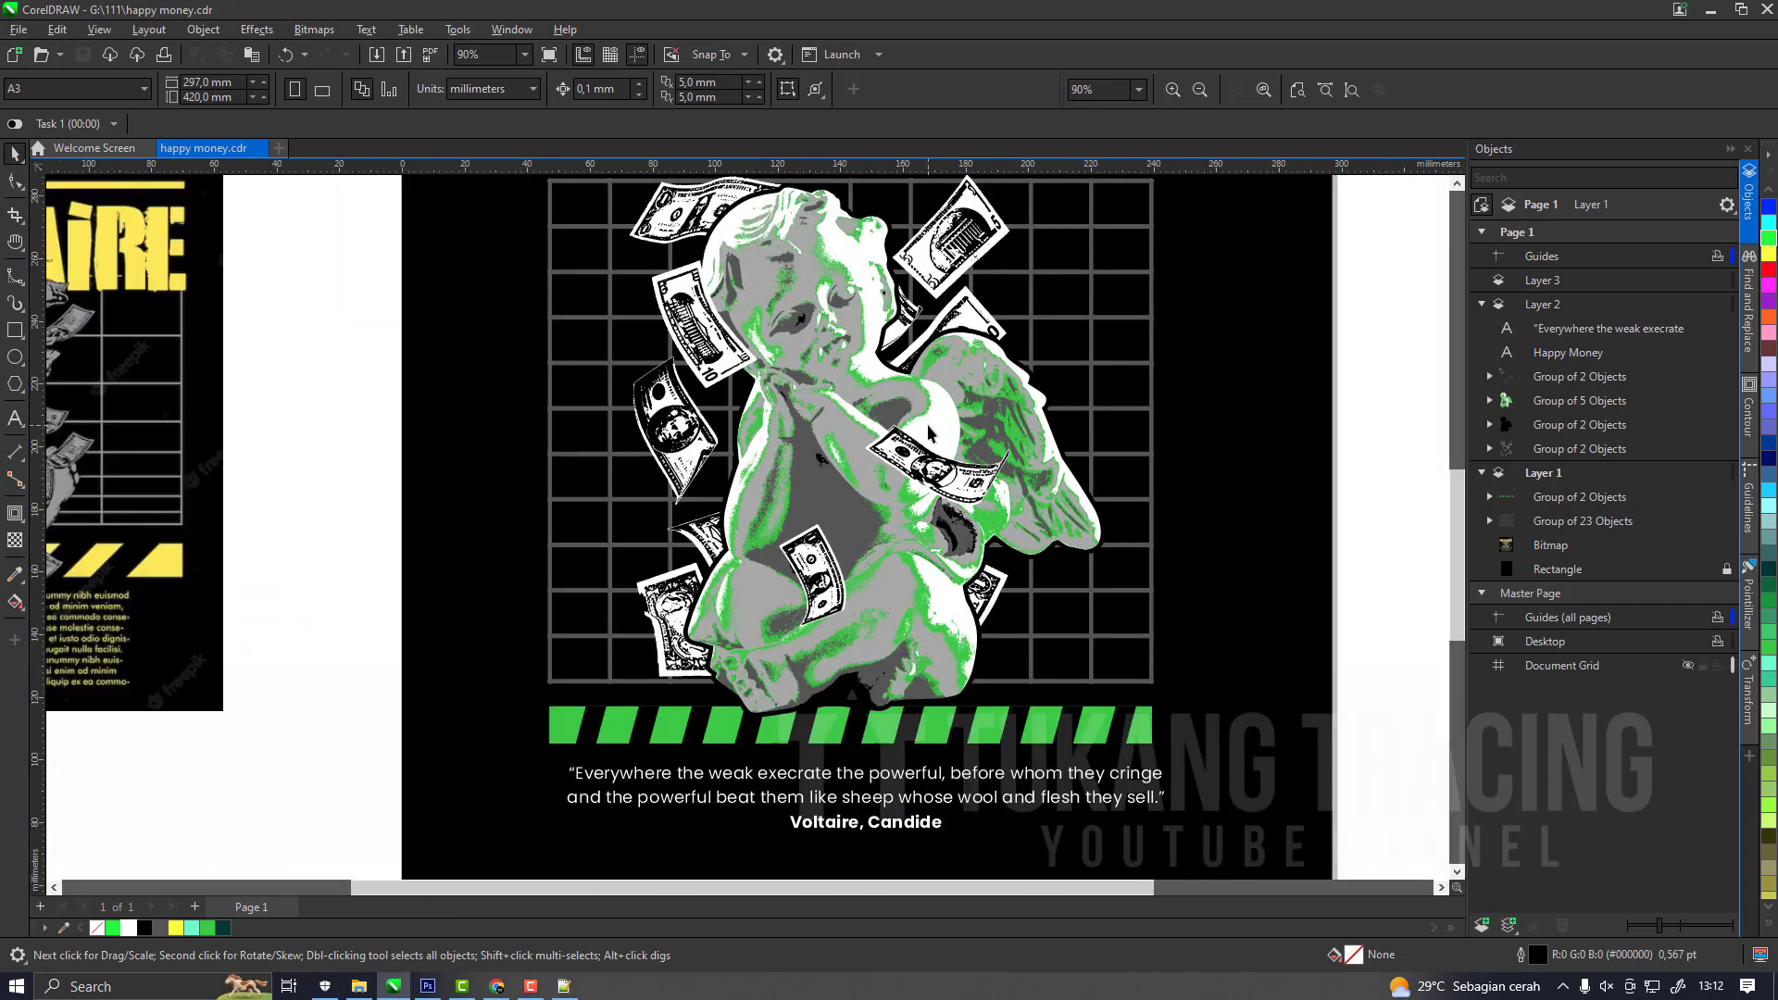
pyautogui.scroll(3, 999, 380)
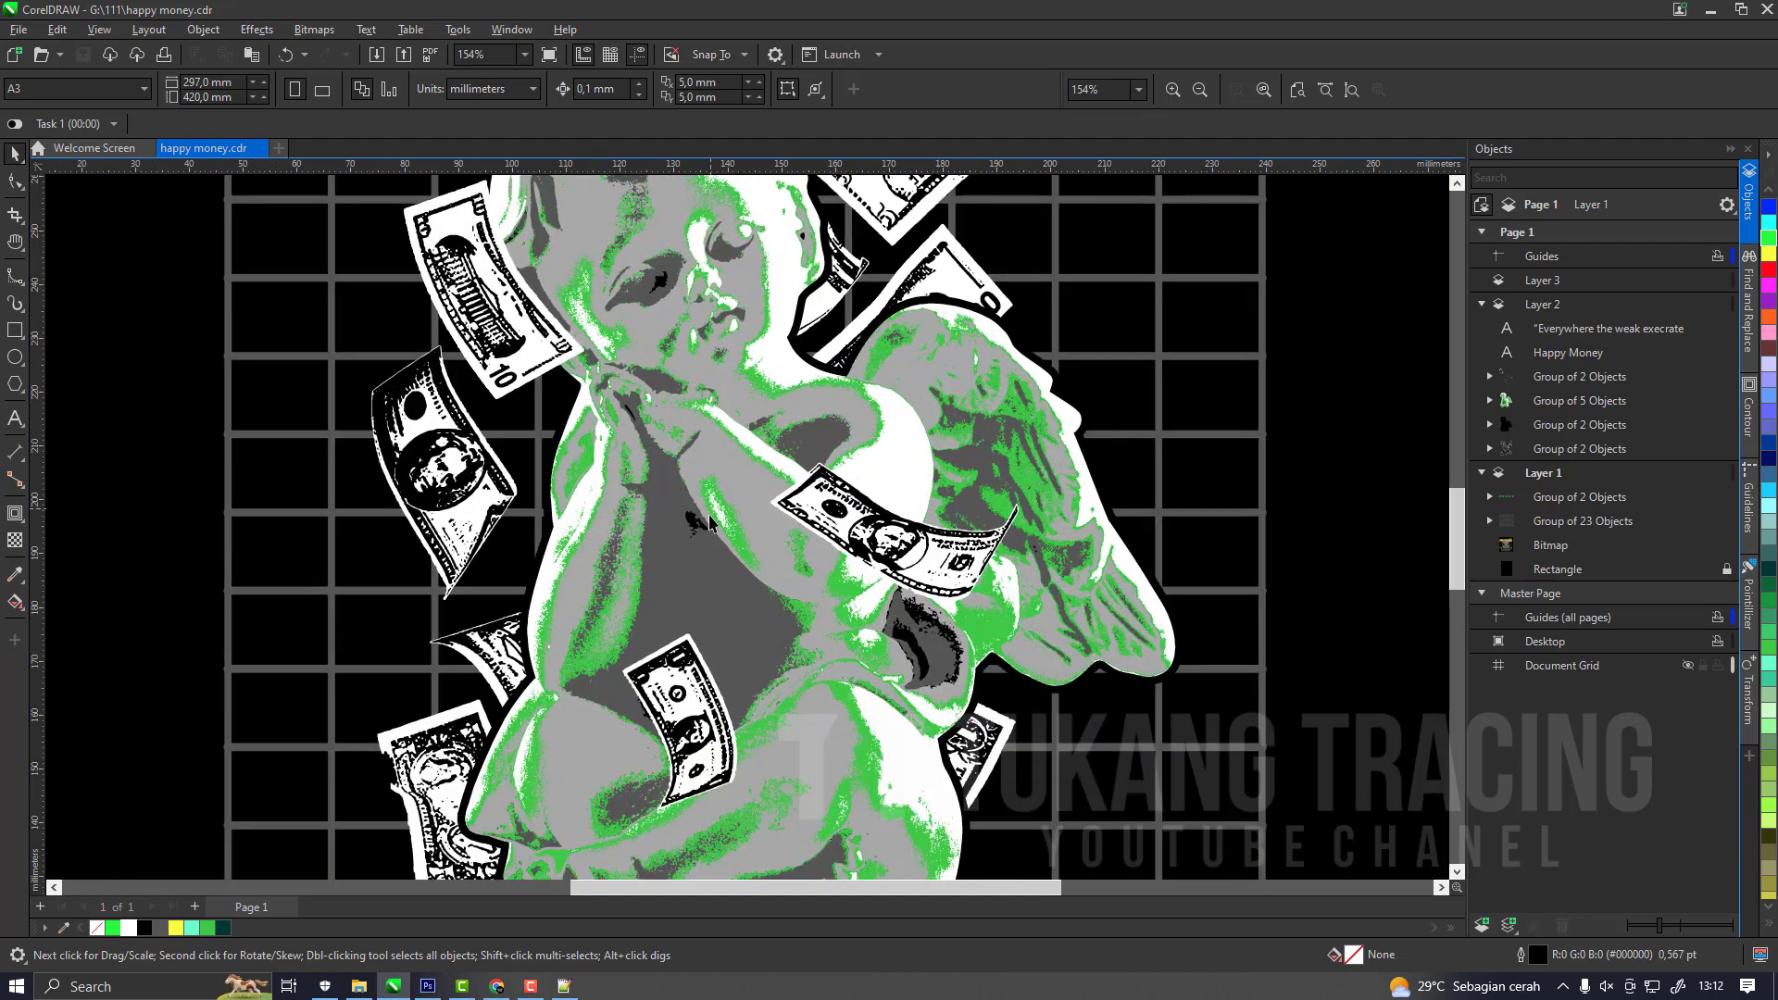
pyautogui.scroll(2, 710, 515)
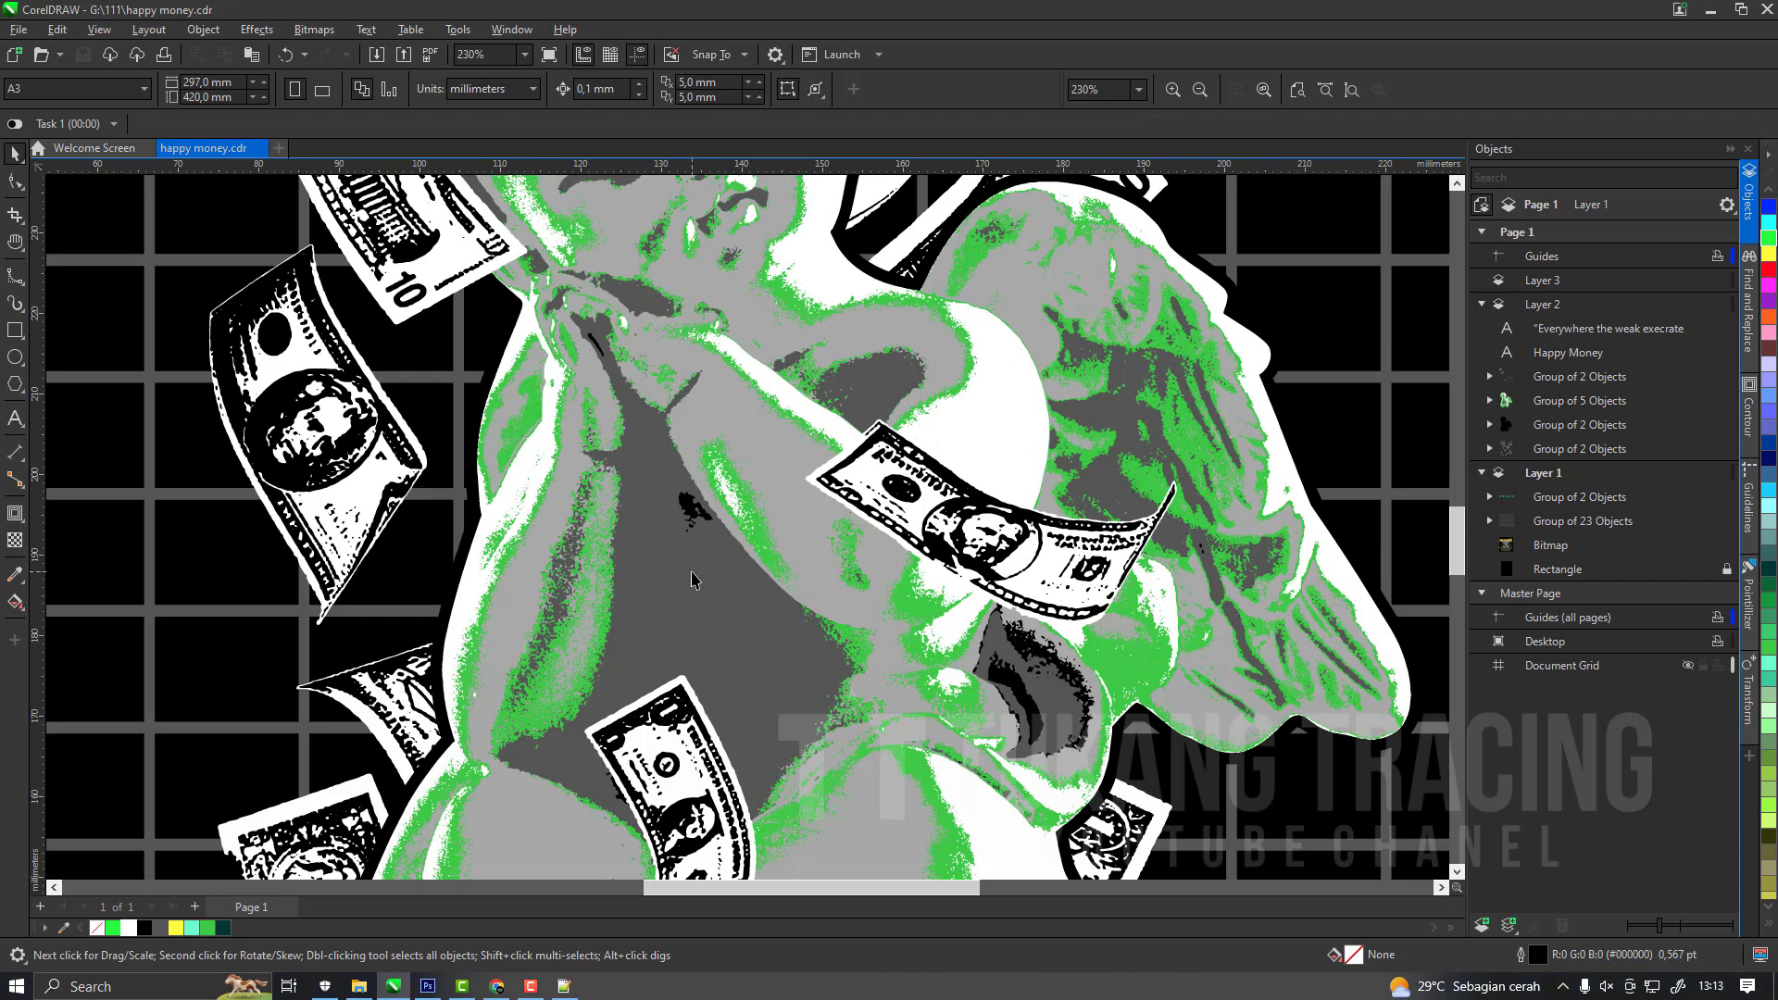
pyautogui.scroll(-6, 836, 512)
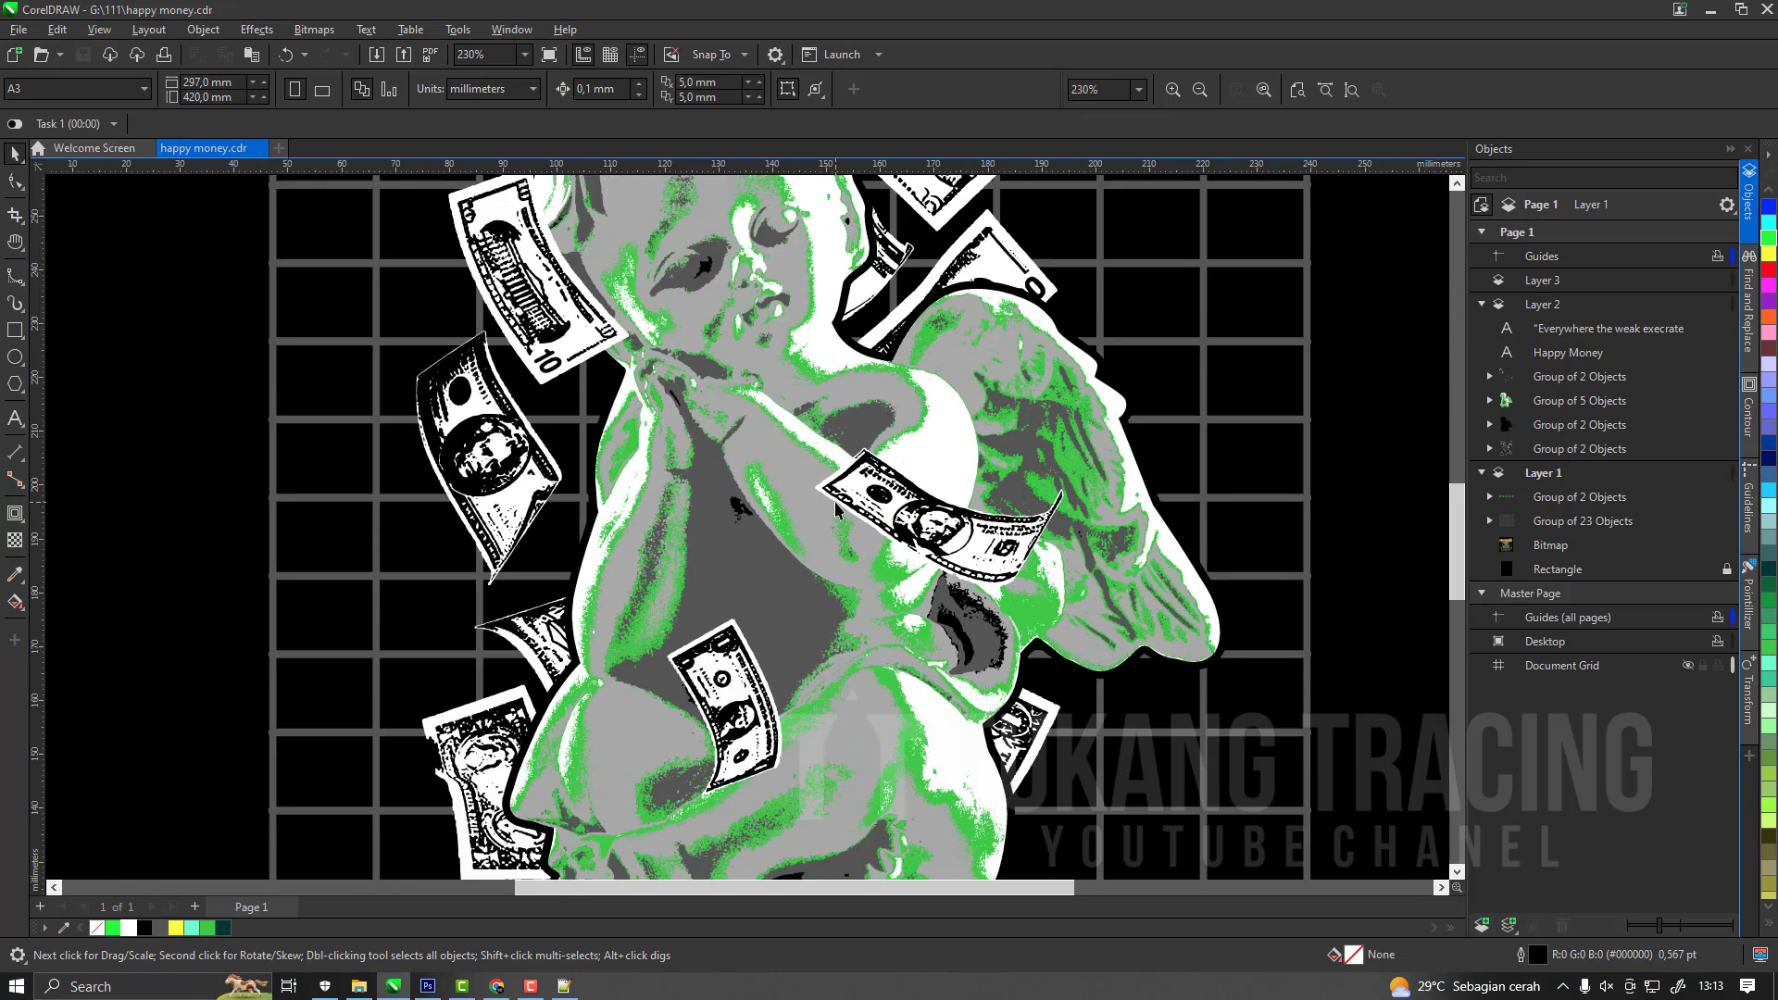